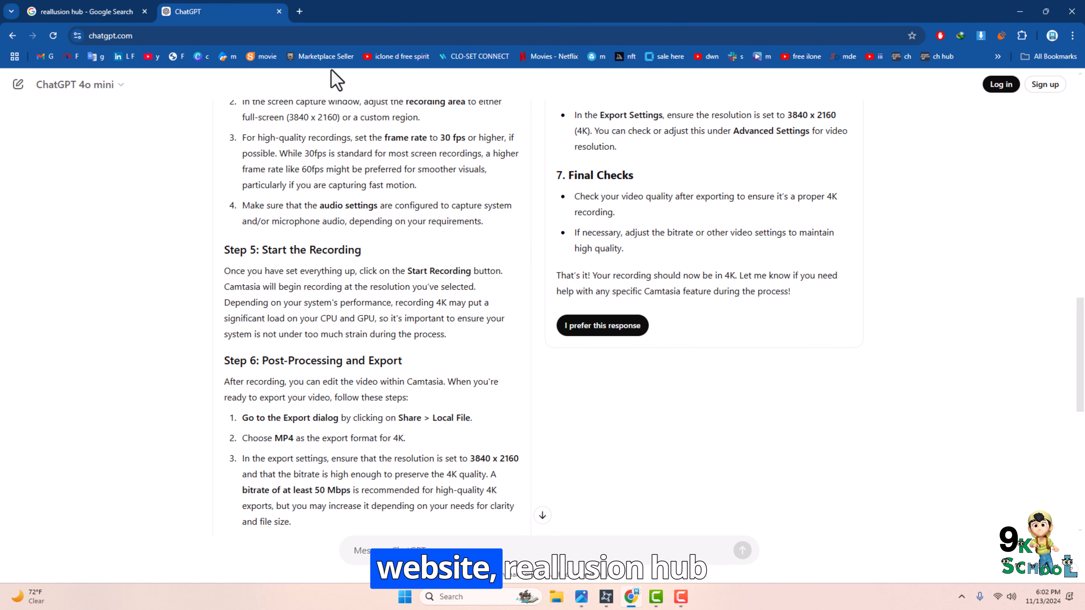
Close the browser and launch iClone 8 from the desktop.
click(278, 12)
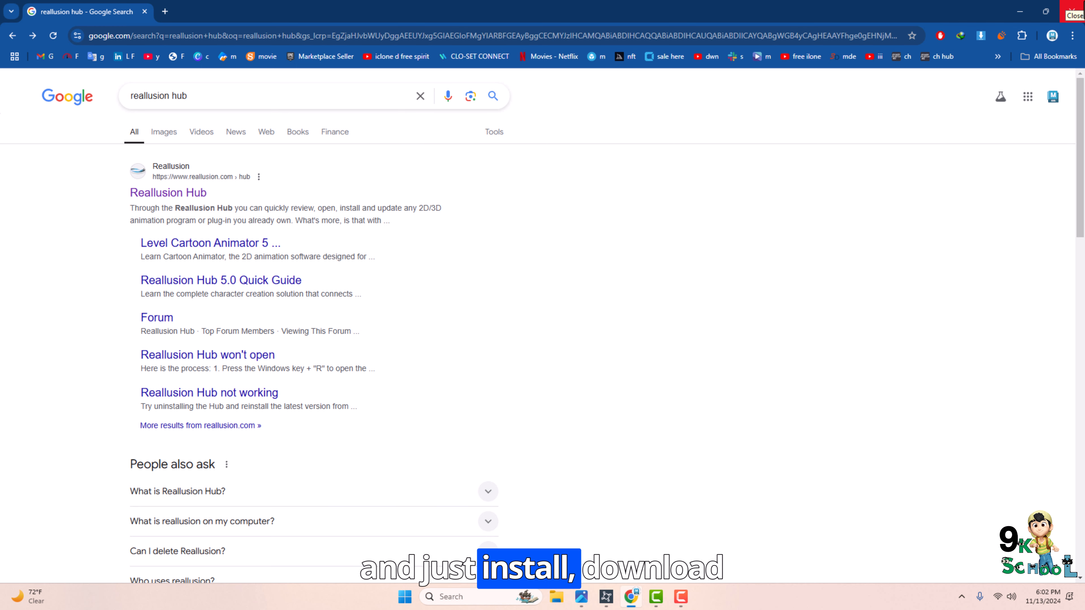
click(1072, 13)
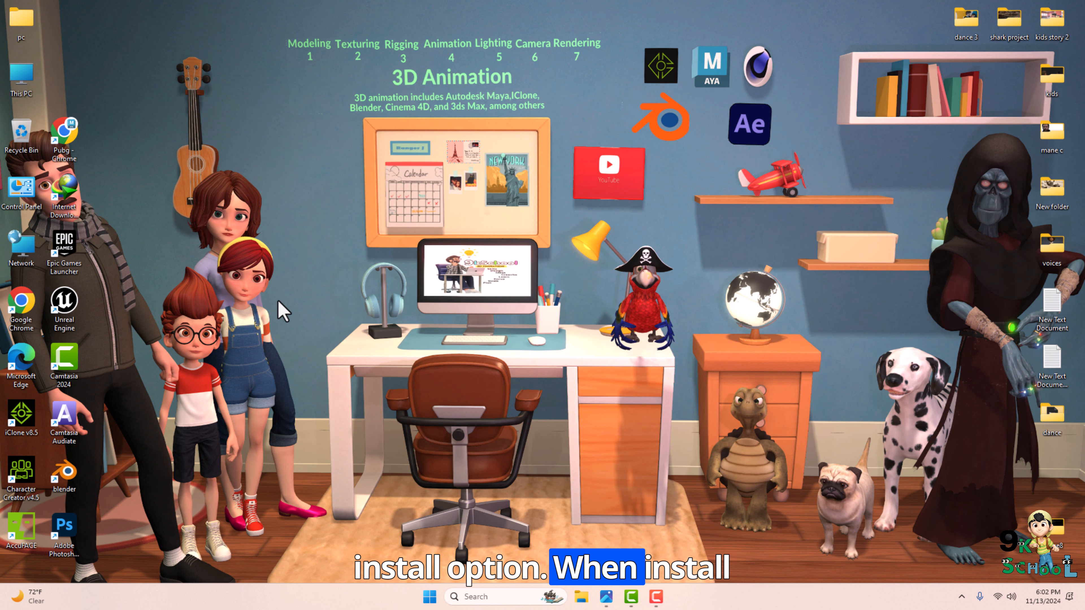
double_click(20, 413)
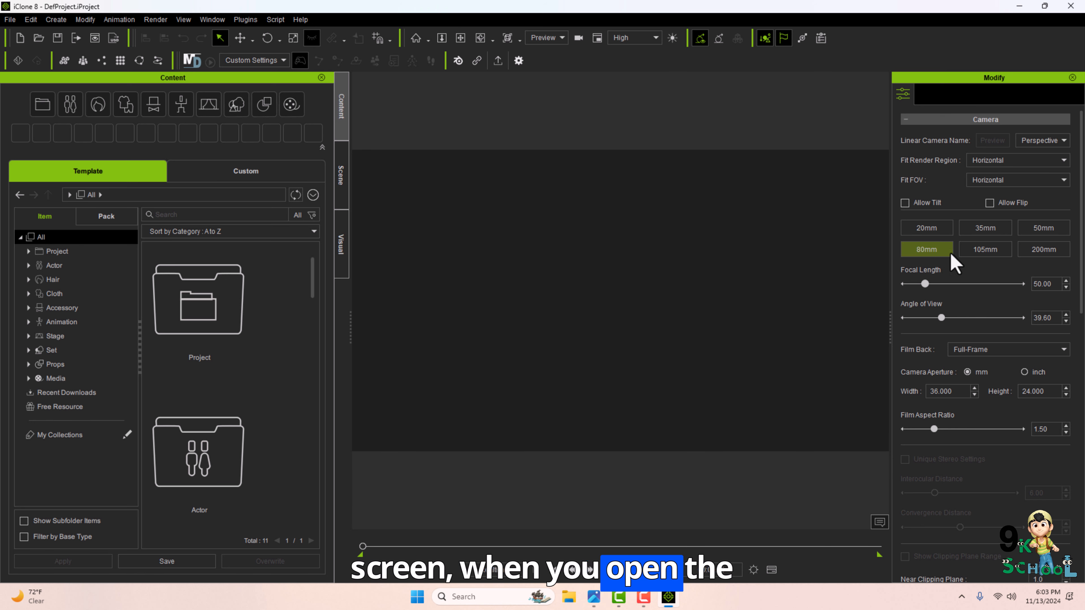
Close the Modify and Content panels to clear the workspace around the viewport.
click(1073, 78)
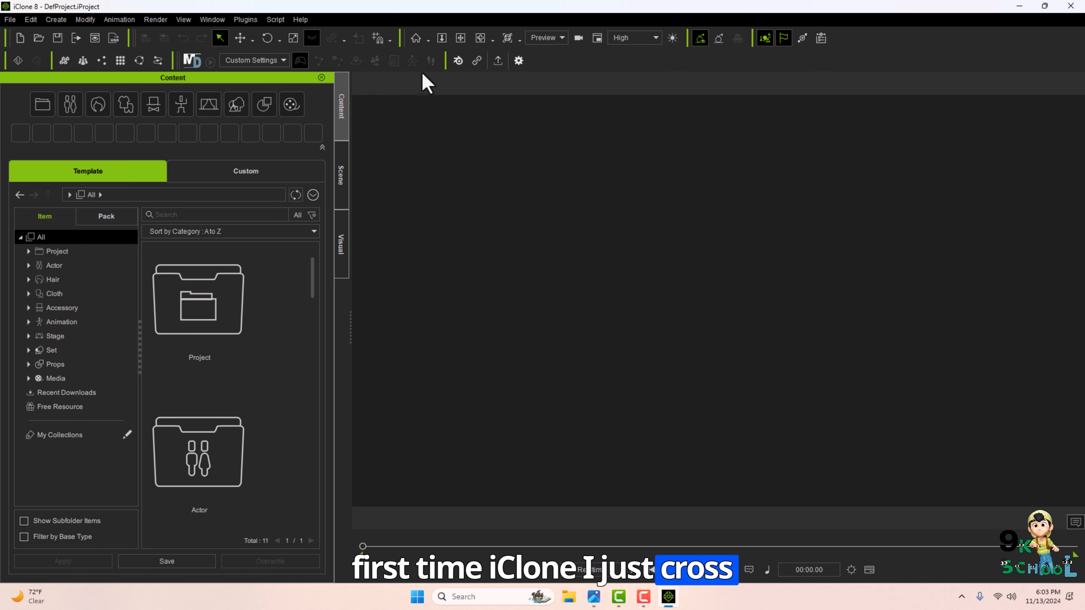
click(321, 77)
click(327, 78)
click(337, 78)
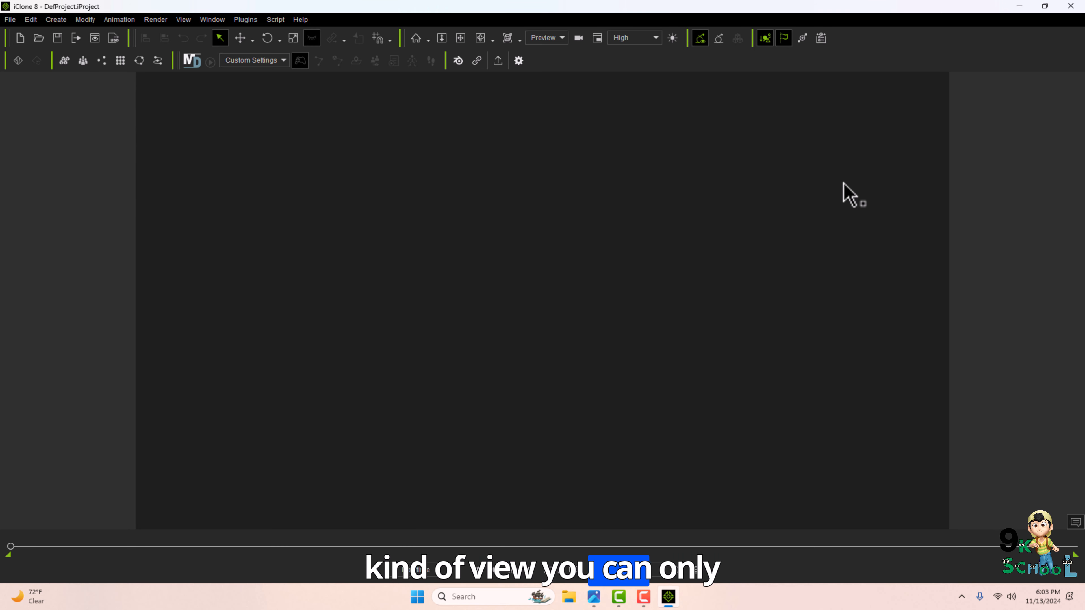
Open the lesson outline image and review its list of topics.
click(593, 597)
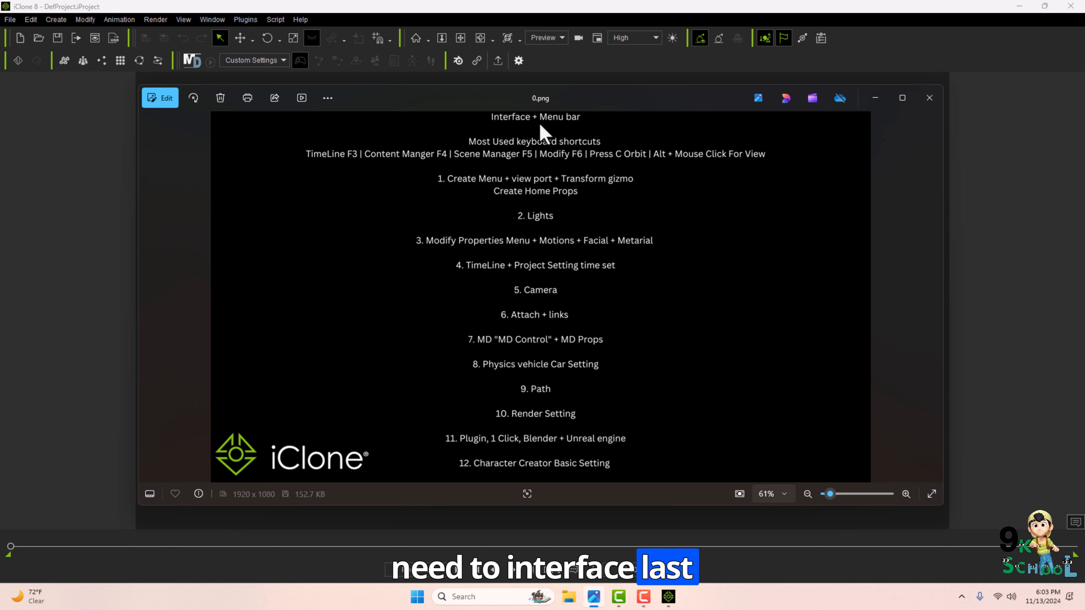
click(63, 74)
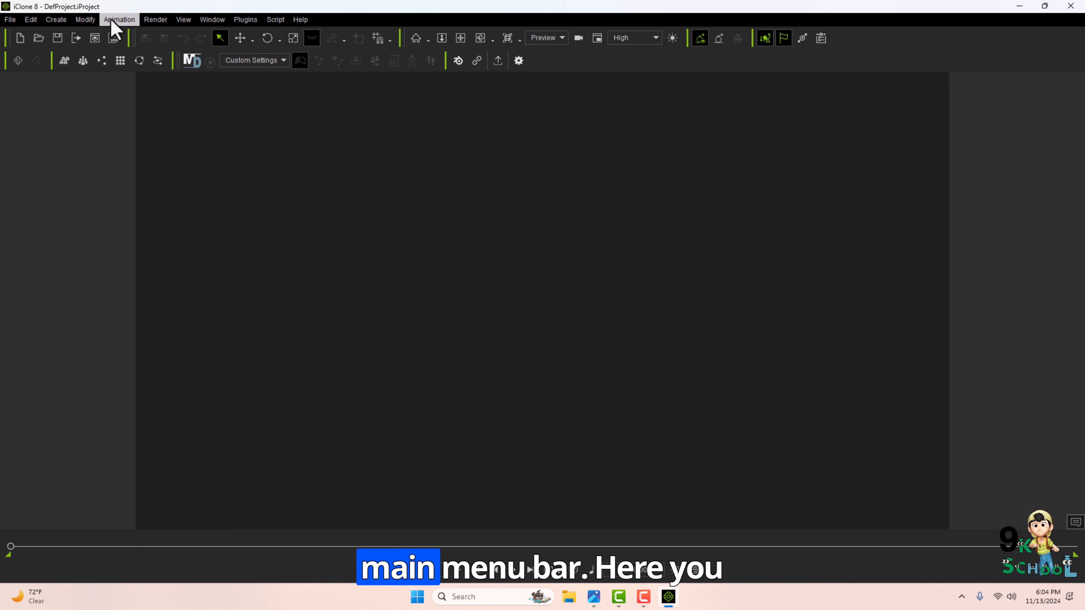
Browse the File and Edit menus to review their commands.
click(16, 22)
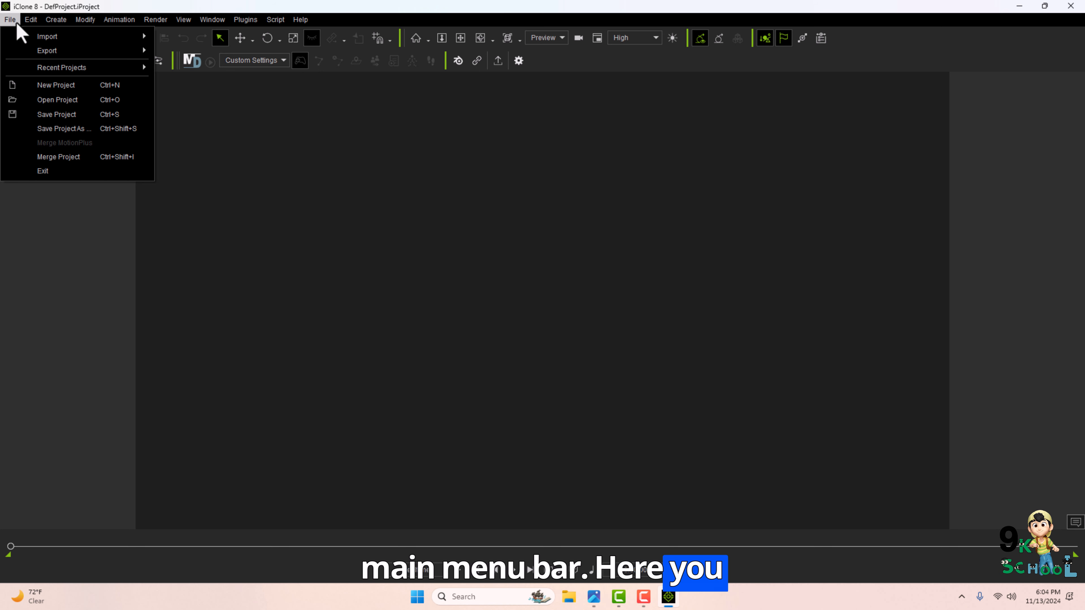
mouse_move(48, 35)
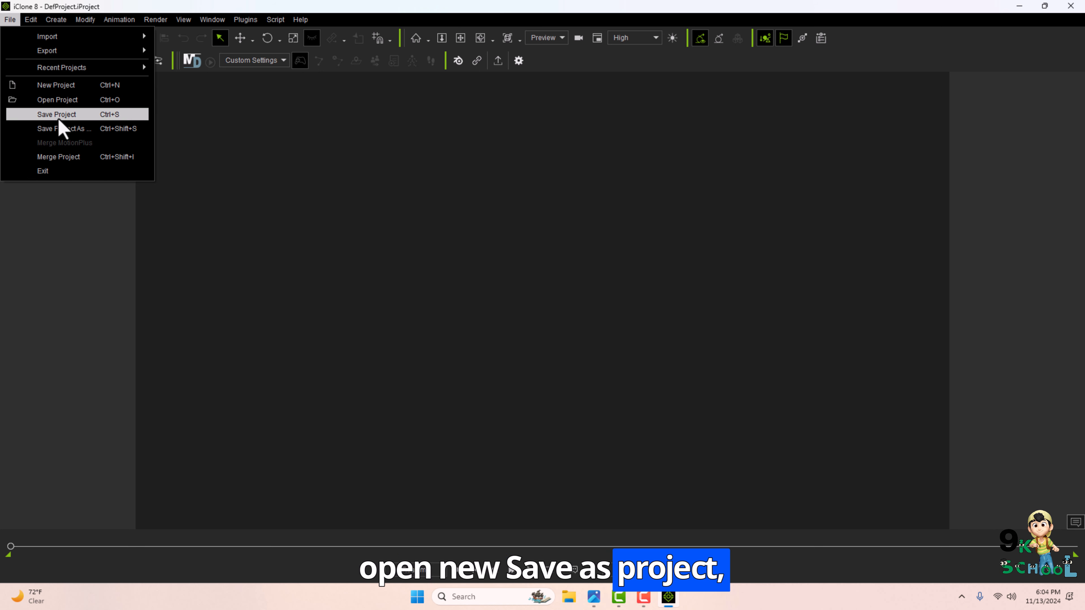
click(48, 188)
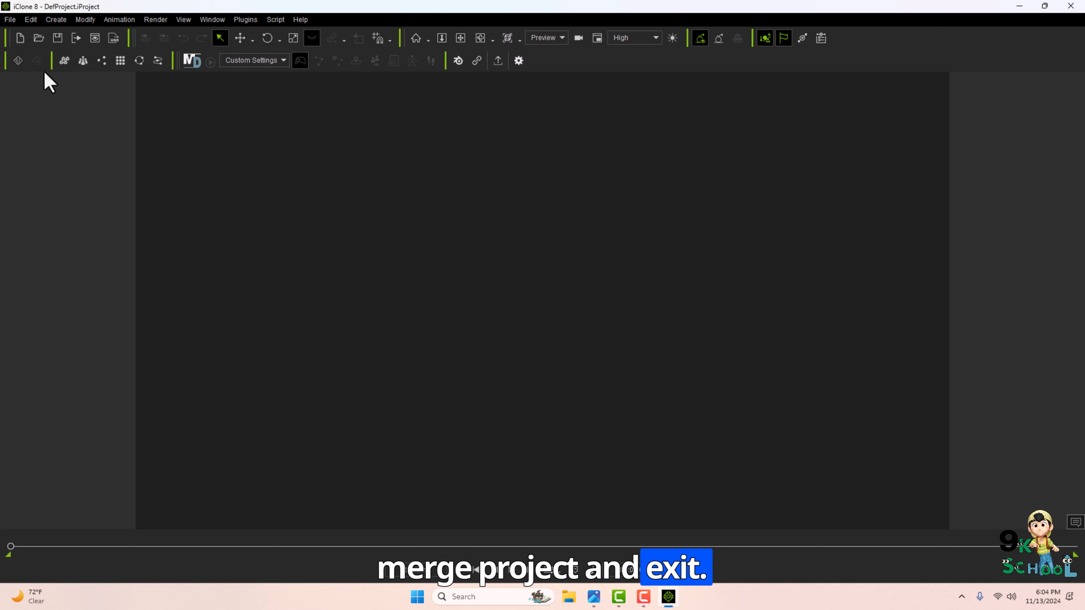
click(31, 21)
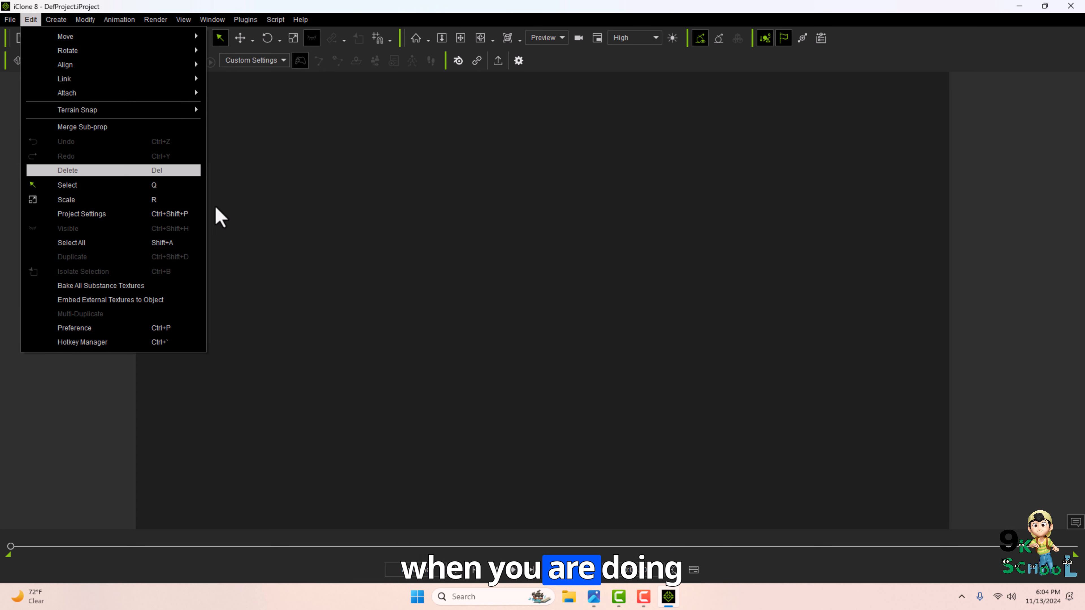
click(214, 226)
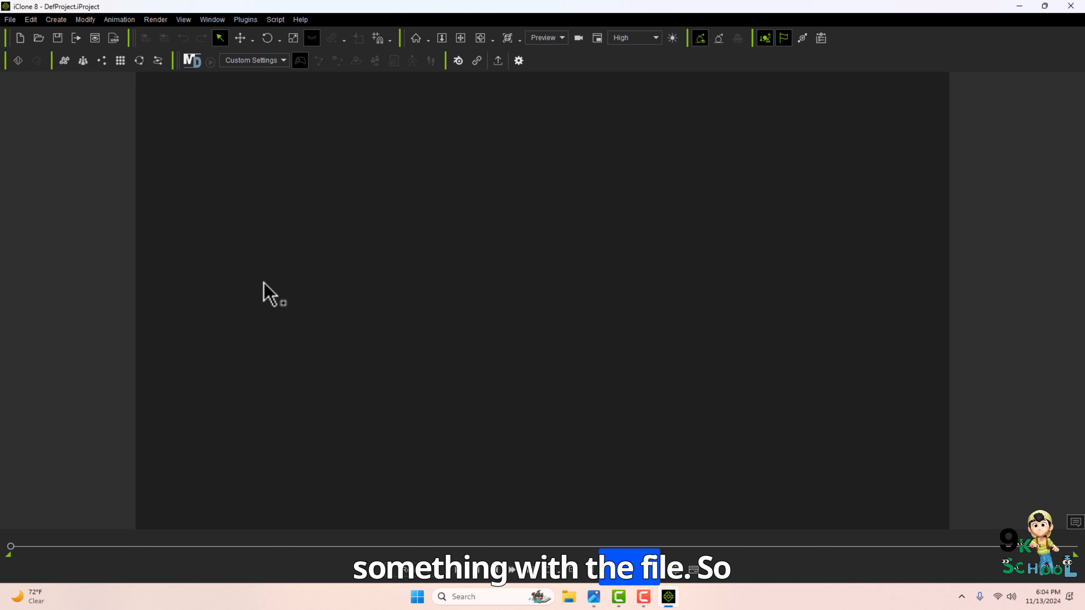
click(32, 22)
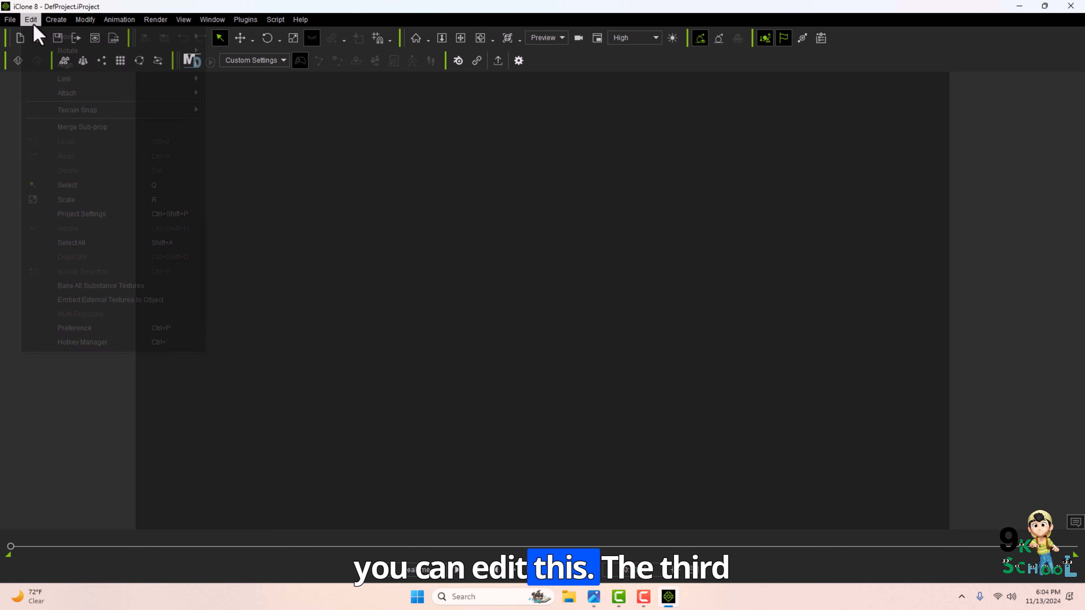
Browse the Create menu and its Speed Tree submenu, then the Modify menu.
click(66, 24)
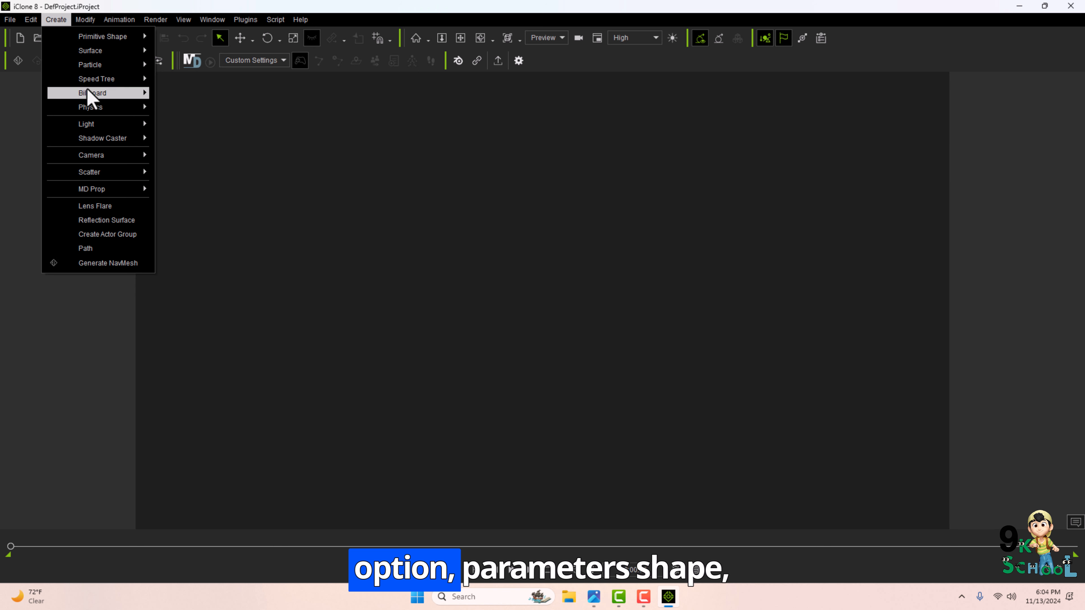
mouse_move(98, 37)
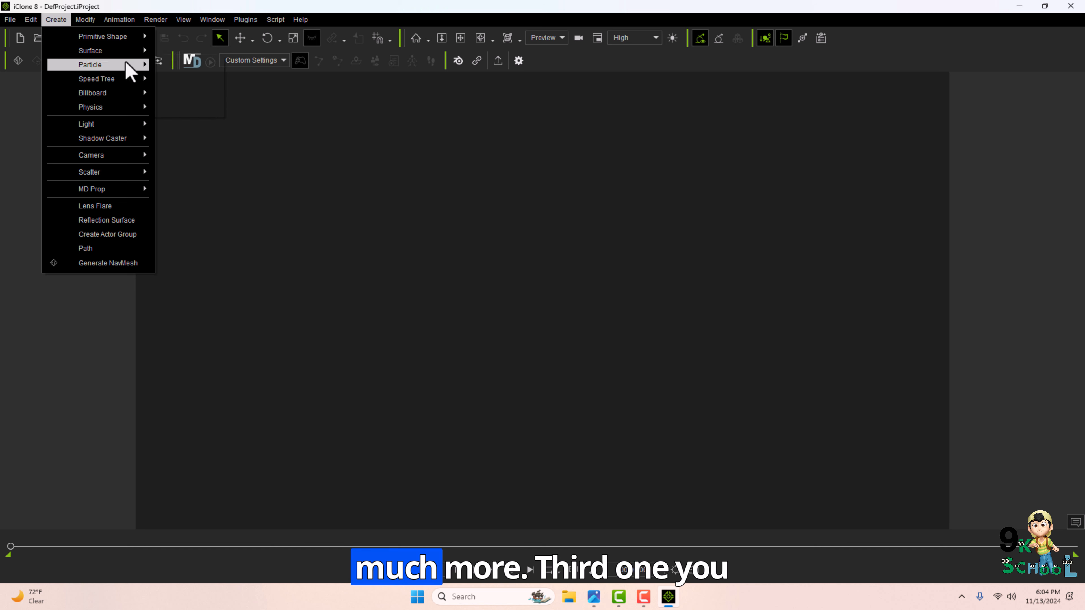
mouse_move(104, 71)
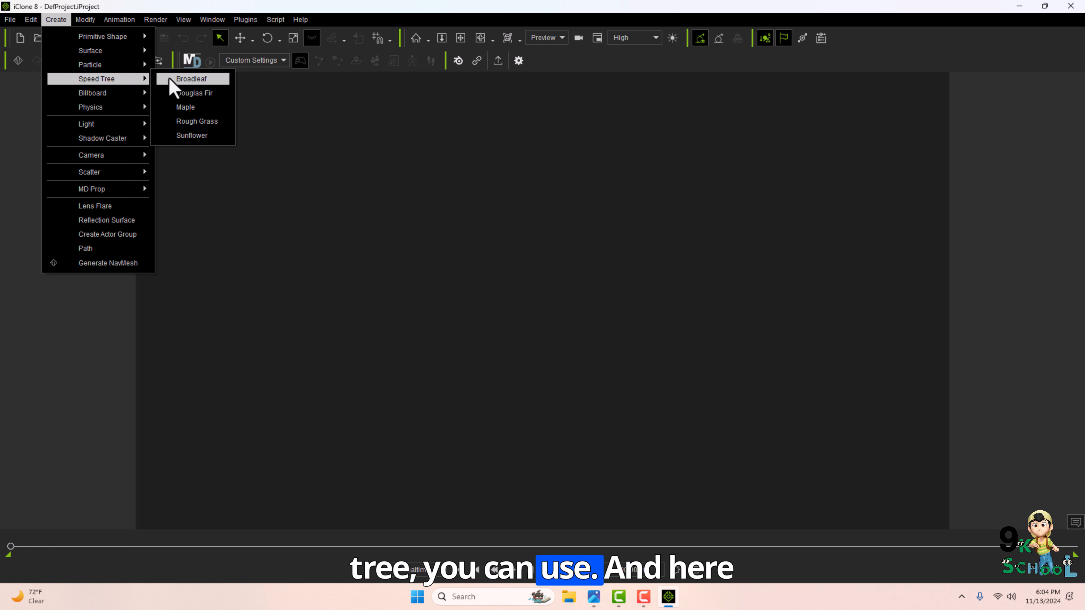
mouse_move(136, 94)
mouse_move(86, 125)
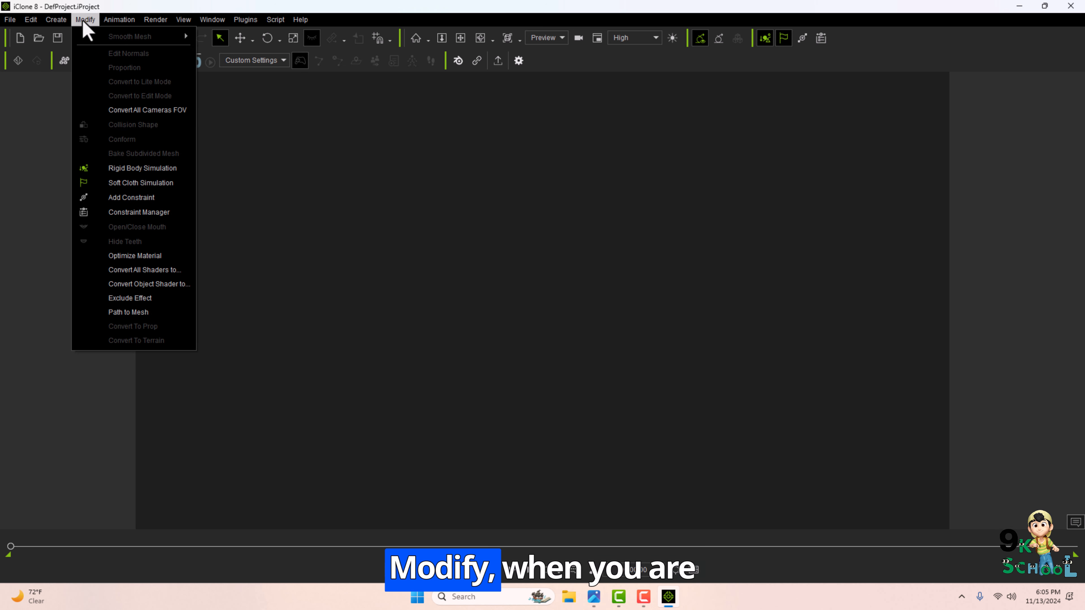
click(428, 278)
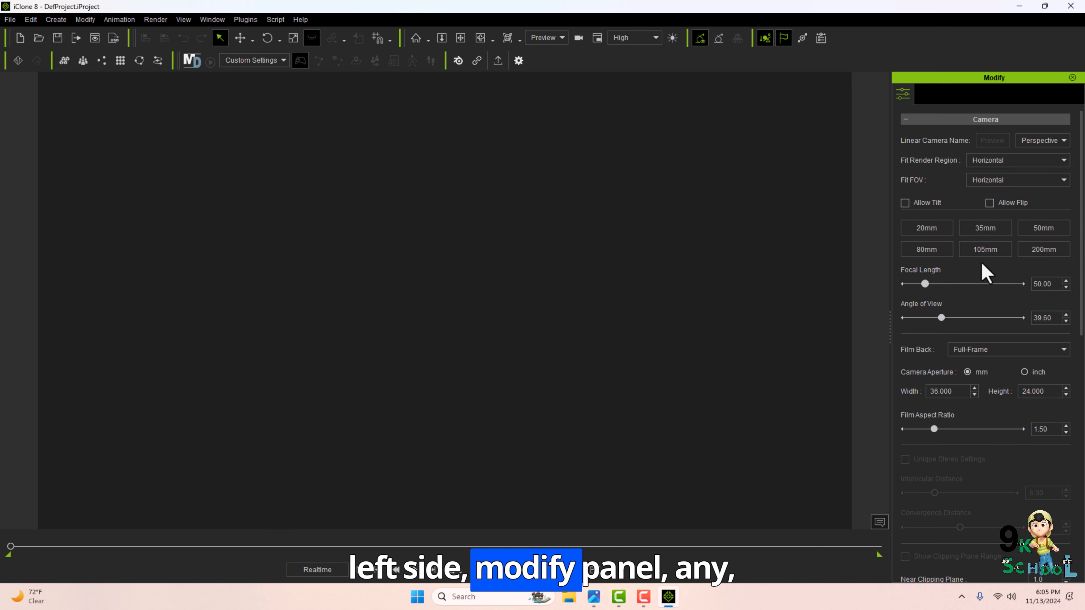
Create a primitive box in the scene and select it in the viewport.
click(56, 19)
mouse_move(143, 41)
click(182, 36)
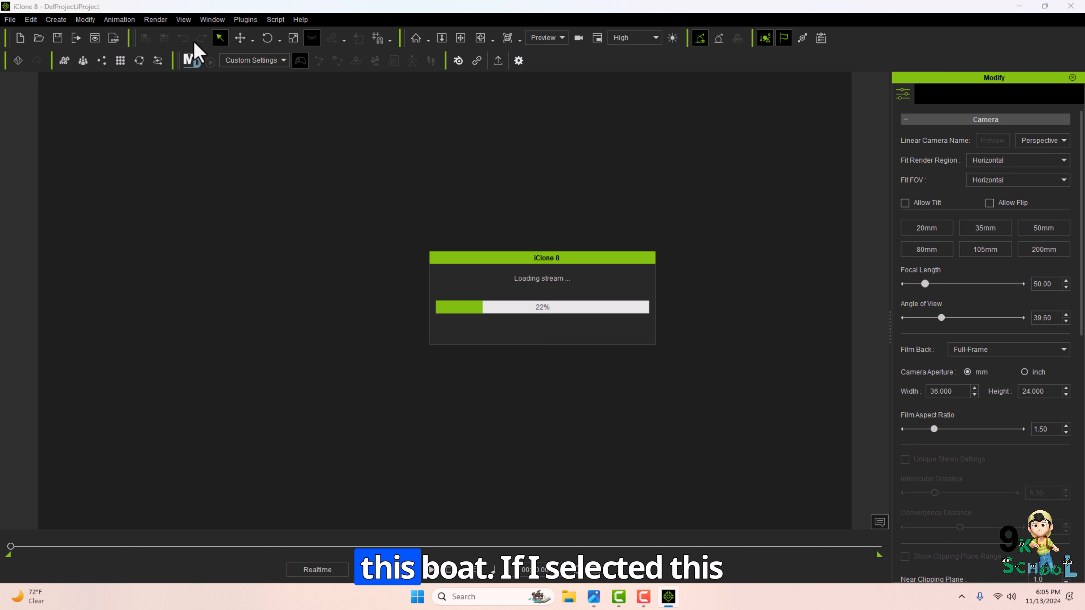
click(672, 299)
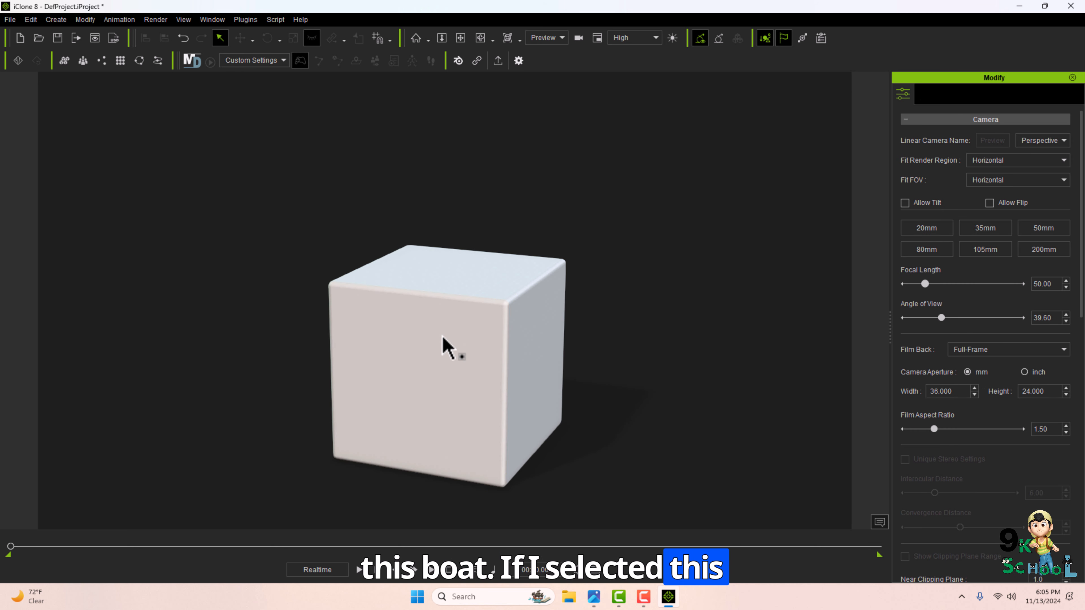
click(445, 346)
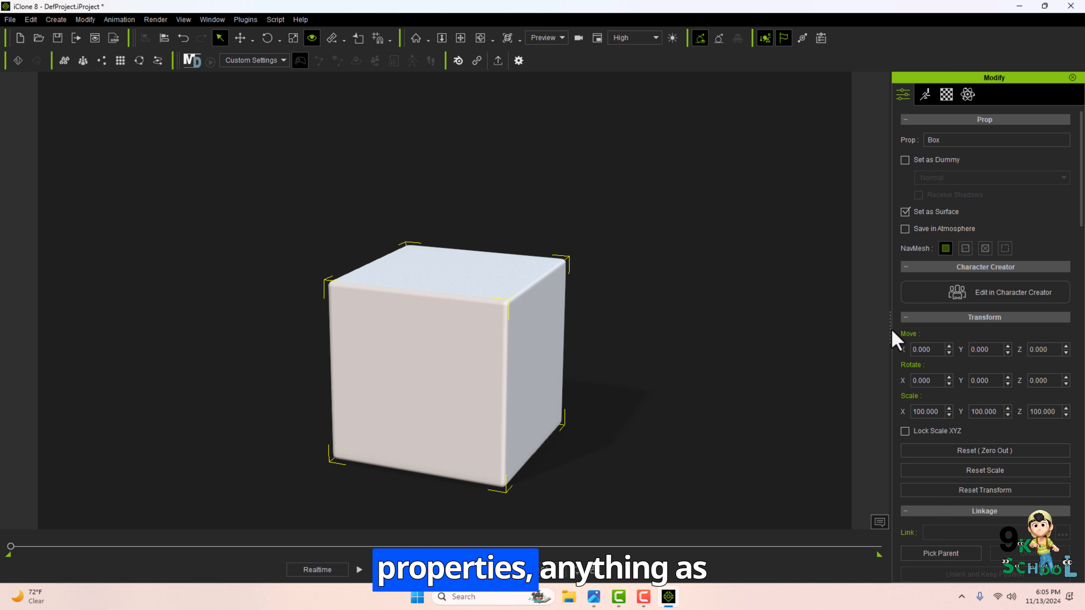
Widen the Modify panel showing the box's properties, then close it.
drag(890, 339, 806, 318)
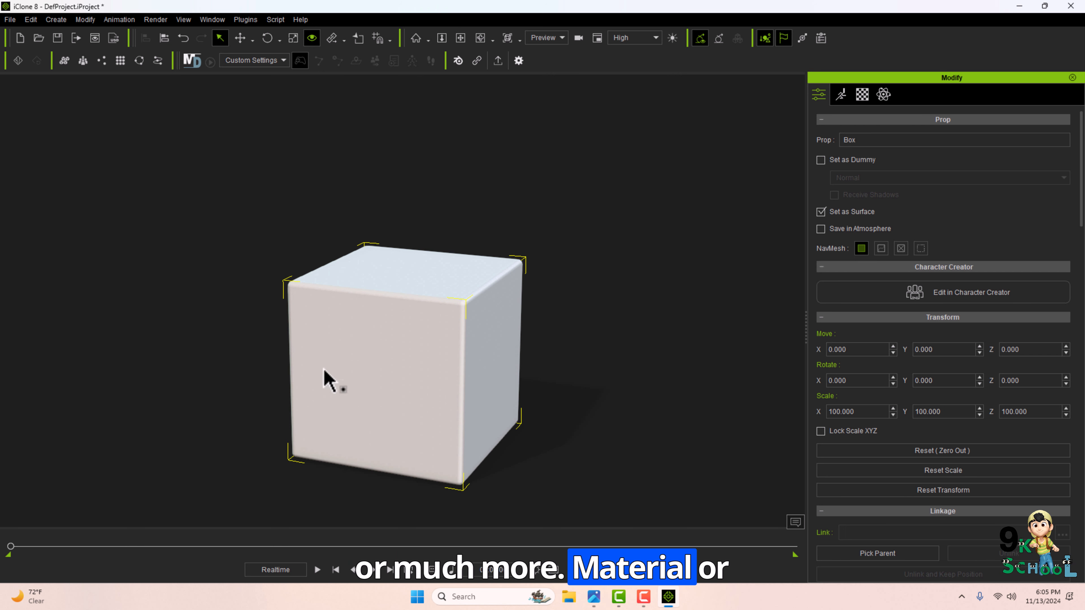
click(1072, 78)
Browse the Render and View menus and switch the viewport to Orbit mode.
click(158, 20)
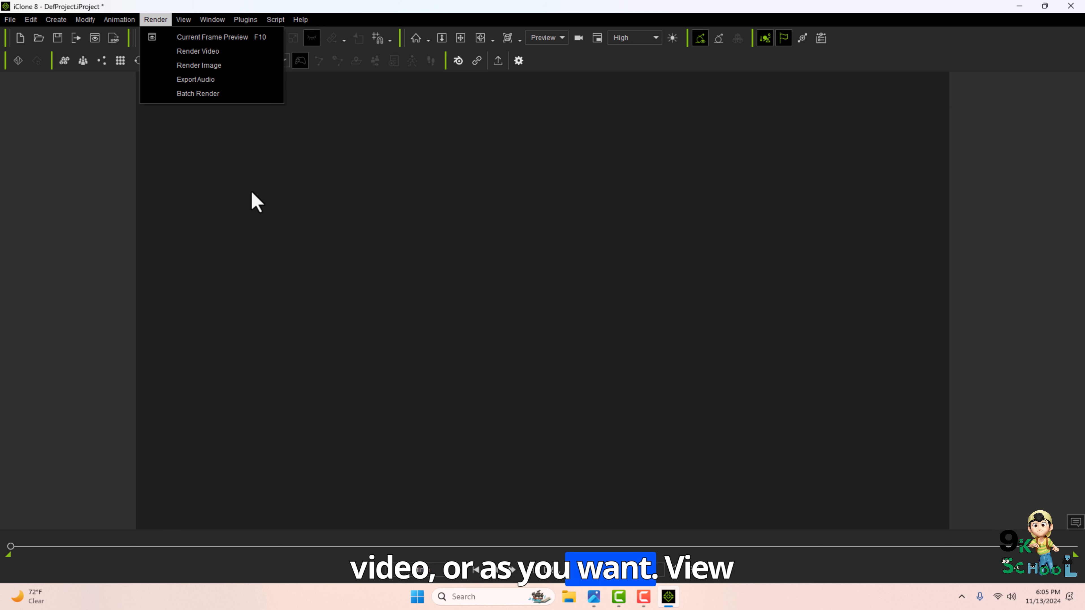
mouse_move(184, 19)
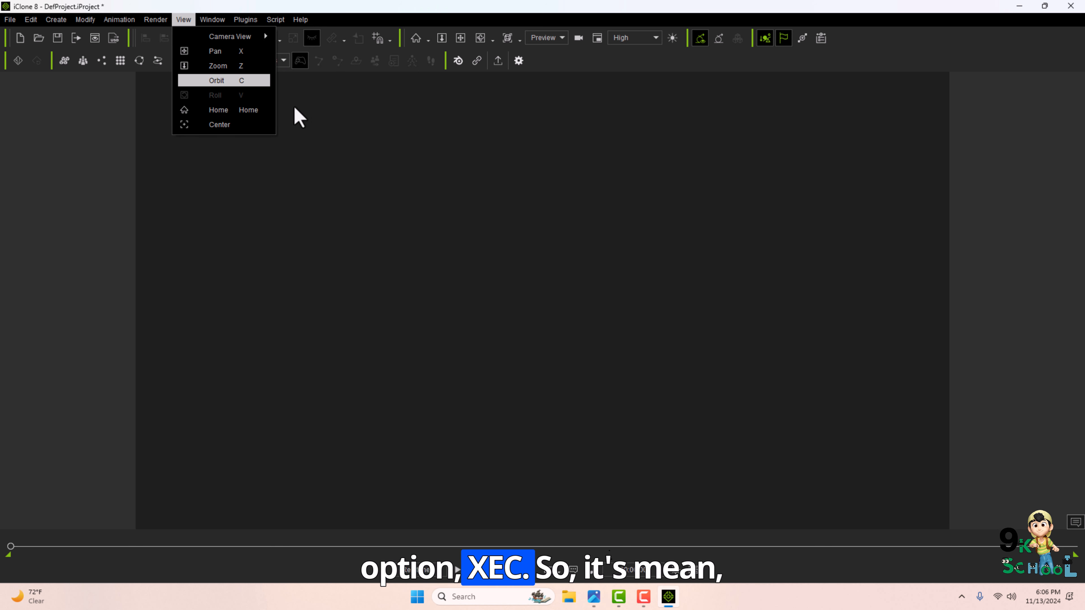
click(460, 238)
key(c)
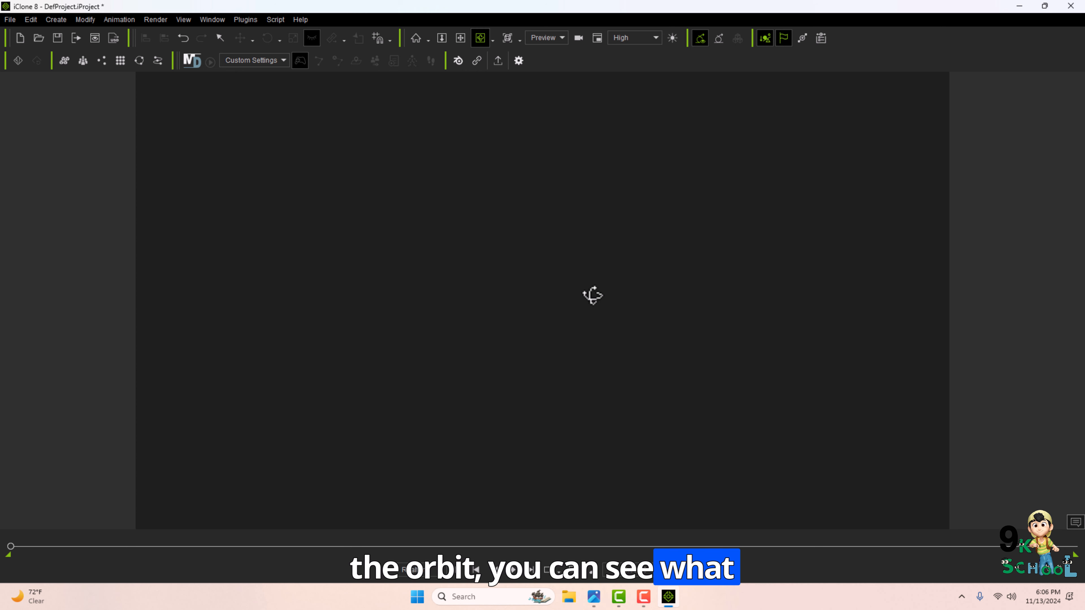
Create a primitive box in the scene.
click(56, 19)
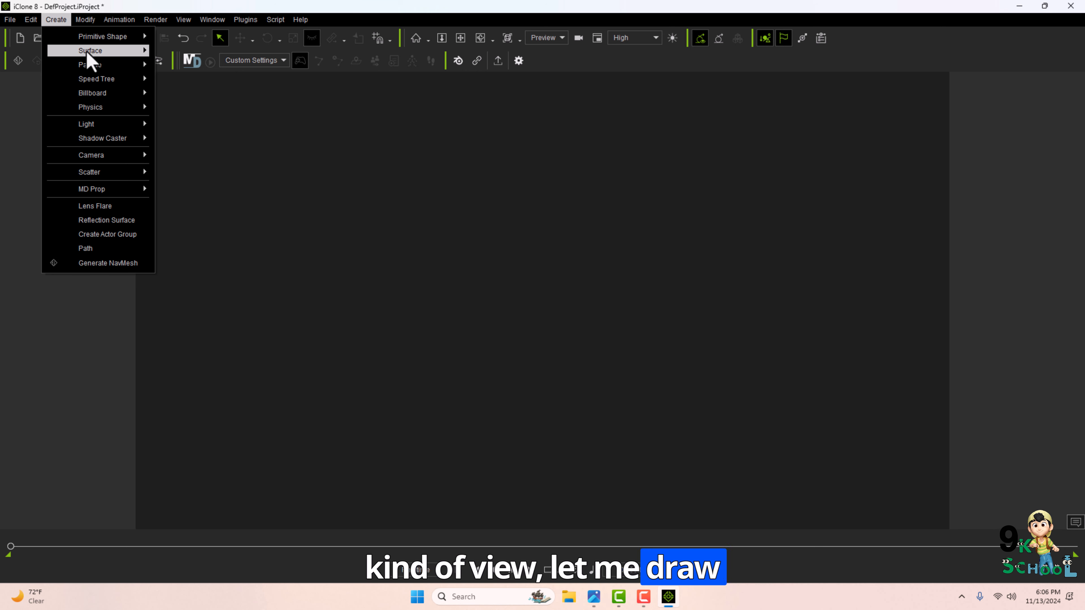
mouse_move(96, 38)
click(184, 37)
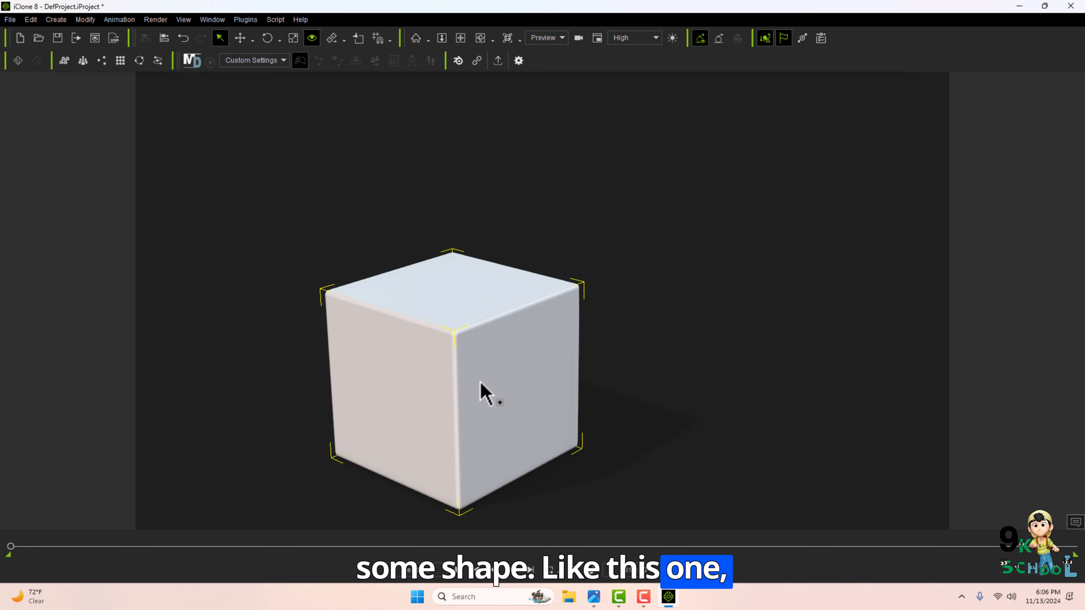
Orbit the camera around the box in Orbit mode.
key(c)
drag(728, 397, 448, 451)
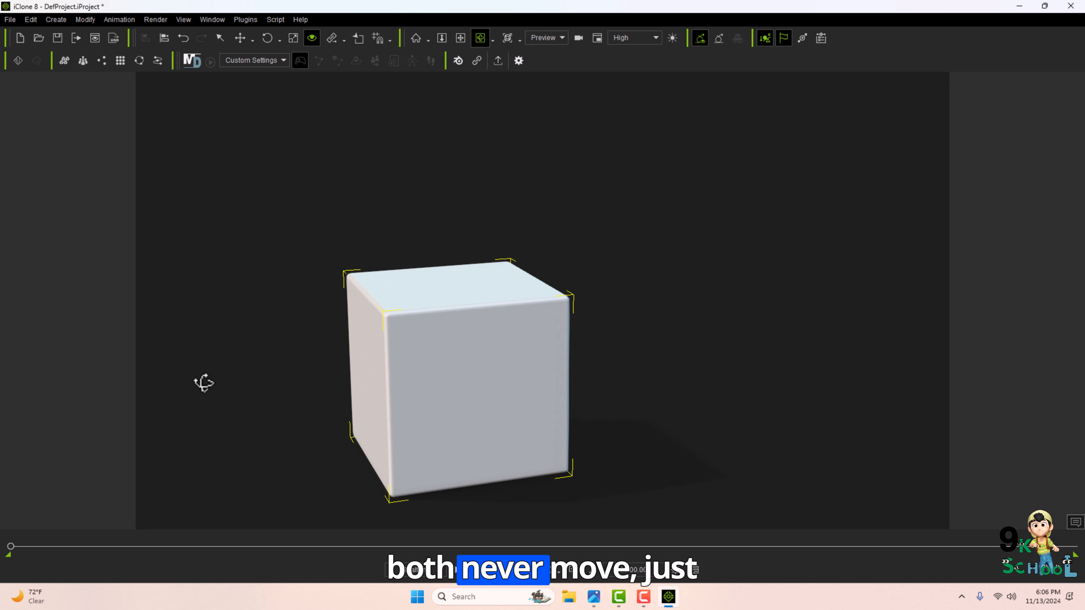
drag(770, 347, 588, 487)
Review the outline image's shortcut list, then open and close the Timeline.
click(594, 597)
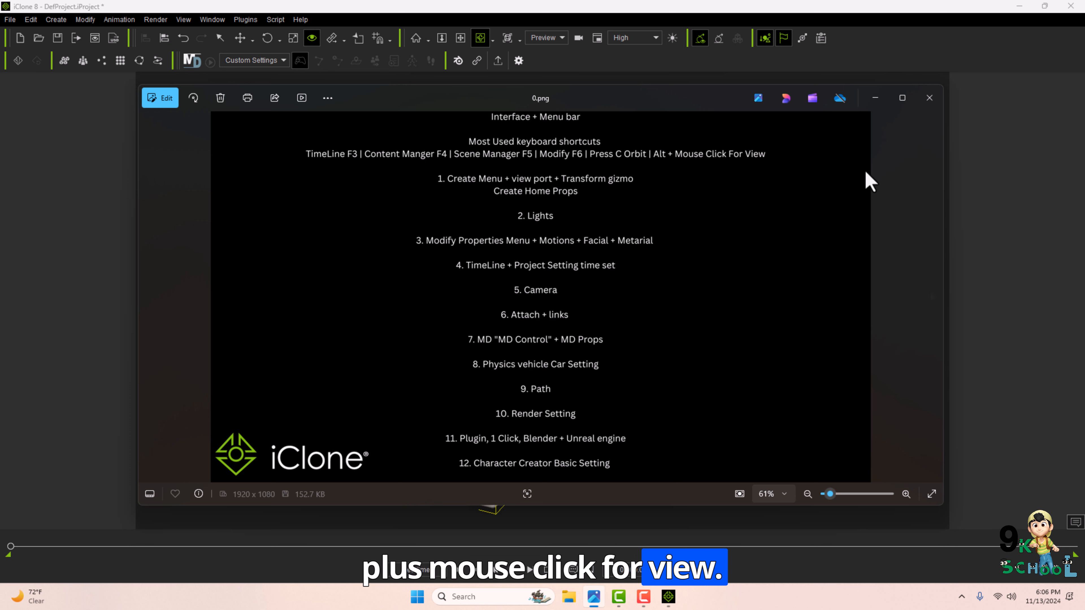
click(929, 97)
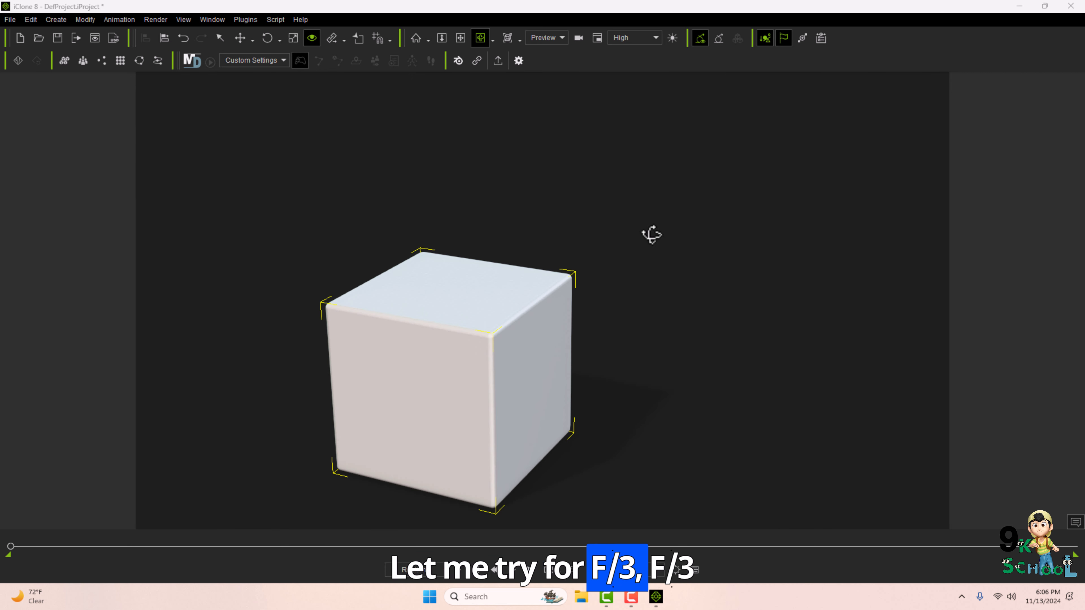
key(F3)
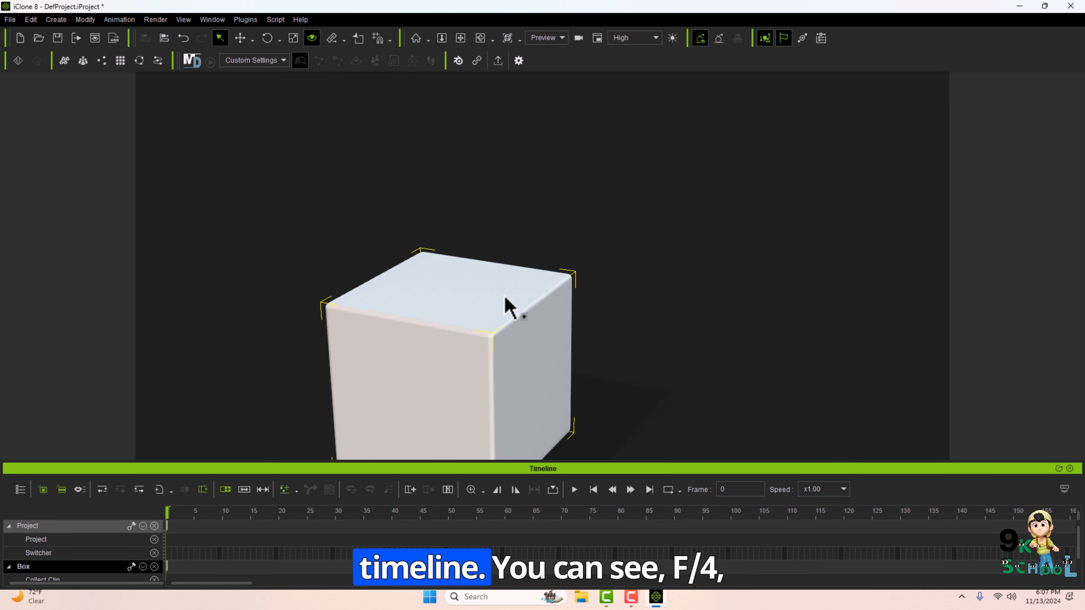
key(F3)
Open the Content manager, switch to the Pack tab and widen the panel.
key(F4)
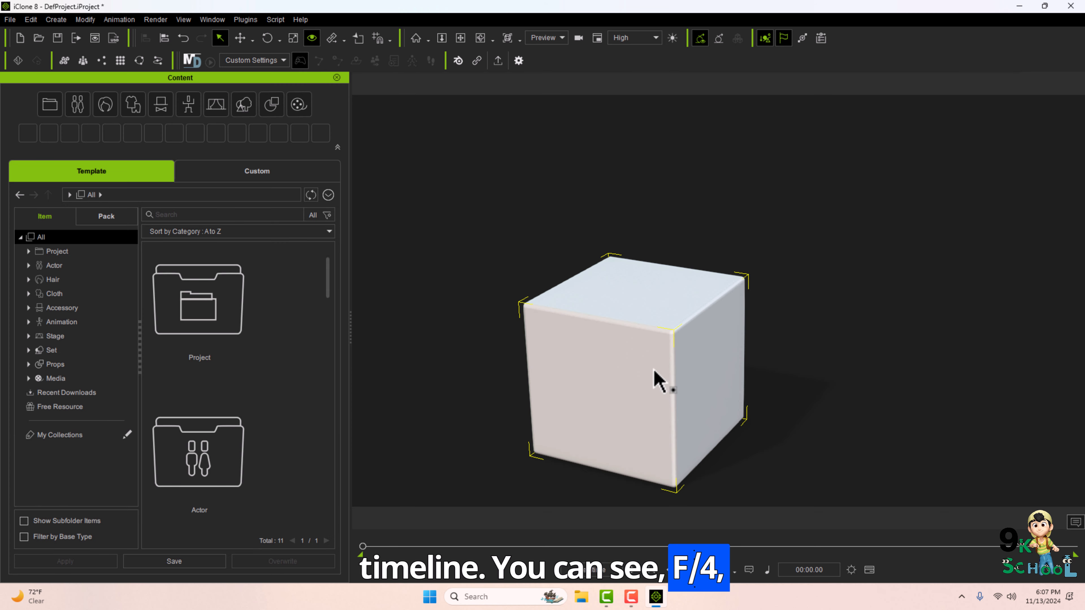
click(105, 216)
drag(351, 327, 511, 339)
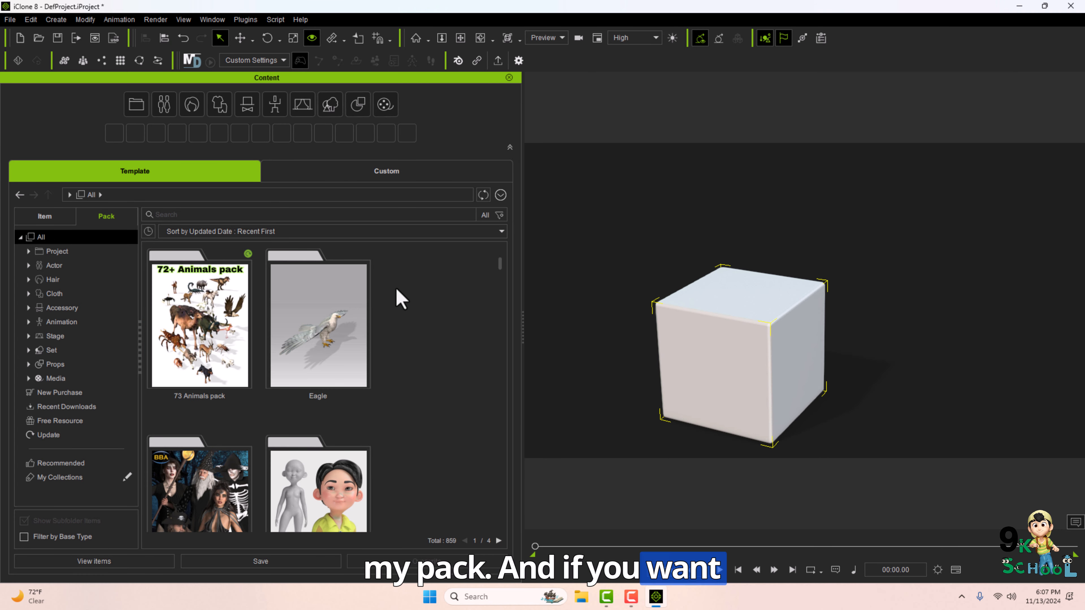
Change the pack thumbnail view size through the context menu, ending with medium thumbnails.
right_click(417, 282)
click(461, 303)
right_click(482, 305)
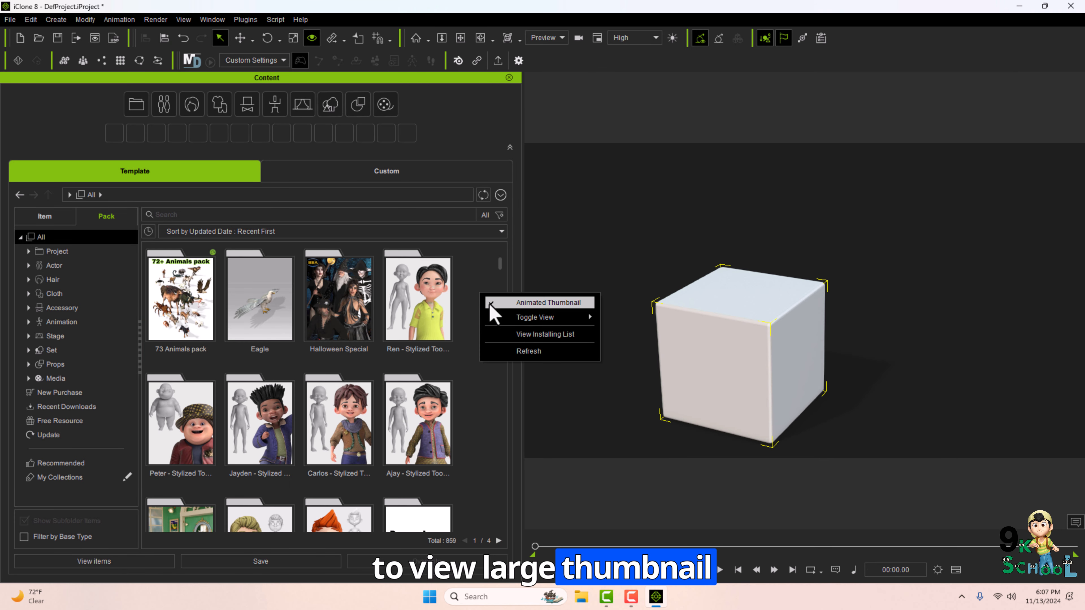
mouse_move(561, 318)
click(658, 342)
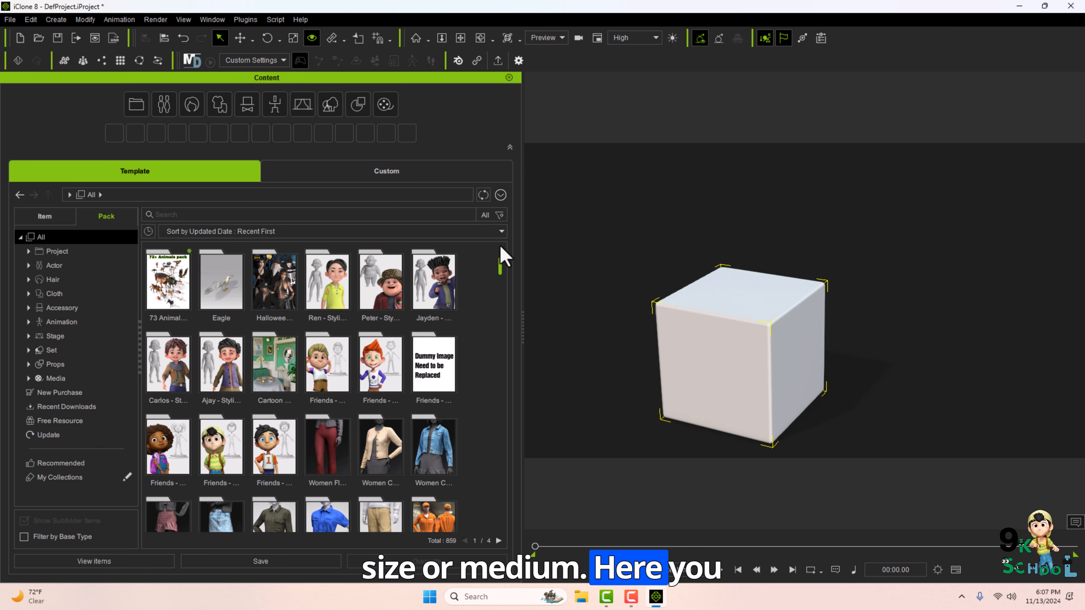
Open the Scene manager and select the Side, Back and Floor Shadow lights in turn.
drag(501, 257, 491, 406)
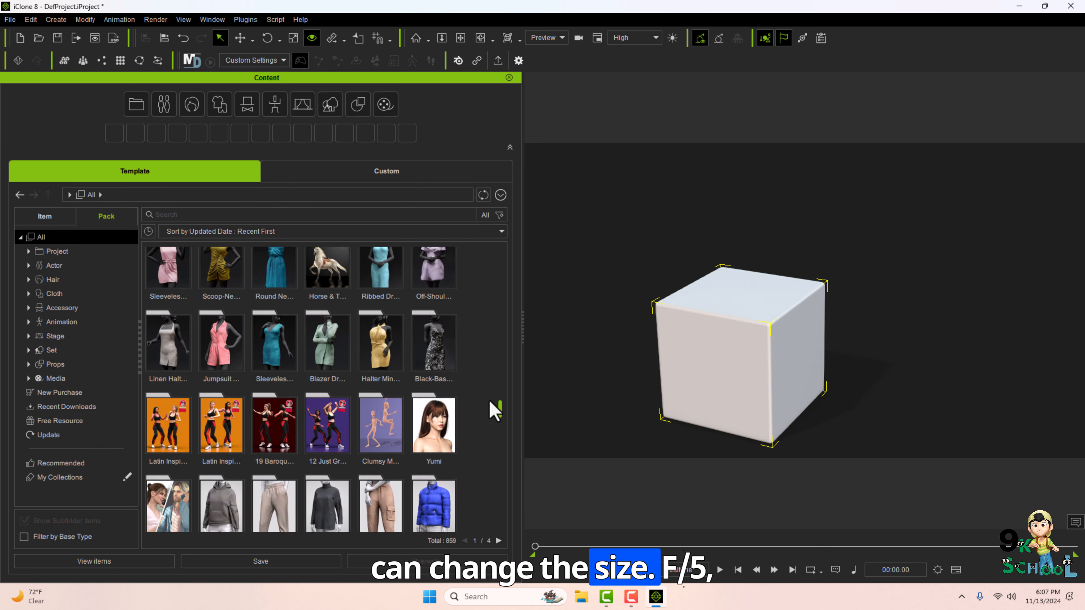
key(F5)
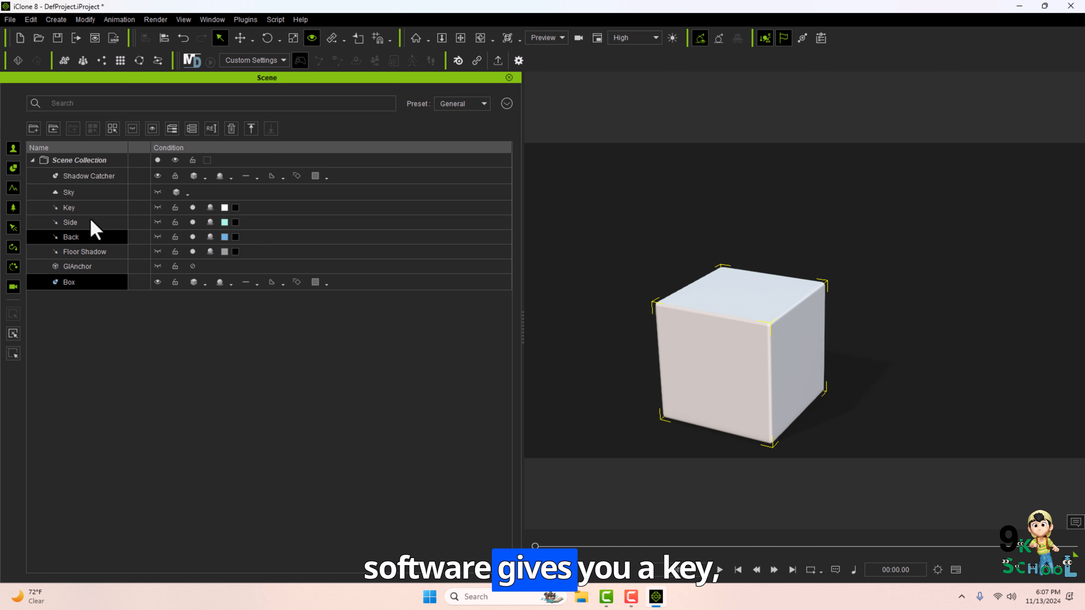
click(82, 209)
click(85, 222)
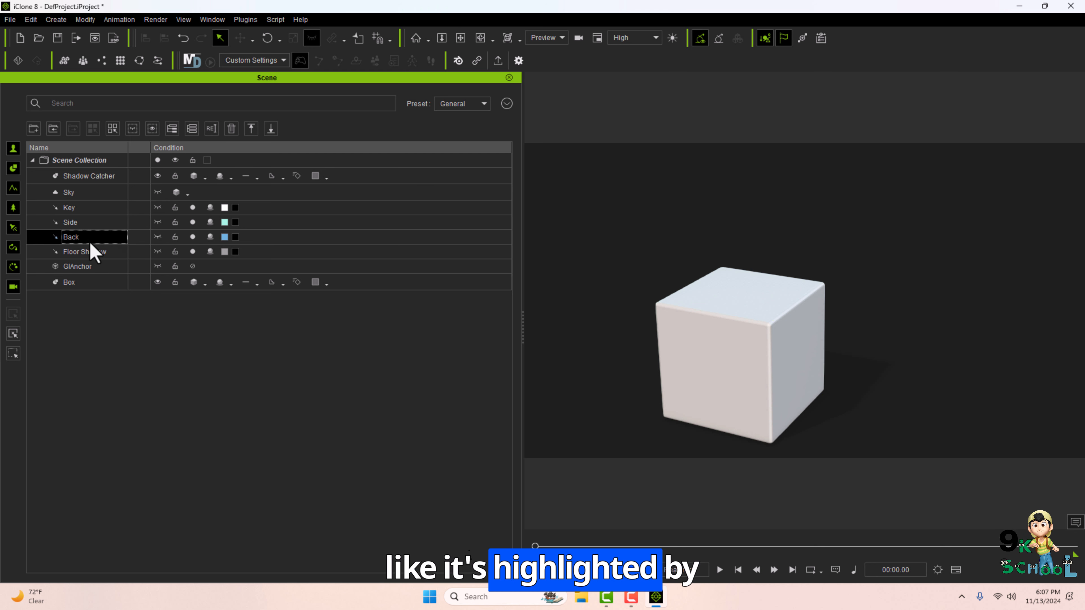
click(92, 251)
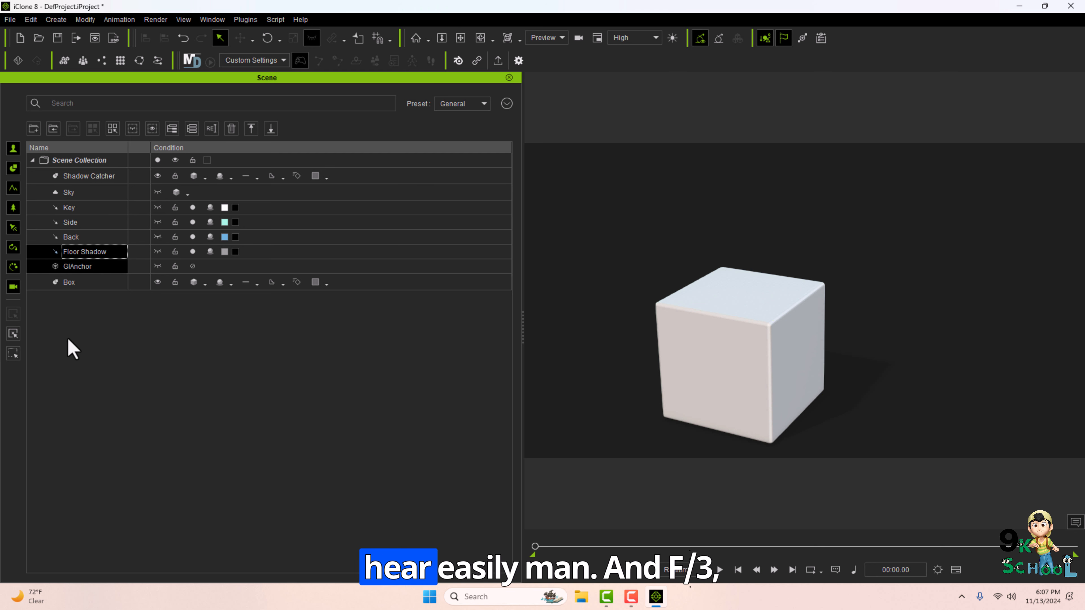
Close the Scene manager, select the box and browse its properties in the Modify panel.
click(509, 78)
key(F3)
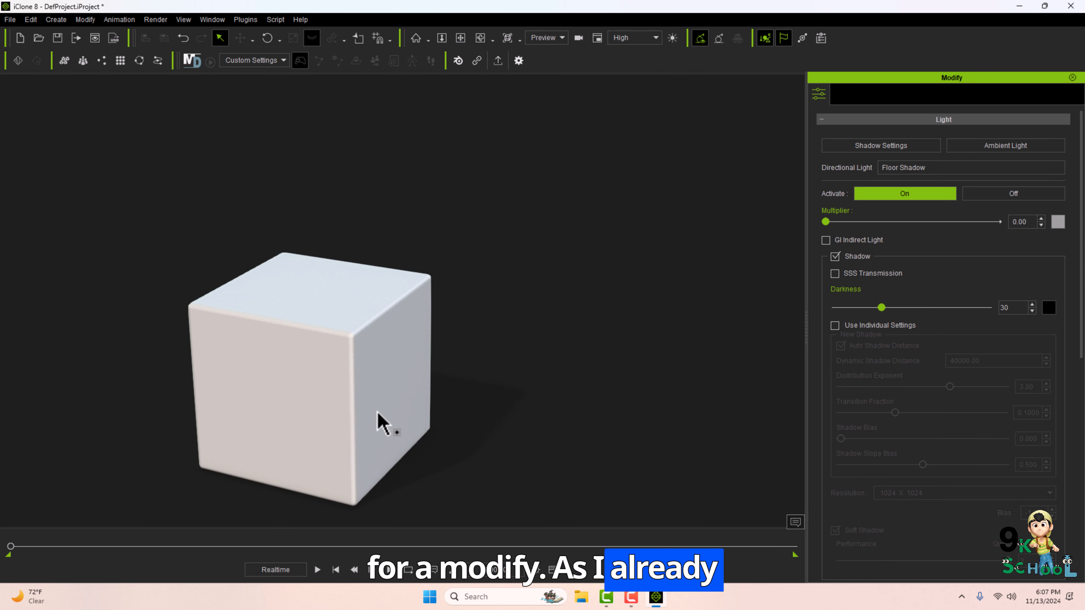
click(316, 389)
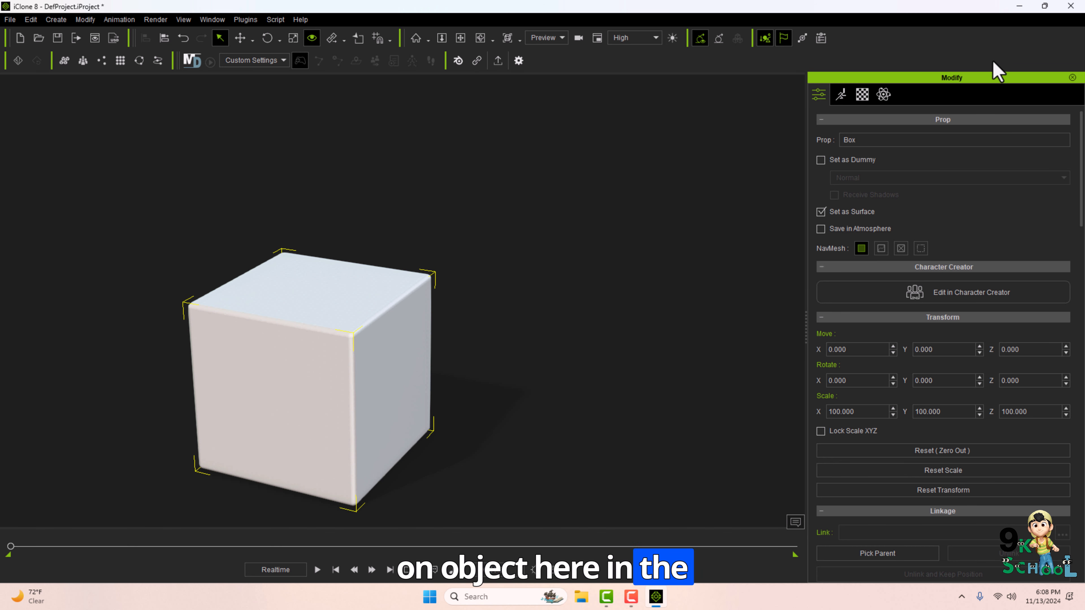
scroll(946, 419, down, 3)
scroll(948, 423, up, 3)
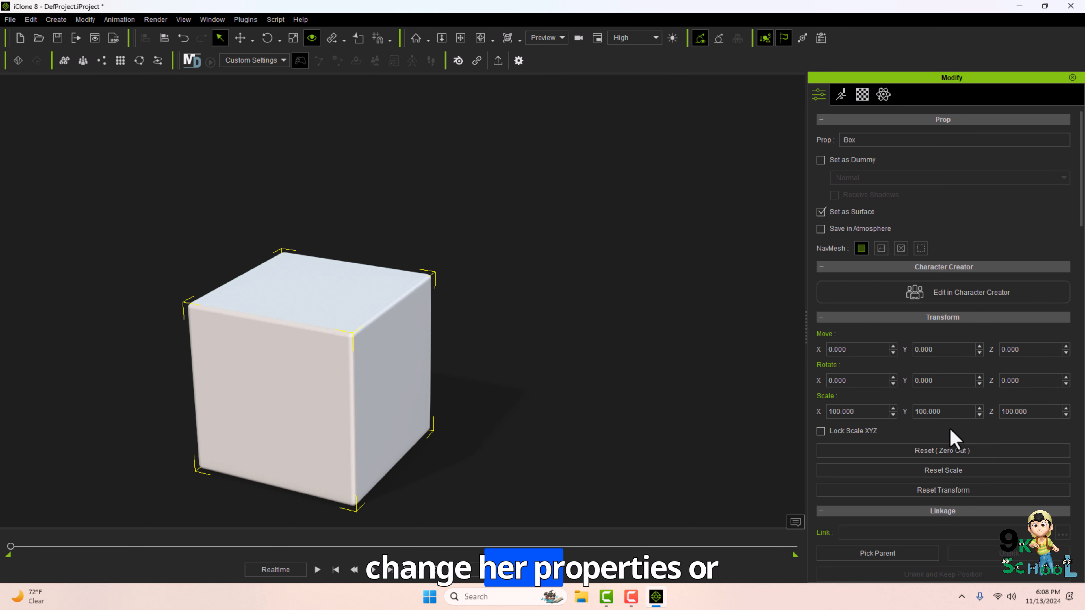
scroll(964, 332, down, 6)
scroll(959, 453, up, 6)
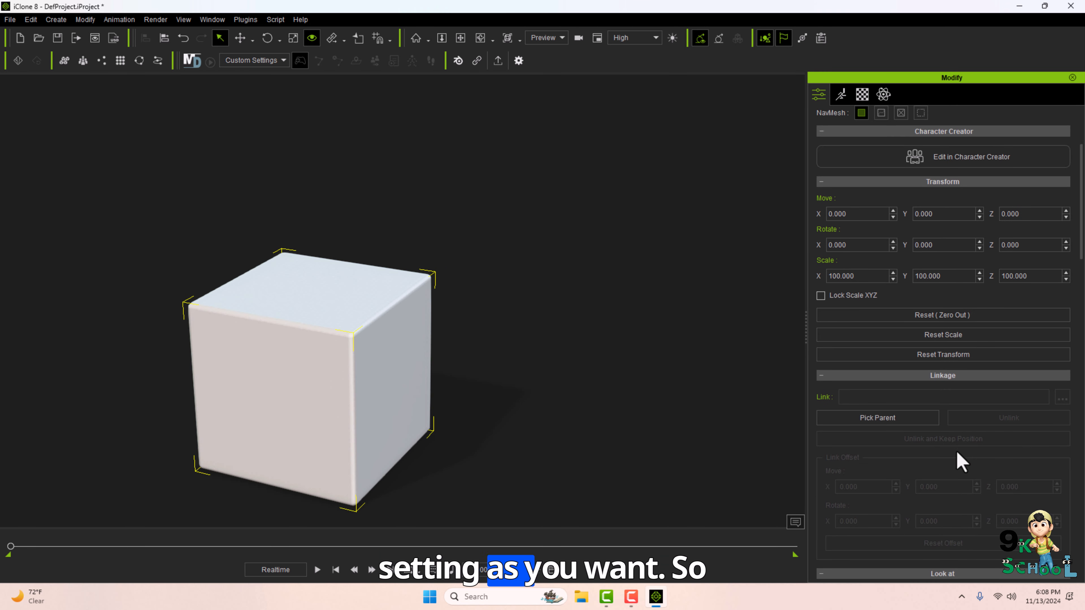
Minimize iClone, review the tutorial outline image in the photo viewer, and return to iClone.
click(1020, 10)
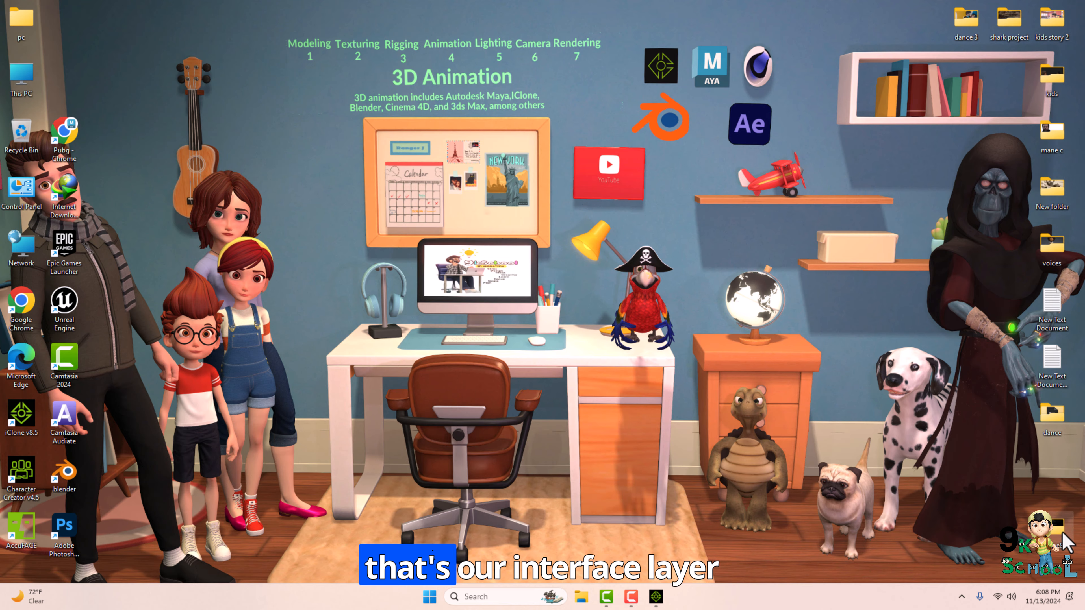
double_click(1064, 541)
double_click(128, 114)
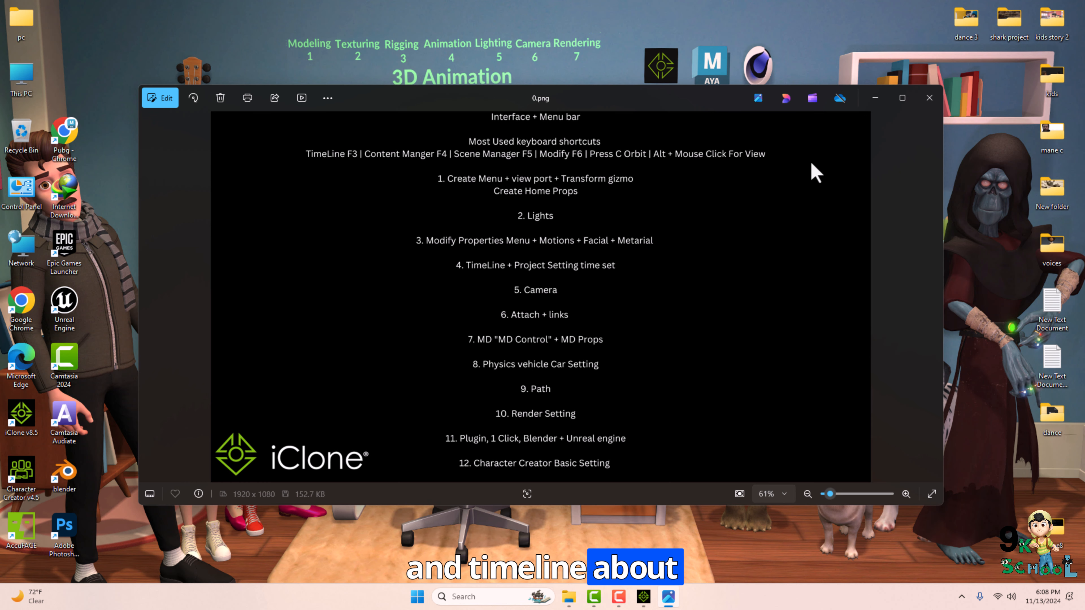
click(875, 98)
click(644, 596)
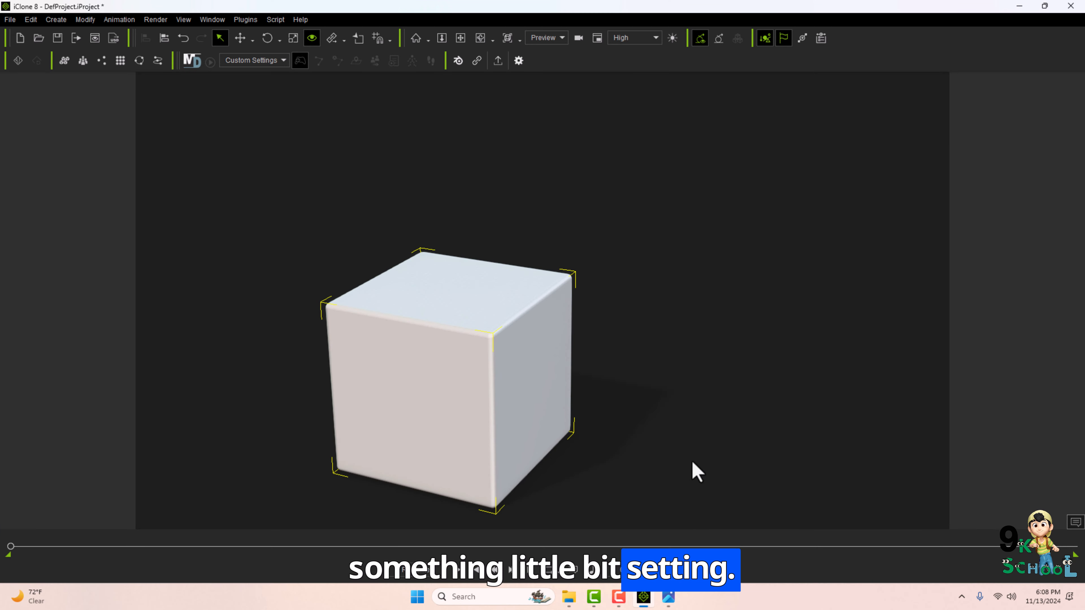
click(670, 596)
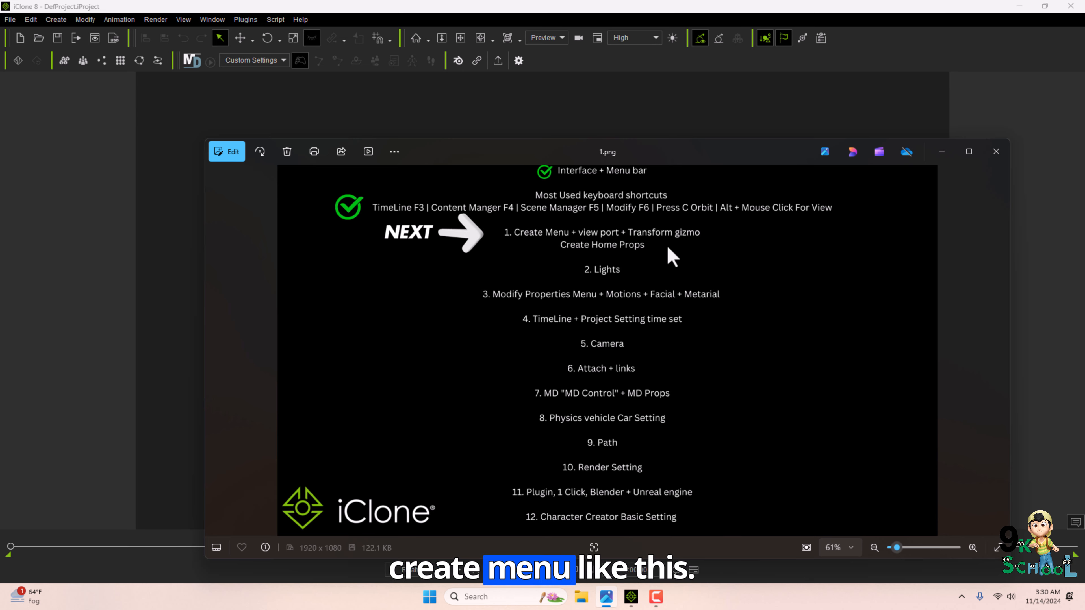
click(126, 17)
Create a primitive Box and move it along the red X axis with the Move gizmo.
click(57, 21)
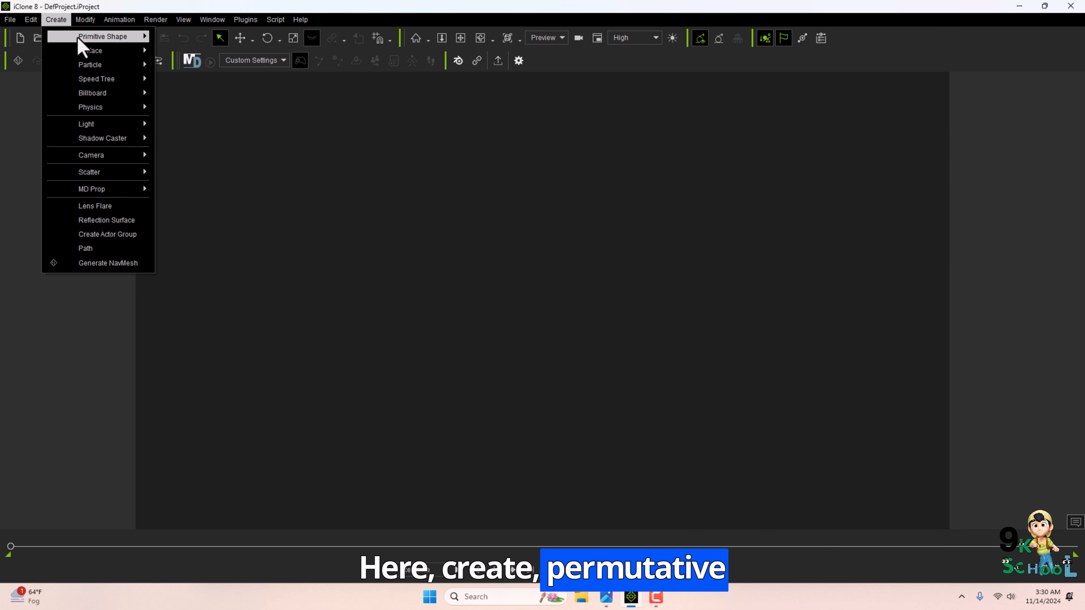
mouse_move(85, 38)
click(198, 38)
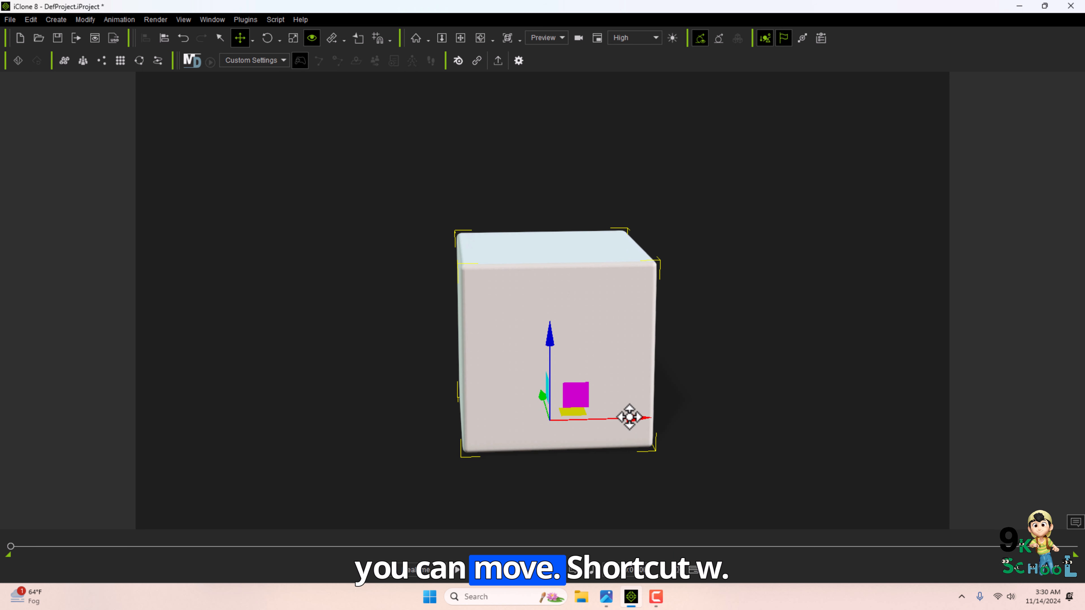
drag(629, 417, 574, 421)
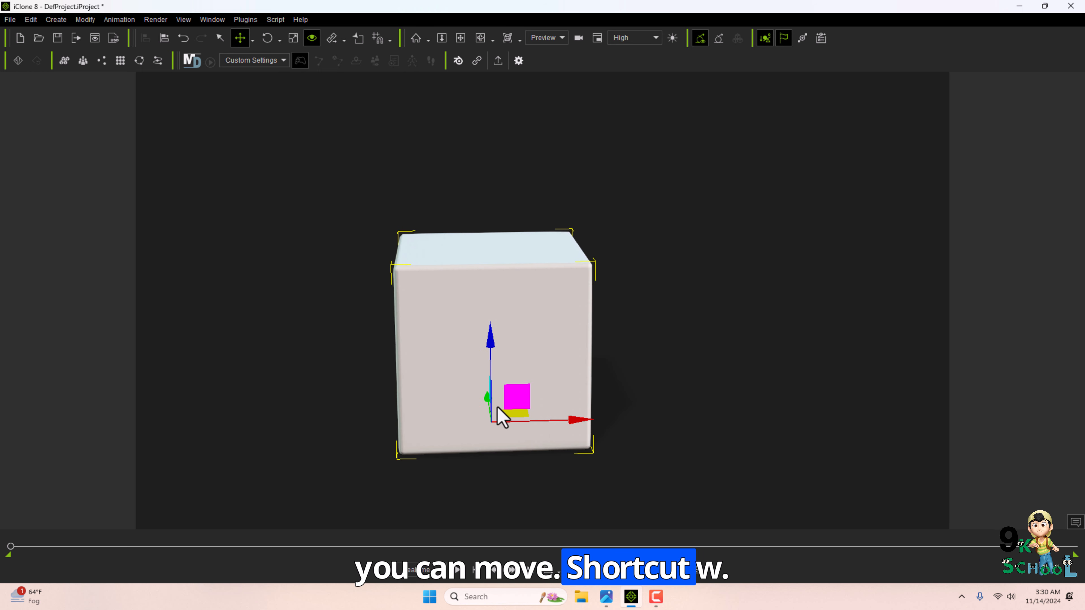
Switch through the Select, Rotate, Scale and Move tools with their shortcuts.
key(q)
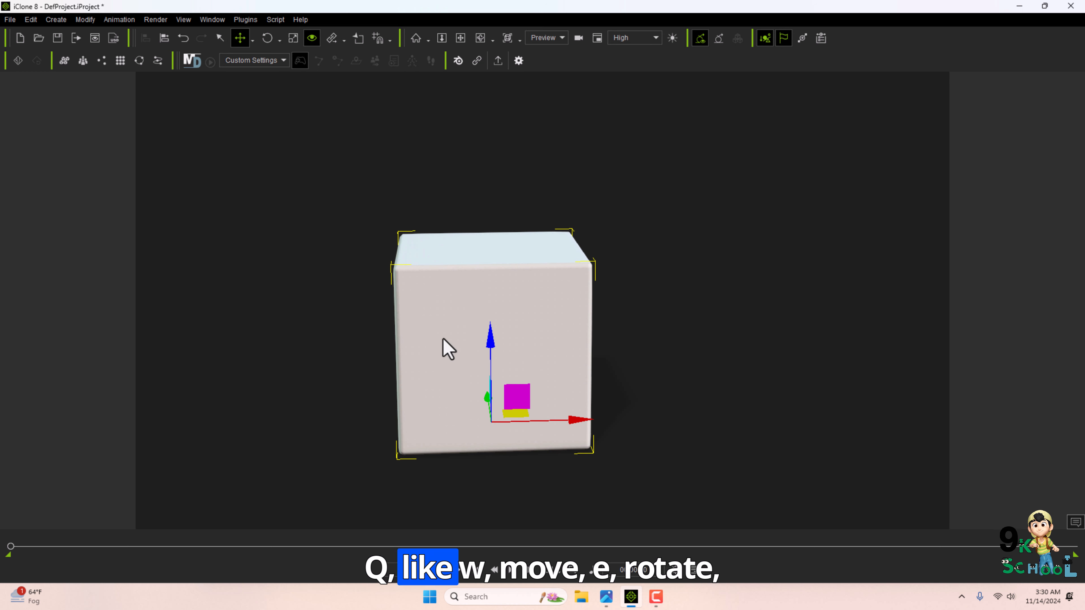
key(e)
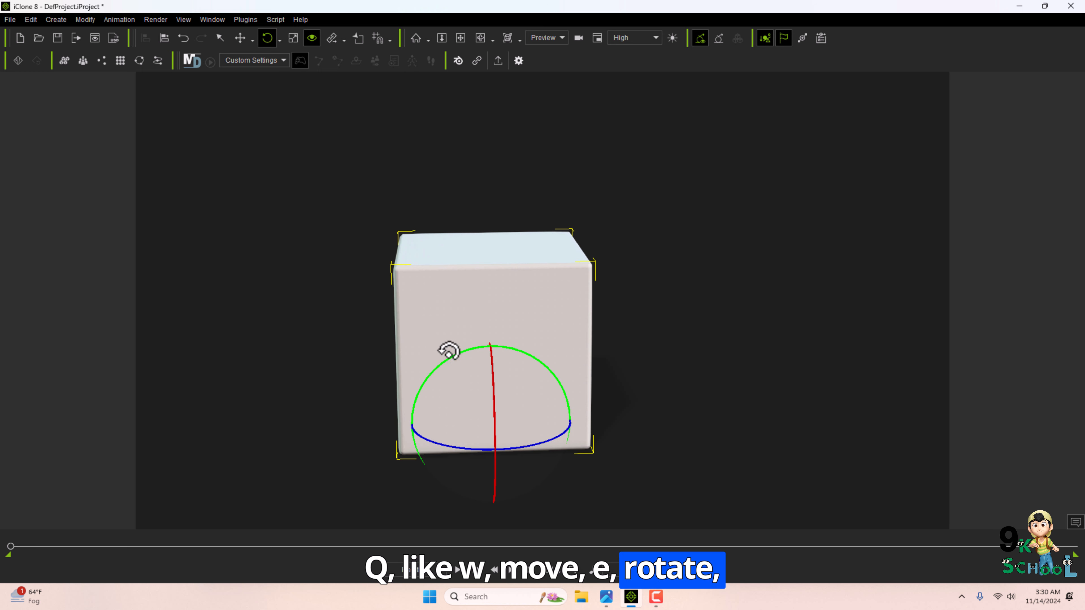
key(r)
right_drag(534, 340, 496, 381)
key(w)
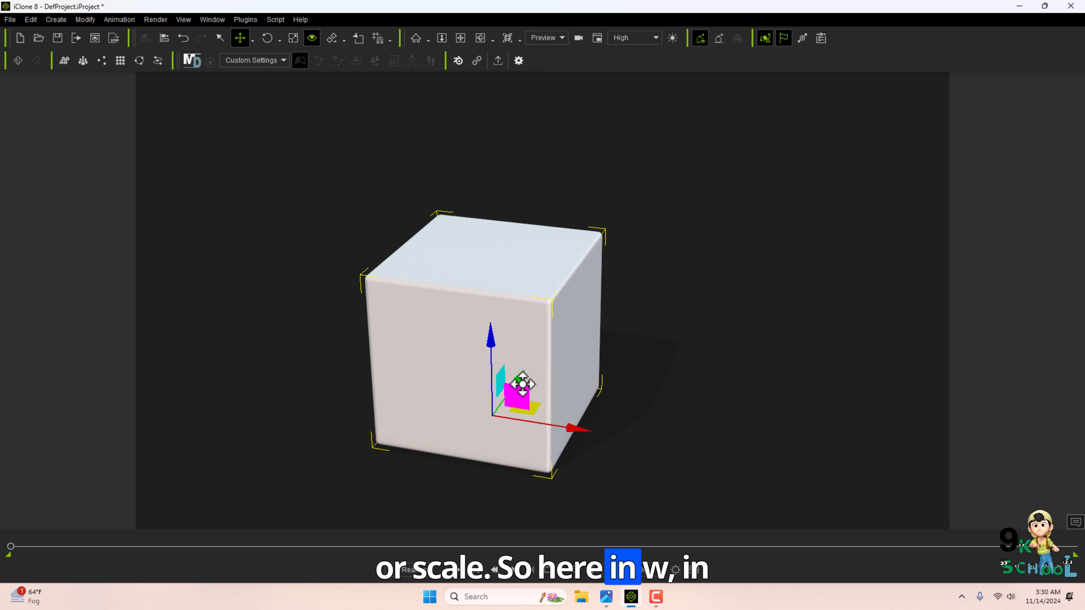
Move the box to a new position in the viewport with the Move gizmo.
drag(518, 371, 671, 429)
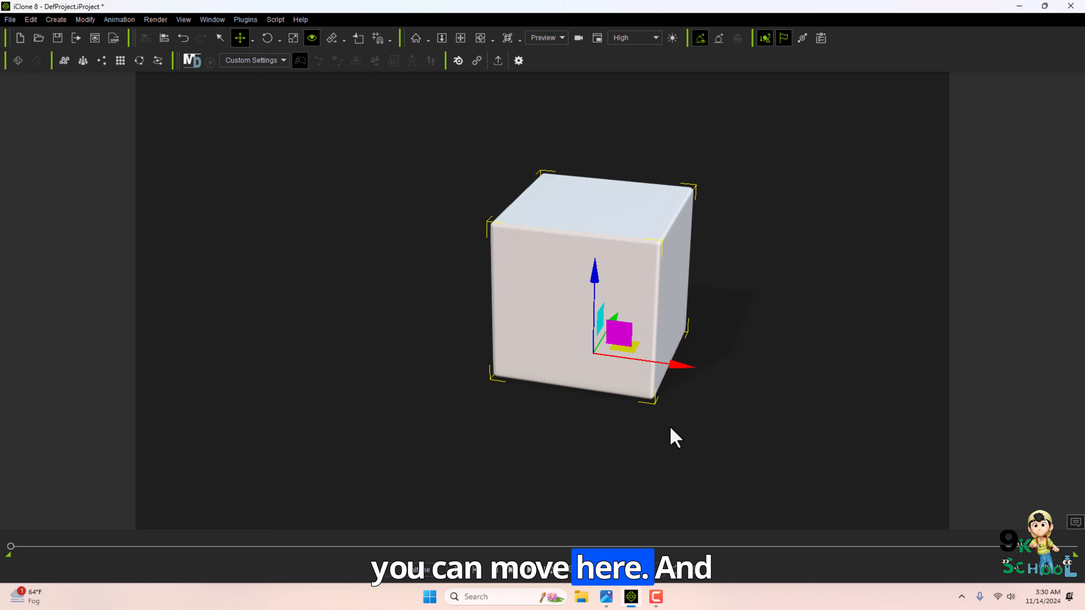
mouse_move(593, 281)
mouse_down()
mouse_move(601, 113)
mouse_move(586, 264)
mouse_up()
right_drag(581, 265, 436, 187)
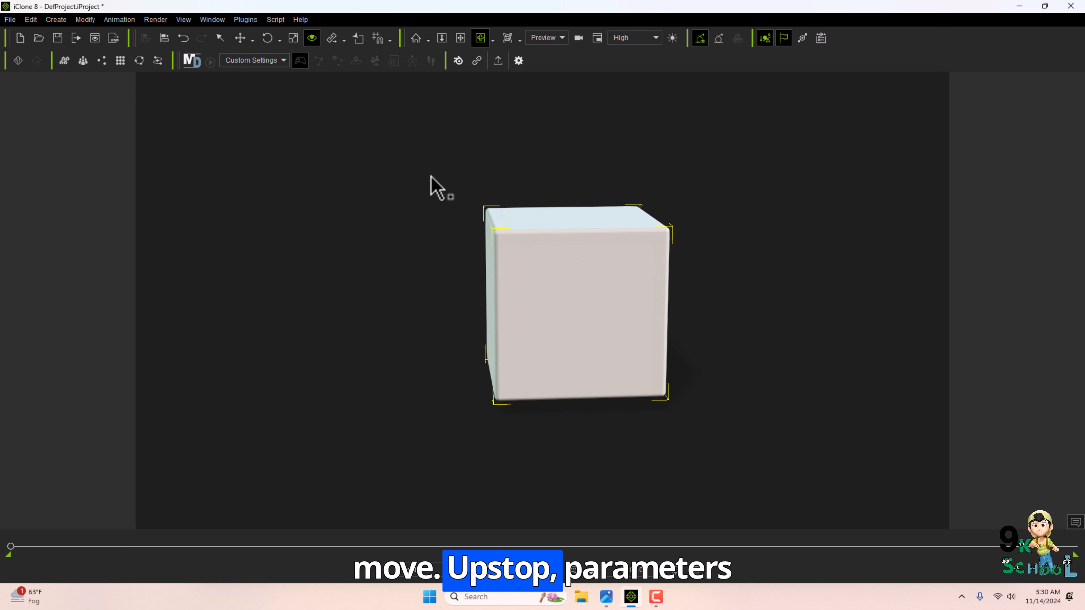
Add a sphere, cone, torus and floor from the primitive shapes.
click(56, 19)
click(244, 103)
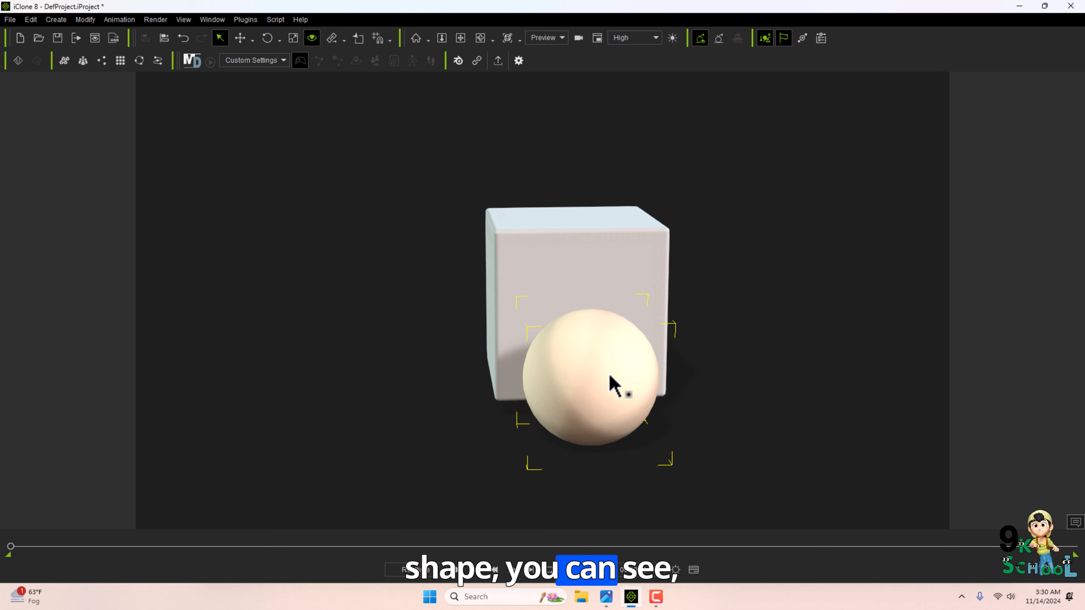
click(60, 19)
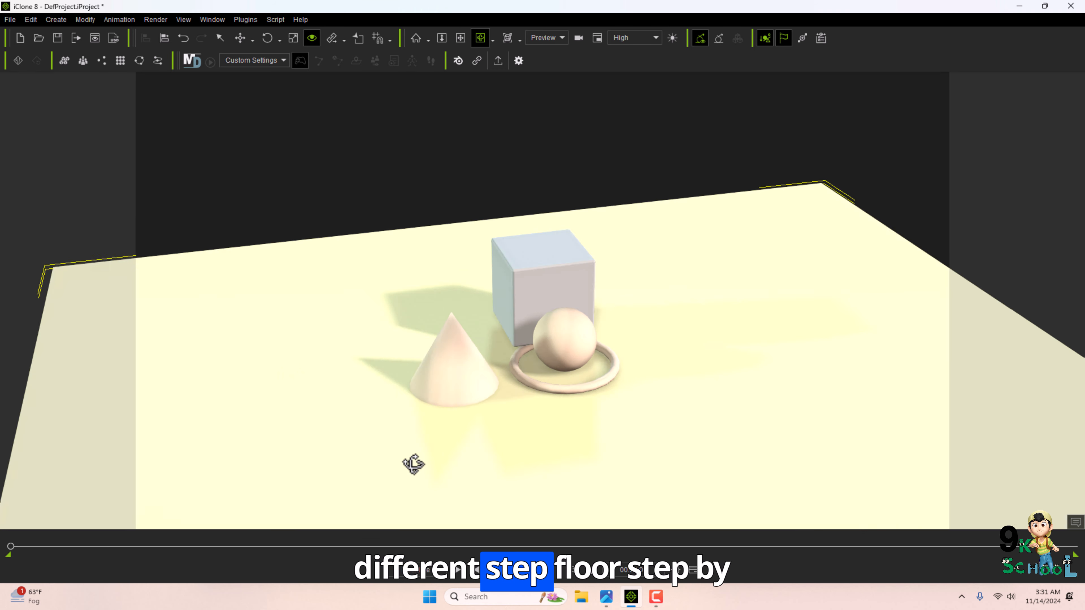
click(85, 20)
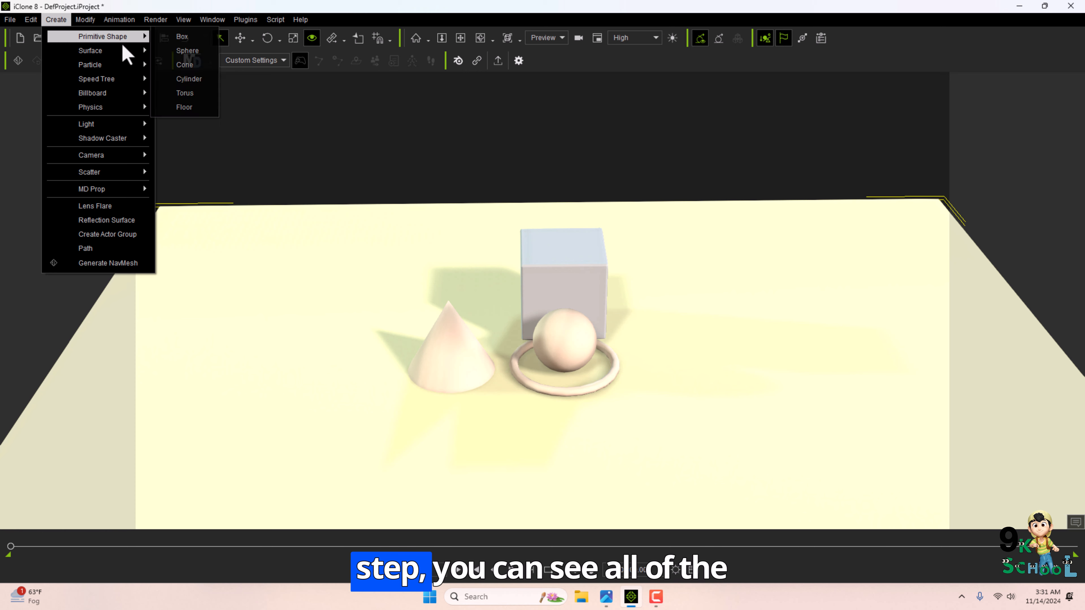
Add Speed Tree Broadleaf and Maple trees and move one tree beside the shapes.
mouse_move(115, 53)
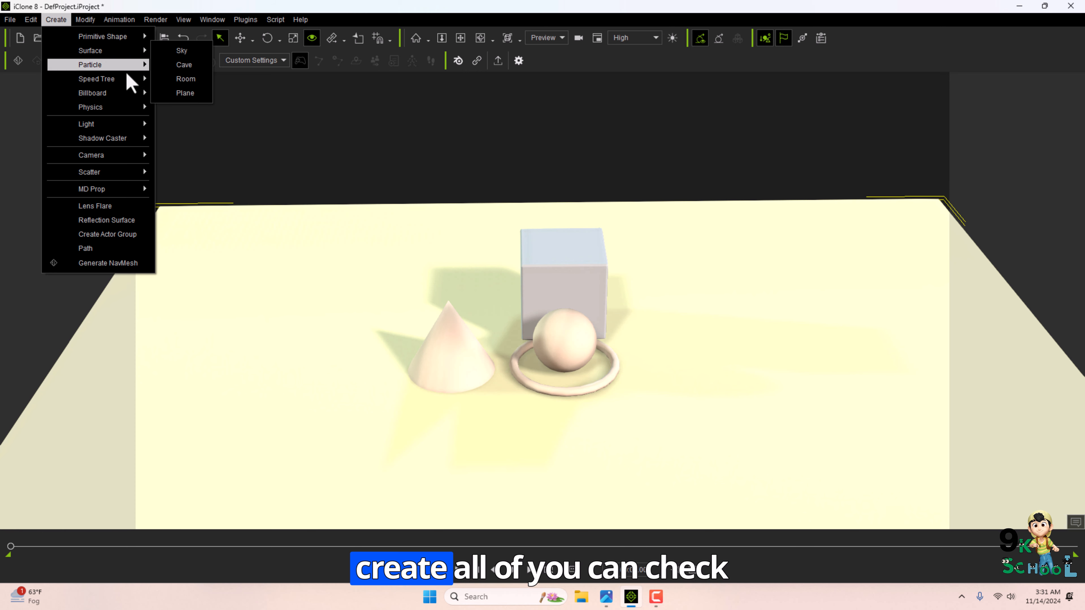
click(167, 82)
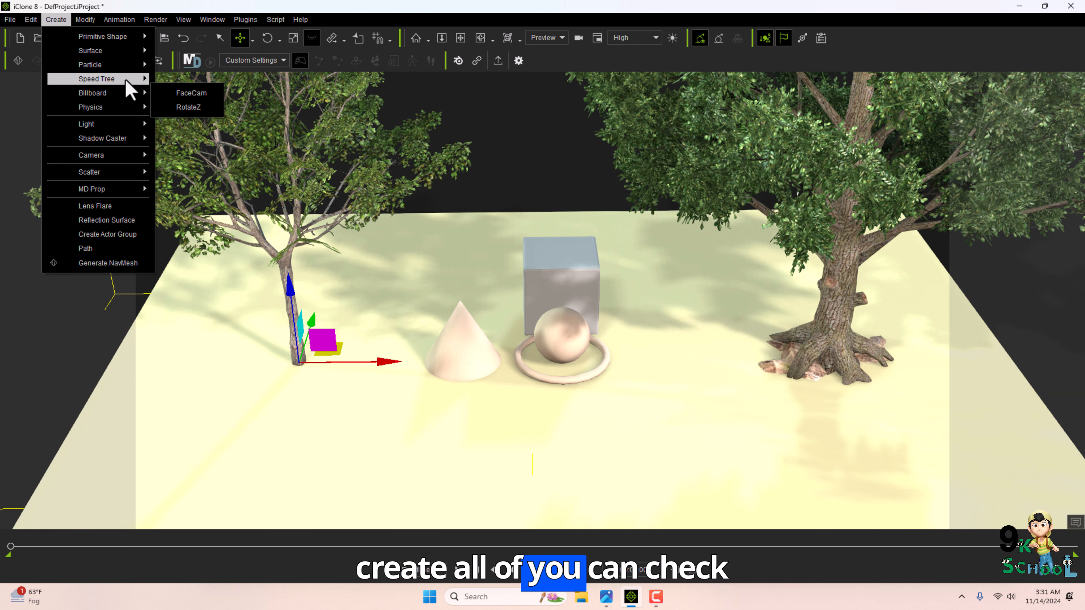
mouse_move(128, 80)
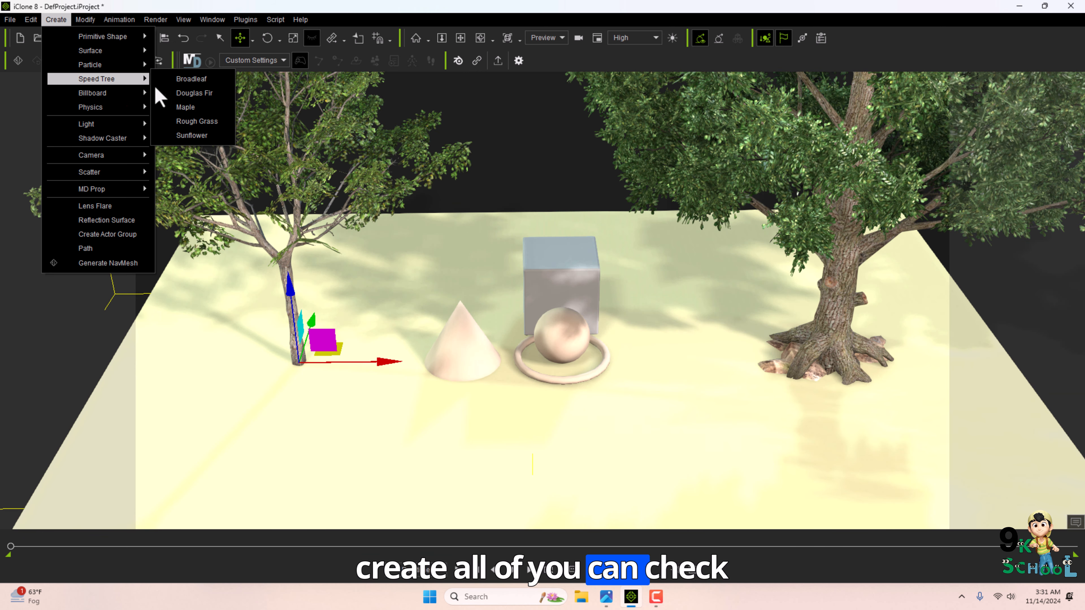
click(212, 109)
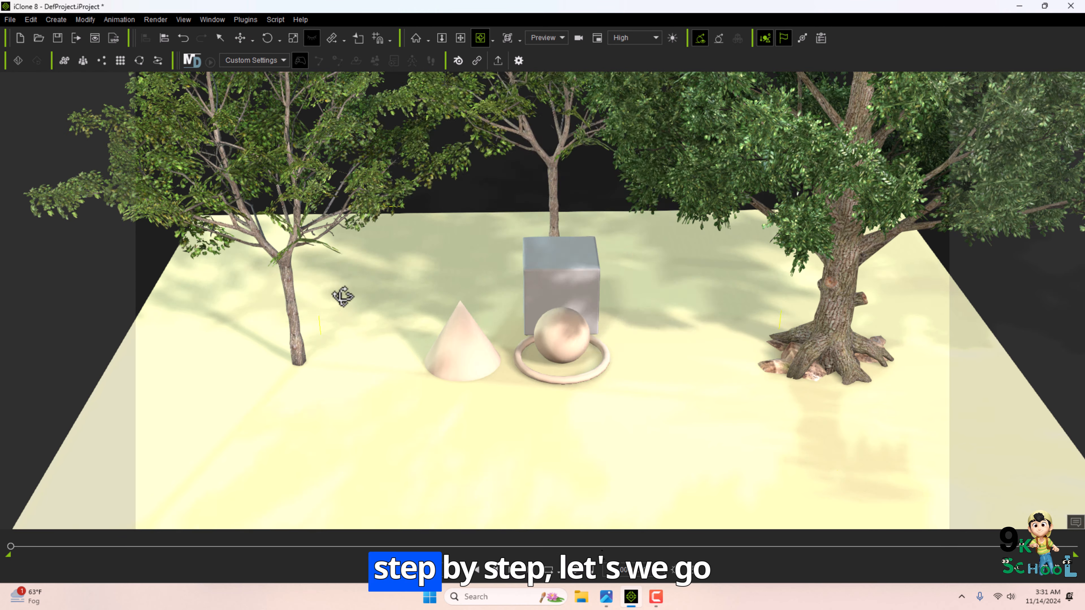
drag(341, 296, 602, 299)
key(q)
Start a new project without saving the current scene.
click(10, 19)
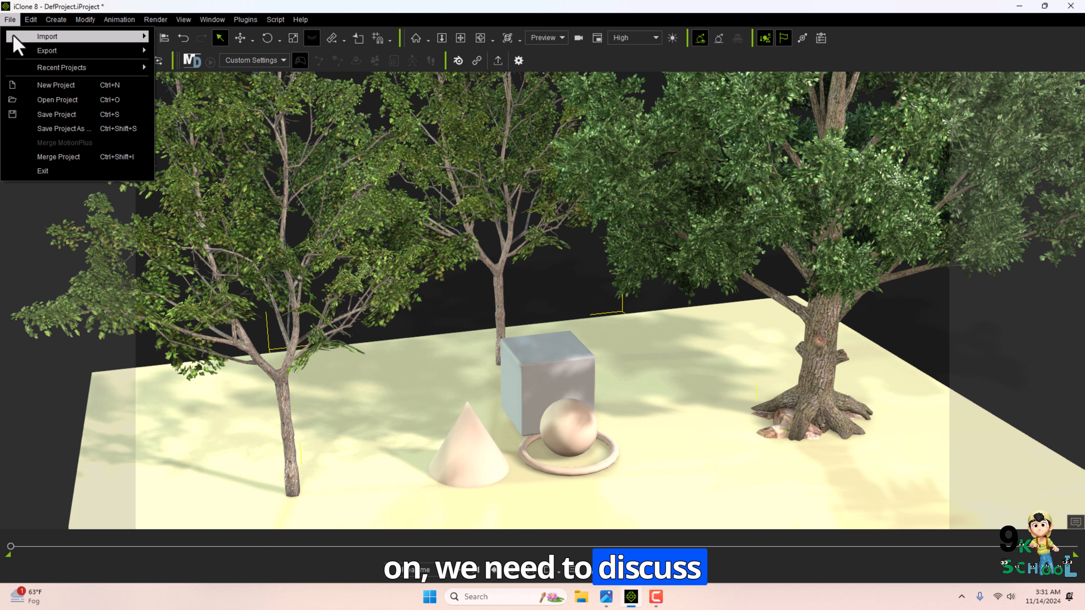
click(47, 81)
click(549, 322)
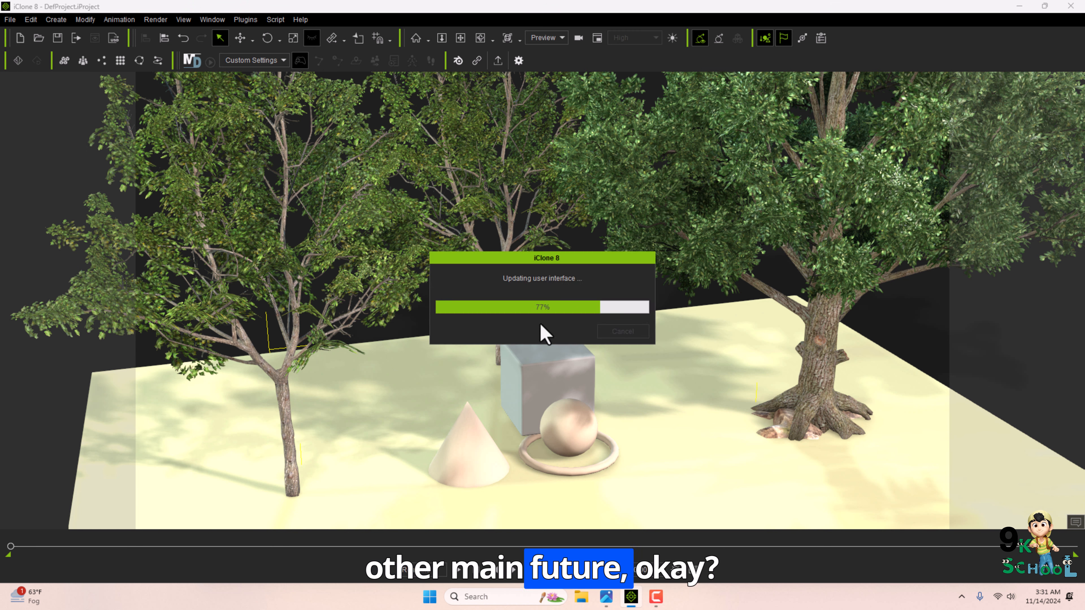
Review the tutorial outline image again and return to iClone.
click(56, 20)
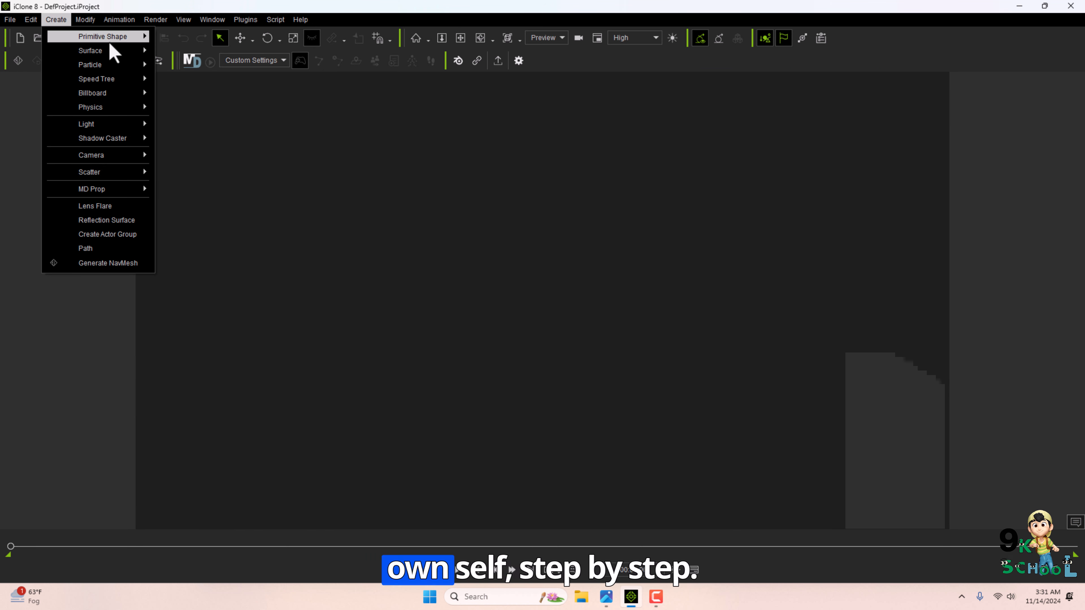
click(605, 596)
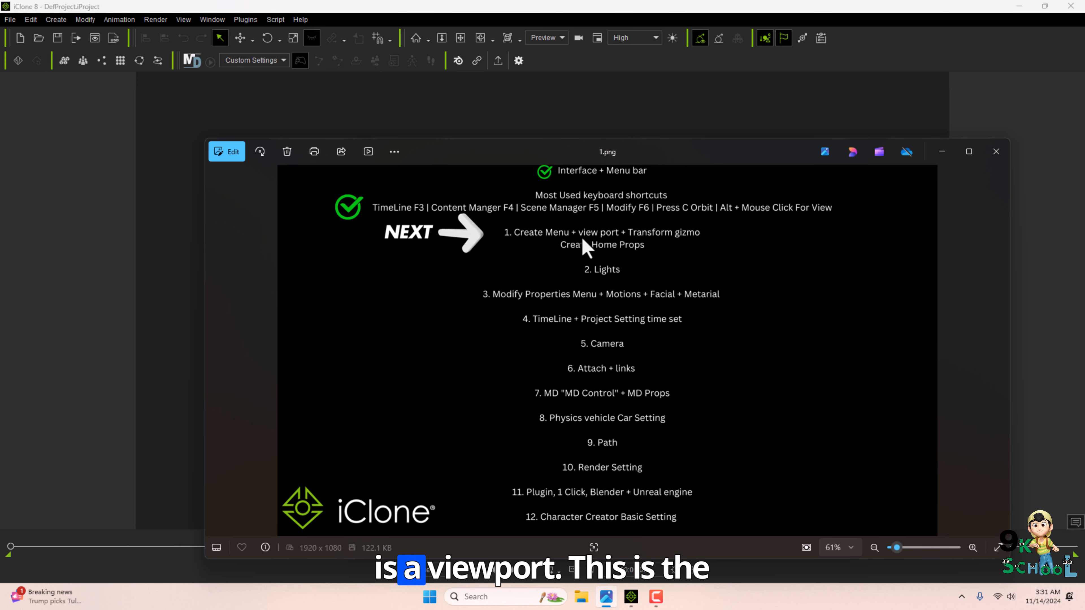
click(407, 134)
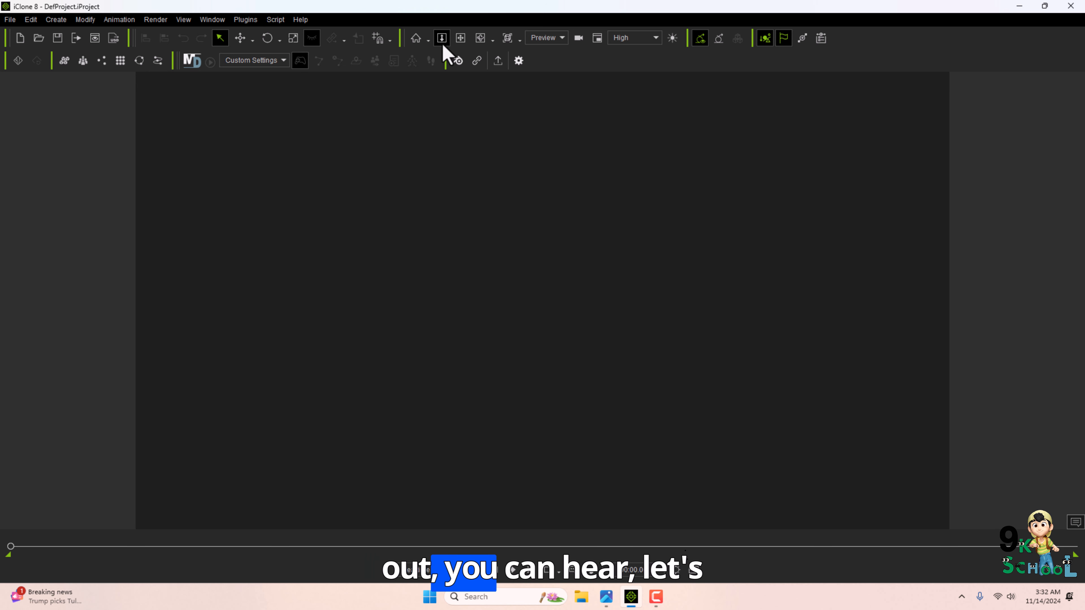
Create a primitive Box in the new project.
click(56, 19)
mouse_move(80, 37)
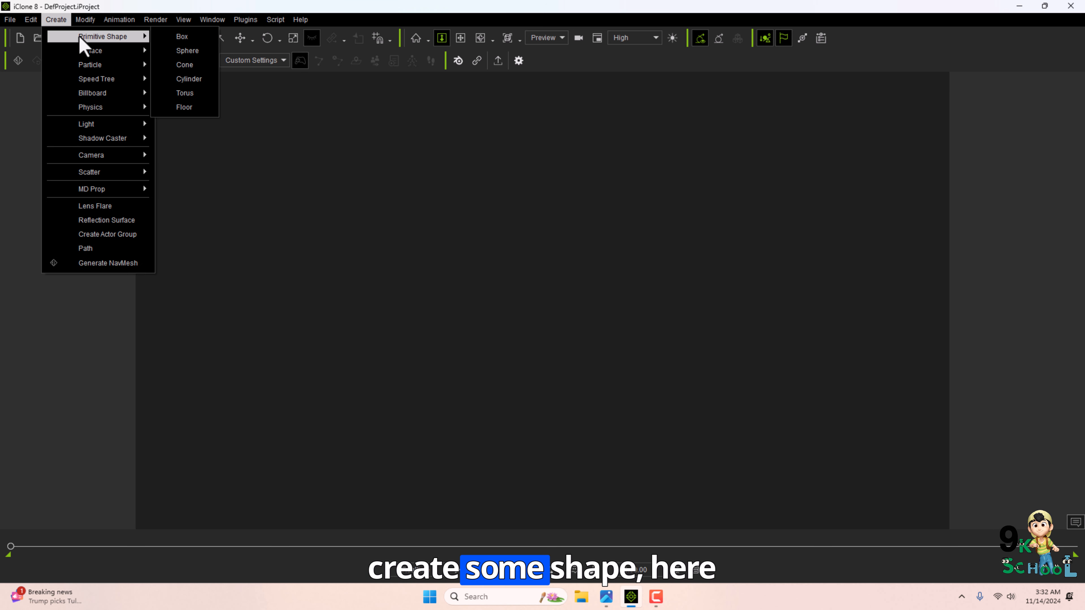
click(181, 36)
Zoom and orbit the camera around the box.
click(442, 37)
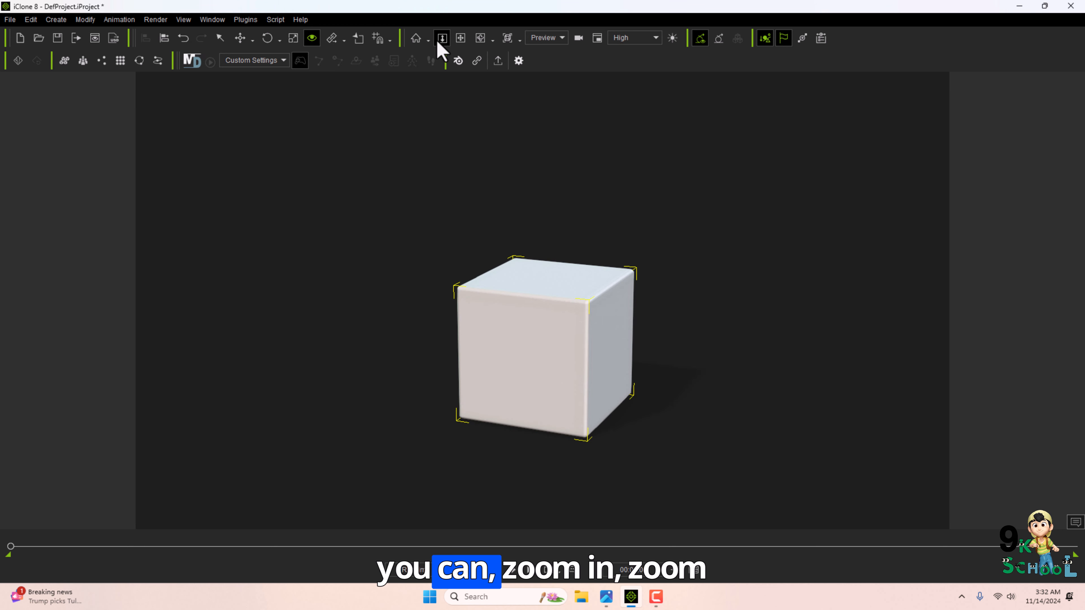
drag(507, 222, 523, 255)
alt+drag(522, 253, 510, 306)
mouse_move(510, 306)
alt+mouse_down()
mouse_move(494, 366)
mouse_move(469, 368)
mouse_move(503, 254)
mouse_move(506, 288)
alt+mouse_up()
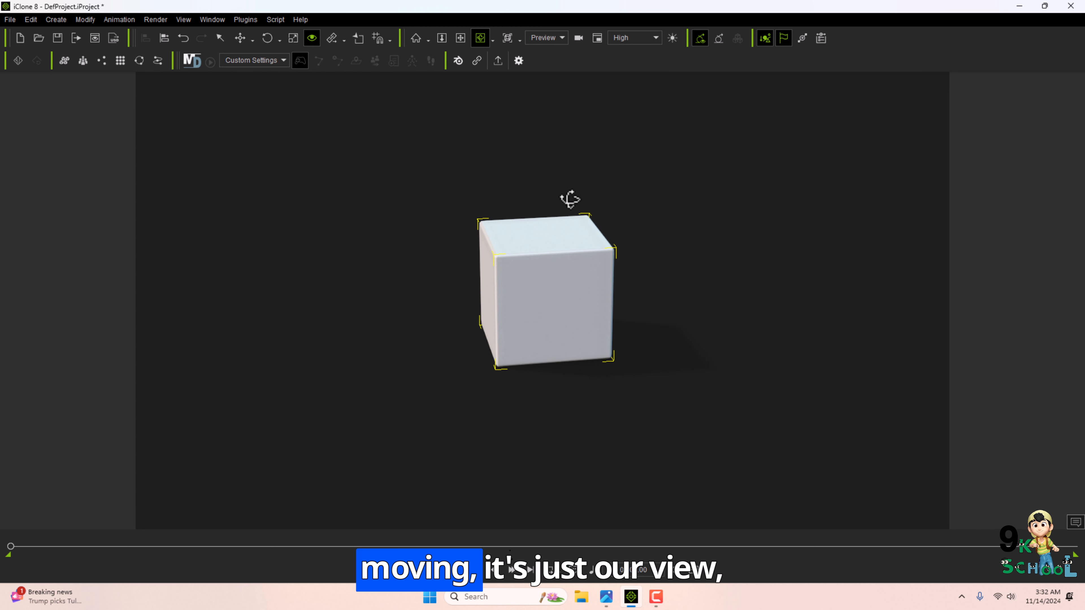
alt+drag(569, 199, 550, 220)
alt+drag(559, 125, 551, 161)
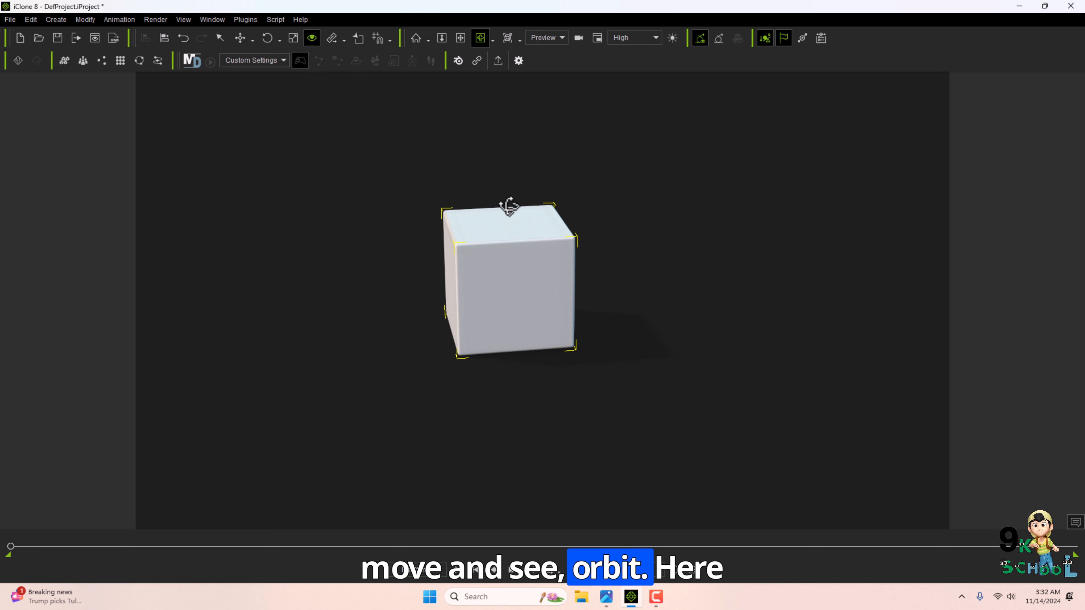
Orbit and pan the viewport camera around the box.
click(480, 37)
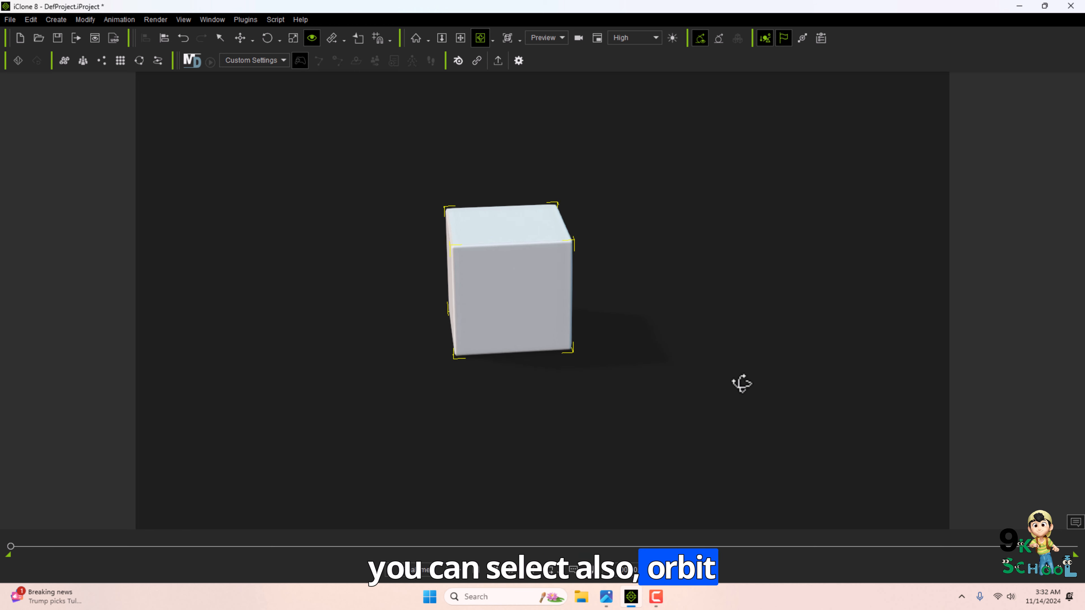
drag(741, 383, 337, 416)
drag(701, 317, 348, 386)
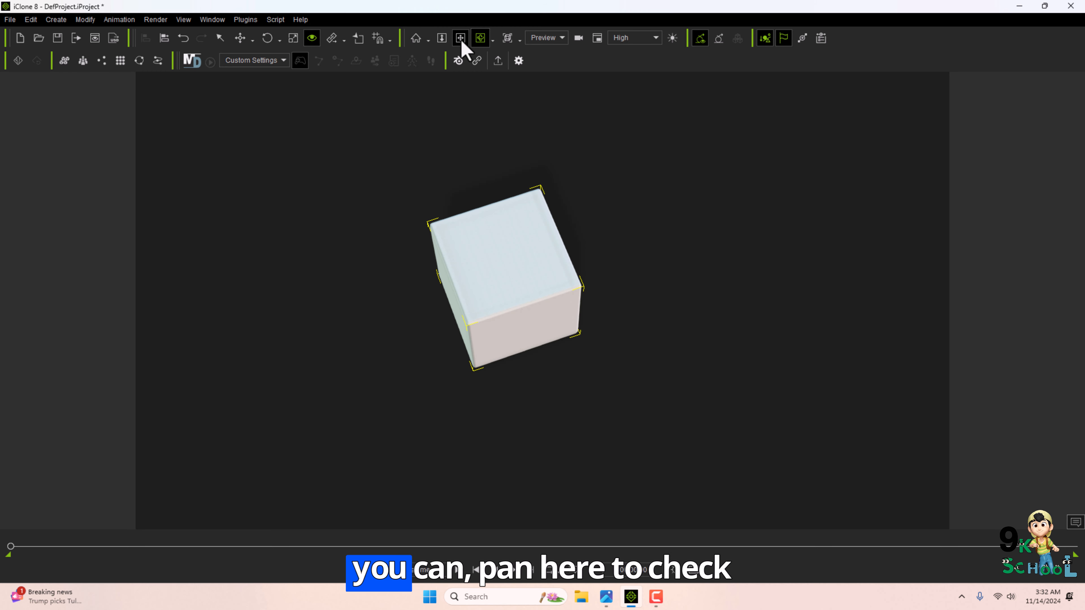
drag(496, 138, 506, 218)
drag(506, 219, 513, 301)
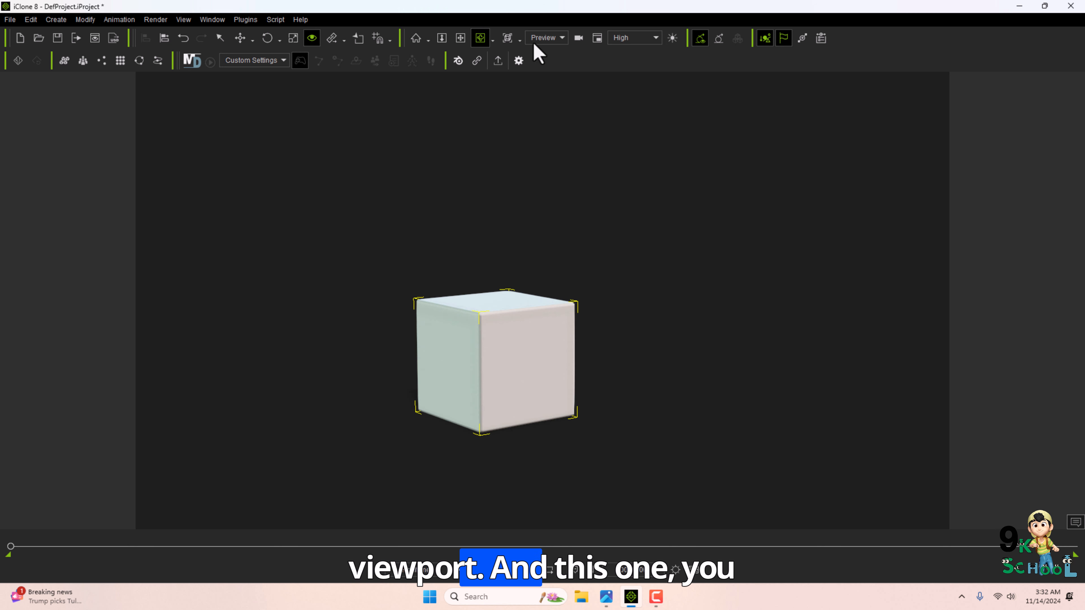
Switch the camera between the Right, Back, Left and Top preset views.
click(520, 40)
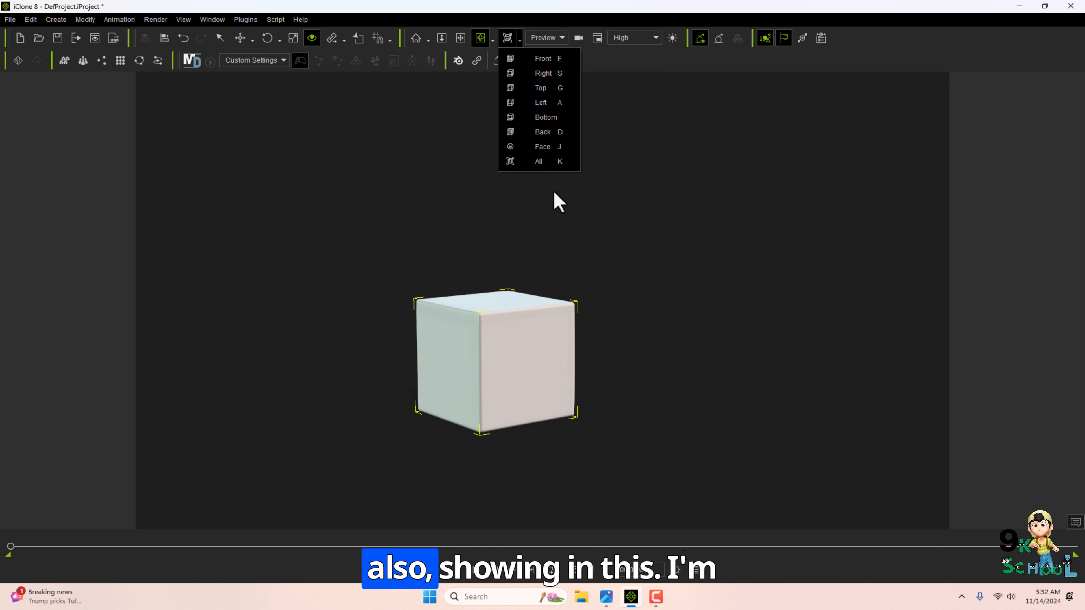
click(523, 364)
key(s)
key(d)
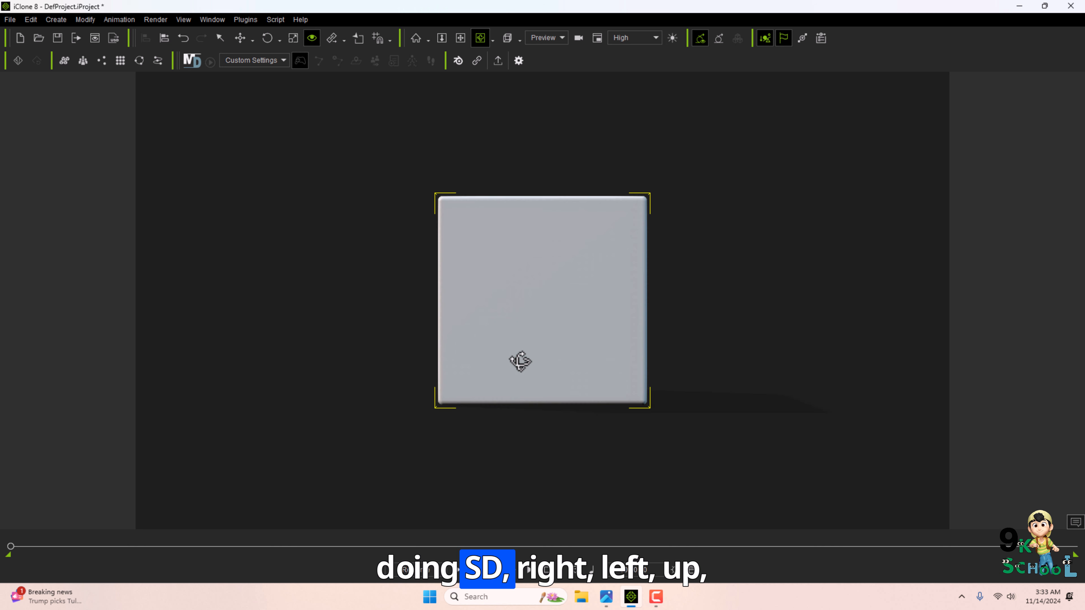
key(a)
key(g)
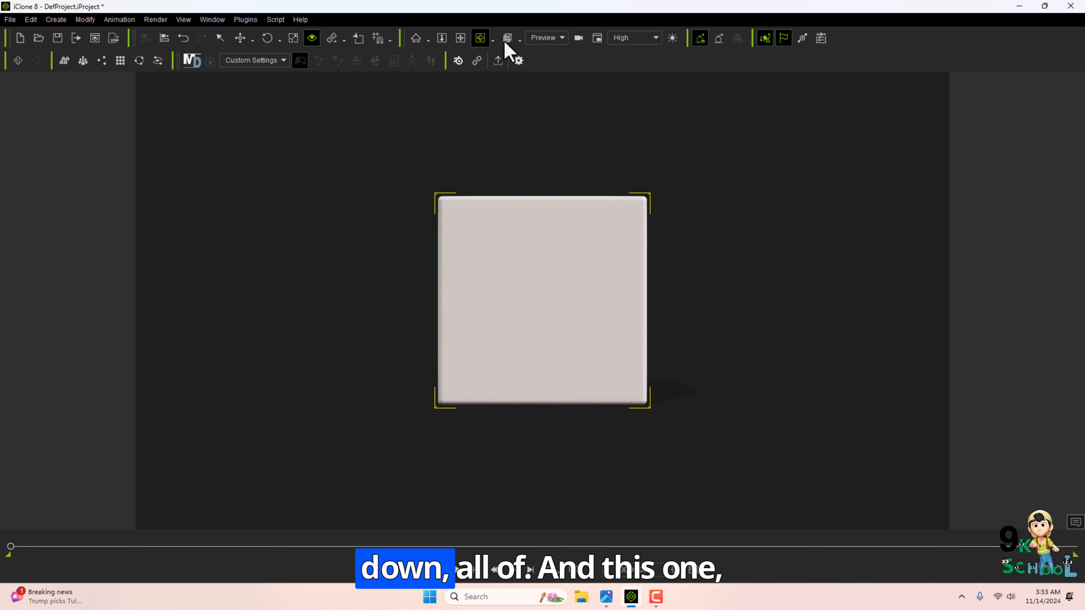
Set the viewport to Preview mode and High display quality.
click(519, 39)
click(551, 39)
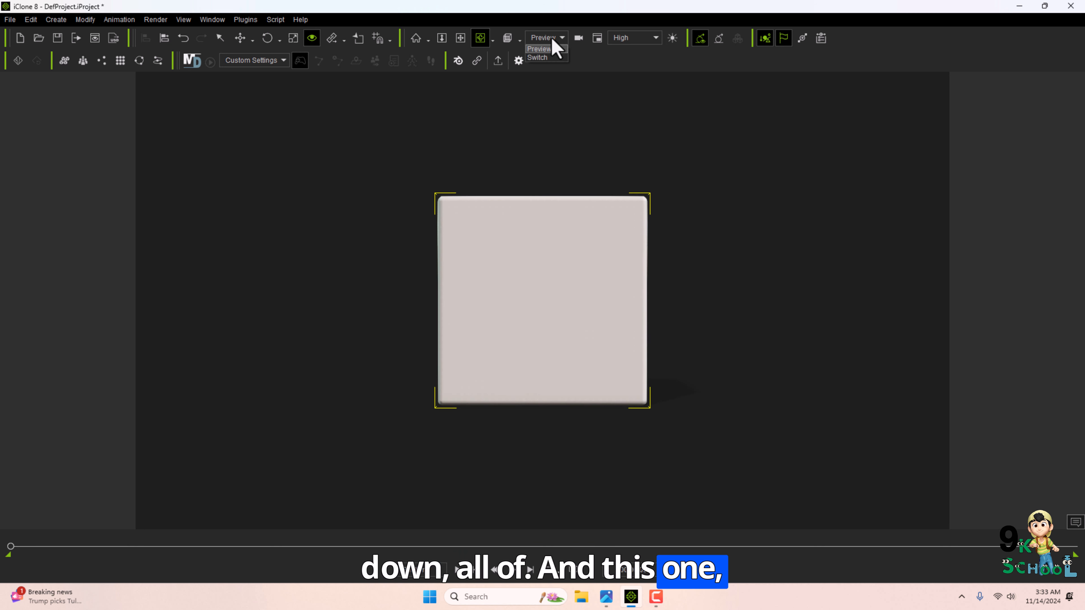
click(554, 47)
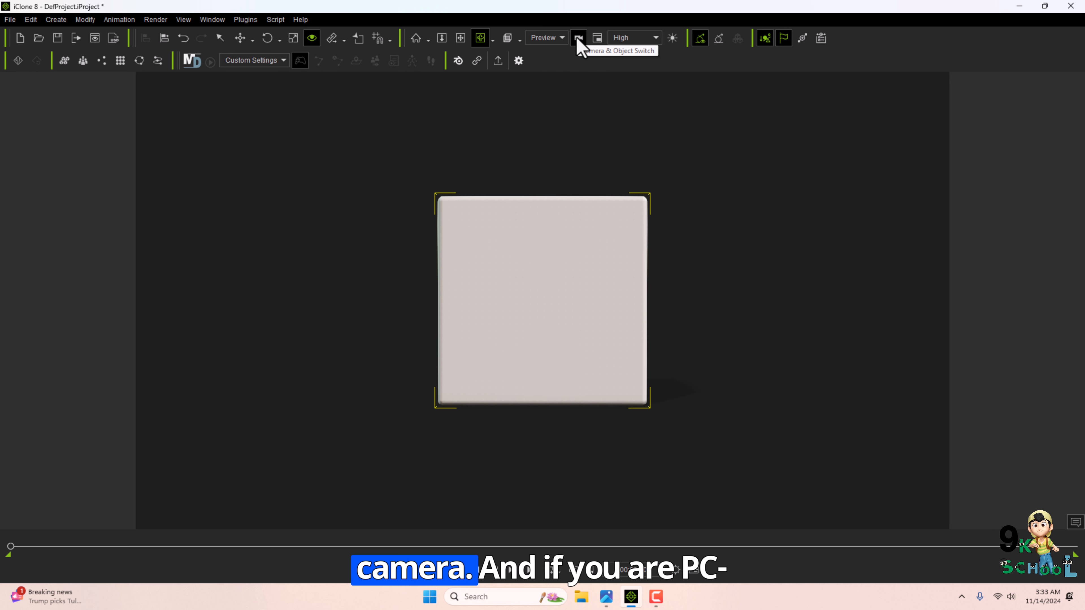
click(630, 41)
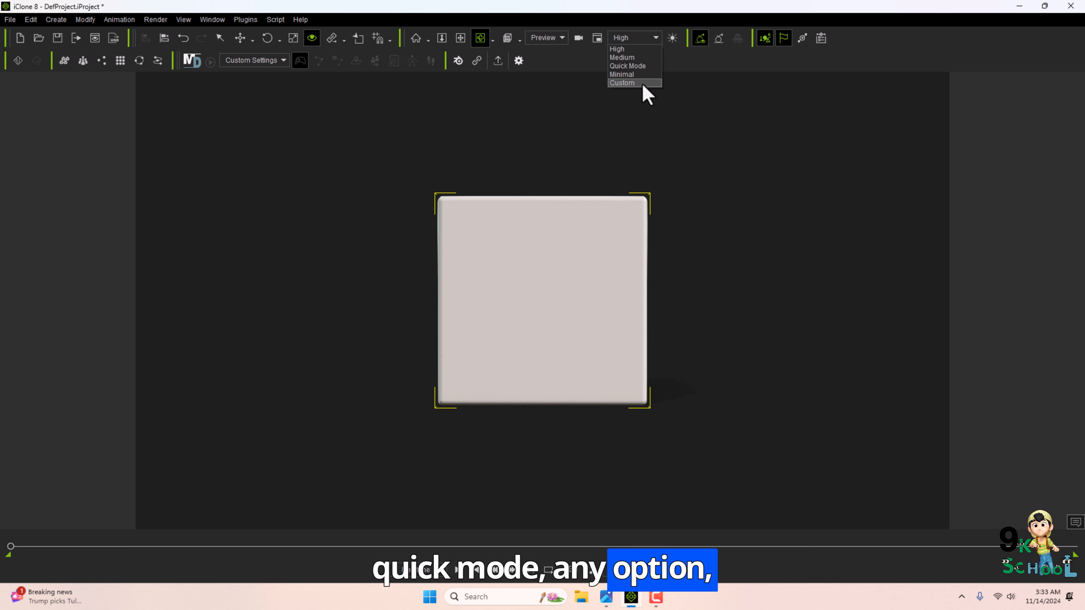
click(636, 48)
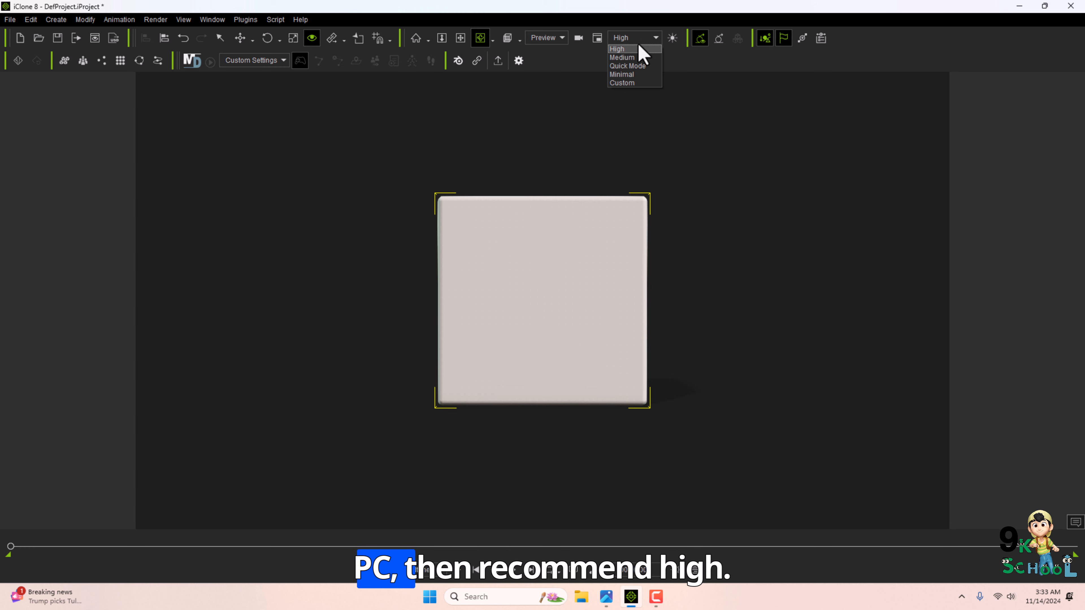
click(607, 147)
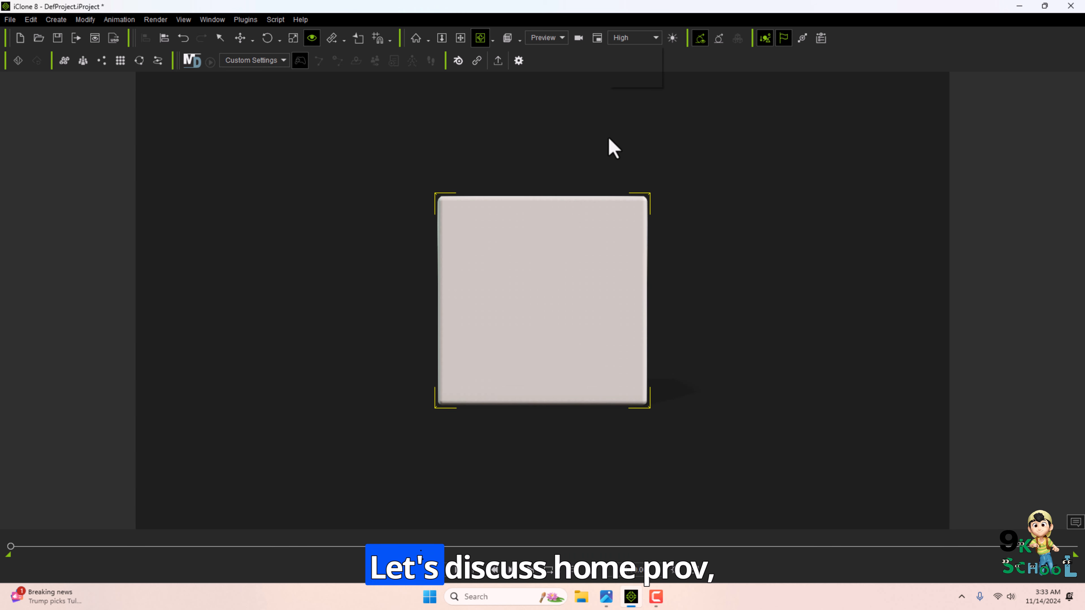
Open the Content Manager and widen its panel.
click(208, 22)
click(258, 68)
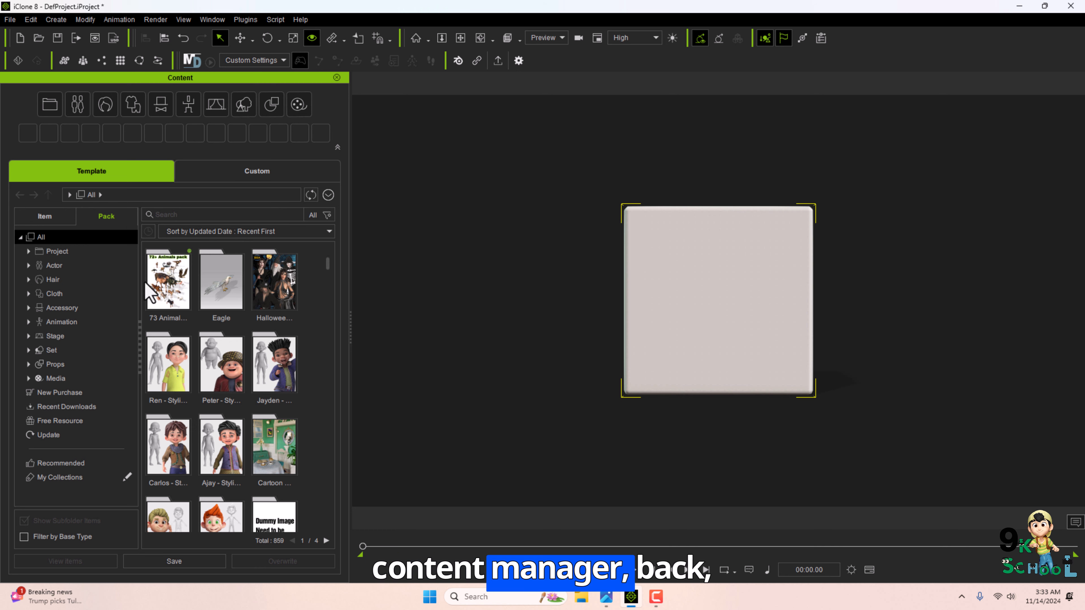
drag(352, 330, 442, 334)
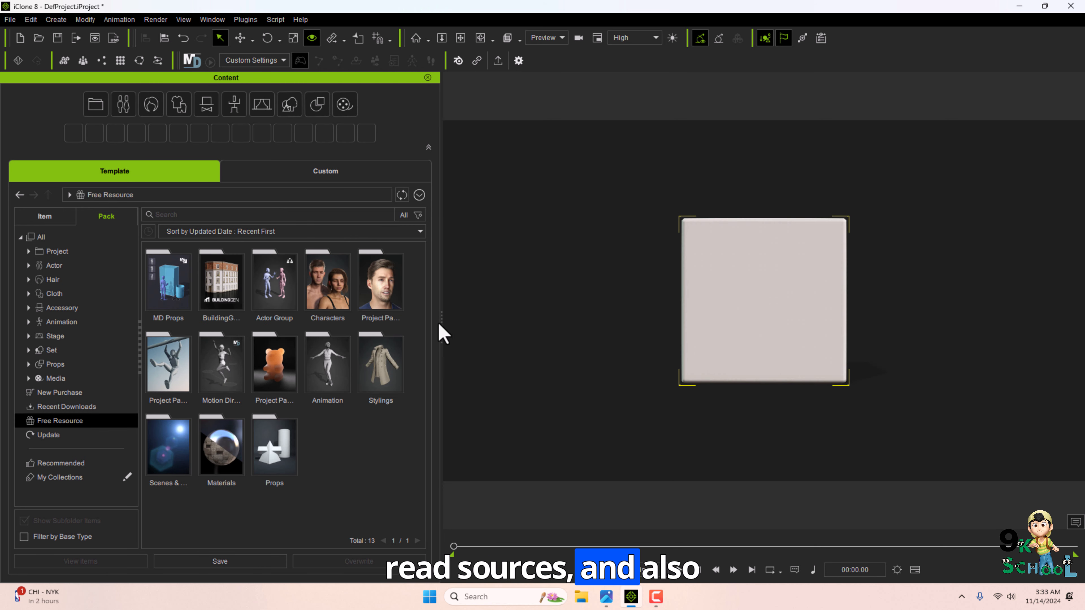
Open the Props pack from Free Resource and scroll through its items.
double_click(275, 447)
scroll(417, 315, down, 10)
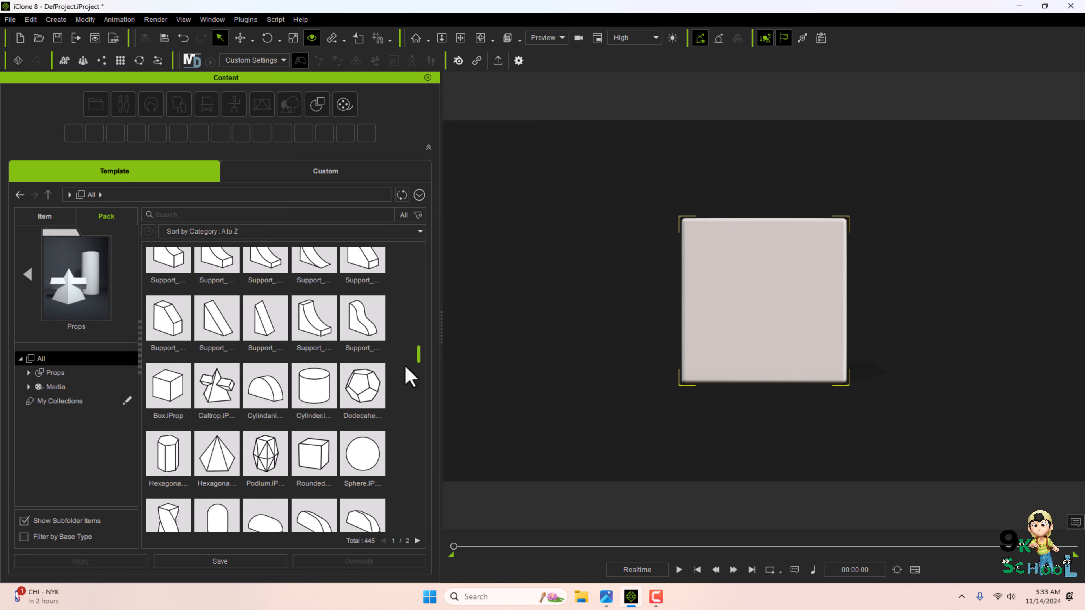
drag(398, 432, 441, 510)
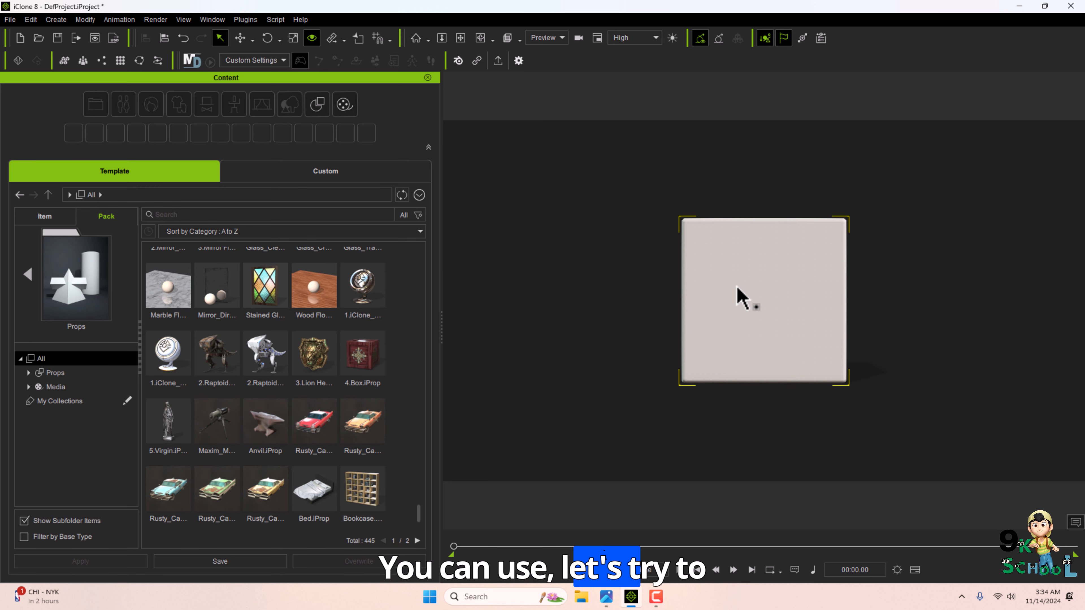
Delete the box, create a new Box primitive and scale it into a long wall slab.
key(Delete)
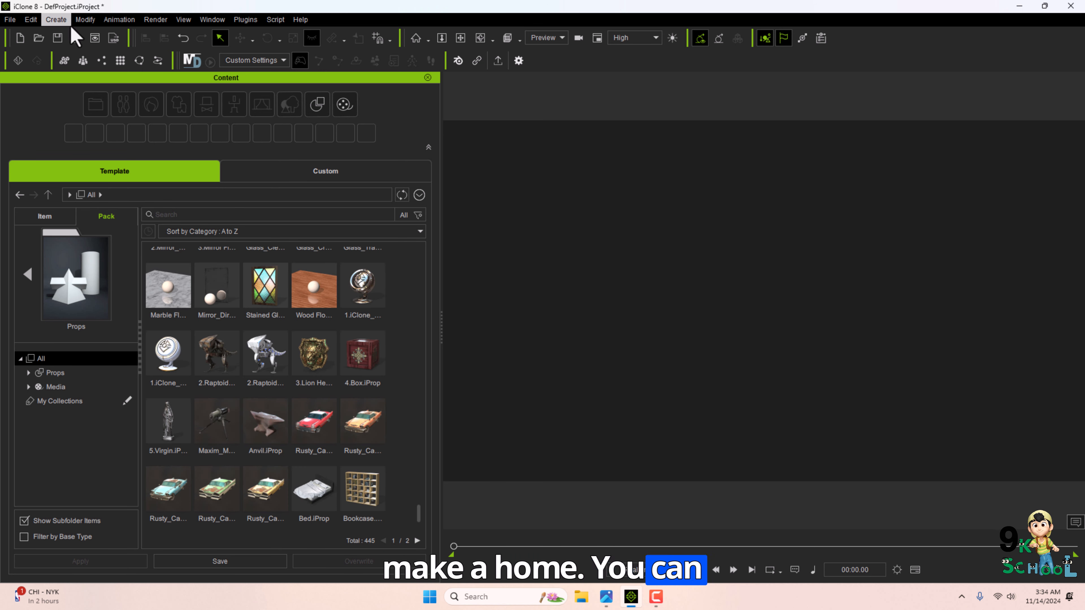
click(56, 19)
click(184, 36)
right_drag(685, 302, 750, 375)
key(r)
drag(722, 344, 824, 410)
drag(814, 347, 1055, 217)
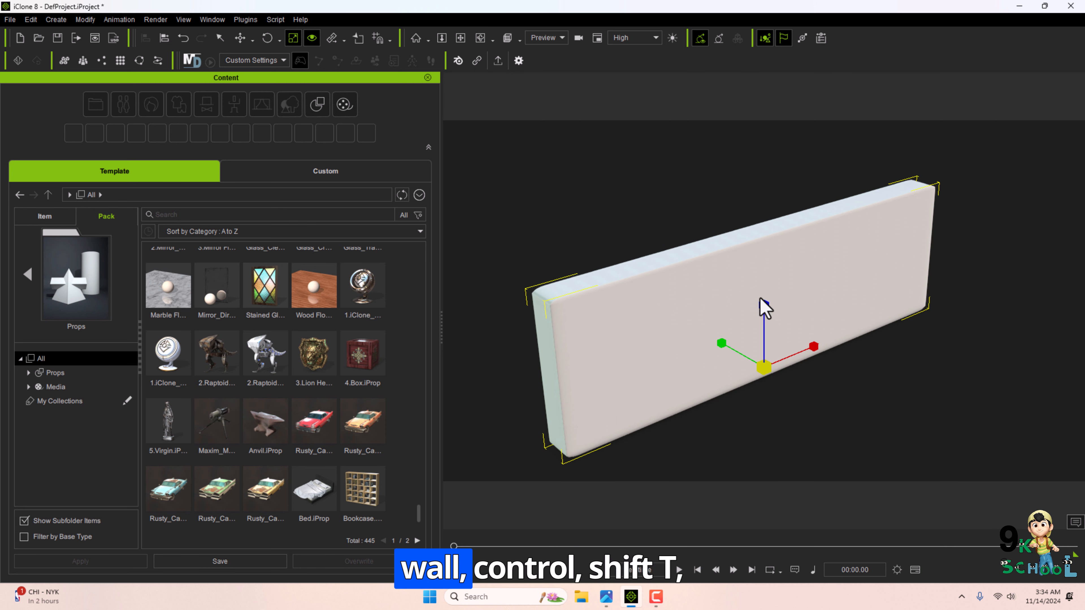
drag(763, 306, 749, 260)
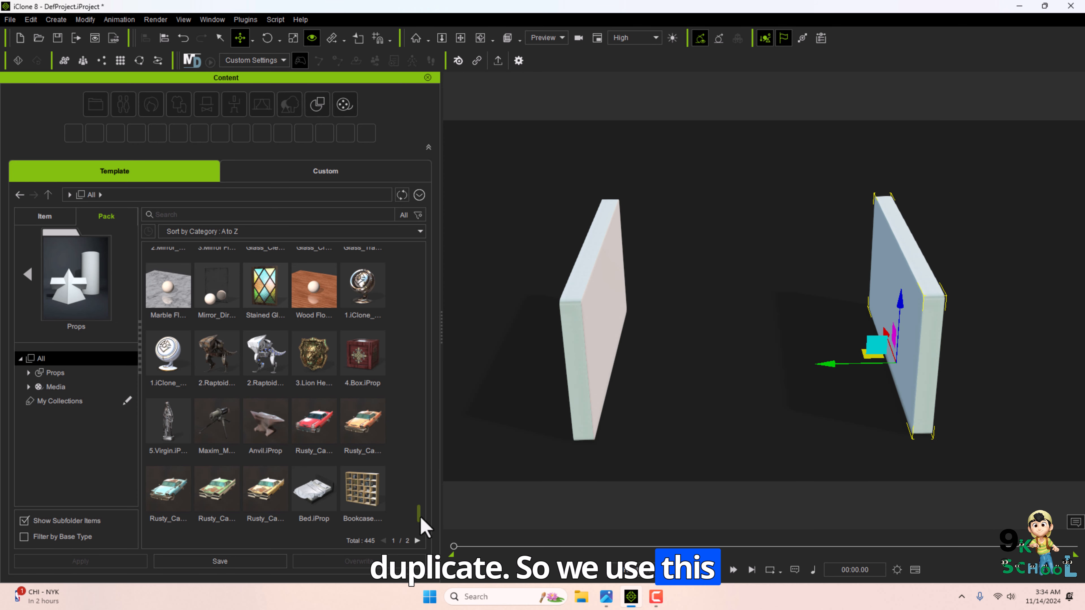
Scroll back to the top of the props library and delete the selected wall slab.
drag(420, 512, 419, 280)
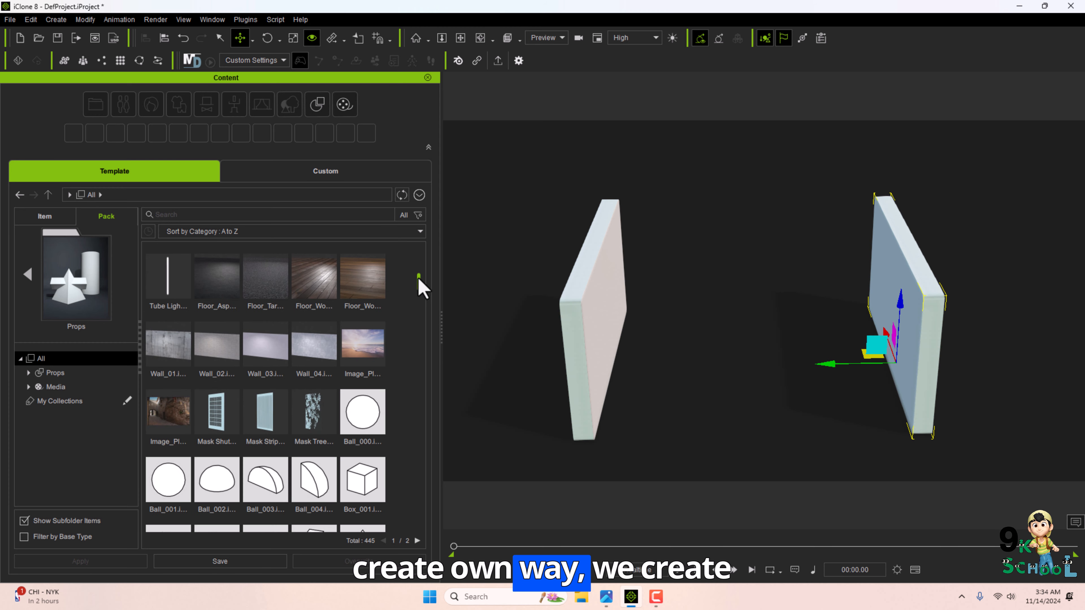
click(589, 310)
key(Delete)
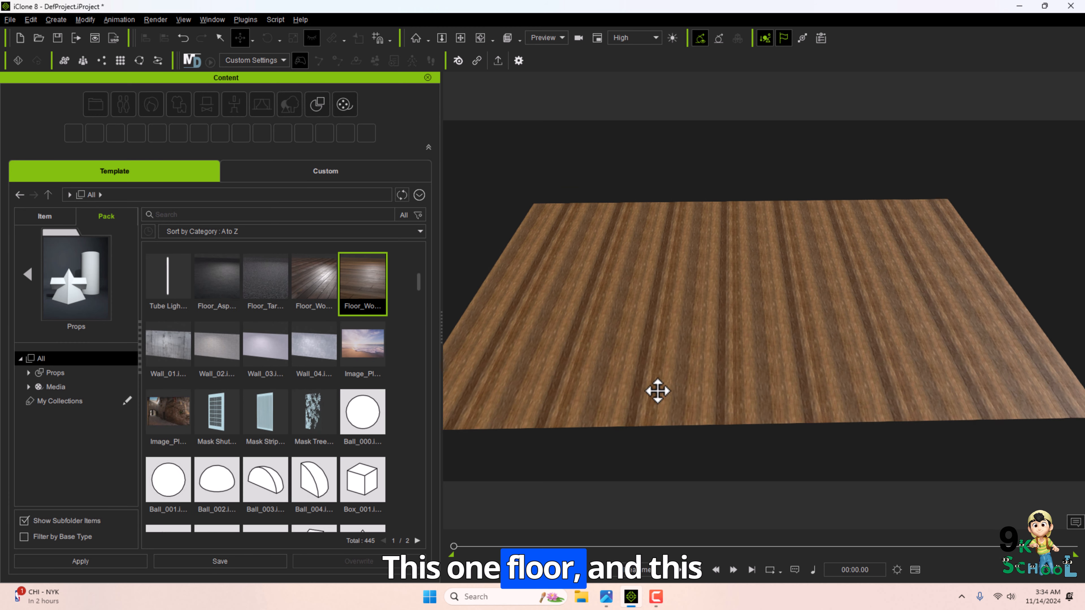
Add the Wall_01 and Wall_02 props to the floor and move the new wall into place.
double_click(176, 365)
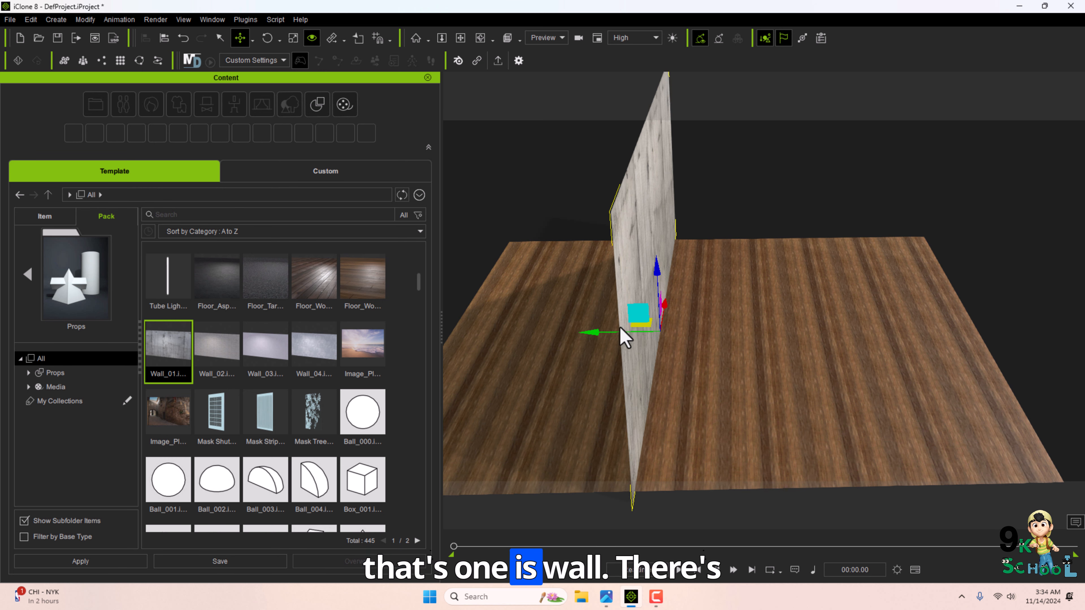
drag(322, 359, 725, 337)
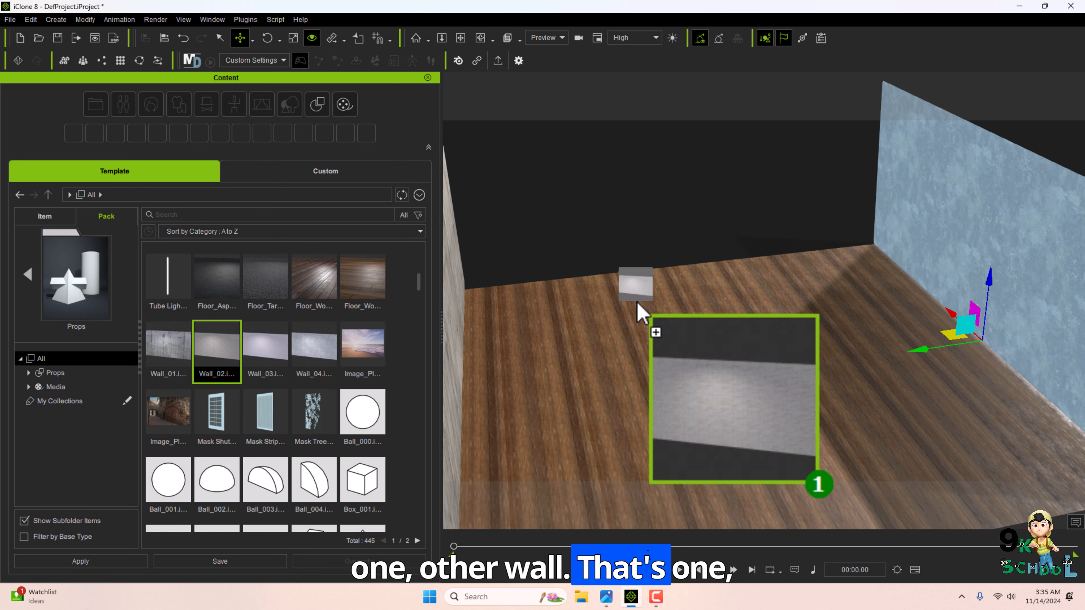
drag(641, 311, 673, 322)
Rotate the brick wall into place along the back and add a Mask Shutter window to it.
key(e)
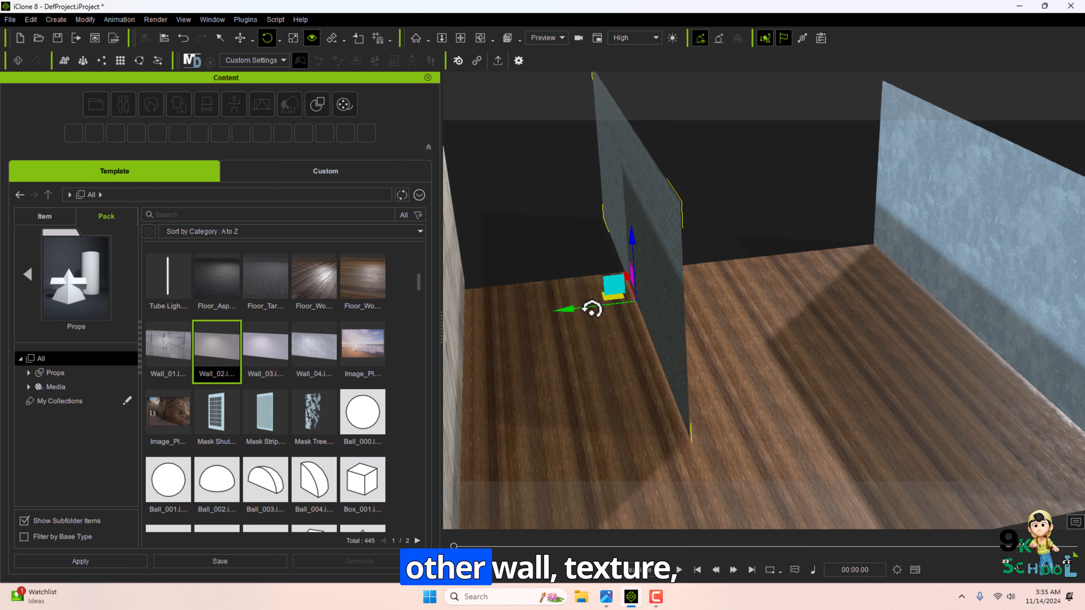
drag(608, 326, 658, 330)
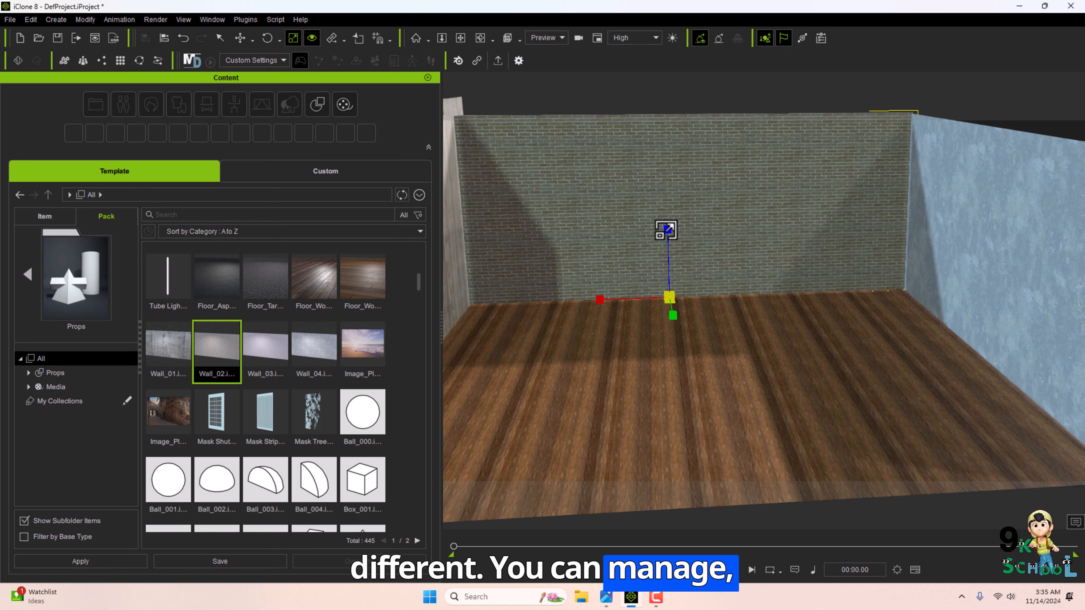
drag(666, 230, 669, 221)
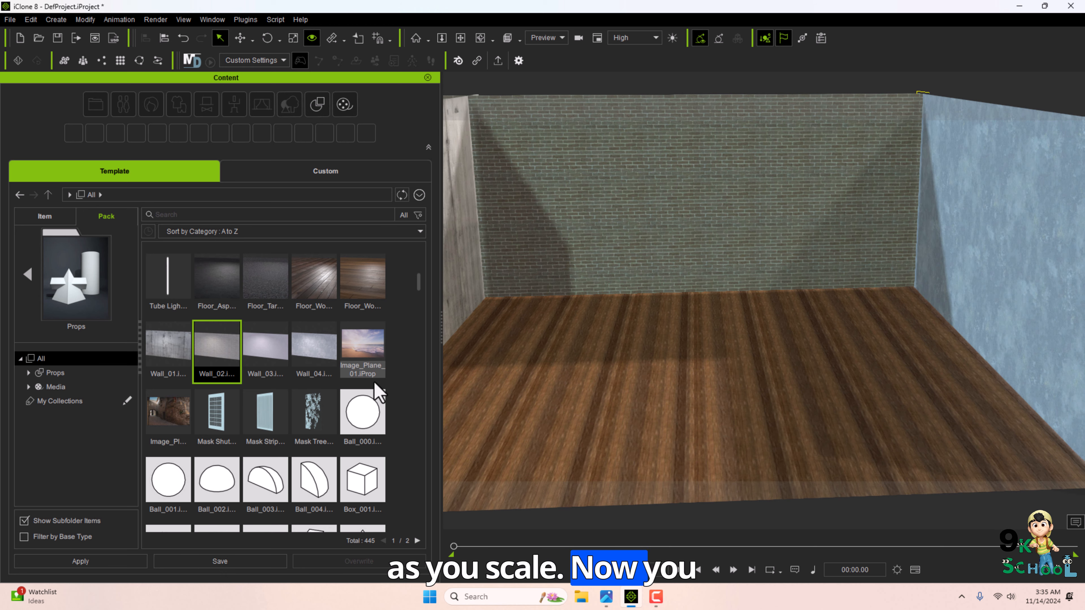
drag(216, 412, 631, 327)
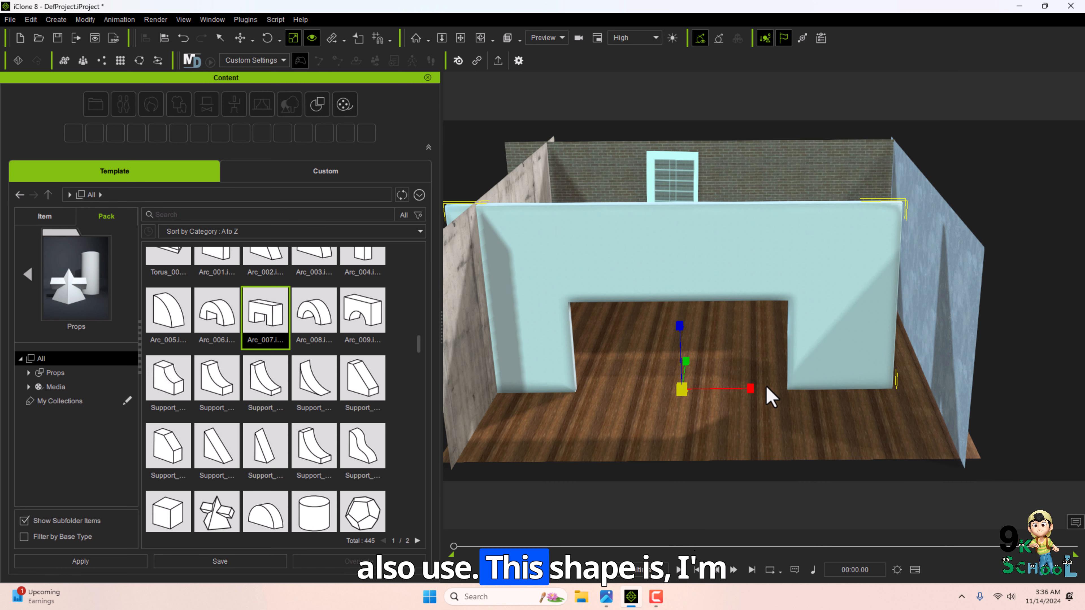
Move the Arc_007 arched wall into position at the front of the room.
key(w)
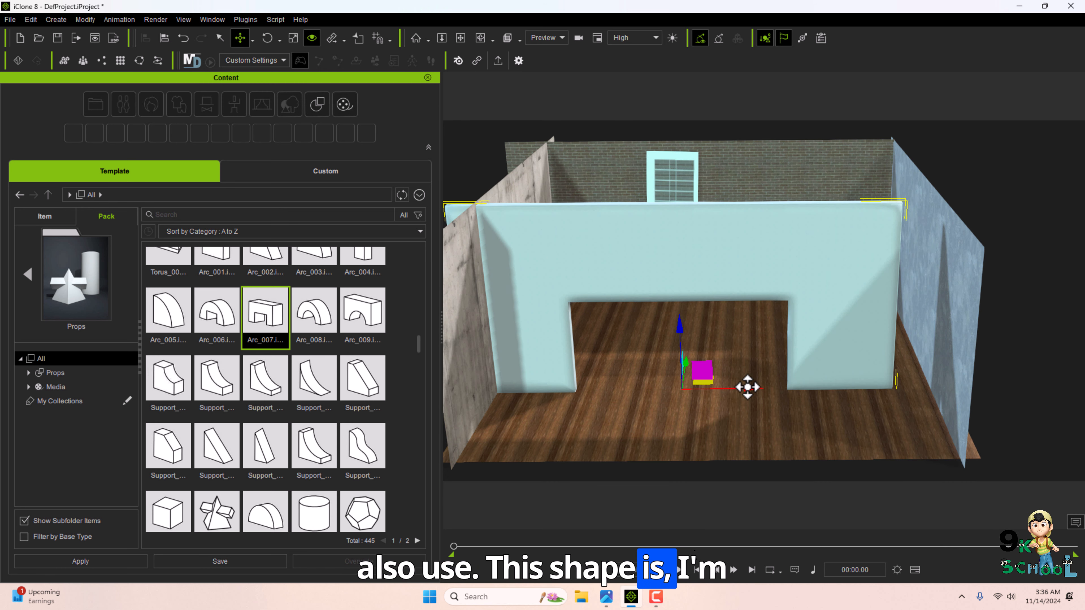
drag(748, 387, 785, 389)
key(r)
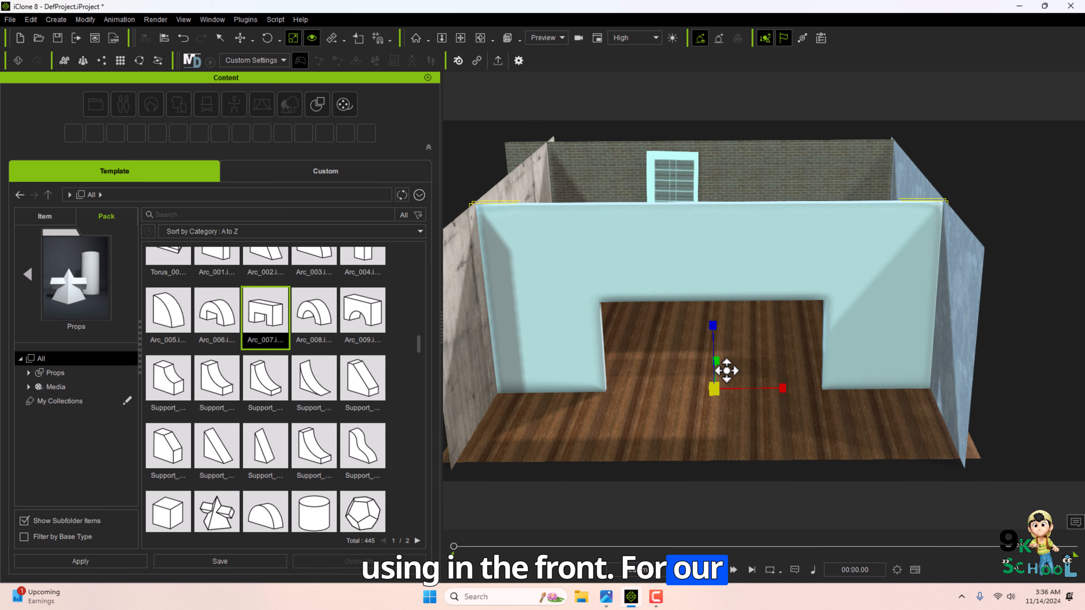
key(w)
drag(718, 361, 715, 414)
right_drag(717, 419, 629, 383)
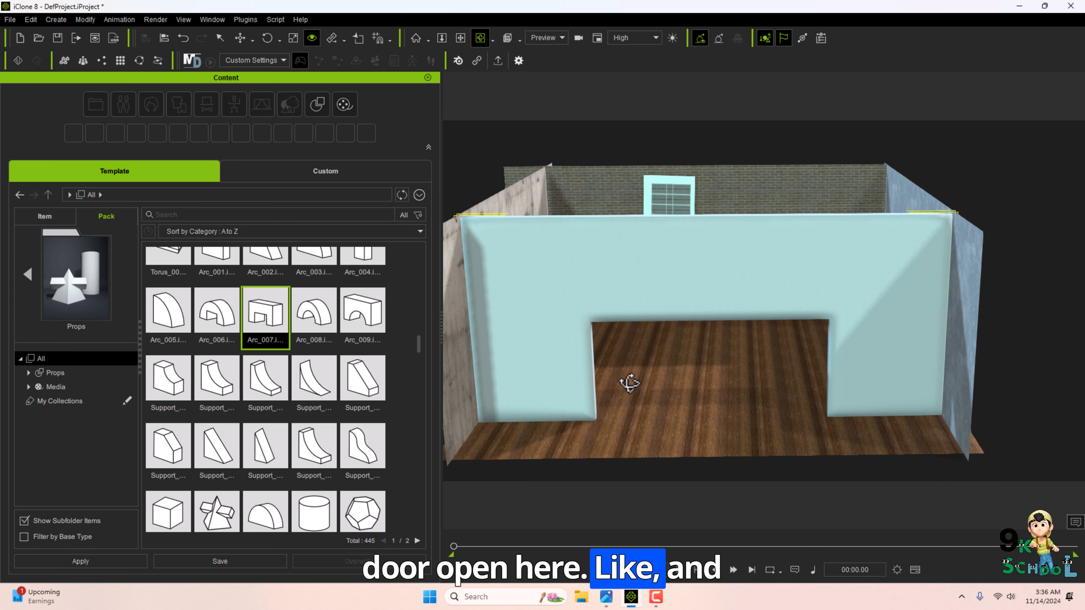
Add a wall prop with door and window openings from the library to the scene.
drag(419, 349, 417, 467)
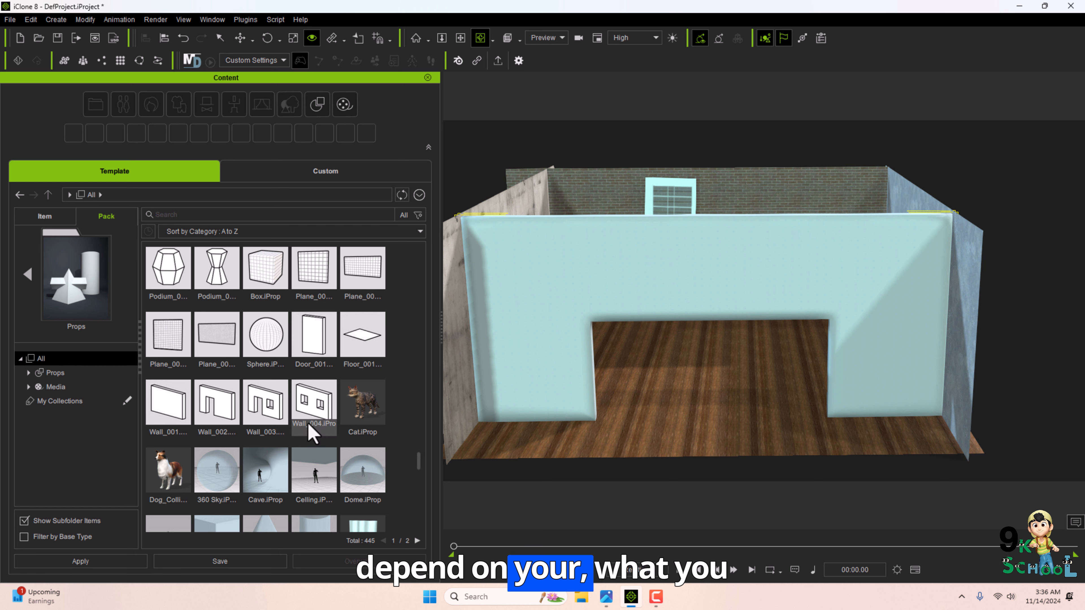
drag(313, 431, 818, 291)
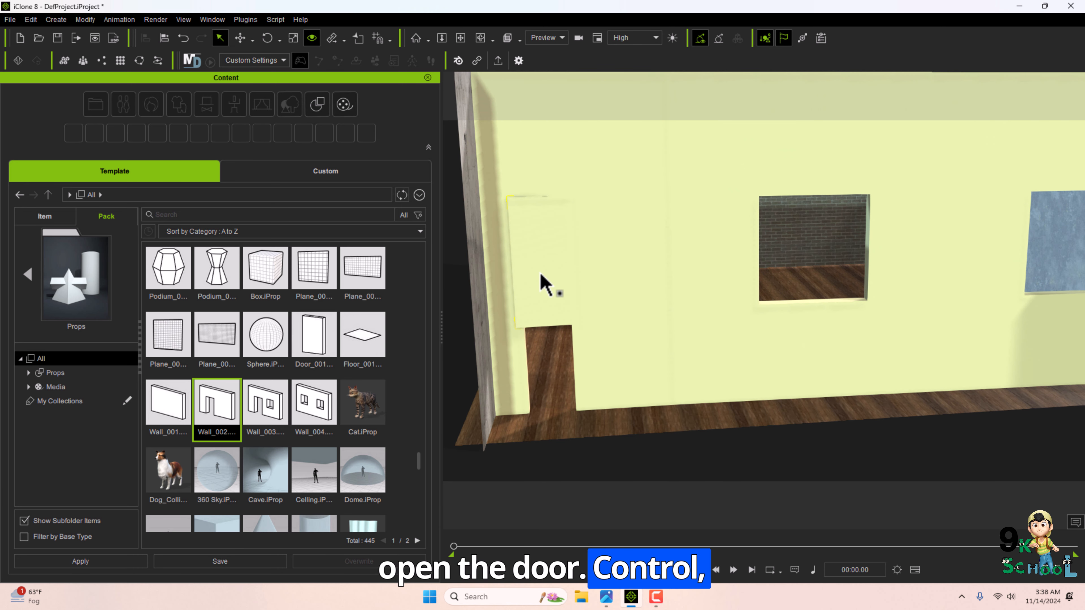
Rotate and move the door panel to swing it open.
key(w)
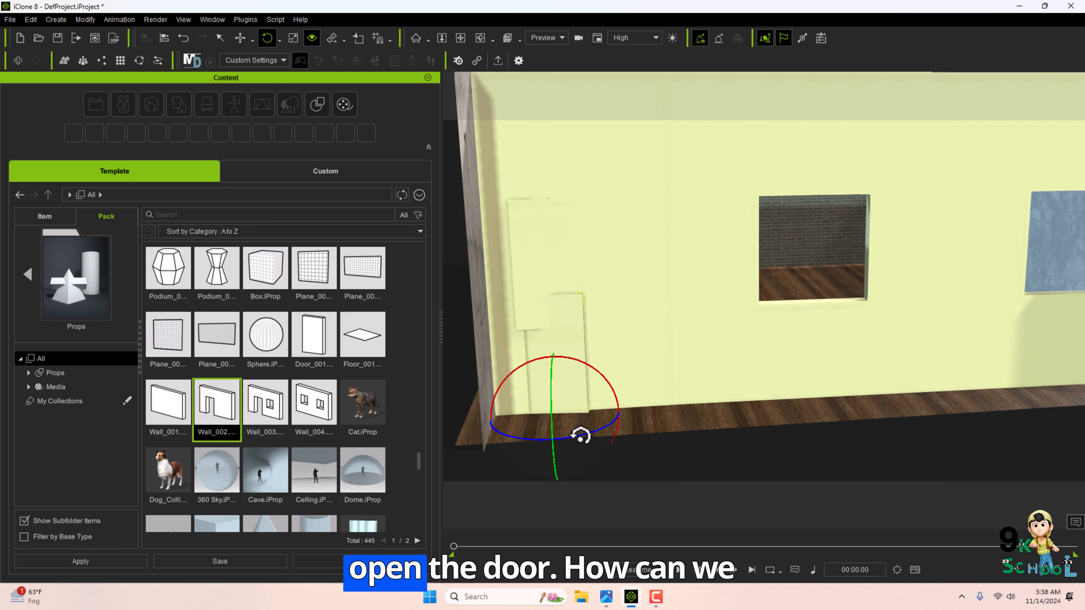
mouse_move(578, 436)
mouse_down()
mouse_move(545, 440)
mouse_move(587, 435)
mouse_up()
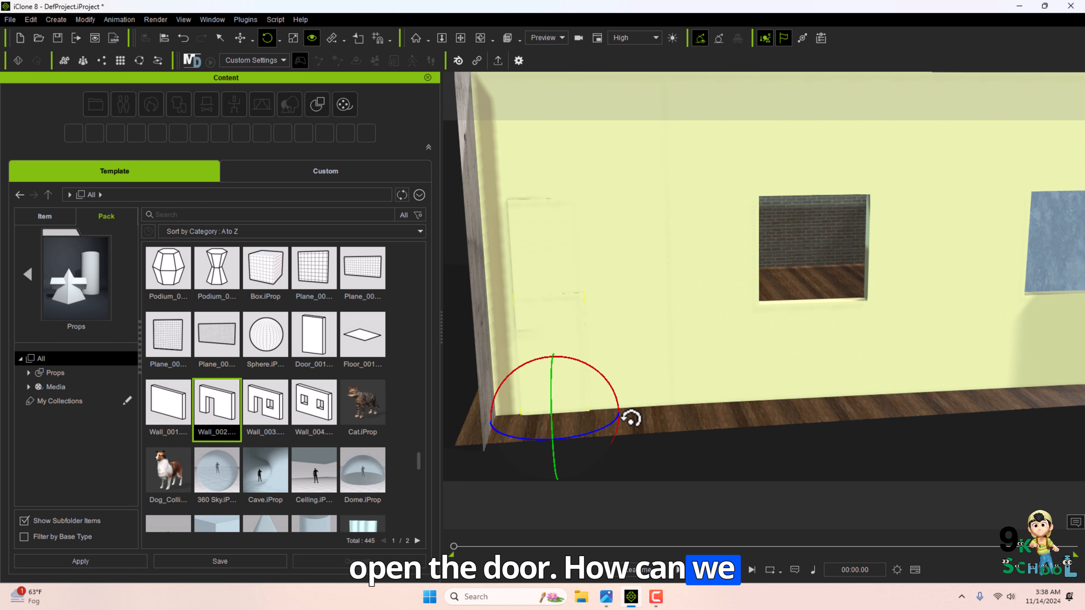
key(w)
drag(598, 390, 601, 403)
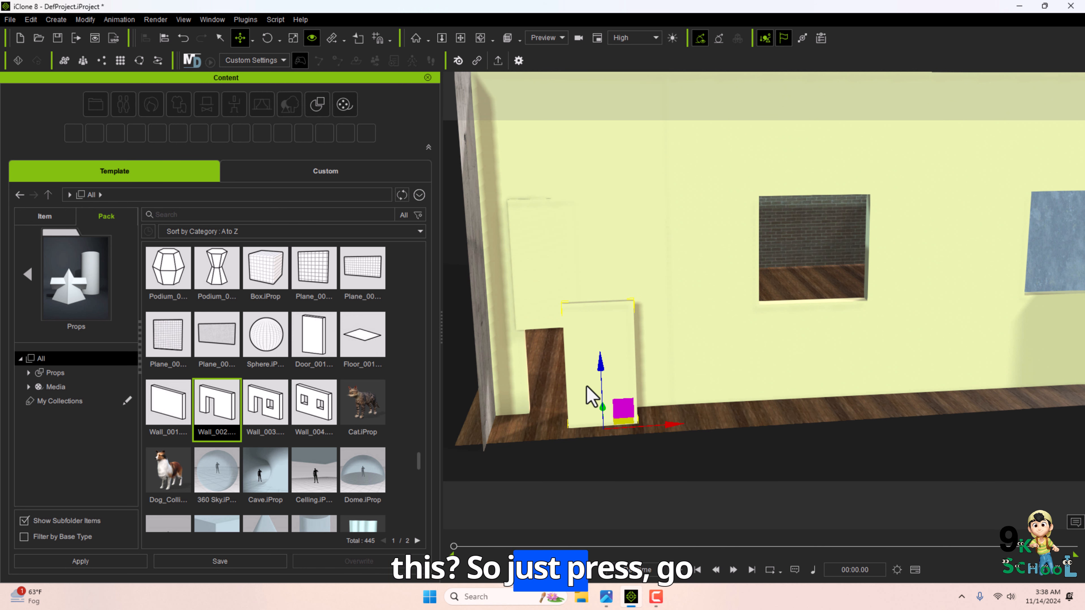
Switch the workspace layout to Animation.
click(212, 20)
mouse_move(231, 34)
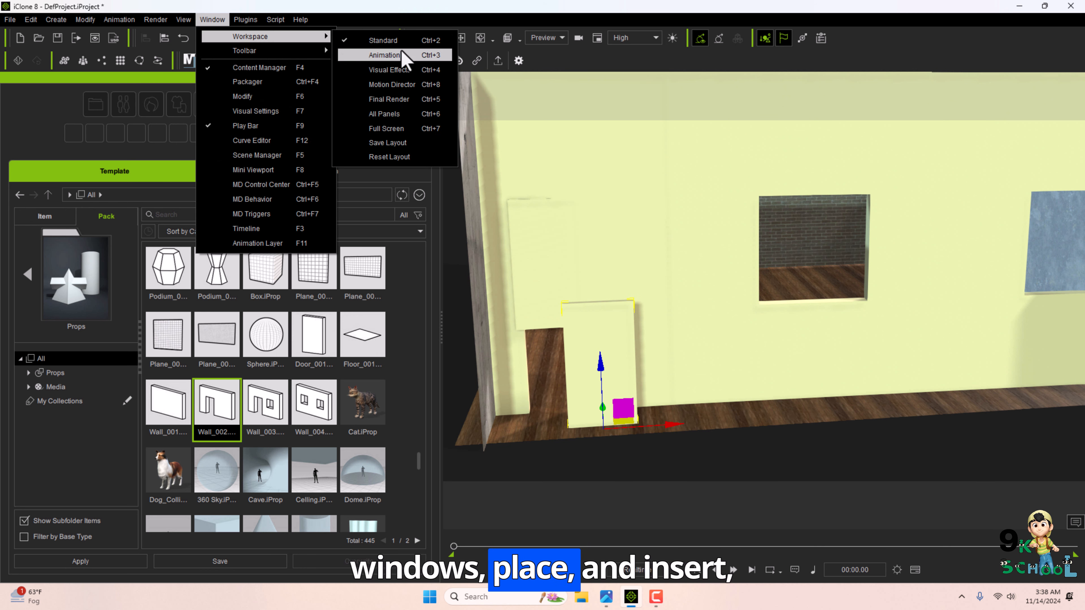
click(402, 64)
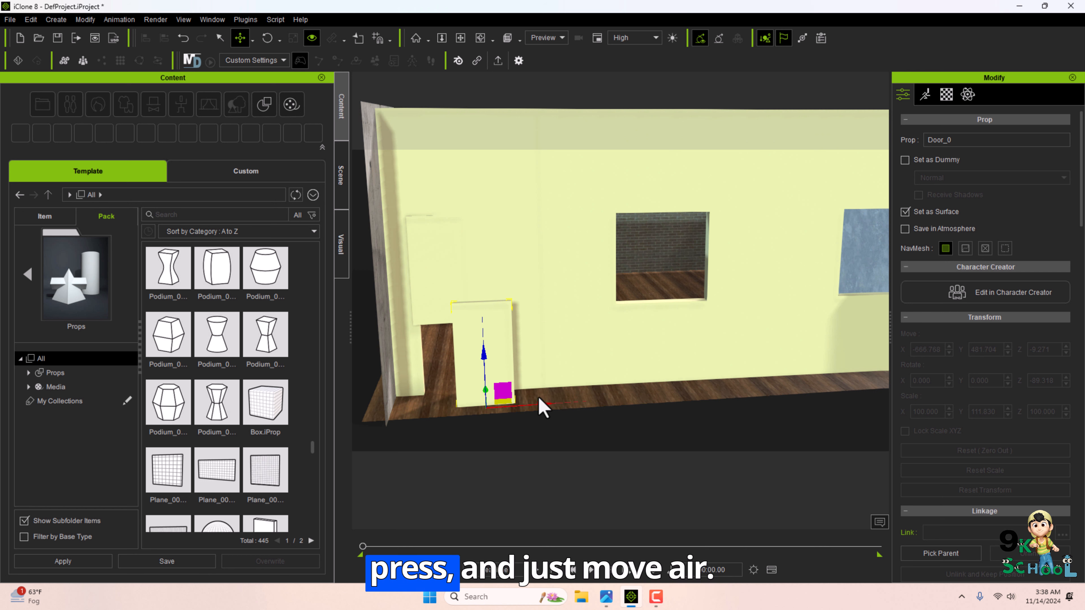
Edit the door panel's pivot and rotate the door around it into an open position.
drag(534, 404, 516, 404)
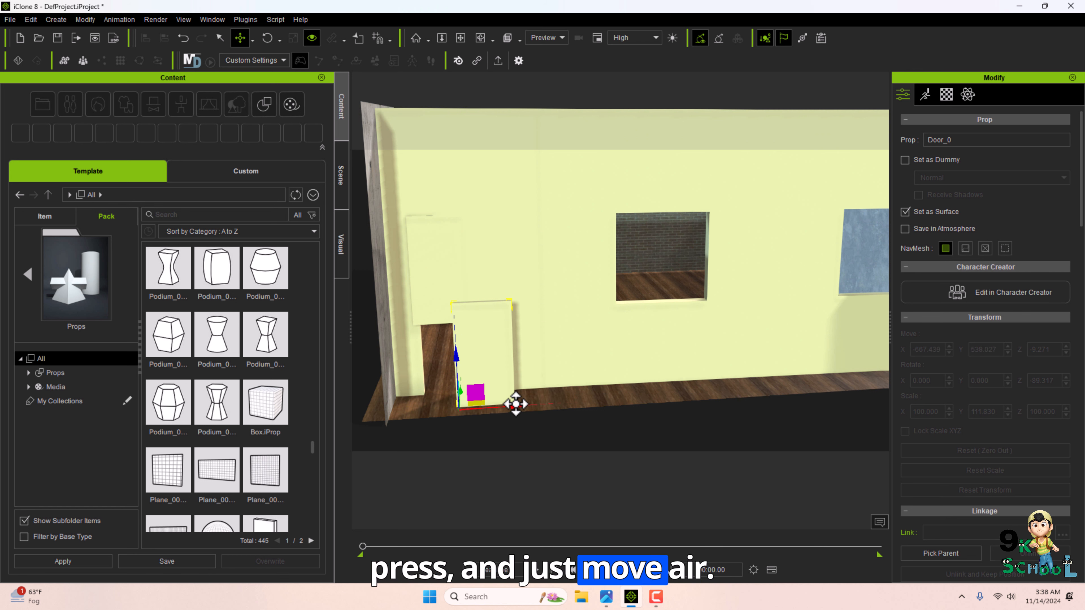
key(Insert)
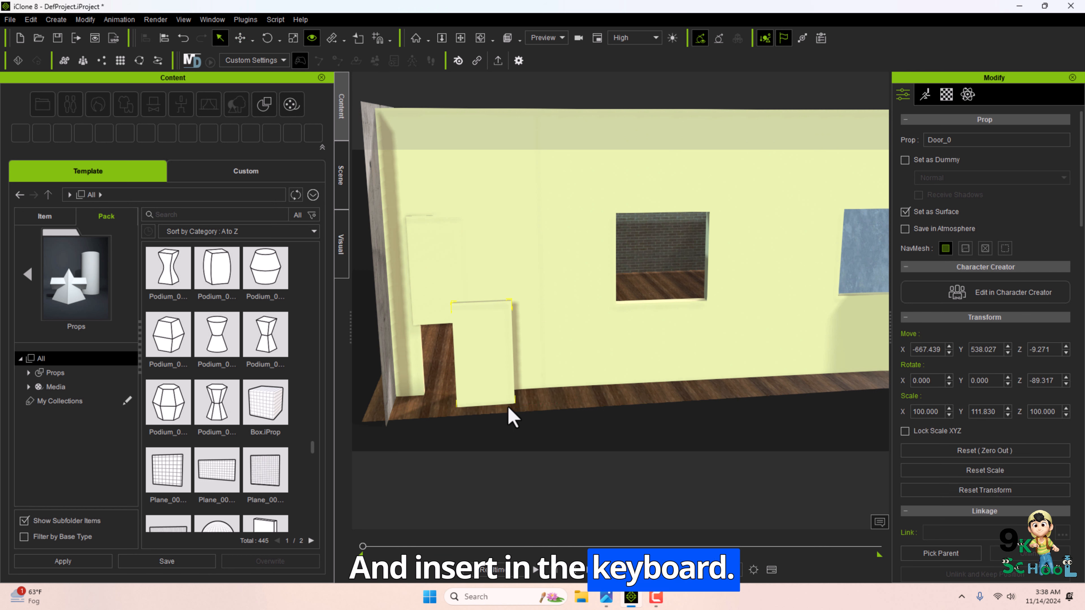
key(e)
drag(467, 431, 436, 441)
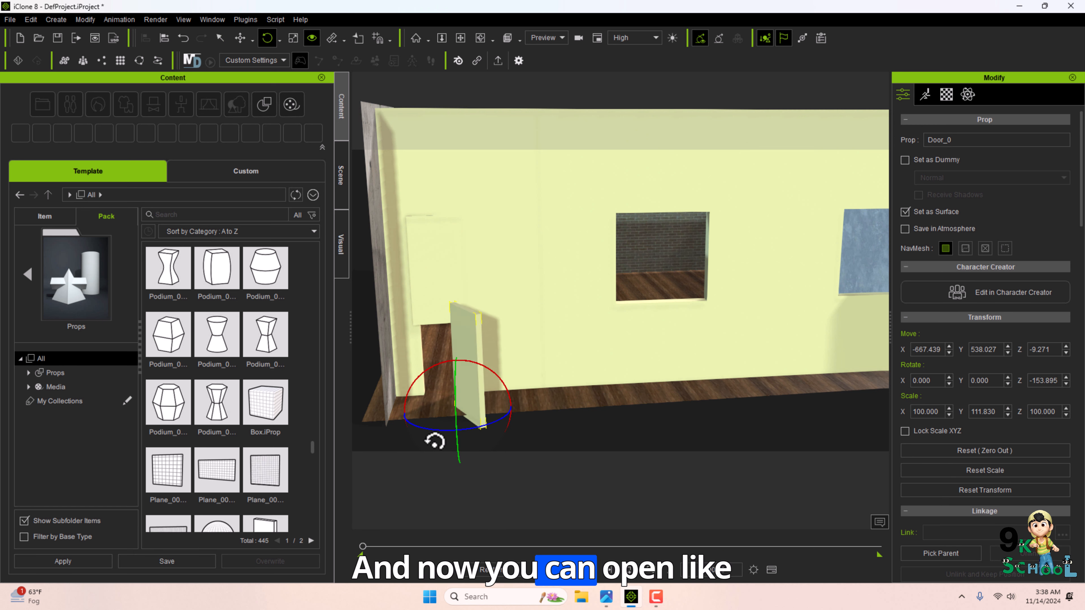
key(w)
mouse_move(477, 413)
mouse_down()
mouse_move(446, 409)
mouse_move(472, 398)
mouse_up()
key(e)
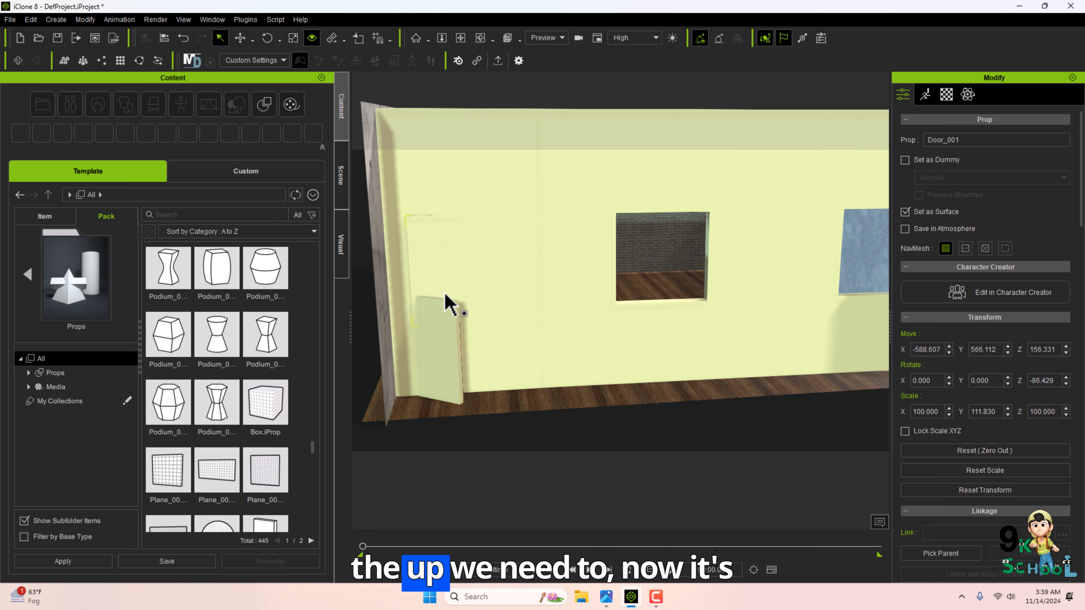
click(448, 302)
click(429, 353)
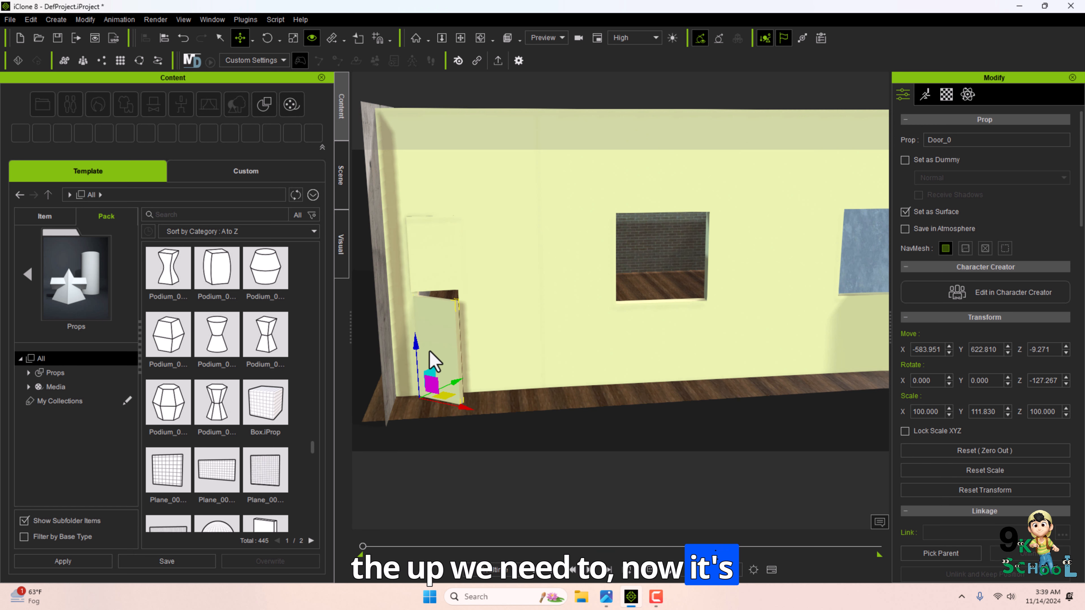
key(e)
drag(453, 408, 424, 339)
key(q)
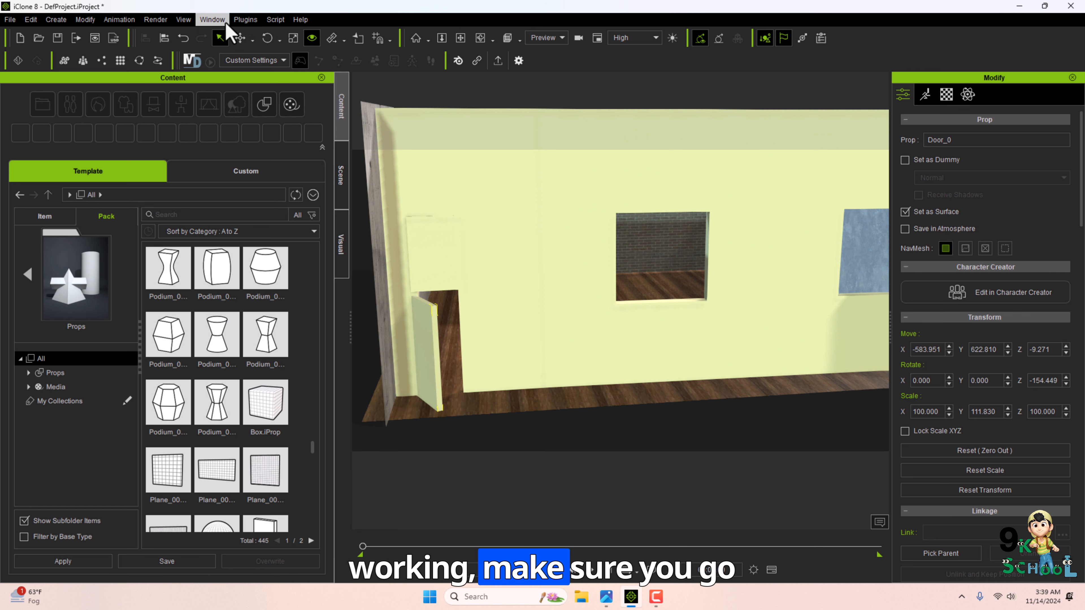
Reapply the Animation workspace layout and go back to the Free Resource folder in the content library.
click(213, 19)
mouse_move(247, 38)
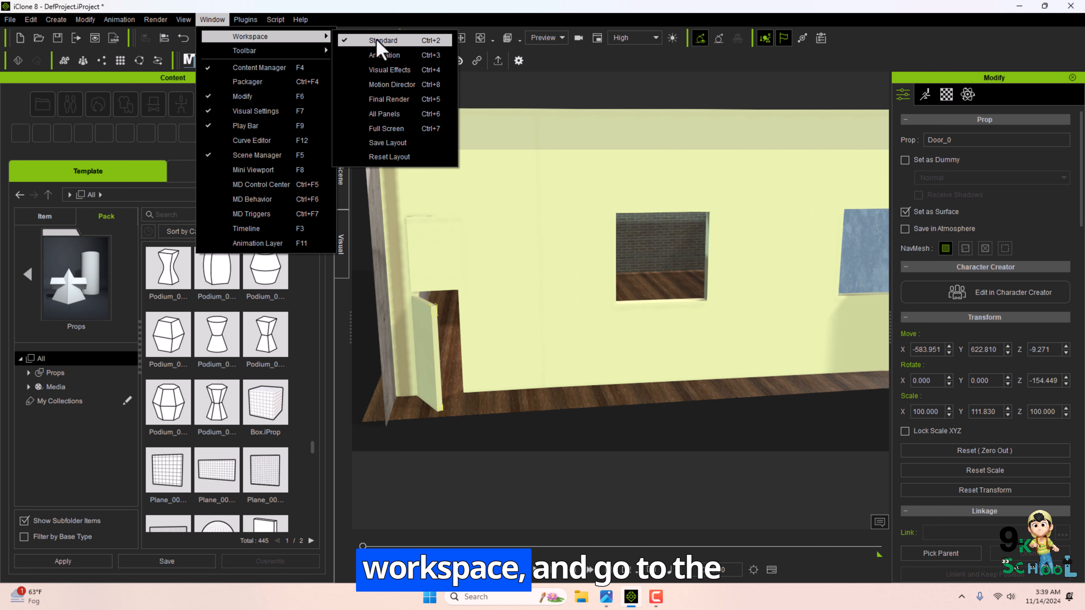
click(390, 59)
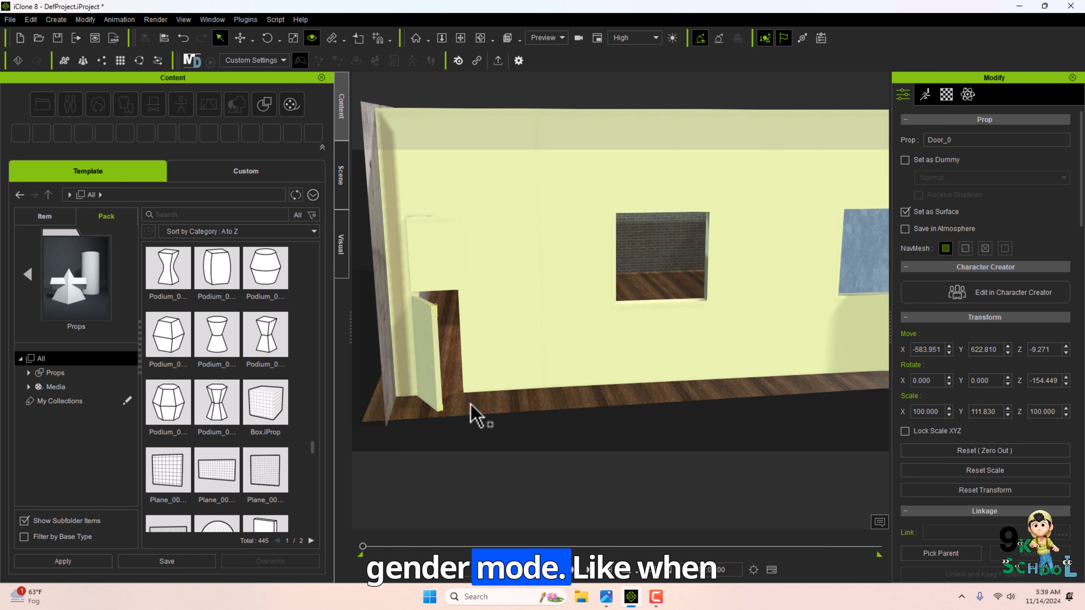
click(34, 283)
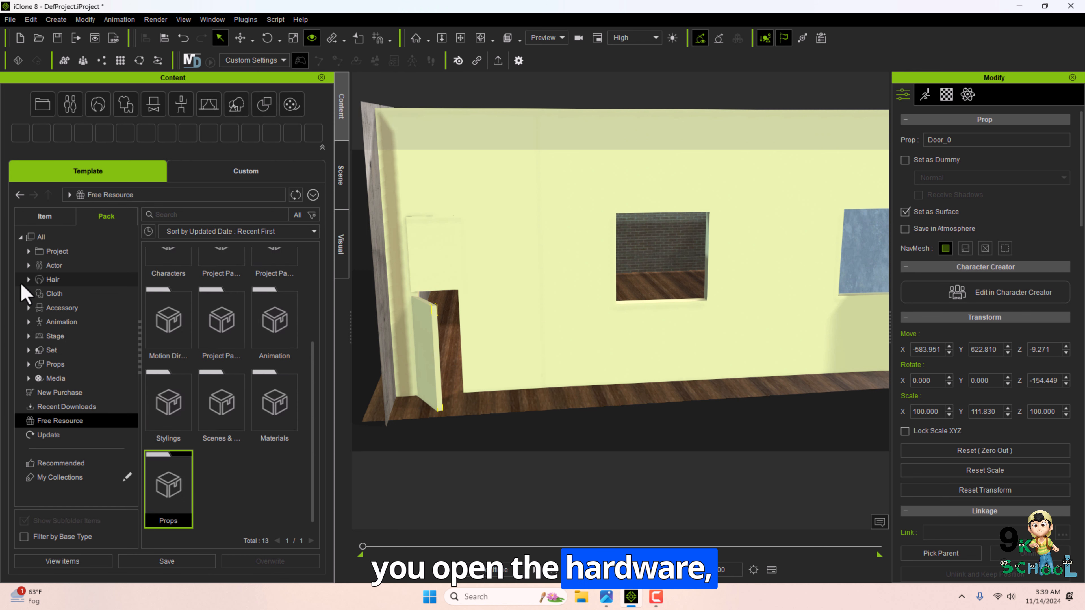
scroll(242, 258, up, 3)
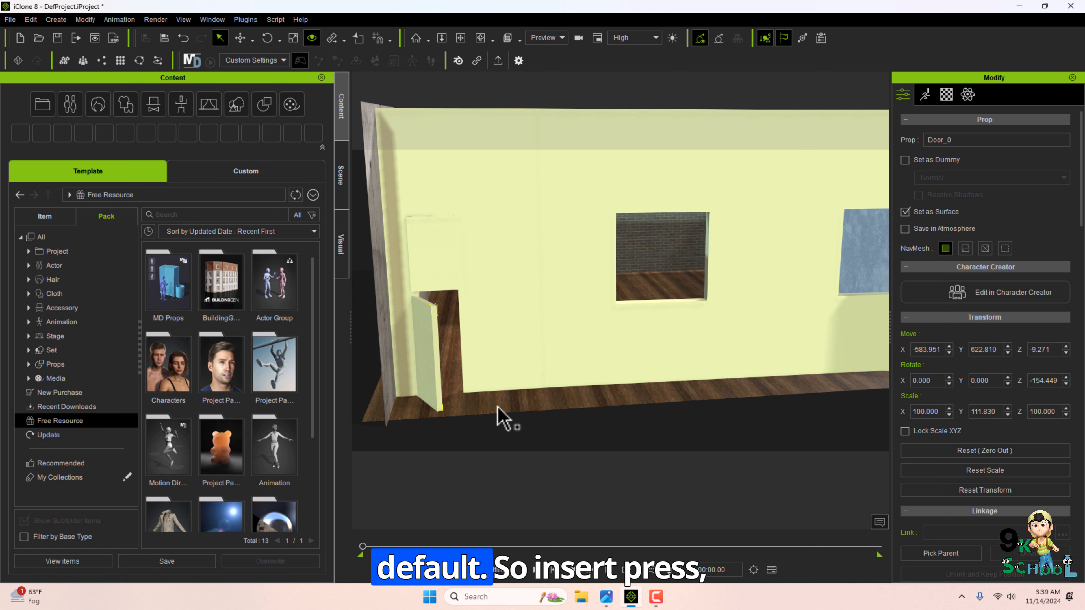
Move the opened door panel into the doorway and fine-tune its rotation around the pivot.
key(w)
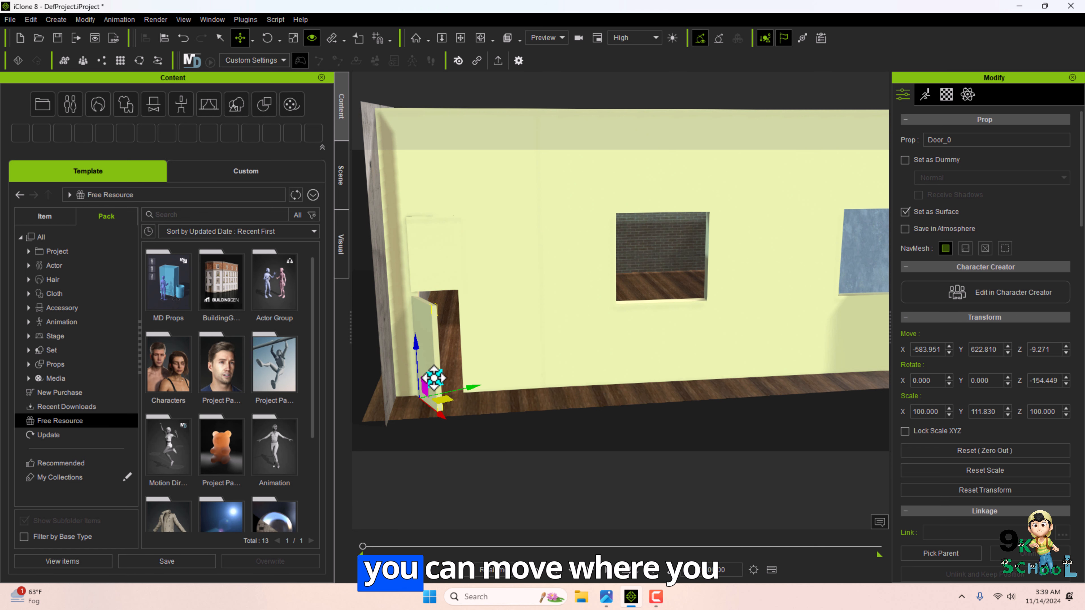
drag(431, 377, 440, 403)
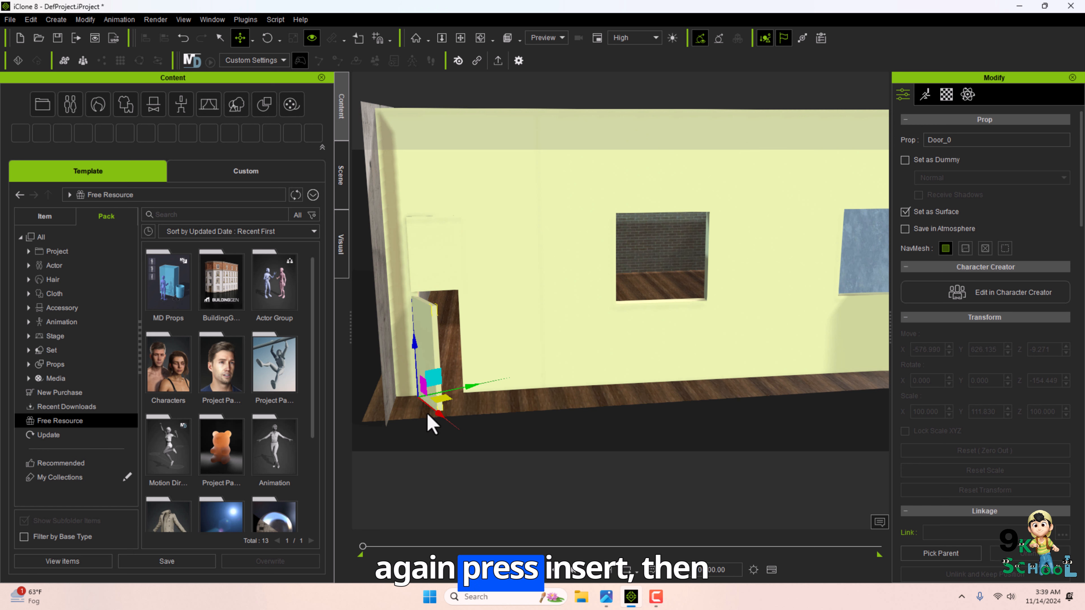
key(Insert)
key(e)
drag(460, 407, 467, 406)
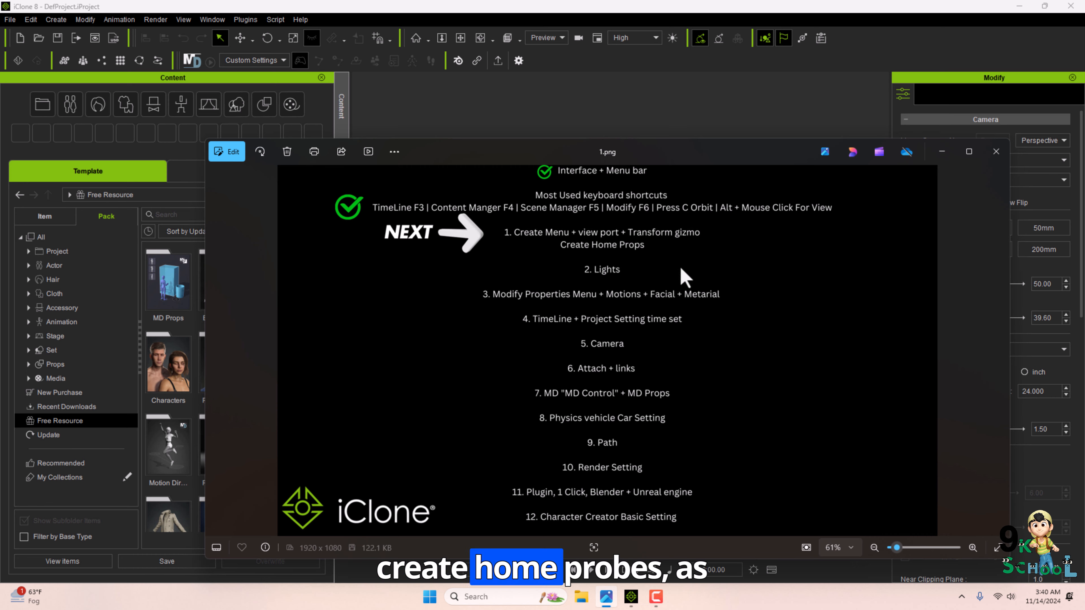
Open the lesson outline image to review the next topic, lights.
click(942, 152)
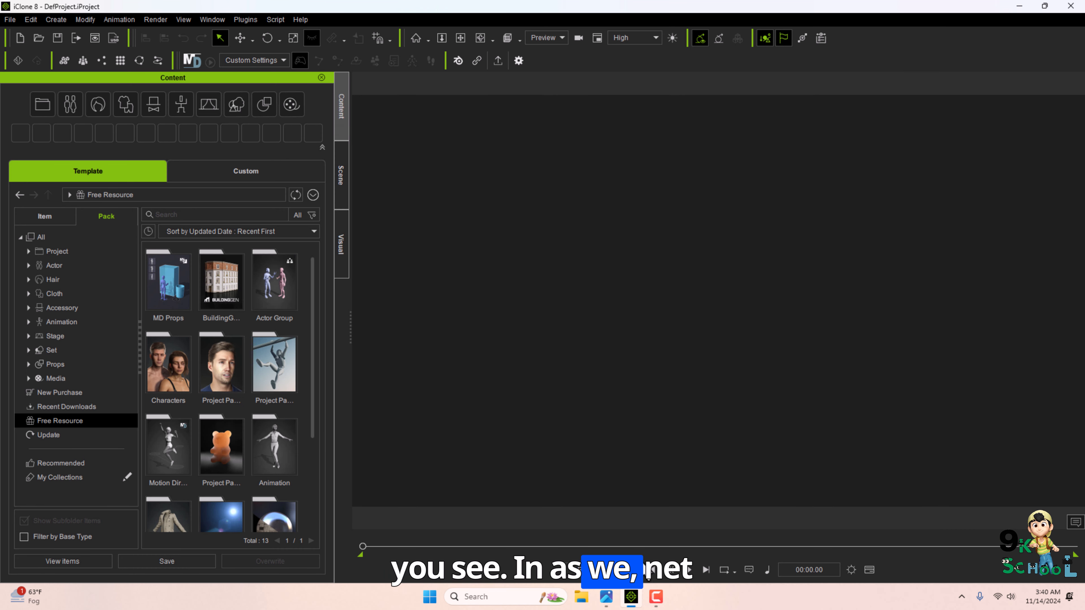
click(606, 596)
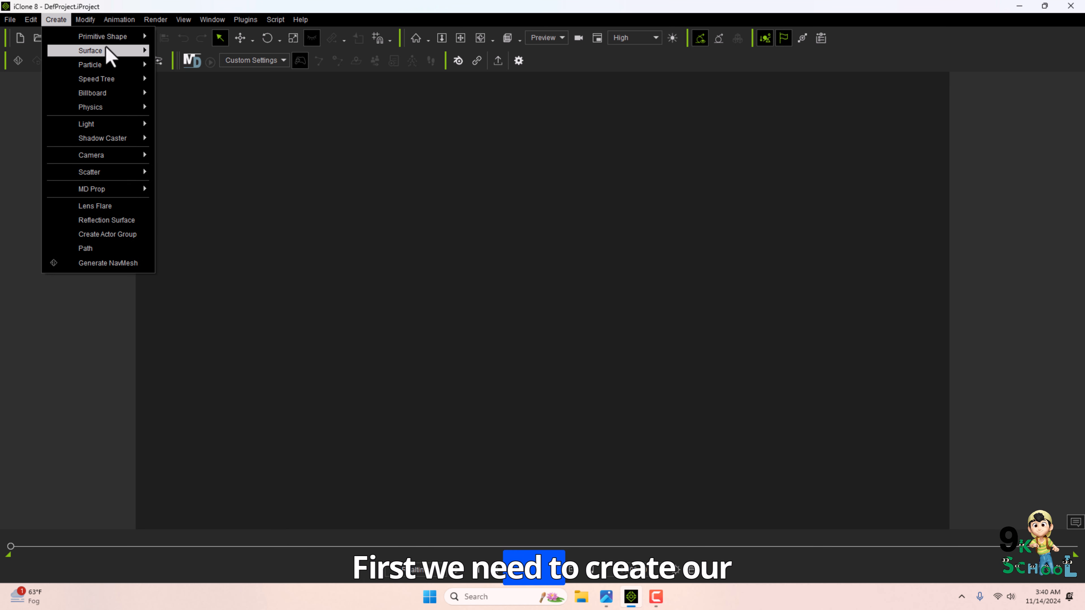
mouse_move(106, 51)
click(180, 90)
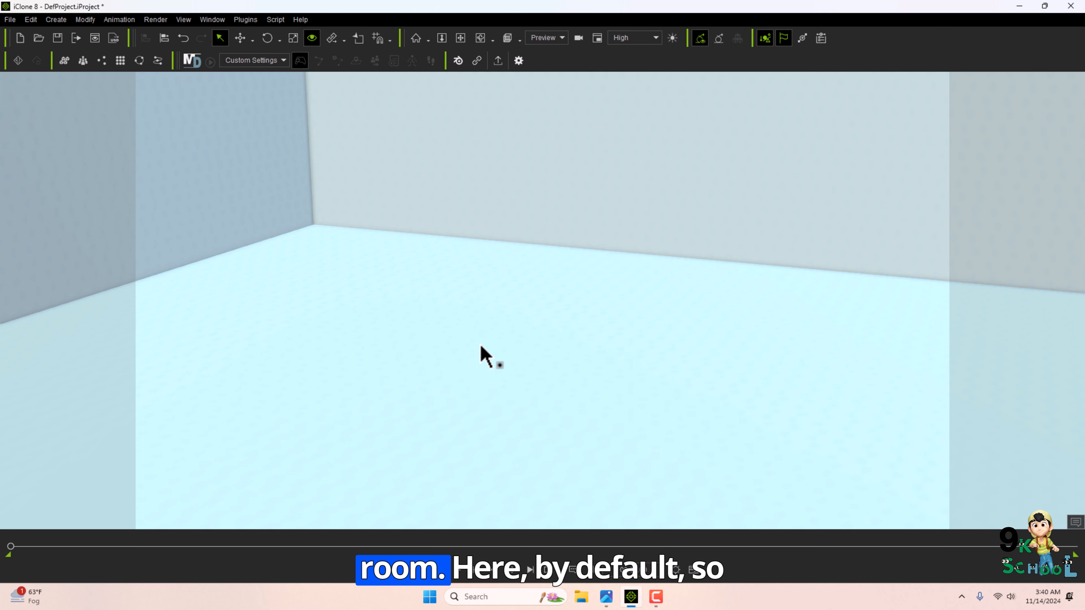
Open the Scene Manager and delete the default Sky, Key, Side, Back and Floor Shadow lights.
scroll(480, 347, down, 5)
middle_drag(480, 347, 565, 346)
click(214, 20)
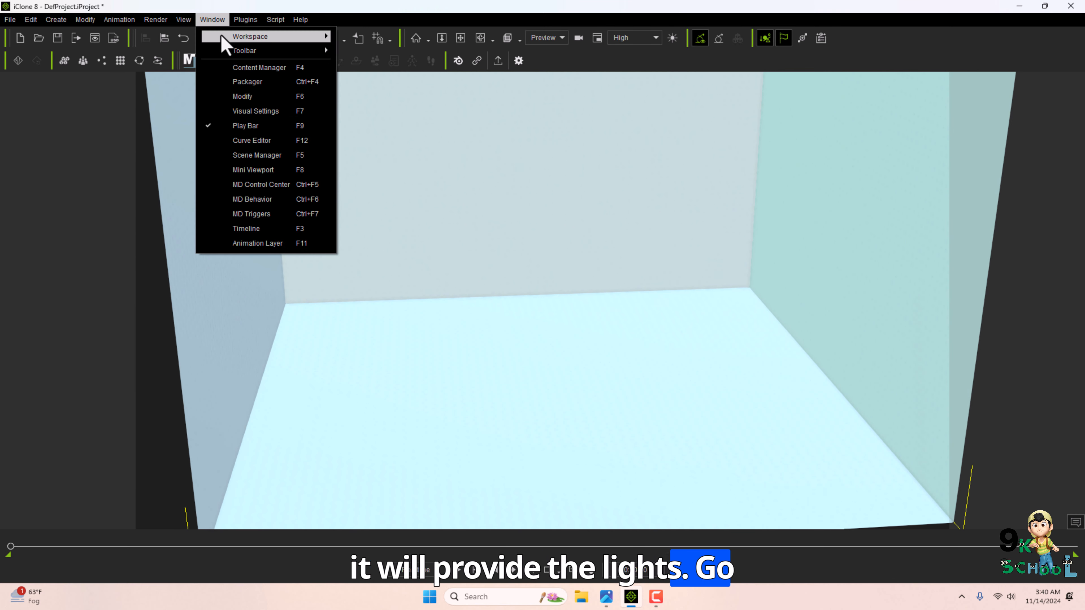
click(256, 156)
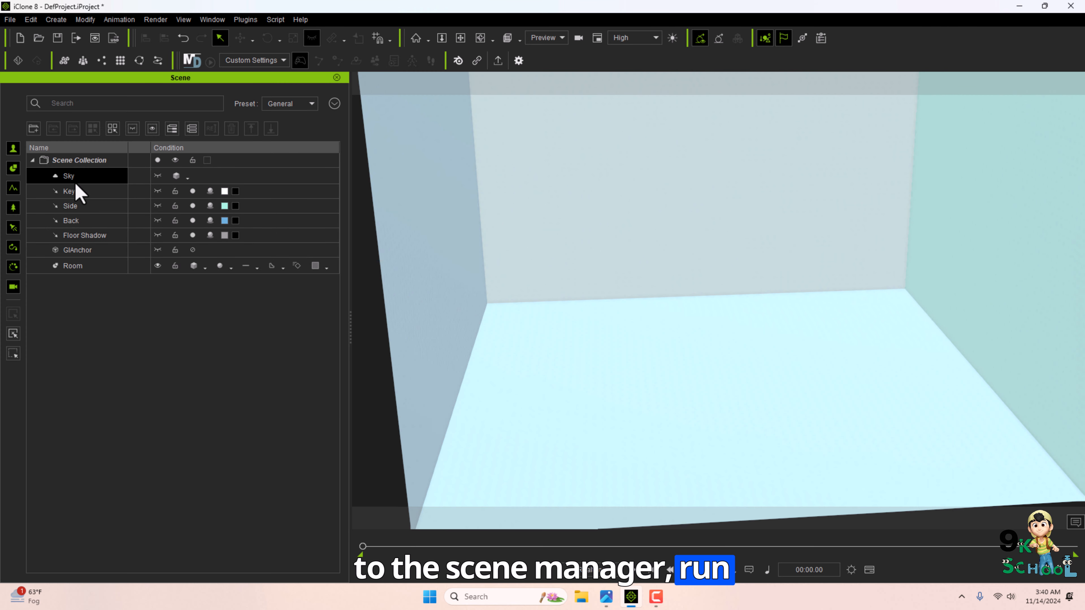
click(76, 190)
key(Delete)
click(75, 177)
key(Delete)
click(84, 187)
key(Delete)
click(88, 176)
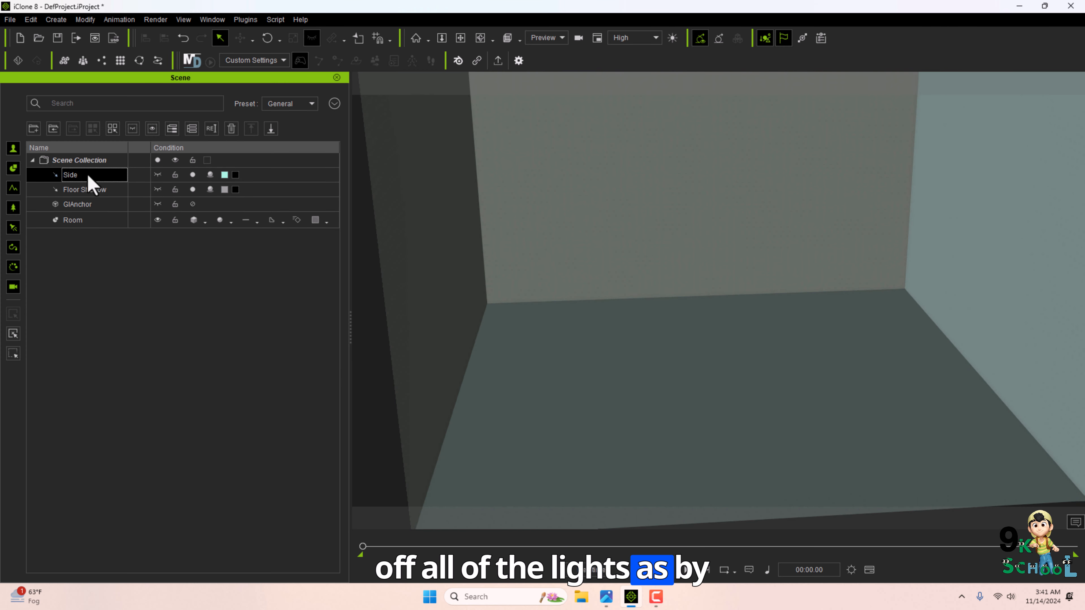
key(Delete)
click(70, 179)
key(Delete)
click(99, 175)
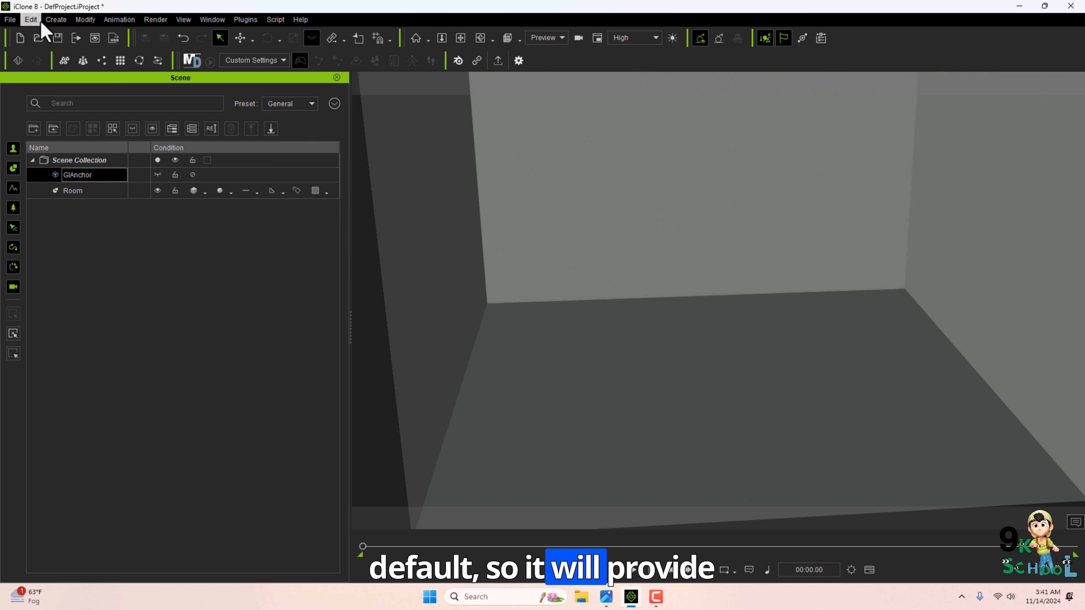
Disable the image-based lighting and Auto Load HDRI in the Visual Settings panel.
click(210, 21)
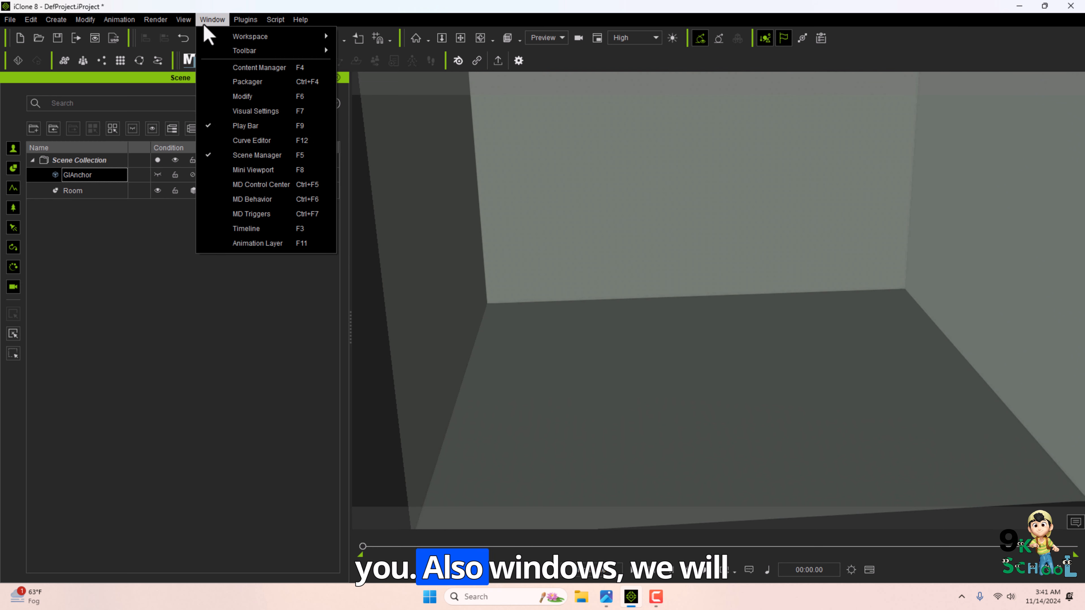
click(247, 112)
scroll(32, 252, down, 5)
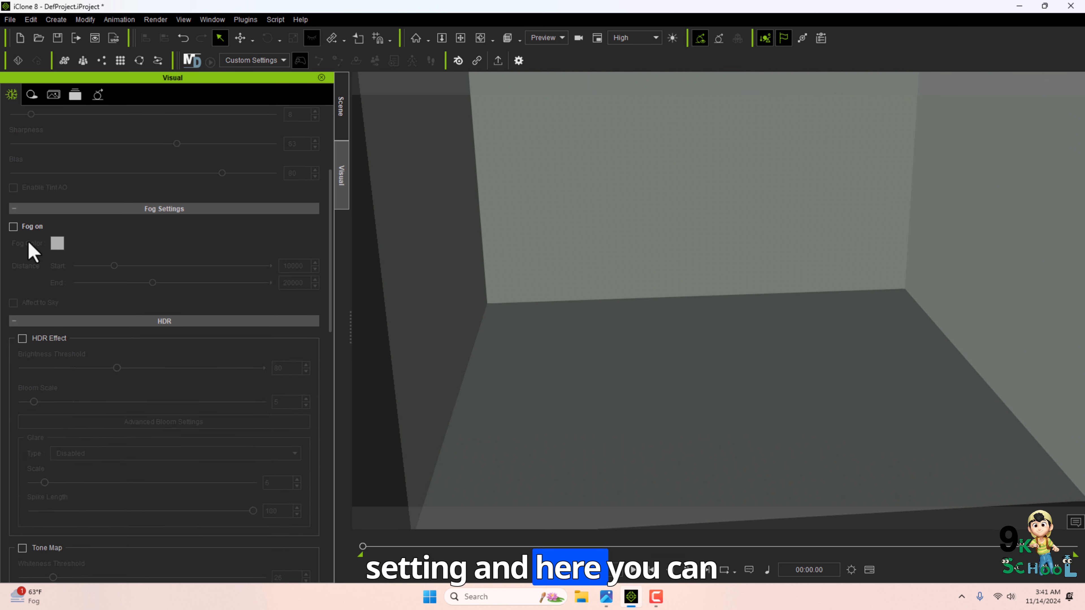
scroll(25, 235, up, 5)
click(18, 209)
scroll(80, 370, down, 6)
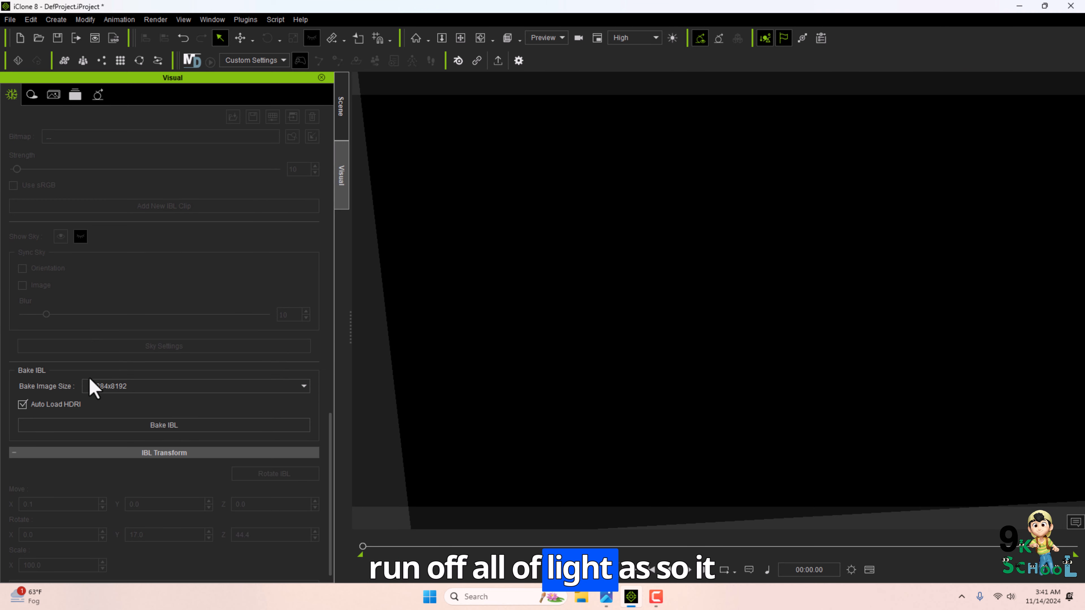
scroll(94, 388, down, 1)
click(22, 384)
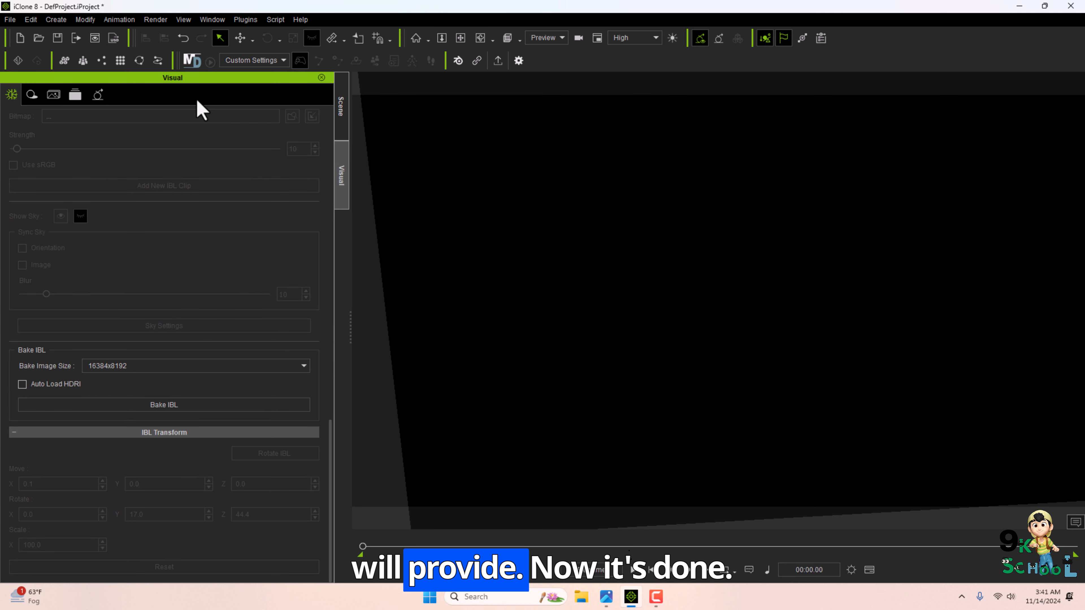
click(322, 77)
click(321, 78)
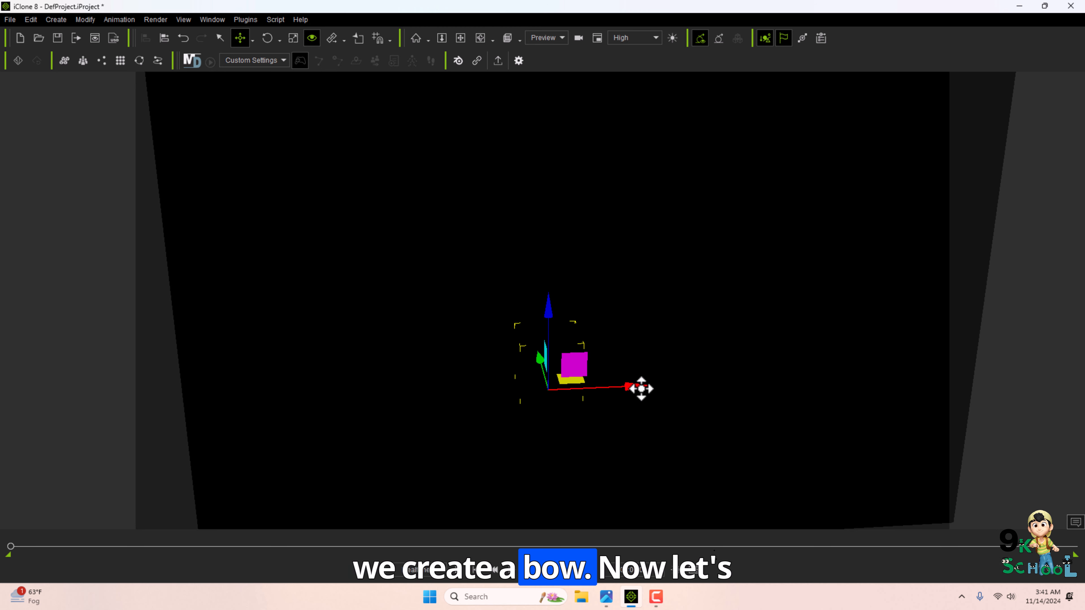
Add a Directional Light to the scene and rotate it over the room.
drag(641, 389, 610, 390)
click(492, 375)
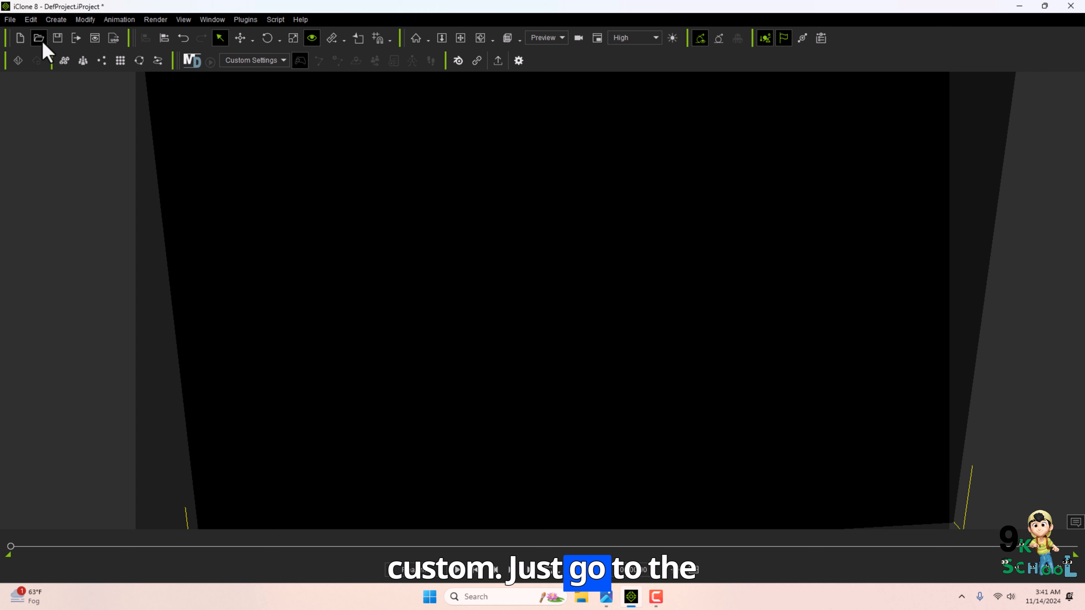
click(52, 23)
click(52, 22)
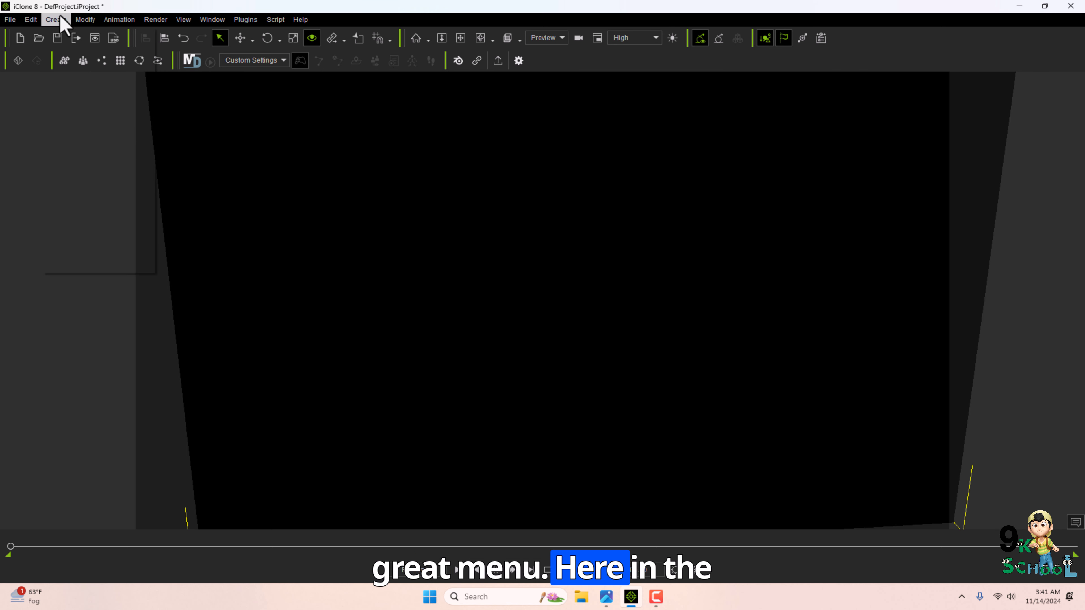
click(54, 21)
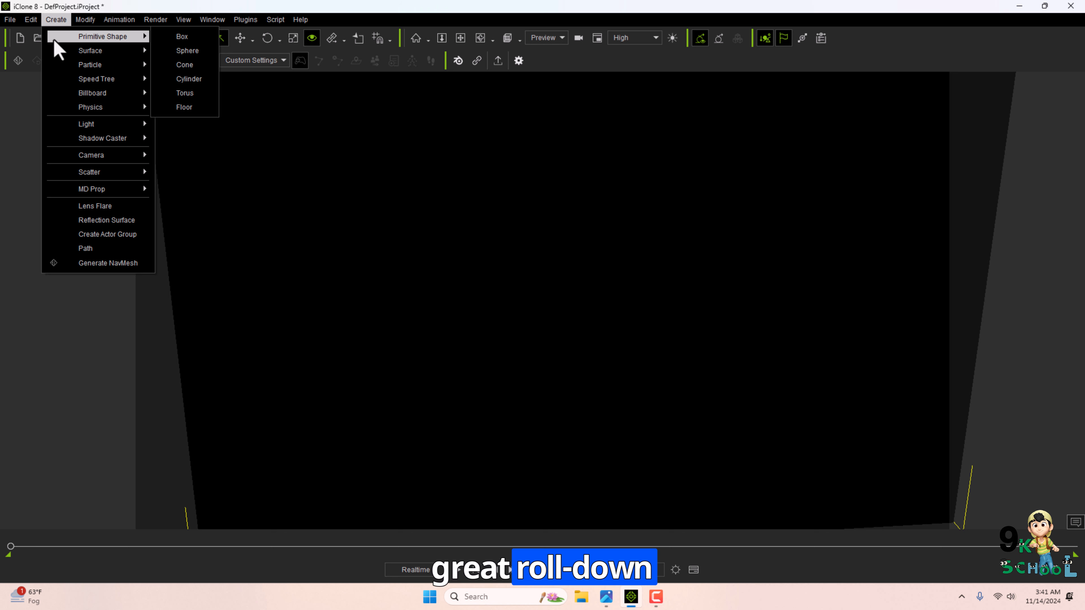
mouse_move(90, 124)
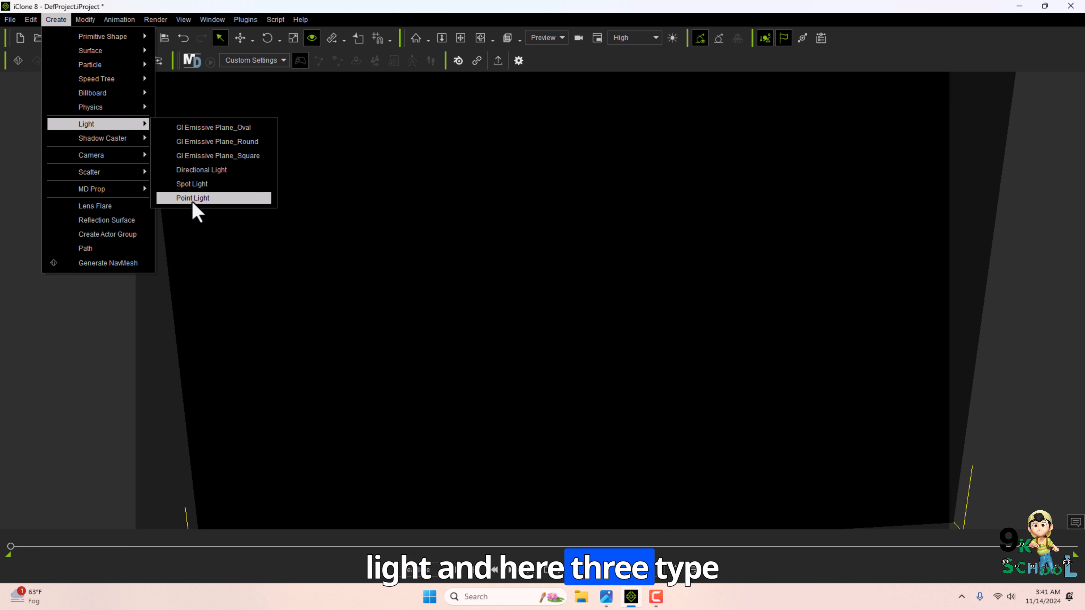
click(200, 171)
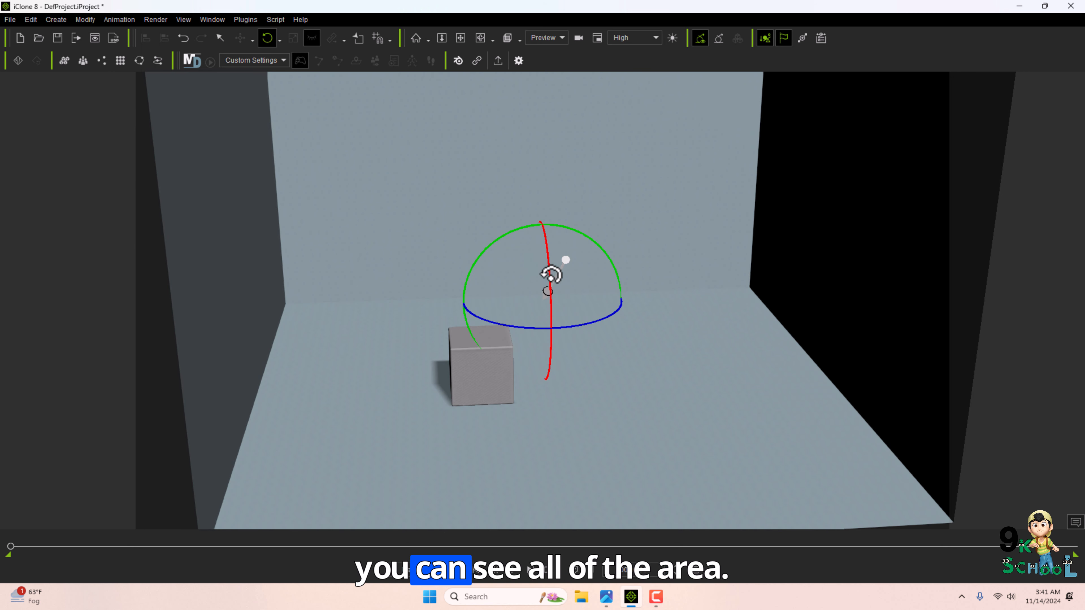
drag(551, 276, 585, 330)
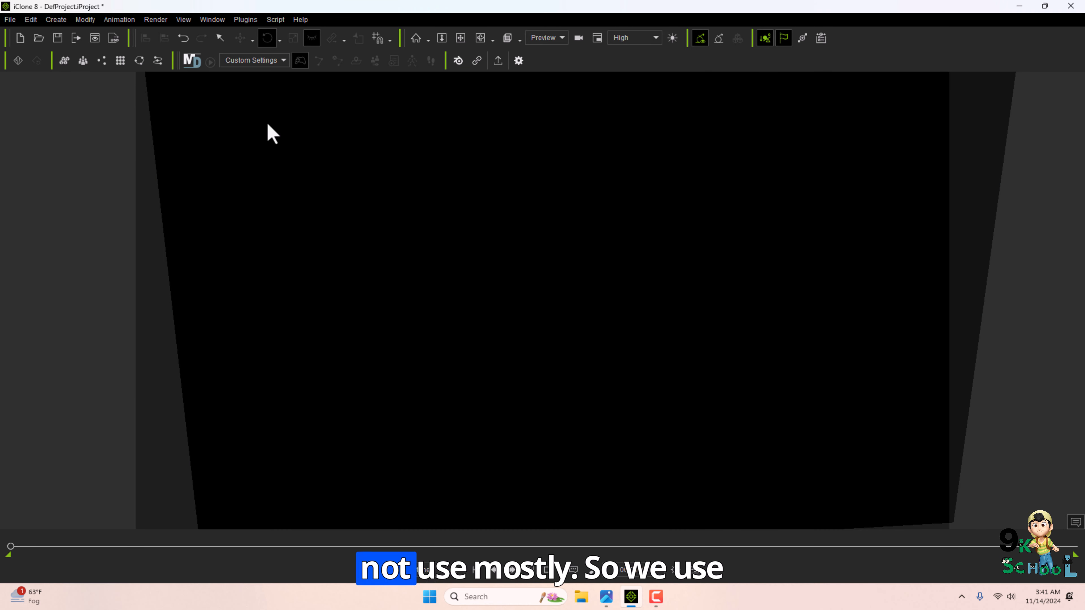
Add a Spot Light and move it above the box in the room.
click(55, 19)
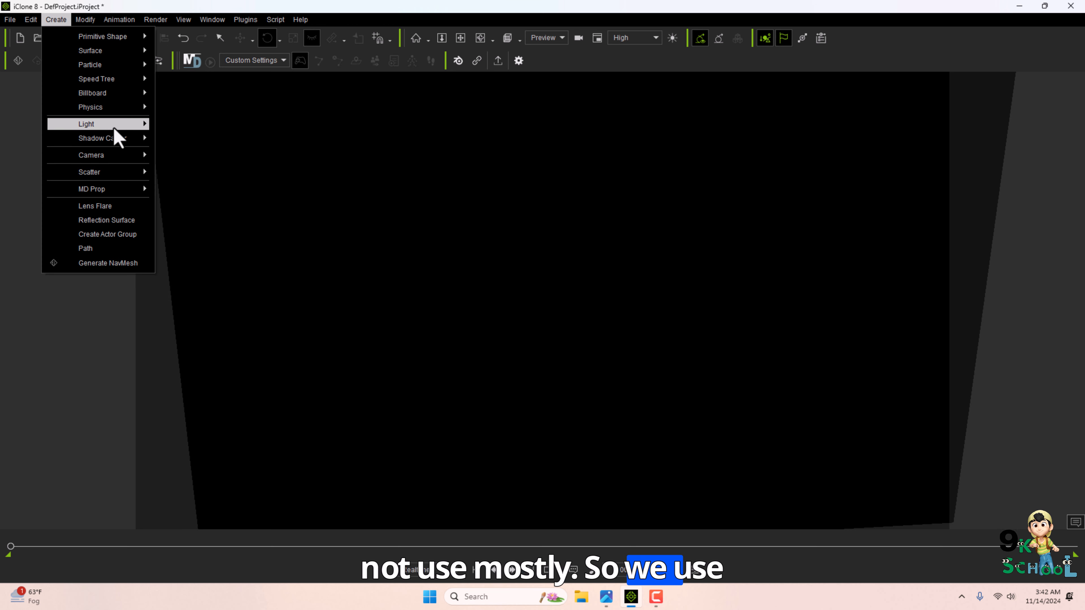
mouse_move(112, 124)
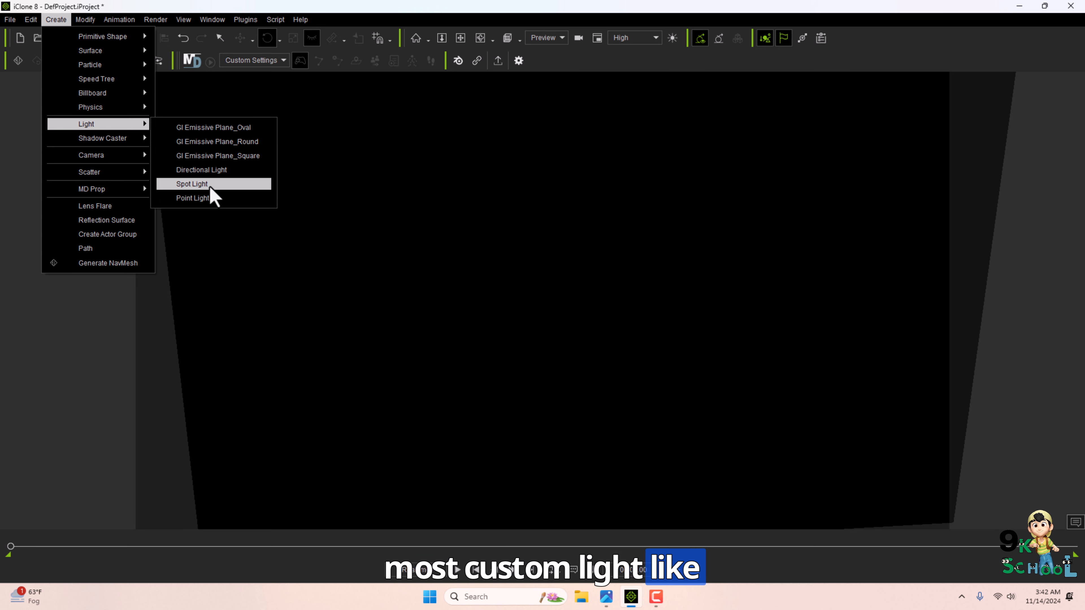
click(196, 187)
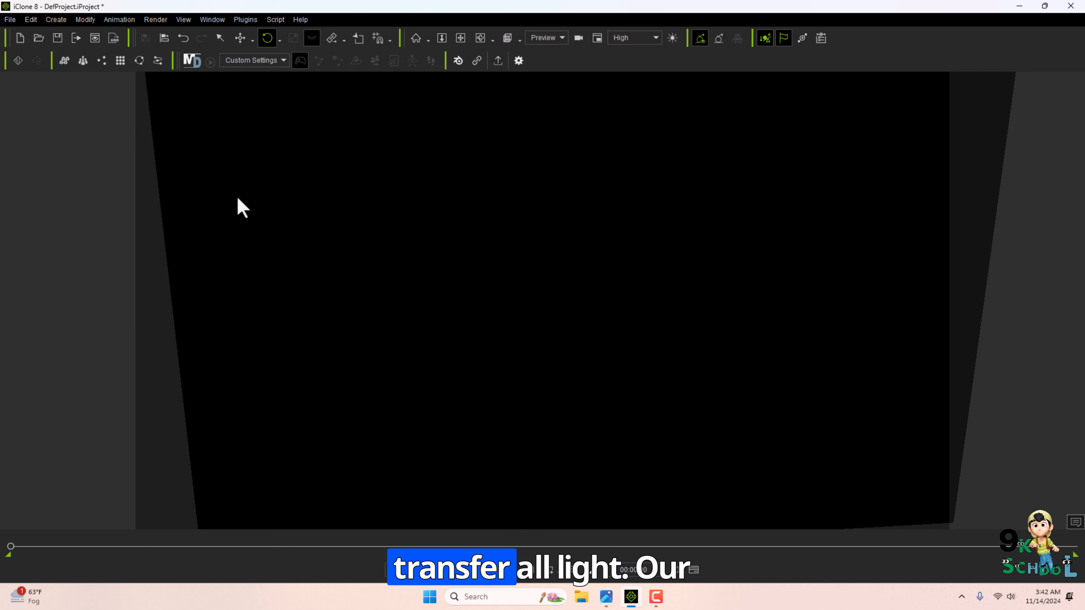
right_drag(596, 329, 649, 393)
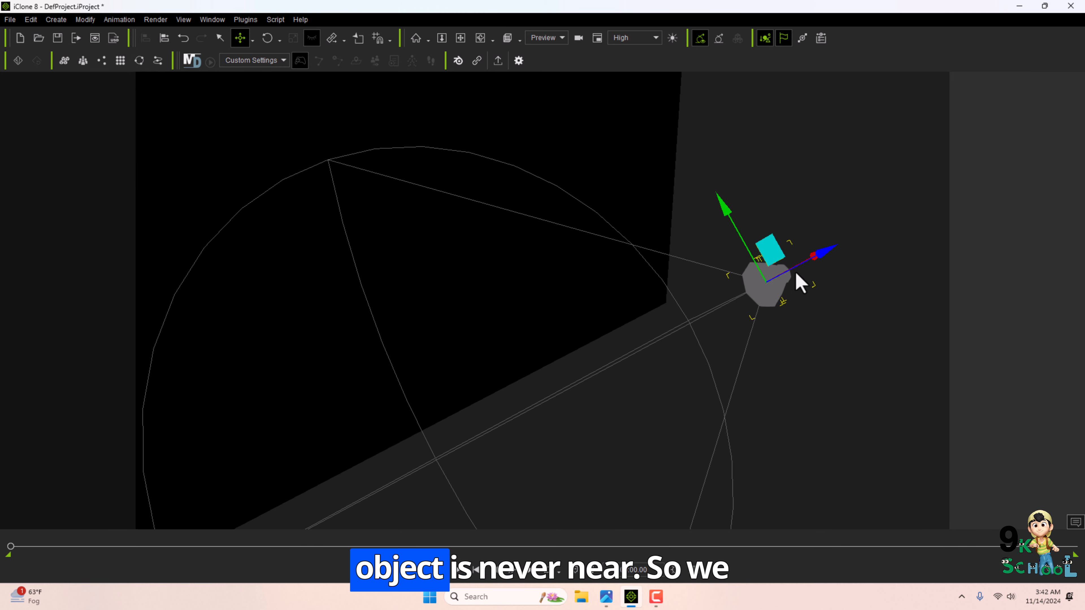
key(w)
drag(703, 254, 361, 145)
alt+drag(367, 147, 541, 250)
scroll(542, 250, down, 3)
drag(504, 291, 455, 293)
right_drag(455, 293, 397, 295)
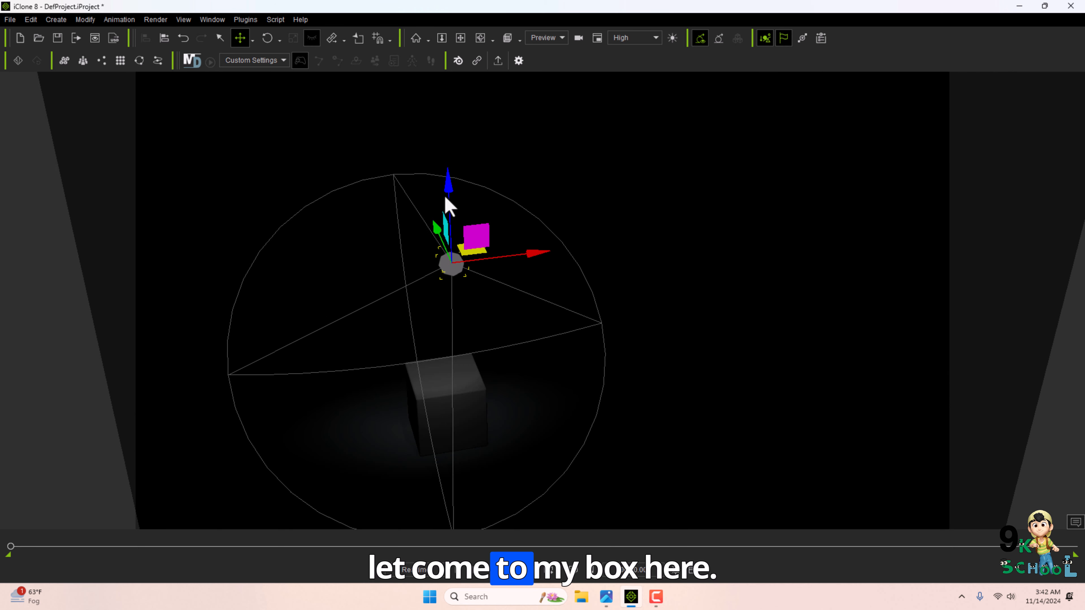
Move the spot light above and to the side of the box so it shines onto it.
drag(446, 192, 467, 318)
right_drag(467, 317, 491, 344)
mouse_move(453, 253)
mouse_down()
mouse_move(499, 232)
mouse_move(449, 257)
mouse_up()
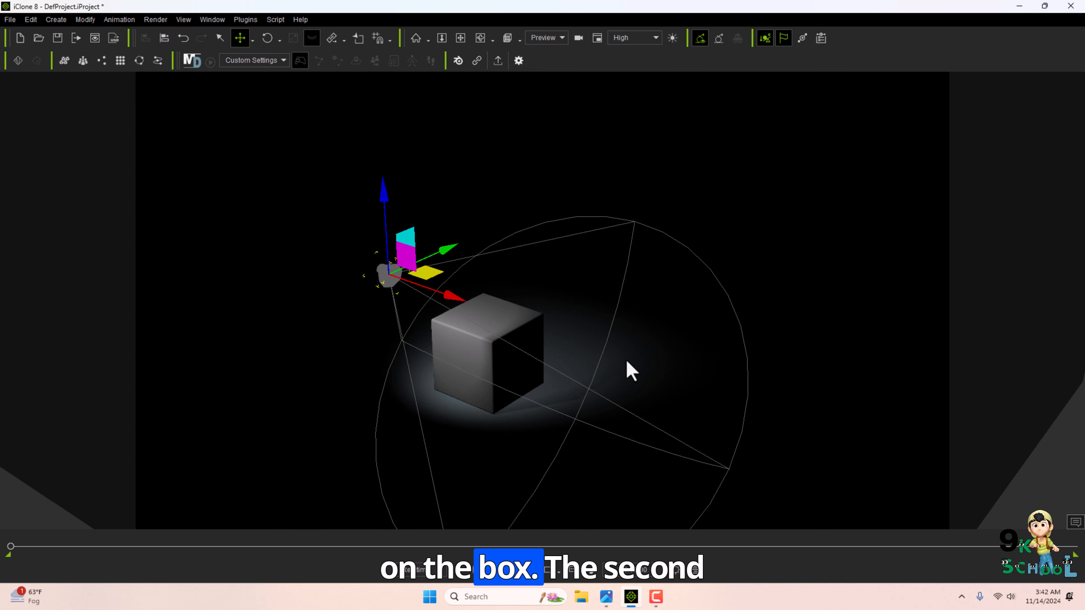
Add a Point Light to the scene and place it high in the middle of the room.
alt+right_drag(627, 361, 684, 354)
click(56, 19)
mouse_move(99, 123)
click(187, 187)
alt+right_drag(245, 274, 504, 344)
drag(493, 262, 284, 102)
alt+right_drag(284, 102, 440, 202)
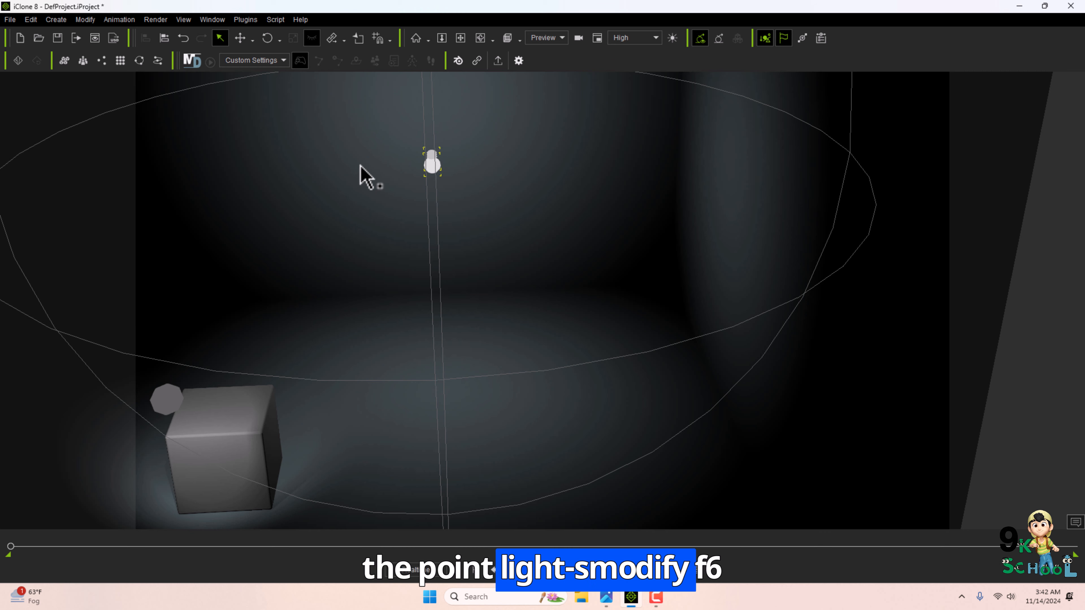
Open the Modify panel for the point light and raise its multiplier to 6.14.
key(F6)
scroll(432, 184, down, 2)
middle_drag(534, 280, 541, 247)
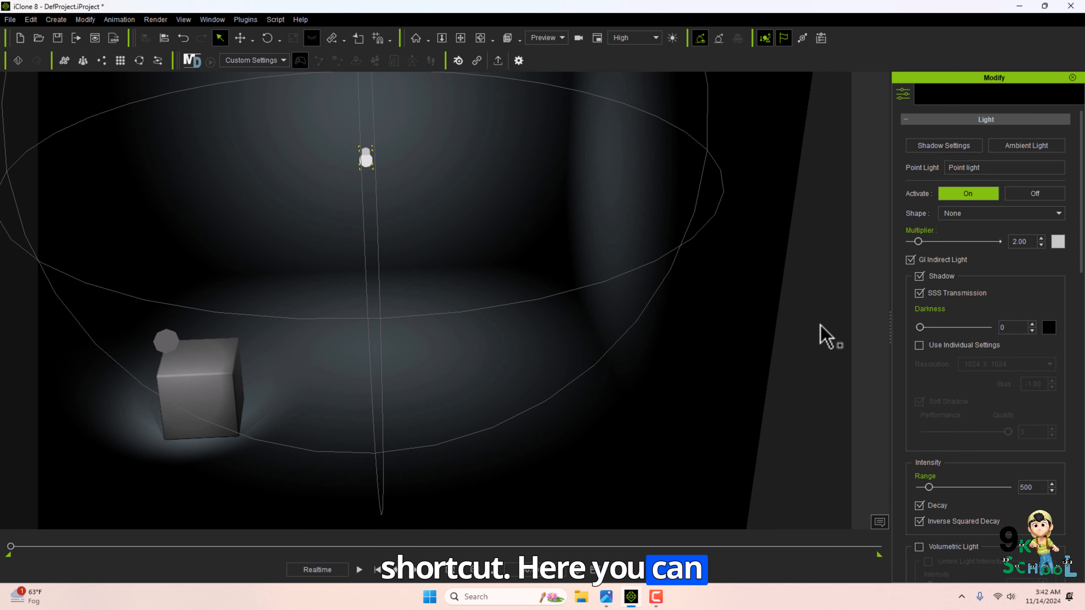
drag(894, 340, 774, 329)
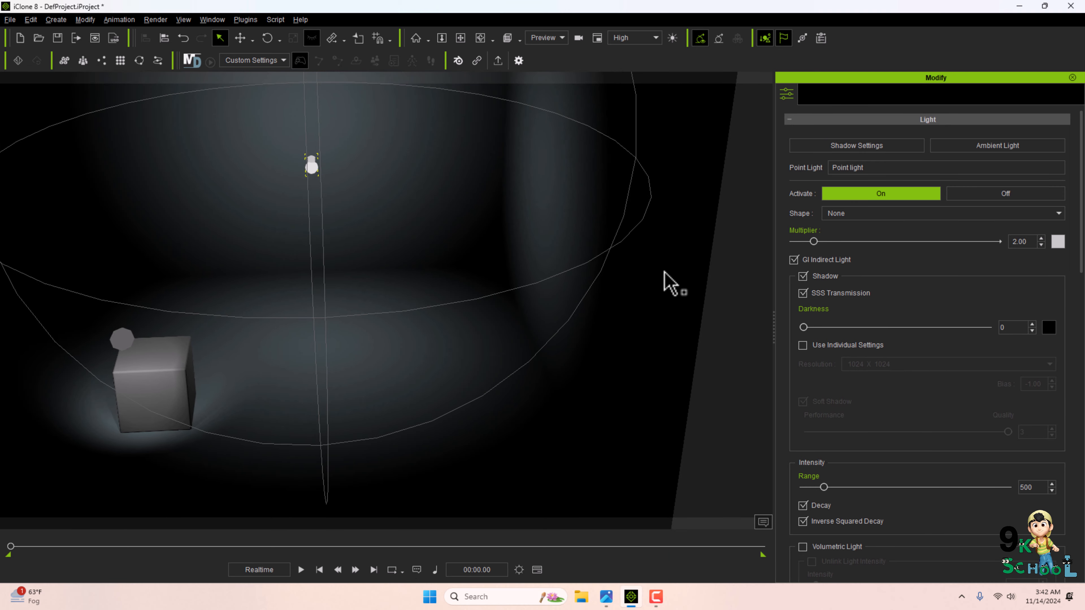
middle_drag(671, 284, 731, 288)
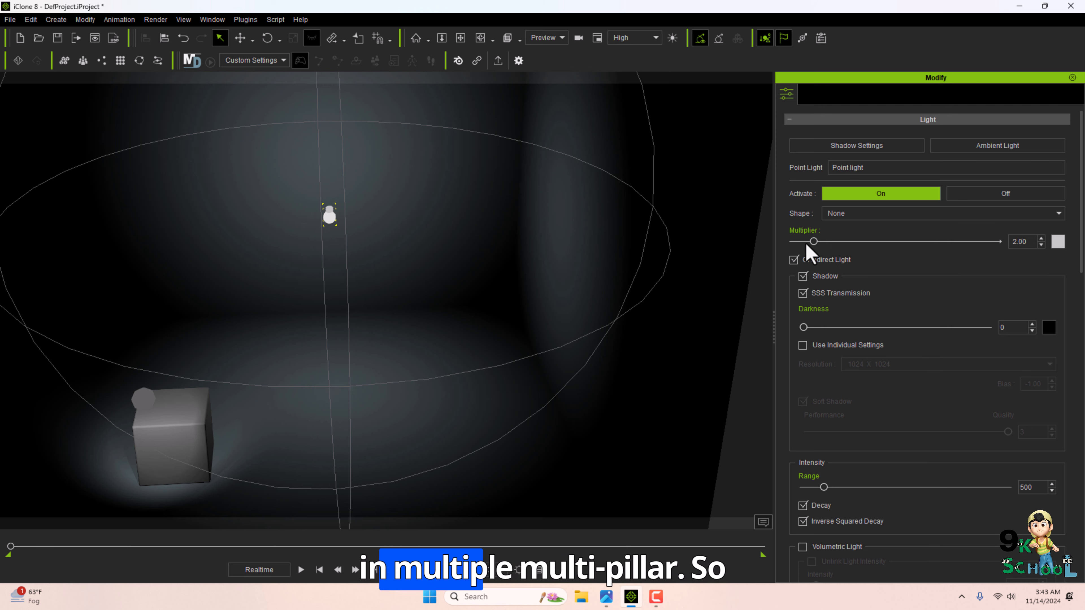
drag(817, 245, 885, 259)
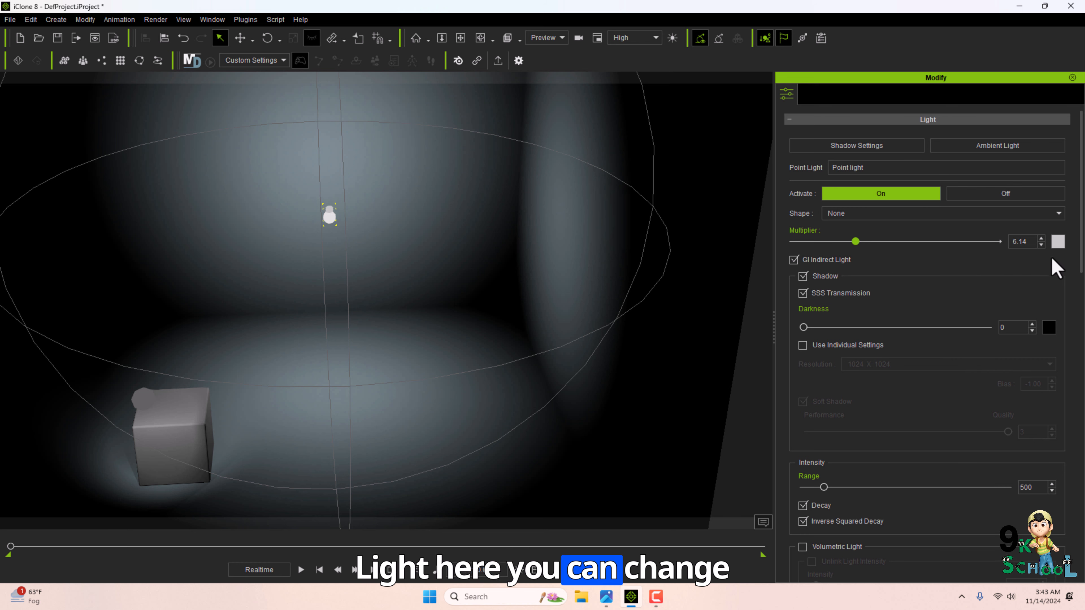
Change the point light's color to orange.
click(1057, 242)
drag(562, 175, 792, 171)
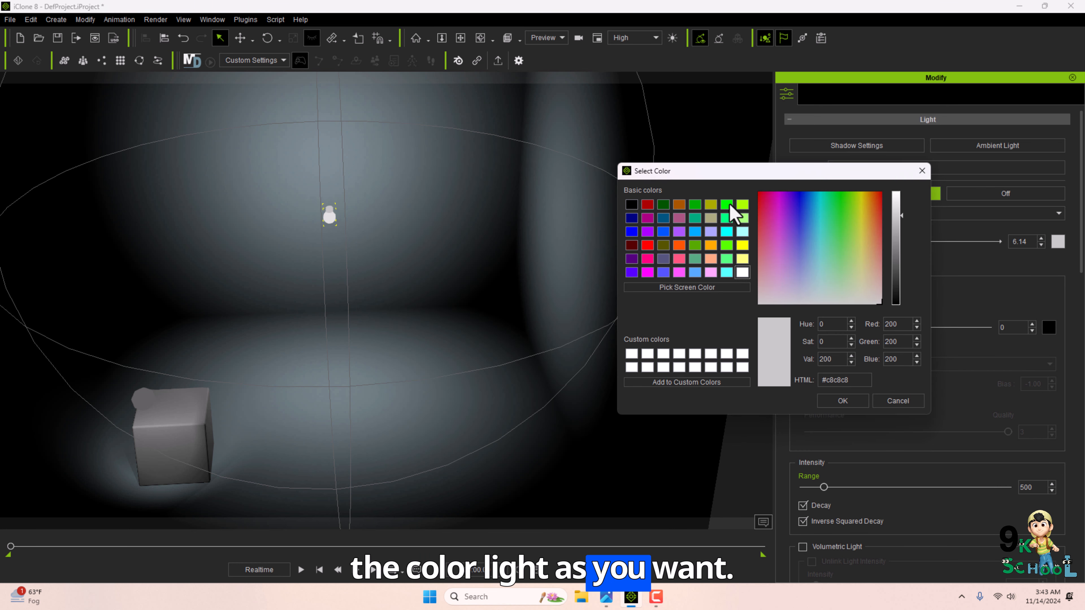
click(743, 205)
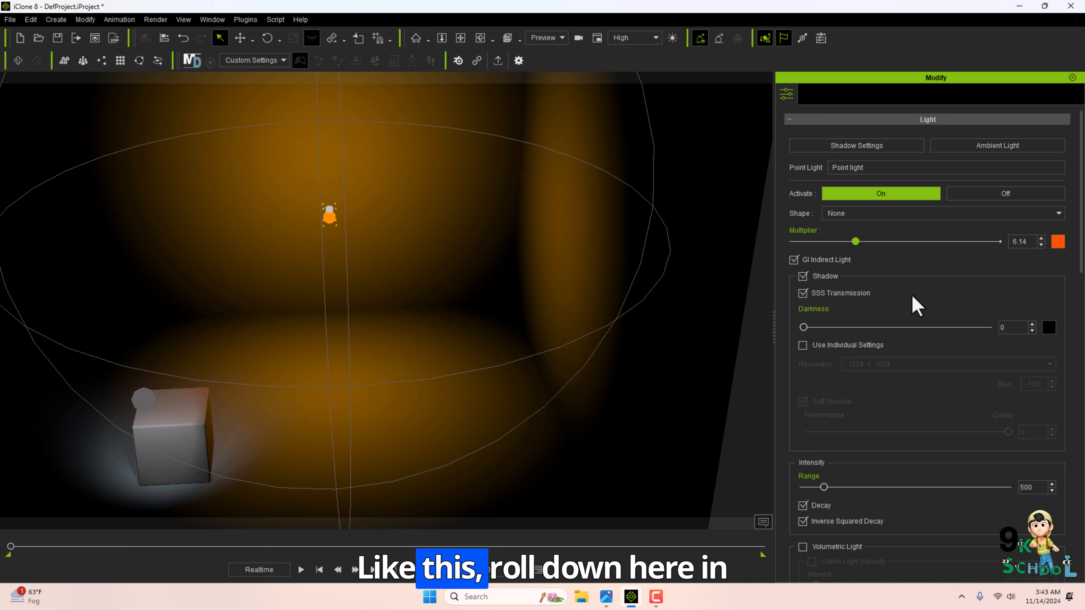
Increase the point light's range to 1142.
scroll(909, 299, down, 5)
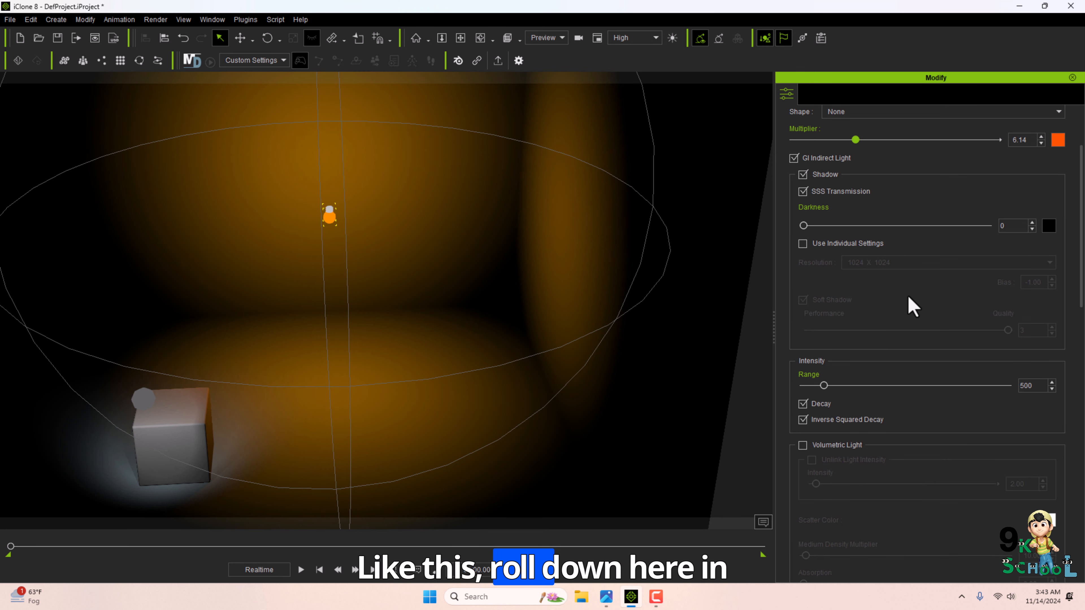
drag(824, 318, 850, 321)
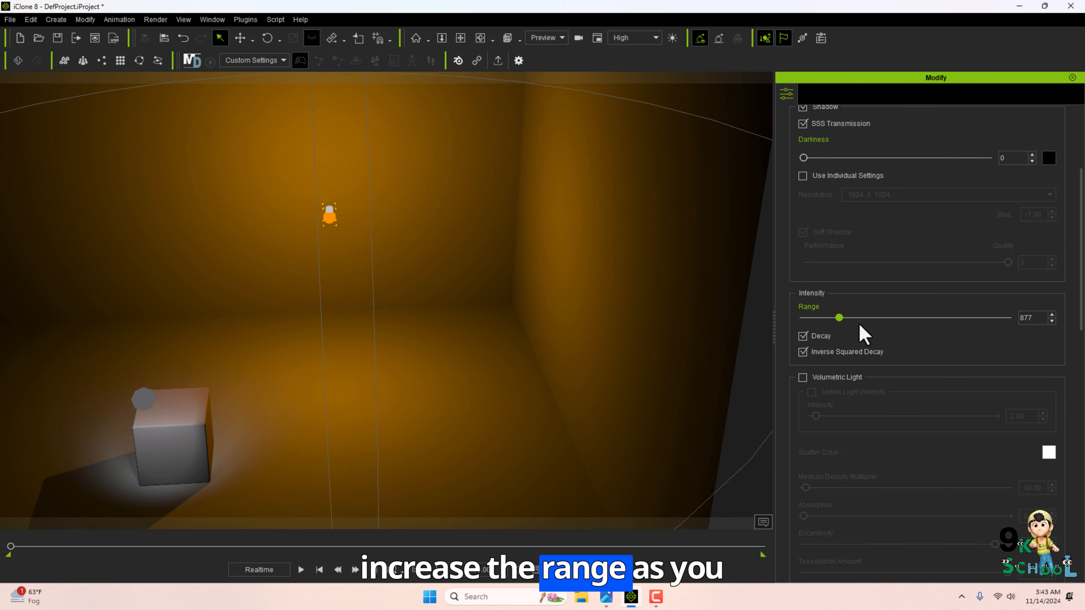
scroll(877, 337, down, 4)
scroll(816, 354, up, 8)
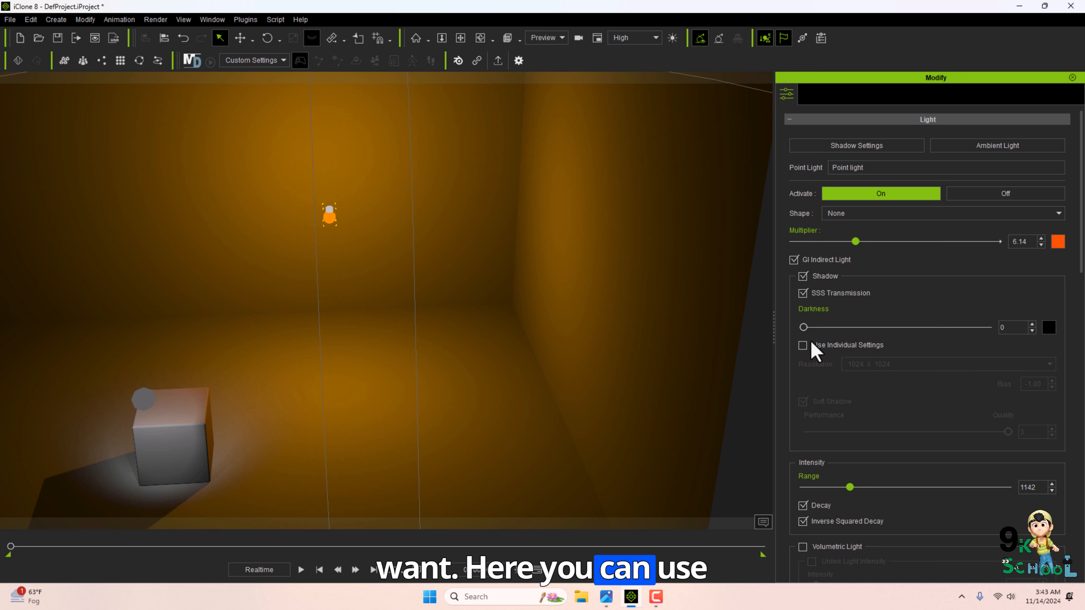
Toggle the point light's shadow off and back on.
click(803, 279)
click(803, 279)
scroll(444, 338, down, 3)
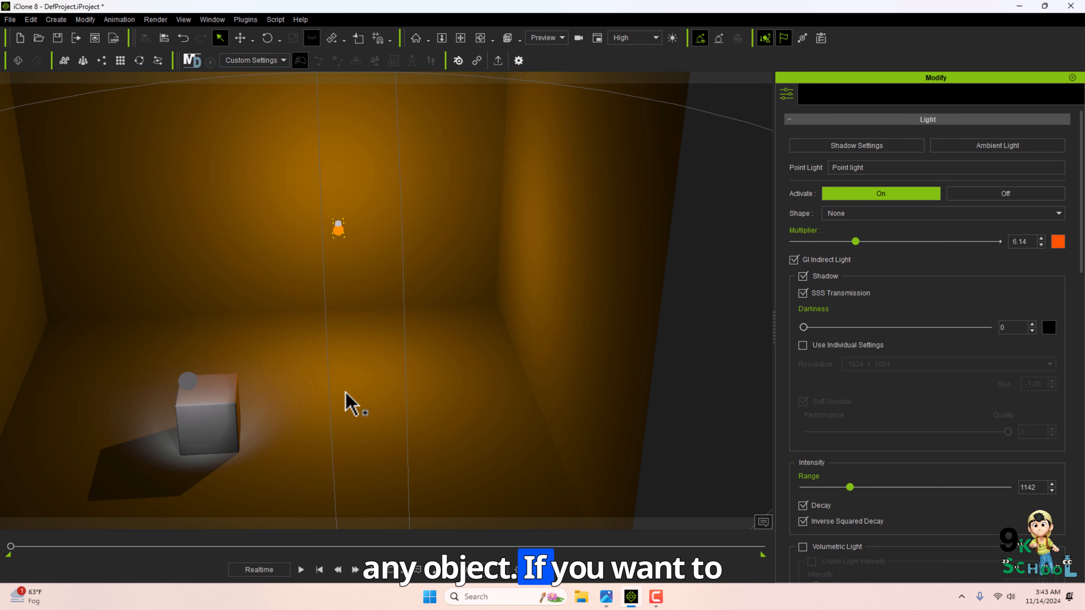
click(801, 280)
click(803, 277)
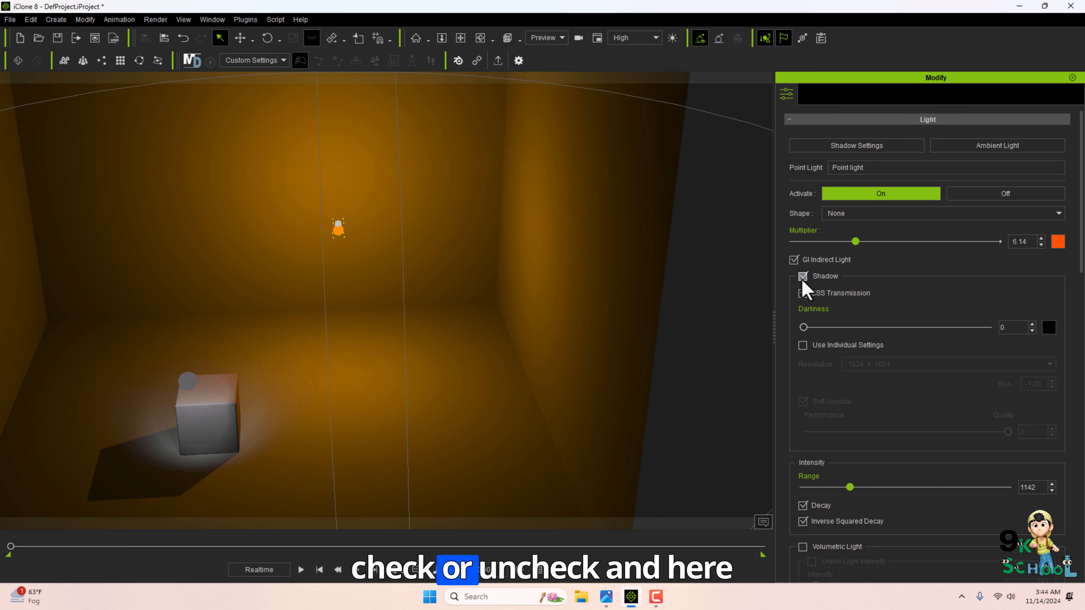
drag(837, 316, 803, 306)
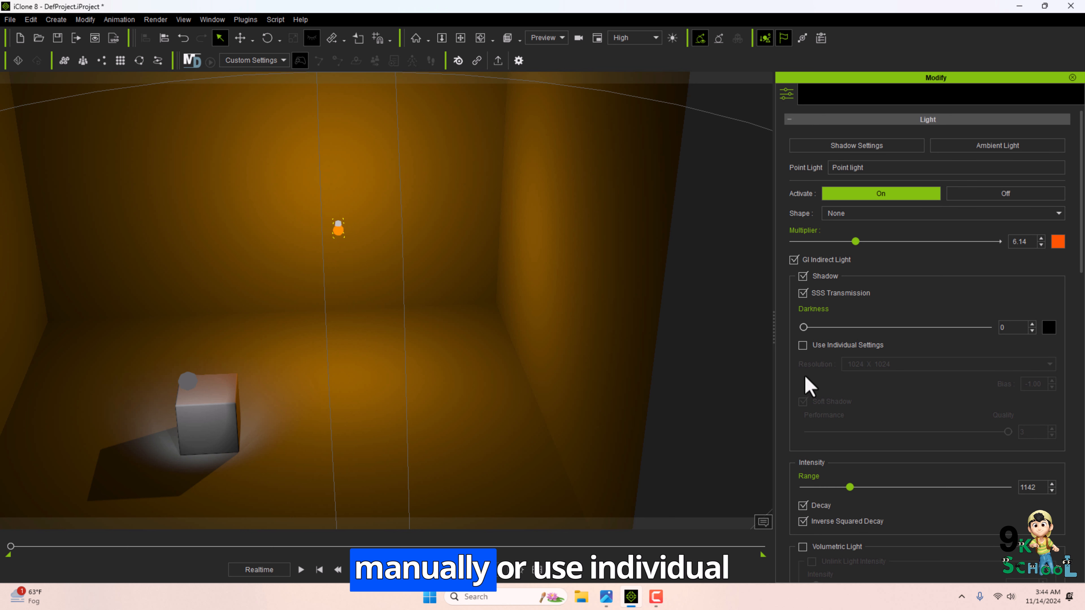
Enable individual shadow settings for the point light with a 4096 X 4096 resolution.
click(803, 345)
click(854, 364)
click(870, 428)
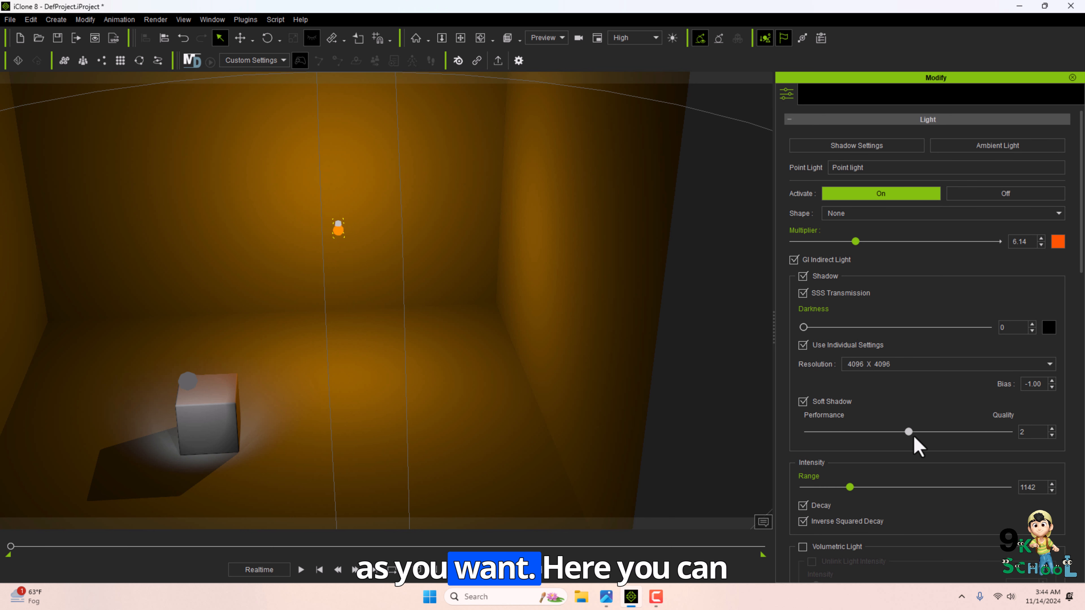
Turn on Volumetric Light with Unlink Light Intensity and set its intensity to about 5.38.
scroll(854, 406, down, 4)
click(803, 377)
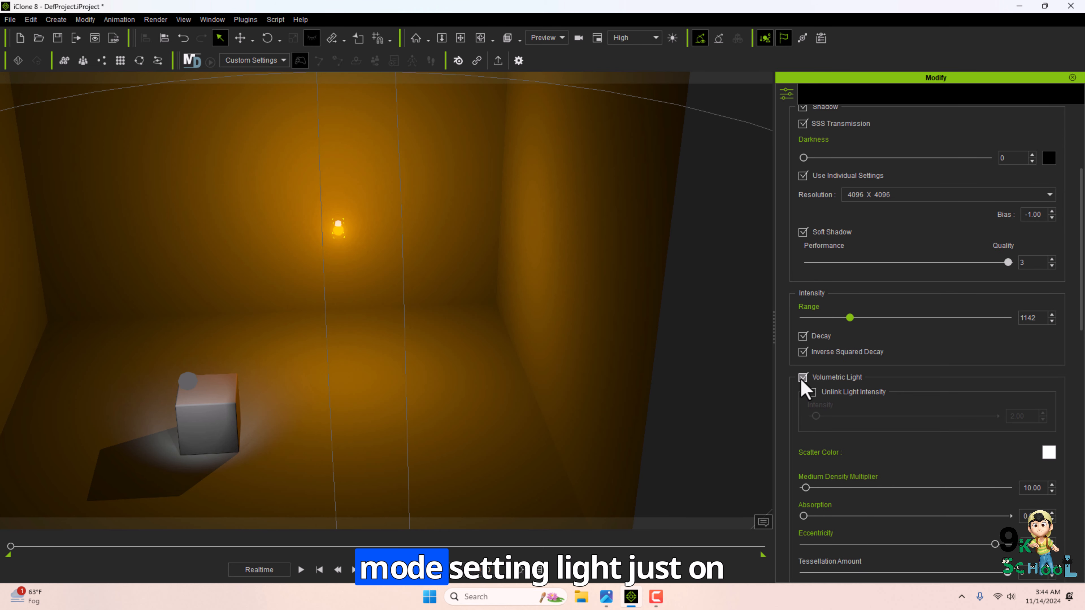
click(811, 391)
drag(993, 416, 805, 447)
scroll(824, 436, down, 2)
scroll(829, 376, down, 2)
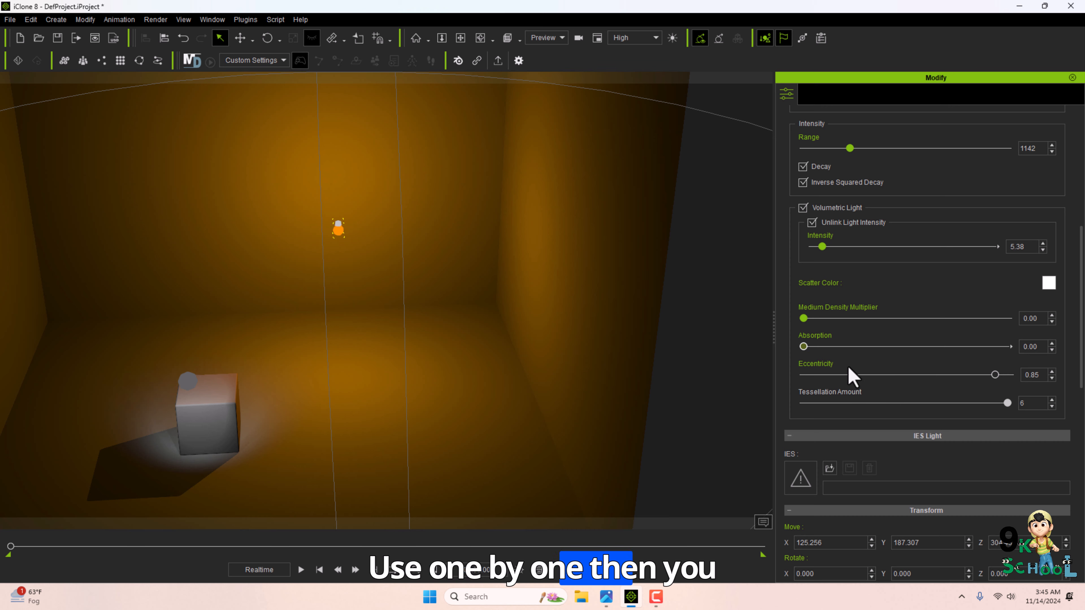
Set the point light's X move position to 33.
scroll(850, 376, down, 6)
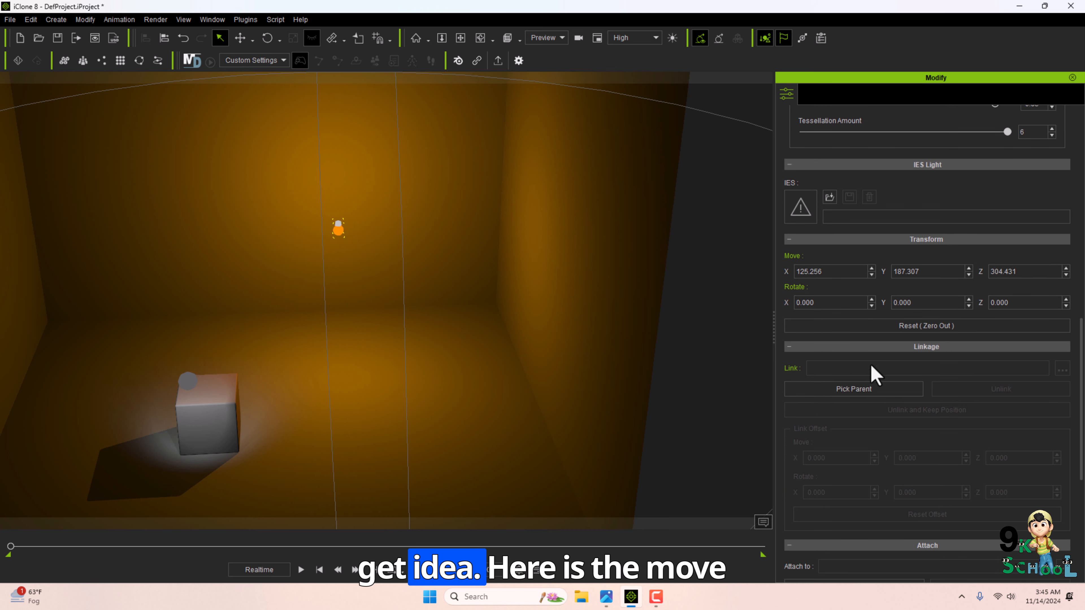
click(849, 276)
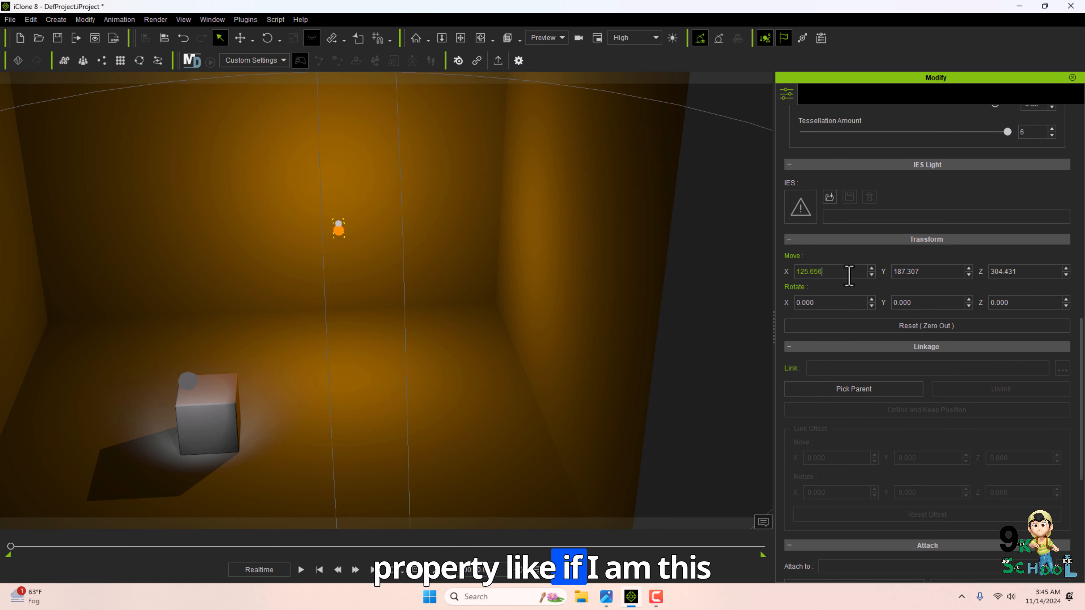
text(33)
key(Return)
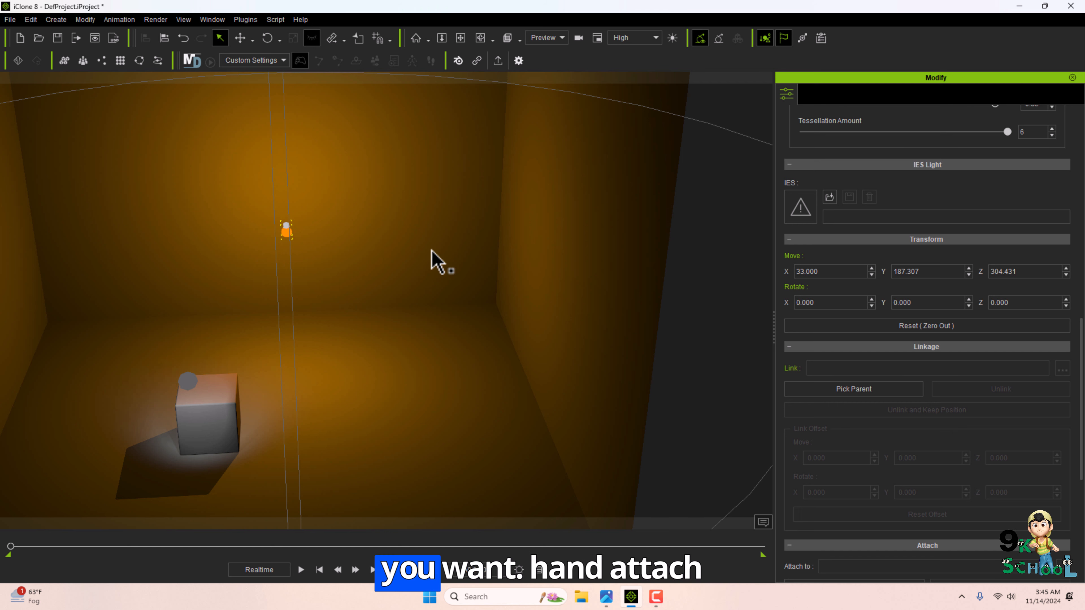
Select the spot light and move it toward the room's back corner.
scroll(897, 299, down, 2)
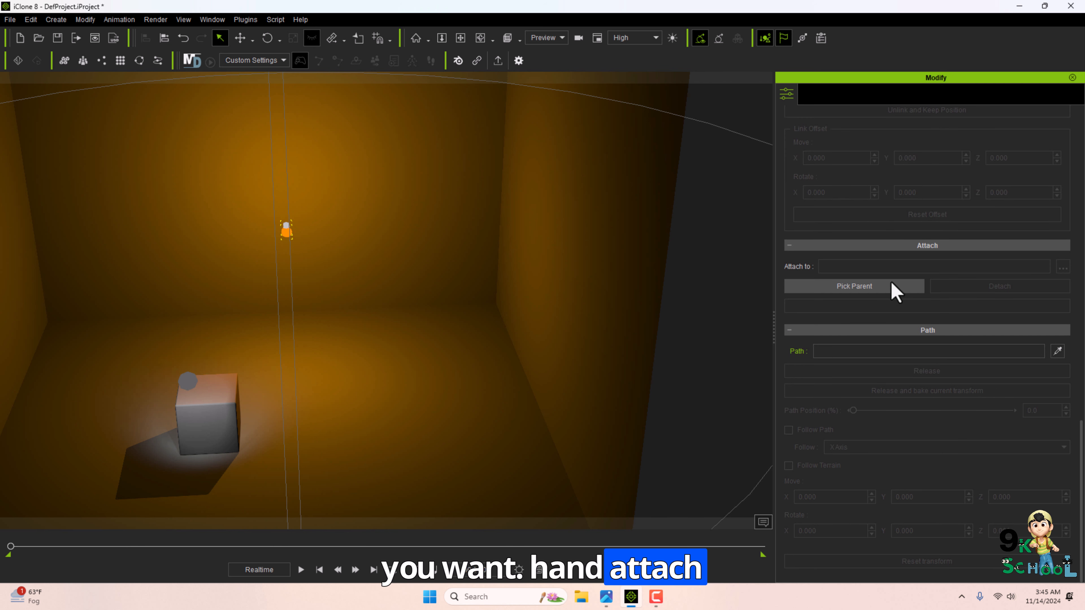
scroll(920, 387, up, 5)
scroll(948, 415, up, 5)
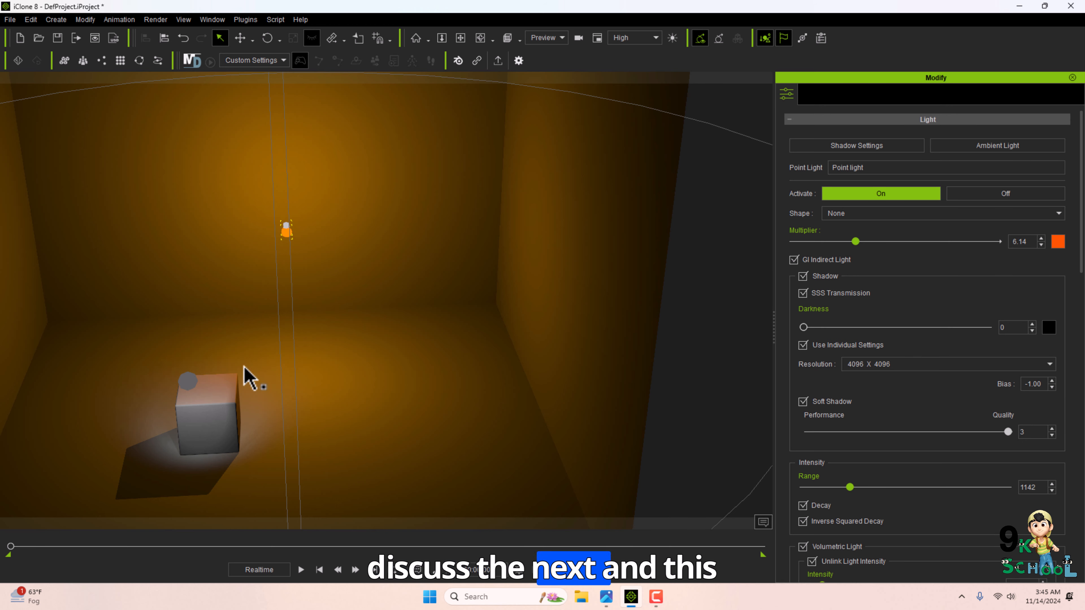
click(194, 388)
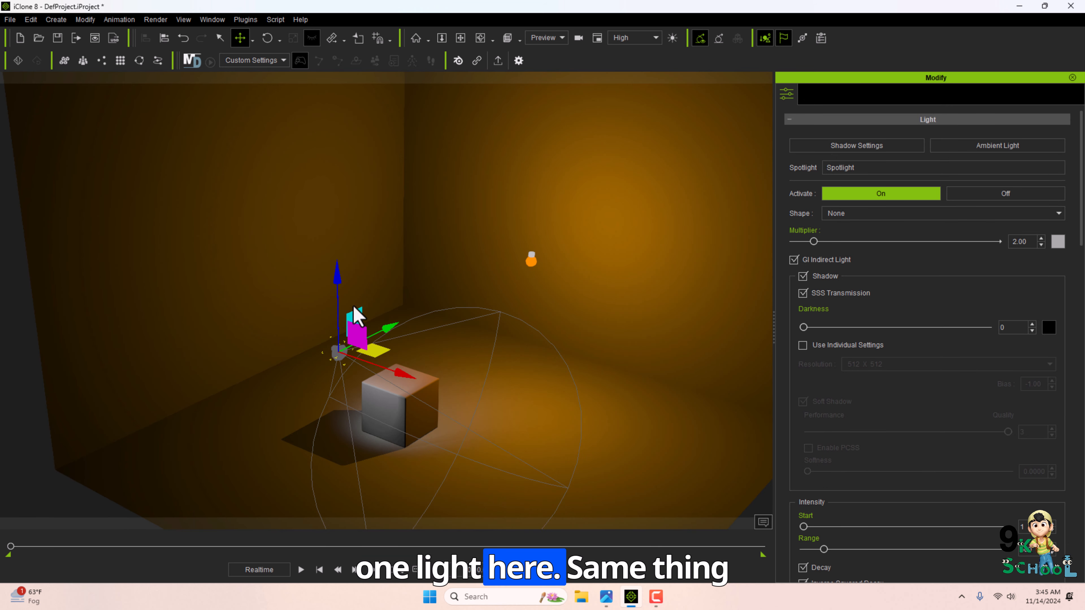
drag(354, 307, 512, 238)
drag(575, 307, 602, 317)
right_drag(711, 355, 626, 378)
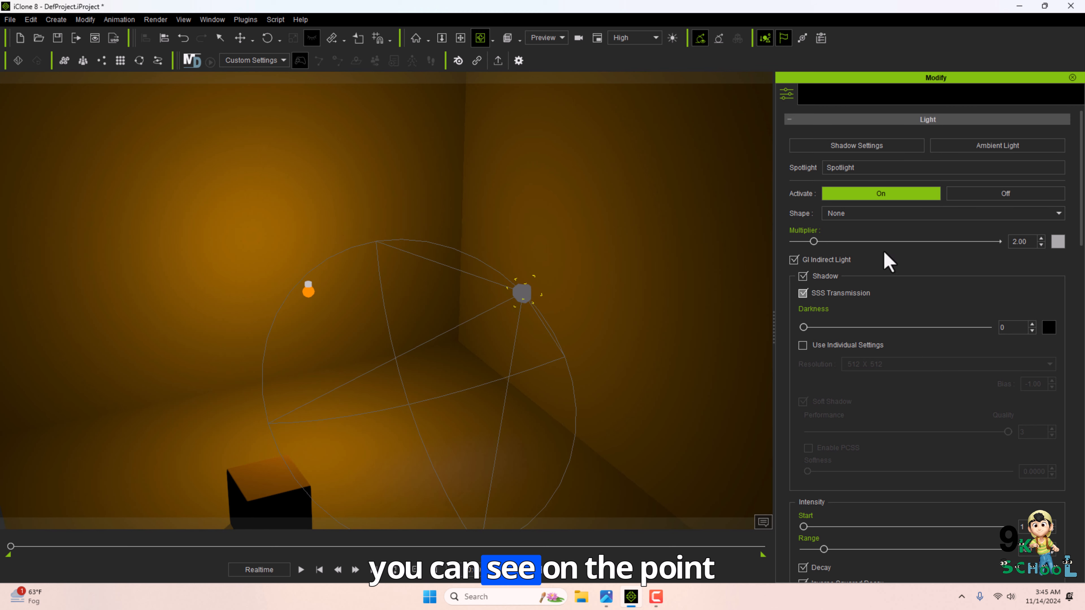
Reposition the spot light with the Move tool and give it a cyan color with multiplier 10.91.
key(q)
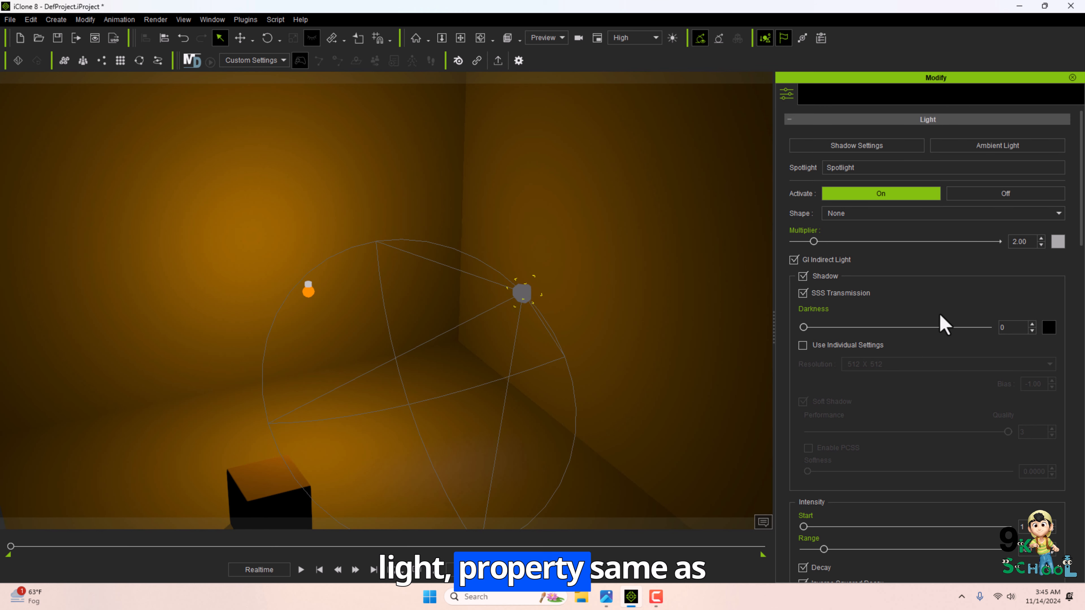
key(w)
right_drag(562, 315, 528, 424)
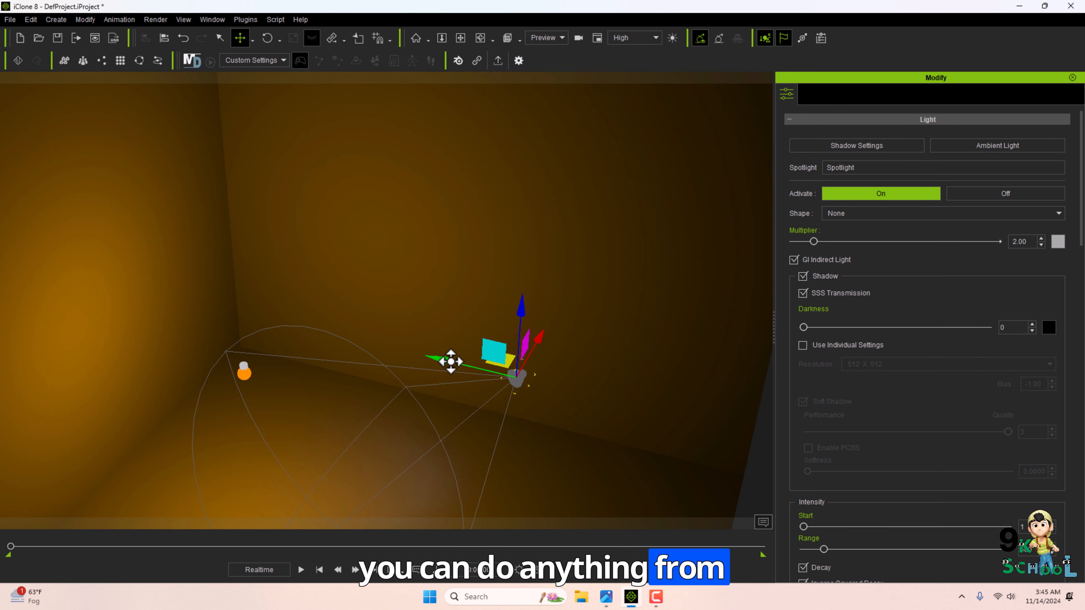
drag(450, 361, 378, 343)
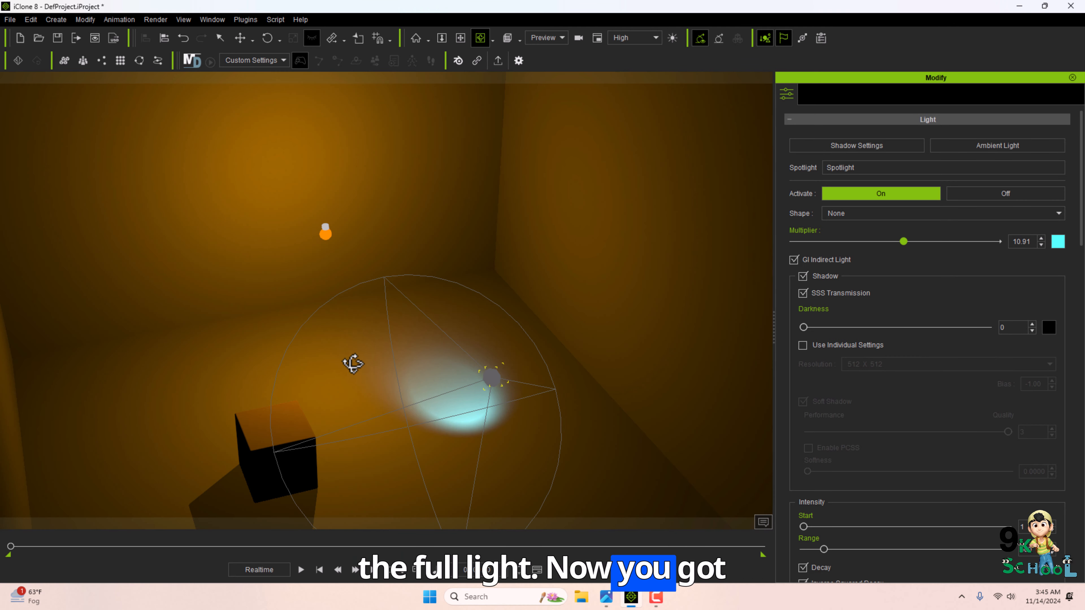
right_drag(353, 363, 641, 252)
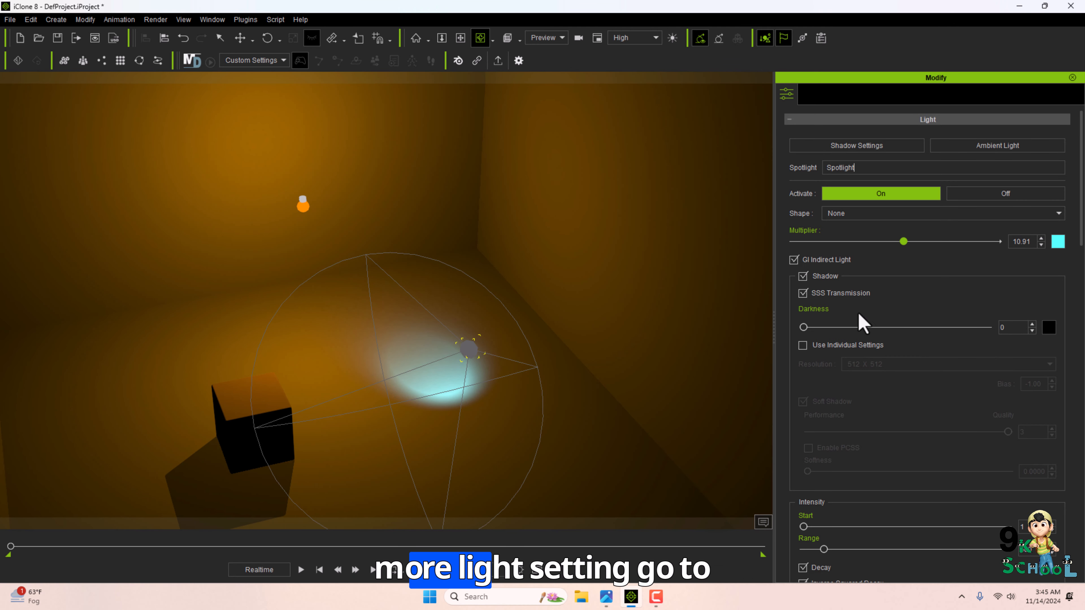
click(491, 351)
Open the Visual Settings panel to its Ambient Light section.
click(212, 19)
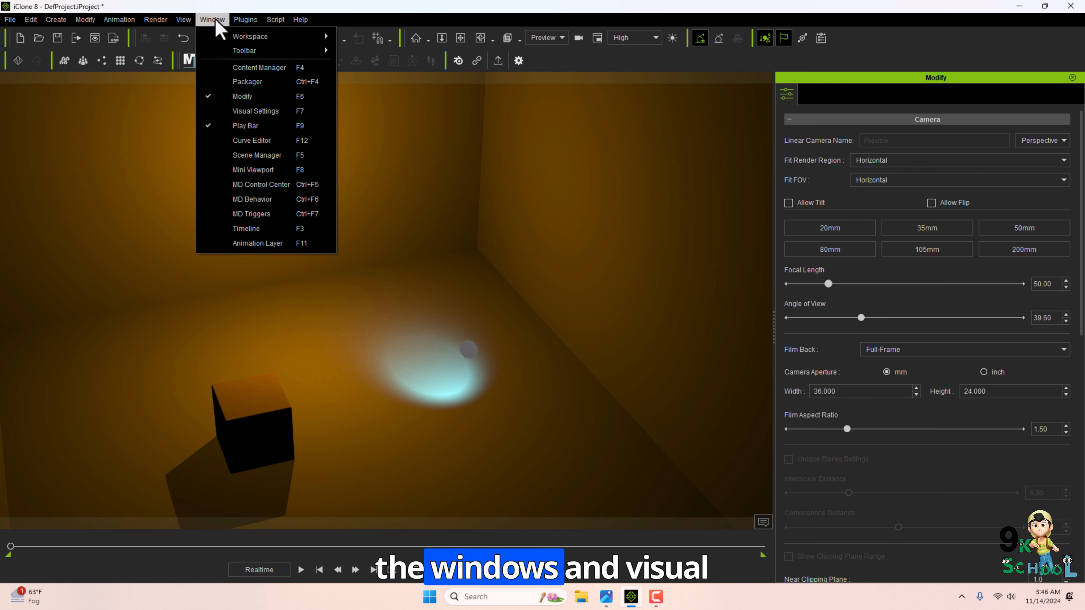
click(241, 112)
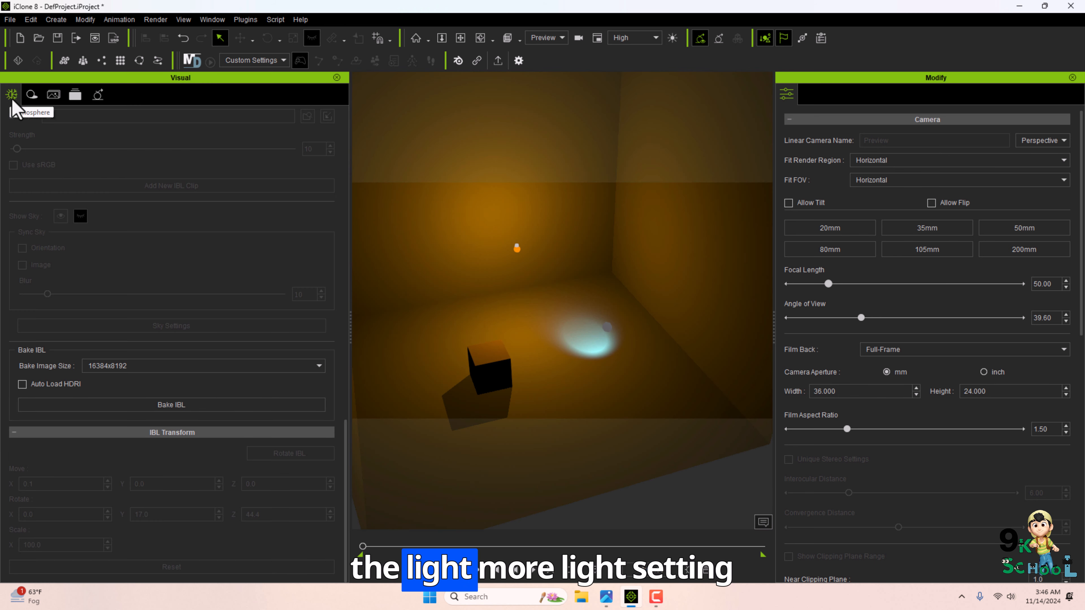
scroll(37, 278, up, 15)
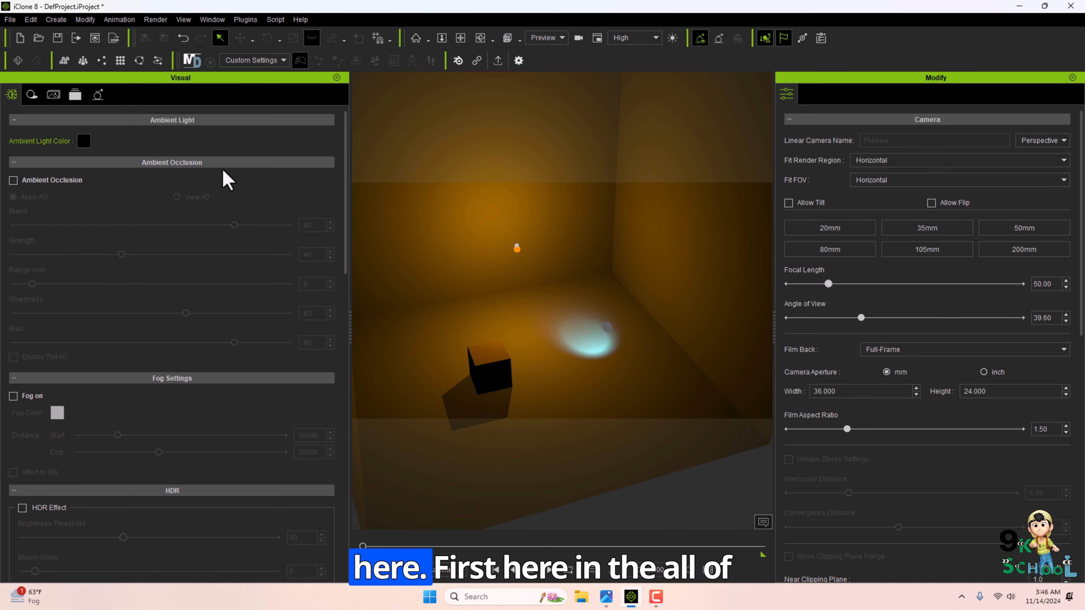
scroll(572, 331, down, 2)
scroll(569, 323, down, 2)
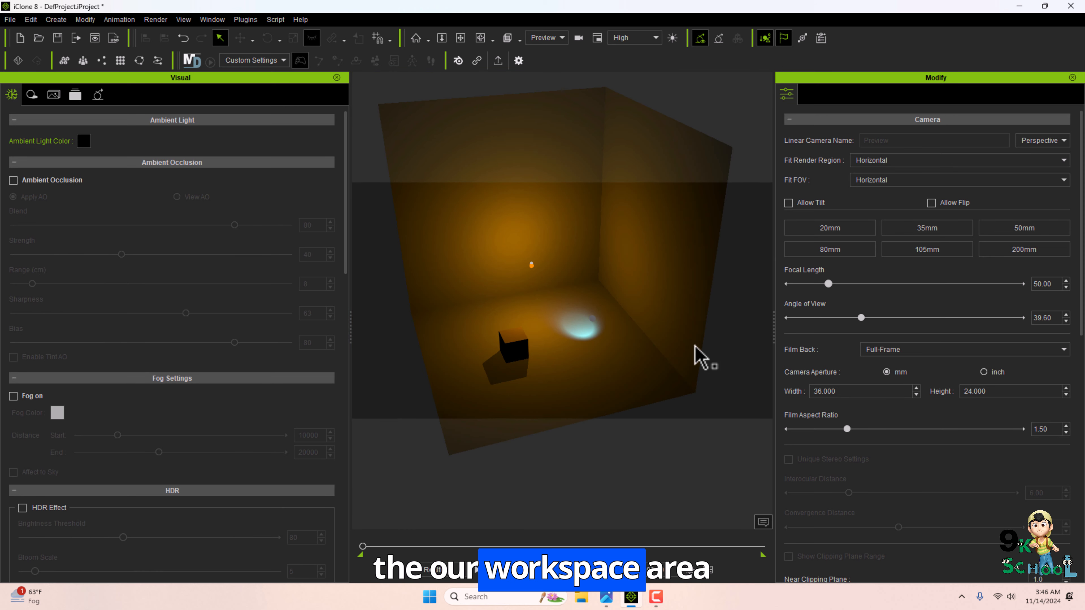
Try several ambient light colors in the color picker, finishing with black.
click(85, 141)
drag(527, 173, 236, 148)
click(221, 214)
click(221, 255)
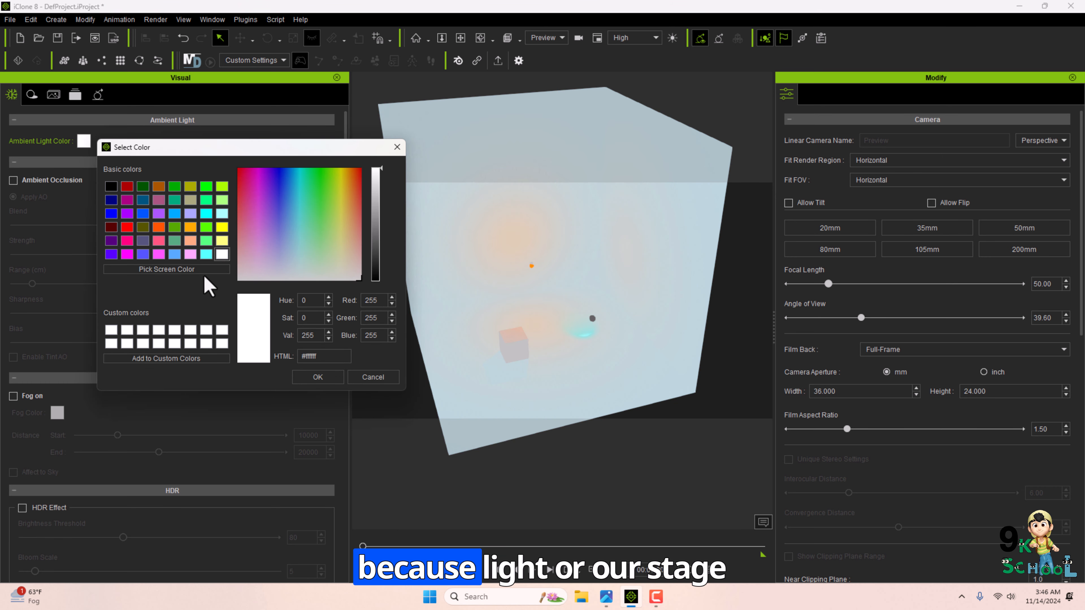
click(173, 254)
click(142, 255)
click(111, 255)
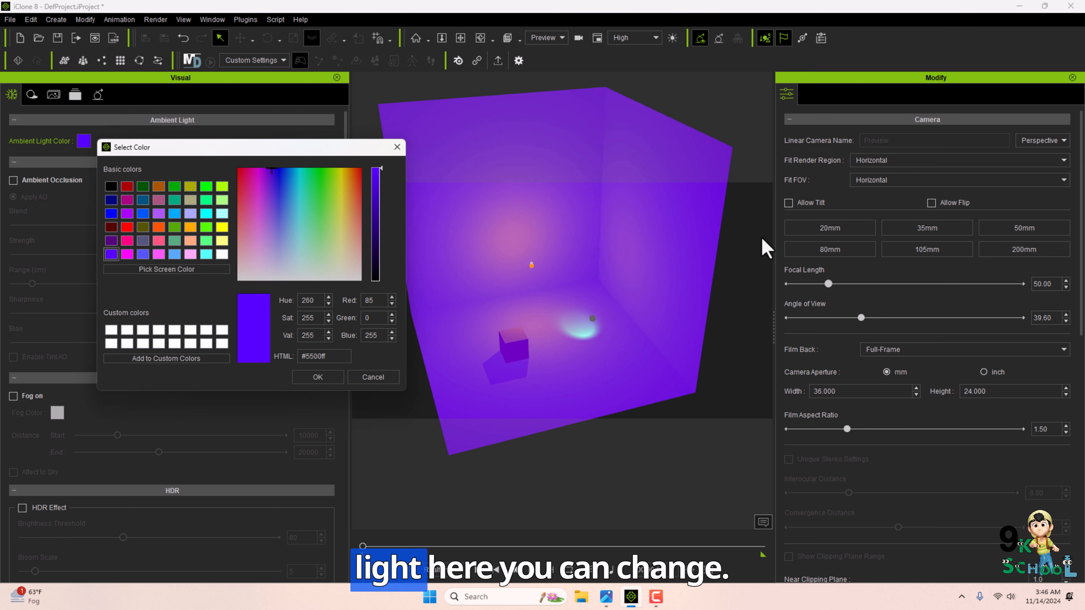
click(176, 229)
click(208, 229)
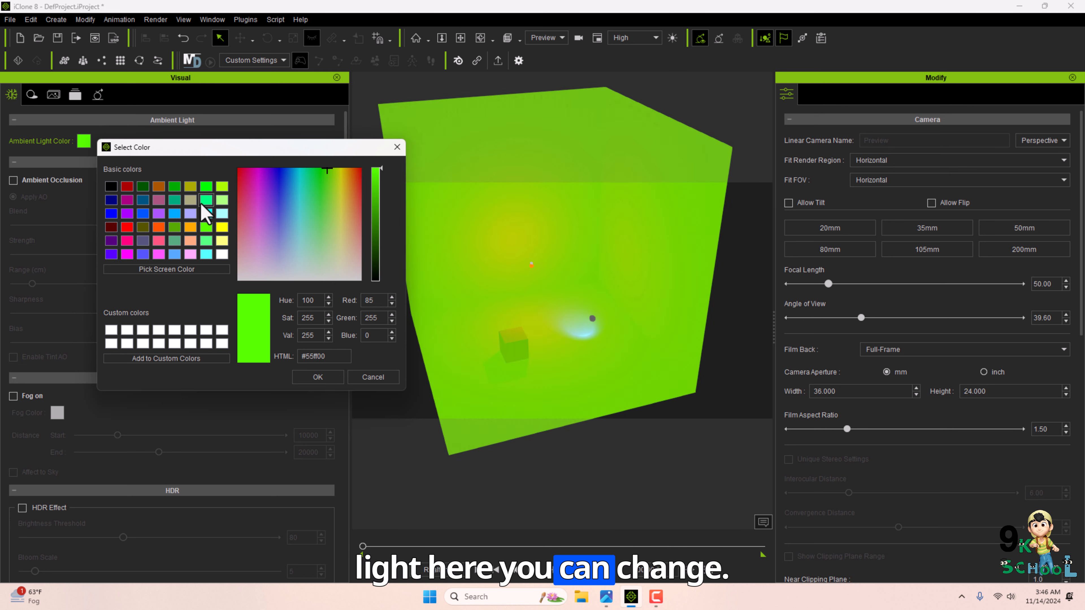
click(204, 203)
click(155, 214)
click(203, 230)
click(157, 213)
click(106, 190)
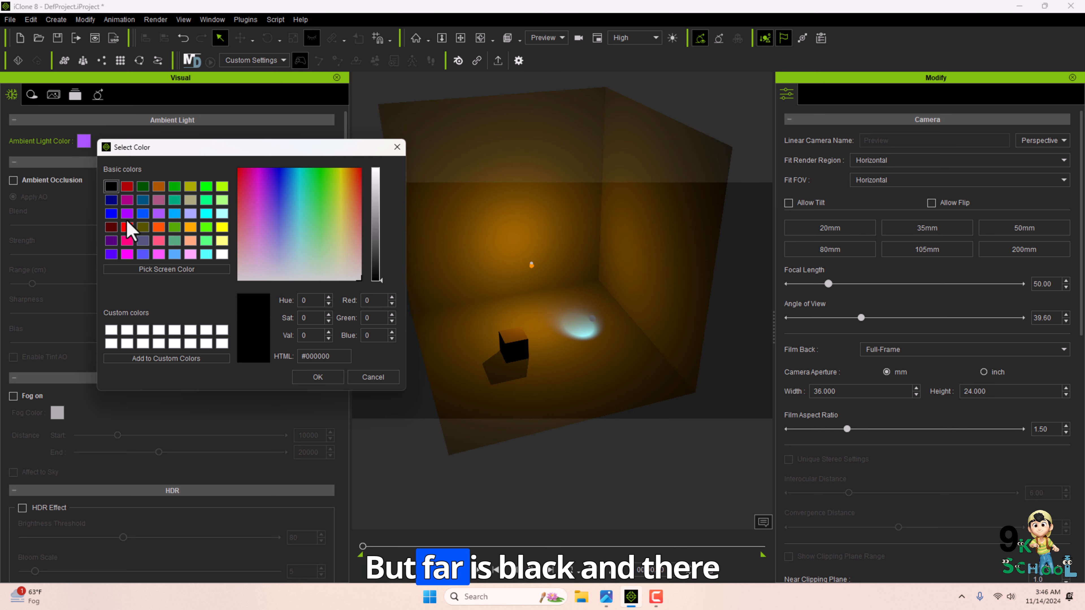
click(317, 377)
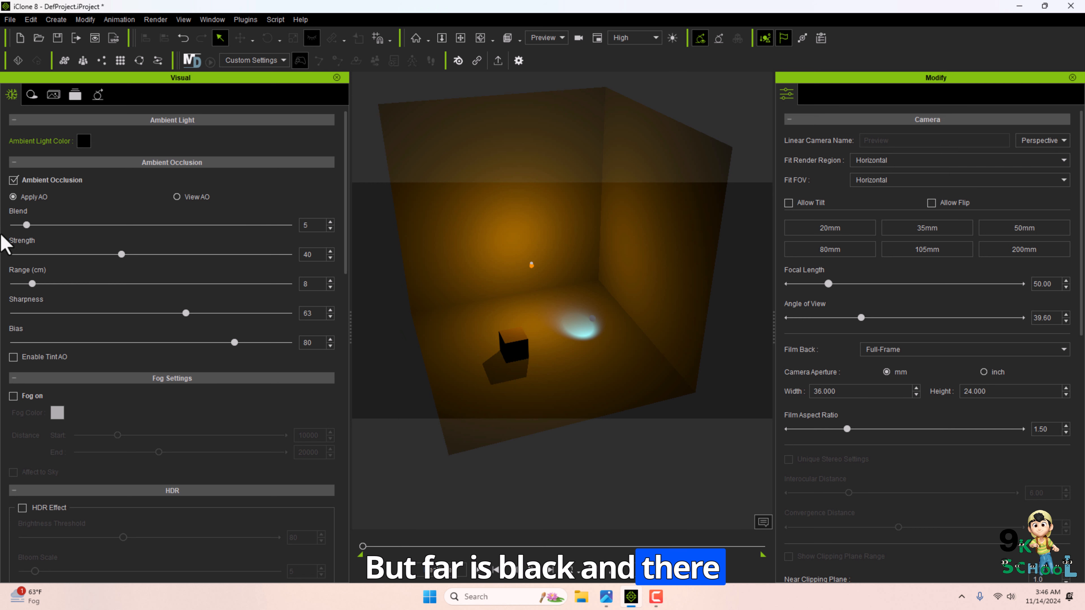
Raise the ambient occlusion Blend to maximum, then enable HDR Effect with a brightness threshold of 105.
drag(27, 225, 284, 225)
scroll(89, 317, down, 3)
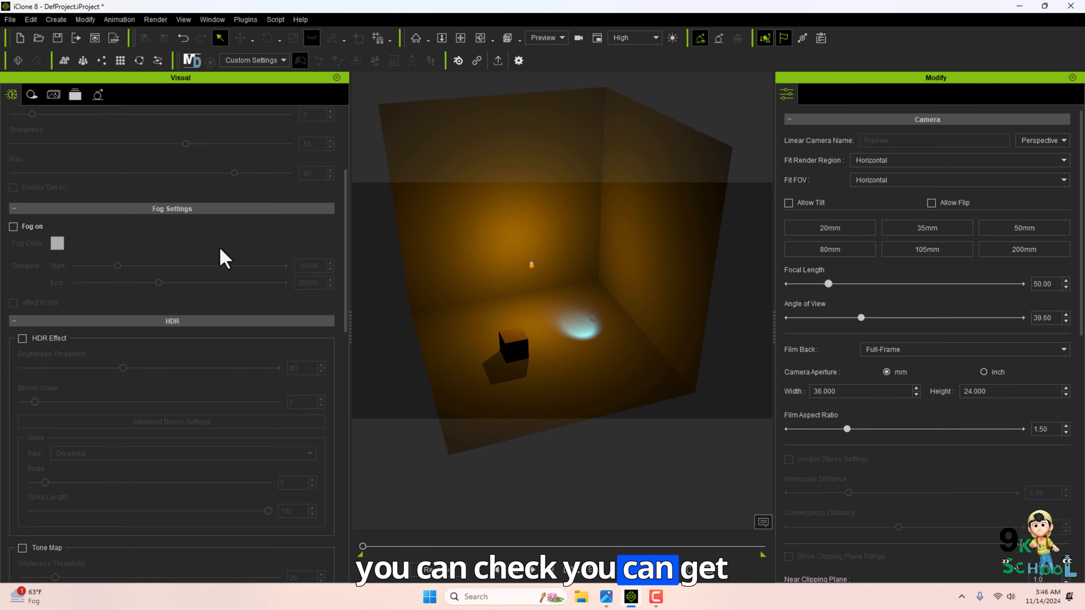
click(22, 337)
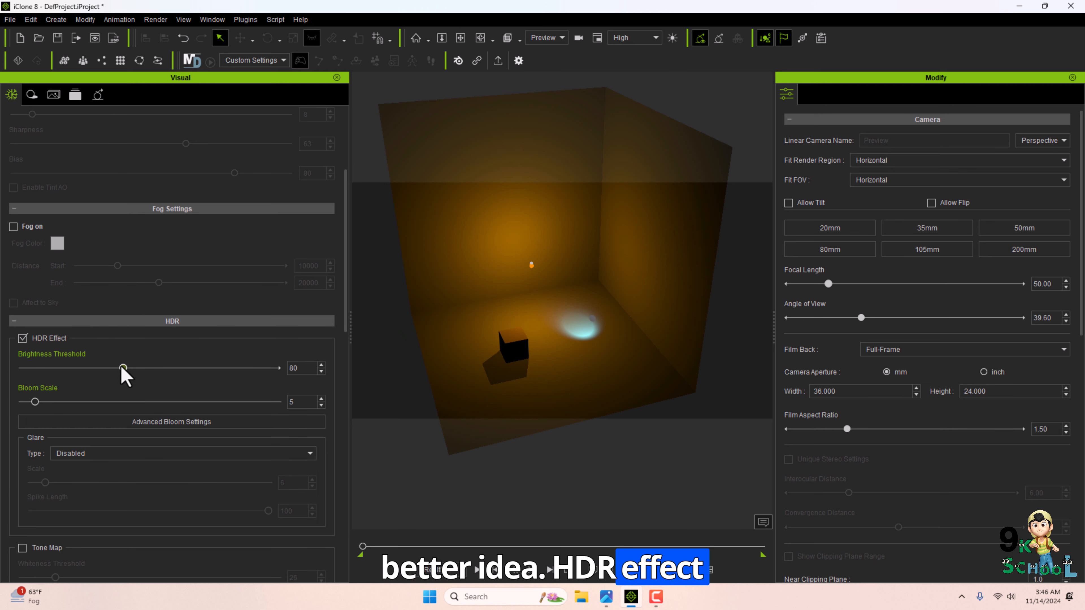
drag(123, 368, 154, 368)
Select the box and enable Image Based Lighting.
scroll(133, 363, down, 2)
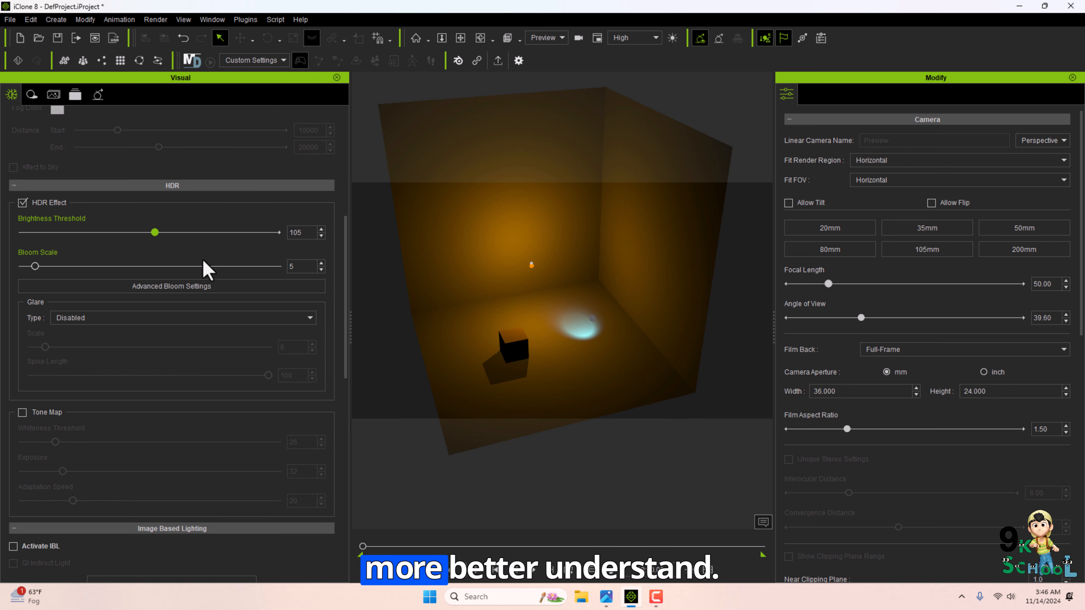
scroll(109, 284, down, 2)
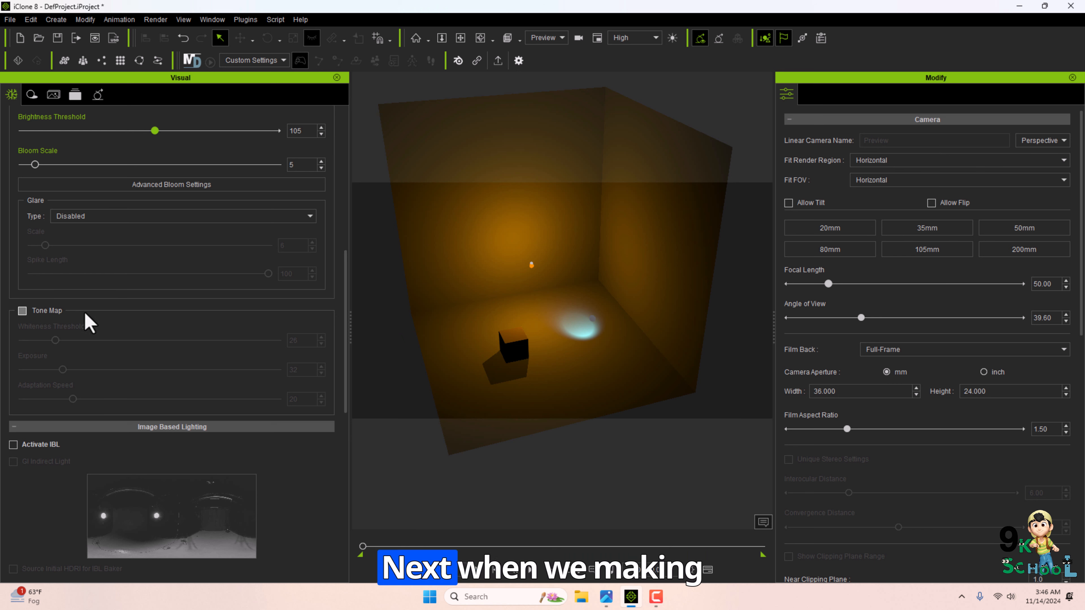
click(508, 381)
drag(485, 288, 492, 342)
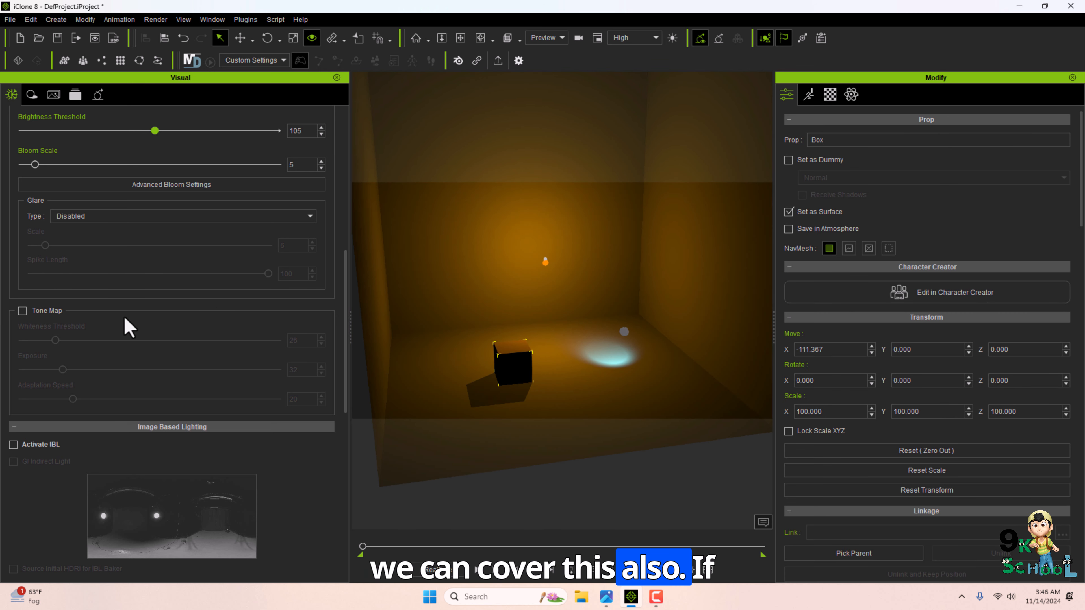
scroll(210, 293, down, 3)
click(13, 275)
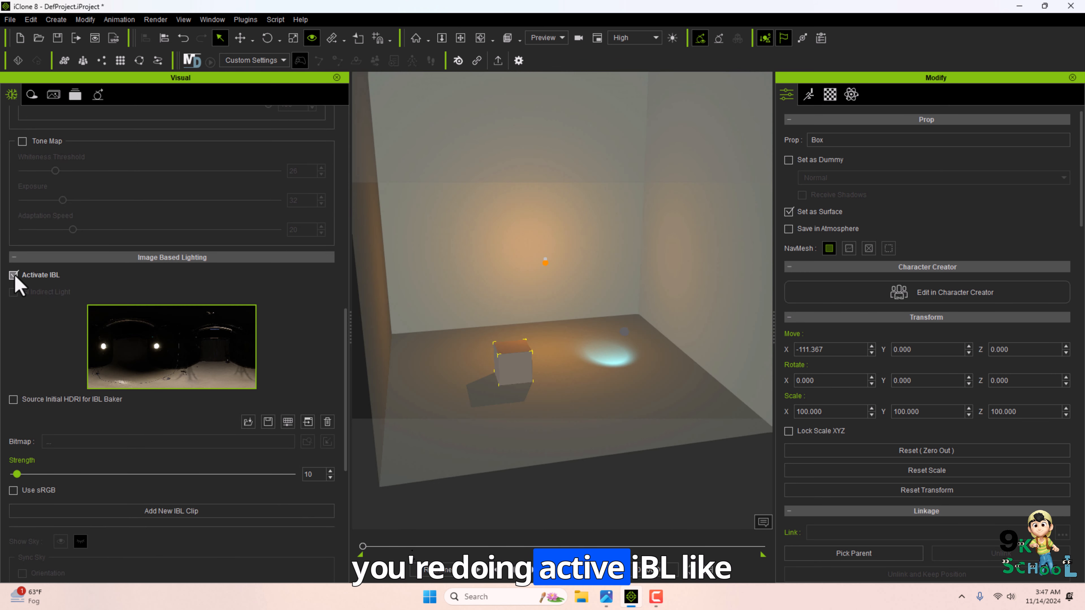
Load the HDR image S as the IBL environment map.
right_drag(635, 328, 400, 311)
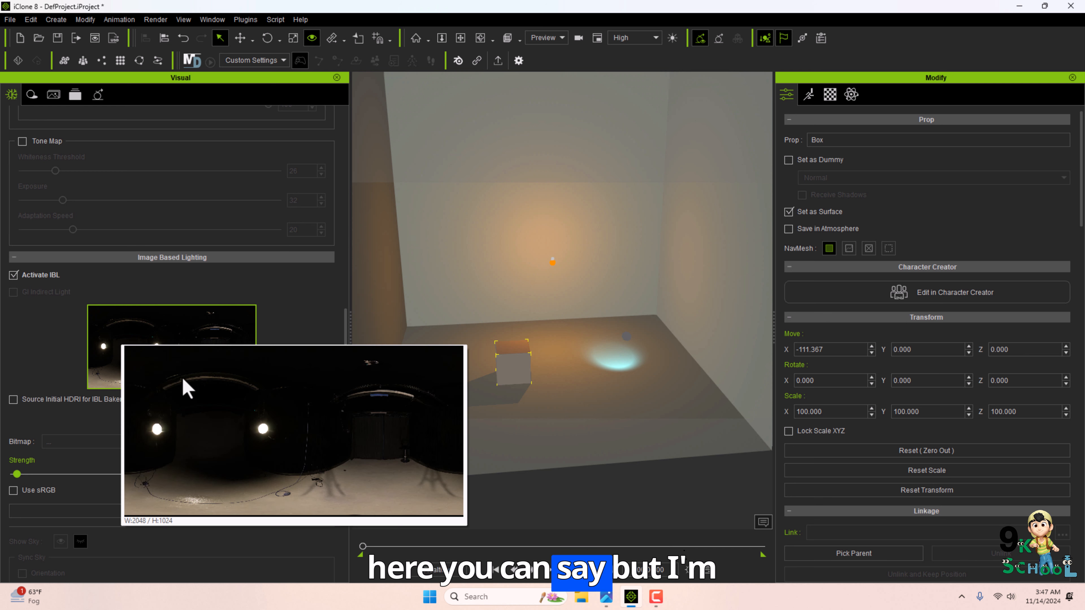
mouse_move(191, 366)
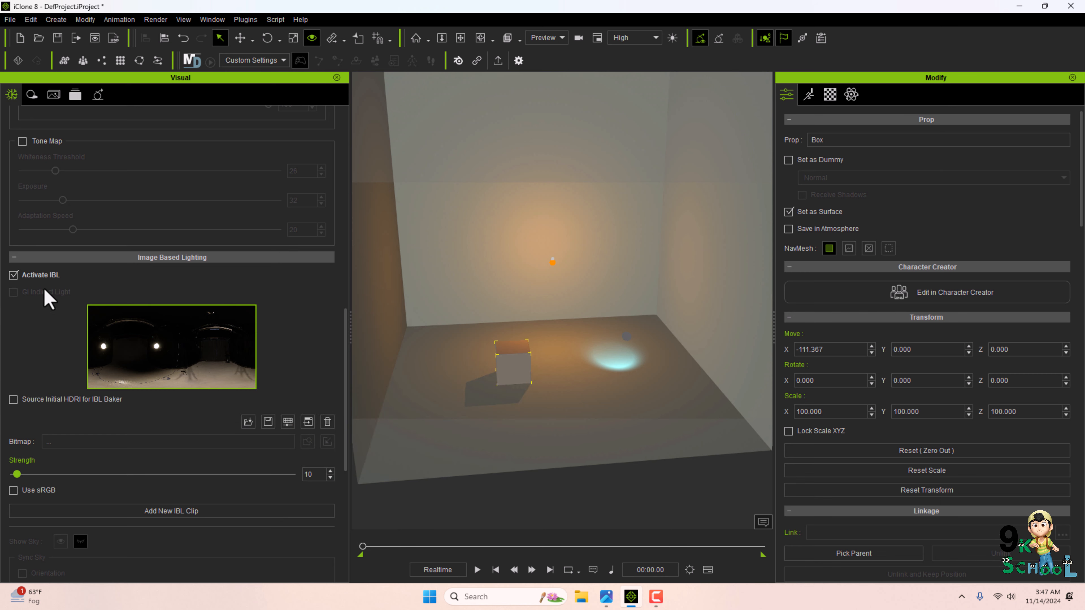
click(248, 422)
click(197, 129)
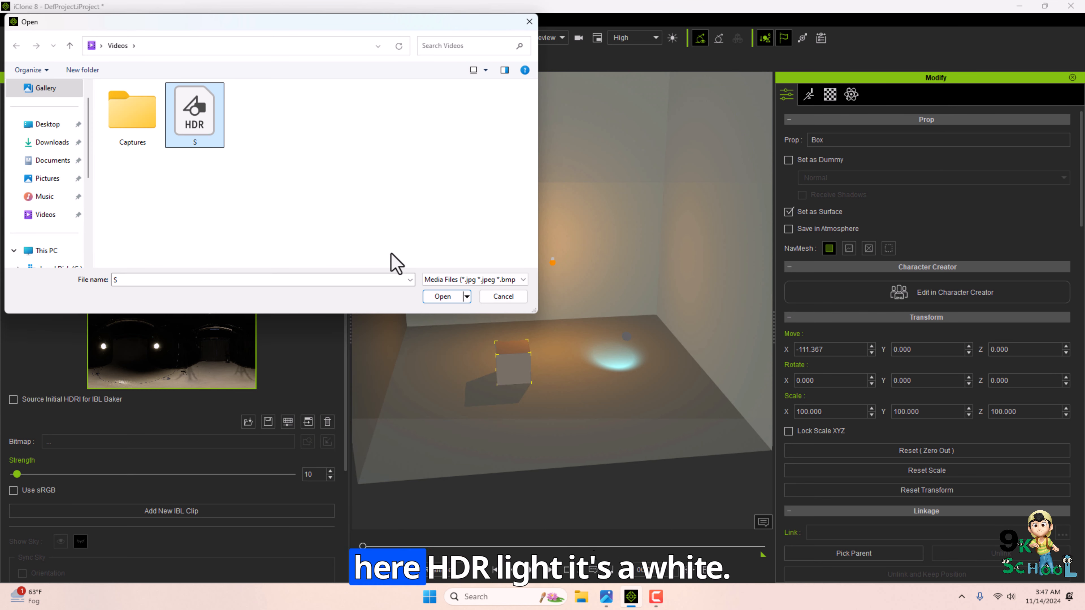
click(439, 299)
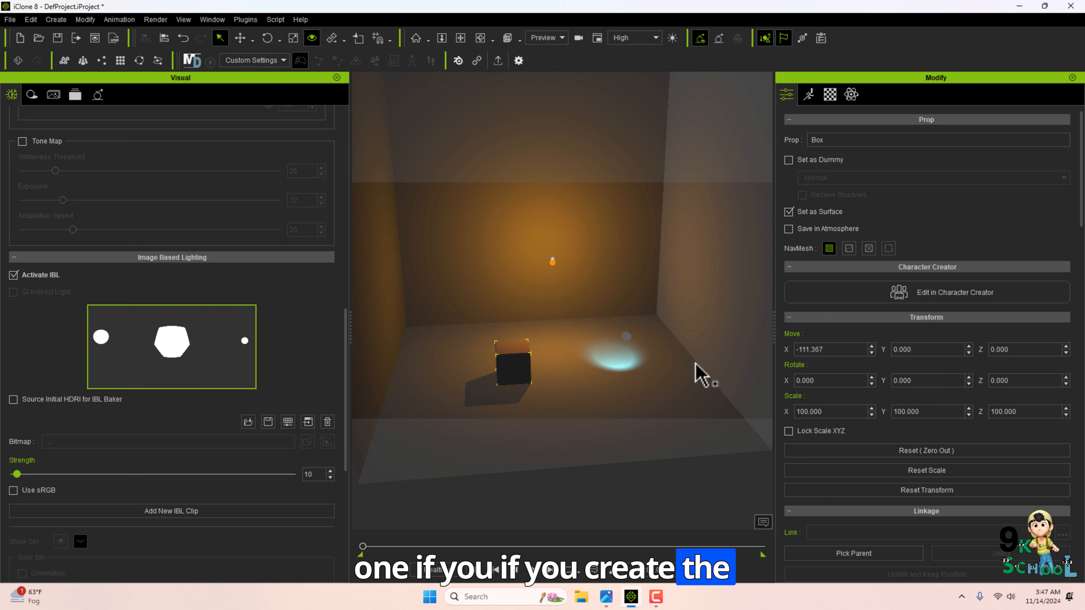
Set the IBL strength to 70.
mouse_move(165, 350)
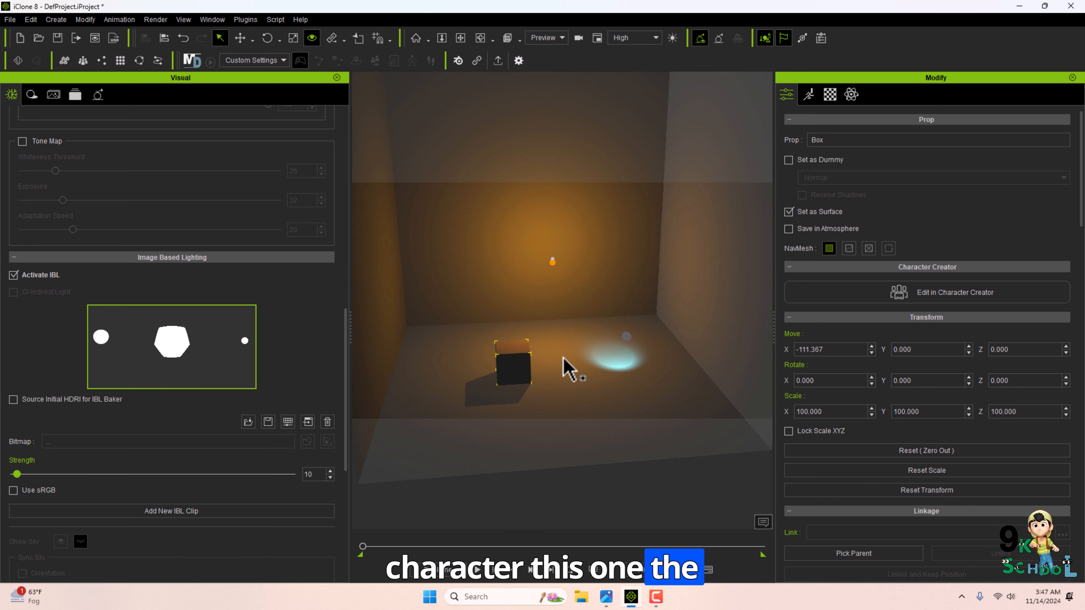
scroll(568, 363, up, 5)
middle_drag(574, 363, 583, 319)
right_drag(584, 320, 427, 359)
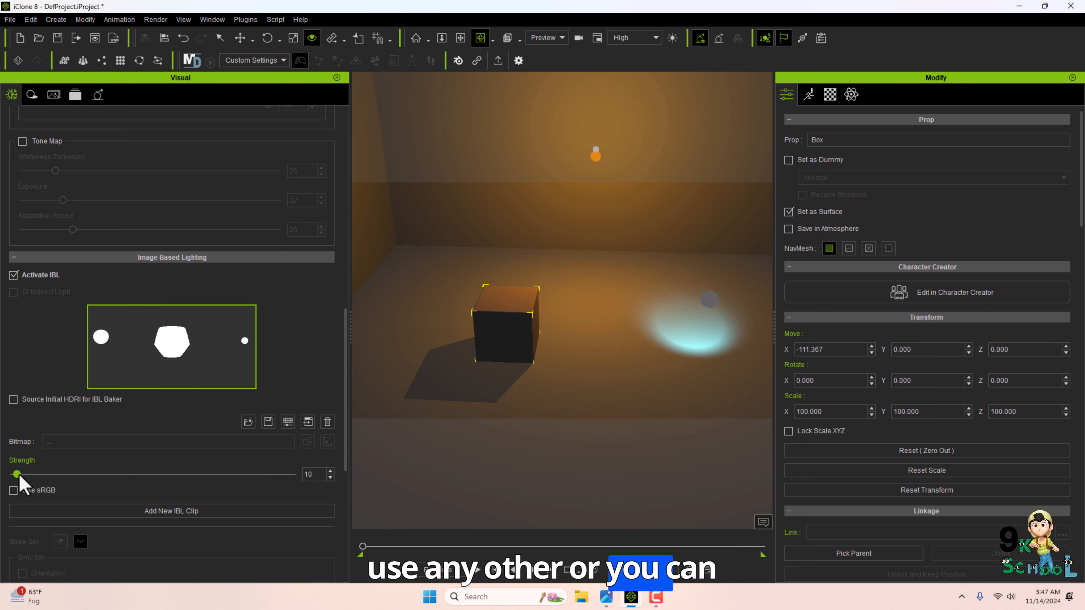
mouse_move(19, 475)
mouse_down()
mouse_move(138, 475)
mouse_move(33, 475)
mouse_up()
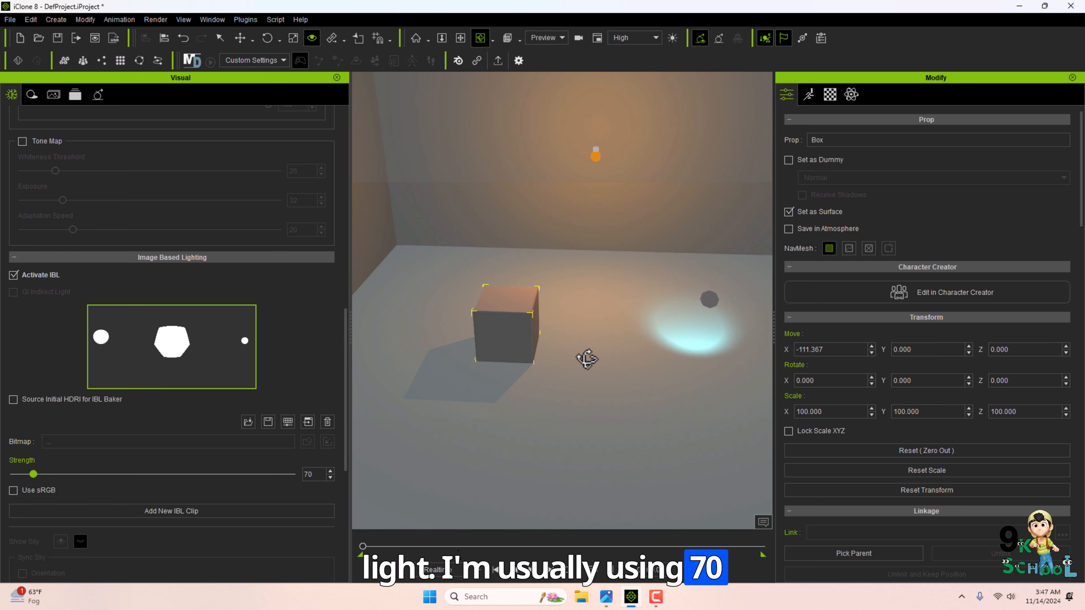
Review the Bake IBL and IBL Transform settings further down the panel.
right_drag(587, 359, 566, 311)
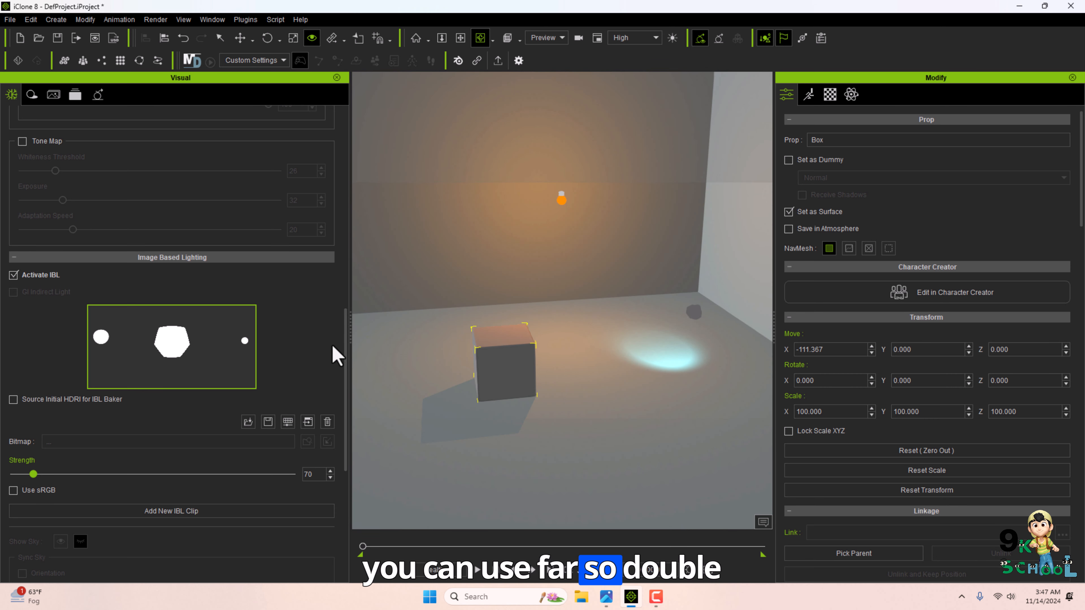
drag(347, 346, 346, 410)
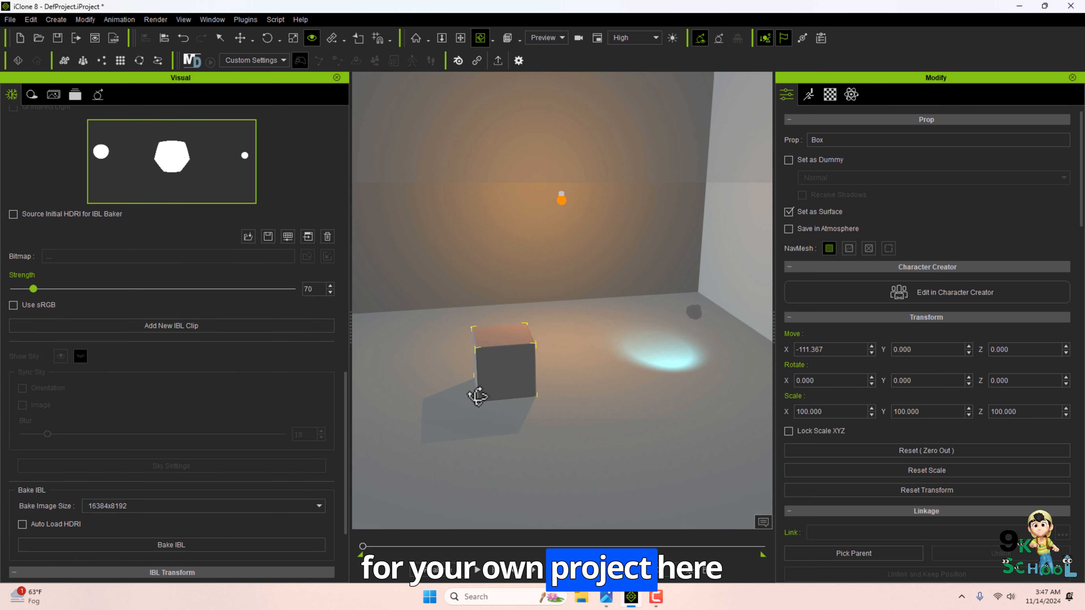
scroll(53, 479, down, 3)
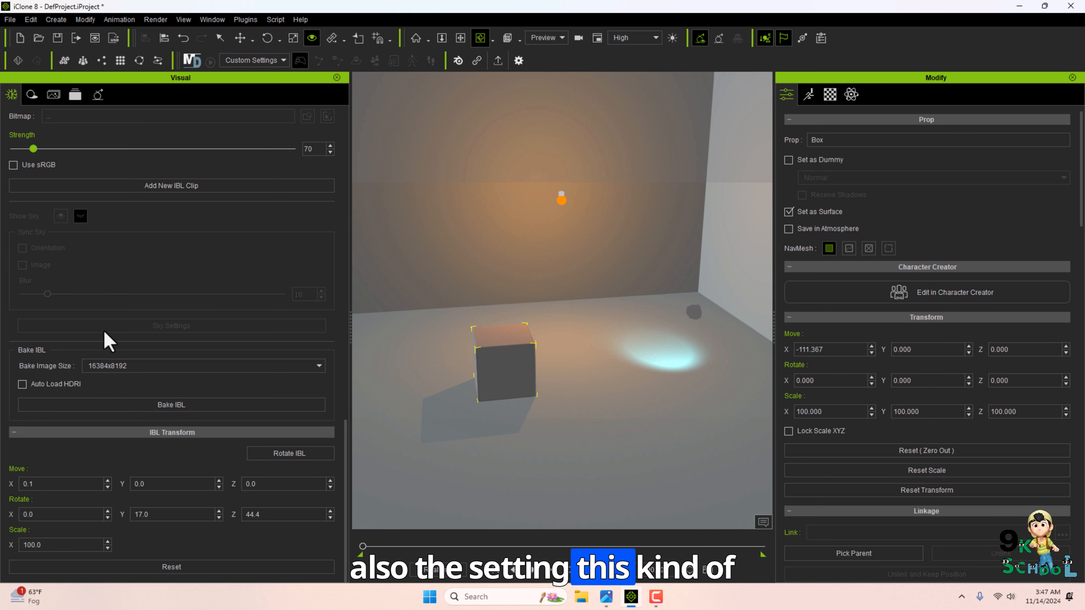
scroll(137, 509, up, 3)
scroll(288, 509, down, 7)
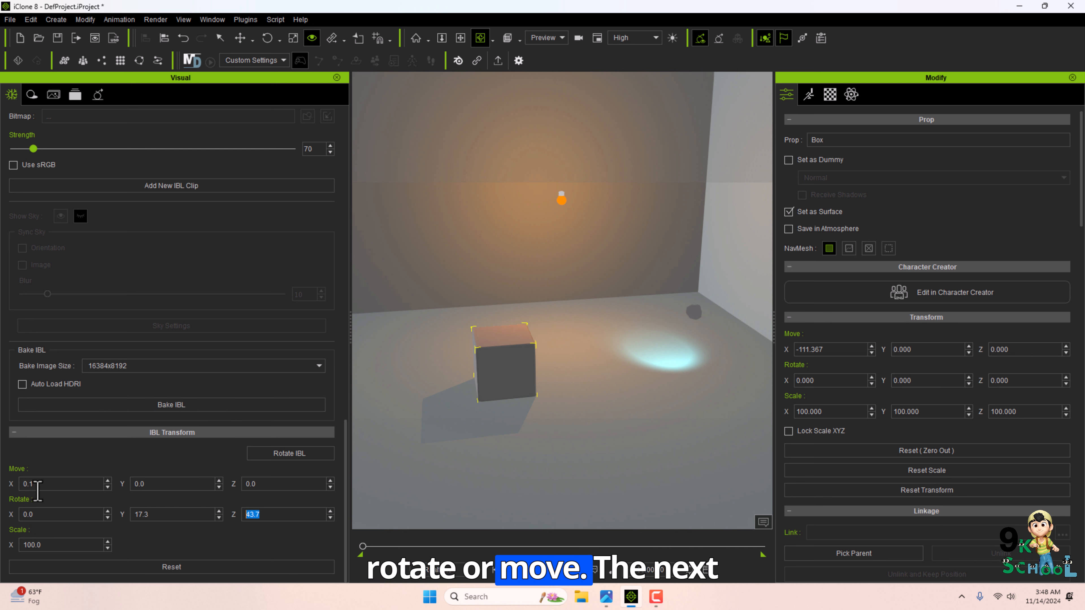
Open the Shadow settings and enable shadows.
click(31, 96)
click(15, 139)
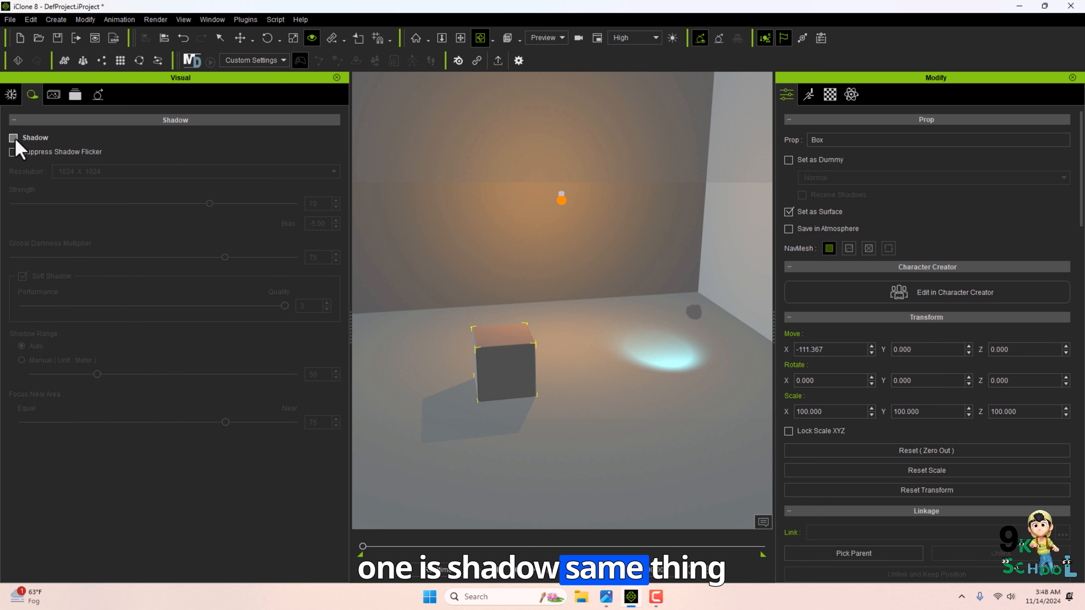
click(15, 139)
key(q)
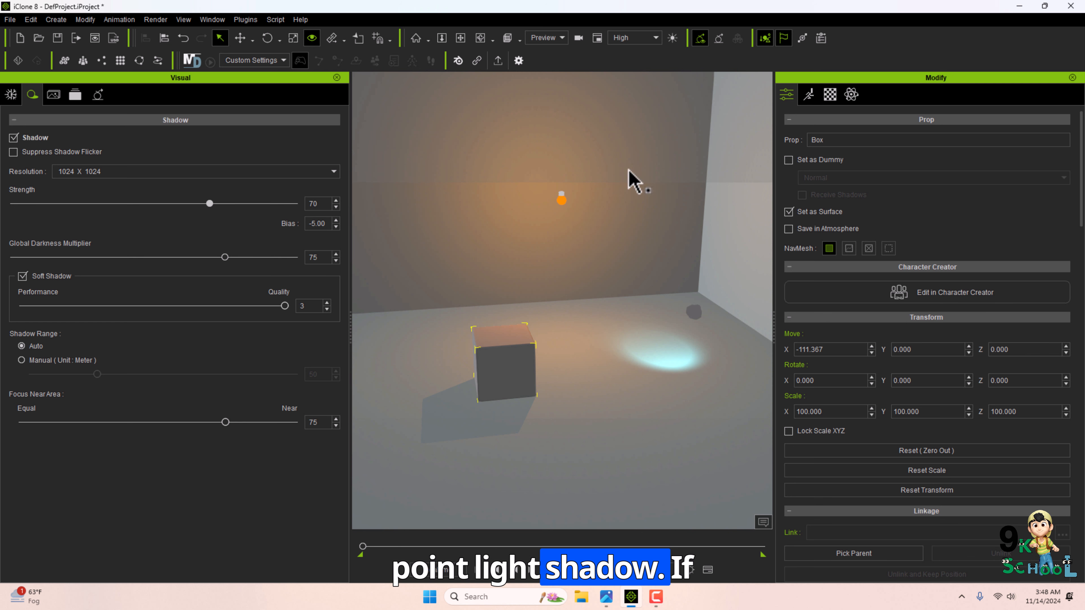
Set the shadow resolution to 4096 X 4096.
click(102, 173)
click(73, 225)
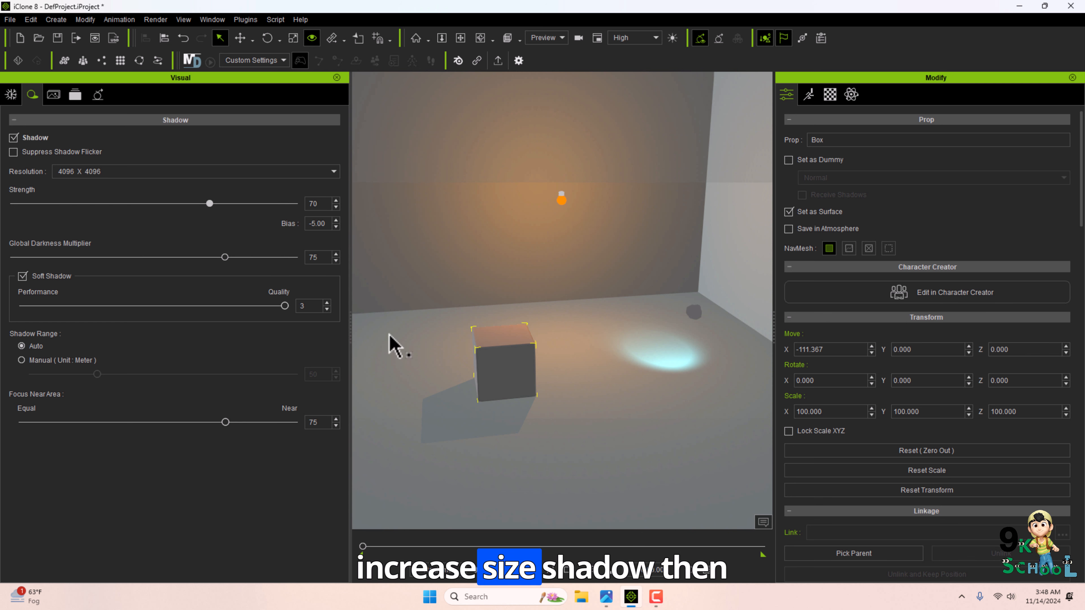
click(85, 173)
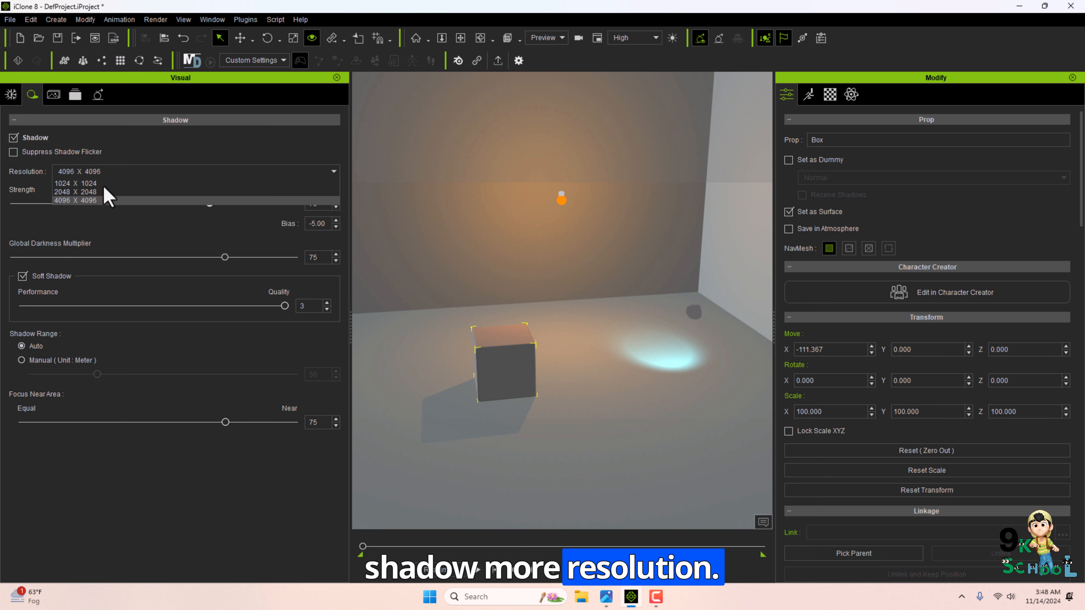
click(59, 225)
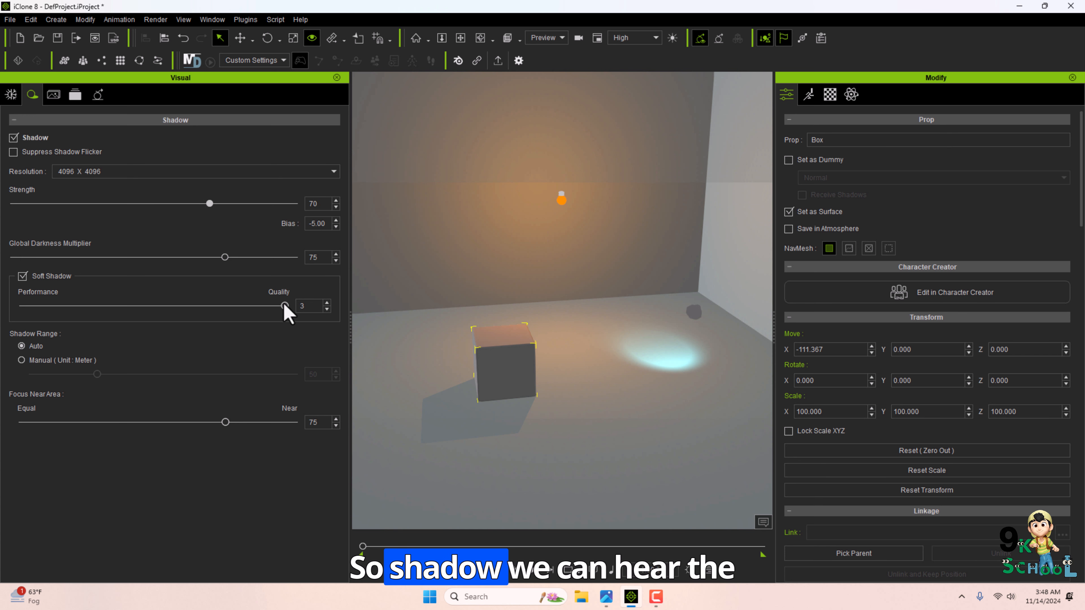
drag(285, 306, 114, 316)
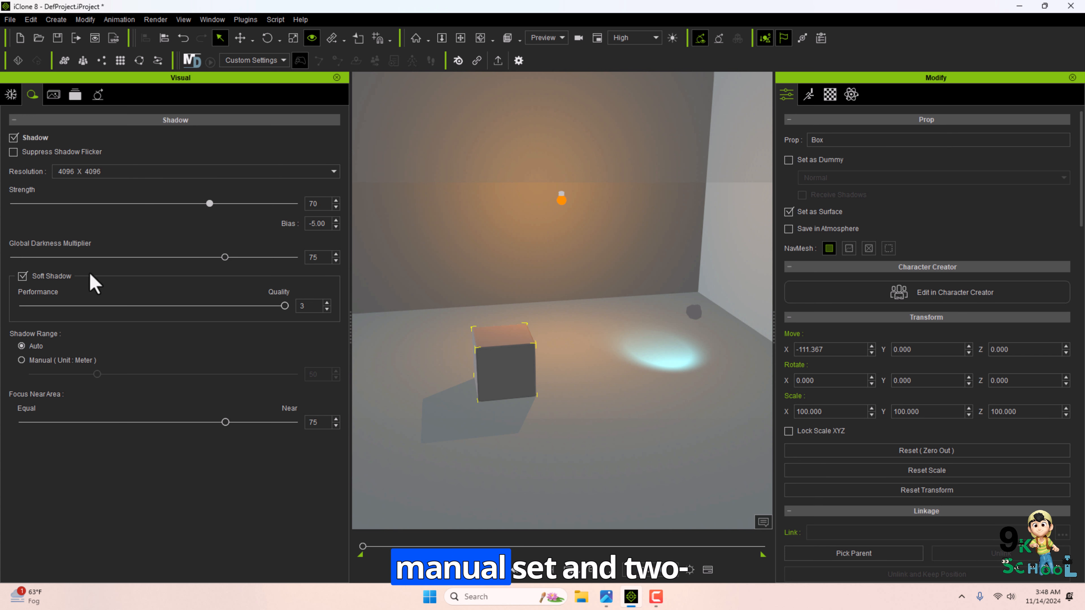
Toggle the Toon Shader on and back off.
click(54, 94)
click(13, 138)
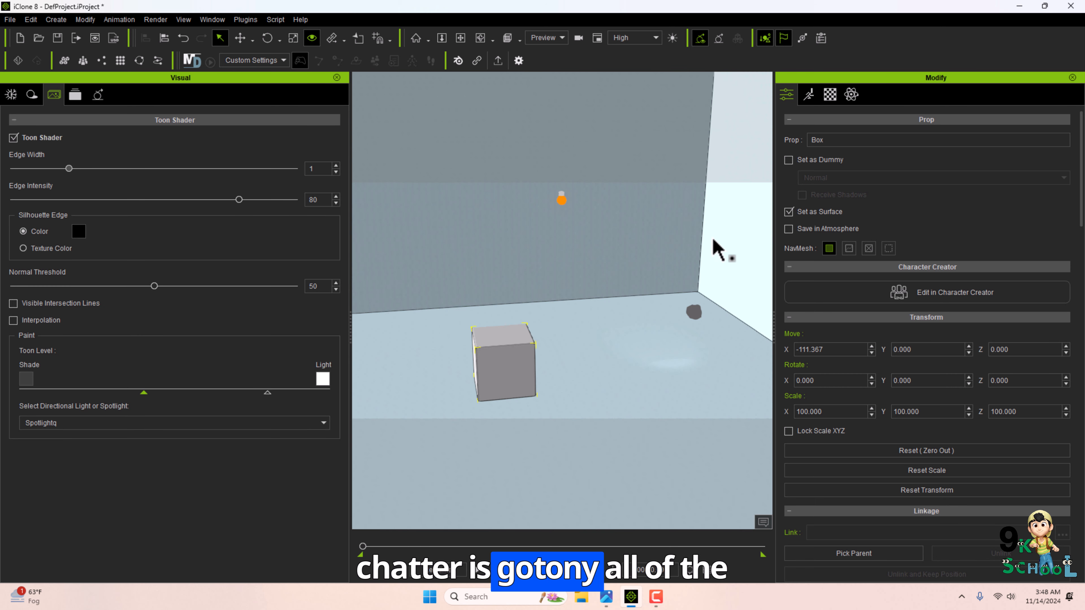
click(13, 138)
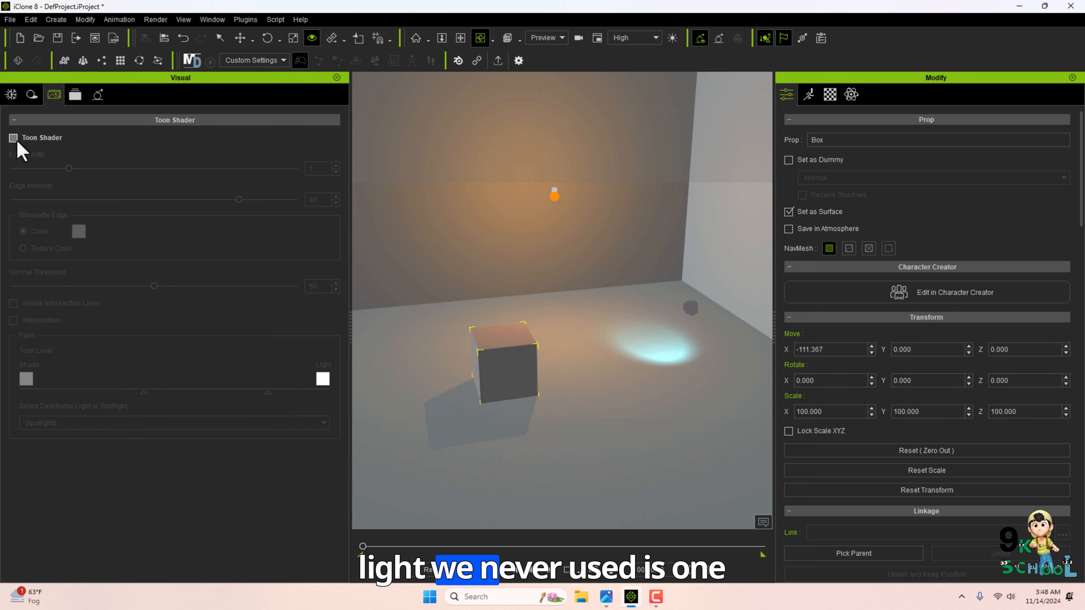
Toggle the Post Effect off and back on.
click(75, 94)
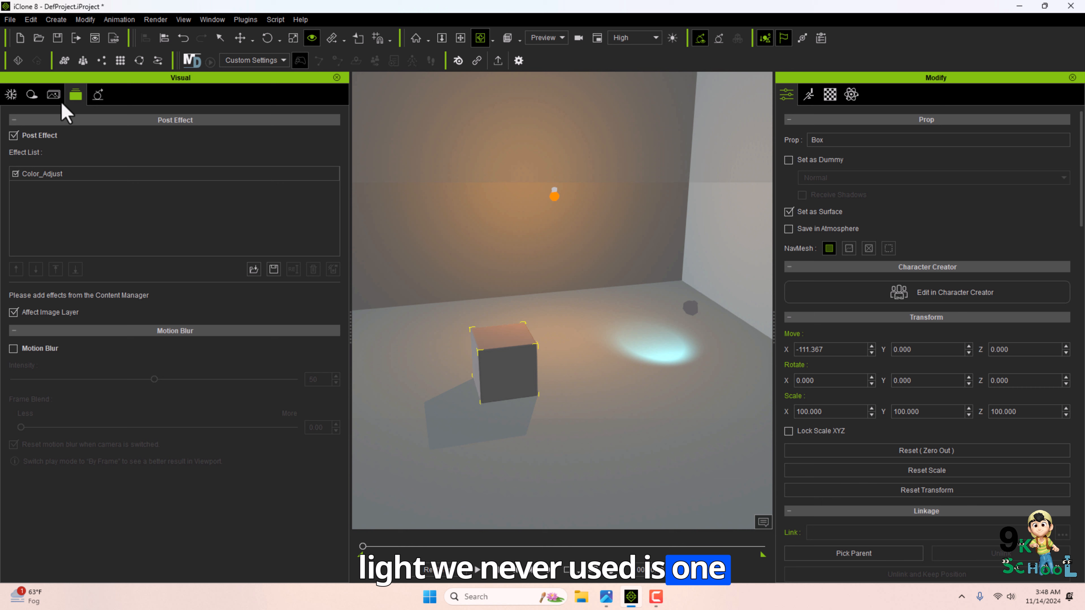
click(14, 135)
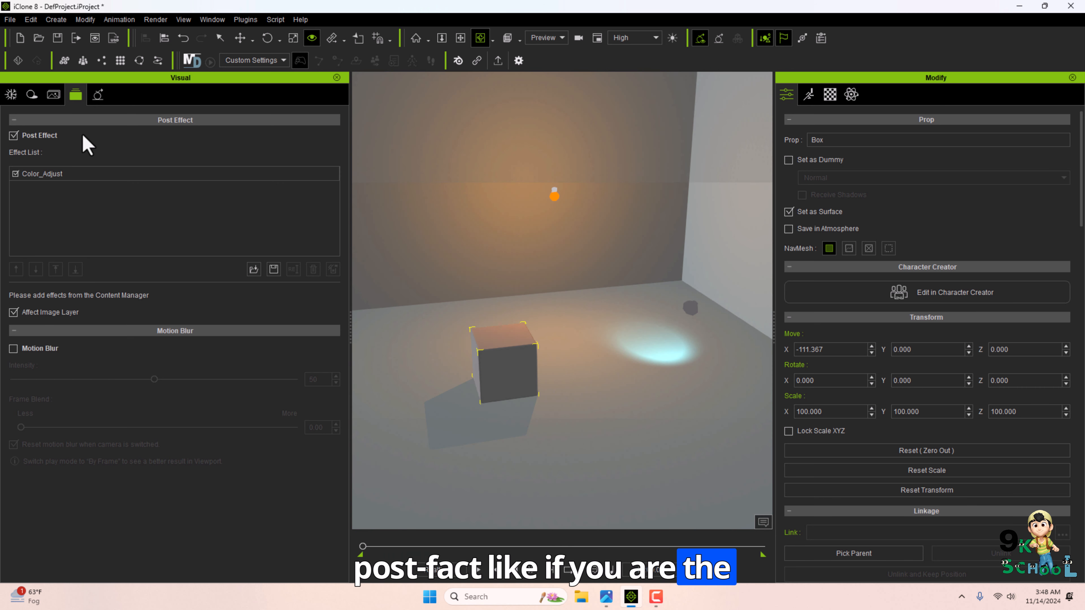
click(14, 136)
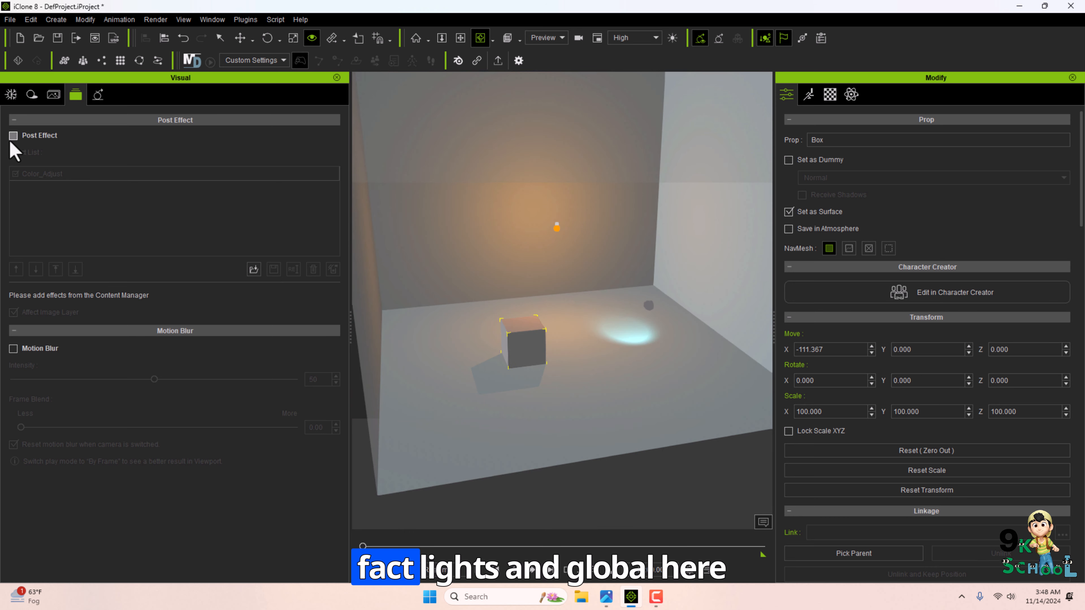
click(14, 136)
Enable Global Illumination and set its ambient strength to 8.
click(98, 94)
click(14, 141)
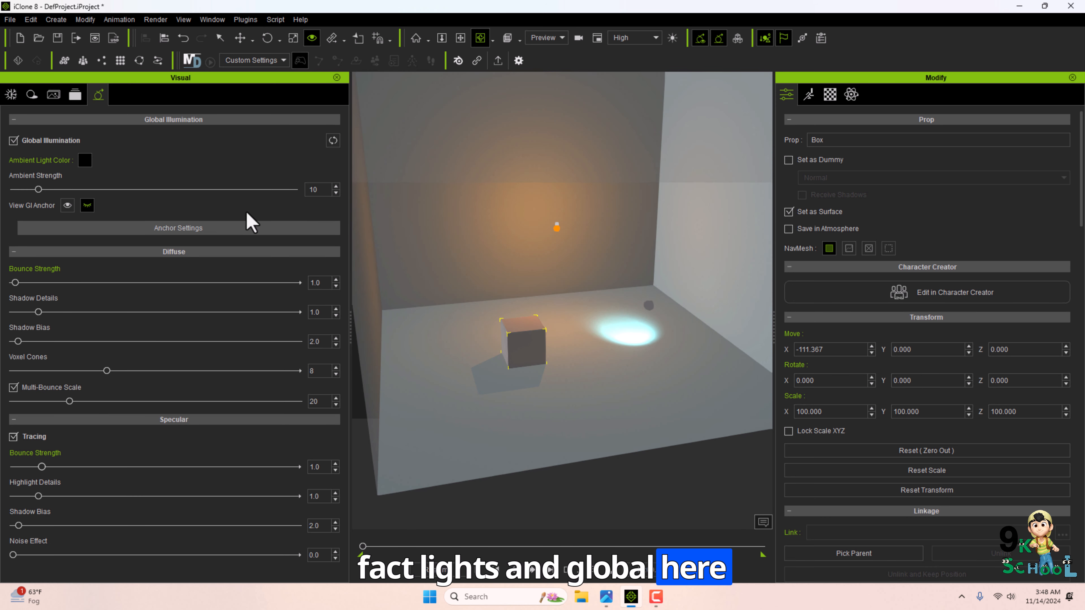
click(35, 197)
Set the diffuse bounce strength to 20.4, shadow details to 2.5 and shadow bias to 50.1.
drag(56, 281, 81, 312)
drag(18, 341, 156, 341)
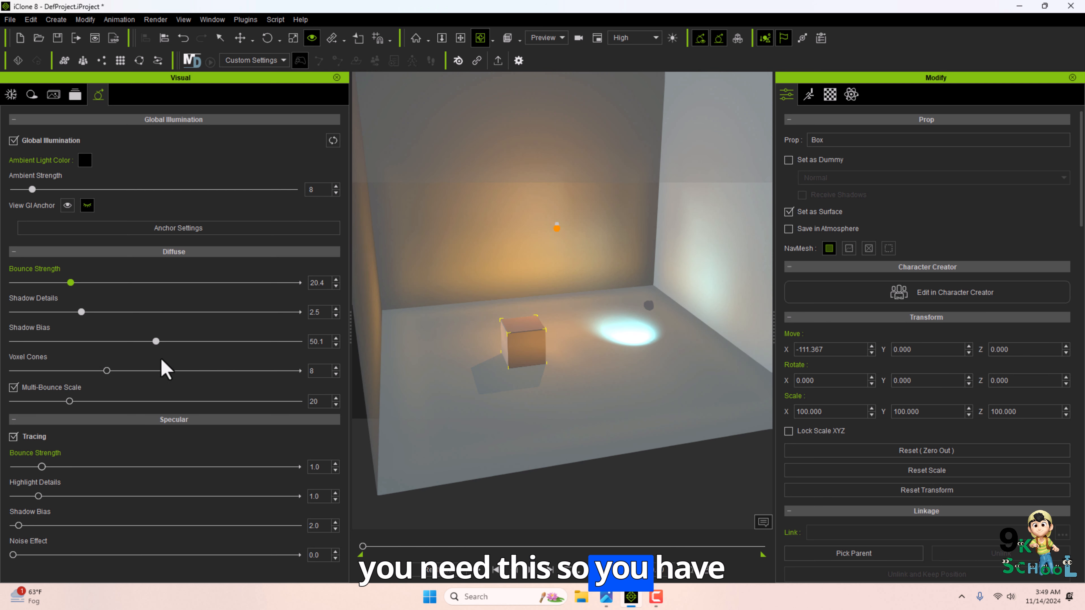
Select the point light in the room and review its light settings.
key(q)
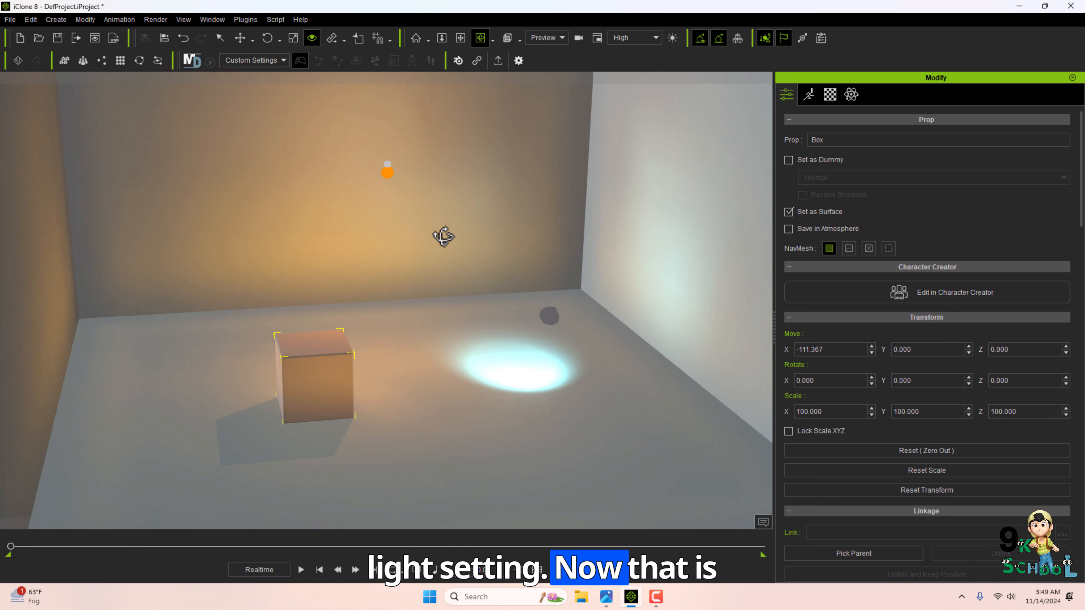
alt+drag(442, 237, 469, 272)
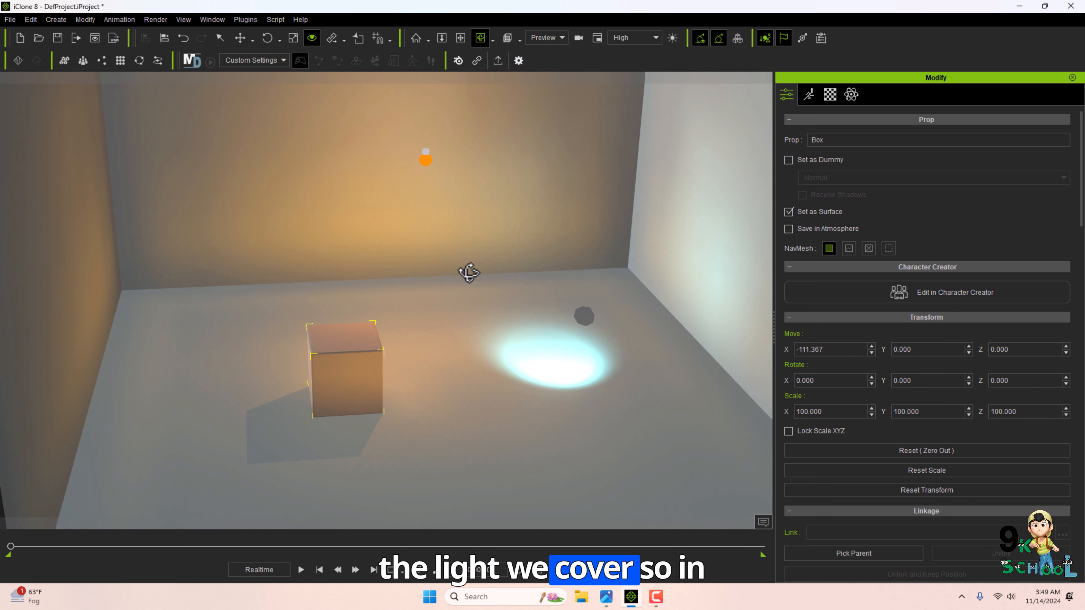
middle_drag(516, 213, 512, 244)
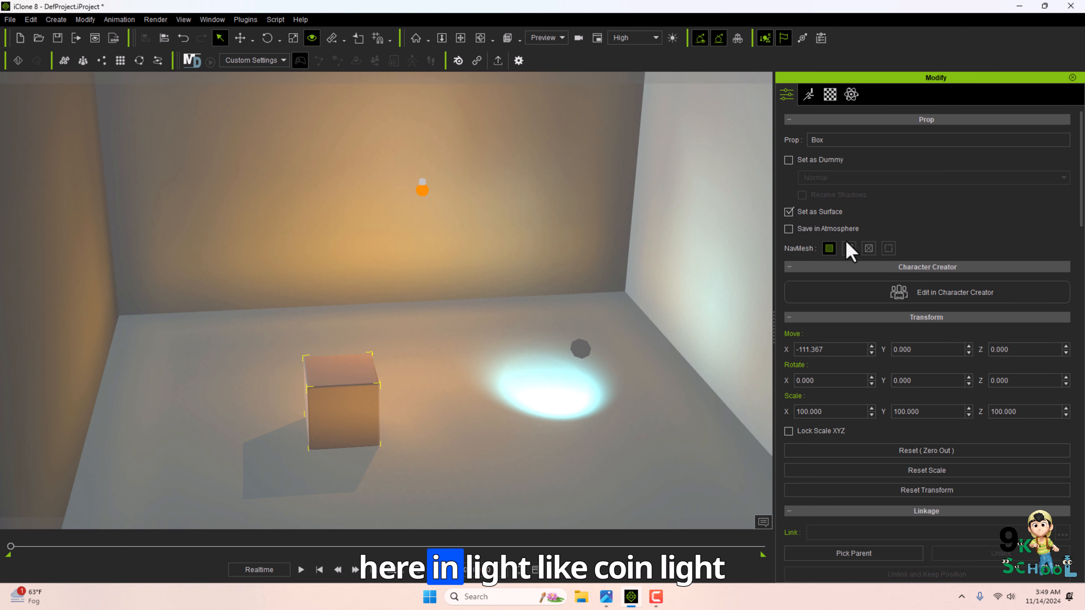
click(430, 194)
scroll(953, 274, down, 10)
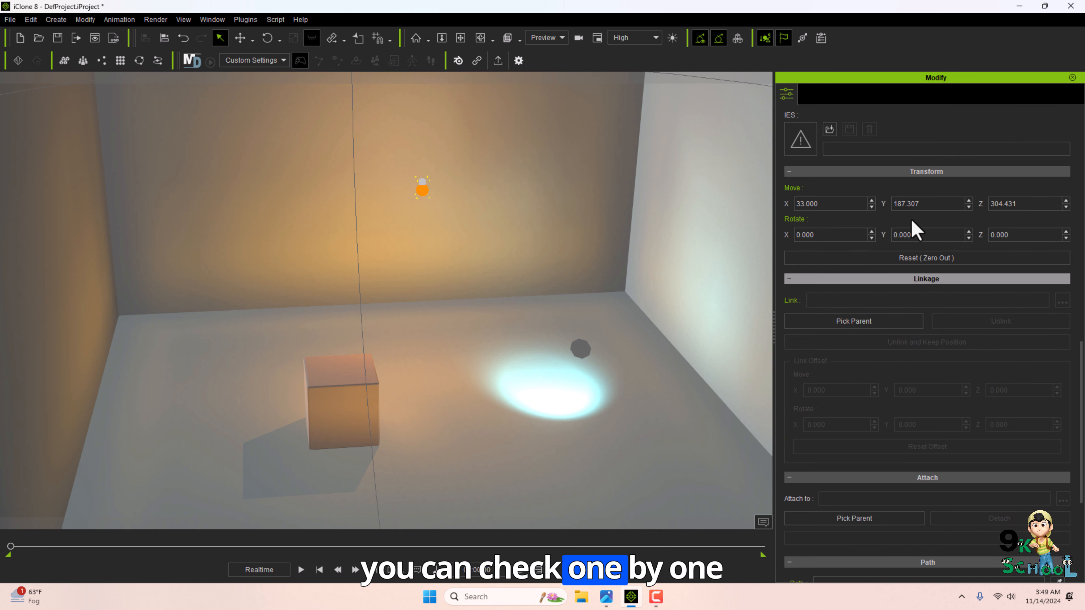
scroll(956, 337, down, 5)
scroll(1017, 351, up, 12)
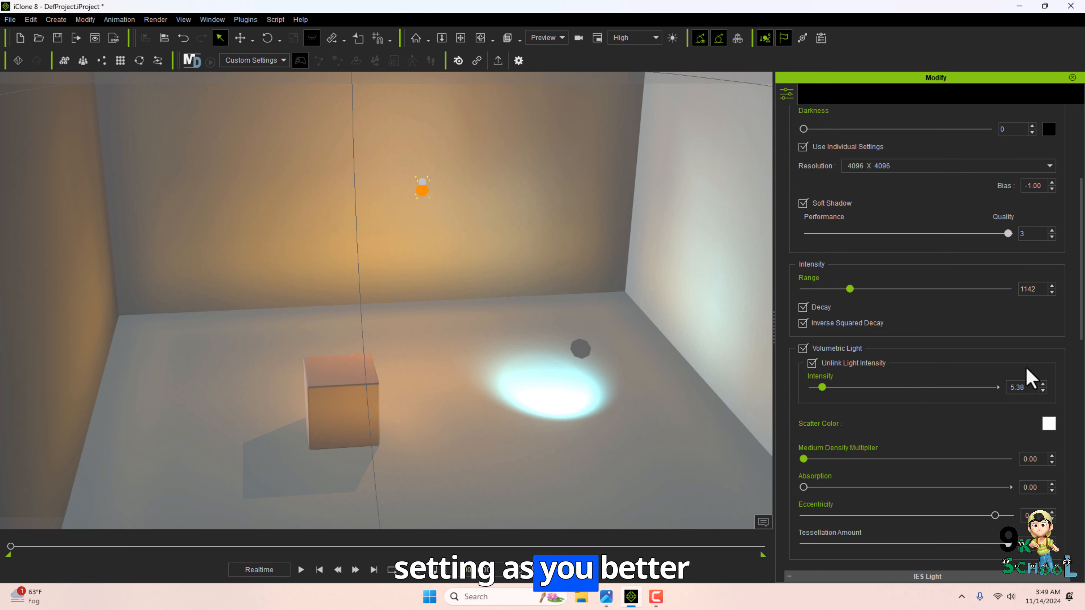
scroll(1029, 378, up, 10)
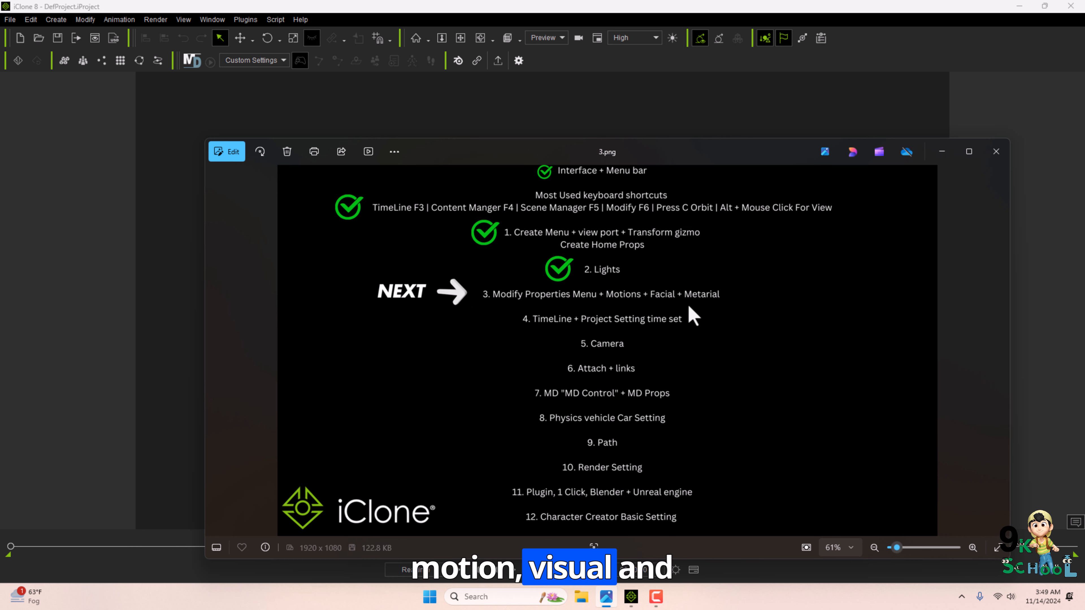
Open the Content Manager and add the Orc character from the Actor templates to the scene.
click(217, 22)
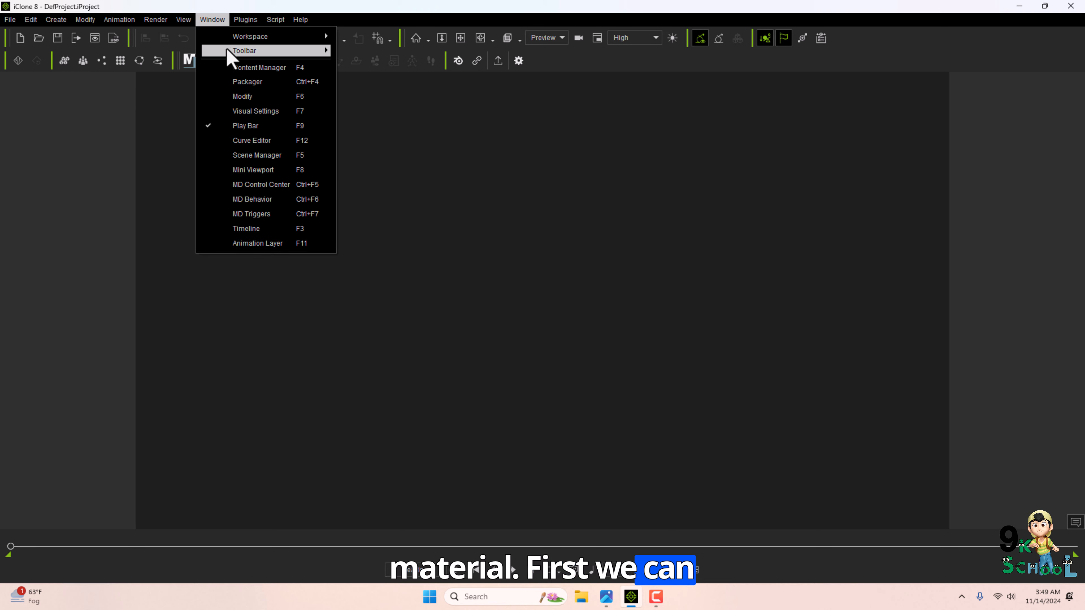
click(231, 65)
click(55, 266)
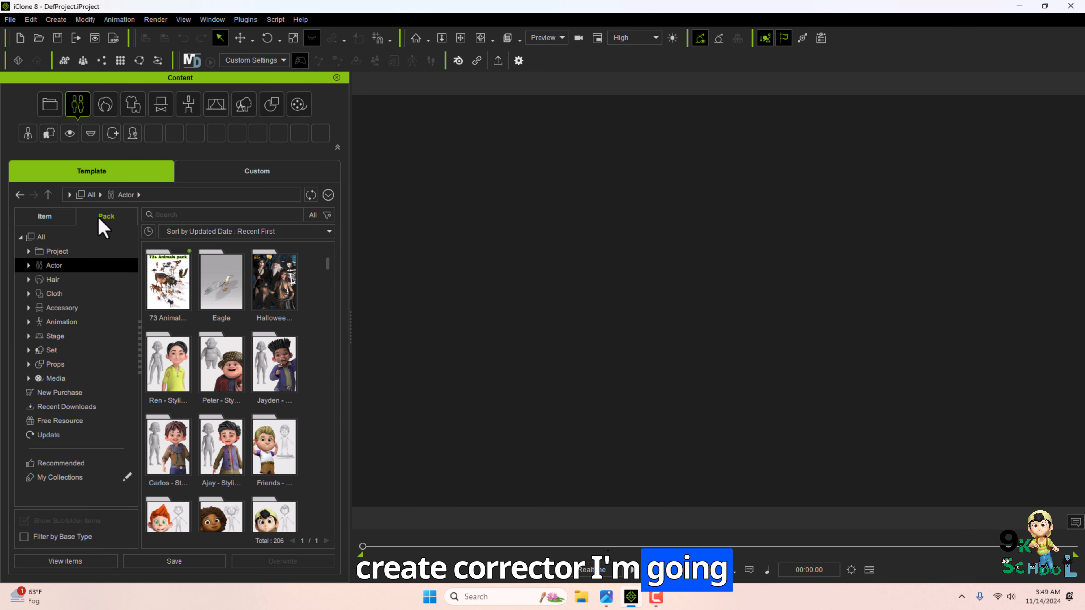
scroll(168, 365, down, 5)
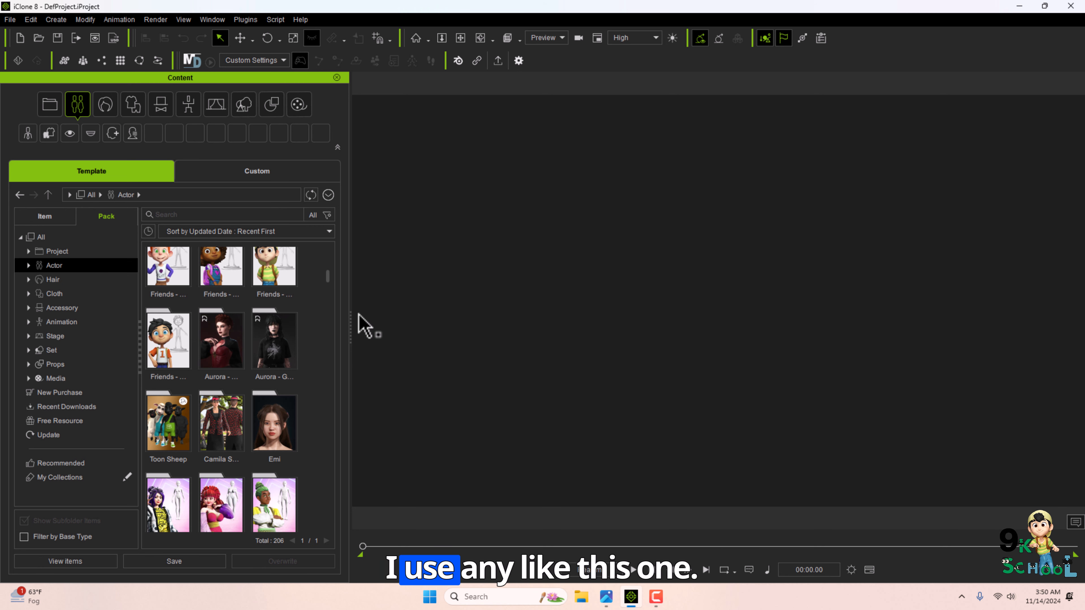
scroll(274, 380, down, 5)
double_click(273, 376)
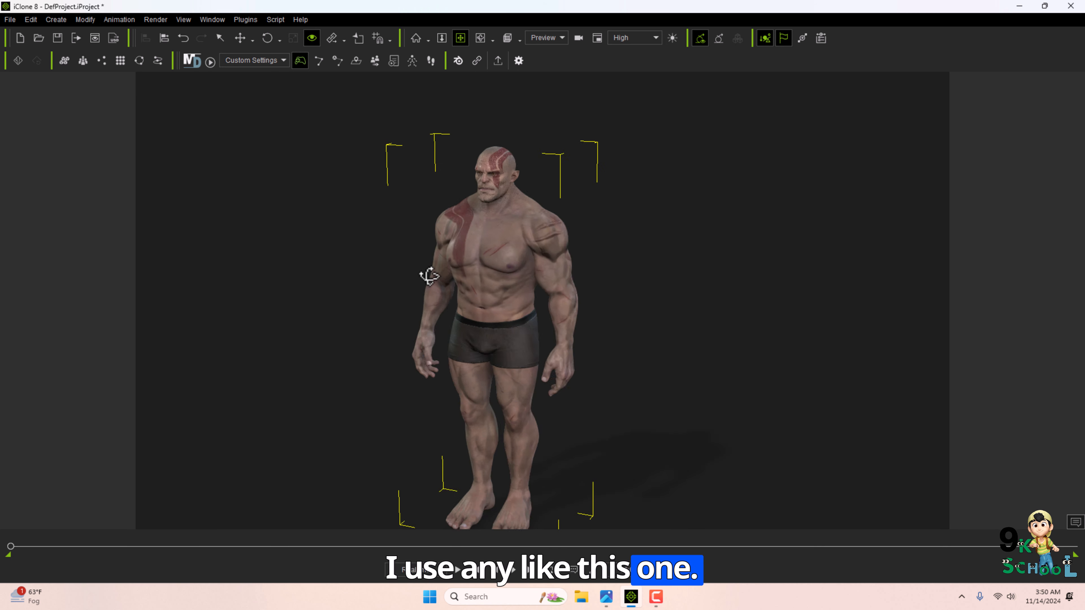
Open the character's Modify properties and set its Look at to the camera.
scroll(593, 359, up, 5)
scroll(573, 322, down, 3)
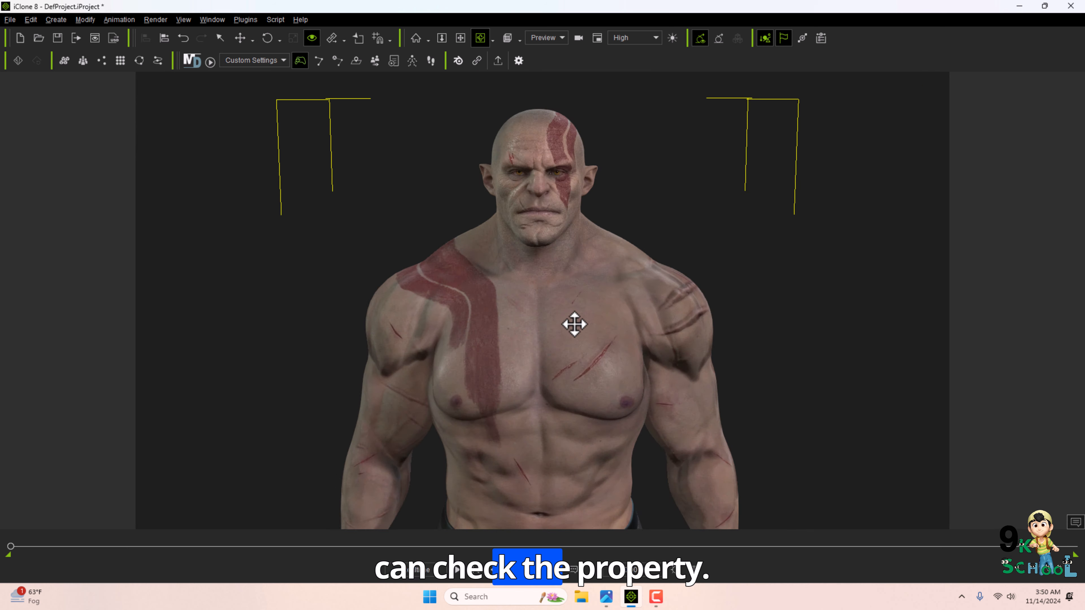
drag(559, 311, 551, 313)
key(q)
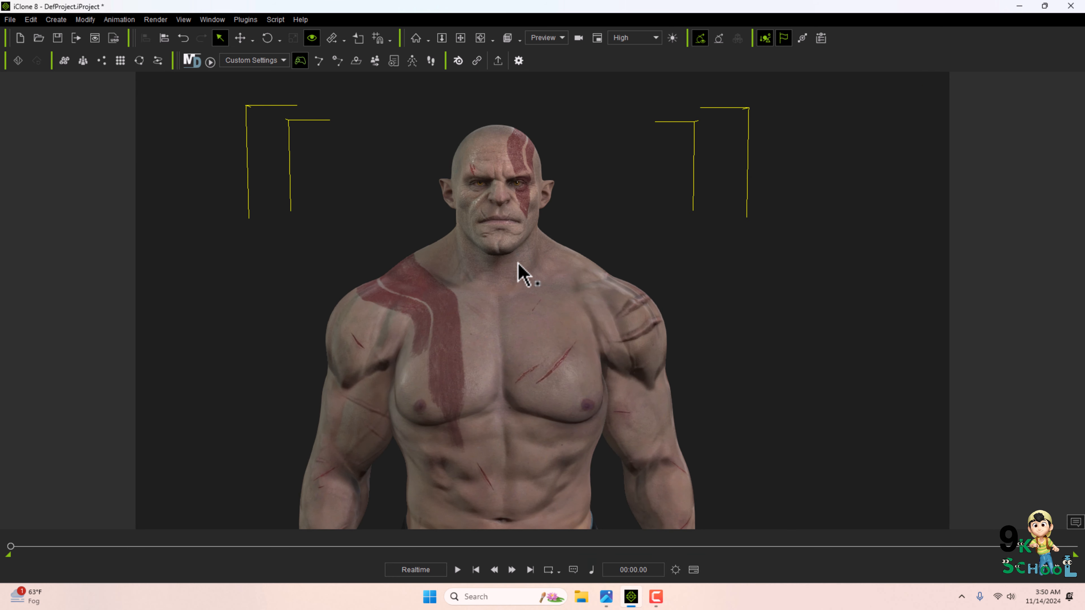
key(F6)
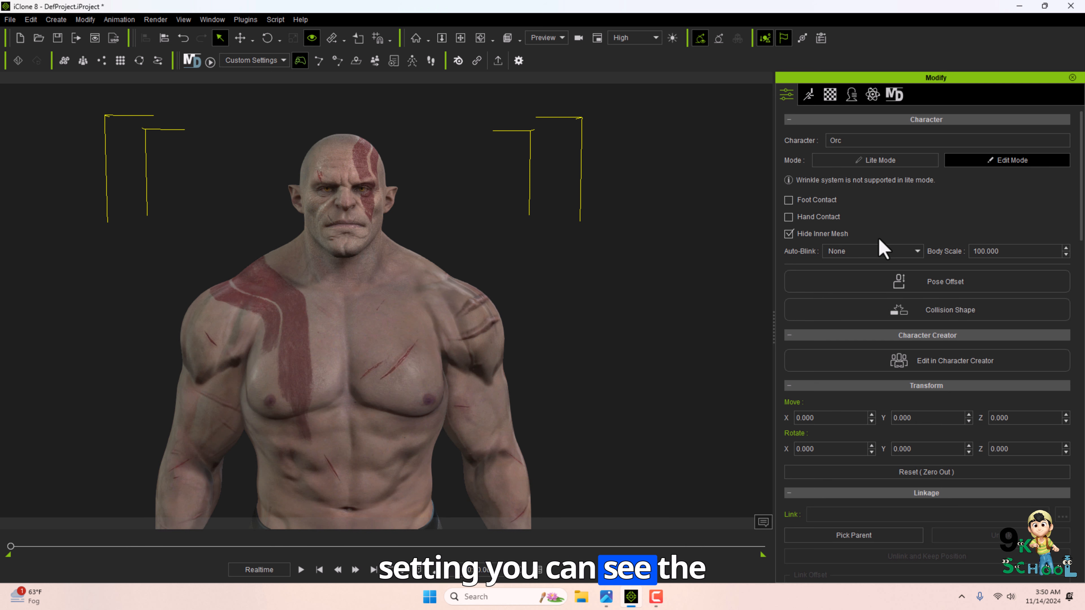
scroll(873, 196, down, 12)
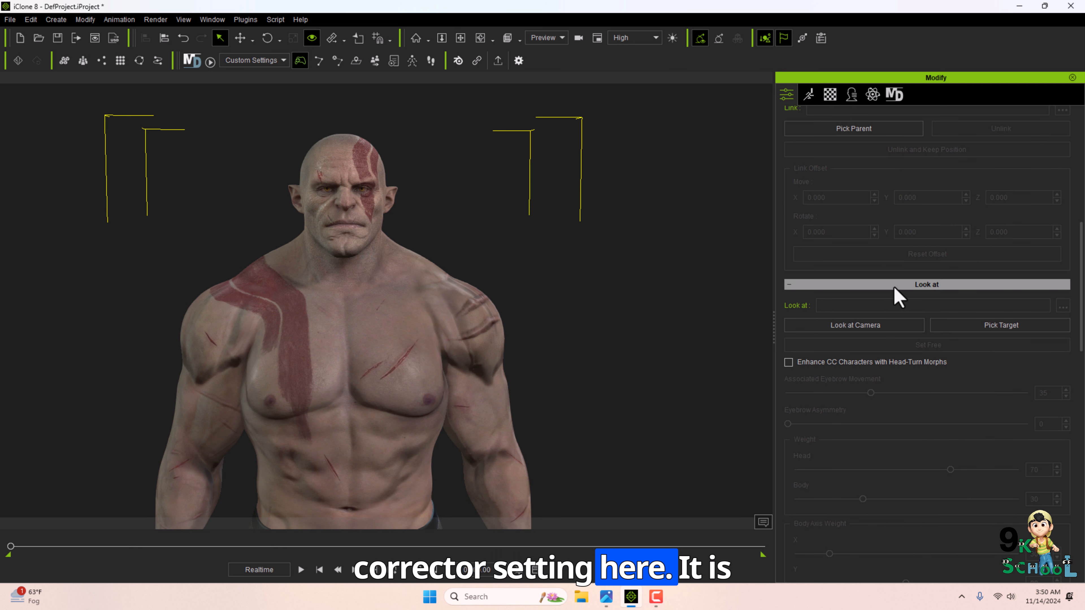
drag(1082, 487, 1058, 242)
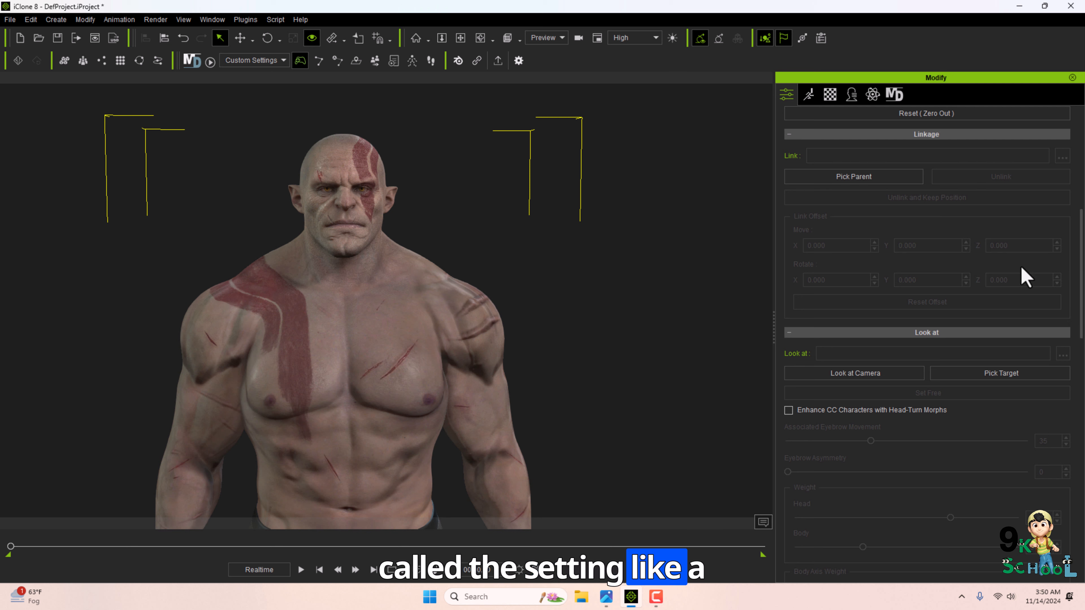
click(897, 376)
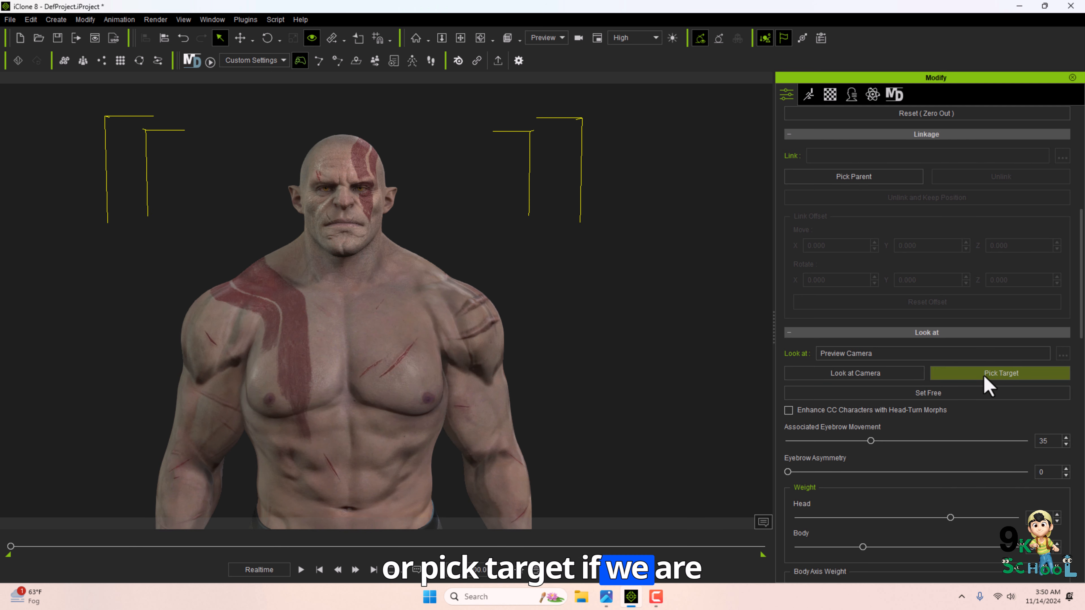
Create a box prop next to the character.
scroll(347, 175, down, 2)
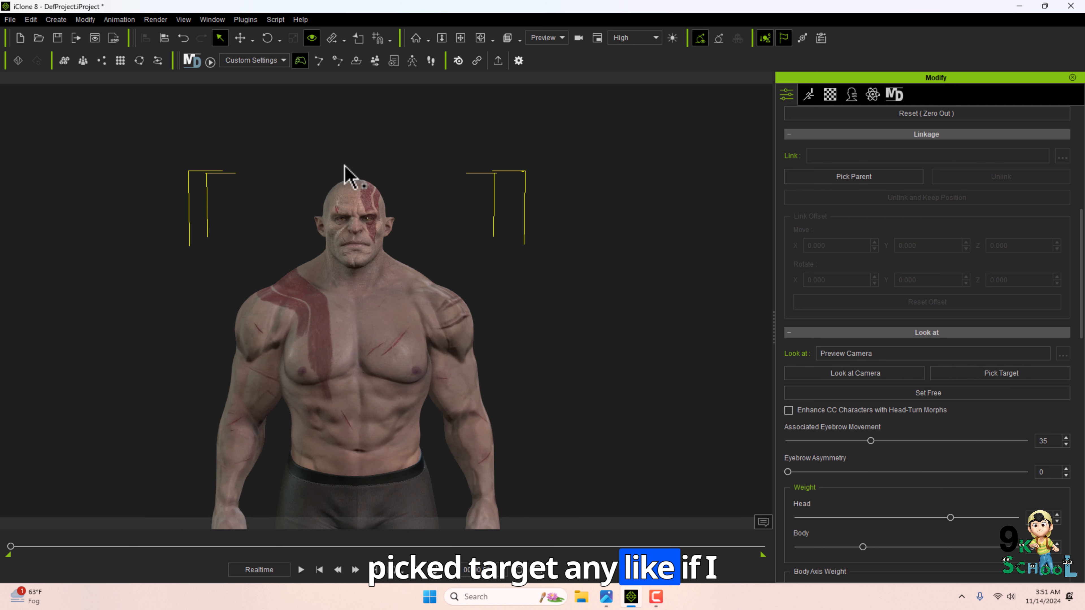
click(175, 48)
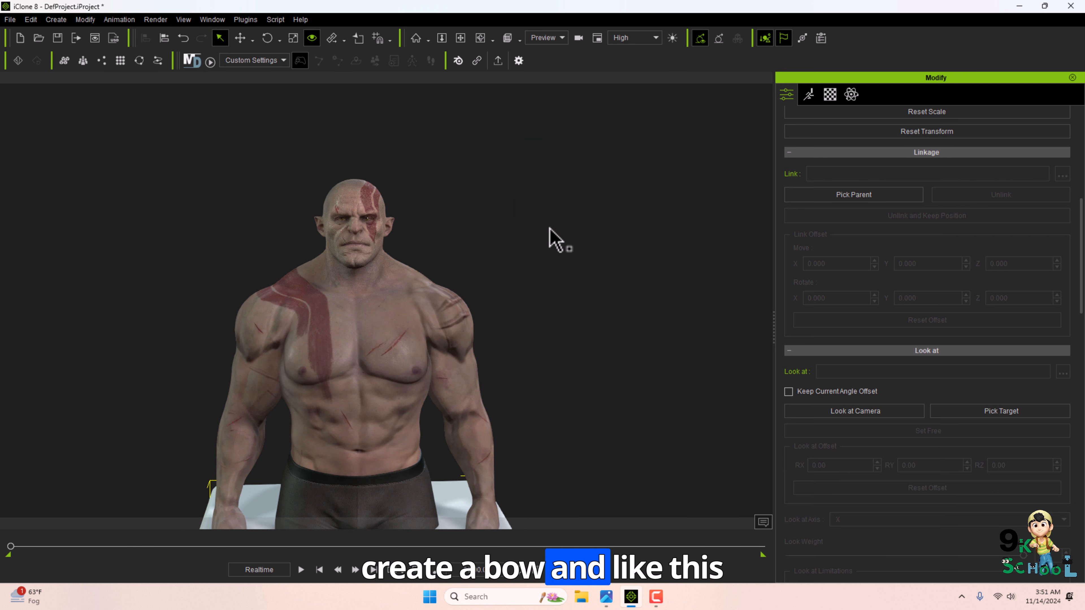
drag(400, 515, 555, 393)
scroll(385, 398, up, 5)
drag(679, 470, 383, 387)
key(q)
Set the character's Look at target to the box.
click(373, 405)
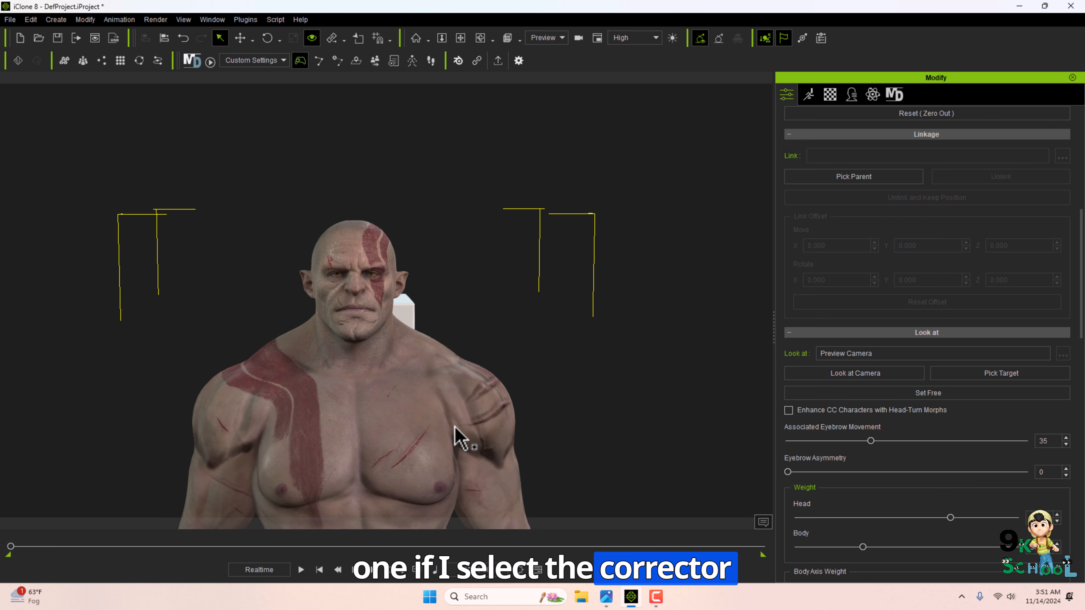
click(970, 374)
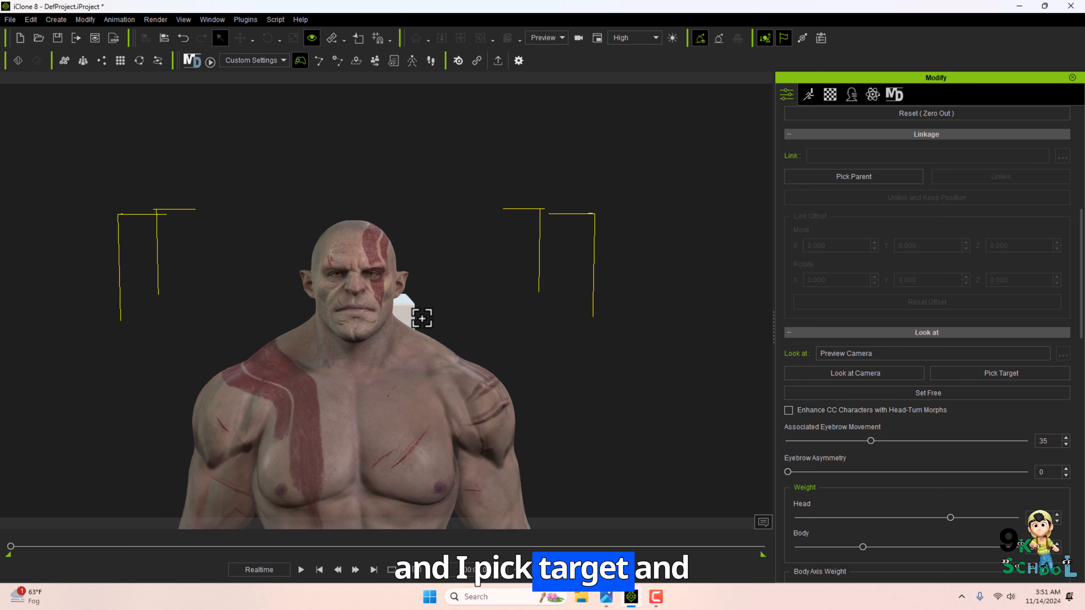
click(408, 310)
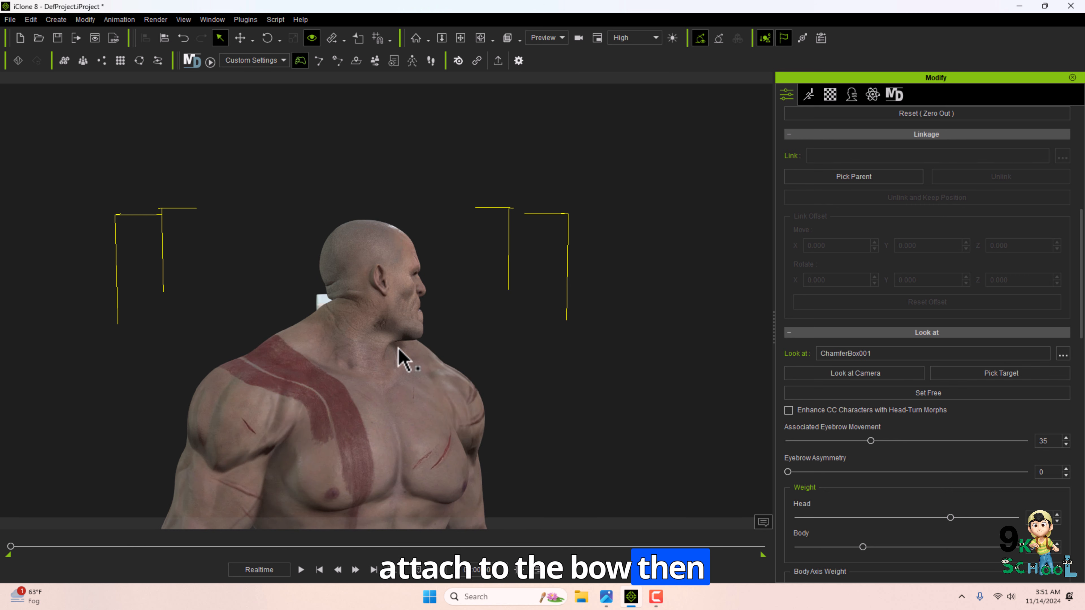
Move the target box sideways away from the character with the Move tool.
click(321, 304)
key(w)
drag(399, 382, 645, 478)
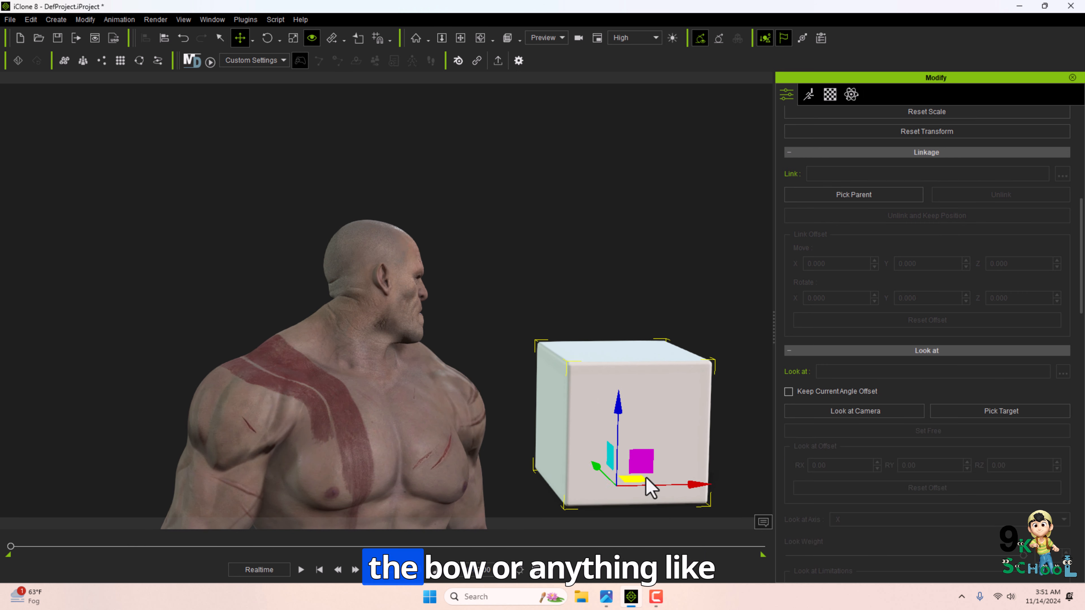
scroll(651, 475, down, 5)
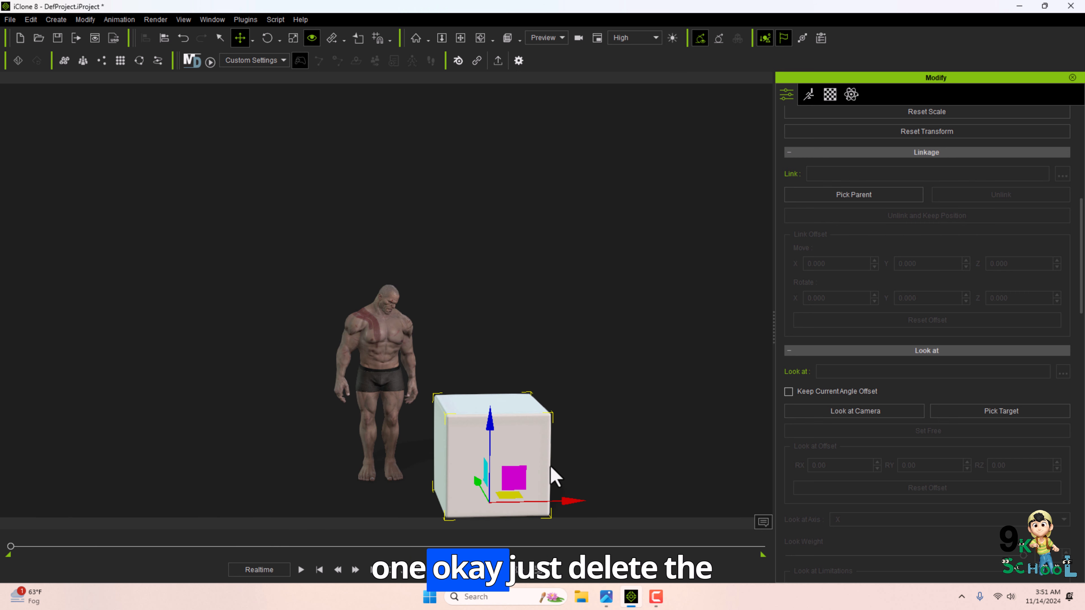
Delete the selection by mistake and undo the deletions.
key(Delete)
scroll(528, 452, up, 3)
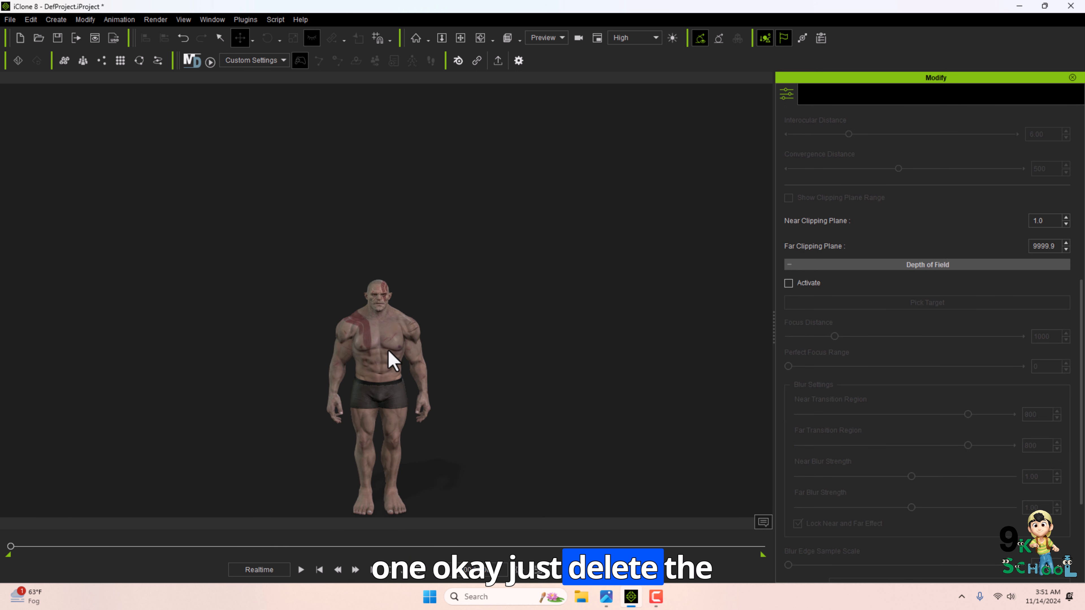
key(ctrl+z)
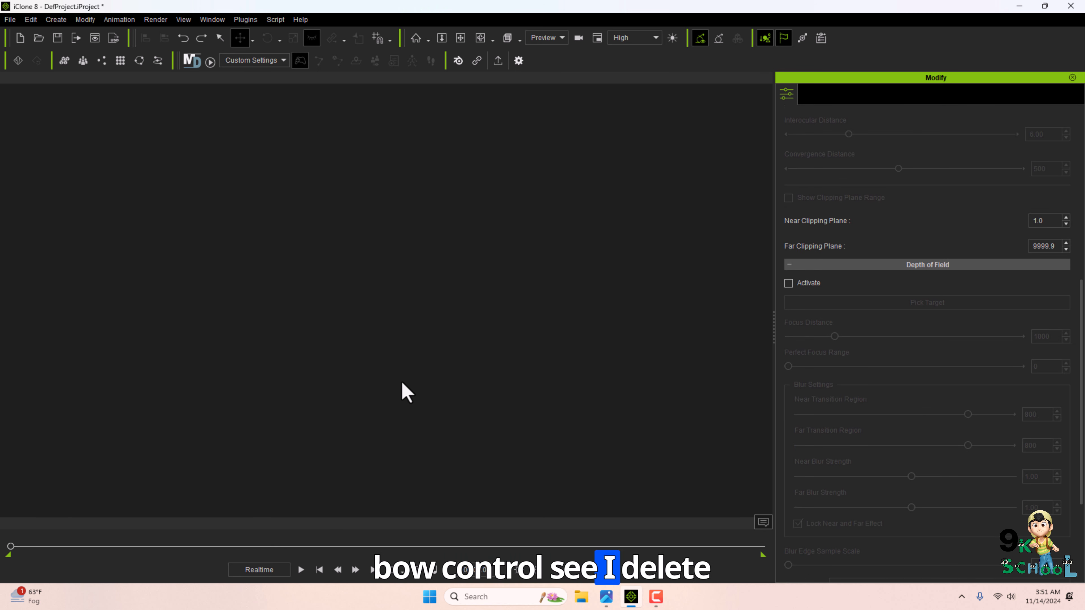
key(ctrl+z)
Select and delete the target box.
click(437, 411)
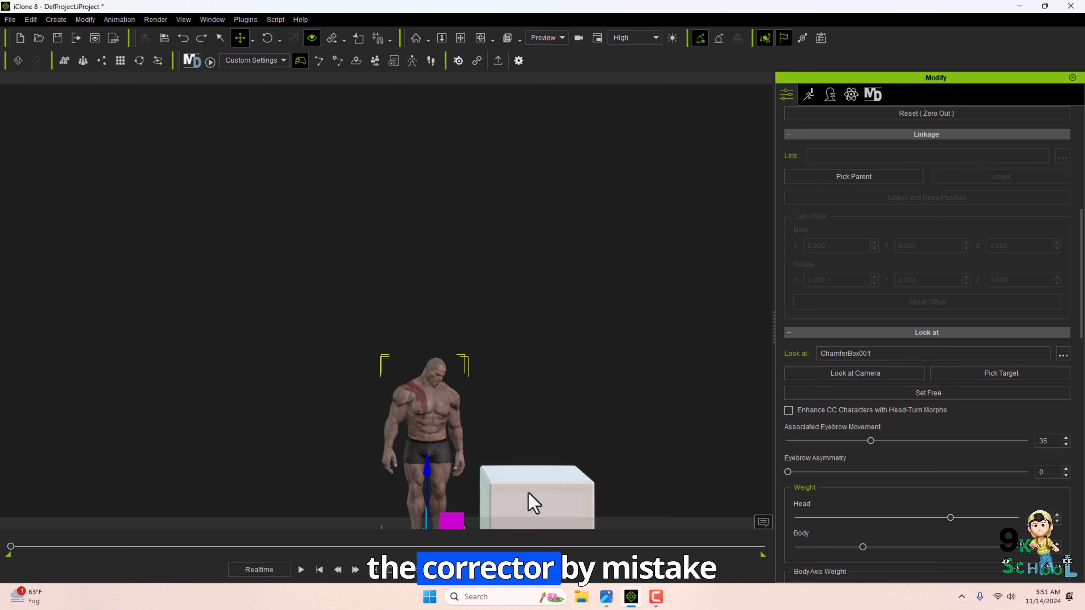
click(528, 495)
key(Delete)
Select the character and open its Motion Puppet panel.
click(416, 404)
key(f)
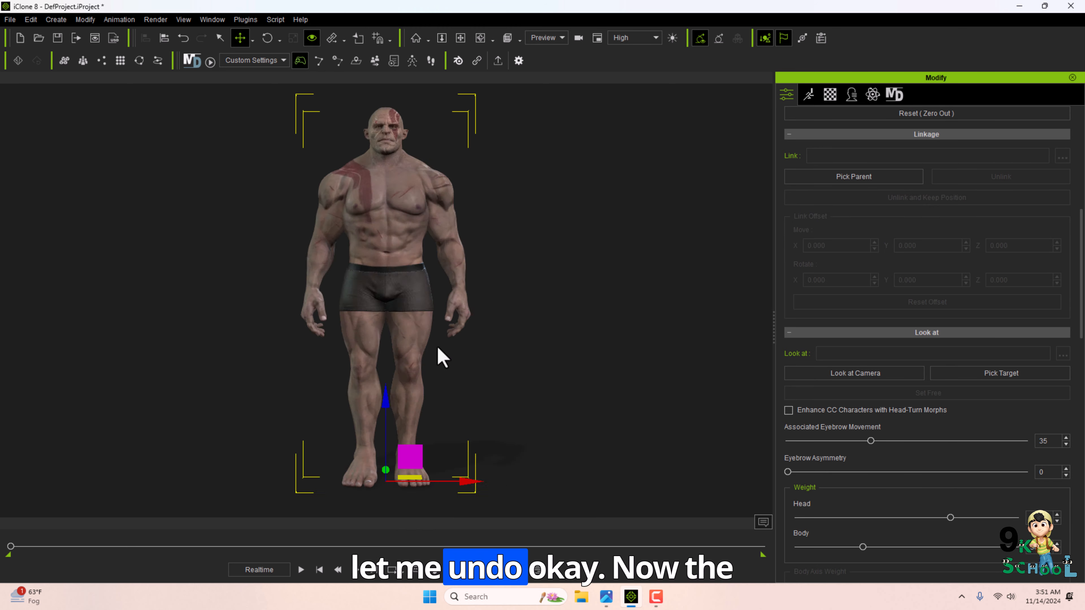
key(j)
middle_drag(438, 348, 423, 350)
key(q)
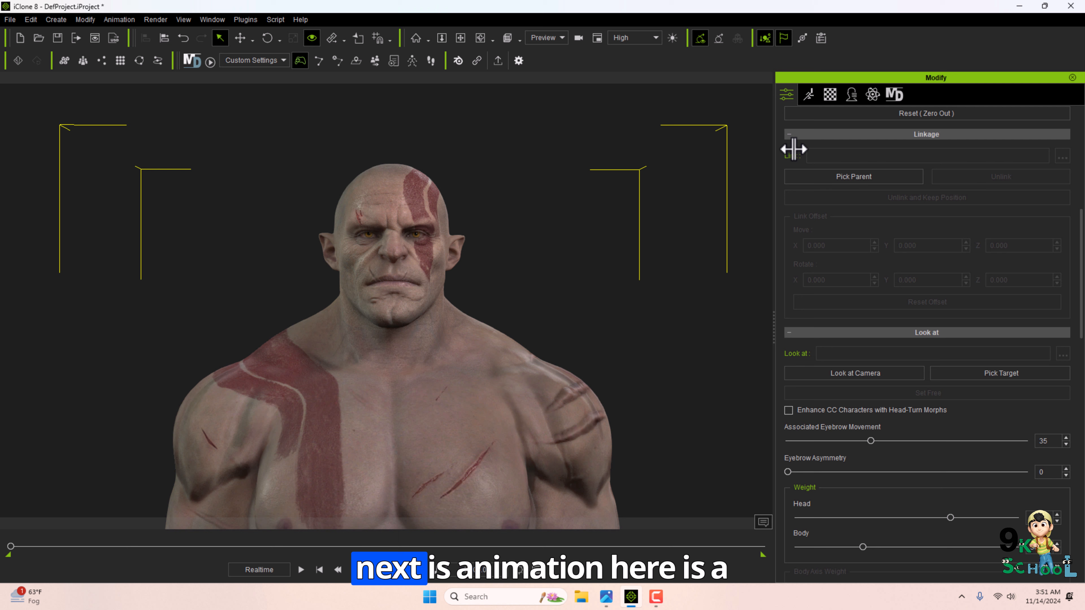
click(814, 94)
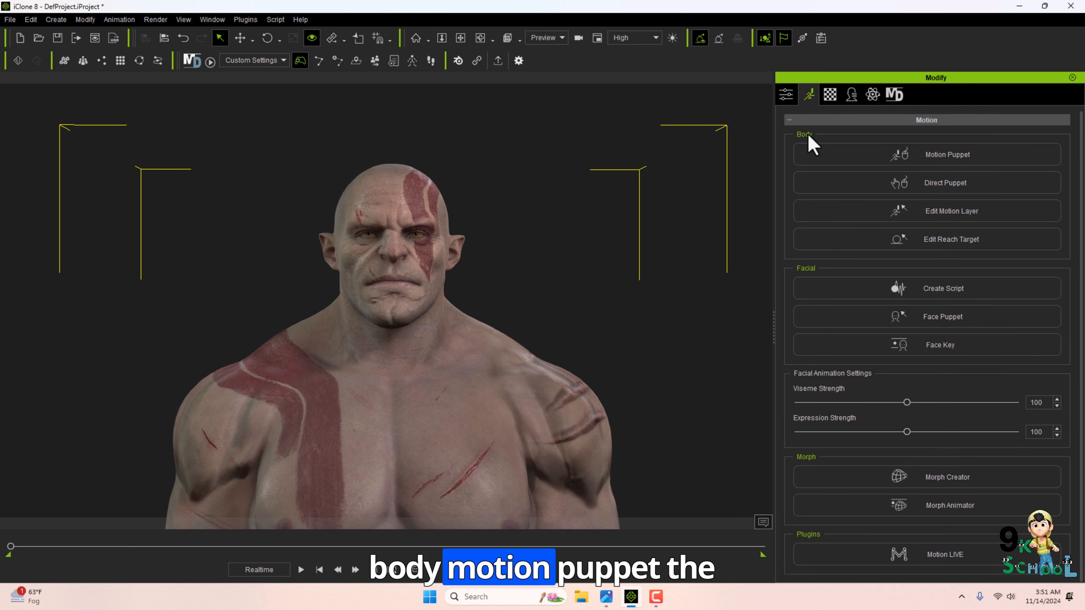
click(852, 162)
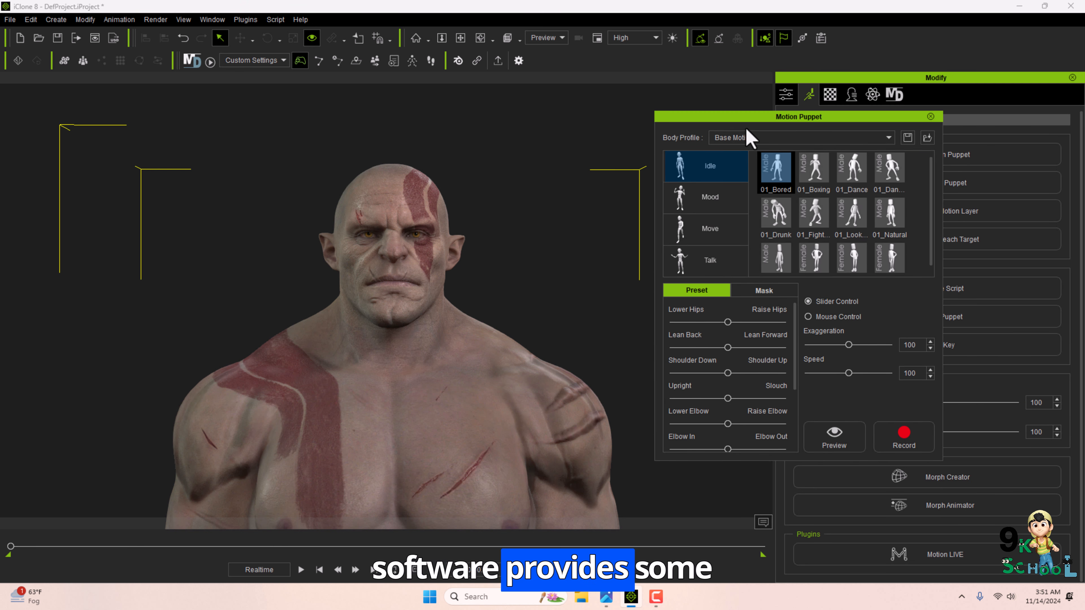
scroll(849, 253, up, 1)
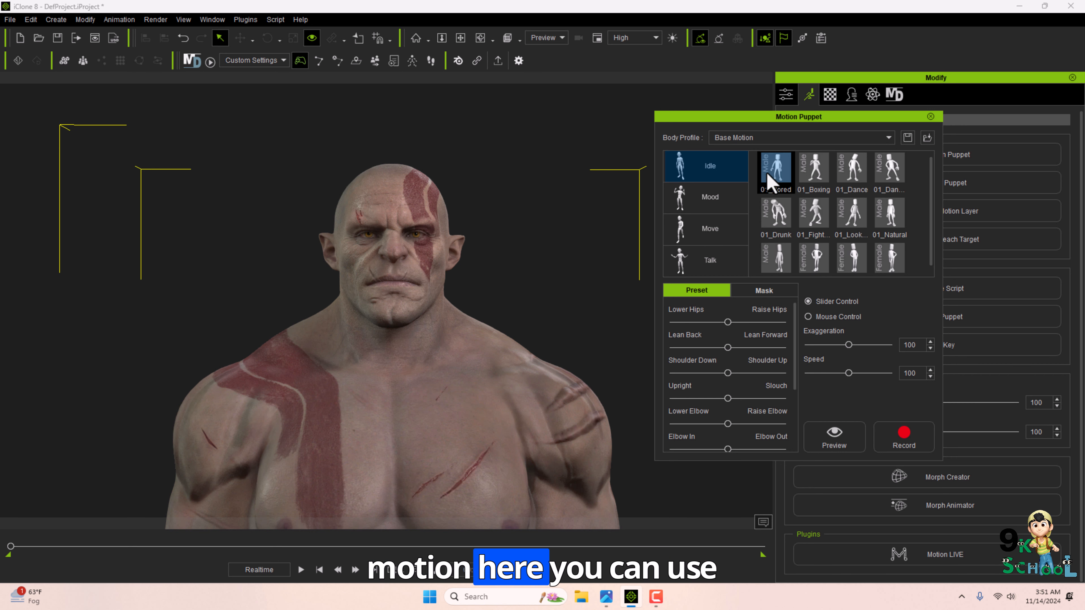
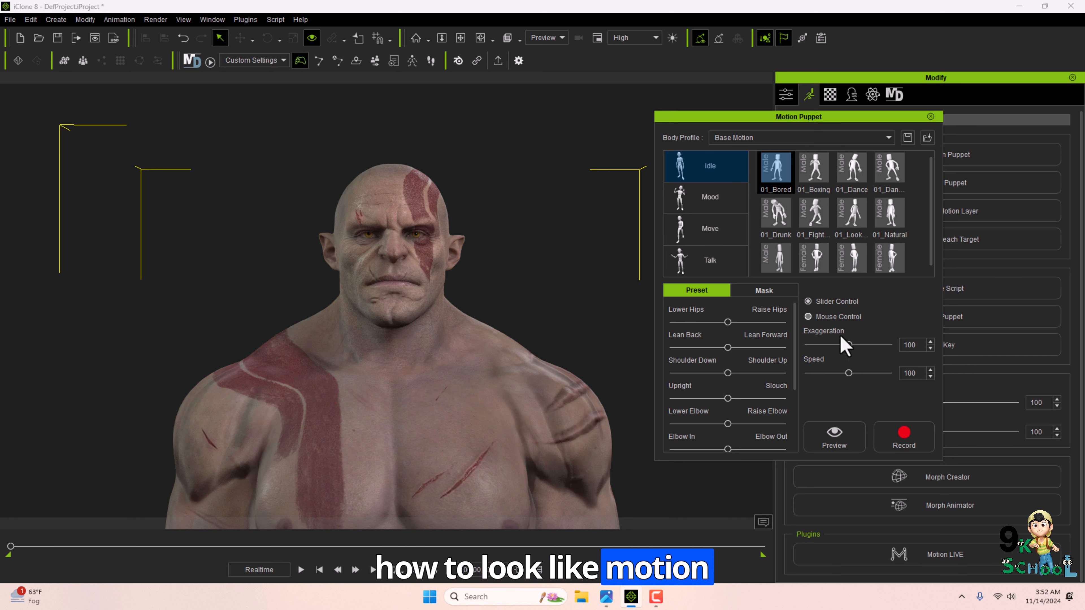
Preview the 01_Boxing idle motion in Motion Puppet.
click(834, 438)
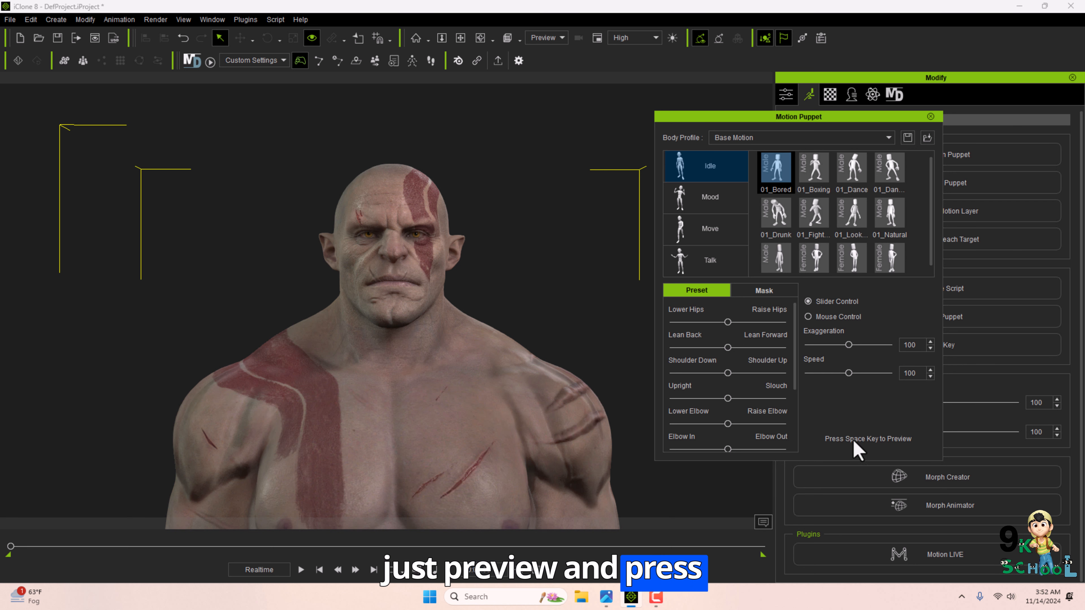
key(space)
key(space)
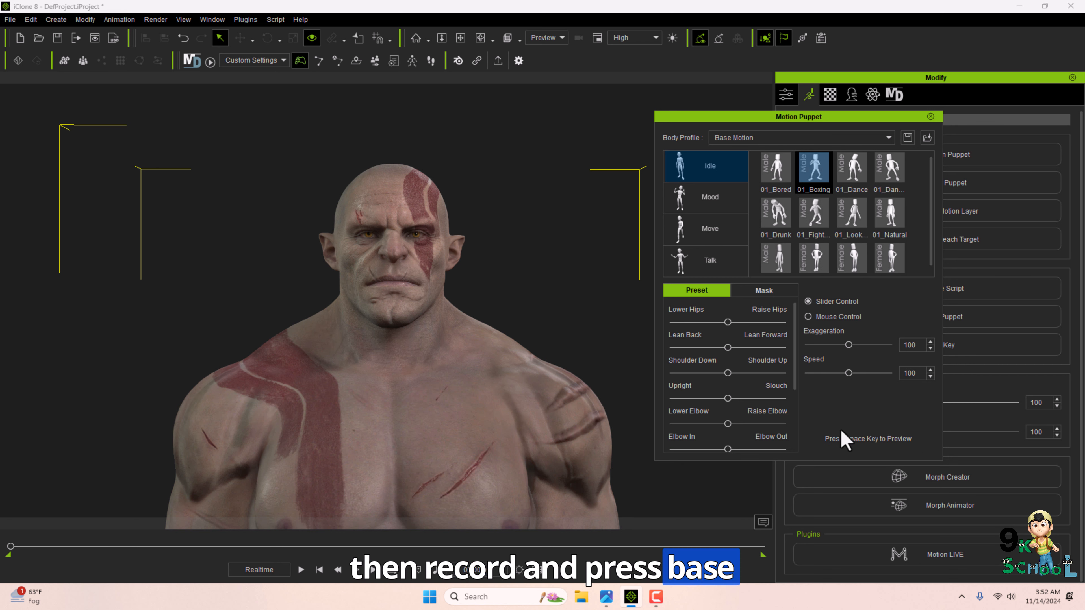
key(space)
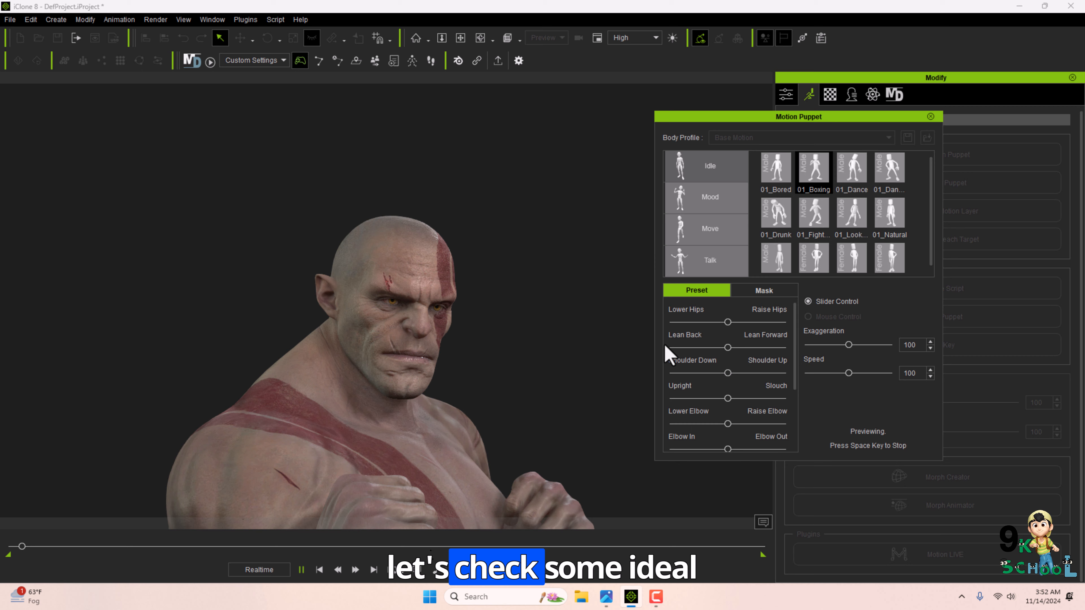
key(space)
Preview the 01_Angry mood motion on the character.
click(709, 196)
click(837, 440)
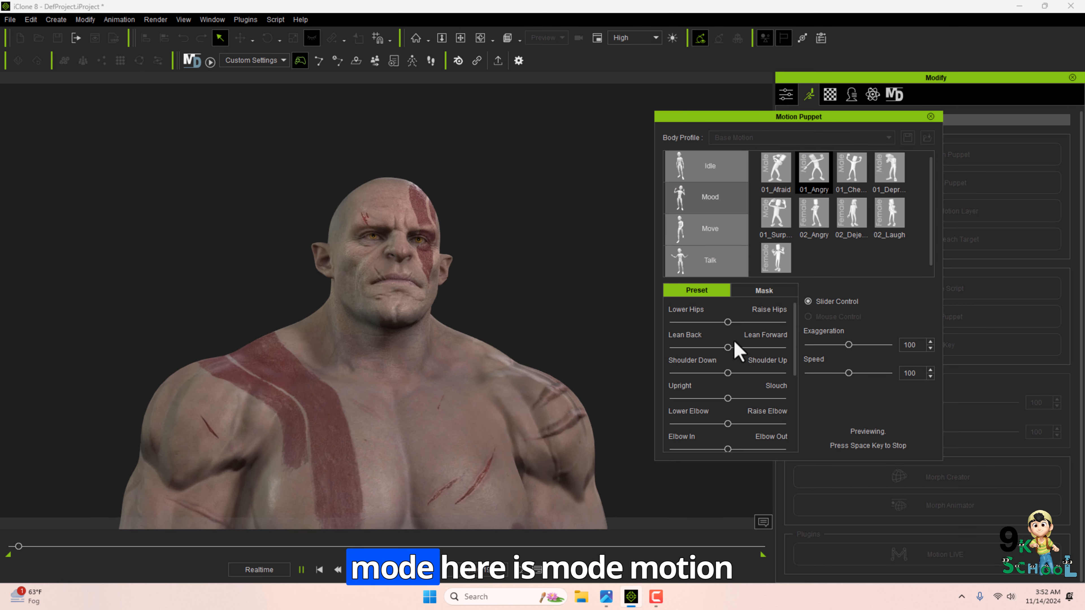
key(space)
Preview a Move motion and select the 01_Taunt talk motion.
click(710, 229)
click(813, 213)
click(834, 435)
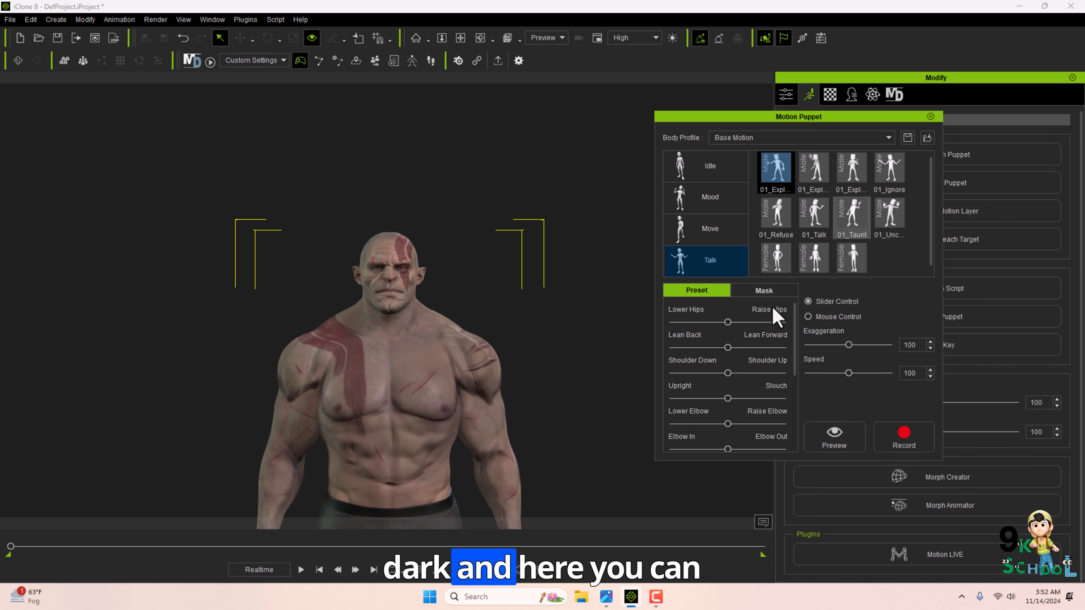
click(851, 214)
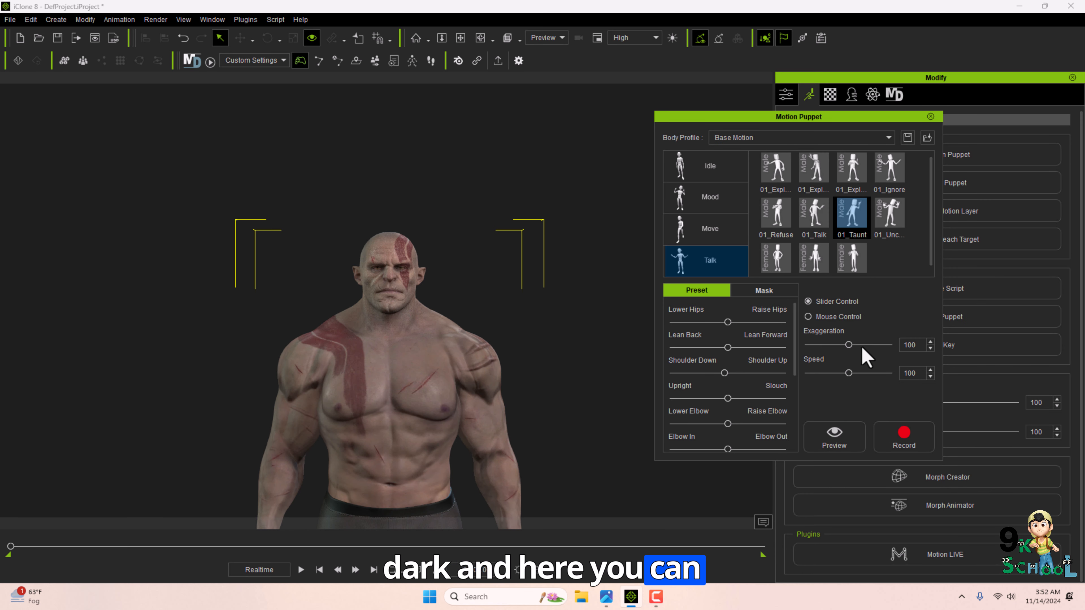
Set Exaggeration to 92 and Speed to 85, and preview the taunt motion.
drag(845, 373, 825, 373)
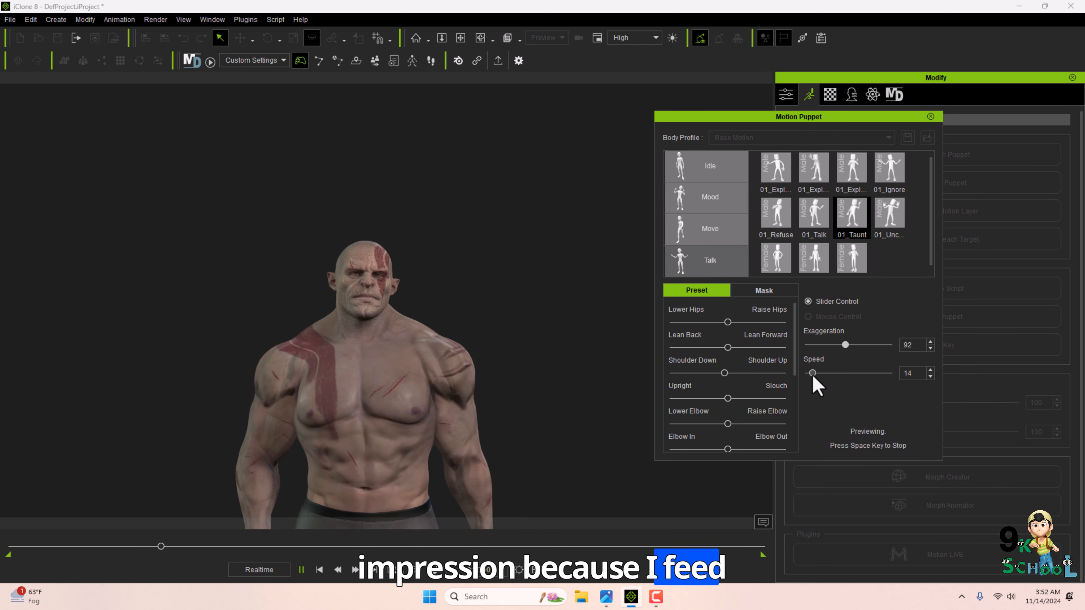
drag(812, 374, 842, 374)
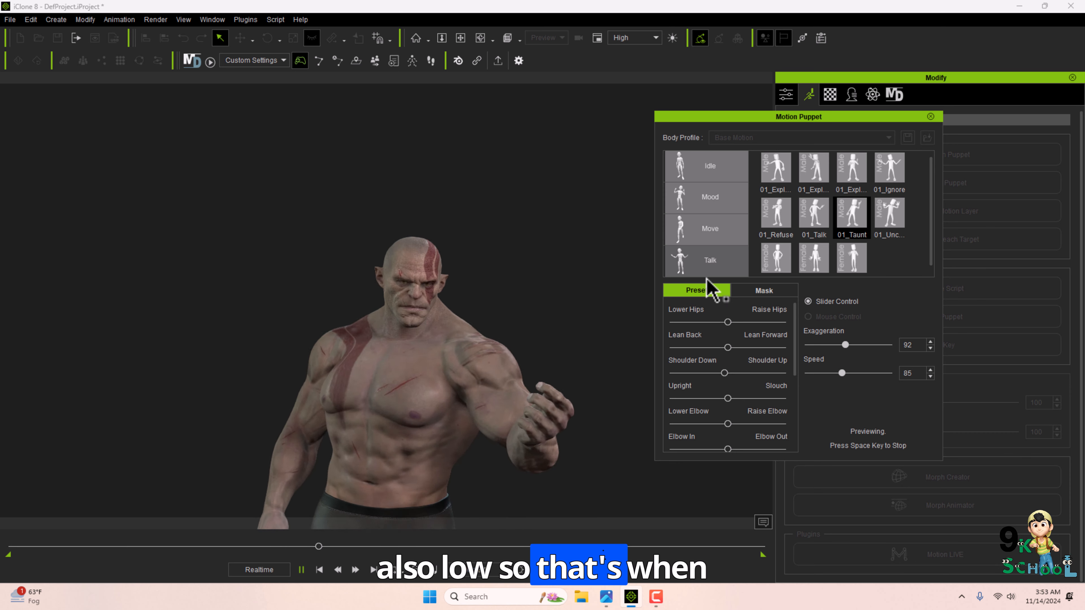
key(space)
Close Motion Puppet, open Direct Puppet, and select the character's right hand.
click(931, 117)
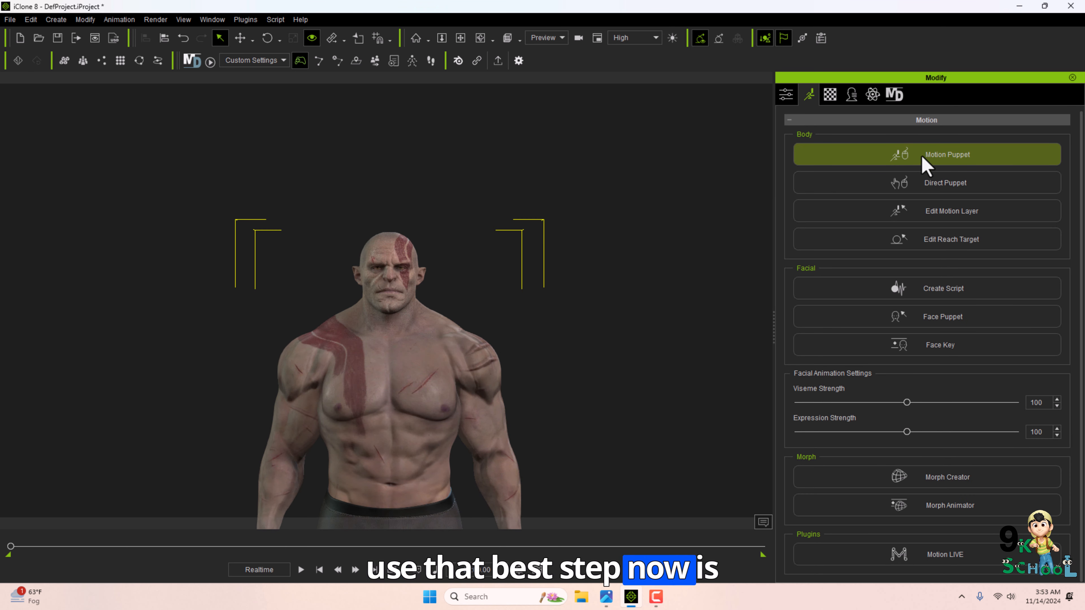
click(916, 187)
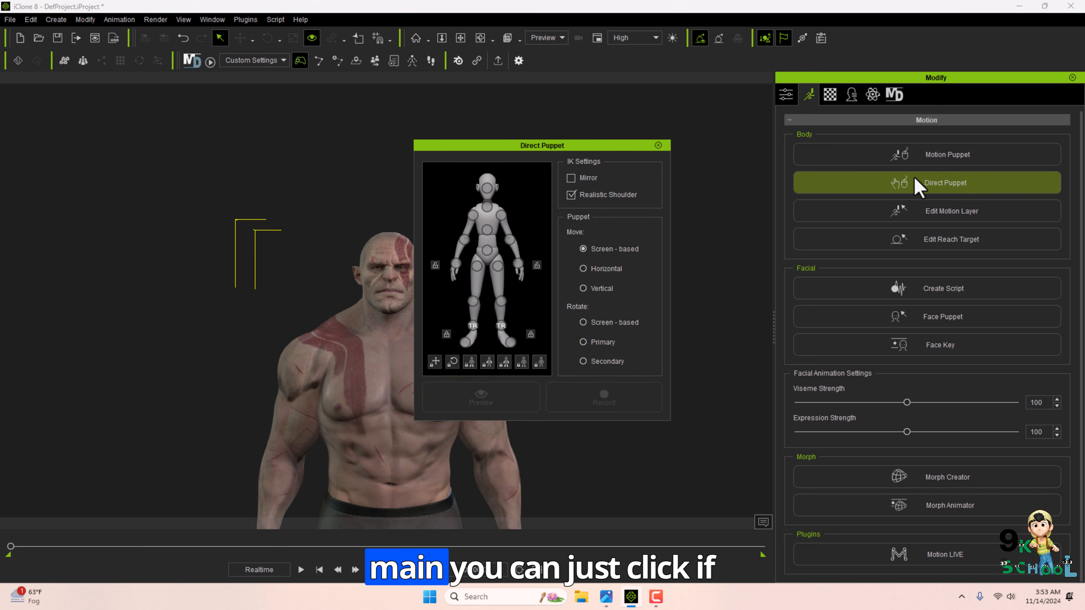
drag(636, 143, 869, 124)
click(688, 246)
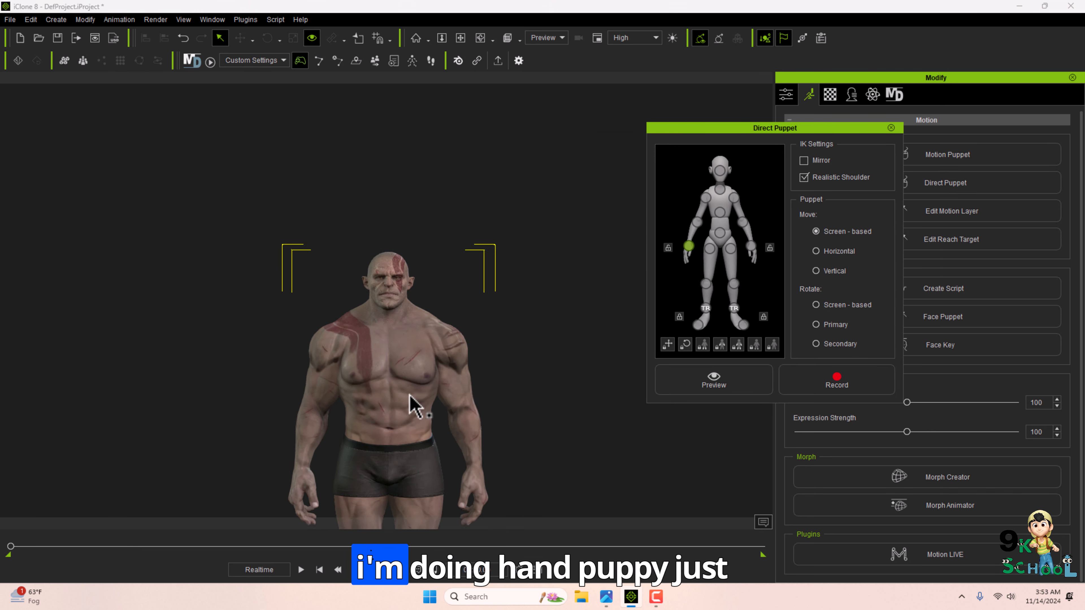
Preview puppeteering the hand with Mirror enabled.
click(713, 381)
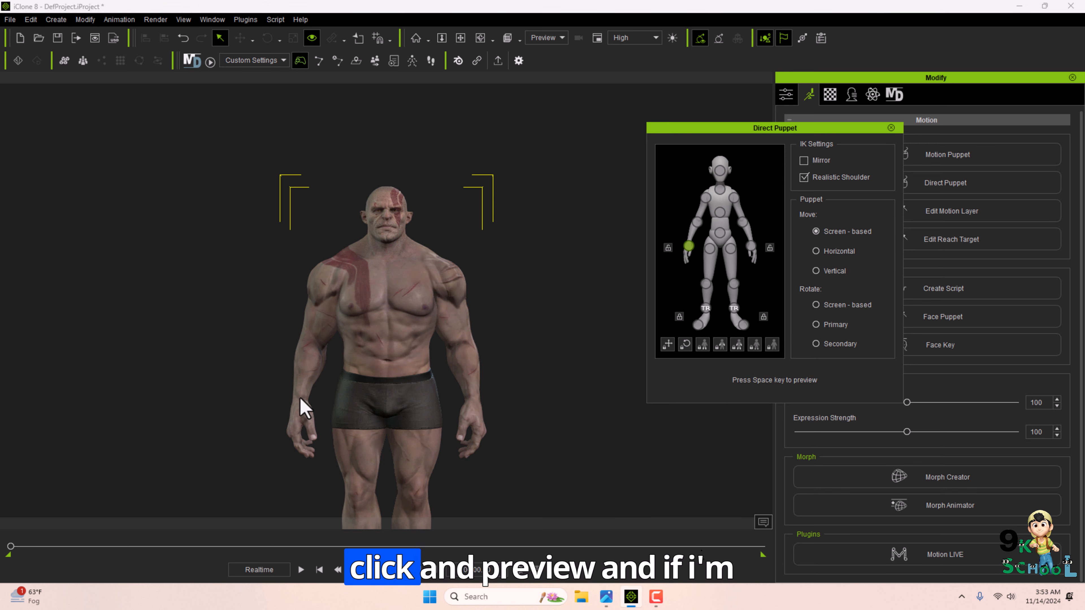
key(space)
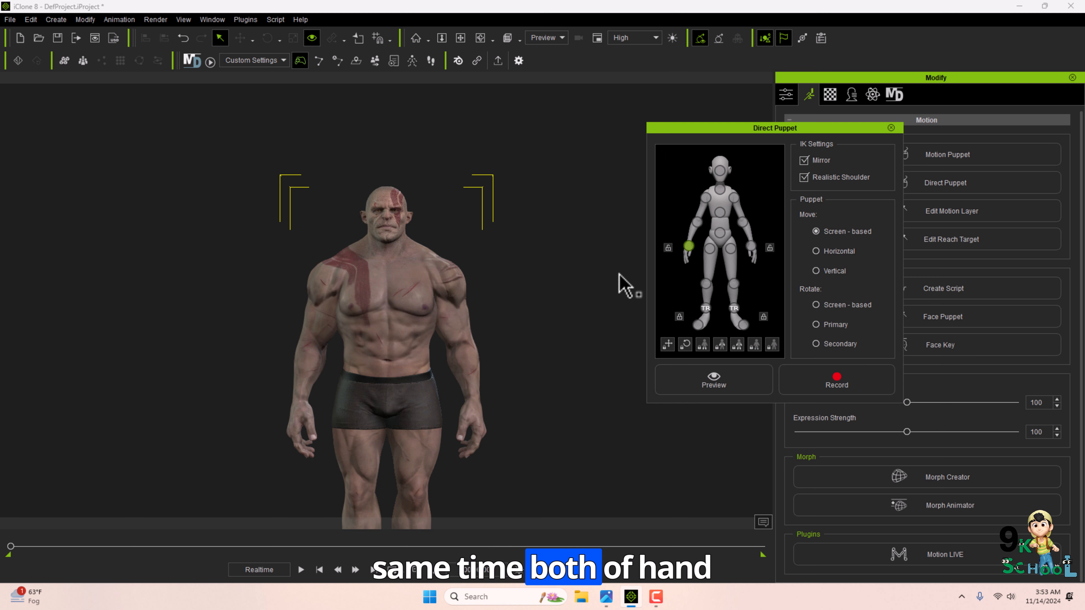
click(693, 379)
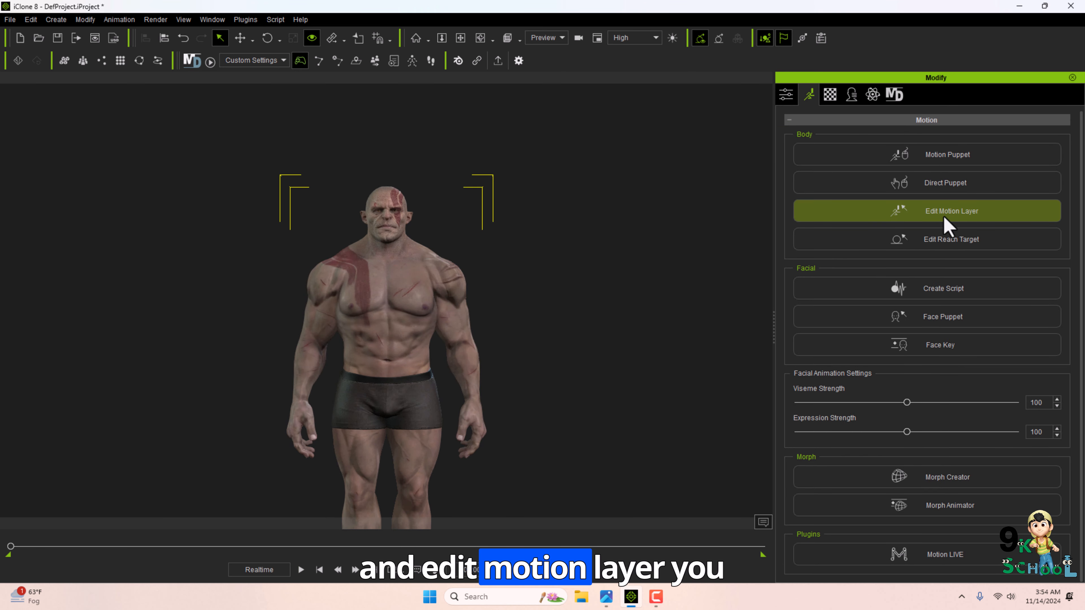
Open Edit Motion Layer and rotate the character's right shoulder to raise the arm.
click(944, 214)
scroll(469, 342, up, 3)
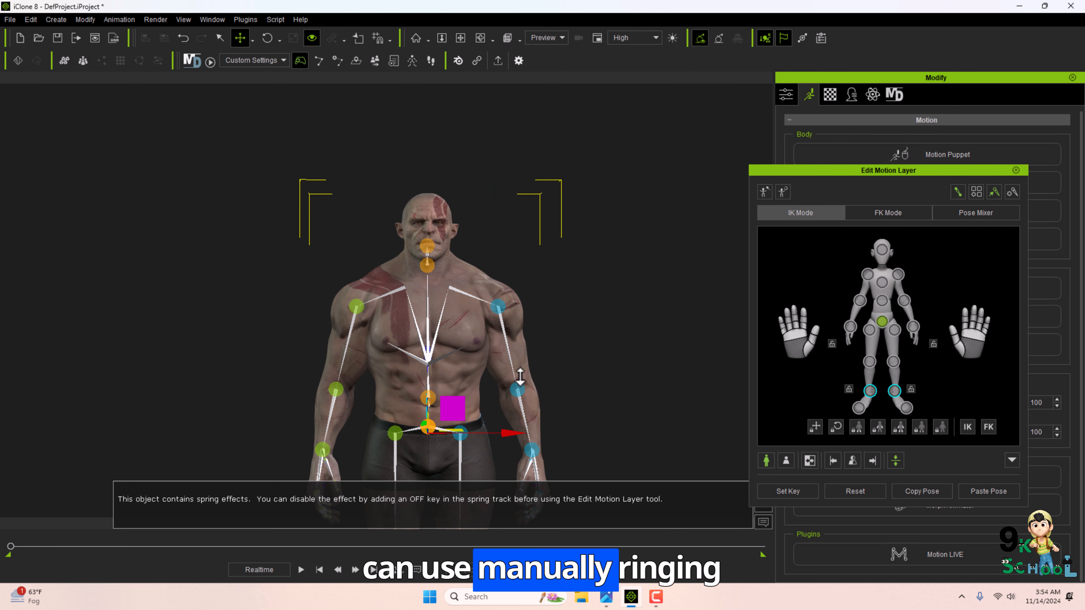
click(336, 261)
key(e)
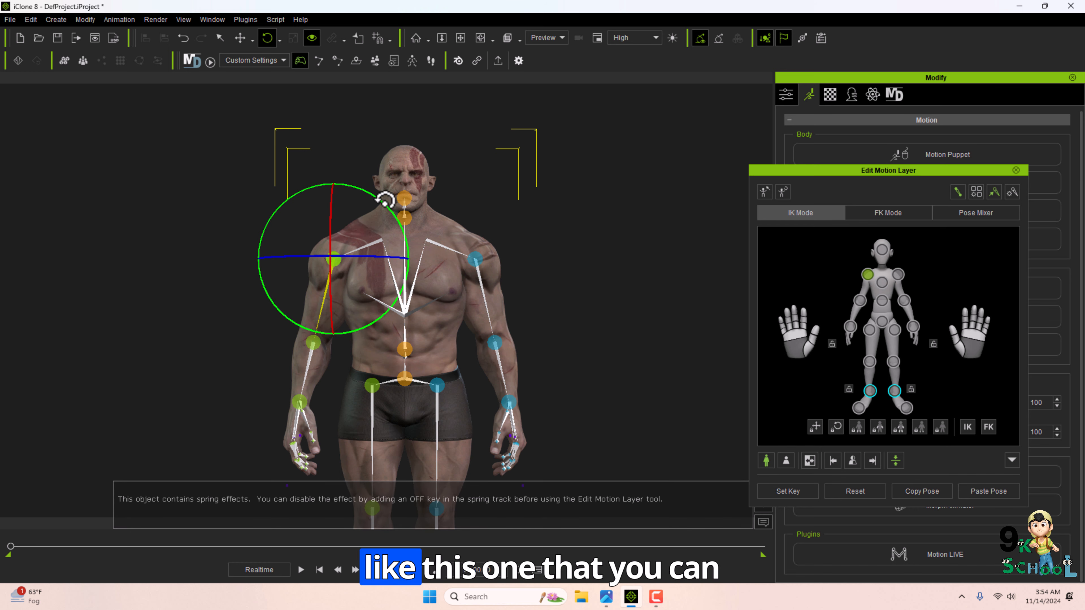
drag(354, 222, 617, 213)
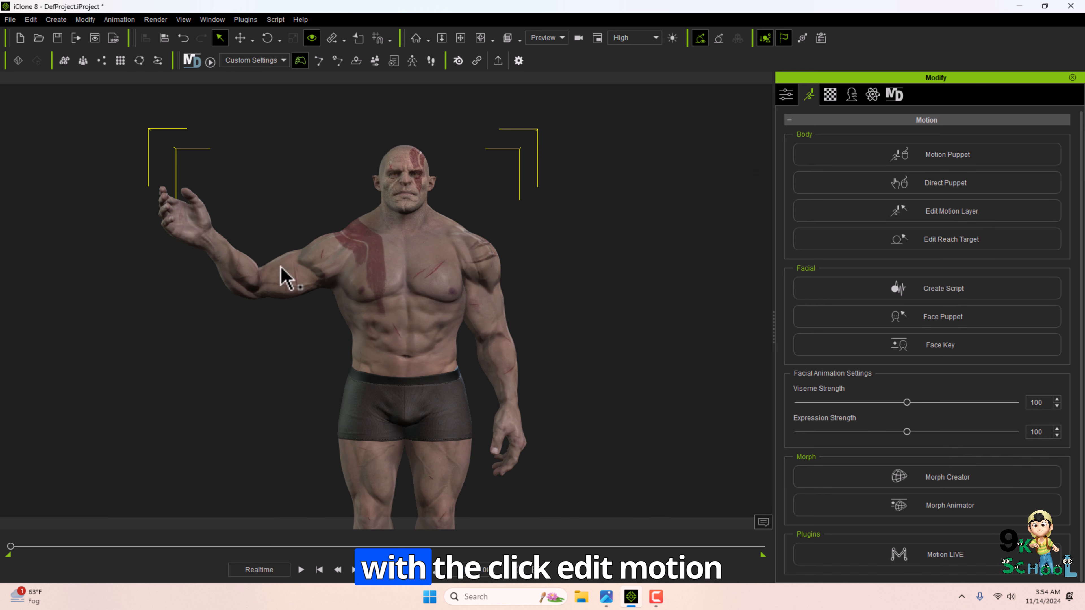
click(982, 239)
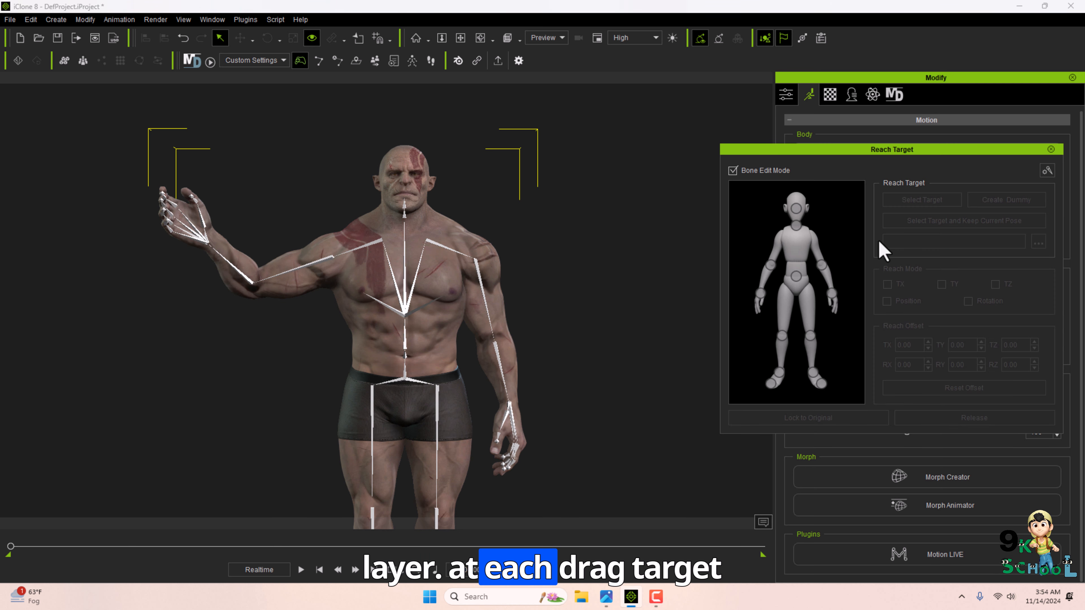
click(760, 294)
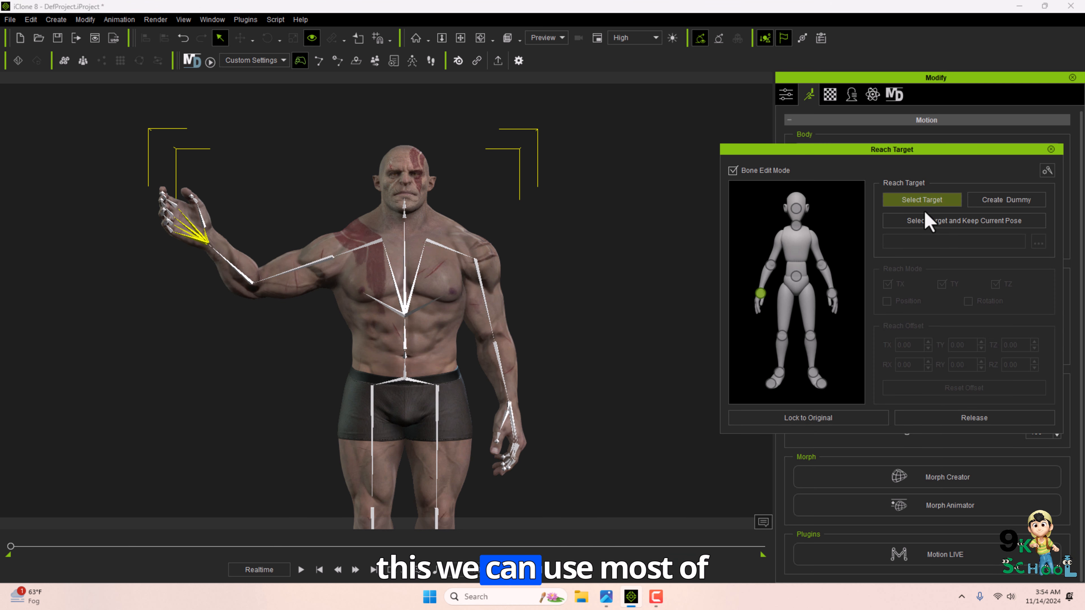
click(1052, 149)
Create a primitive cylinder in the scene.
click(56, 19)
mouse_move(120, 36)
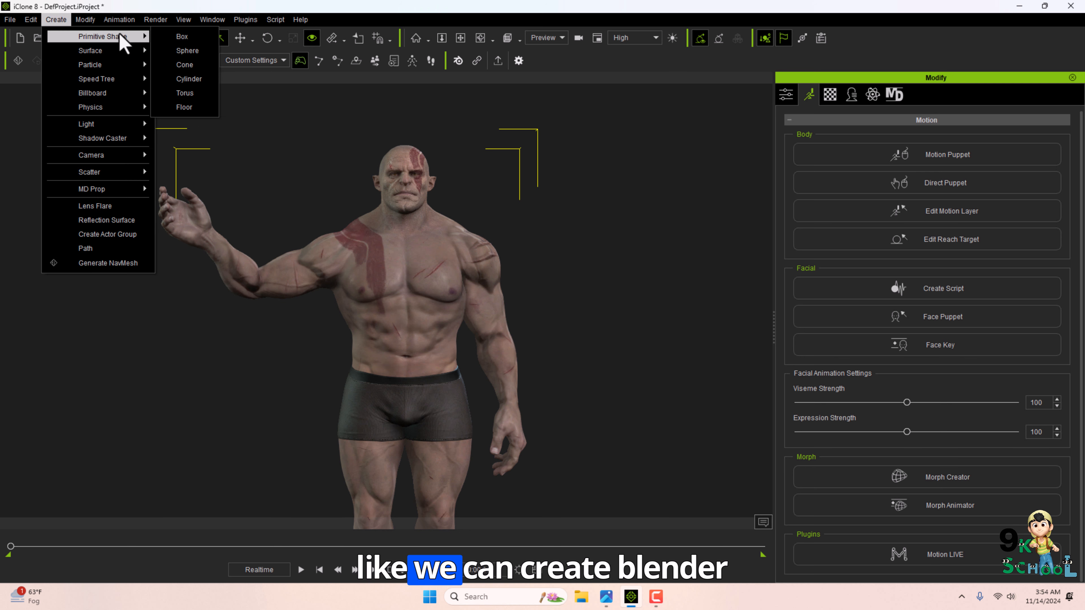
click(189, 78)
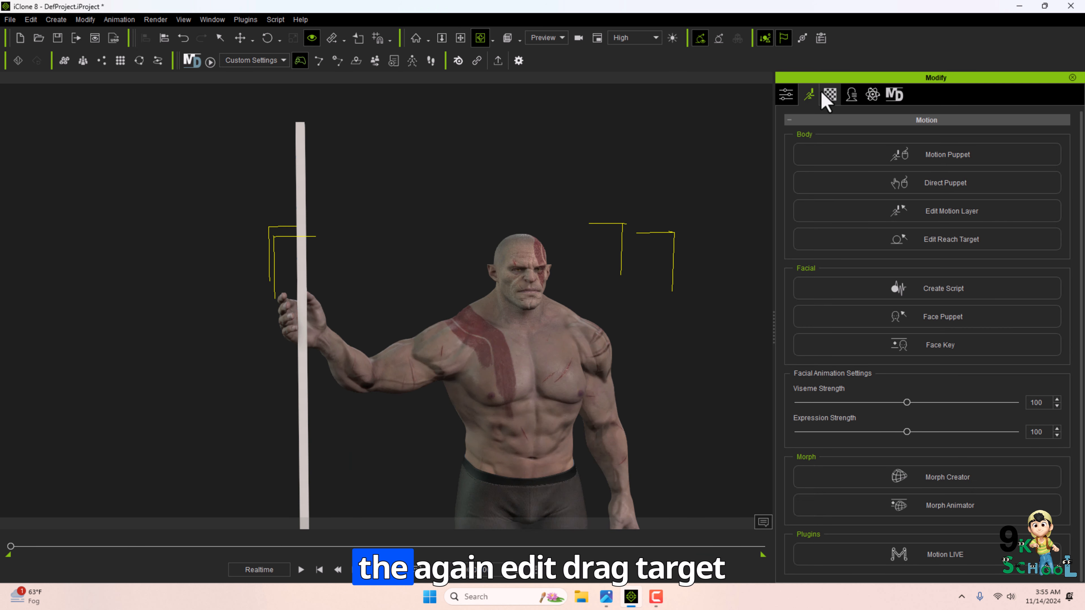
Make the character's right hand reach the cylinder using Edit Reach Target.
click(1006, 242)
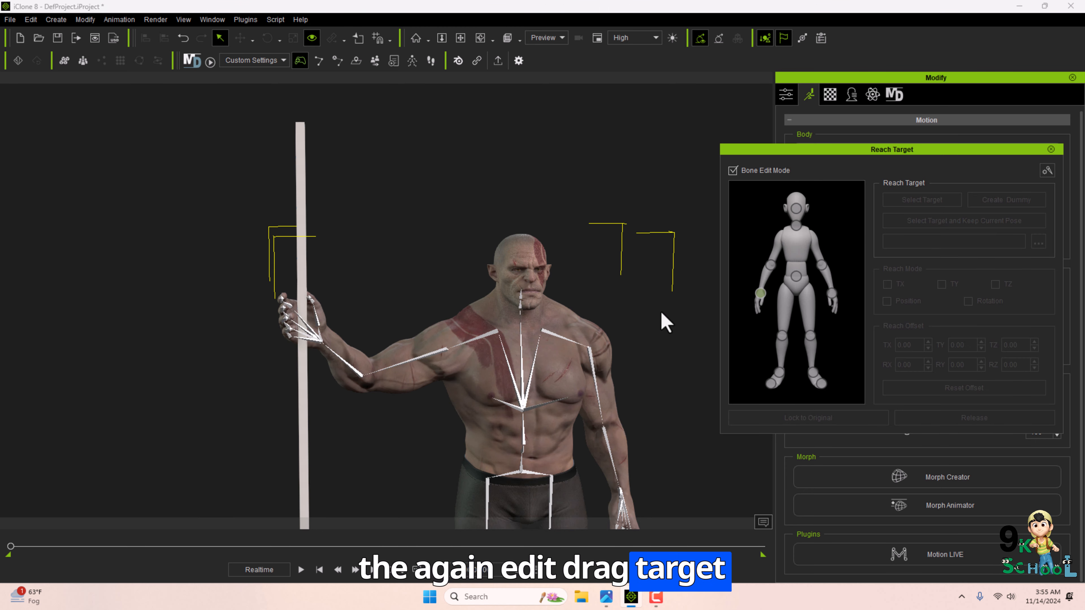
scroll(288, 397, up, 3)
scroll(288, 397, down, 3)
click(921, 200)
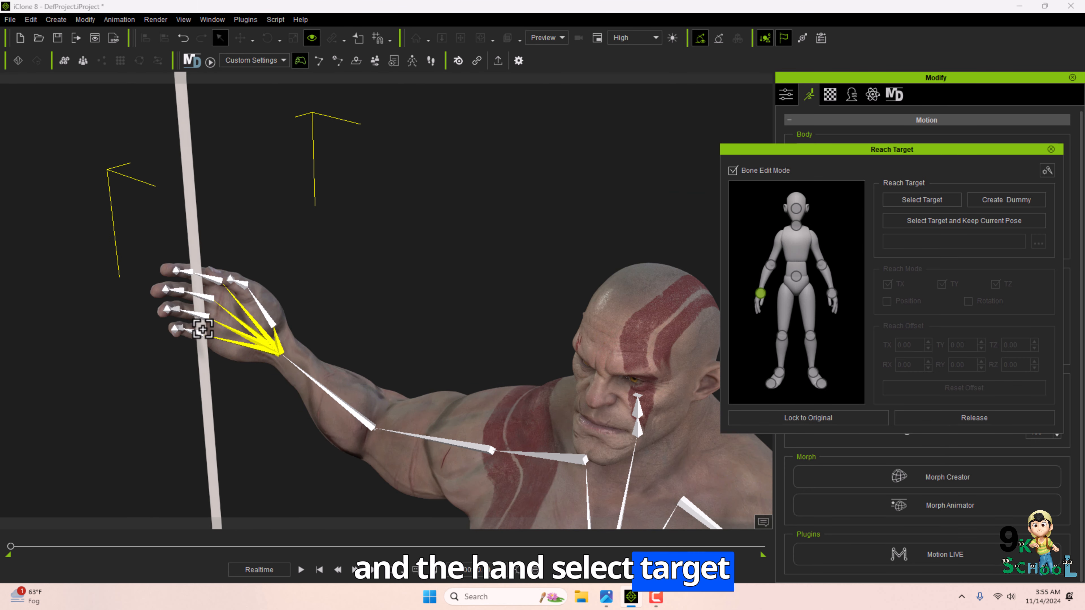
click(200, 351)
scroll(286, 375, down, 5)
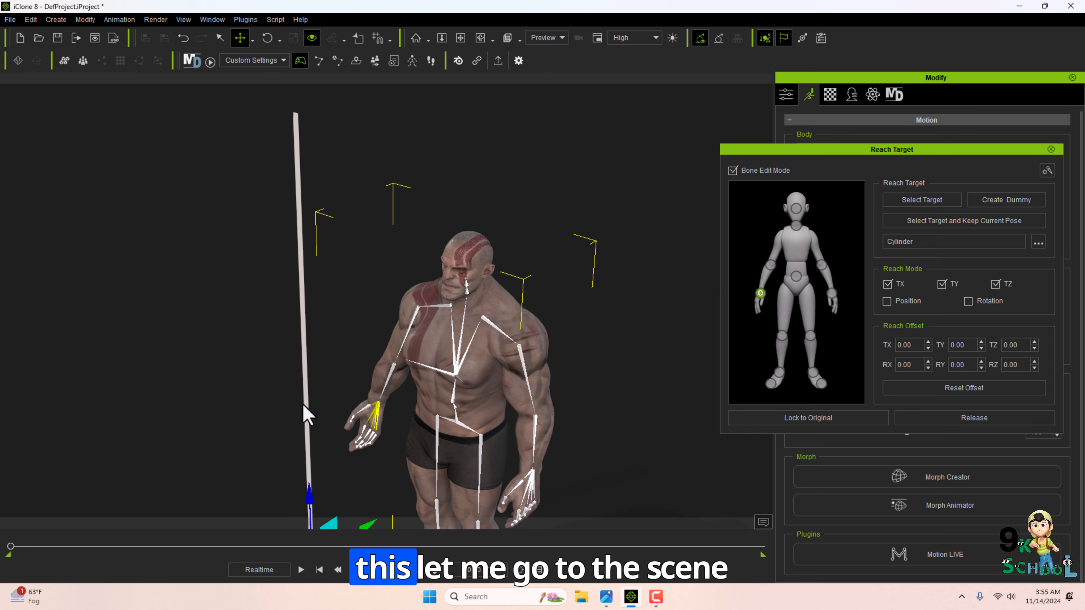
Open the Scene Manager, select the cylinder, and undo the last action.
key(F4)
key(F4)
key(F5)
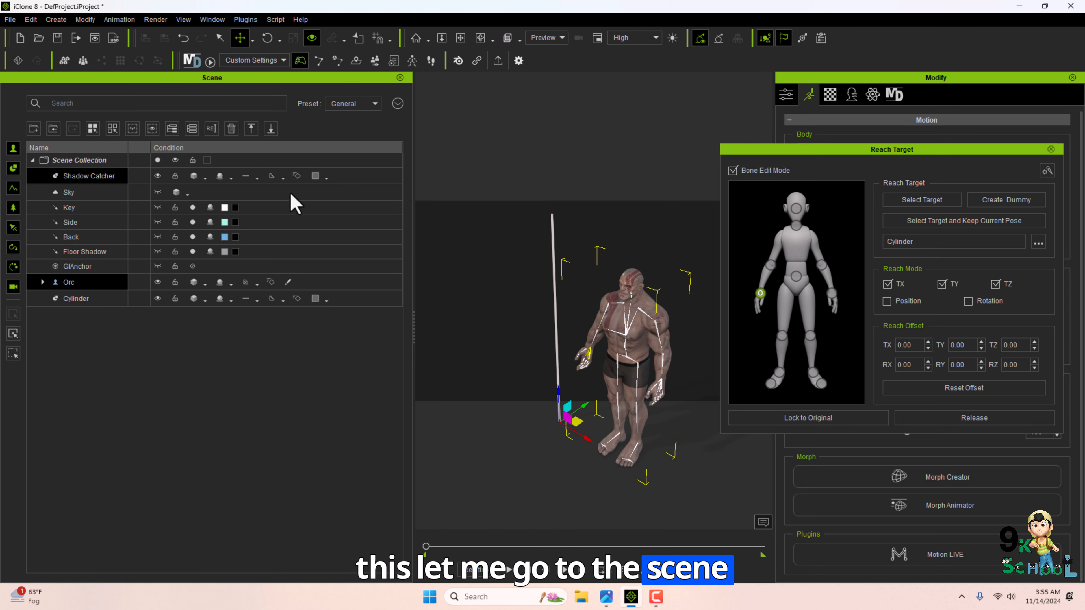
click(924, 205)
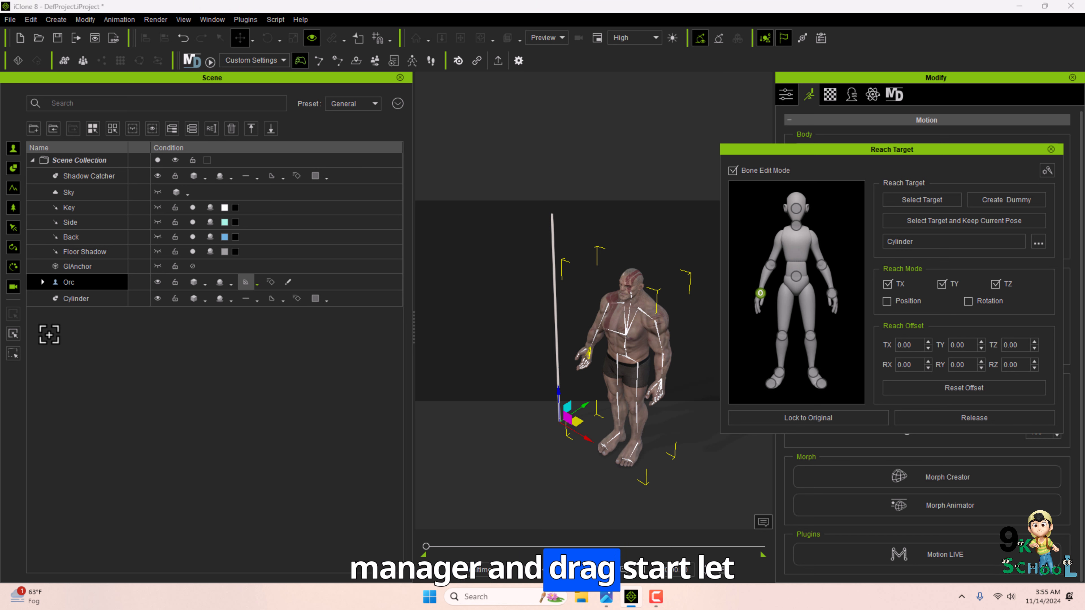
click(70, 298)
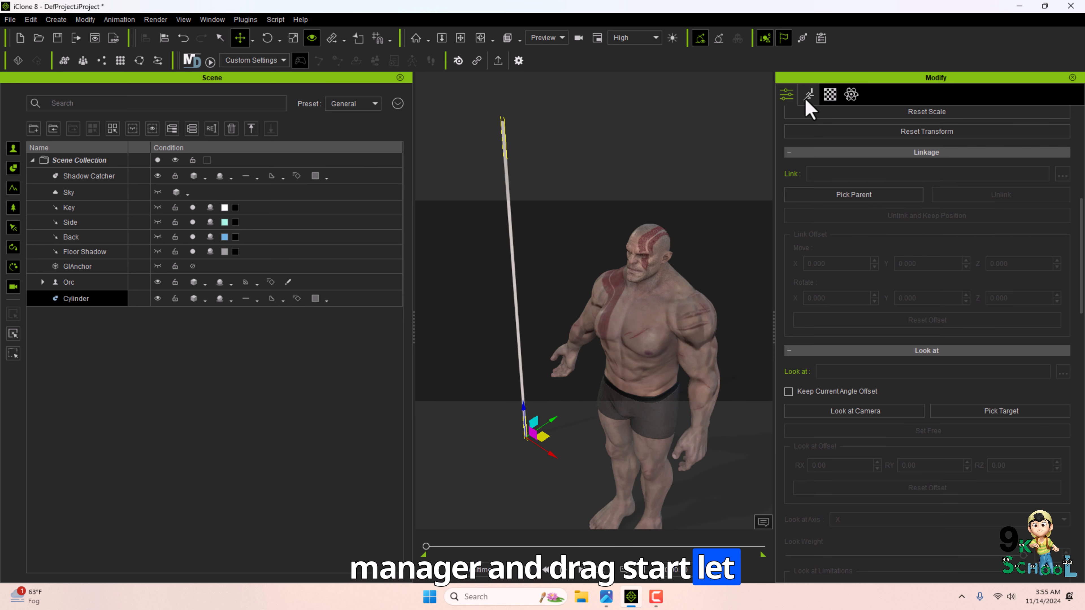
click(806, 99)
key(ctrl+z)
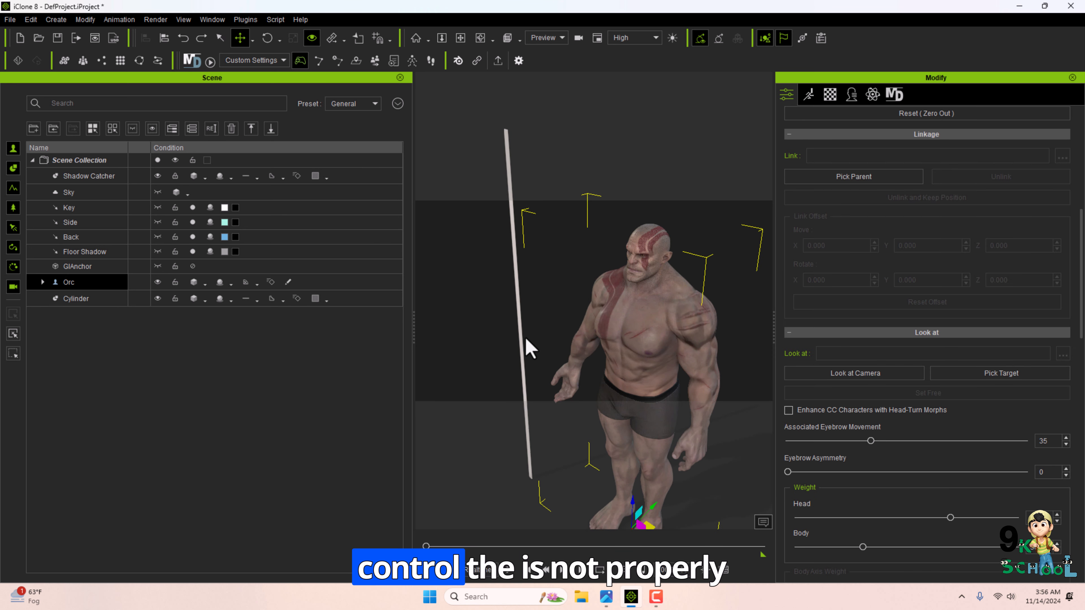
Reopen Edit Reach Target and set the cylinder as the right hand's reach target with Rotation enabled.
mouse_move(606, 342)
right_down()
mouse_move(698, 344)
mouse_move(623, 338)
right_up()
click(809, 94)
click(904, 239)
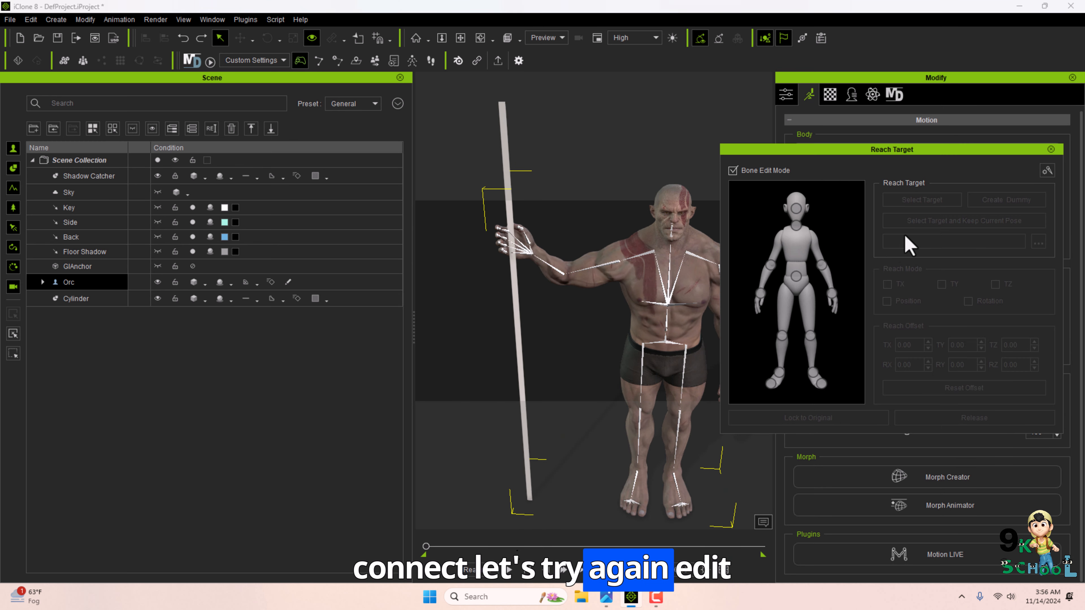
scroll(497, 306, up, 5)
right_drag(498, 306, 544, 338)
click(760, 293)
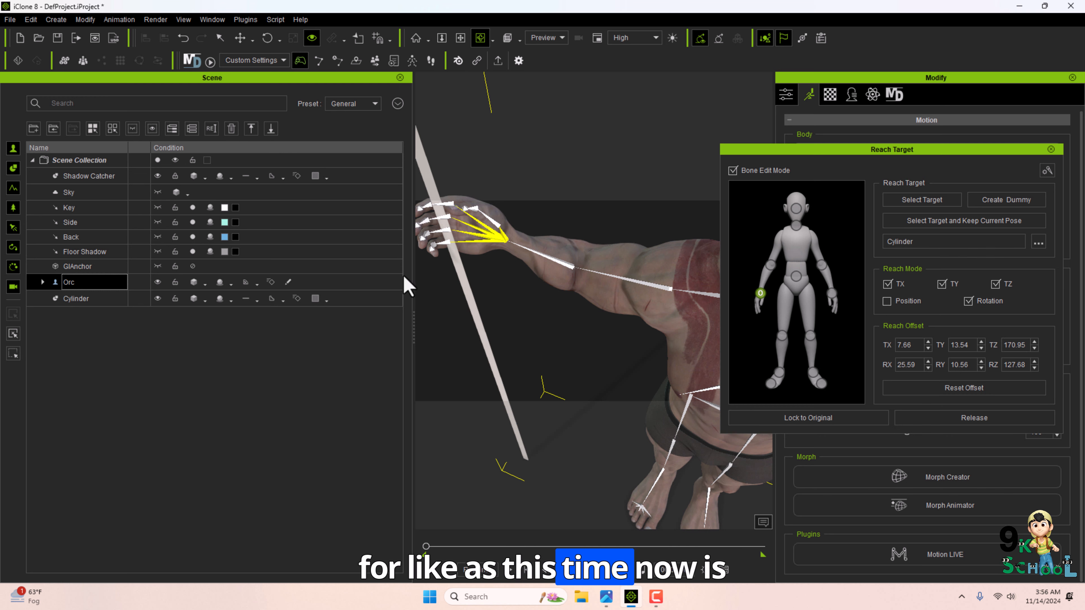
click(401, 78)
scroll(412, 260, down, 5)
right_drag(412, 260, 508, 161)
right_drag(472, 237, 323, 274)
scroll(325, 276, down, 2)
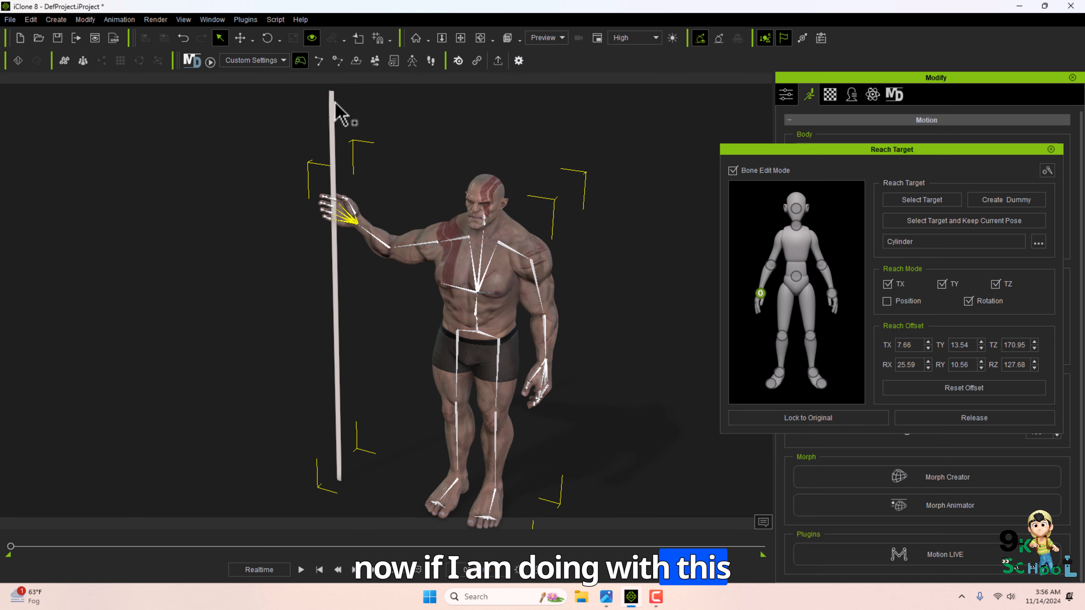
click(207, 25)
click(209, 68)
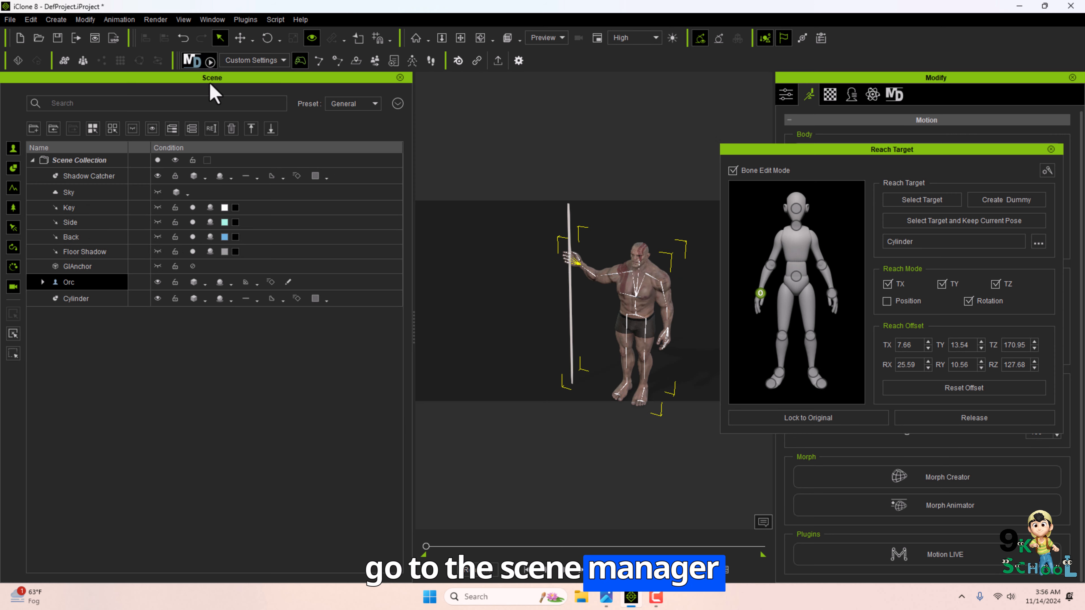
drag(593, 384, 599, 380)
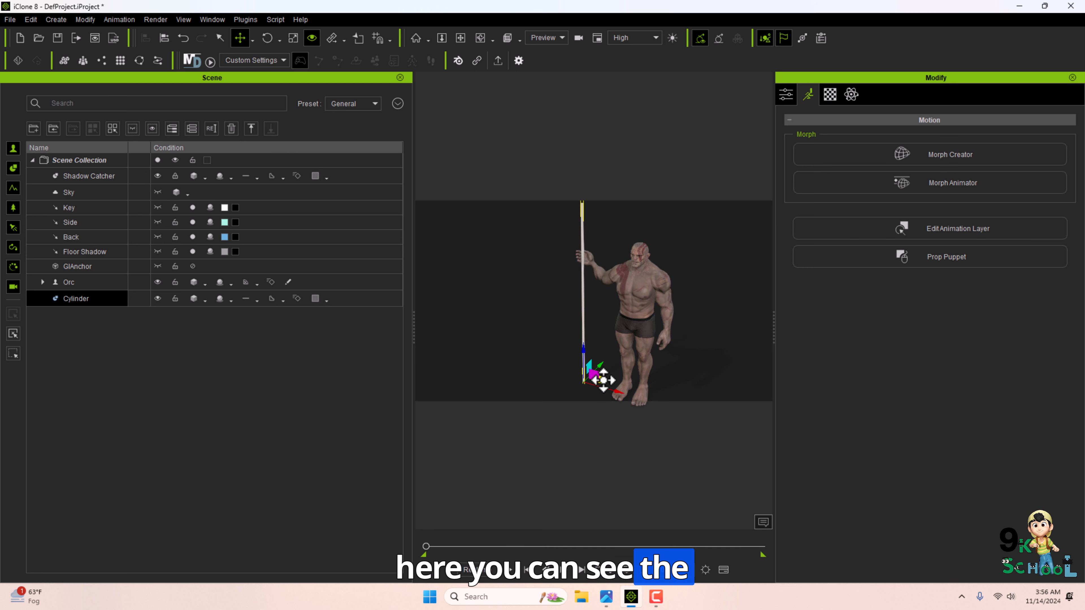
click(405, 77)
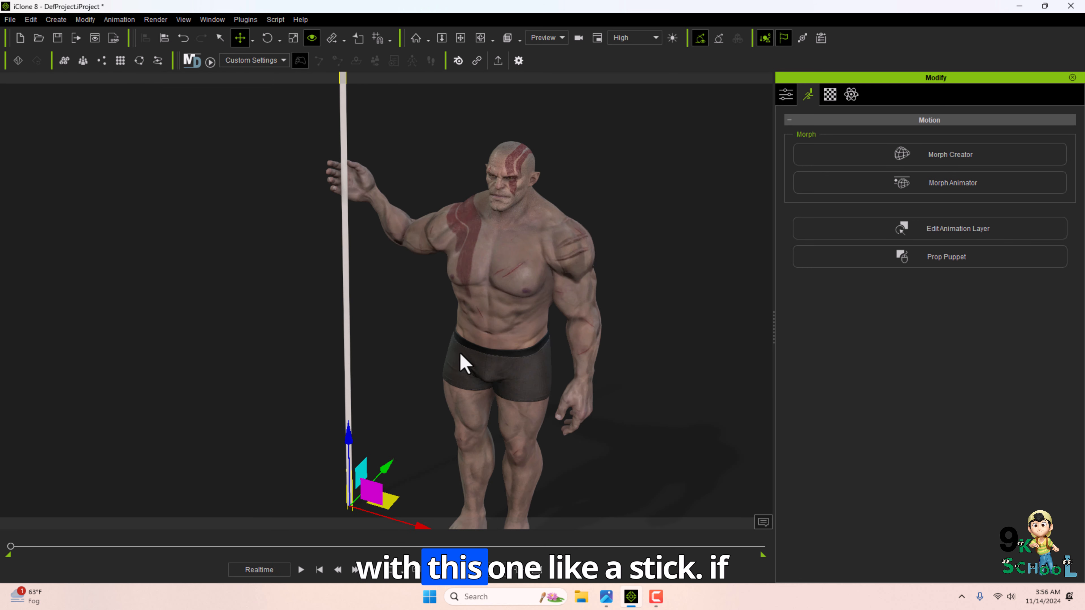
Select the character and preview a basic Move motion in Motion Puppet while gripping the cylinder.
click(496, 256)
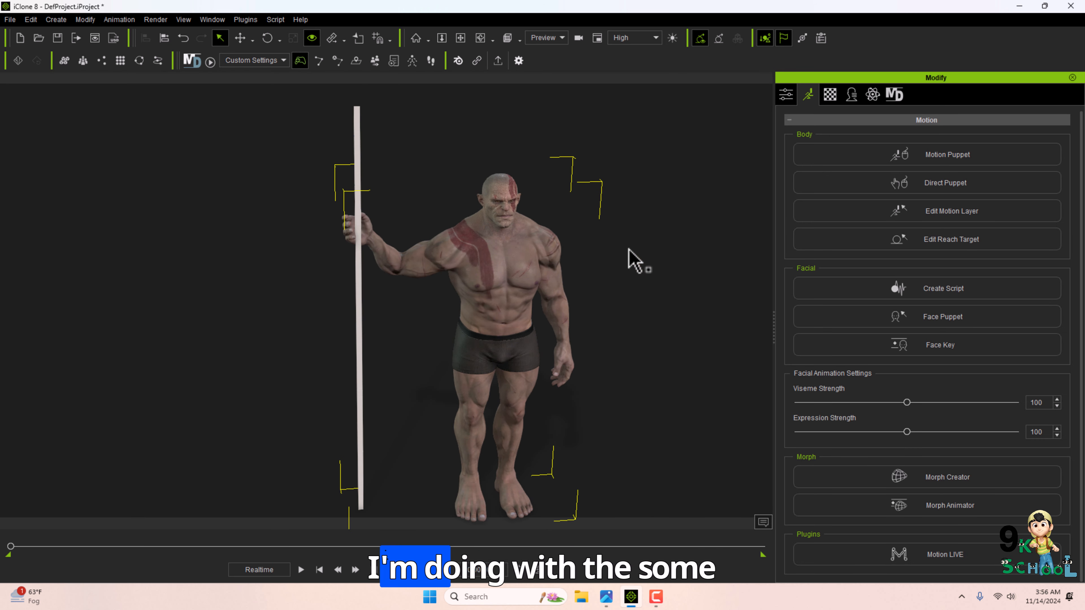
click(851, 149)
click(812, 250)
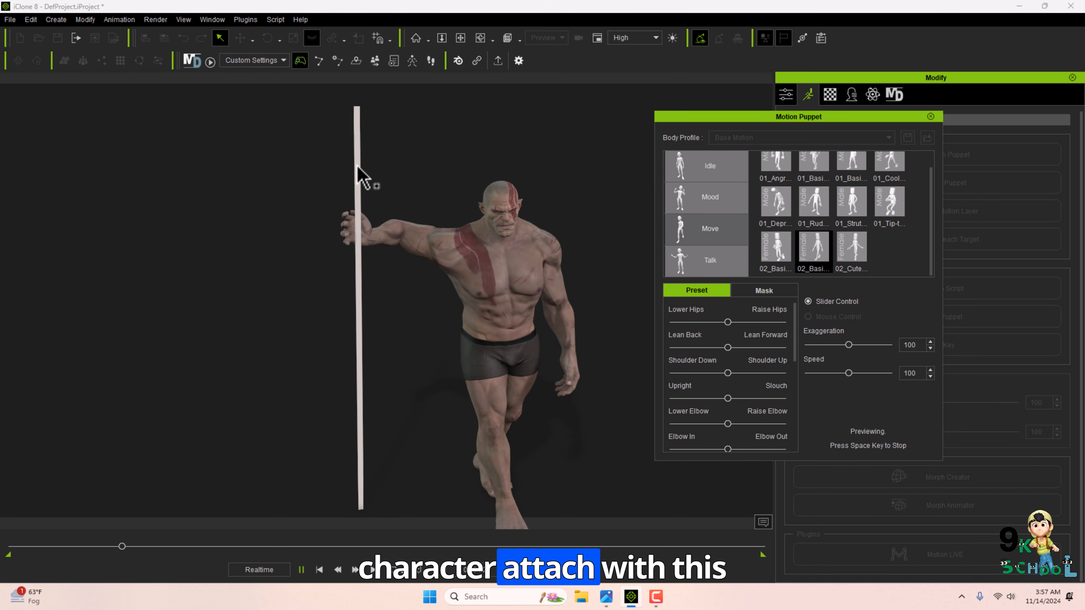
key(Escape)
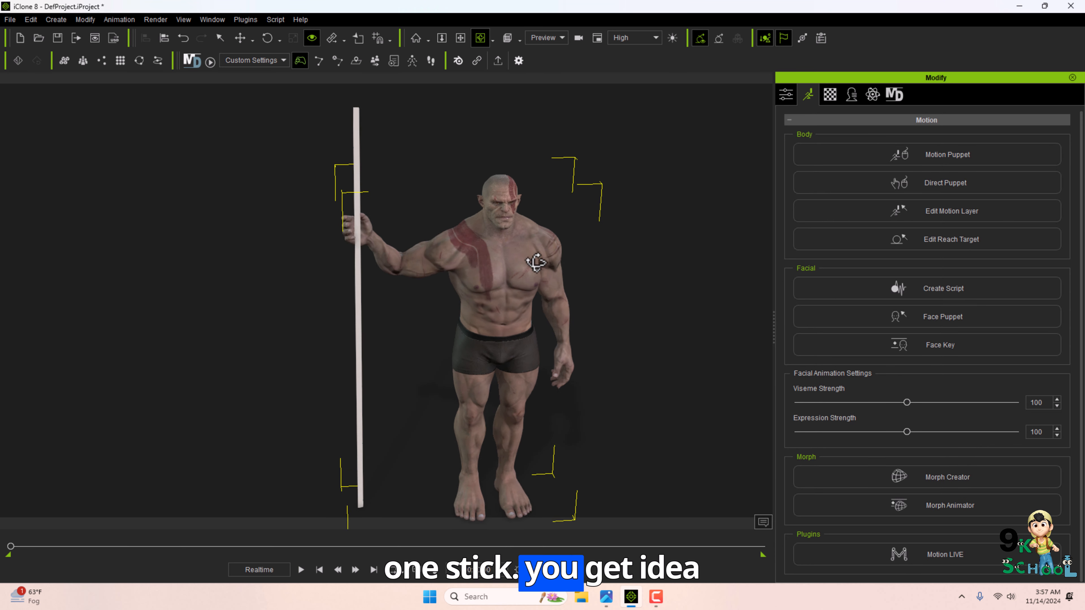
Select the cylinder and delete it from the scene.
alt+right_drag(537, 262, 563, 287)
alt+middle_drag(563, 287, 557, 288)
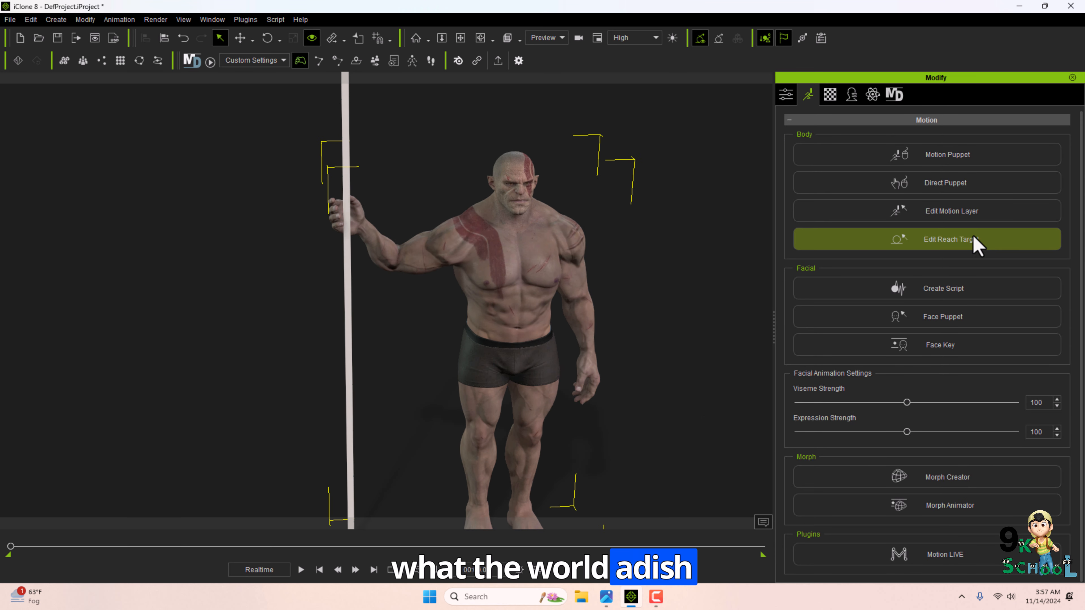
click(346, 117)
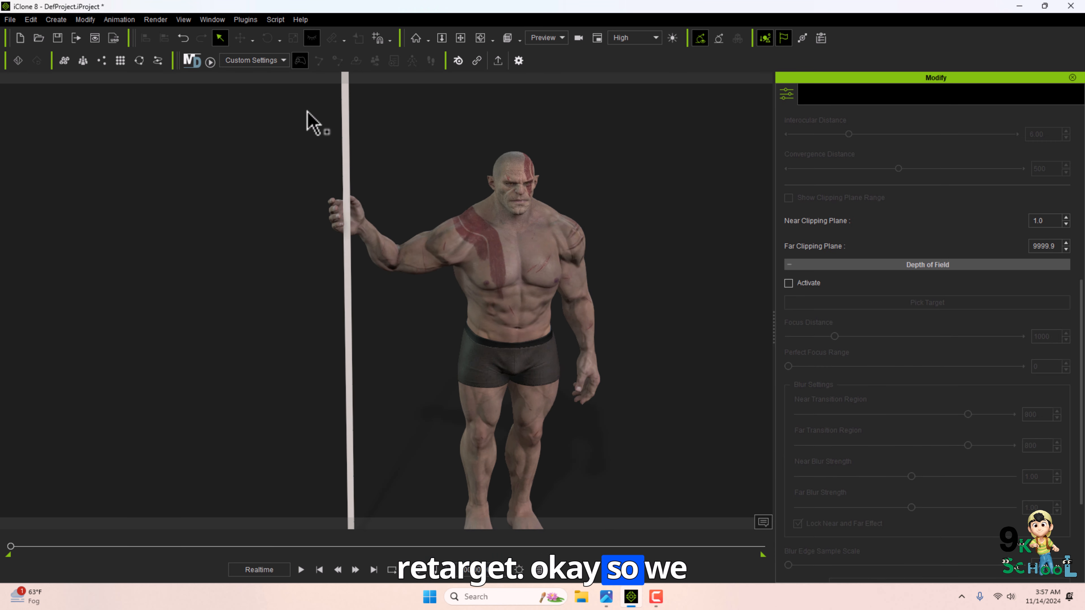
key(F5)
click(79, 298)
key(Delete)
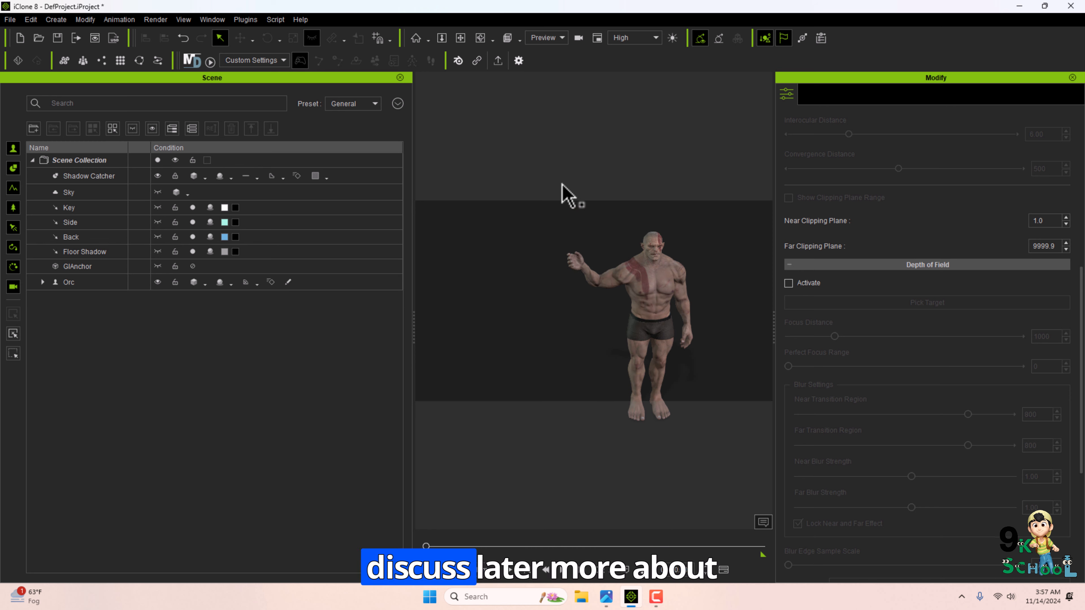
Zoom in on the character's face and open Create Script's TTS option to view the Text to Speech editor, then close it.
click(400, 78)
click(504, 278)
scroll(528, 308, up, 5)
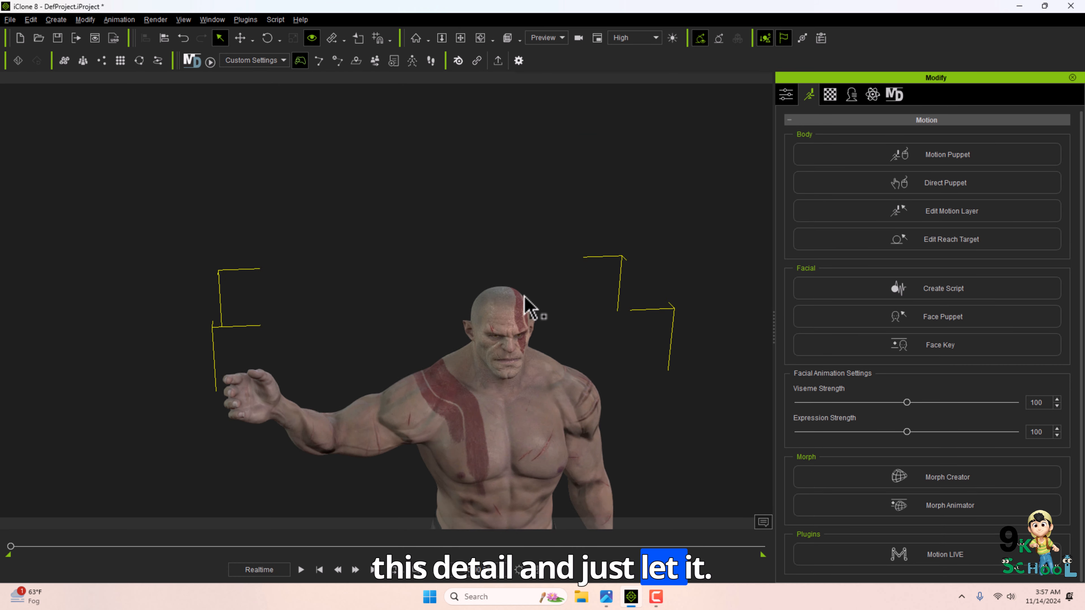
alt+middle_drag(553, 306, 539, 248)
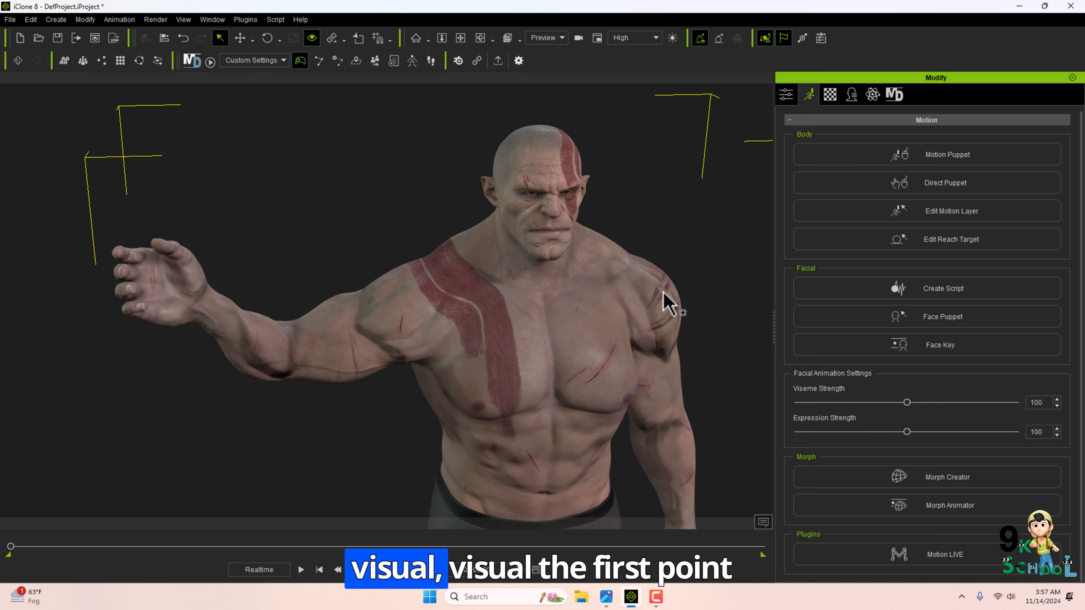
scroll(619, 278, up, 2)
middle_drag(700, 273, 708, 275)
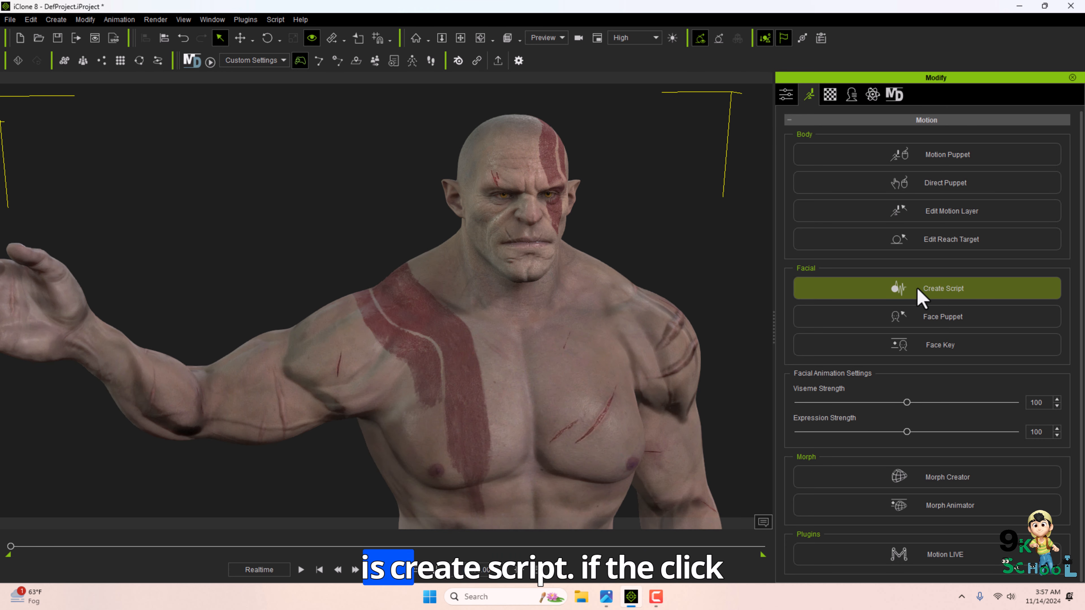
drag(615, 196, 801, 206)
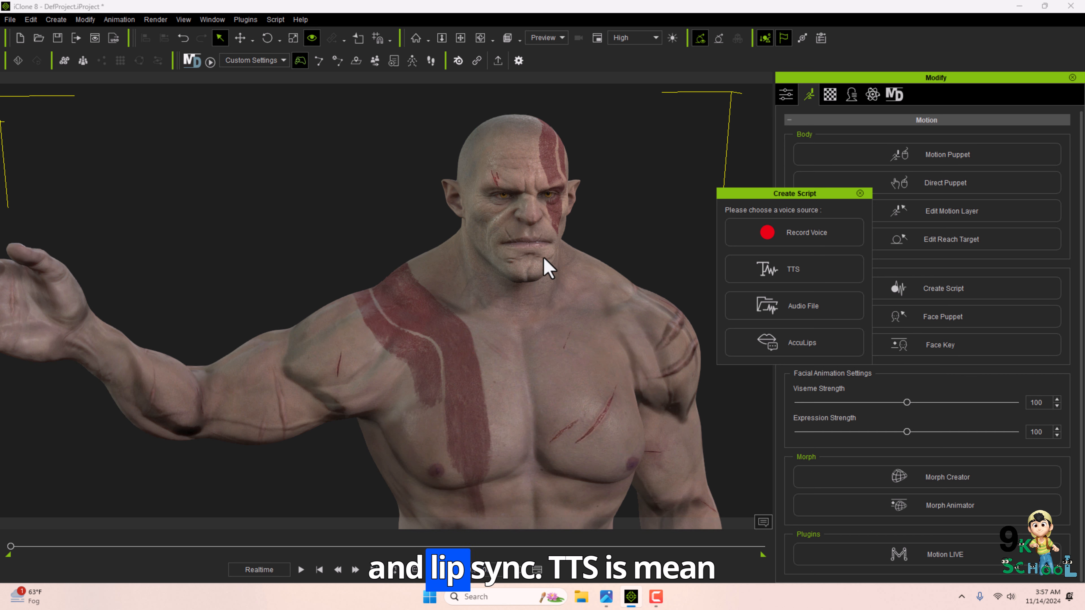
click(777, 271)
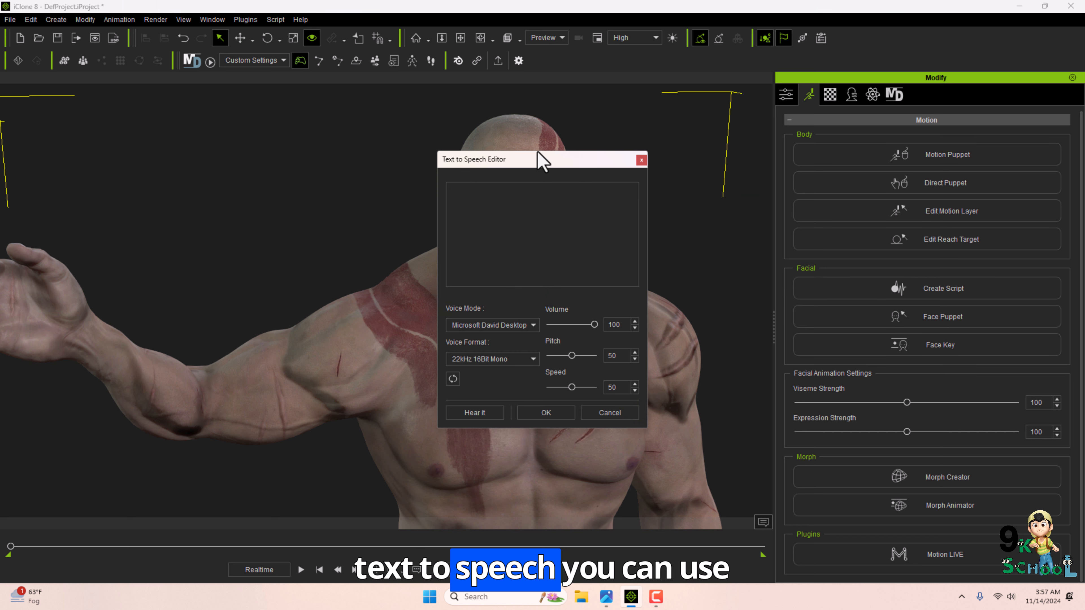
click(641, 160)
Reopen Create Script, browse for audio file 4b in the Voices folder, then cancel.
click(864, 291)
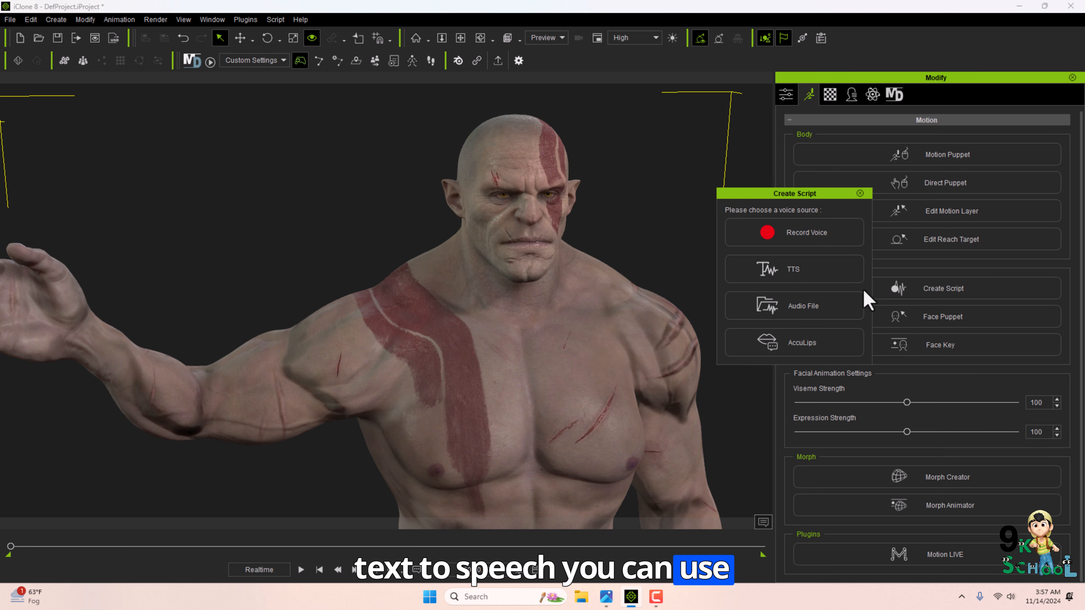
click(759, 321)
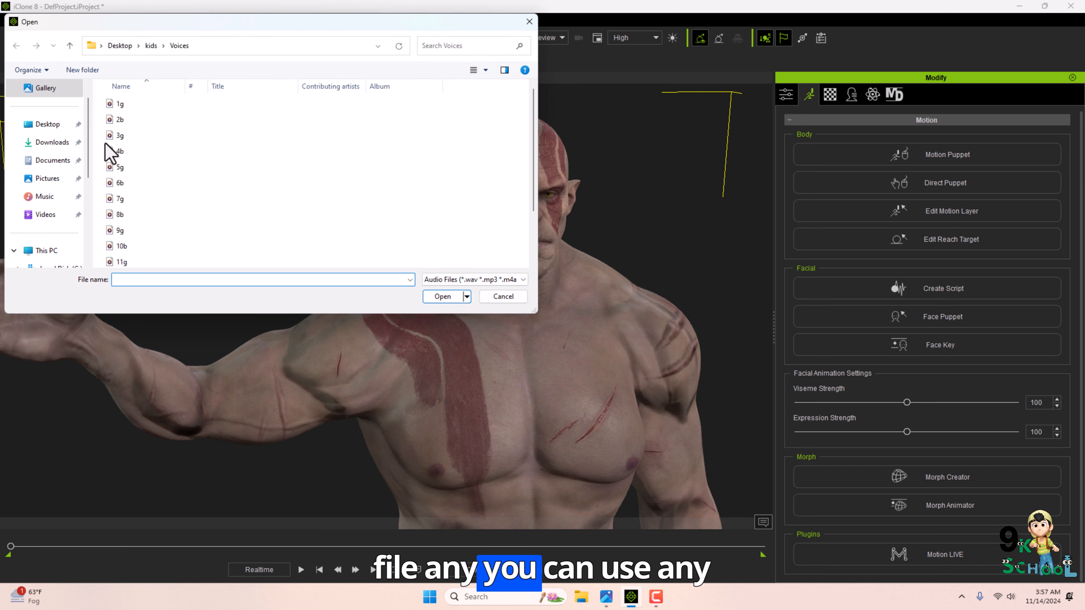
click(112, 151)
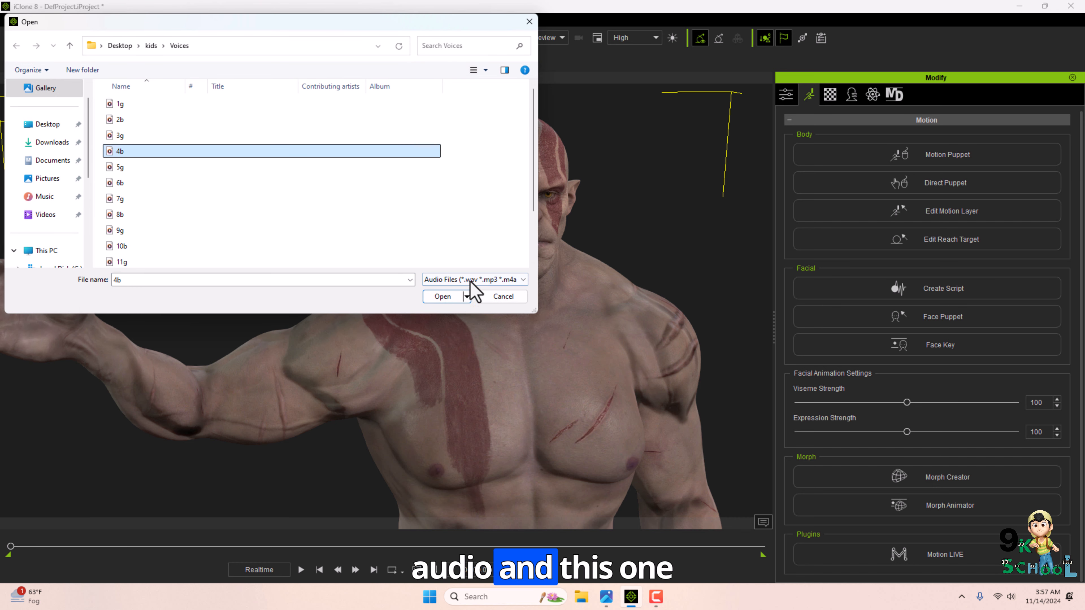
click(503, 297)
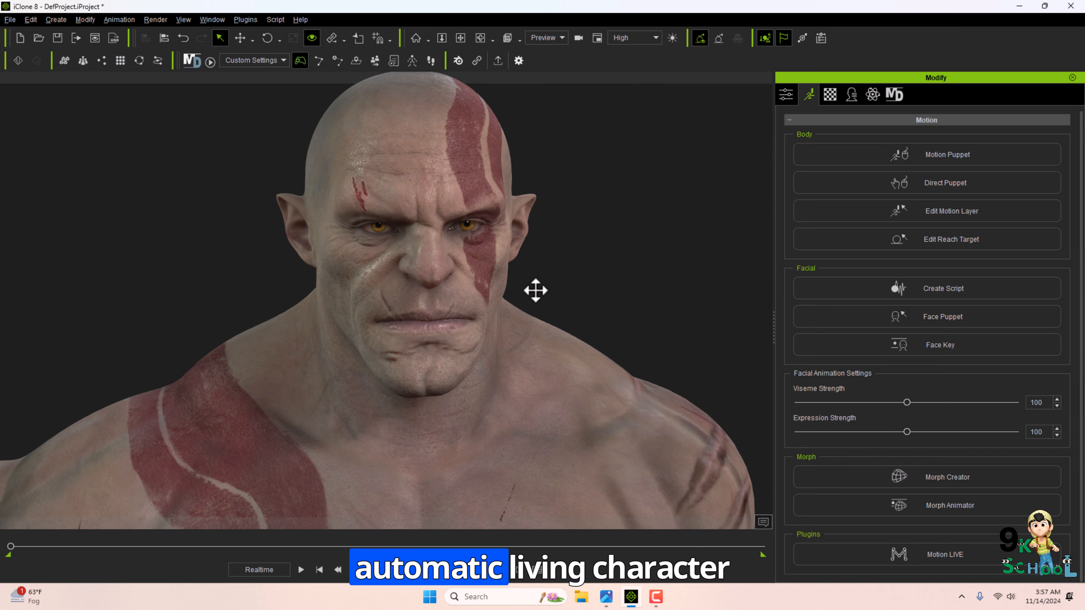
Open the AccuLips editor from Create Script and close it.
click(811, 288)
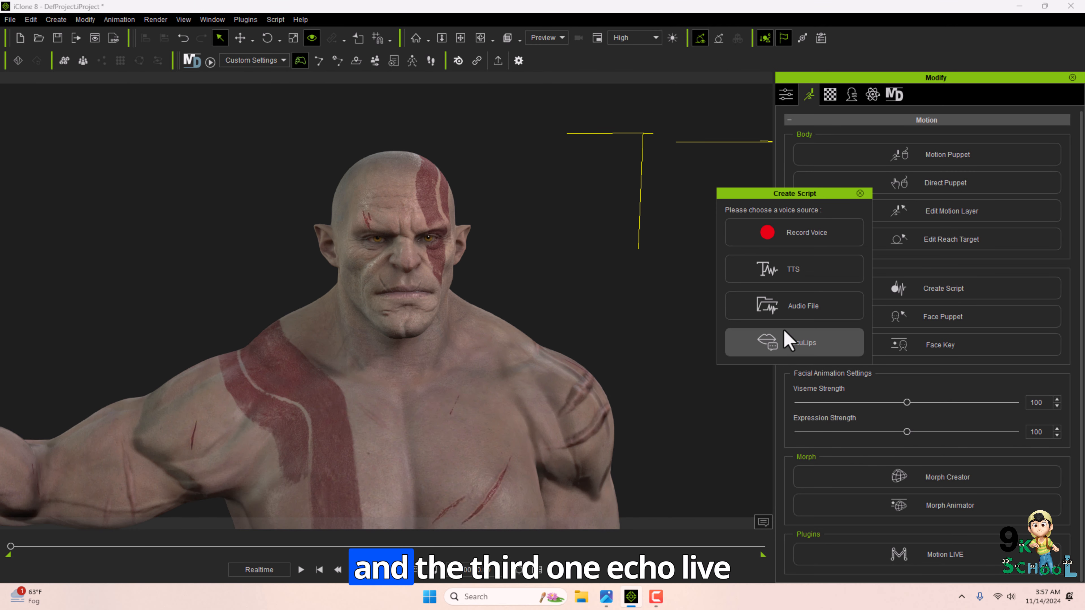
click(782, 340)
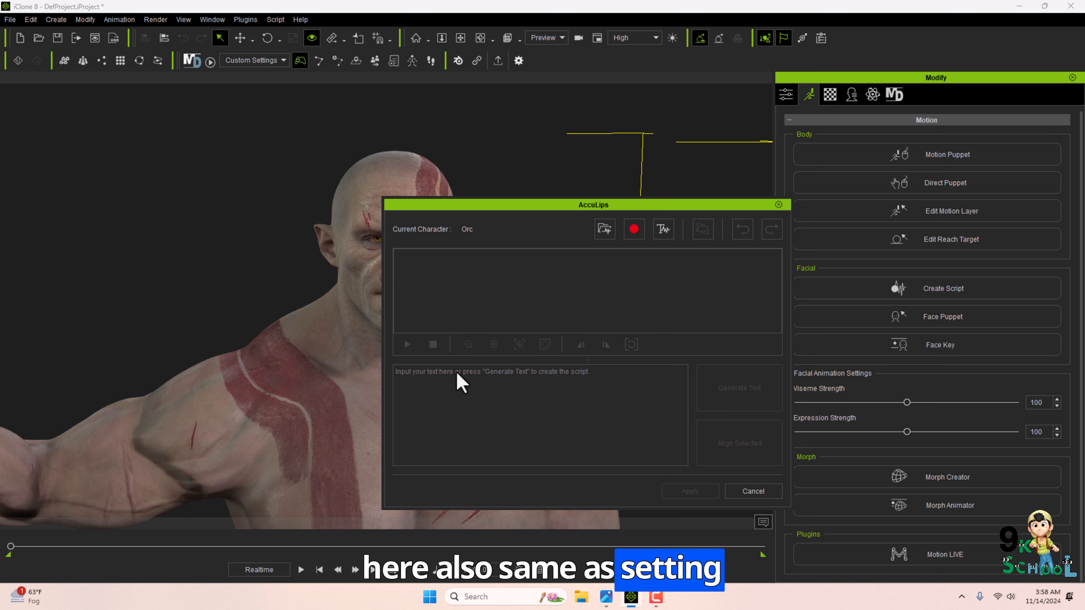
click(779, 205)
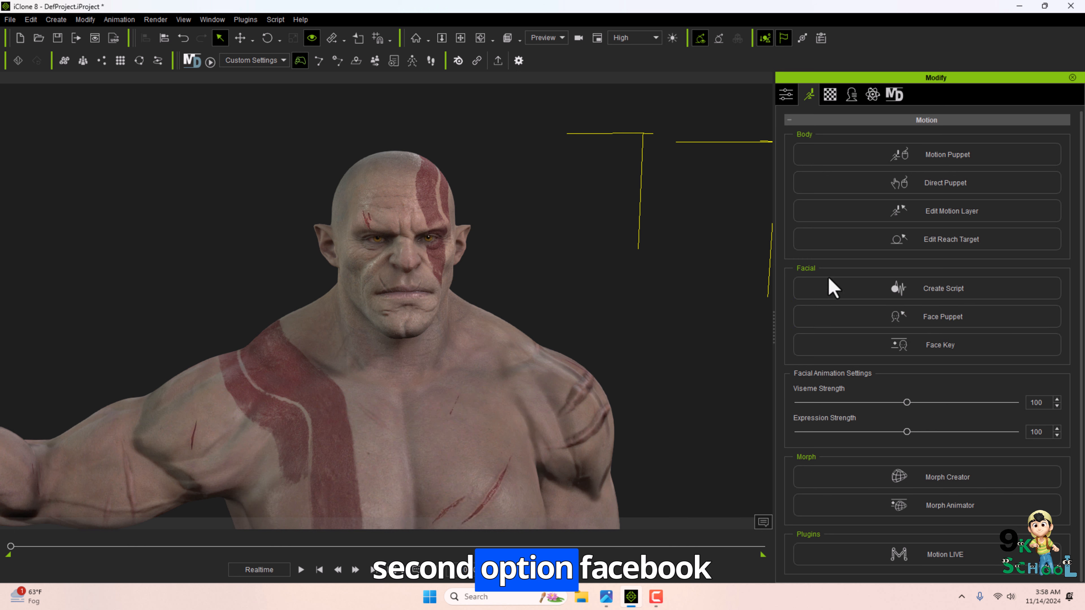
Open Face Puppet, pick the CC4_Kevin puppet control set and preview the facial puppeteering.
click(805, 311)
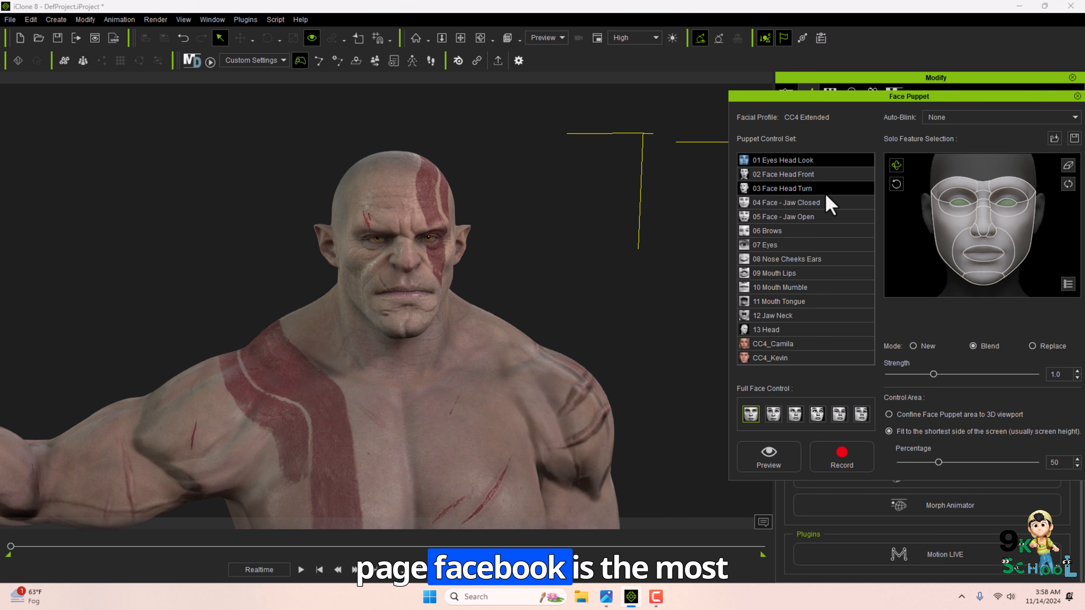
drag(847, 94, 721, 74)
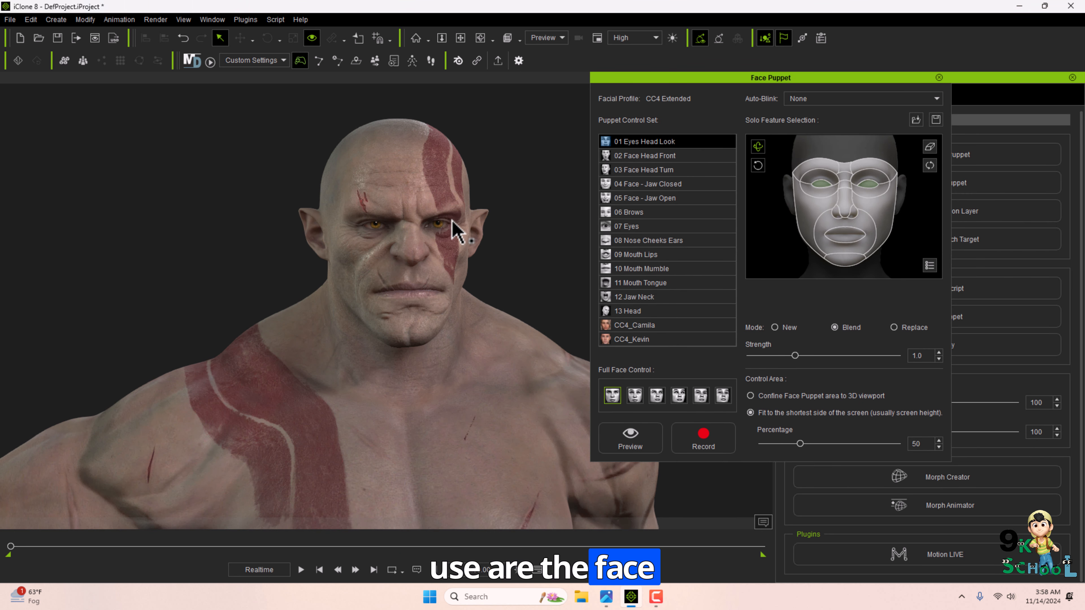
click(637, 211)
click(640, 282)
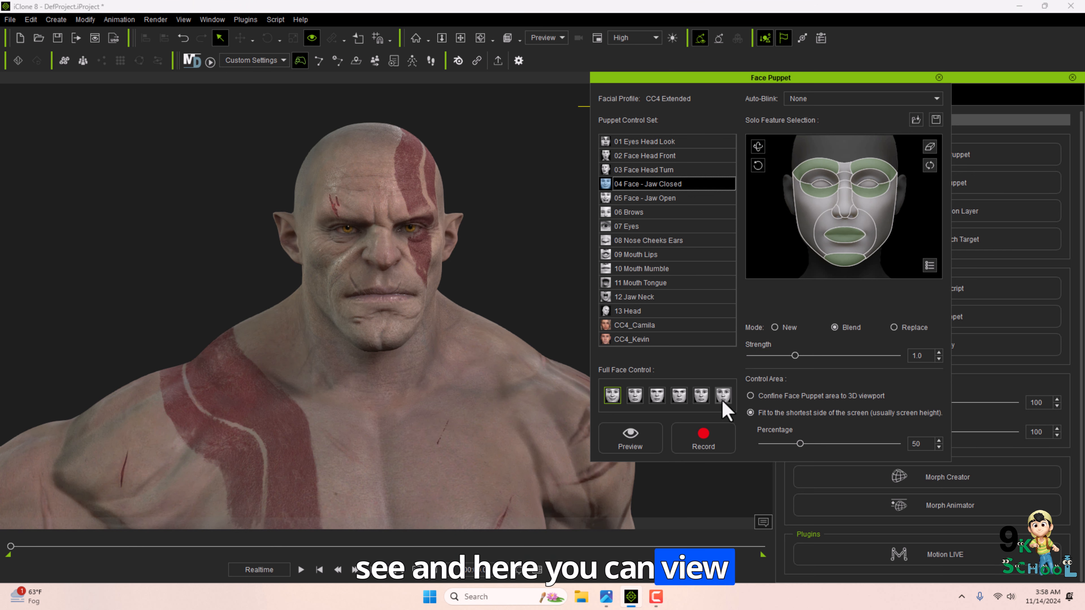
click(642, 340)
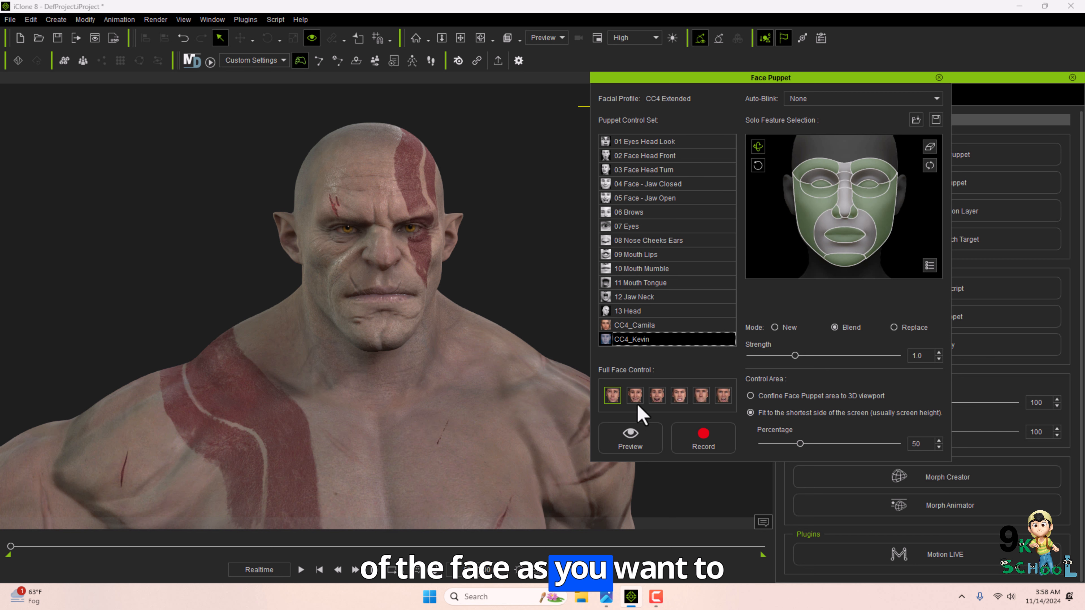
click(631, 436)
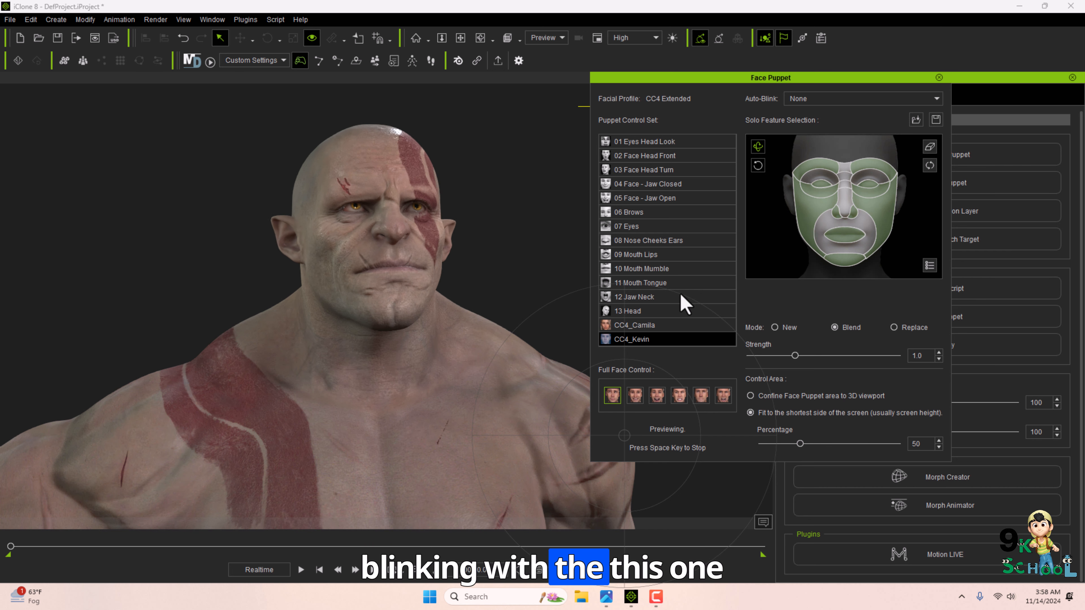
key(space)
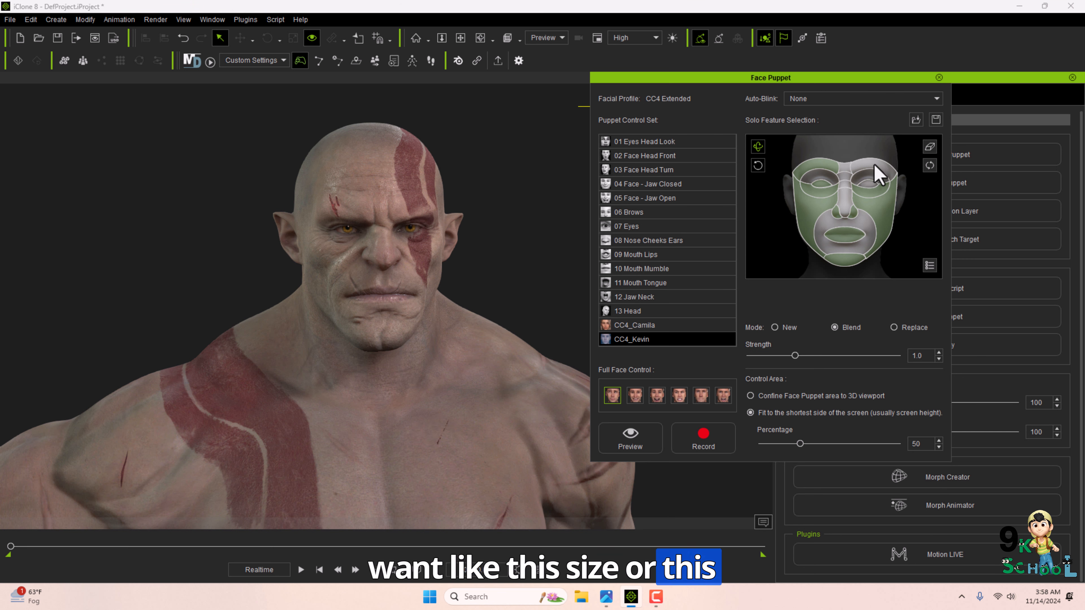
Preview again, then isolate the eye region in Solo Feature Selection and preview it.
click(631, 440)
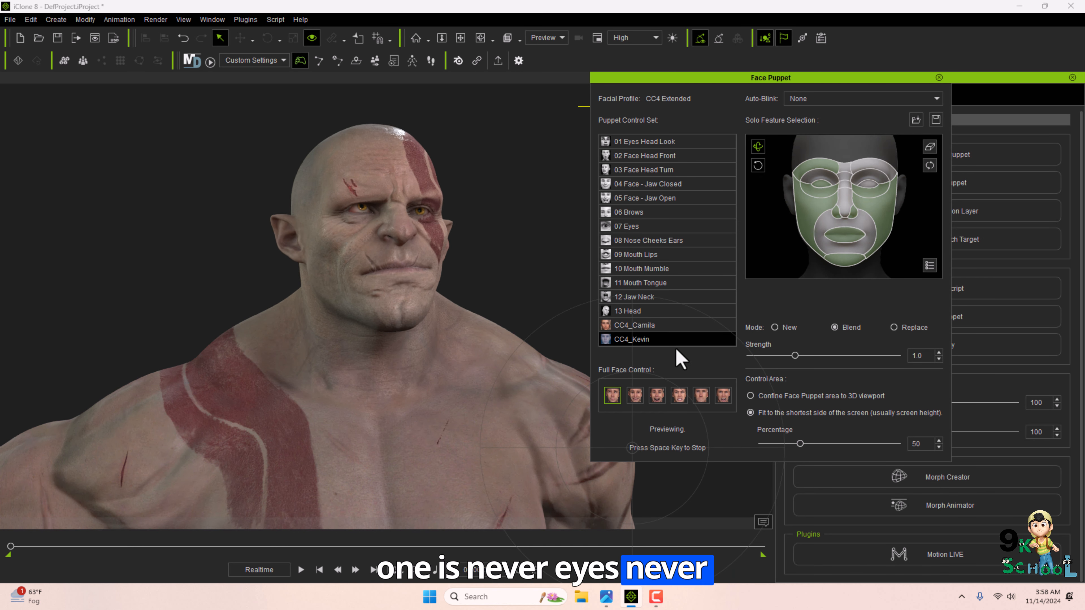
key(space)
click(871, 181)
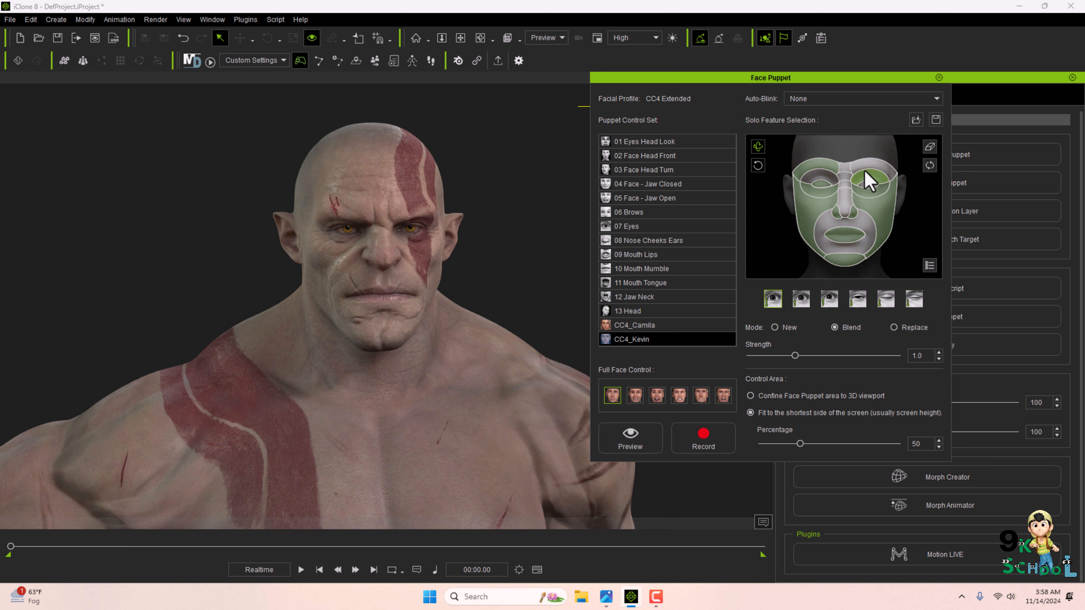
click(867, 166)
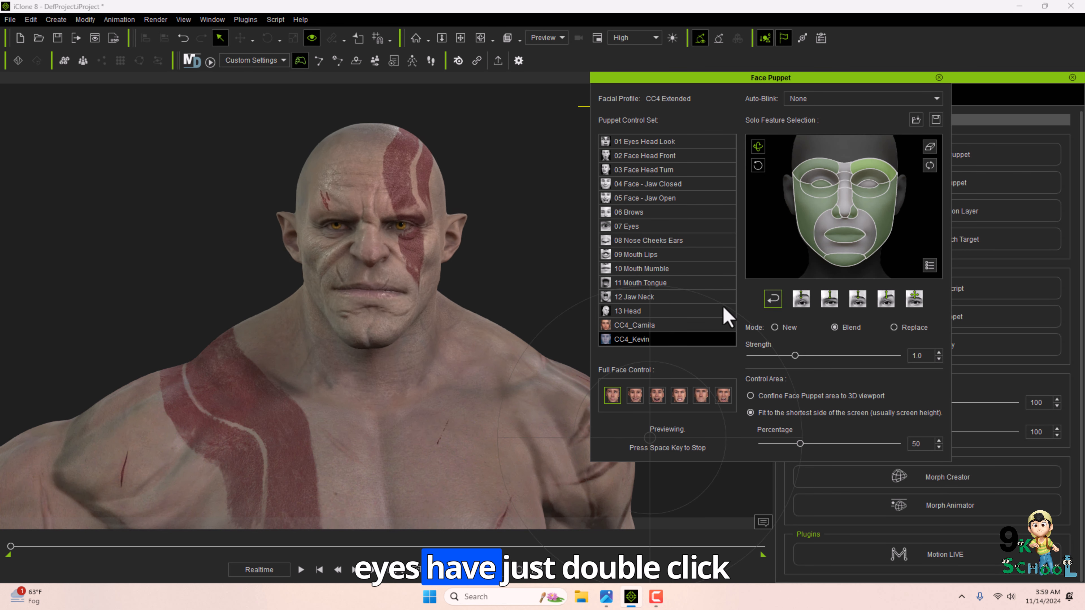
key(space)
Restore all facial features, choose the third full face control and preview it.
double_click(806, 219)
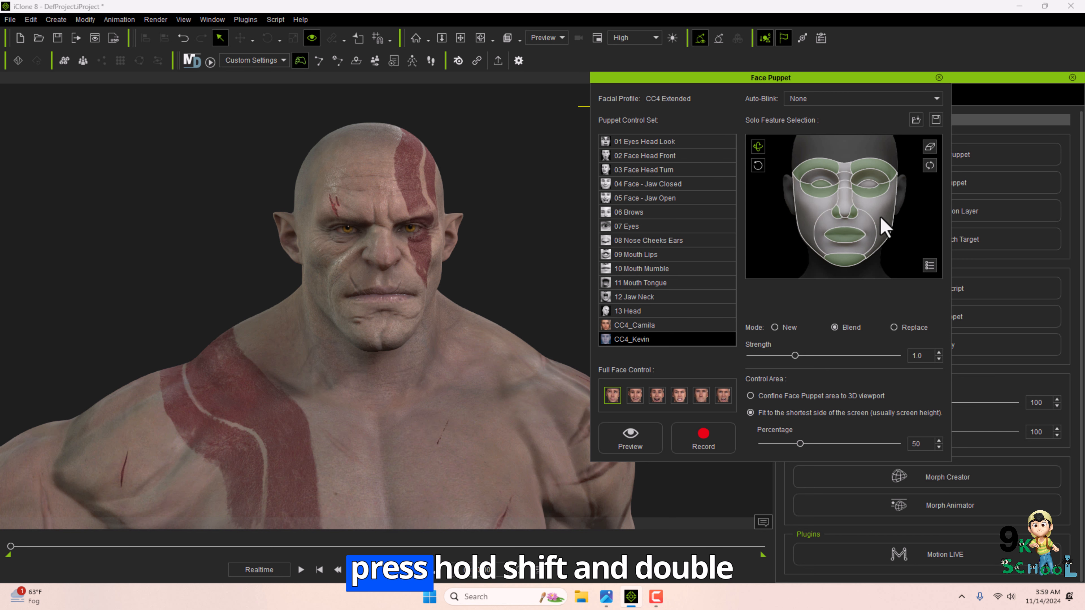
key(space)
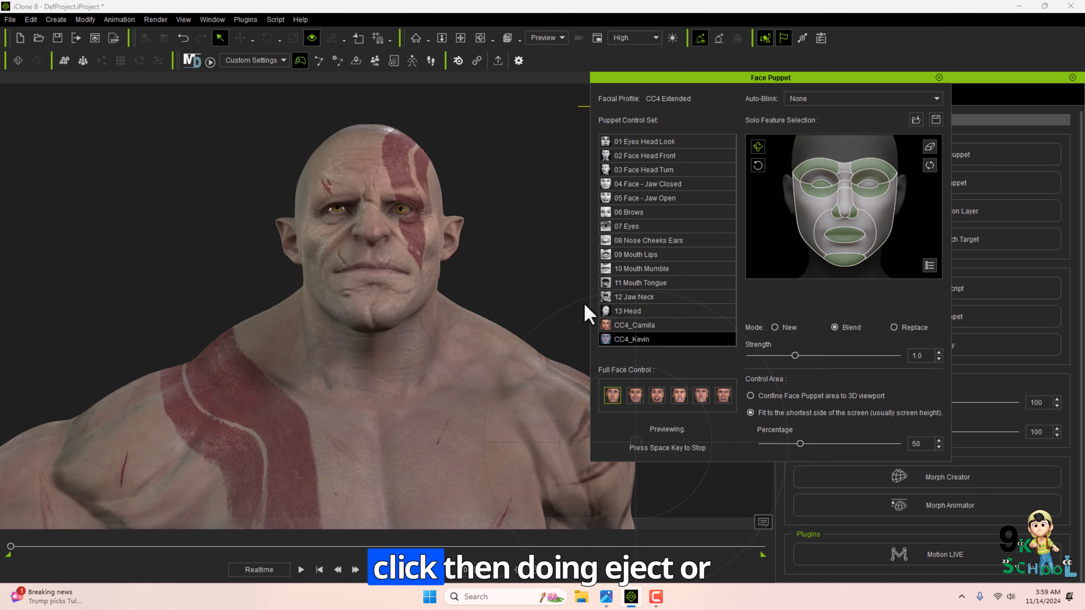
click(653, 398)
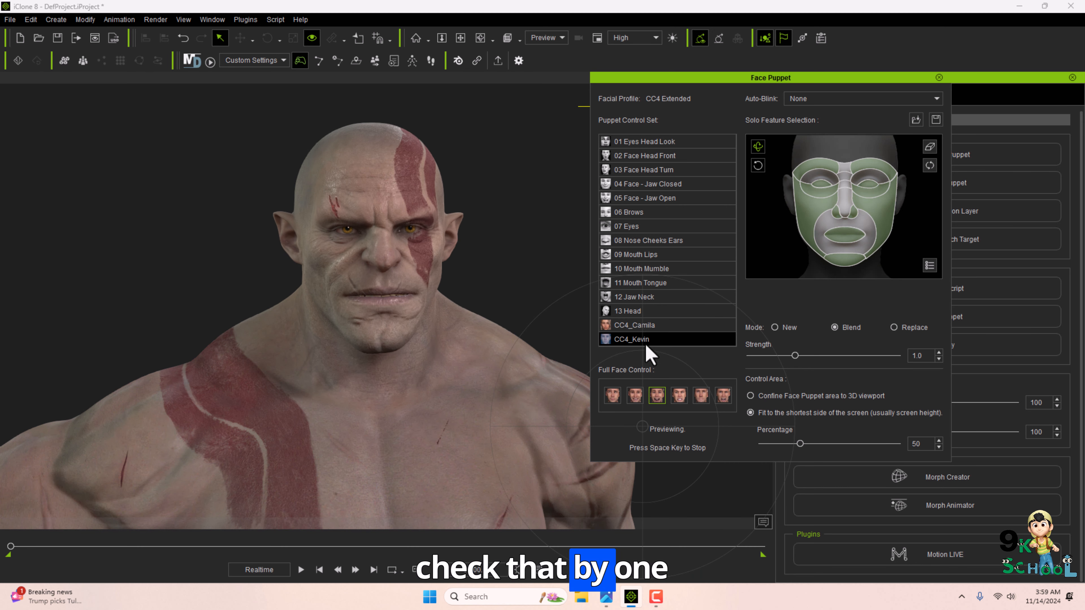
key(space)
click(653, 444)
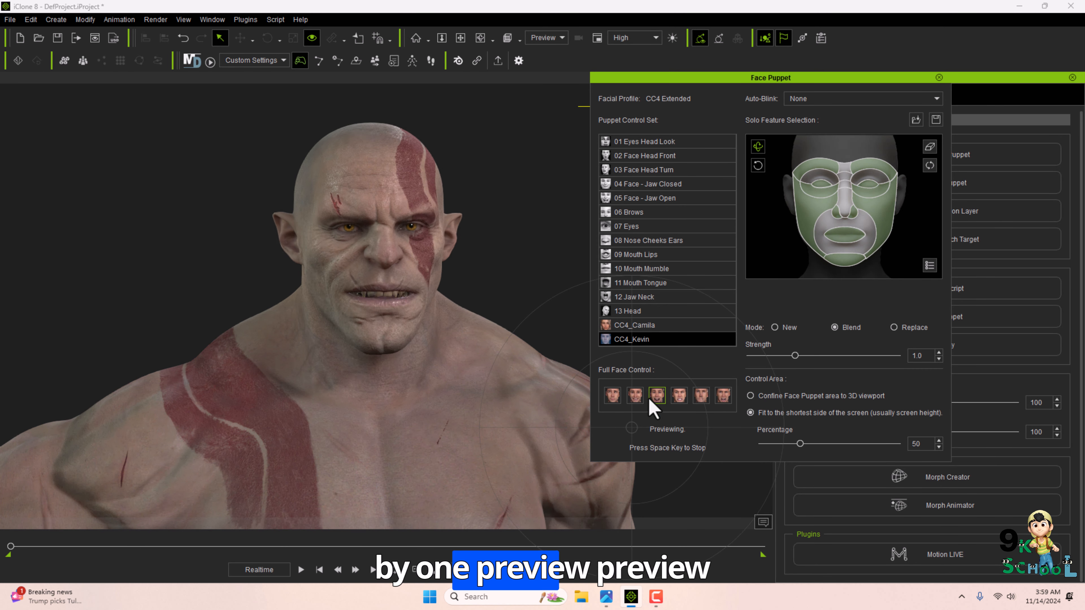
key(space)
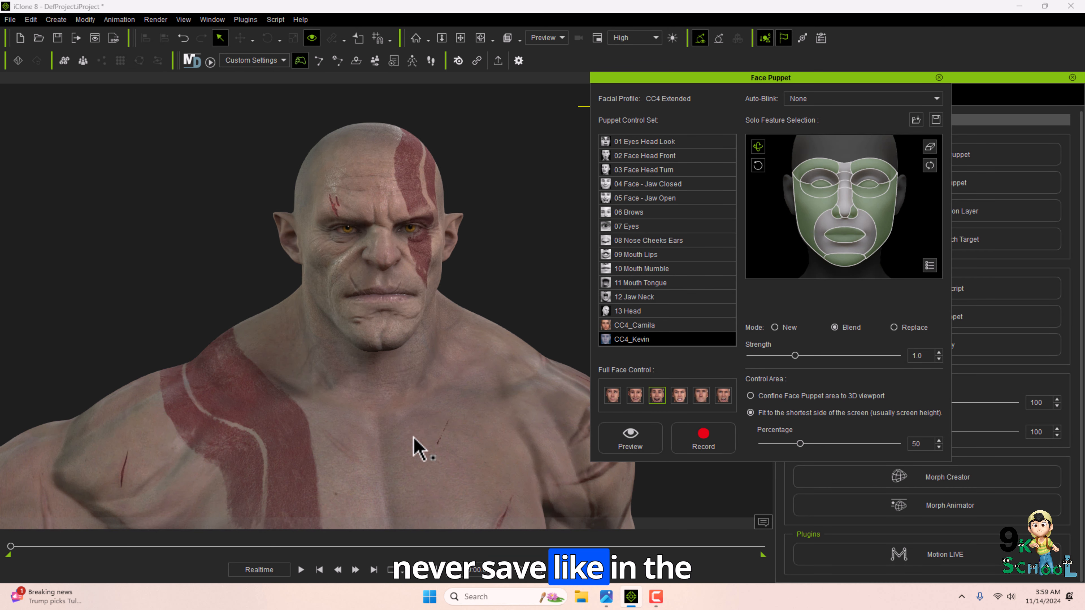
Record a face puppet performance, then scrub the timeline back and play it.
click(695, 439)
key(space)
key(space)
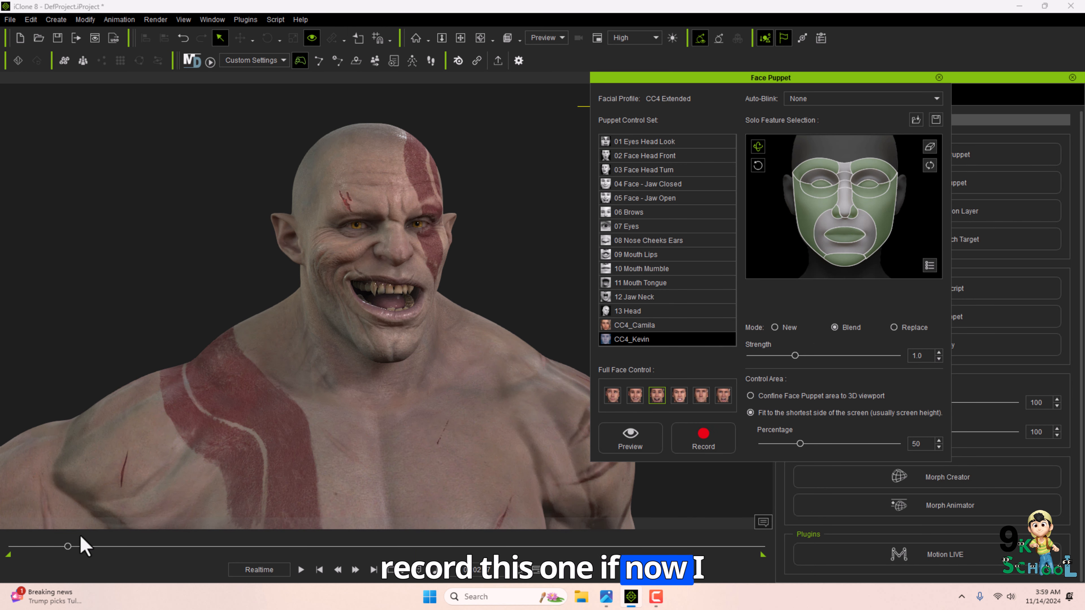
drag(68, 547, 0, 537)
key(space)
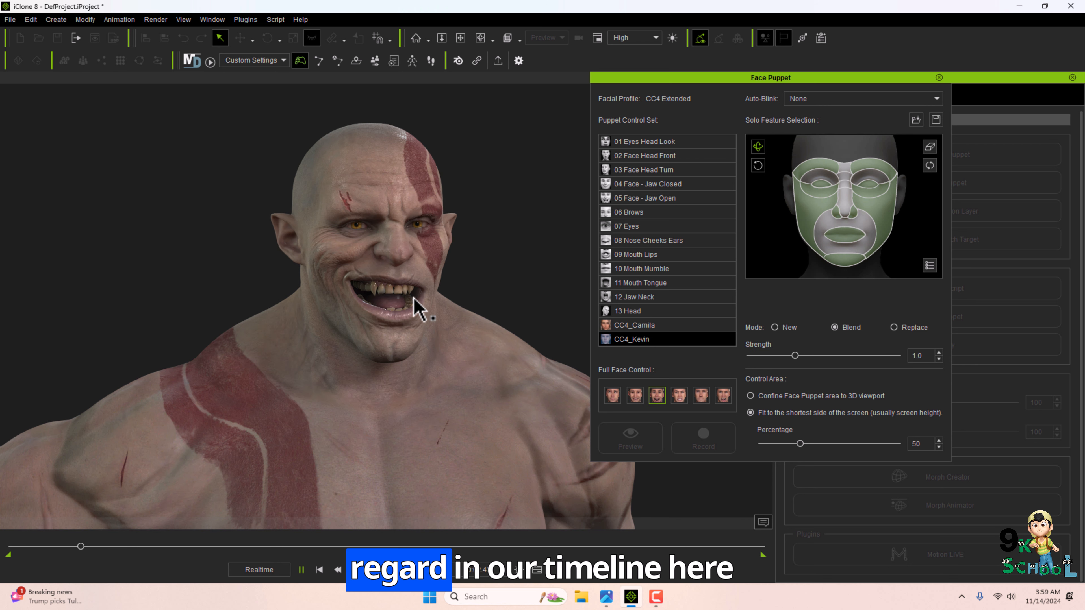
Set Auto-Blink to Nervous and lower the face puppet Strength to 0.2.
click(829, 98)
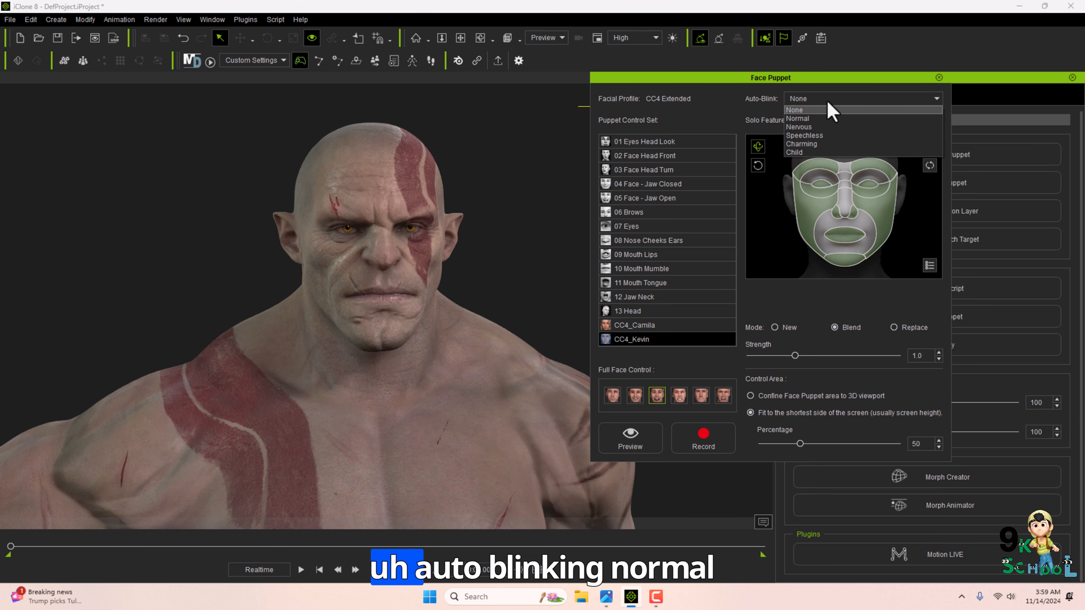
click(795, 118)
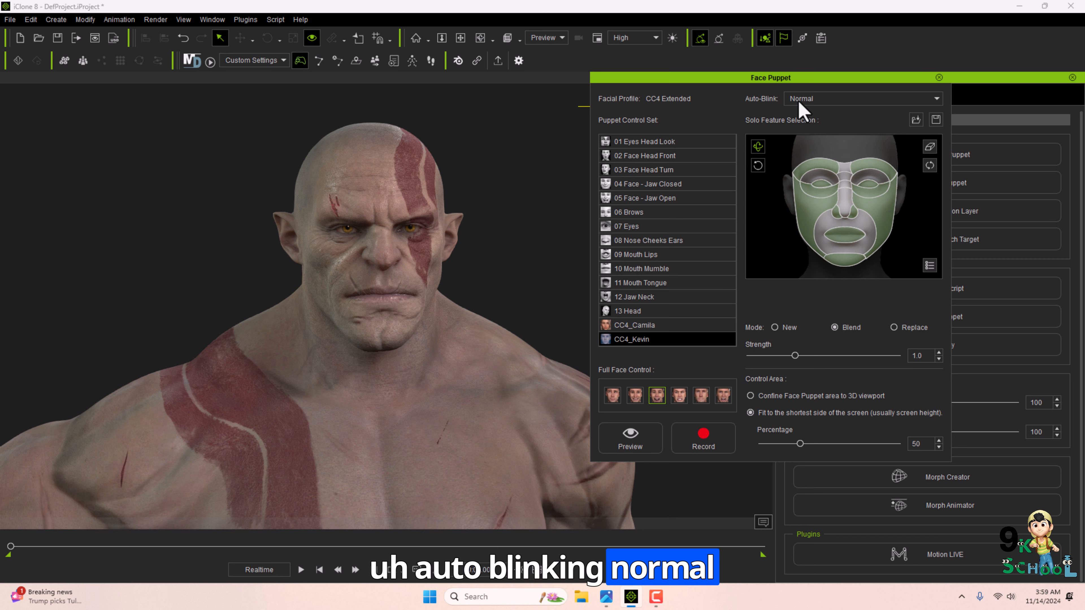
click(799, 100)
click(798, 127)
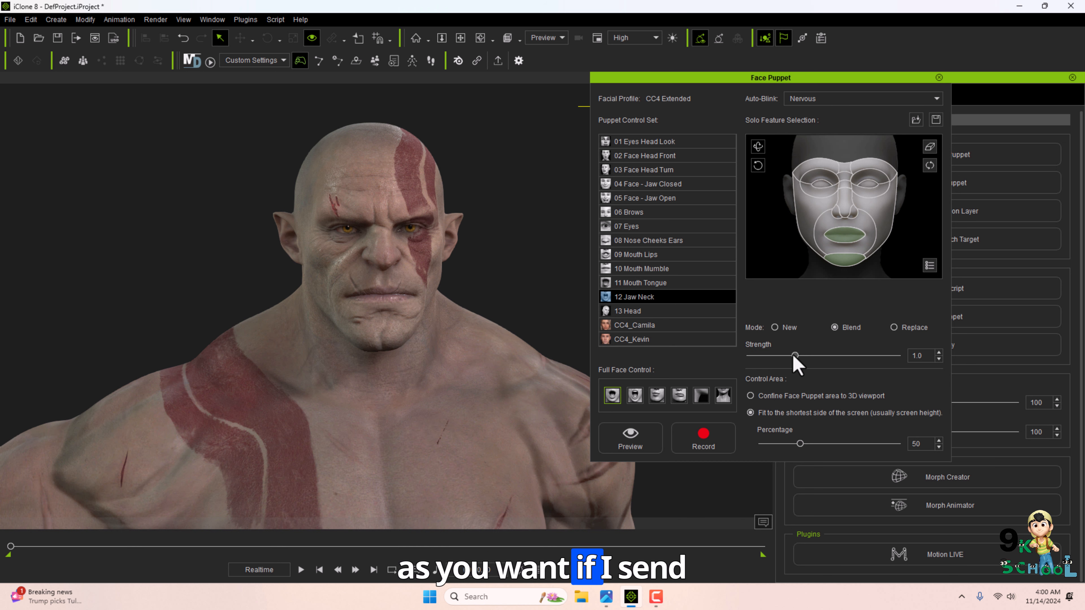
drag(793, 356, 779, 356)
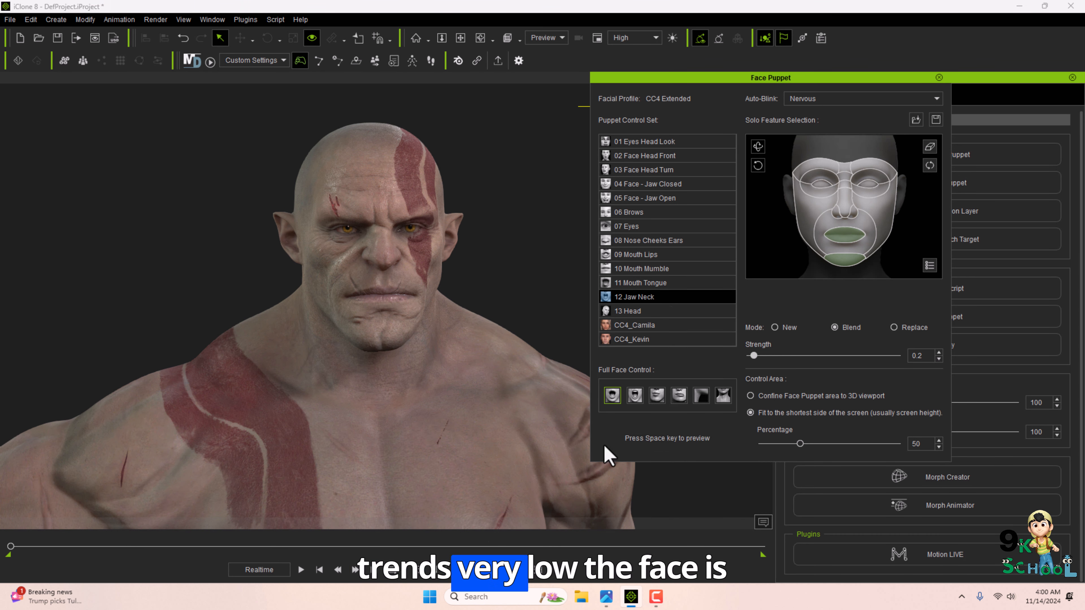
Preview the face puppet performance once more, then close the Face Puppet panel.
key(space)
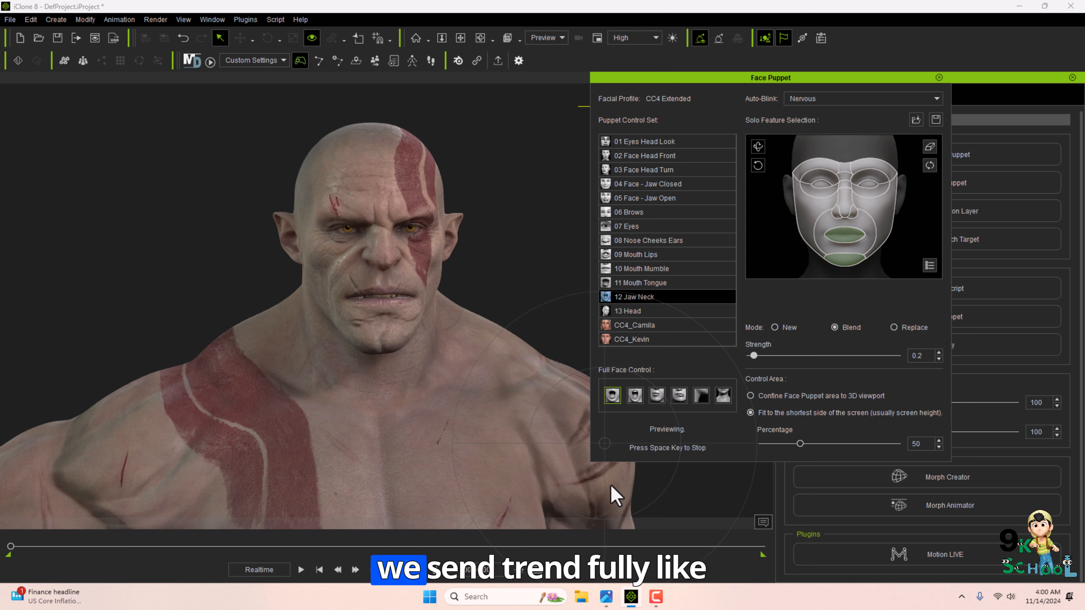
key(space)
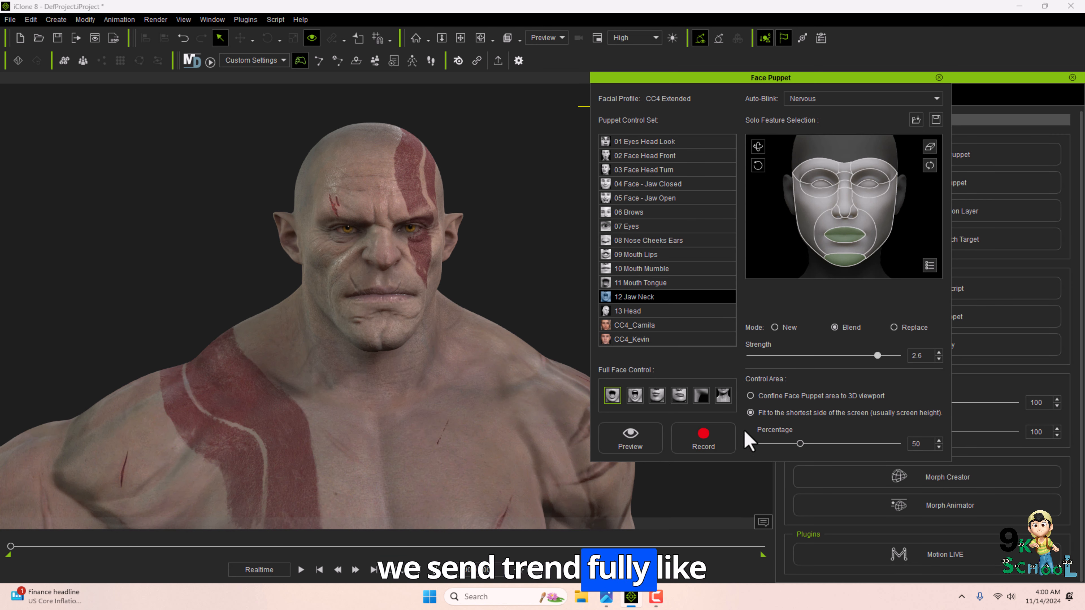
click(645, 437)
key(Escape)
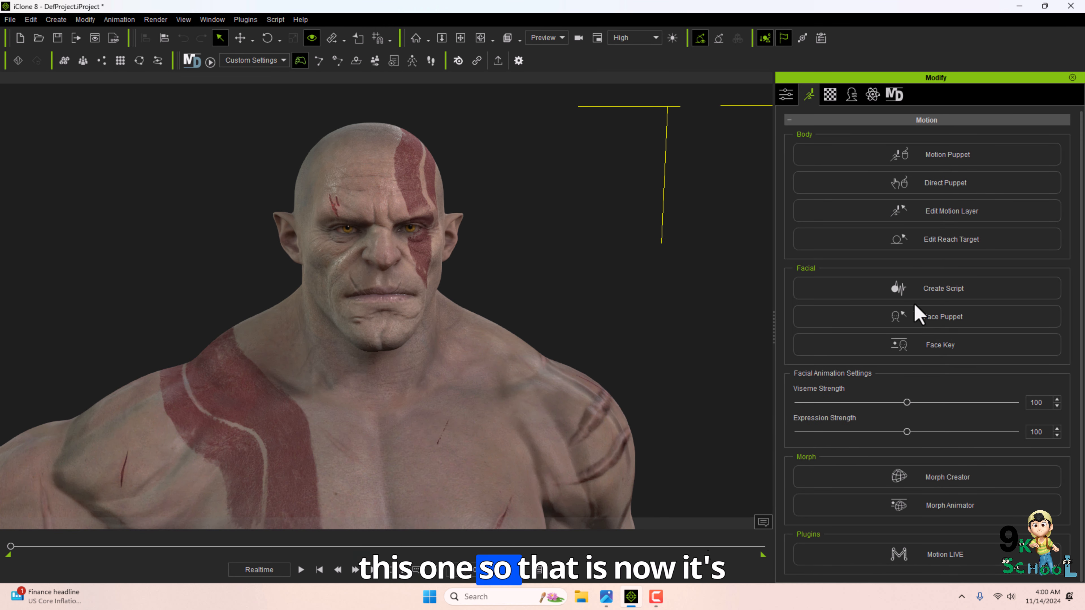
Open Face Key and apply the A3_Happy expression from the 01-Happy expression style.
click(907, 350)
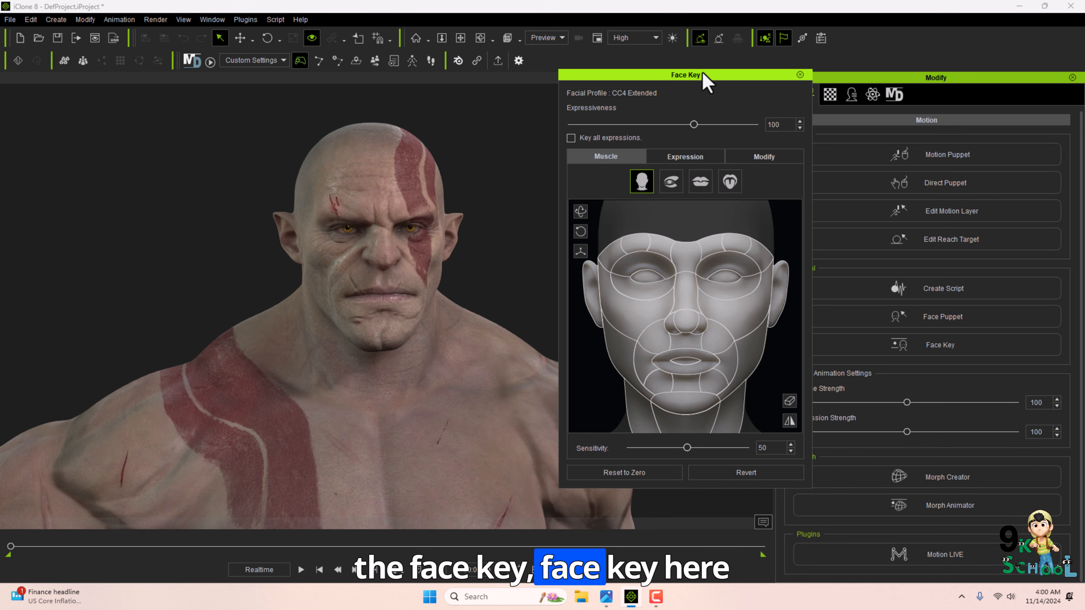
drag(705, 80, 759, 81)
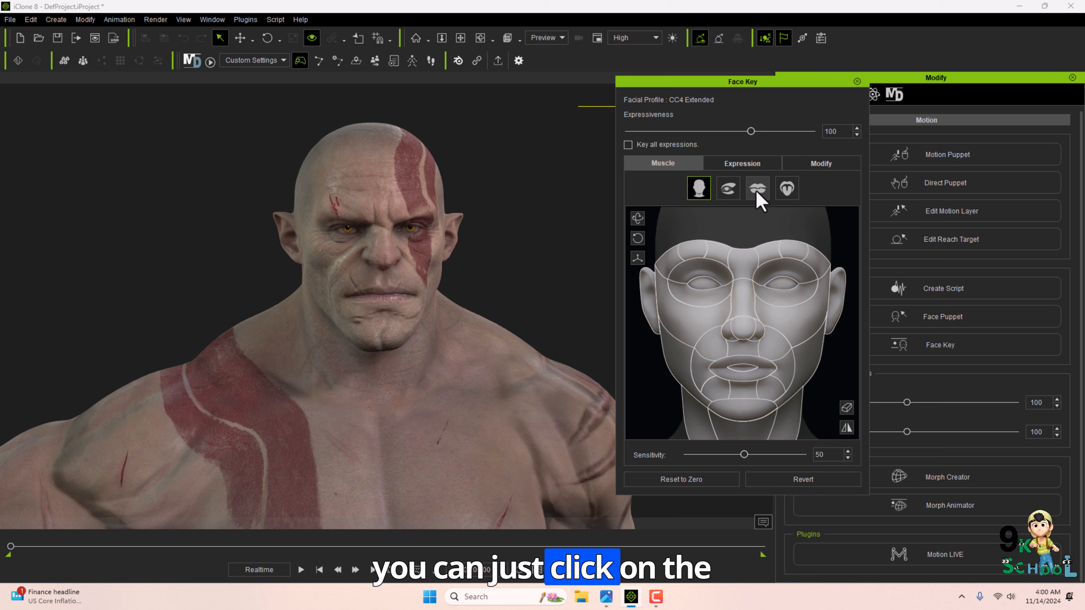
click(753, 164)
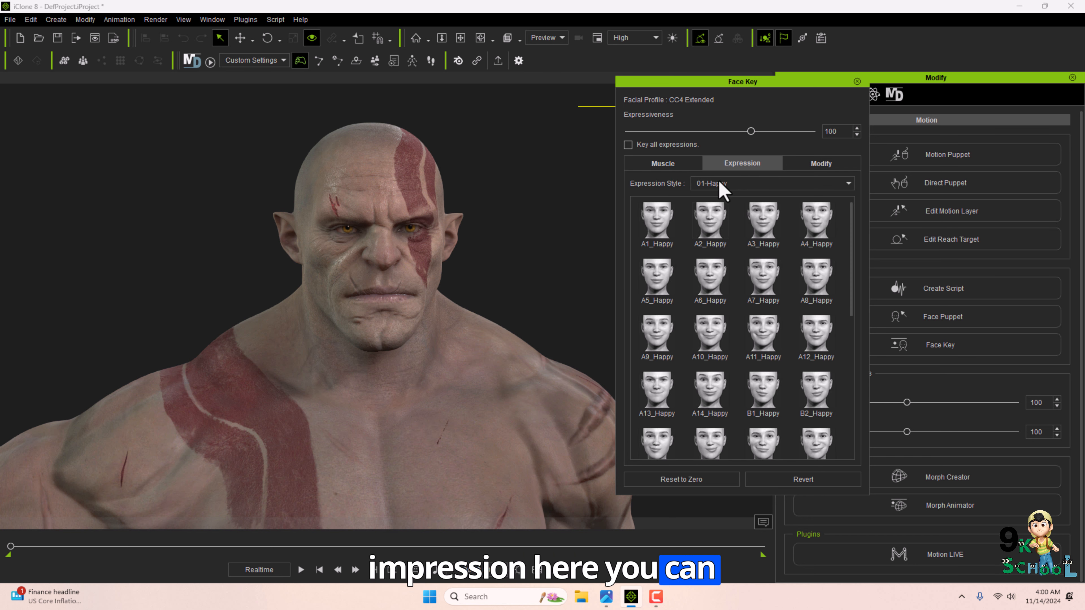
click(762, 183)
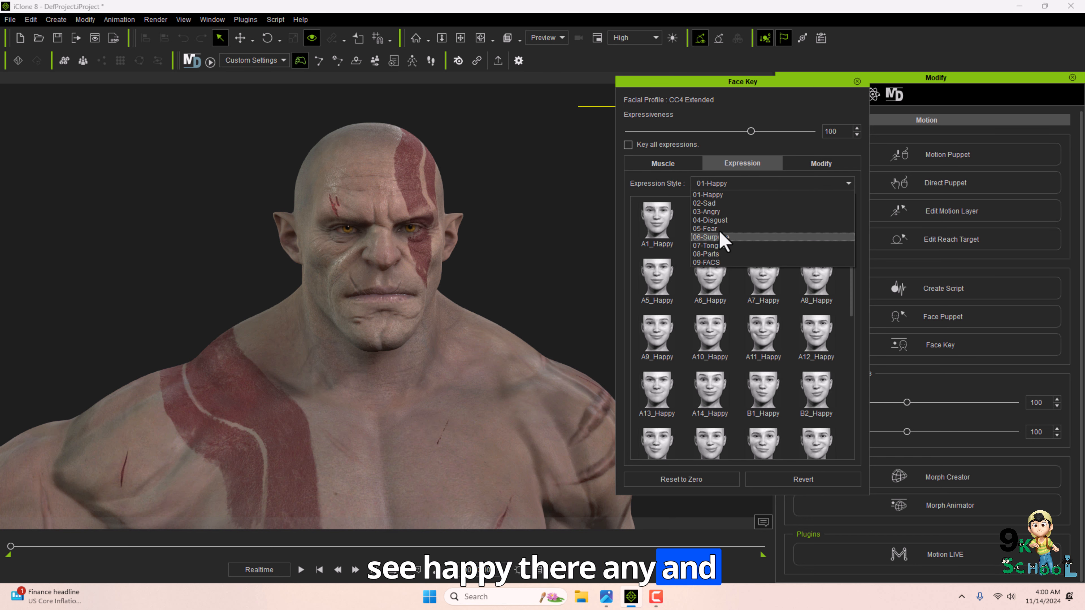
click(734, 194)
click(709, 222)
click(758, 237)
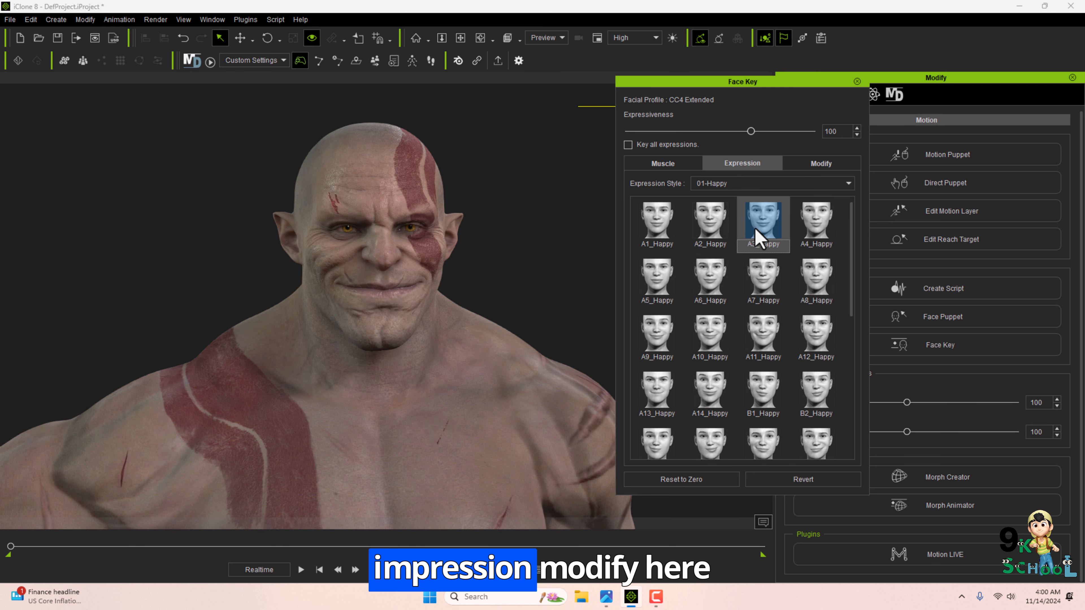
Browse the Head and Jaw modify sliders and try raising Jaw_Backward to about 146.
click(820, 163)
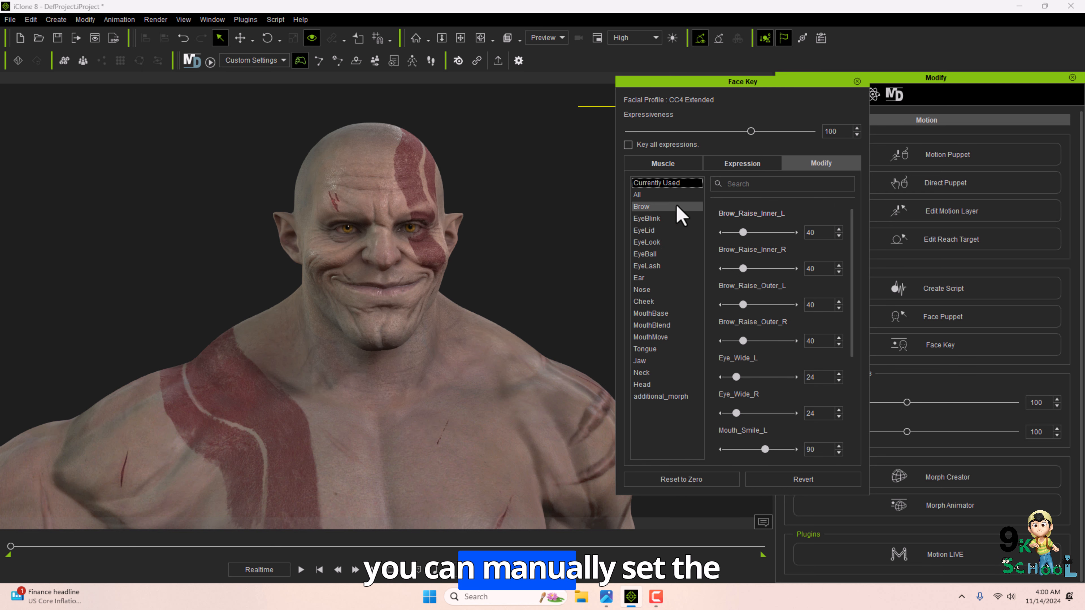
click(653, 242)
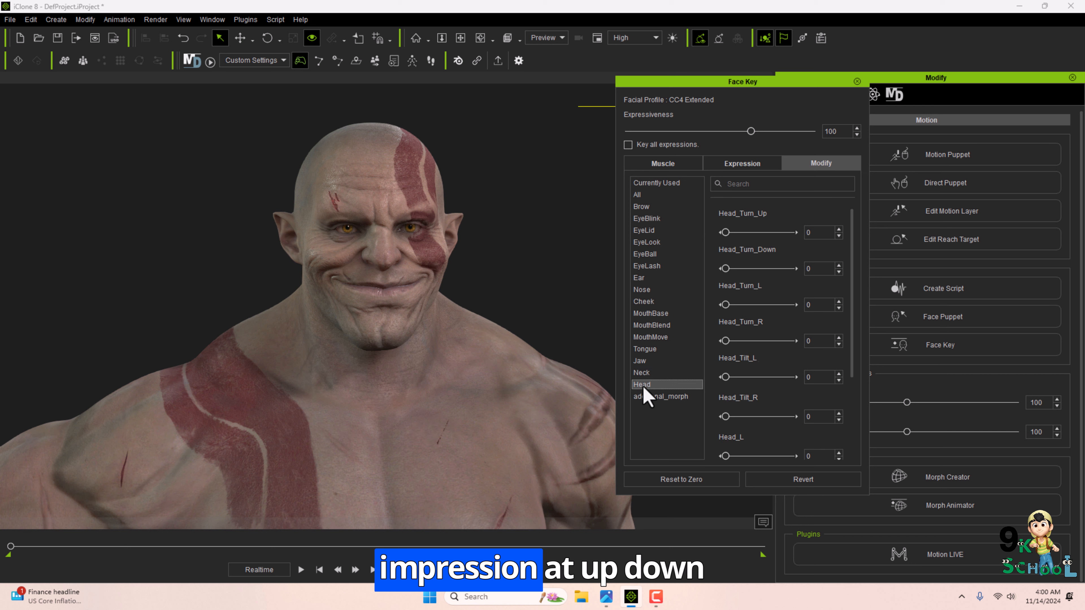
drag(725, 233, 725, 272)
drag(725, 304, 725, 341)
click(658, 361)
mouse_move(723, 234)
mouse_down()
mouse_move(756, 233)
mouse_move(723, 239)
mouse_up()
drag(724, 268, 788, 305)
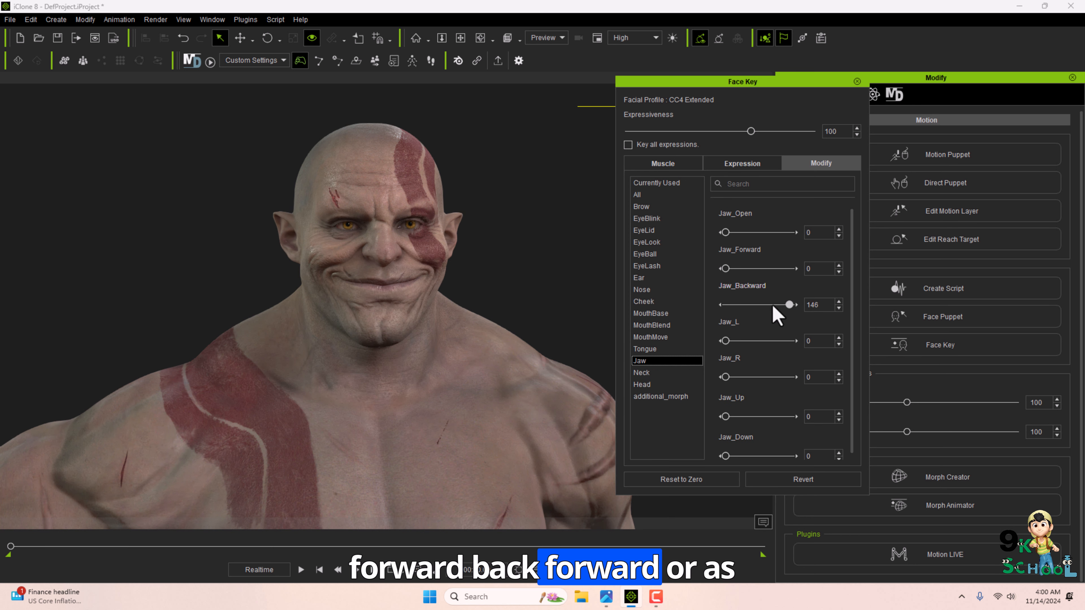
drag(726, 341, 602, 321)
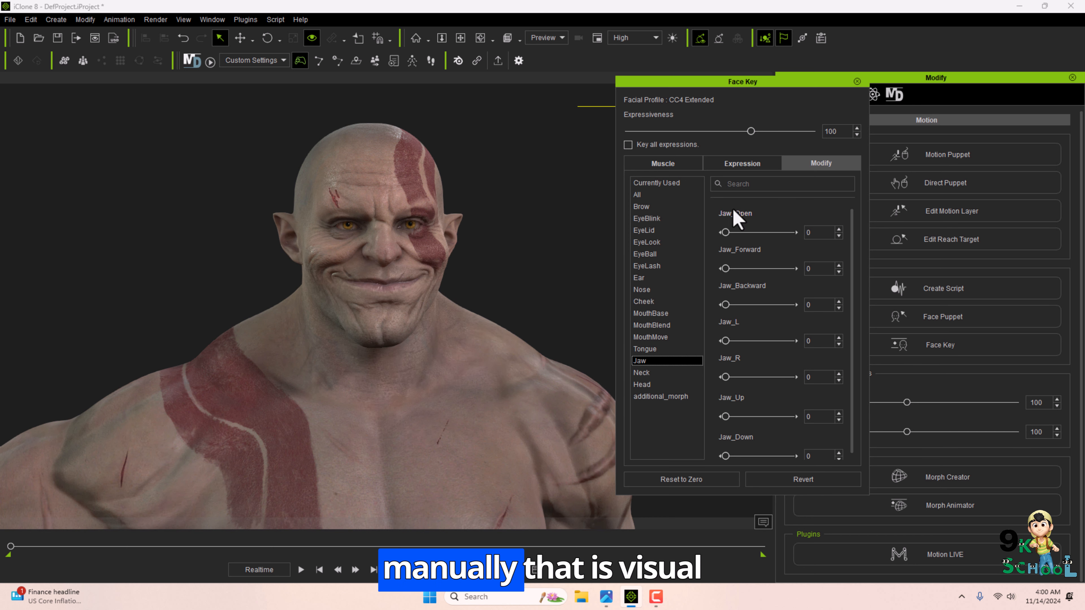
Close Face Key and set Viseme Strength to 78 and Expression Strength to 72.
click(856, 81)
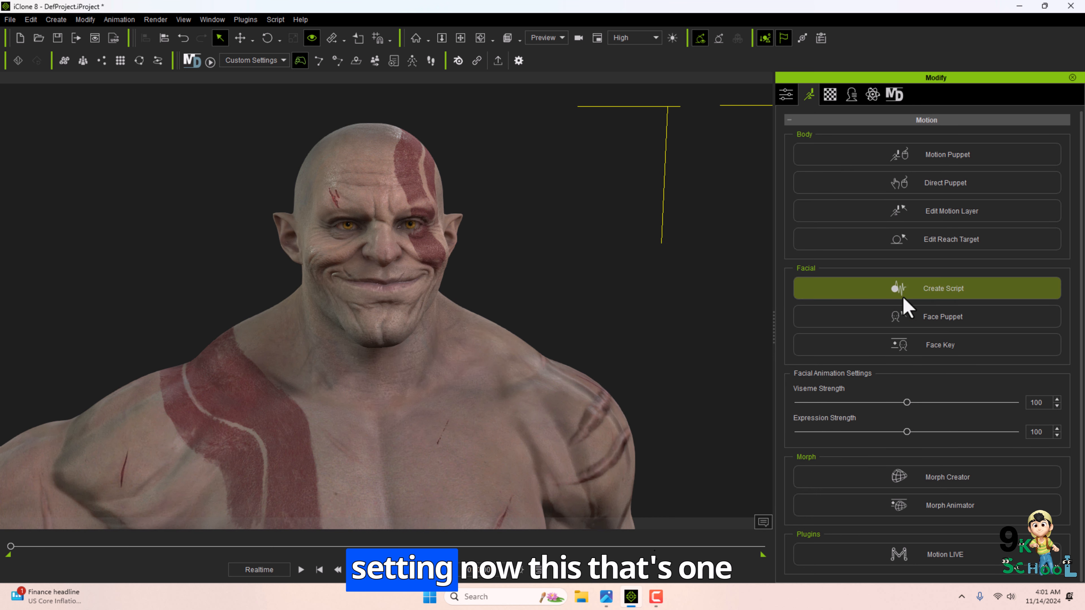
drag(831, 416, 870, 438)
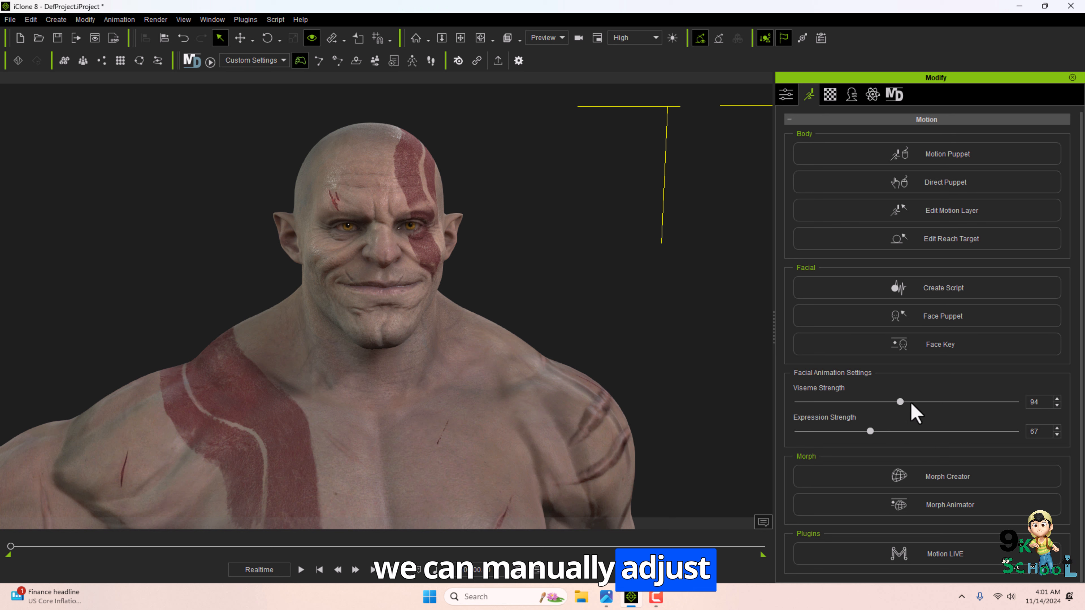
drag(910, 403, 875, 432)
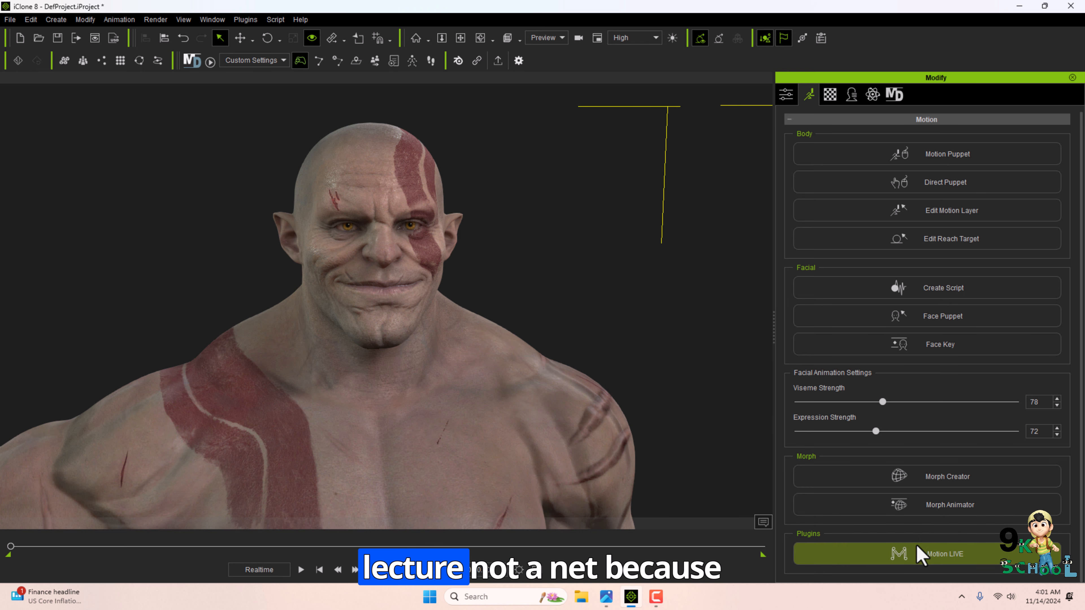
click(1020, 6)
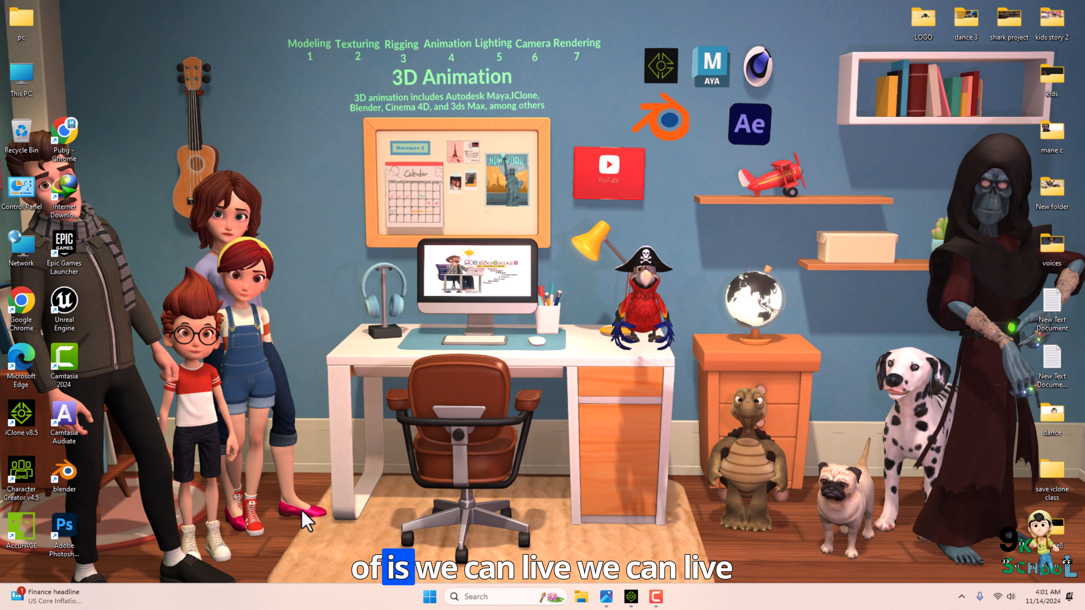
click(630, 596)
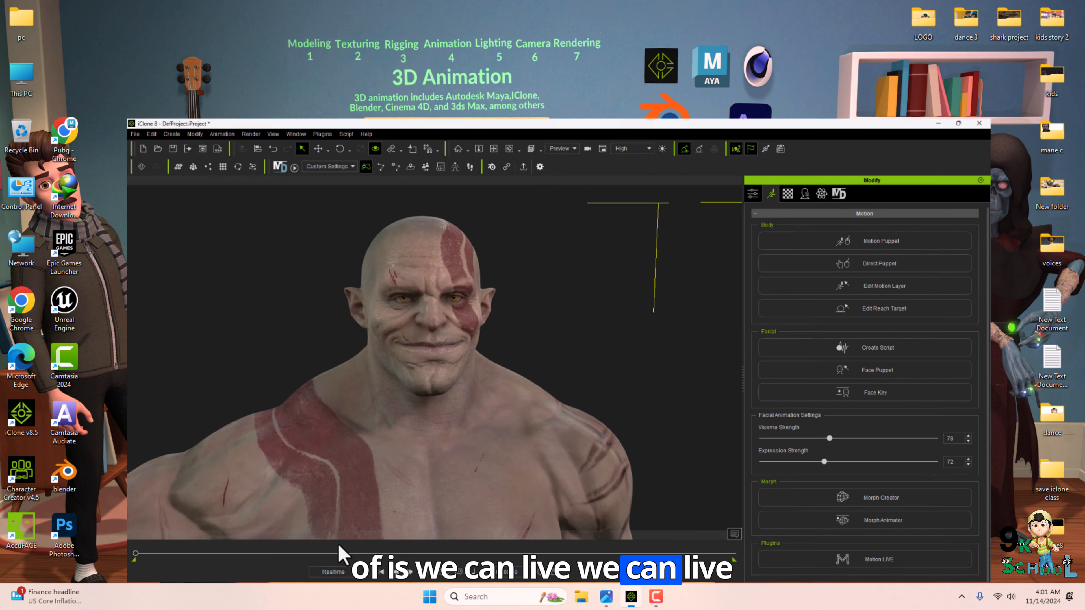
scroll(405, 334, up, 2)
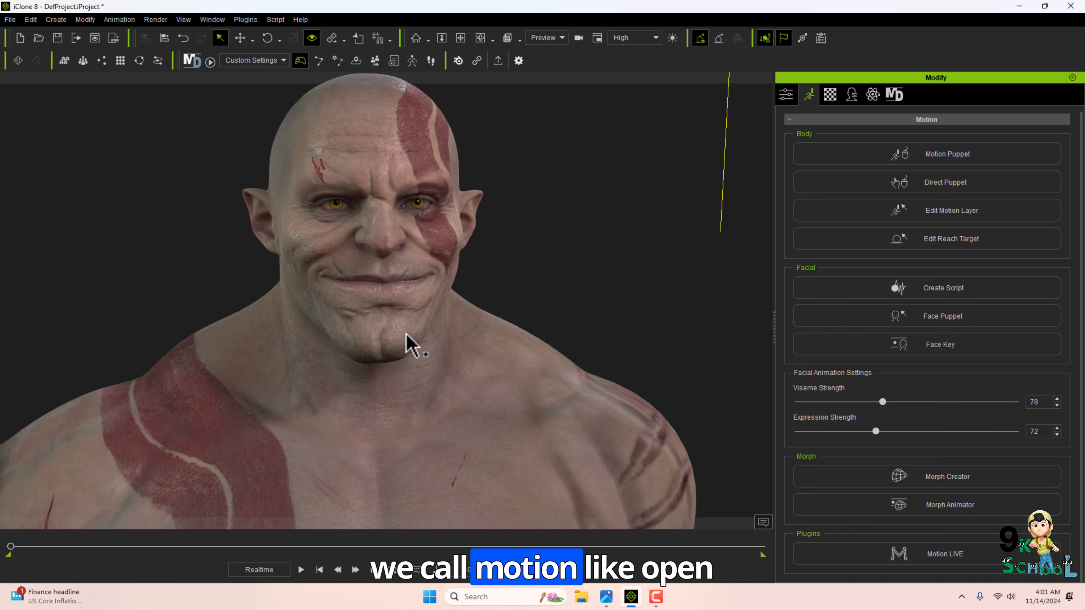
middle_drag(574, 300, 541, 266)
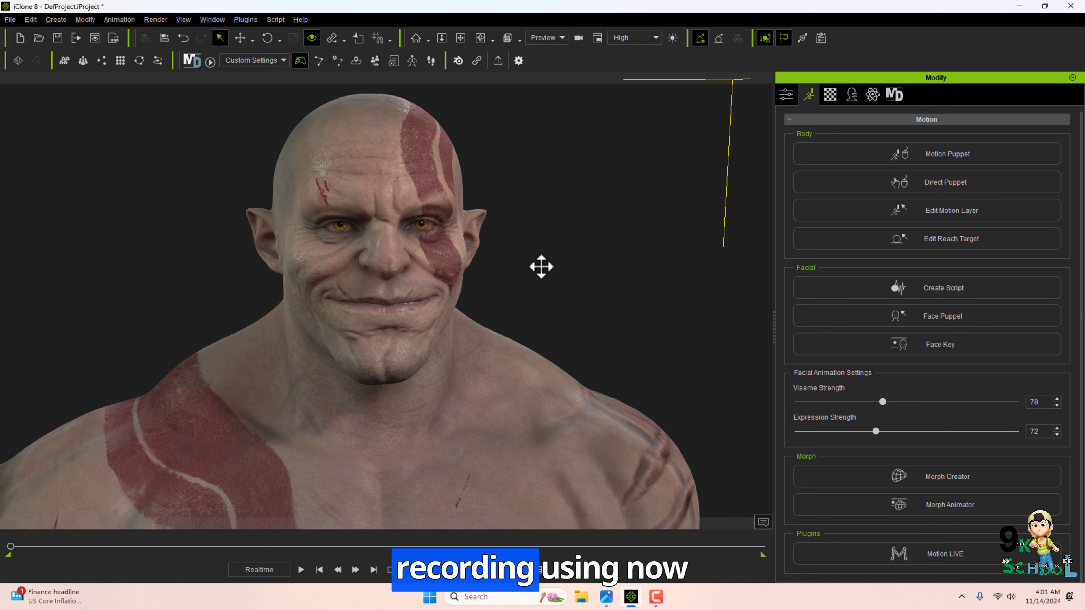
key(alt+Tab)
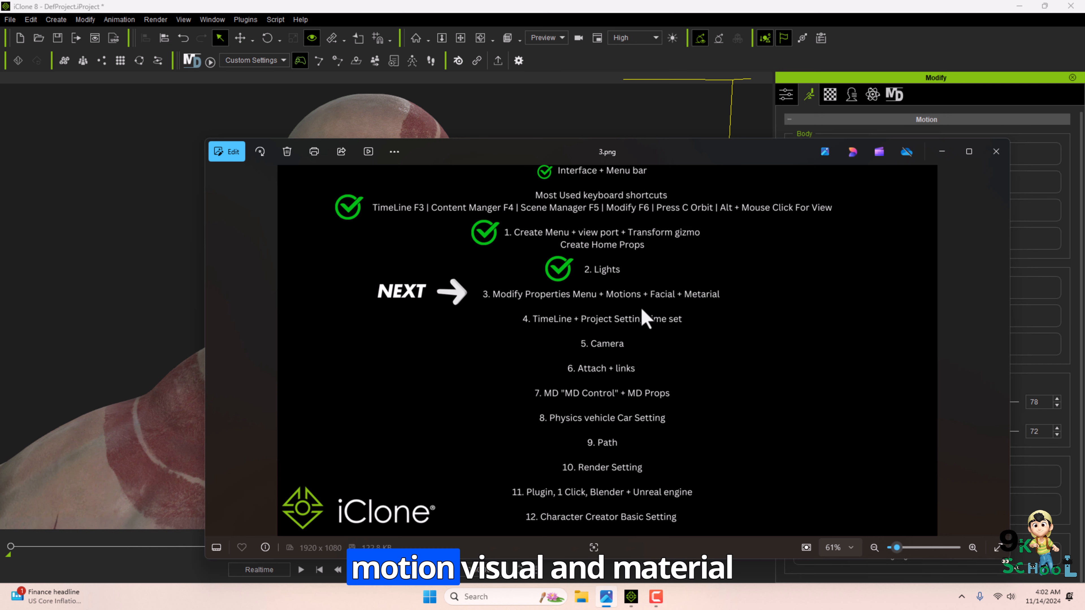
click(943, 152)
Open the character's material settings and select the Std_Skin_Head material in the material list.
click(829, 95)
scroll(517, 329, down, 6)
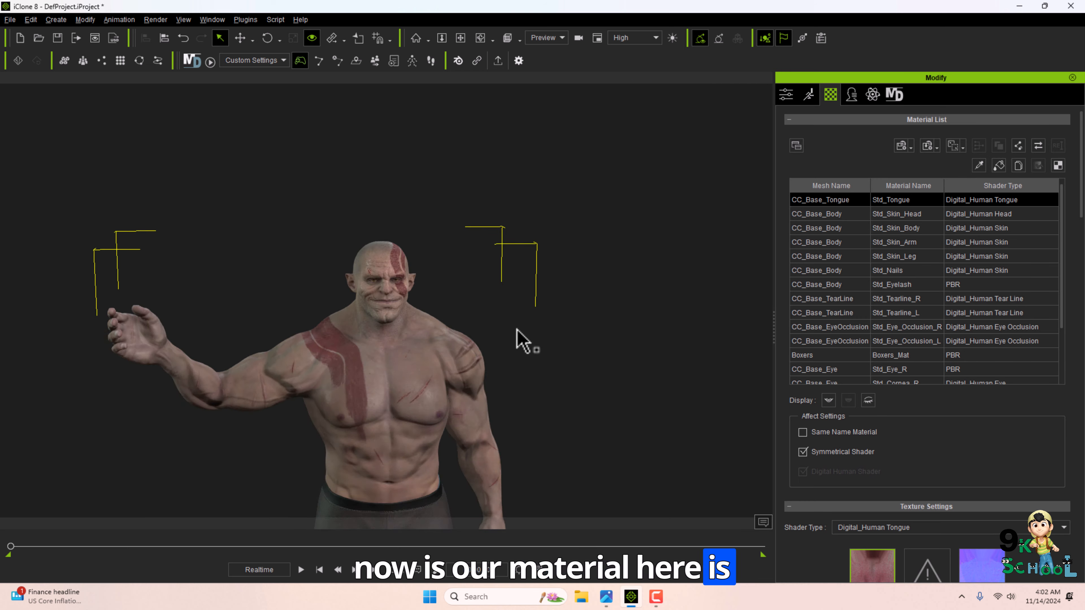
mouse_move(516, 331)
middle_down()
mouse_move(518, 318)
mouse_move(507, 345)
mouse_move(512, 319)
middle_up()
scroll(507, 345, up, 1)
scroll(507, 345, up, 2)
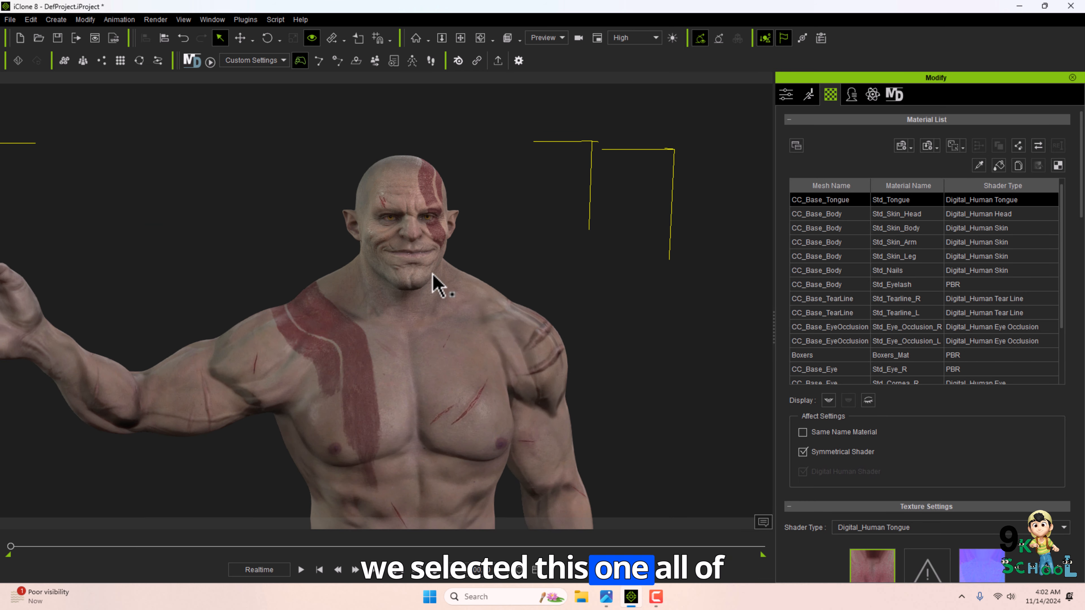
scroll(896, 322, down, 5)
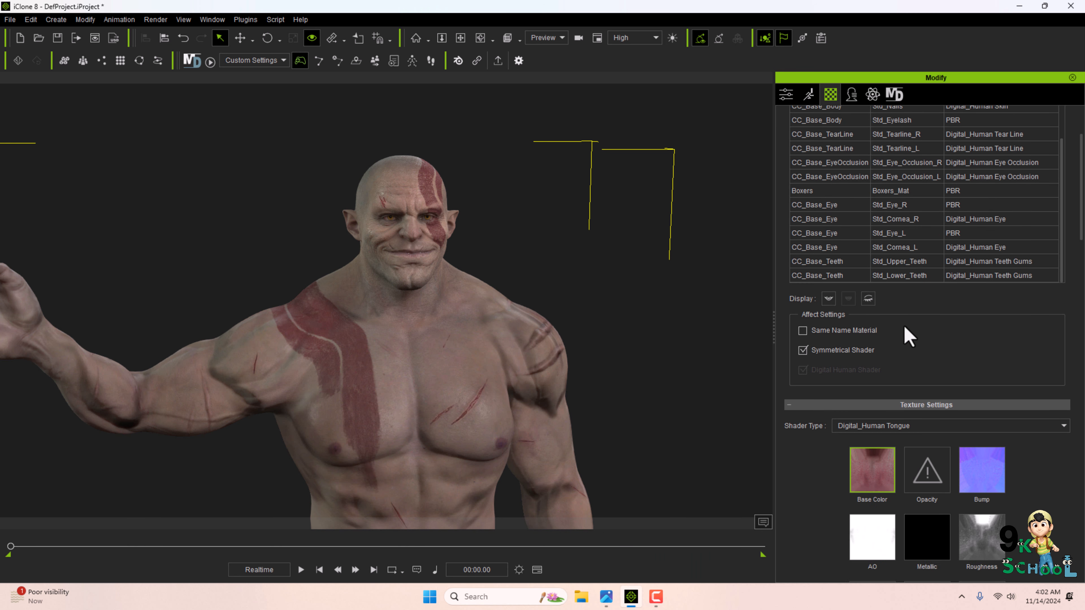
scroll(854, 214, up, 5)
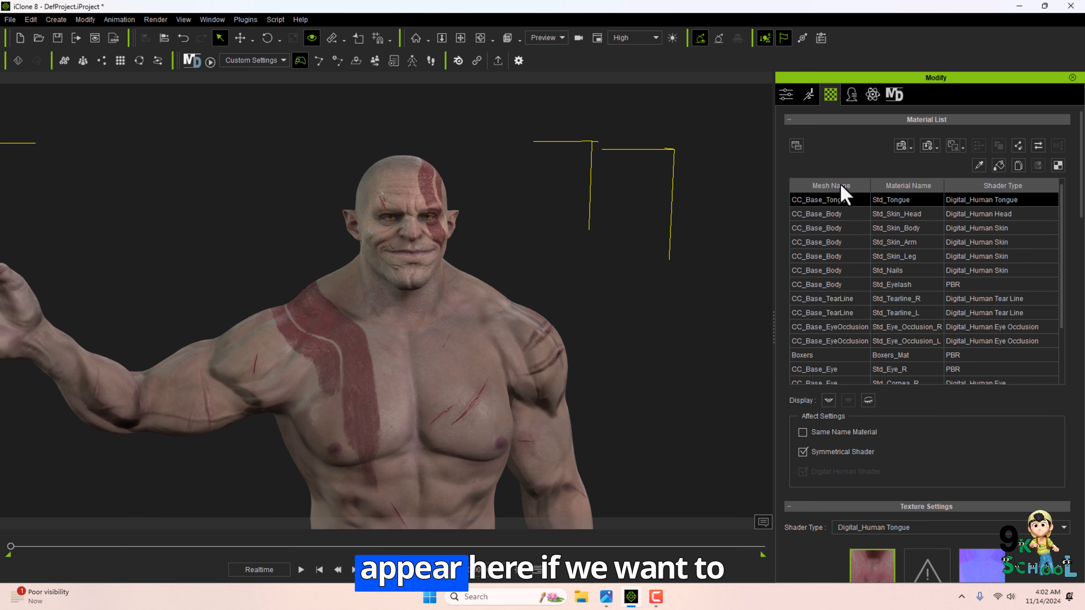
click(820, 217)
scroll(854, 412, down, 10)
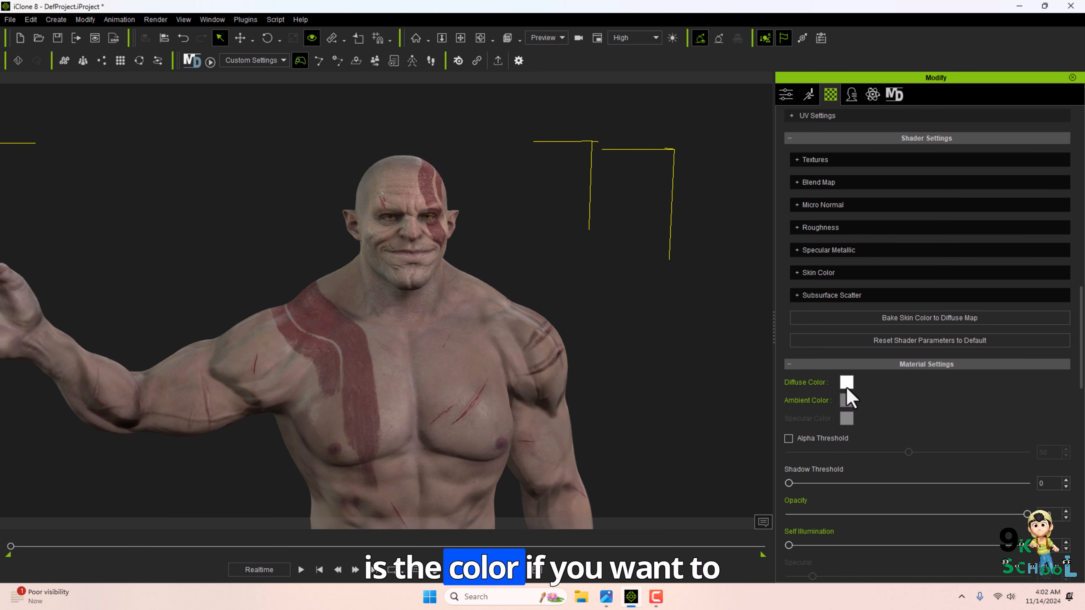
click(846, 387)
drag(641, 174, 847, 200)
click(723, 251)
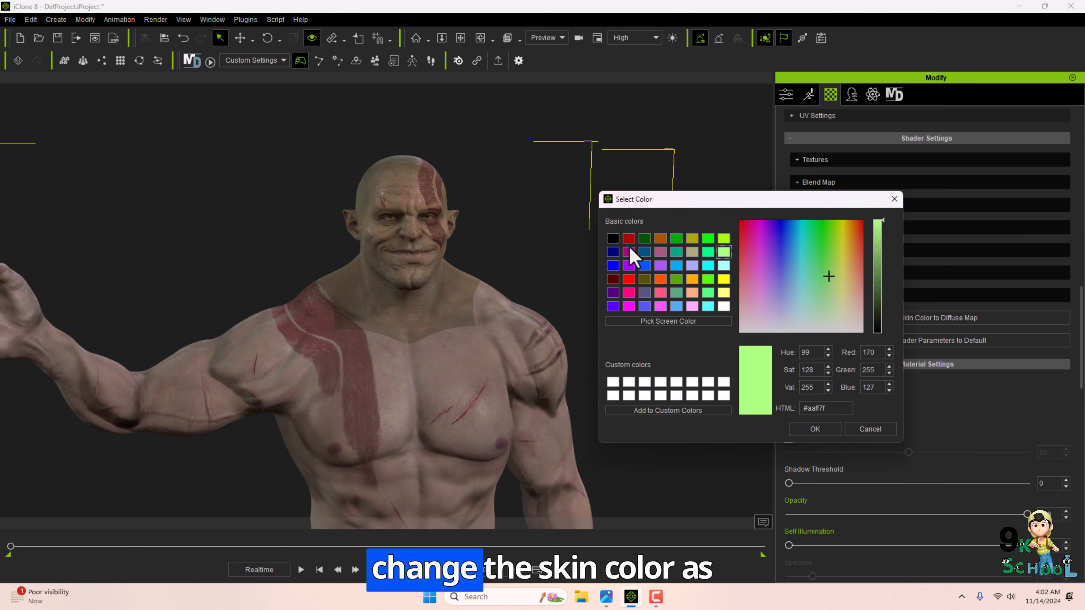
click(613, 239)
click(877, 283)
click(870, 429)
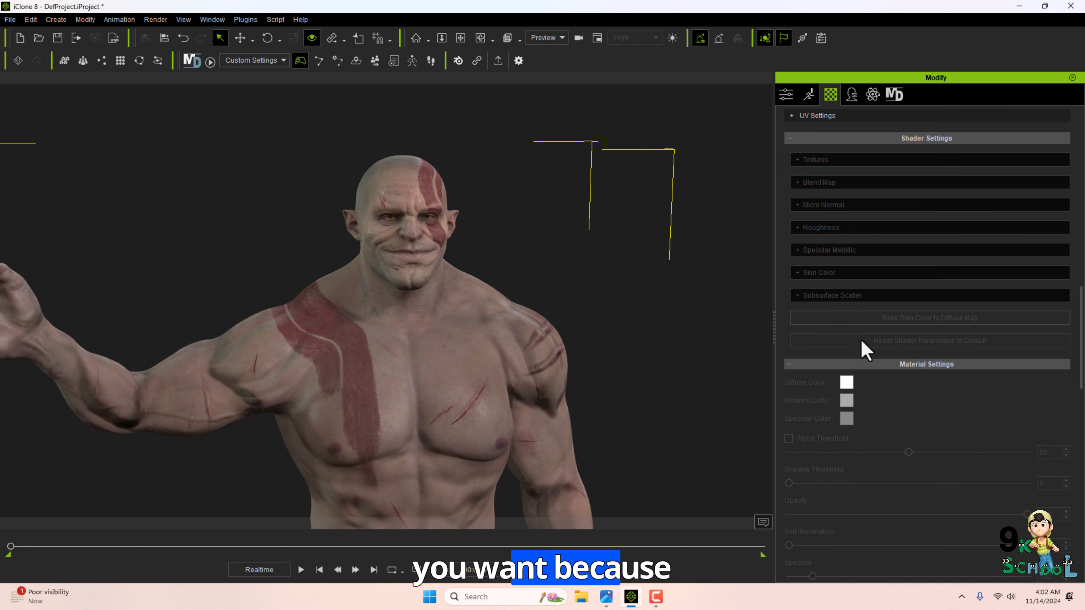
Browse the body and eye materials in the list and select the right eye's Std_Cornea_R material.
scroll(861, 340, up, 10)
scroll(435, 286, up, 5)
scroll(435, 286, down, 5)
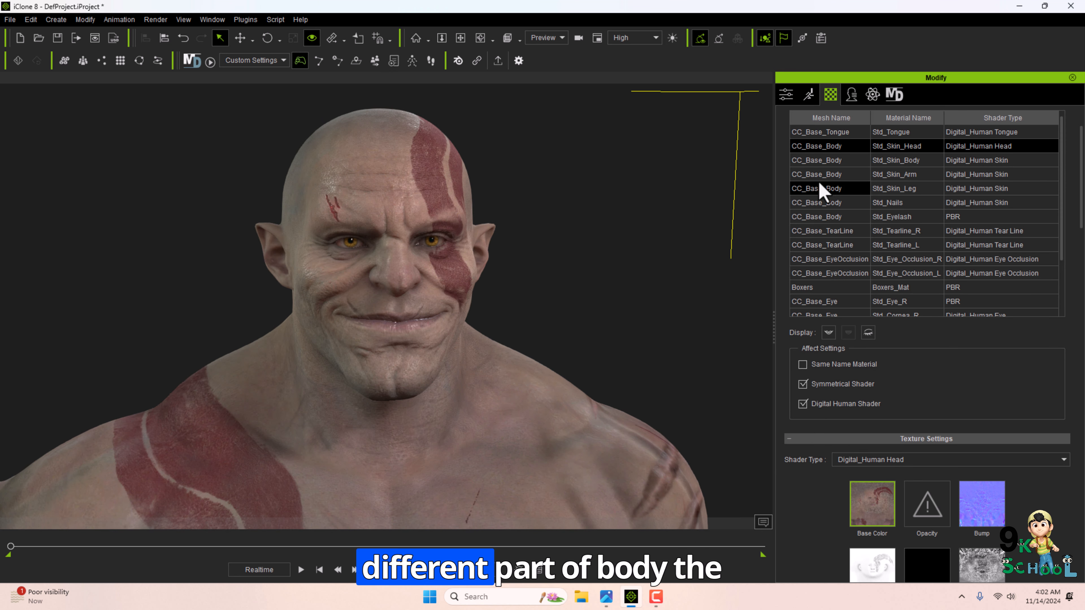
click(829, 174)
click(830, 203)
click(829, 216)
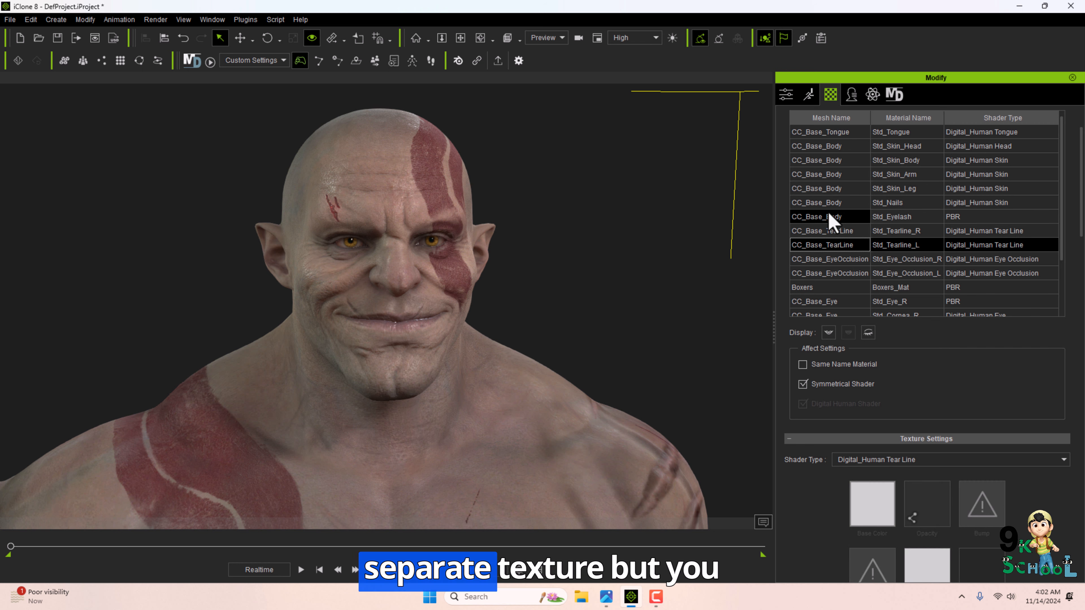
click(824, 174)
scroll(863, 210, down, 3)
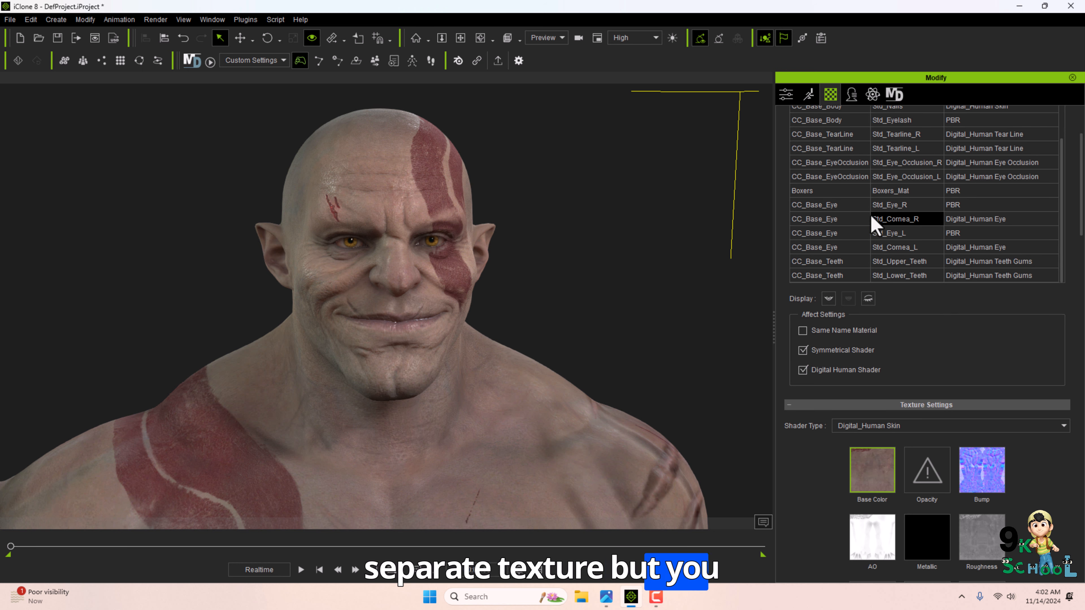
click(832, 163)
click(848, 219)
Set the right eye material's Diffuse Color to red and inspect the eye up close.
scroll(915, 339, down, 8)
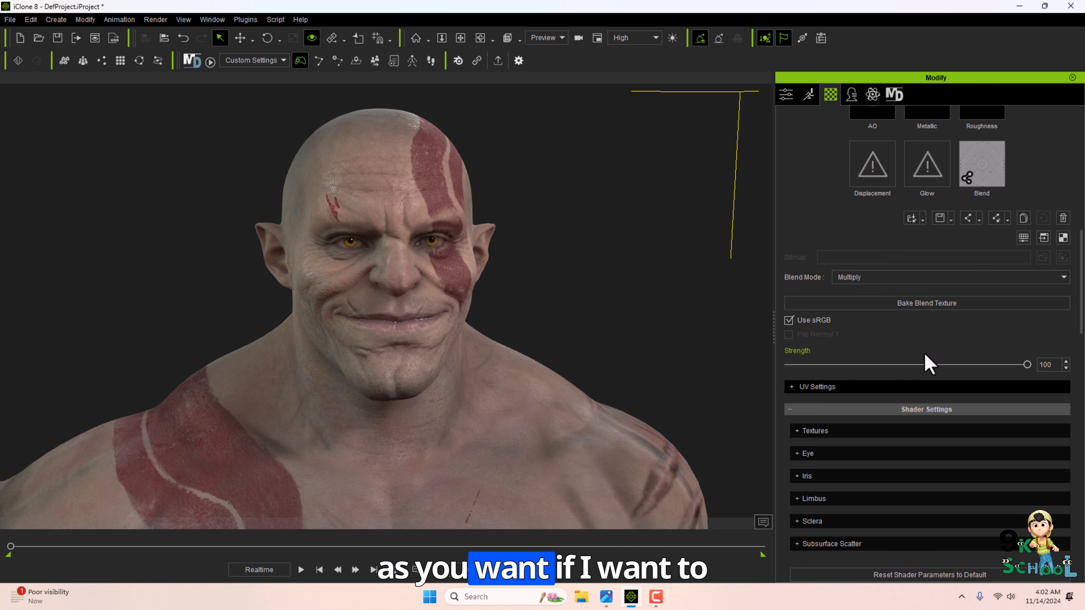
scroll(925, 363, up, 3)
scroll(924, 365, down, 5)
click(847, 412)
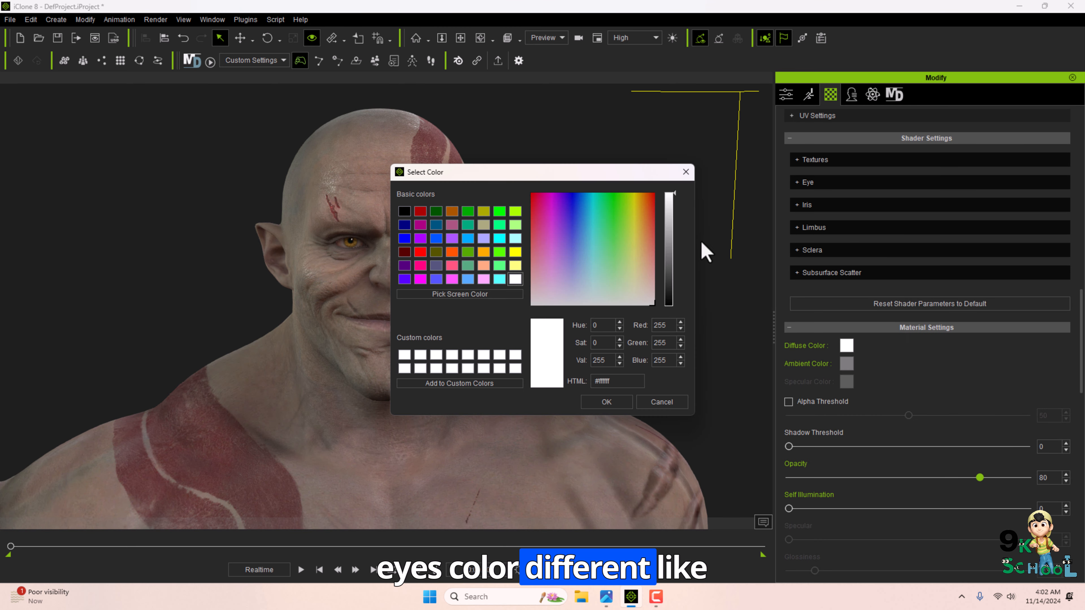
click(666, 246)
click(635, 247)
click(682, 301)
click(649, 316)
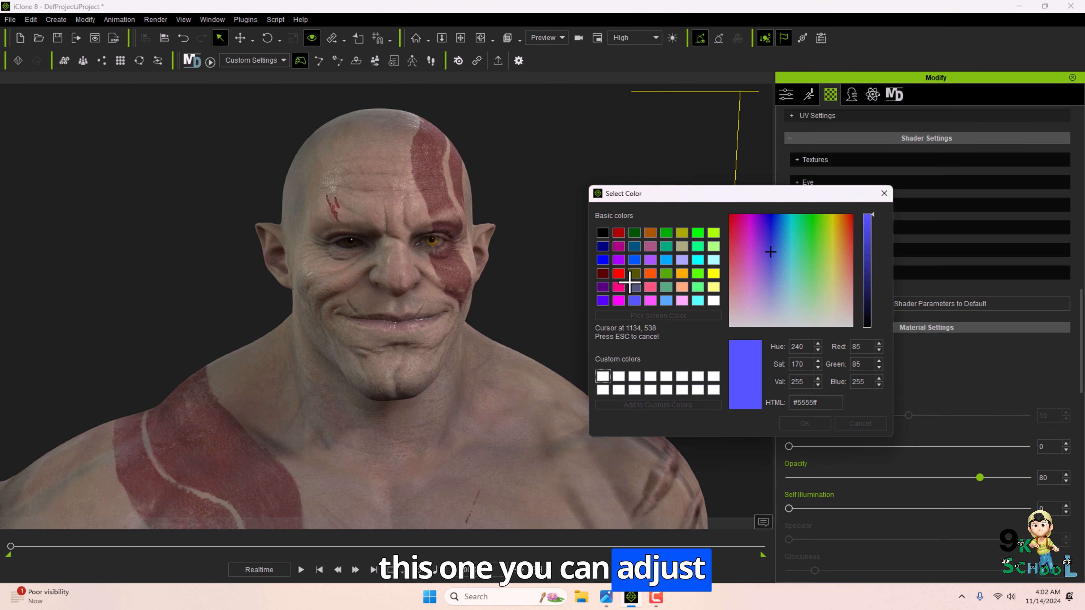
click(619, 233)
click(605, 233)
scroll(507, 289, up, 6)
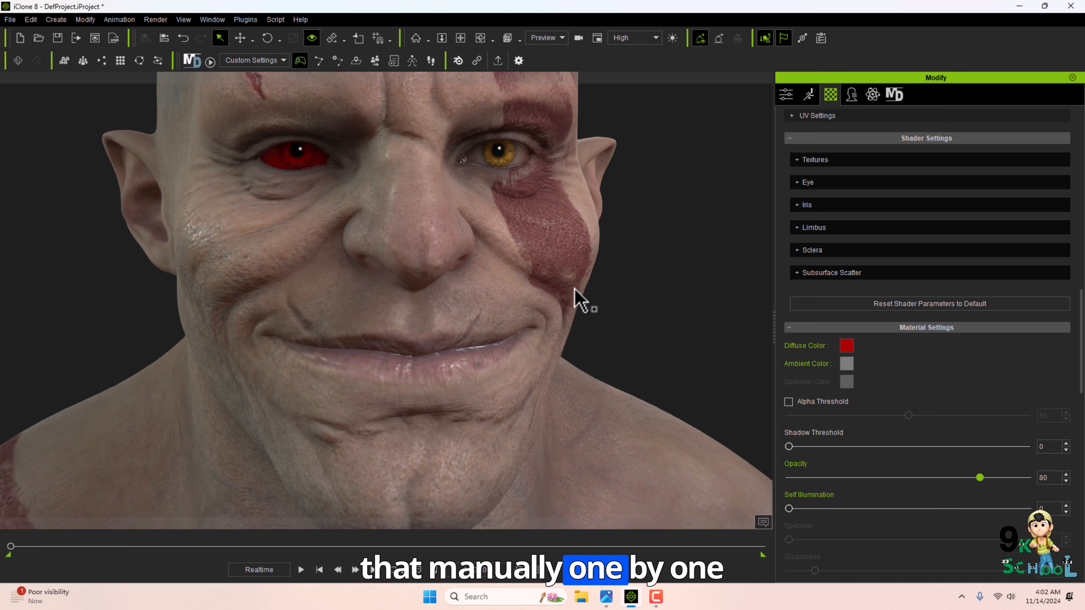
alt+middle_drag(515, 212, 513, 228)
scroll(857, 306, down, 5)
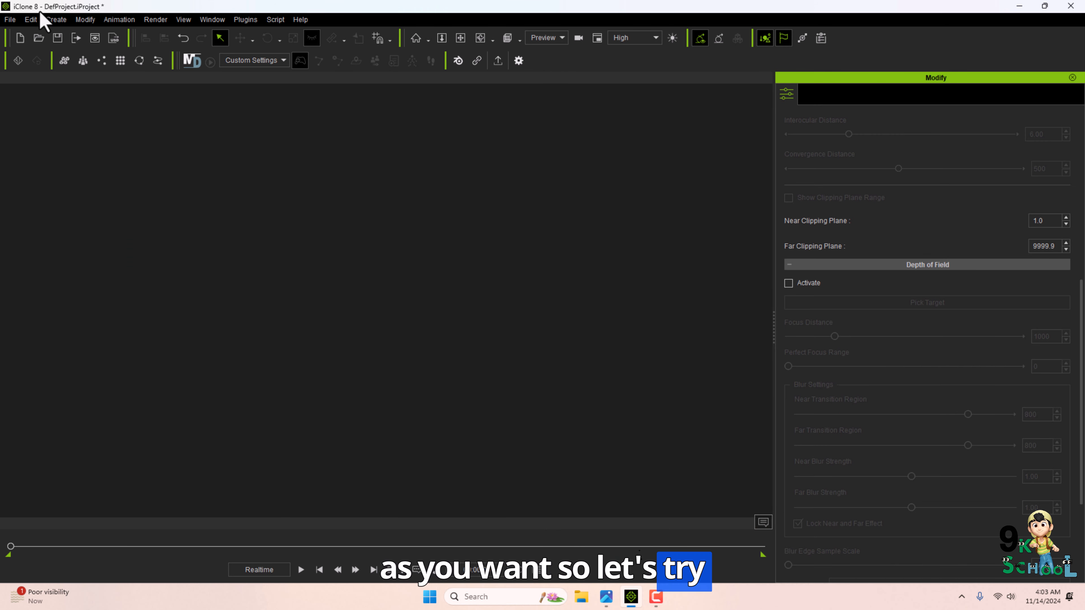
Open the Primitive Shape options from the Create menu.
click(55, 19)
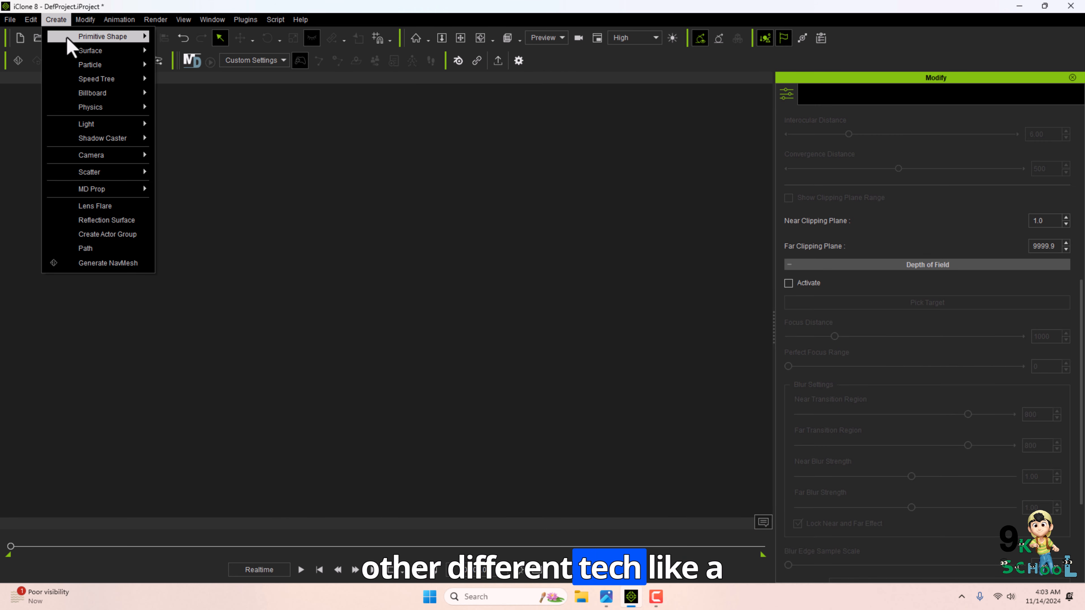
mouse_move(71, 38)
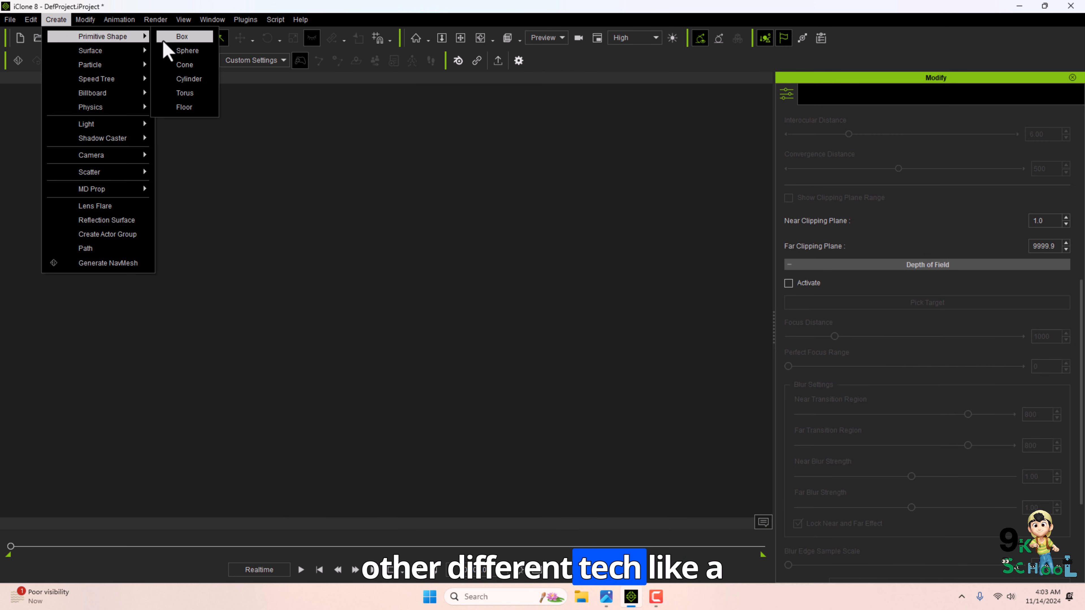
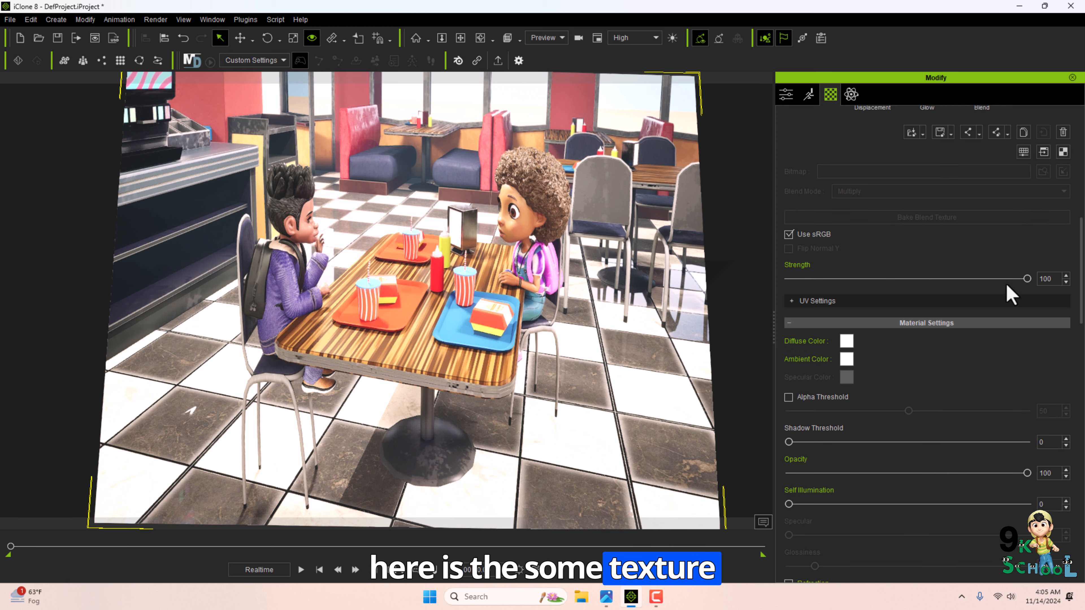
Examine the material's texture and material settings, toggling Use sRGB and testing the Shadow Threshold and Opacity sliders.
click(788, 234)
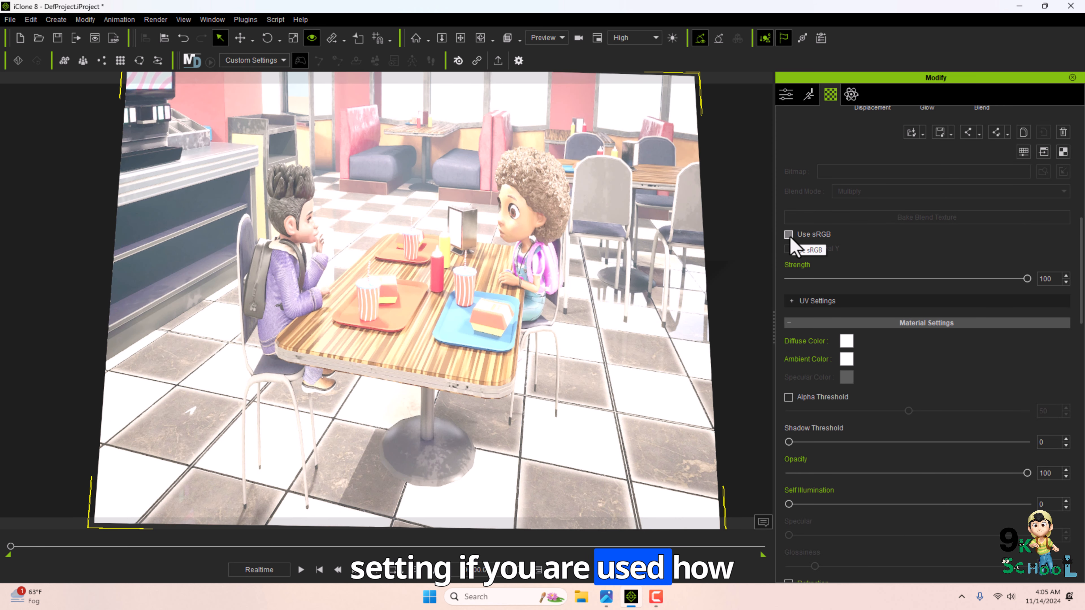
click(789, 234)
mouse_move(1027, 279)
mouse_down()
mouse_move(833, 279)
mouse_move(1027, 280)
mouse_up()
scroll(793, 376, down, 2)
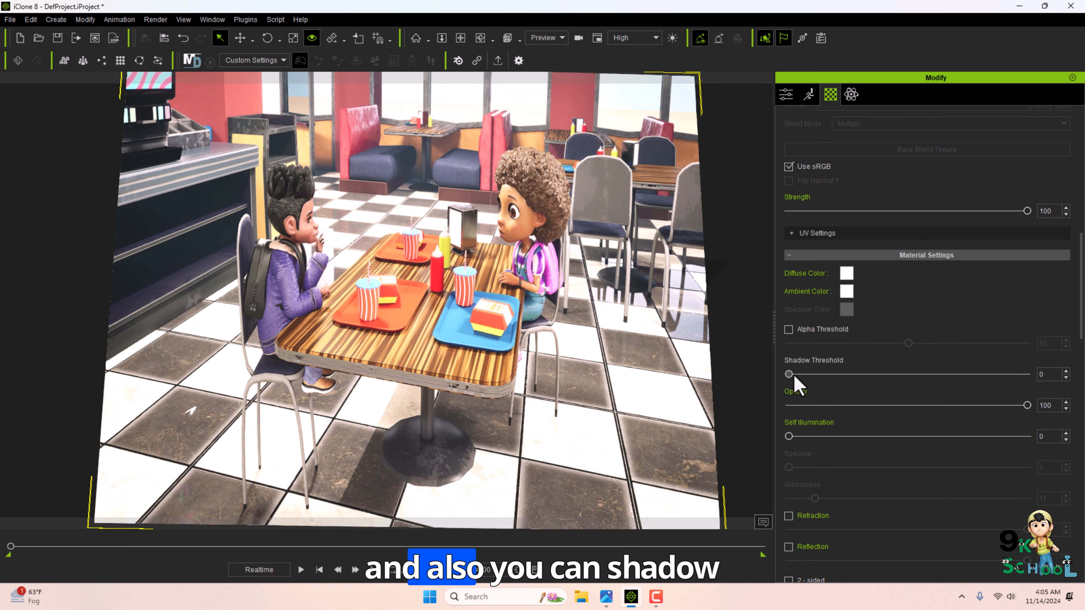
drag(790, 374, 947, 375)
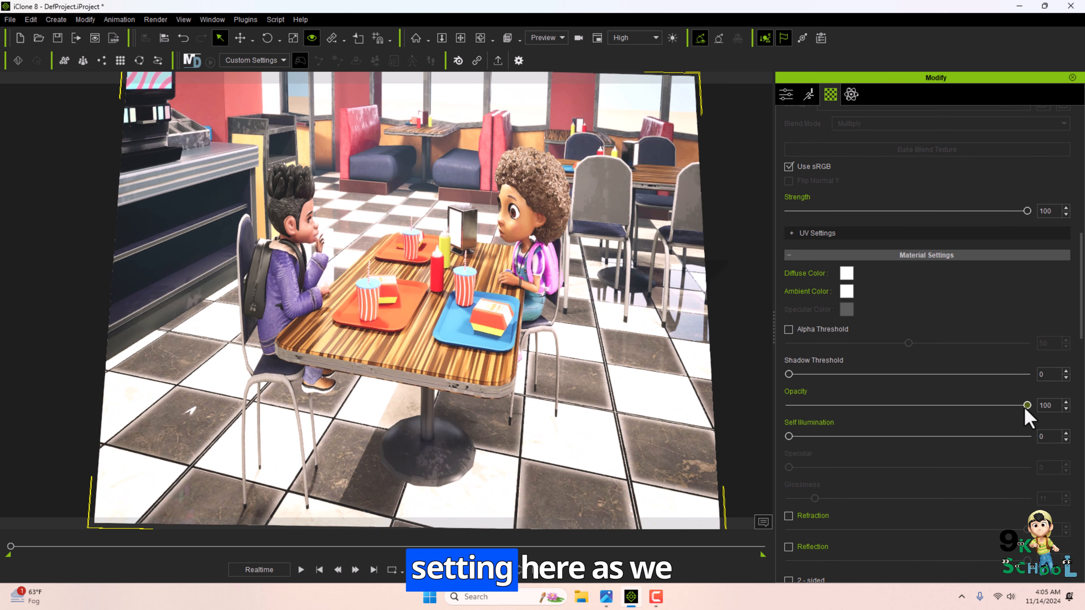
mouse_move(1027, 408)
mouse_down()
mouse_move(797, 416)
mouse_move(1056, 424)
mouse_move(912, 414)
mouse_move(1034, 412)
mouse_up()
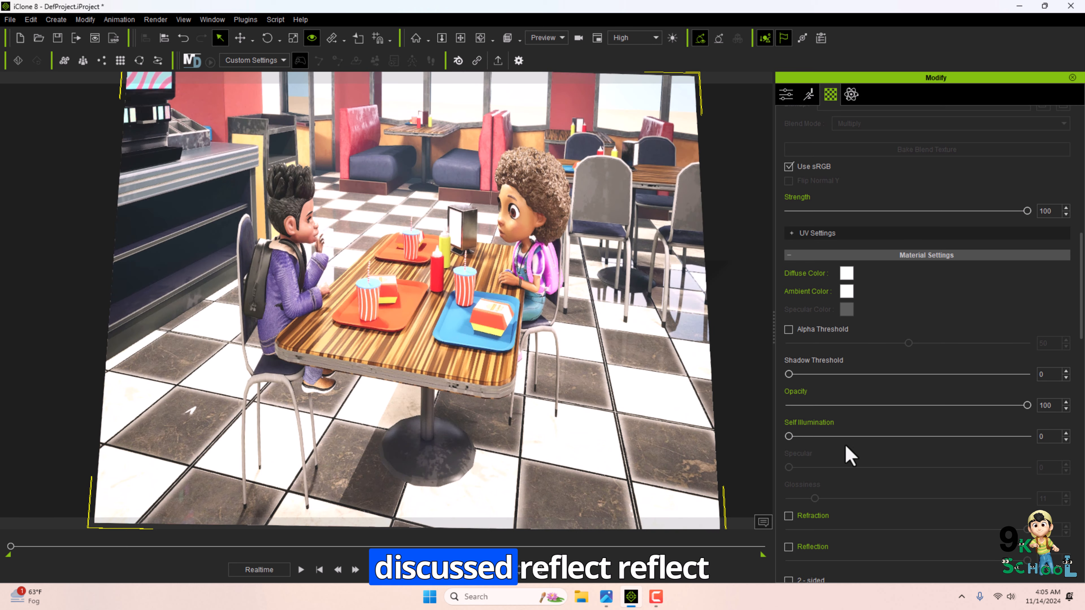
scroll(790, 408, down, 5)
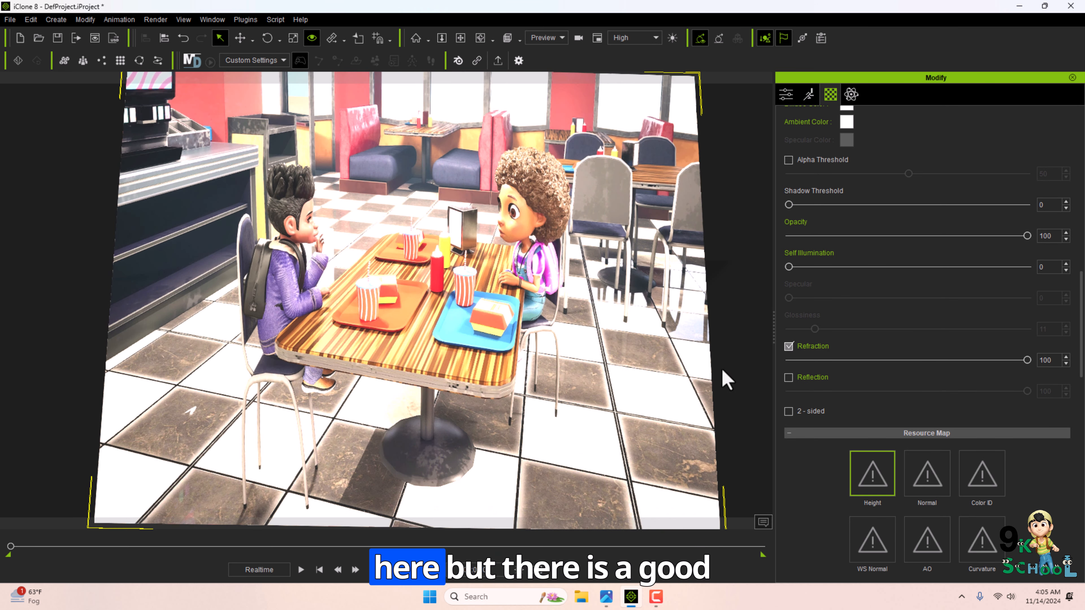
scroll(889, 409, down, 1)
scroll(892, 385, down, 15)
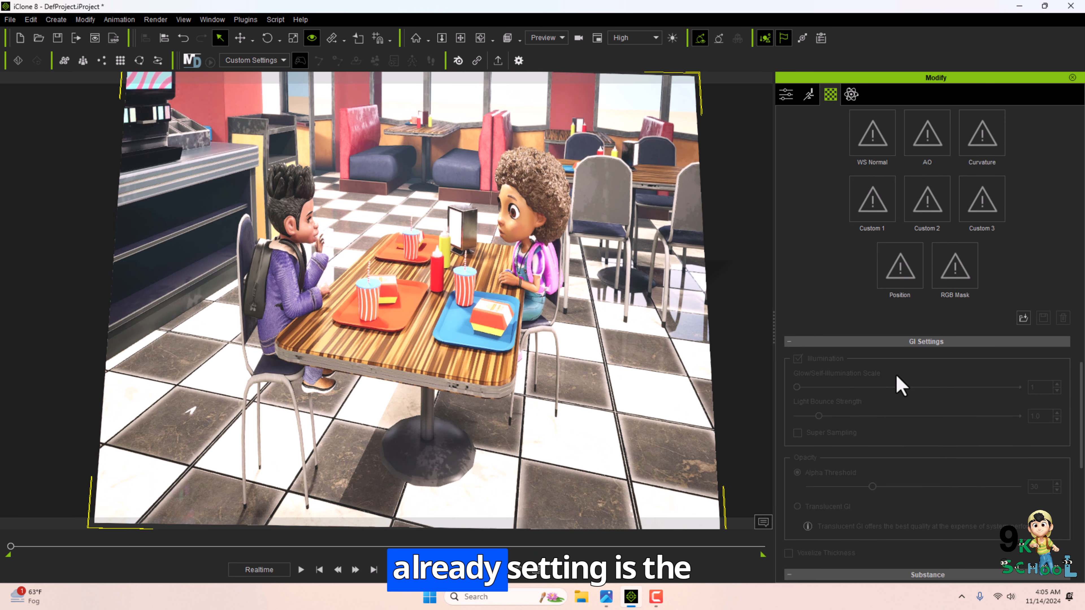
scroll(867, 436, up, 20)
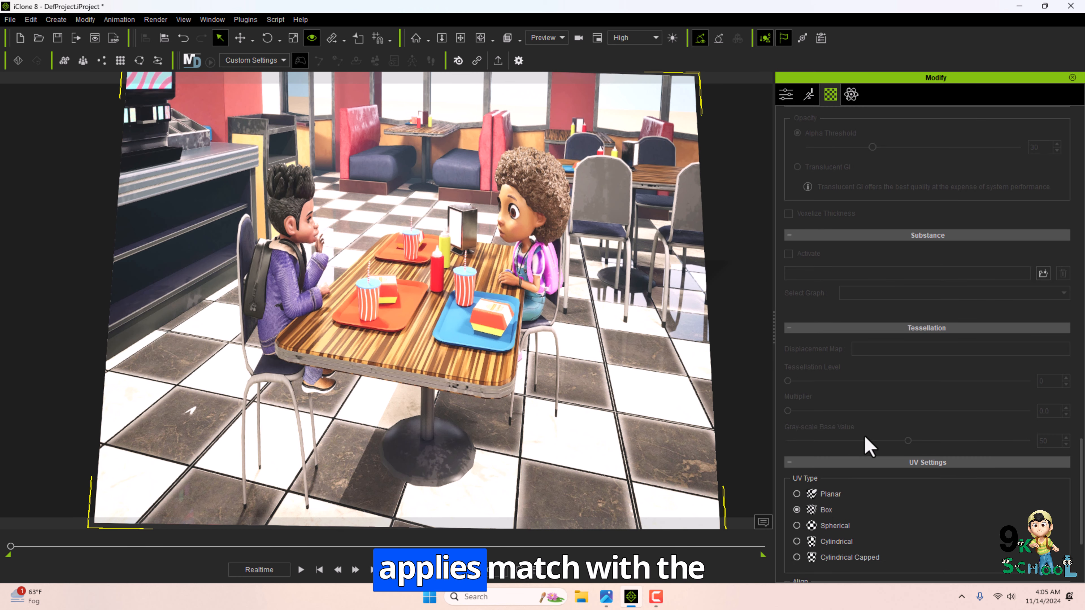
Select the floor plane, load video 2 from the Music folder as its Base Color texture, and play it.
right_drag(363, 280, 504, 290)
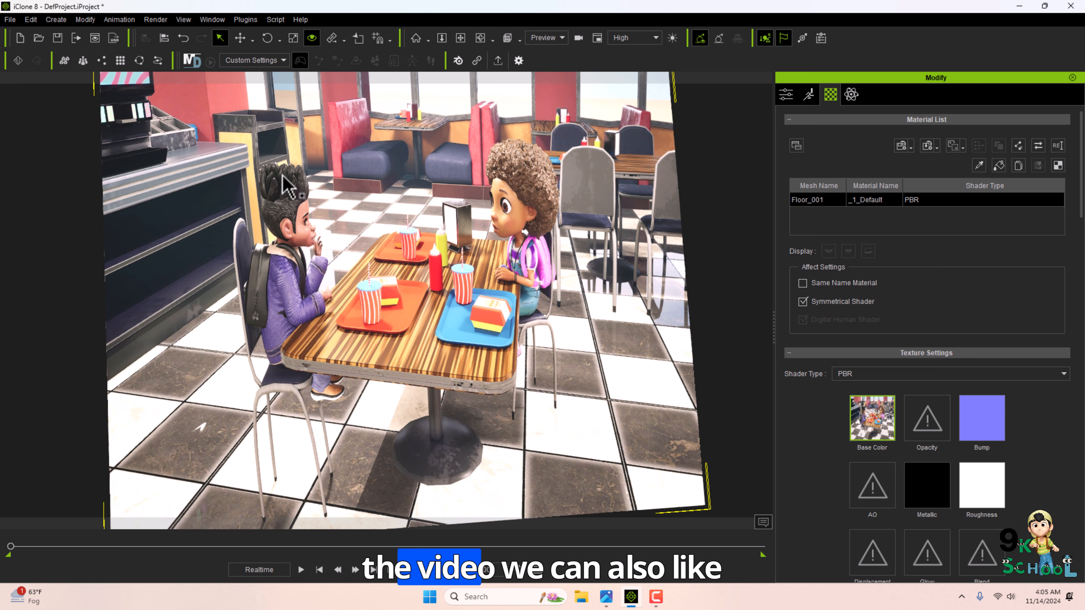
right_drag(281, 182, 730, 425)
double_click(871, 418)
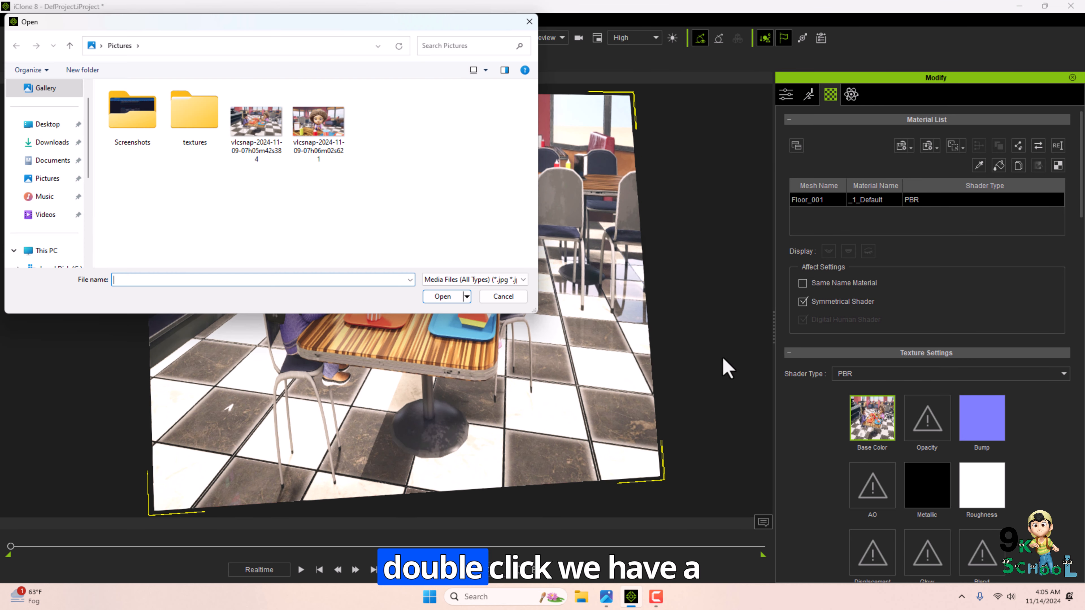
click(45, 196)
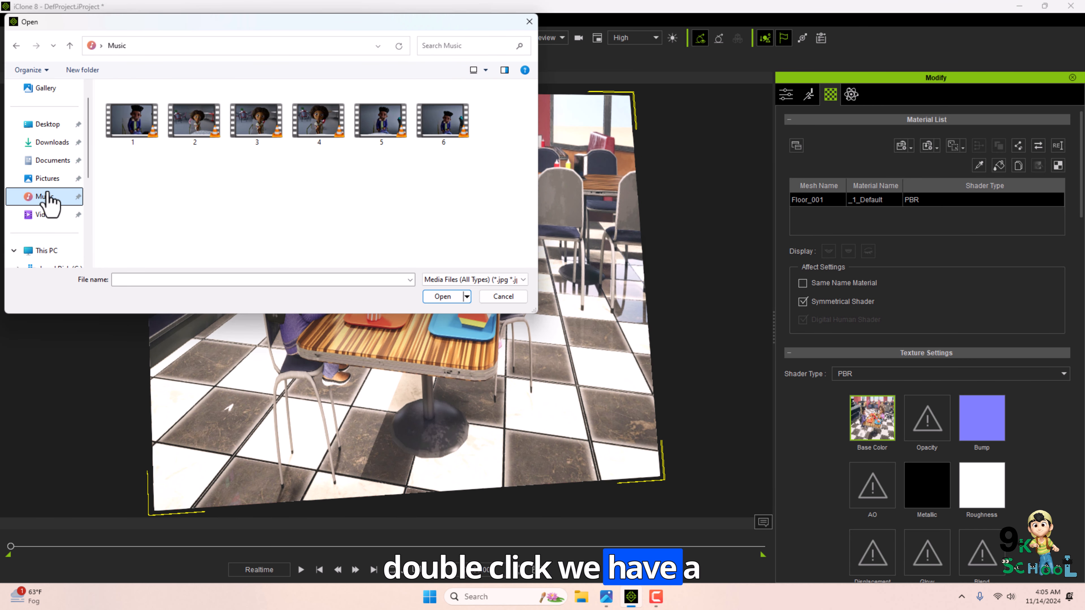
click(184, 128)
click(442, 296)
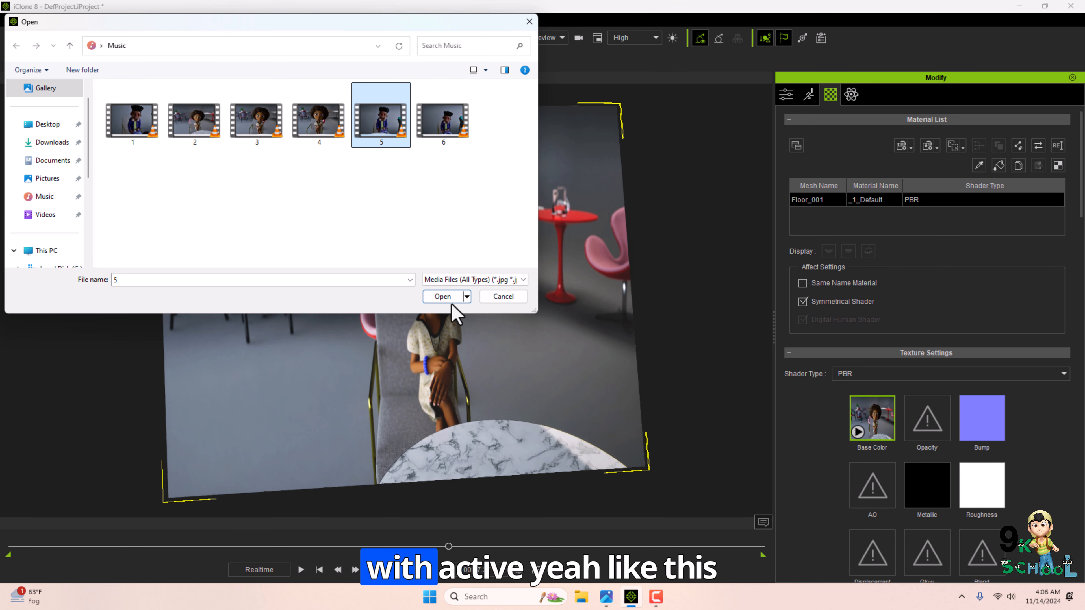
click(444, 297)
click(301, 570)
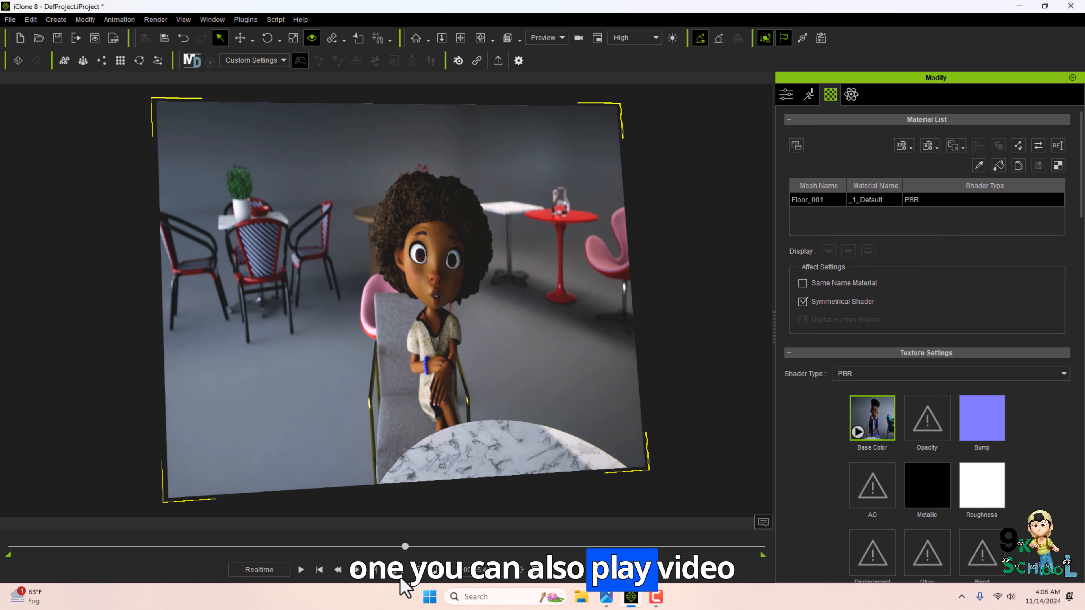
Delete the floor plane's Base Color texture.
right_click(897, 420)
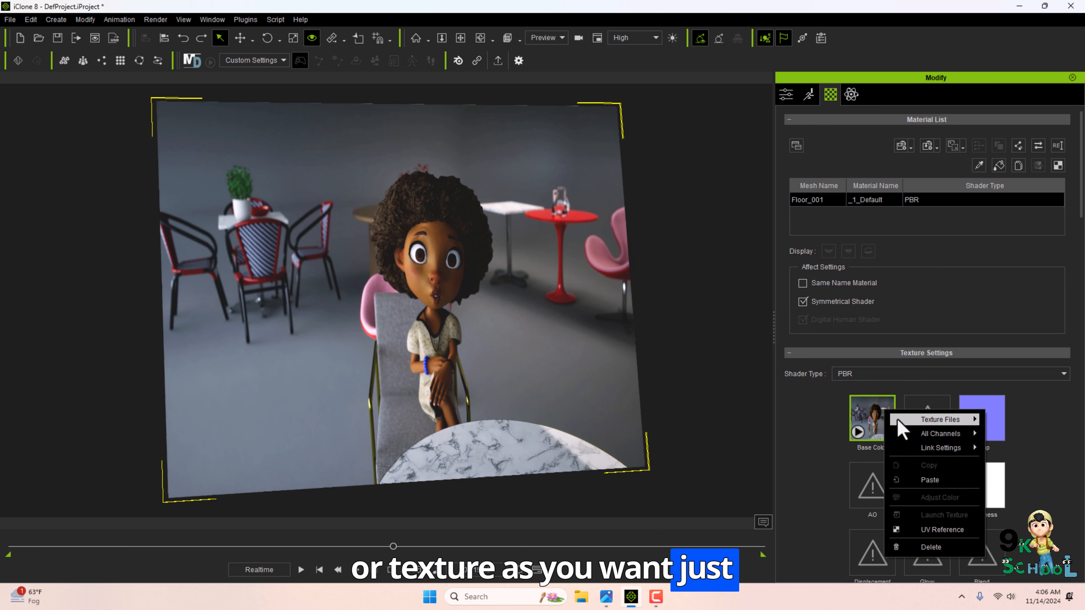
click(906, 547)
Open the Materials free resource pack in the Content Manager and apply the Gold Dust material to the plane.
key(F4)
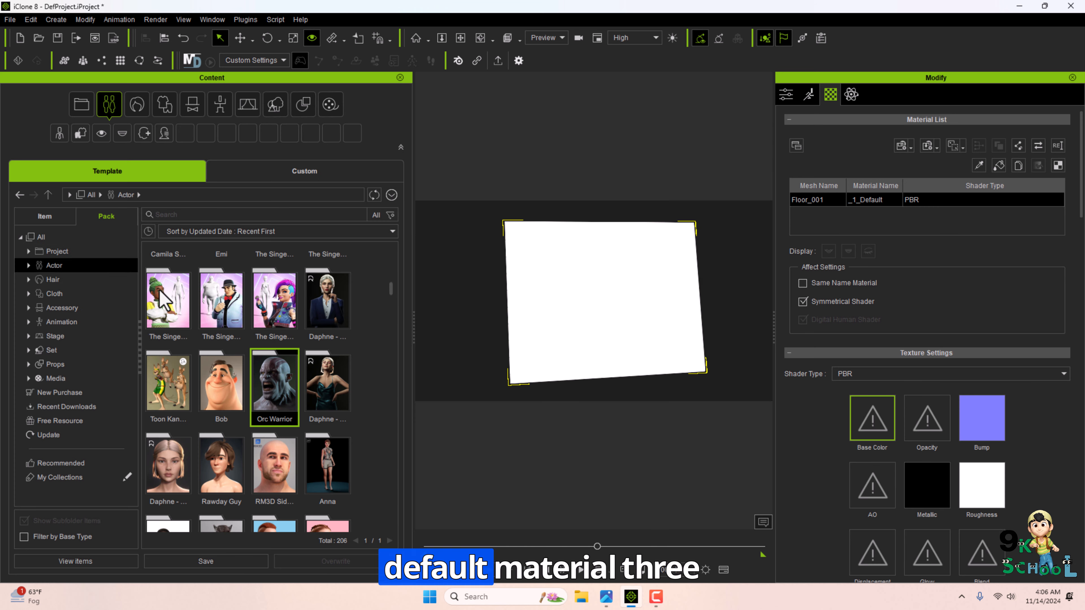
click(71, 422)
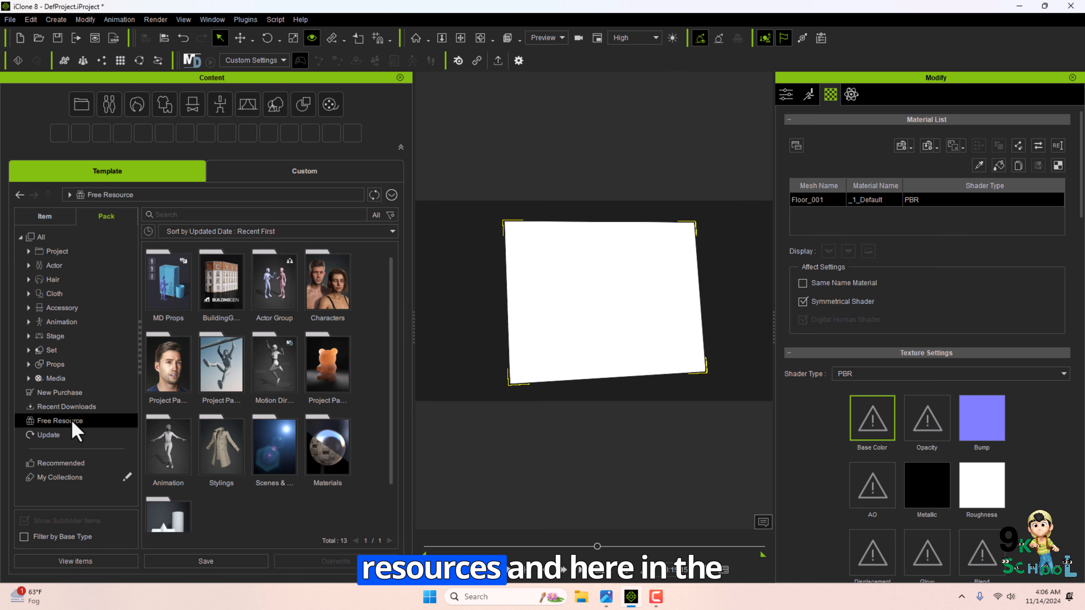
double_click(331, 464)
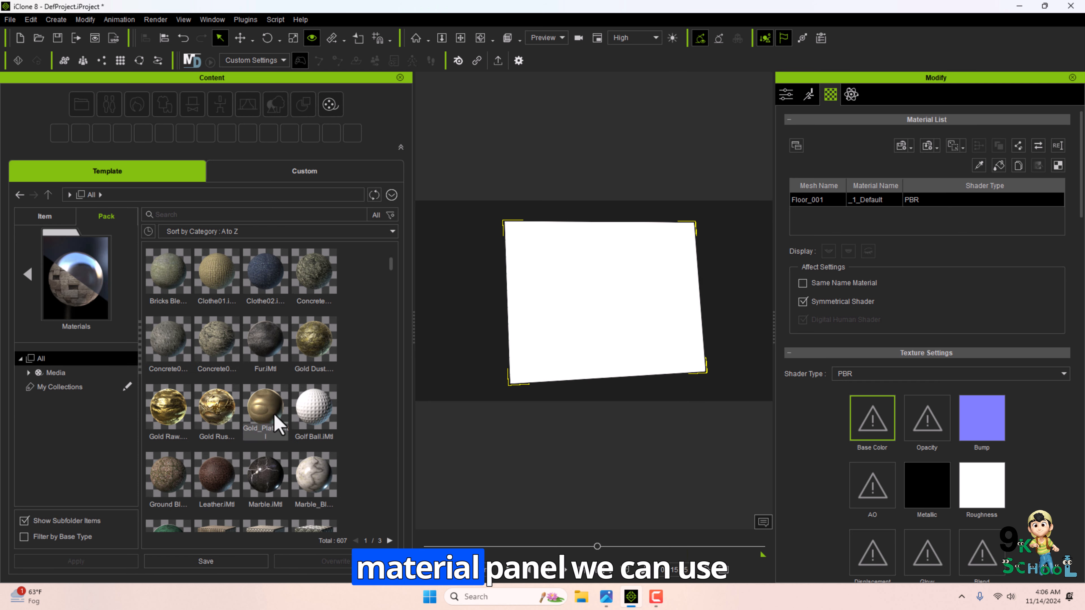
drag(391, 266, 391, 433)
scroll(378, 428, up, 10)
click(168, 273)
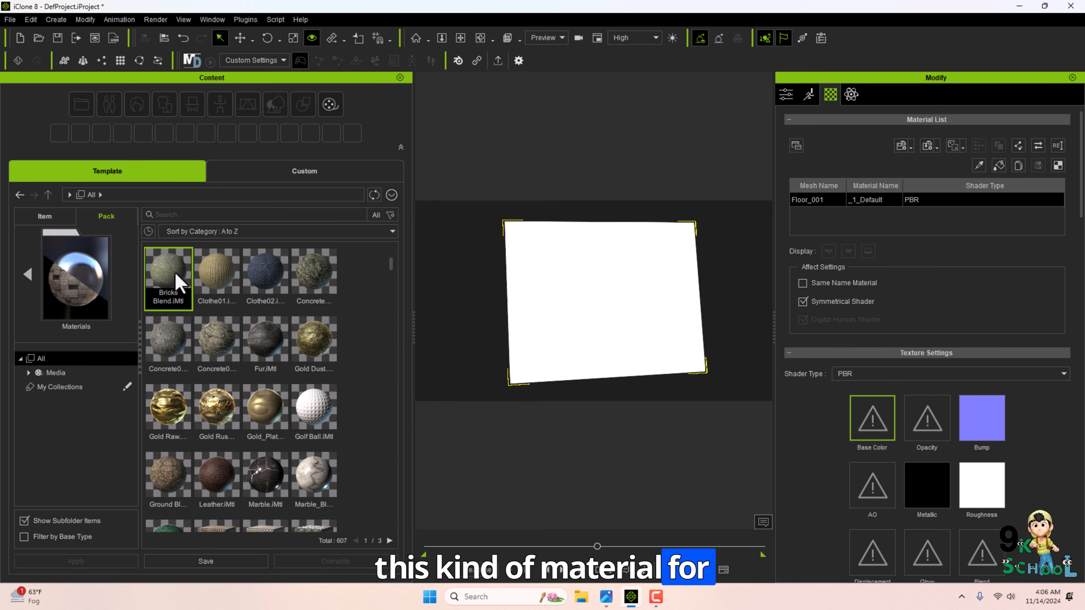
drag(529, 289, 598, 292)
drag(314, 341, 539, 360)
Set the plane material's UV type to Box and apply it.
scroll(921, 456, down, 15)
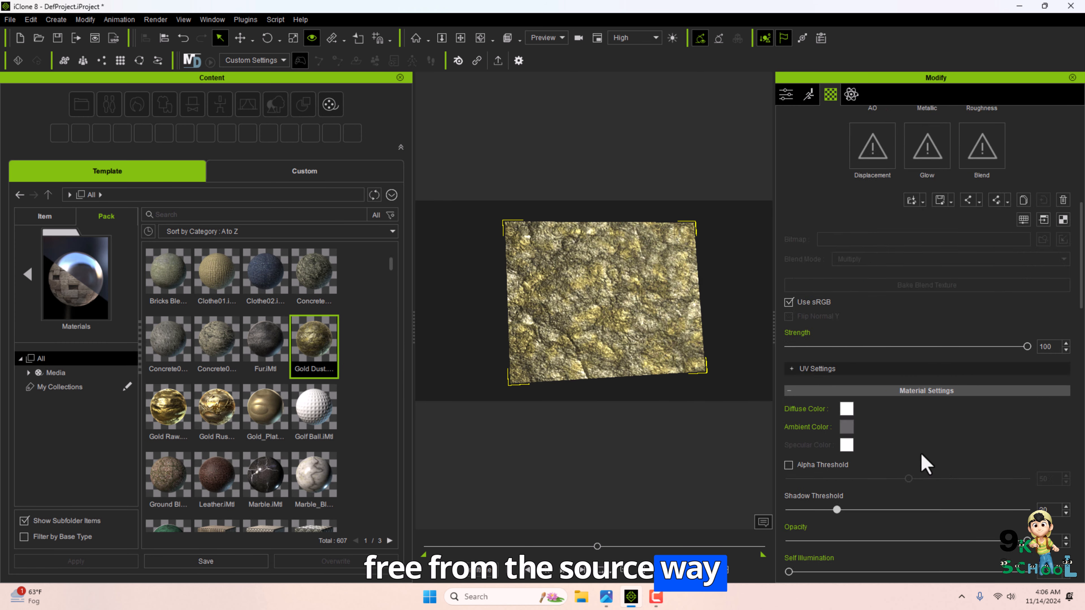
scroll(882, 482, down, 10)
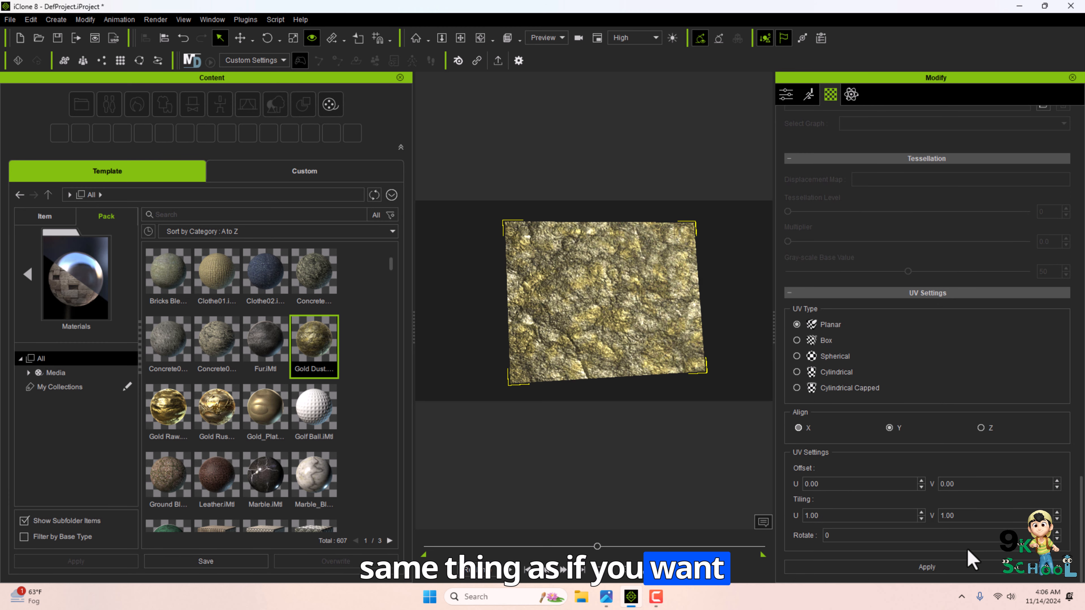
click(944, 567)
click(807, 340)
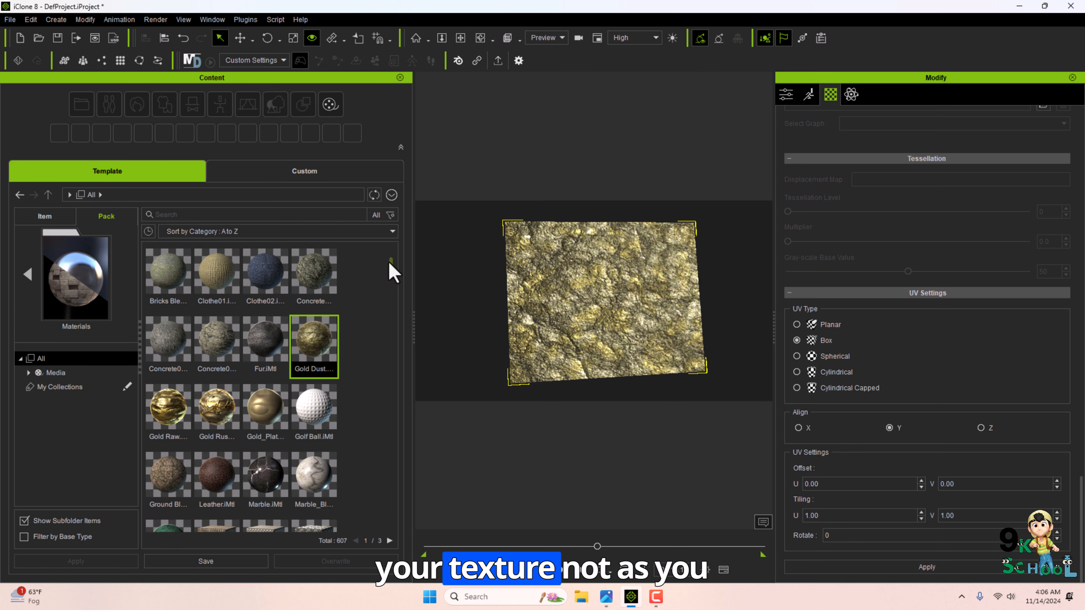
Apply the Window Blend material and then the Wood06 material to the plane.
drag(390, 266, 386, 317)
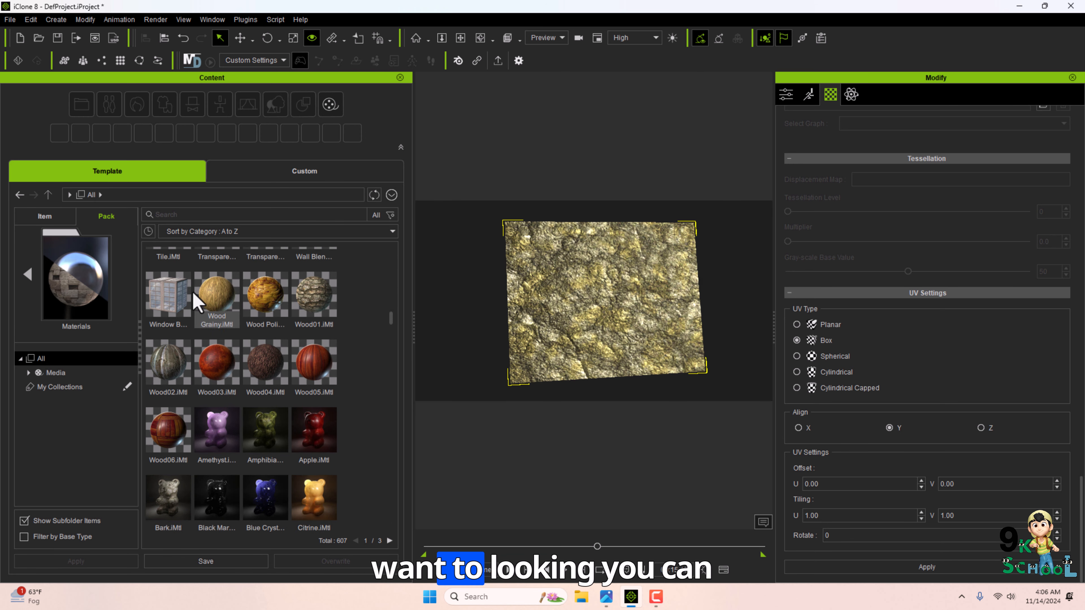
drag(608, 292, 643, 307)
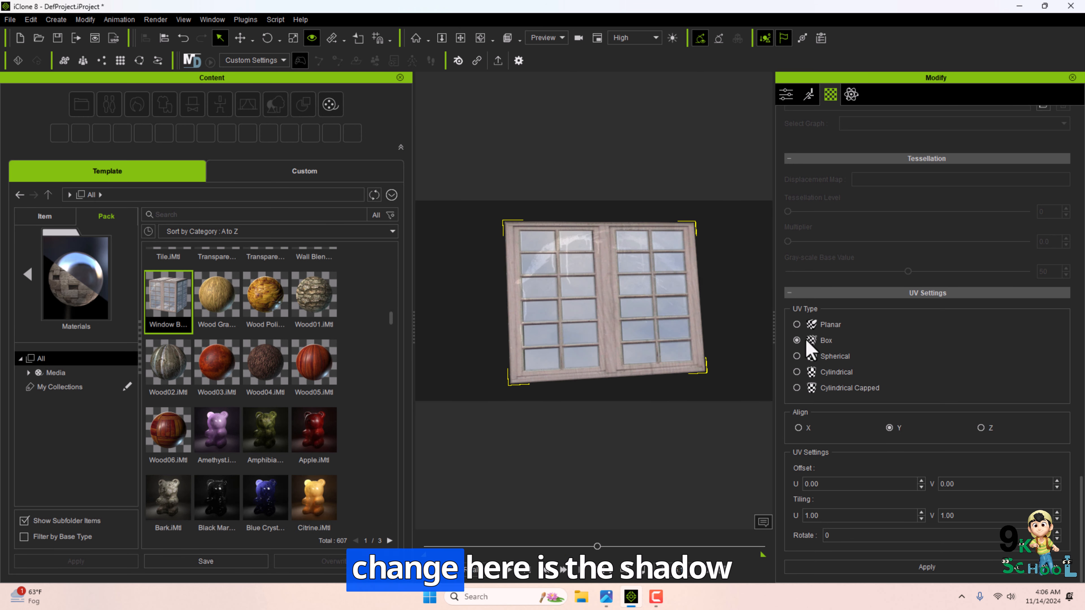
drag(218, 363, 438, 387)
click(320, 454)
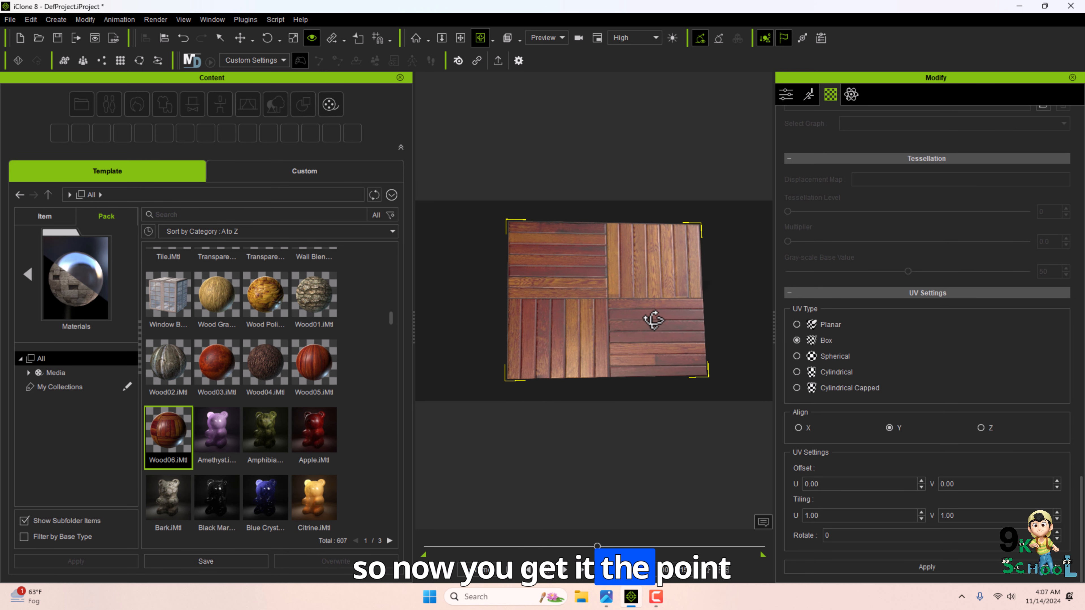
Switch to the select tool and close the Content Manager.
key(q)
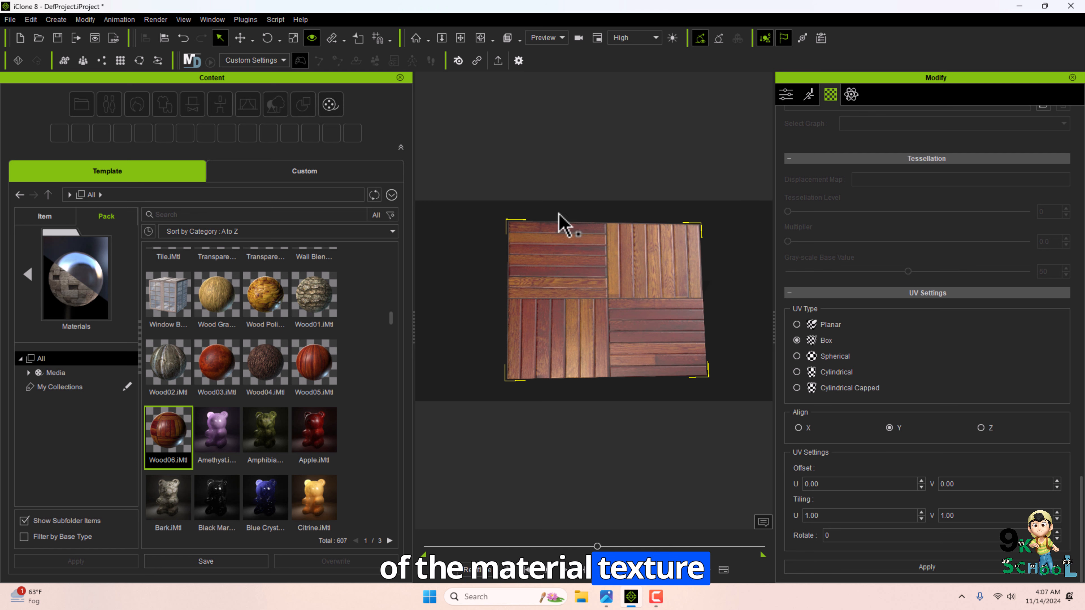
click(401, 77)
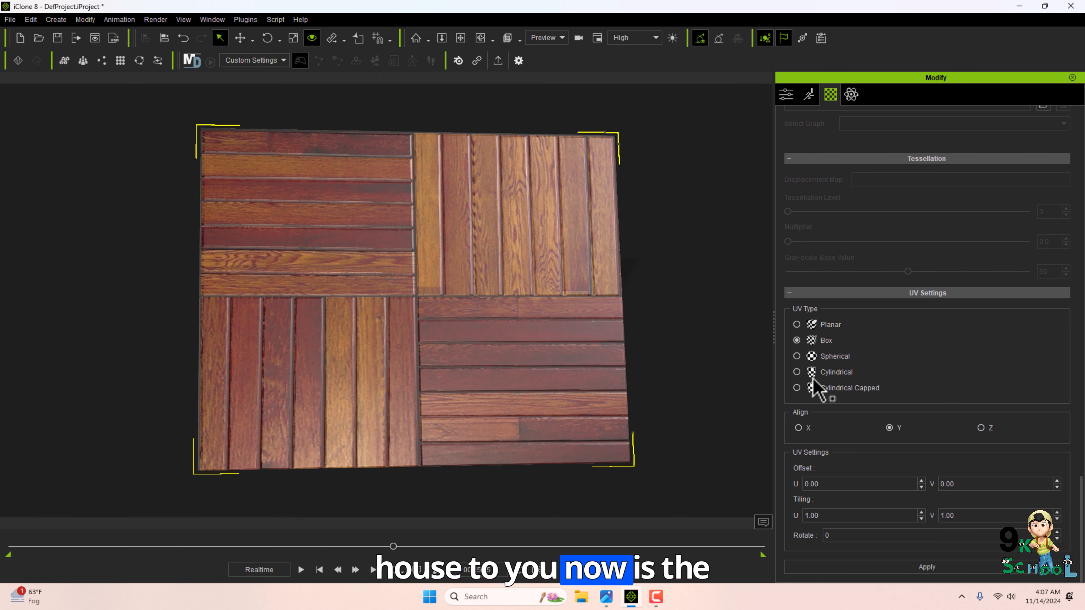
Switch to the course outline image and back.
key(alt+Tab)
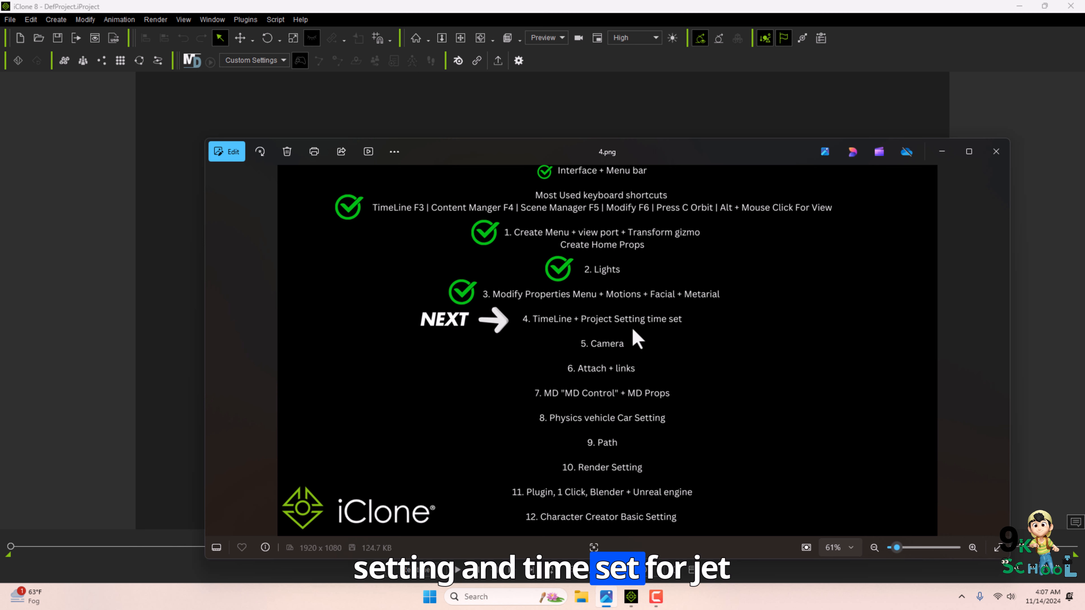
key(alt+Tab)
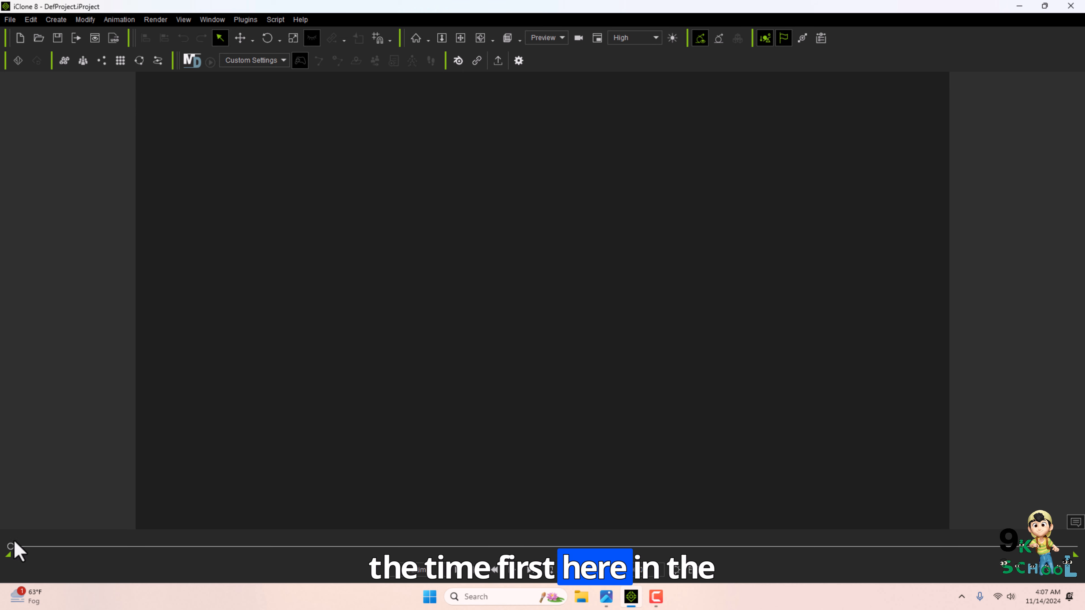
Open the project settings and set End Frames to 6666.
click(678, 575)
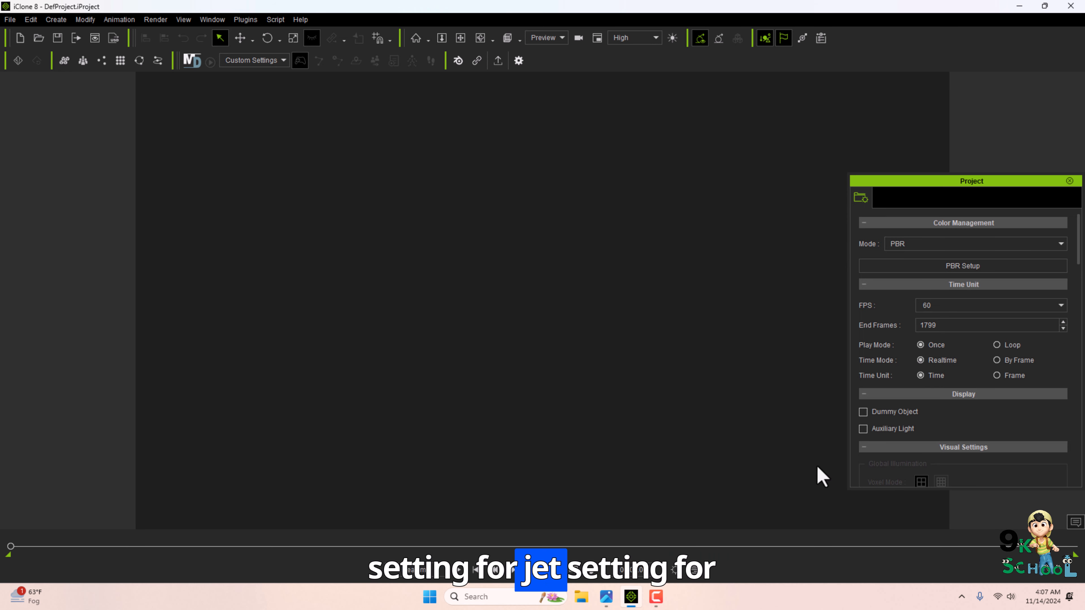
drag(923, 181, 673, 118)
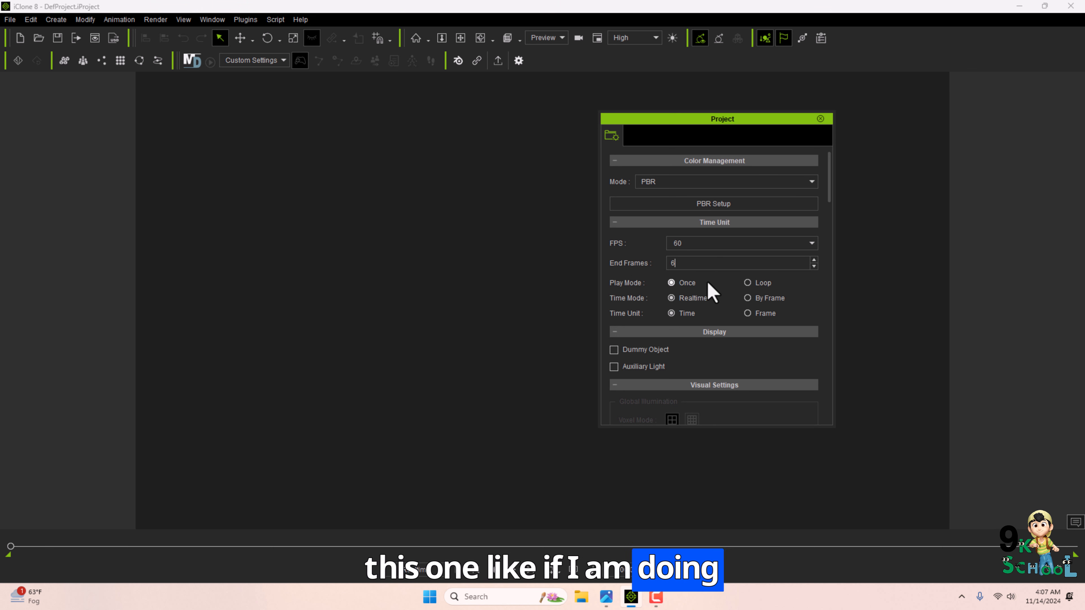
text(666)
click(820, 118)
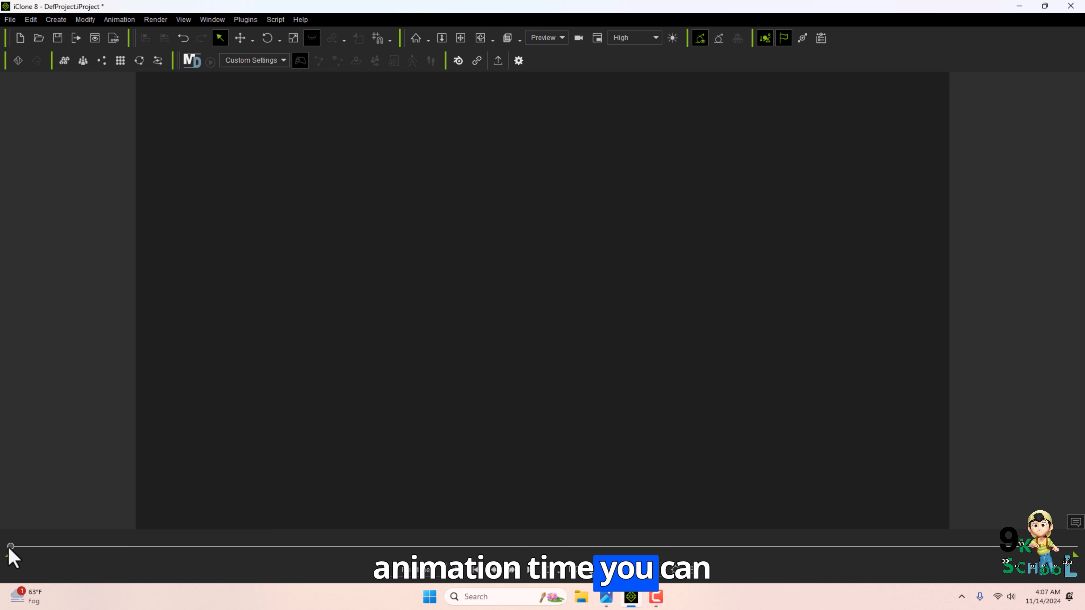
Scrub the timeline to check the project's new length.
drag(10, 547, 516, 534)
drag(786, 564, 1075, 565)
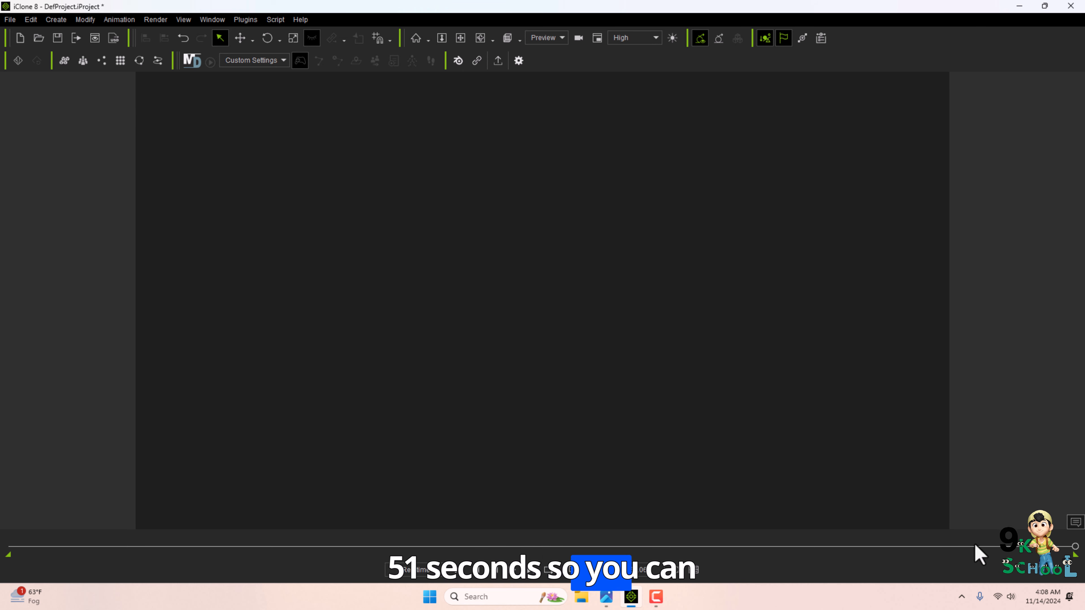
drag(1075, 547, 698, 478)
Reopen the project settings and switch the Time Unit to Frame.
click(683, 573)
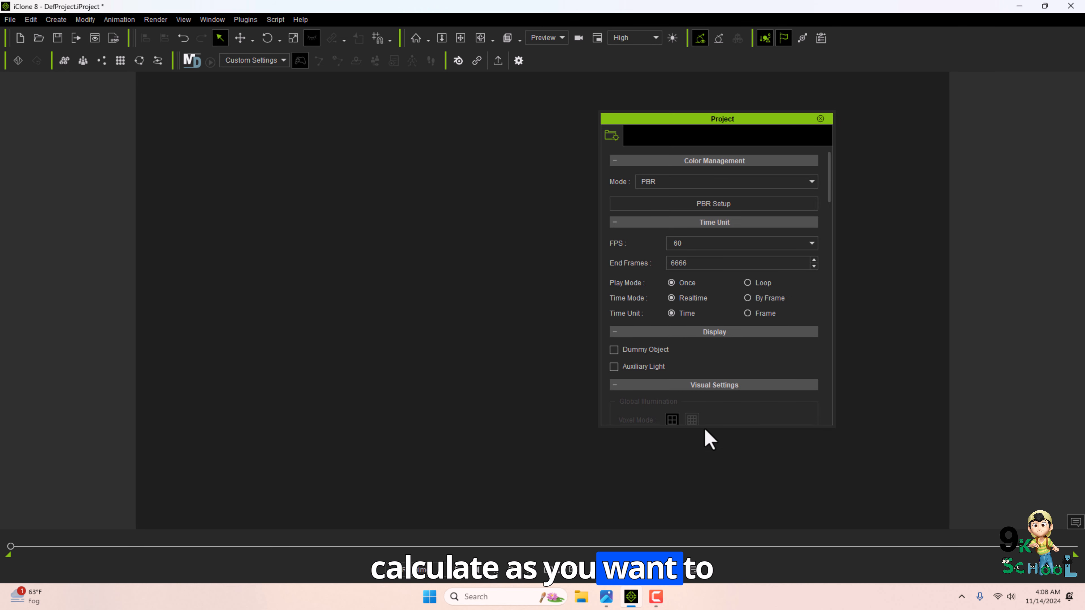
double_click(693, 263)
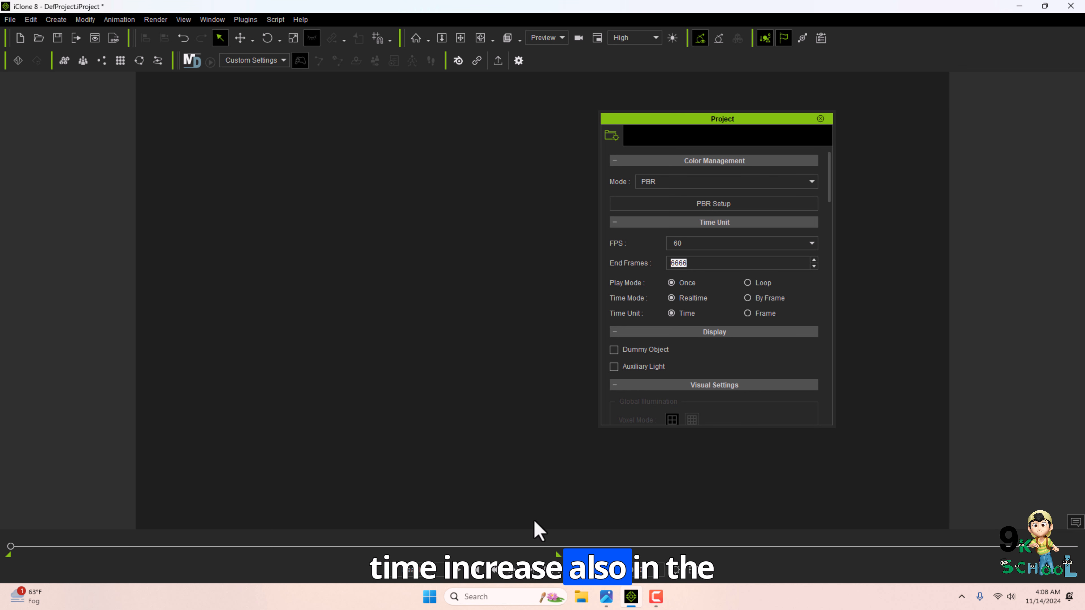
click(674, 315)
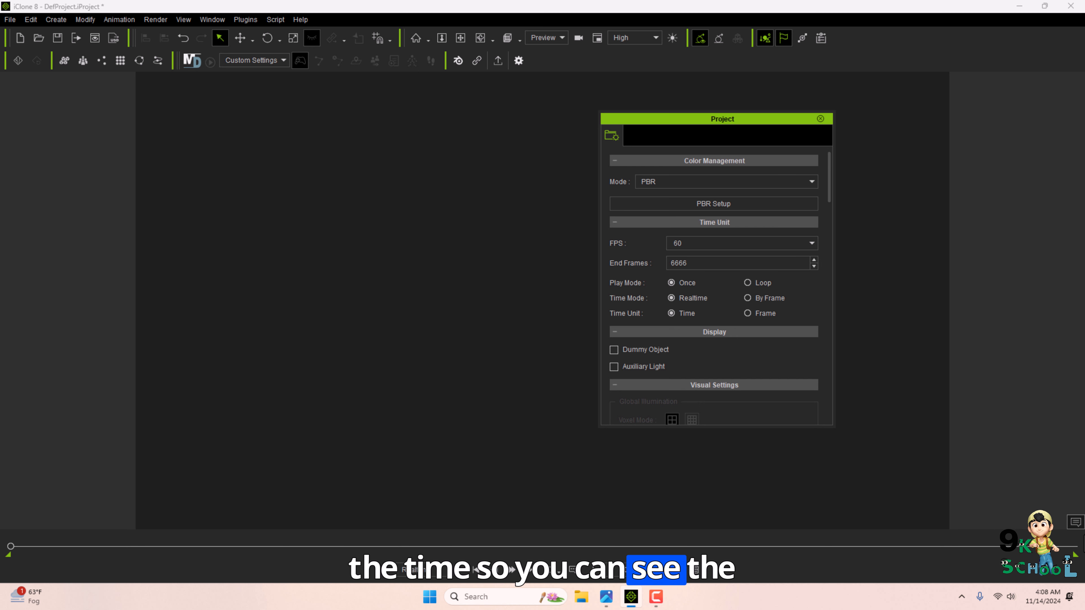
click(748, 314)
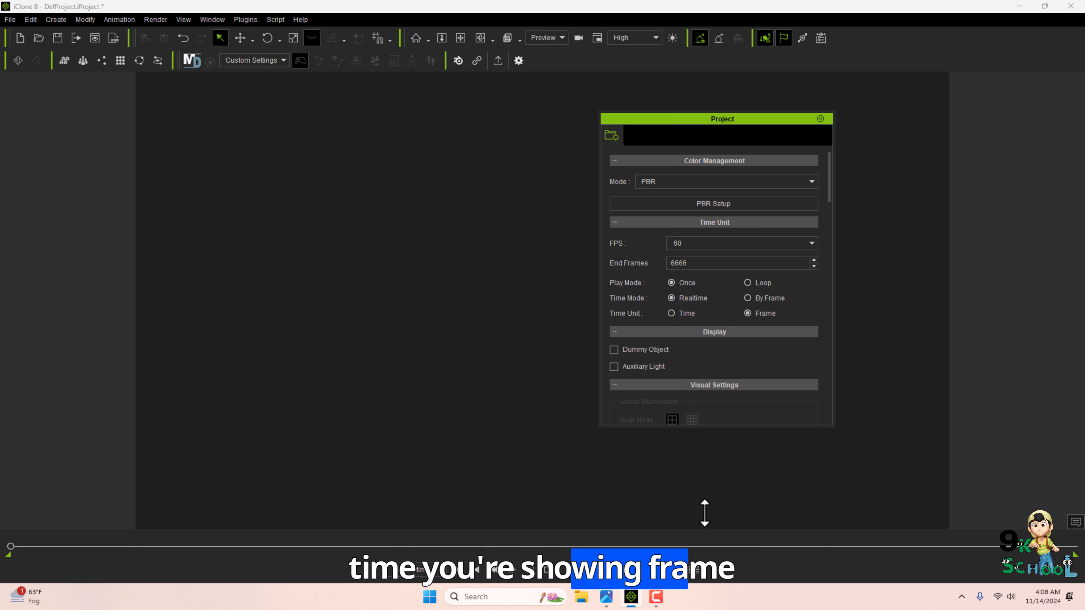
Scrub the timeline and switch the project's Time Unit back to Time.
drag(14, 547, 1075, 547)
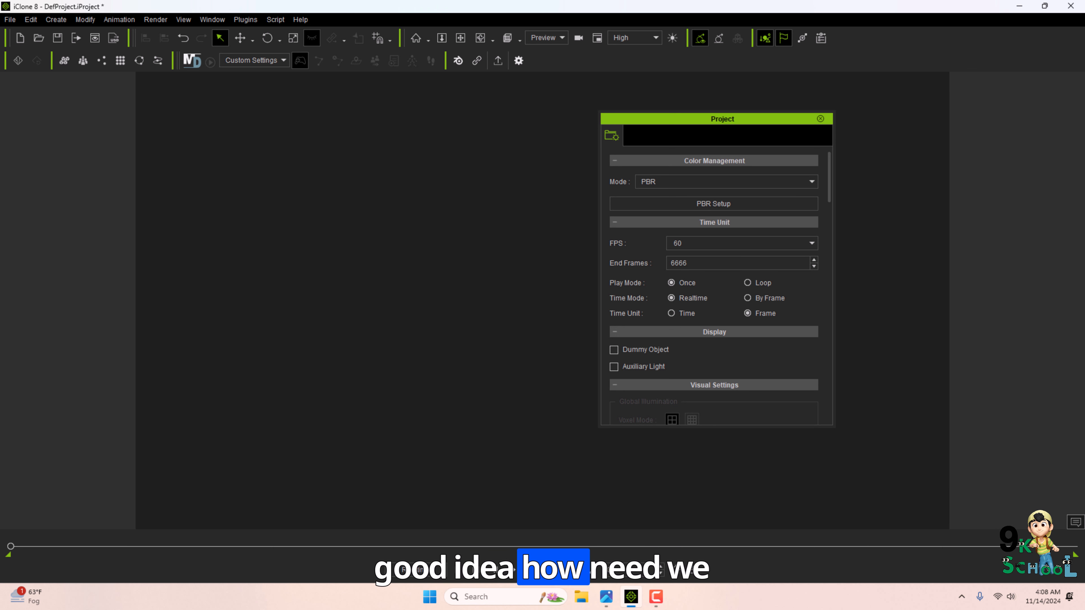
click(671, 314)
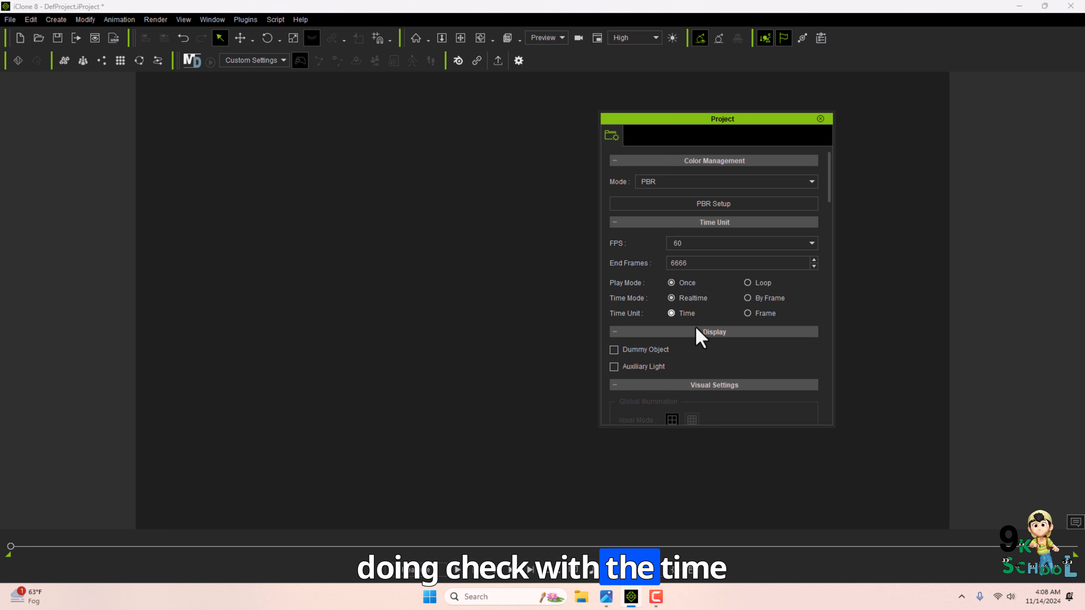
Try black as the 2D background color and cancel the color selection.
scroll(709, 342, down, 5)
scroll(721, 350, down, 2)
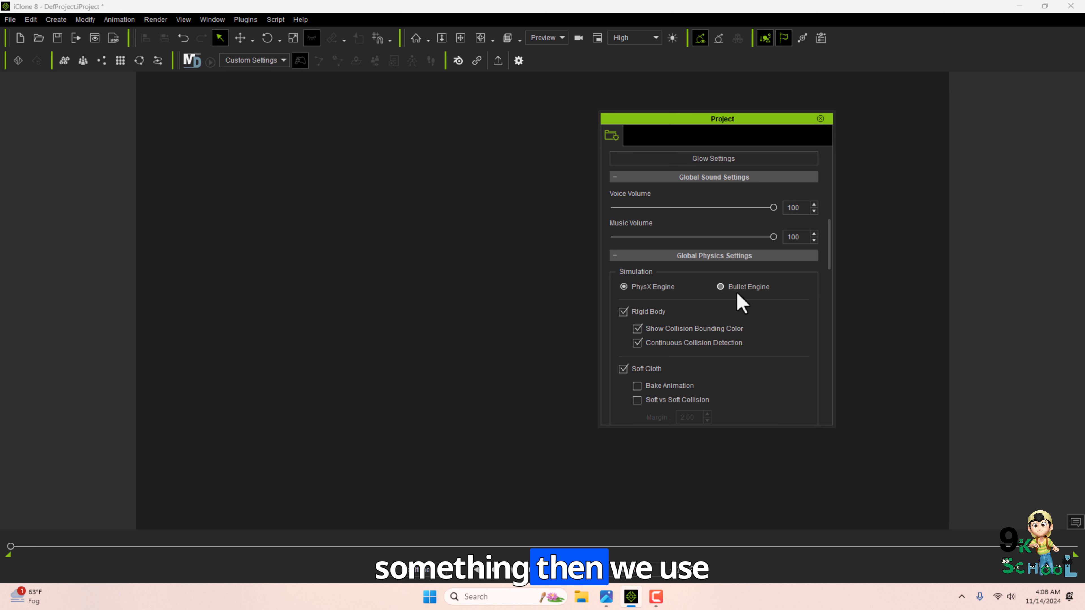
scroll(743, 293, down, 8)
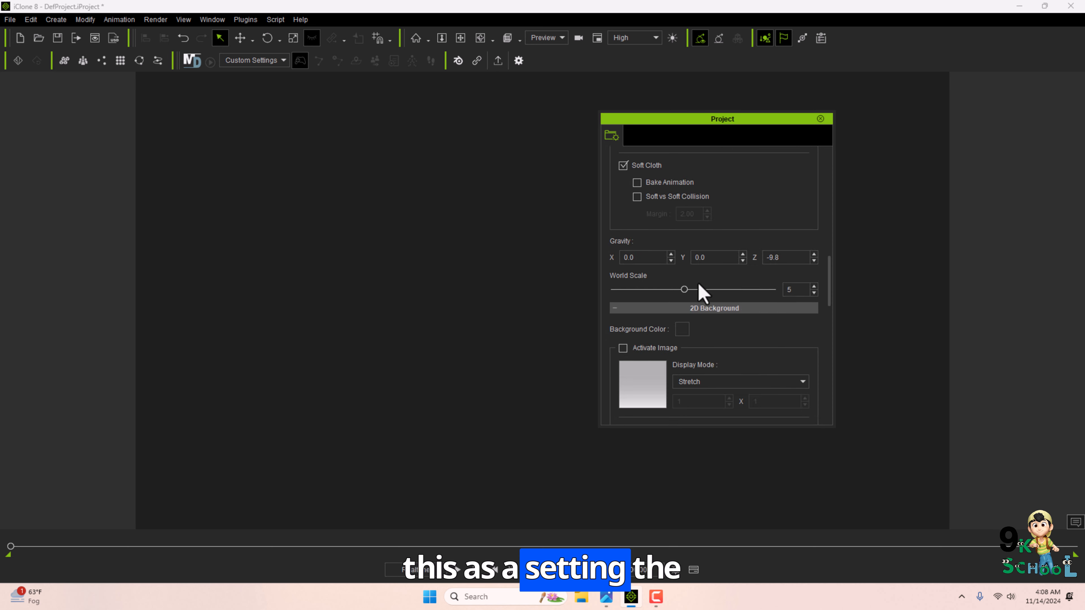
click(684, 229)
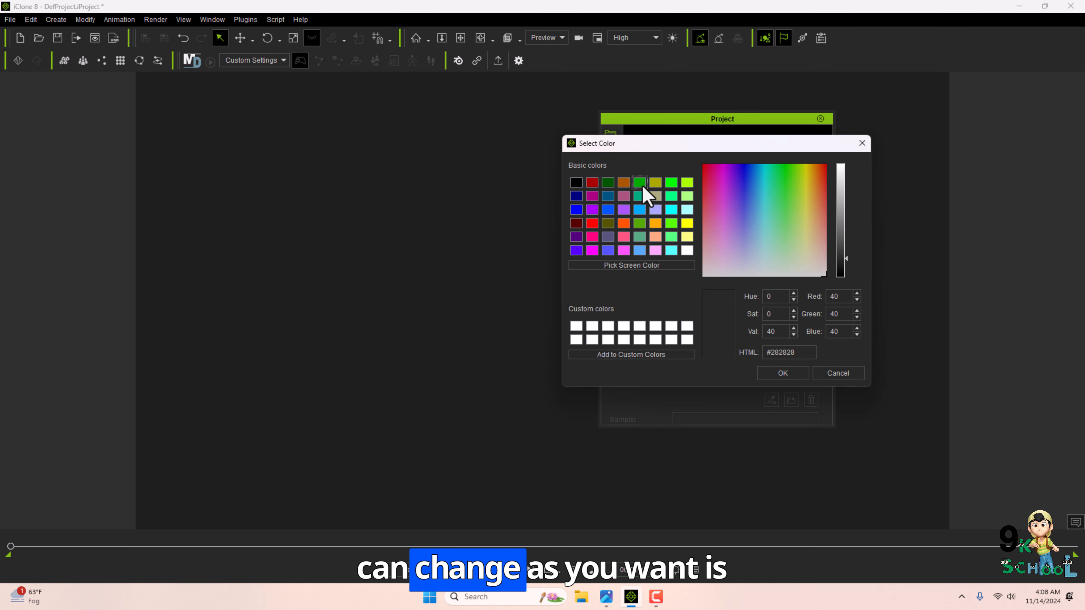
click(642, 185)
click(687, 183)
click(607, 196)
click(579, 183)
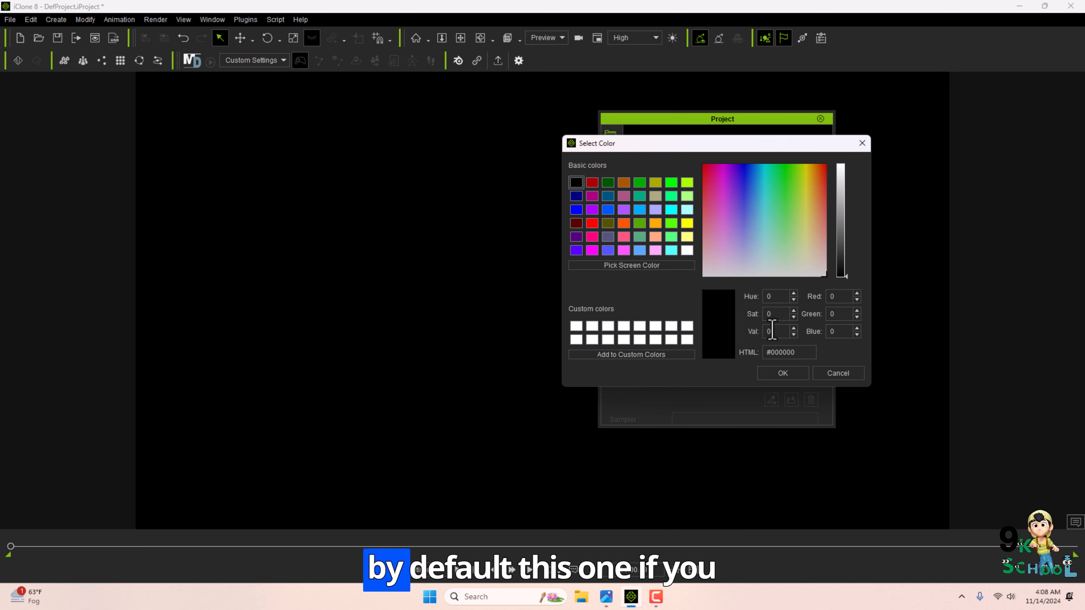
click(839, 374)
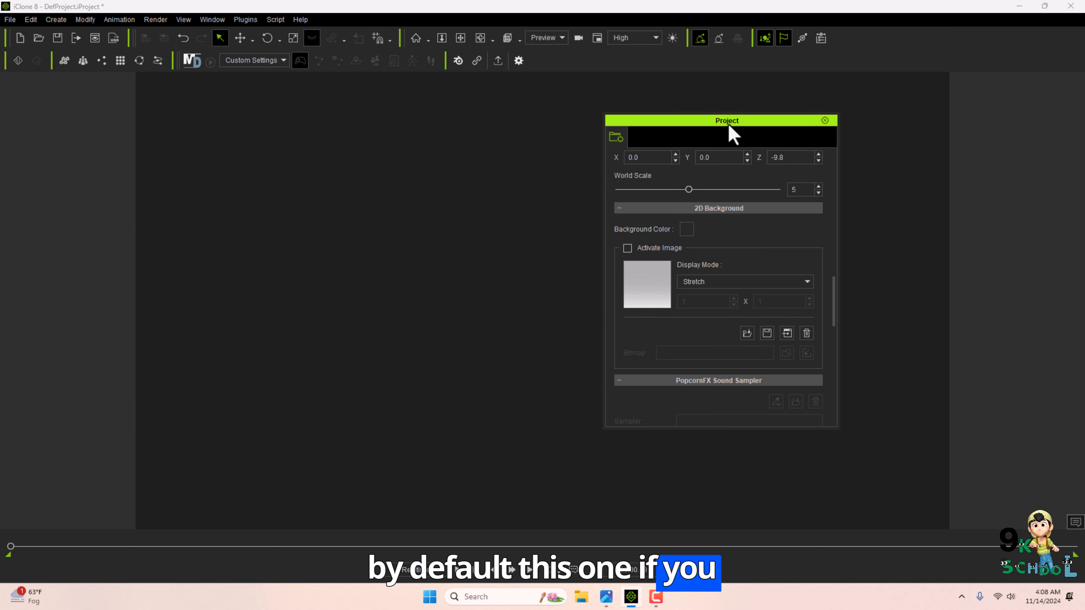
Activate the 2D background image and load the second vlcsnap picture from Pictures as the background.
drag(731, 120, 832, 141)
click(724, 268)
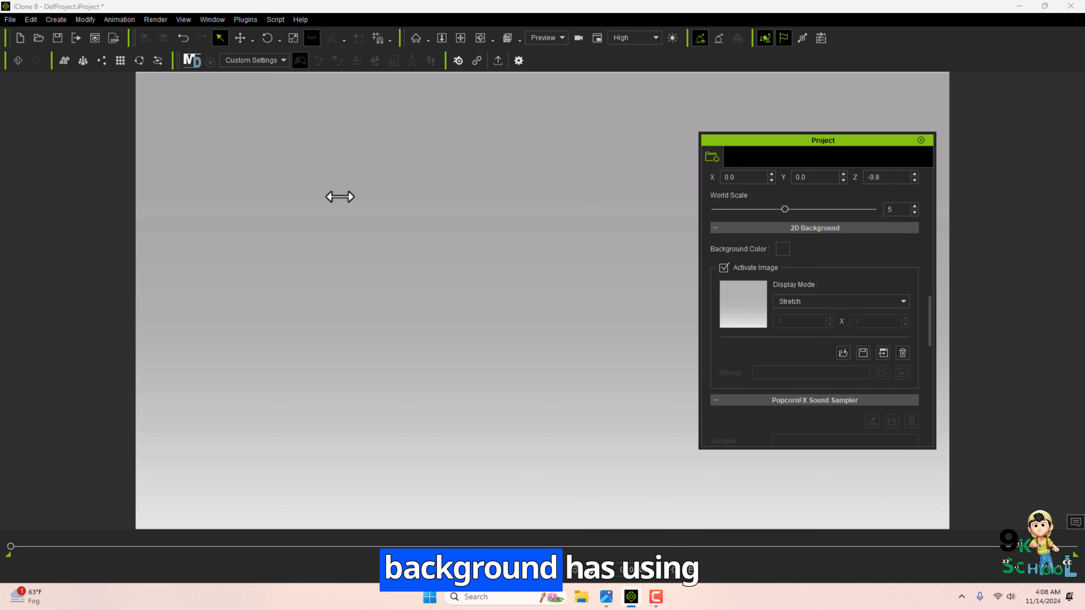
click(733, 318)
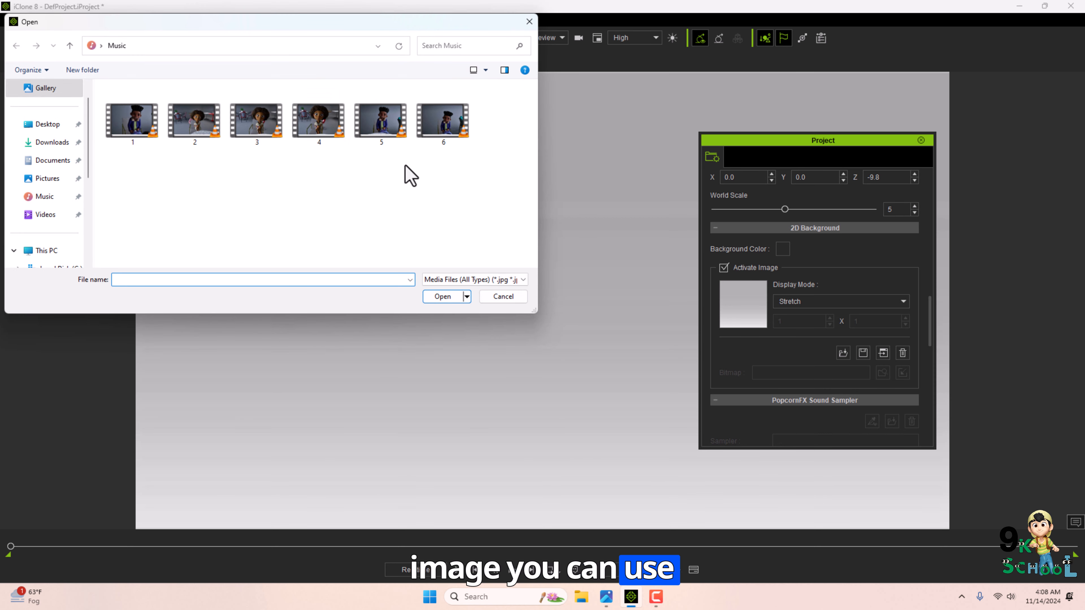
click(46, 213)
click(55, 179)
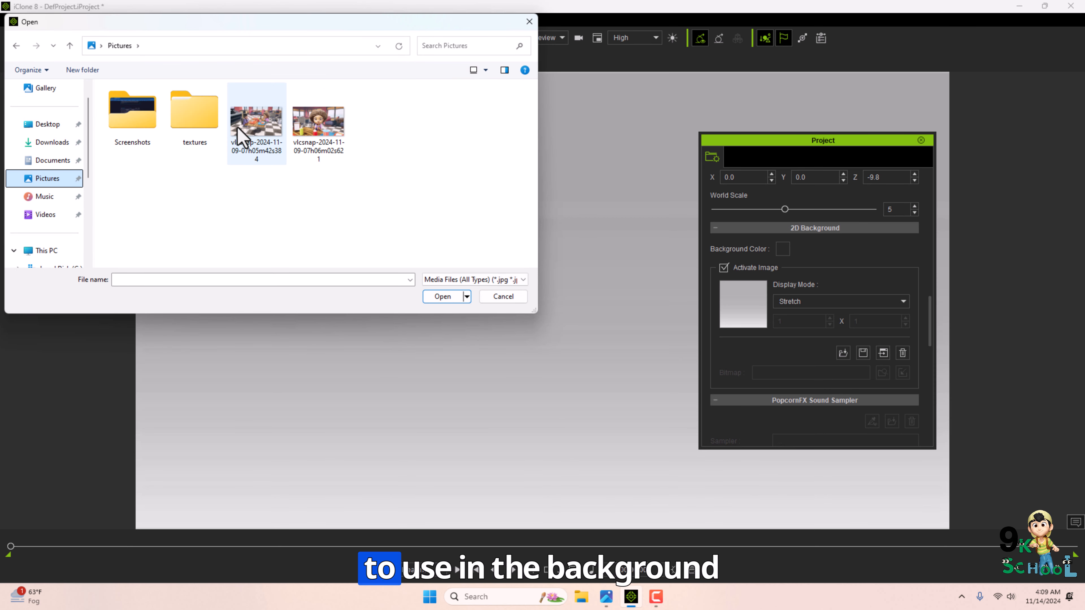
click(248, 133)
click(335, 130)
click(447, 297)
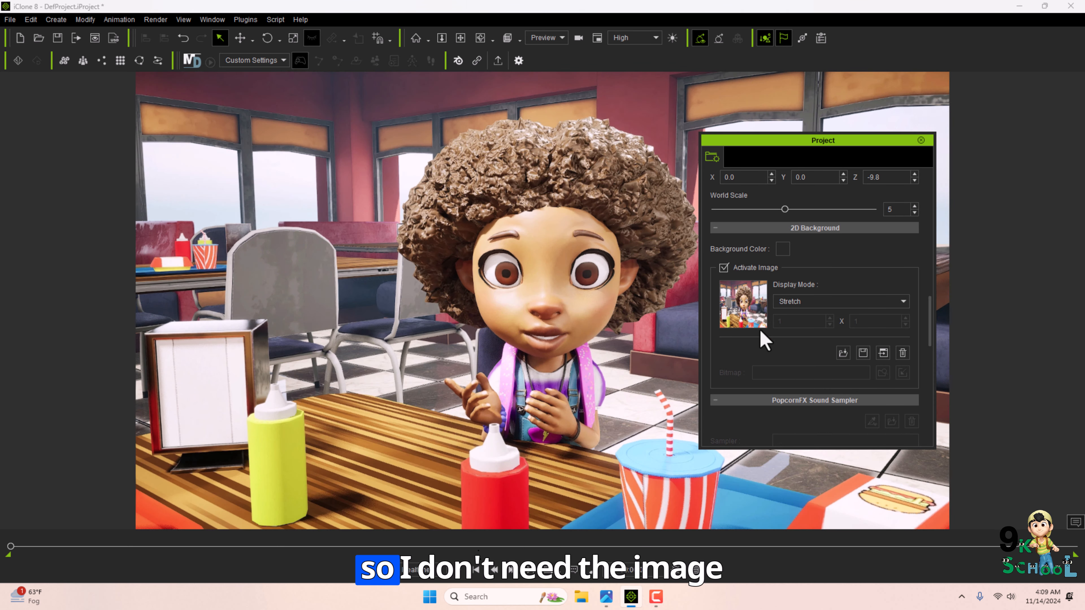
Turn off the 2D background image.
click(723, 267)
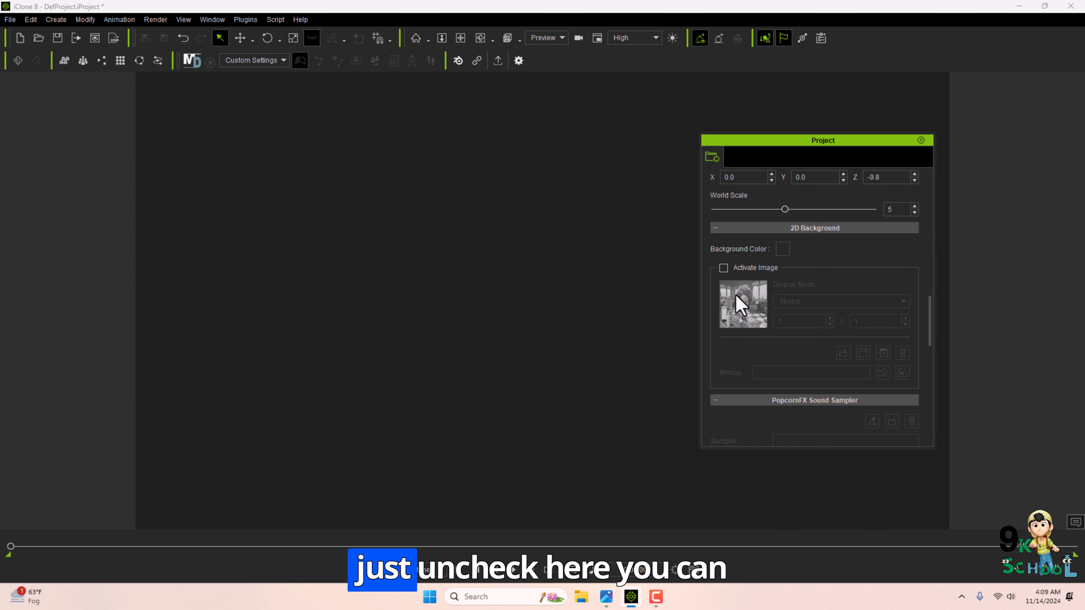
scroll(727, 322, down, 4)
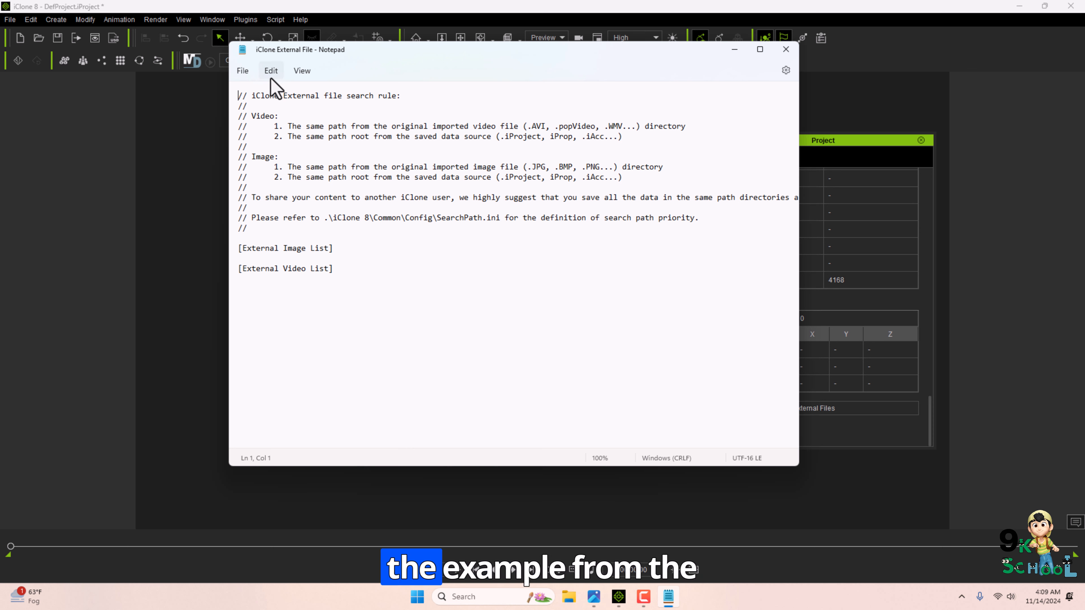
Close the external file notes and the Project settings panel.
drag(340, 278, 242, 91)
click(786, 49)
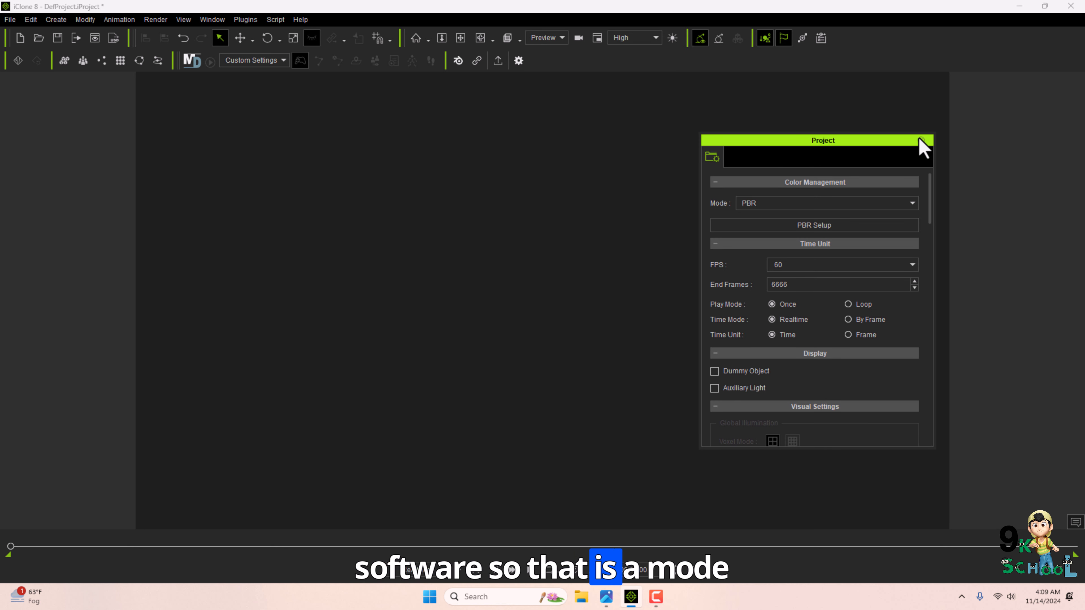
click(920, 140)
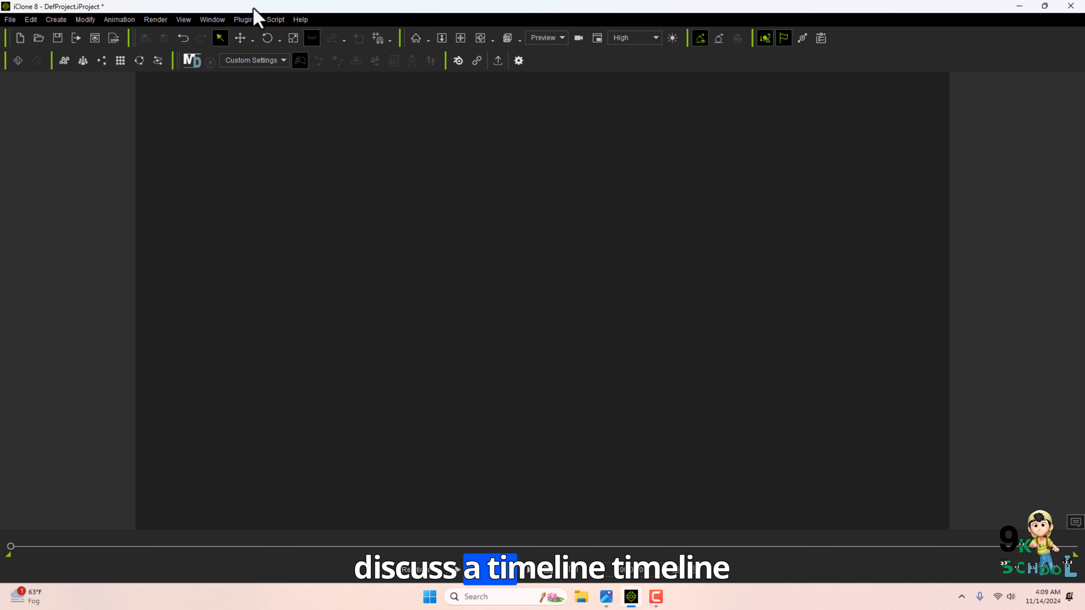
Check the course outline image and open the Timeline window.
click(606, 597)
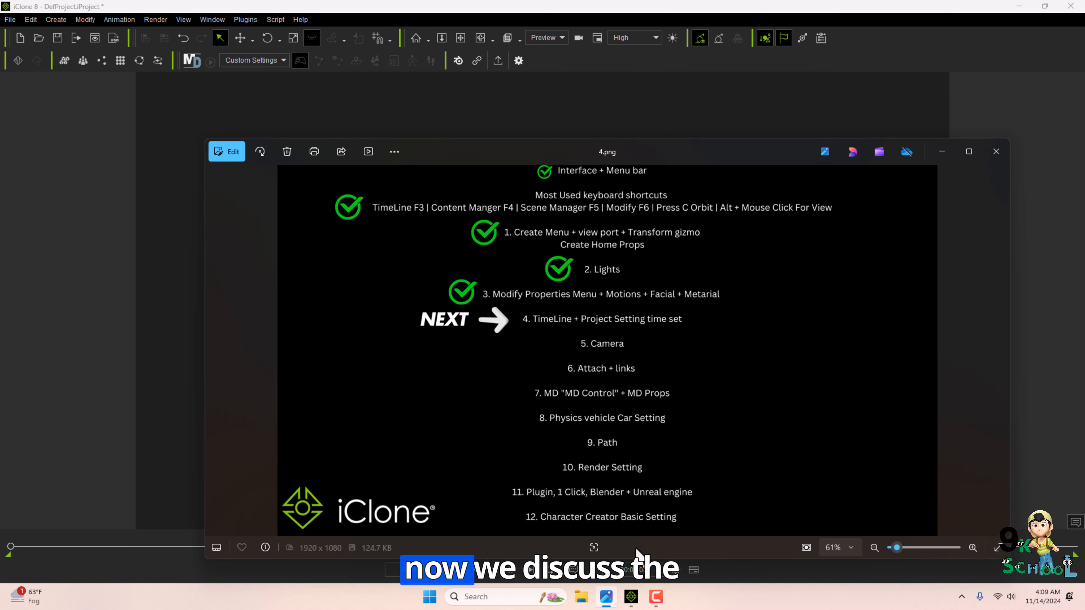
click(212, 19)
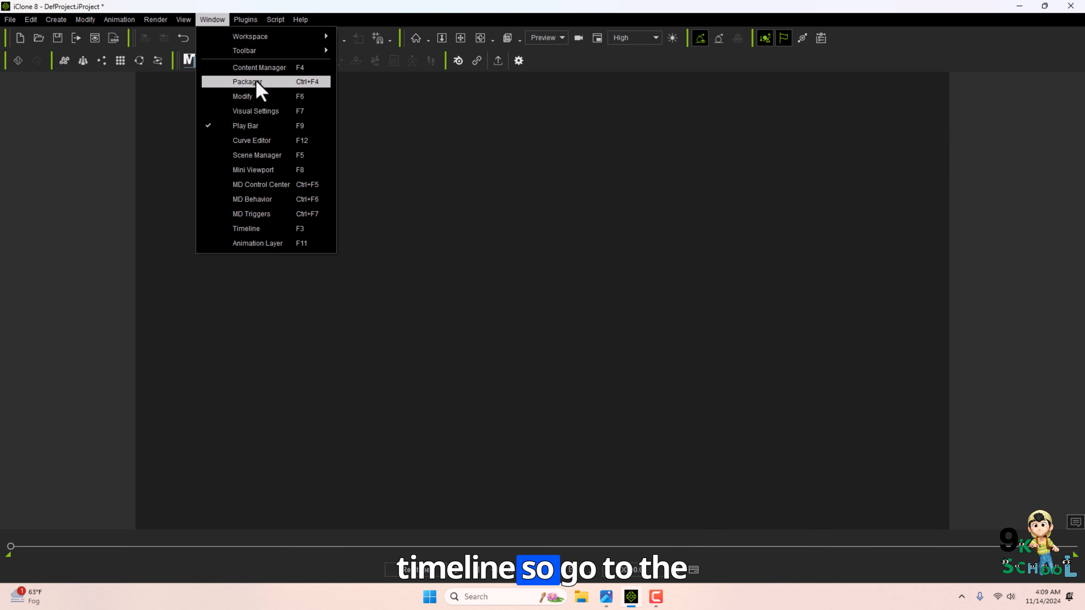
key(F3)
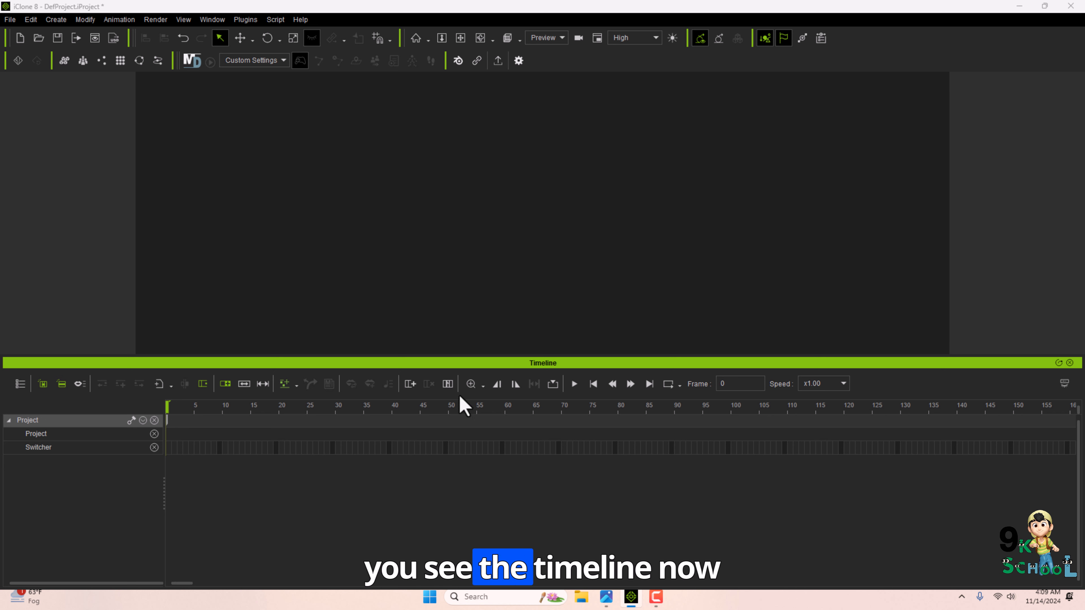
Inspect the timeline track filter and select scene items one by one to view their timeline tracks.
click(20, 383)
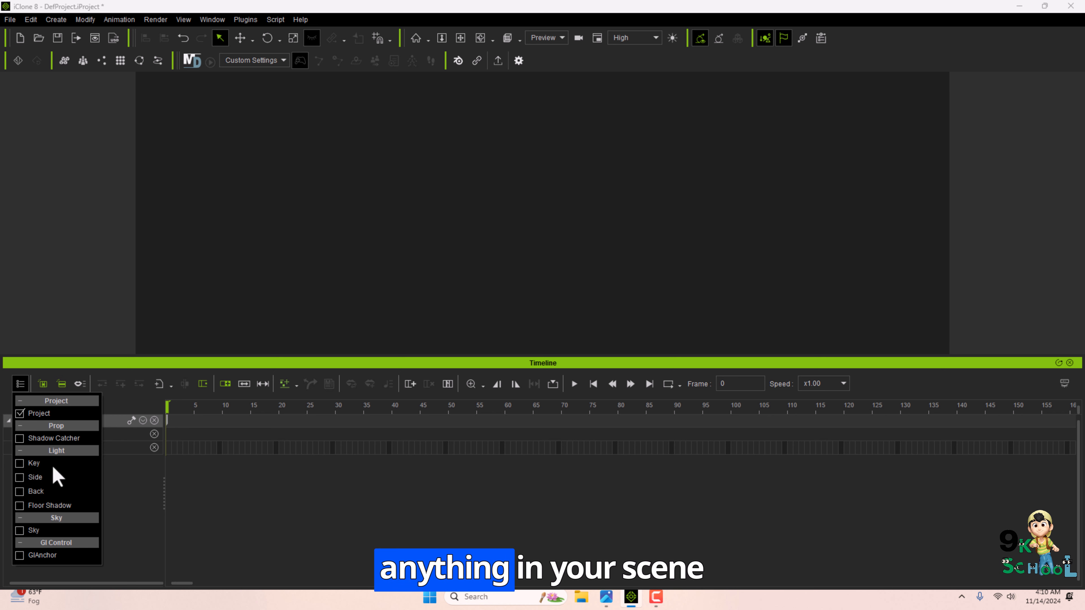
click(262, 510)
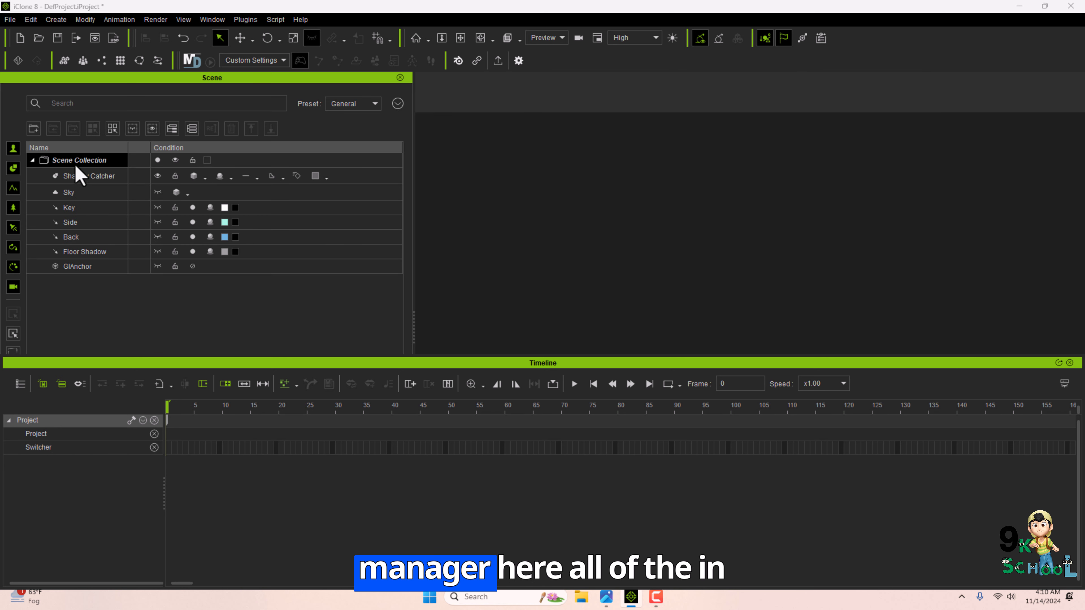
click(723, 216)
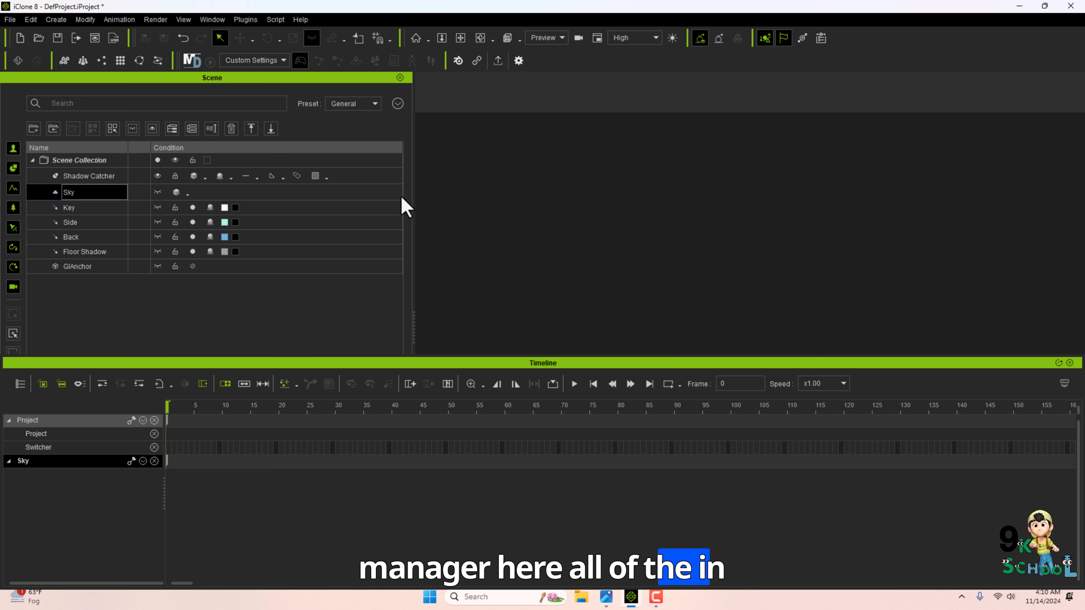
click(69, 209)
click(70, 223)
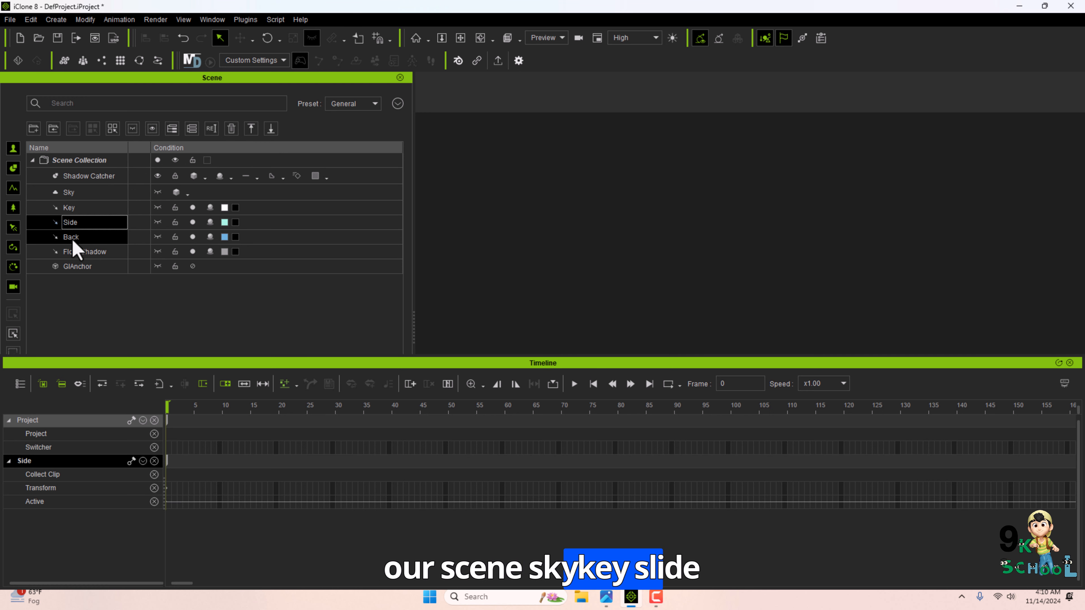
click(77, 254)
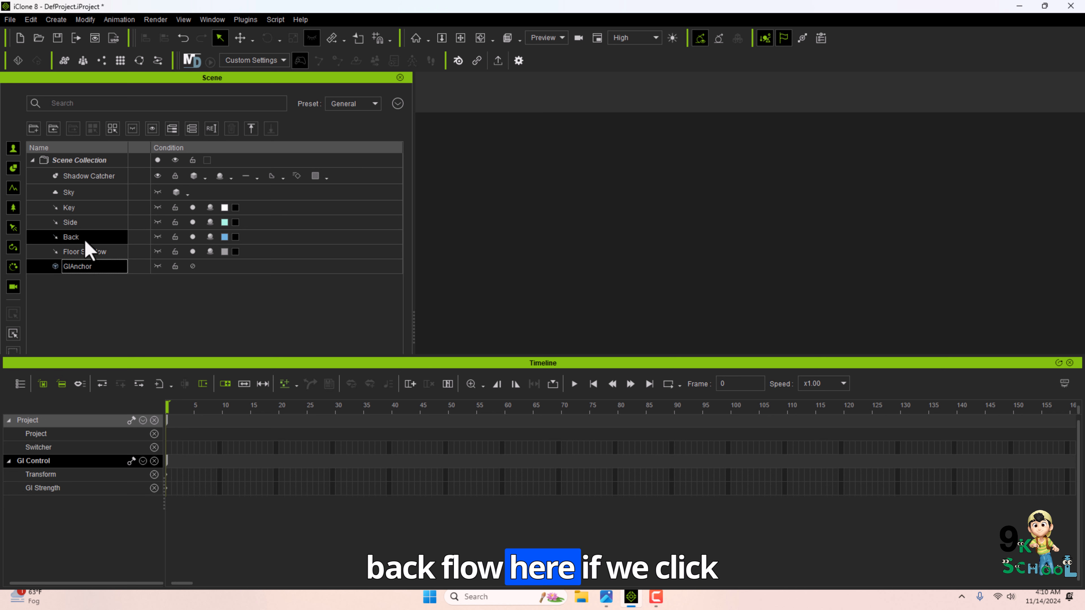
click(91, 208)
click(88, 183)
click(85, 193)
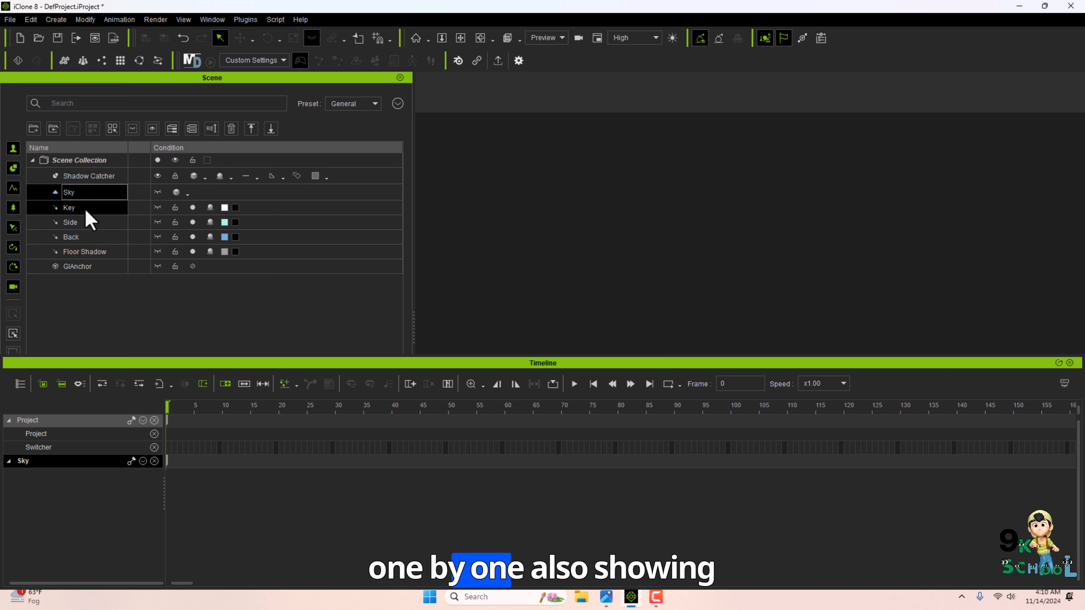
click(84, 209)
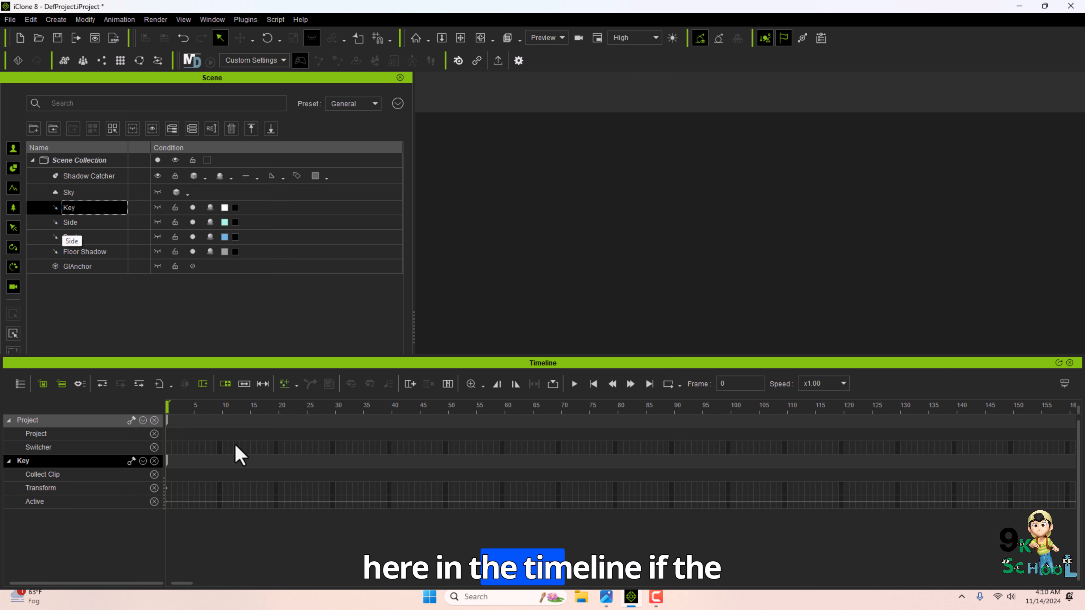
click(83, 194)
click(87, 176)
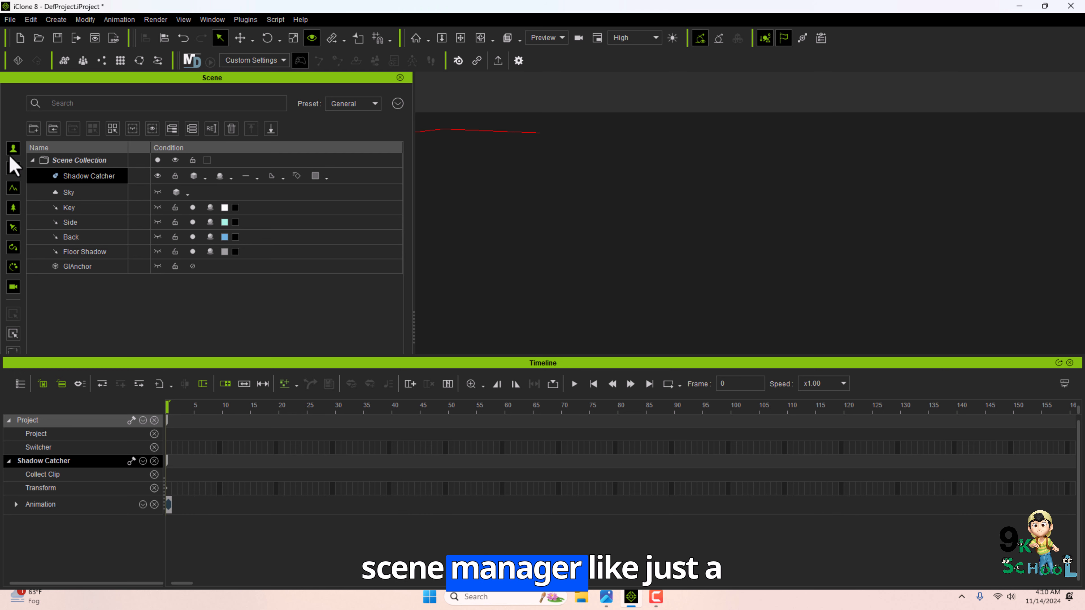
Toggle the Scene Manager category filters and select the Side light, then clear the selection.
click(14, 268)
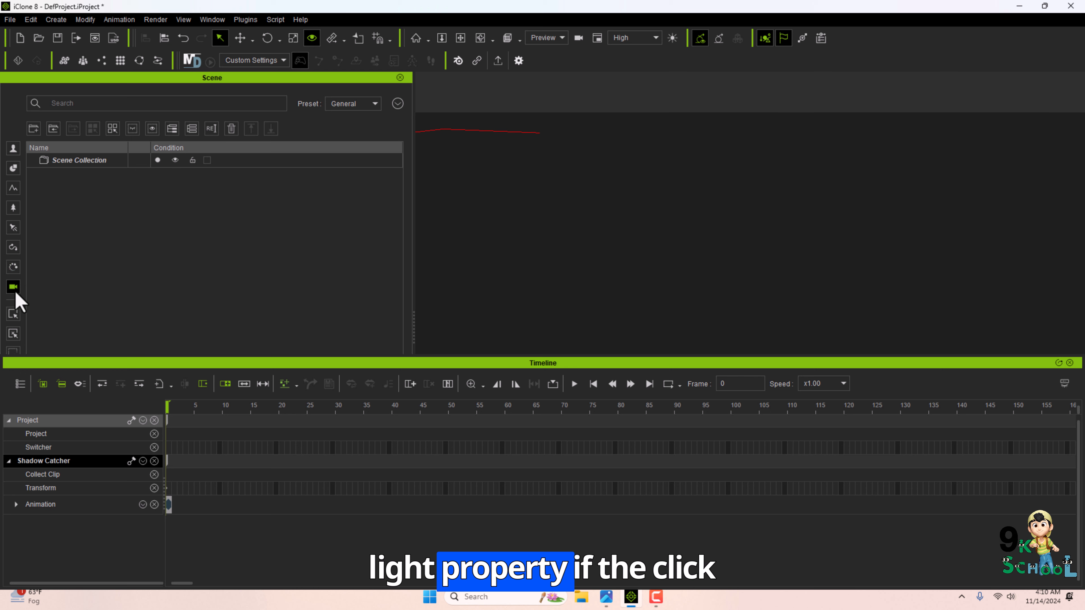
click(13, 227)
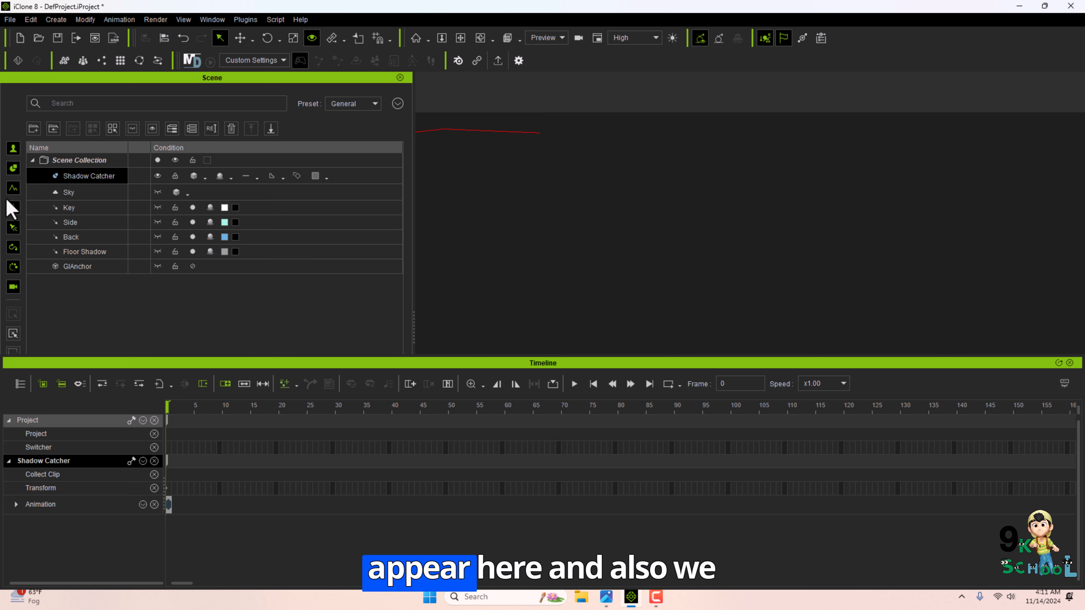
click(84, 224)
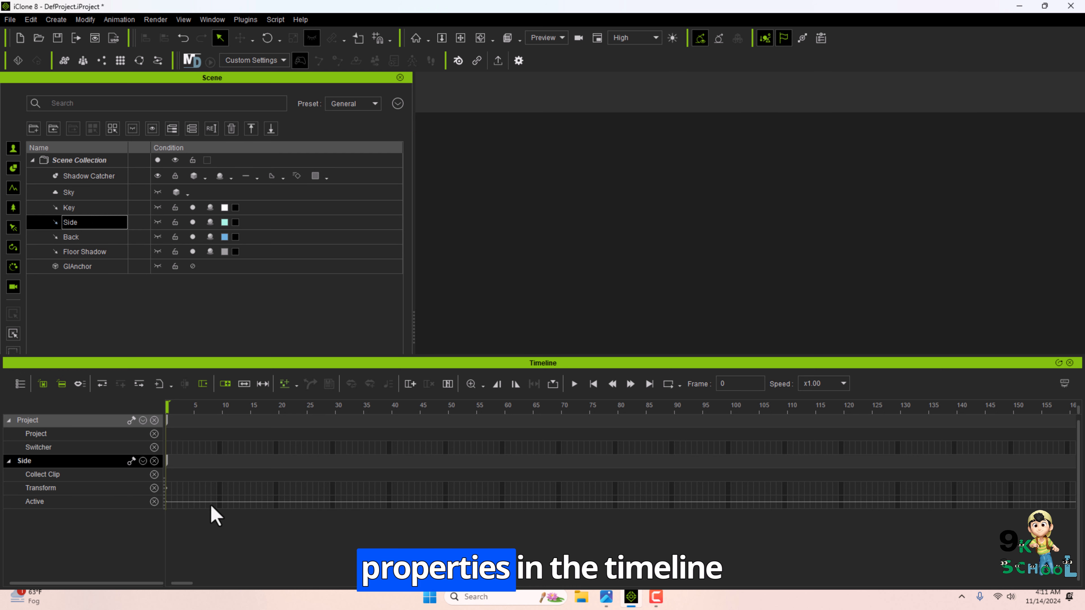
click(298, 290)
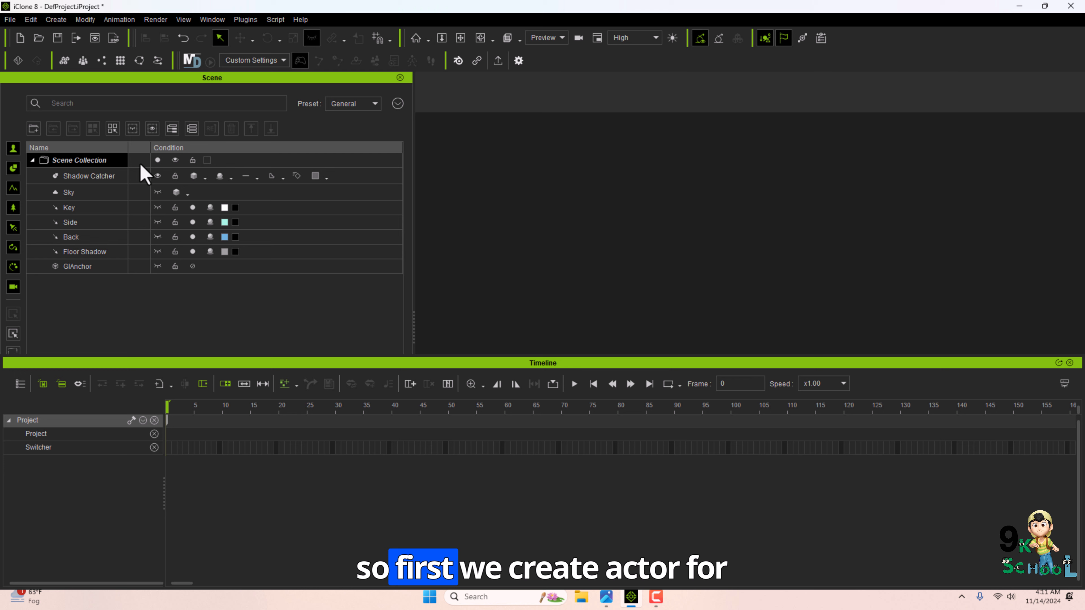
Add the Jayden actor from the Content Manager into the scene.
click(60, 24)
click(71, 108)
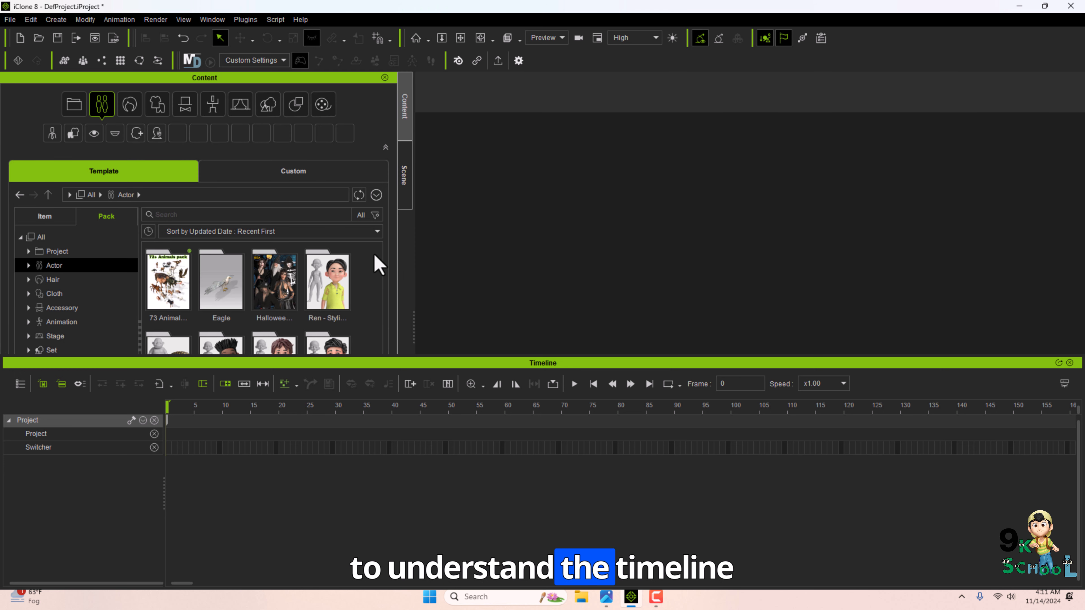
scroll(374, 258, down, 3)
double_click(221, 299)
drag(169, 275, 627, 274)
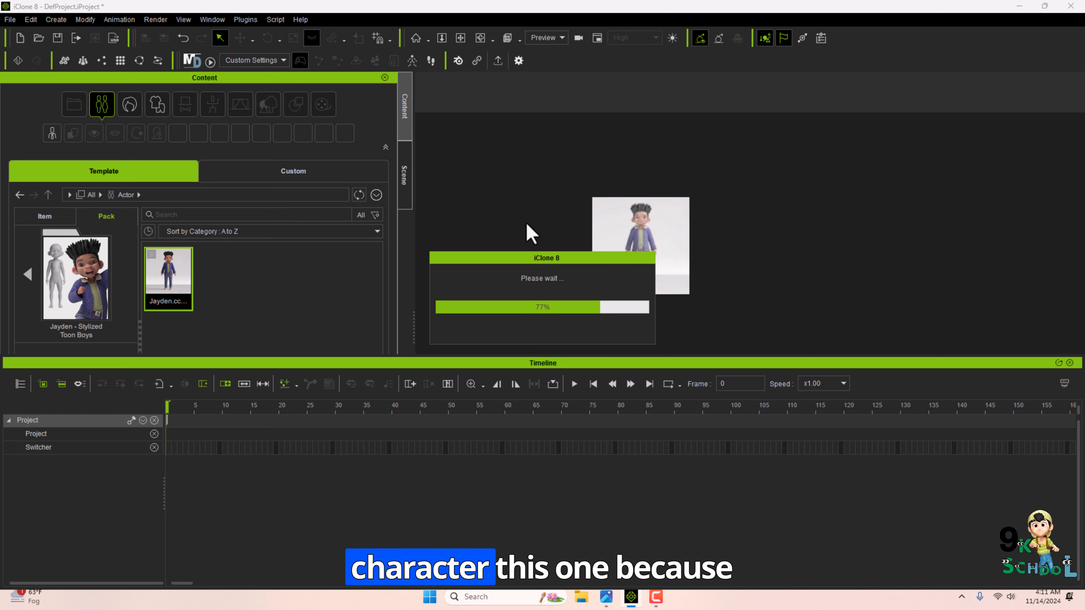
click(385, 78)
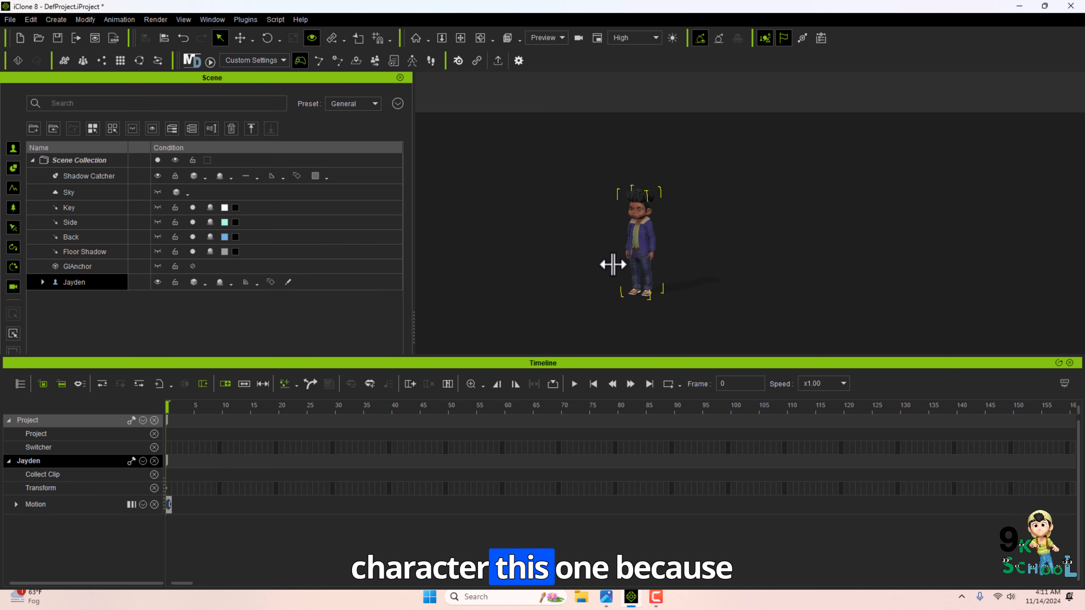
Move Jayden's first-frame key to frame 20 on the timeline and delete it.
right_drag(612, 264, 479, 183)
scroll(647, 249, up, 5)
right_drag(629, 254, 674, 226)
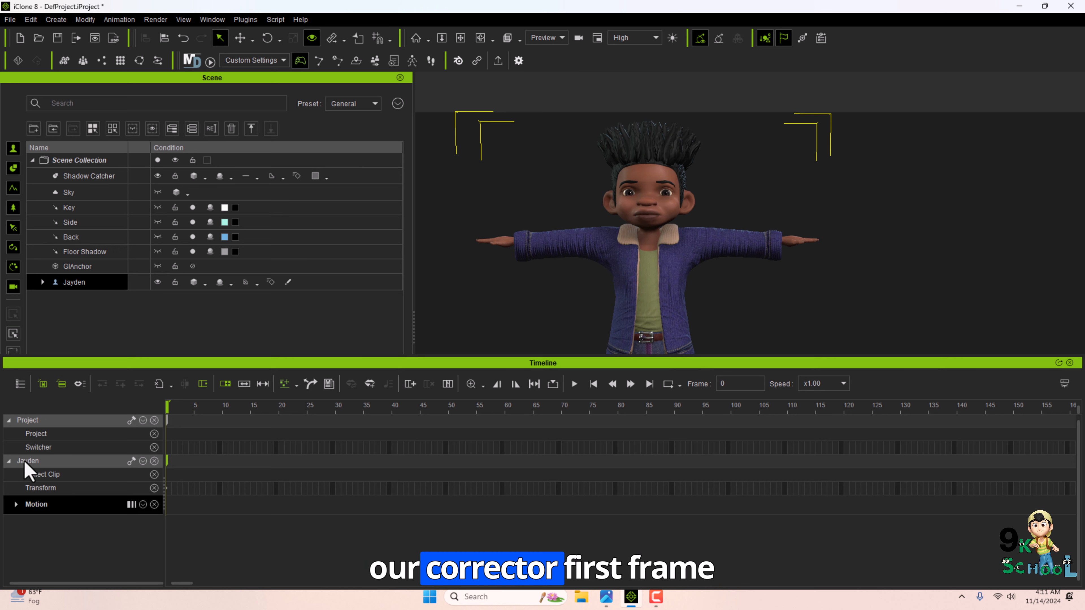
drag(167, 465, 277, 476)
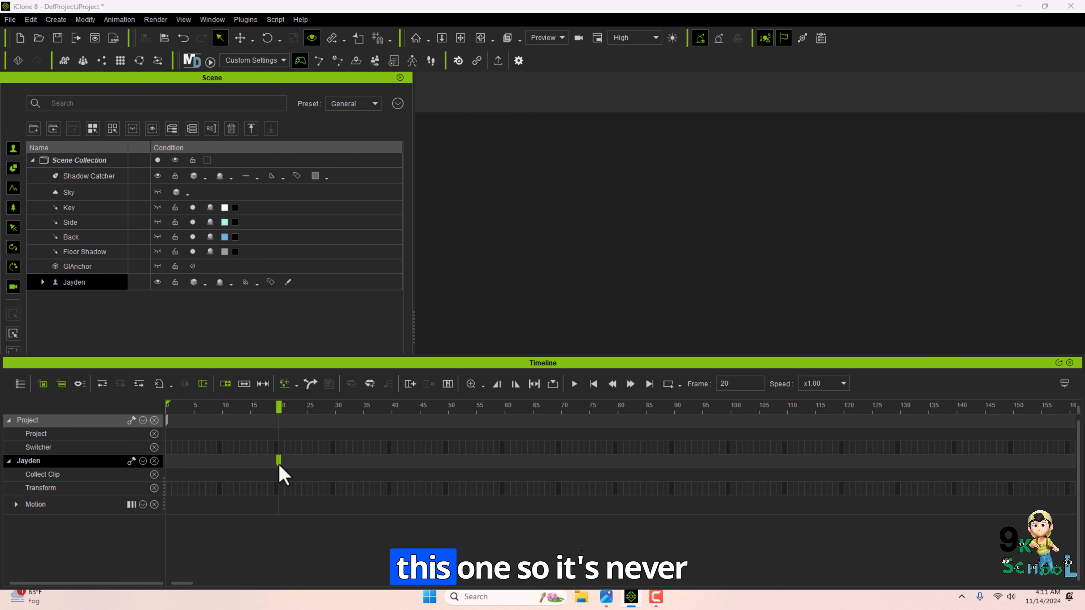
key(Delete)
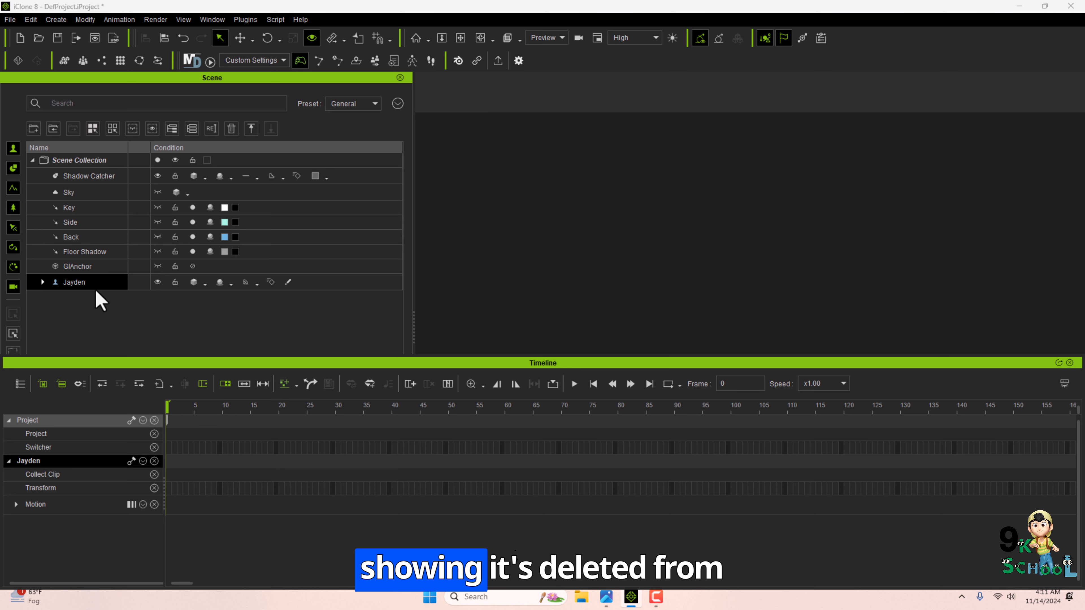
Expand Jayden's sub-items in the Scene Manager and inspect the timeline track filter list.
click(43, 281)
click(39, 282)
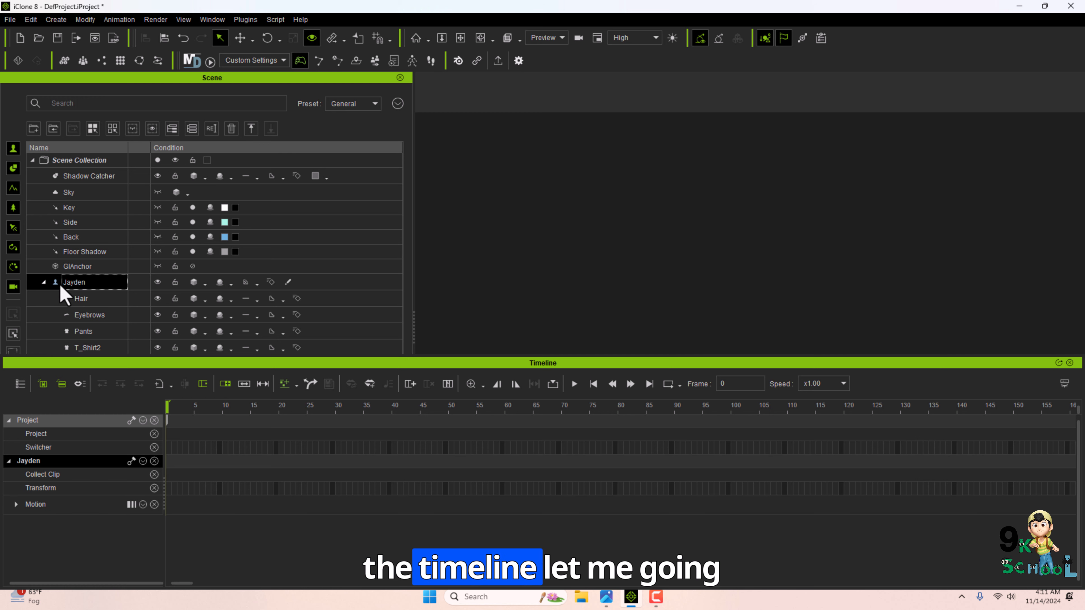
click(20, 384)
click(31, 72)
click(31, 72)
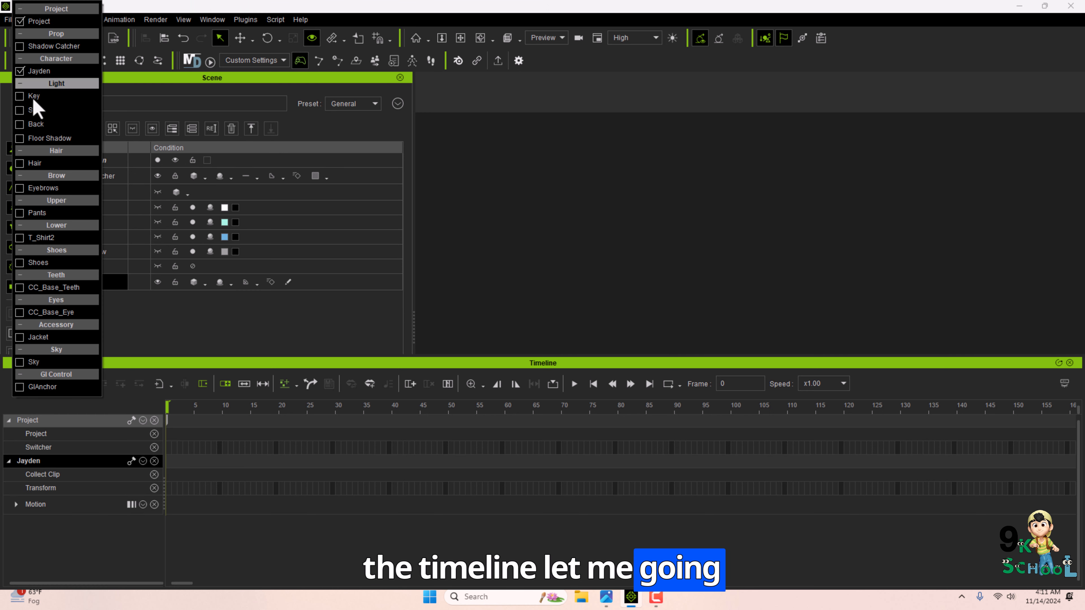
Replace Jayden by deleting him and re-adding him from the Content Manager, then delete his first-frame key.
click(167, 407)
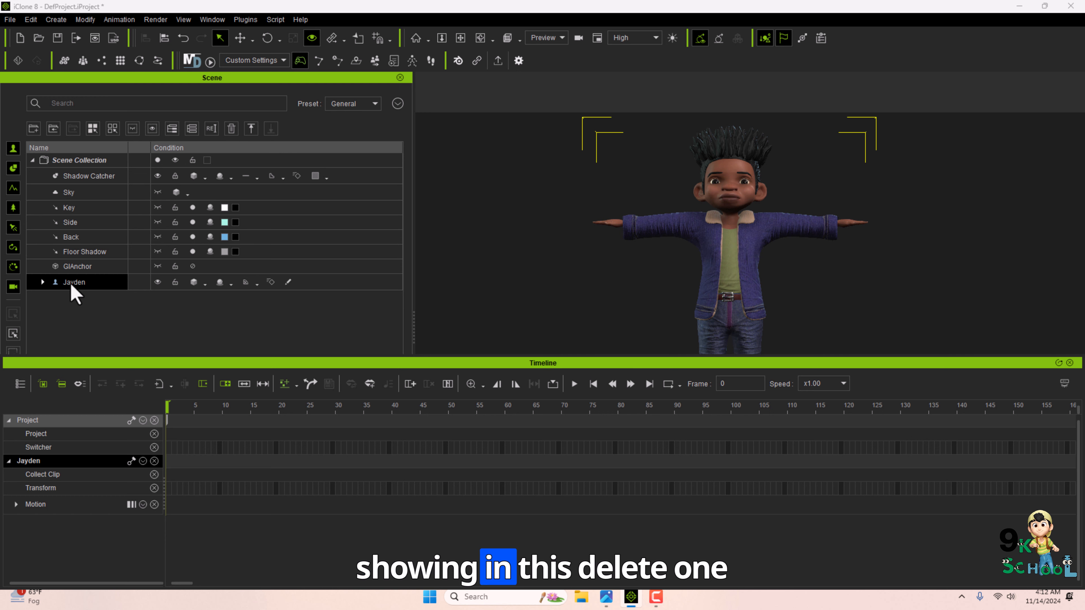
key(Delete)
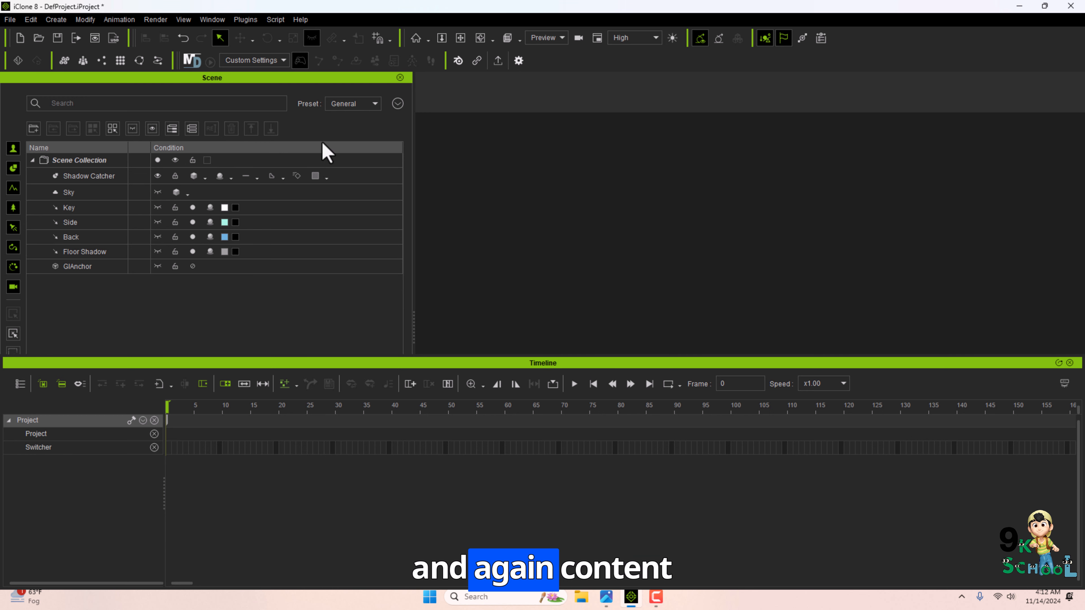
double_click(163, 272)
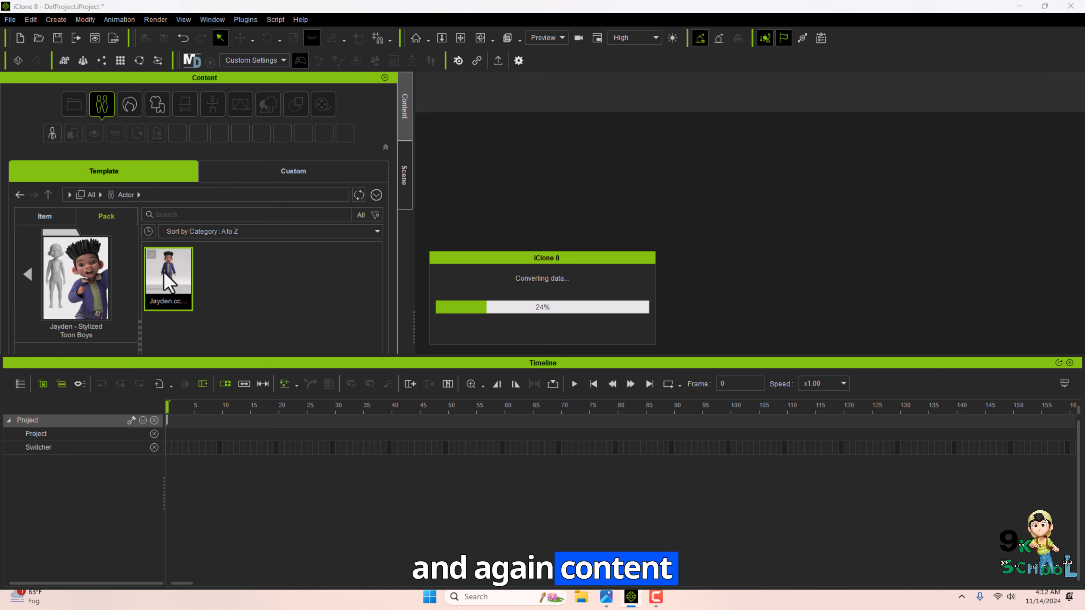
click(384, 78)
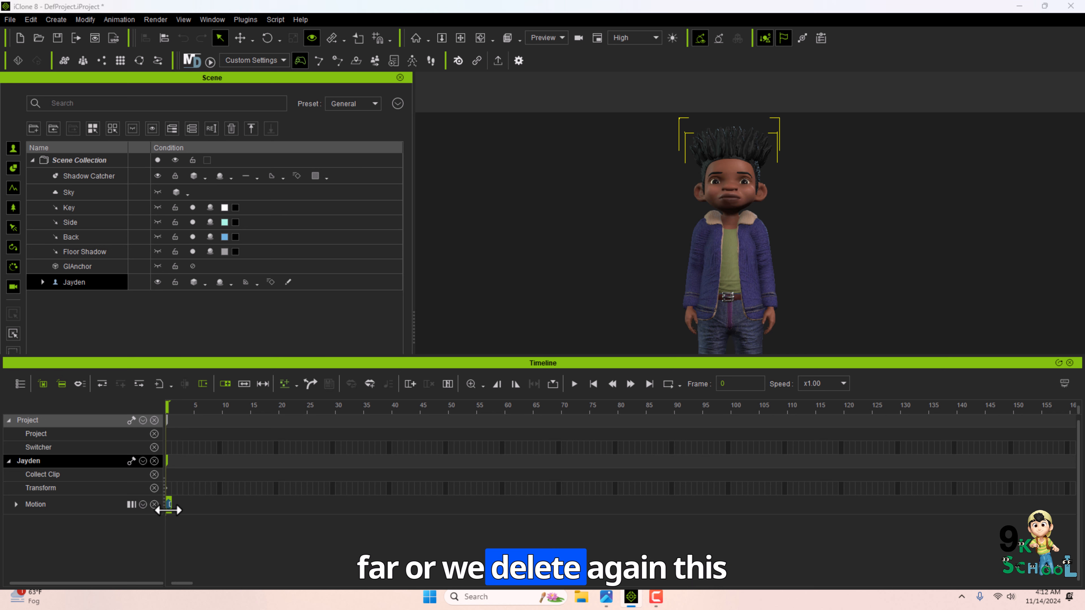
key(Delete)
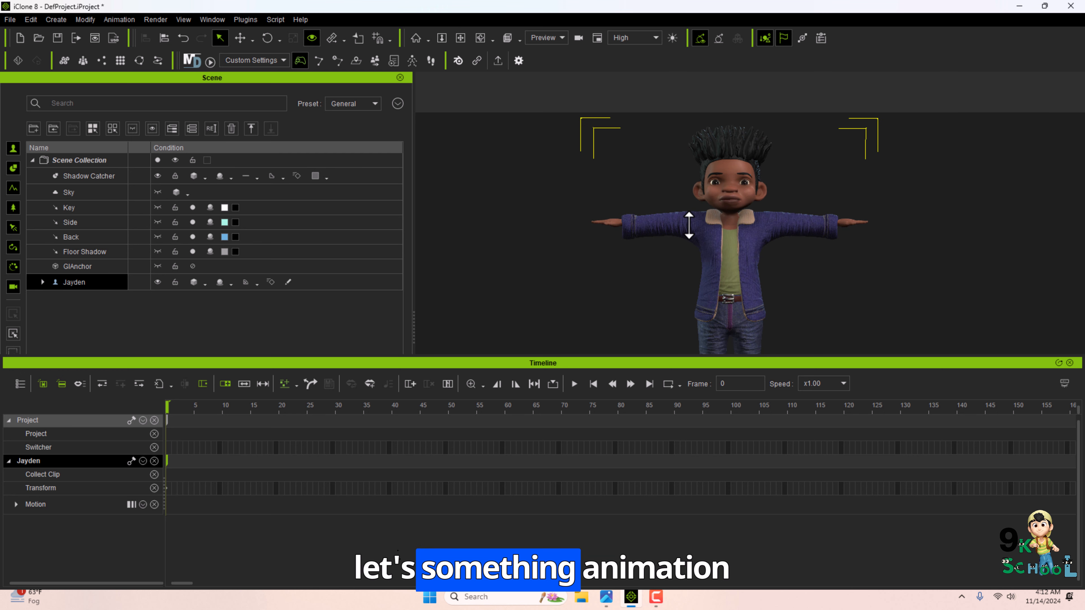
Apply the Kid_Boo motion from the Kids' Moves Vol.2 animation pack to Jayden.
key(F4)
click(36, 274)
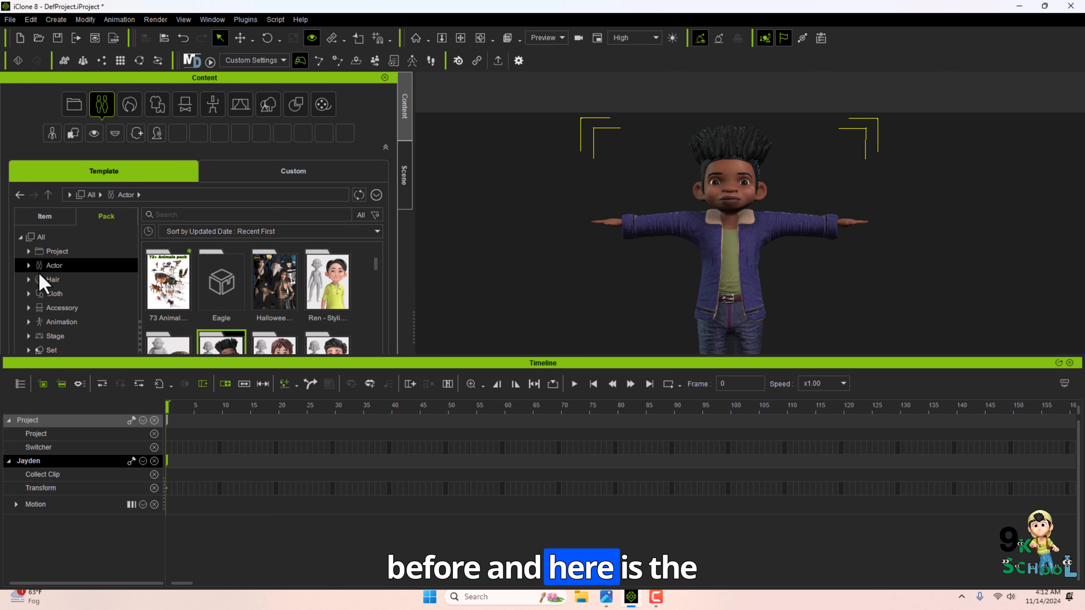
click(70, 321)
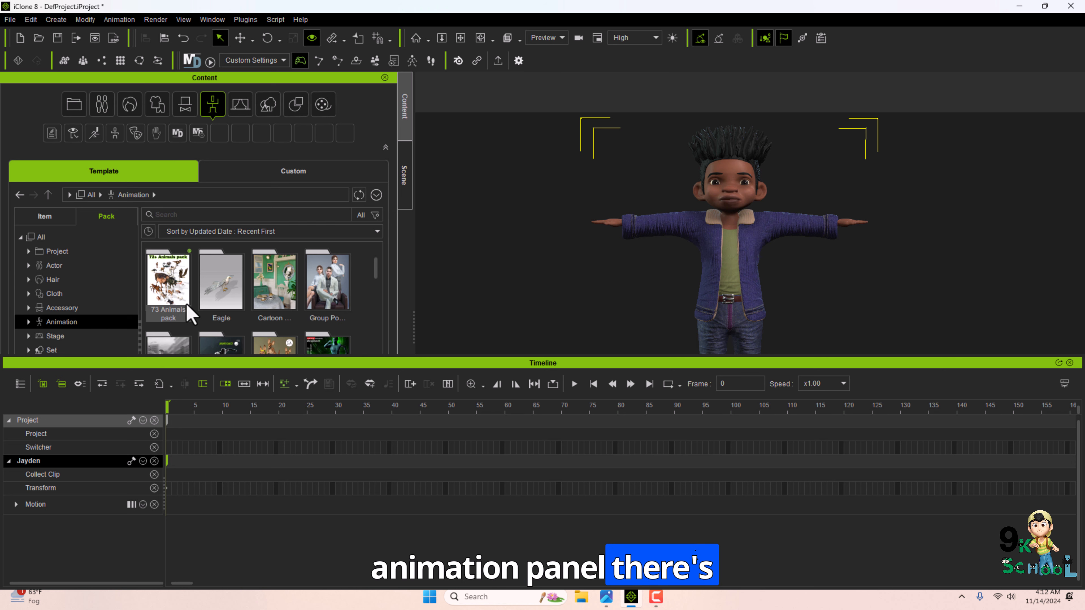
scroll(187, 314, down, 3)
double_click(330, 285)
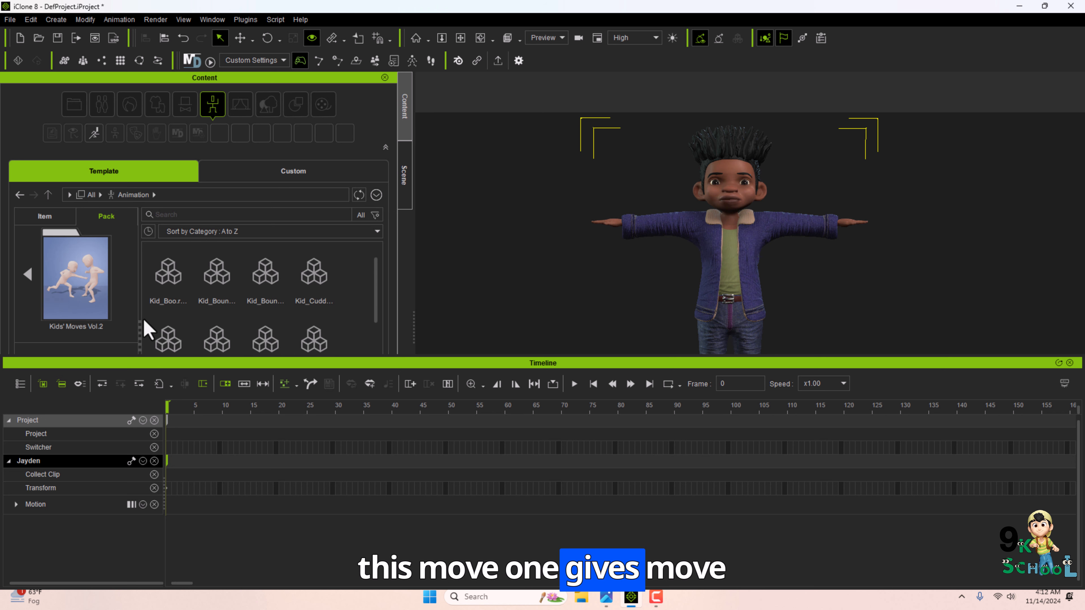
drag(167, 277, 711, 226)
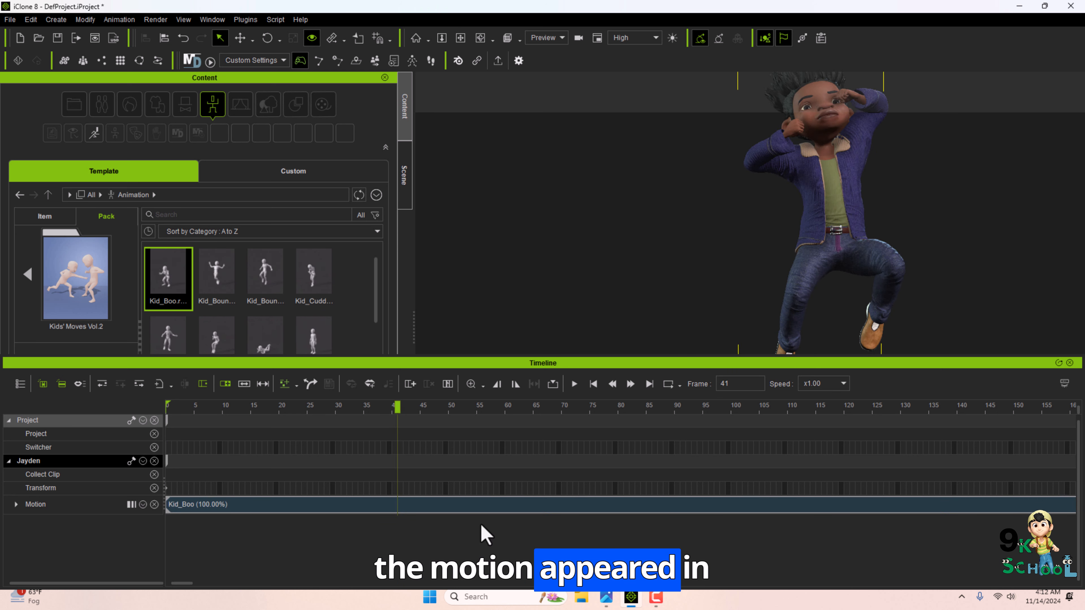
Extend the Kid_Boo clip on Jayden's motion track so it loops several times, and play it back.
click(483, 385)
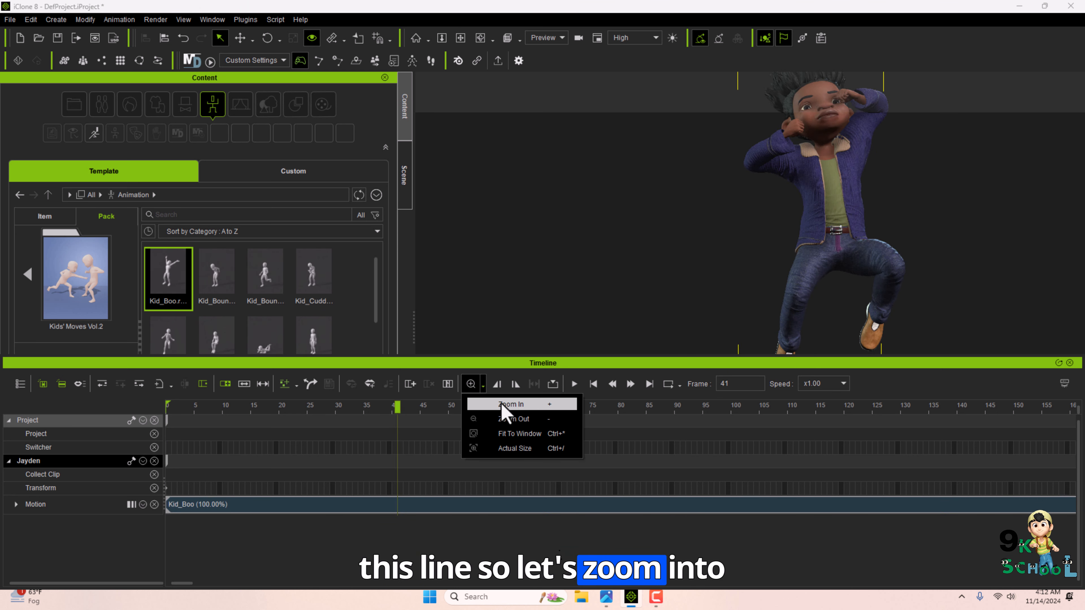
click(507, 424)
key(minus)
key(minus)
key(minus)
key(minus)
key(minus)
key(minus)
key(minus)
key(minus)
key(minus)
key(minus)
key(minus)
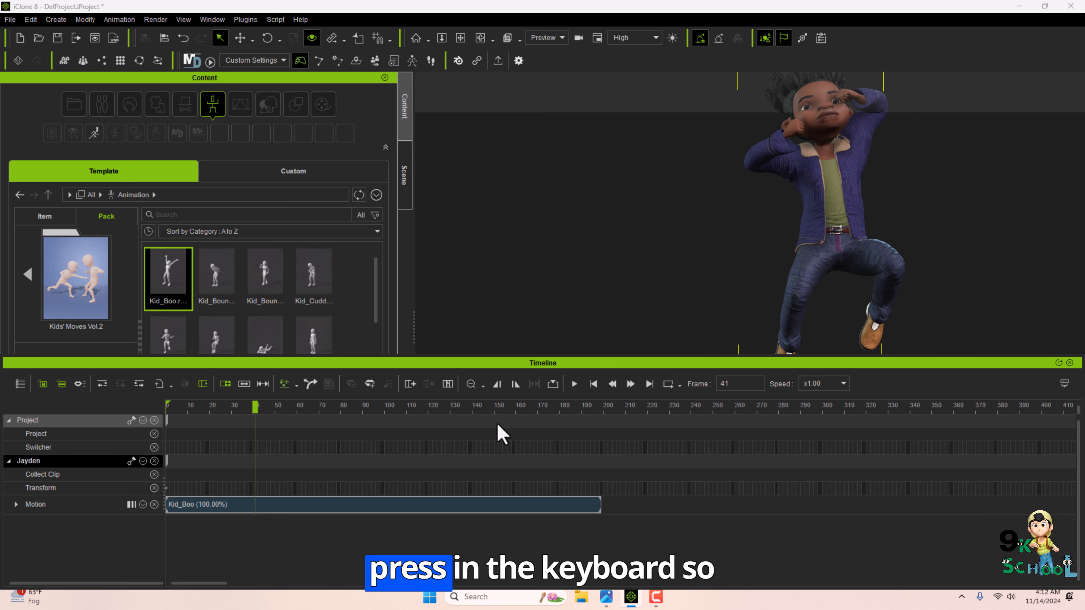
key(minus)
key(minus)
key(minus)
key(minus)
key(minus)
key(minus)
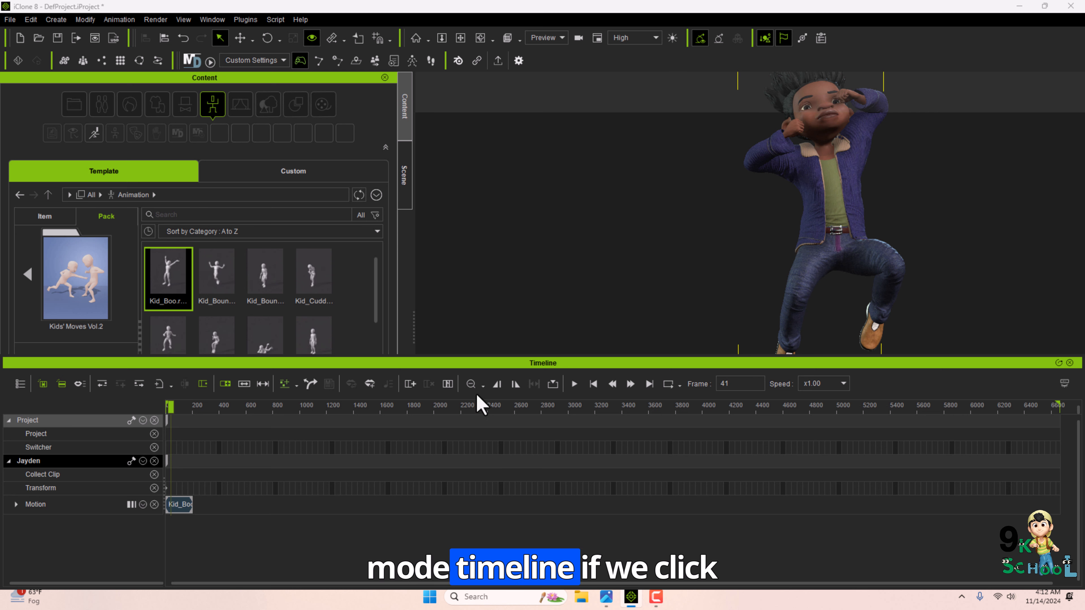
click(483, 385)
click(508, 404)
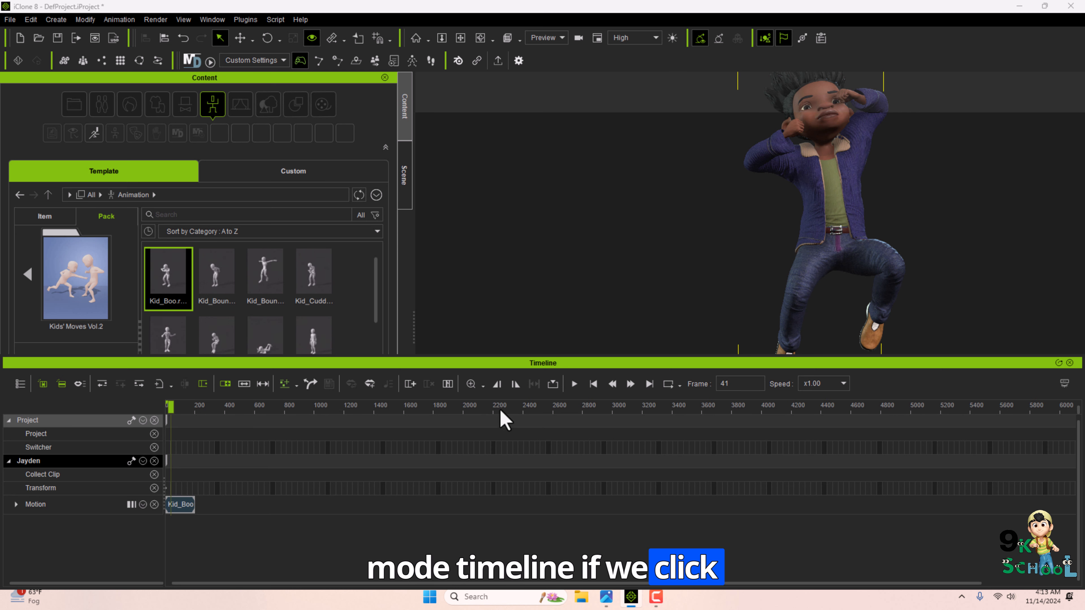
click(471, 385)
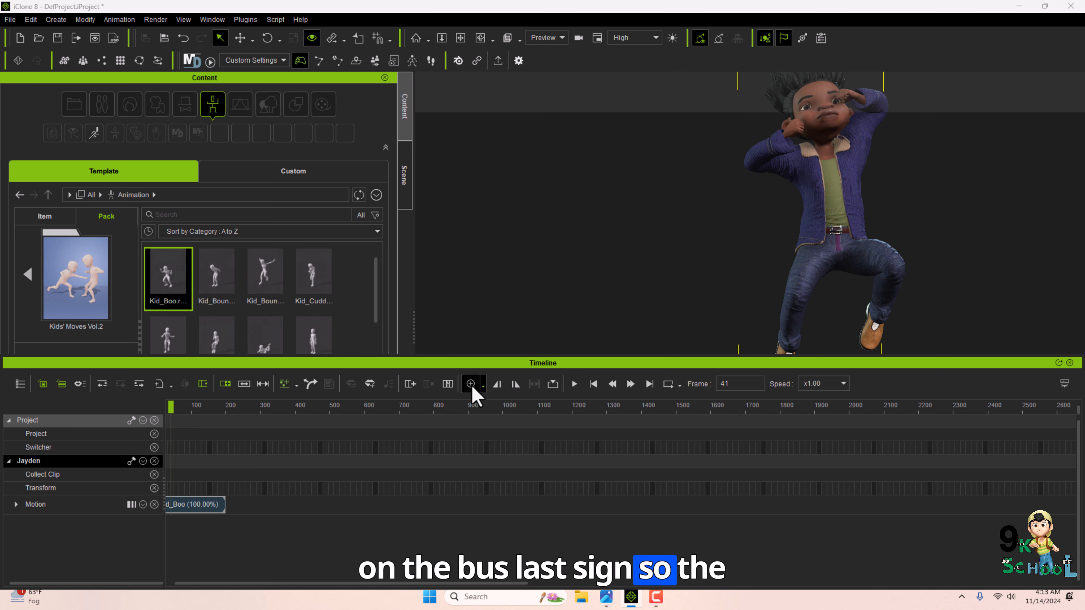
click(471, 385)
drag(415, 577, 282, 552)
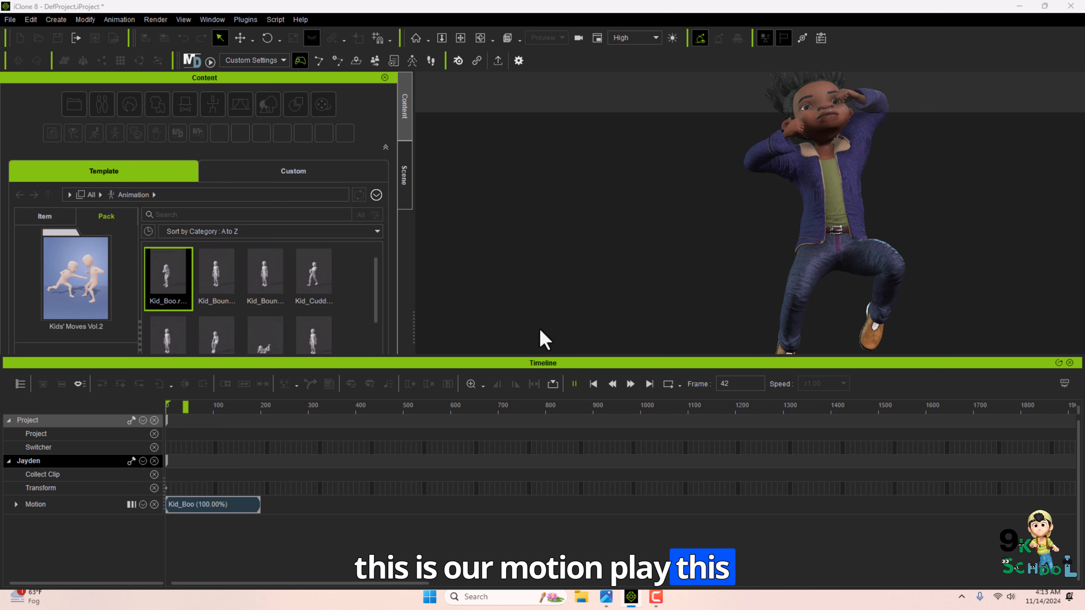
click(274, 408)
click(512, 408)
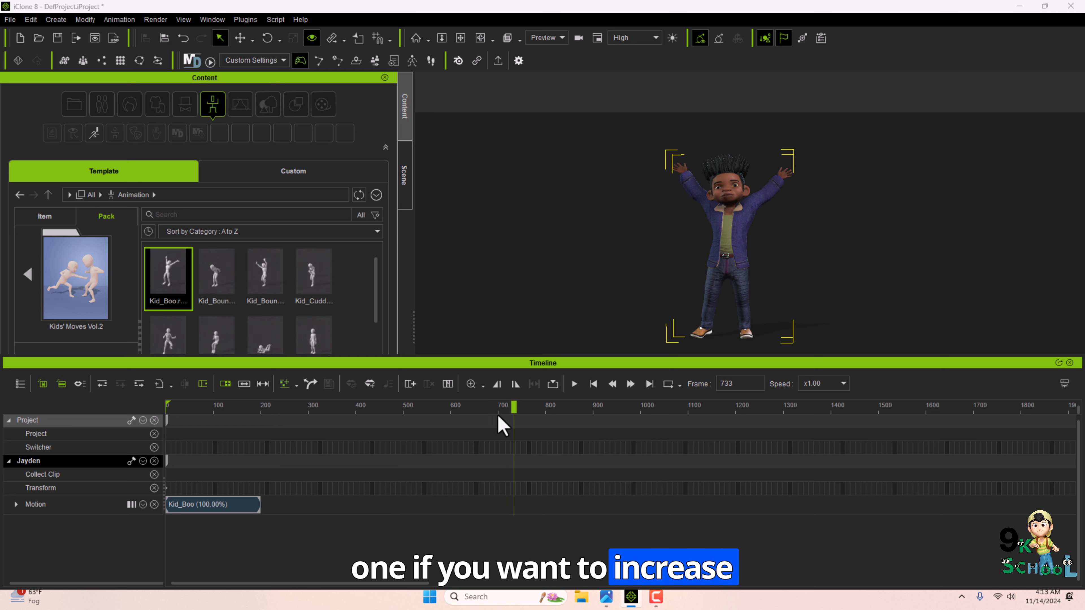
drag(260, 510, 391, 507)
drag(261, 407, 219, 408)
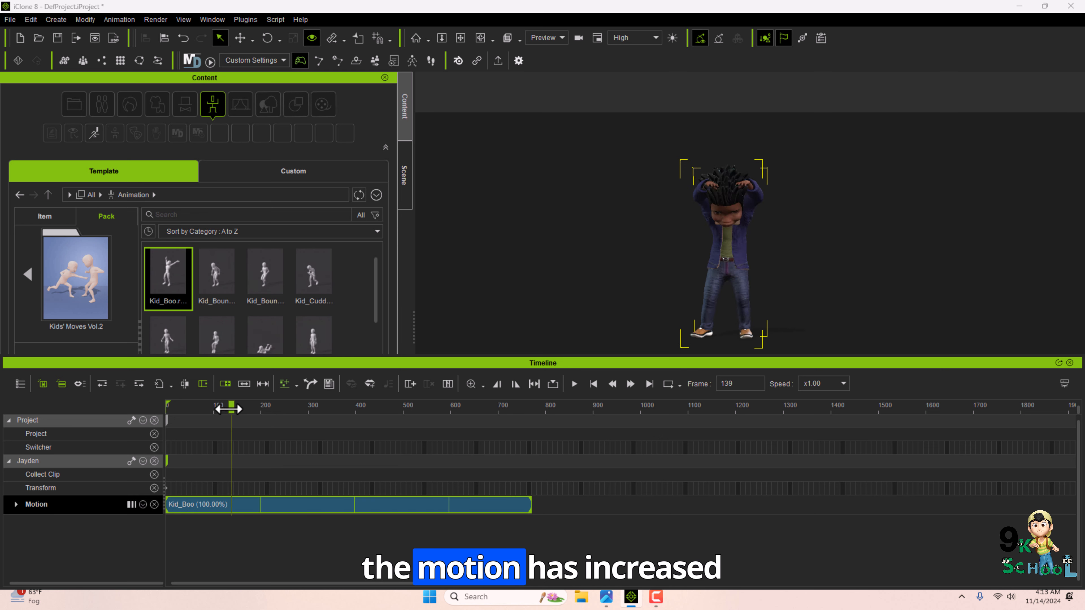
key(space)
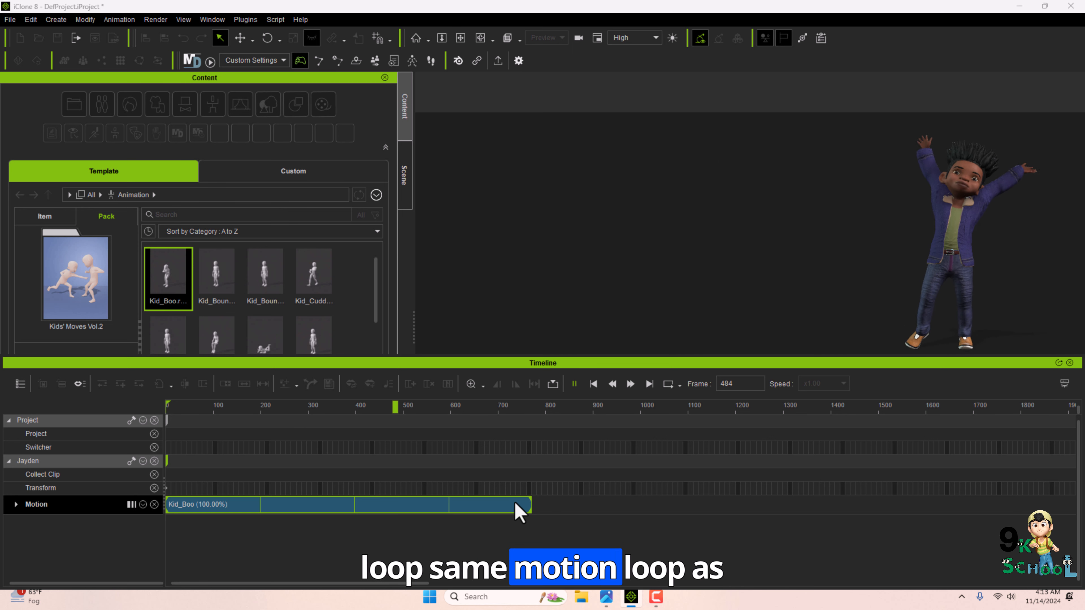
Shorten the looped Kid_Boo clip to about three loops.
click(523, 505)
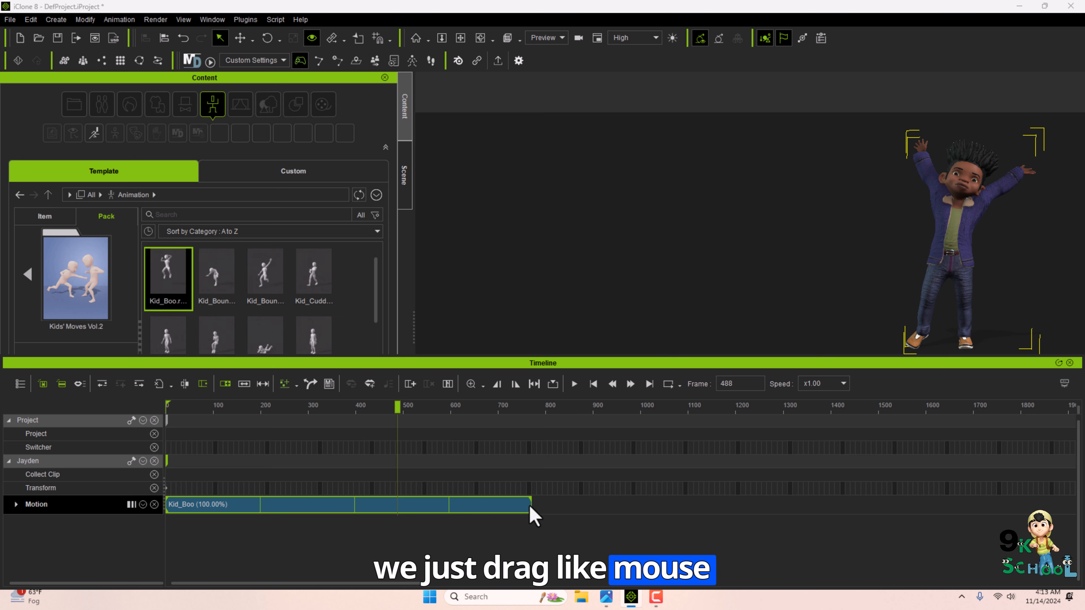
drag(529, 508, 445, 507)
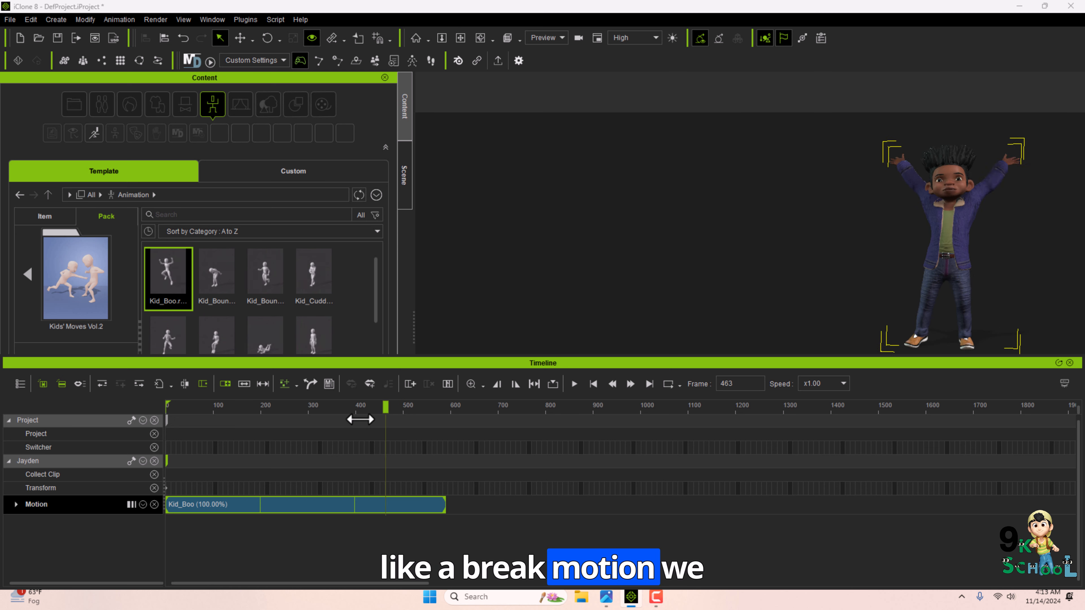
Break the Kid_Boo clip at frame 454 and delete the part after the break.
drag(360, 419, 381, 470)
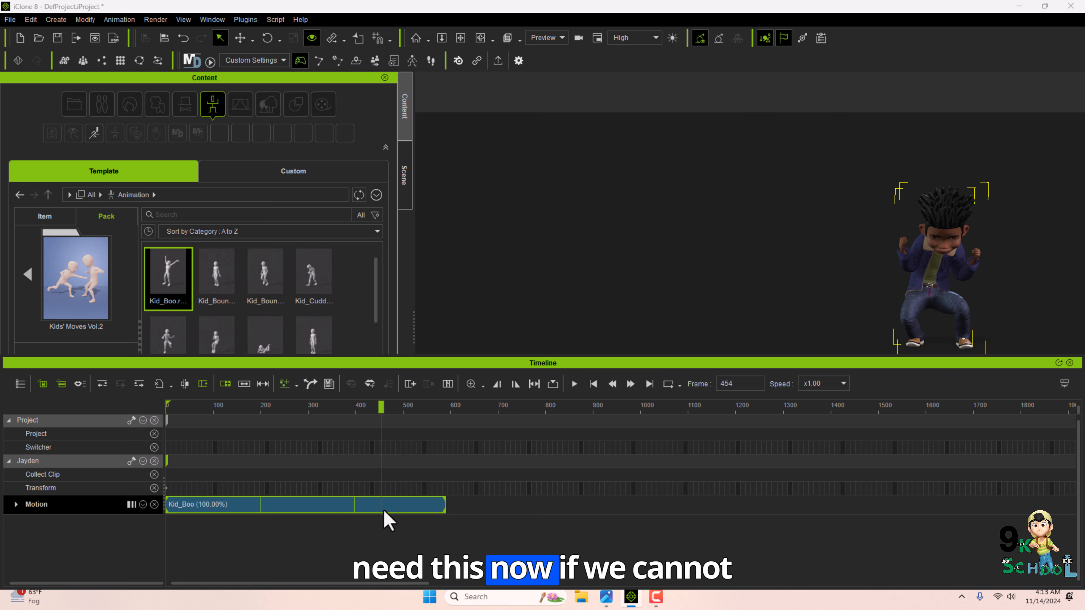
right_click(383, 507)
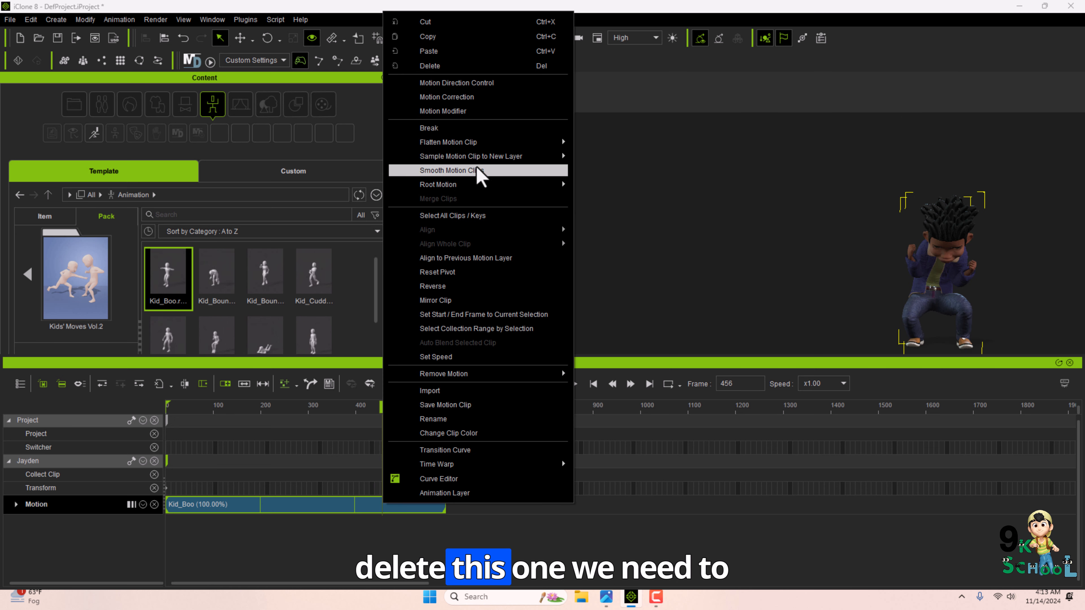
click(429, 128)
click(409, 505)
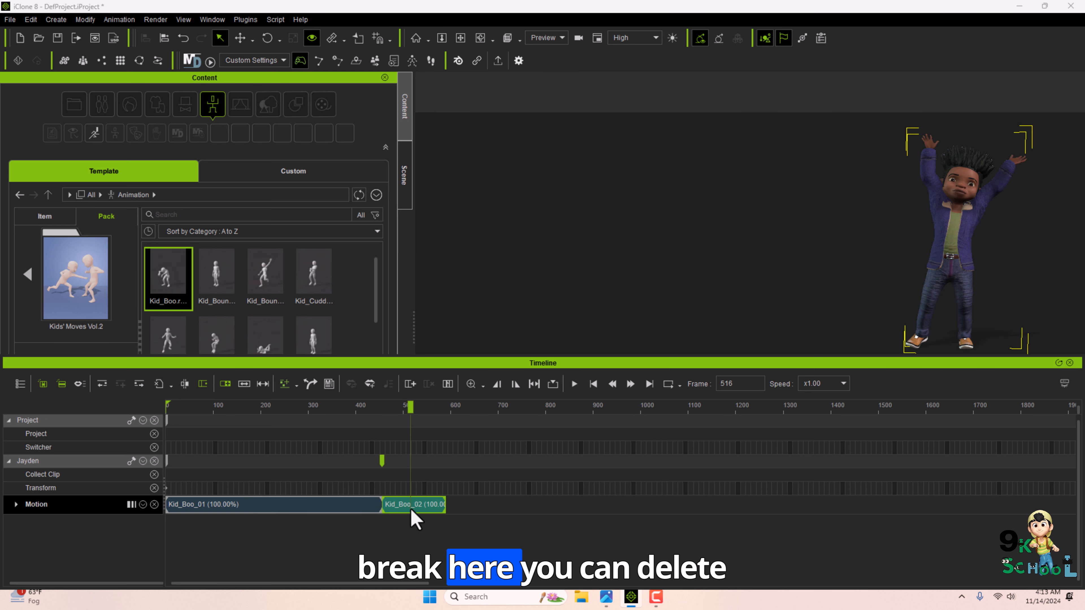
key(Delete)
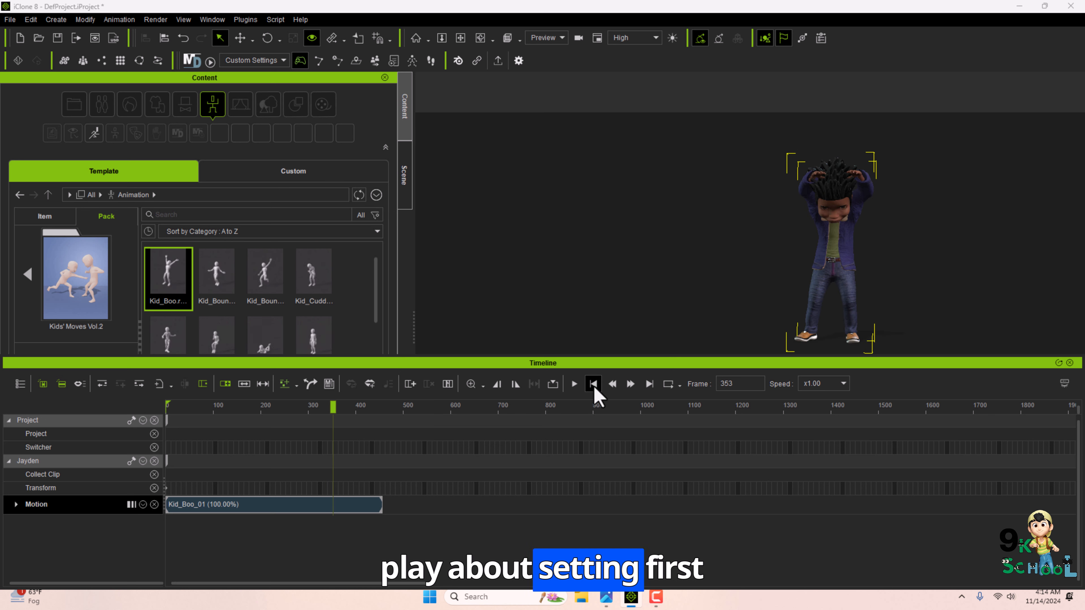
Step through the animation frame by frame, jumping to the first and last frames.
click(592, 383)
double_click(629, 383)
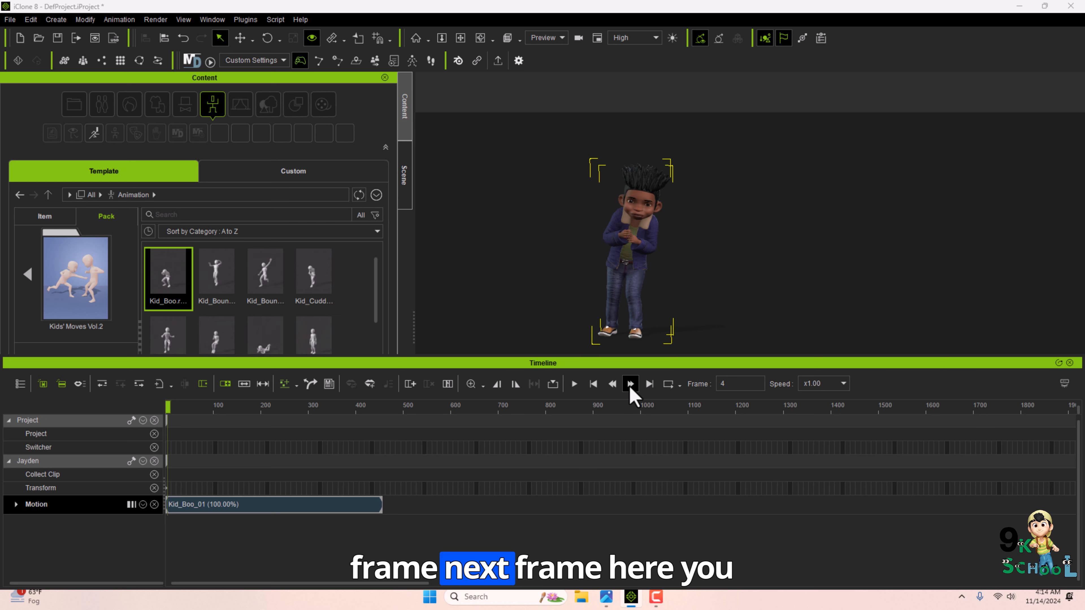
double_click(630, 384)
double_click(630, 384)
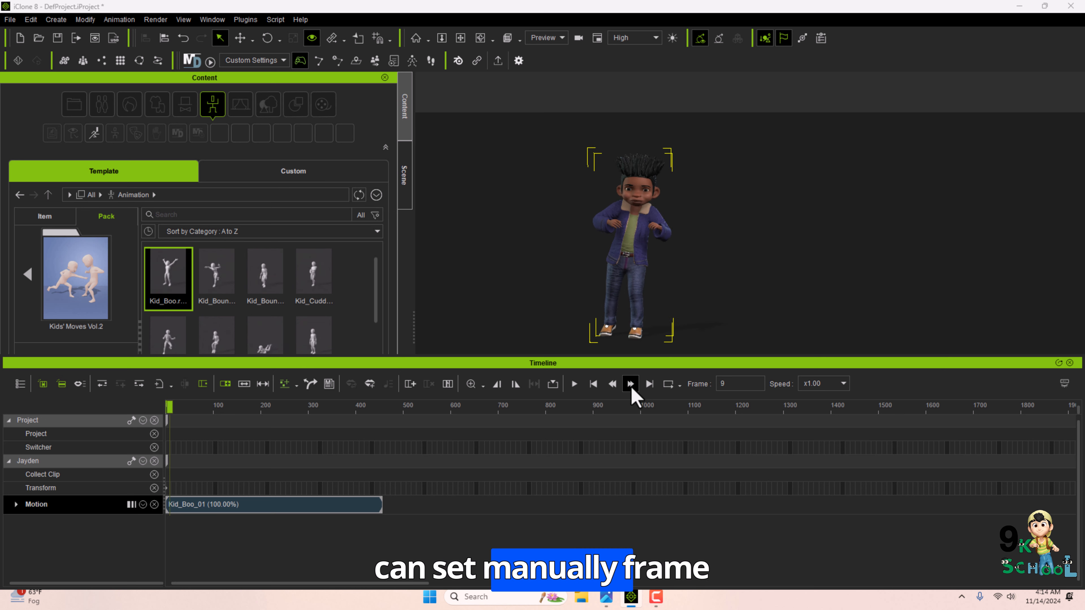
double_click(630, 383)
double_click(630, 384)
click(630, 384)
click(650, 384)
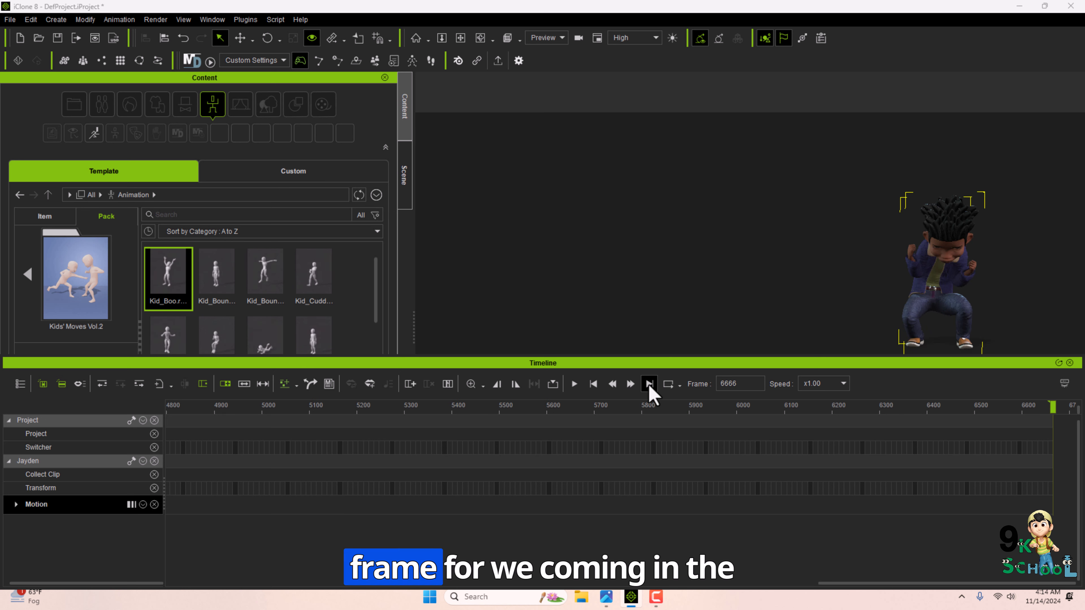
click(593, 384)
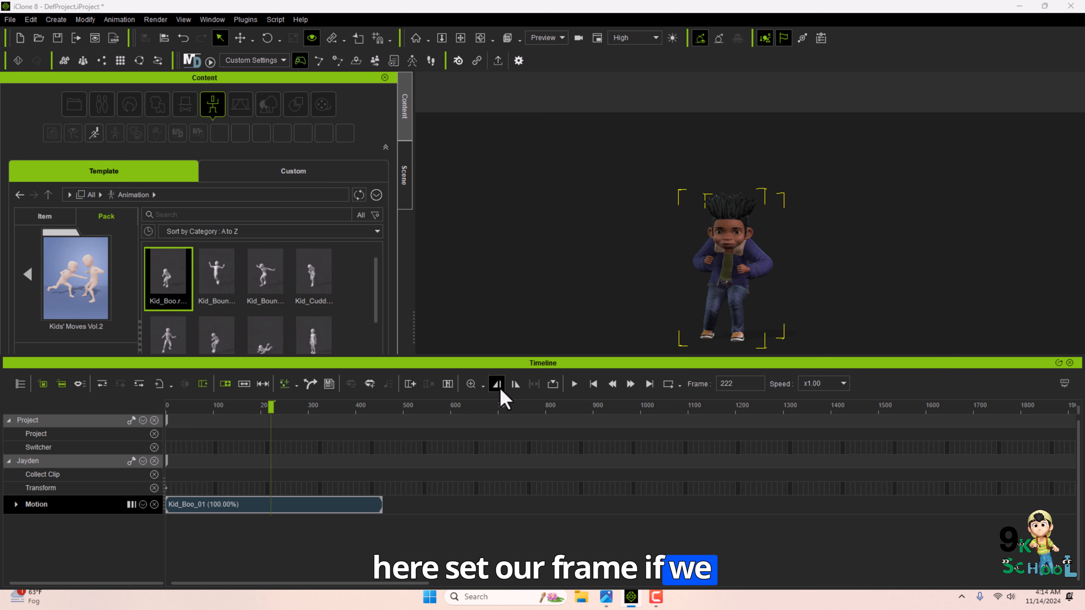
Set the playback start frame on the timeline to about frame 192 and jump to it.
click(272, 408)
drag(270, 409, 367, 418)
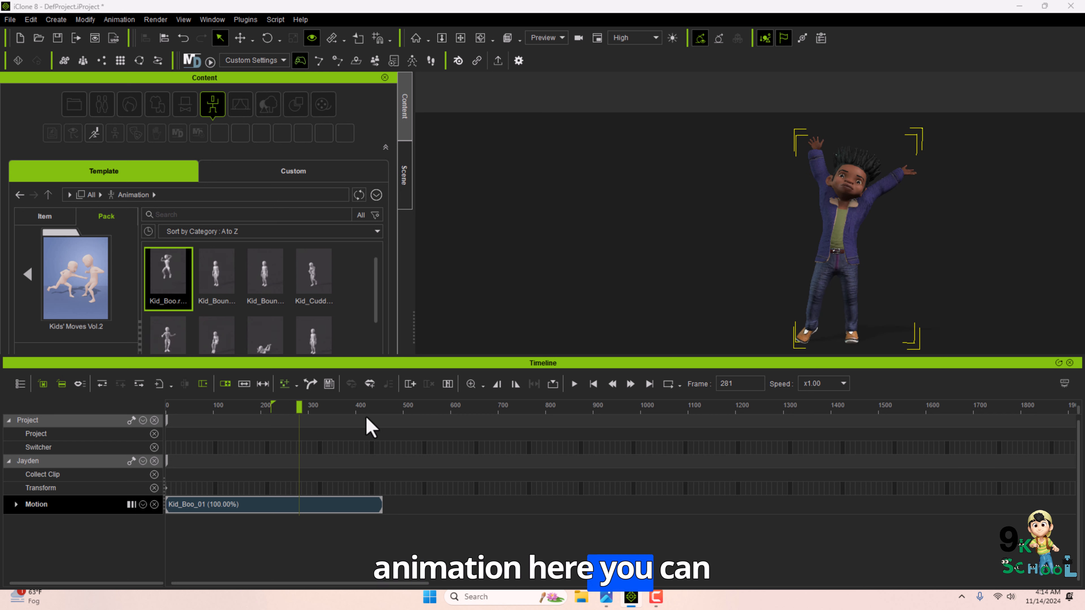
click(496, 387)
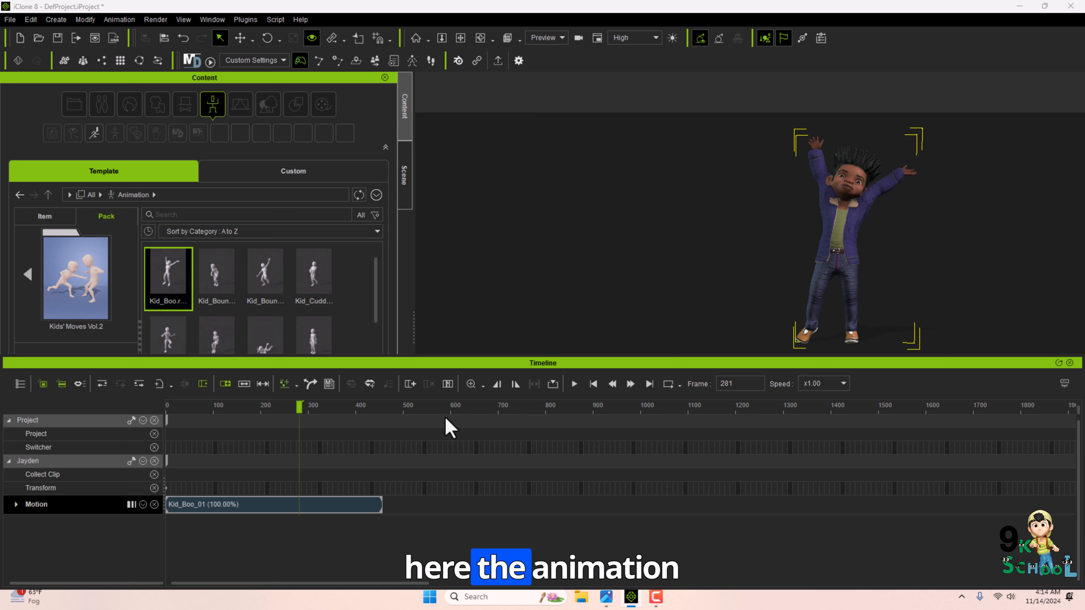
drag(301, 408, 491, 398)
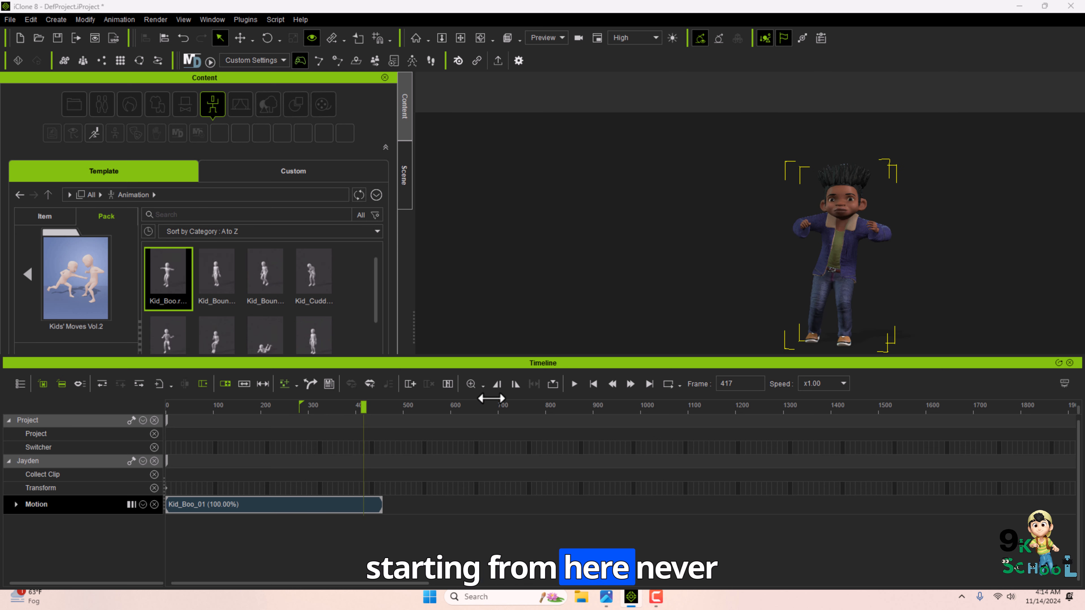
click(594, 386)
mouse_move(300, 409)
mouse_down()
mouse_move(148, 406)
mouse_move(257, 408)
mouse_up()
click(322, 406)
mouse_move(322, 407)
mouse_down()
mouse_move(259, 407)
mouse_move(313, 407)
mouse_up()
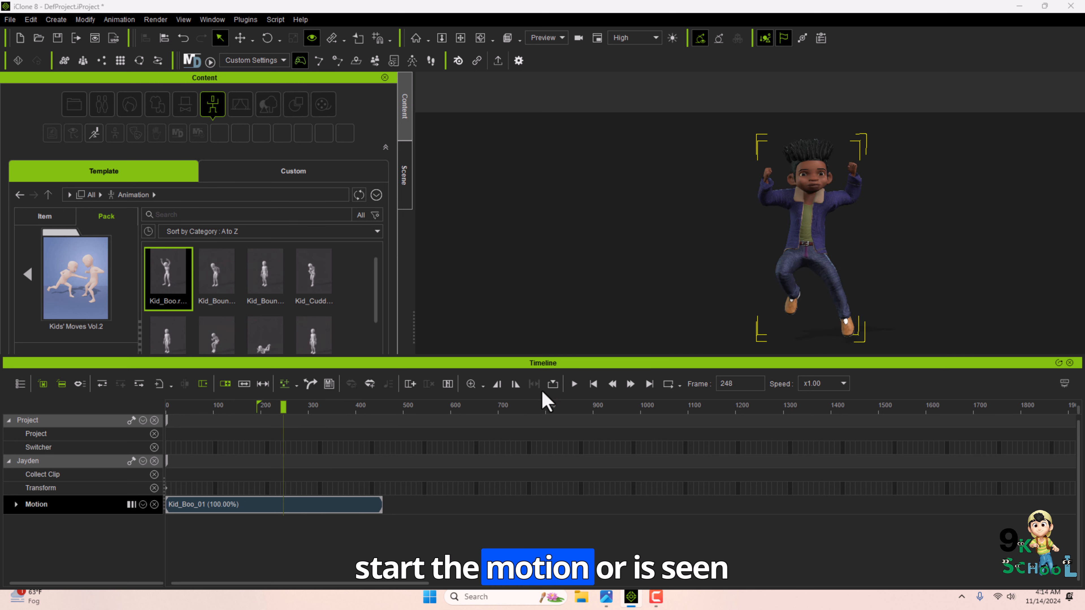
click(593, 386)
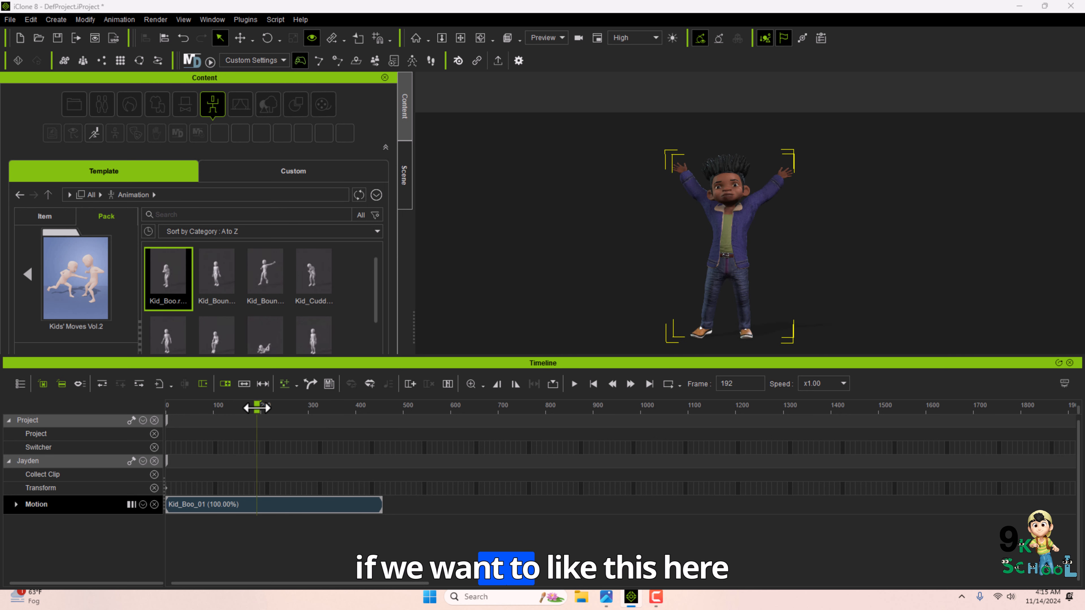
Set the playback end frame to about frame 350 and play the range.
mouse_move(257, 408)
mouse_down()
mouse_move(346, 407)
mouse_move(335, 407)
mouse_up()
key(space)
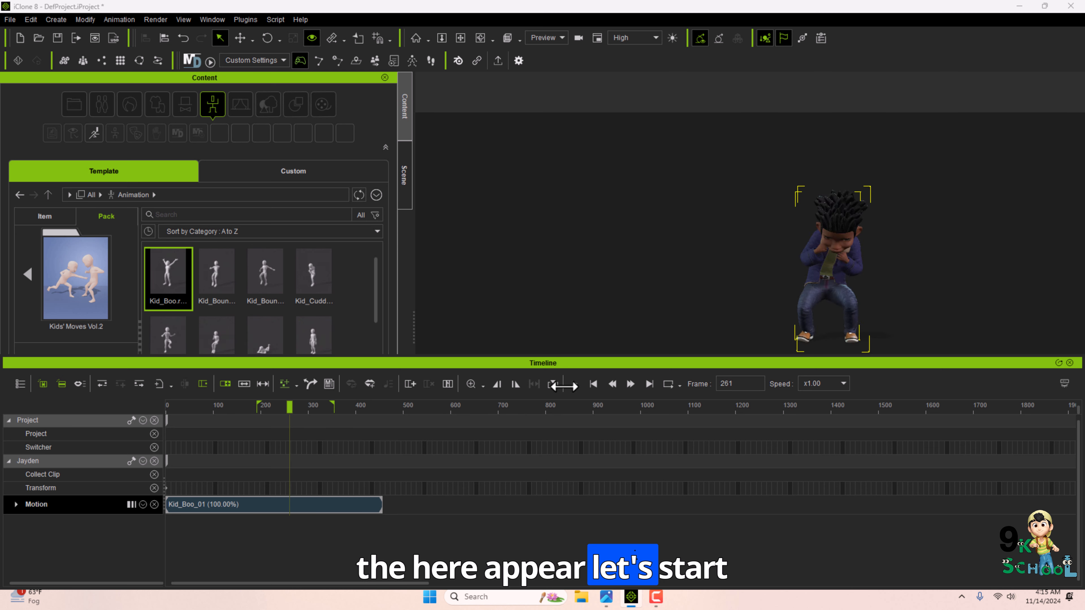
Play the animation within the set playback range and stop it.
click(573, 384)
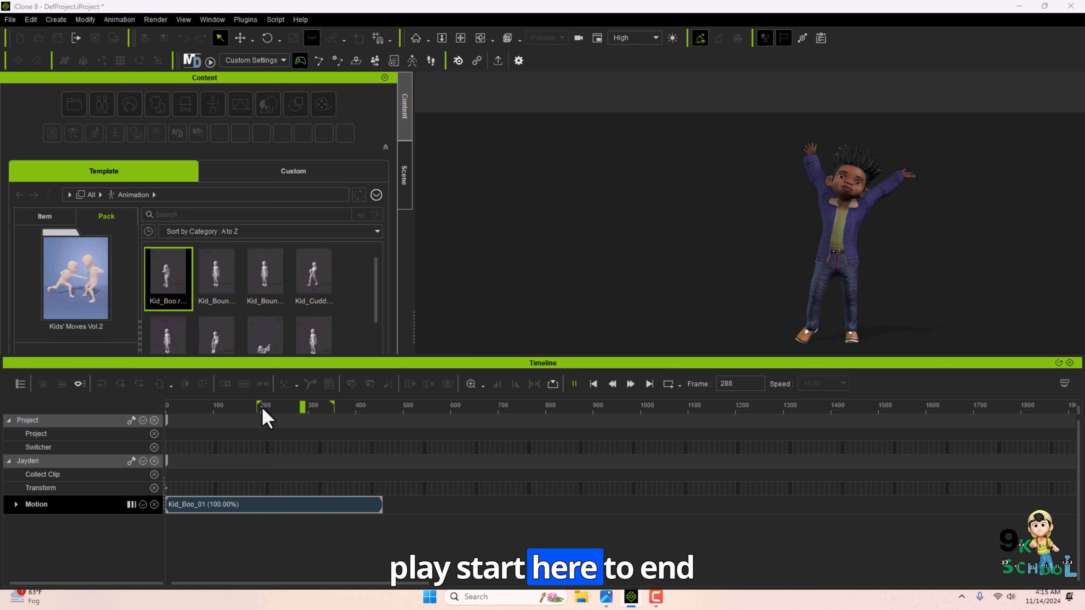
key(space)
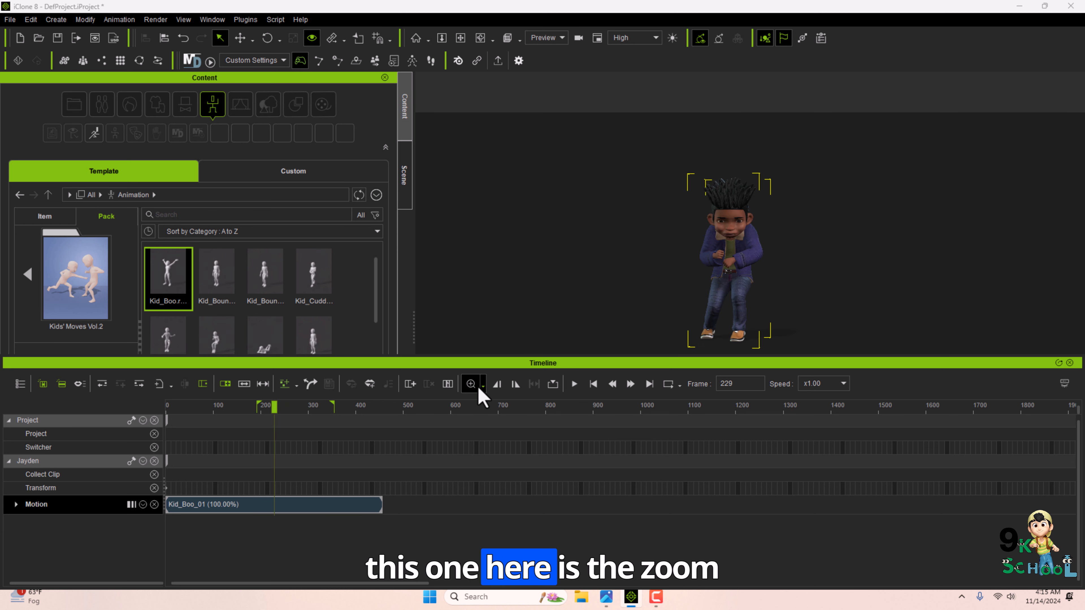
click(448, 383)
click(533, 425)
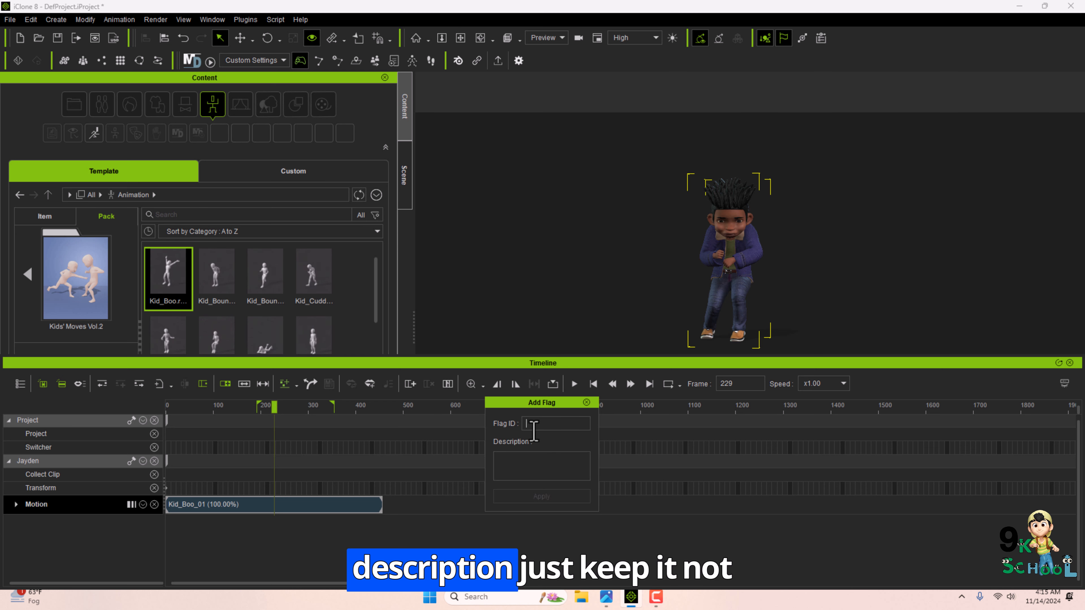
click(586, 402)
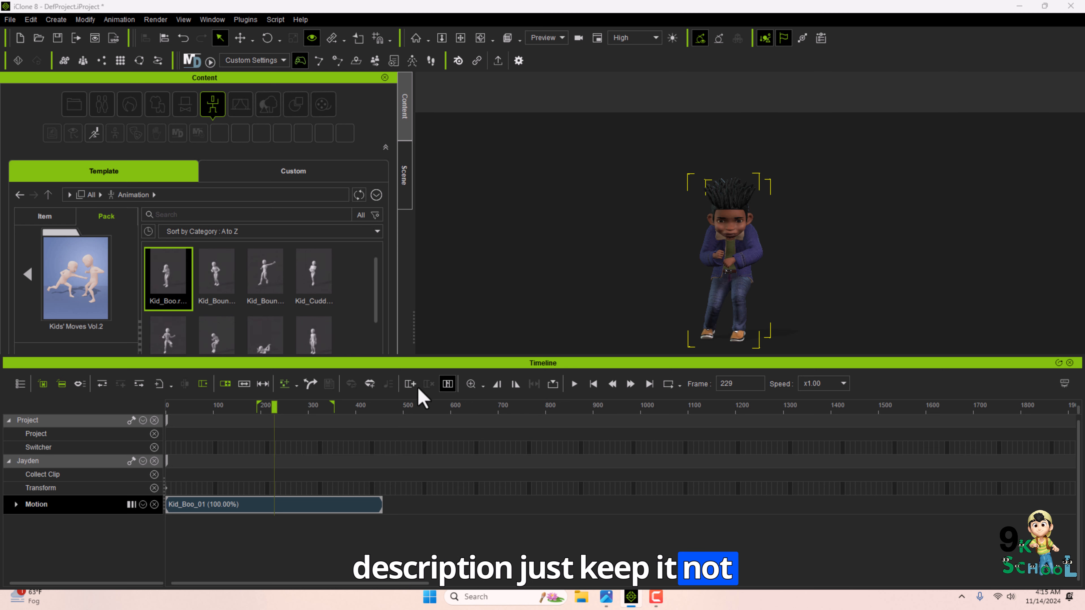
Insert 11 frames into the timeline at the current frame.
click(409, 385)
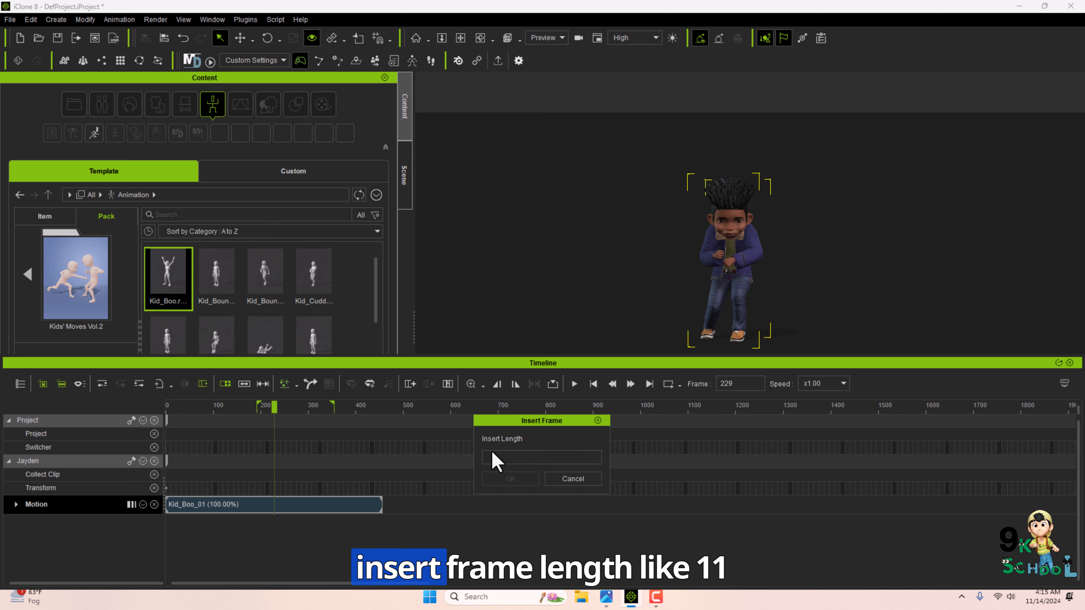
click(510, 457)
text(11)
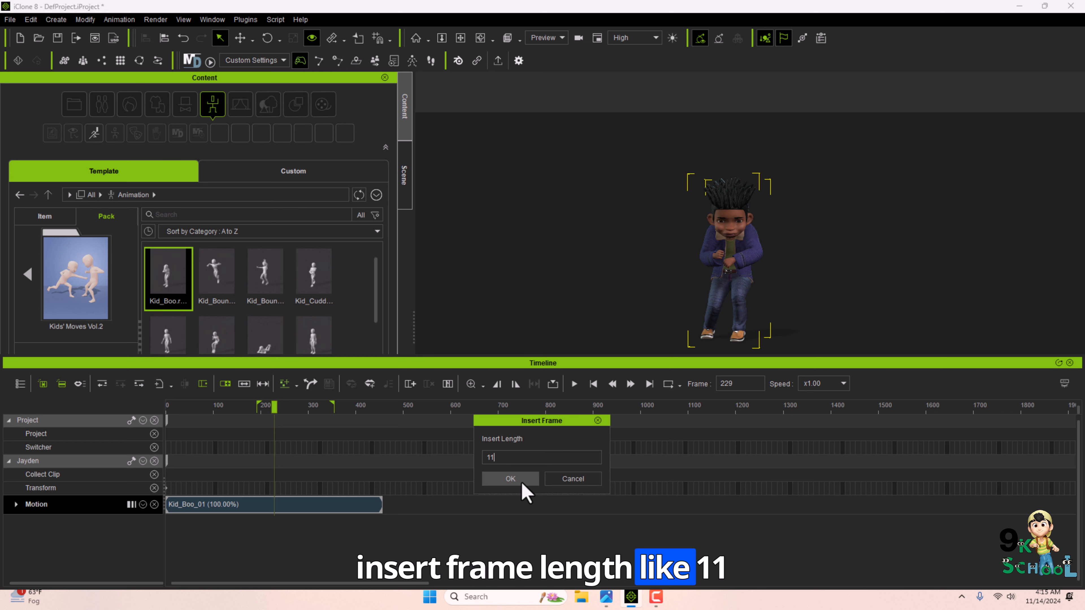
click(514, 480)
Move to frame 153, open the Lips Editor and apply the Ah lip shape to the character.
drag(294, 410, 238, 419)
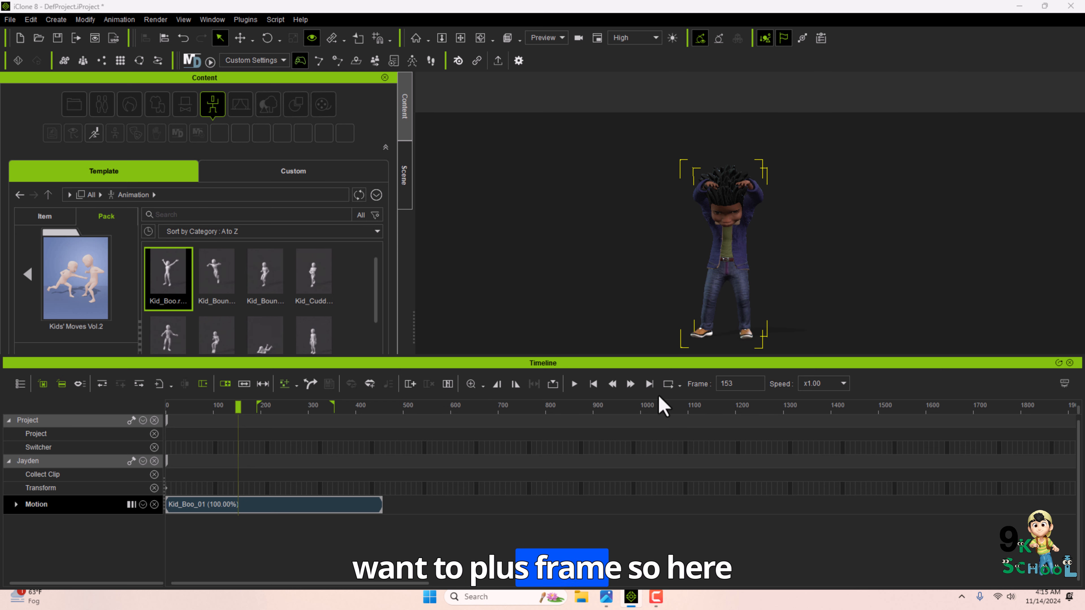
click(370, 384)
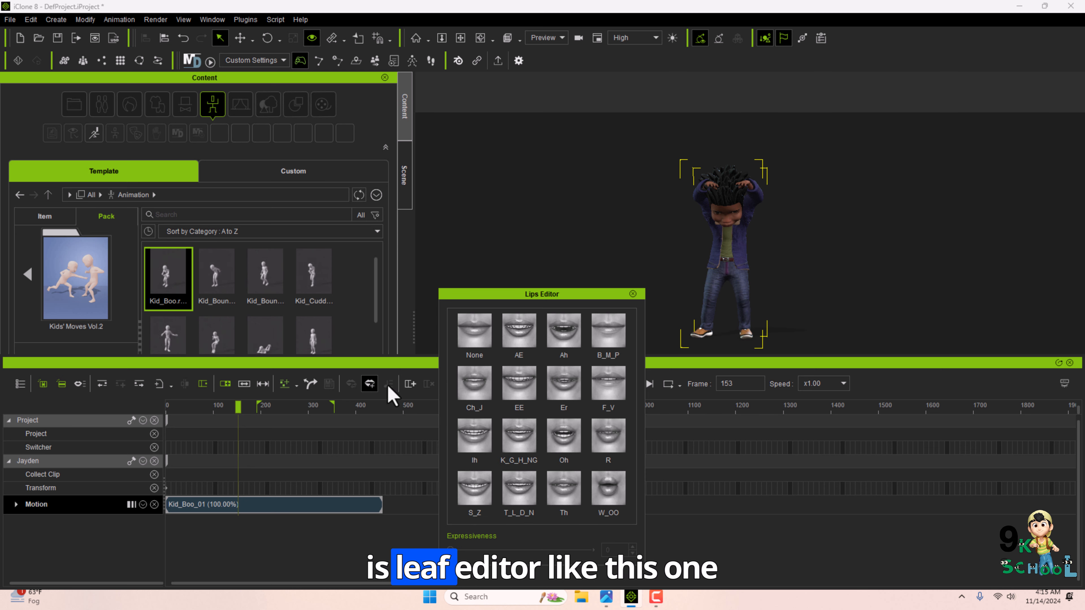
click(537, 342)
drag(553, 537, 499, 537)
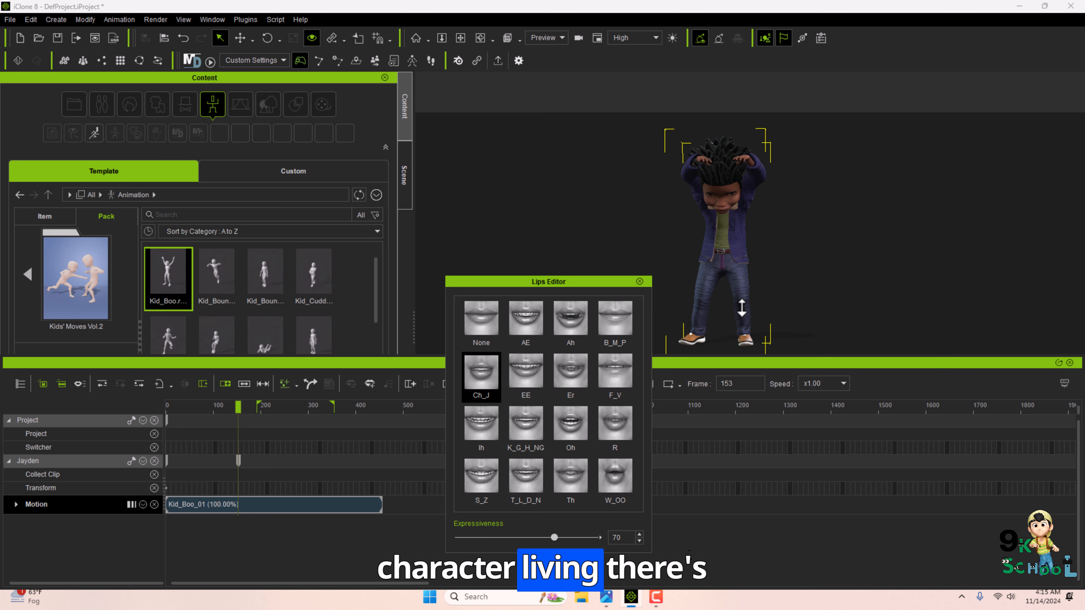
scroll(741, 310, up, 5)
scroll(719, 278, up, 8)
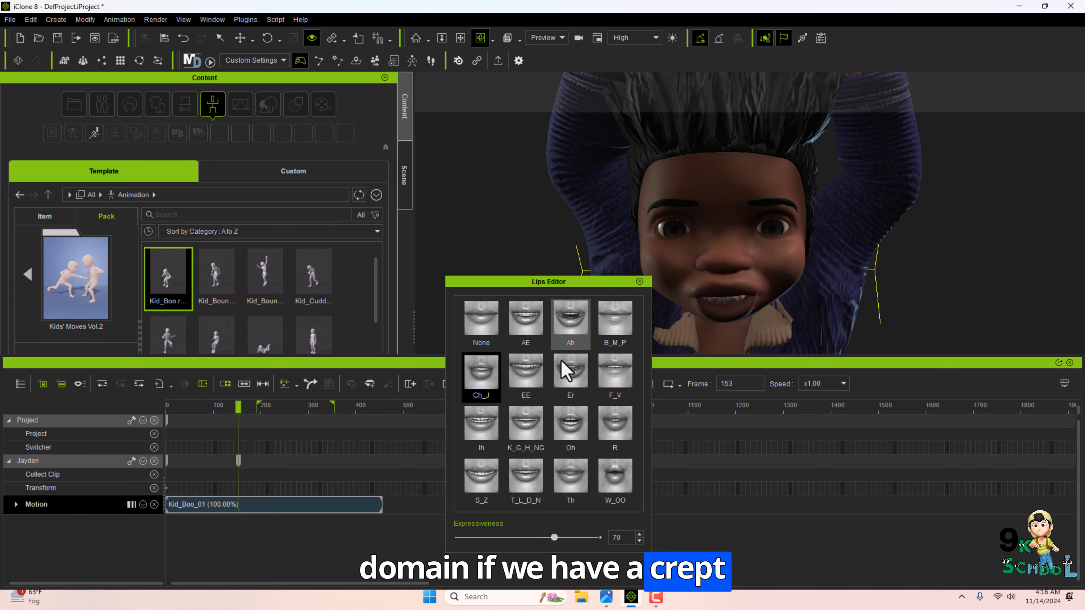
Apply the Oh and Ih lip shapes and lower the expressiveness to 0.
click(613, 392)
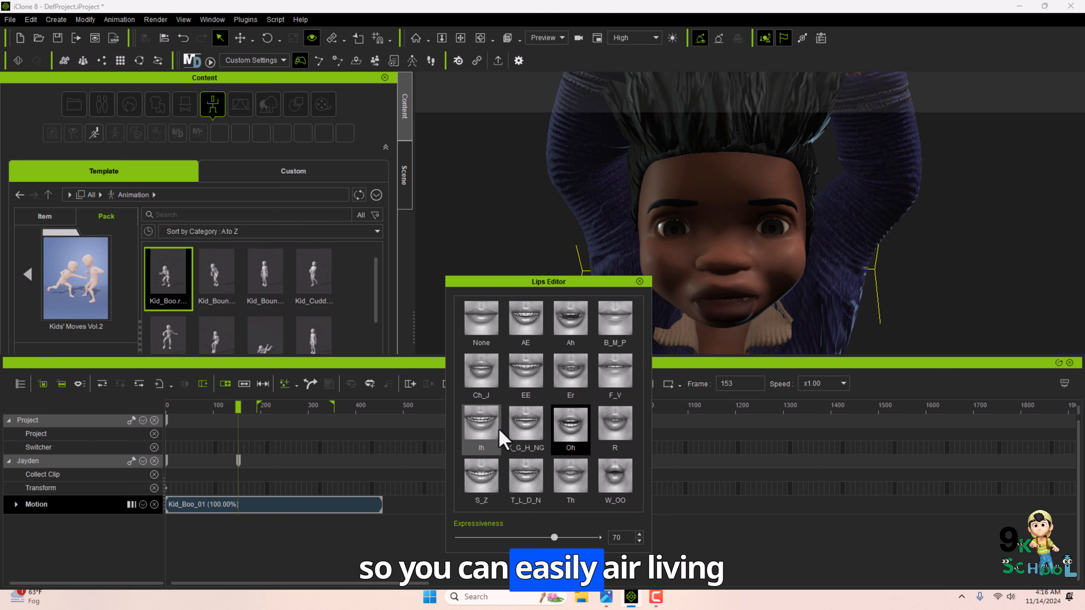
click(482, 423)
drag(554, 537, 454, 537)
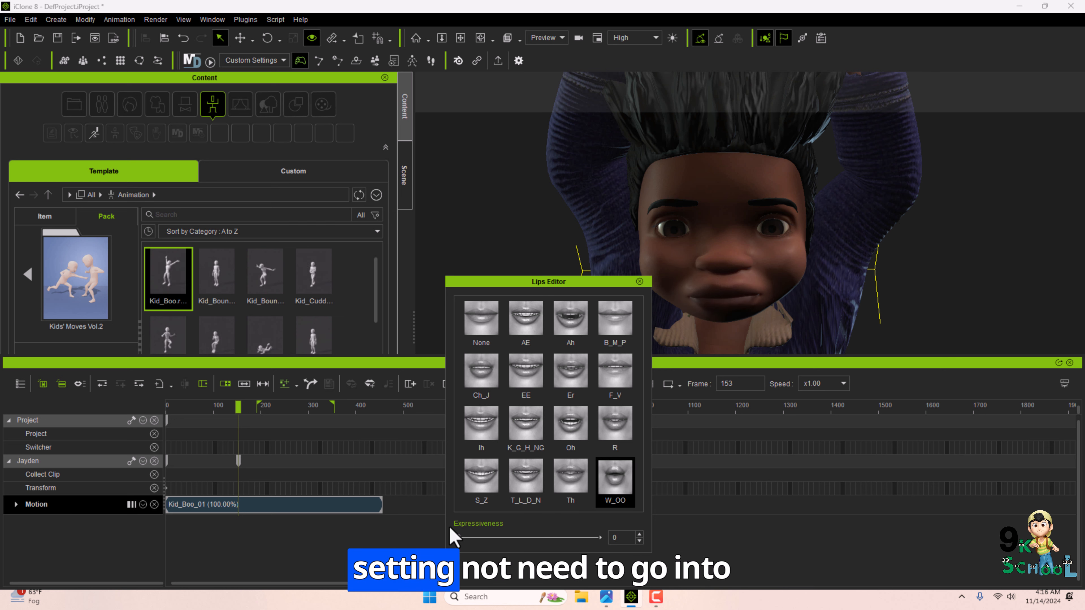
Move the Lips Editor aside and apply the K_G_H_NG lip shape.
drag(569, 281, 547, 252)
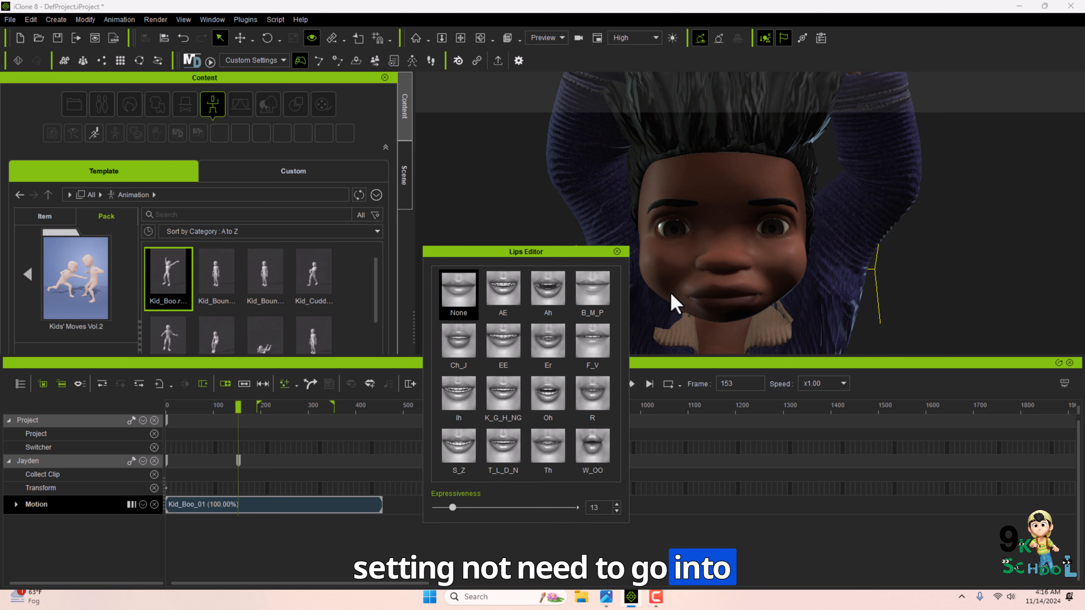
click(592, 291)
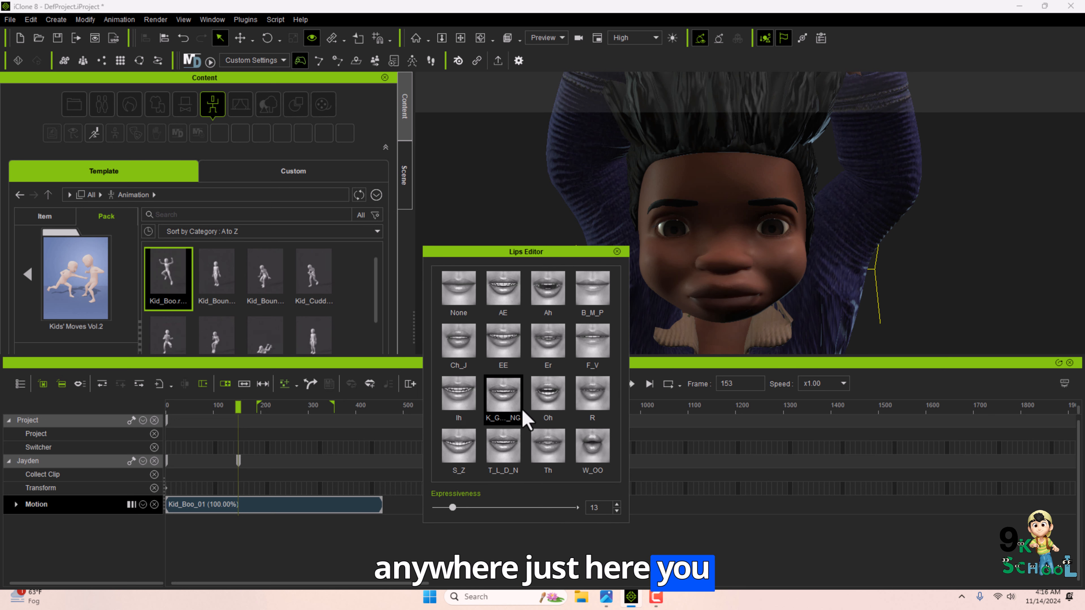
click(503, 446)
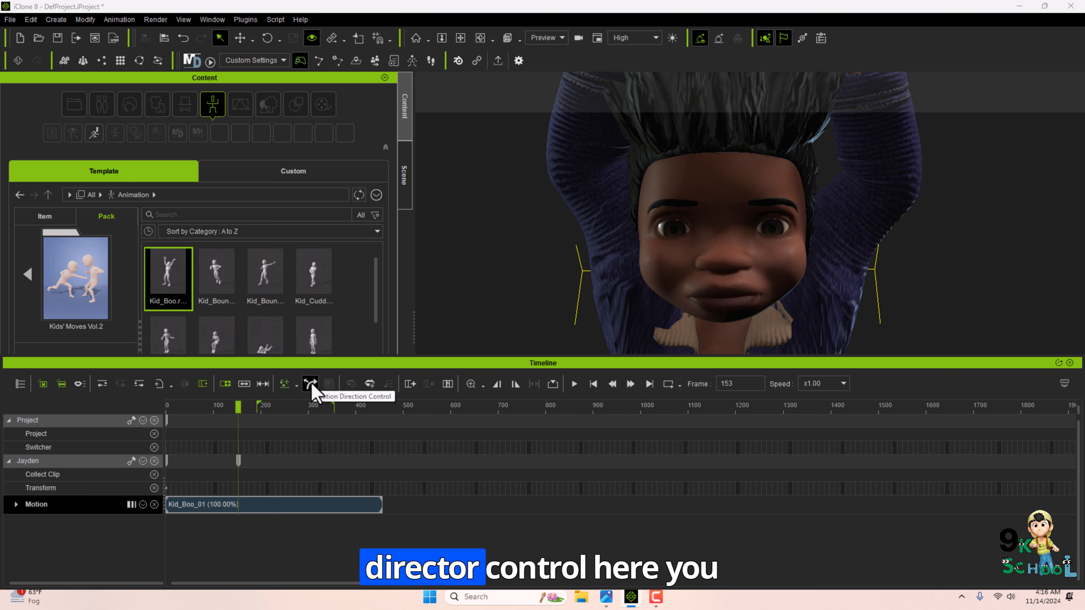
Open the Motion Direction Control panel, reposition it, and close it.
click(310, 385)
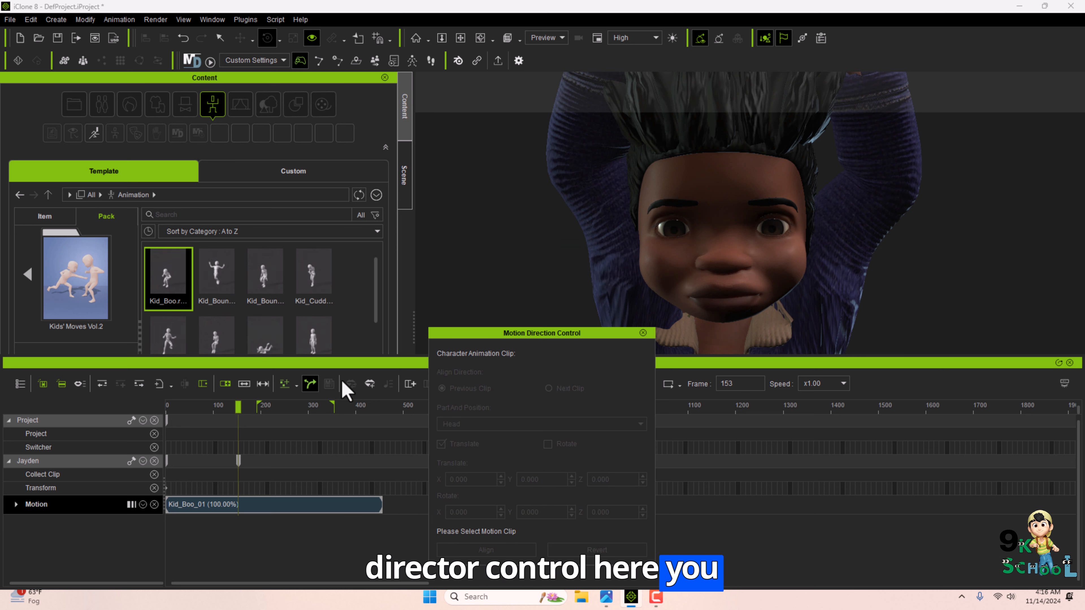
drag(529, 339, 524, 285)
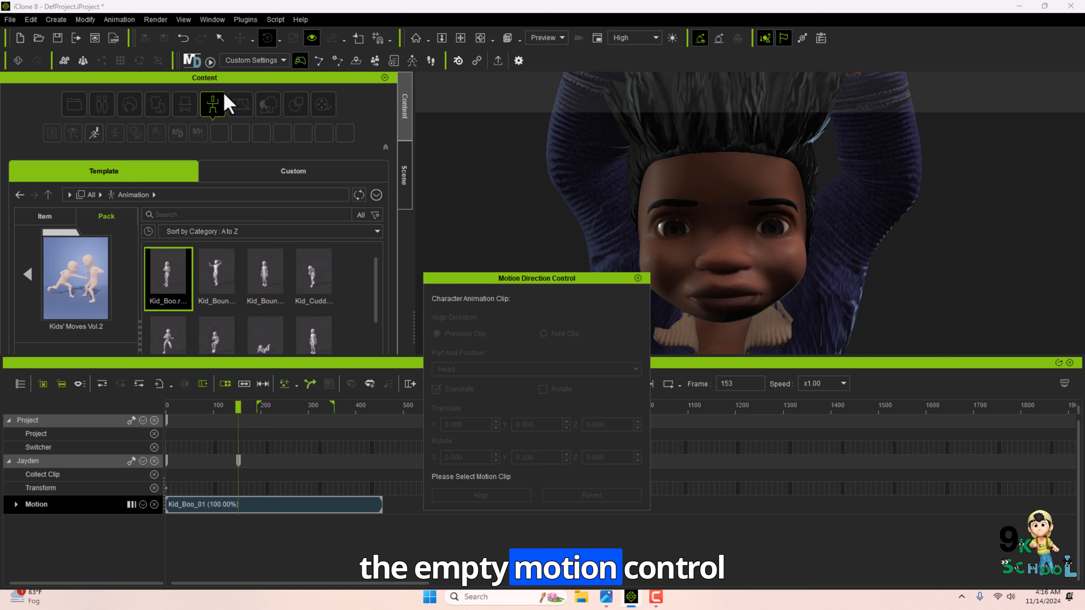
click(637, 278)
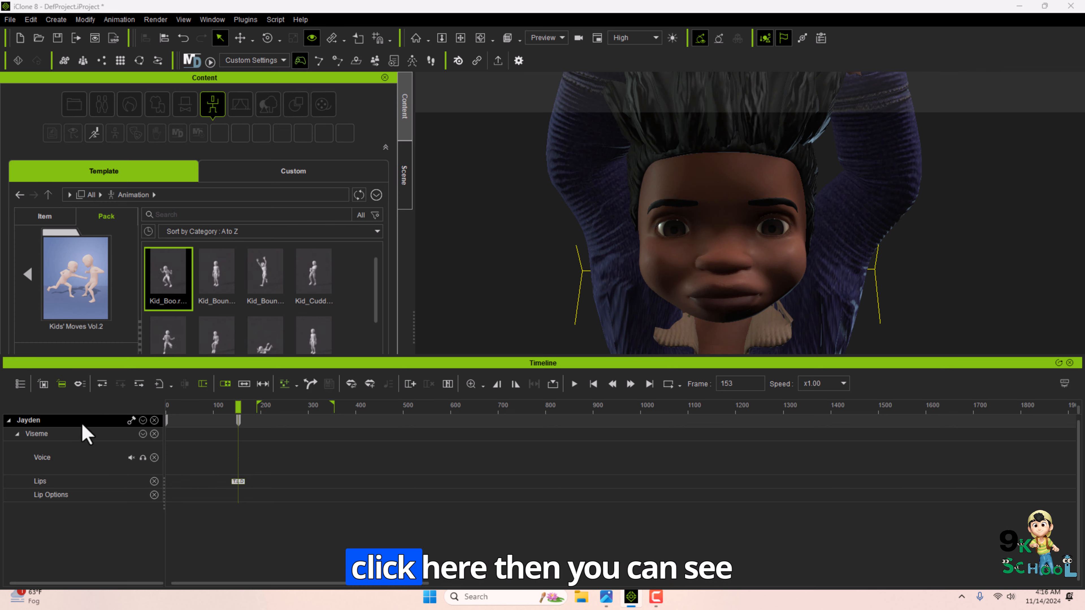
Show the Project tracks in the timeline again with the Viseme track collapsed.
drag(238, 407, 173, 413)
click(20, 21)
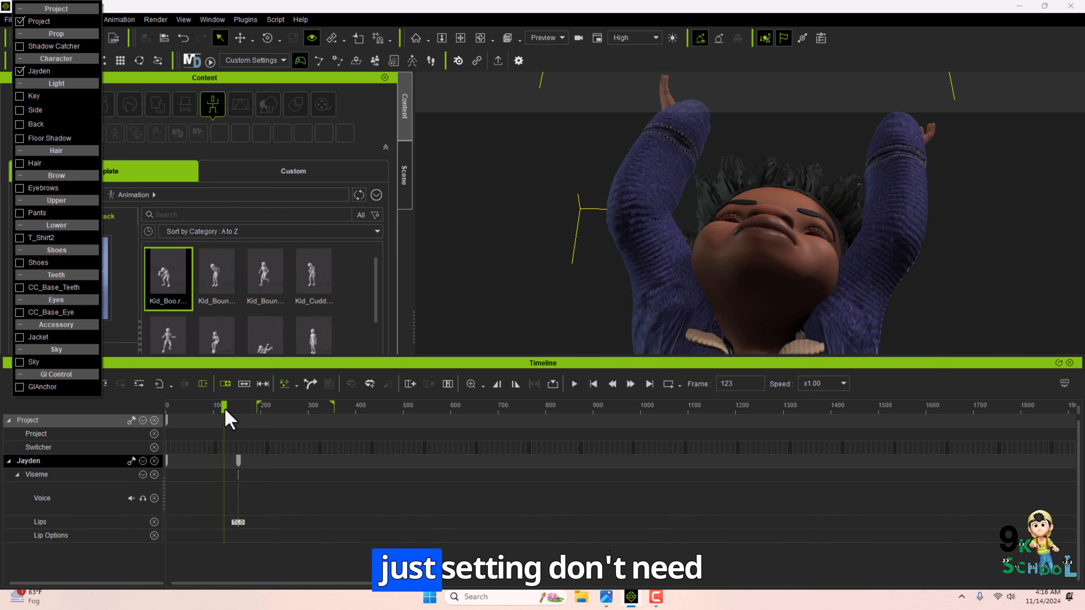
mouse_move(226, 410)
mouse_down()
mouse_move(214, 411)
mouse_move(247, 419)
mouse_move(216, 414)
mouse_up()
click(17, 474)
scroll(637, 231, down, 5)
middle_drag(666, 253, 625, 233)
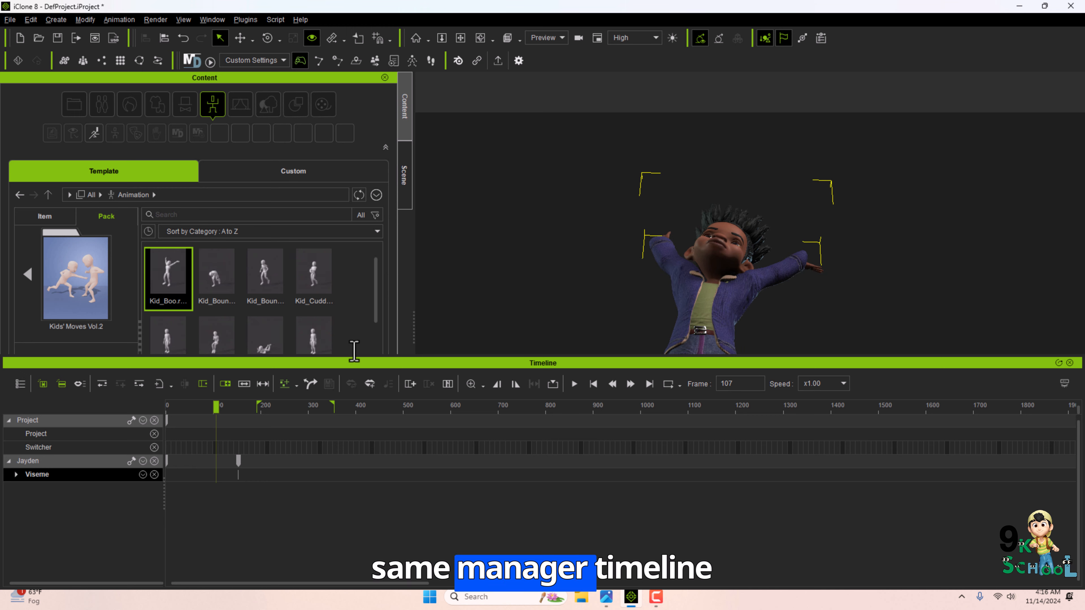
Switch to the Scene panel, scrub through the playback range and return to its start frame.
click(404, 175)
drag(216, 409, 299, 412)
click(592, 384)
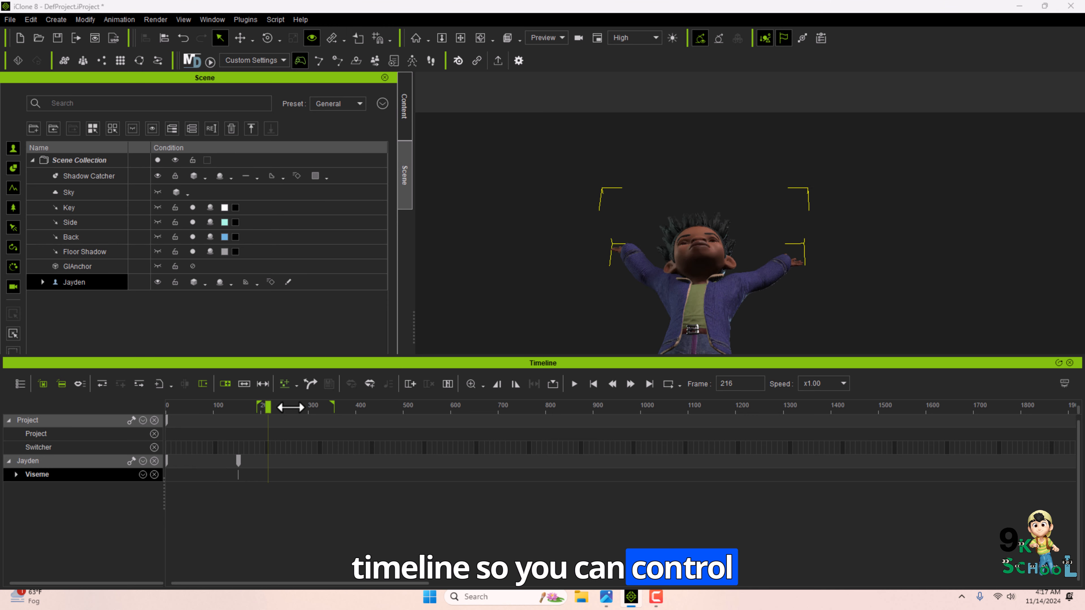
drag(286, 406, 334, 409)
click(592, 384)
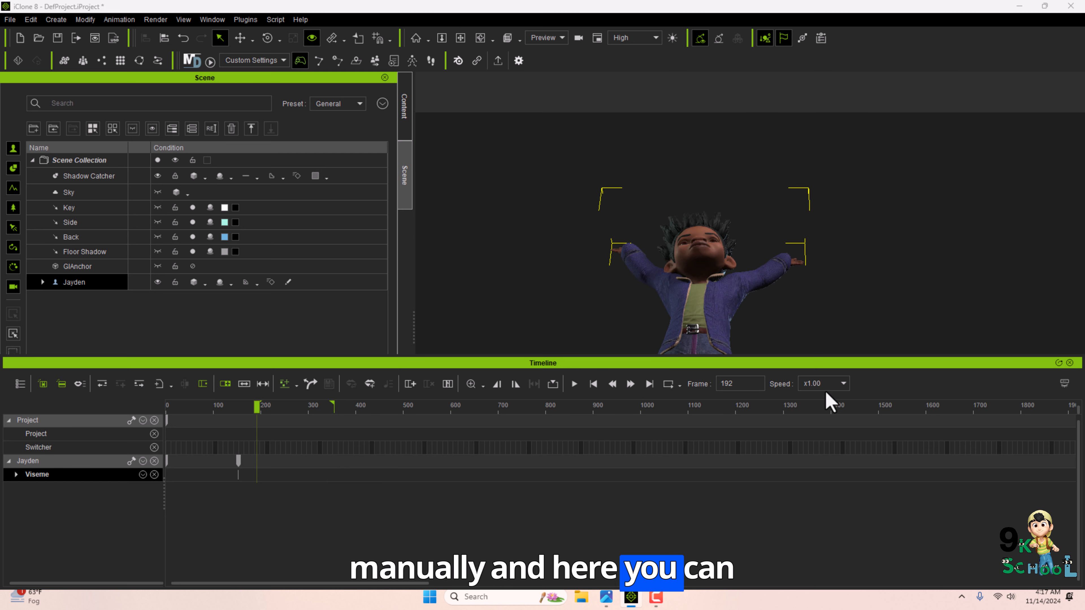
Set the playback speed to x1.50 and play the range.
click(812, 434)
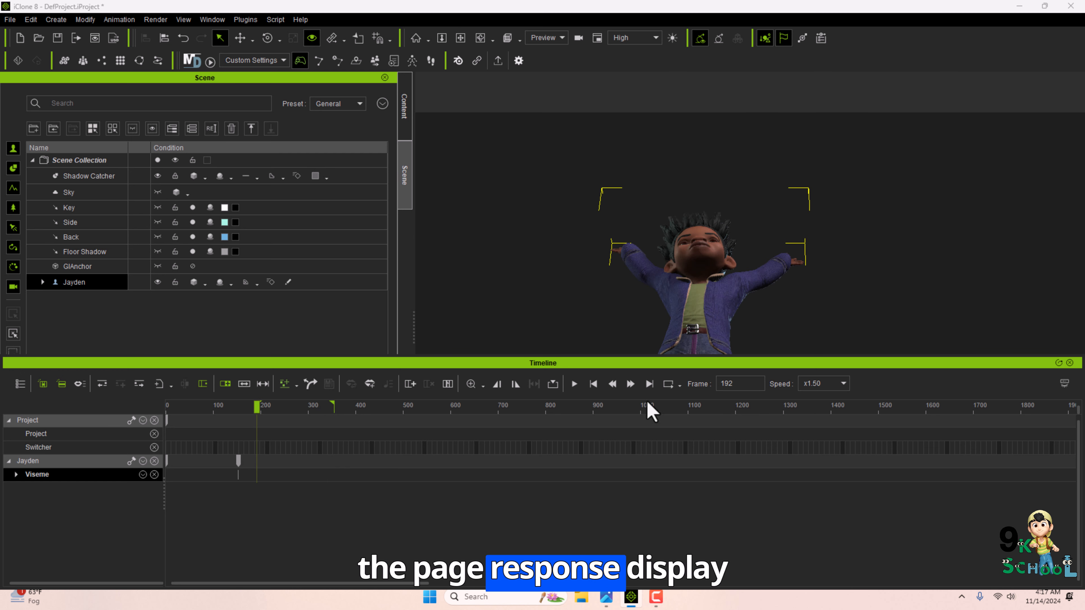
click(574, 384)
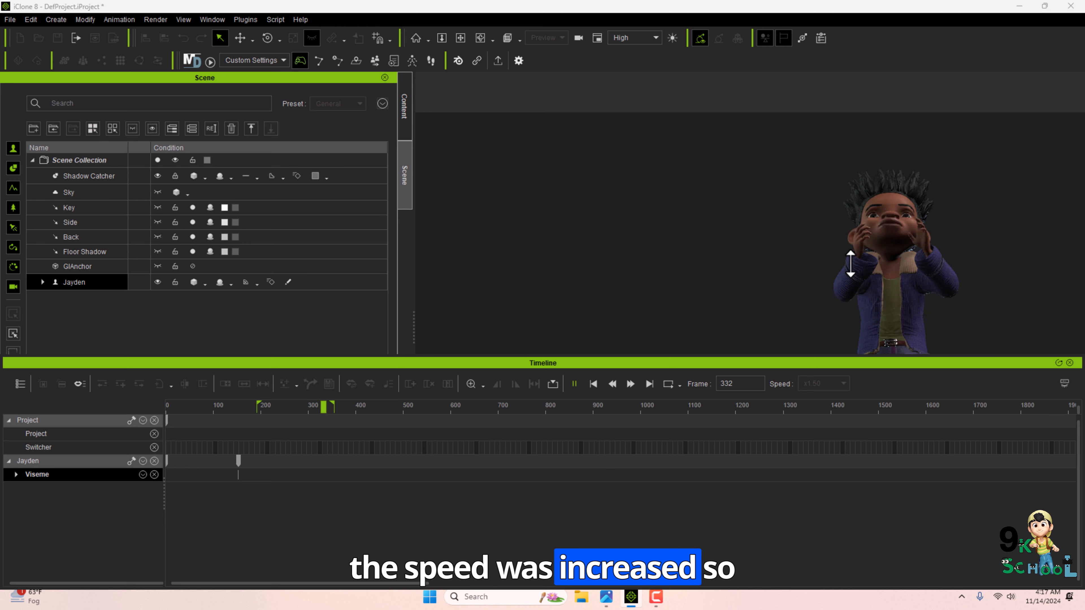
Open the Content Manager and add the Peter actor to the new empty scene.
click(1069, 363)
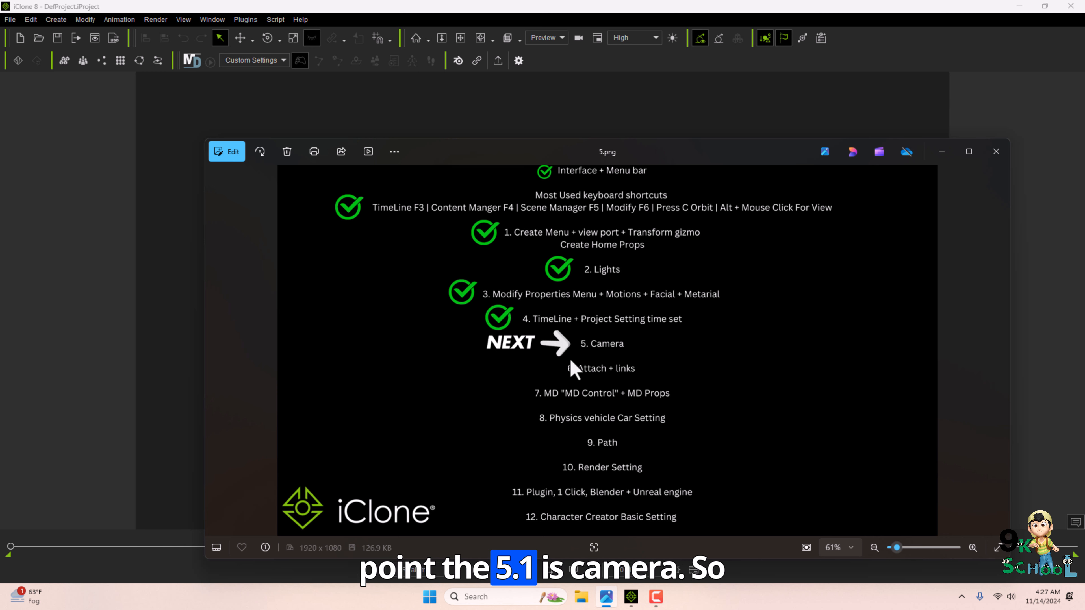
click(936, 161)
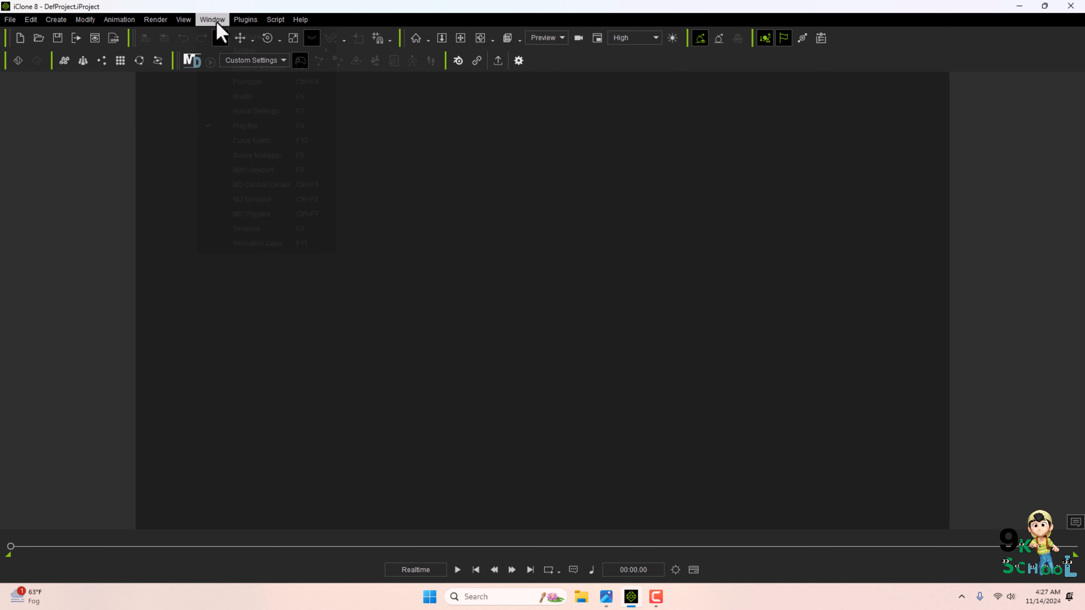
click(259, 68)
click(65, 271)
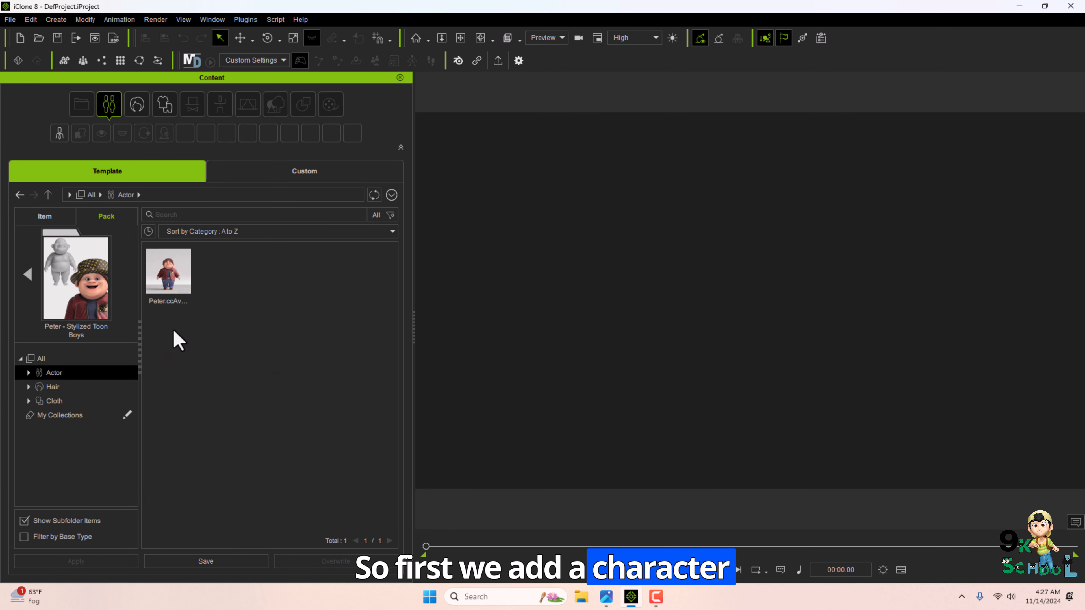
double_click(168, 273)
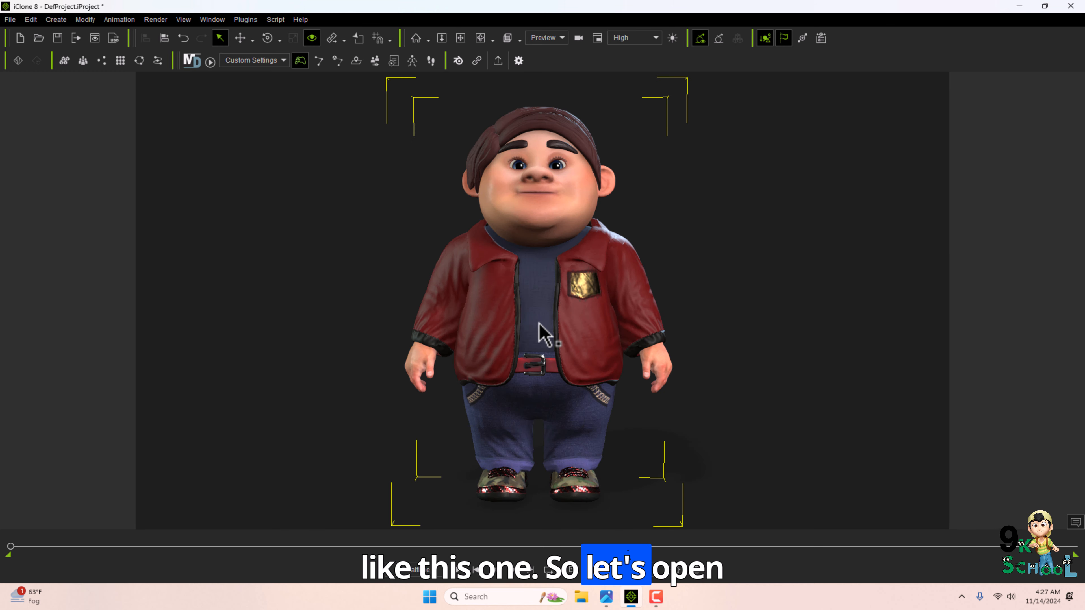
Open the Scene Manager and Timeline, and narrow the Scene panel to enlarge the viewport.
key(F5)
key(F6)
key(F6)
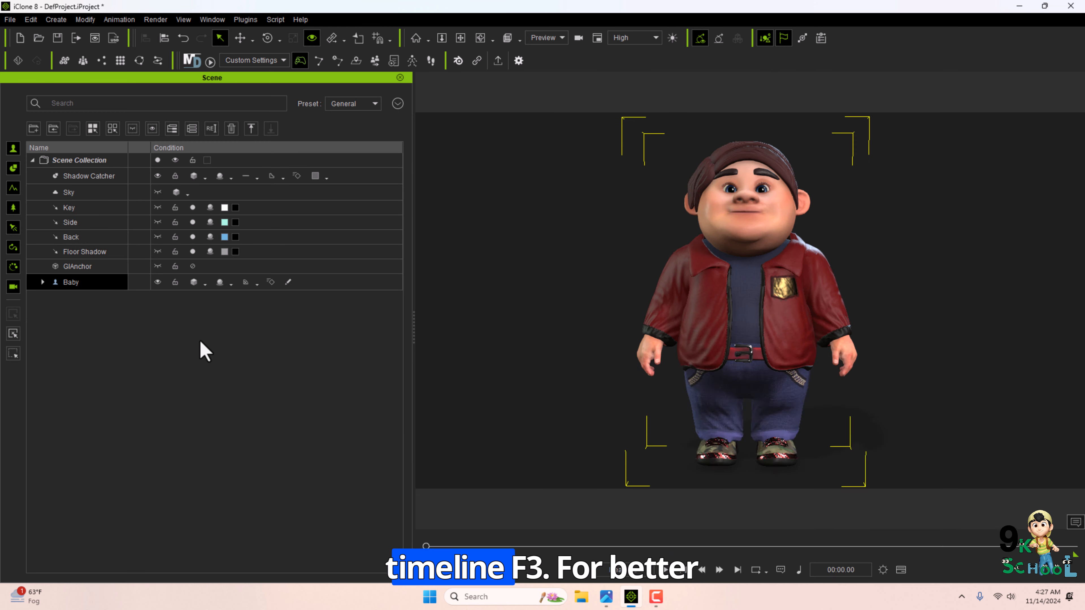
key(F3)
drag(303, 356, 514, 429)
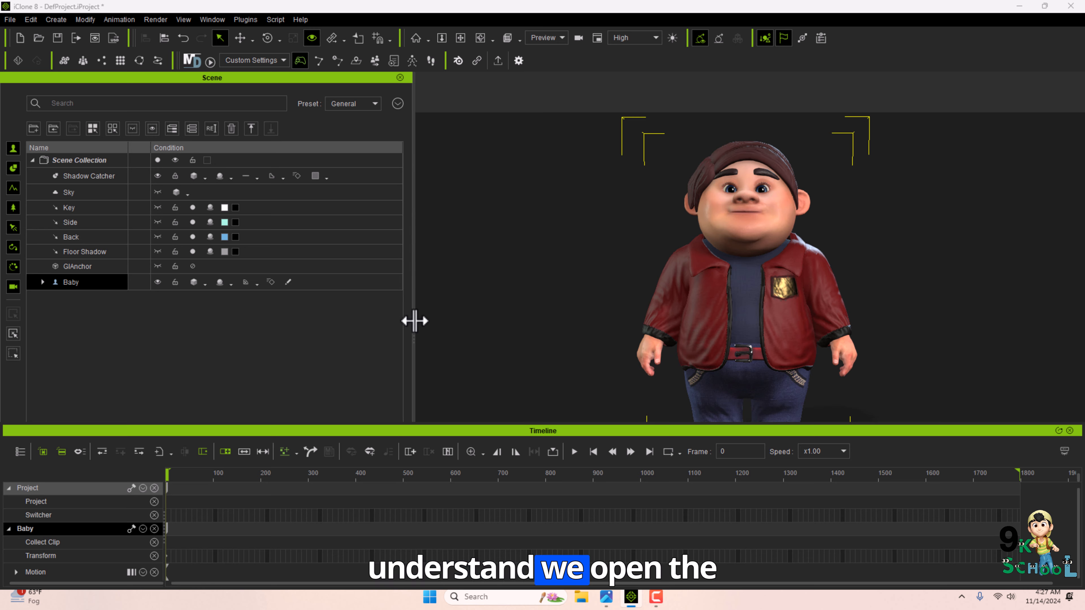
drag(414, 321, 192, 309)
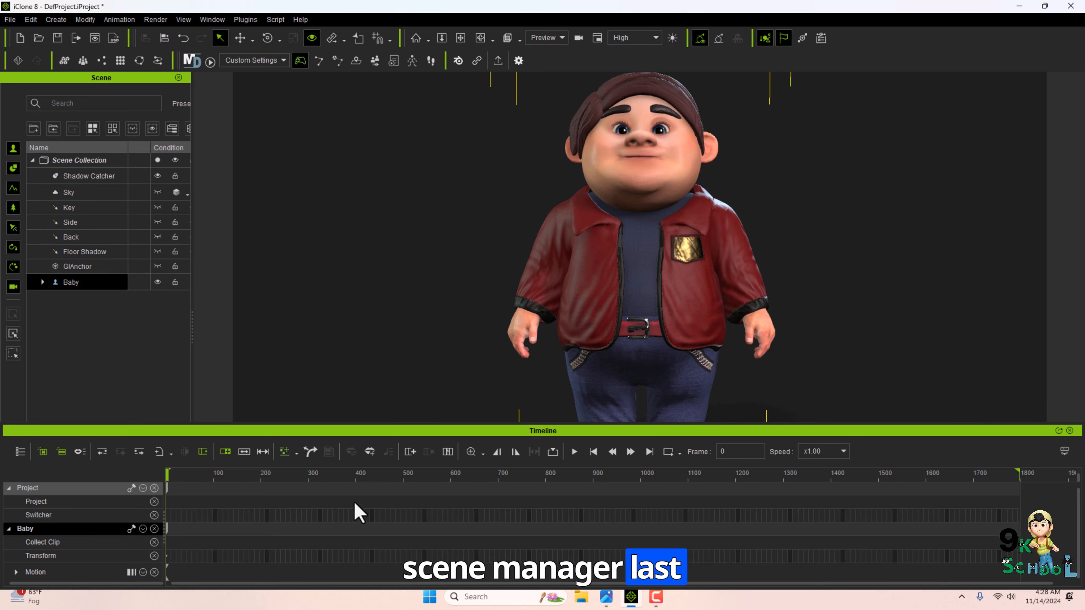
scroll(477, 380, down, 2)
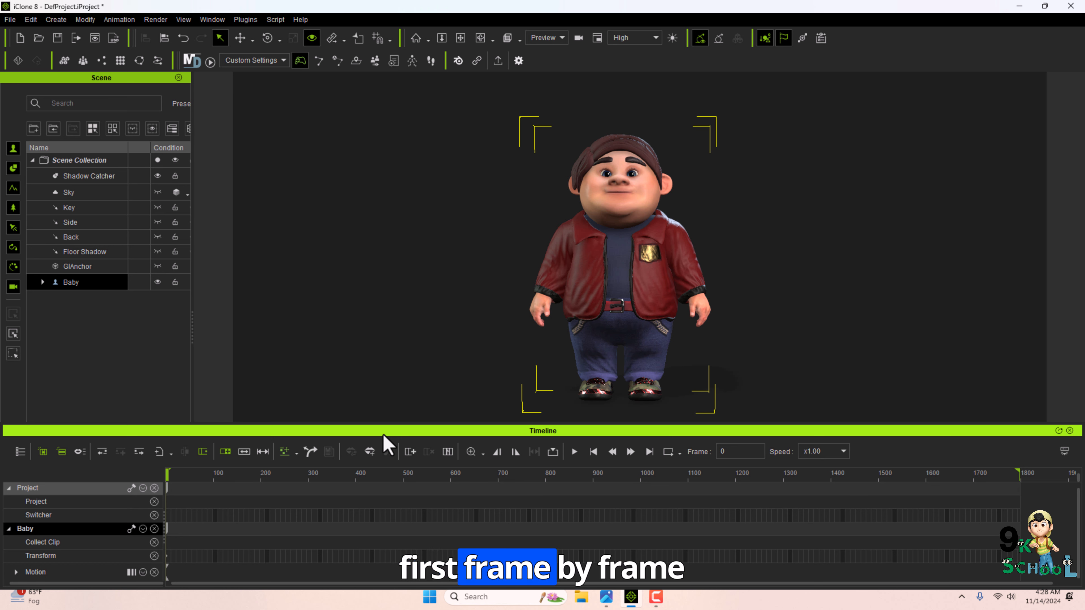
Create a new camera and rename it as 1.
click(56, 19)
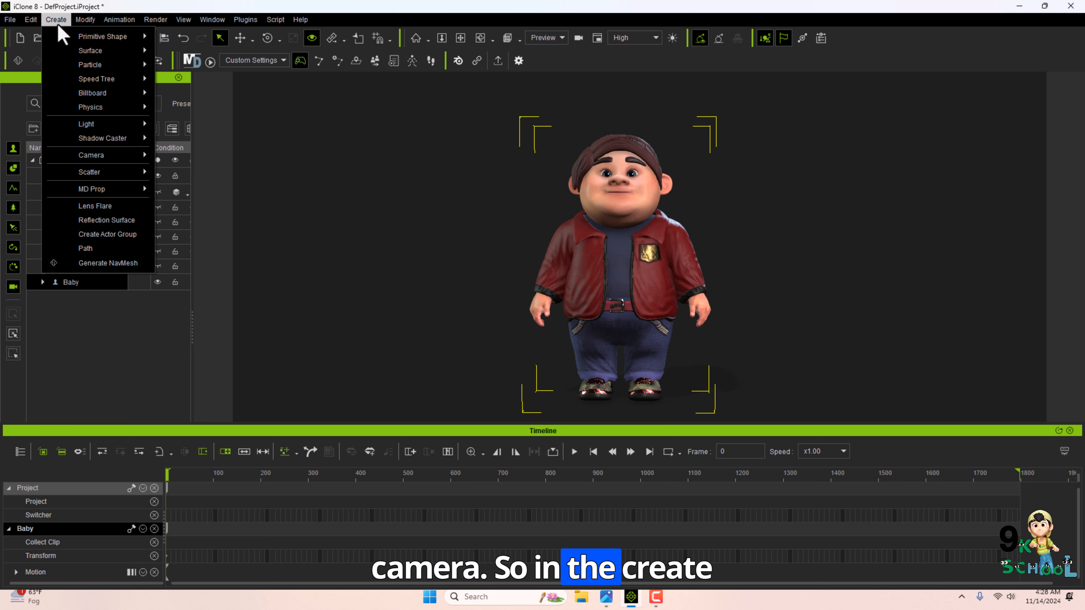
mouse_move(128, 155)
click(208, 152)
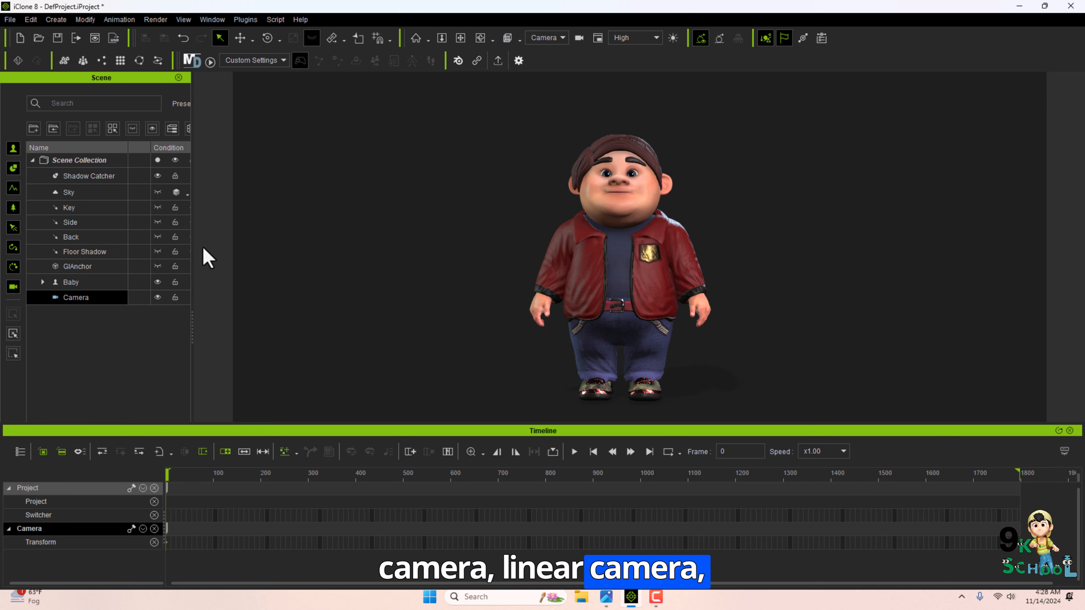
double_click(75, 299)
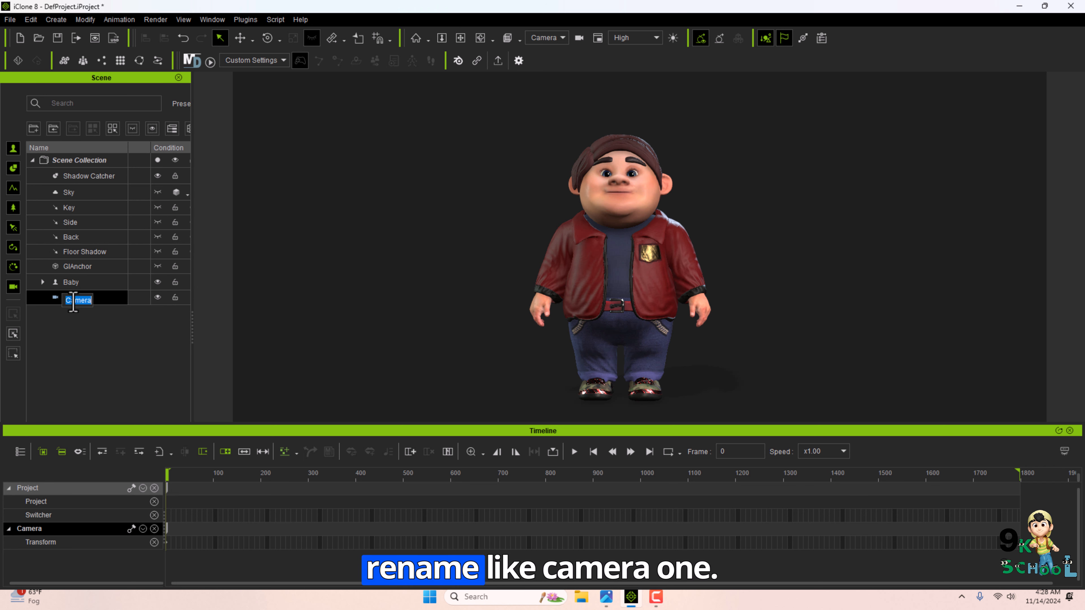
text(1)
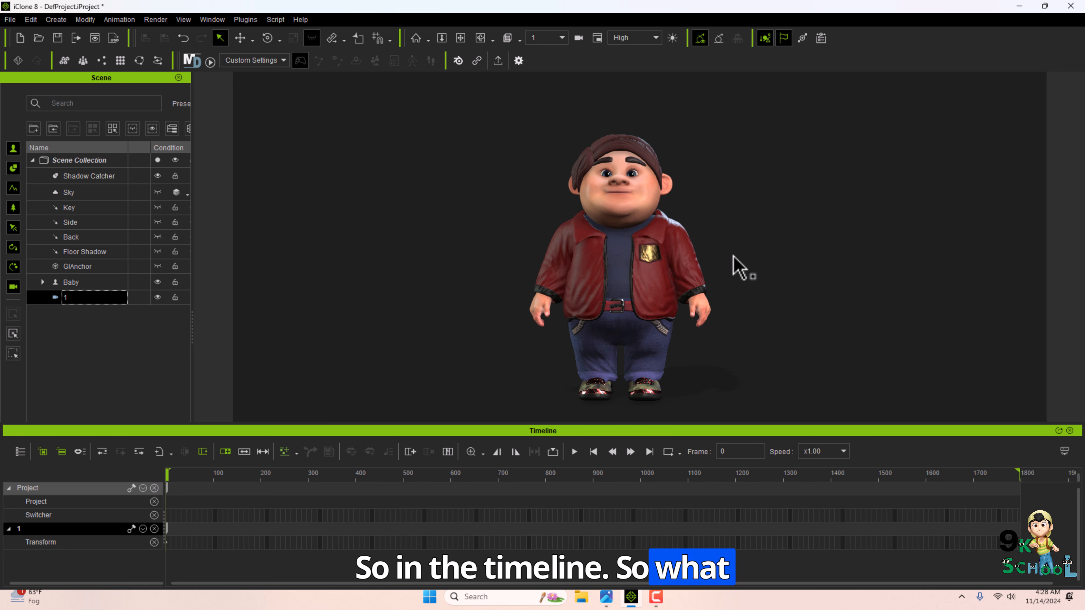
Frame camera 1 closely on the character's eyebrows.
scroll(674, 223, up, 10)
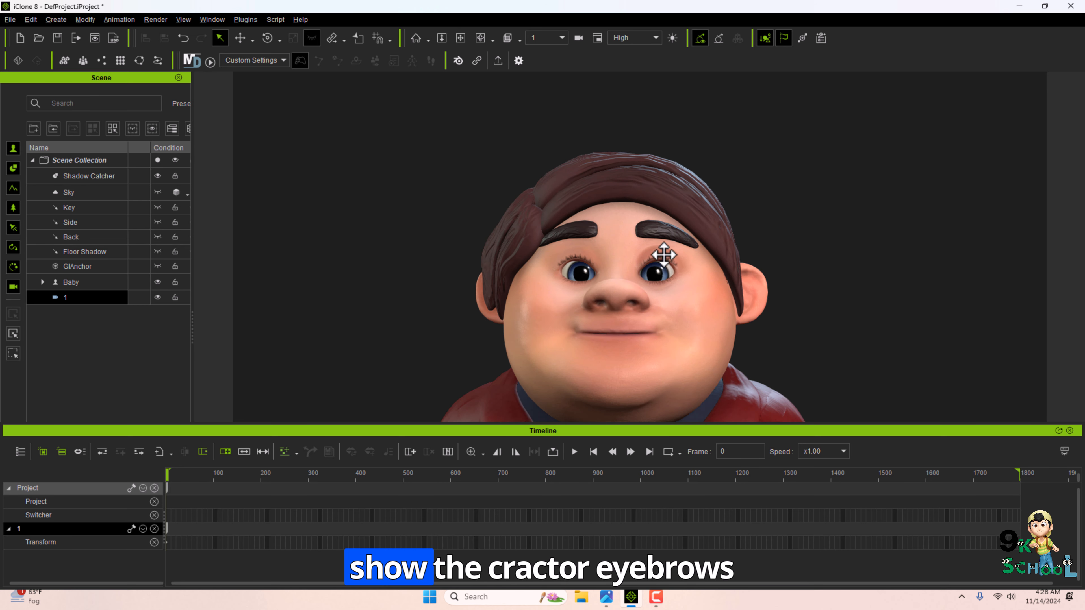
scroll(670, 258, up, 5)
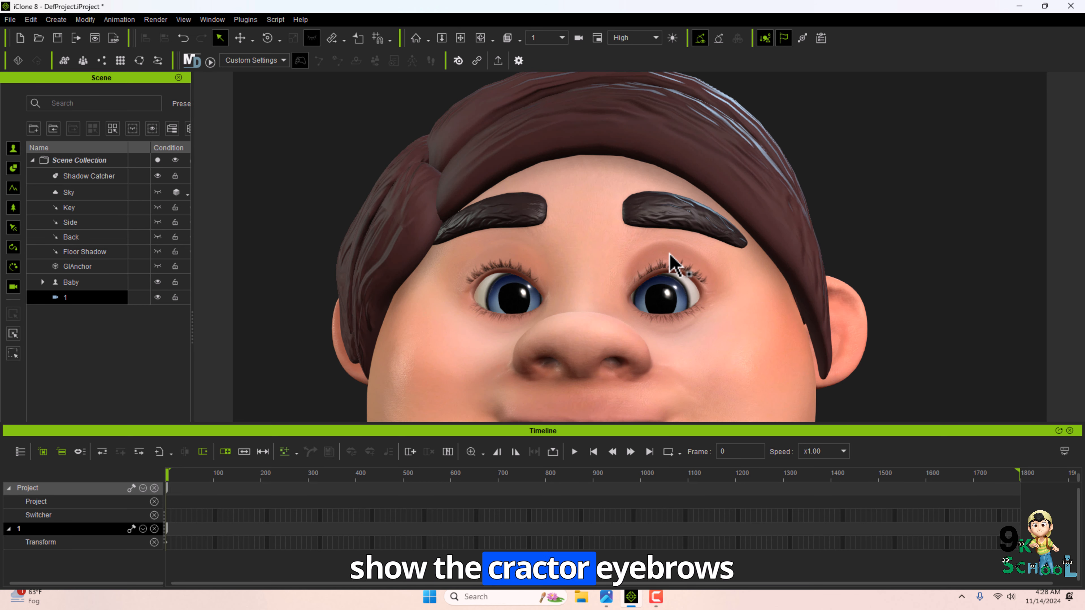
middle_drag(664, 237, 660, 275)
scroll(662, 291, up, 3)
alt+drag(662, 291, 658, 272)
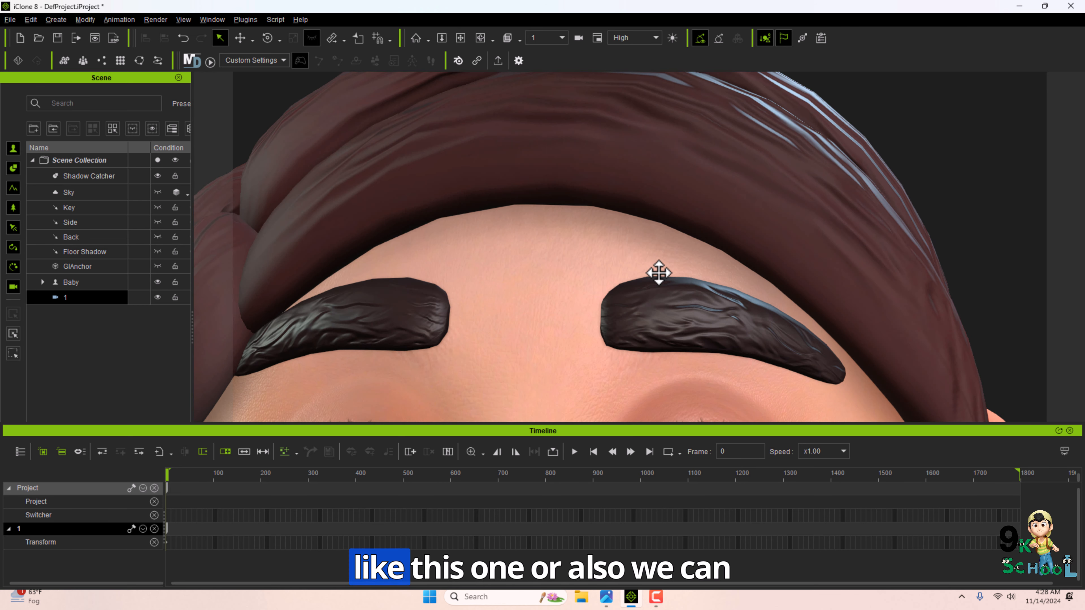
Open the Mini Viewport, set its camera to Camera, and enlarge the Timeline panel slightly.
click(225, 23)
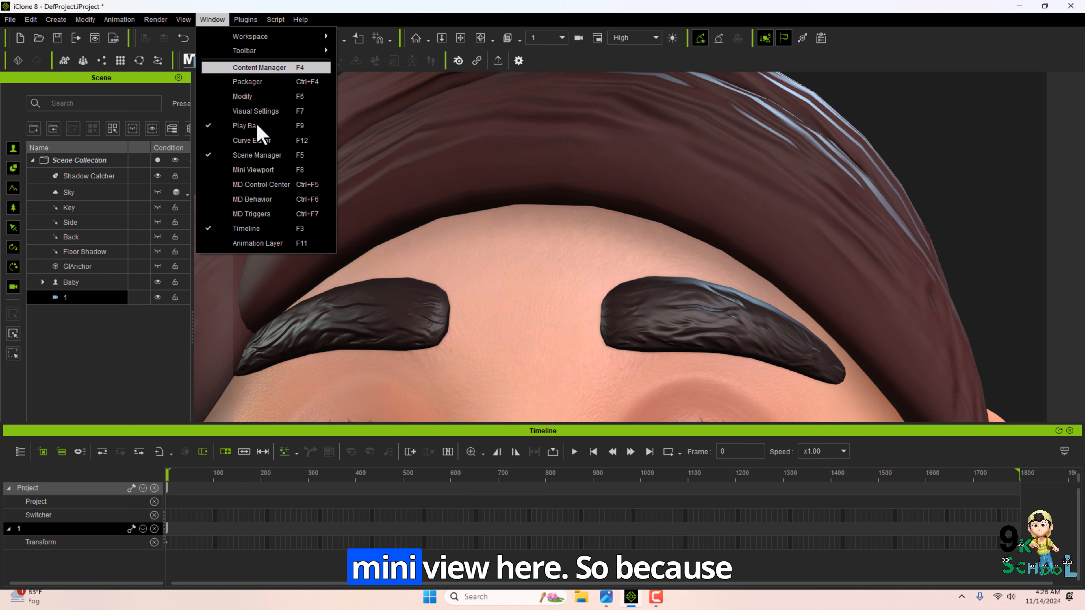
click(272, 171)
click(1045, 179)
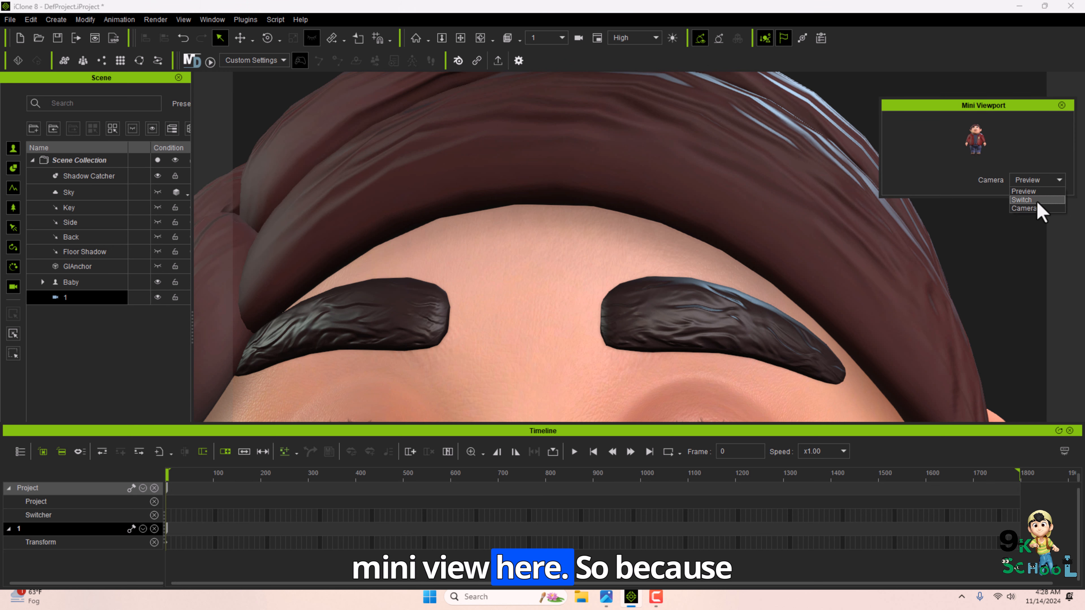
click(1038, 216)
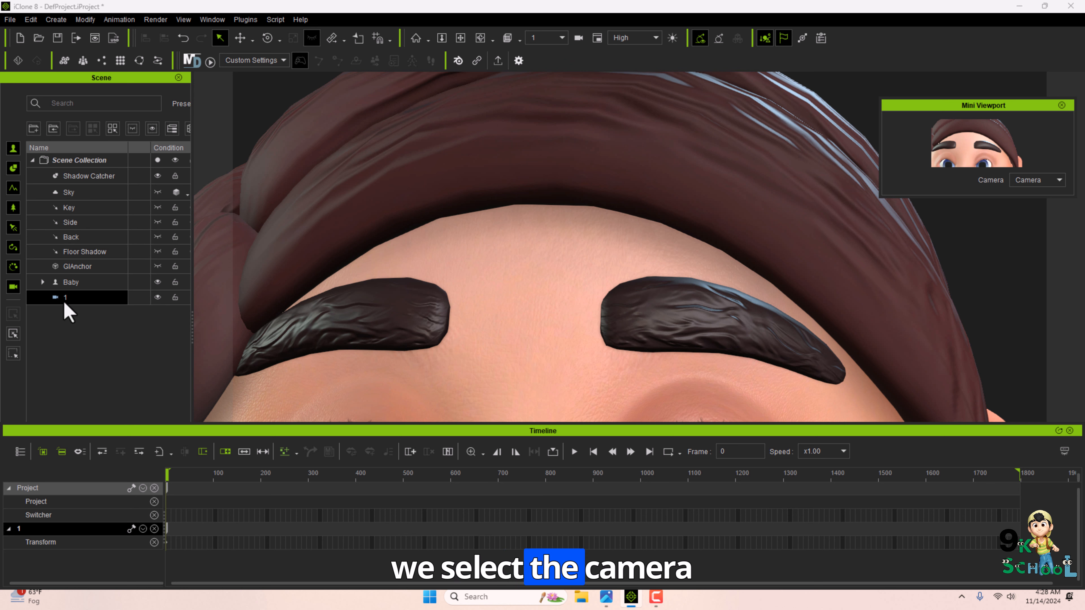
drag(557, 429, 545, 409)
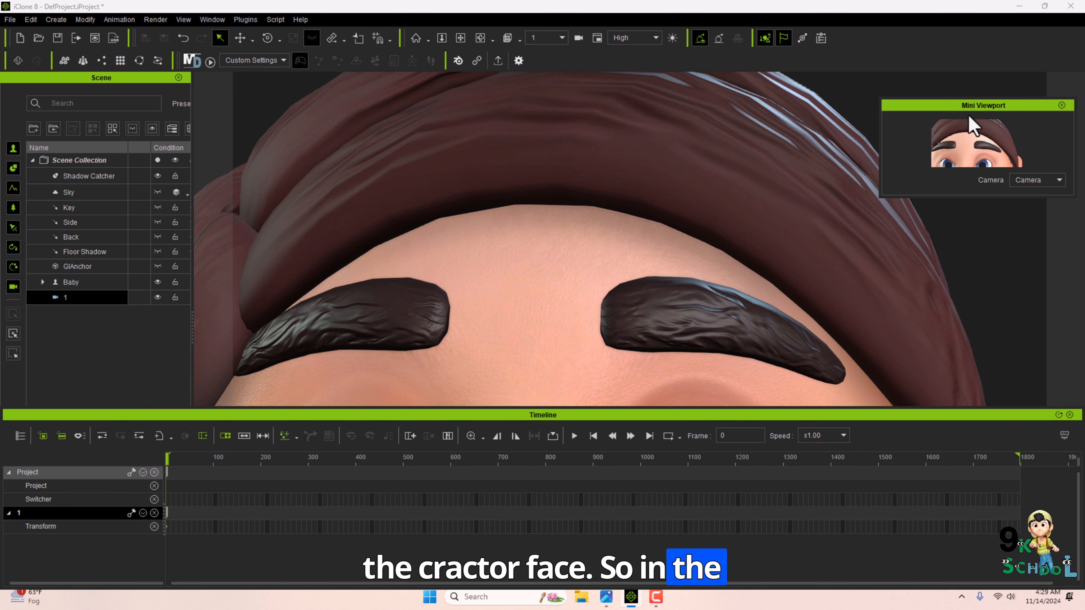
Reframe the camera even closer on the eyebrows and return to the select tool.
middle_drag(688, 305, 680, 291)
scroll(678, 293, up, 5)
scroll(673, 281, down, 5)
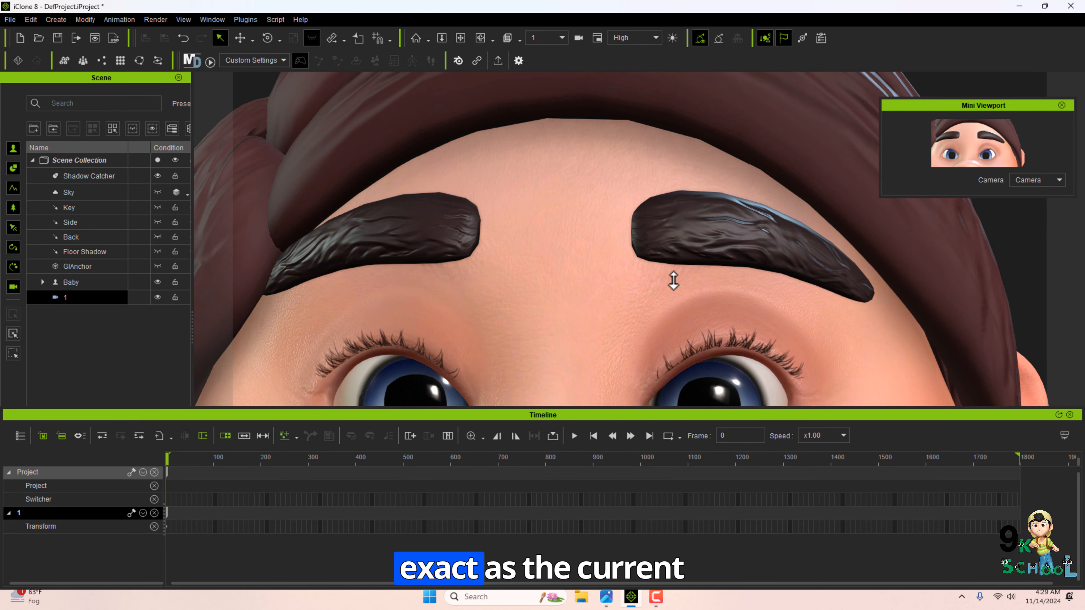
scroll(601, 177, up, 3)
alt+drag(598, 178, 609, 211)
scroll(610, 211, up, 4)
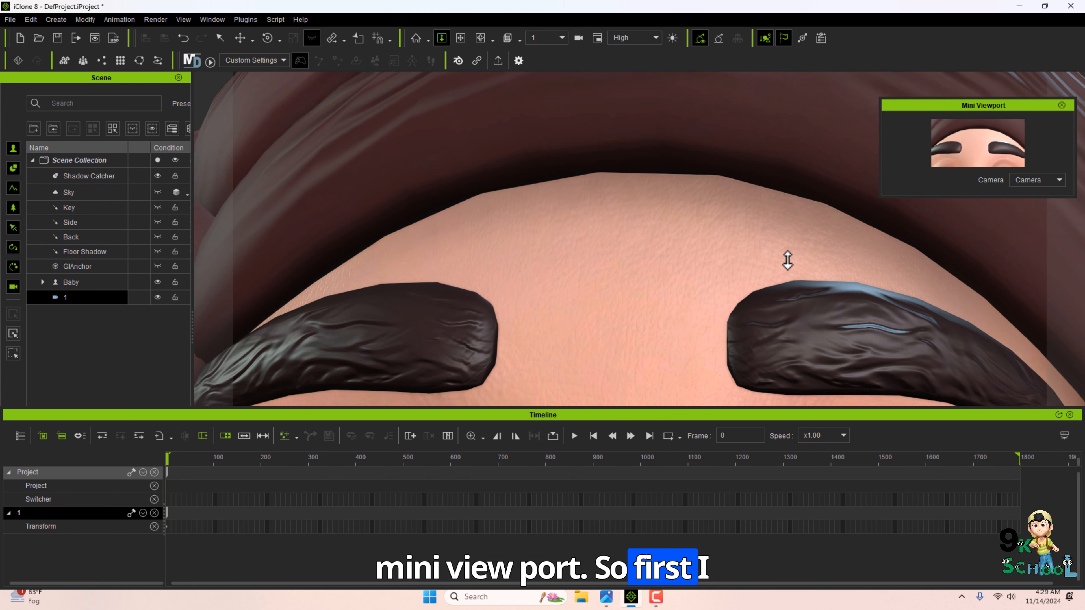
key(q)
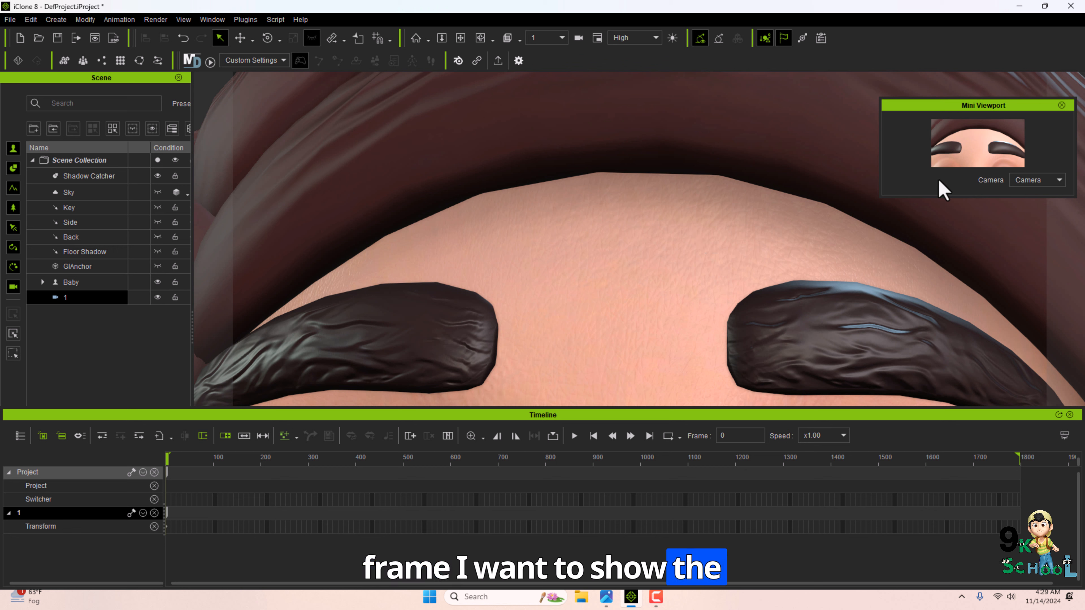
Assign camera 1 to the Switcher track at the start of the timeline.
right_click(167, 499)
mouse_move(237, 586)
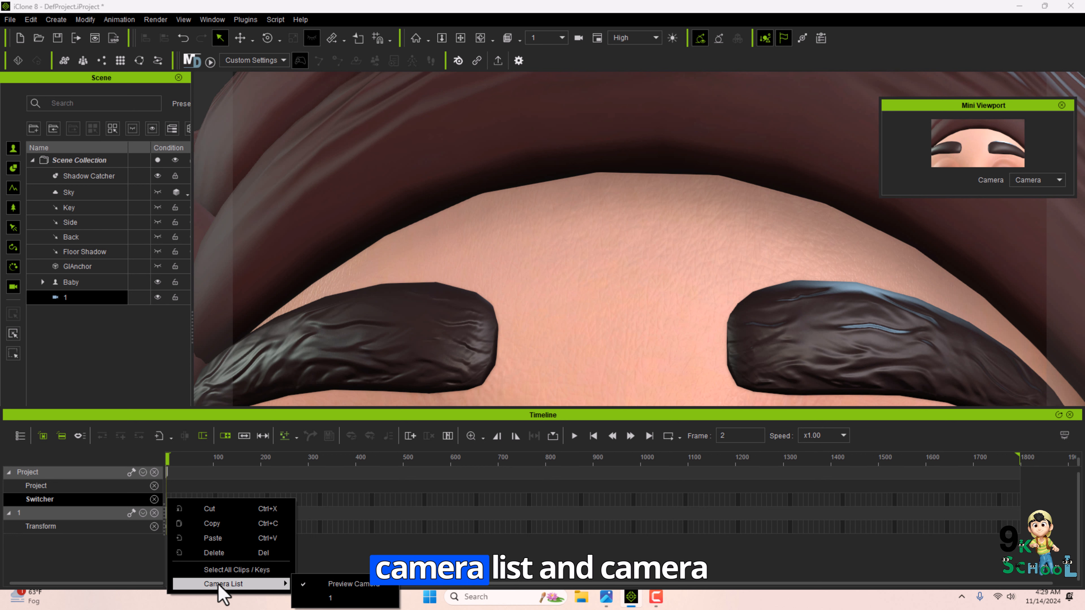
click(320, 598)
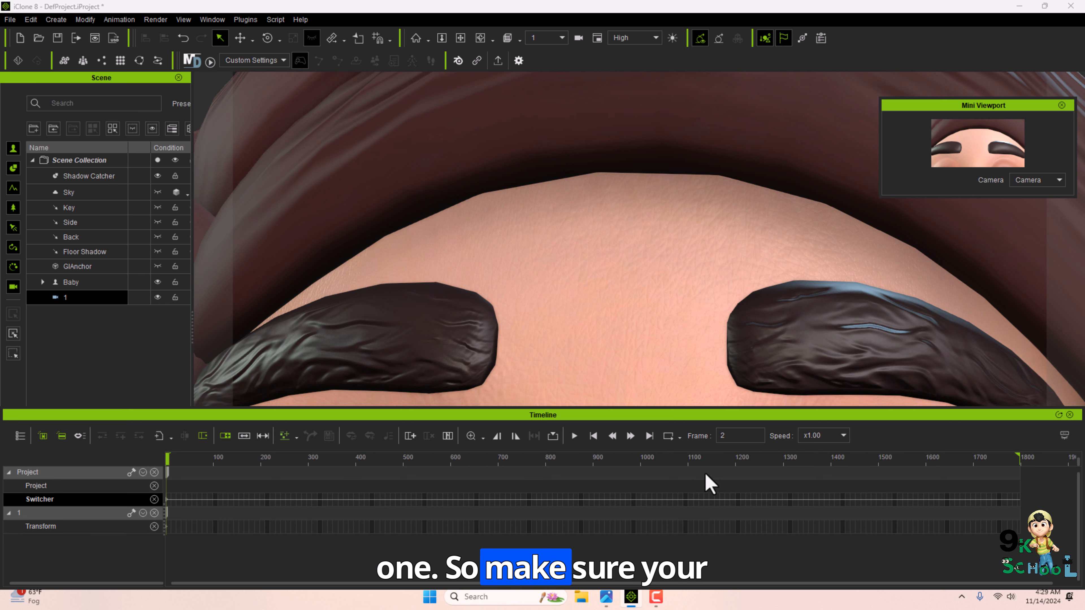
click(169, 474)
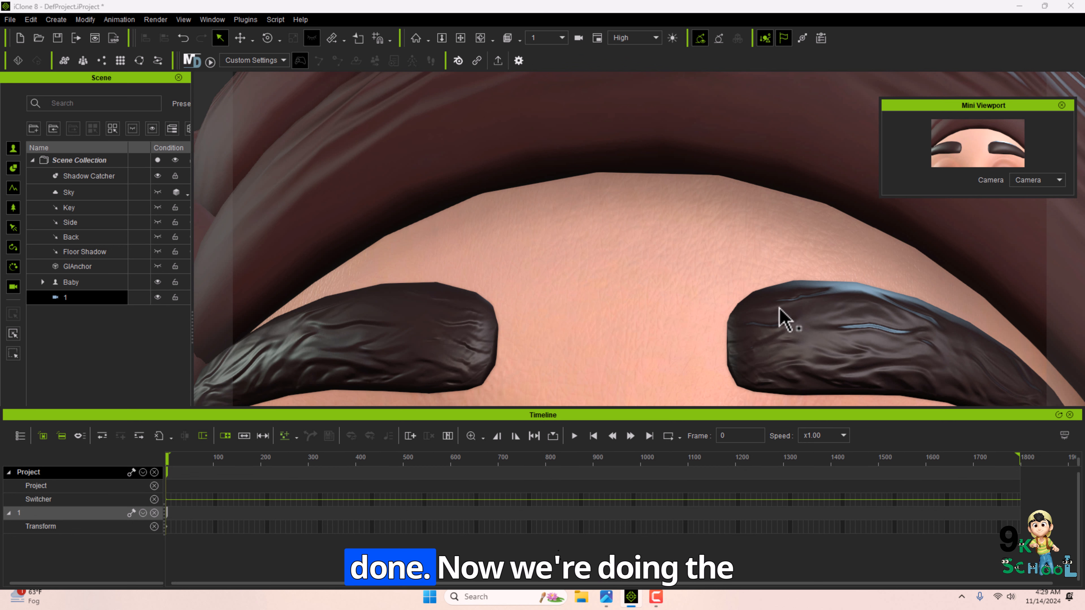
Create a Linear Camera and rename it as 2.
click(57, 20)
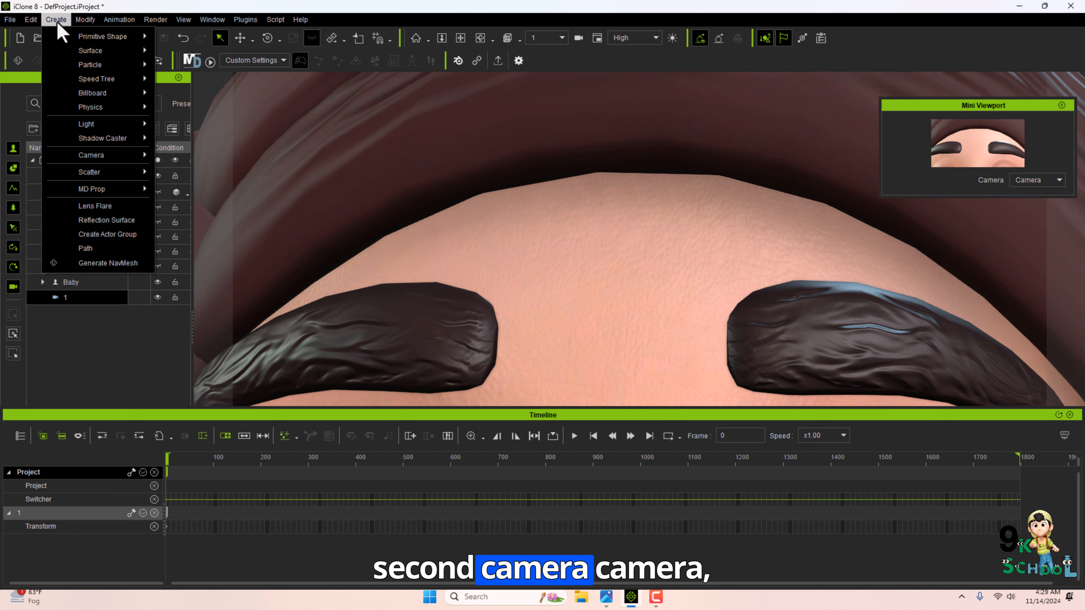
mouse_move(141, 155)
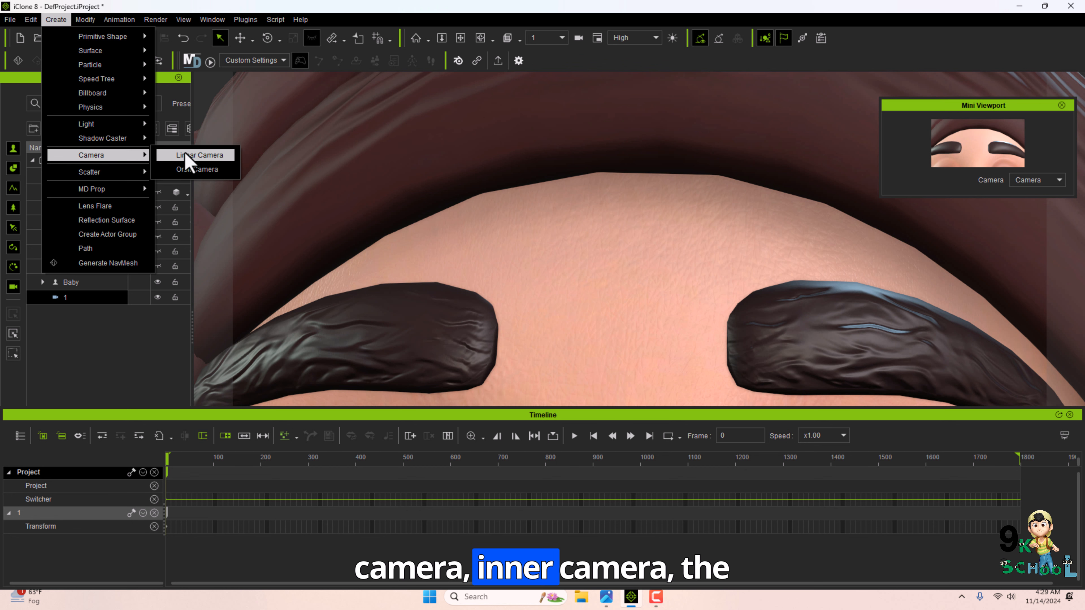
click(188, 158)
double_click(75, 316)
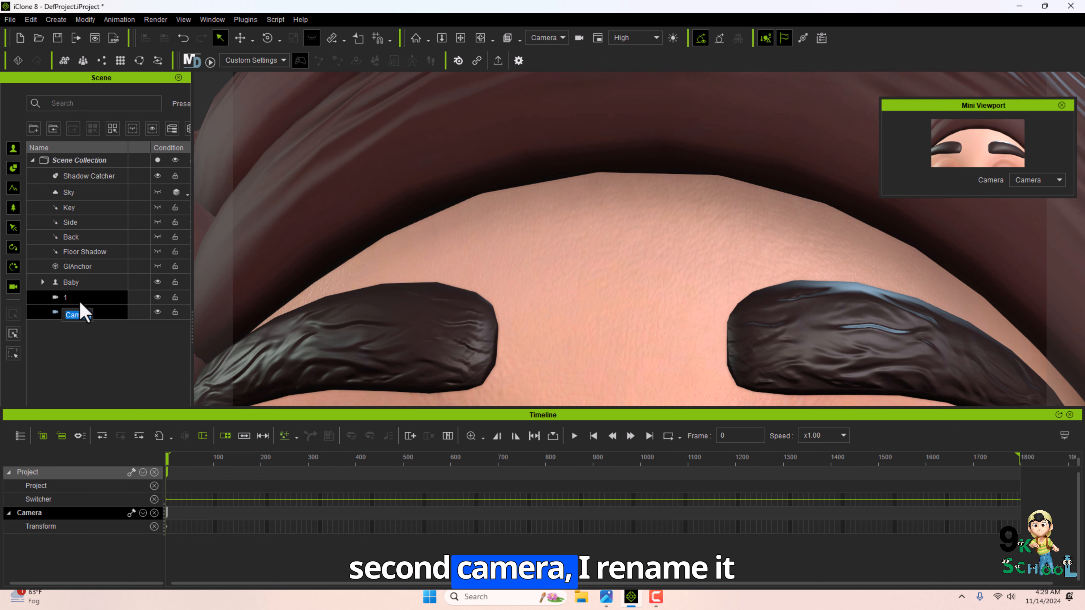
text(2)
key(Return)
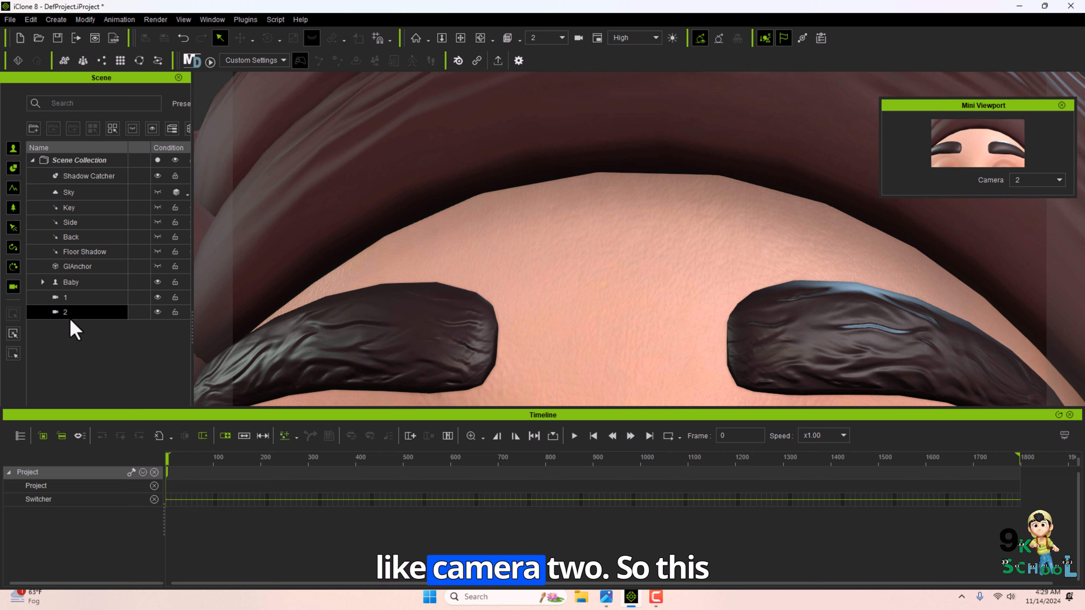
Select the Baby actor and set the Mini Viewport camera to 2.
click(70, 316)
click(71, 300)
click(71, 317)
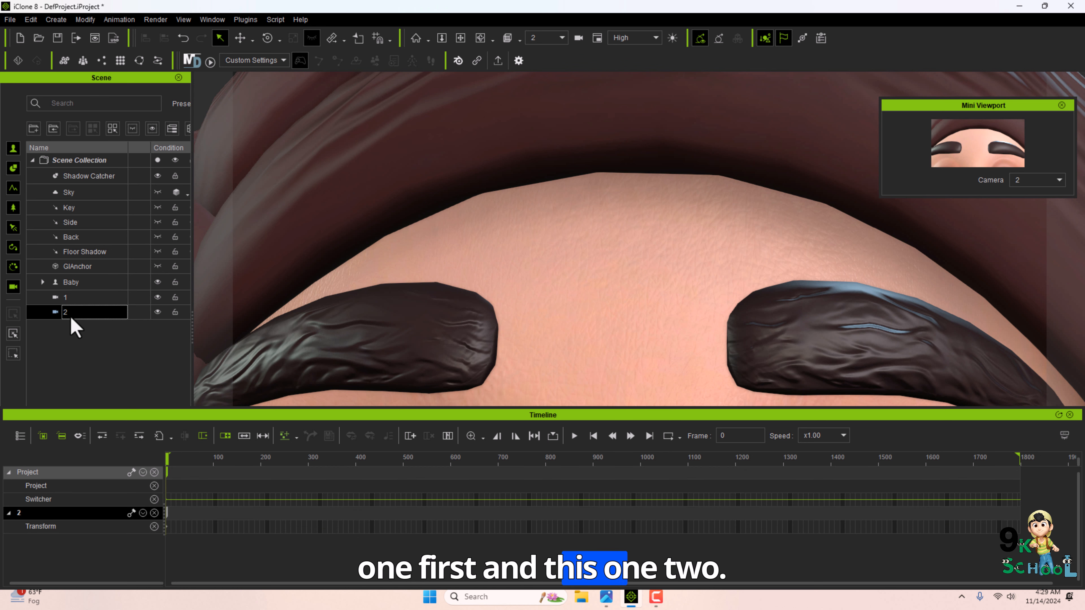
click(71, 284)
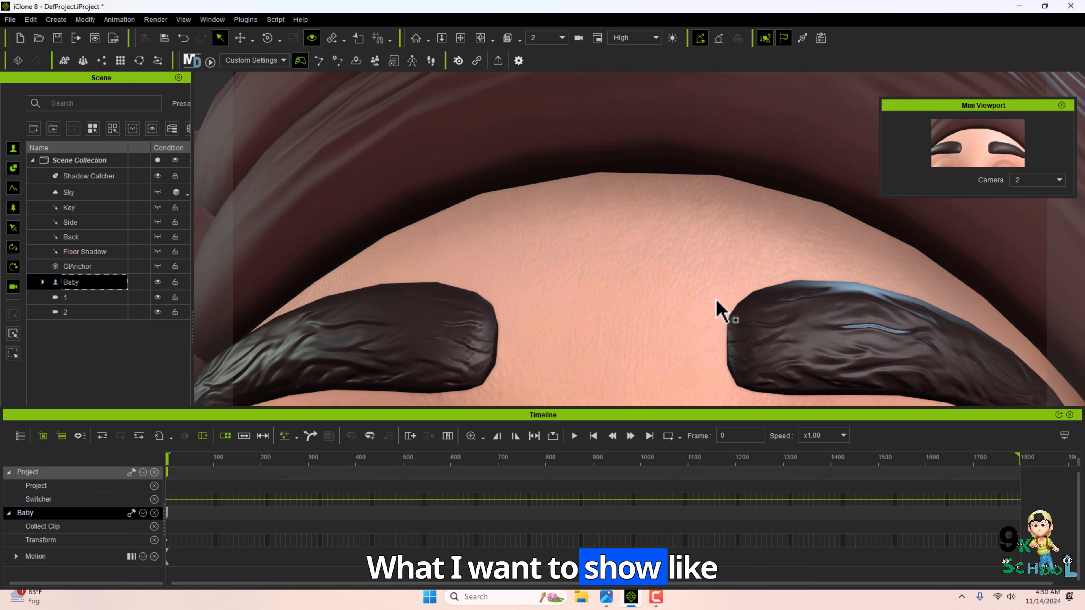
click(1037, 180)
click(1030, 191)
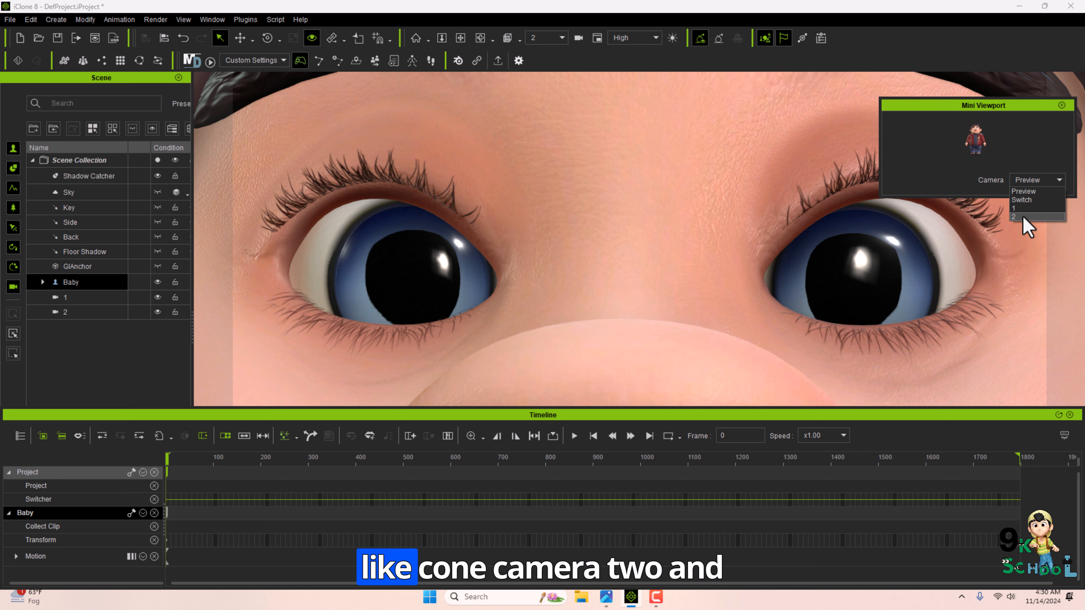
click(1022, 217)
Move to about frame 809 and switch to camera 2 on the Switcher track.
drag(168, 457, 739, 478)
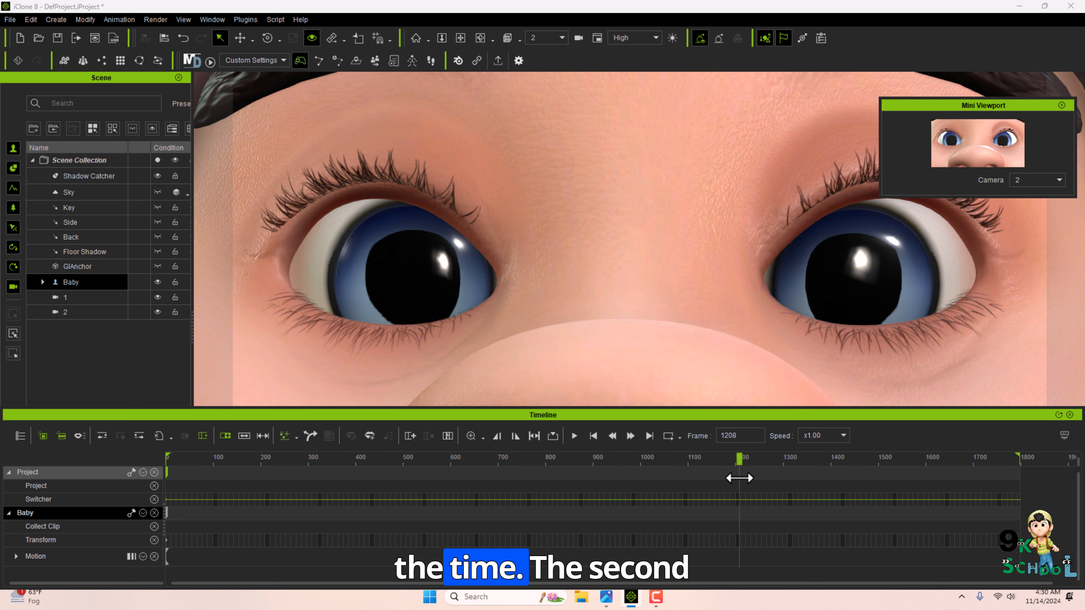
drag(179, 488, 579, 485)
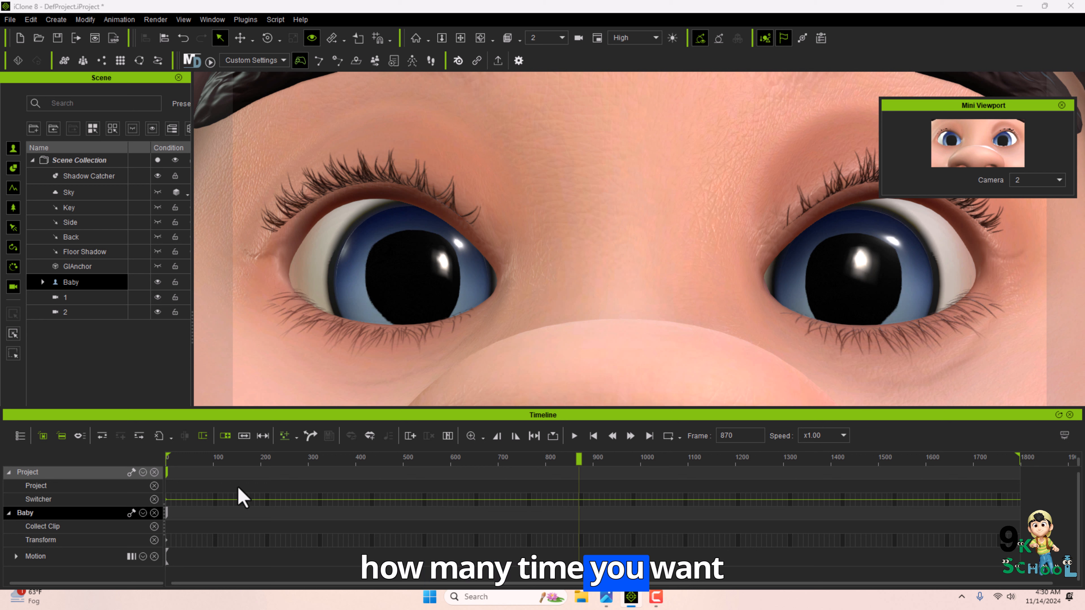
drag(479, 467, 555, 469)
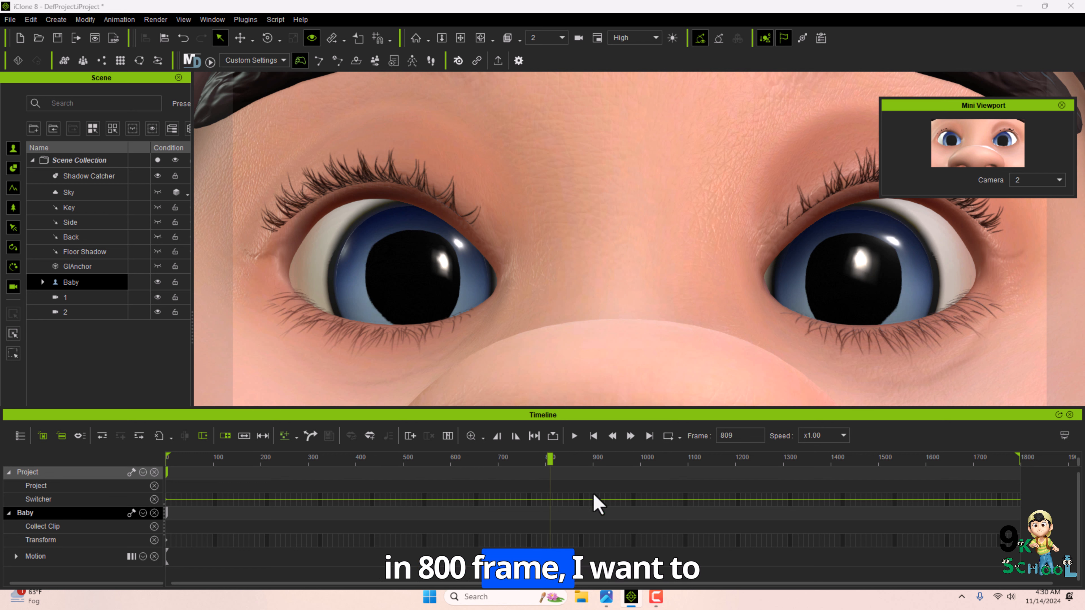
right_click(552, 499)
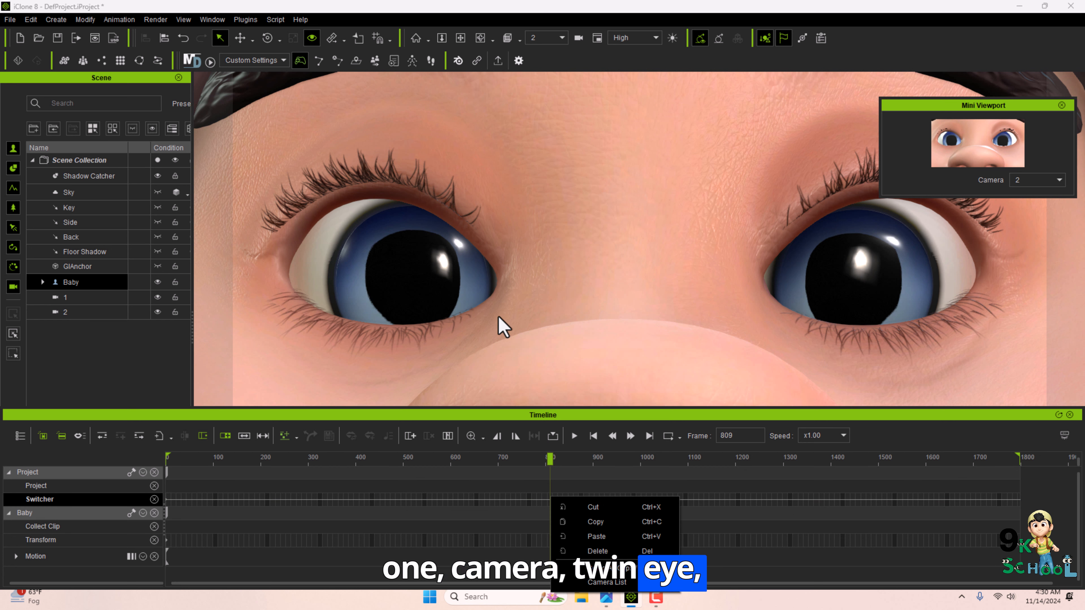
mouse_move(644, 582)
click(724, 598)
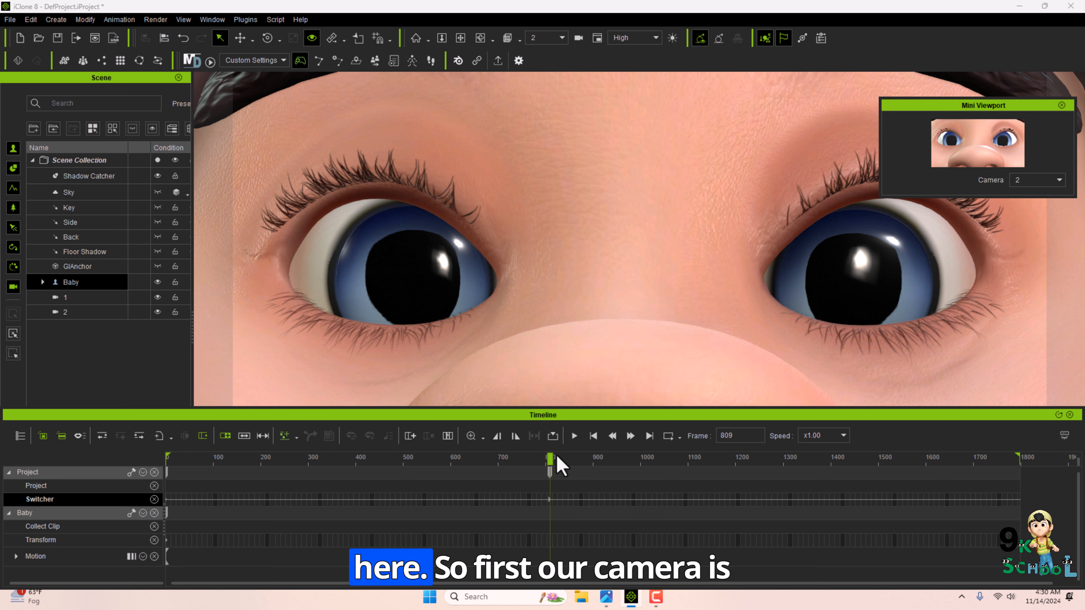
Scrub the timeline and review the camera switch with camera 1 selected.
drag(550, 457, 107, 456)
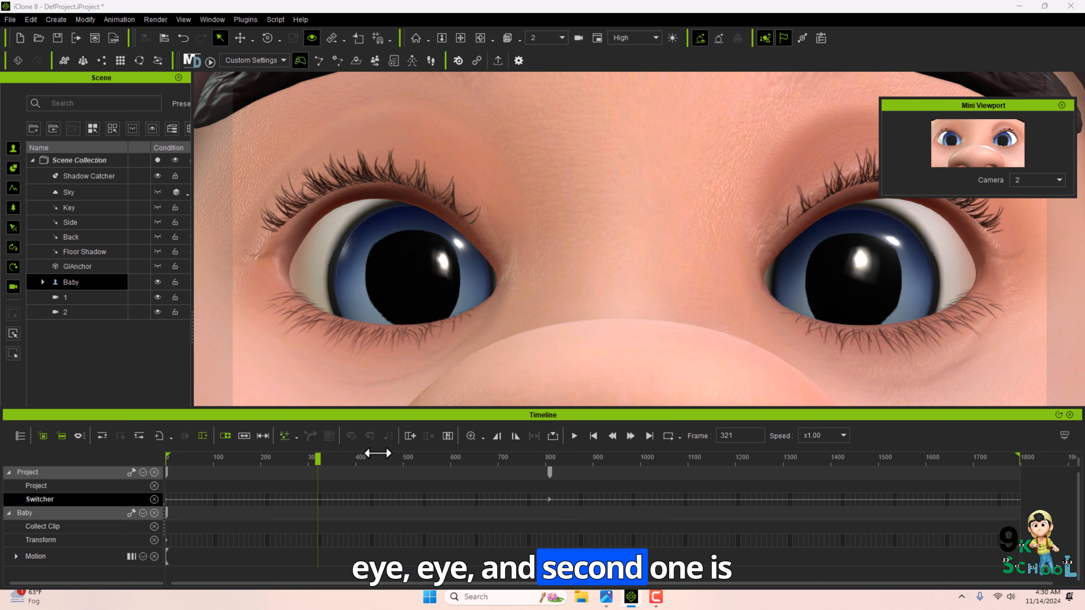
drag(377, 453, 541, 435)
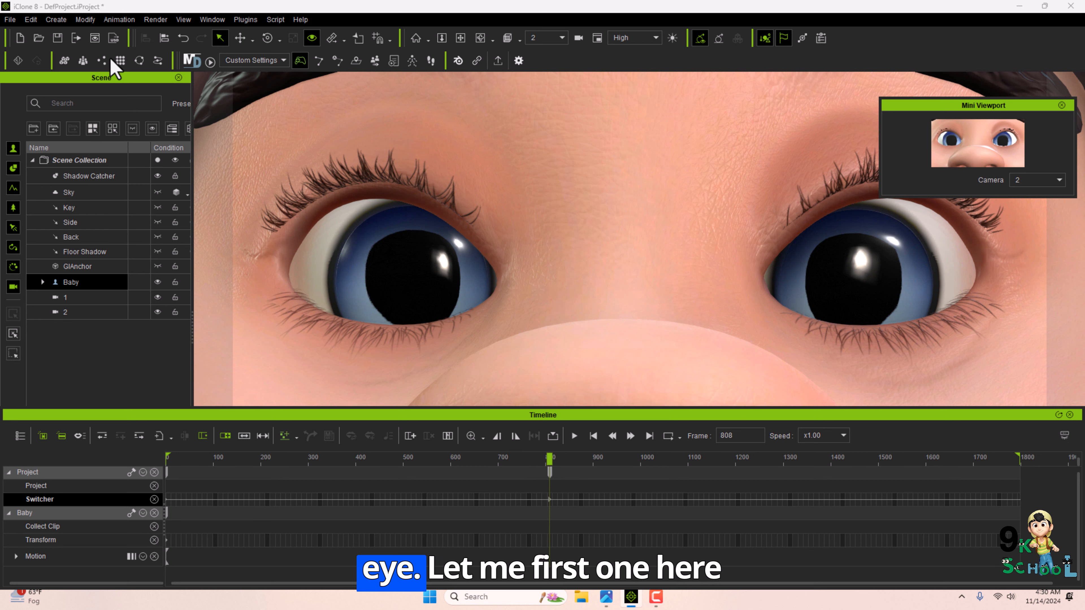
click(69, 297)
click(544, 38)
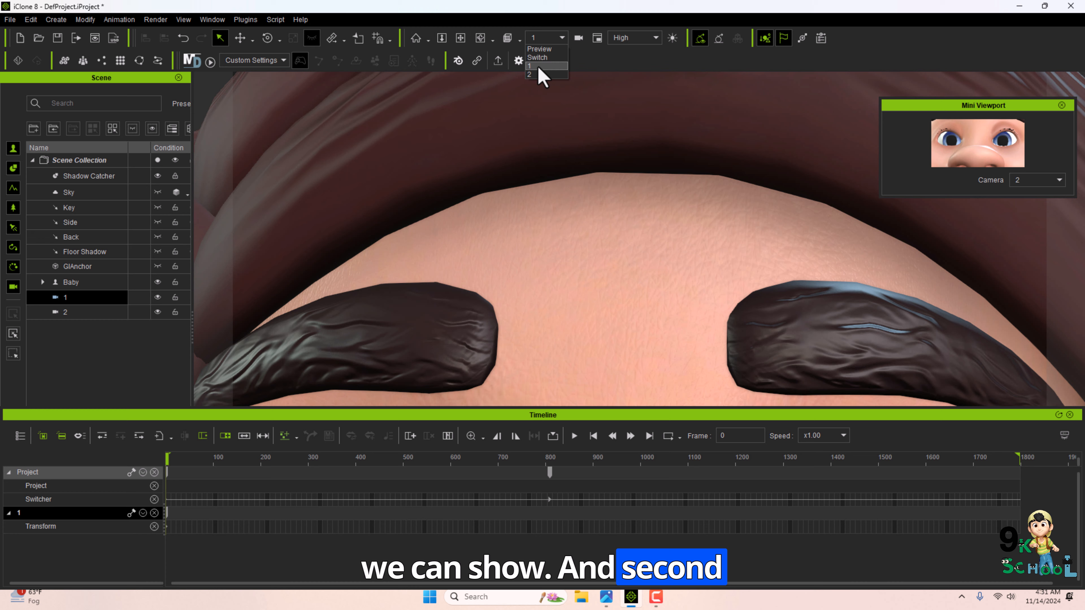
click(537, 74)
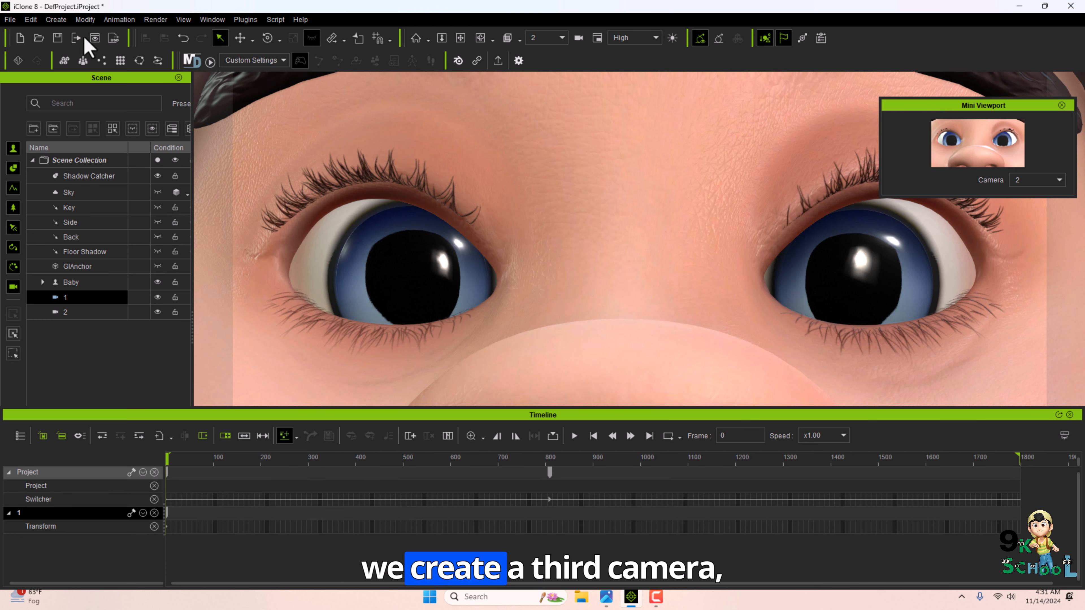
Create another Linear Camera and rename it as 3.
click(56, 19)
mouse_move(128, 154)
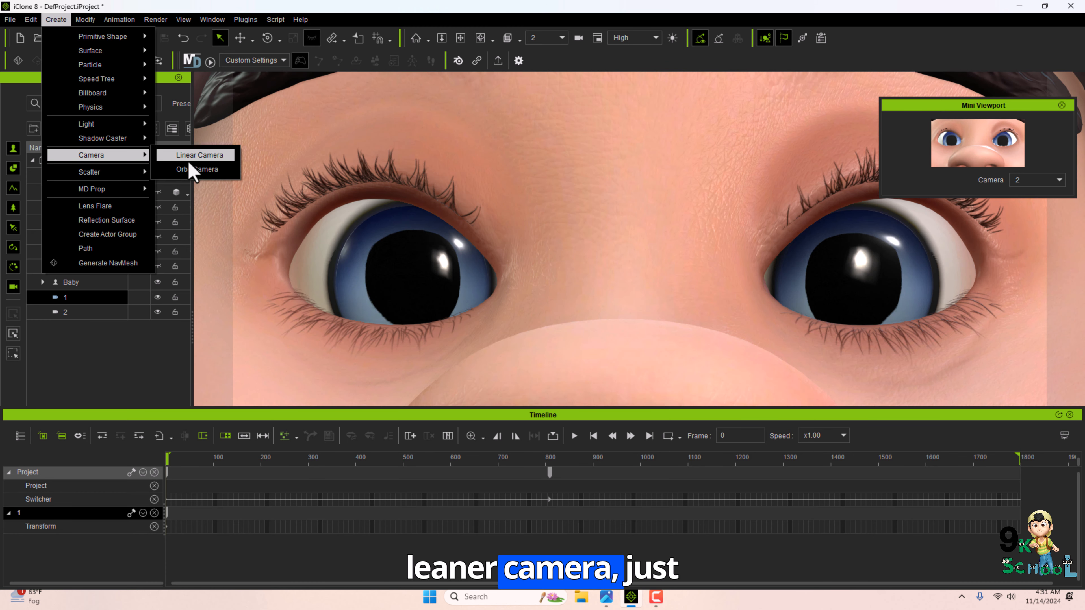
click(190, 155)
text(3)
key(Return)
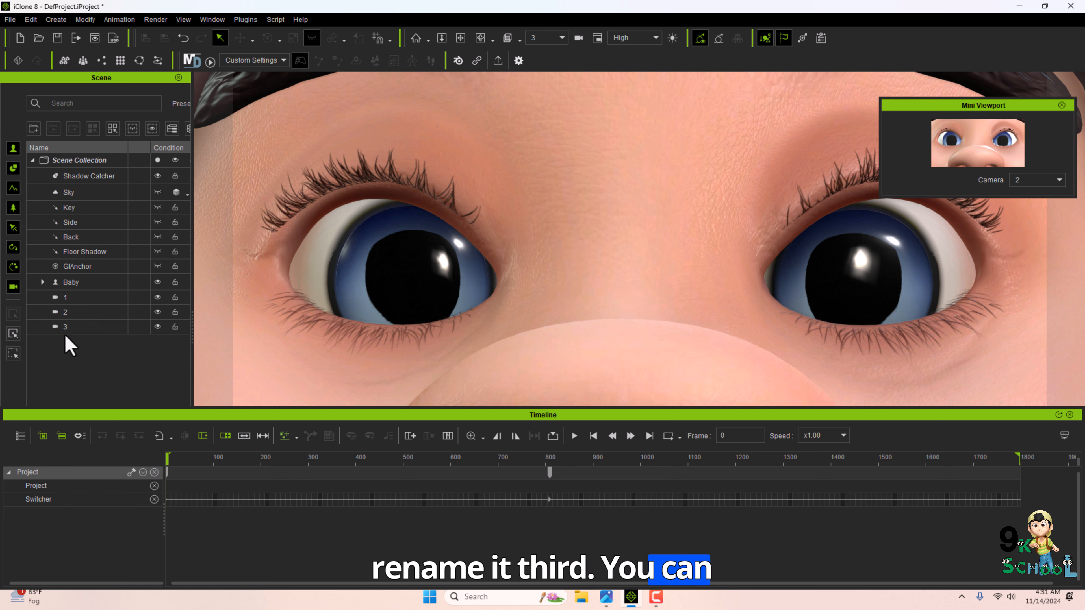
Select the Baby actor and frame camera 3 on the character's mouth.
click(65, 301)
click(65, 301)
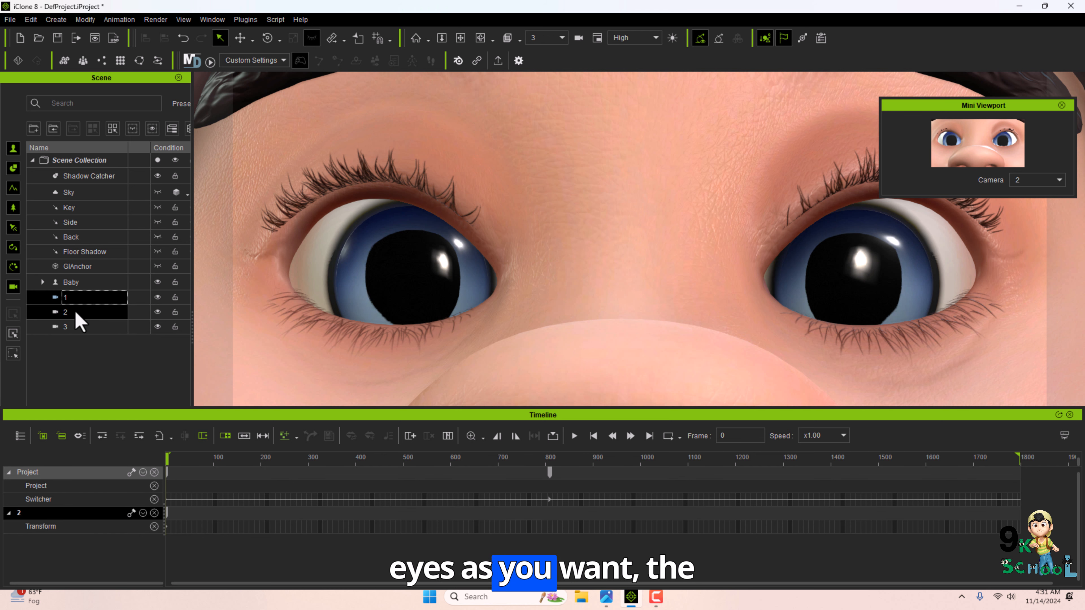
click(68, 327)
click(69, 326)
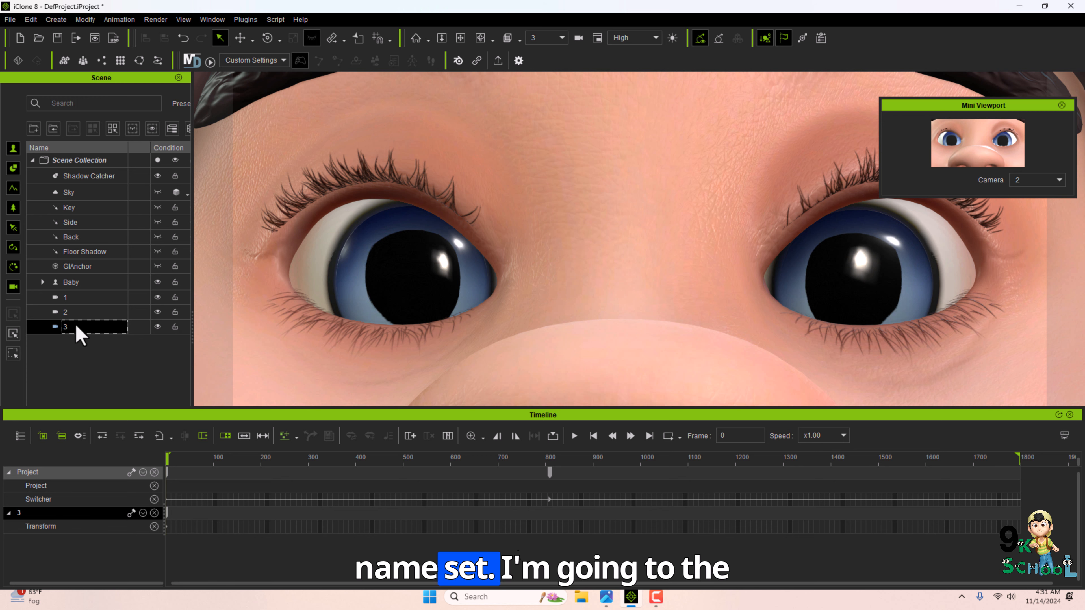
click(71, 284)
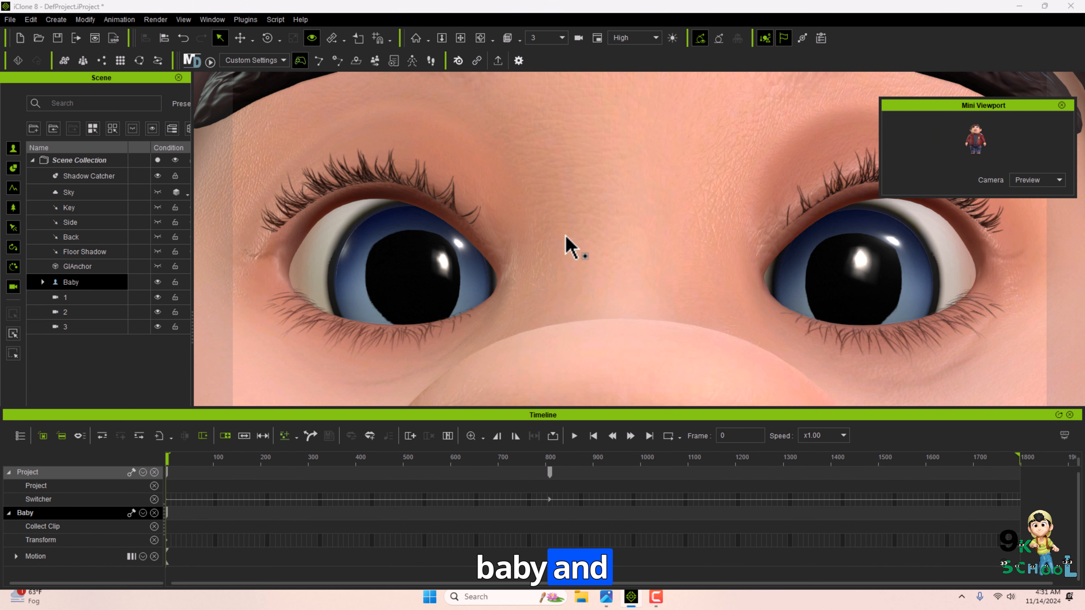
middle_drag(536, 354, 544, 293)
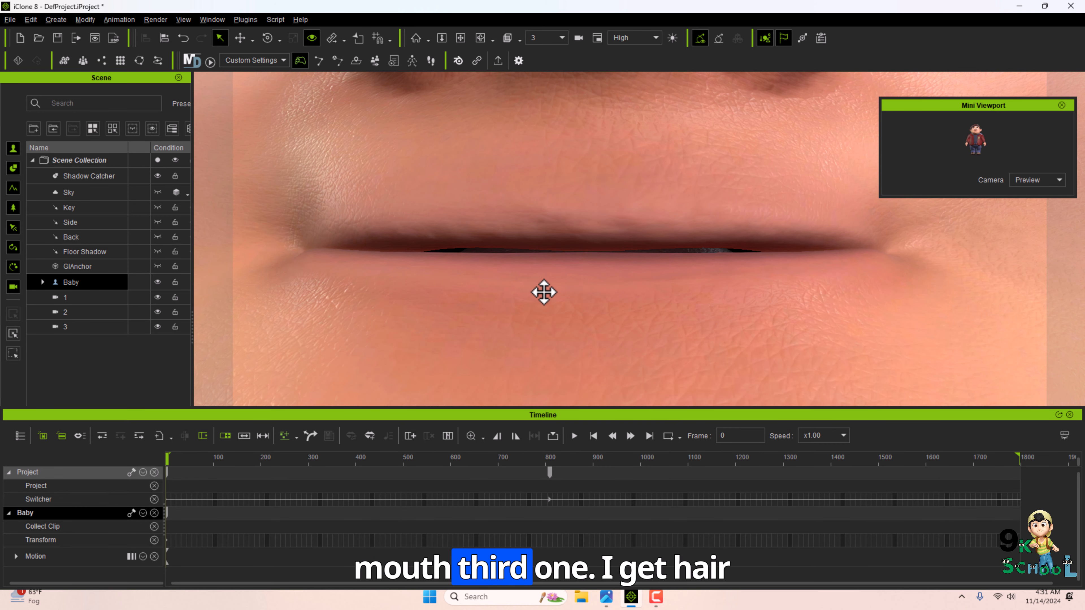
Move to about frame 1512 and switch to camera 3 on the Switcher track.
drag(797, 459, 847, 446)
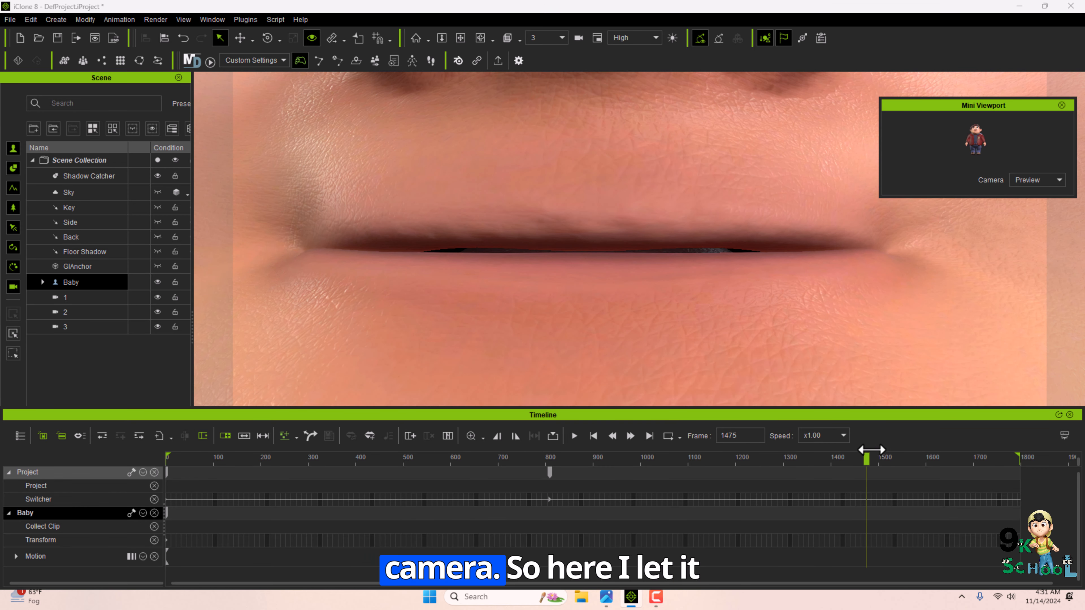
right_click(883, 499)
mouse_move(935, 583)
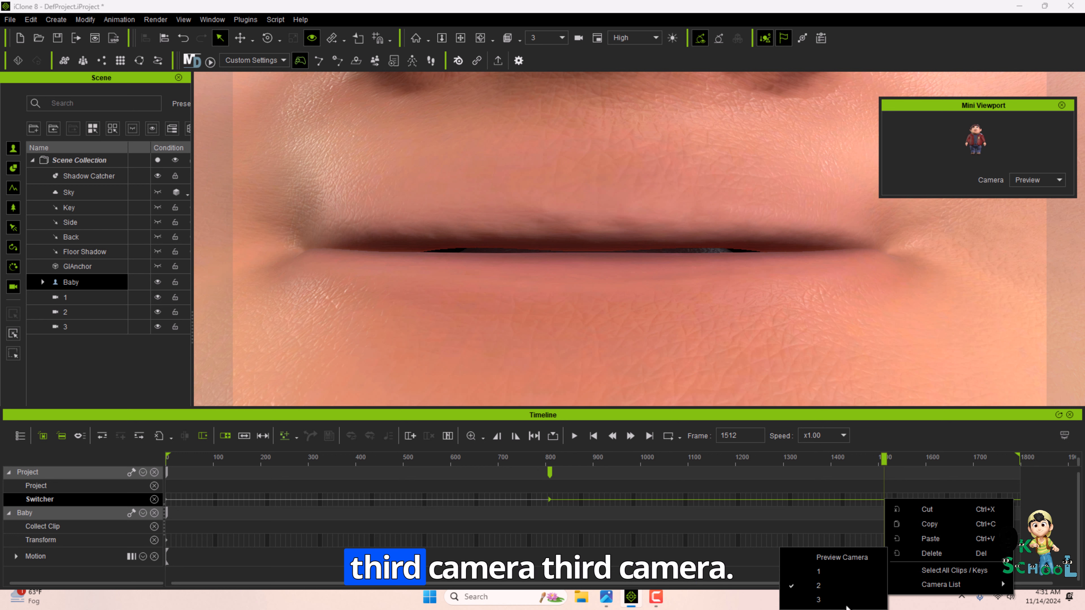
click(837, 599)
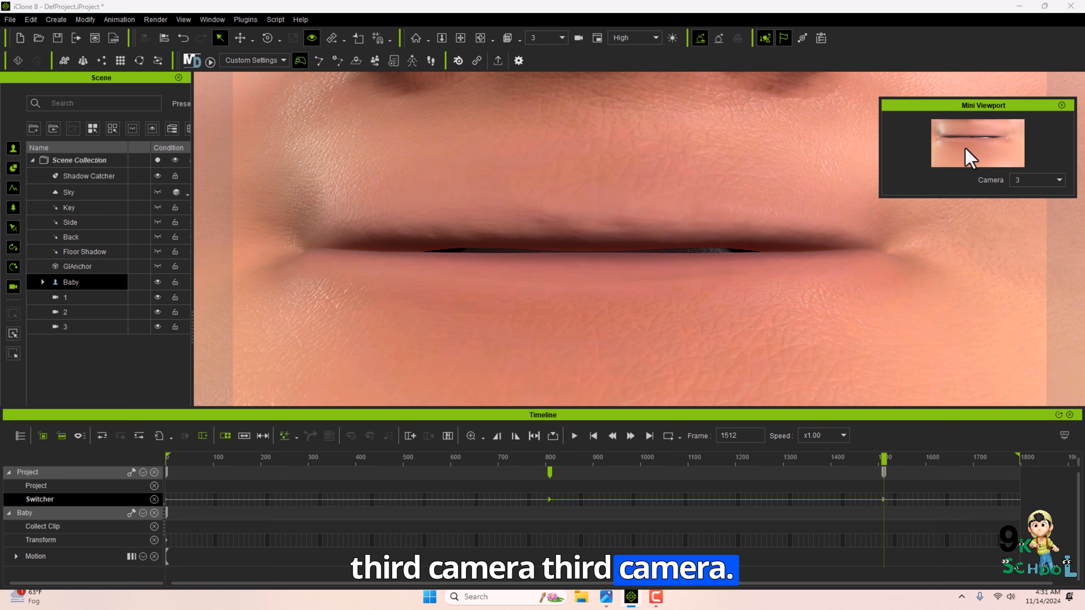
Create another Linear Camera and rename it as 4.
click(52, 21)
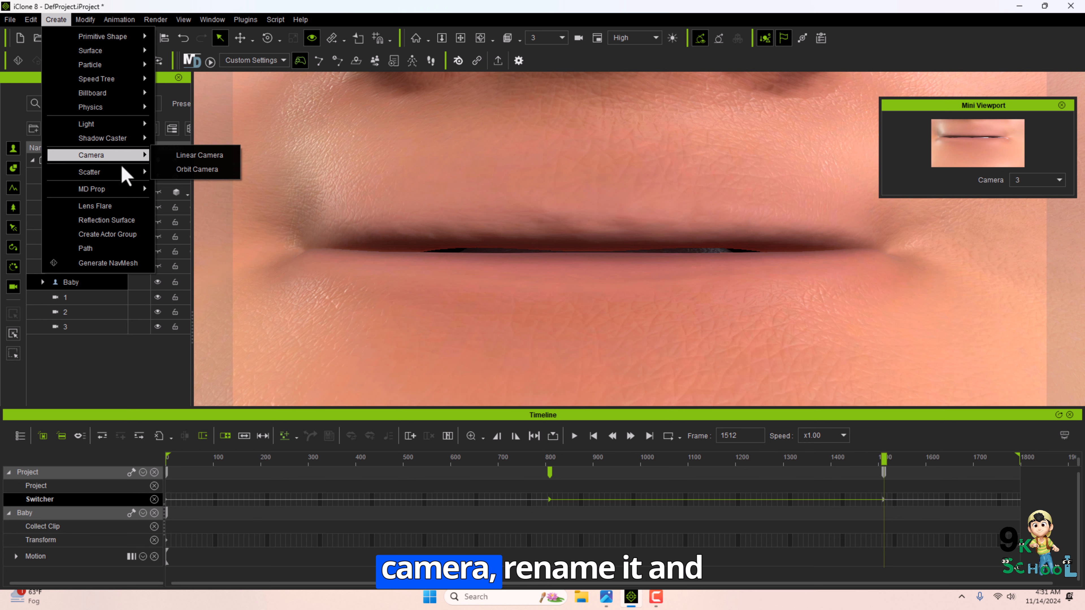
click(195, 155)
text(4)
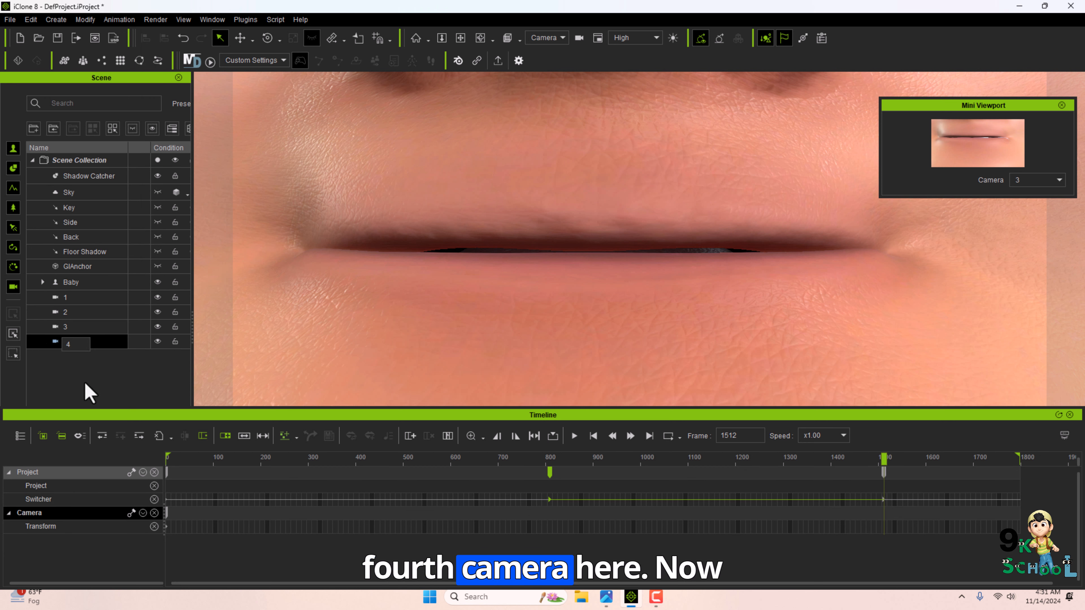
click(79, 365)
Select the Baby actor and scrub the timeline to its final frame.
click(73, 283)
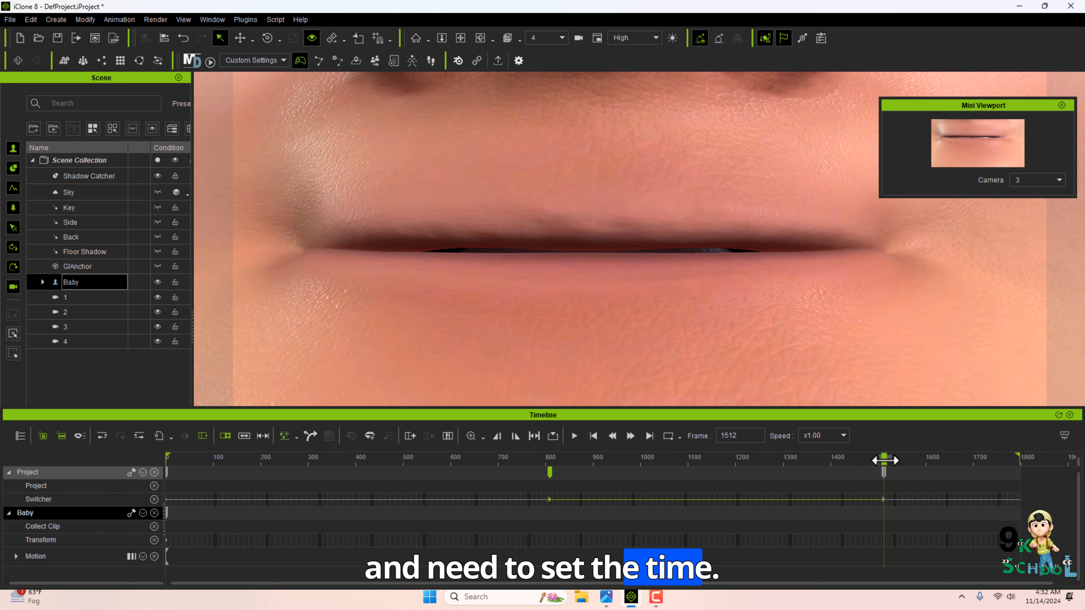
drag(956, 455, 906, 456)
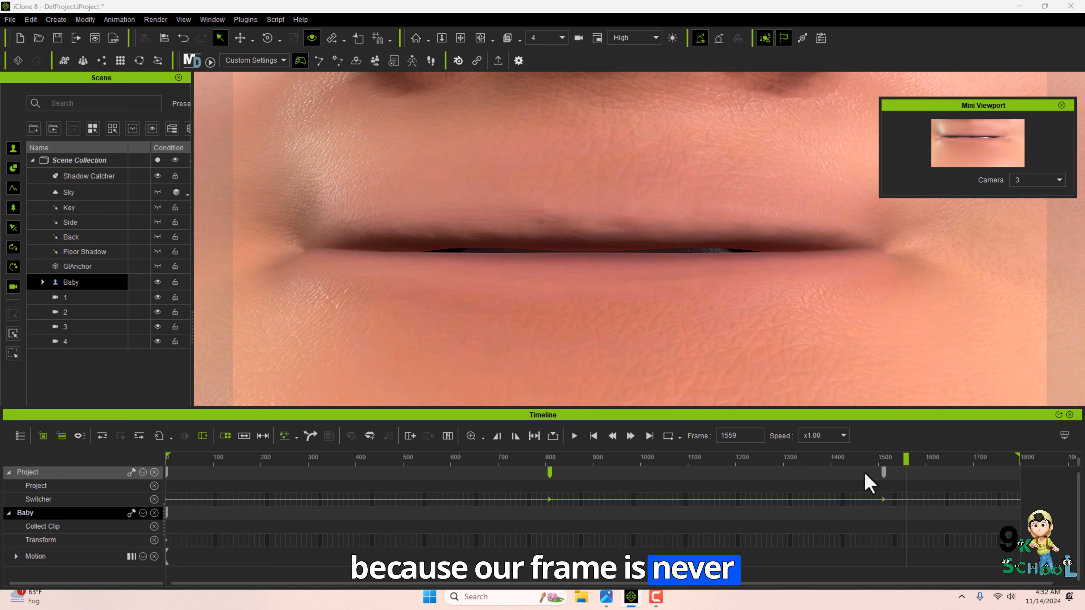
drag(924, 459, 1016, 480)
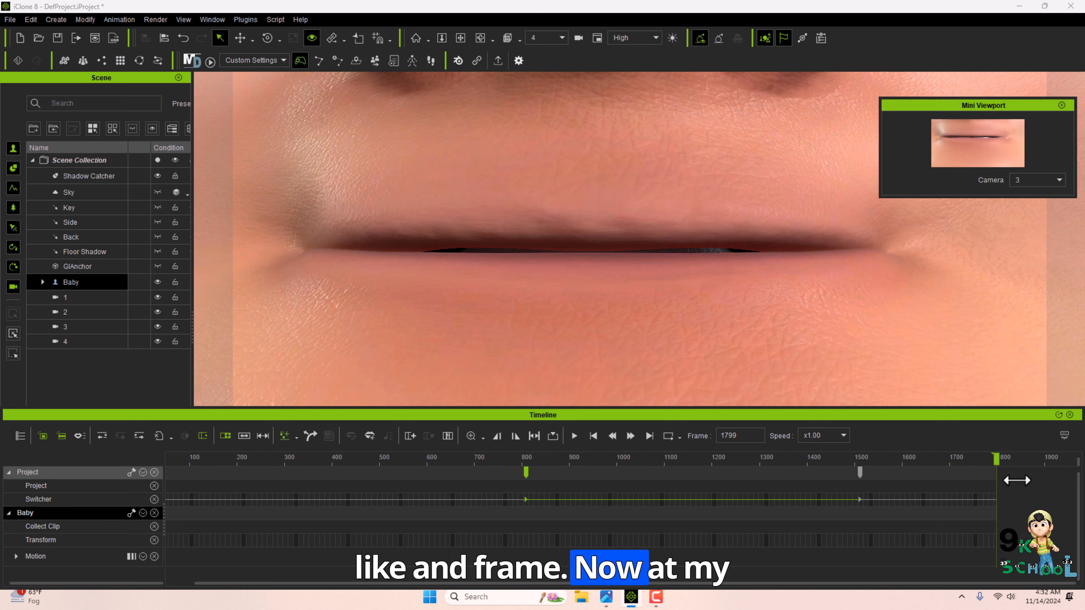
Open the project settings and extend the project's end frame beyond 1799.
key(F3)
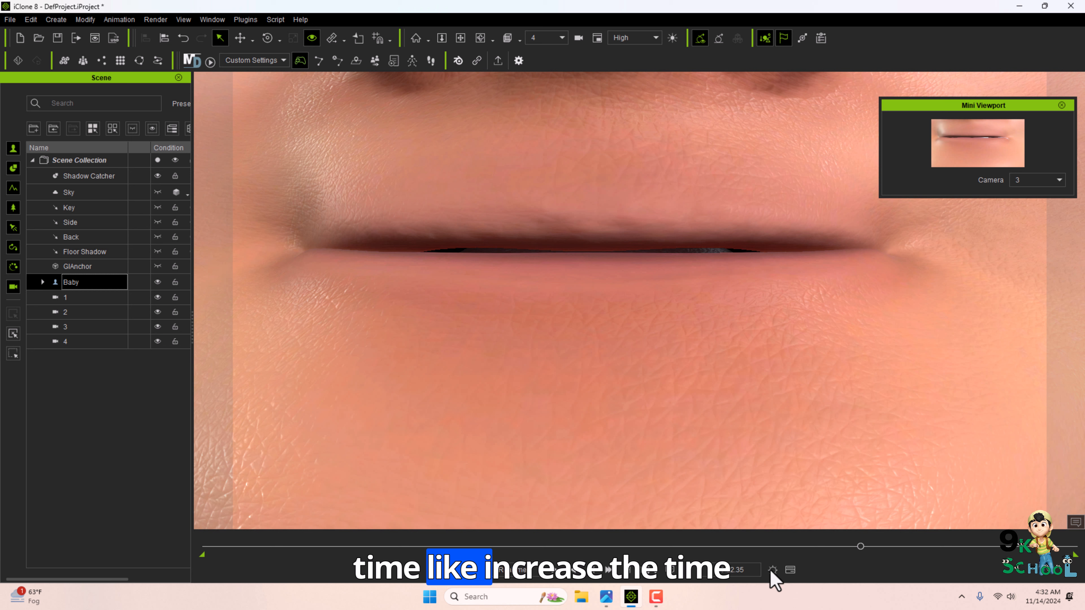
click(772, 570)
double_click(814, 287)
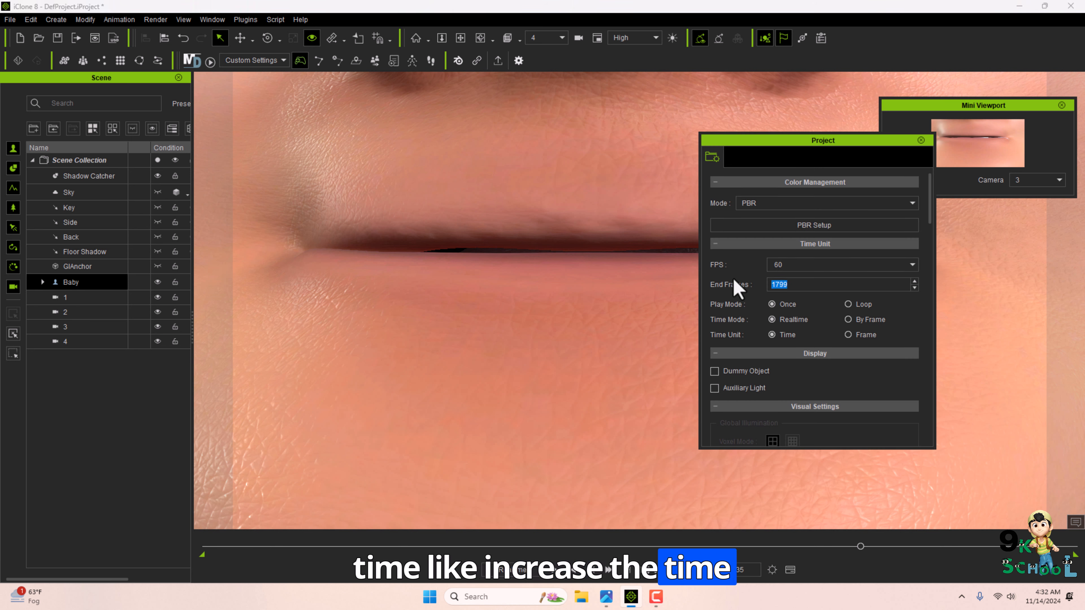
click(920, 141)
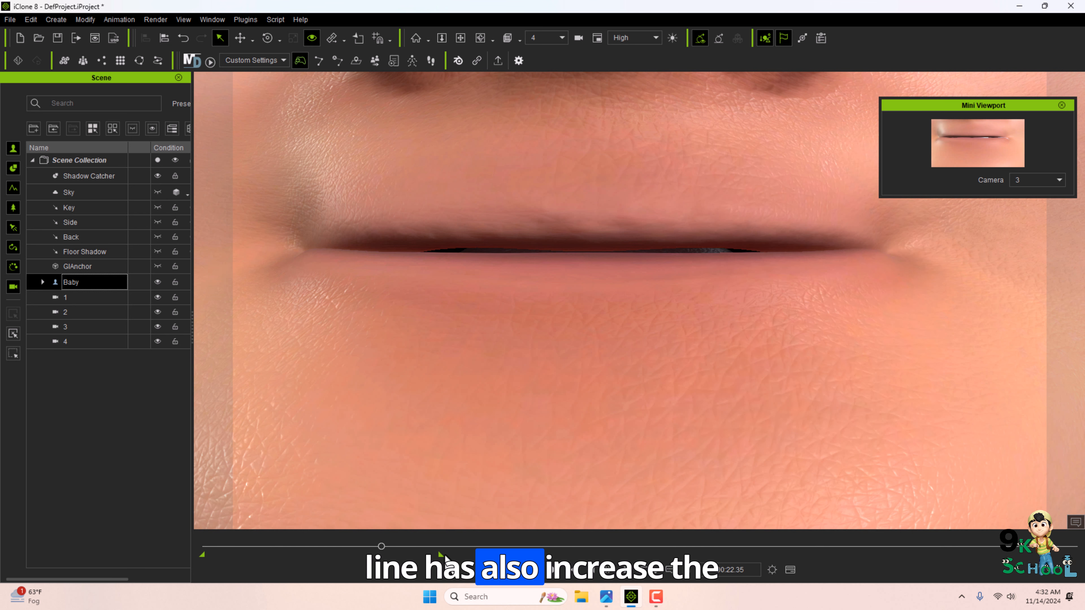
click(789, 569)
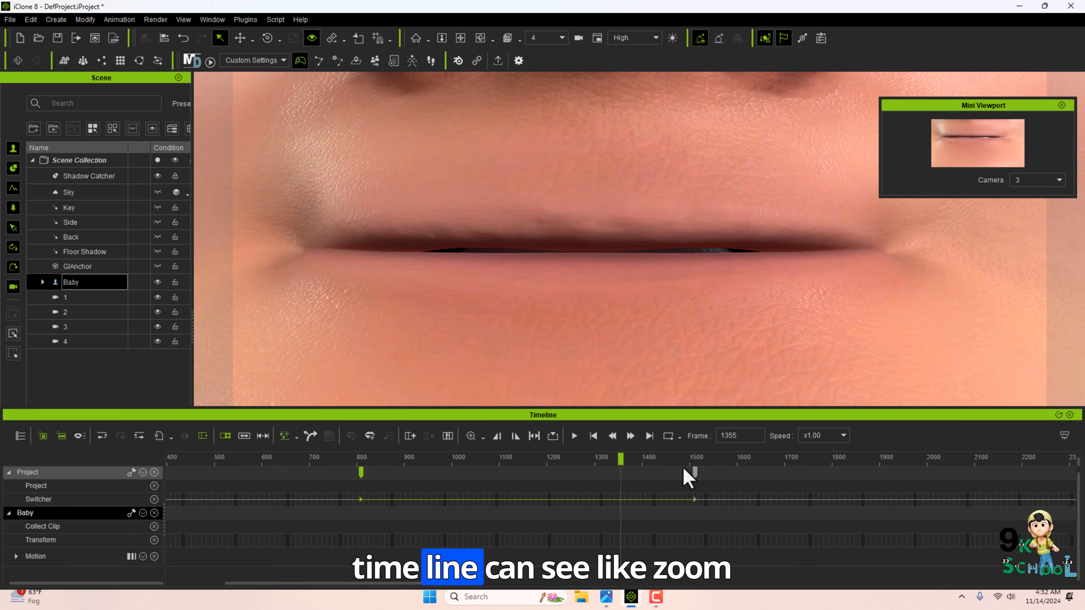
Zoom out the timeline, move to about frame 2299, and pan camera 4 down onto the jacket's chest.
scroll(702, 521, left, 4)
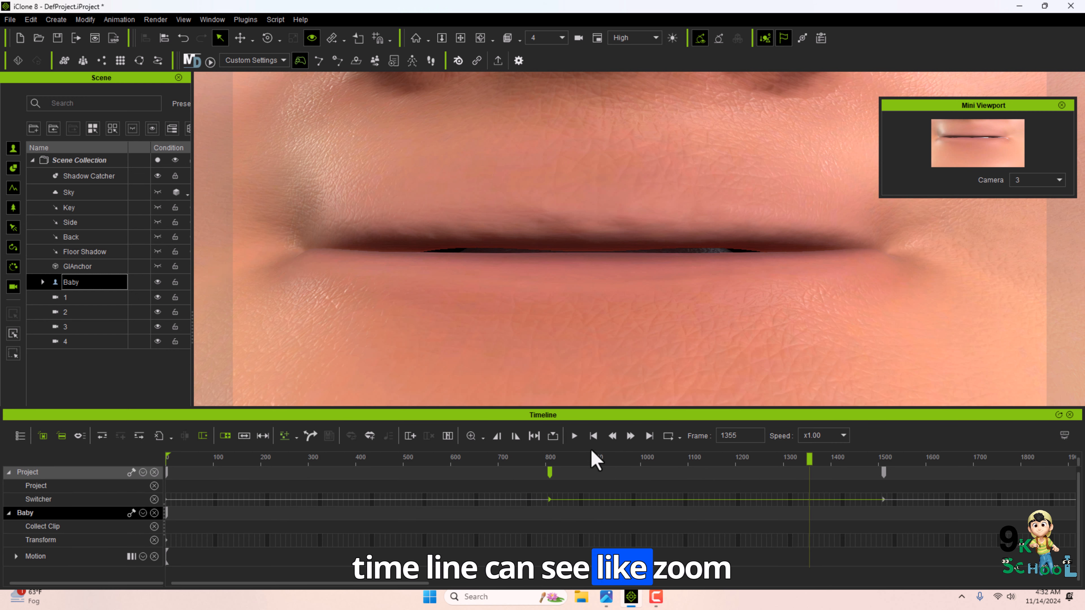
click(483, 436)
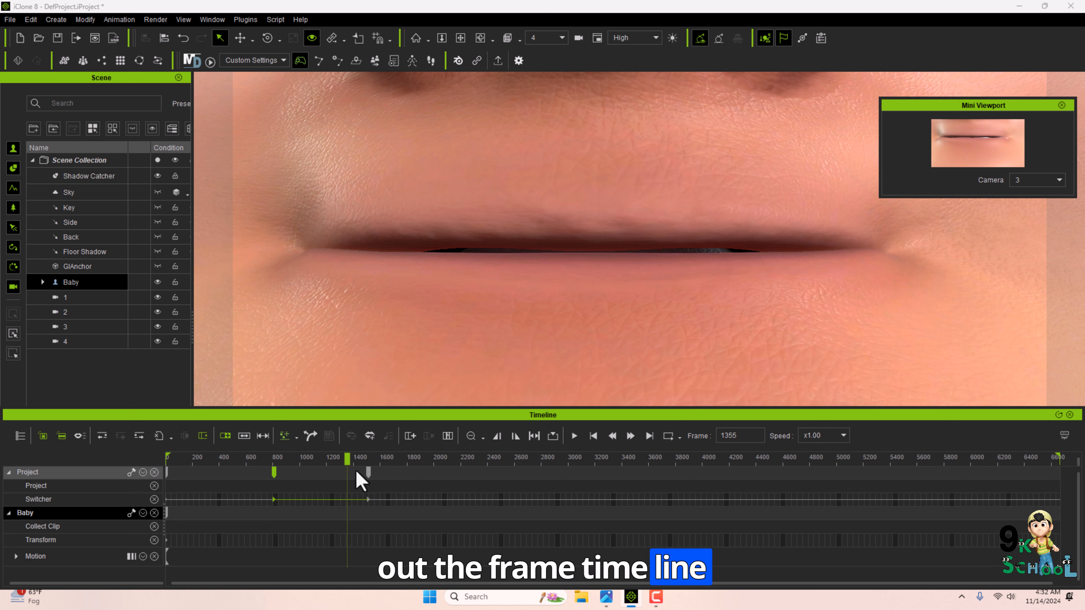
drag(347, 459, 476, 496)
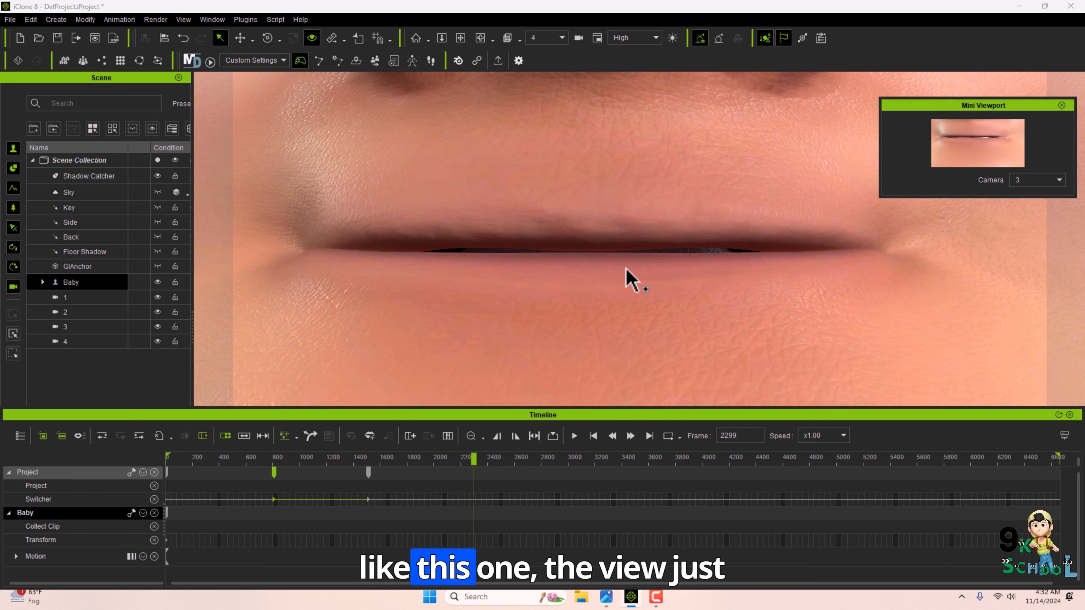
alt+middle_drag(624, 267, 624, 291)
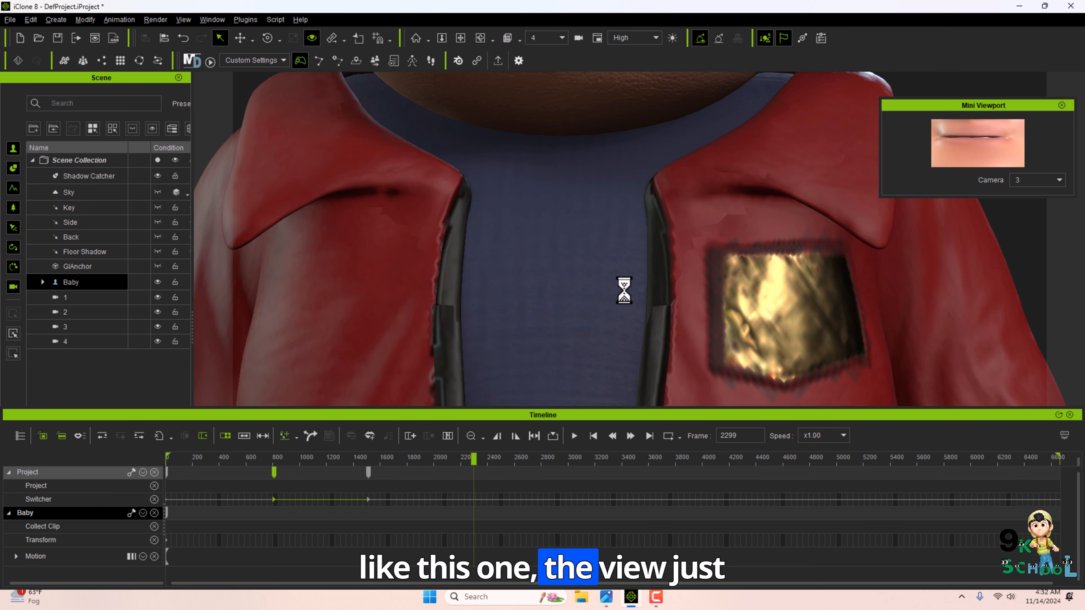
Switch to camera 4 on the Switcher track at about frame 2294.
right_click(474, 499)
mouse_move(530, 583)
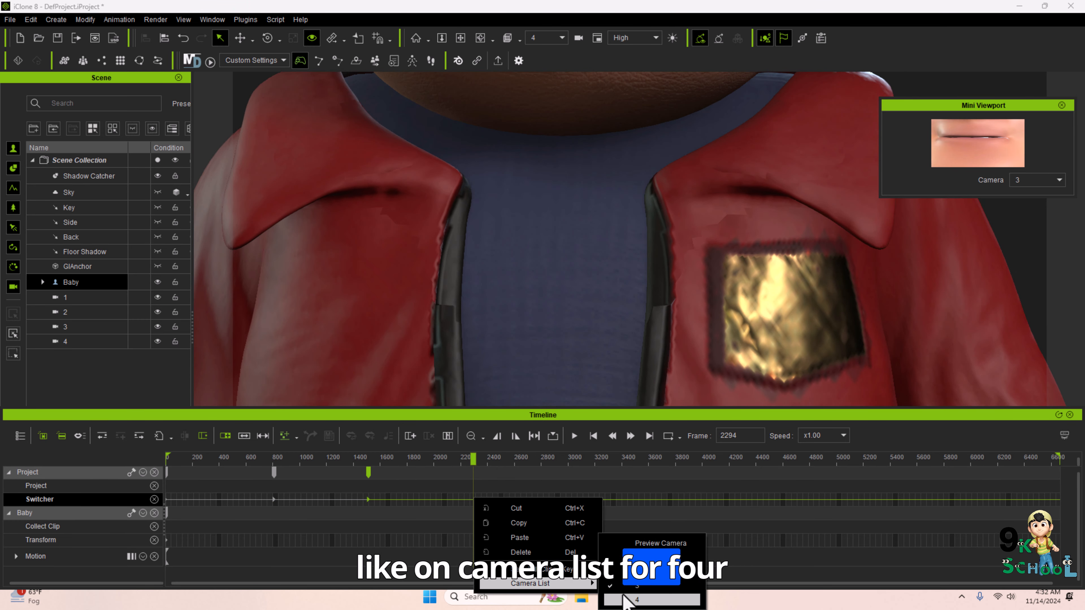
click(621, 598)
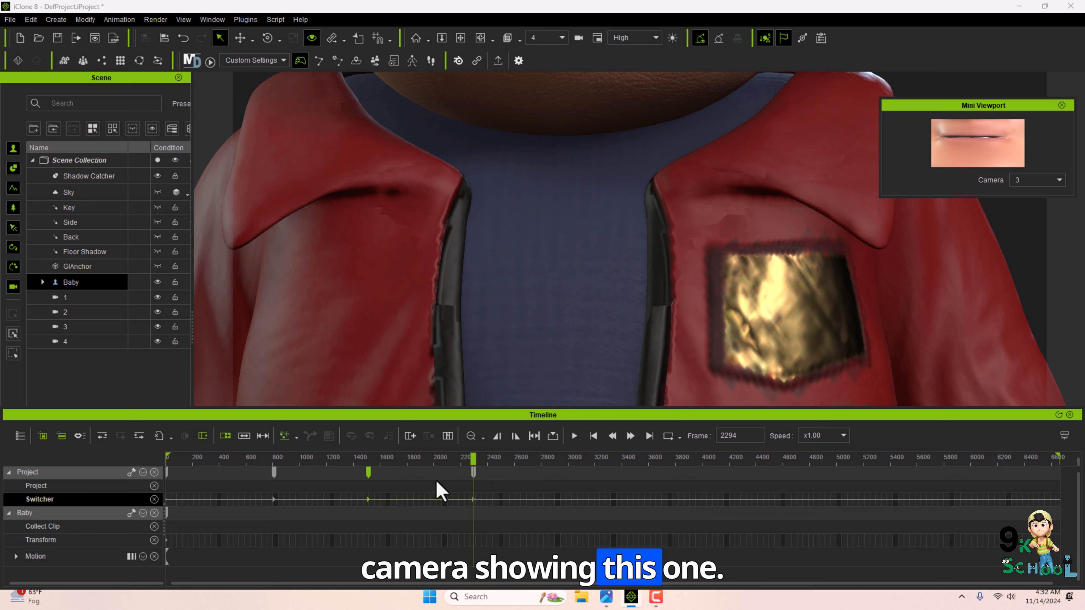
Set the mini viewport to camera 4 and refine camera 4's framing of the jacket.
click(1037, 180)
click(1033, 234)
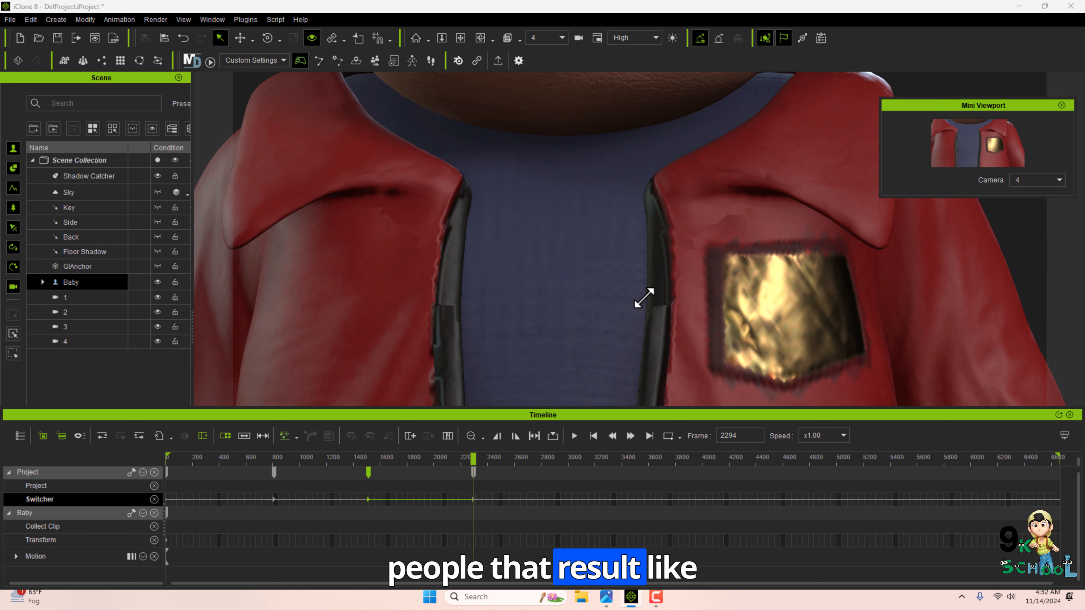
alt+drag(643, 298, 622, 284)
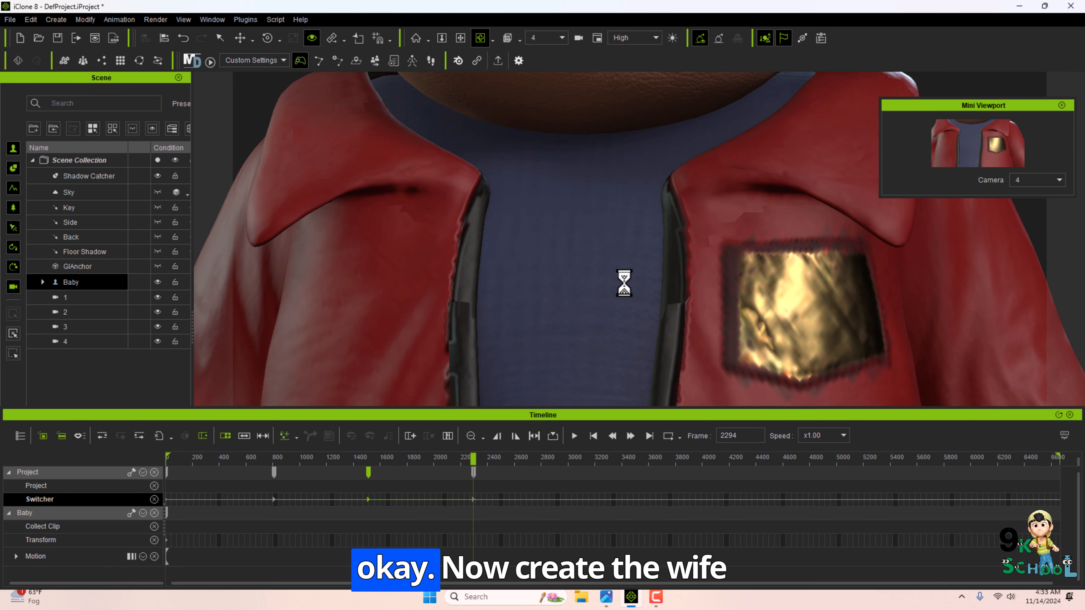
Create another Linear Camera and rename it as 5.
click(55, 19)
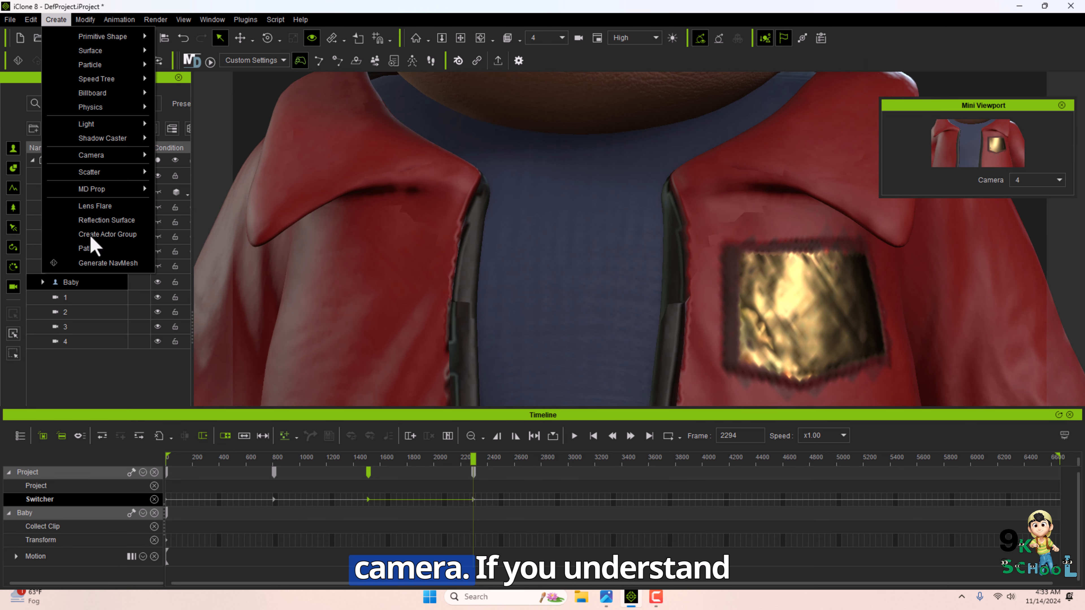
double_click(81, 358)
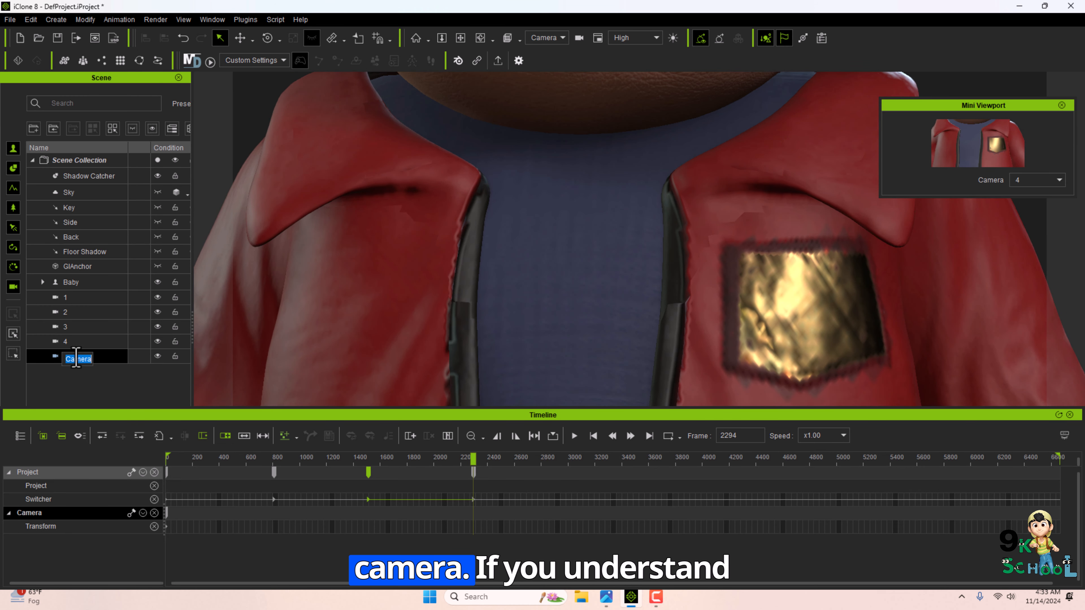
text(5)
key(Return)
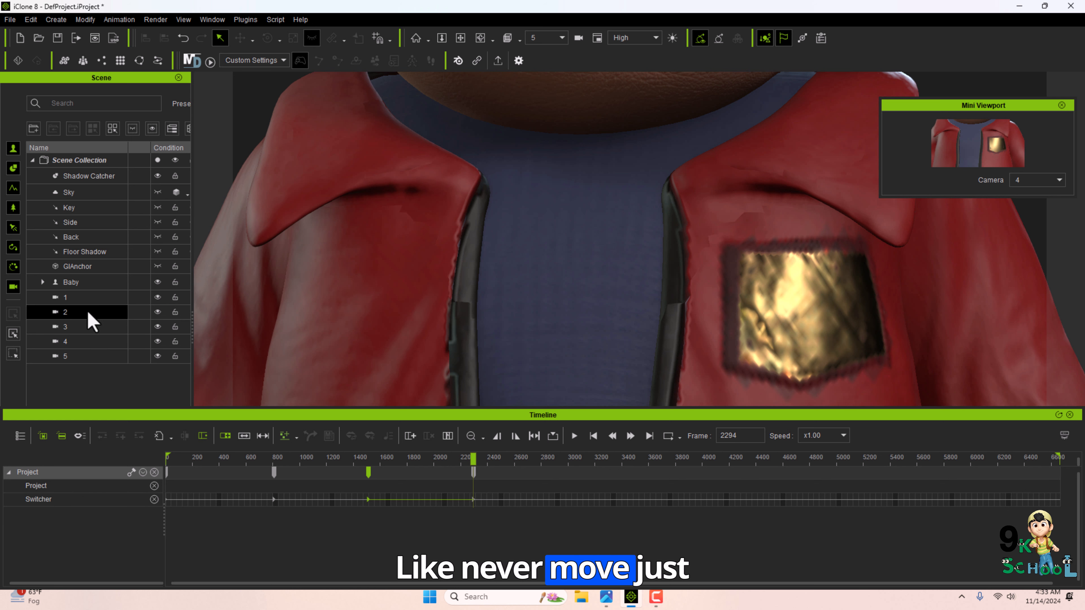
Select the Baby actor and frame camera 5 on the character's shoes.
click(72, 282)
middle_drag(502, 364, 498, 194)
scroll(497, 194, down, 6)
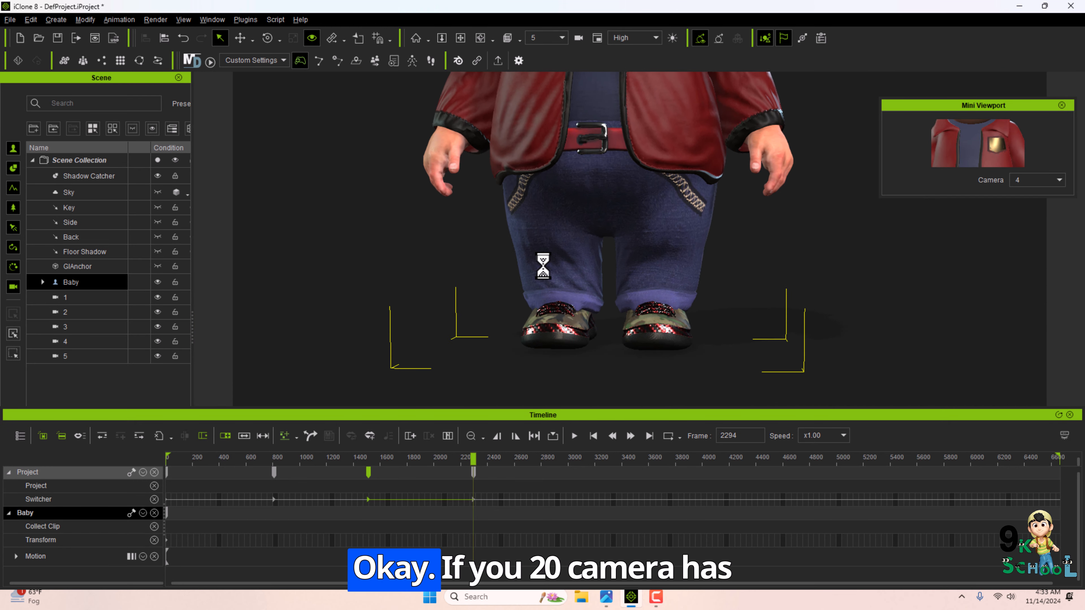
scroll(560, 333, up, 5)
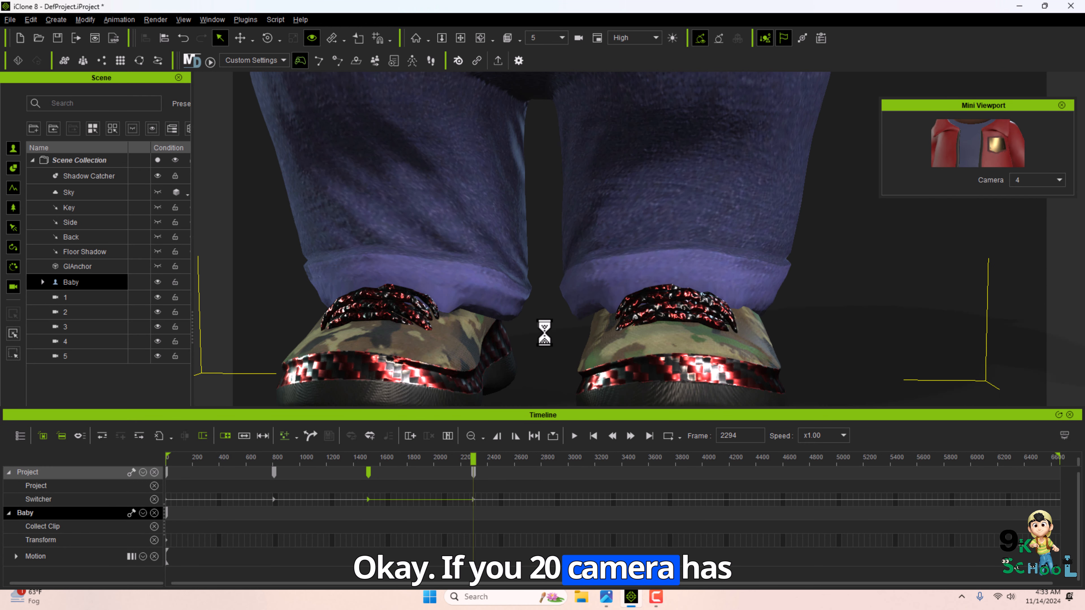
right_drag(544, 333, 579, 312)
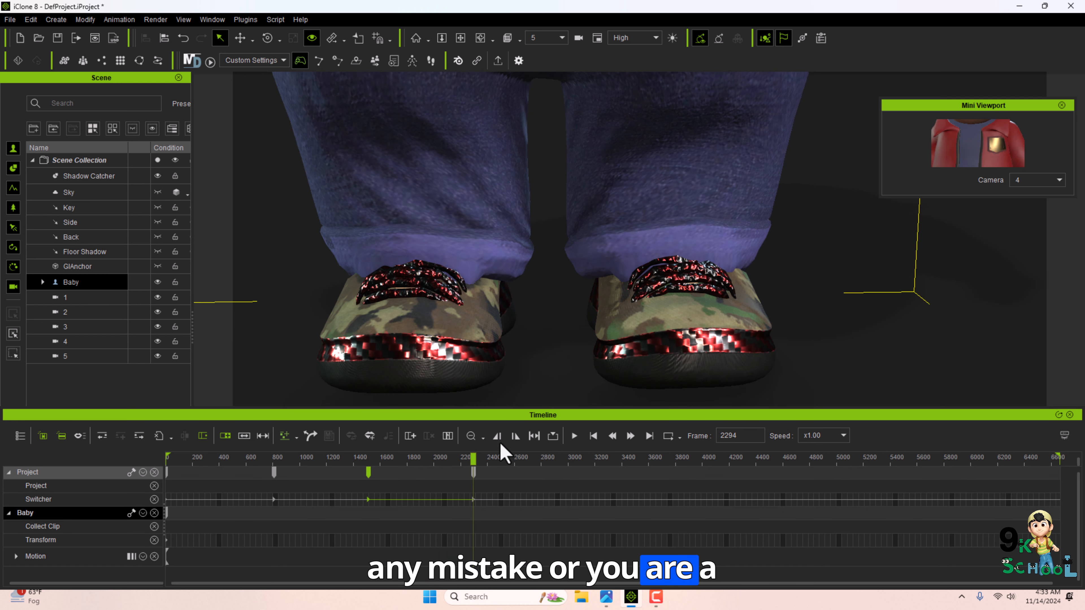
Switch to camera 5 on the Switcher track at about frame 3516.
click(636, 499)
right_click(638, 500)
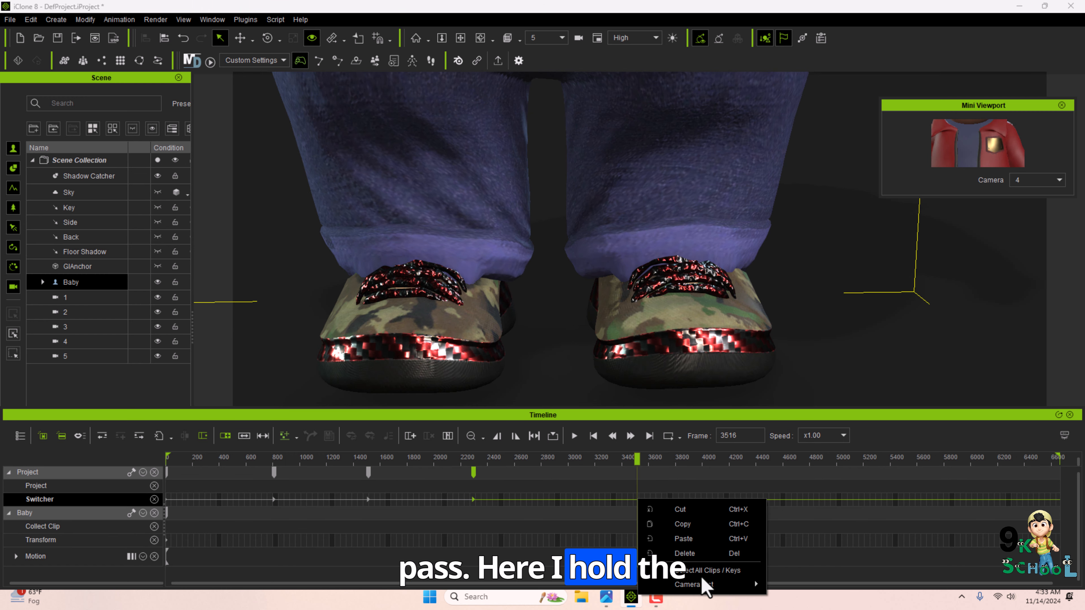
mouse_move(706, 584)
click(805, 600)
Set the mini viewport to camera 5.
click(1038, 180)
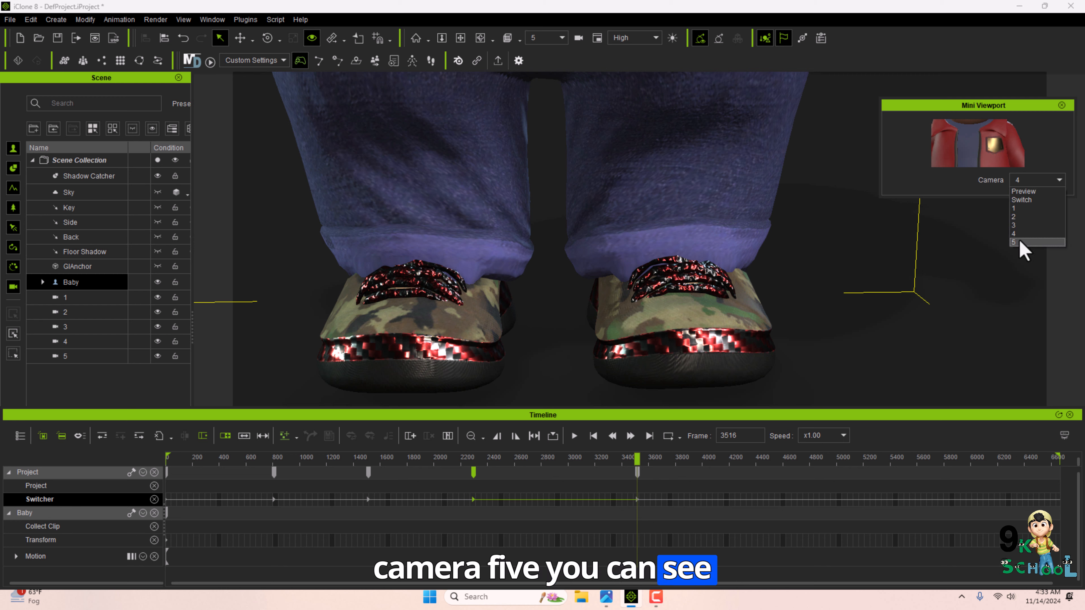
click(1022, 242)
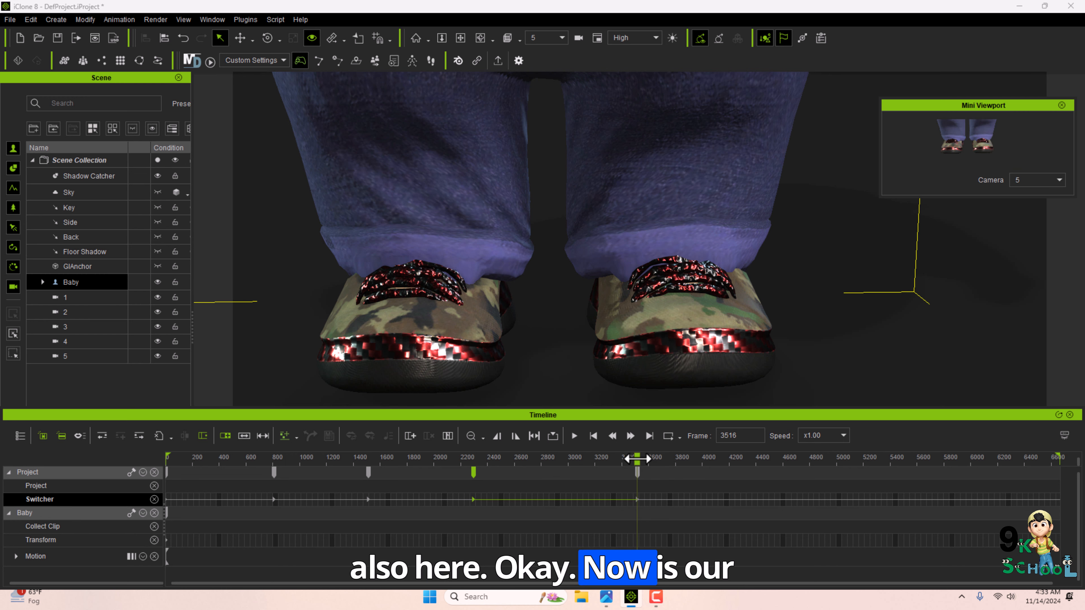
Return to frame 0, view through the Switch camera, and play the animation.
drag(637, 459, 132, 466)
click(539, 37)
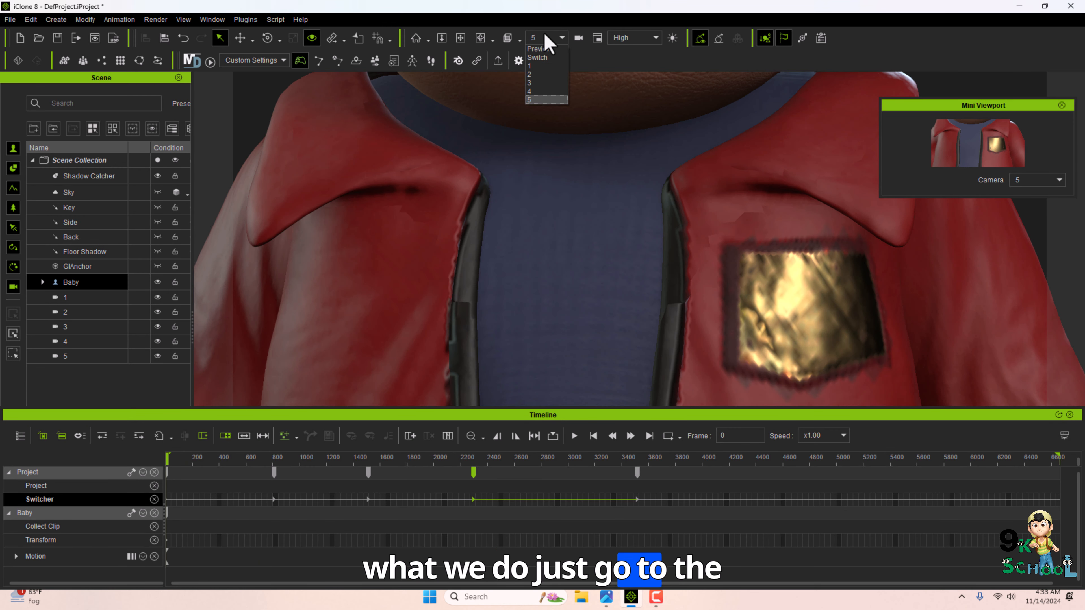
click(544, 57)
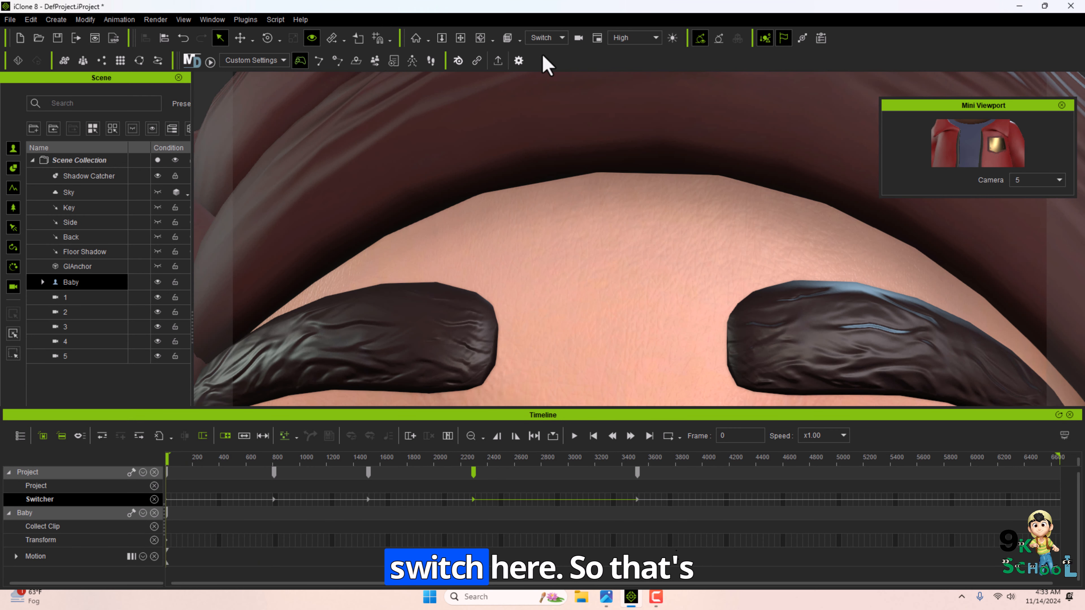
click(574, 435)
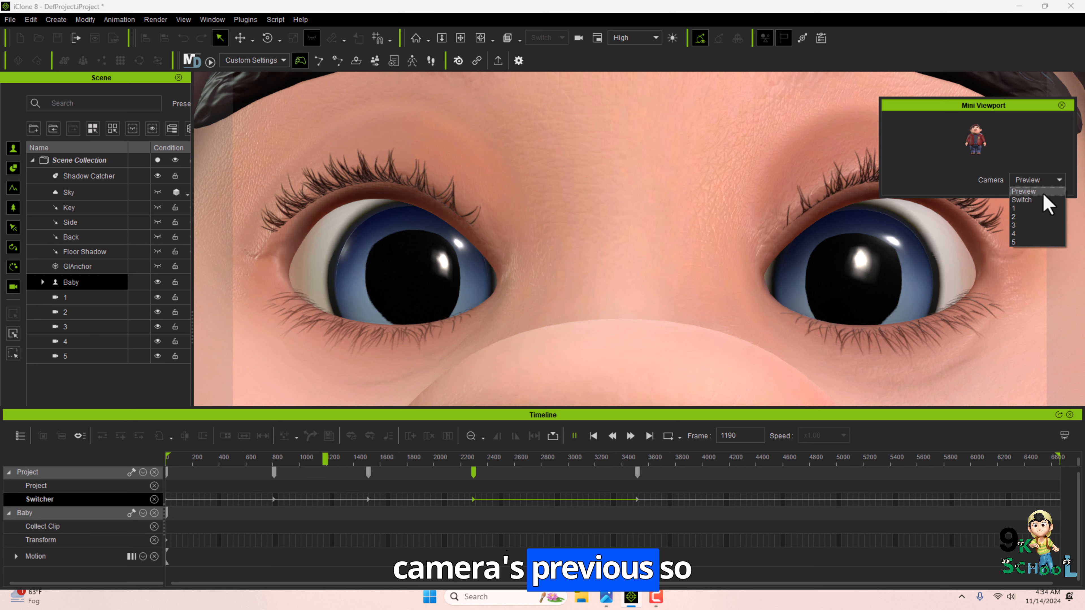
Set the mini viewport back to Preview and rewind playback to the start.
click(1042, 192)
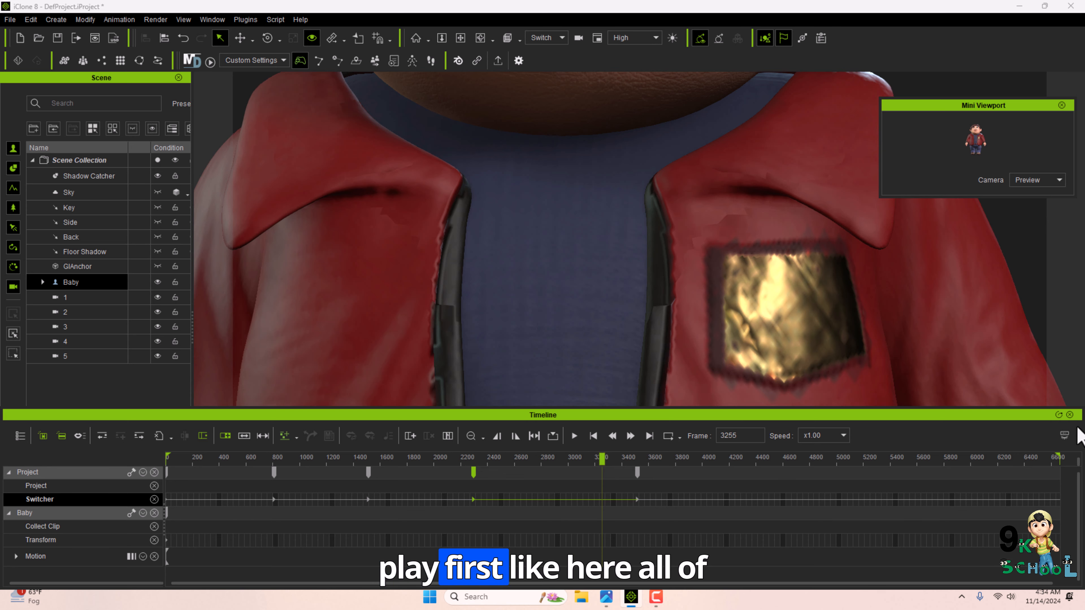
click(1069, 414)
drag(632, 546, 165, 533)
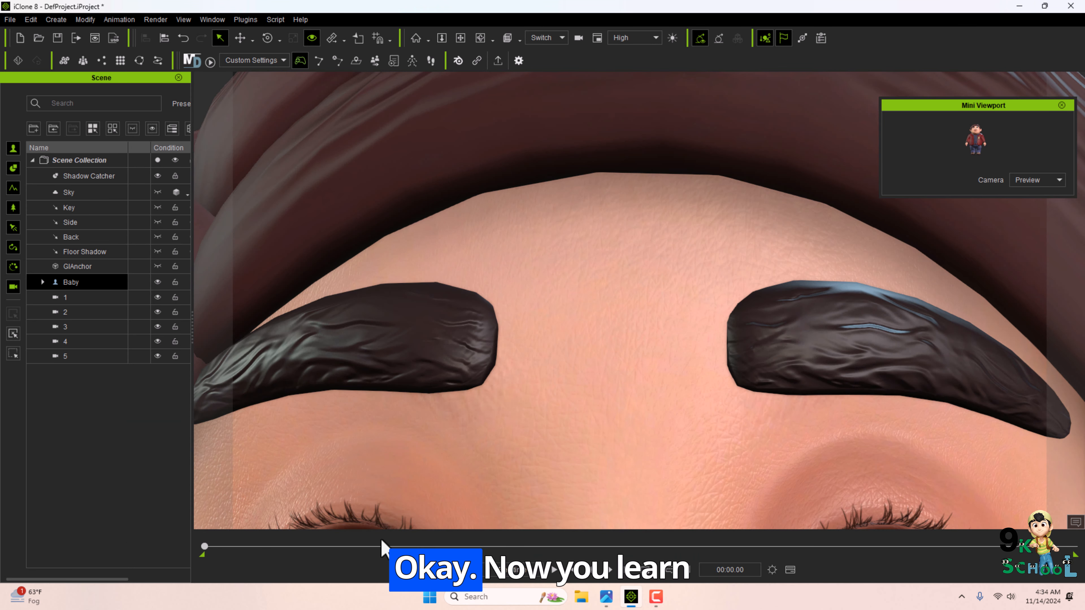
drag(381, 547, 170, 551)
Delete cameras 5, 4, 3 and 1, keeping only camera 2.
key(Delete)
click(71, 341)
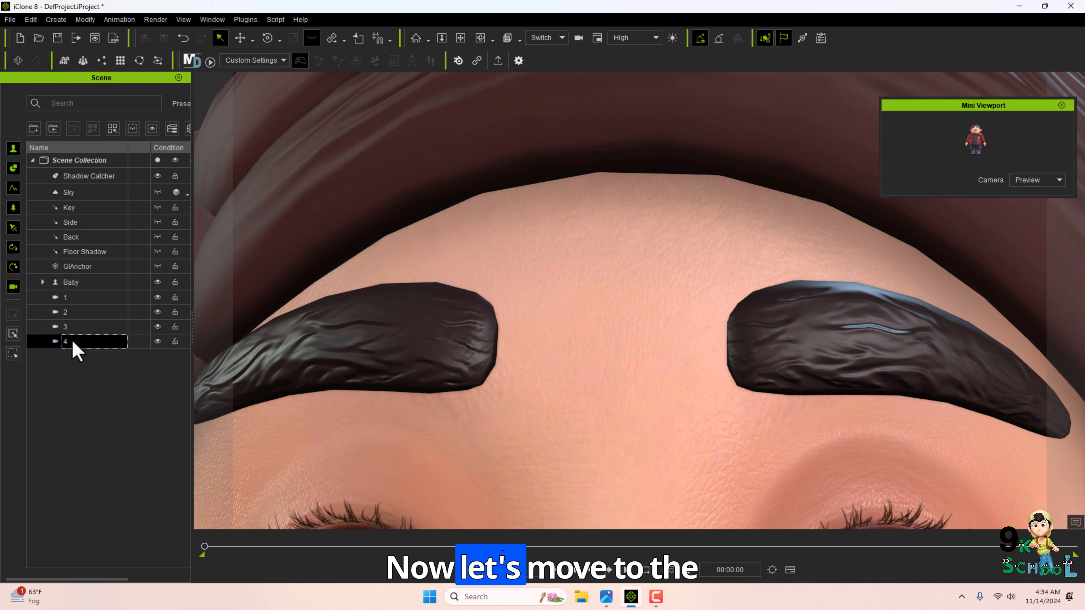
key(Delete)
click(75, 327)
key(Delete)
click(74, 314)
click(76, 300)
key(Delete)
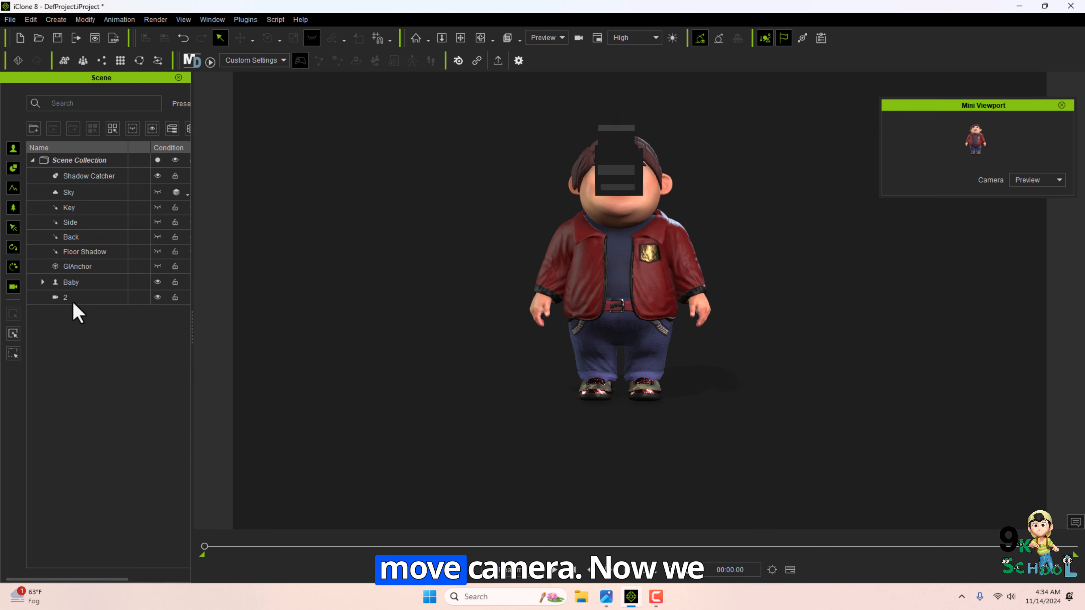
Delete the remaining camera 2.
key(Delete)
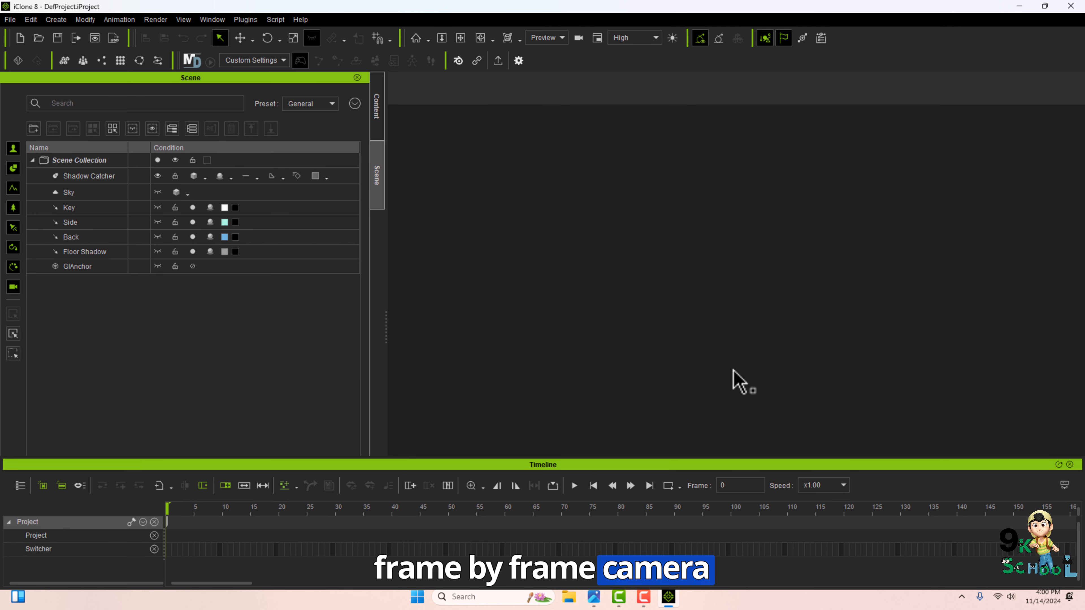
Create a new linear camera in the scene.
click(56, 19)
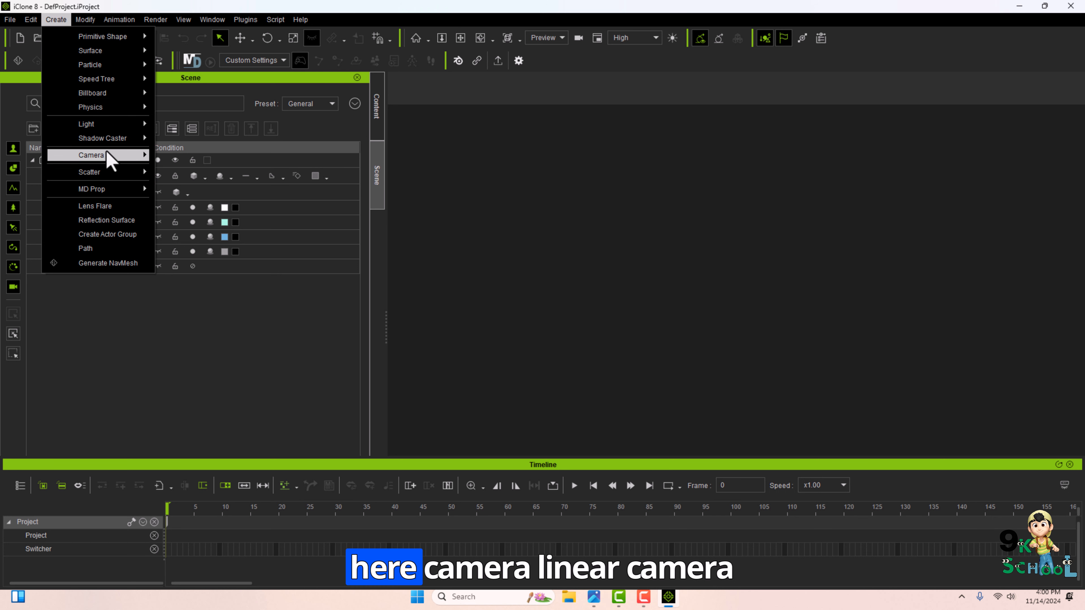
mouse_move(112, 155)
click(194, 156)
Add the Ren – Stylized Toon Boys actor from the content library and frame the character's upper body through the camera.
click(377, 109)
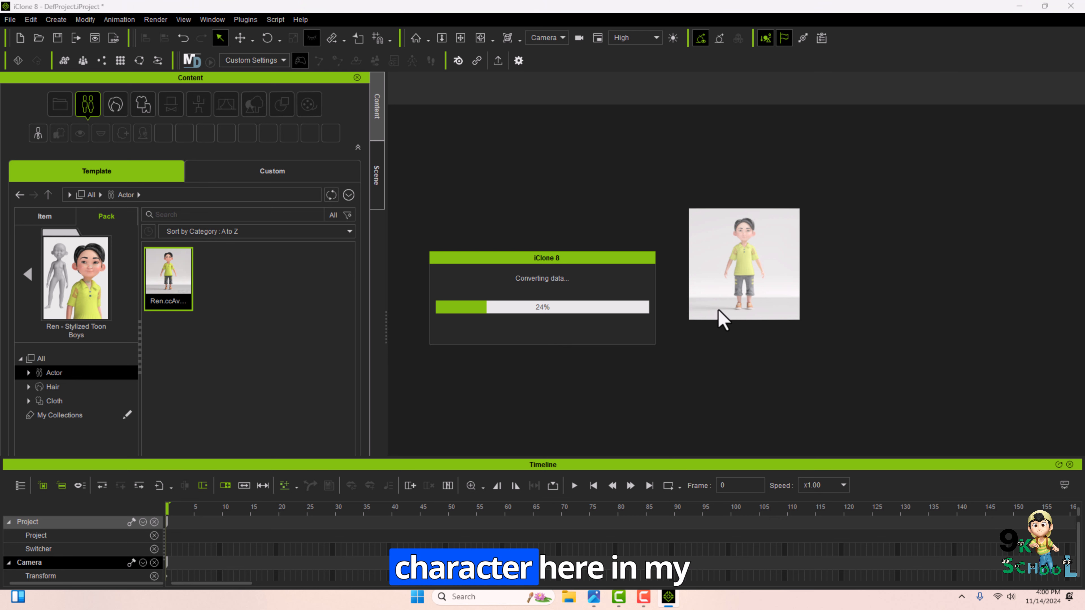
click(27, 274)
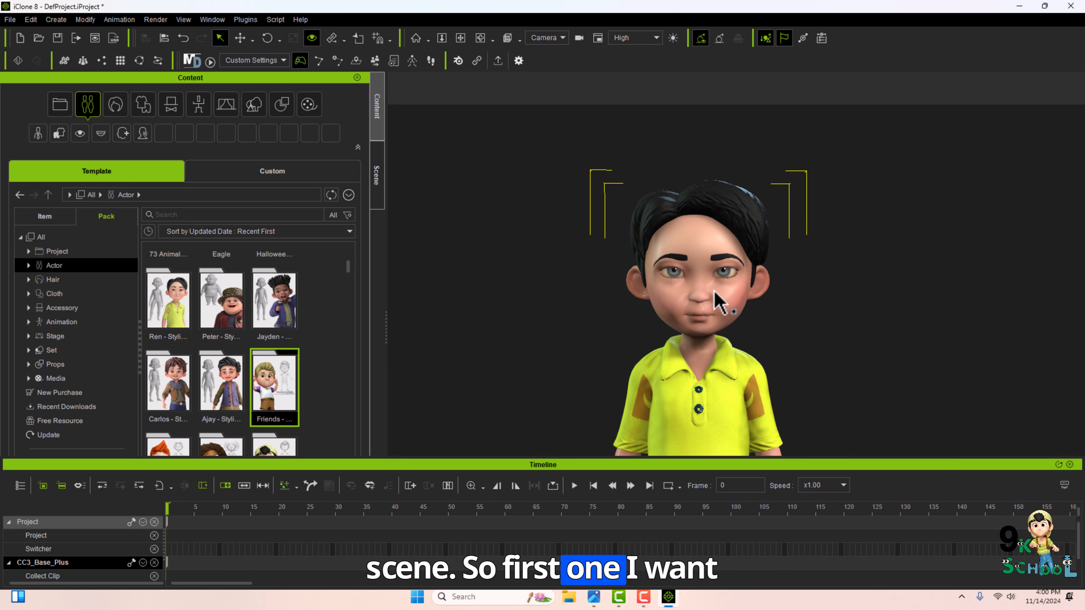
right_drag(715, 293, 713, 278)
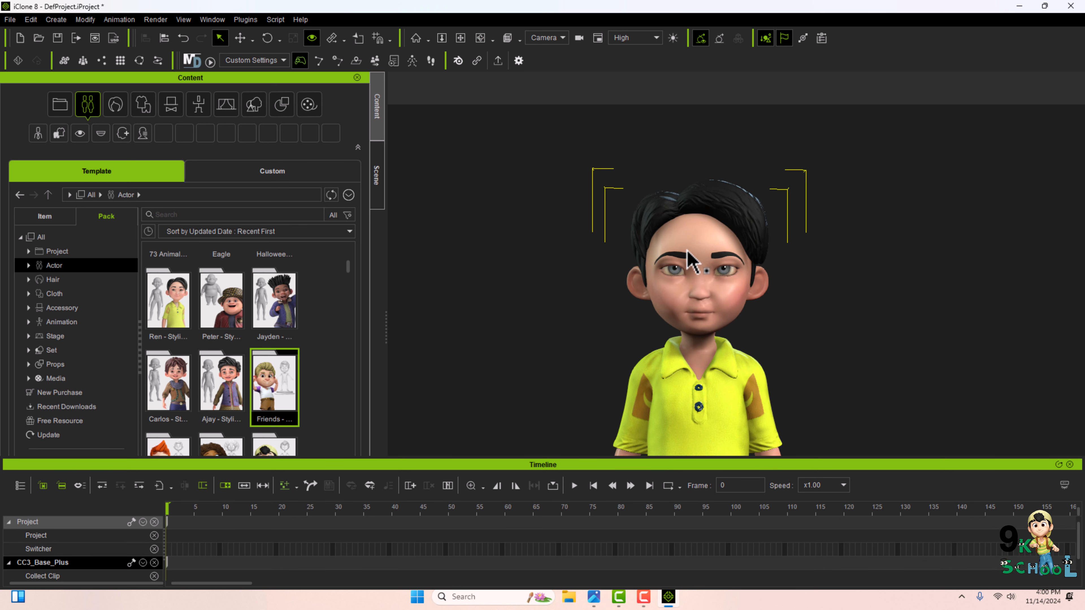
middle_drag(706, 347, 712, 85)
middle_drag(712, 275, 709, 135)
middle_drag(690, 278, 683, 444)
click(374, 163)
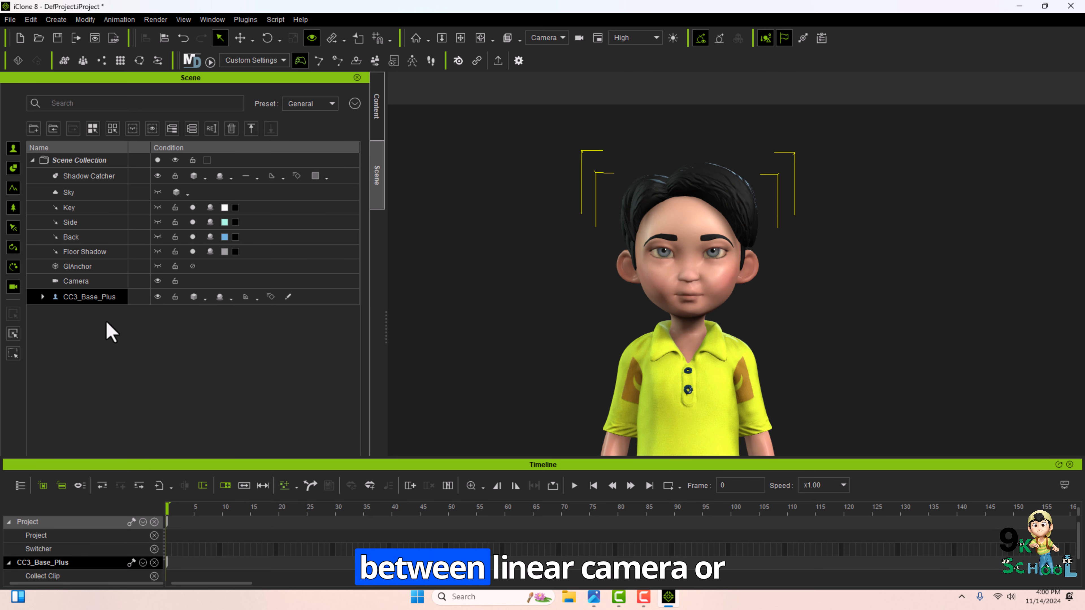
Select the linear camera, move it to key a transform on its track, and scrub the timeline to review the move.
click(105, 337)
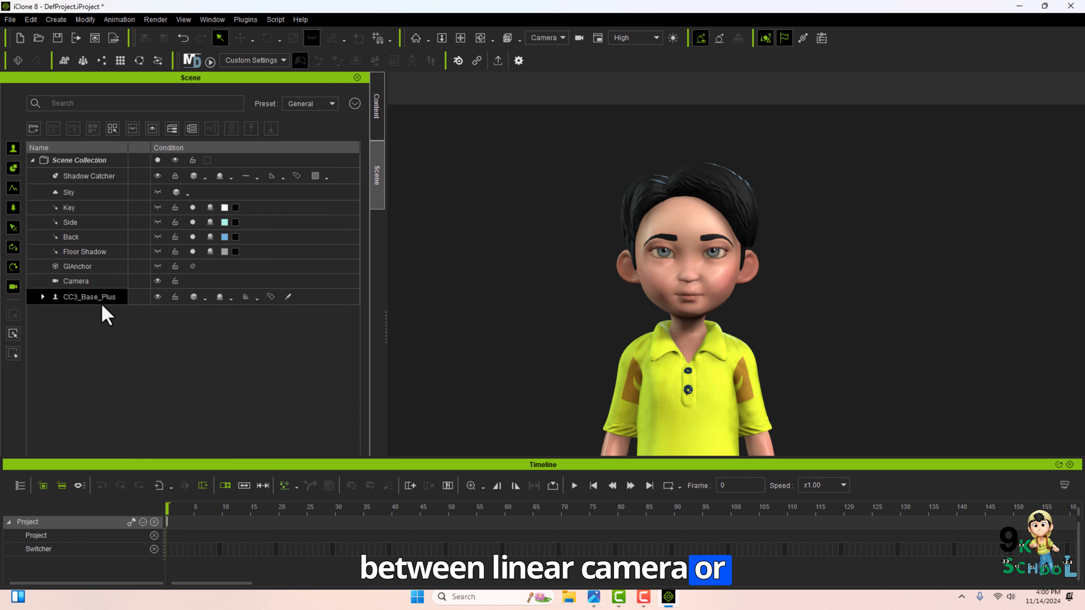
click(81, 287)
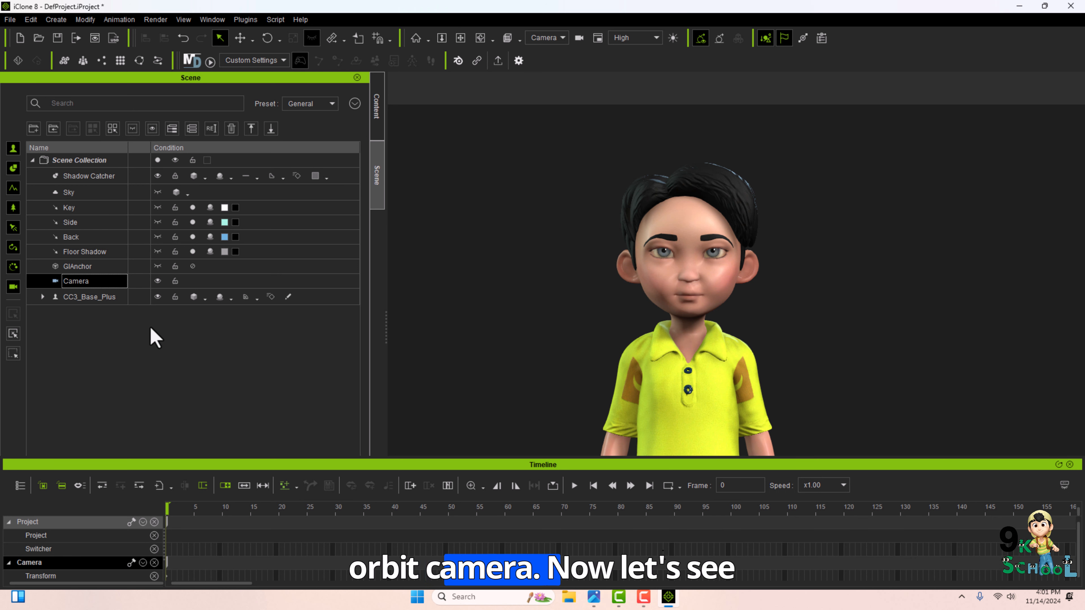
scroll(602, 334, down, 2)
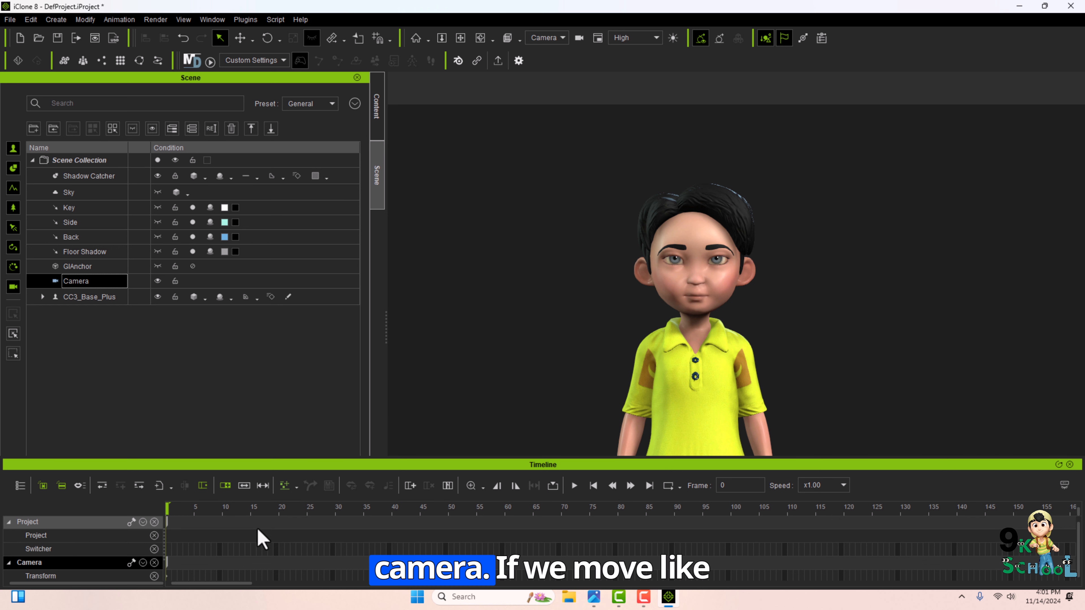
click(319, 548)
middle_drag(706, 390, 738, 389)
click(741, 400)
drag(318, 508, 395, 507)
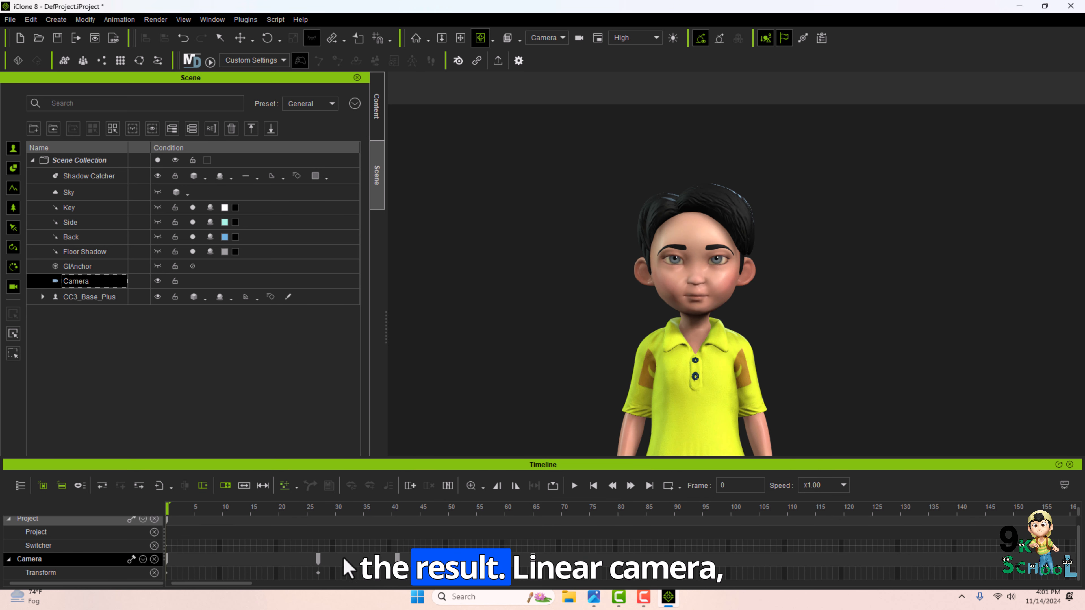
click(268, 548)
click(481, 508)
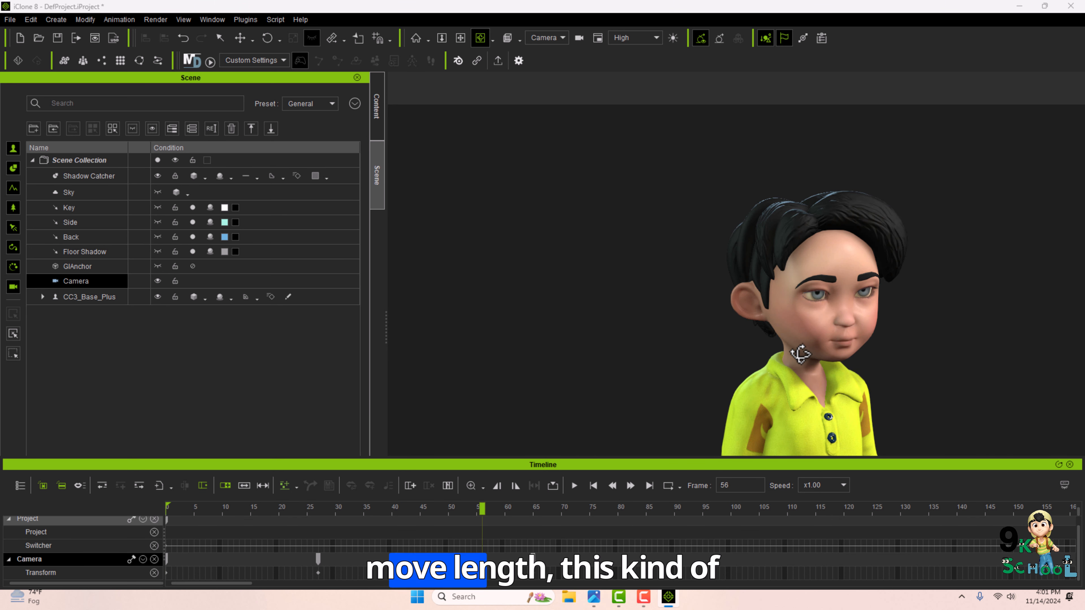
drag(482, 510, 355, 505)
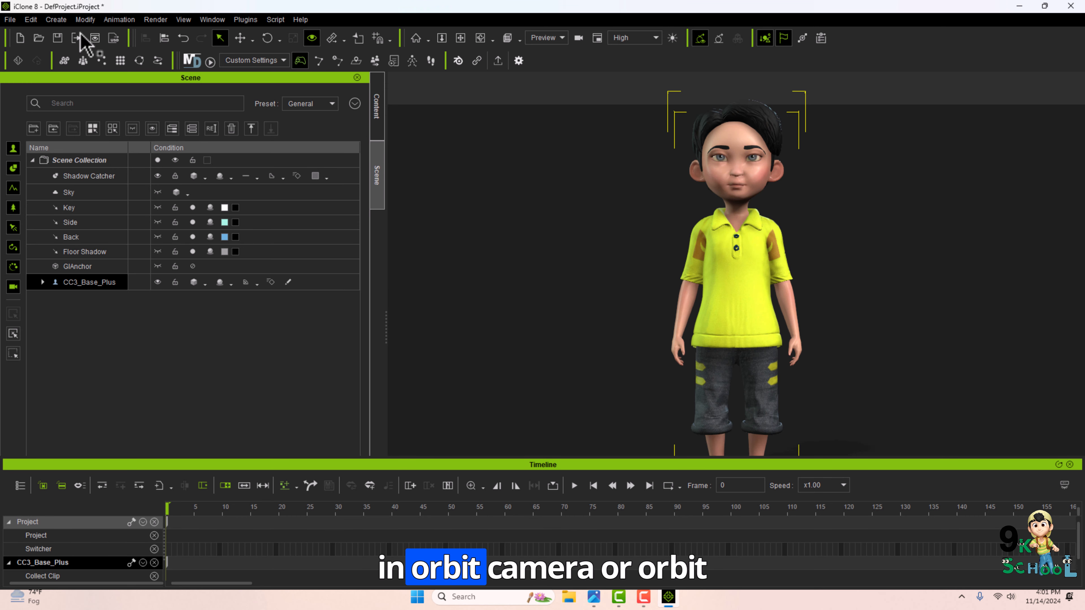
Create an orbit camera and set it on the switcher track at frame 0.
click(56, 19)
click(187, 138)
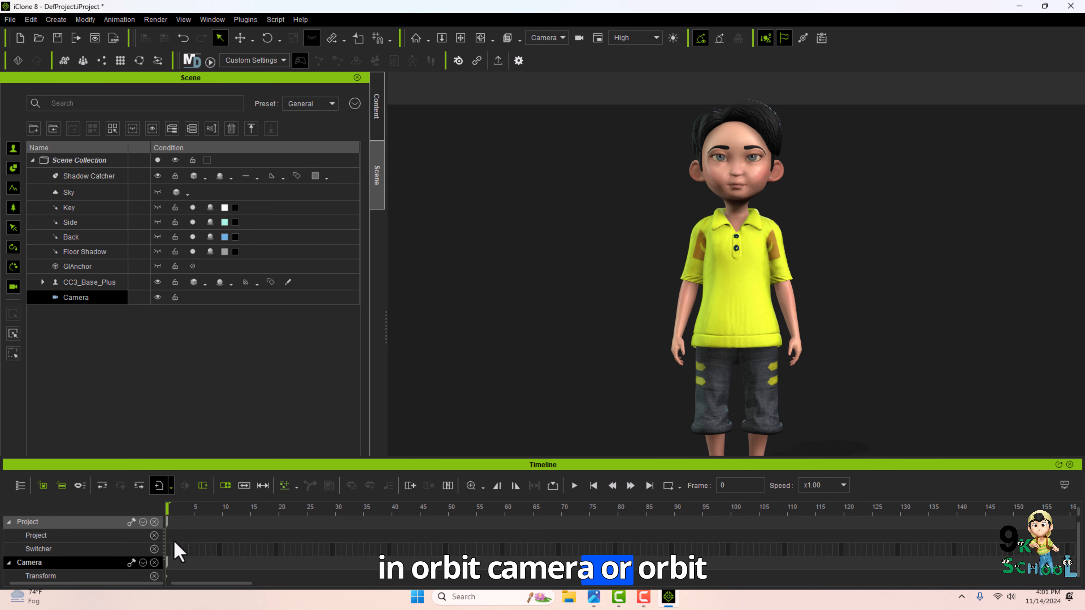
right_click(167, 550)
click(167, 510)
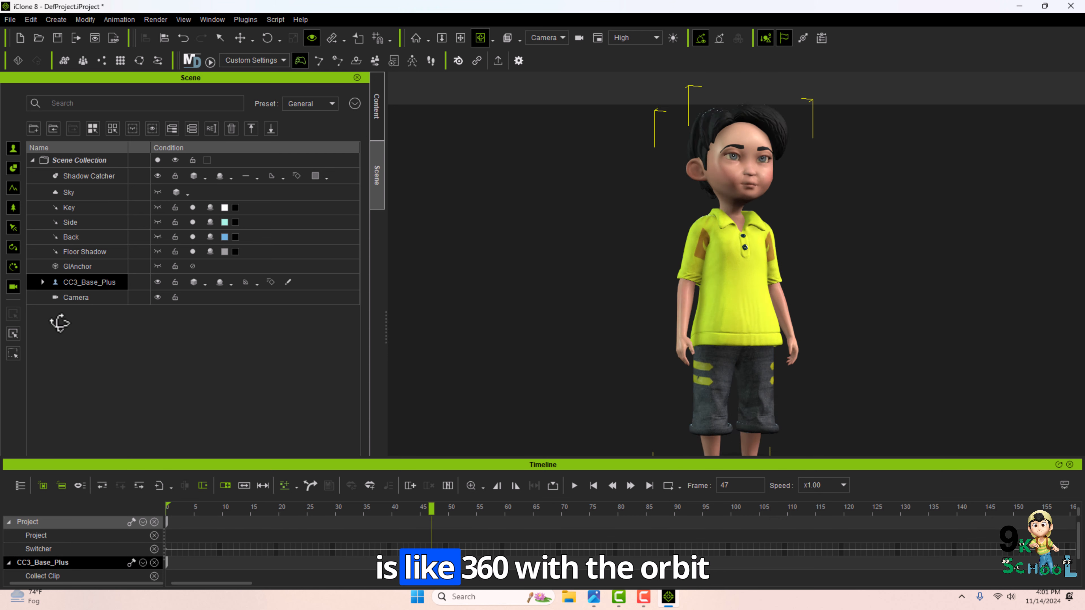
Orbit the camera around the character to key a rotation, then scrub the timeline to review it.
drag(61, 322, 26, 321)
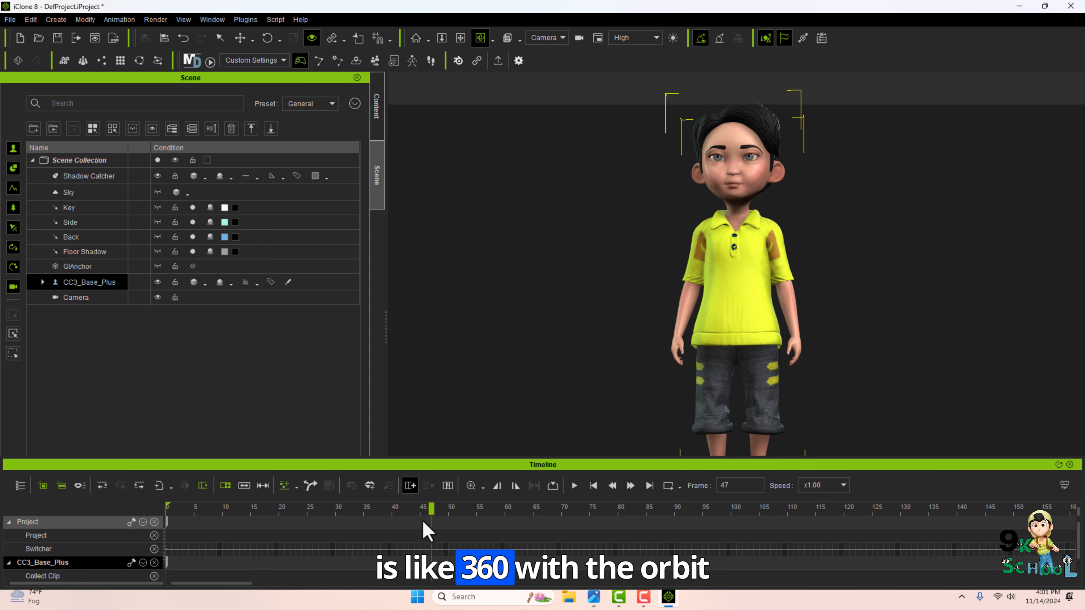
drag(887, 331, 627, 327)
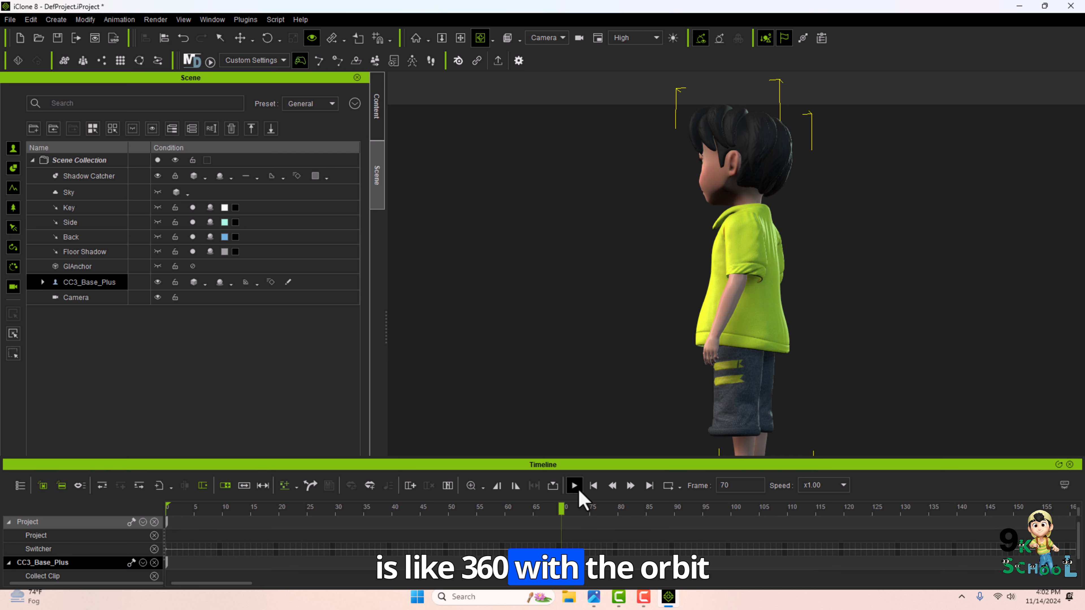
click(76, 298)
drag(555, 511, 731, 508)
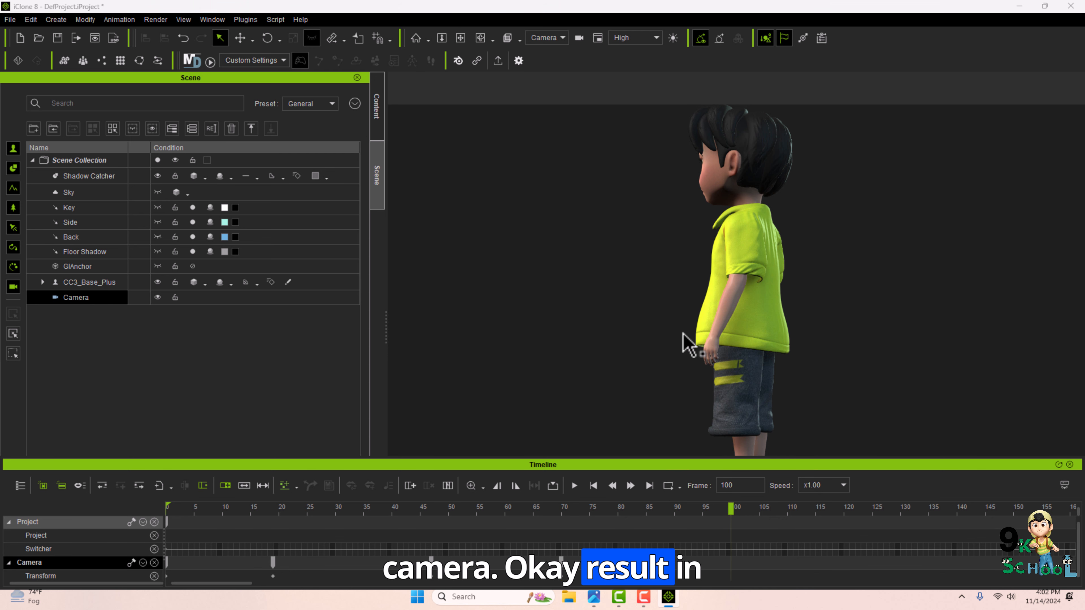
drag(589, 490, 124, 311)
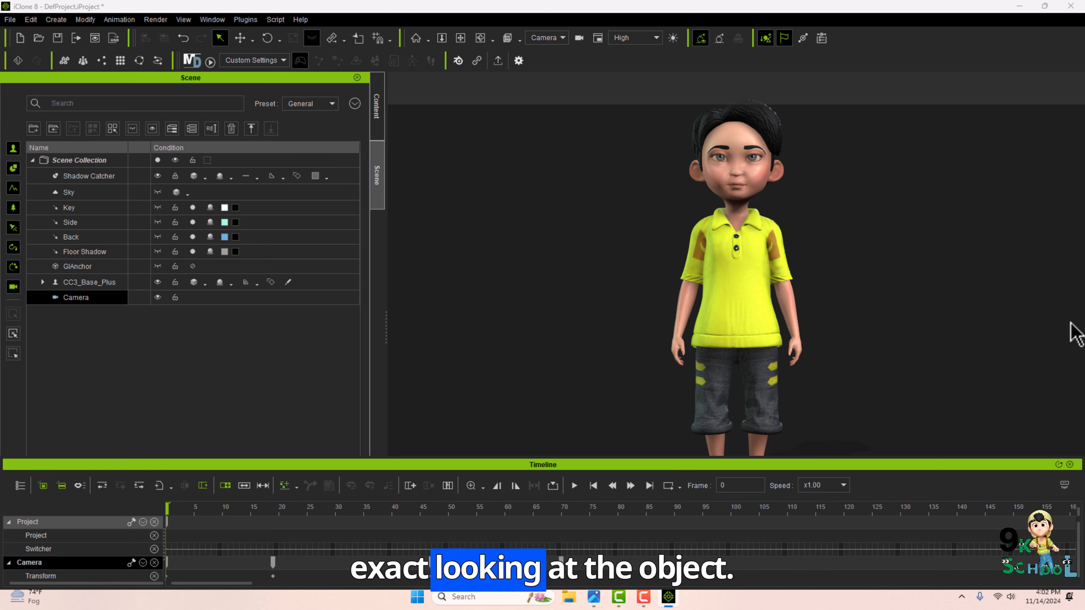
Delete the orbit camera.
click(185, 508)
drag(185, 508, 138, 553)
drag(204, 543, 141, 524)
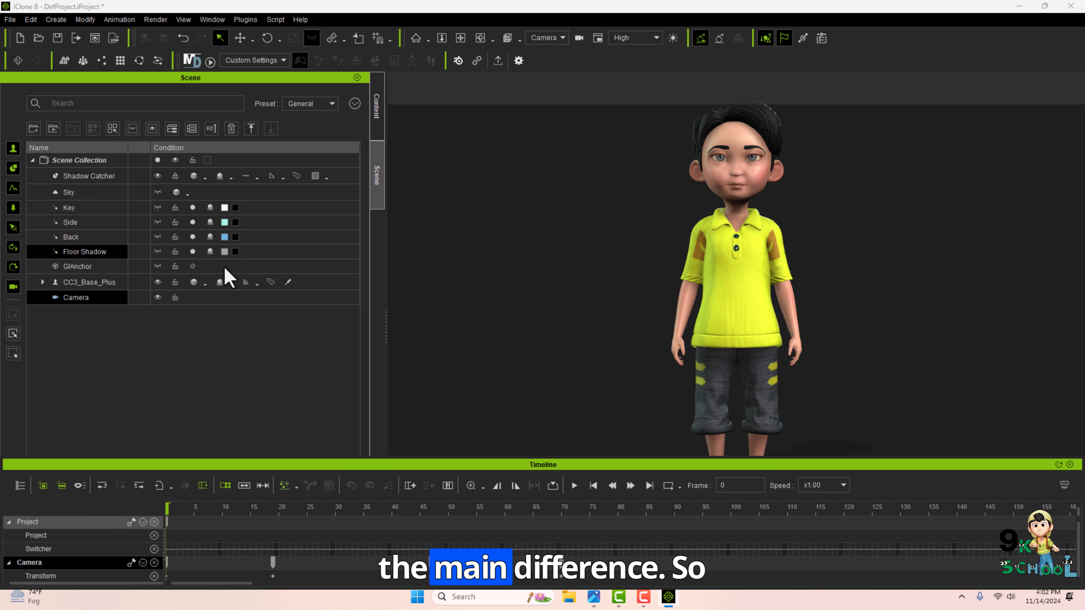
key(Delete)
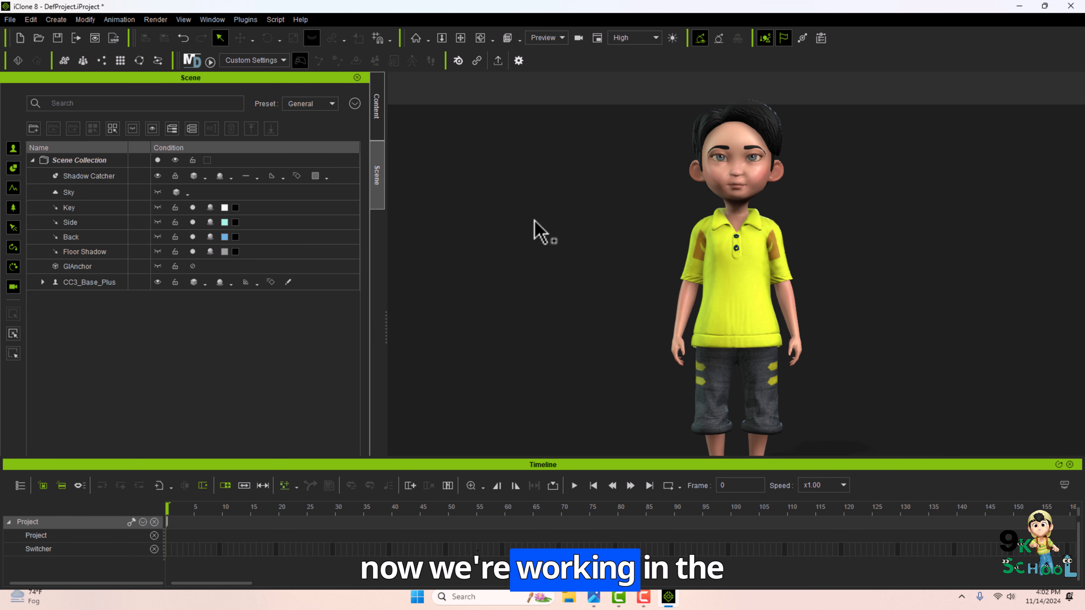
Create a new orbit camera for the character.
click(749, 292)
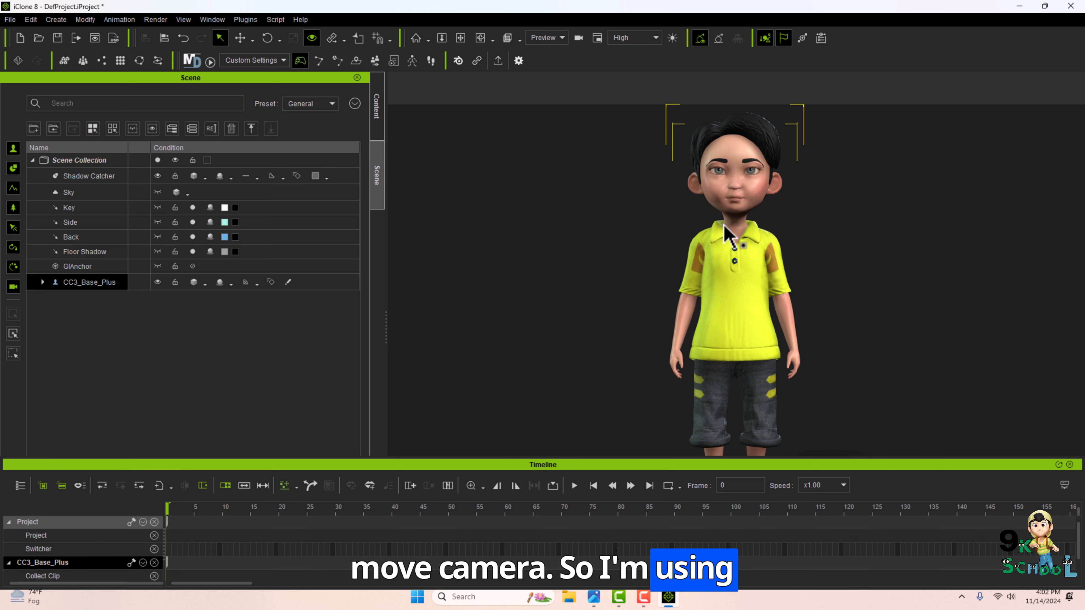
click(56, 19)
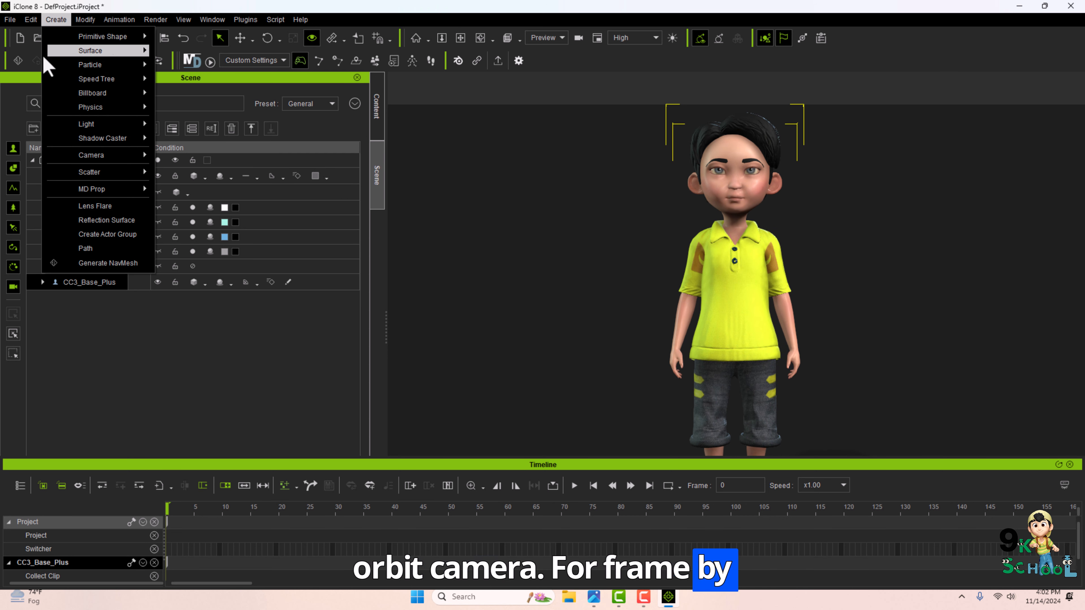
mouse_move(106, 156)
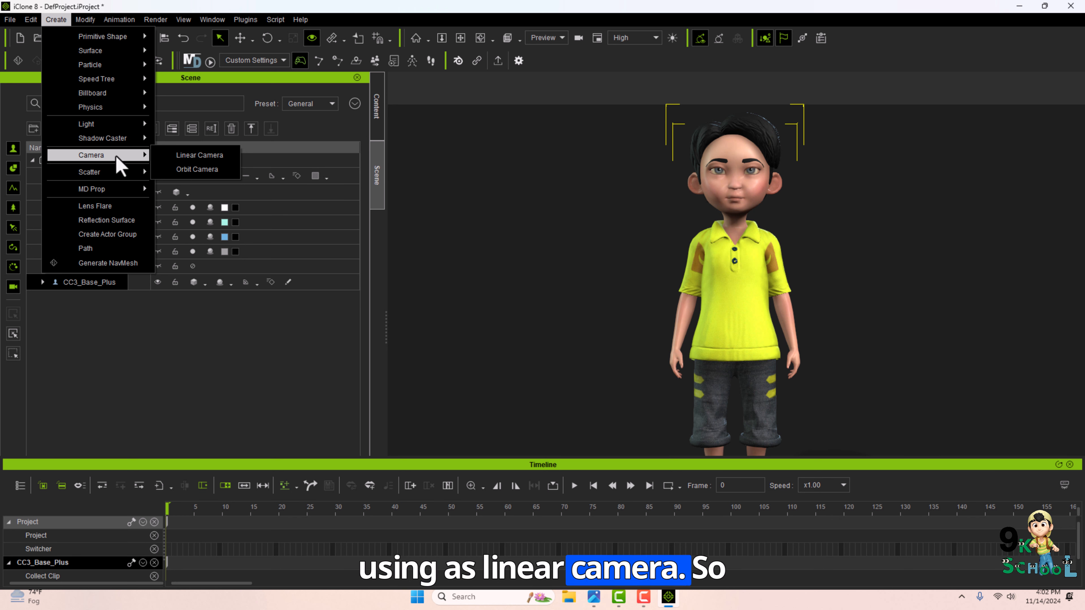
click(196, 169)
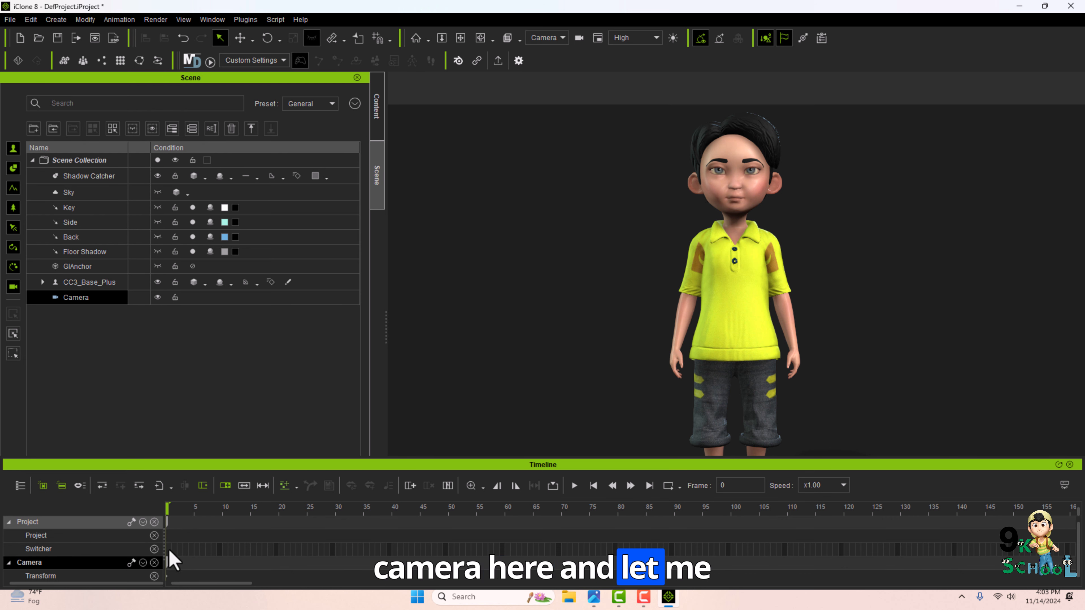
At frame 40, zoom the orbit camera in on the character's face to key the move.
right_click(173, 560)
click(215, 537)
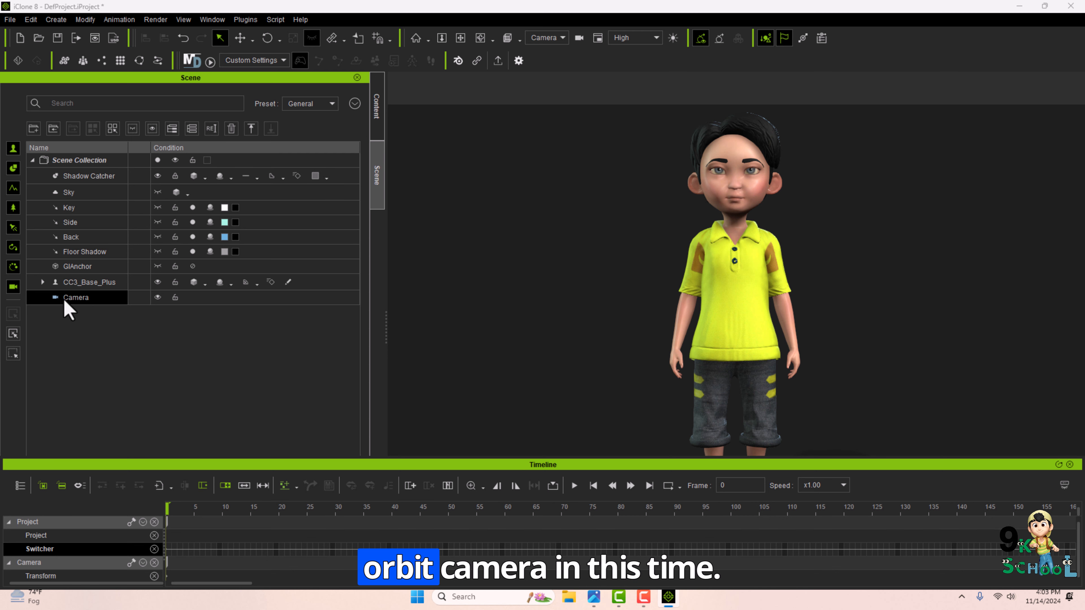
click(397, 522)
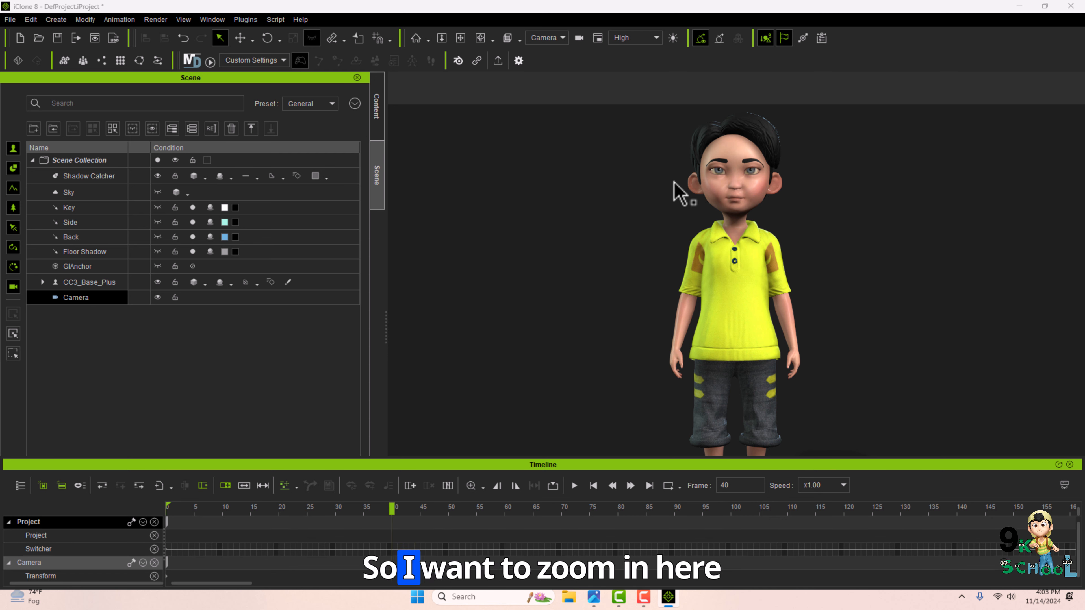
middle_drag(773, 220, 780, 223)
scroll(729, 97, up, 5)
middle_drag(534, 81, 528, 284)
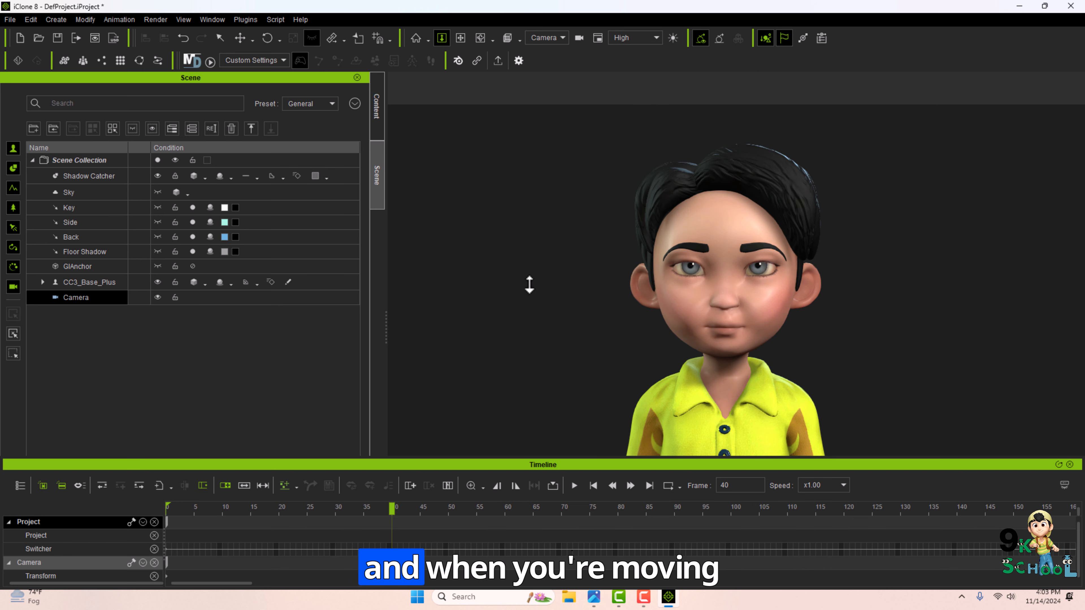
Enlarge the timeline and scrub between frames 0 and 40 to review the camera zoom.
drag(569, 469, 558, 410)
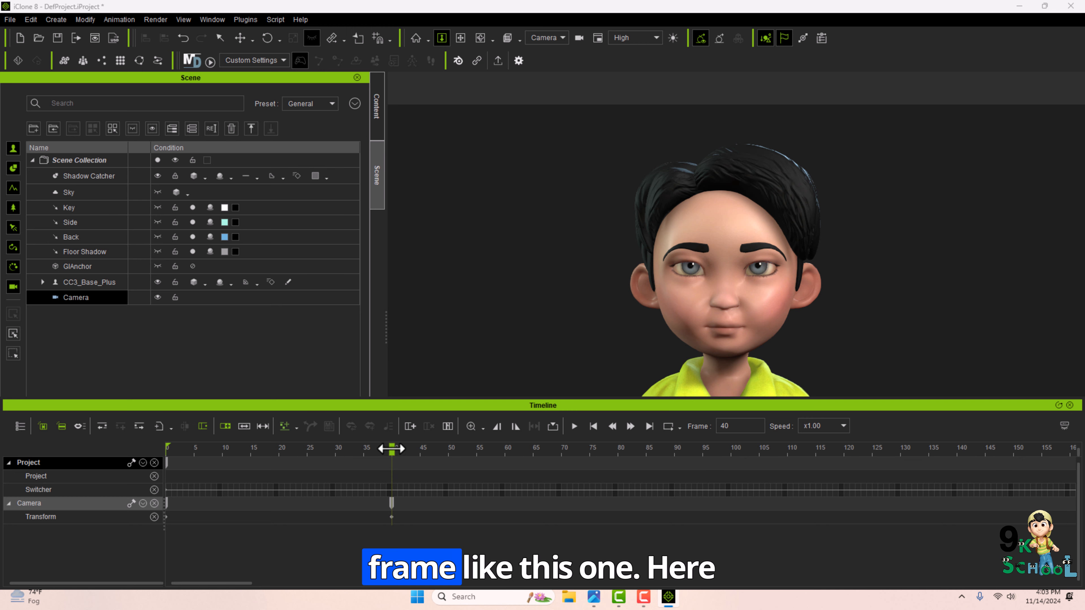
drag(389, 448, 145, 448)
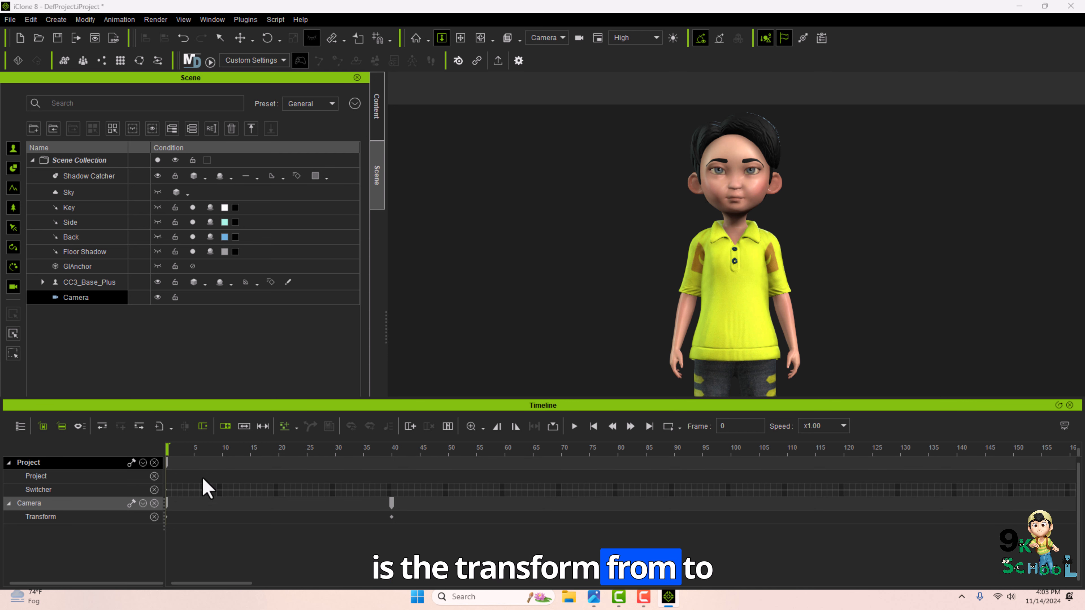
drag(166, 453, 391, 449)
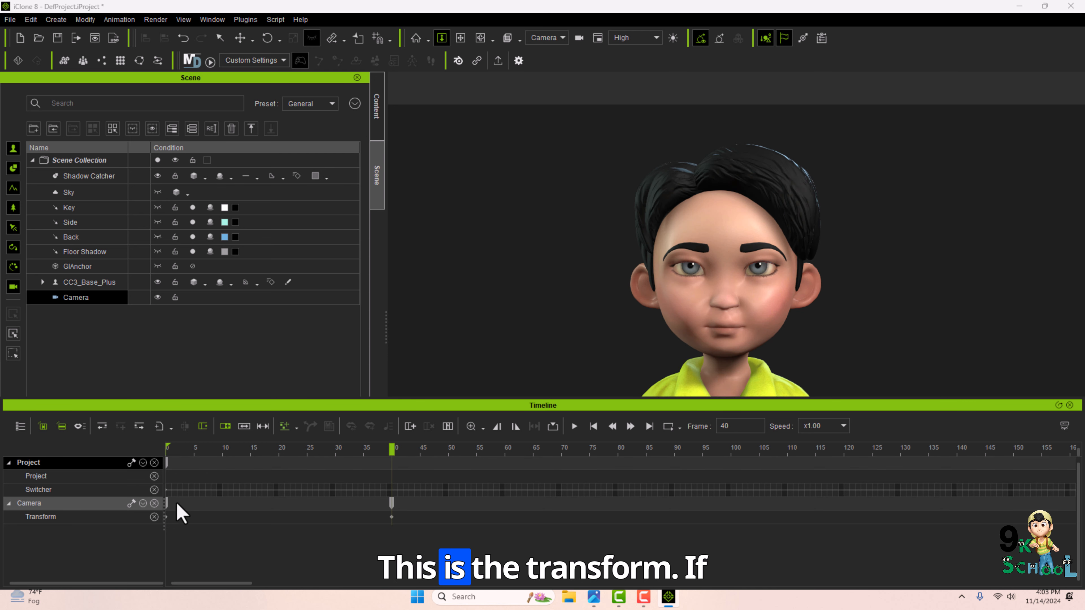
Try moving the camera's first transform key to about frame 18, then return it to frame 0 and scrub to frame 40.
drag(167, 503, 256, 504)
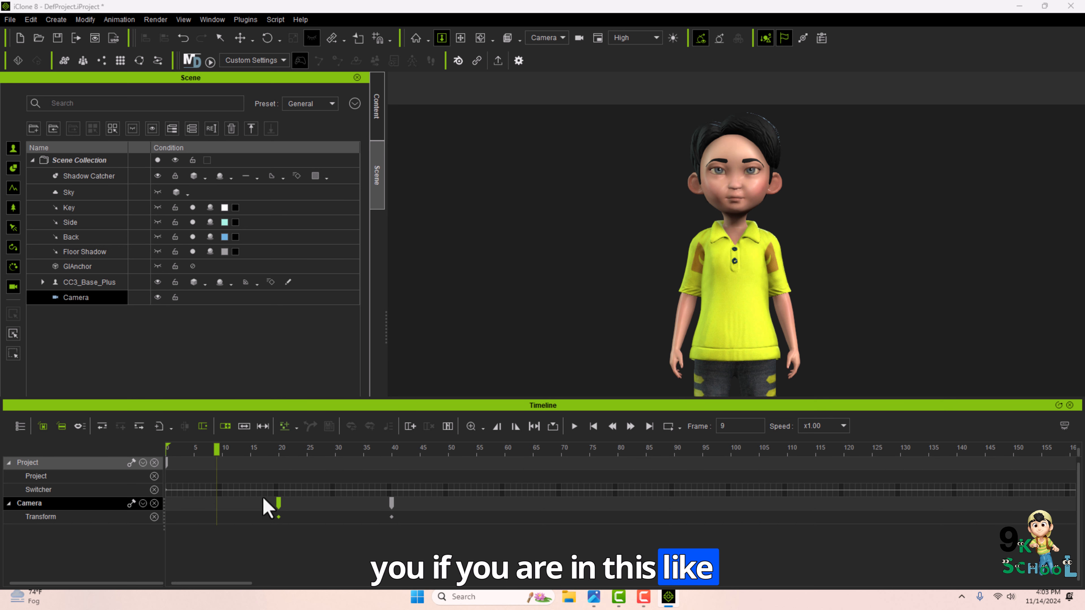
mouse_move(279, 503)
mouse_down()
mouse_move(168, 512)
mouse_move(267, 509)
mouse_up()
drag(207, 451, 170, 451)
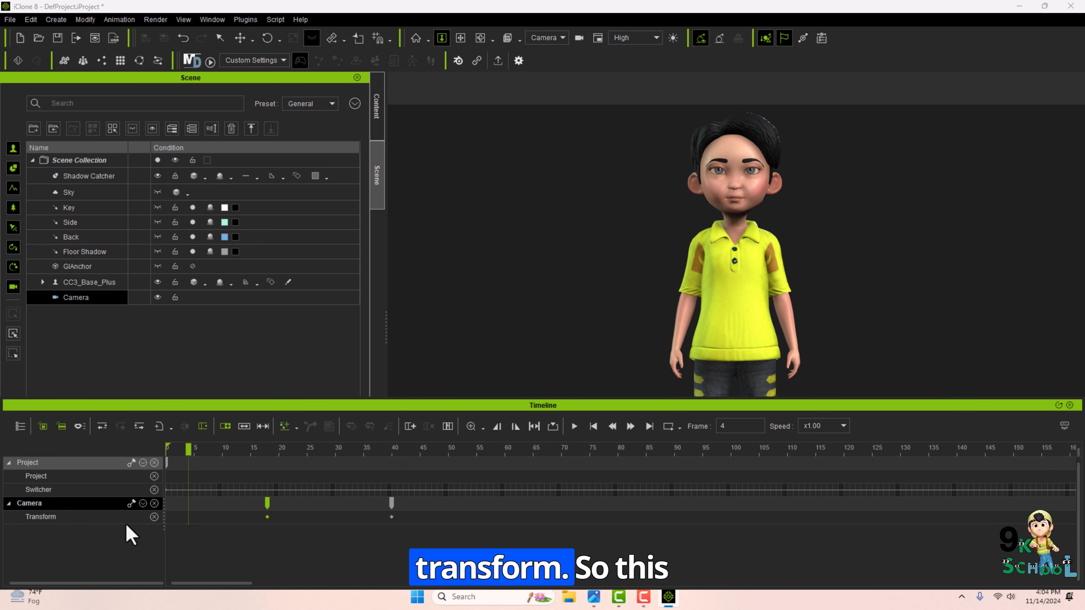
click(216, 450)
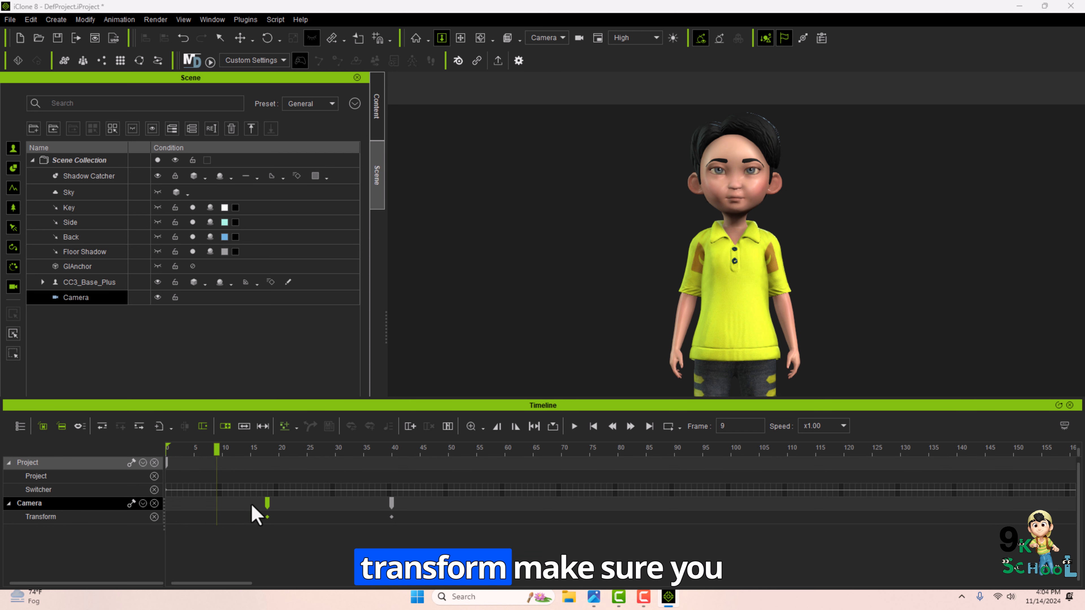
drag(268, 510, 156, 513)
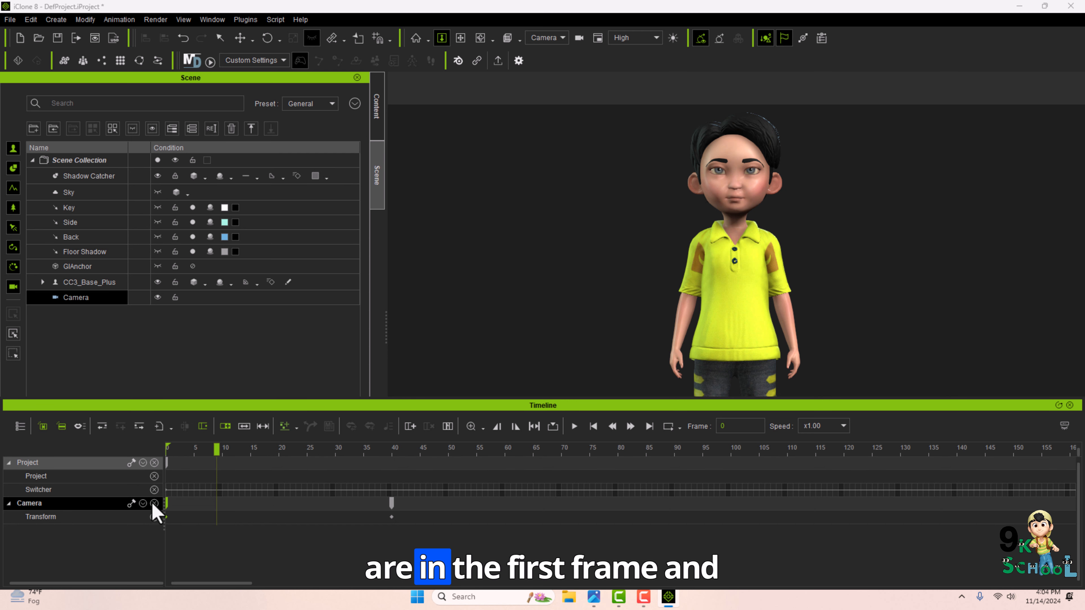
drag(169, 449, 392, 516)
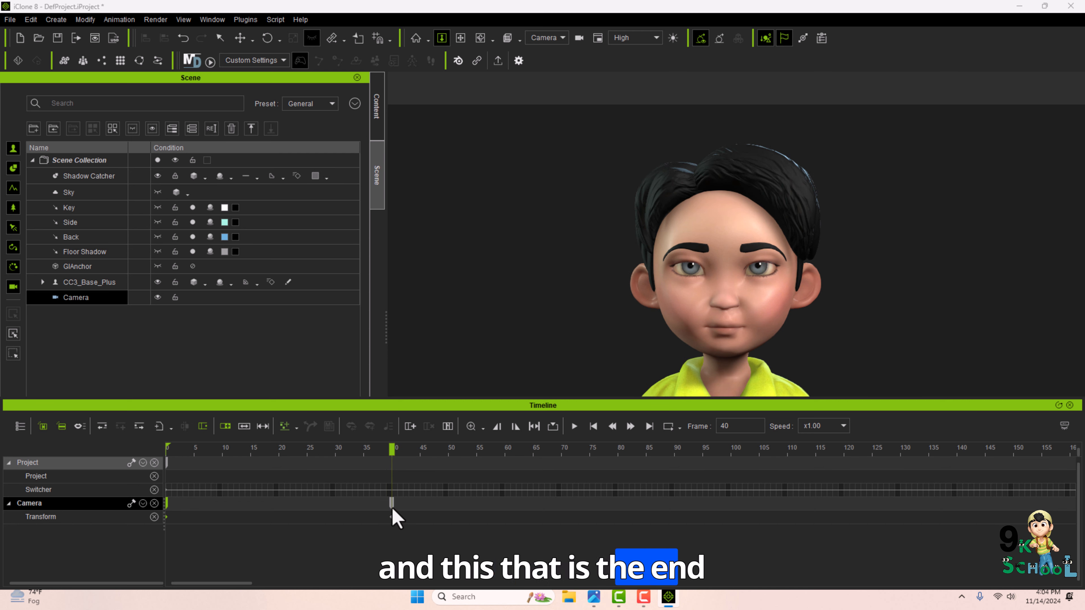
At frame 40, create a second new camera for the scene.
drag(170, 451, 395, 435)
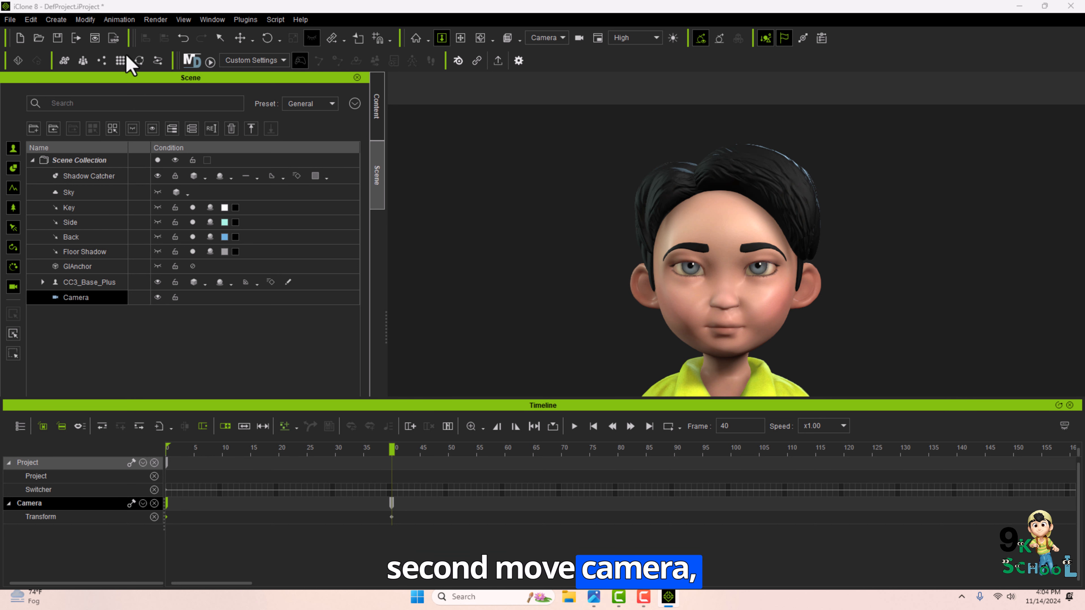
click(56, 19)
mouse_move(109, 158)
click(200, 154)
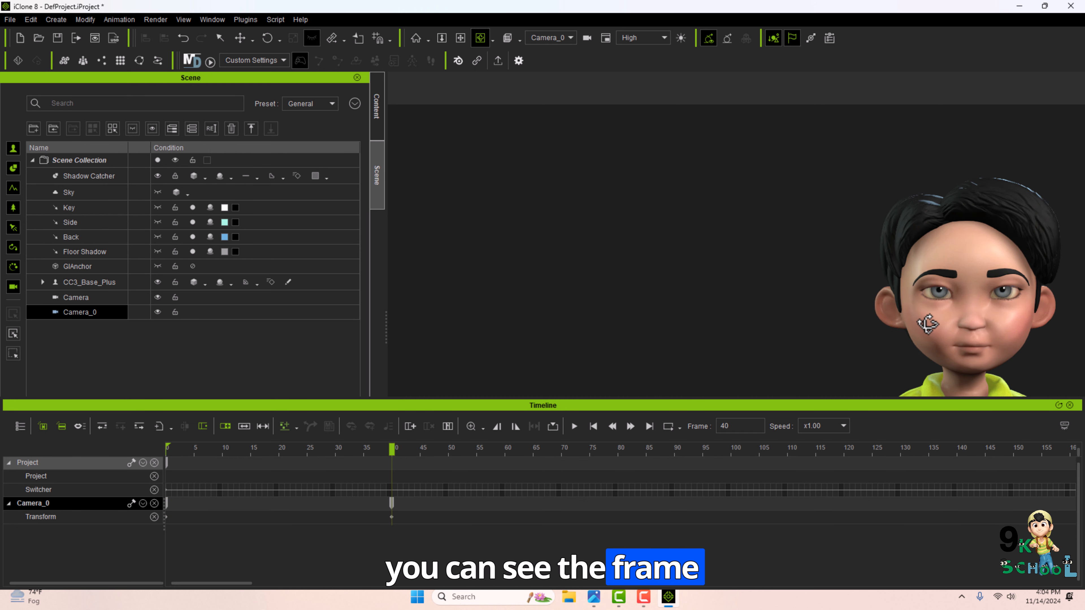
key(q)
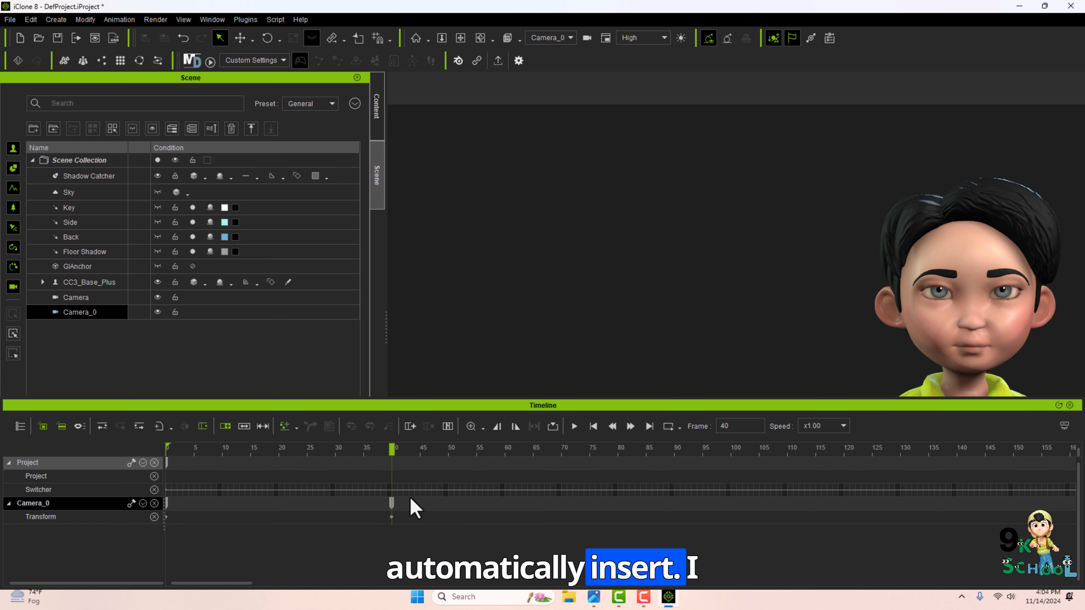
Orbit the second camera to view the character from behind and add a camera switch key at frame 40.
right_drag(971, 321, 852, 339)
click(74, 313)
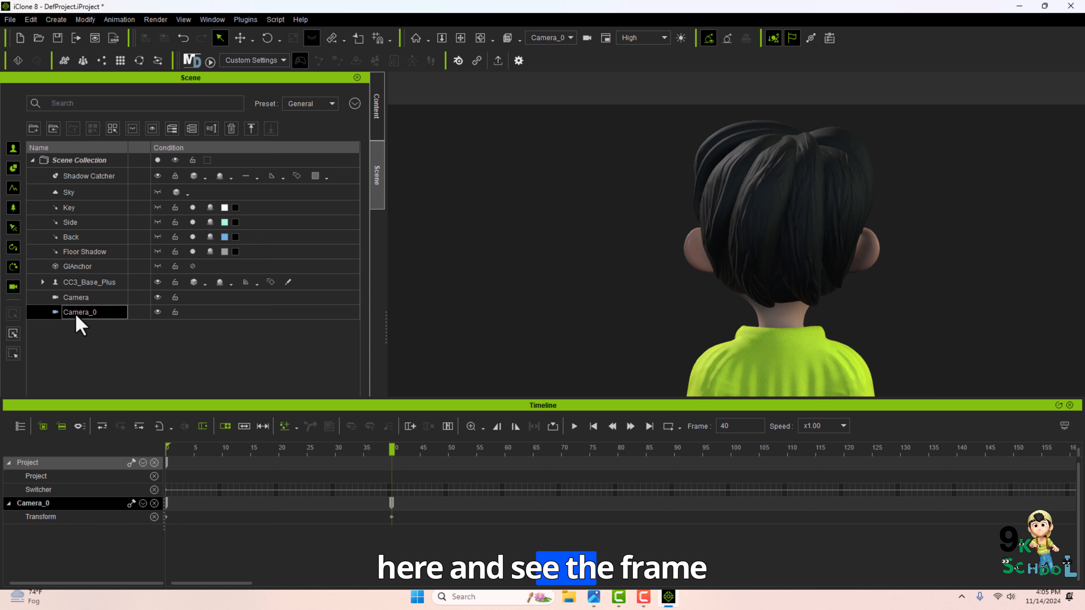
right_click(394, 494)
mouse_move(458, 573)
click(541, 588)
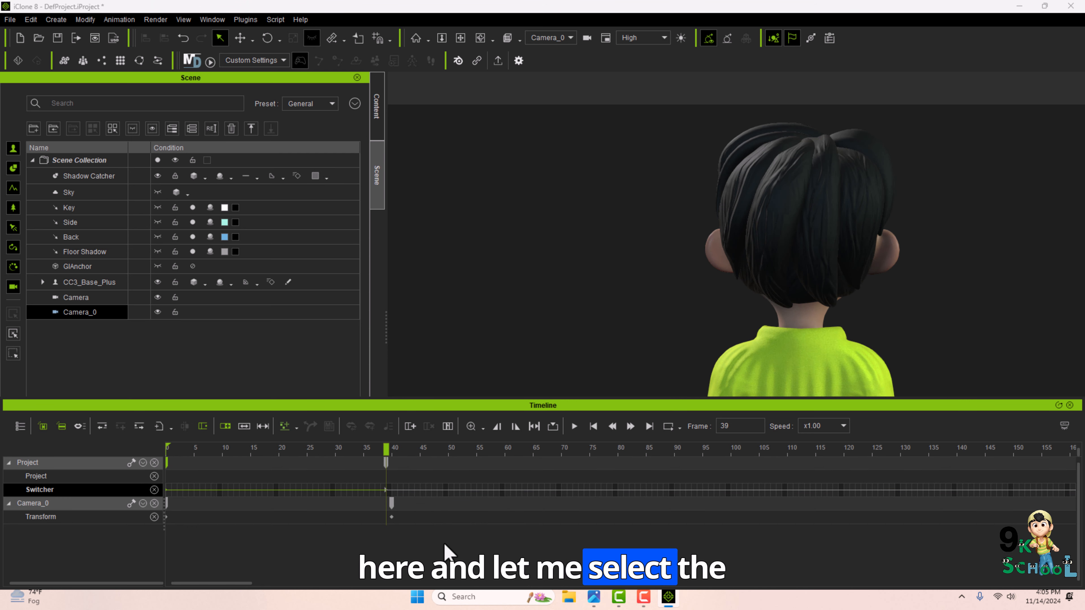
At frame 85, move the second camera down to the character's legs to key the move.
click(388, 463)
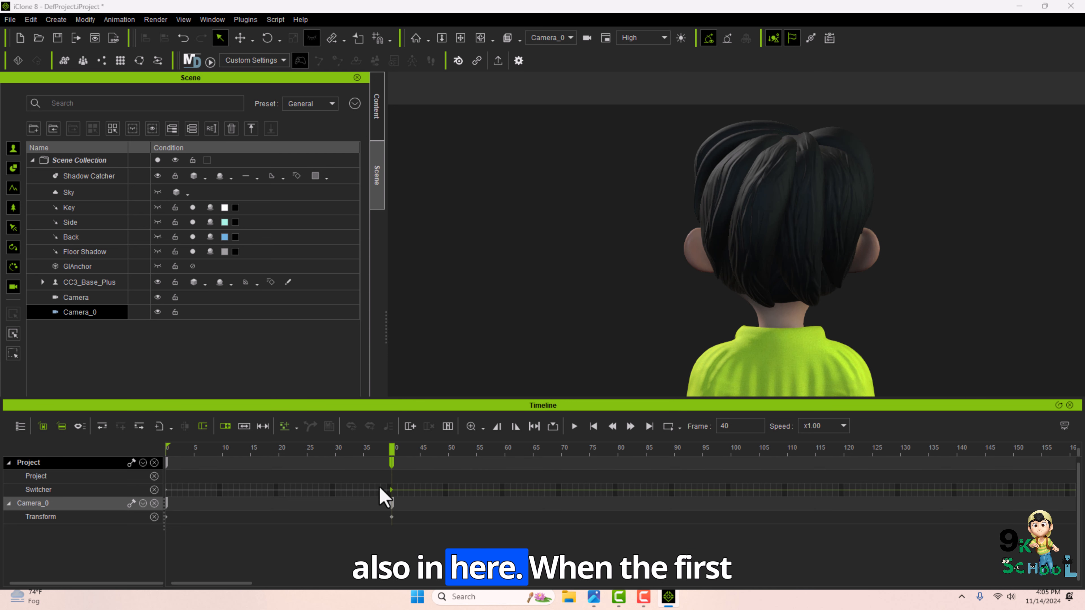
drag(391, 451, 629, 460)
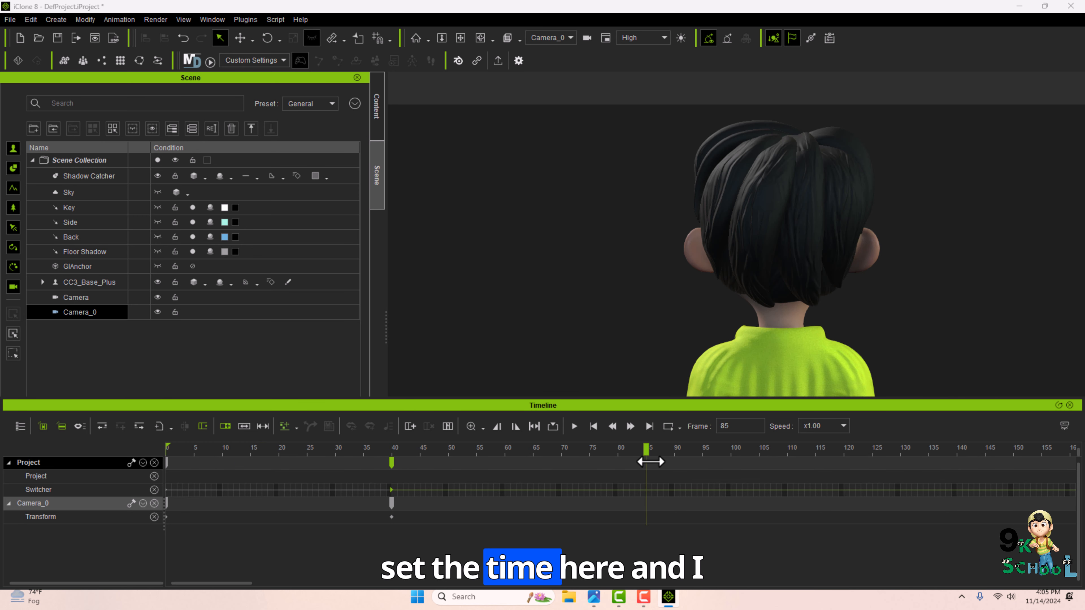
middle_drag(812, 365, 785, 205)
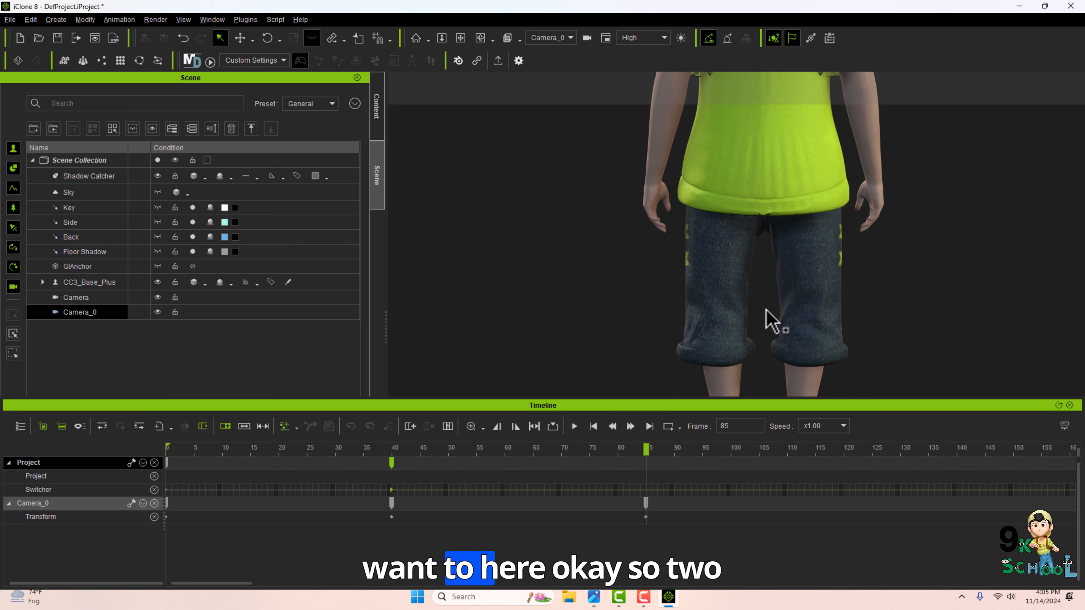
middle_drag(766, 320, 751, 217)
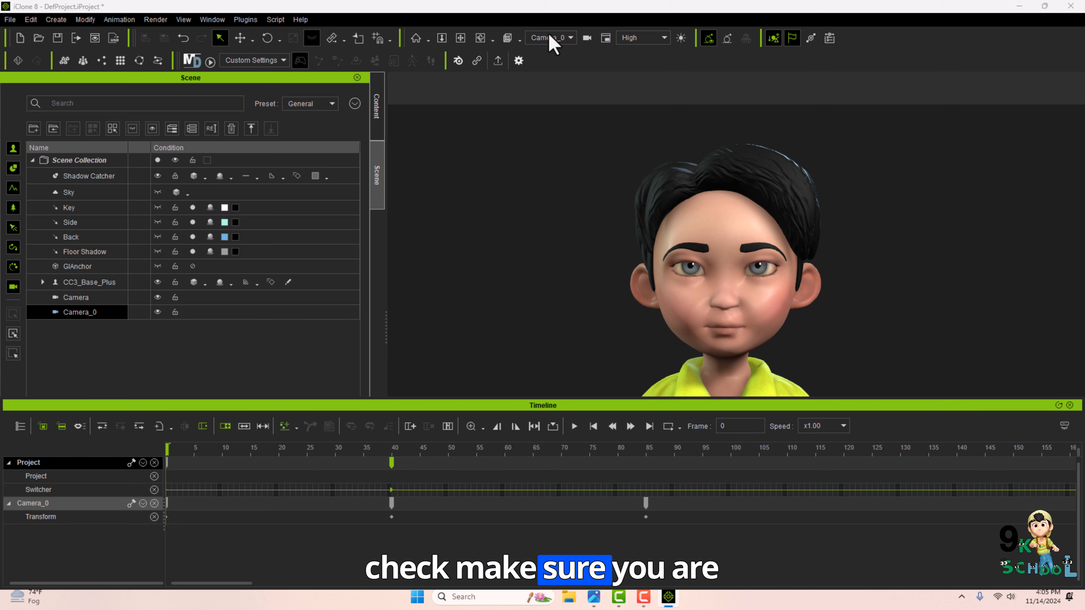
View through the Switch camera and play back the sequence, scrubbing from frame 9 to frame 85.
click(553, 38)
click(538, 66)
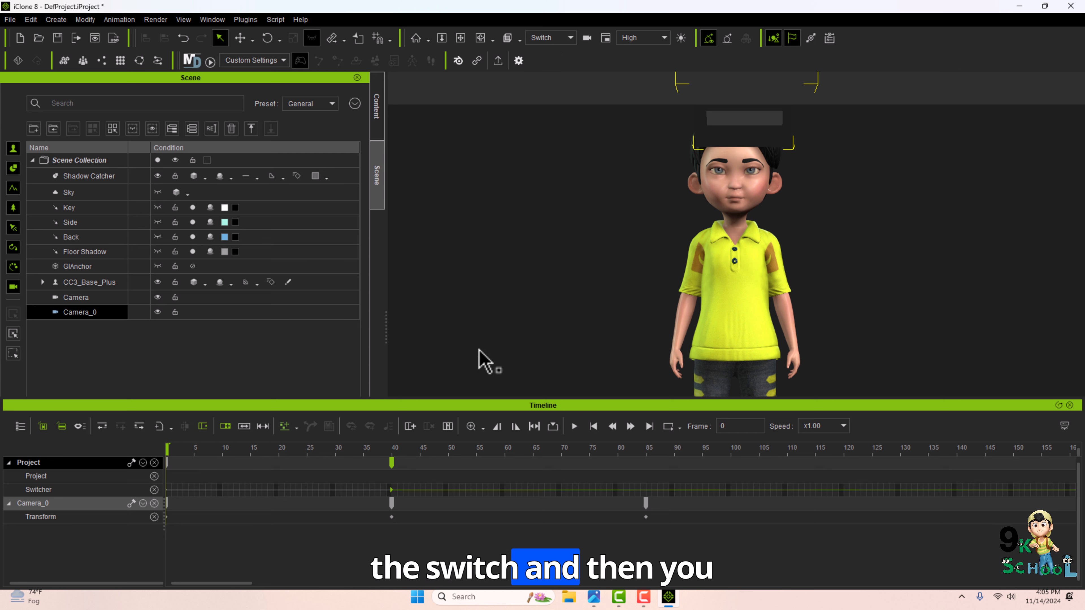
click(574, 426)
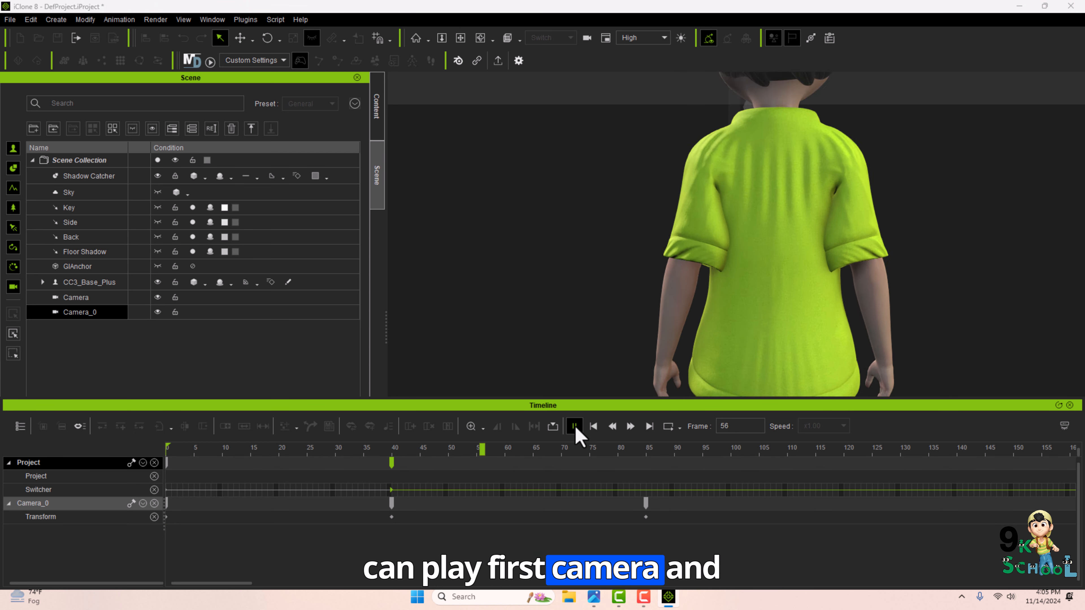
click(218, 447)
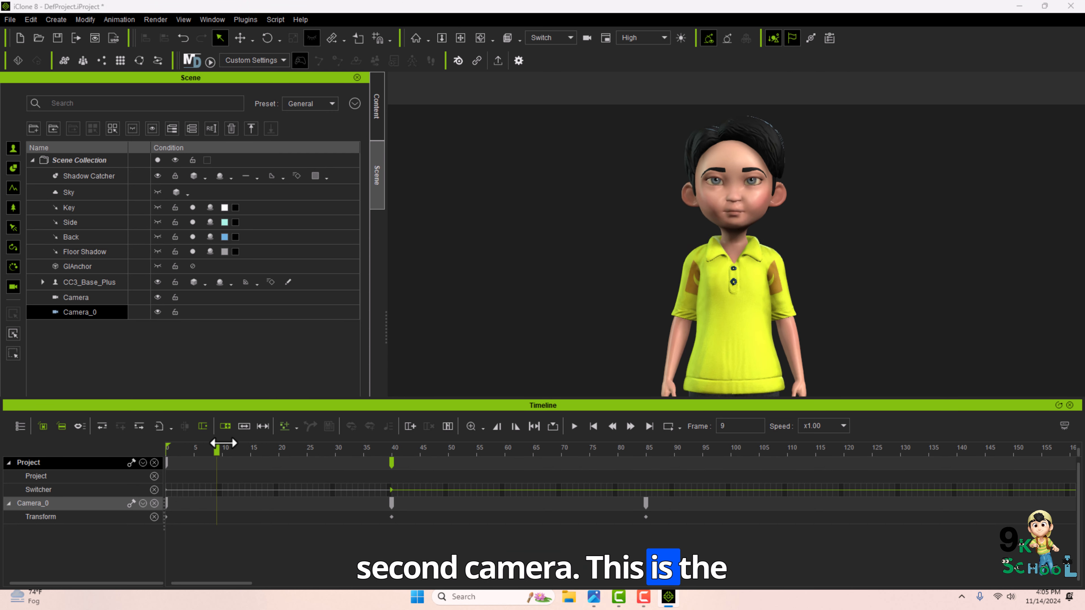
drag(223, 444, 646, 487)
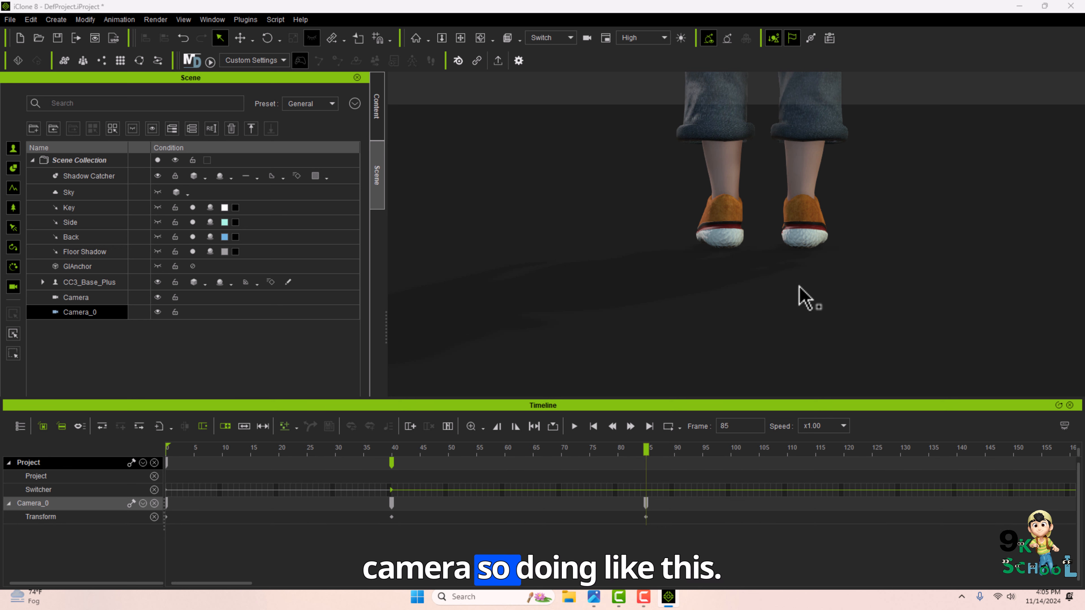
Create a third new camera for the scene.
click(277, 313)
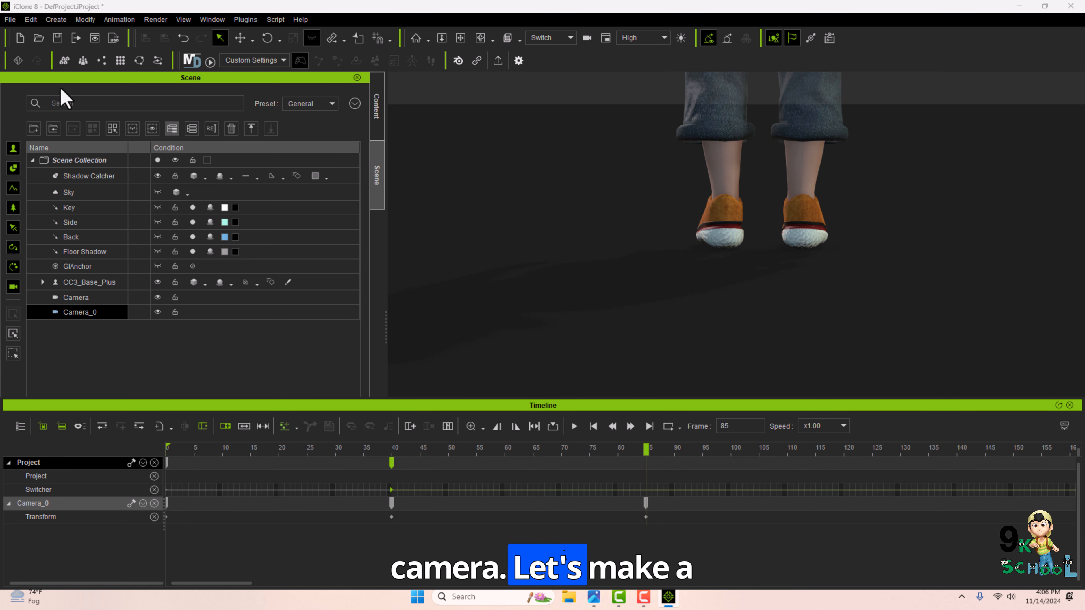
click(56, 19)
mouse_move(102, 157)
click(192, 155)
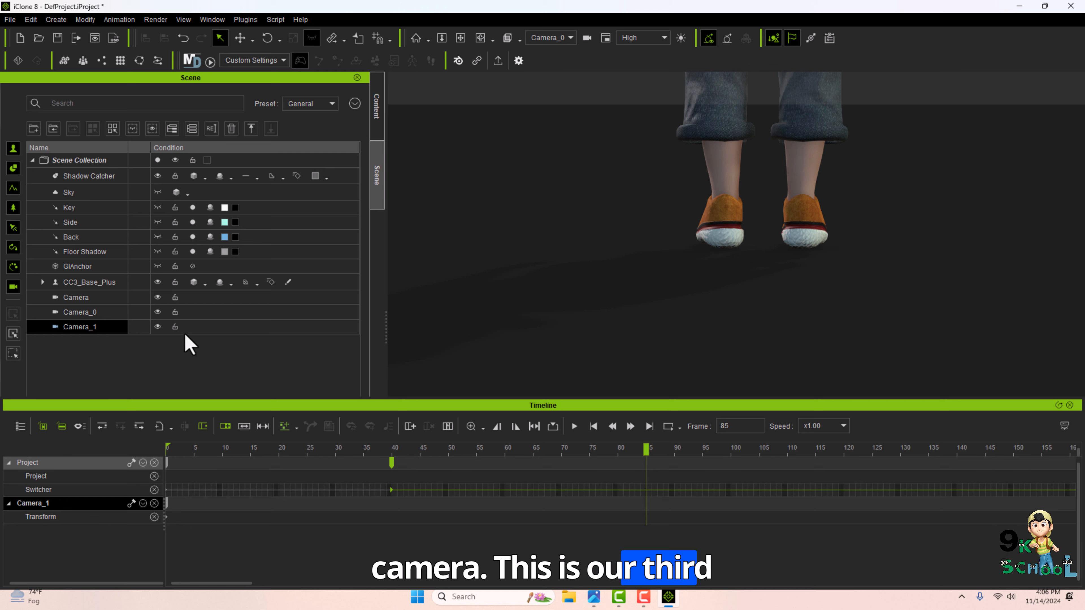
View through the third camera and move it to frame the character's torso at frame 85.
click(555, 37)
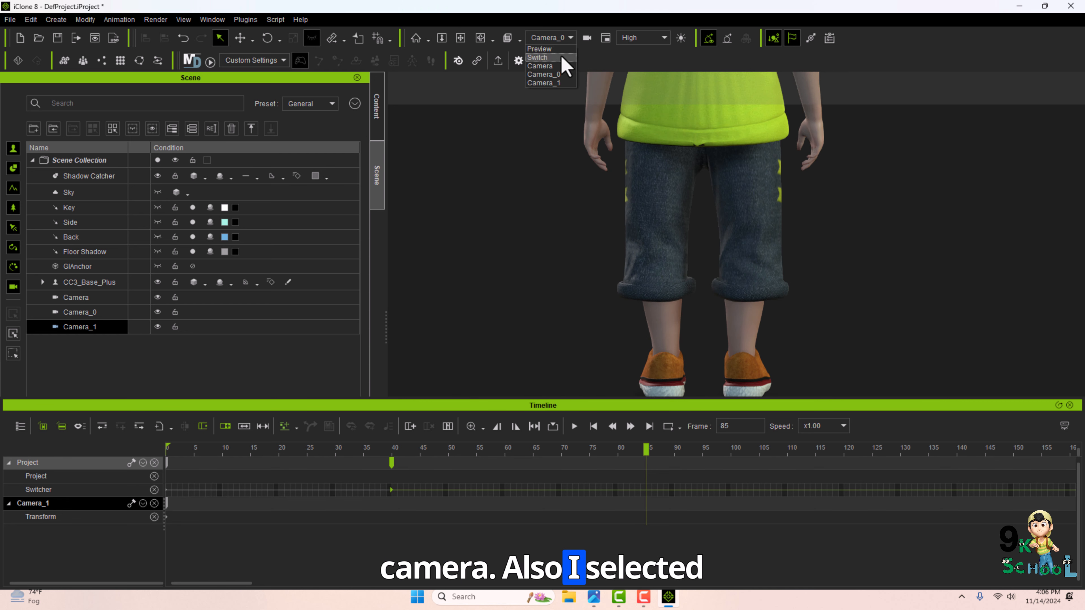
click(548, 83)
middle_drag(707, 188, 669, 315)
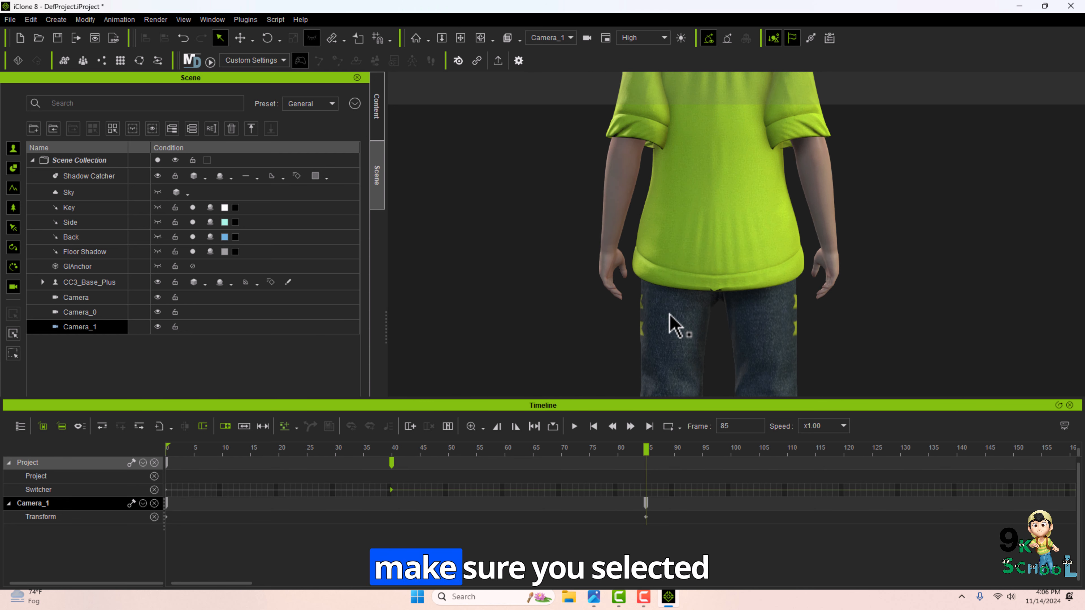
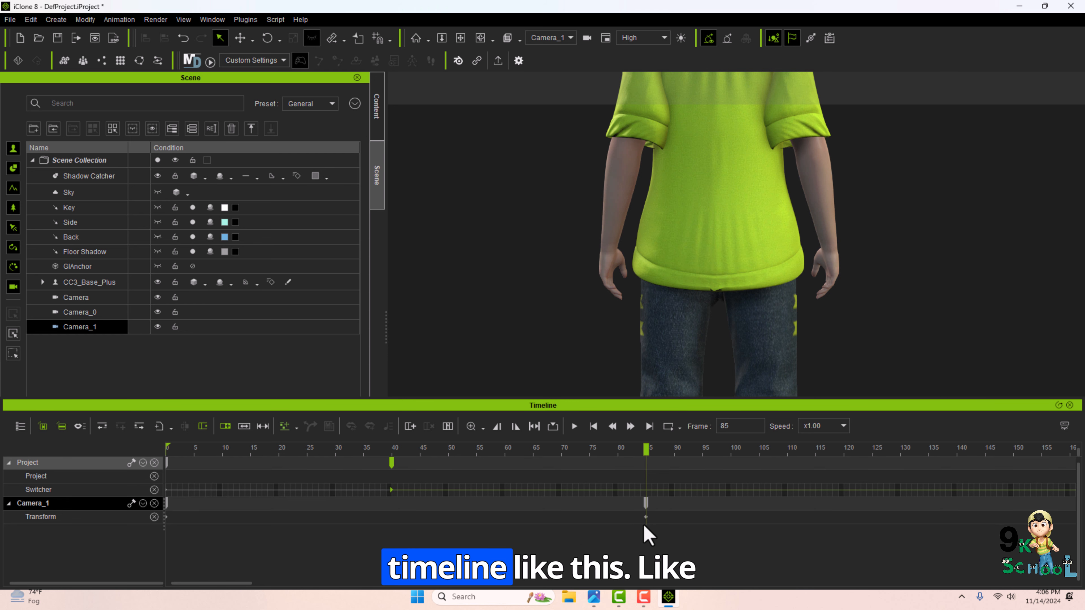
At frame 85, orbit the third camera around to a side view of the character.
click(70, 312)
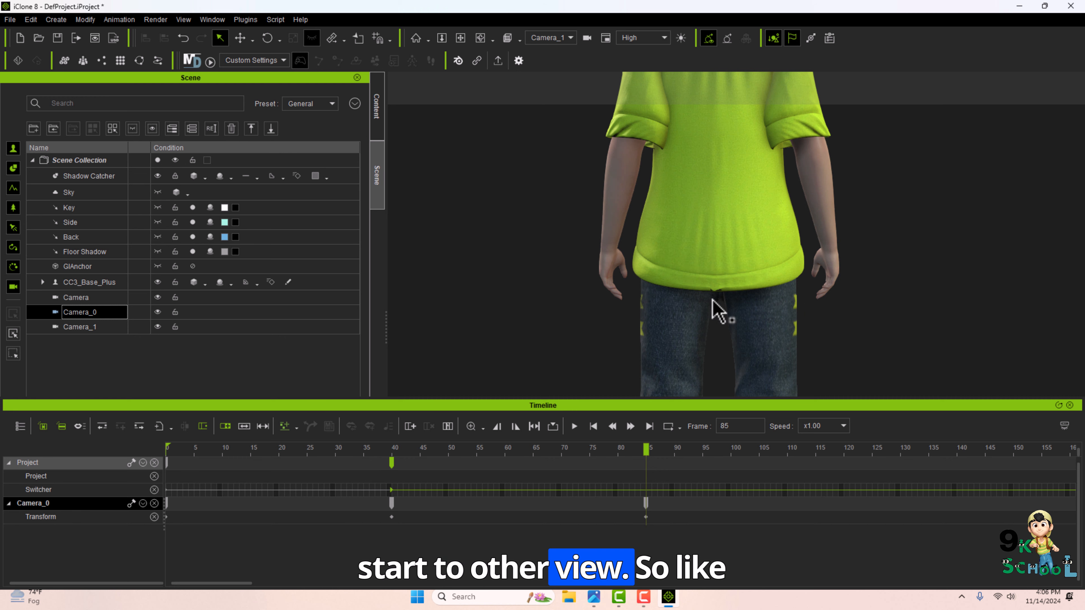
middle_drag(708, 222, 706, 258)
click(718, 226)
scroll(722, 222, down, 5)
right_drag(726, 229, 831, 274)
click(81, 312)
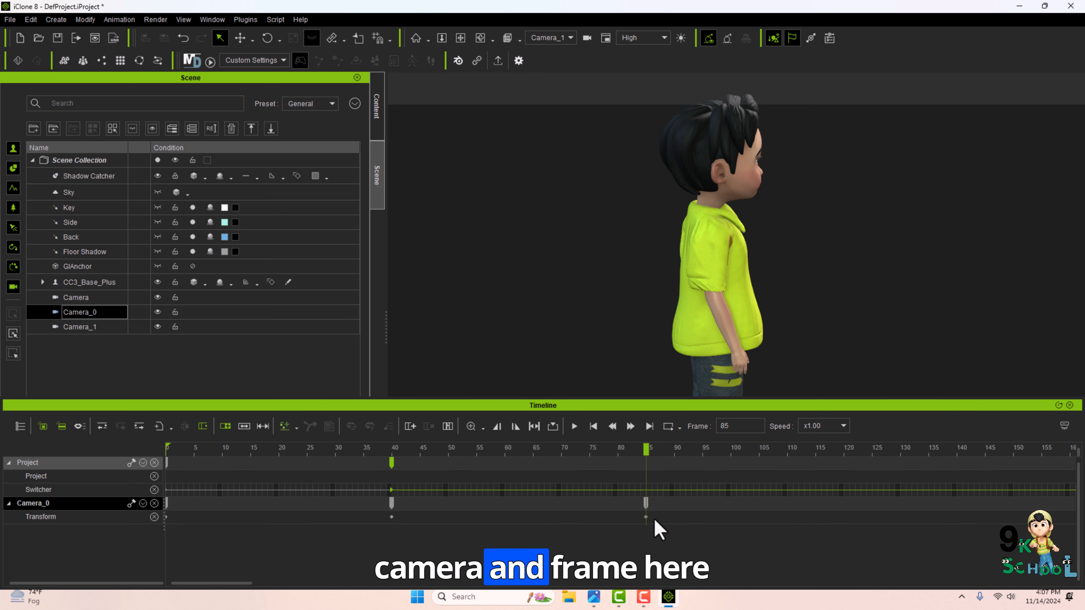
click(88, 329)
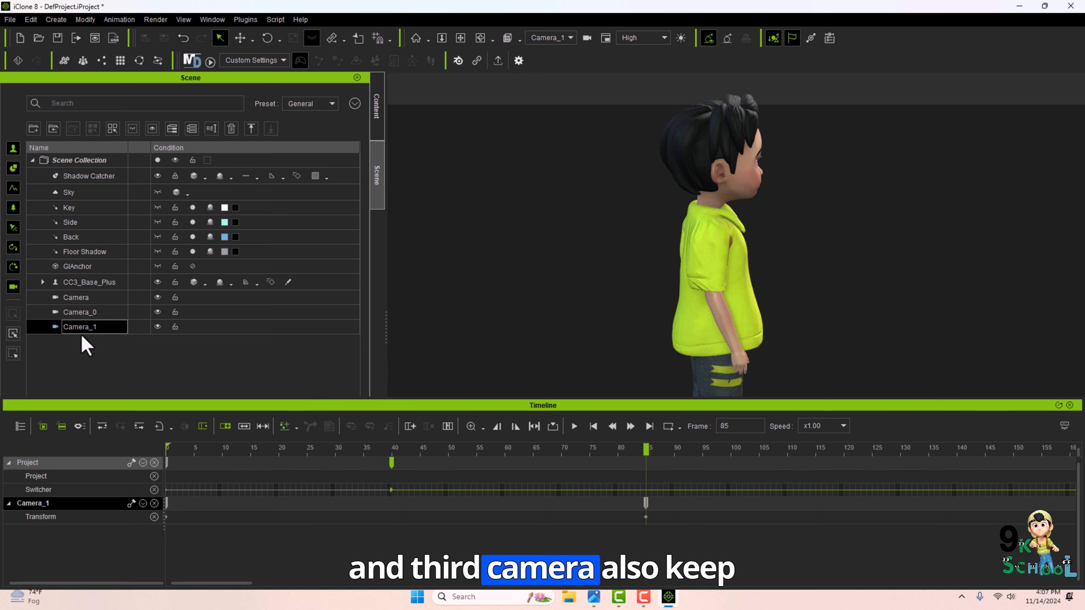
Add a switch to Camera_1 at frame 85 on the Switcher track.
click(644, 490)
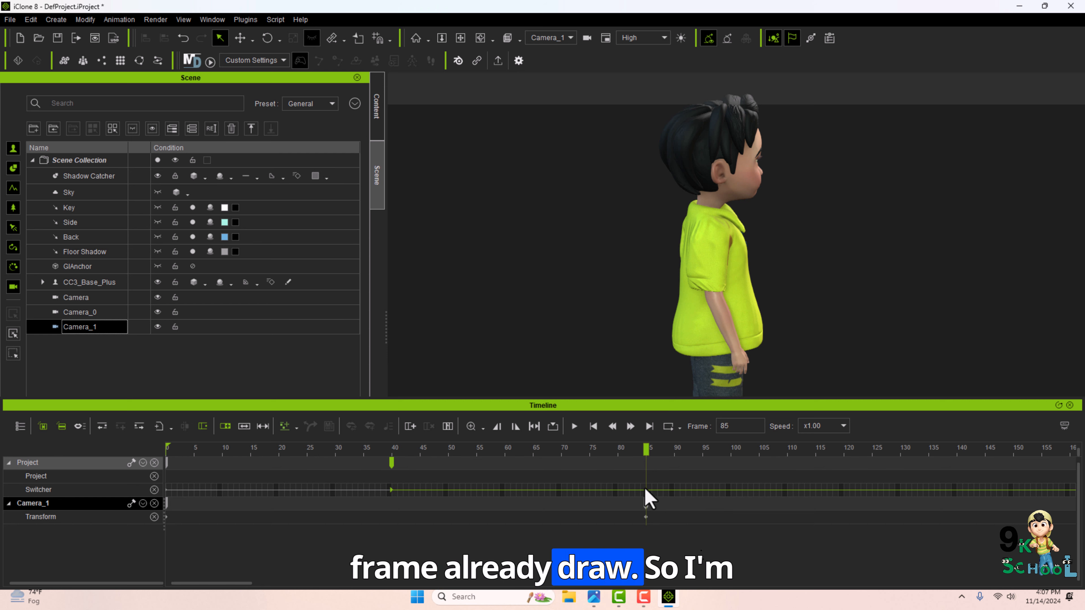
right_click(645, 491)
mouse_move(709, 572)
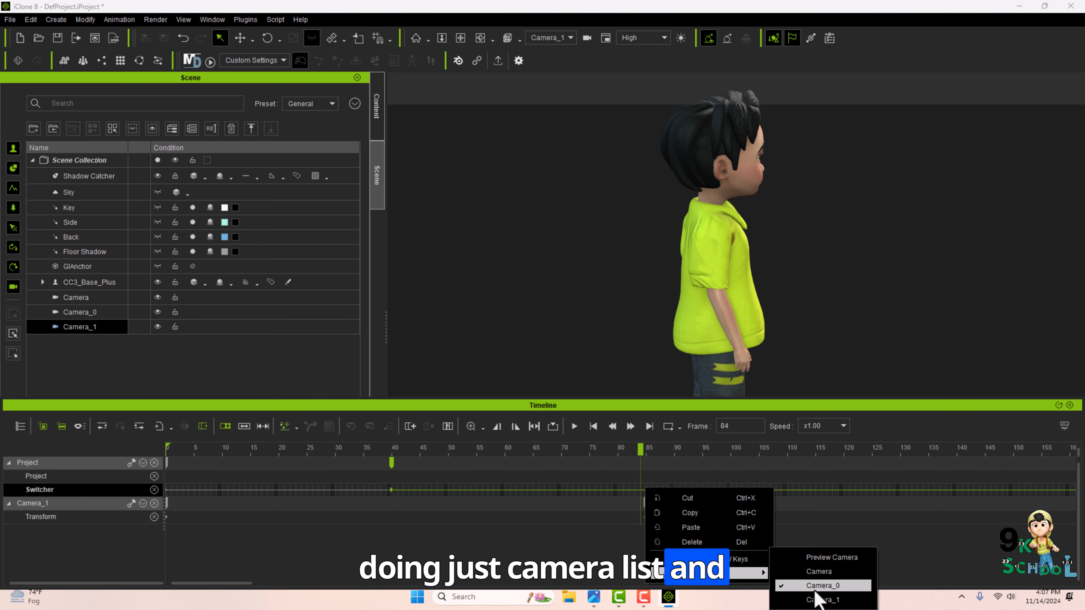
click(811, 597)
click(646, 467)
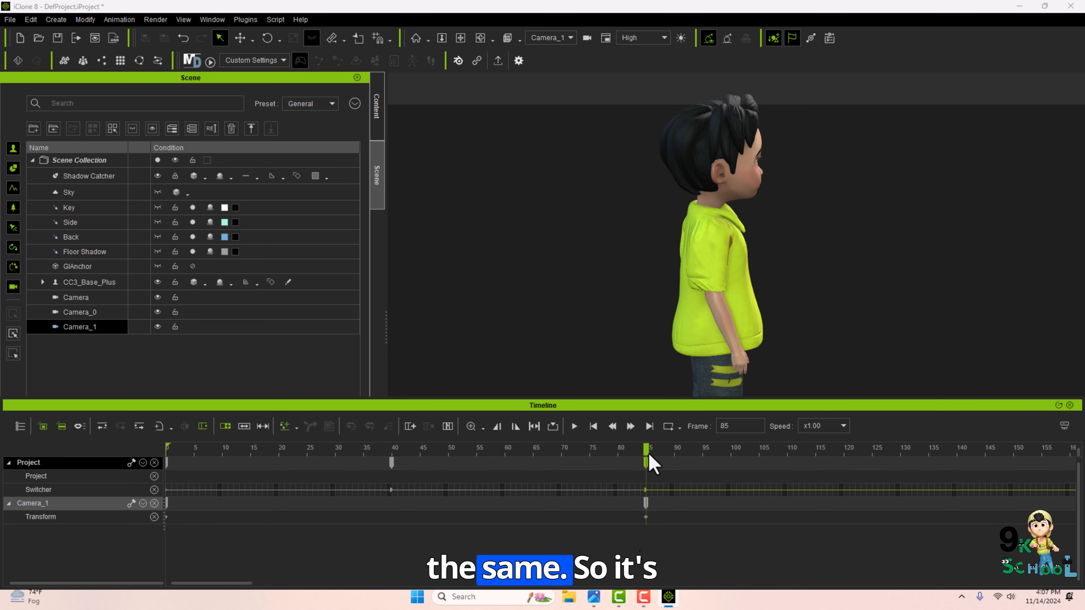
At frame 131, move the third camera down to the character's legs and feet to key the move.
drag(646, 448, 646, 448)
click(883, 449)
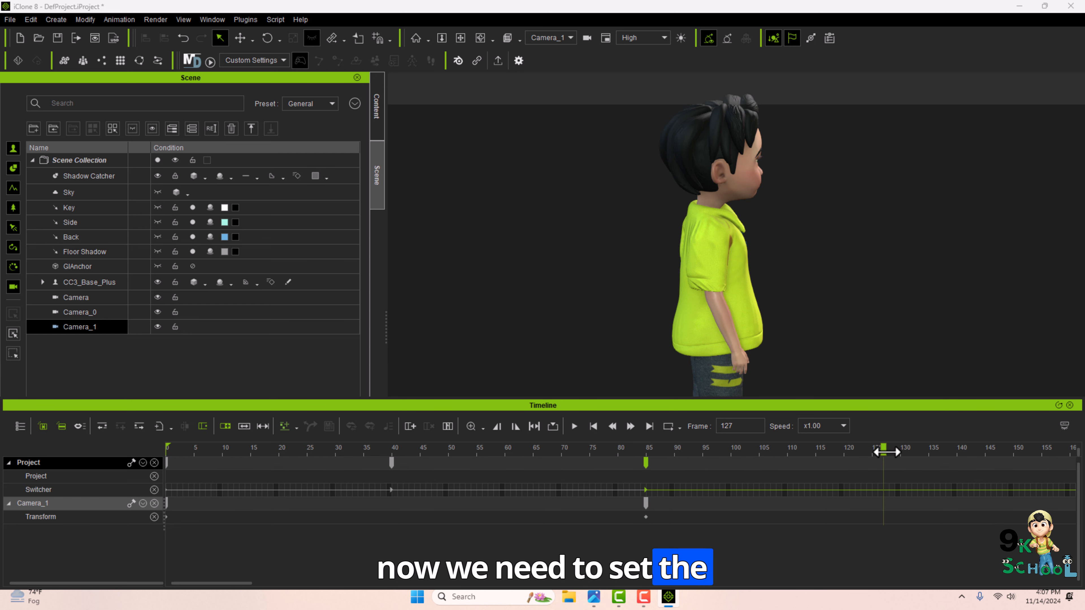
drag(883, 453, 903, 462)
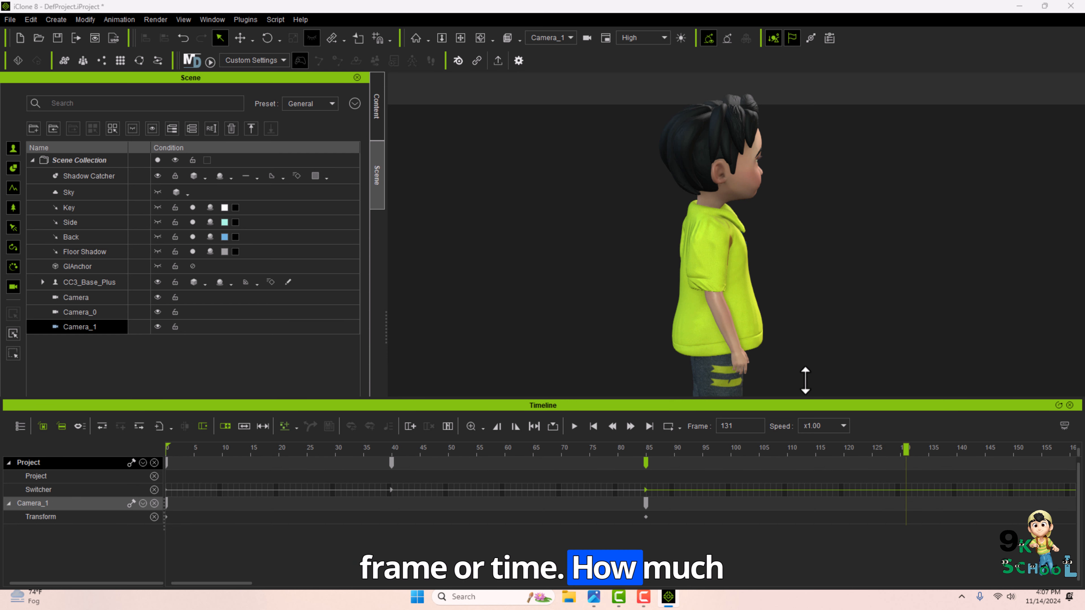
middle_drag(738, 353, 743, 239)
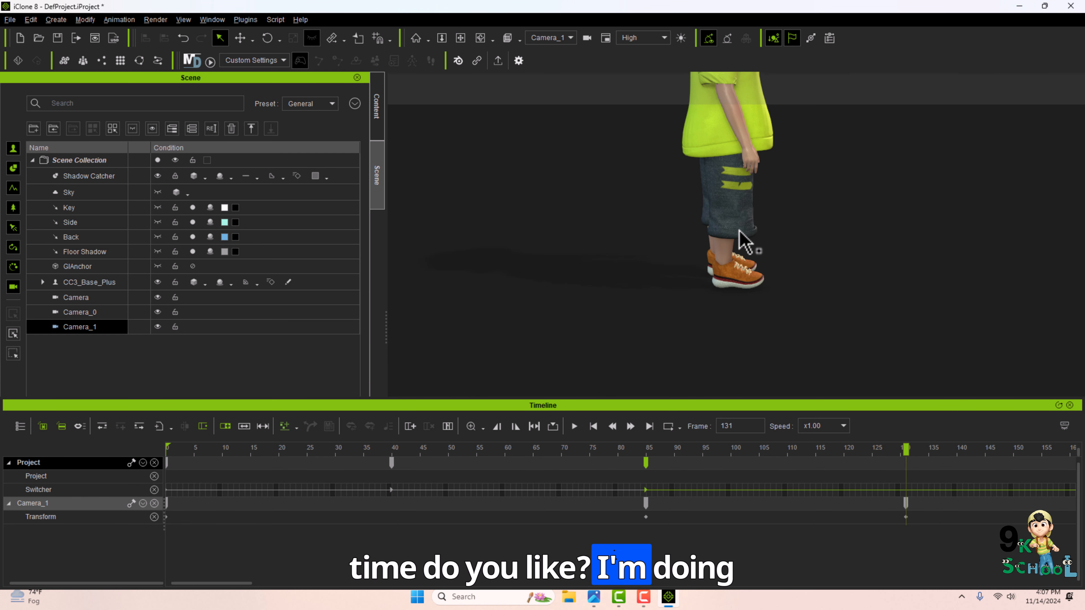
Scrub the timeline between frames 85 and 131 to review the third camera's move.
click(899, 448)
drag(882, 444, 646, 417)
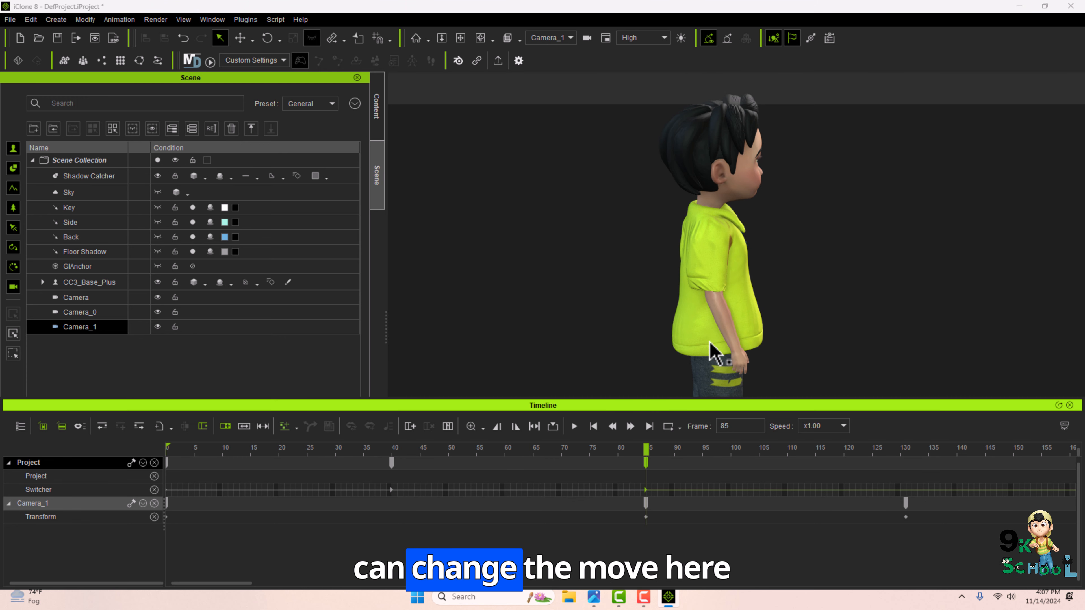
middle_drag(723, 244, 716, 325)
drag(646, 449, 905, 463)
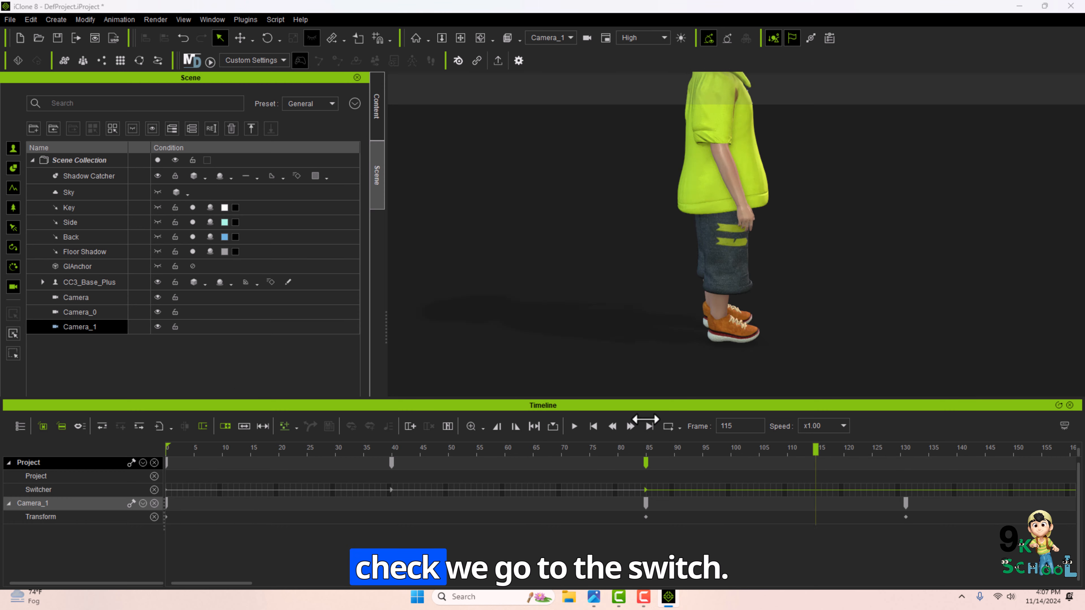
View through the Switch camera and play back the camera sequence from the start.
click(551, 37)
click(539, 50)
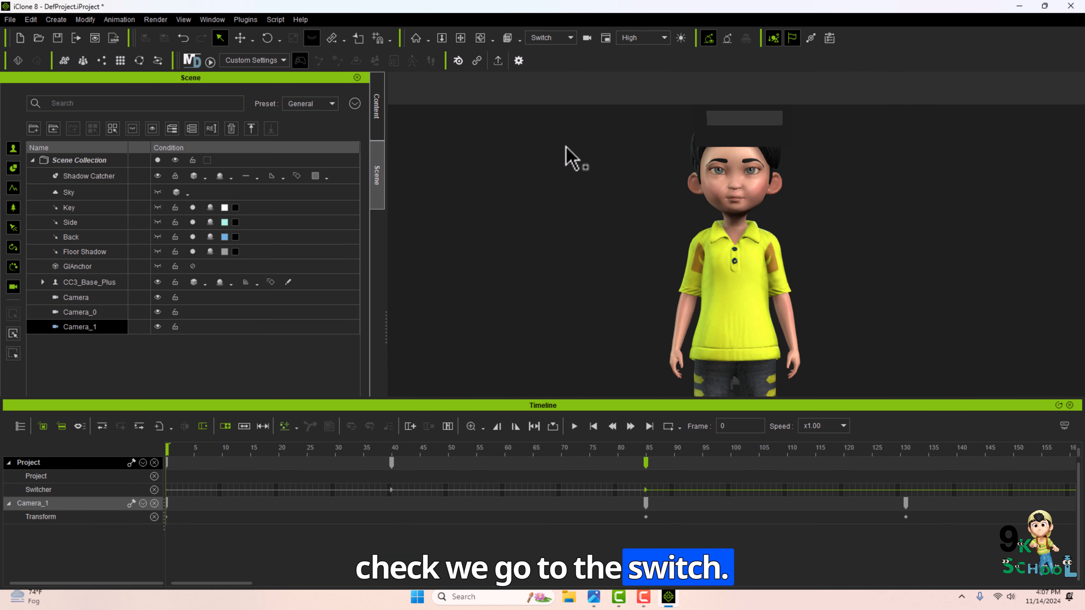
click(574, 426)
click(574, 426)
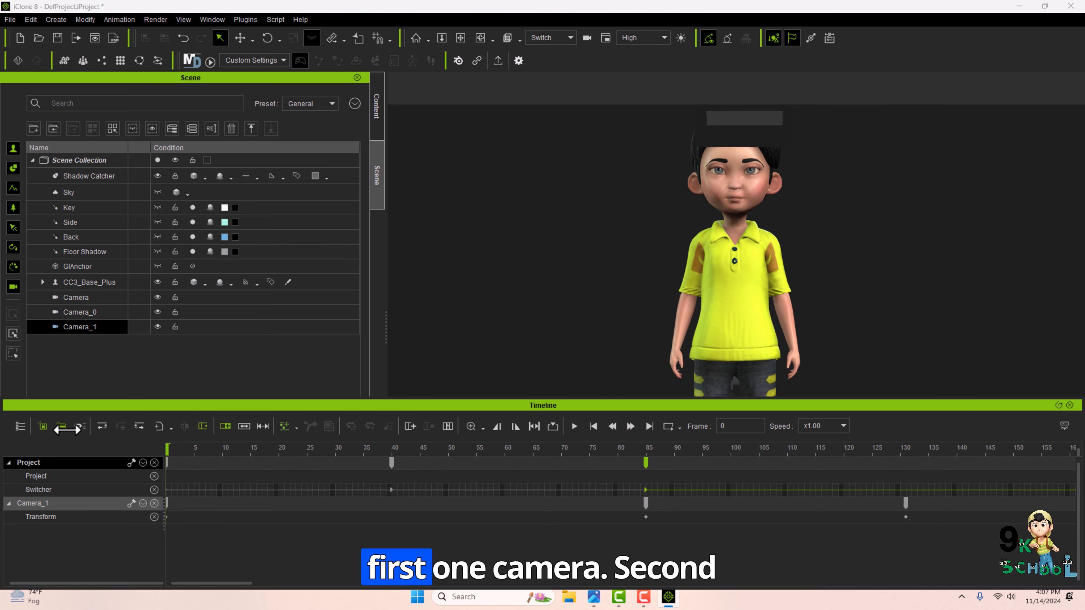
drag(151, 429, 383, 428)
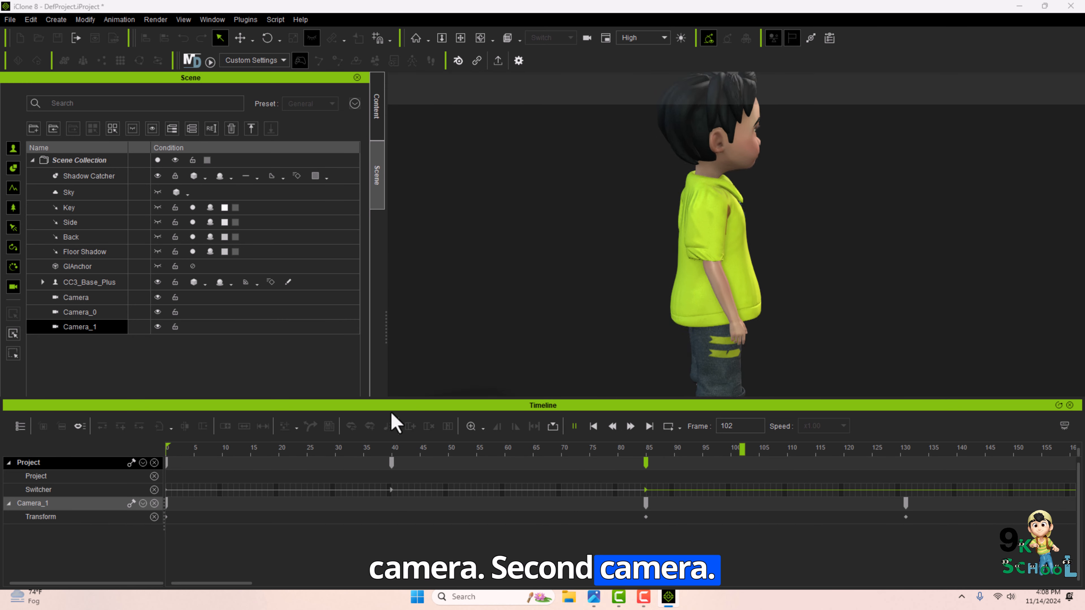
Delete all the cameras and the character from the scene.
click(86, 313)
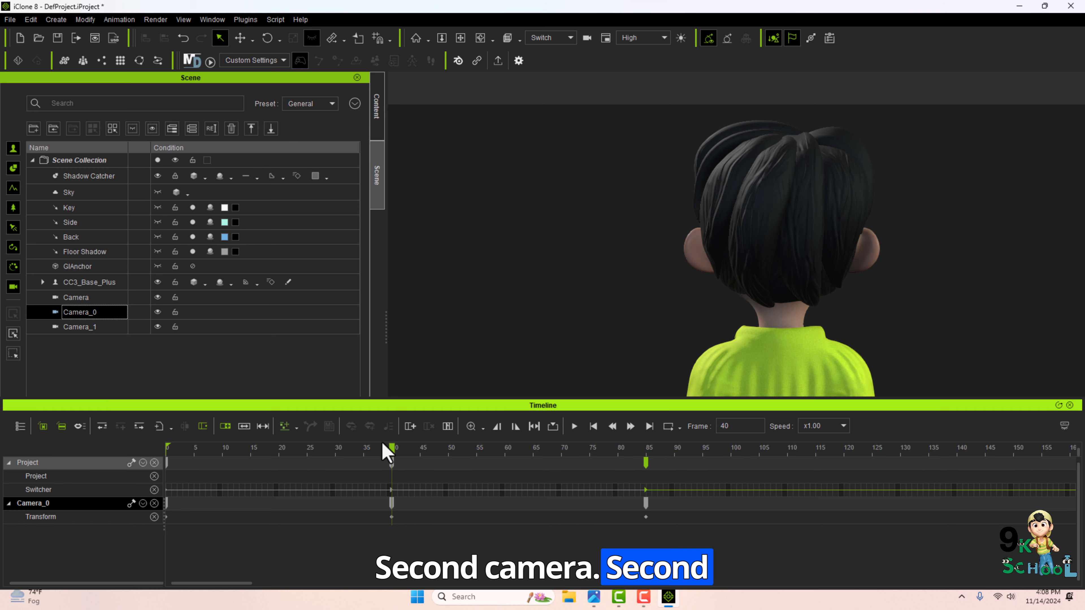
drag(382, 448, 714, 449)
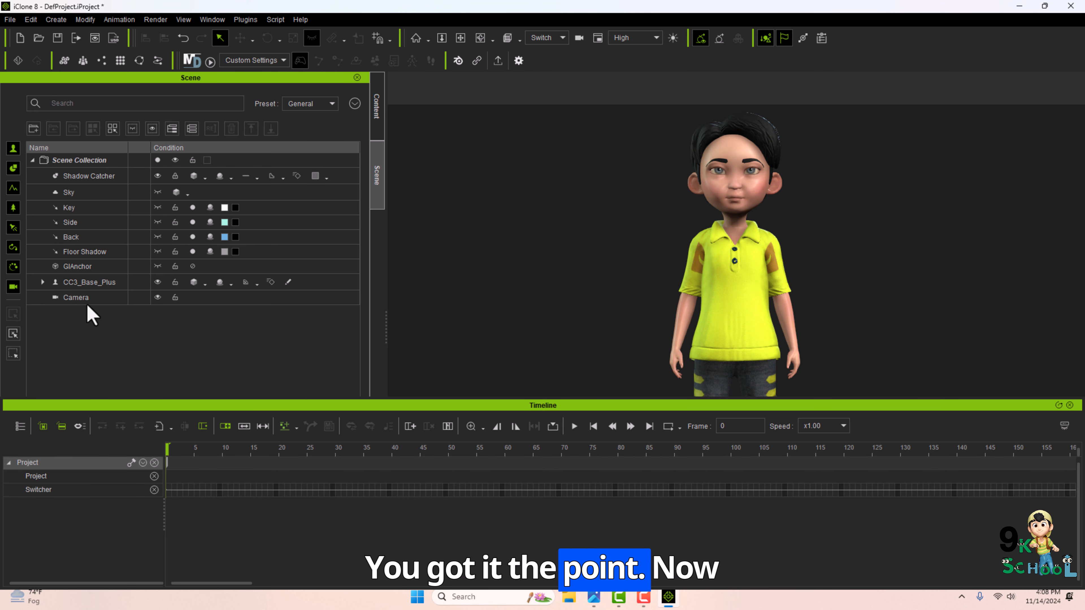
key(Delete)
click(754, 307)
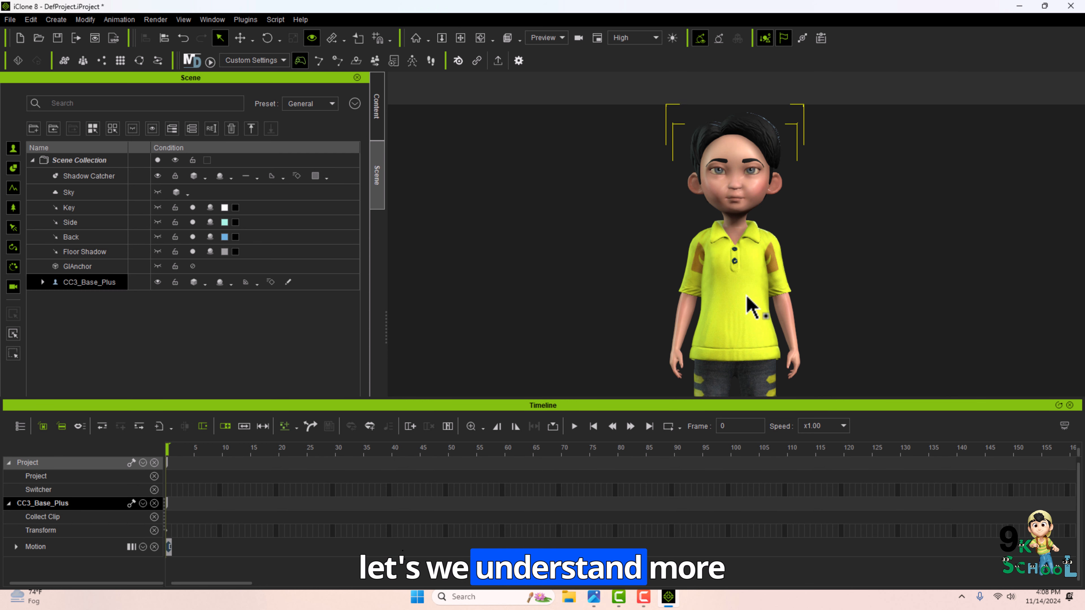
key(Delete)
Add the Ren, Baby and Jayden toon actors from the content library, placing them at separate locations.
click(375, 105)
double_click(175, 301)
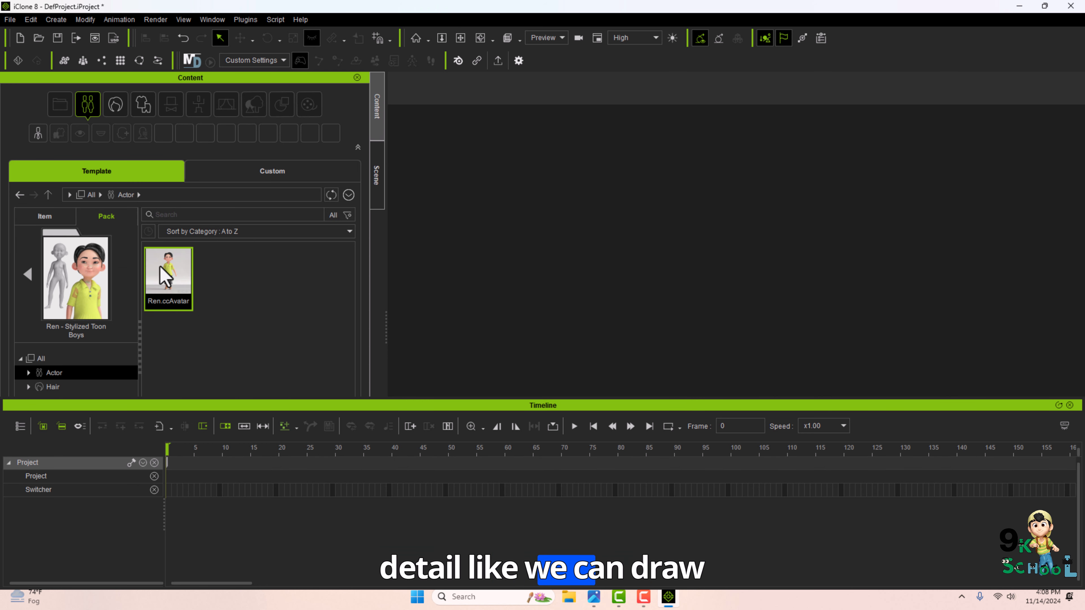
drag(457, 214, 467, 218)
click(27, 274)
double_click(219, 348)
drag(168, 274, 926, 231)
key(w)
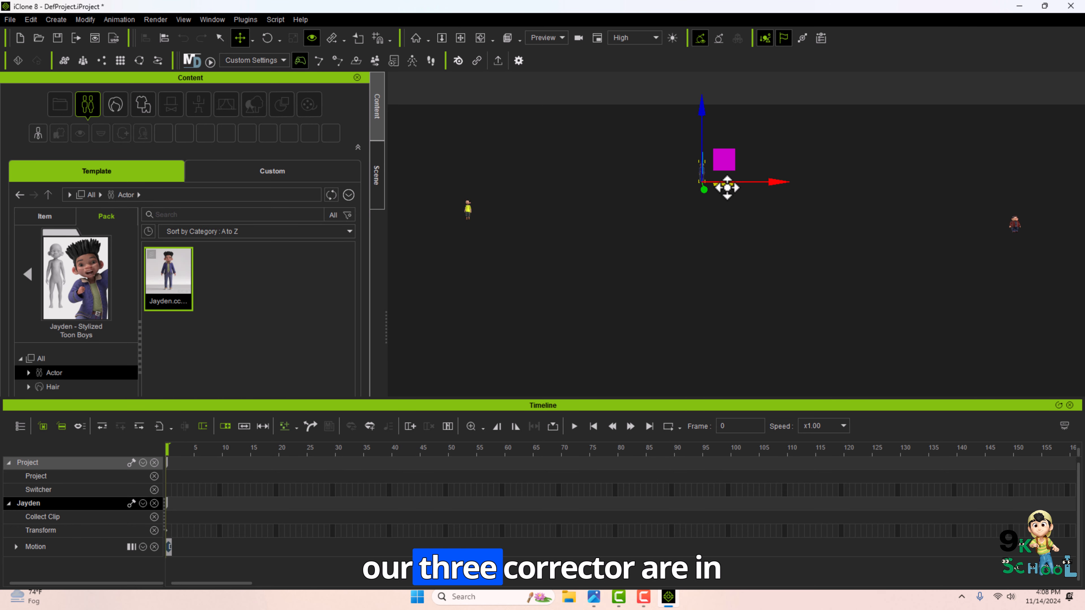
Select each of the three characters in turn to examine where they stand.
click(27, 274)
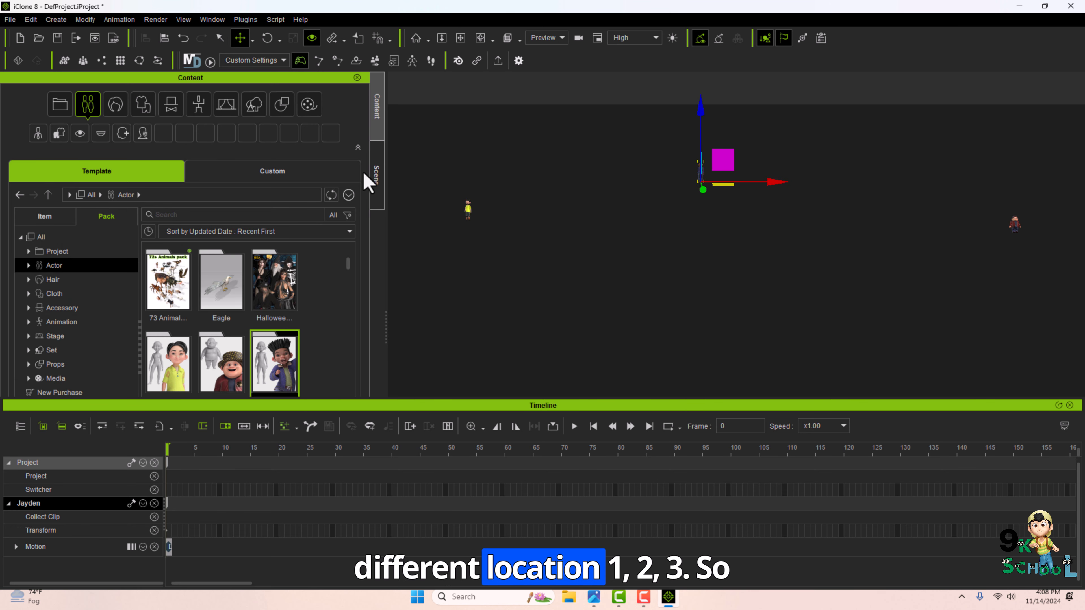
click(375, 176)
click(84, 315)
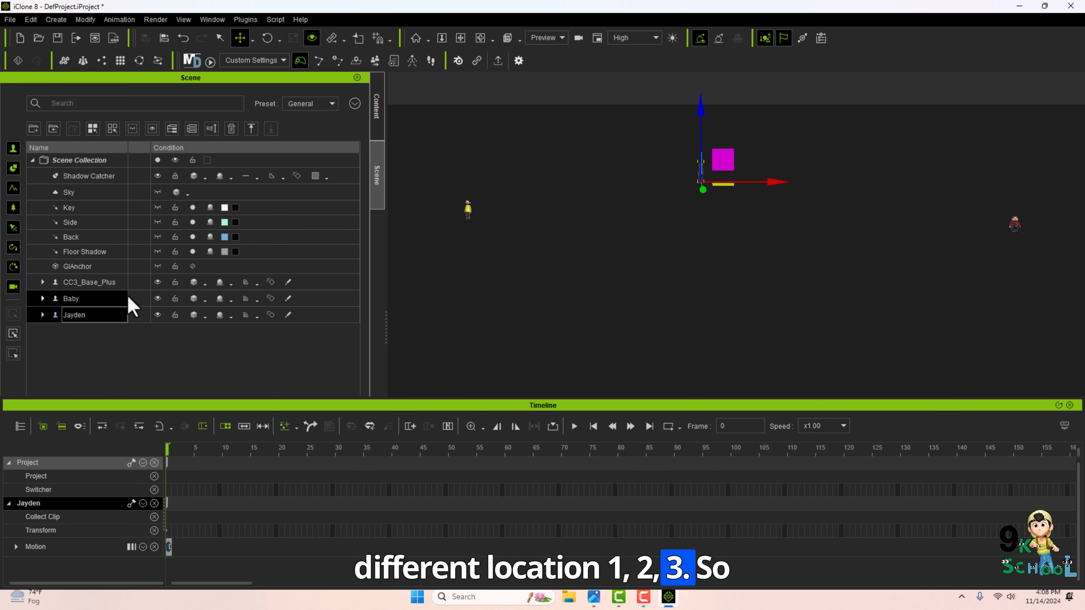
click(468, 210)
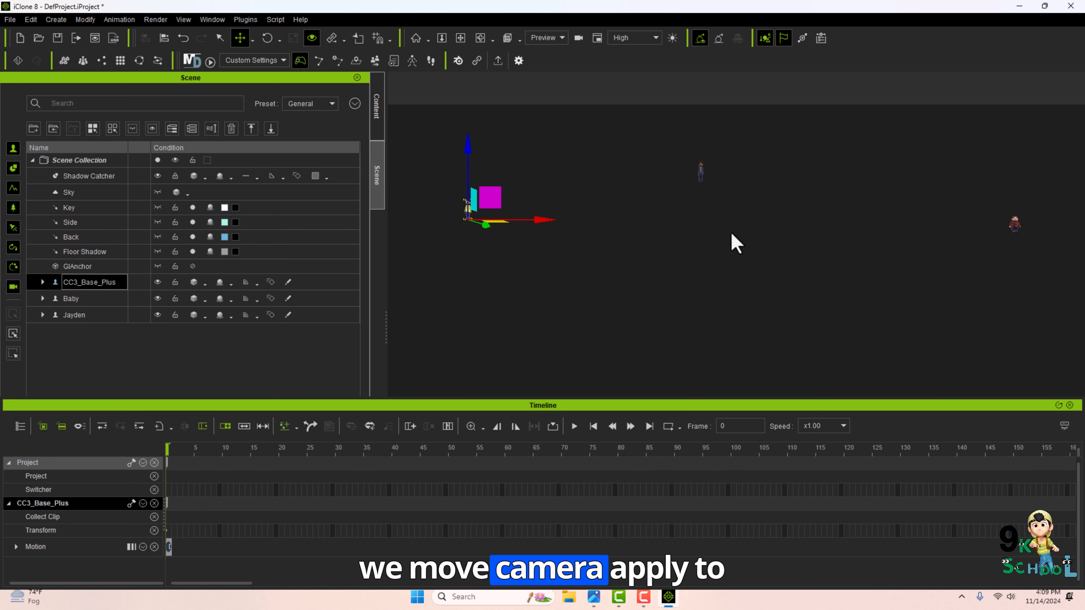
click(1016, 226)
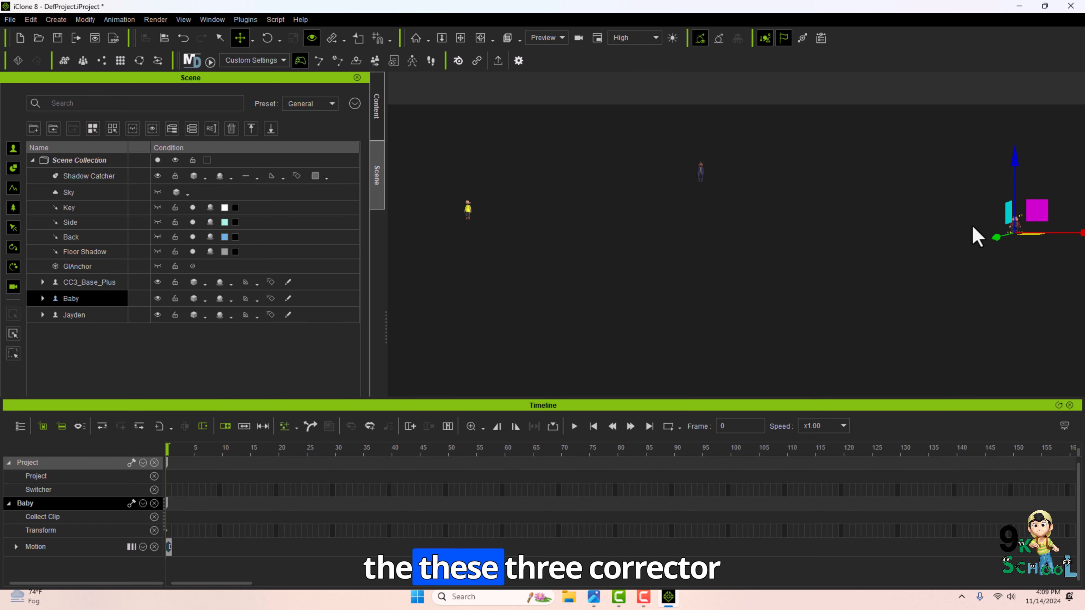
click(467, 211)
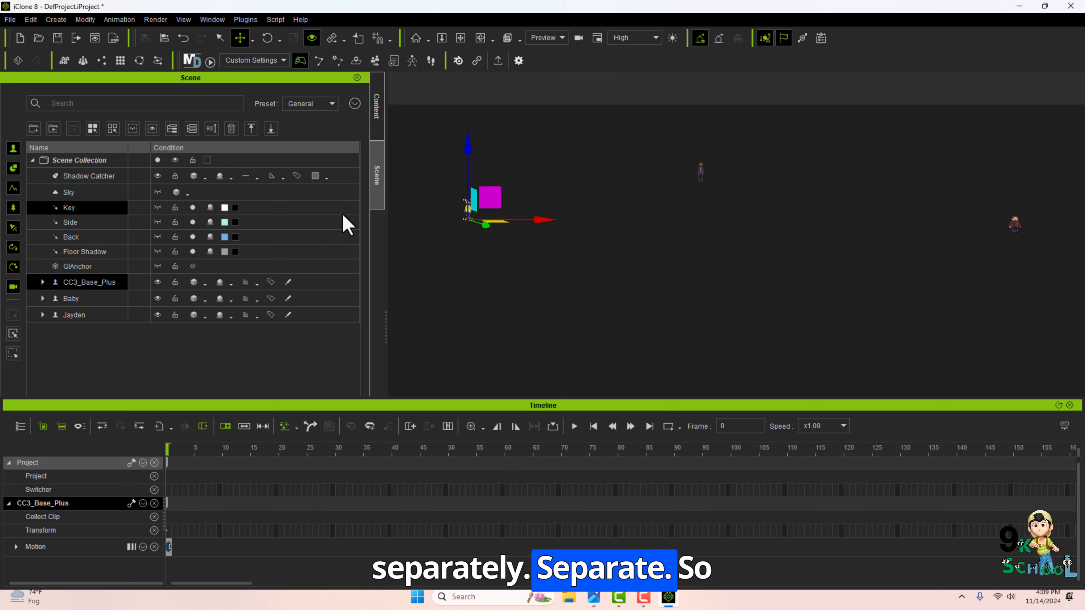
Frame the first character's face and create a new camera from that view.
key(f)
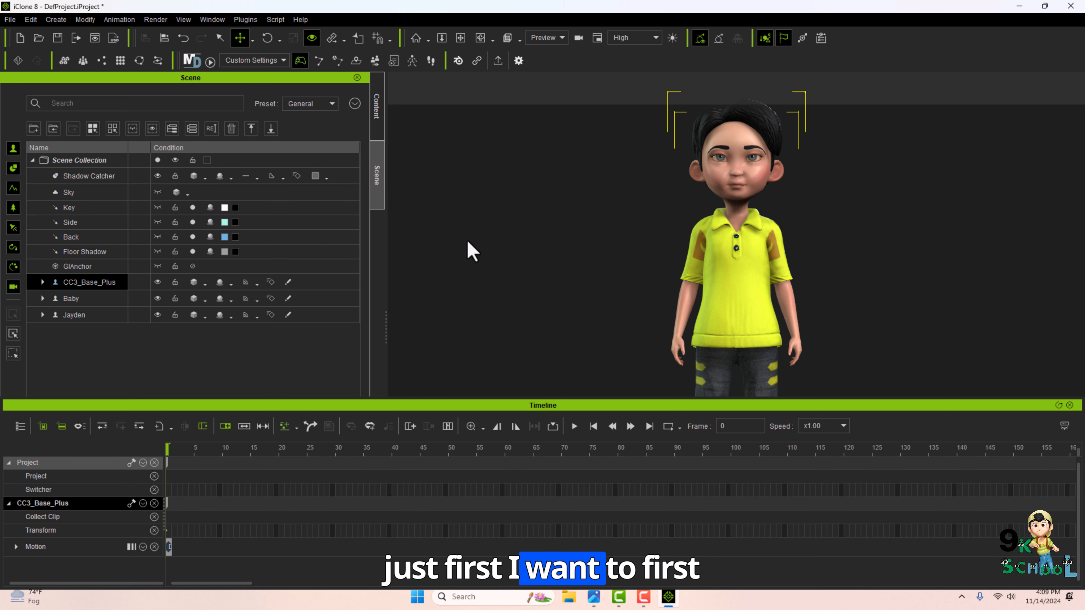
scroll(756, 171, up, 5)
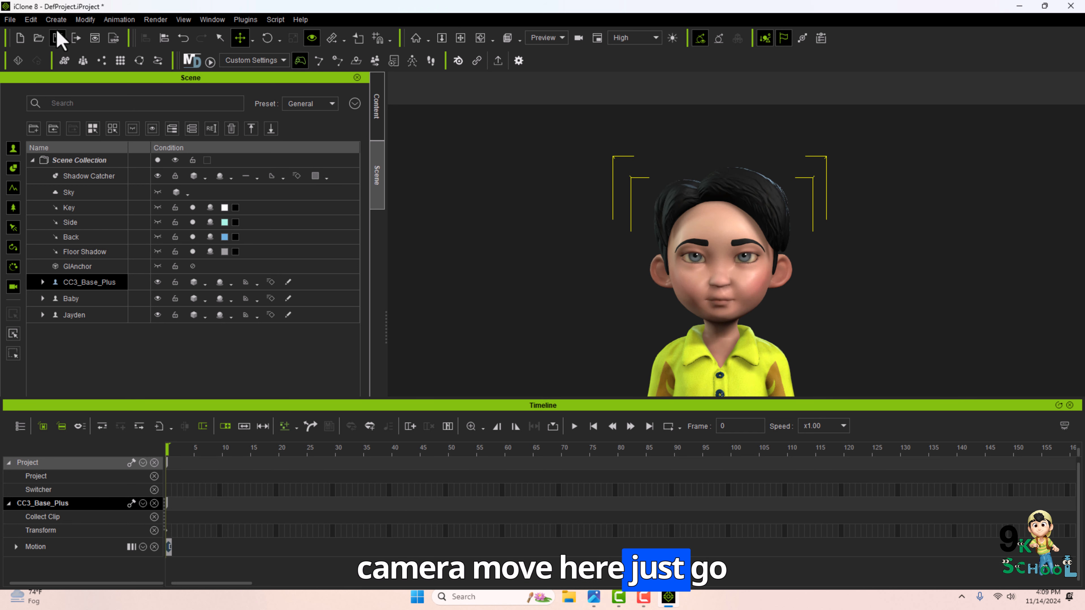
click(56, 19)
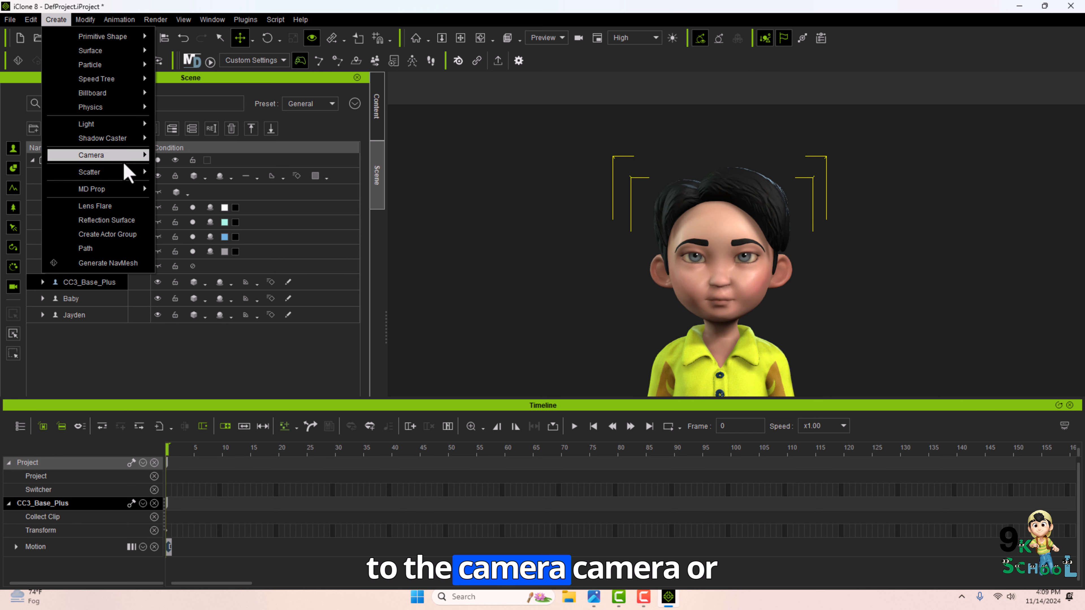
mouse_move(128, 154)
click(188, 169)
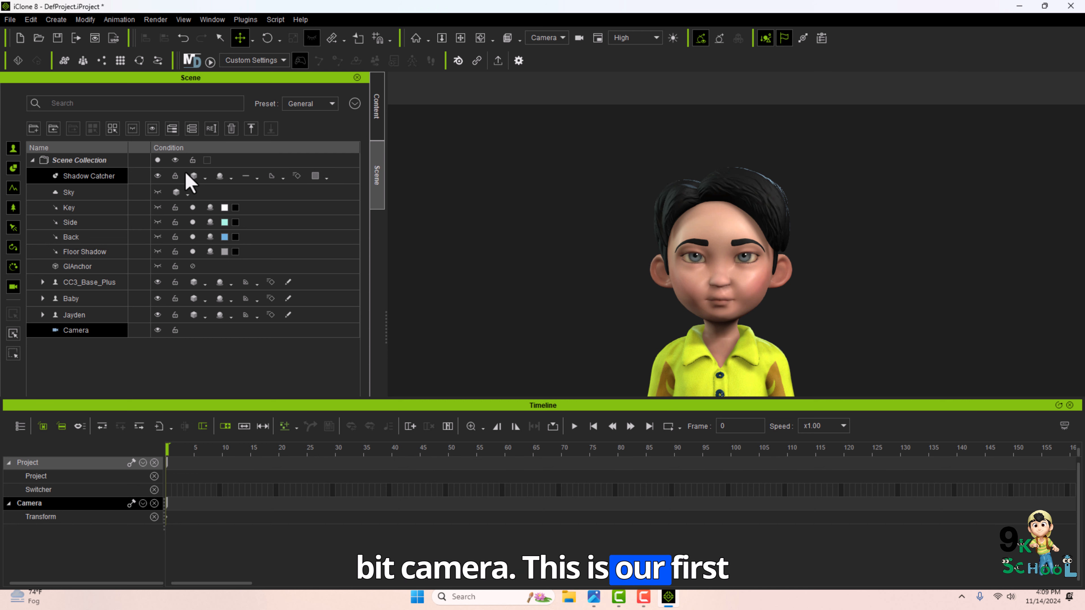
Rename the first character boy1.
click(81, 283)
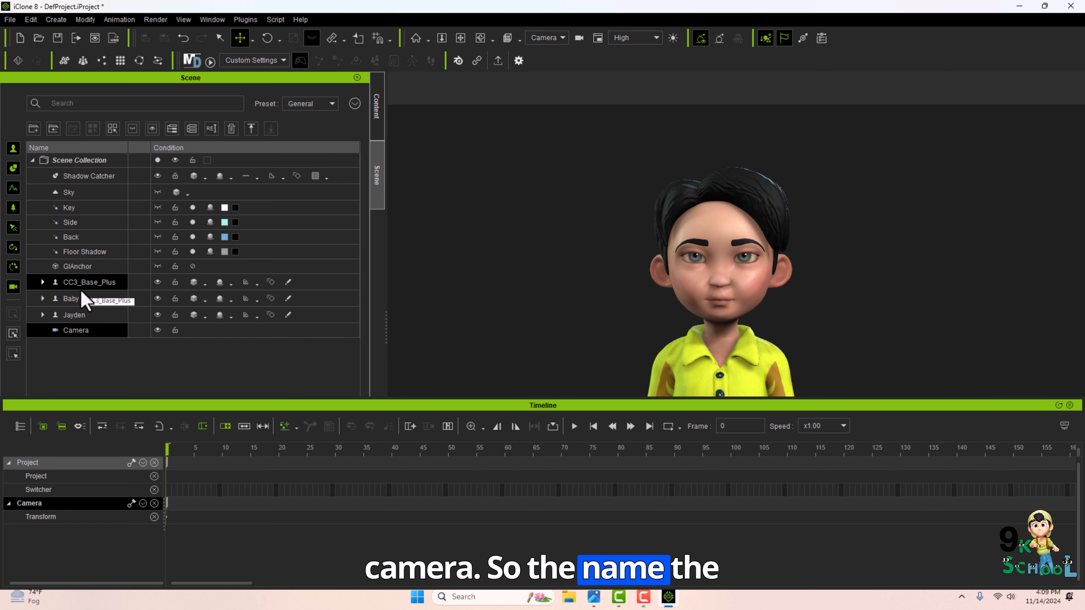
right_click(79, 287)
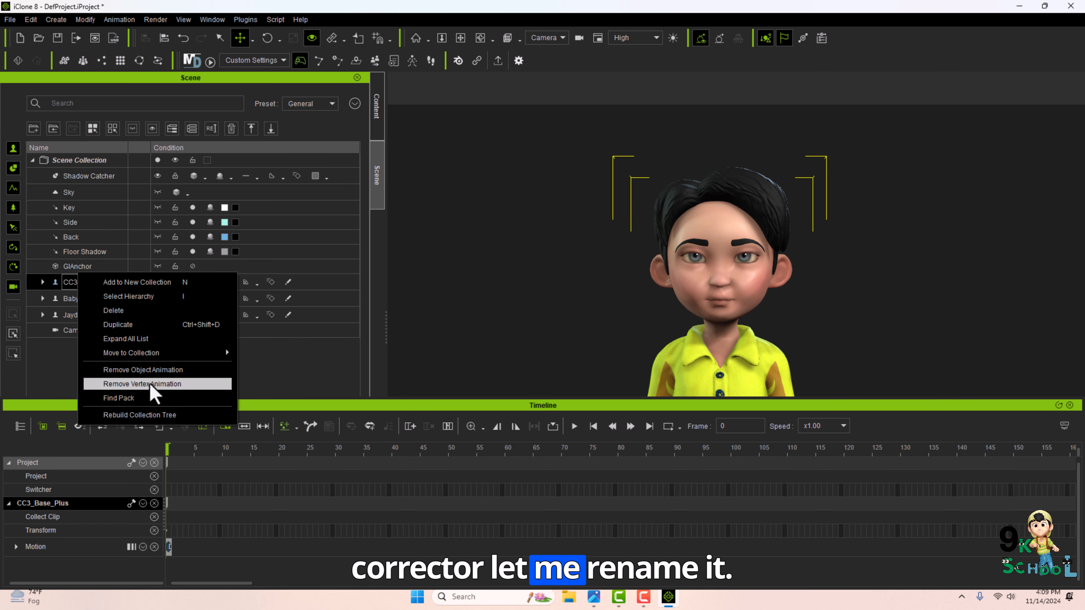
double_click(79, 285)
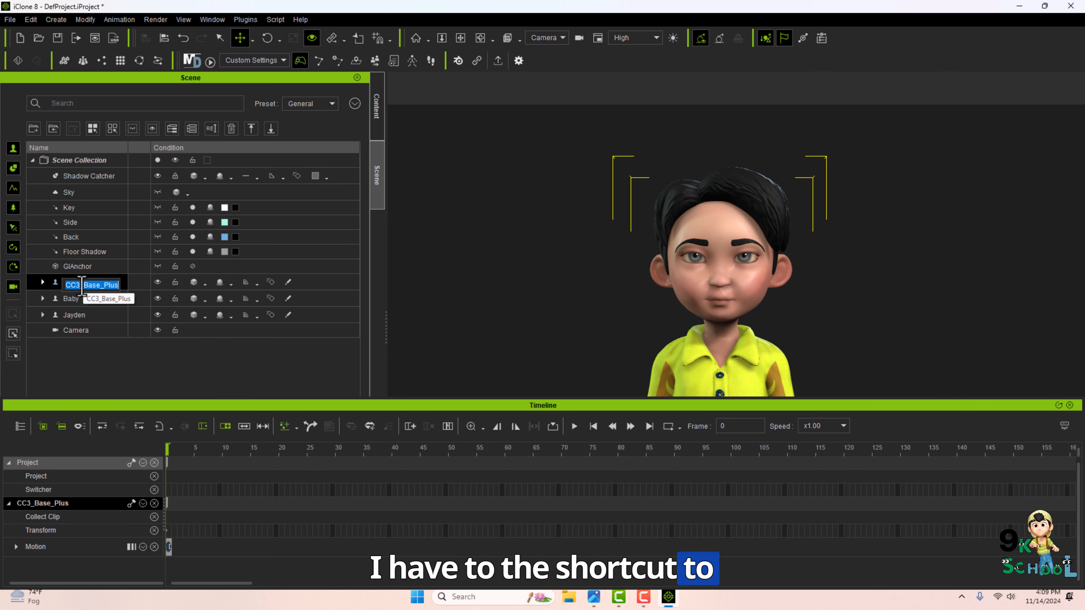
text(boy1)
click(80, 299)
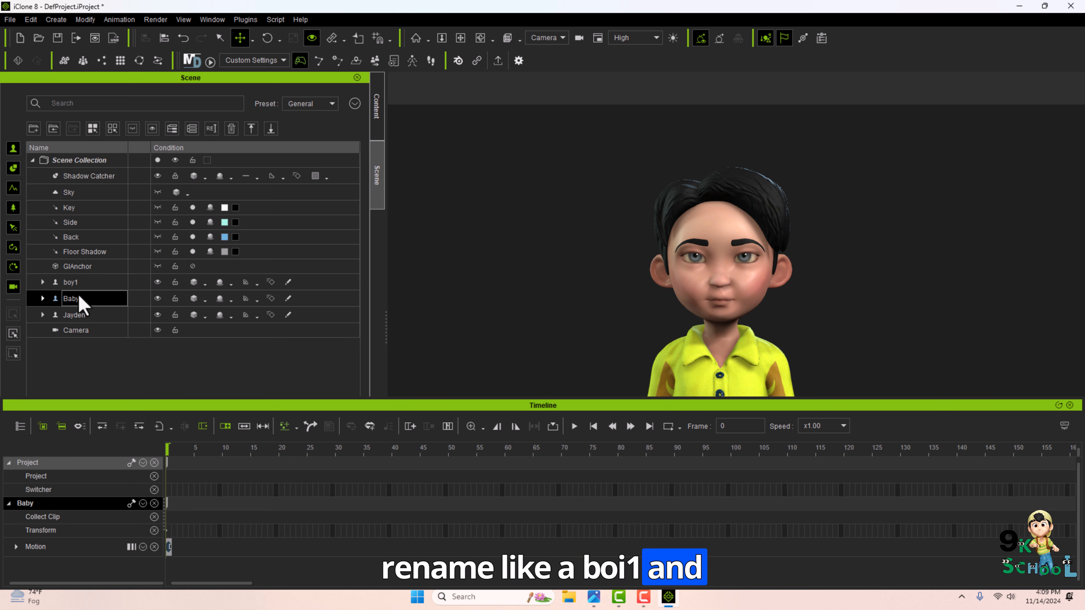
Rename the second and third characters boy2 and boy3.
right_click(80, 302)
double_click(74, 301)
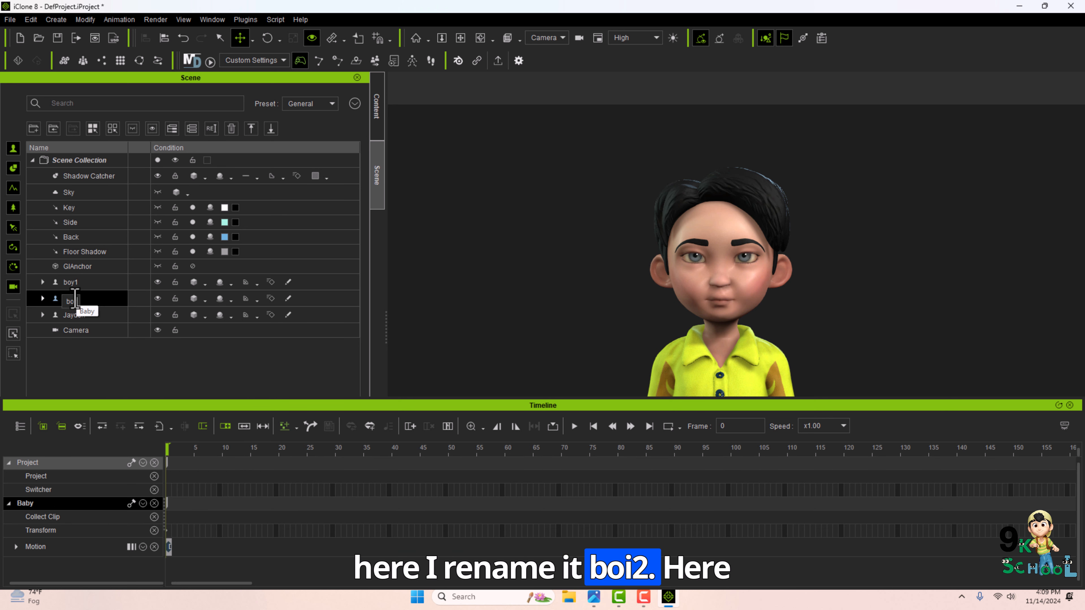
text(boy2)
double_click(81, 315)
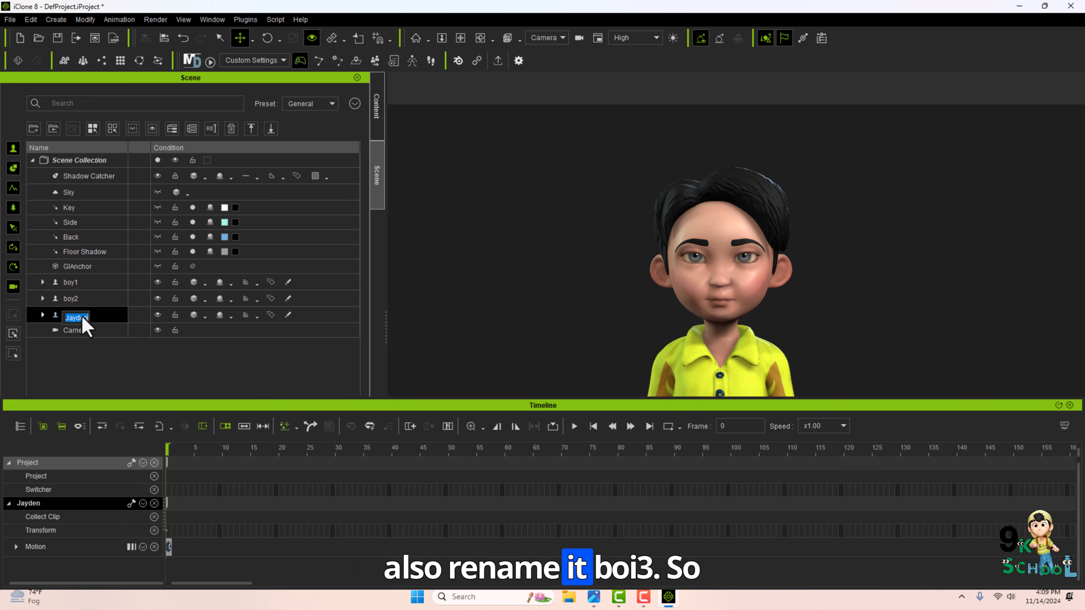
text(boy3)
click(88, 284)
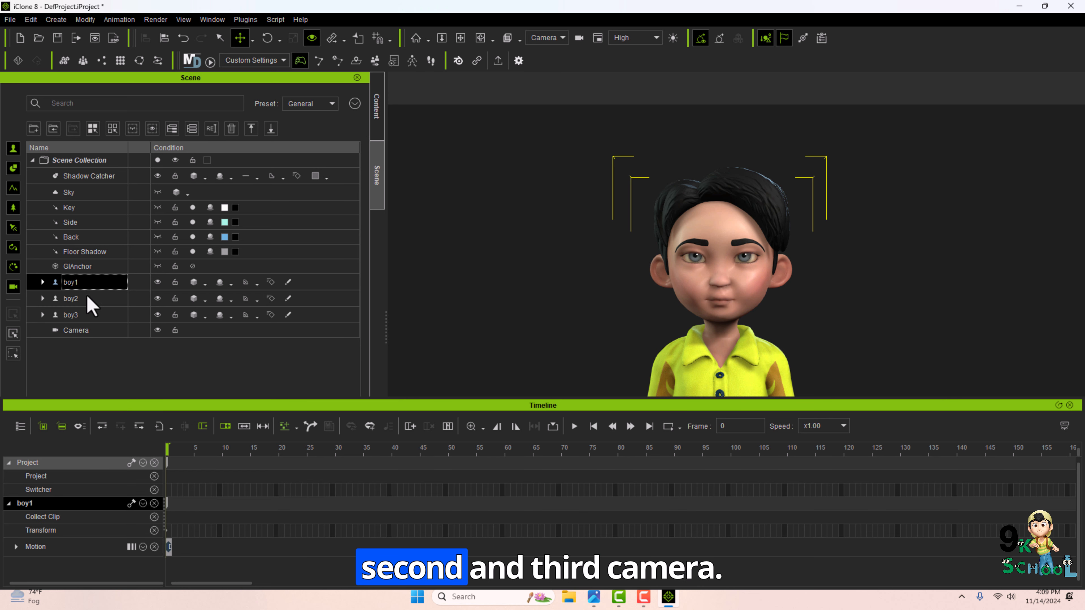
Select the new camera in the scene list and rename it boy1.
click(85, 315)
click(84, 283)
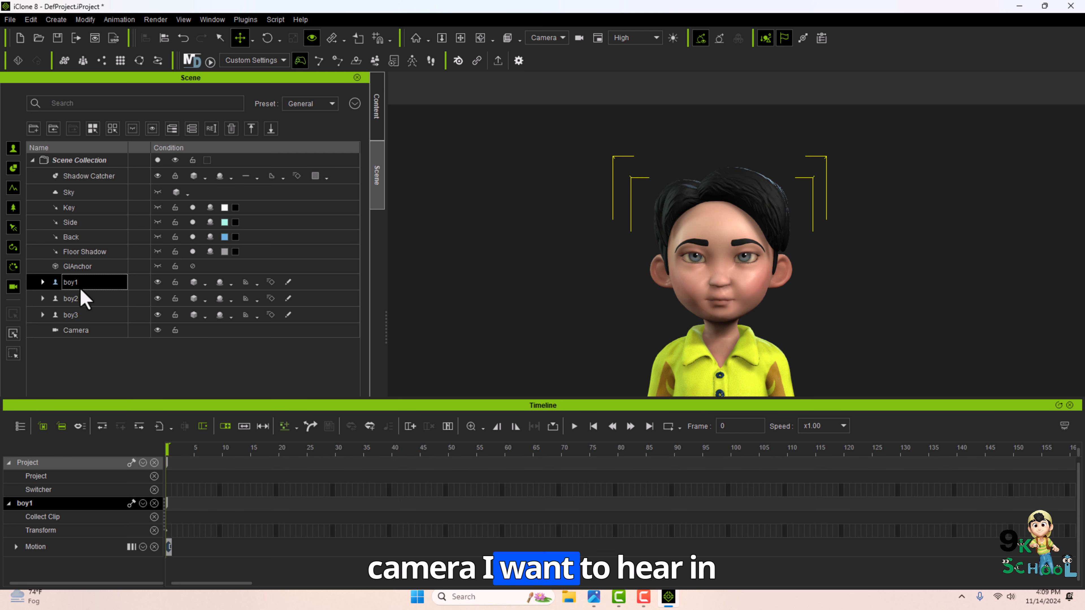
click(81, 334)
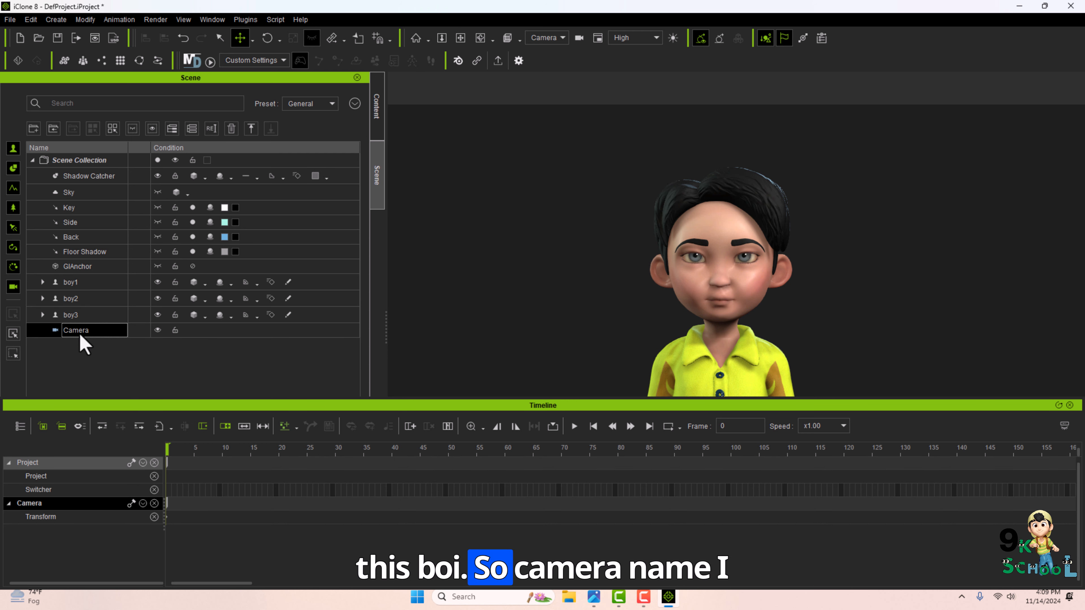
text(1)
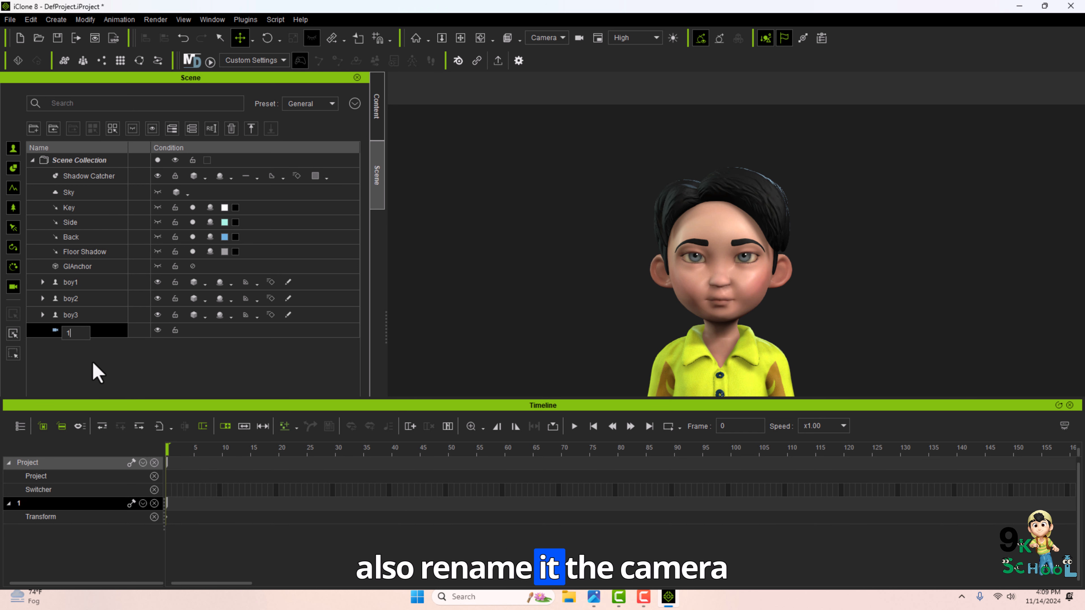
key(Return)
click(87, 333)
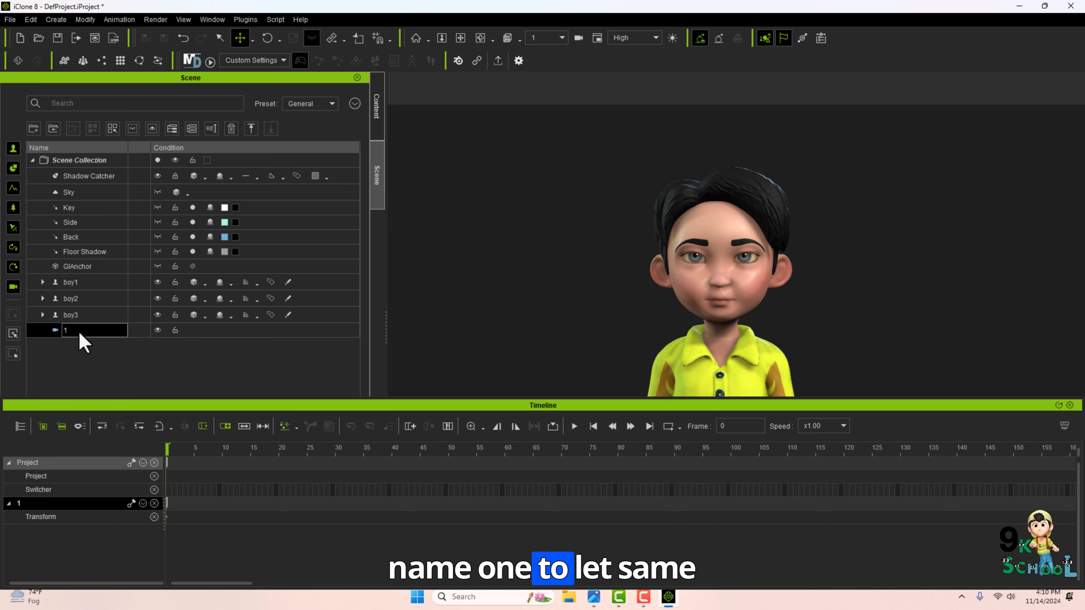
text(boy)
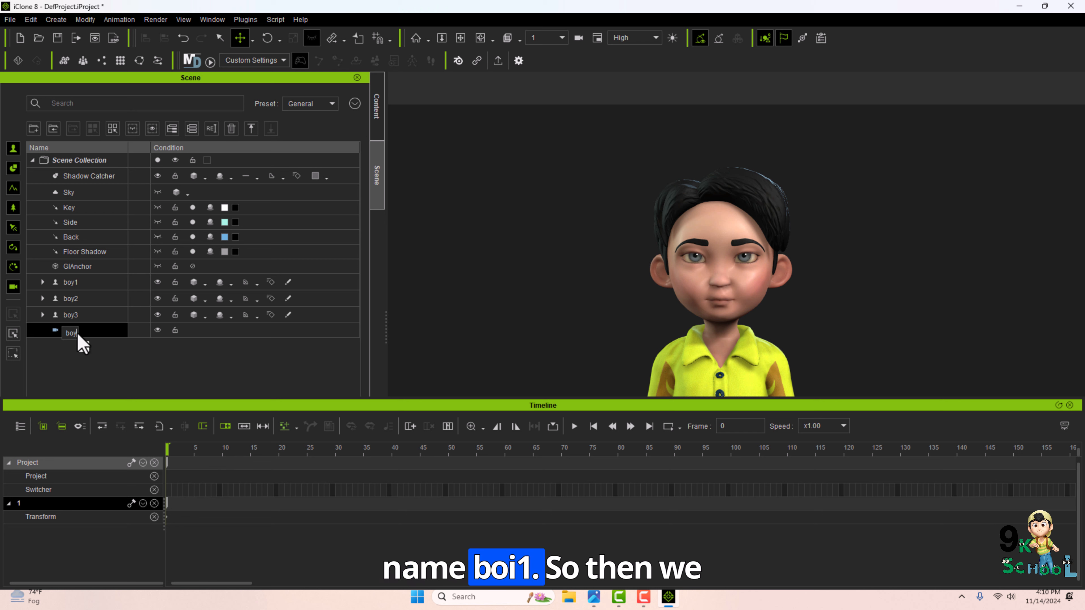
text(1)
click(84, 364)
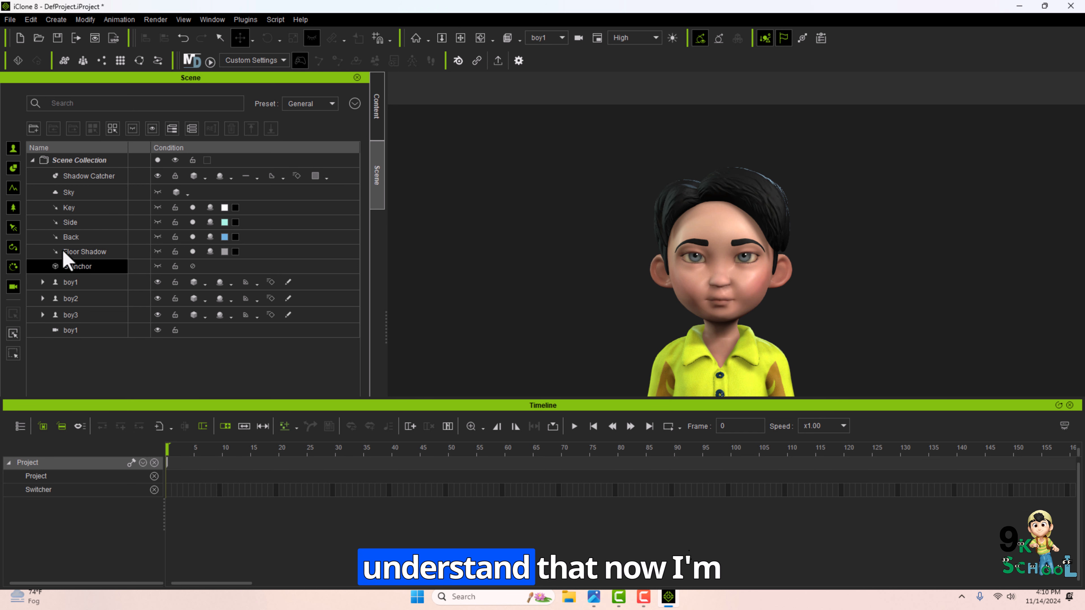
Filter the scene list so only the characters and cameras are shown.
click(12, 169)
click(11, 192)
click(14, 210)
click(16, 232)
click(13, 246)
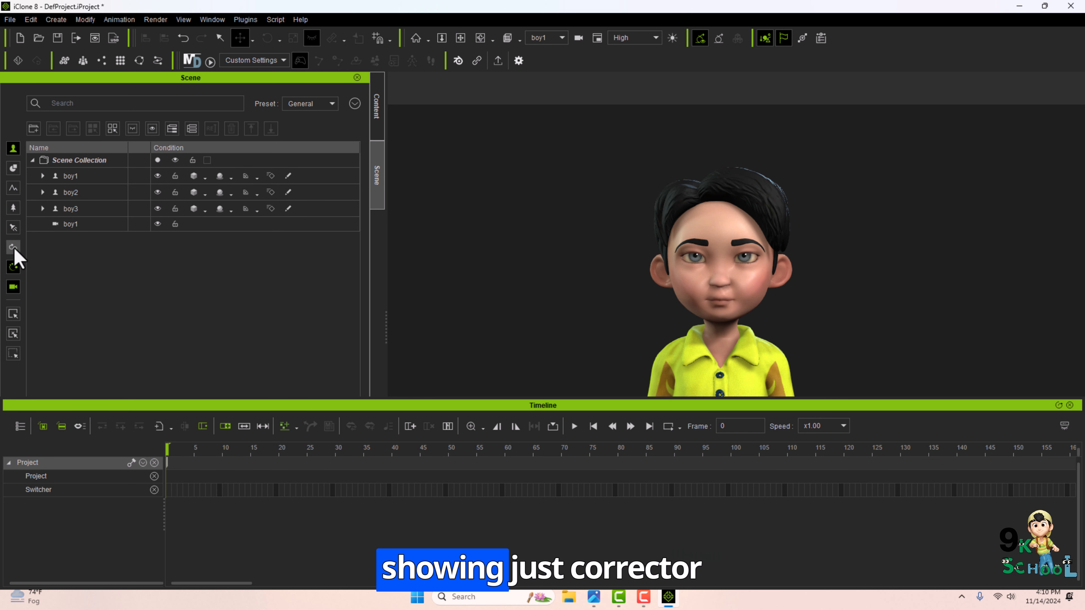
click(14, 269)
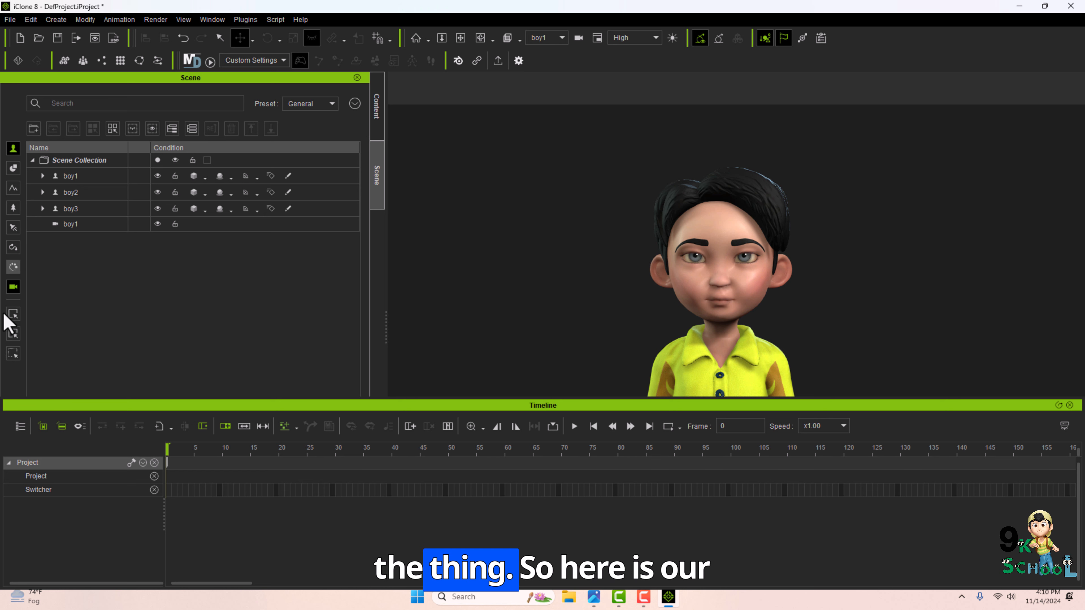
Select the boy1 camera and add it to the camera Switcher track at frame 0.
click(84, 183)
click(76, 209)
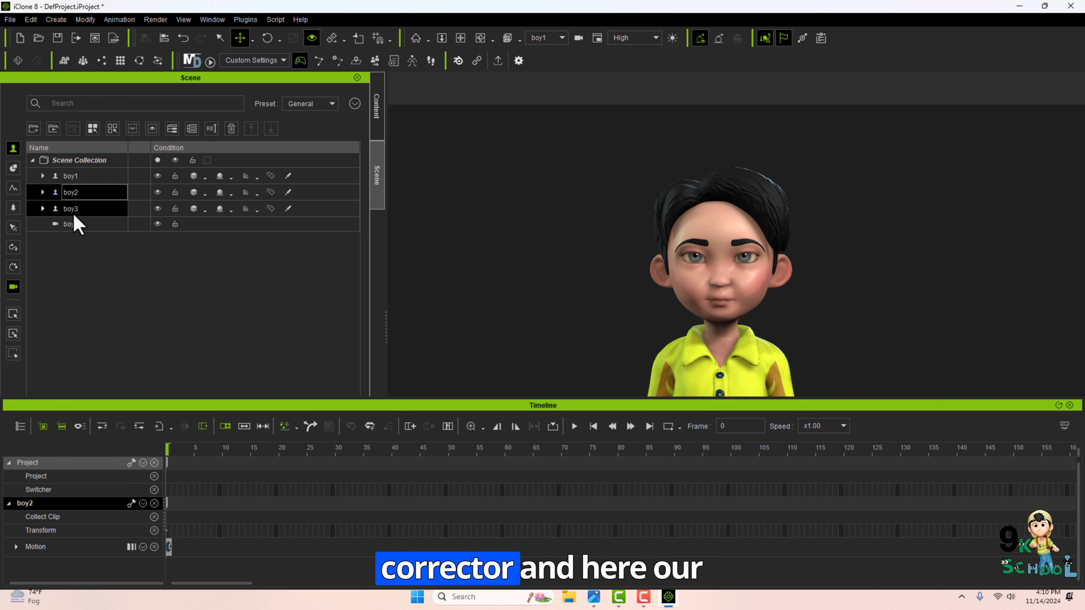
click(72, 226)
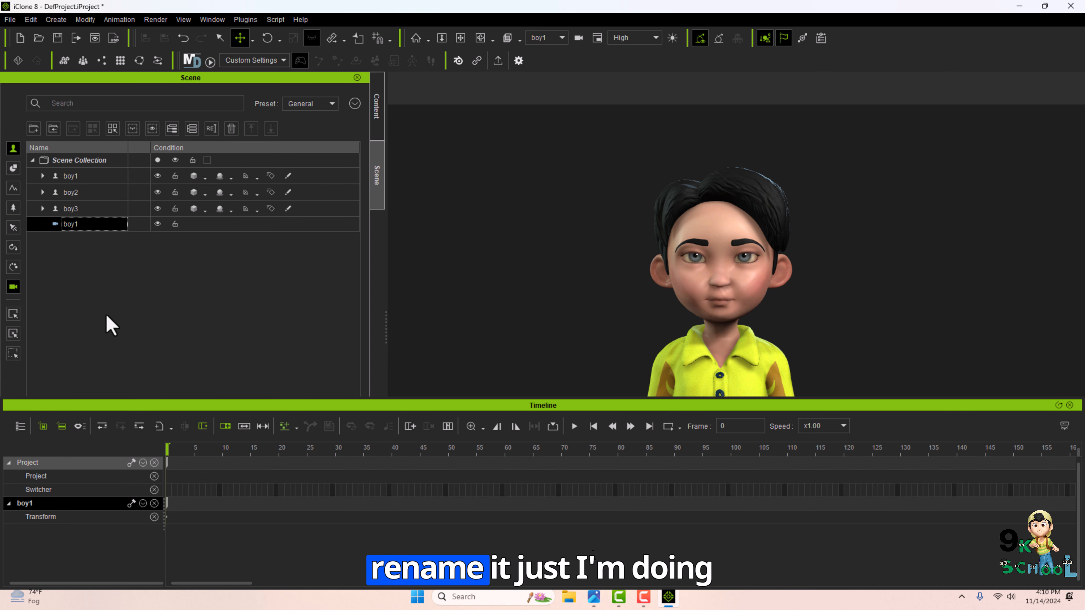
right_click(169, 491)
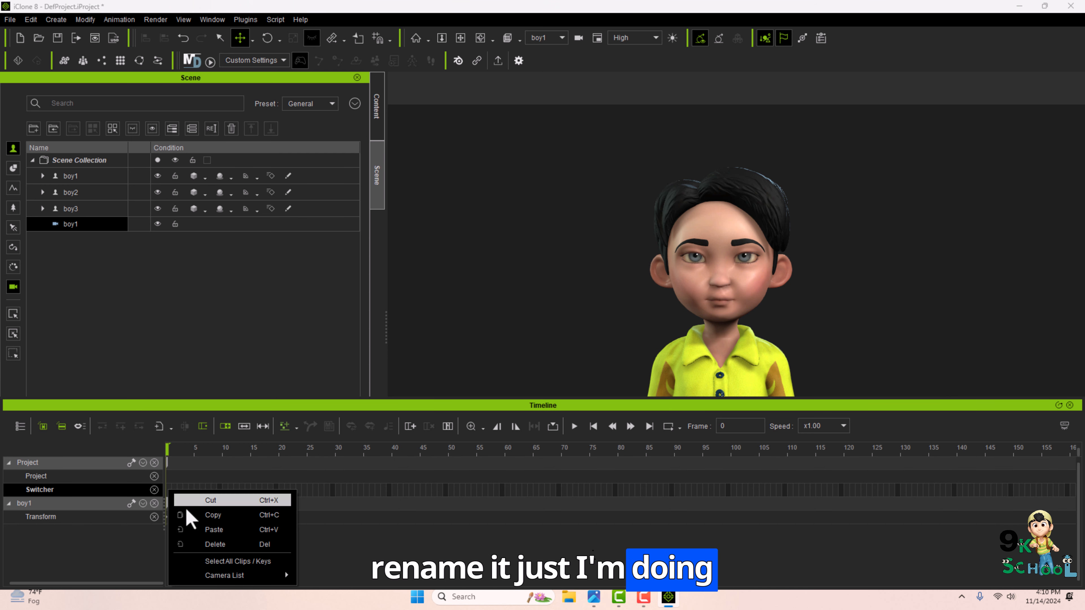
click(341, 592)
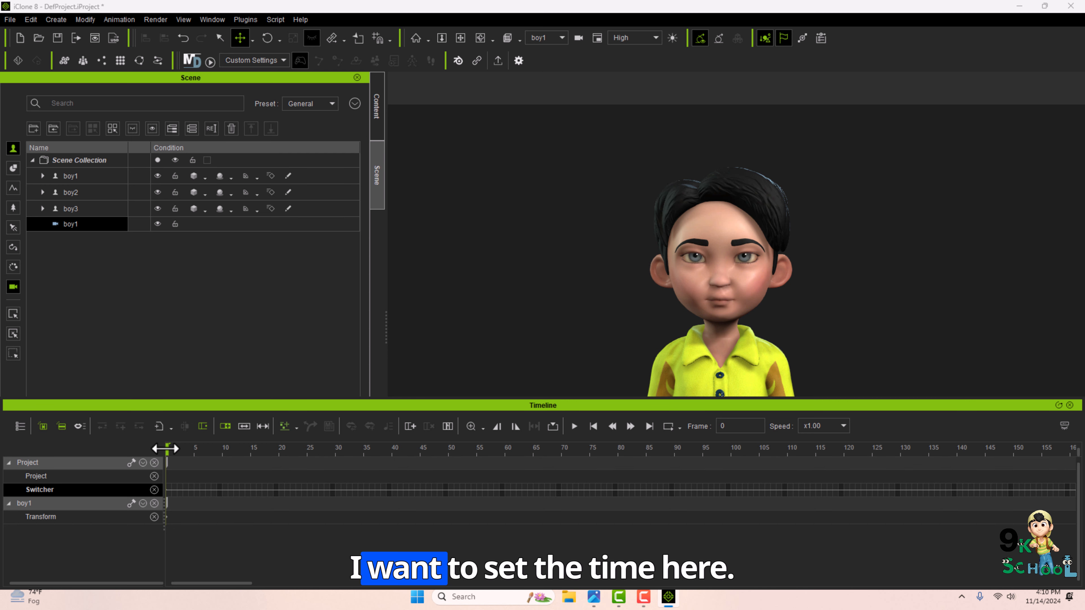
Open the project settings to check the time unit and end frame, then restore the timeline.
drag(168, 453, 517, 451)
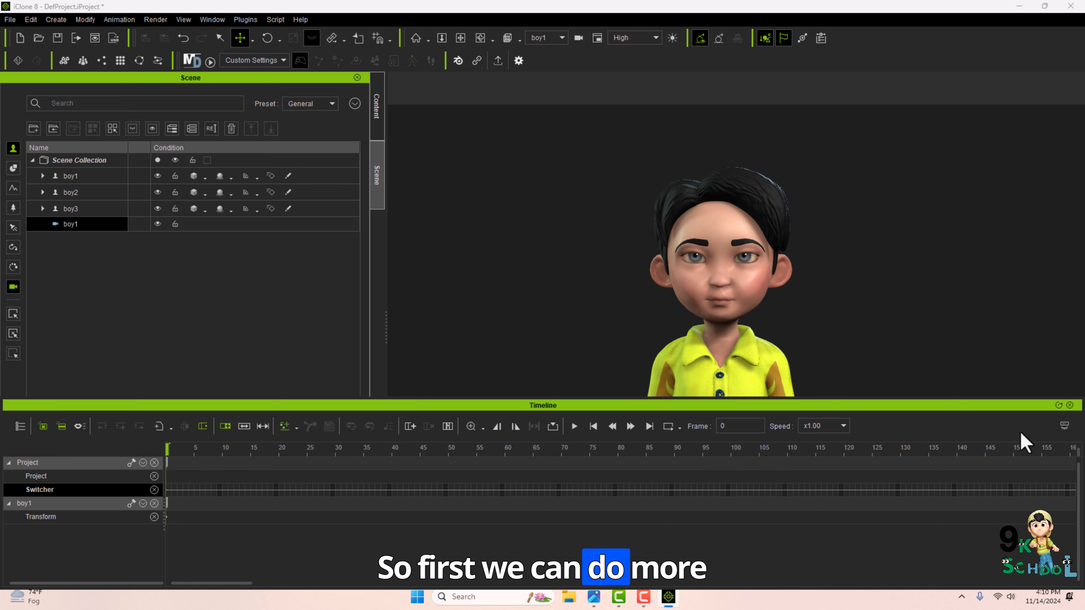
click(1070, 405)
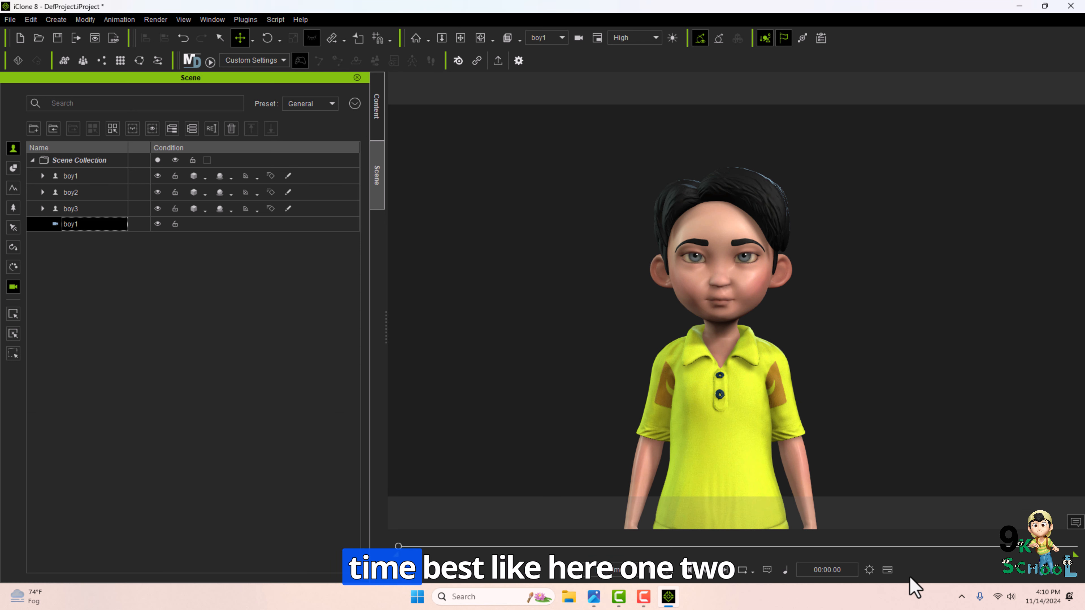
click(869, 570)
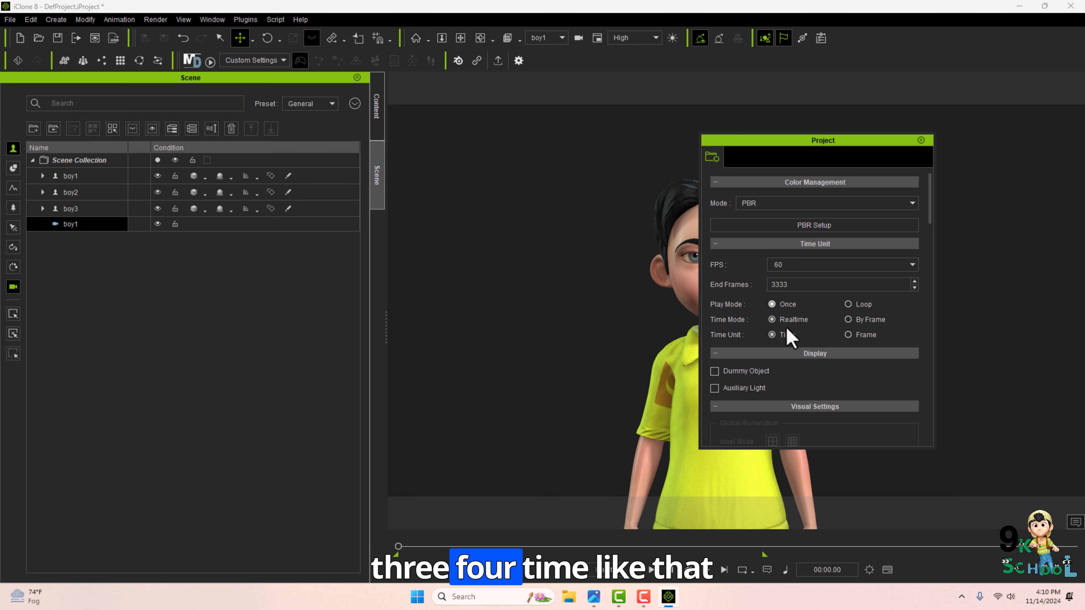
click(920, 139)
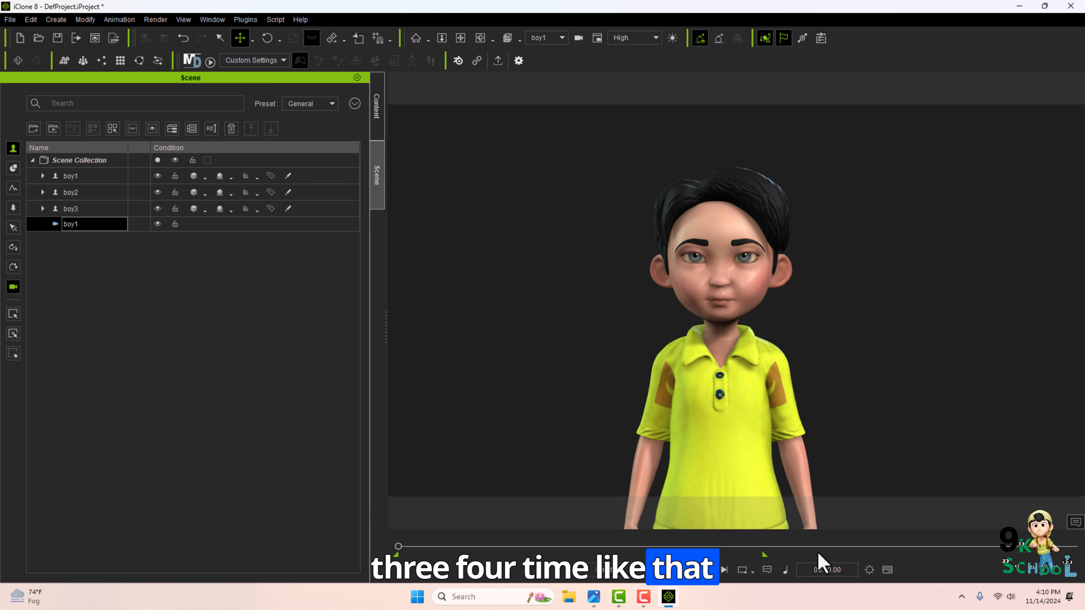
click(869, 571)
click(869, 571)
click(887, 571)
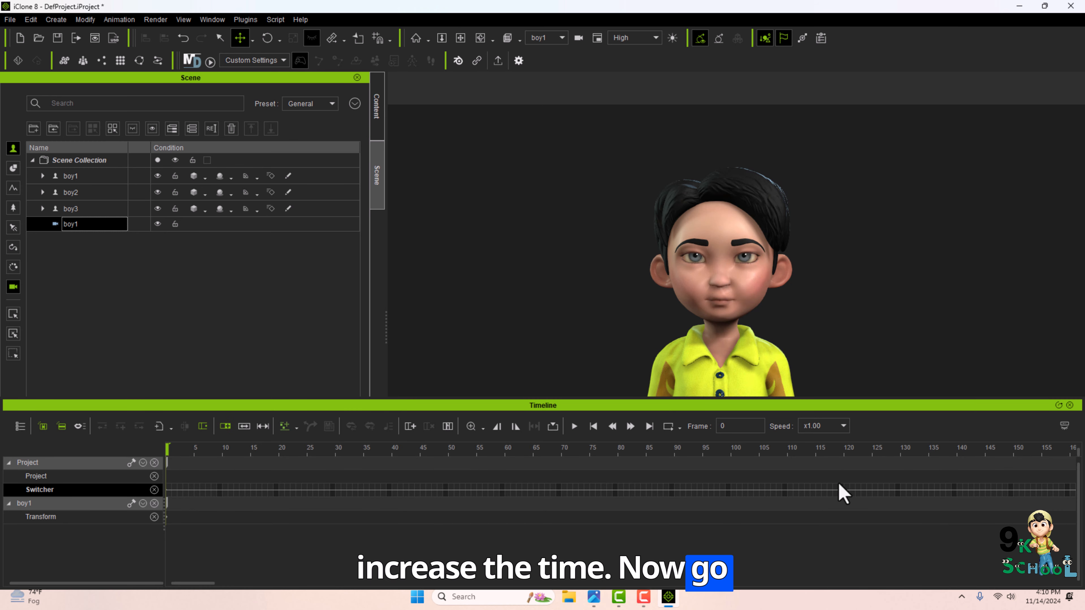
At frame 627, key the boy1 camera panned down to frame the first character's legs and feet.
click(482, 426)
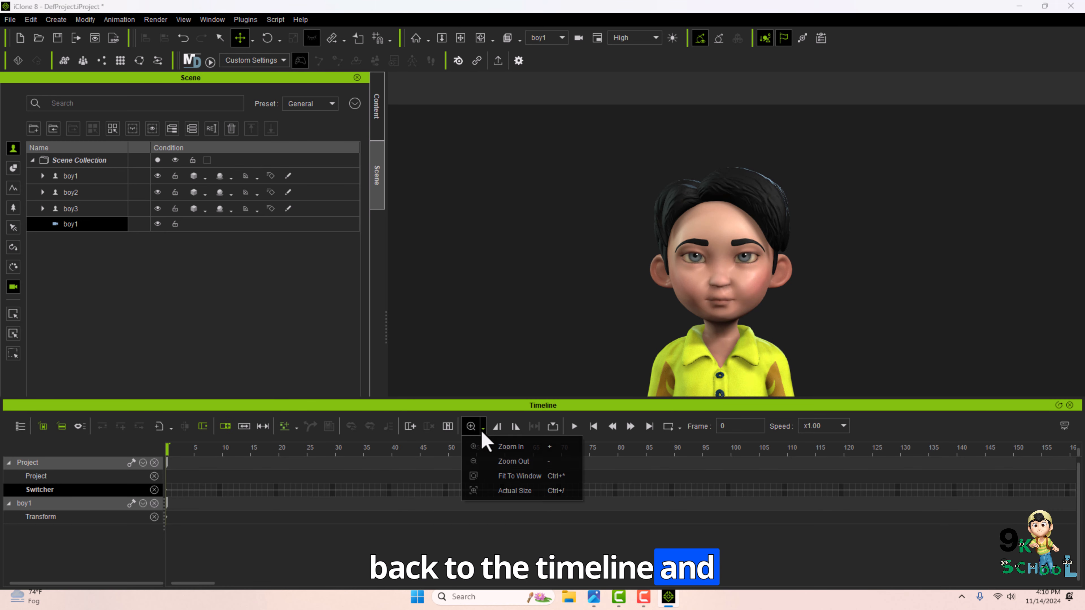
click(498, 461)
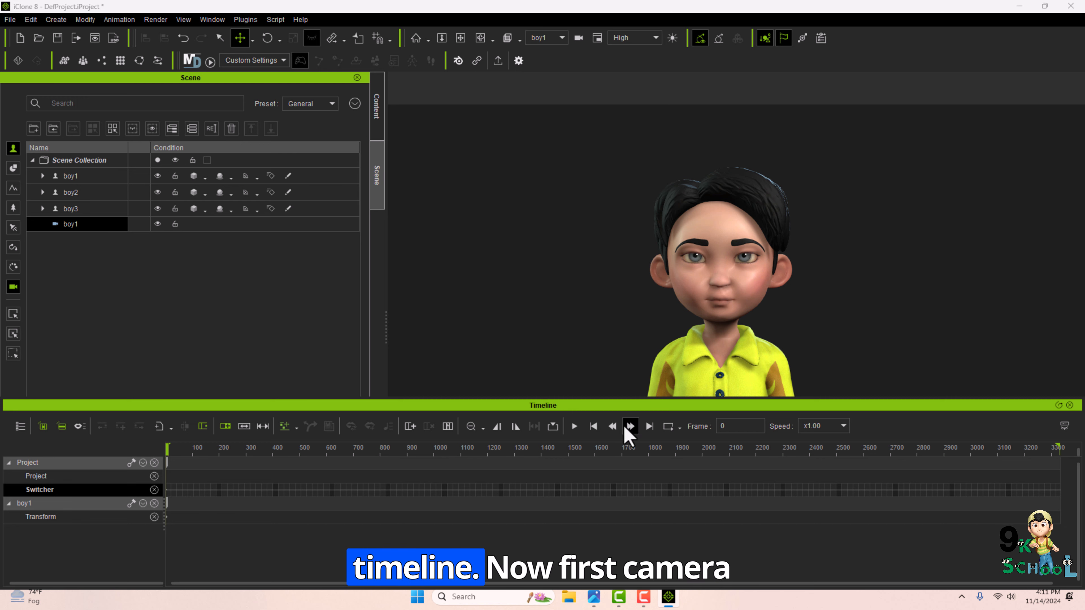
drag(167, 447, 334, 447)
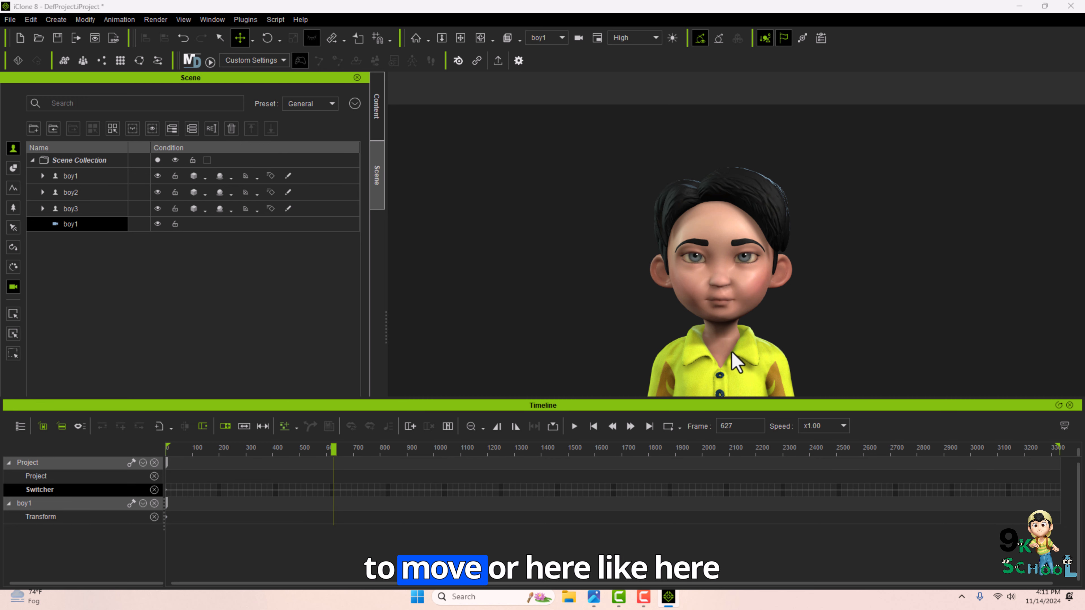
mouse_move(731, 353)
alt+mouse_down()
mouse_move(741, 343)
mouse_move(741, 357)
alt+mouse_up()
click(743, 279)
alt+drag(743, 280, 720, 209)
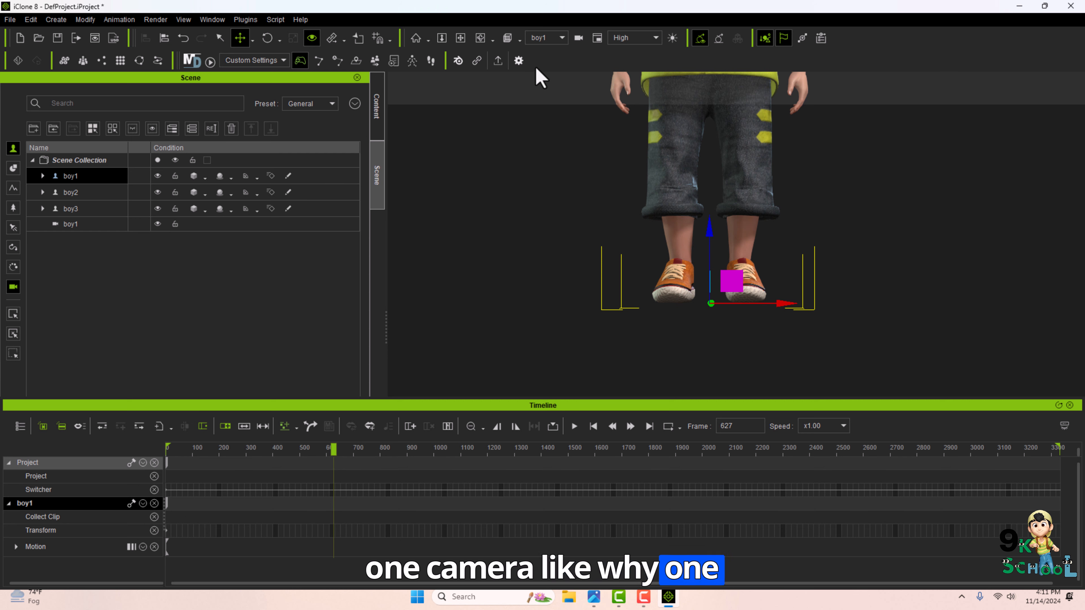
click(81, 224)
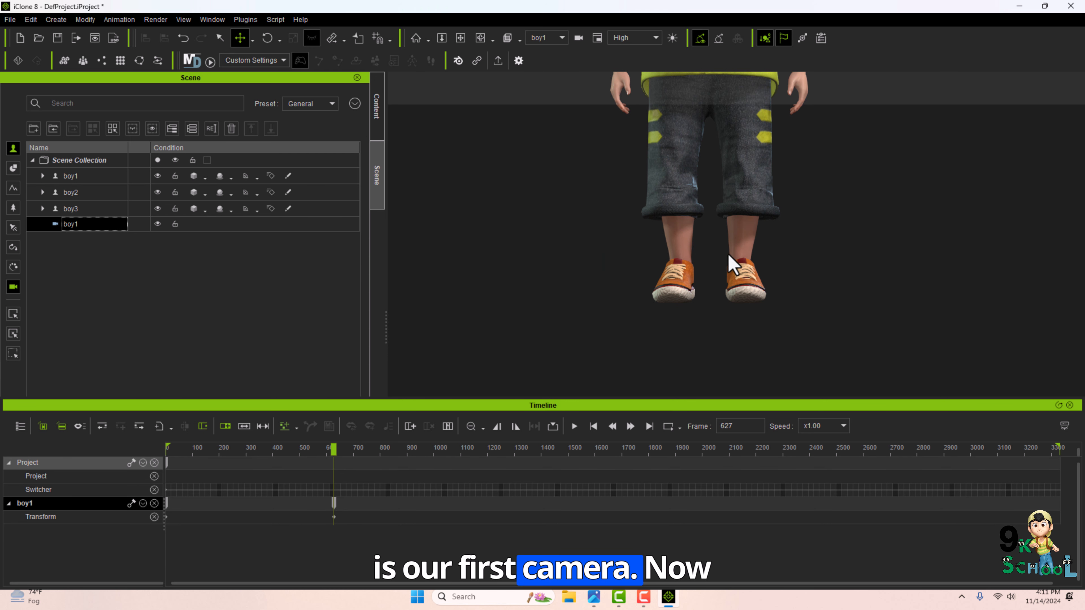
Create a new camera from the current view and rename it boy2.
click(55, 19)
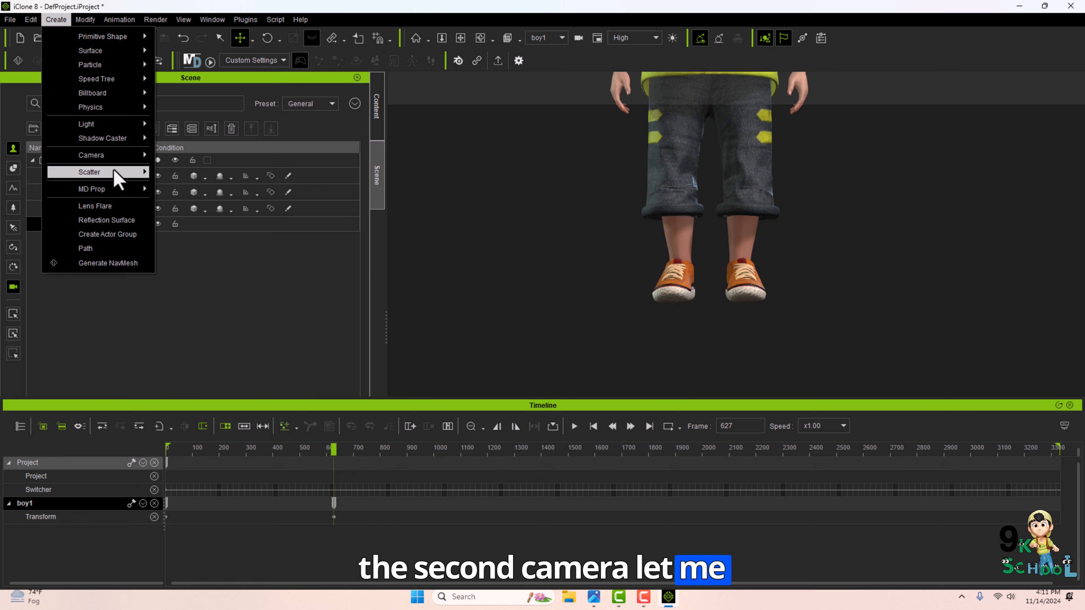
mouse_move(114, 155)
click(180, 170)
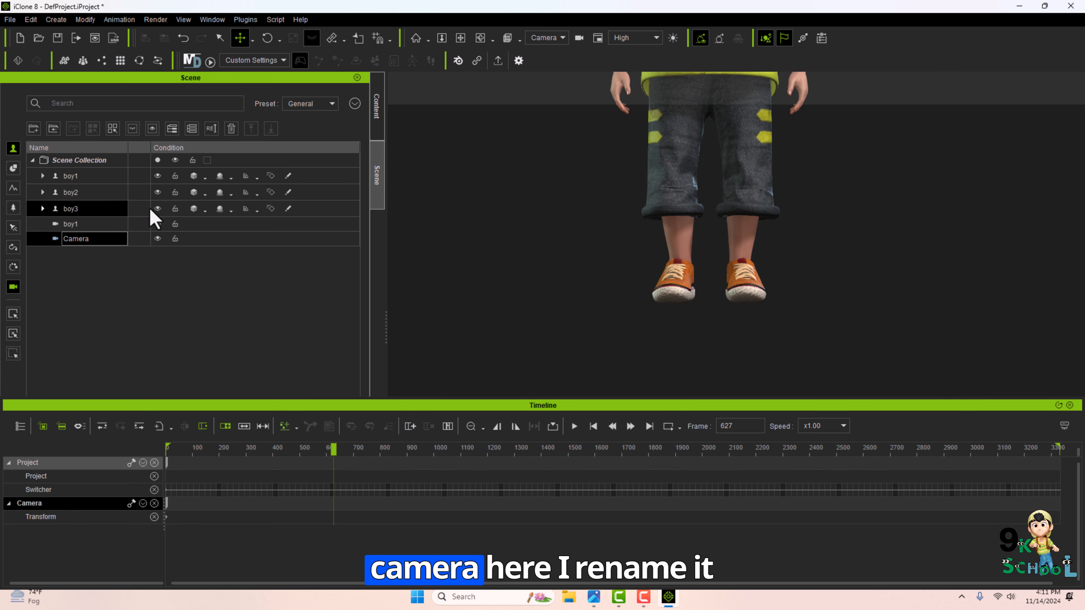
double_click(75, 240)
text(boy2)
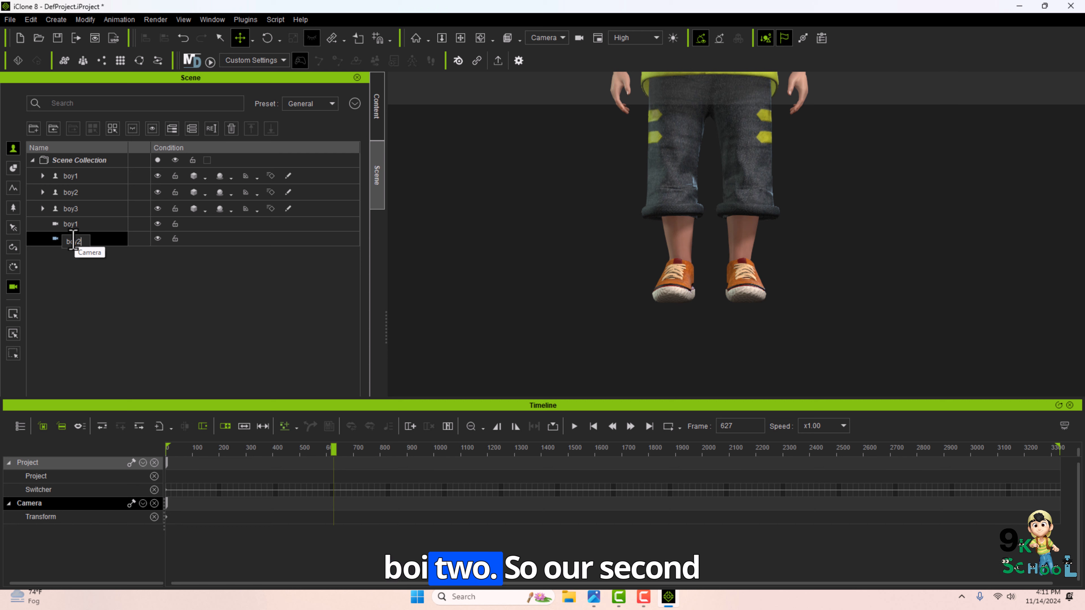
click(100, 290)
click(87, 239)
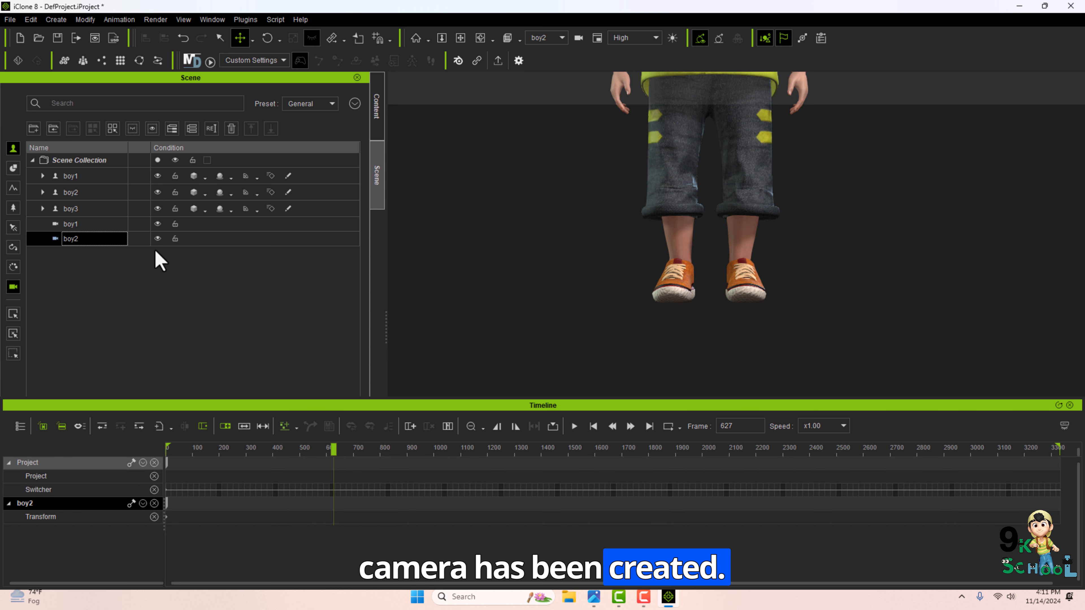
Frame the second character in the boy2 camera view and add a switch to camera boy2 at frame 627.
click(80, 192)
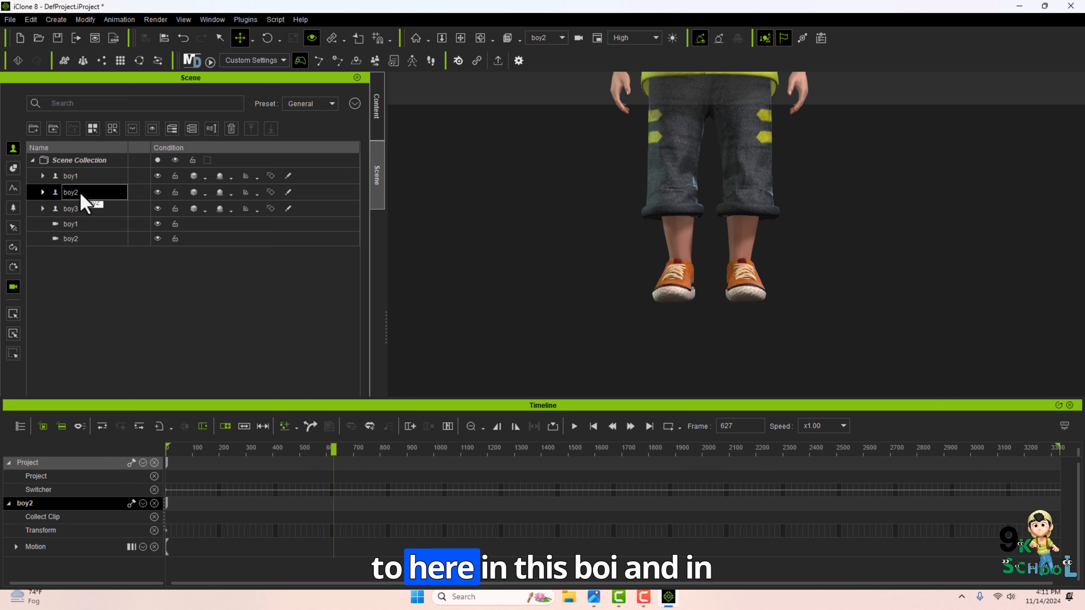
double_click(80, 193)
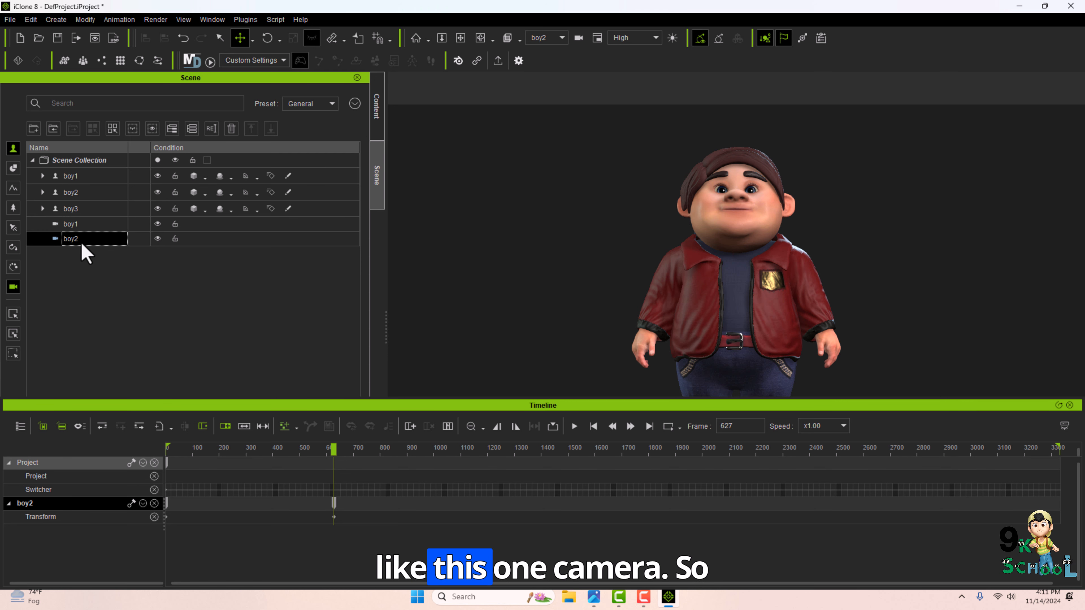
right_click(334, 490)
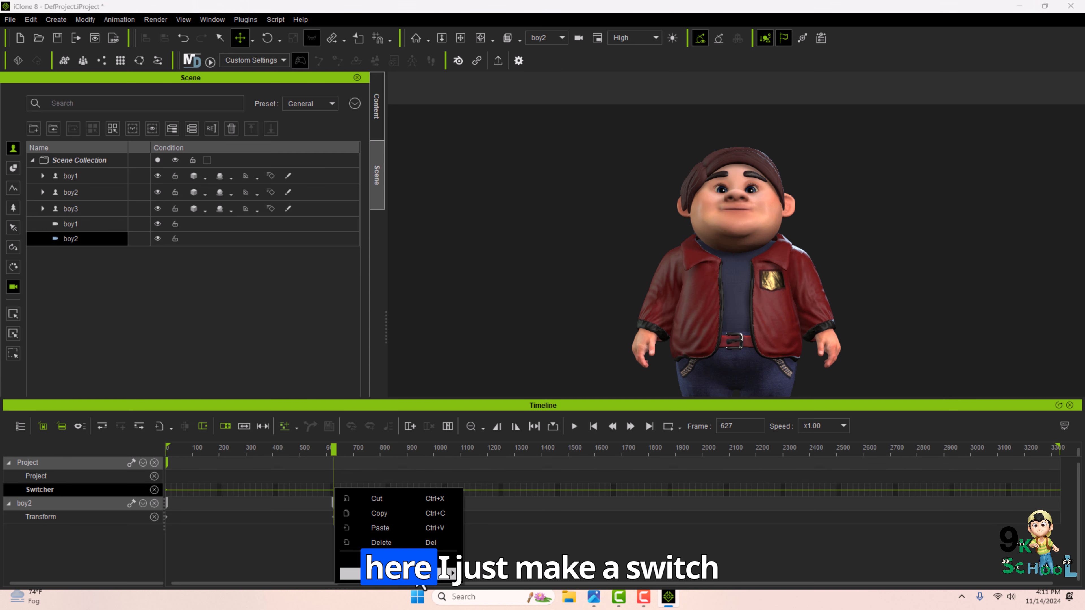
mouse_move(422, 573)
click(478, 599)
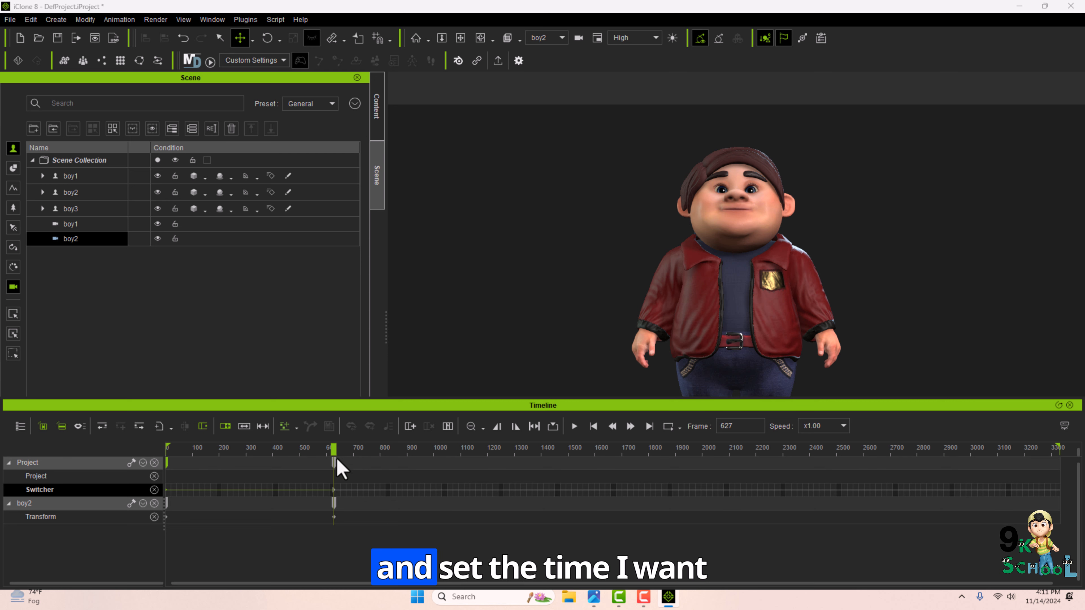
At frame 1313, key the boy2 camera panned down to the second character's legs and shoes.
click(726, 265)
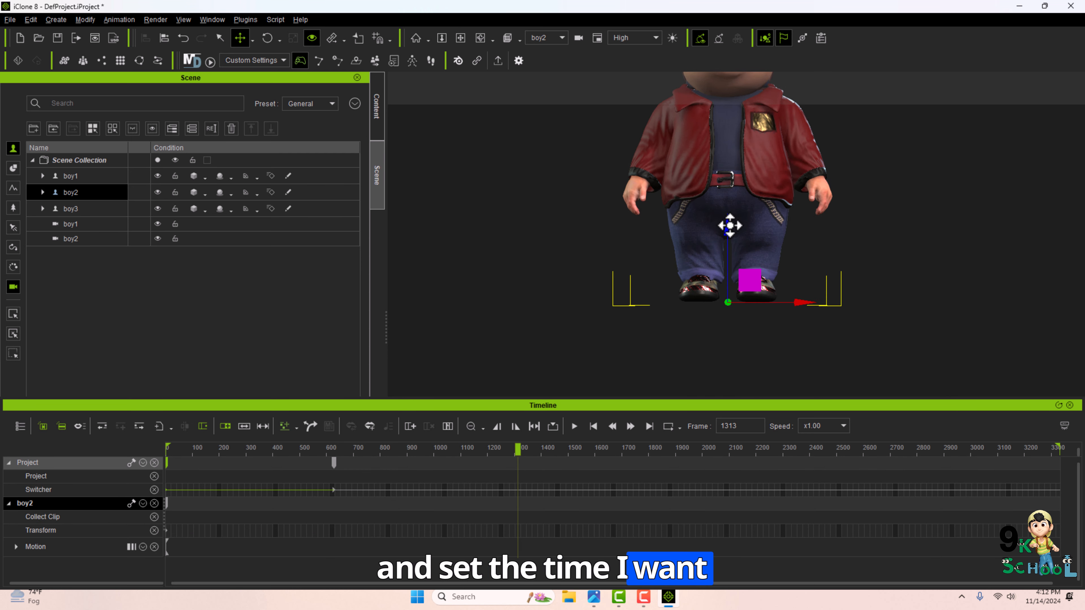
middle_drag(729, 225, 722, 165)
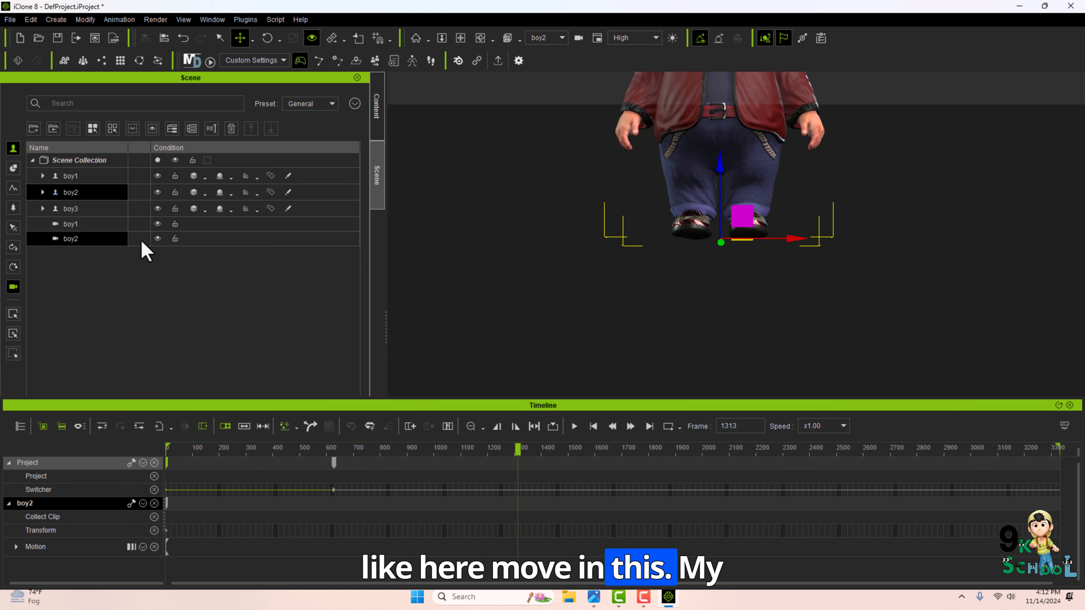
click(92, 238)
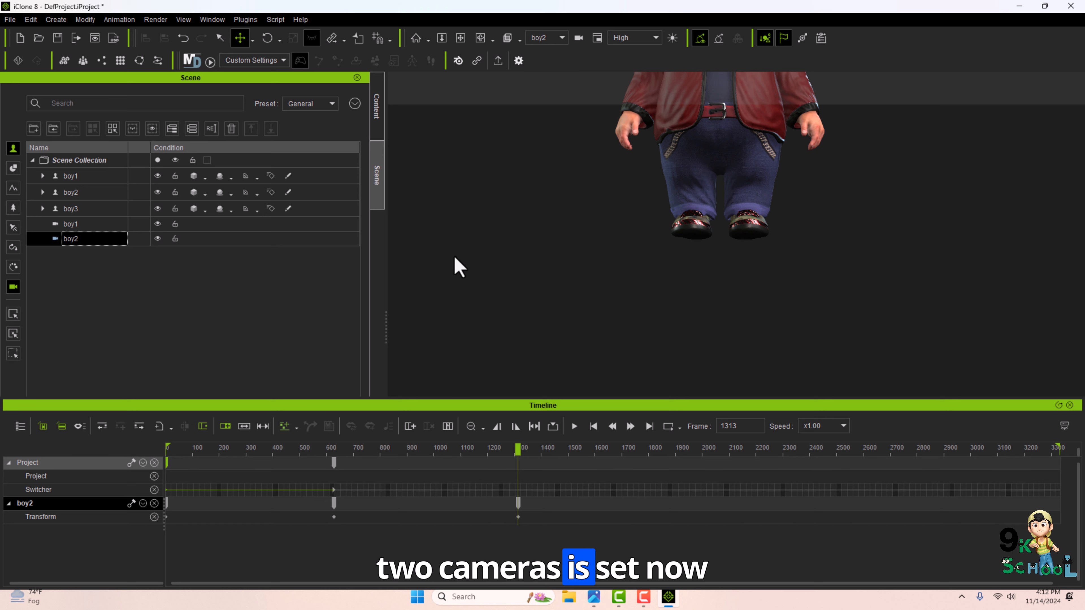
Select the third character, boy3, and frame it in the view.
click(109, 209)
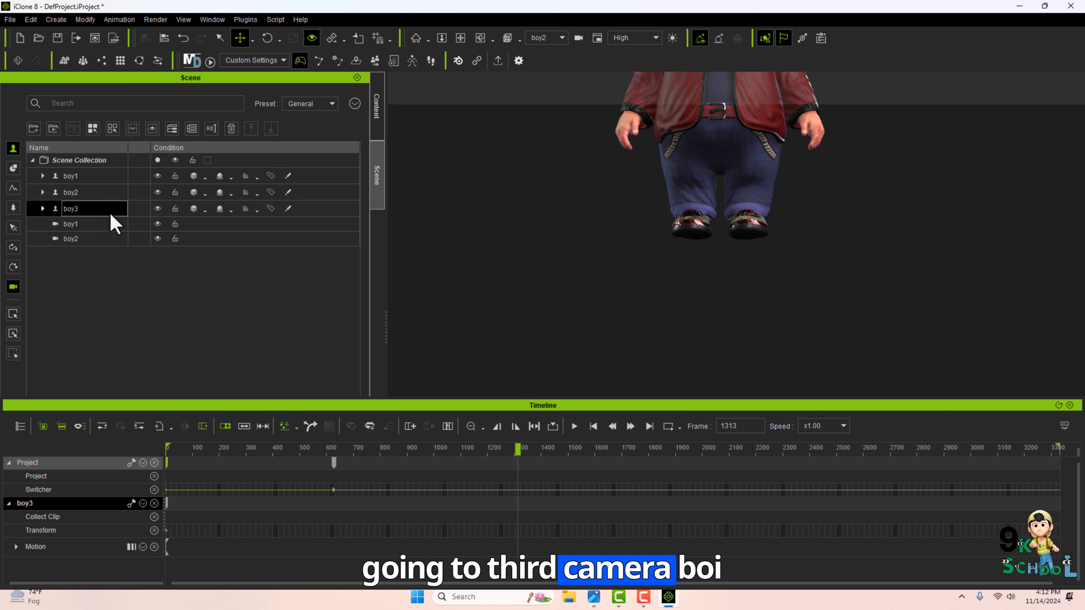
key(f)
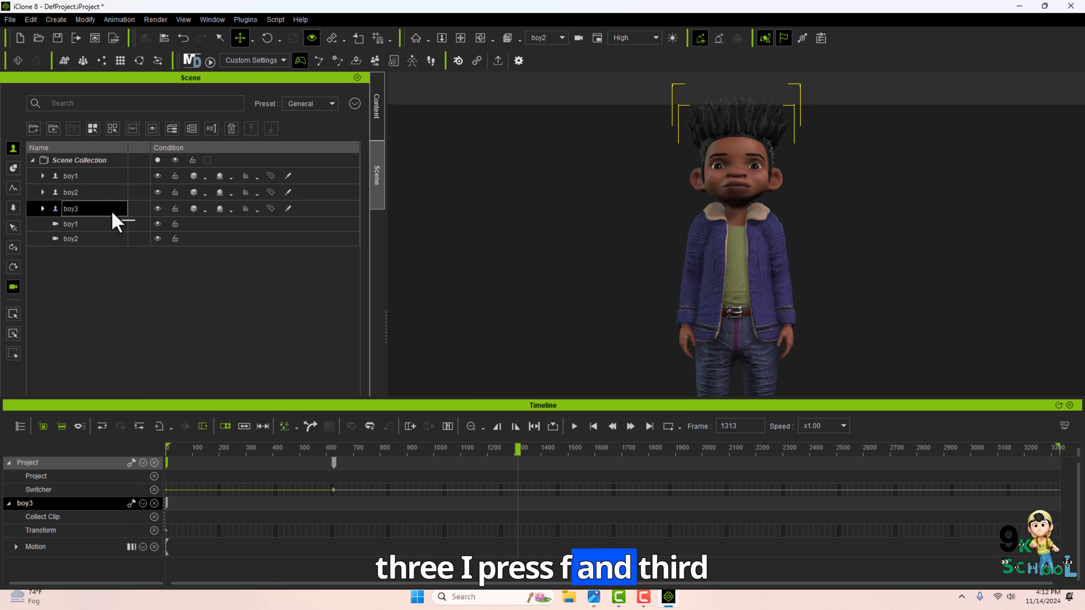
Frame the third character's face closely, create a new orbit camera from that view, and rename it boy3.
scroll(747, 289, up, 5)
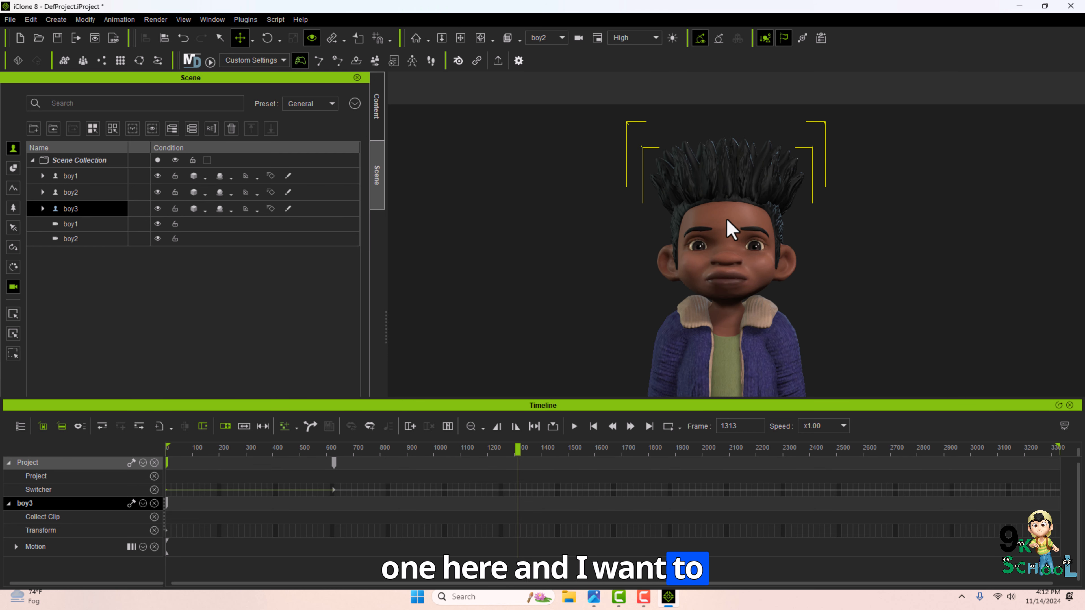
scroll(732, 239, up, 2)
alt+middle_drag(733, 248, 734, 276)
alt+middle_drag(721, 356, 683, 355)
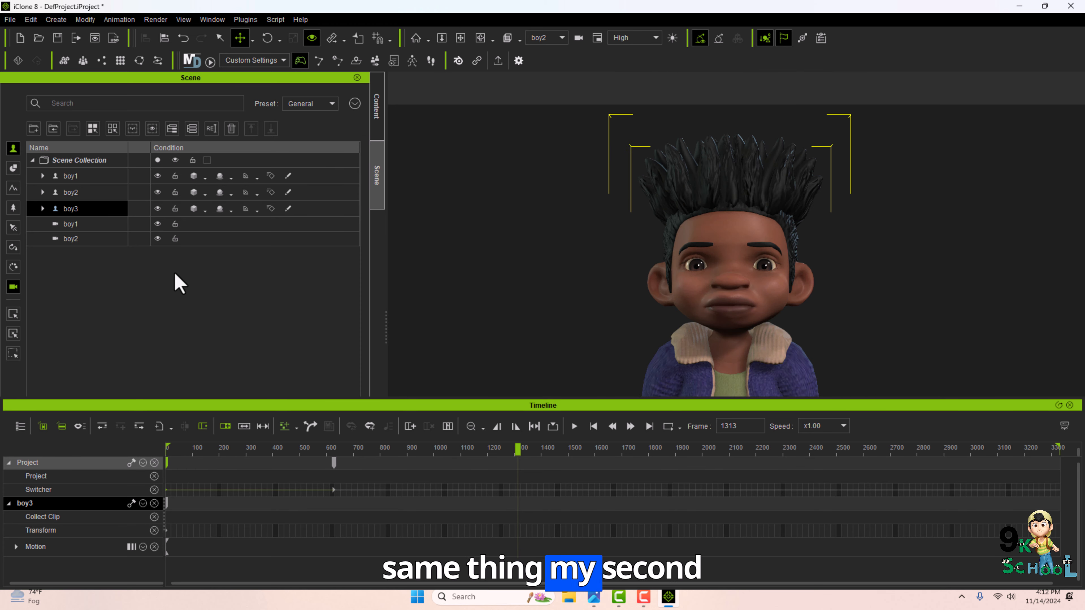
click(88, 238)
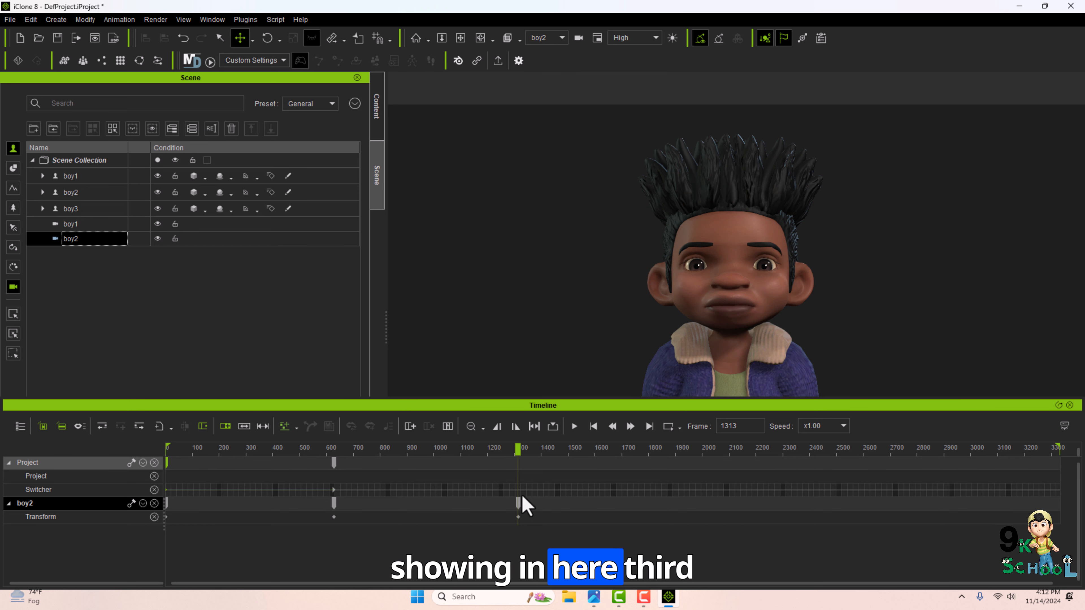
click(55, 19)
mouse_move(114, 156)
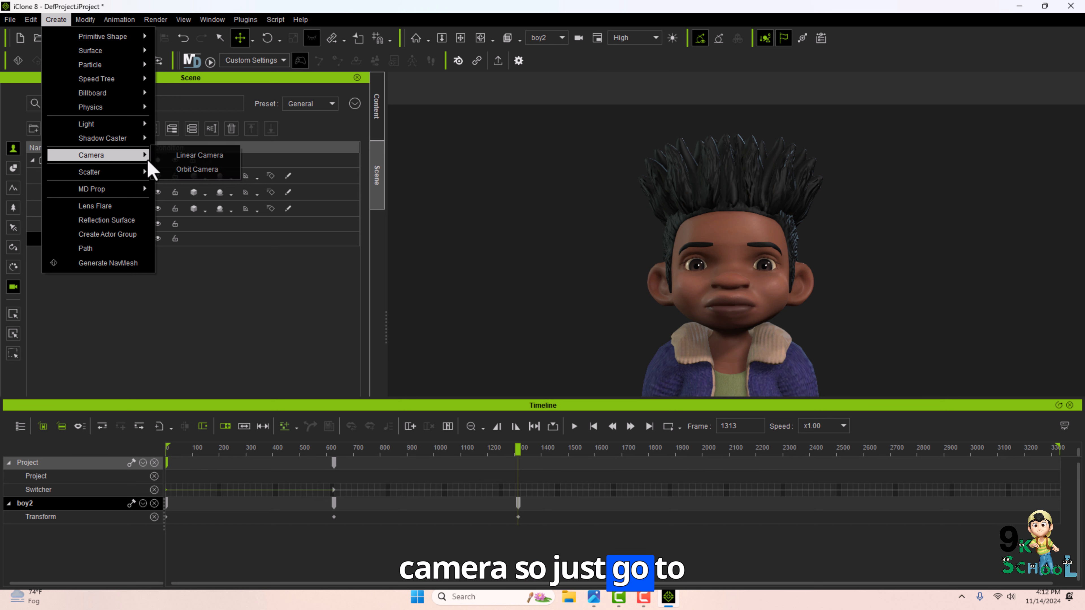
click(188, 170)
double_click(80, 256)
text(boy)
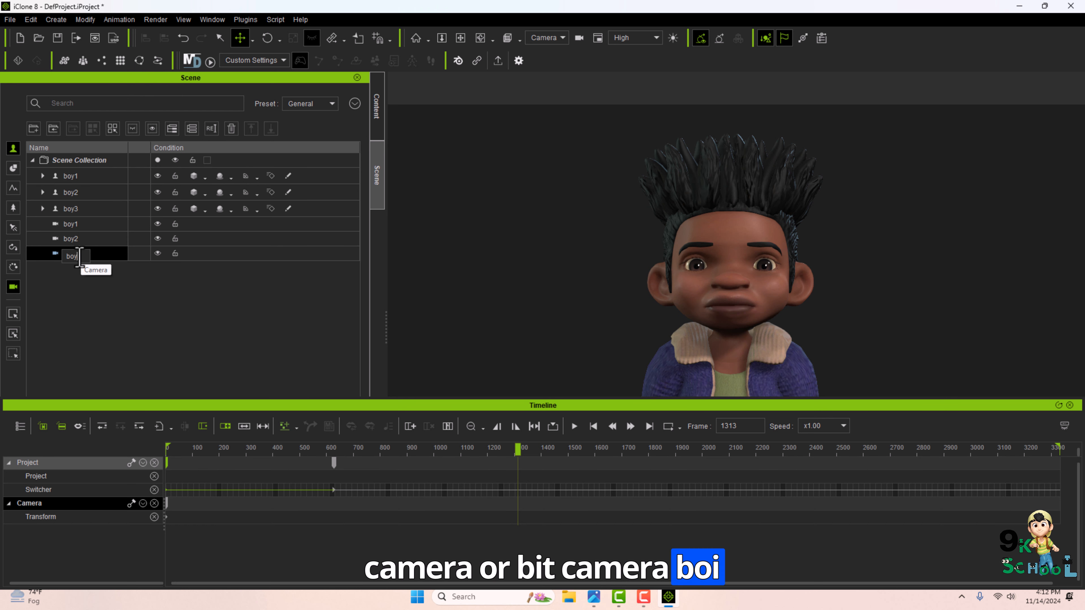
text(3)
key(Return)
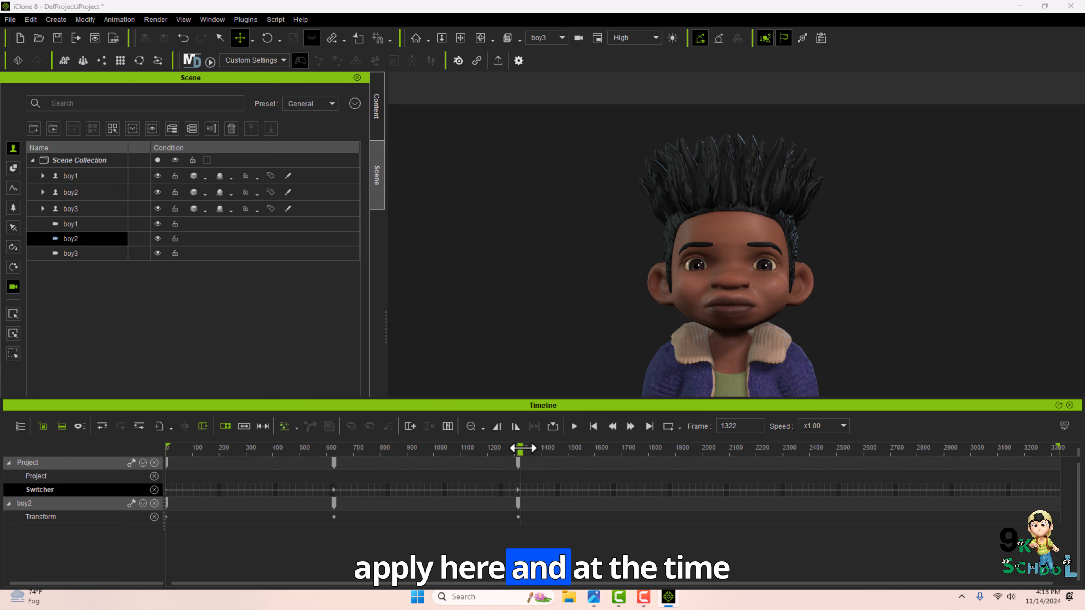
At frame 2040, key the boy3 camera panned down to the third character's legs and shoes.
drag(653, 452, 713, 452)
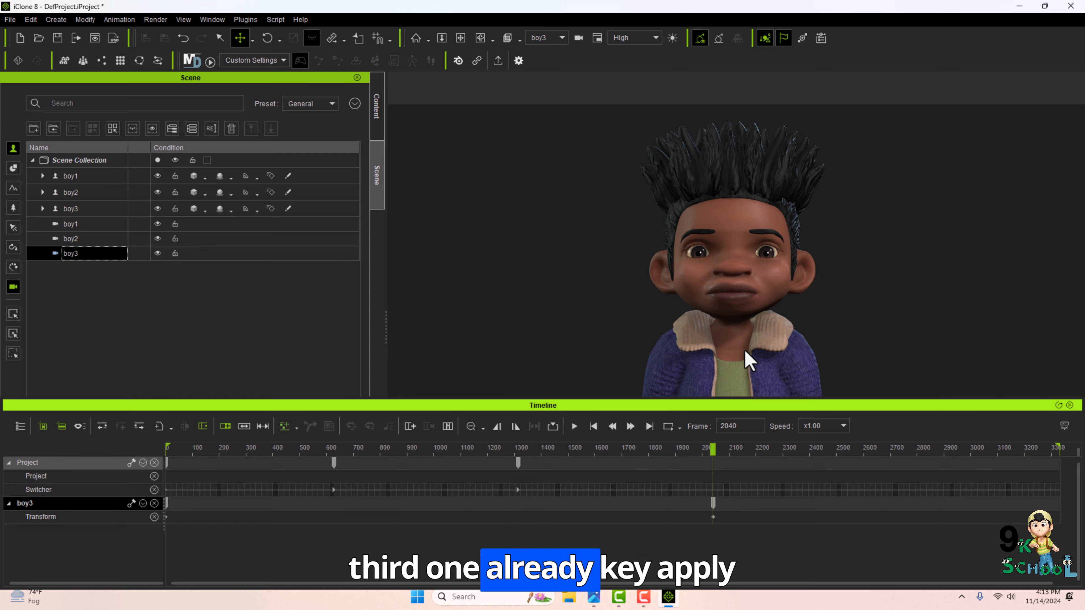
alt+drag(739, 370, 738, 259)
alt+click(725, 337)
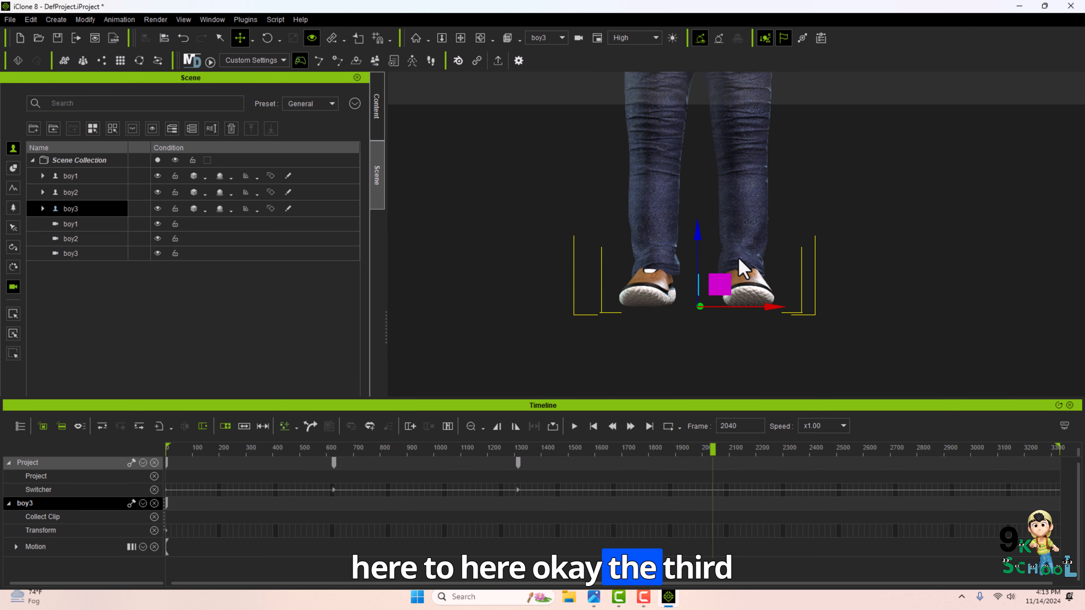
click(169, 252)
Return to frame 0, view through the Switch camera, and play back the animation to preview the camera cuts.
drag(713, 449, 76, 419)
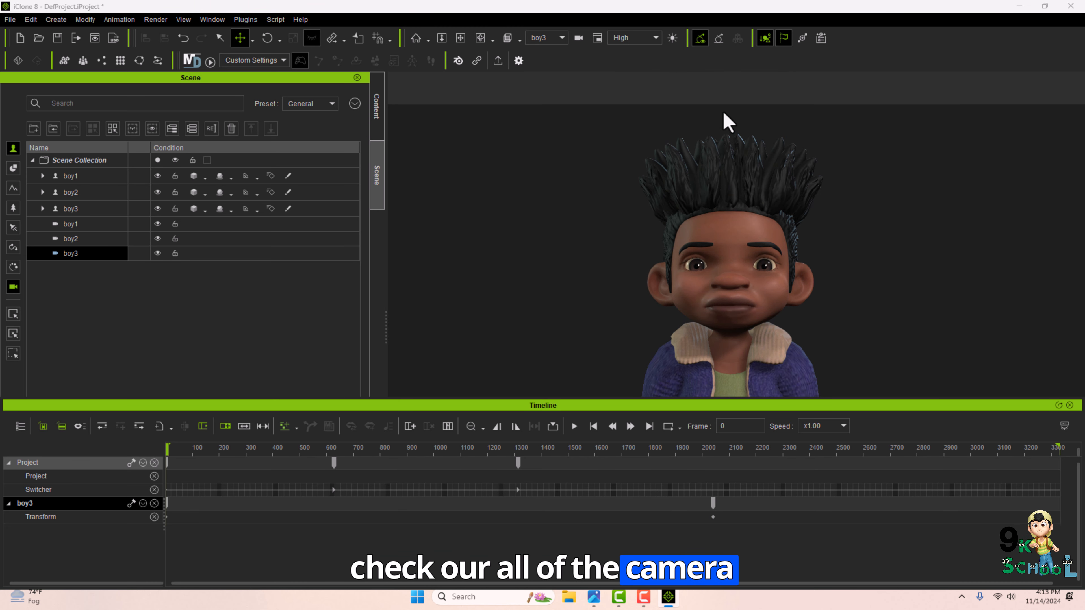
click(549, 39)
click(539, 58)
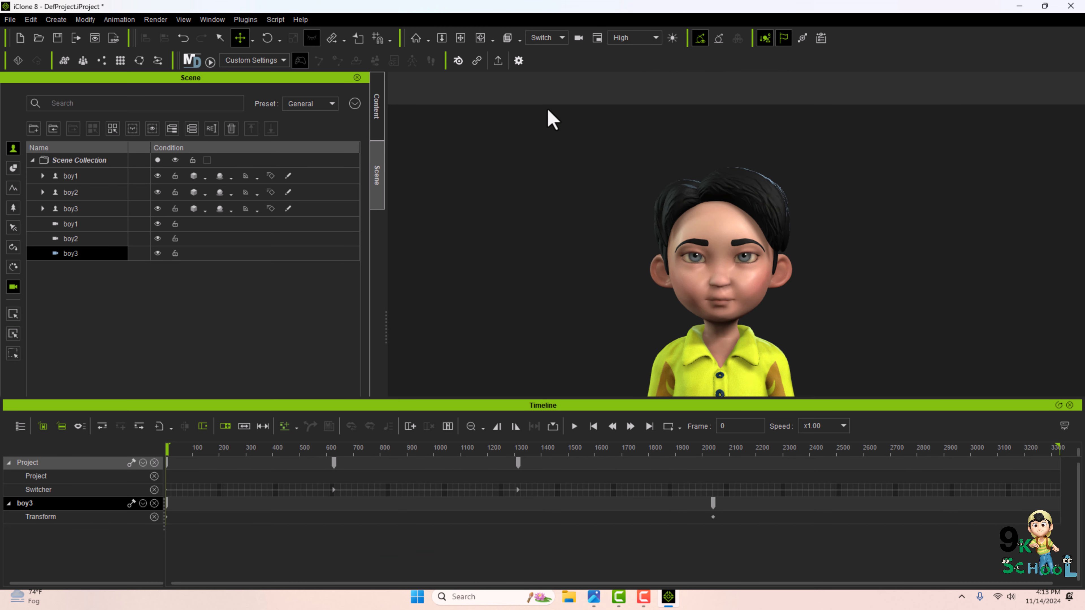
click(574, 426)
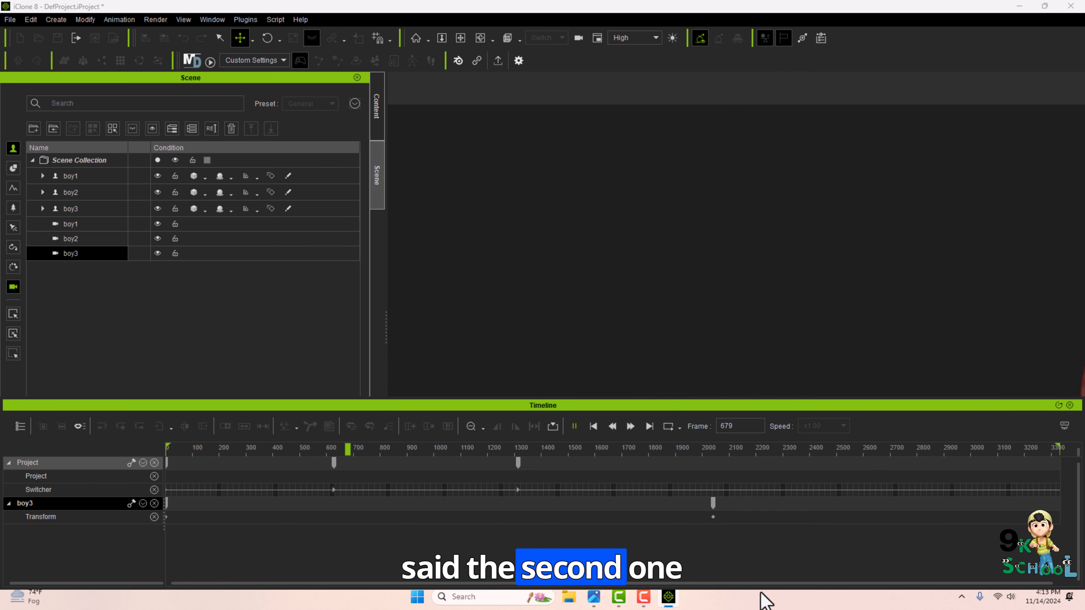
key(space)
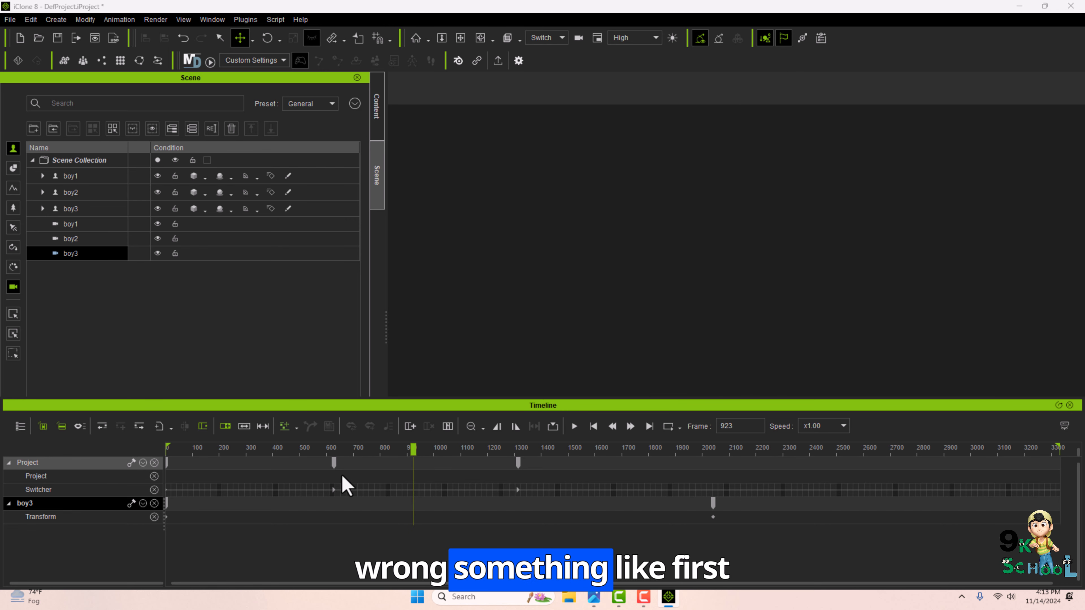
At frame 627, view through the boy2 camera and zoom it in closer on the second character's face.
drag(333, 465, 342, 464)
mouse_move(343, 453)
mouse_down()
mouse_move(111, 460)
mouse_move(630, 470)
mouse_move(342, 449)
mouse_move(368, 449)
mouse_move(353, 448)
mouse_move(334, 468)
mouse_move(353, 451)
mouse_move(334, 453)
mouse_up()
click(70, 239)
click(334, 450)
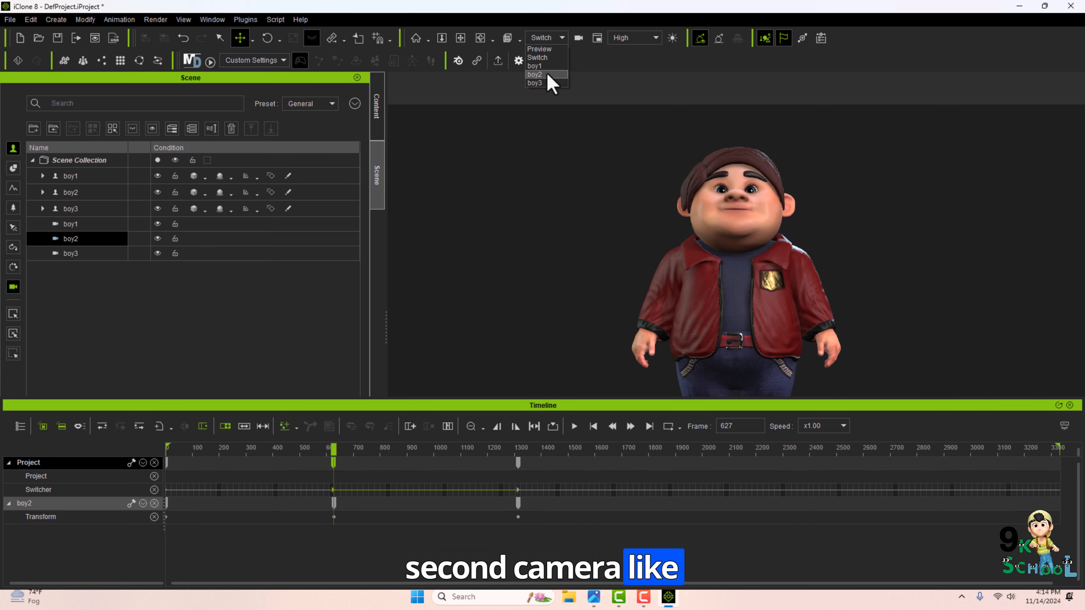
click(534, 75)
click(746, 248)
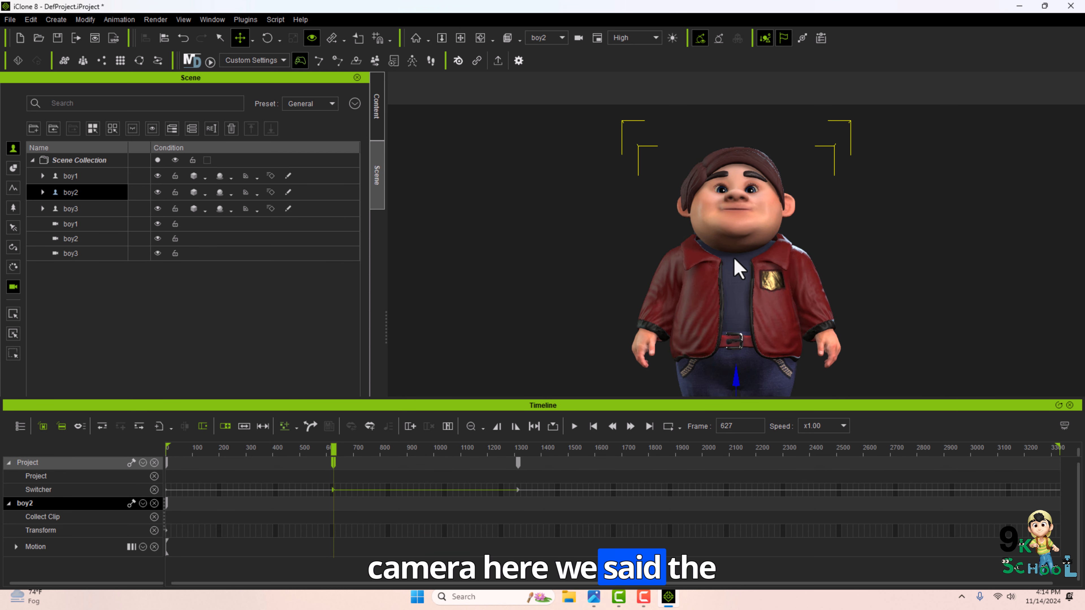
scroll(733, 259, up, 5)
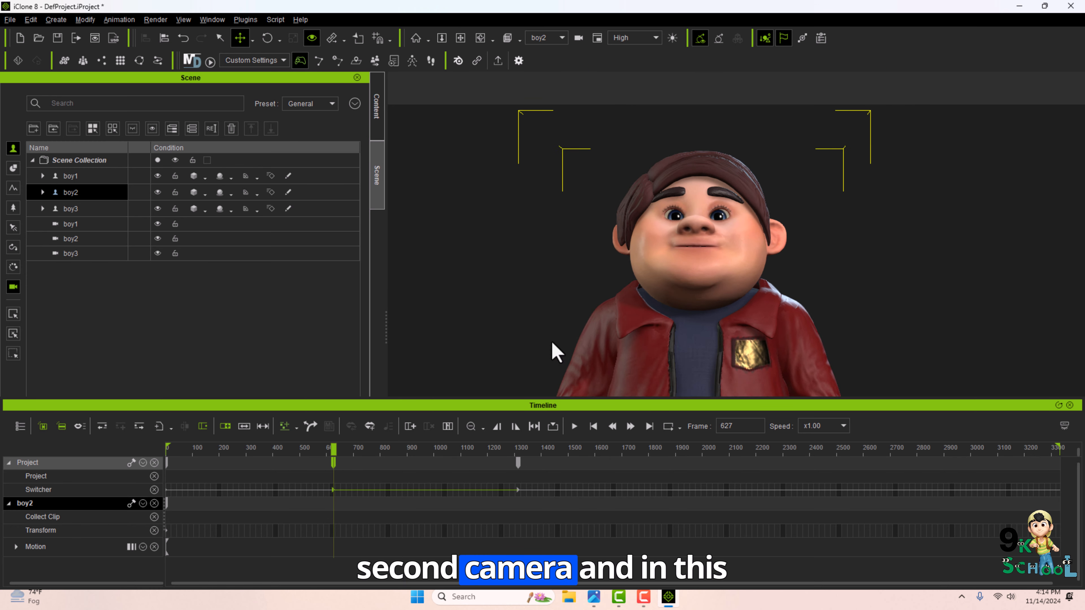
Scrub the timeline and inspect the boy2 camera's transform keys around frames 627 and 1313.
click(370, 448)
drag(462, 447, 334, 454)
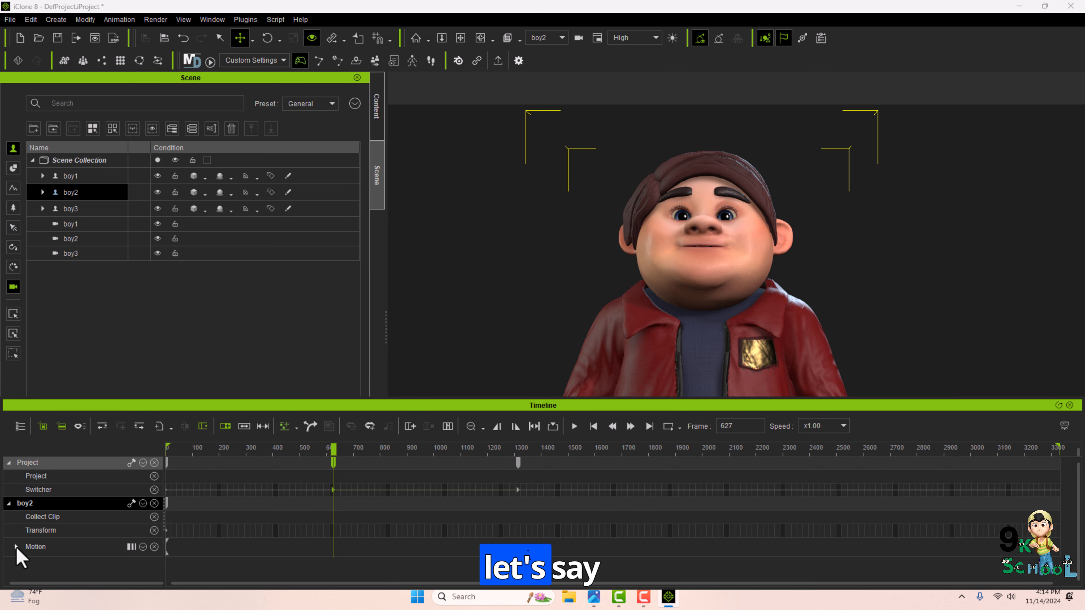
click(72, 239)
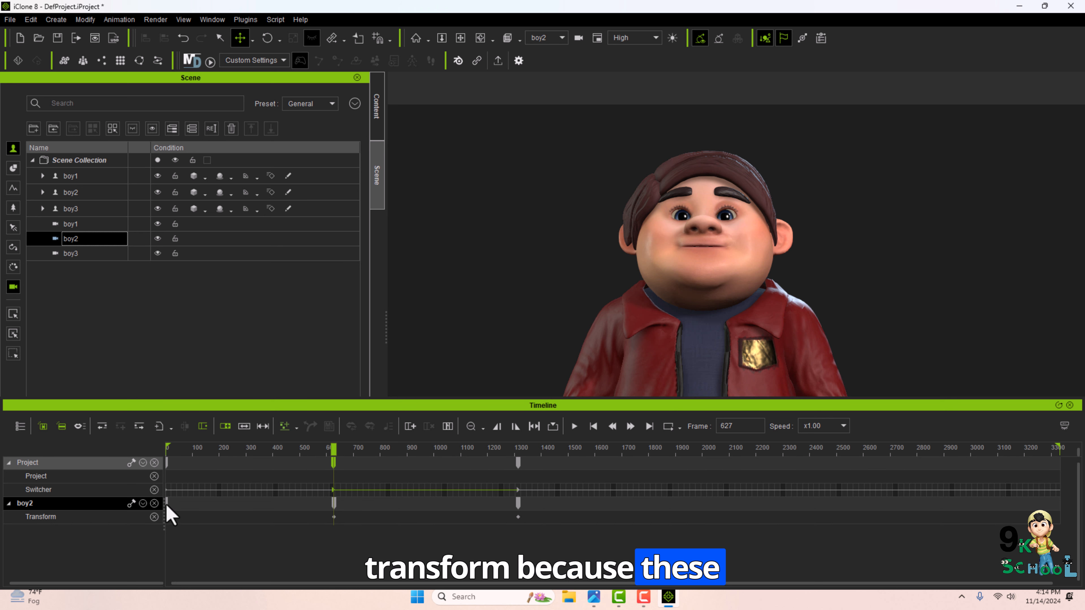
drag(167, 506, 349, 509)
drag(350, 461, 328, 448)
drag(350, 501, 240, 512)
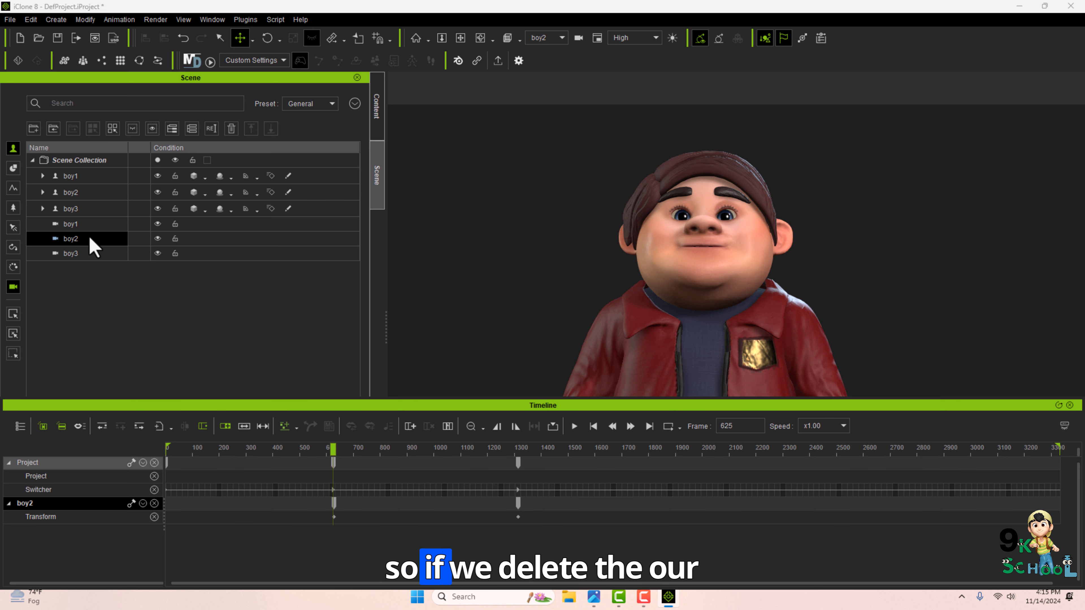
click(333, 448)
drag(332, 449, 477, 447)
drag(363, 444, 496, 444)
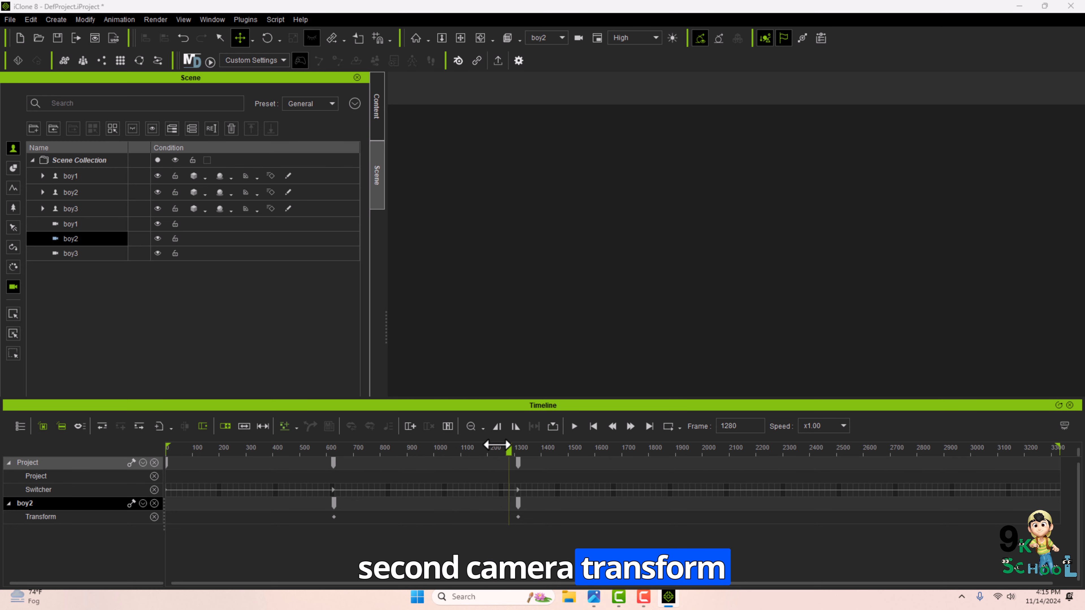
drag(358, 436, 397, 440)
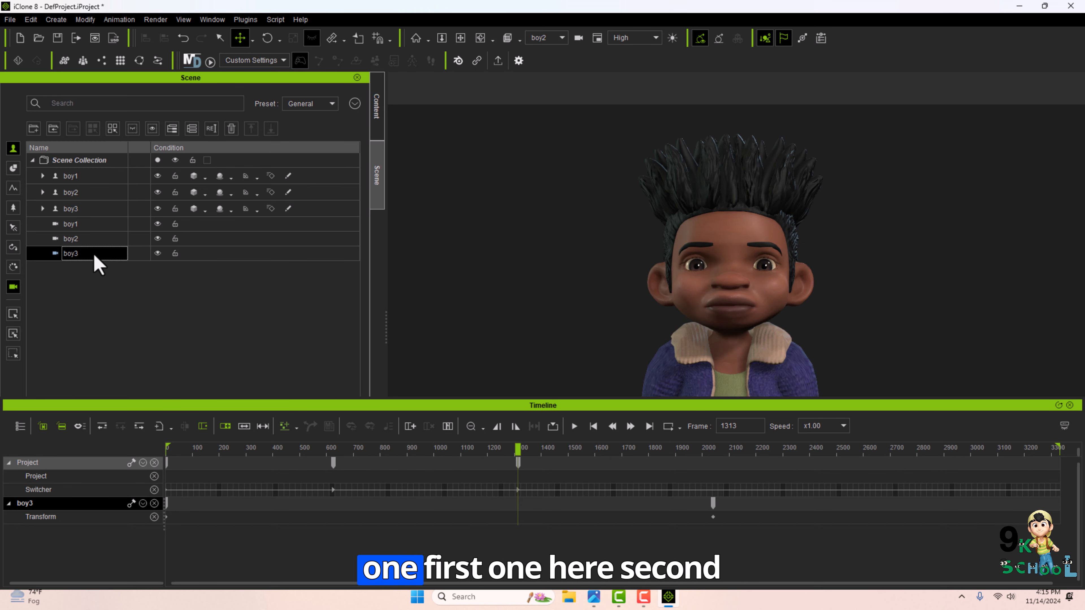
Compare the other cameras' tracks, then delete the boy2 camera's transform key at frame 1313.
click(83, 227)
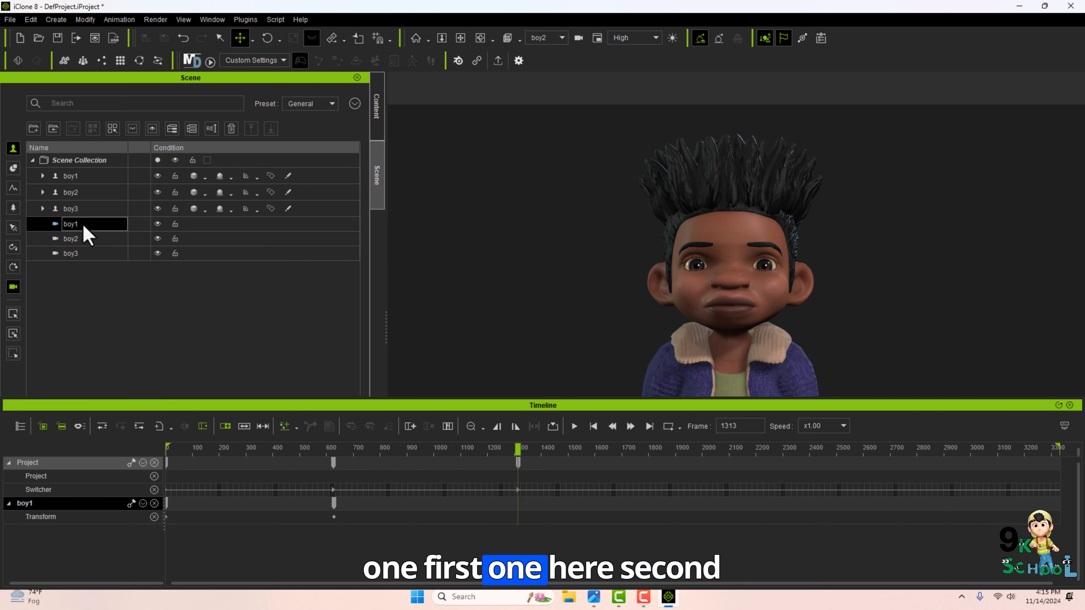
click(76, 251)
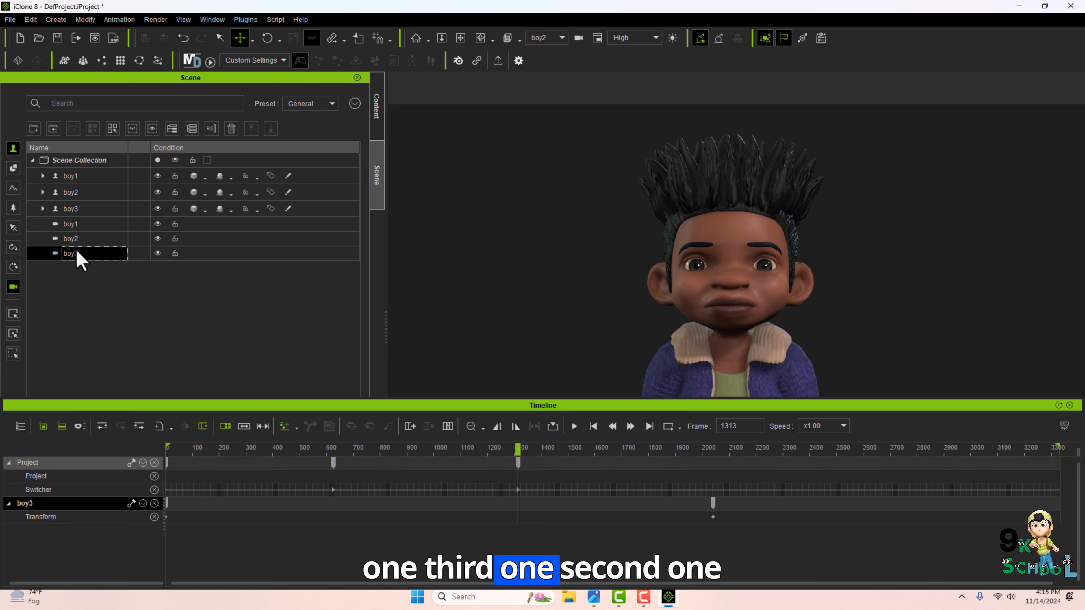
click(77, 242)
key(Delete)
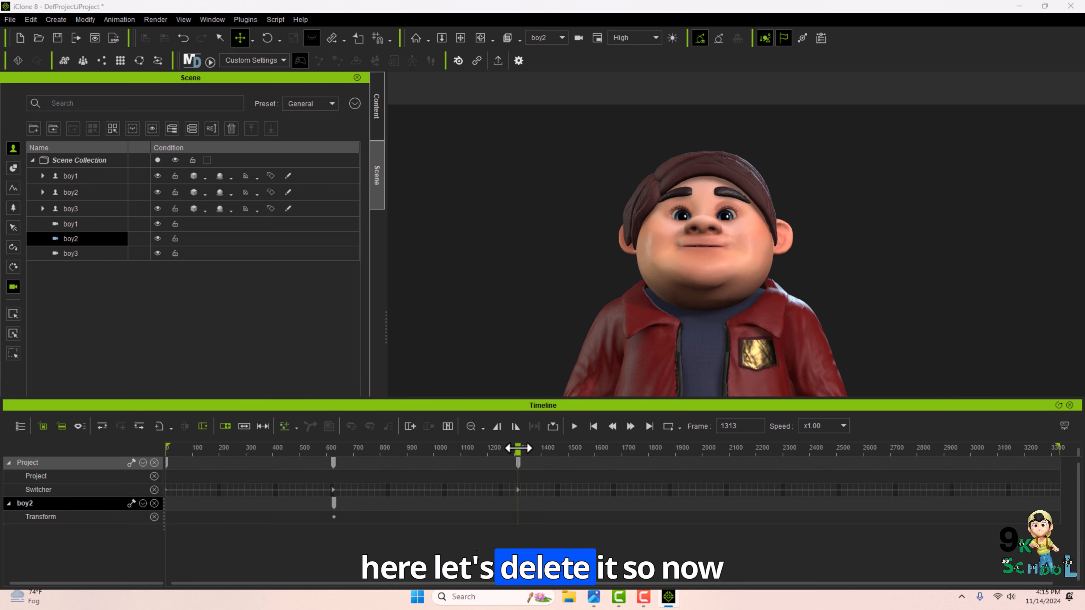
Scrub through the timeline to review the boy2 camera's remaining transform key and the camera switches.
drag(180, 424, 317, 427)
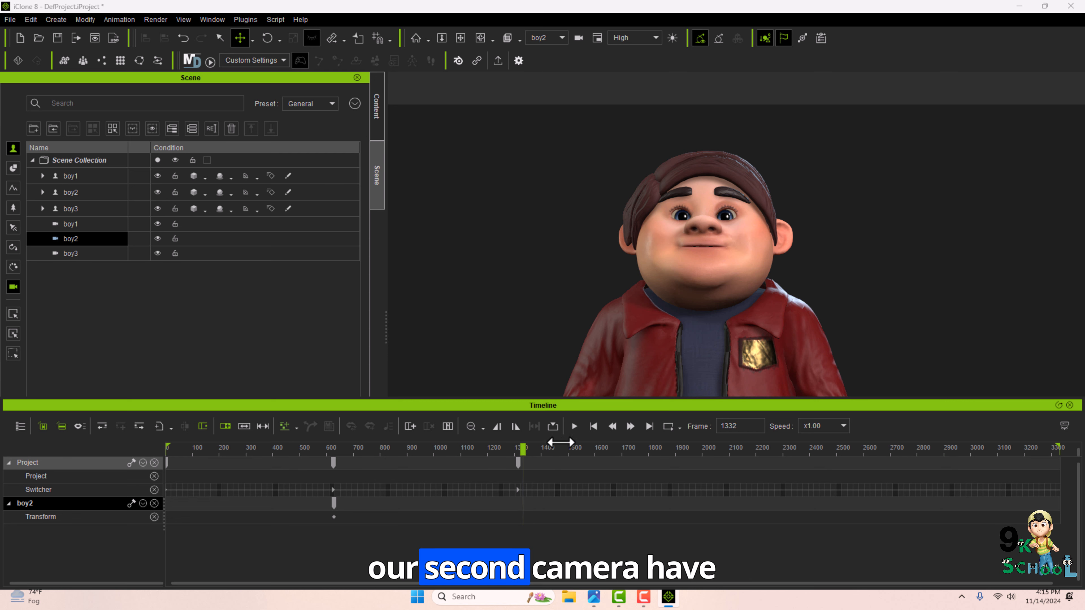
drag(903, 479, 81, 491)
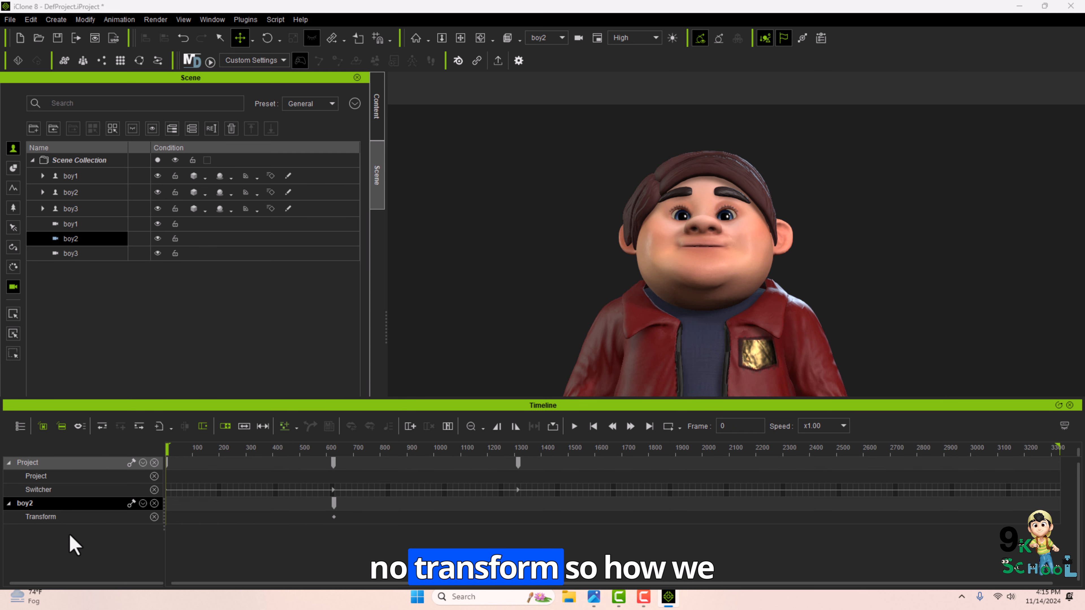
click(179, 446)
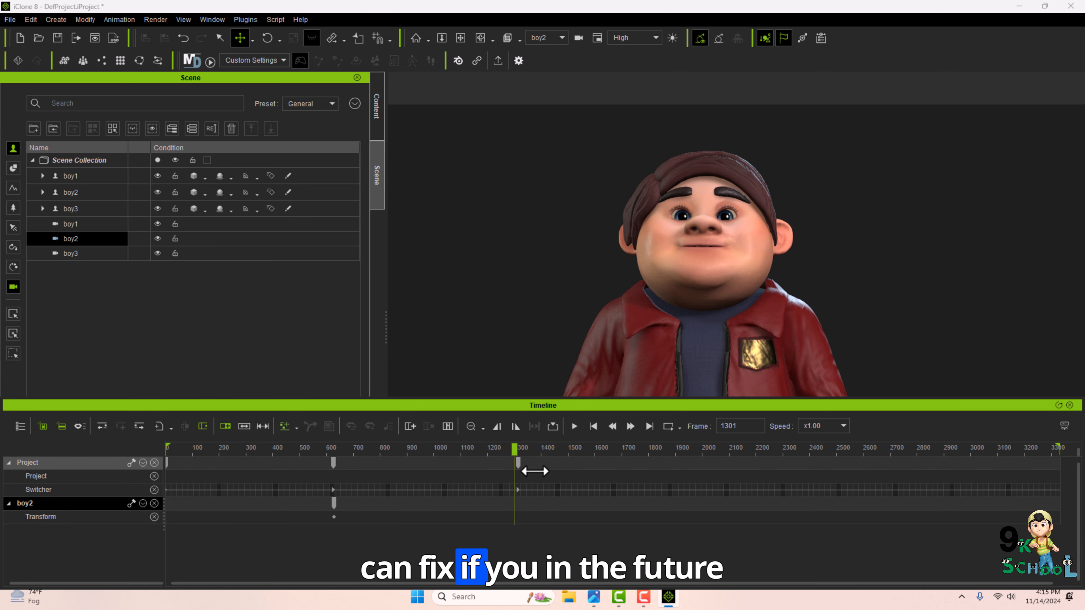
click(188, 447)
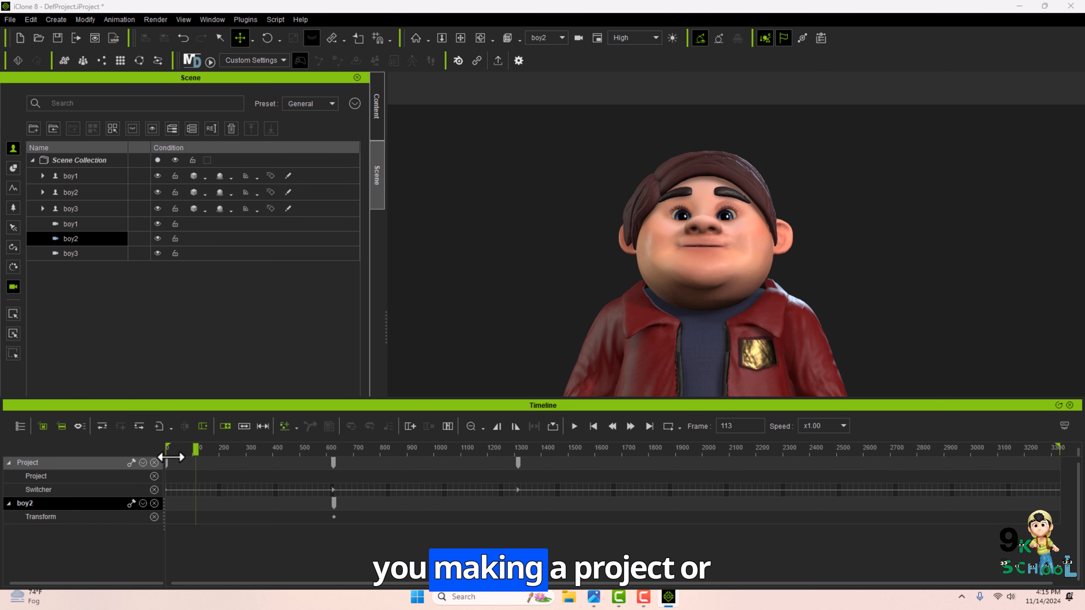
drag(901, 484, 349, 487)
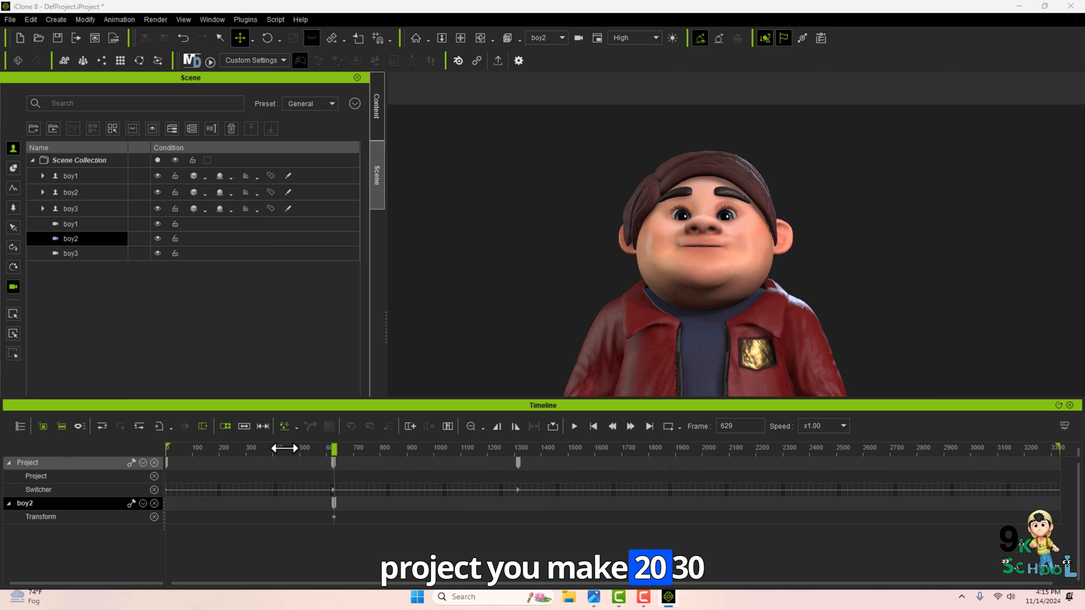
click(329, 463)
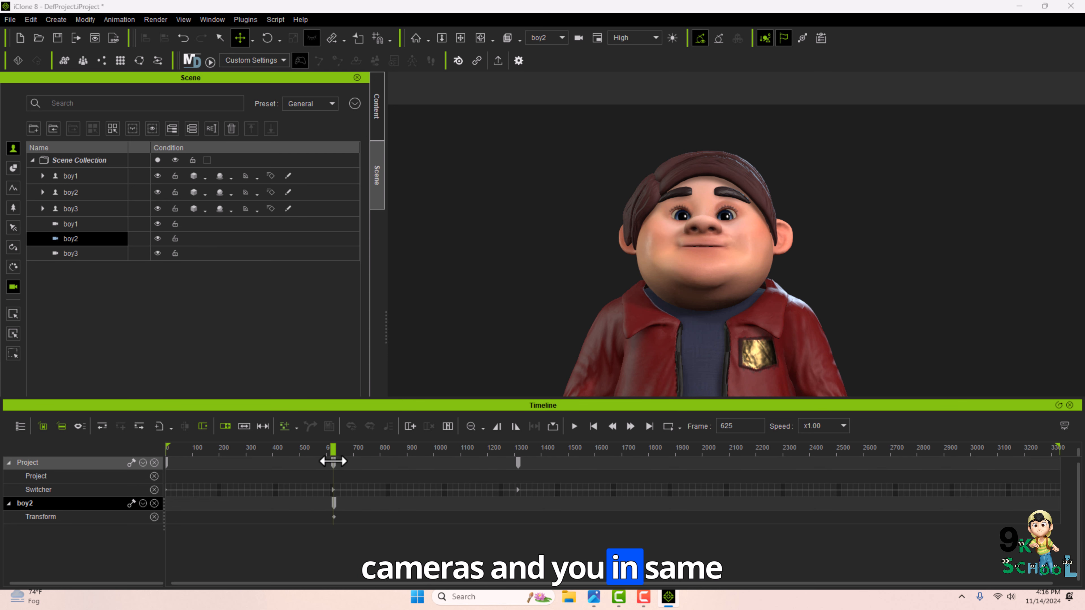
drag(343, 402, 348, 426)
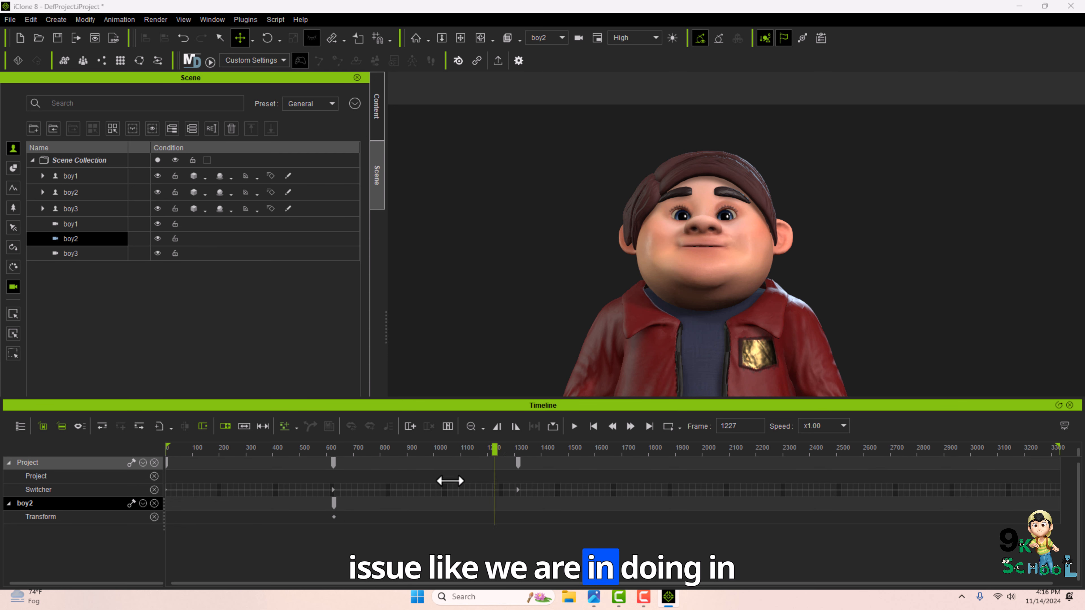
drag(450, 481, 629, 510)
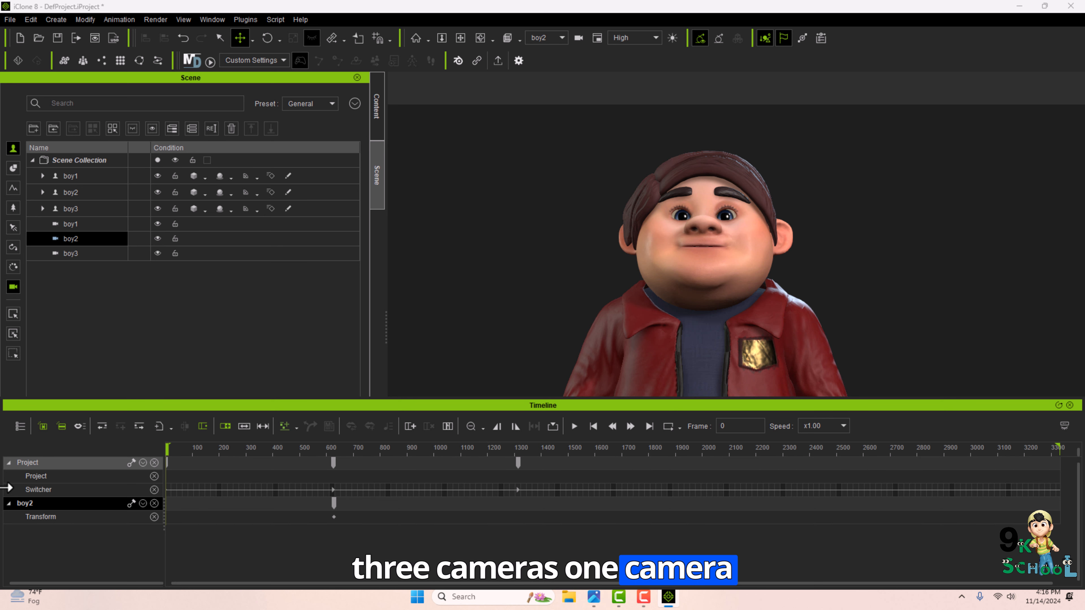
drag(1, 488, 249, 437)
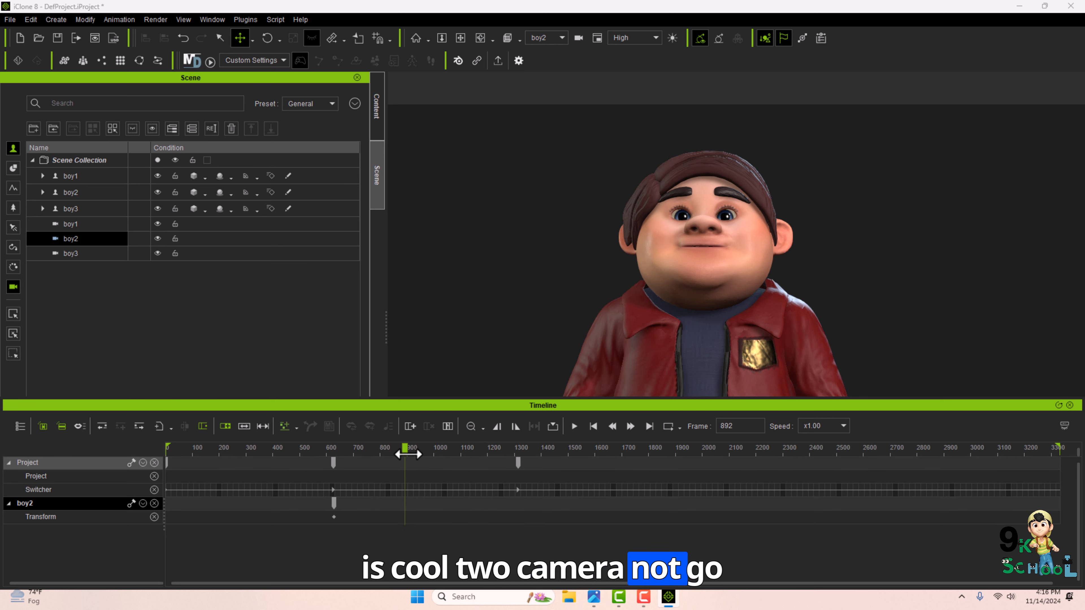
drag(408, 454, 331, 465)
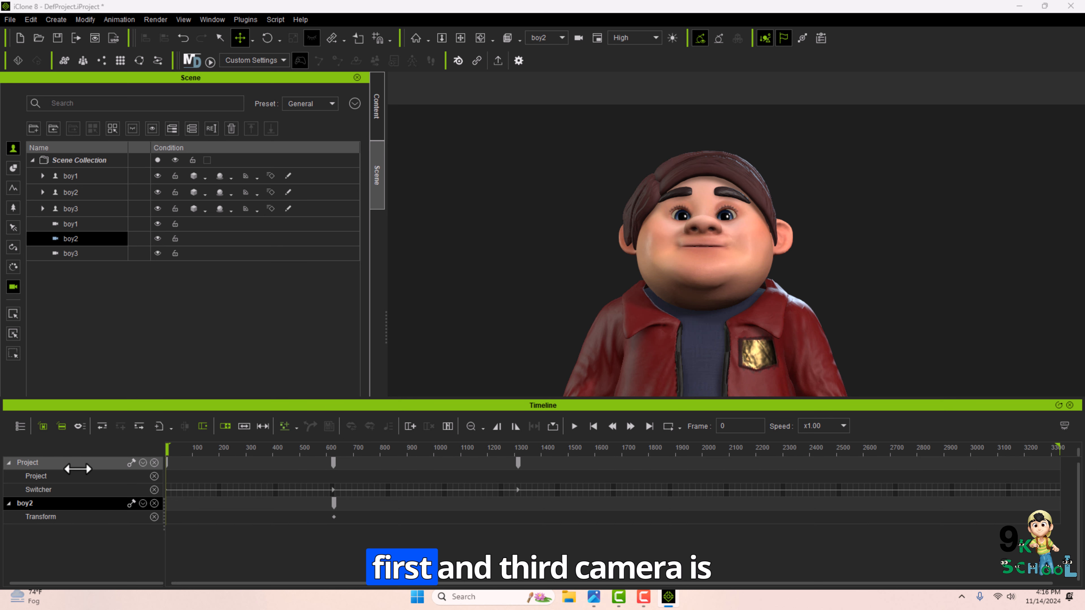
drag(78, 469, 333, 454)
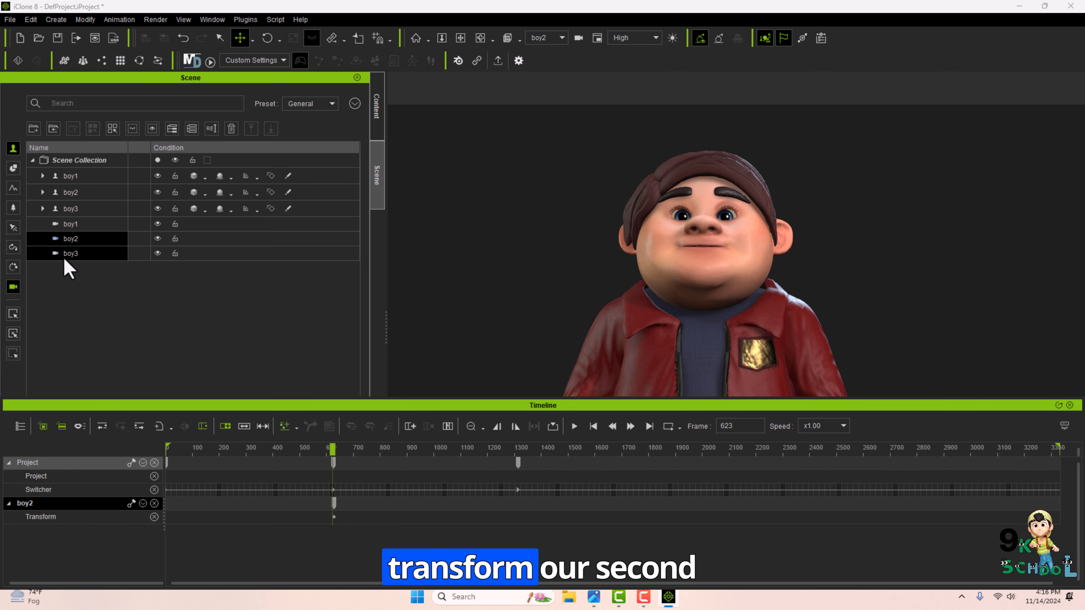
click(73, 239)
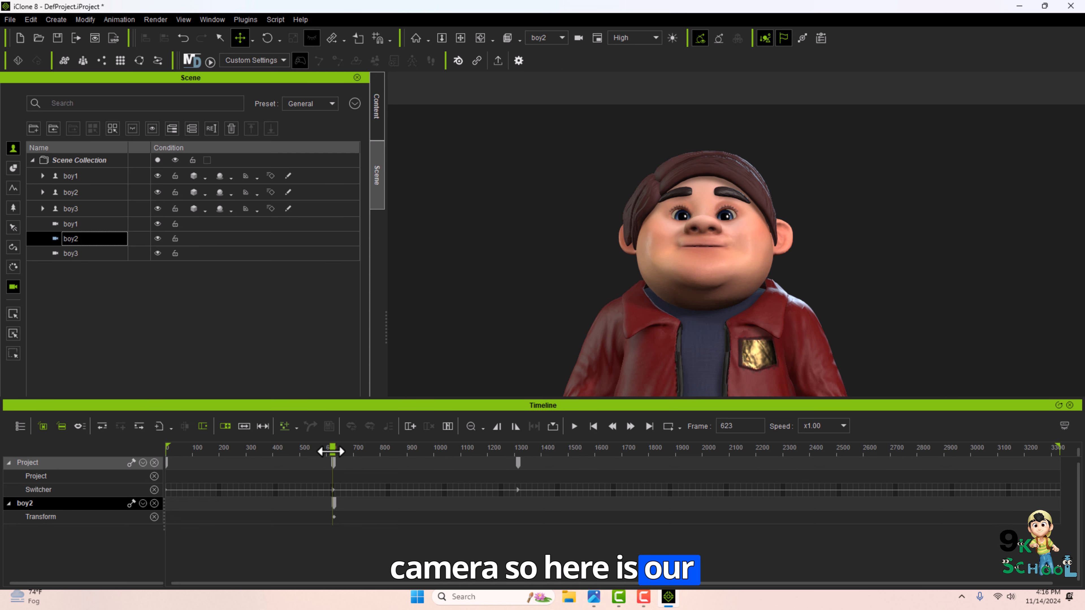
drag(334, 451, 333, 465)
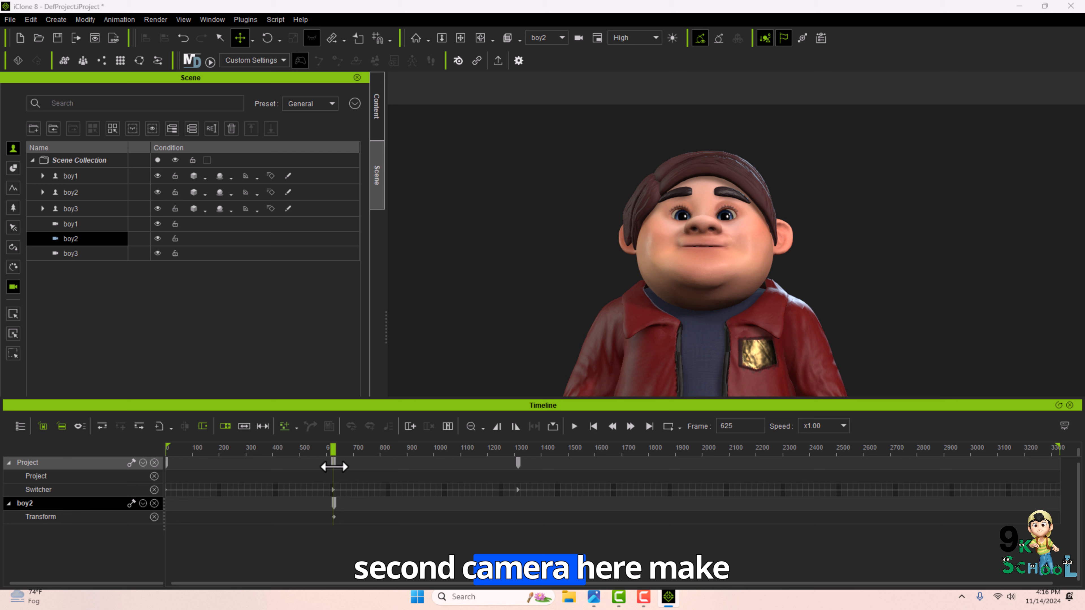
right_click(334, 490)
mouse_move(409, 578)
click(498, 589)
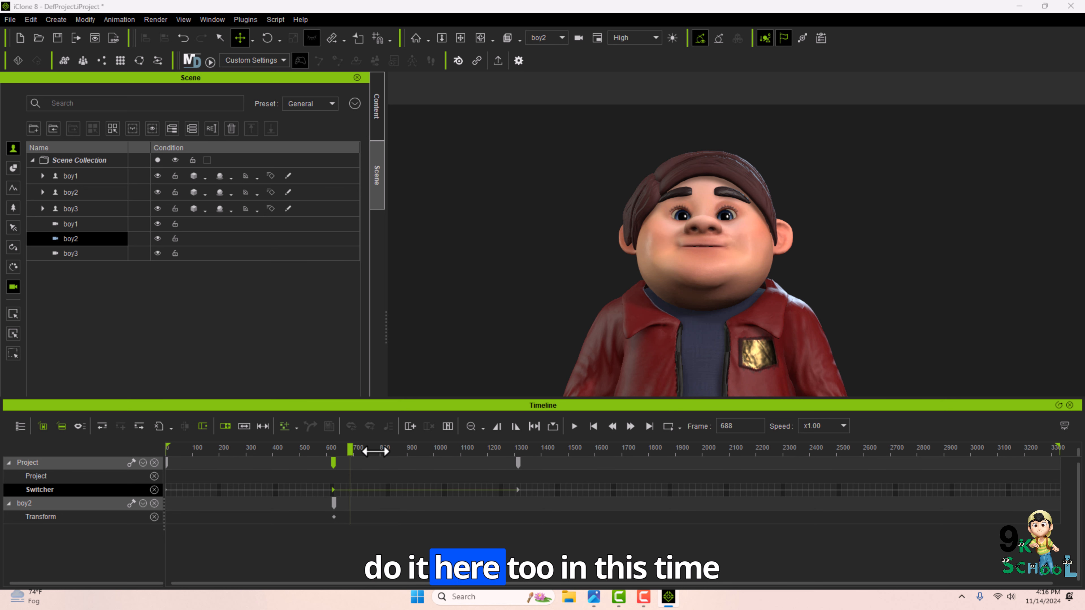
At frame 1315, pan the boy2 camera down to frame the second character's body and legs.
drag(375, 451, 503, 448)
alt+drag(729, 387, 723, 345)
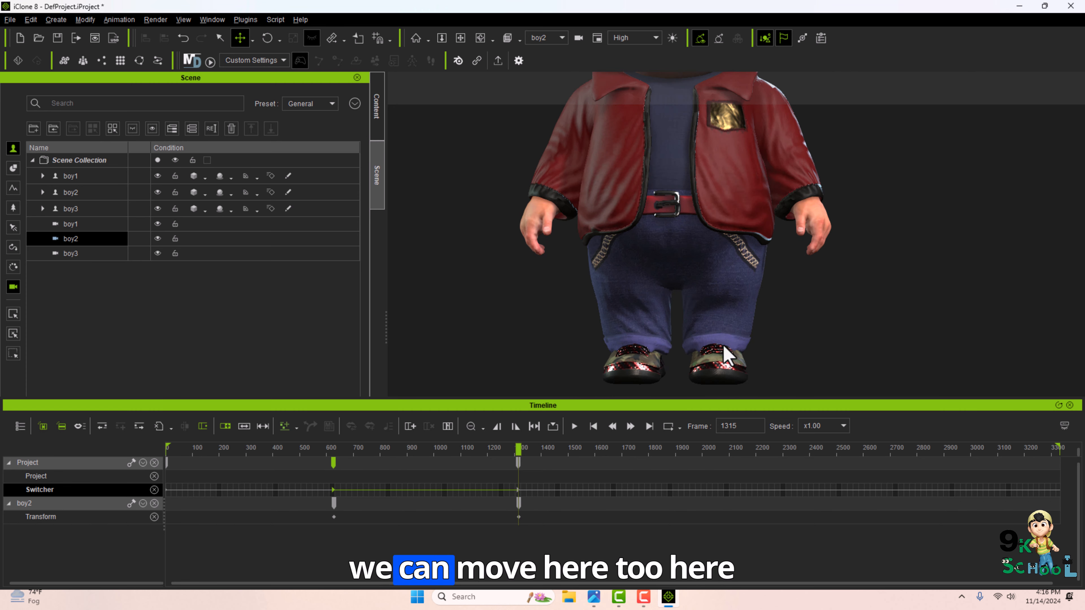
click(712, 295)
alt+drag(713, 294, 672, 227)
Select the boy2 camera and delete its new transform key at frame 1313.
drag(438, 451, 516, 453)
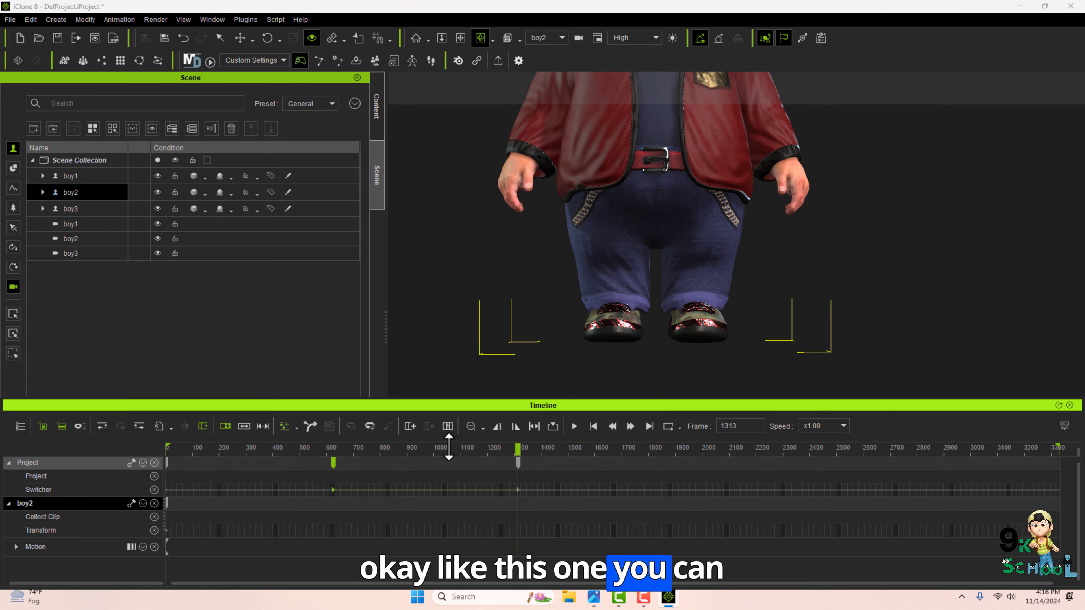
drag(448, 449, 514, 448)
click(100, 238)
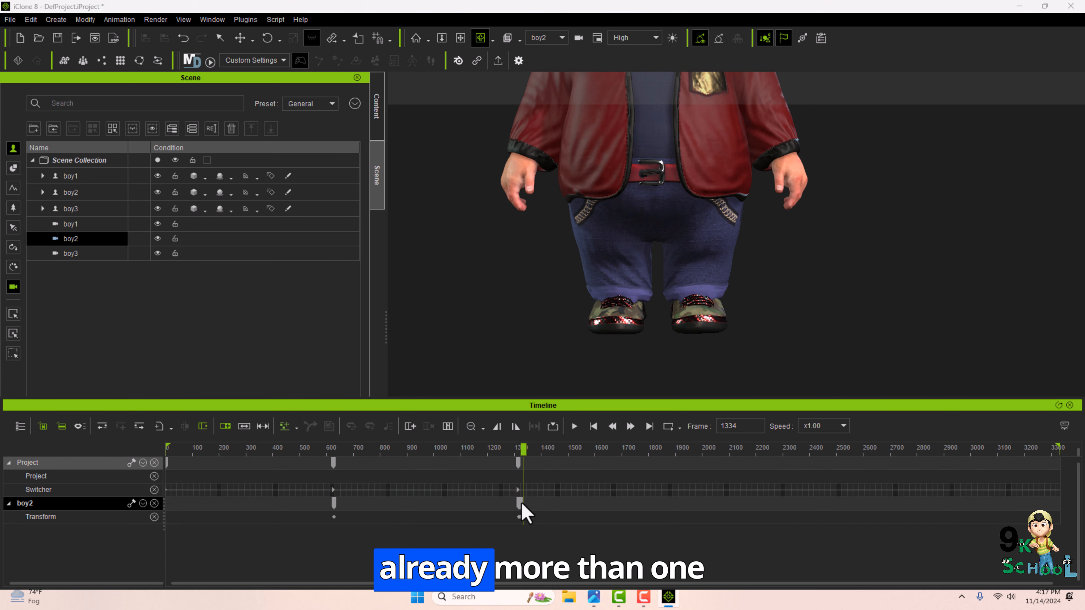
mouse_move(514, 449)
mouse_down()
mouse_move(531, 449)
mouse_move(515, 450)
mouse_up()
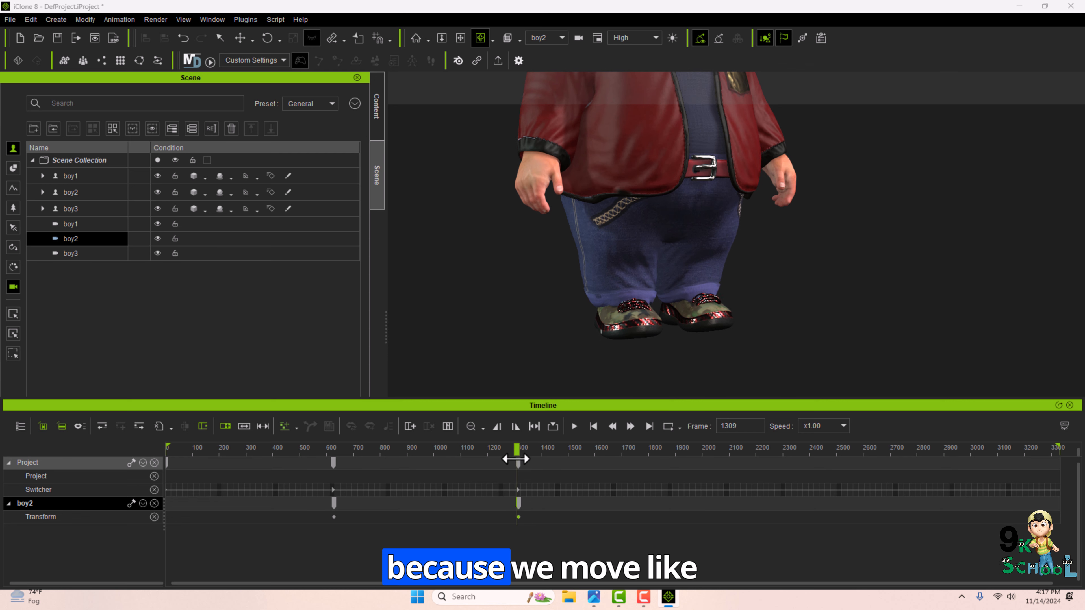
double_click(517, 506)
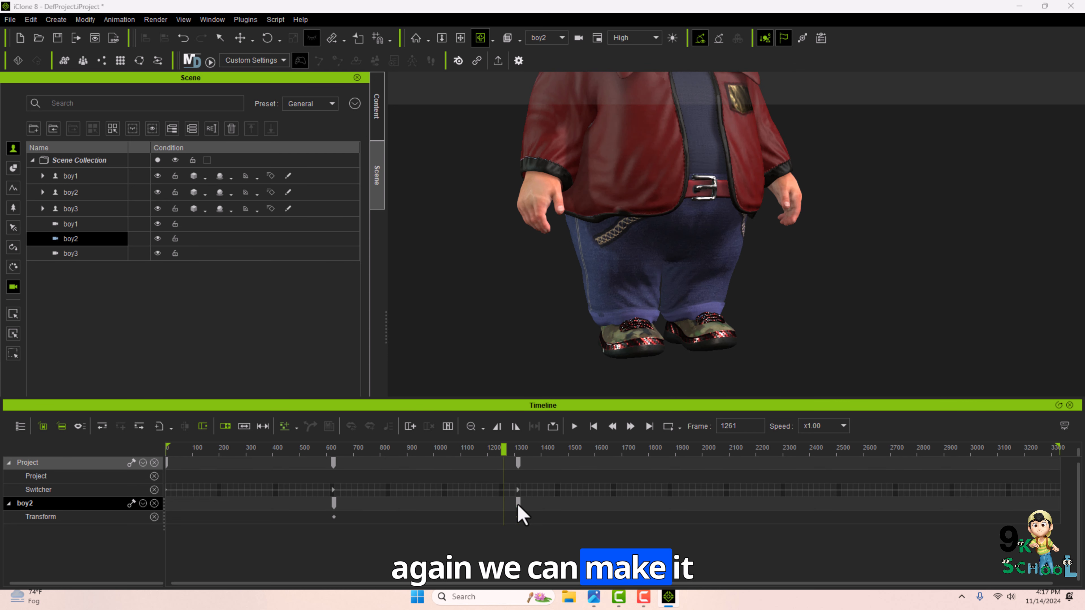
double_click(518, 504)
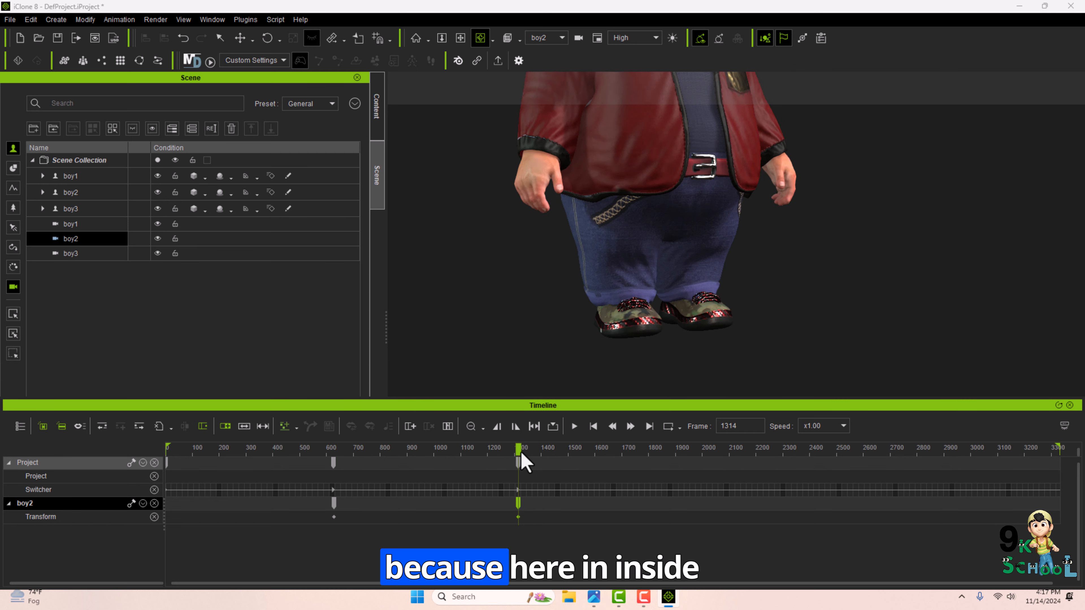
drag(518, 451, 506, 451)
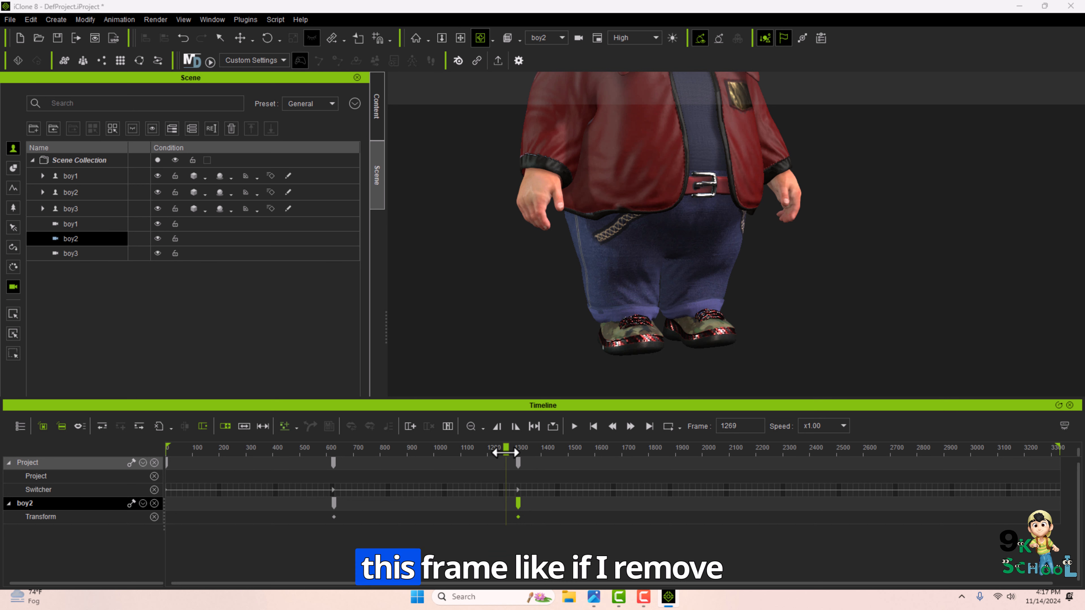
drag(507, 451, 518, 489)
key(Delete)
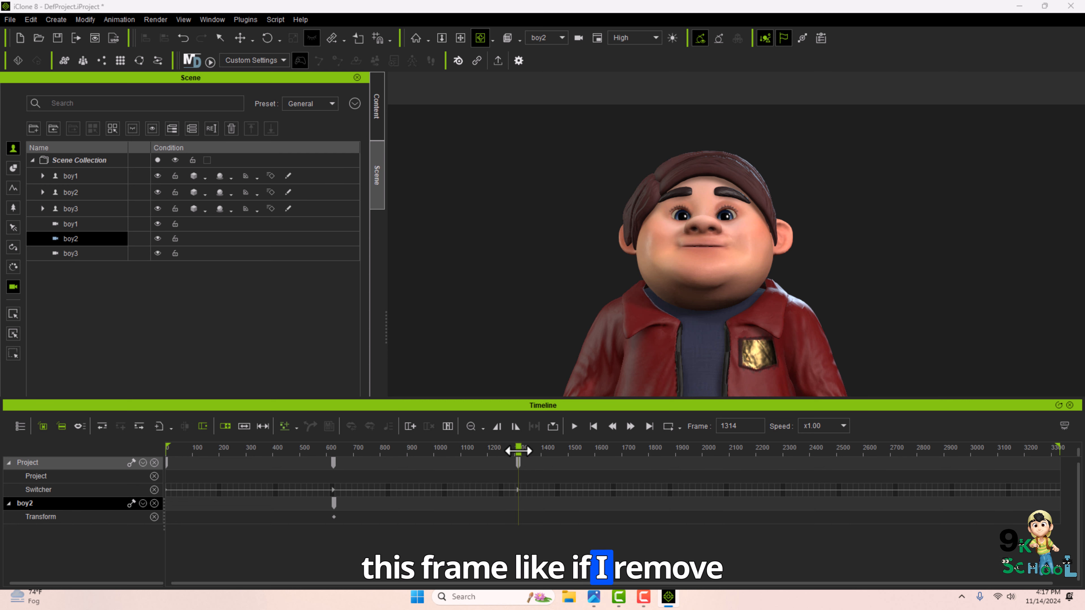
At frame 1315, move the boy2 camera down again to frame the second character's legs.
mouse_move(404, 442)
mouse_down()
mouse_move(334, 431)
mouse_move(517, 430)
mouse_move(336, 442)
mouse_up()
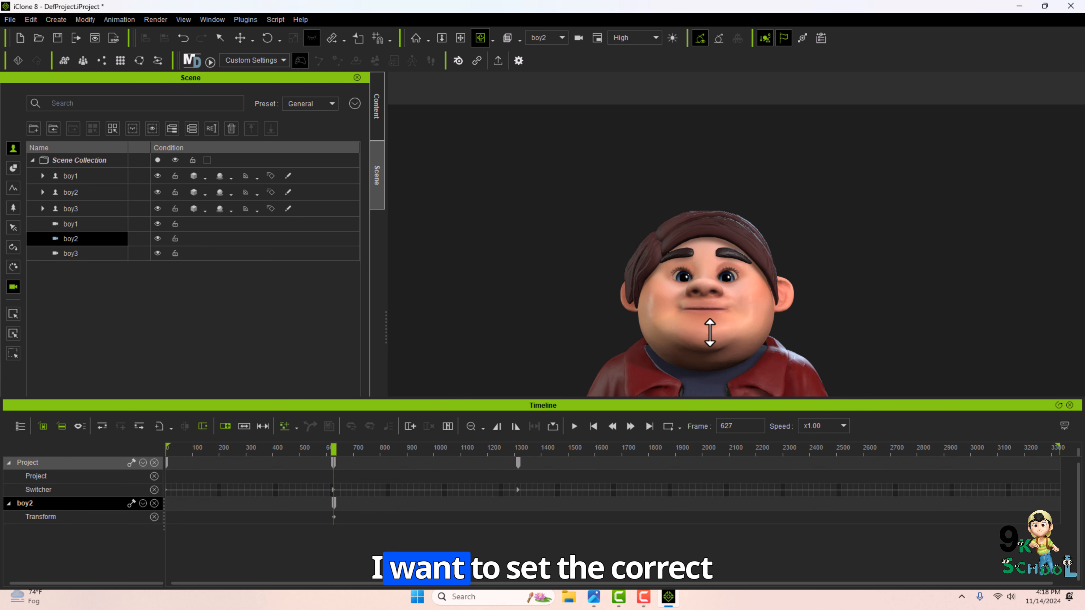
click(691, 359)
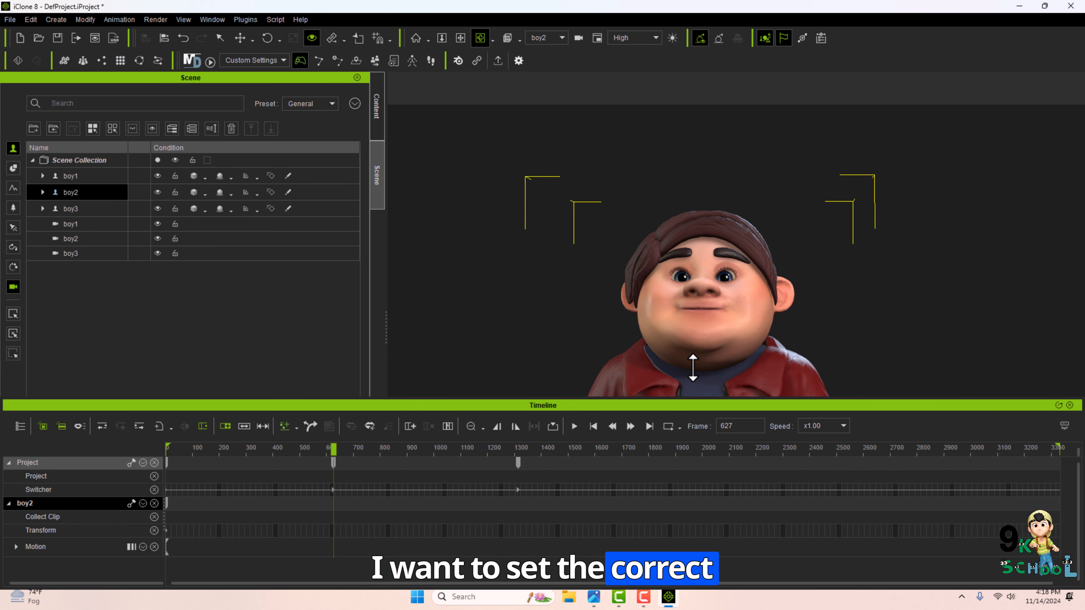
click(79, 239)
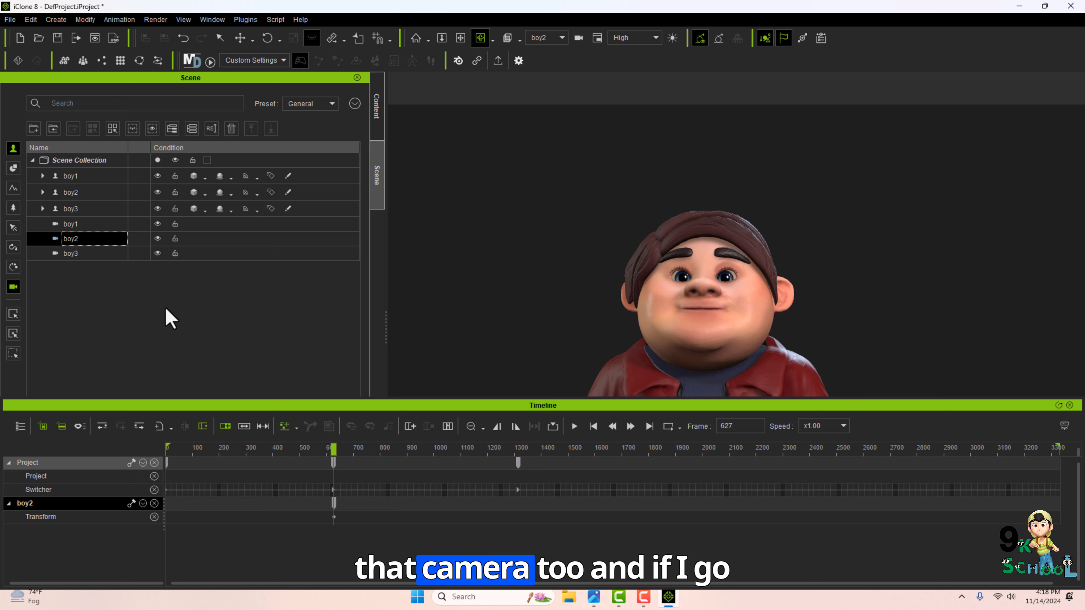
drag(516, 454, 518, 453)
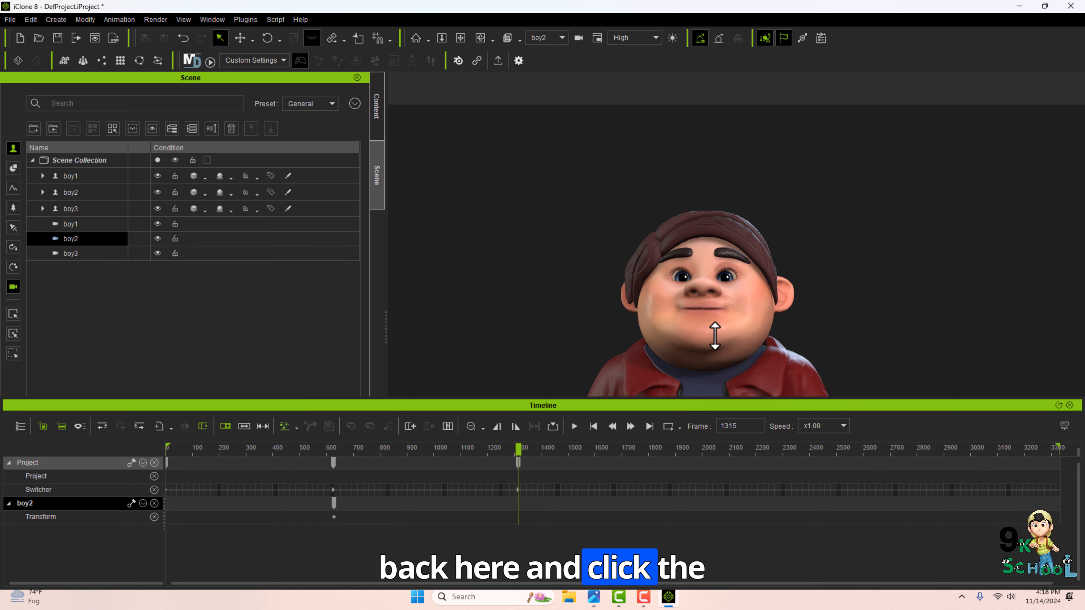
click(724, 363)
drag(724, 362, 722, 333)
middle_drag(722, 333, 789, 167)
middle_drag(717, 308, 714, 209)
click(512, 316)
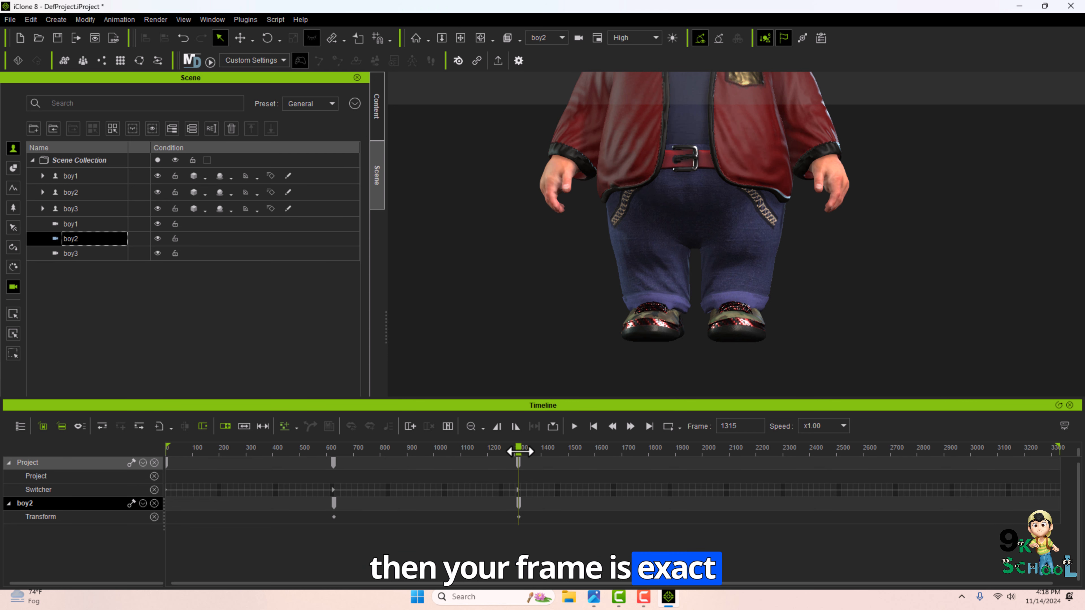
Review the boy2 camera's key at frame 1315, then select it and delete it.
drag(335, 454, 518, 446)
double_click(518, 502)
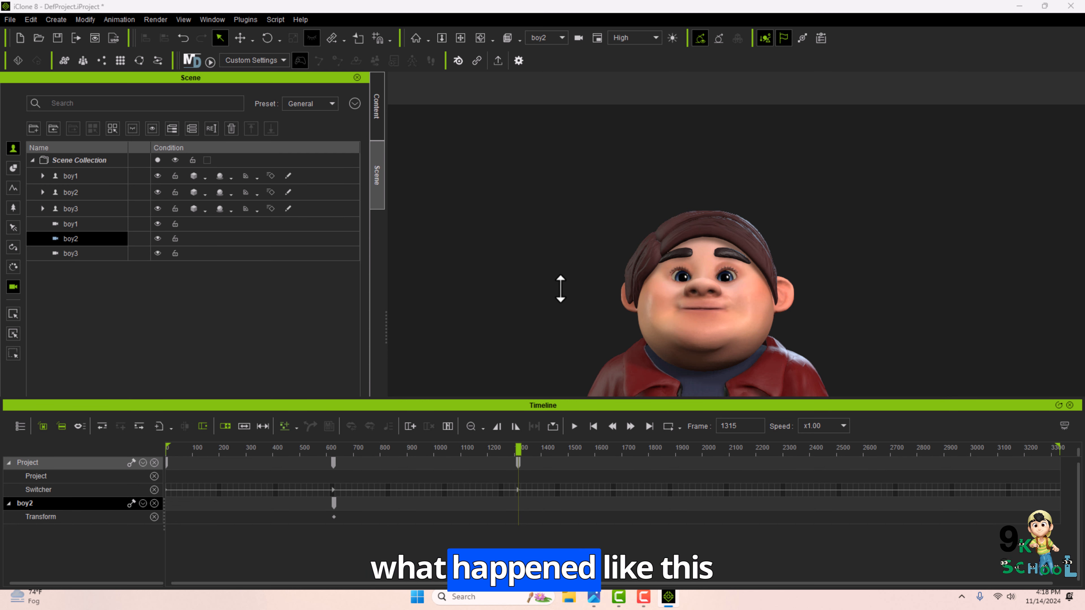
drag(560, 289, 590, 313)
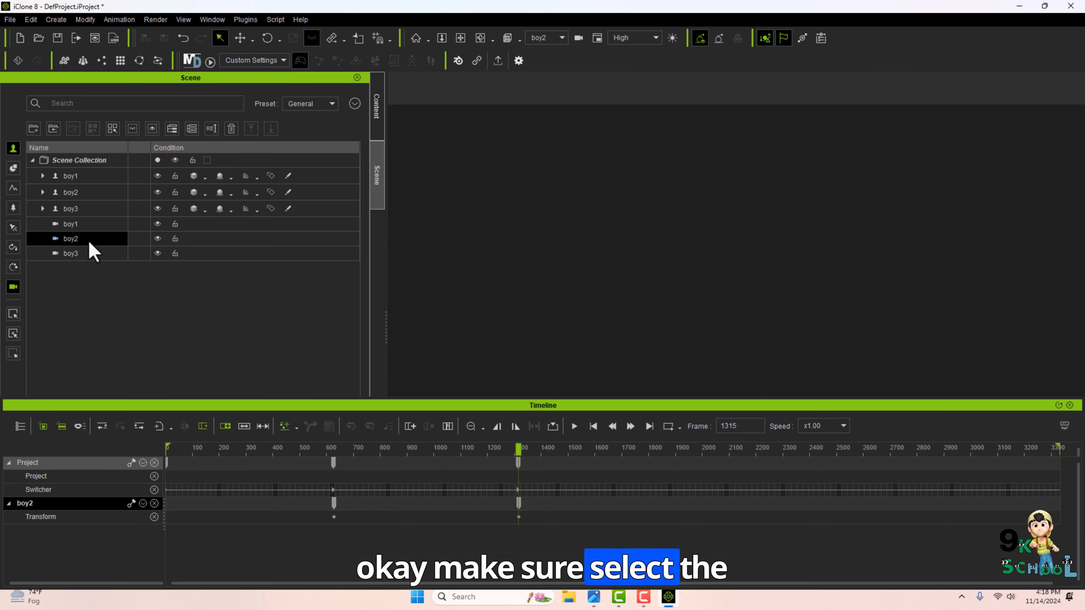
click(75, 192)
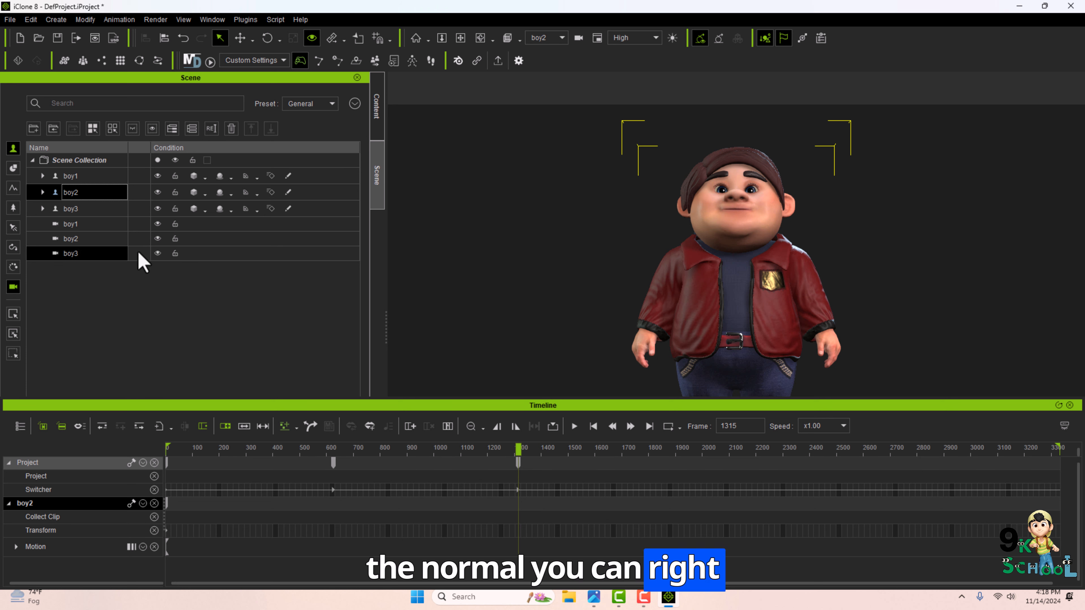
click(103, 239)
click(519, 503)
key(Delete)
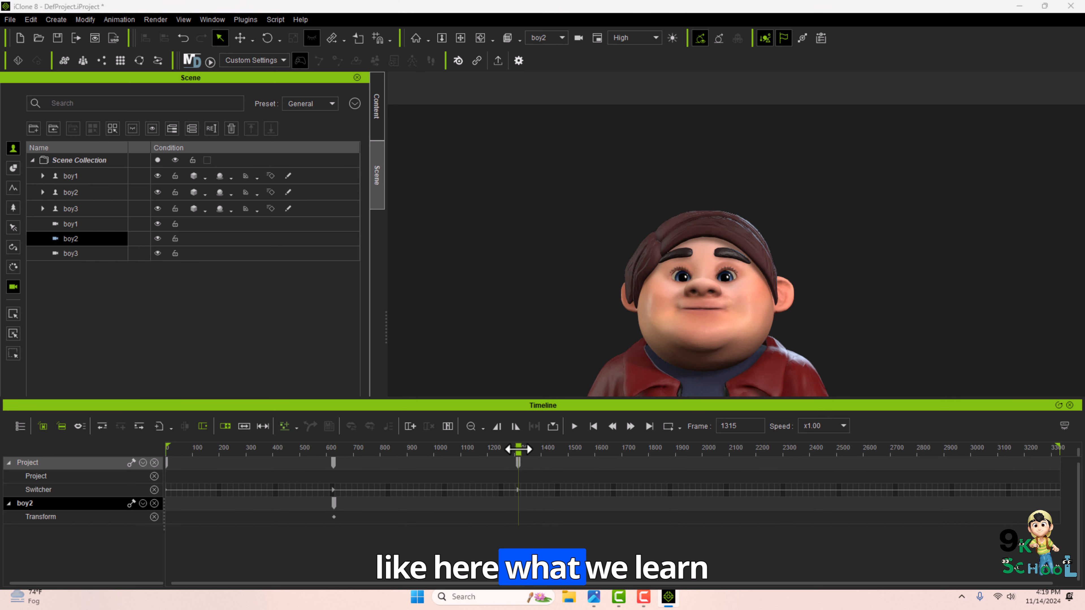
At frame 1315, pan the boy2 camera down to frame the second character's legs and key it.
mouse_move(518, 449)
mouse_down()
mouse_move(334, 435)
mouse_move(516, 448)
mouse_up()
click(334, 447)
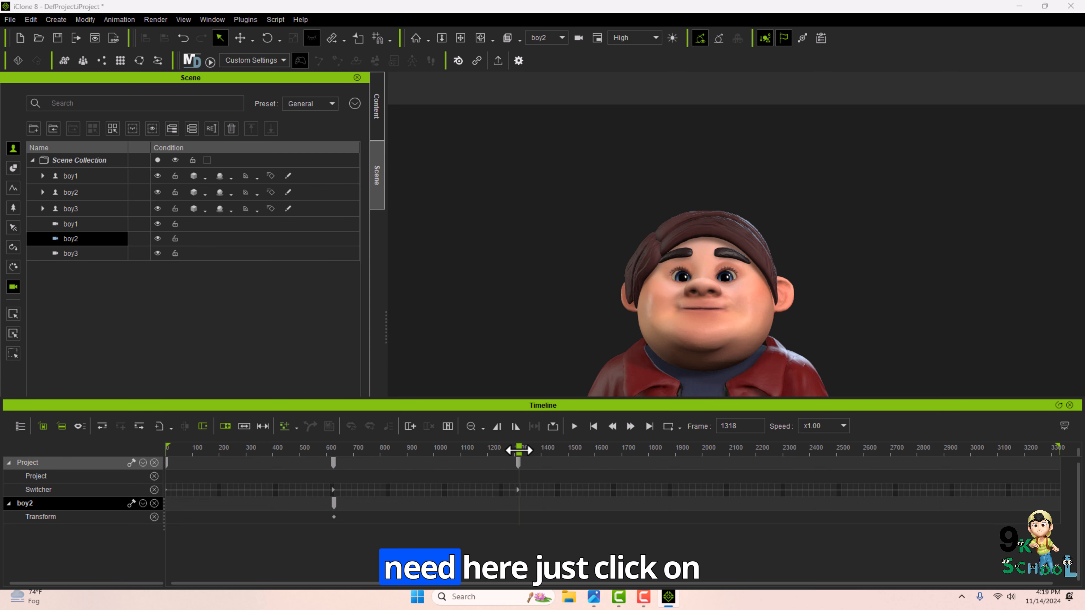
click(702, 308)
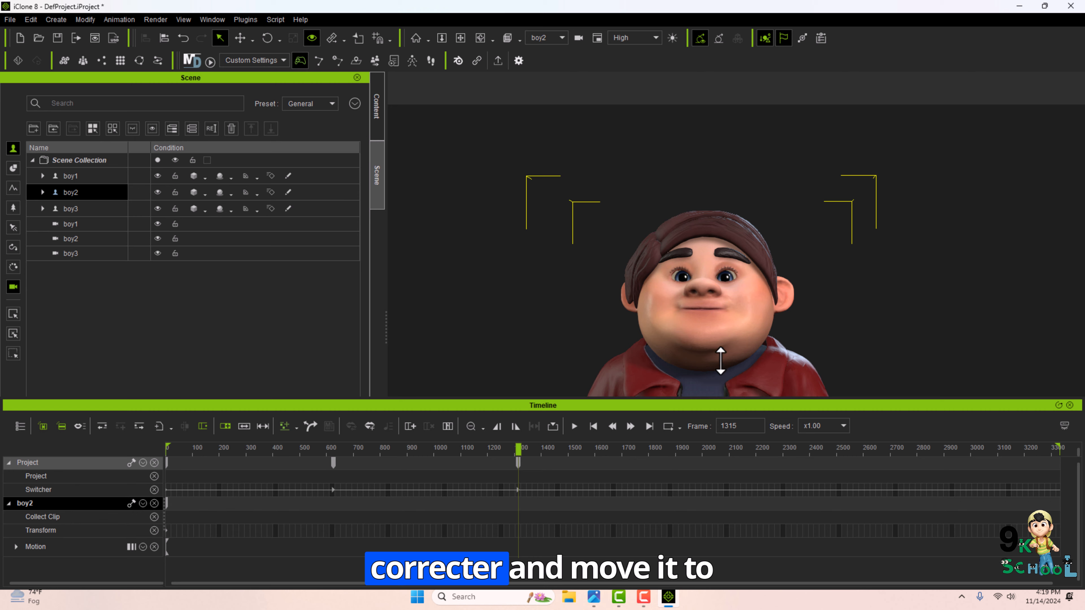
drag(721, 360, 692, 226)
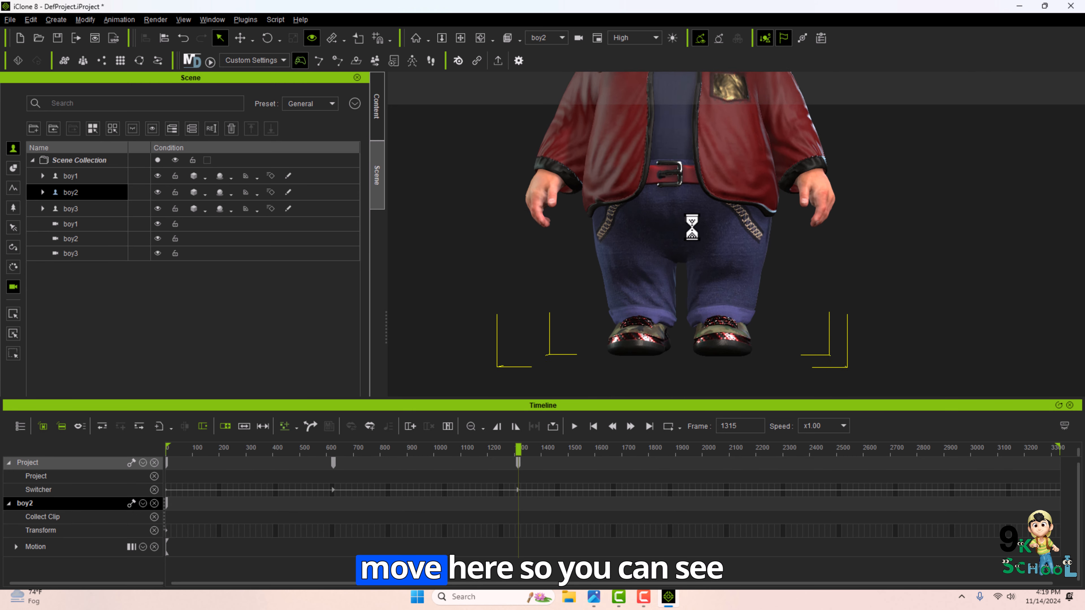
click(77, 238)
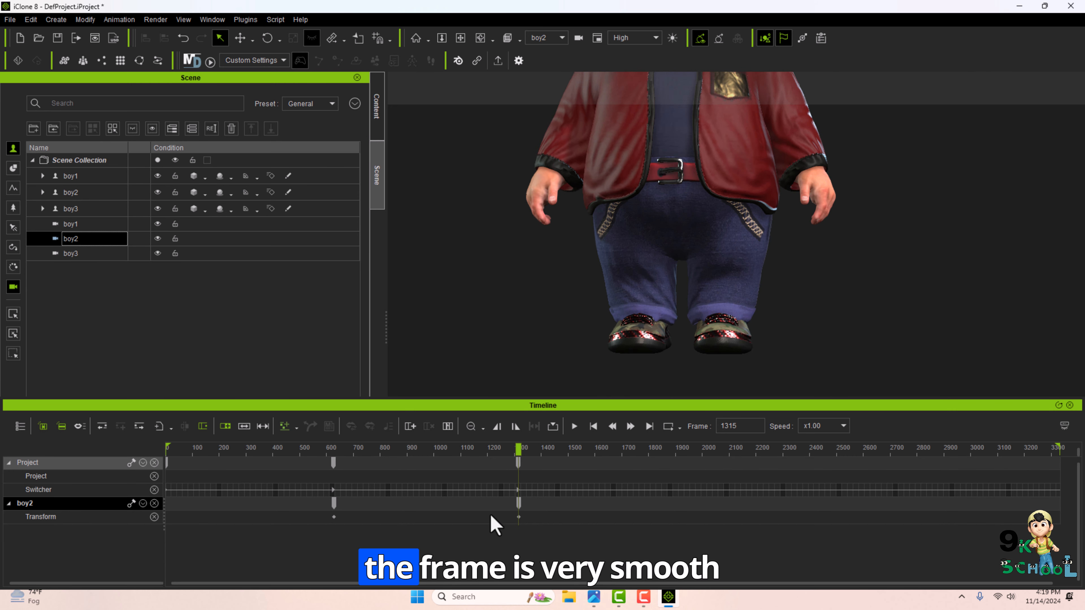
mouse_move(519, 446)
mouse_down()
mouse_move(332, 443)
mouse_move(518, 444)
mouse_up()
View through the Switch camera and play the animation from the start.
click(555, 39)
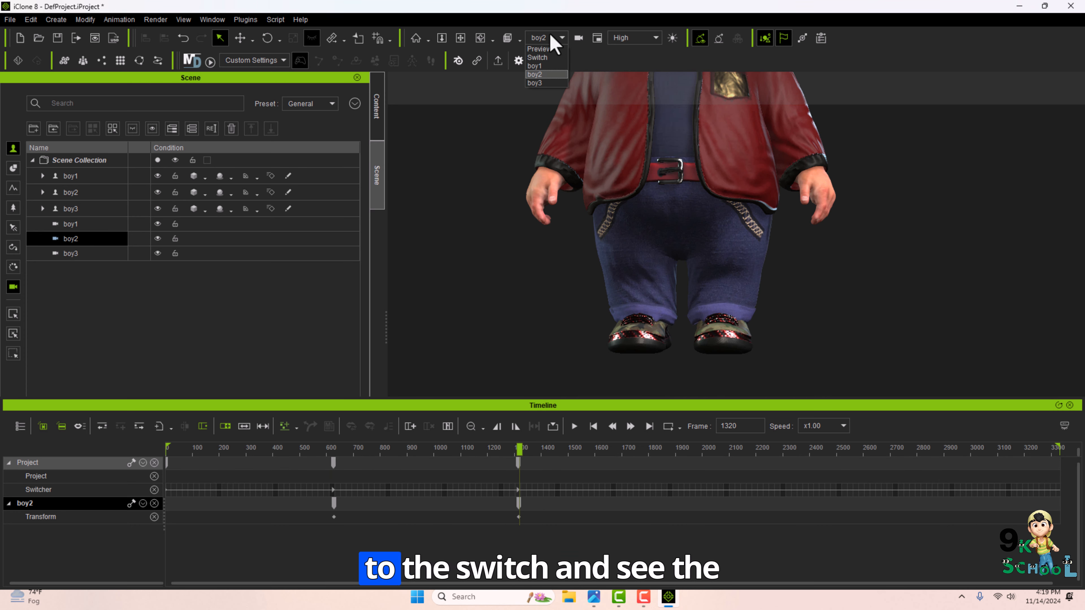
click(545, 58)
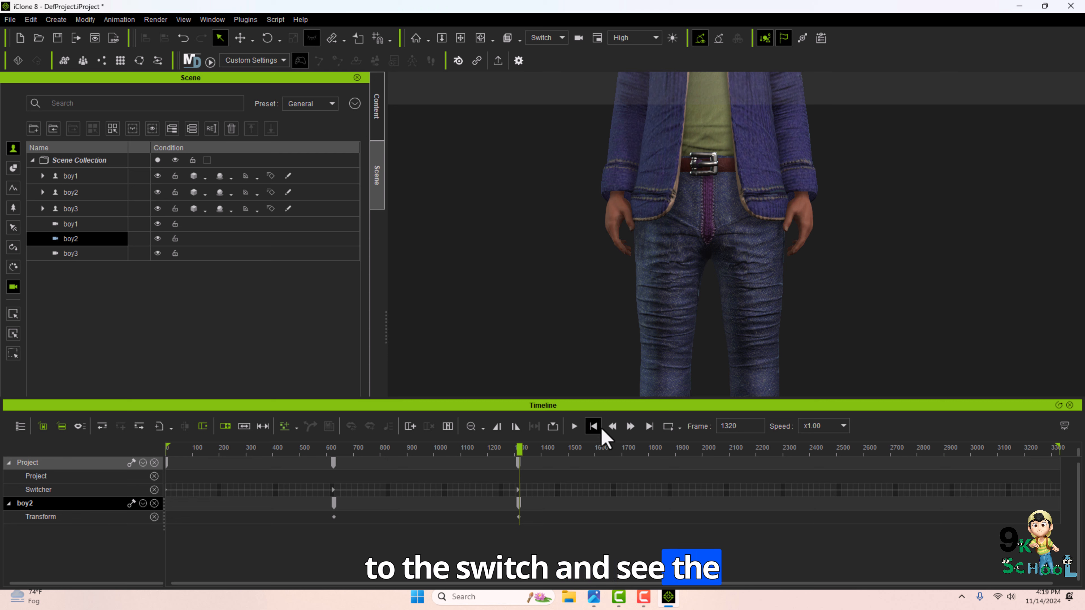
click(593, 425)
click(575, 426)
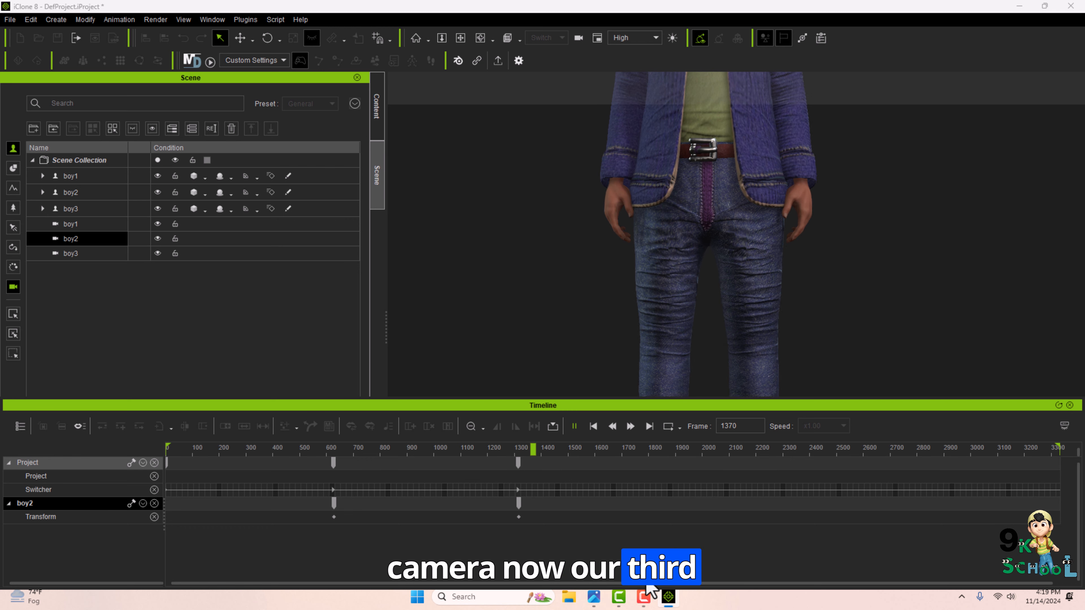
click(574, 426)
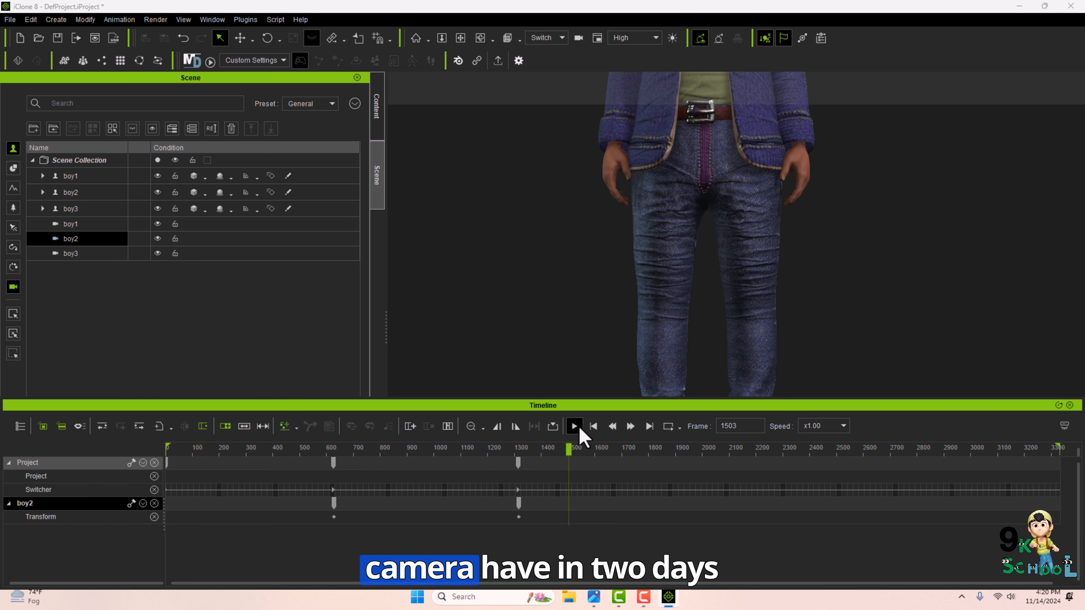
Inspect the boy3 camera's transform keys, then replay the animation from frame 0 through the Switch camera.
drag(560, 448, 515, 444)
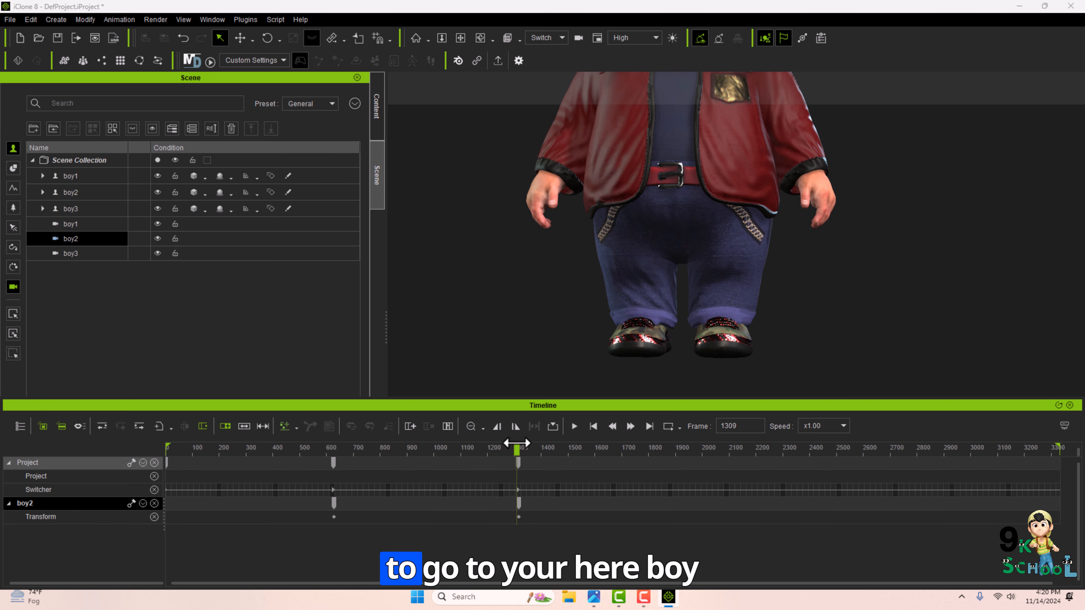
click(66, 255)
drag(517, 447, 518, 448)
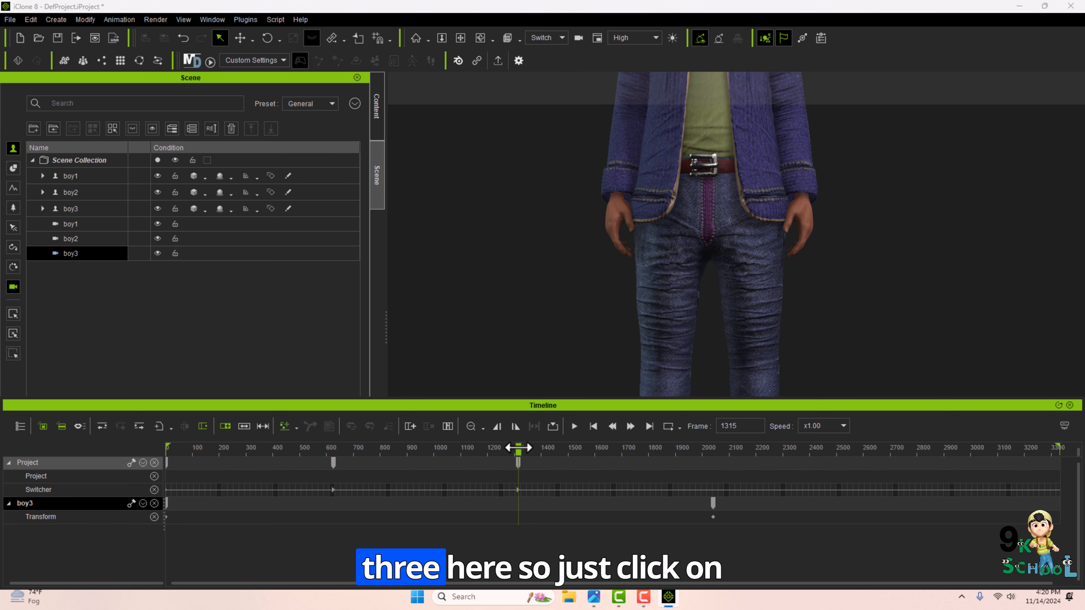
click(702, 196)
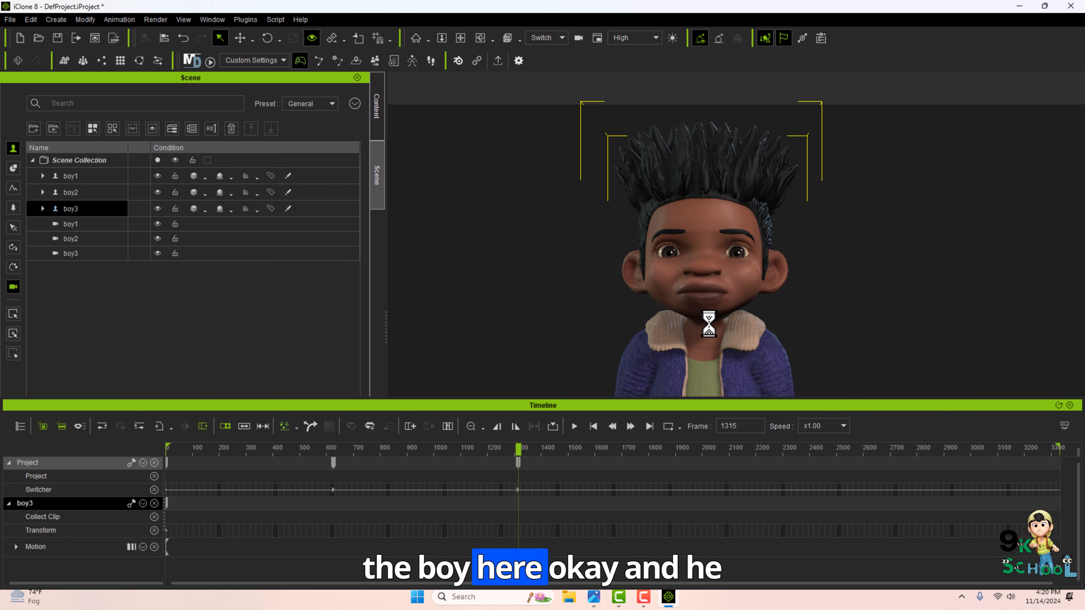
click(86, 256)
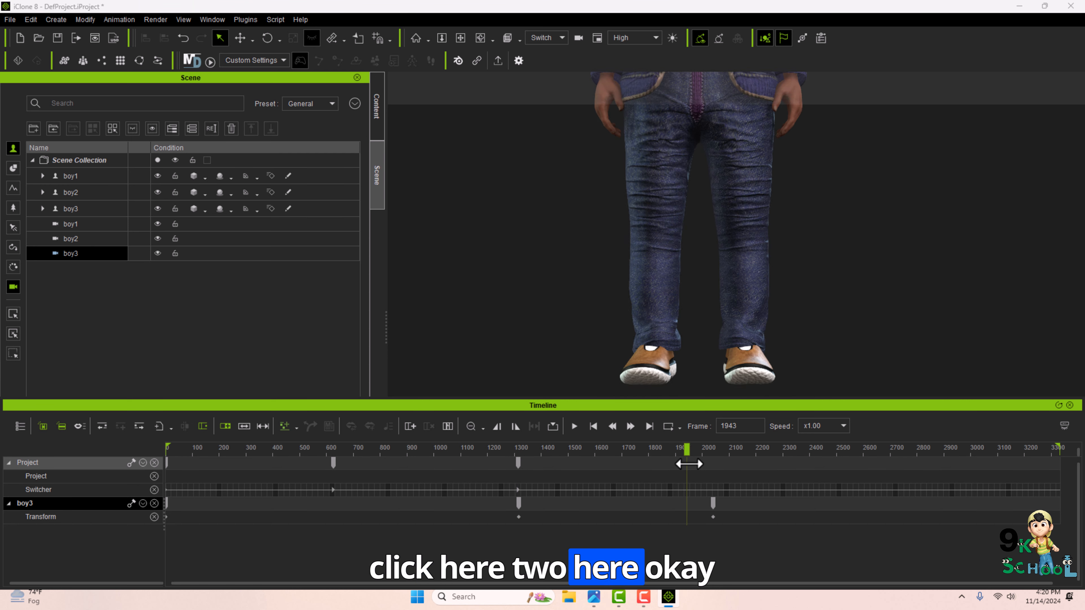
drag(688, 463, 167, 455)
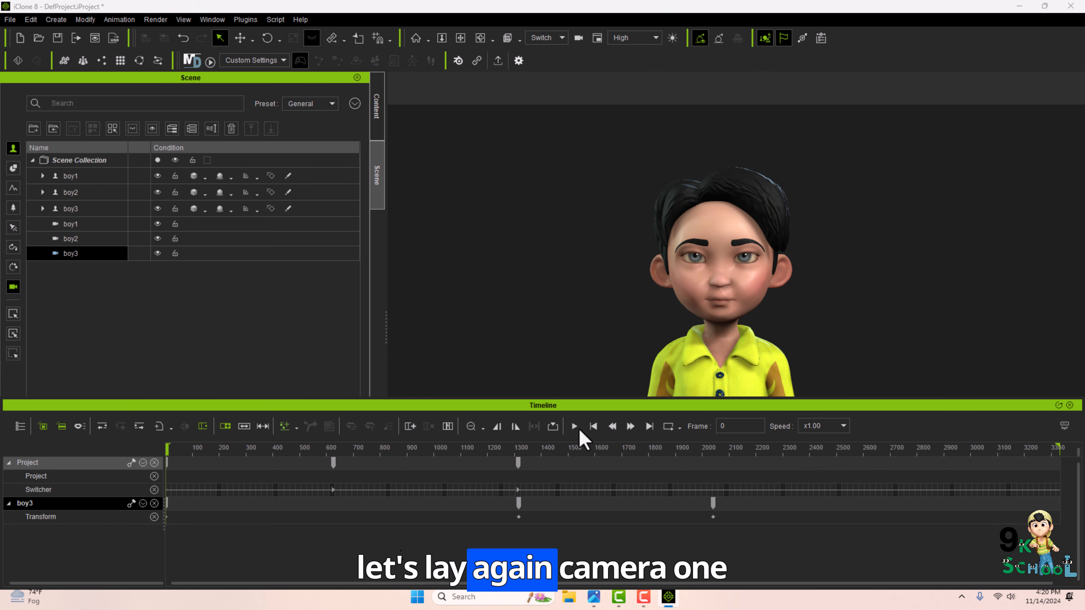
click(575, 426)
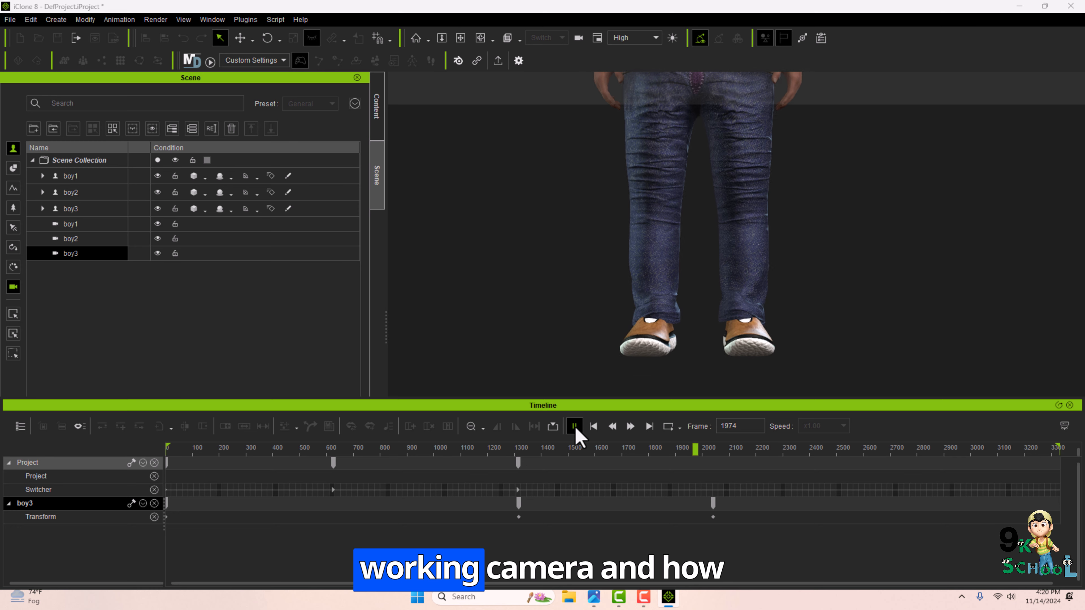
click(575, 427)
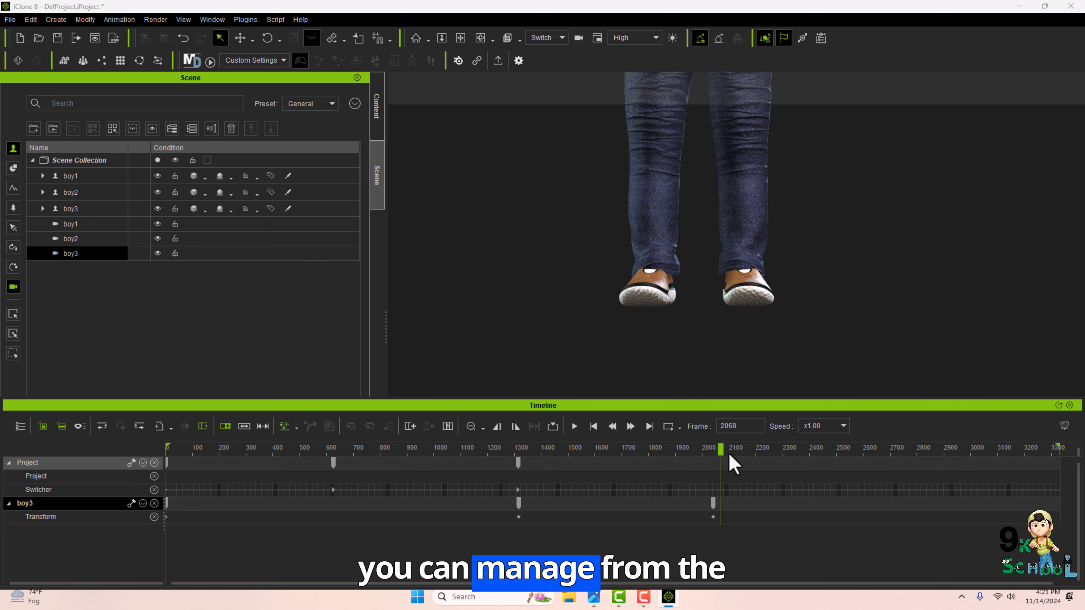
drag(612, 459, 153, 484)
drag(321, 492, 169, 498)
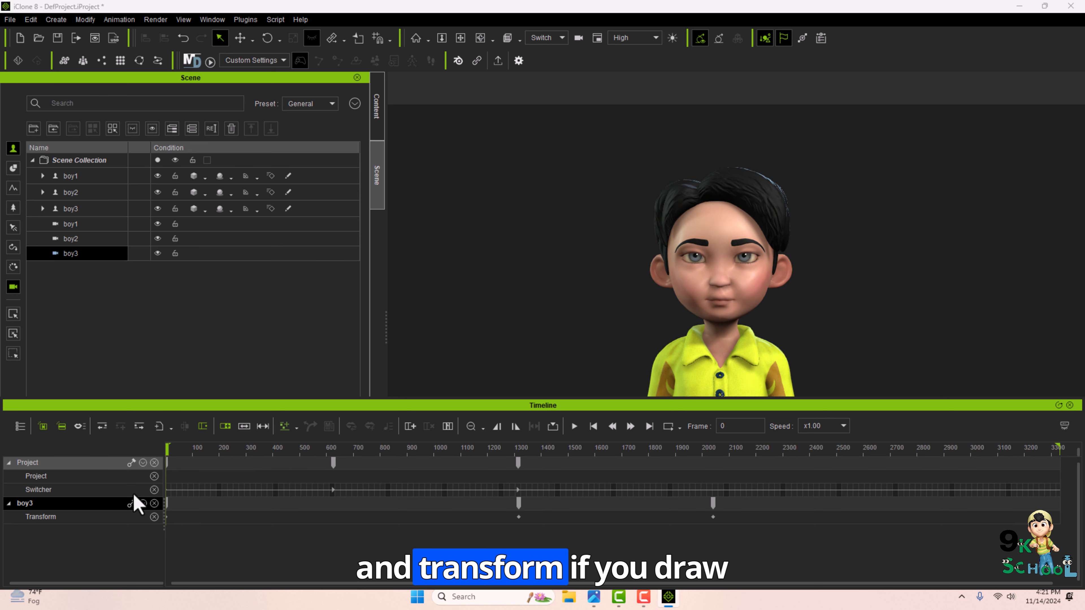
At frame 541, switch the viewport to look through the boy3 camera.
click(310, 504)
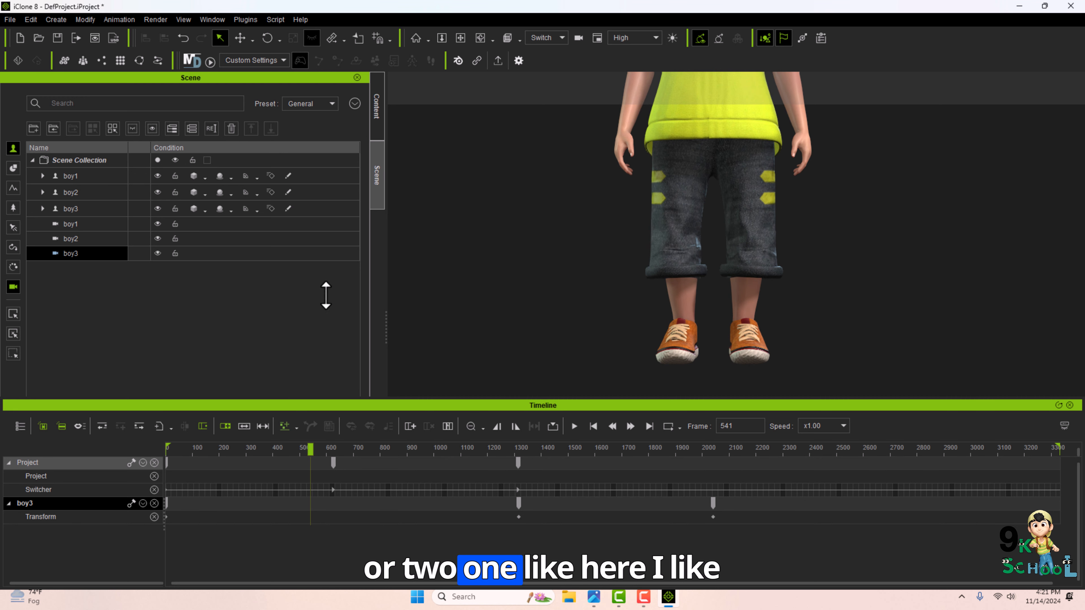
click(554, 40)
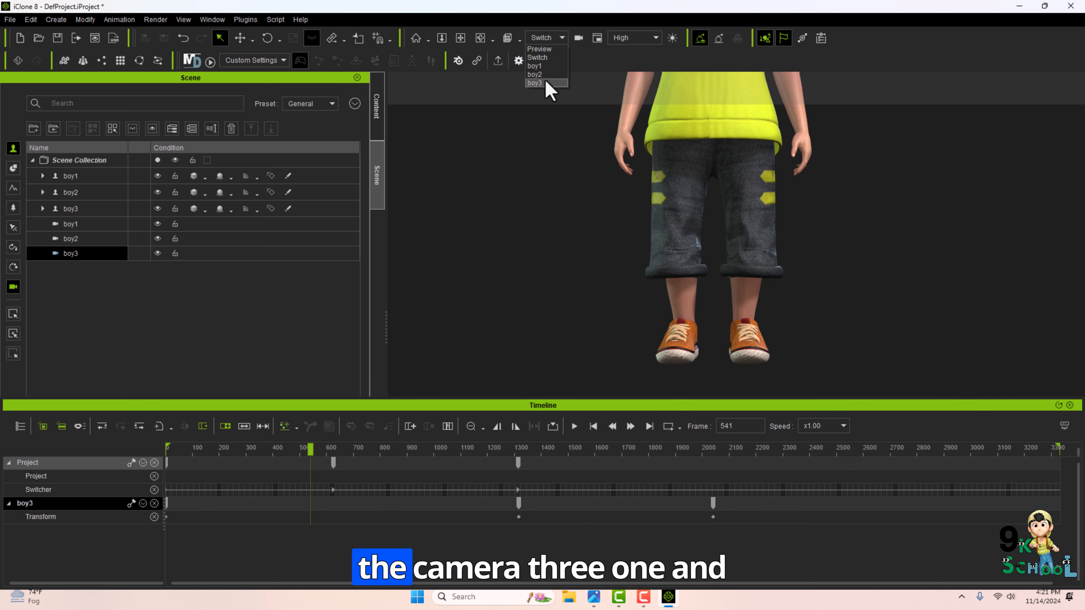
click(540, 83)
middle_drag(534, 332, 558, 334)
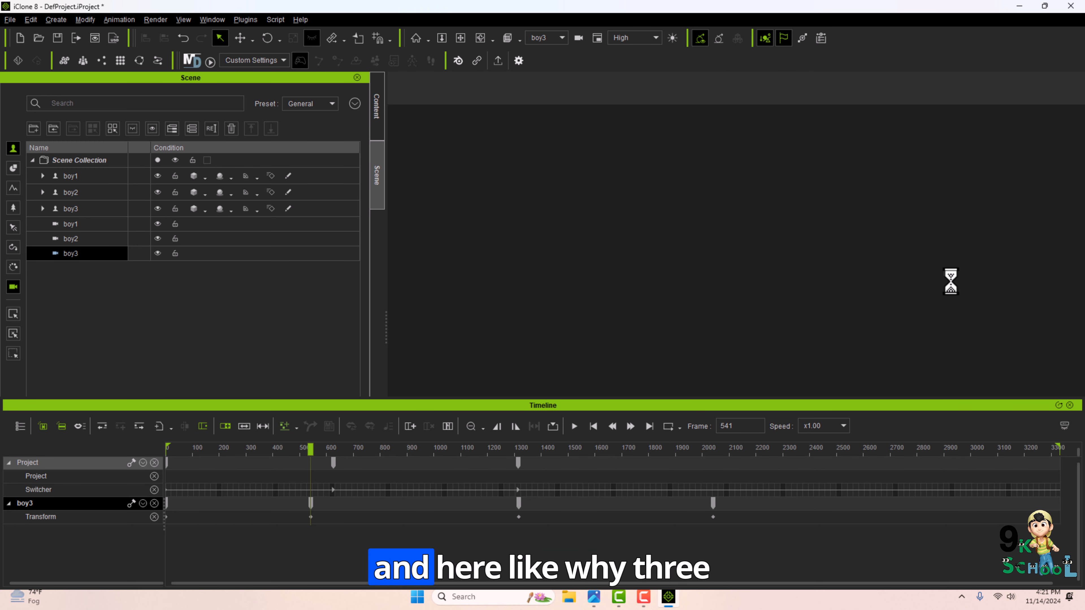
Select the boy3 camera and delete its transform key at the current frame.
click(85, 210)
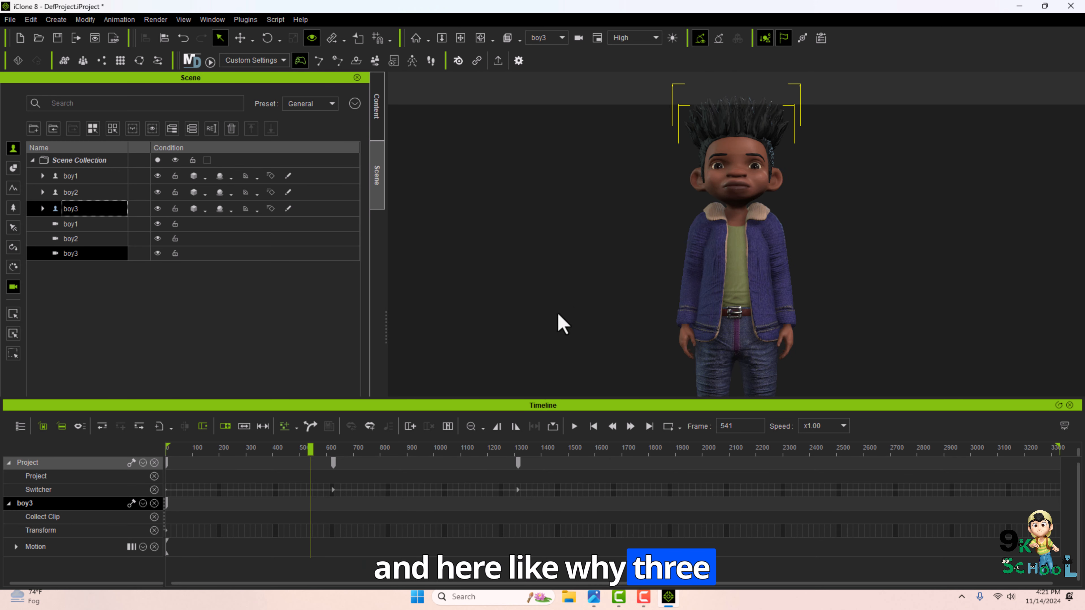
click(81, 256)
middle_drag(487, 315, 572, 279)
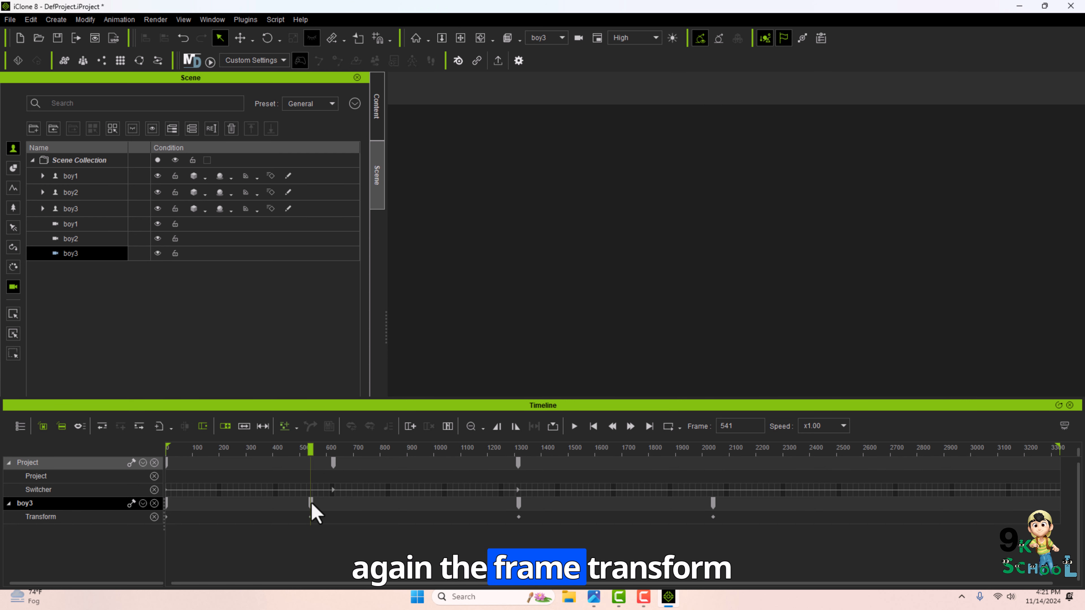
key(Delete)
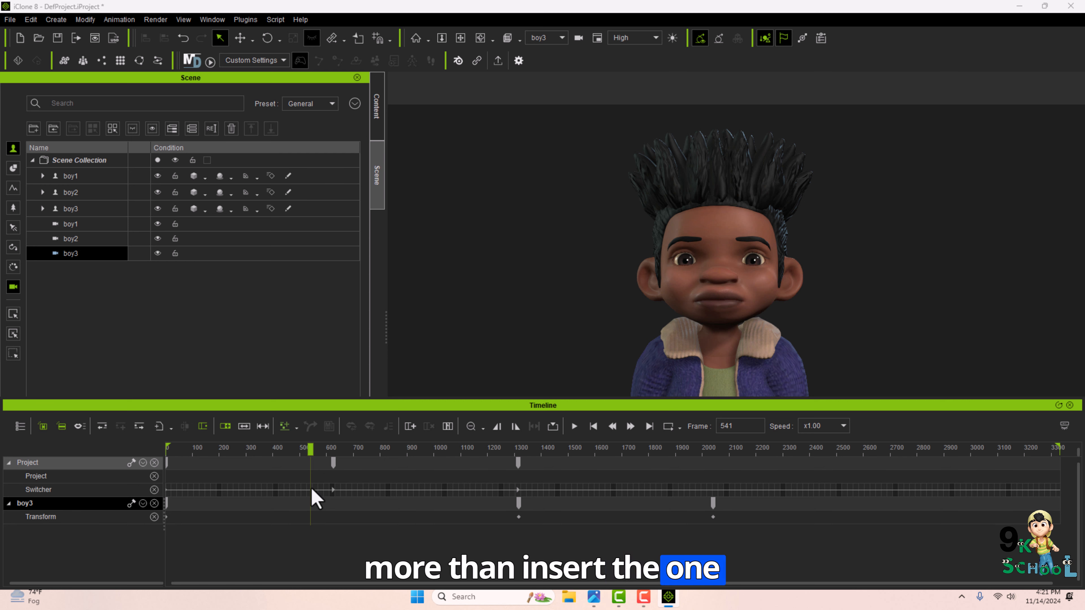
Try reframing the boy3 camera on the third character at frame 520.
drag(307, 448, 304, 449)
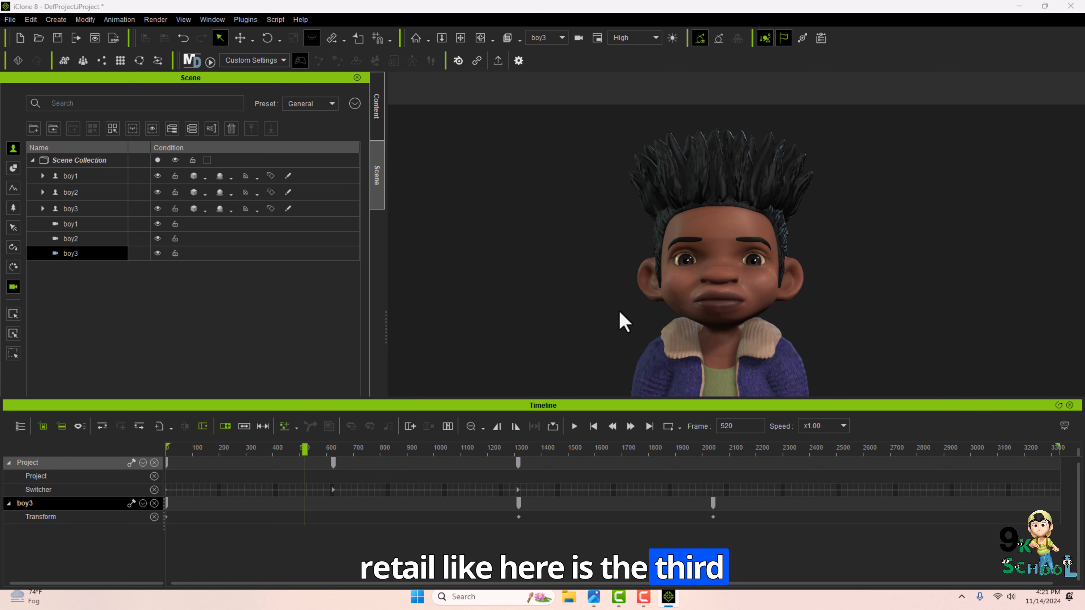
click(702, 286)
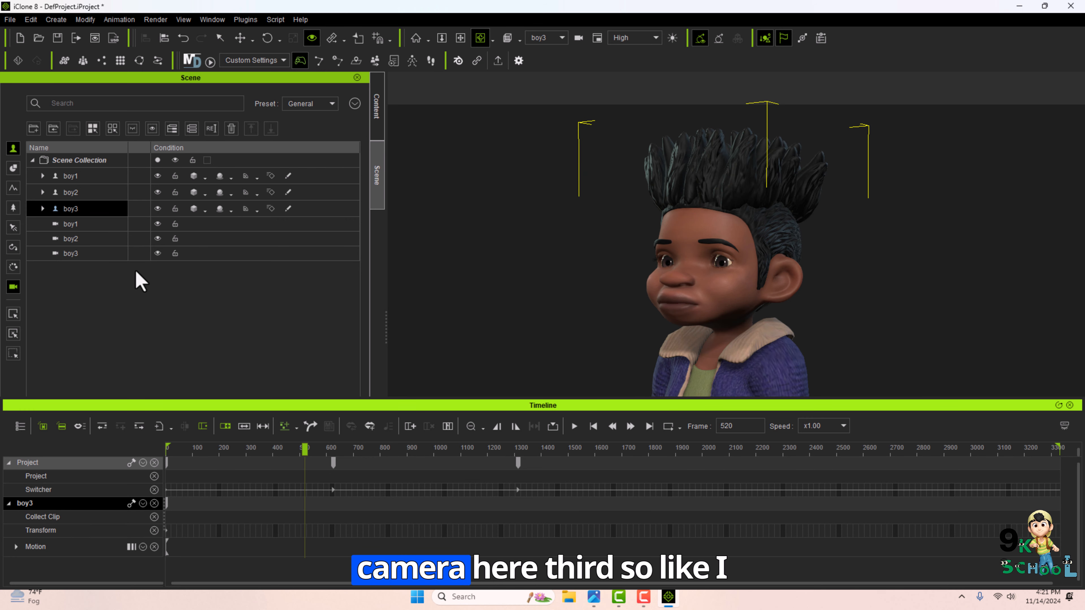
click(94, 253)
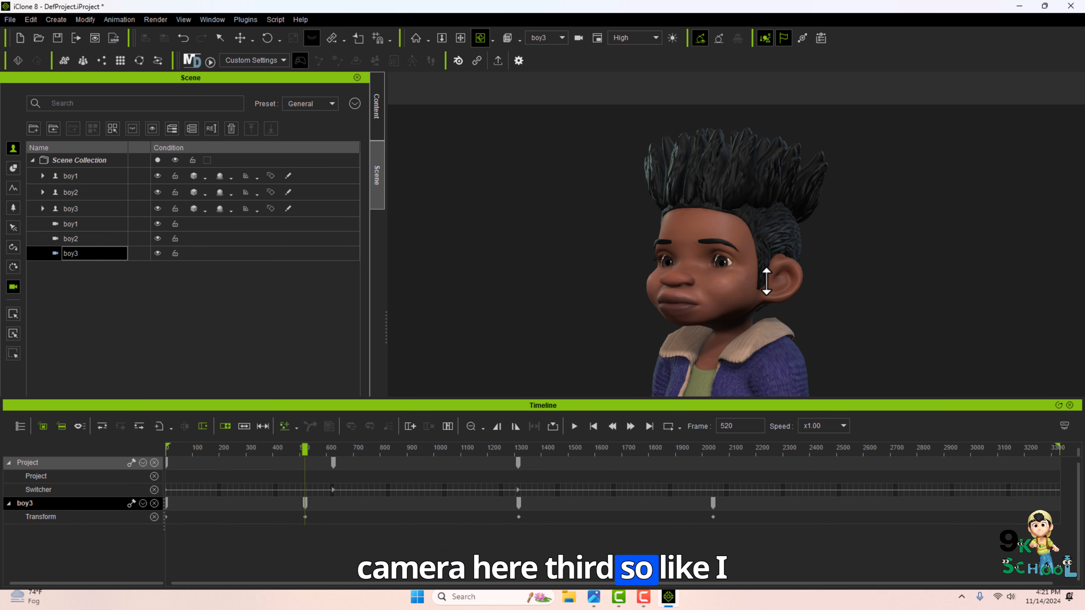
drag(797, 278, 679, 299)
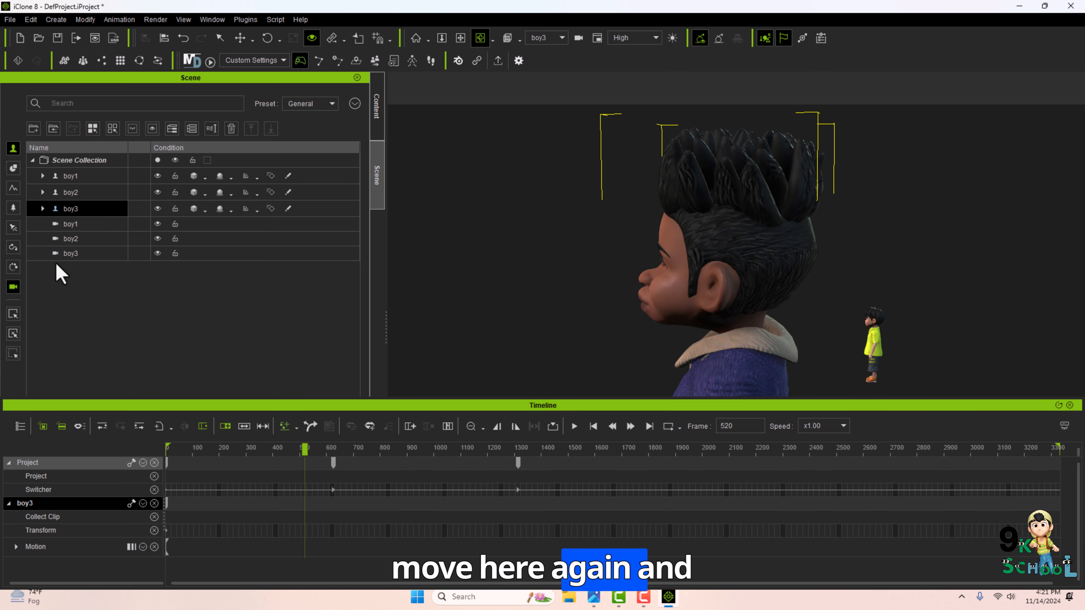
click(59, 256)
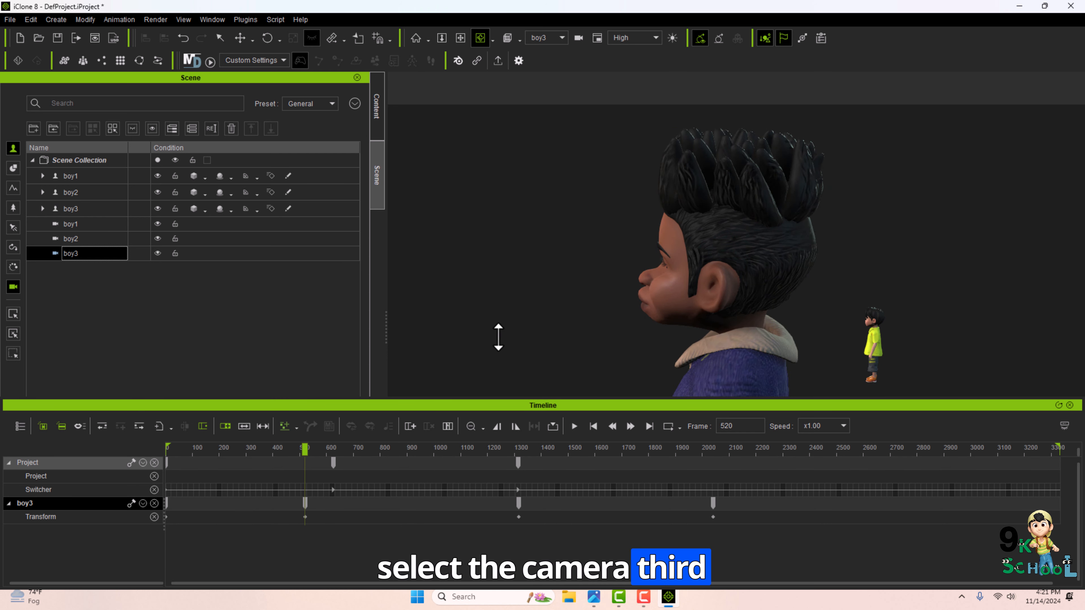
scroll(624, 355, down, 8)
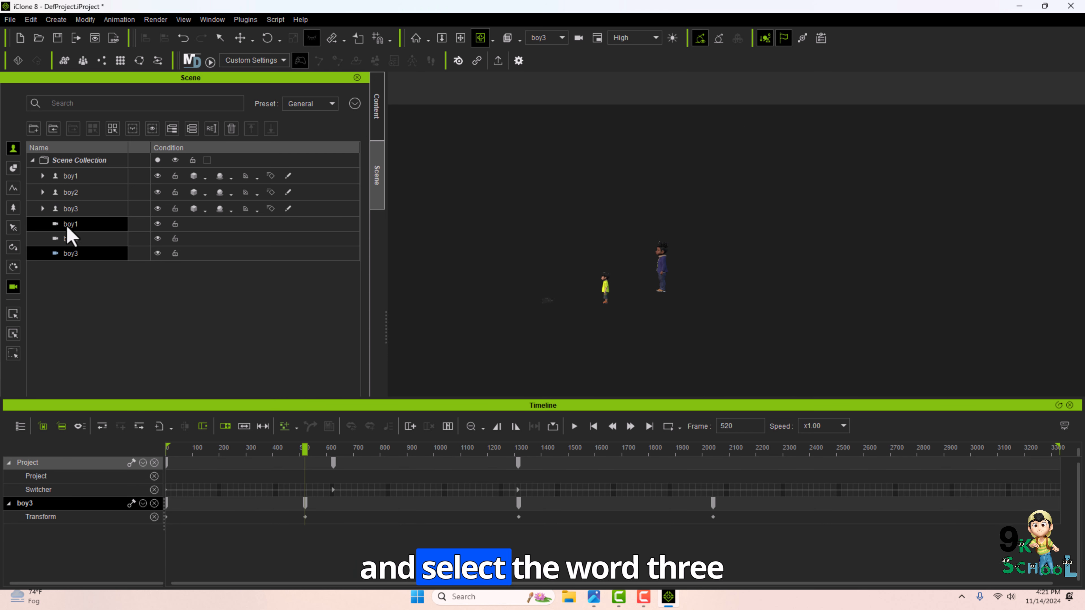
double_click(77, 209)
click(81, 252)
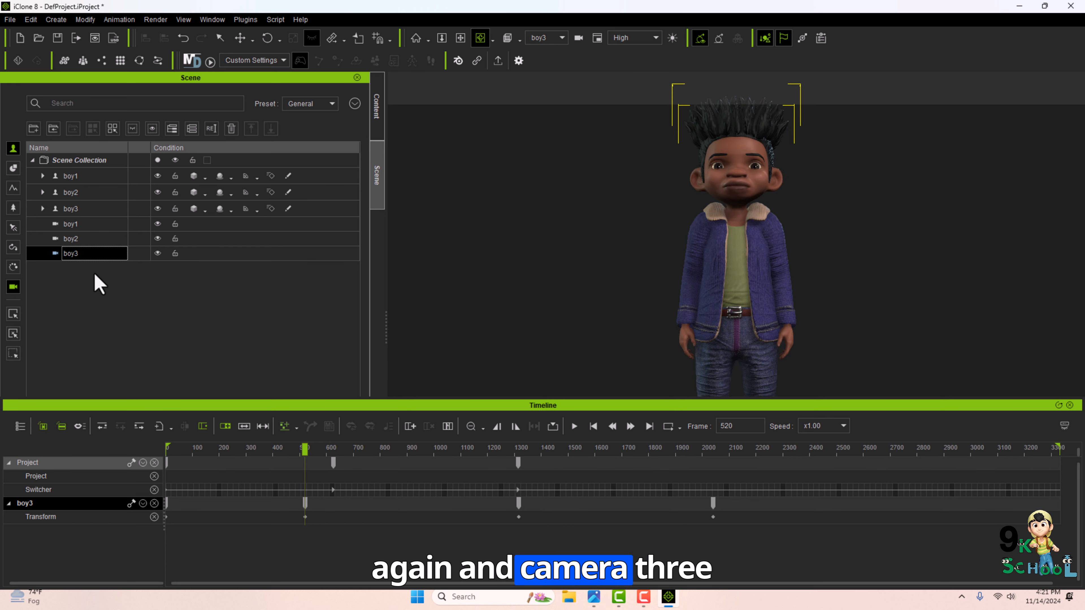
drag(531, 292, 588, 325)
double_click(95, 210)
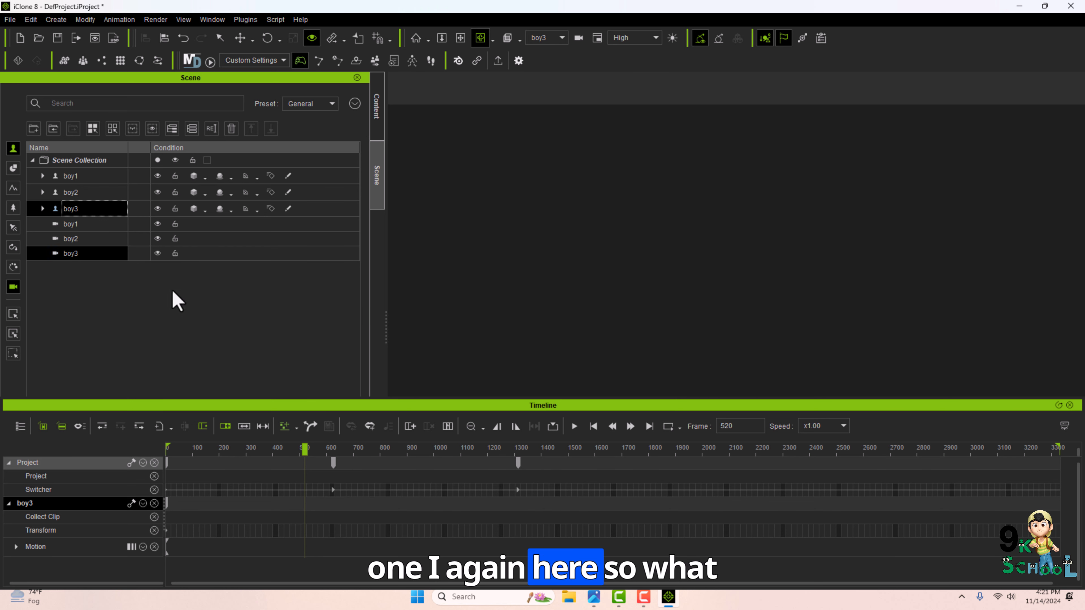
click(100, 256)
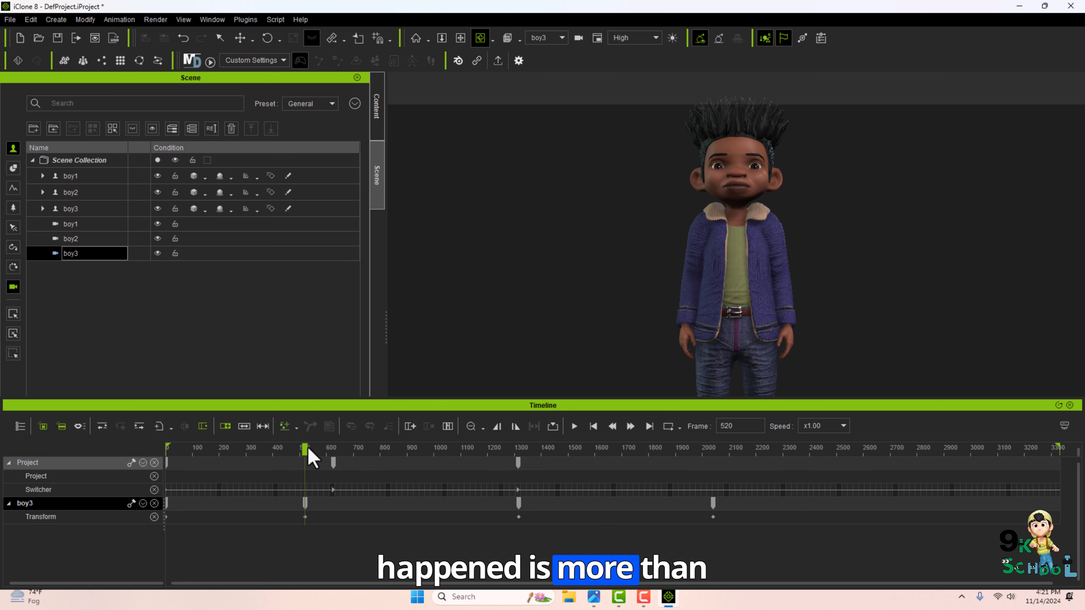
Delete the boy3 camera's transform key at frame 520.
drag(307, 448, 173, 467)
click(305, 505)
key(Delete)
View through the Switch camera and scrub along the timeline to review the camera cuts.
click(547, 38)
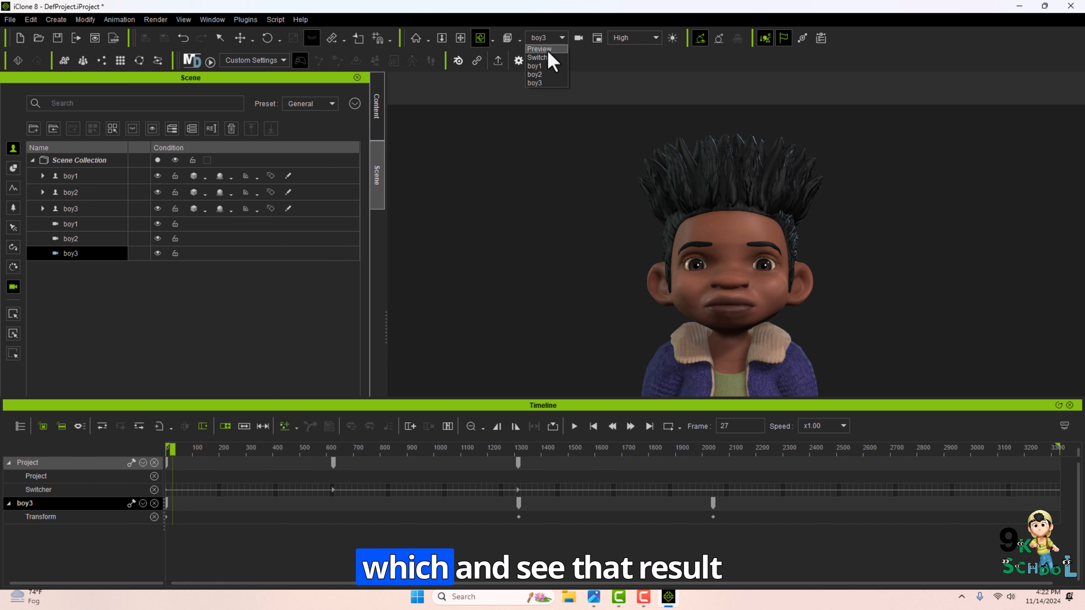
click(542, 54)
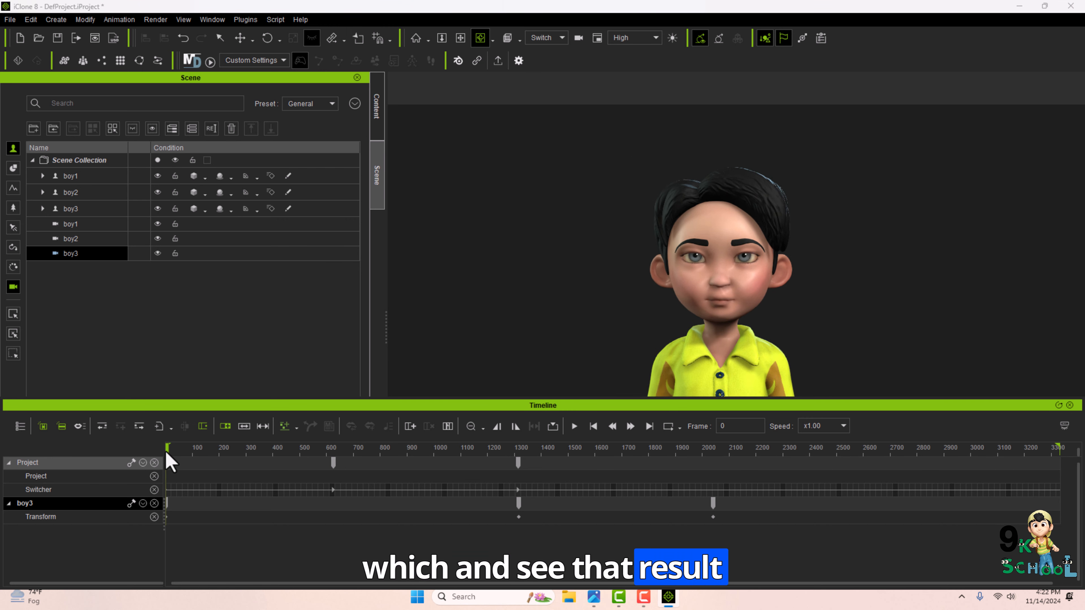
drag(170, 455, 268, 511)
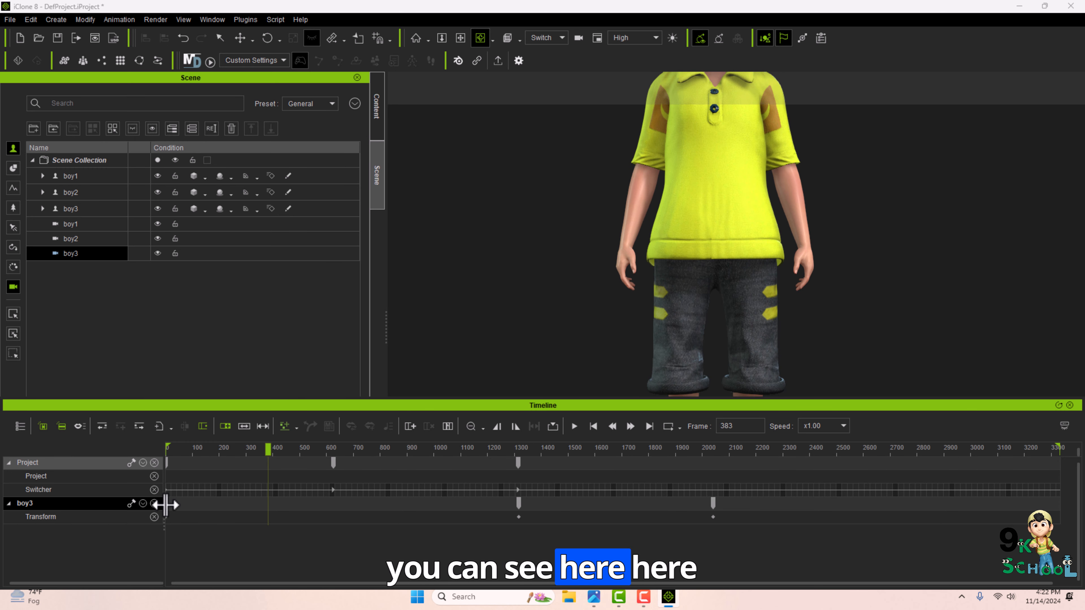
click(178, 506)
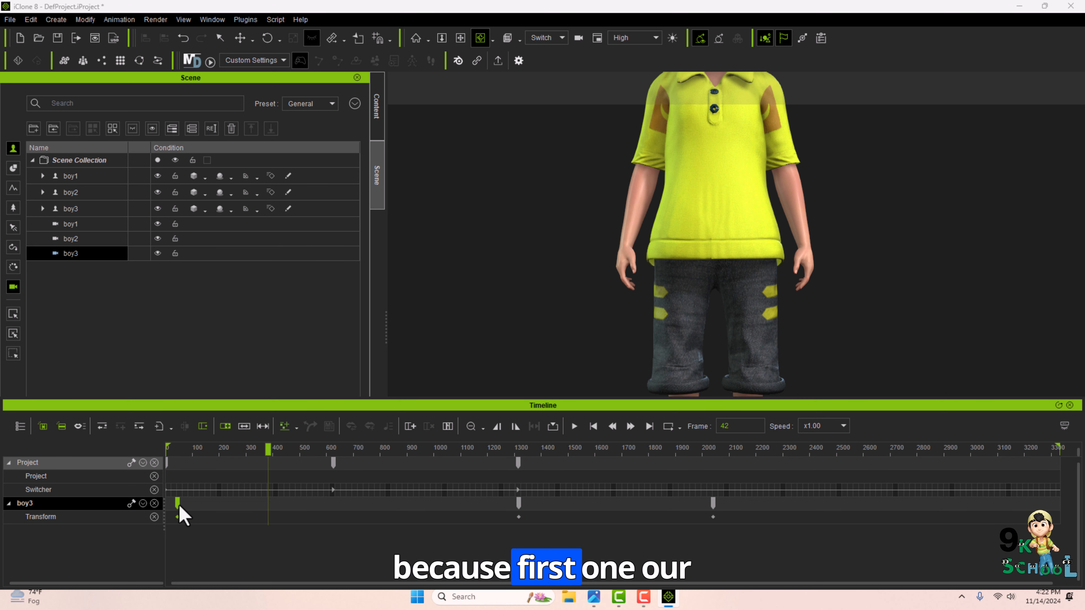
drag(199, 508, 205, 507)
drag(168, 448, 386, 519)
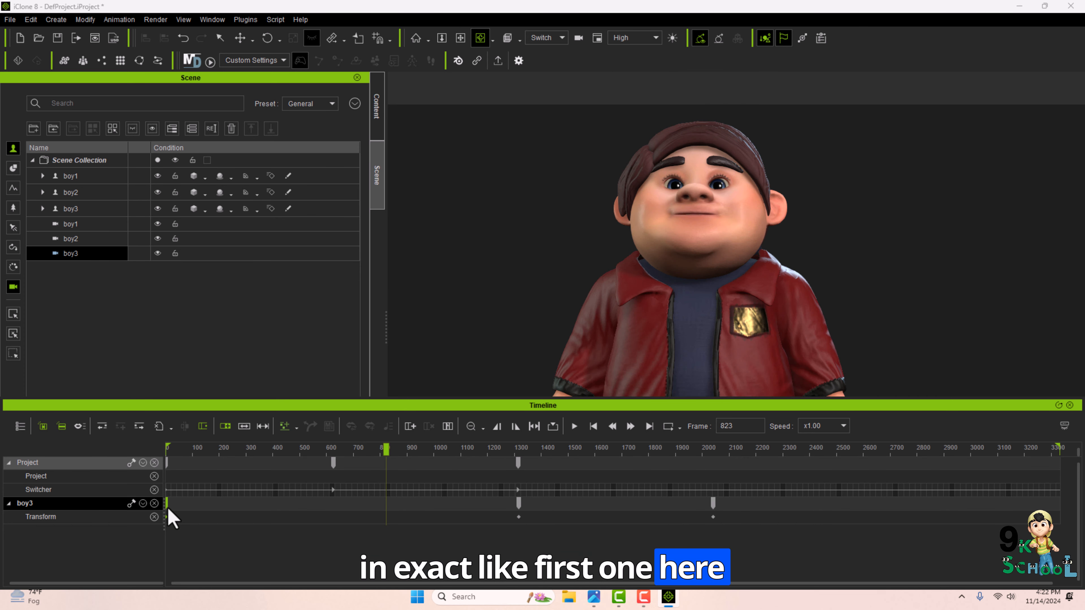
drag(172, 451, 339, 465)
Select the boy1 camera and delete its transform key around frame 545.
click(70, 239)
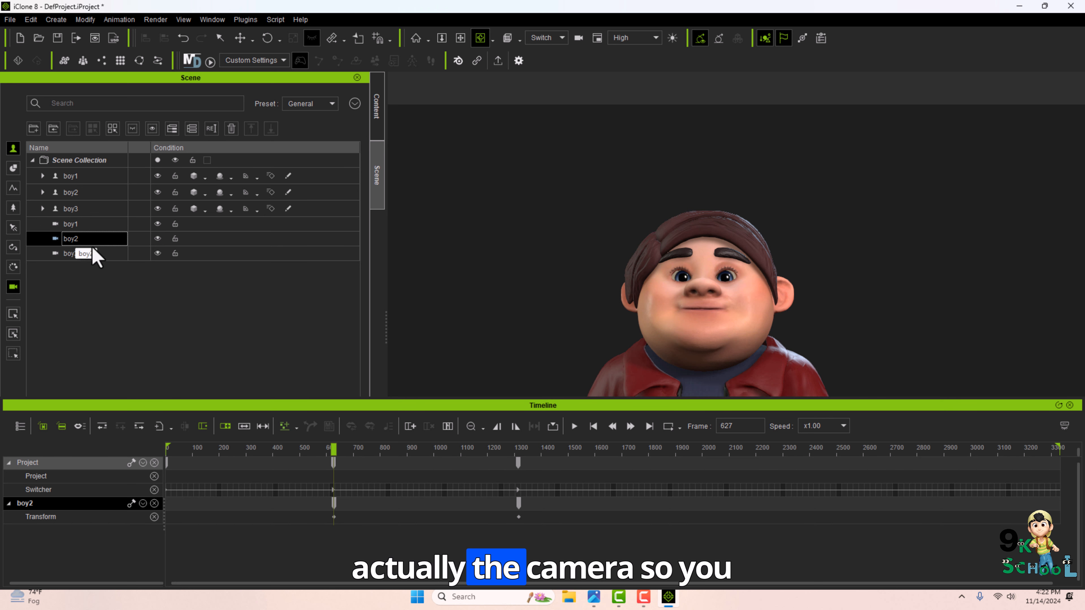
drag(333, 450, 157, 459)
click(102, 225)
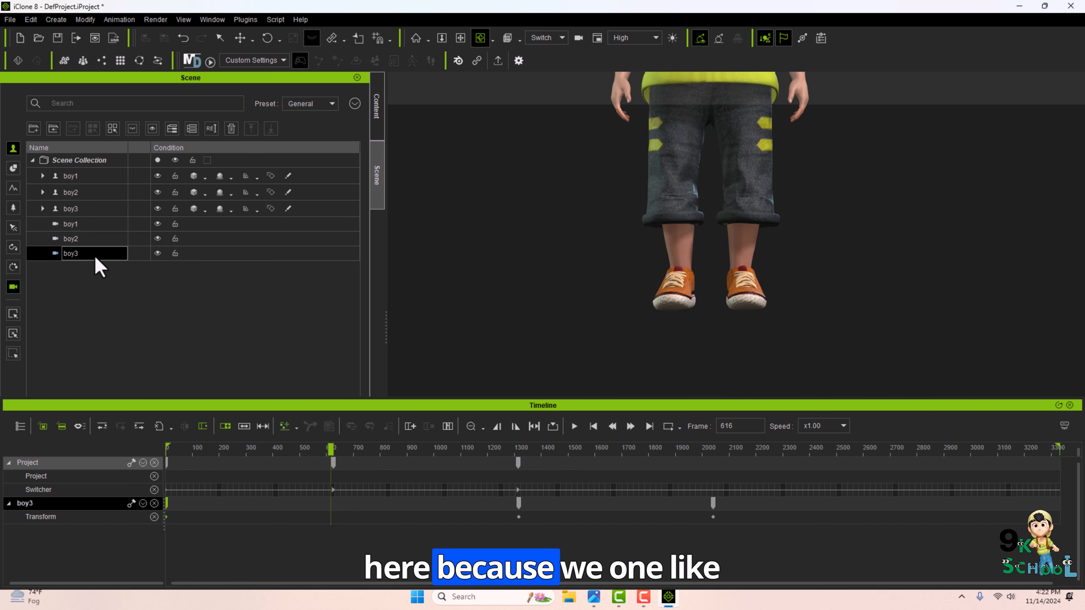
click(86, 224)
double_click(310, 505)
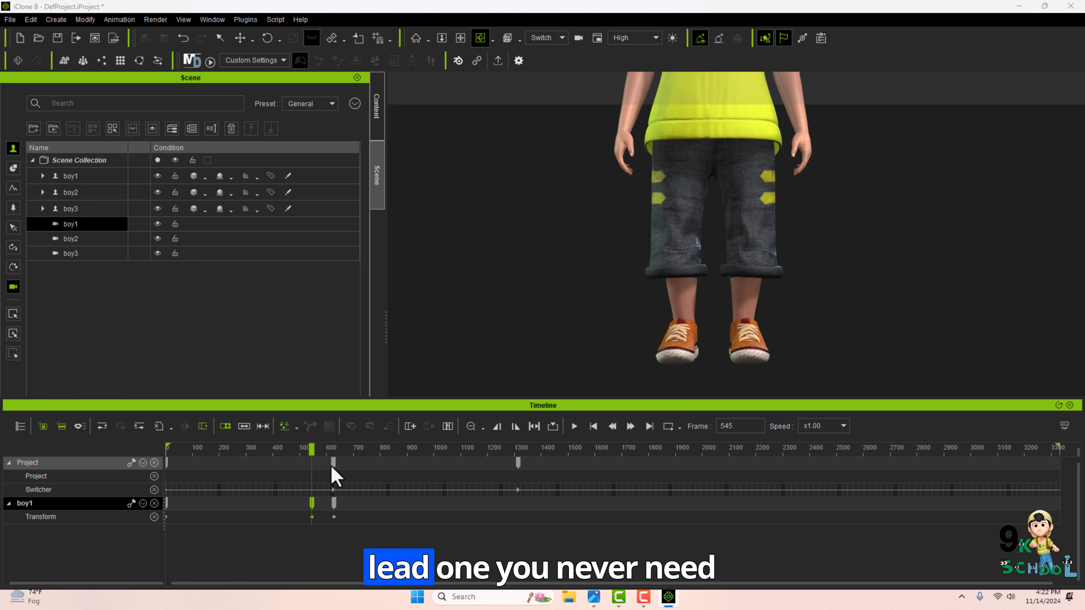
key(Delete)
drag(310, 451, 319, 479)
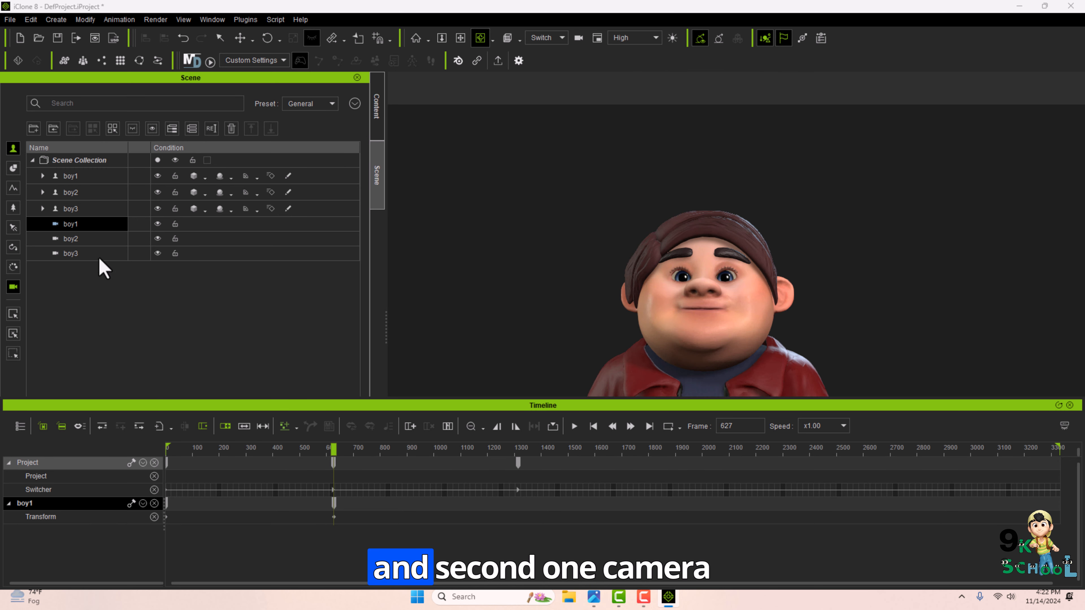
Compare the boy1 and boy2 camera keys near frame 627 while scrubbing through the timeline.
click(87, 239)
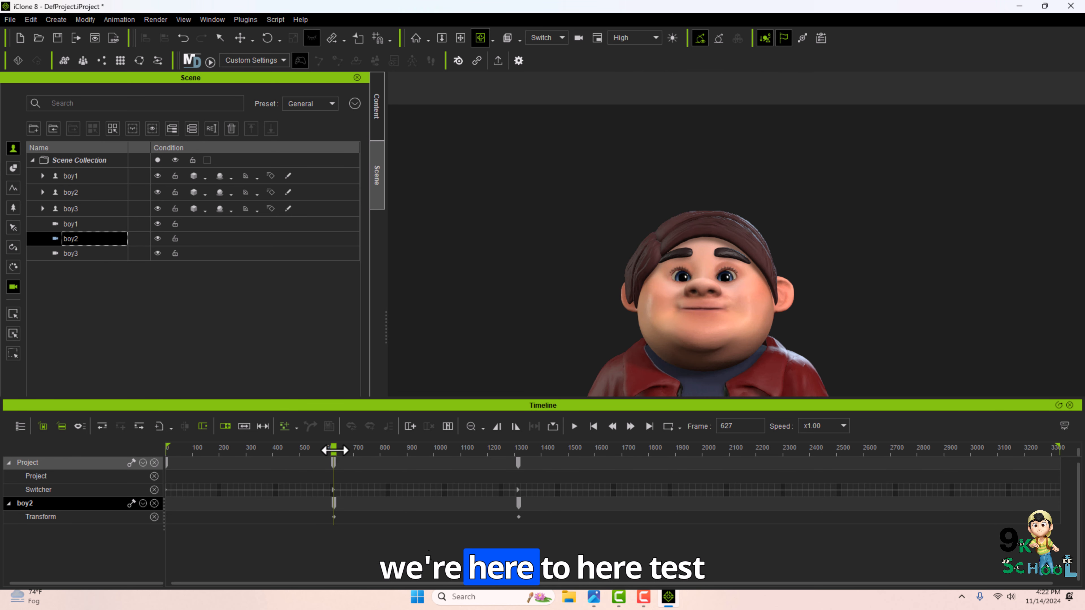
drag(334, 448, 479, 449)
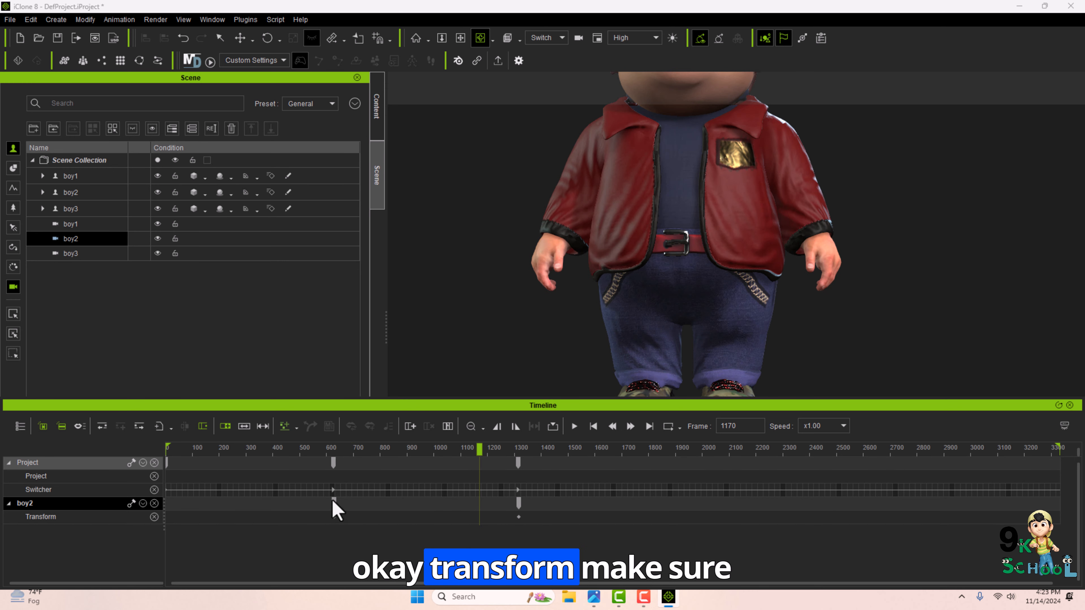
click(334, 448)
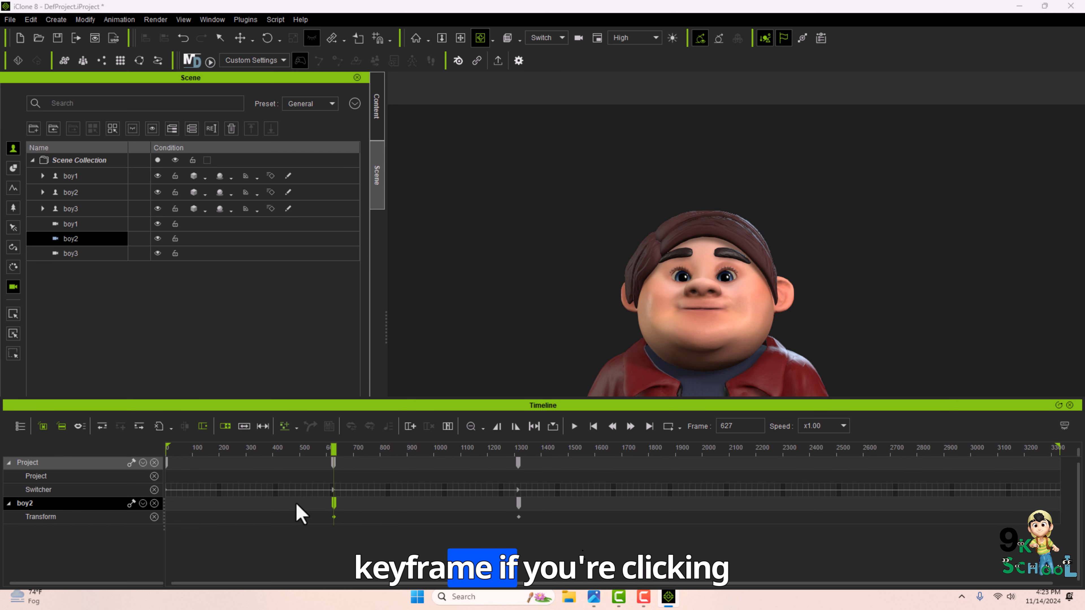
click(79, 225)
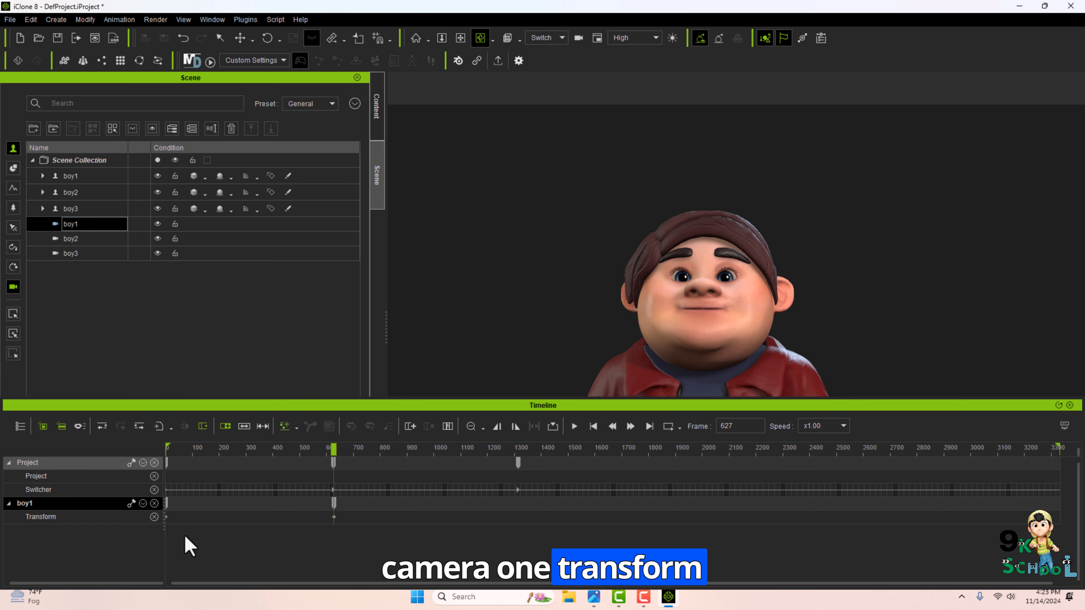
click(90, 238)
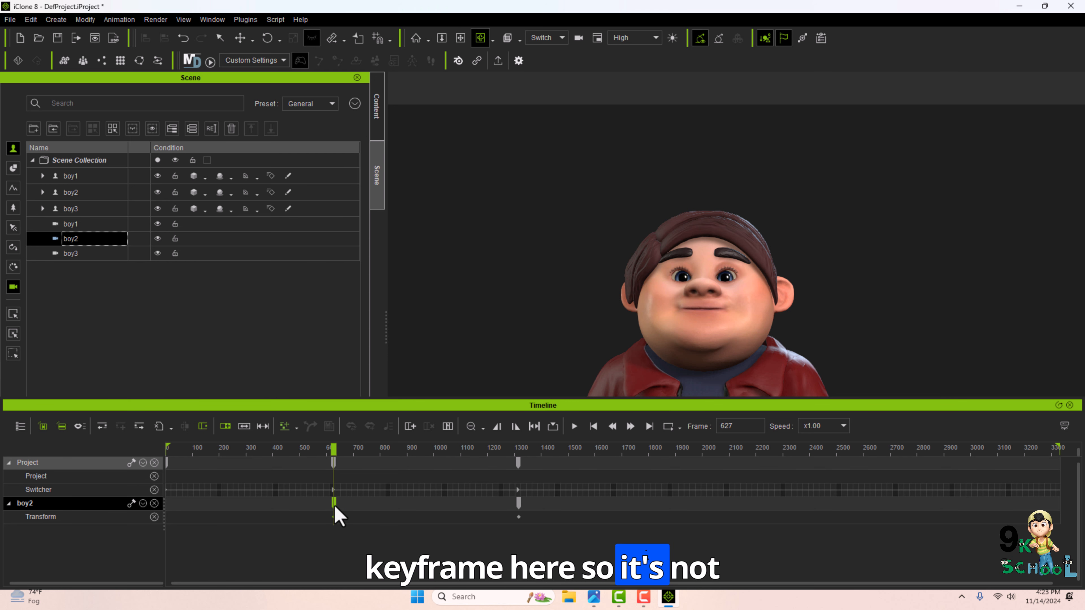
mouse_move(335, 507)
mouse_down()
mouse_move(170, 504)
mouse_move(332, 514)
mouse_up()
drag(332, 453, 538, 489)
Delete the boy3, boy2 and boy1 cameras and the boy3 character from the scene.
click(107, 256)
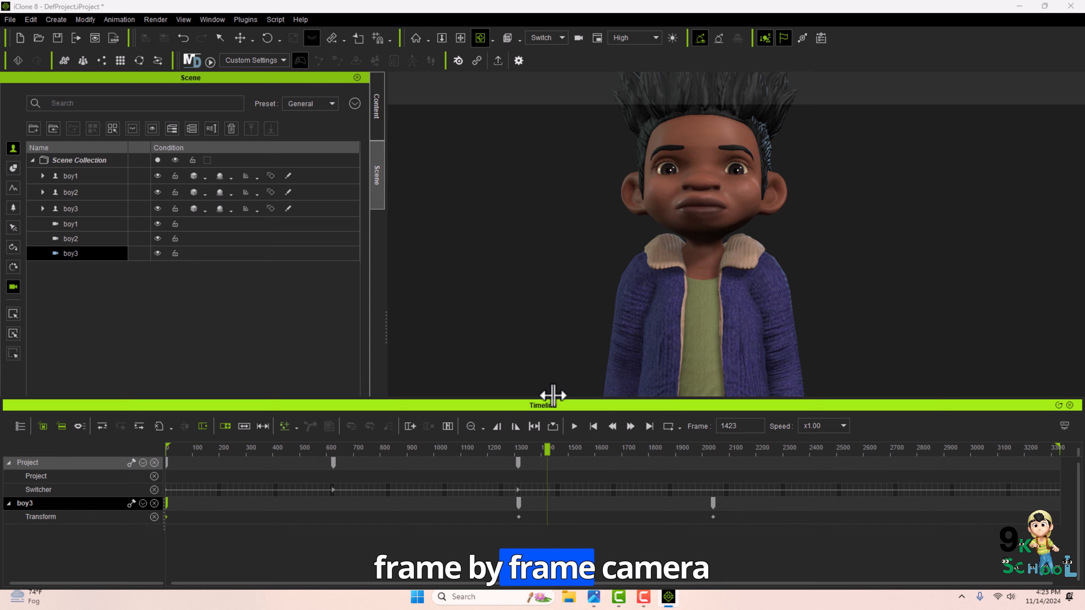
drag(548, 449, 694, 455)
drag(695, 454, 679, 453)
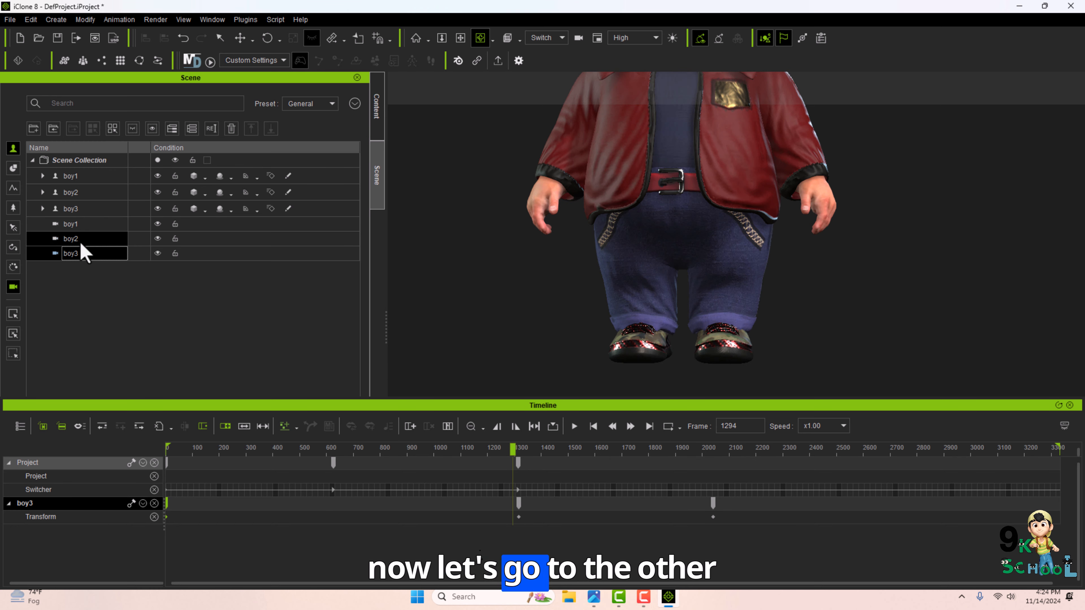
key(Delete)
click(79, 240)
key(Delete)
click(73, 229)
key(Delete)
click(77, 212)
key(Delete)
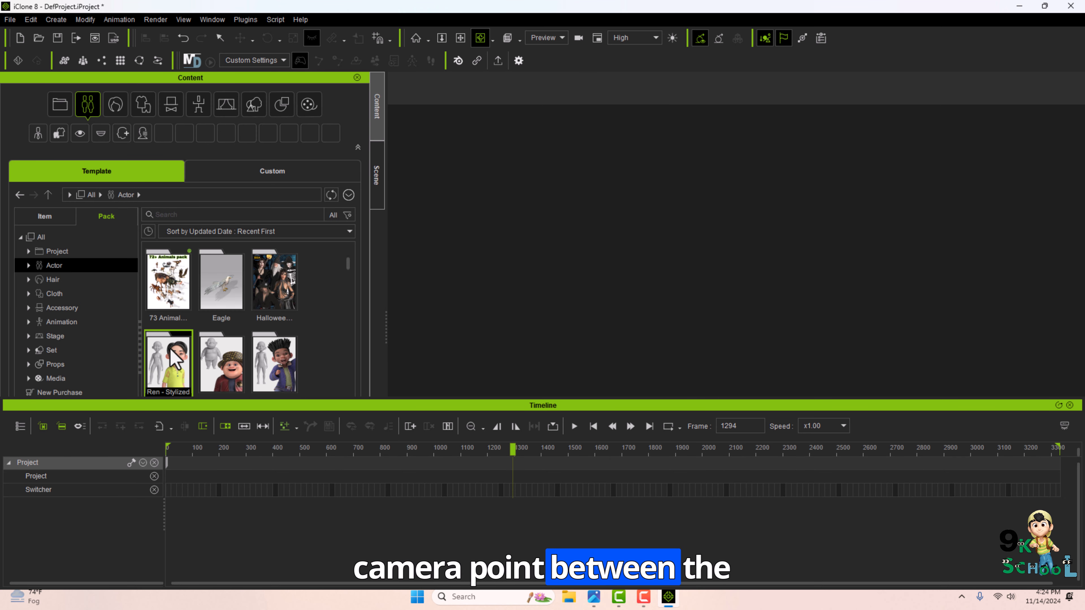
Load the CC3_Base_Plus character into the scene in place of the previous characters.
double_click(171, 363)
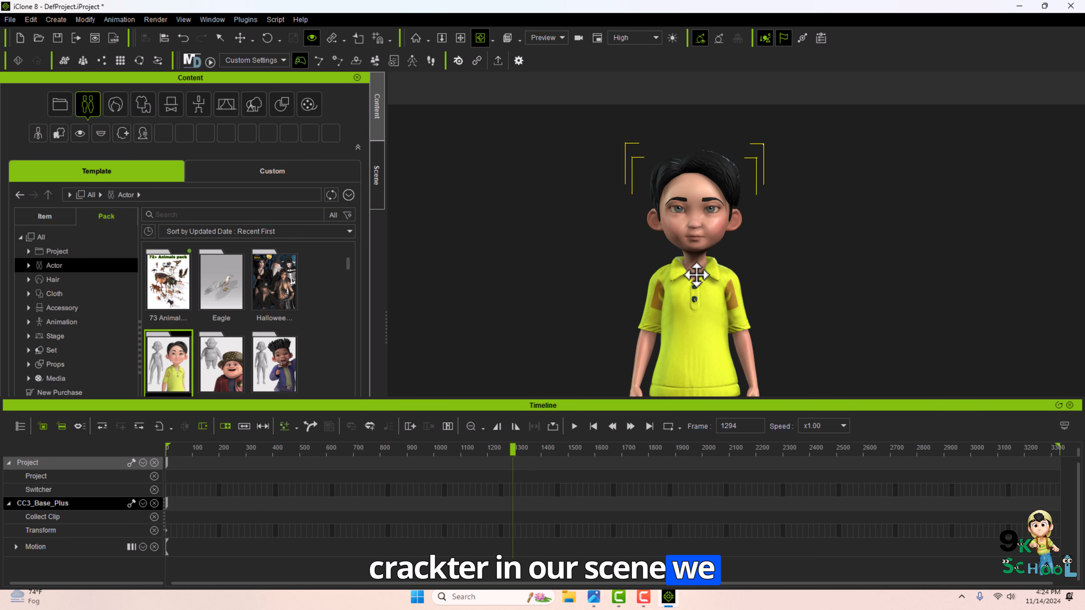
right_drag(695, 274, 706, 277)
click(377, 176)
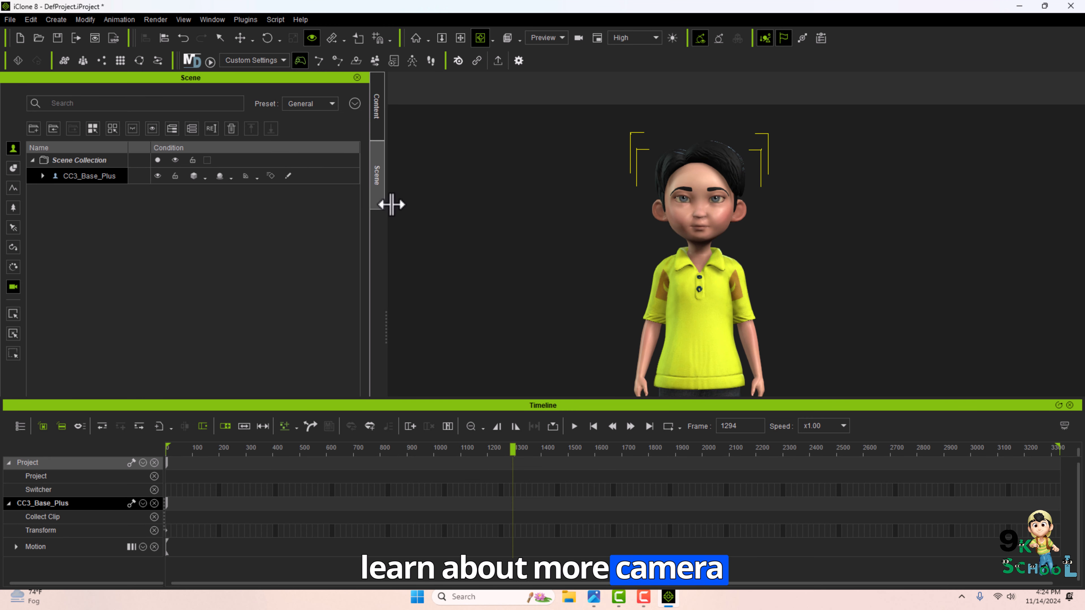
Create a new camera in the scene from the Create menu.
click(56, 19)
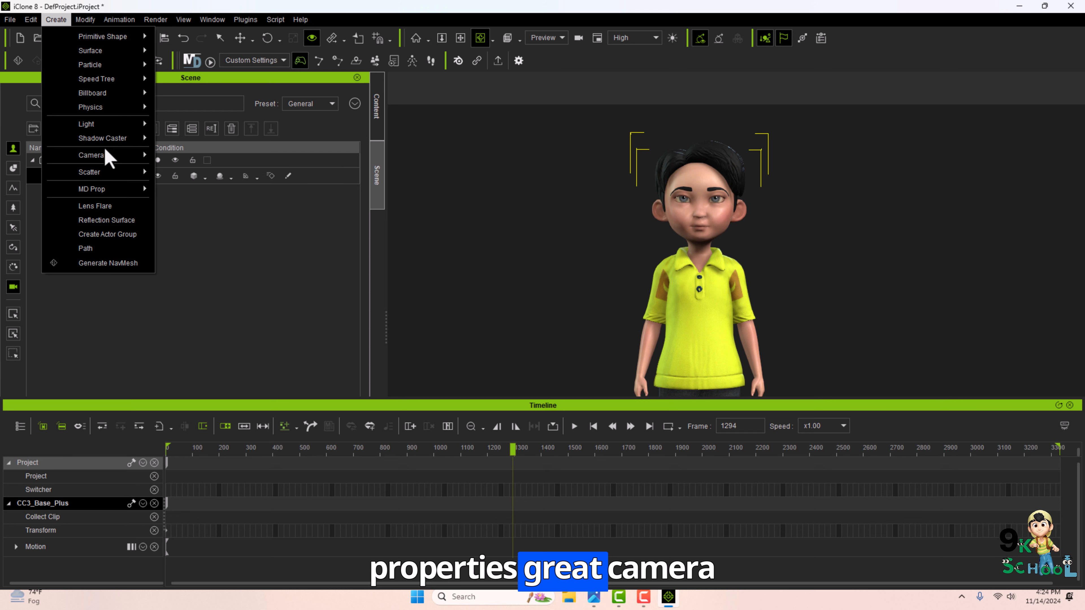
mouse_move(109, 156)
click(171, 169)
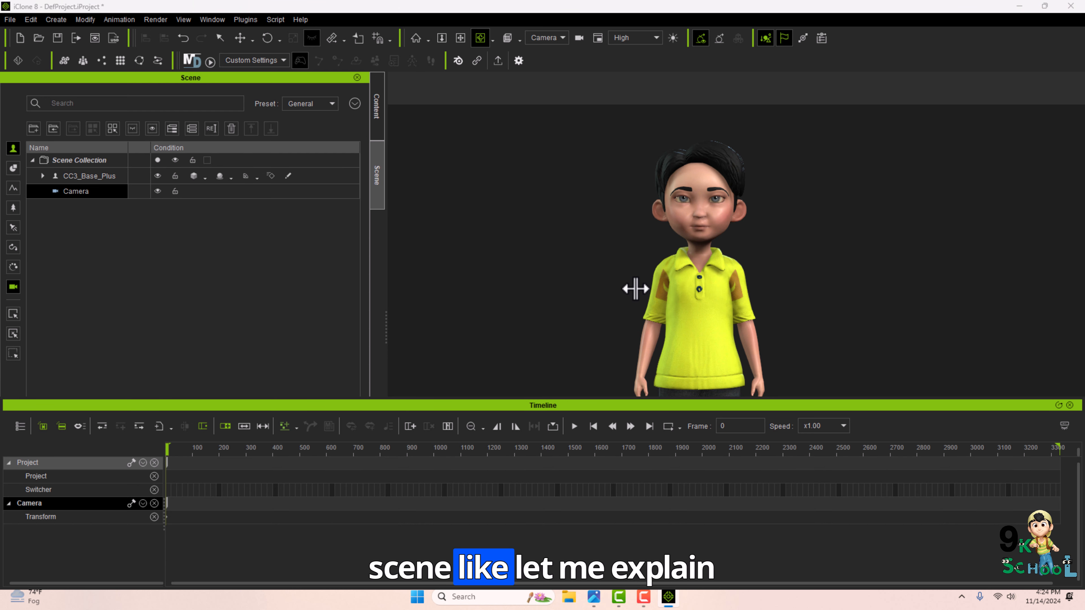
Load the Western Saloon set from the content library into the scene and return to the scene manager.
click(376, 108)
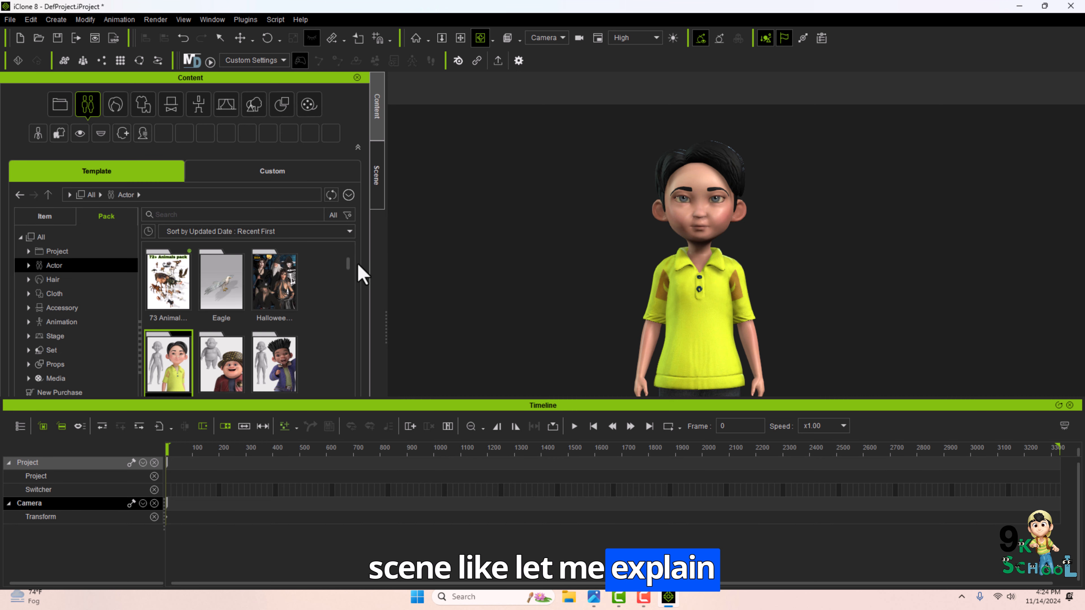
click(1070, 405)
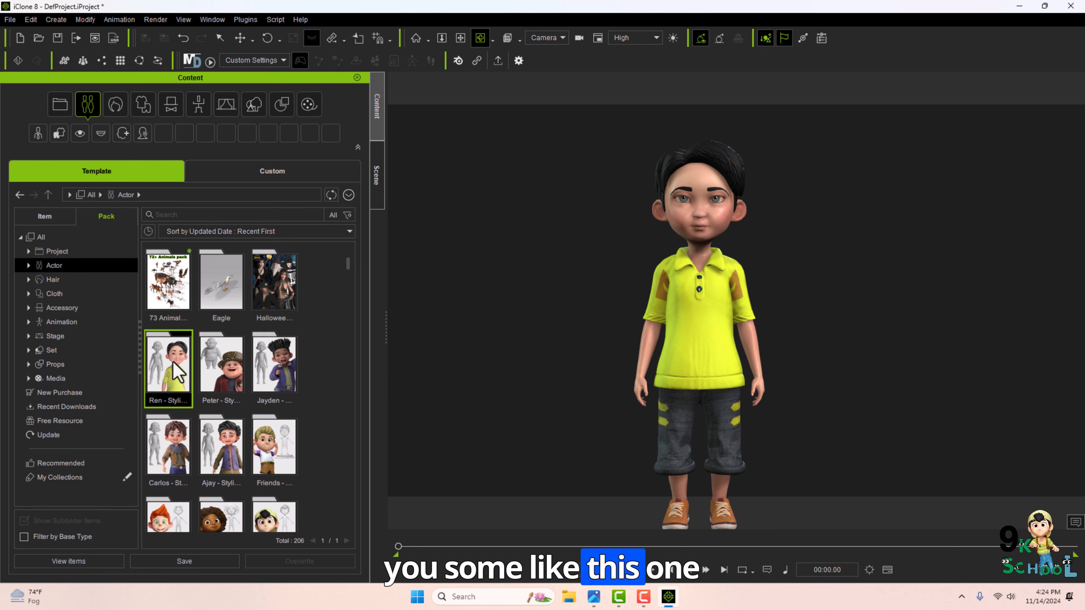
double_click(272, 287)
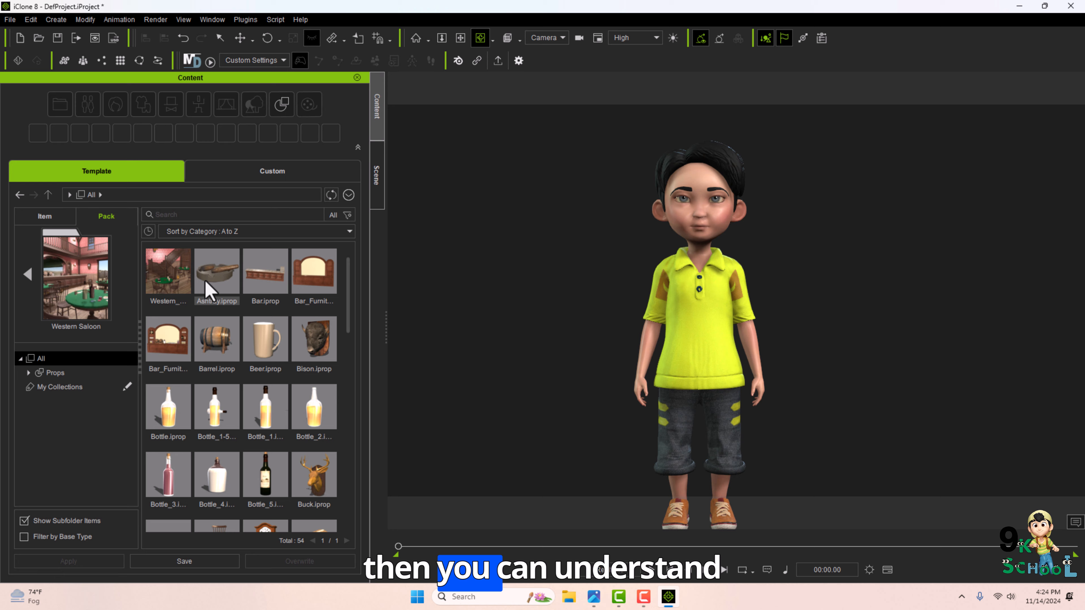
double_click(181, 283)
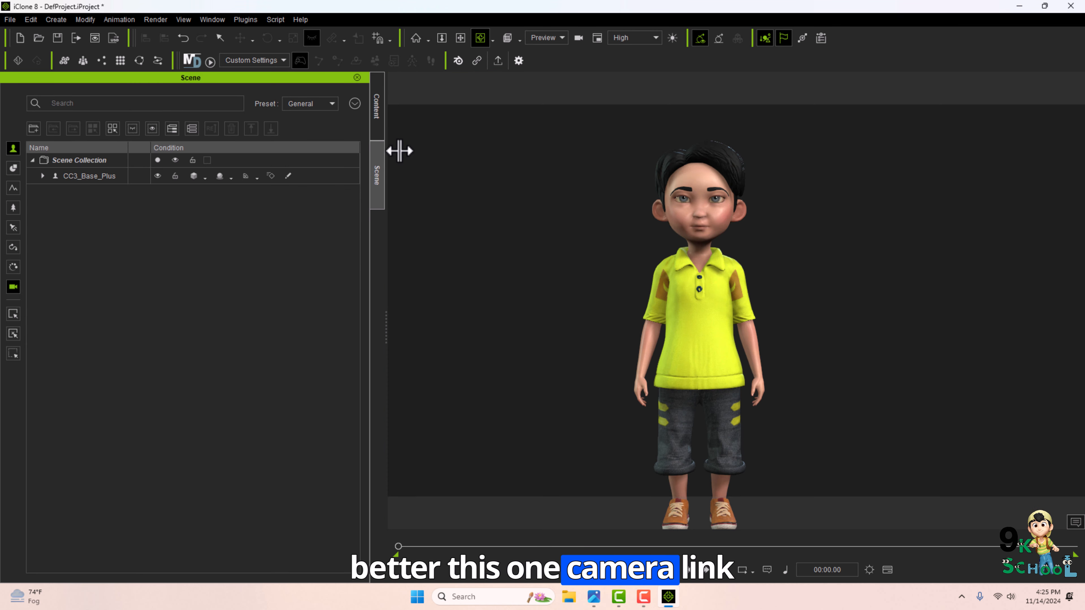
click(376, 118)
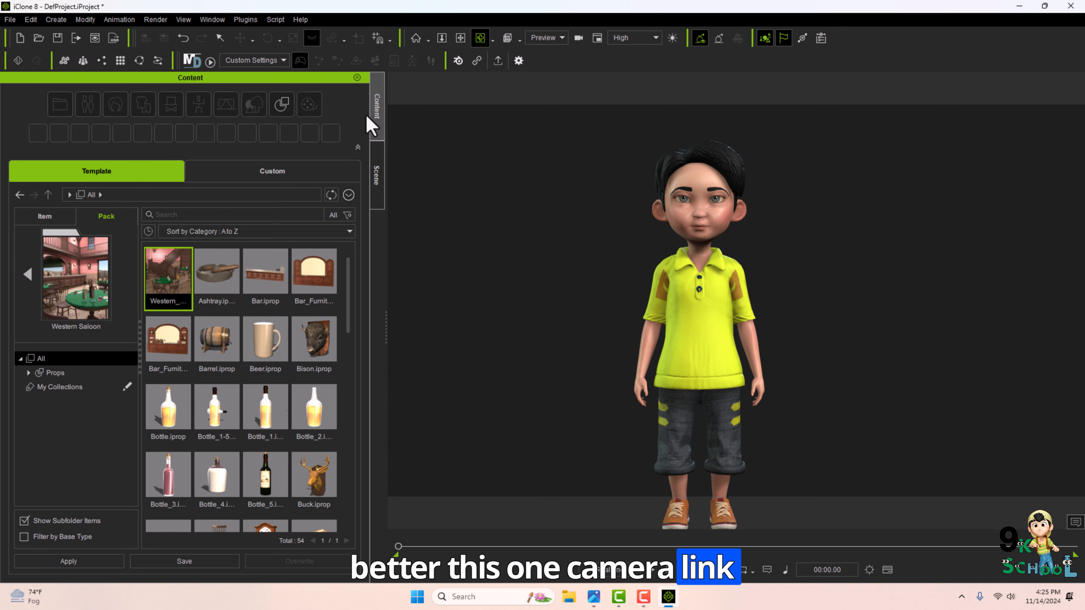
double_click(166, 286)
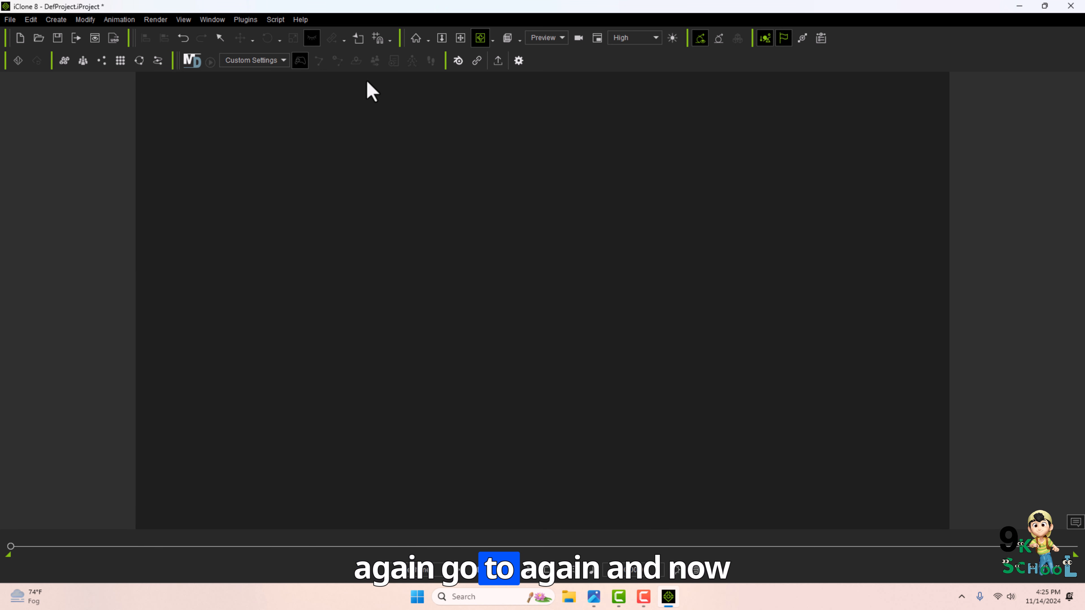
key(F4)
double_click(172, 287)
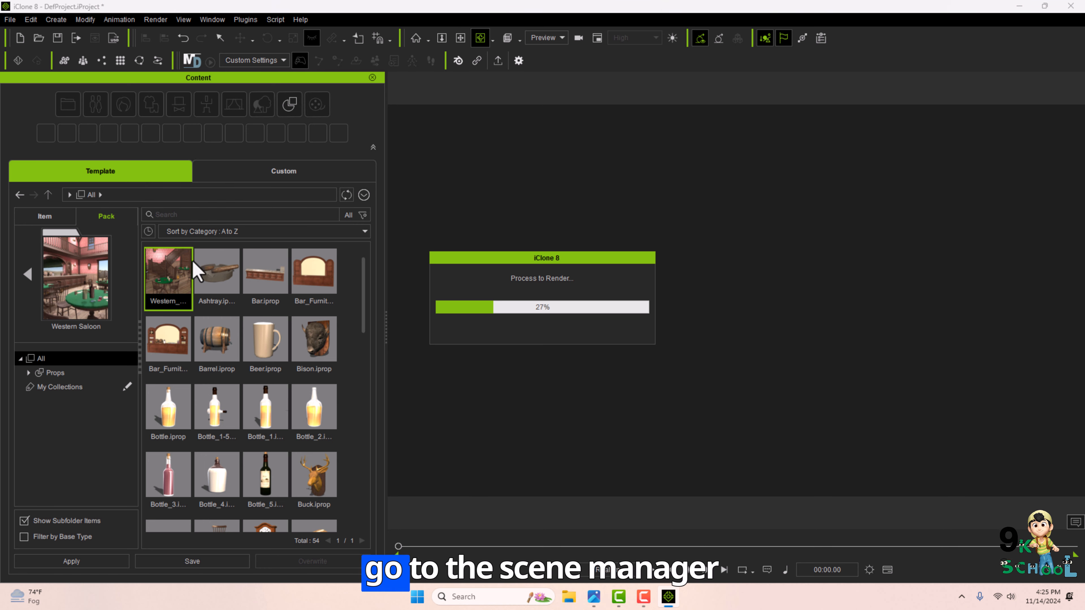
key(F8)
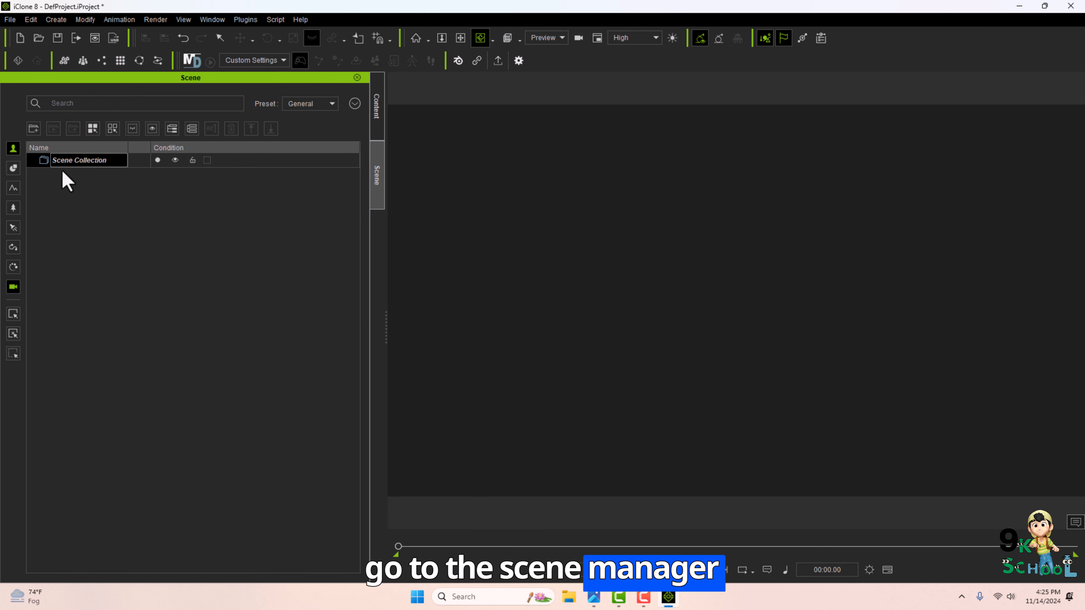
Show props and lights in the scene manager, then frame the Western_Saloon set and orbit toward the bar.
click(12, 169)
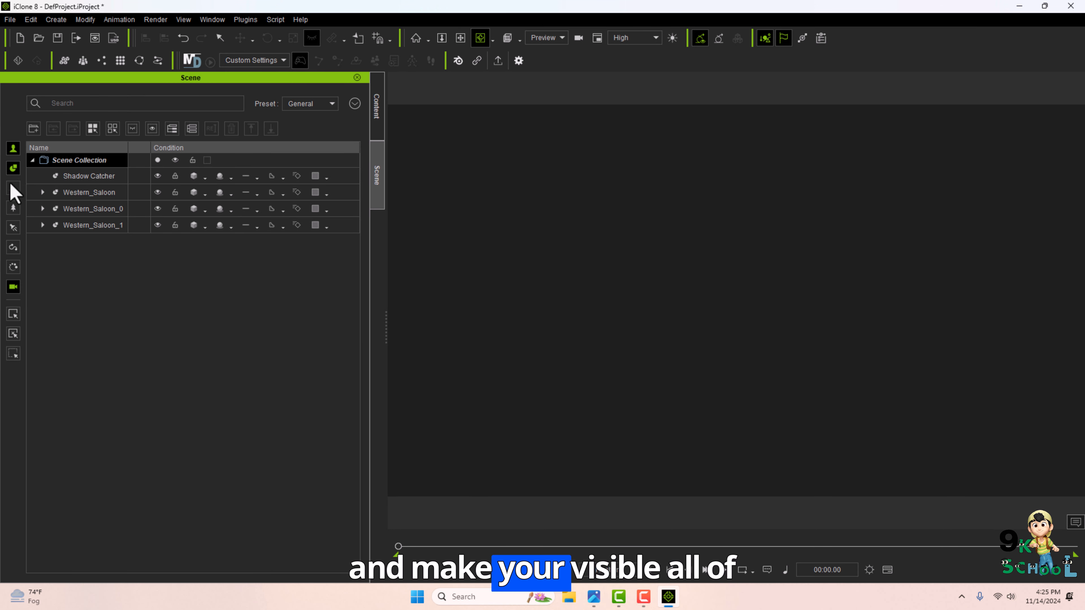
click(13, 188)
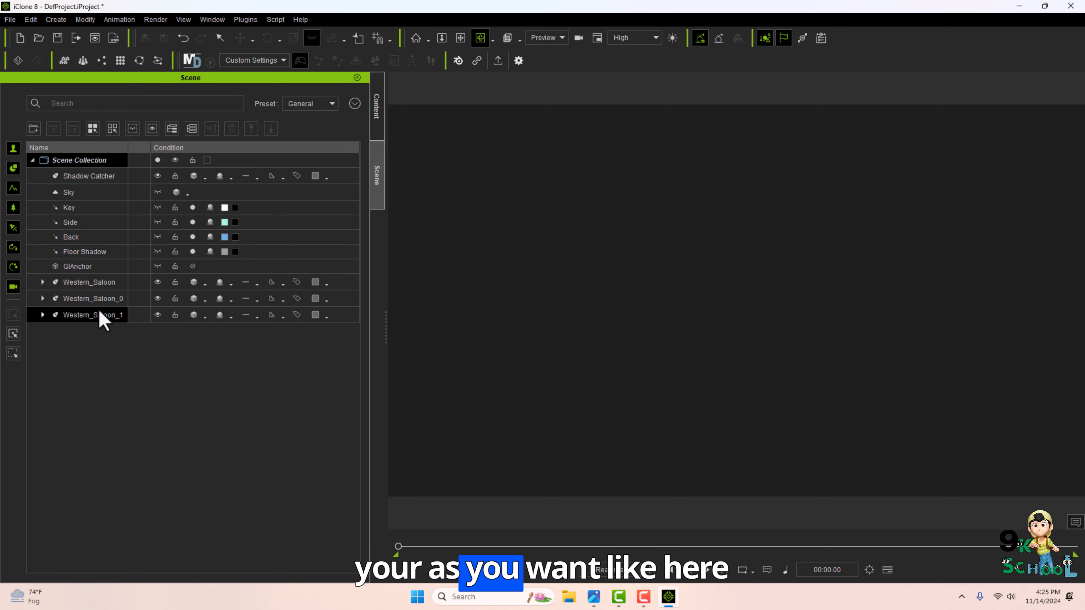
double_click(92, 283)
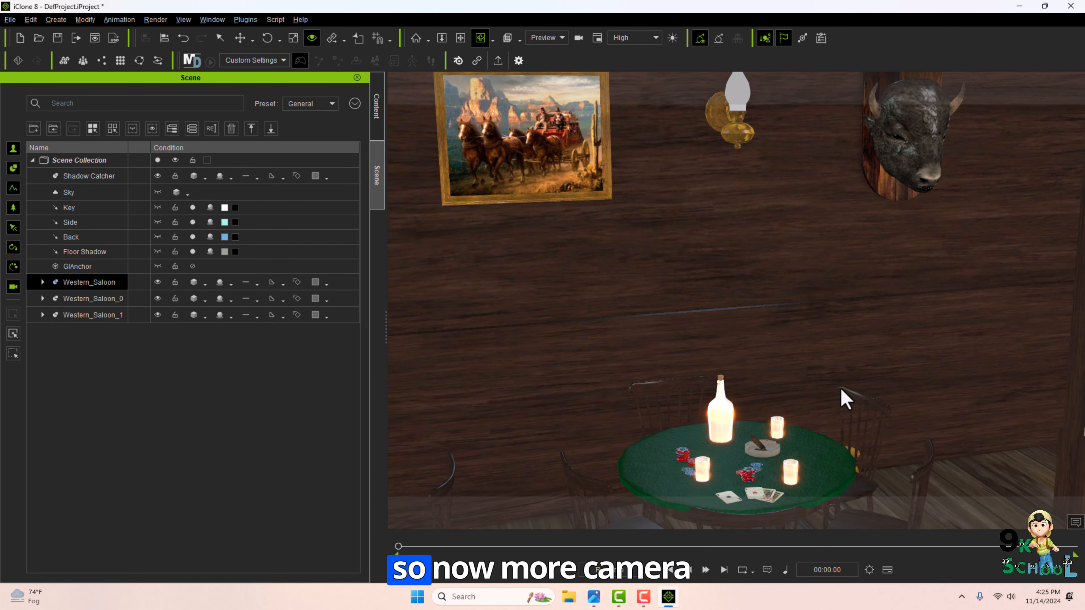
mouse_move(840, 388)
alt+mouse_down()
mouse_move(1067, 434)
mouse_move(847, 400)
alt+mouse_up()
right_drag(815, 390, 836, 368)
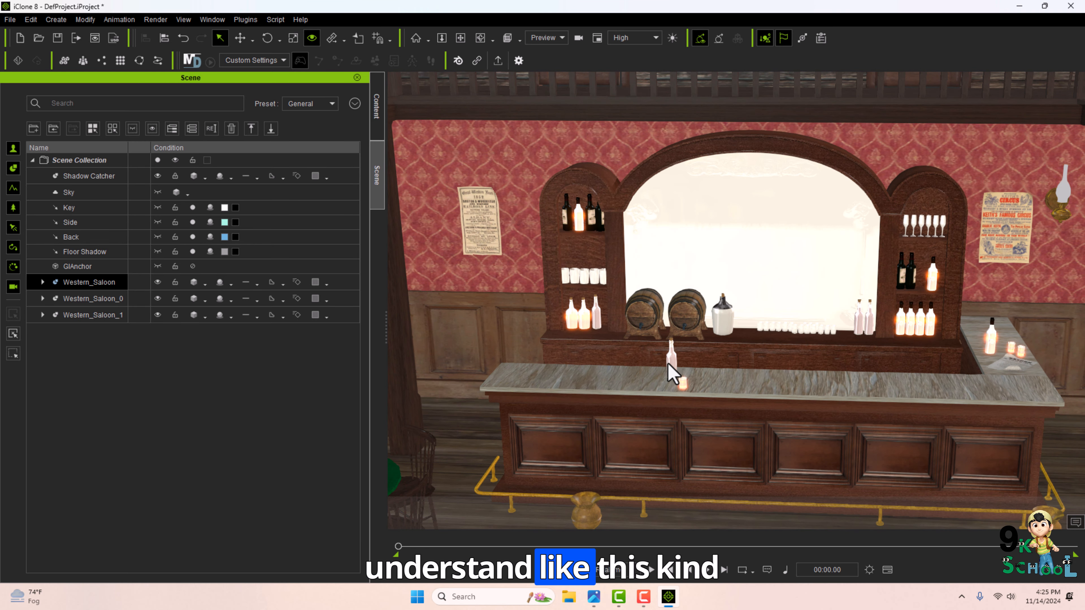
click(669, 363)
click(441, 38)
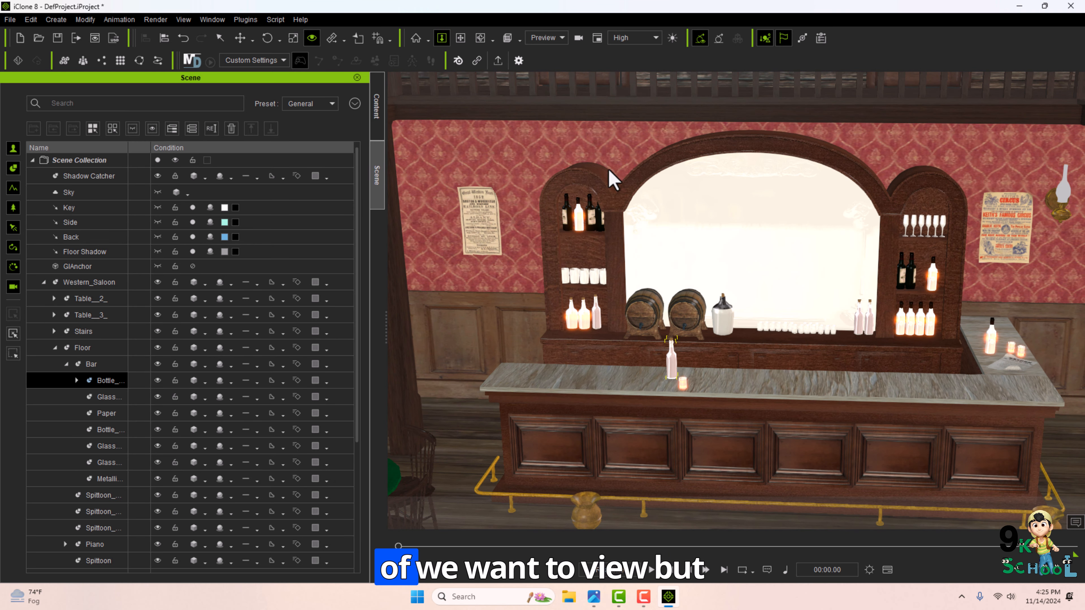
drag(608, 174, 423, 190)
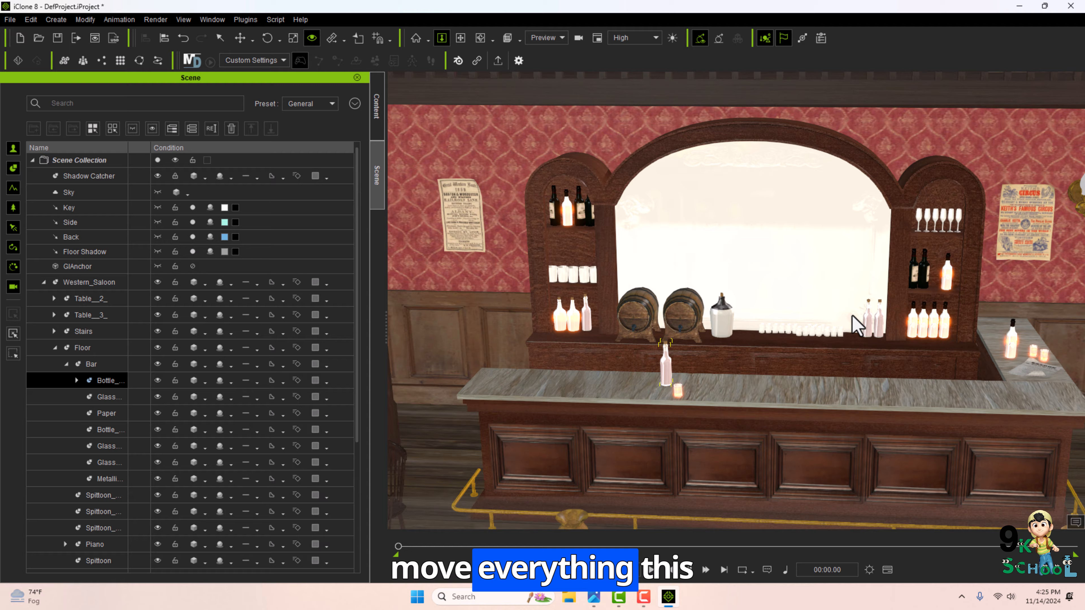
drag(853, 317, 663, 370)
mouse_move(663, 371)
right_down()
mouse_move(647, 351)
mouse_move(650, 362)
right_up()
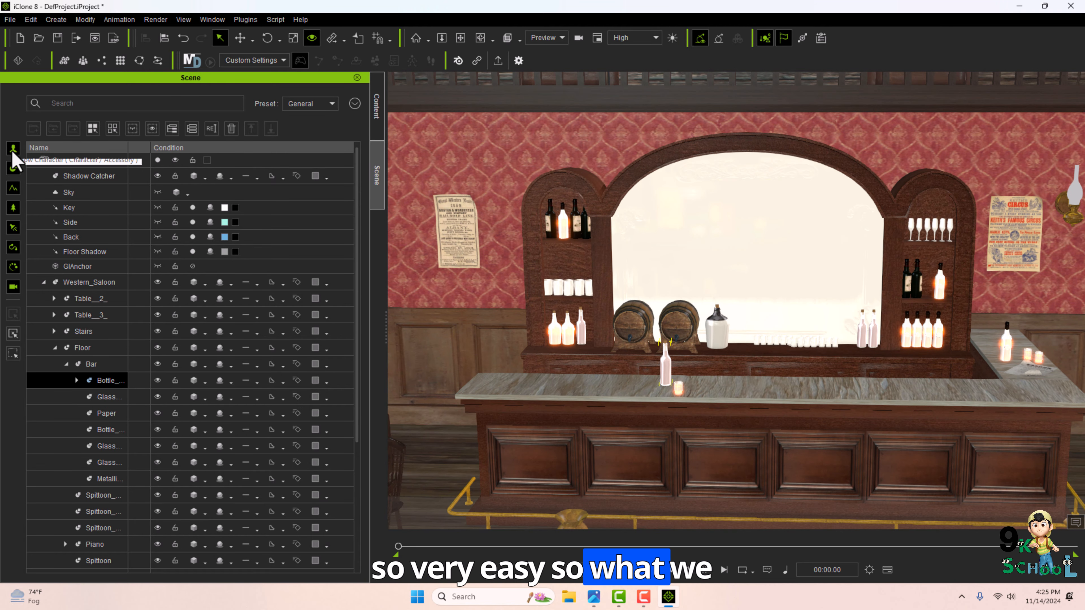
Filter the scene manager list so it shows only the props.
click(13, 208)
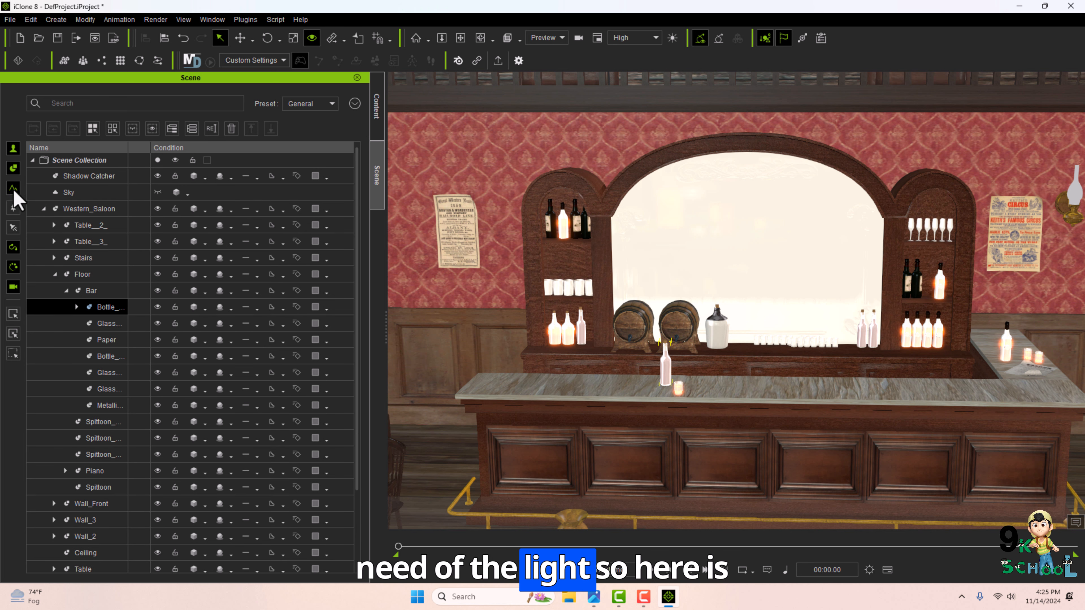
click(14, 192)
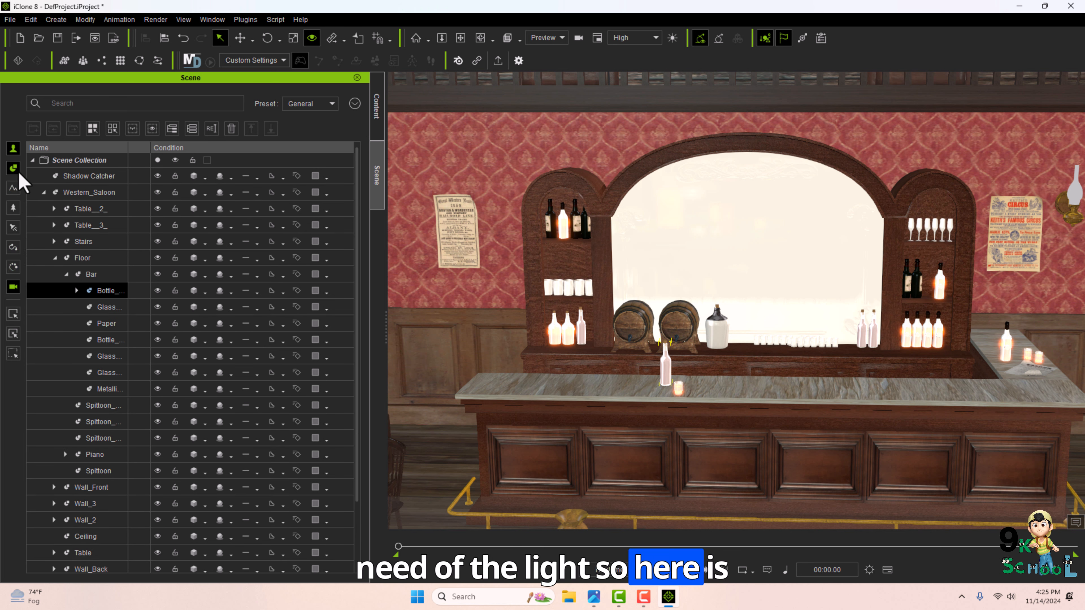
click(15, 169)
click(15, 169)
click(55, 258)
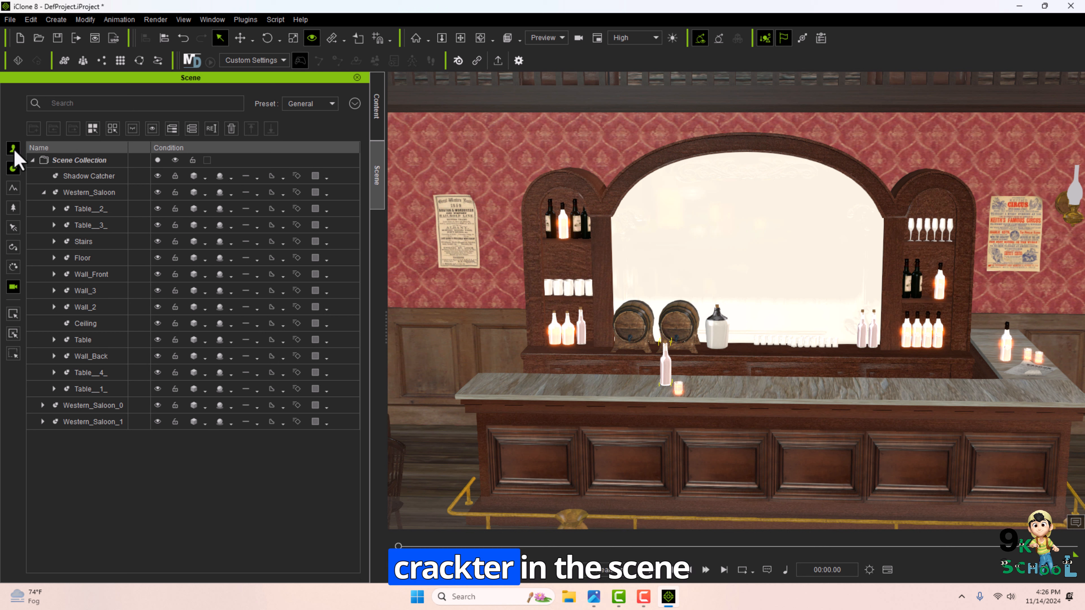
Create a linear camera and open its settings in the Modify panel.
click(56, 19)
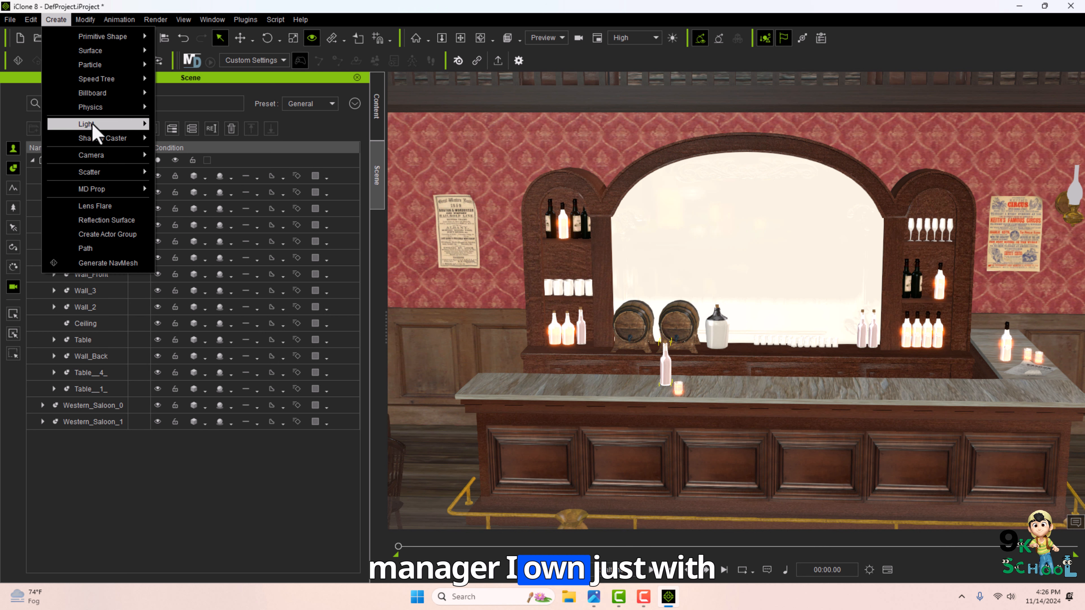
mouse_move(128, 157)
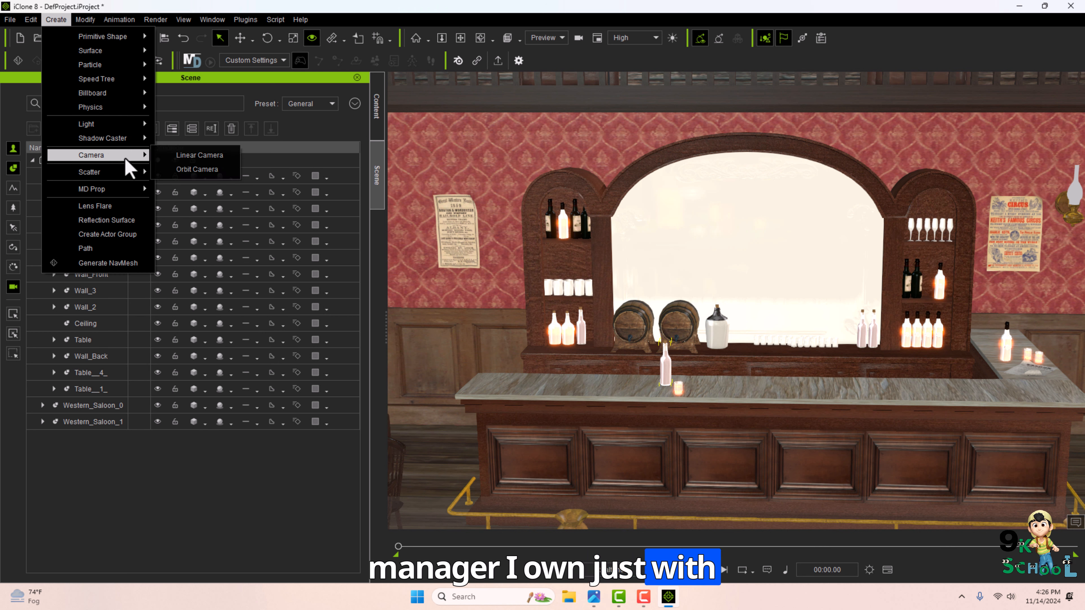
click(216, 160)
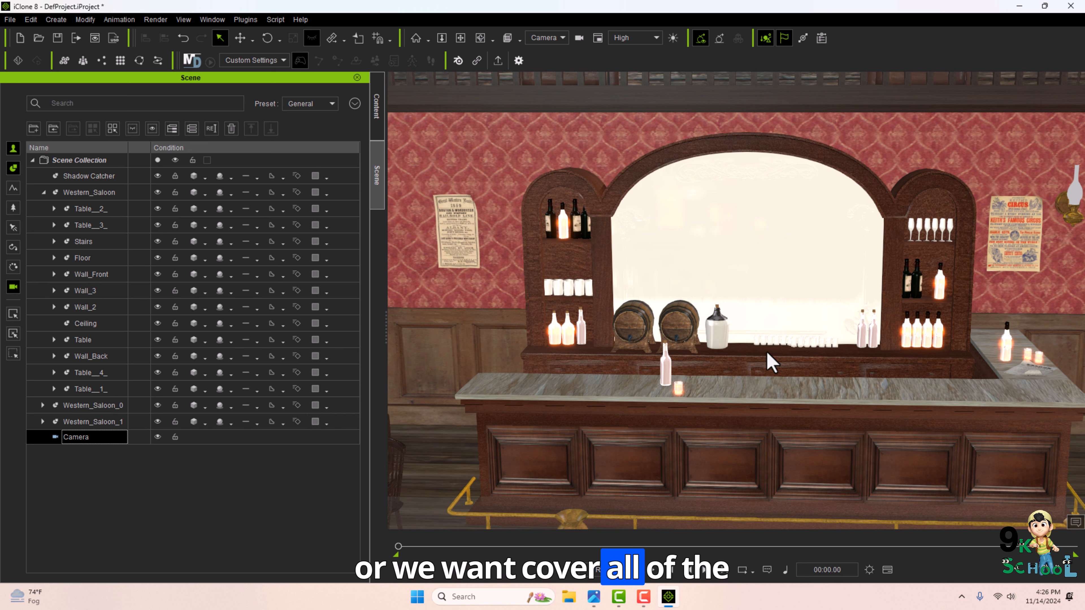
key(F6)
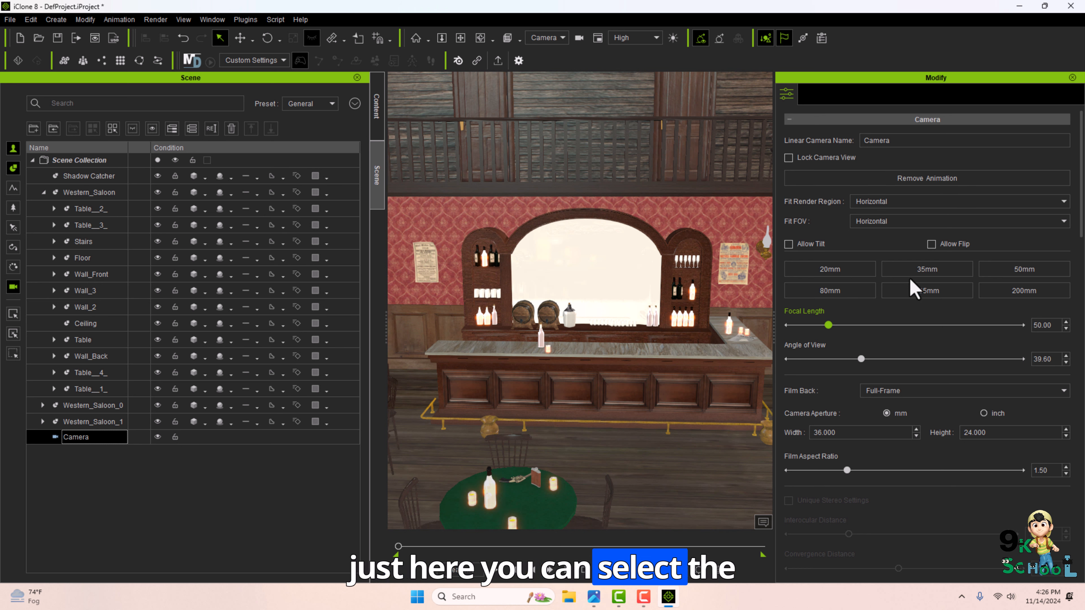
Compare the camera's focal length presets from 20mm through 200mm, finishing on 20mm.
click(847, 273)
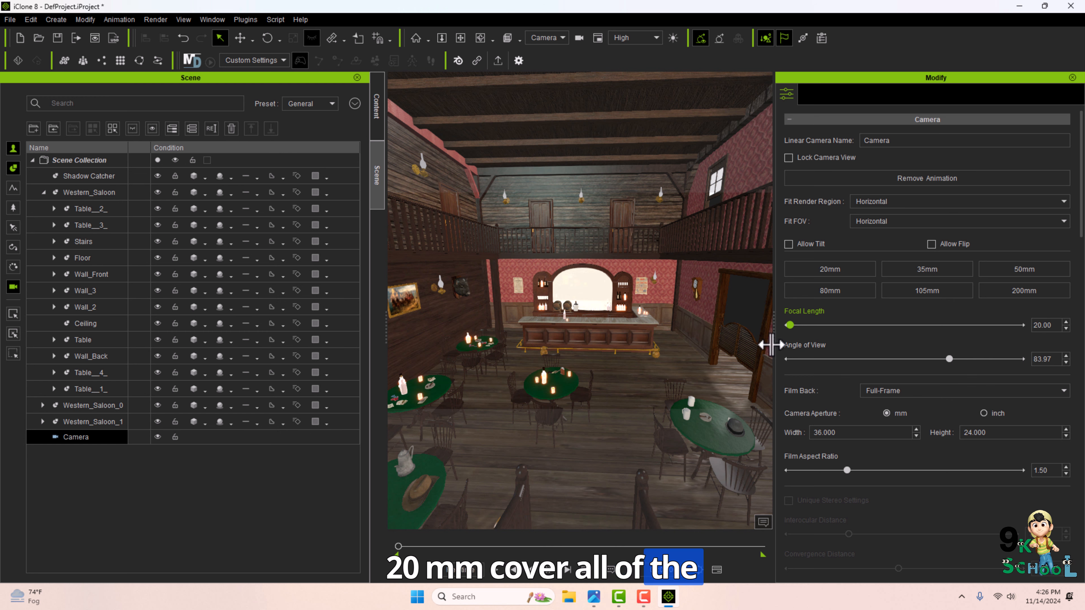
click(923, 273)
click(1002, 272)
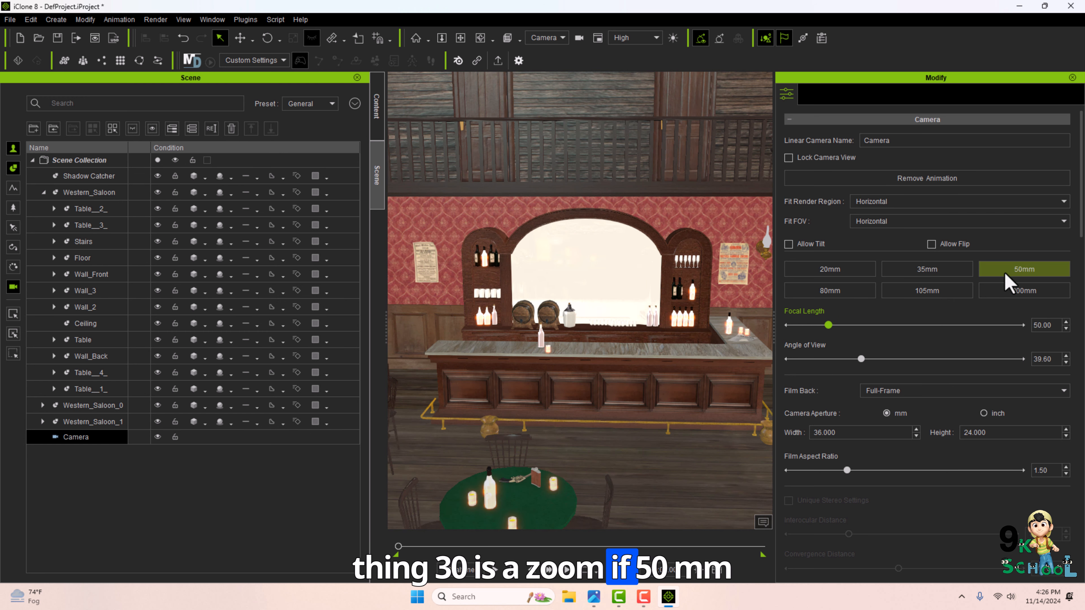
click(852, 292)
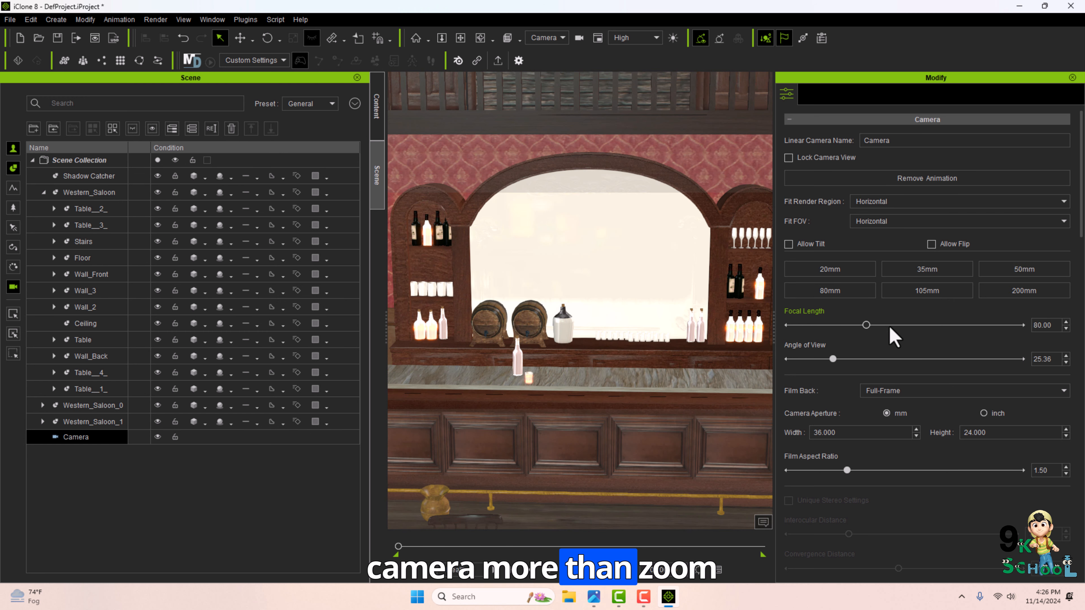
click(914, 294)
click(982, 288)
click(830, 271)
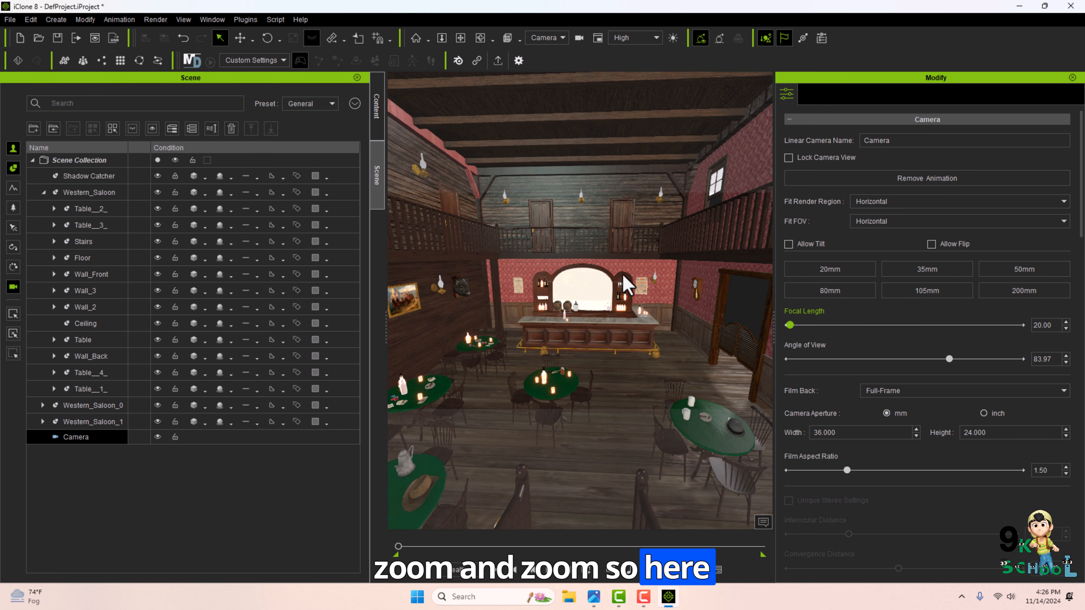
Reposition the camera over the saloon and set its angle of view to about 55 degrees.
drag(874, 326, 555, 213)
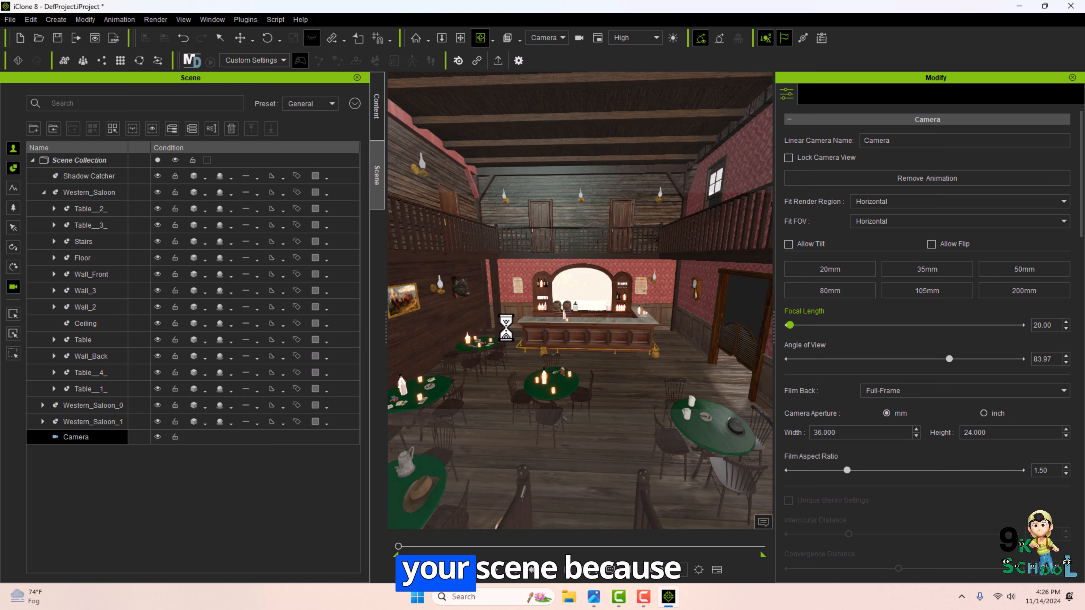
right_drag(506, 327, 540, 334)
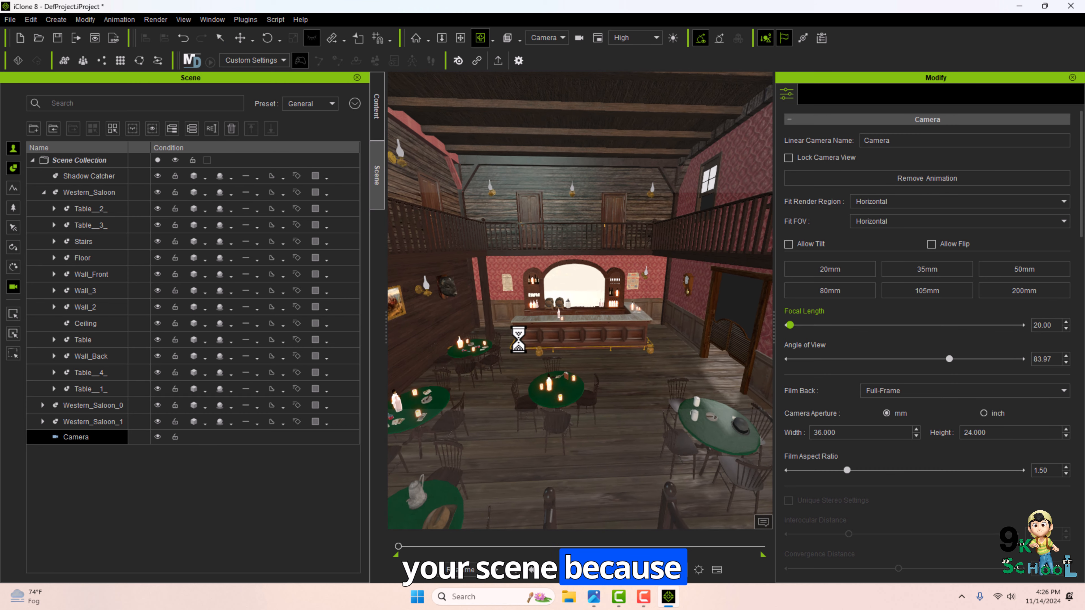
click(930, 274)
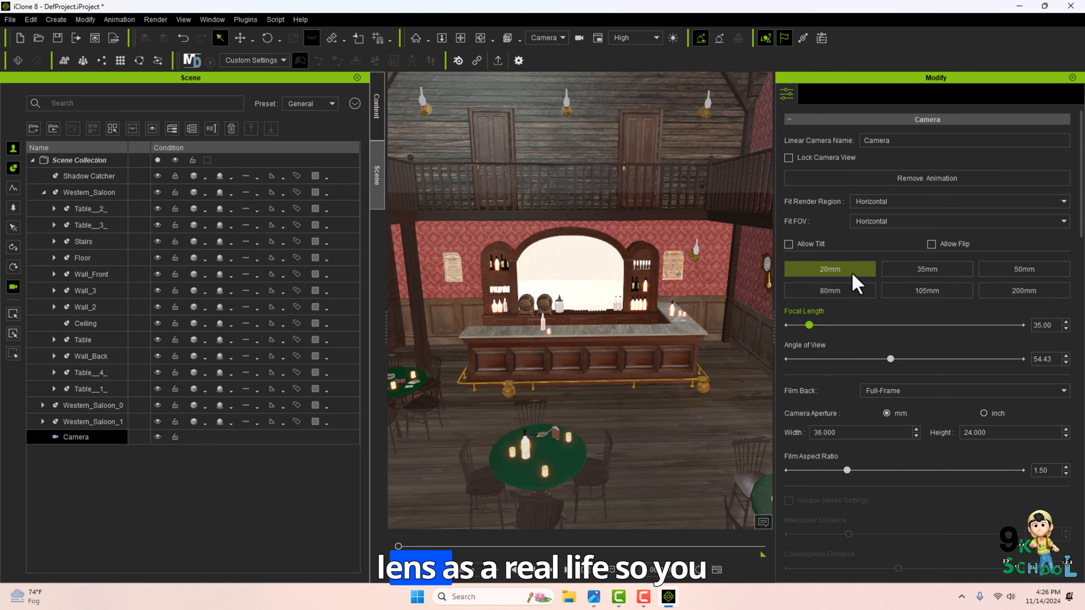
click(850, 273)
click(1007, 293)
click(832, 273)
drag(822, 359, 892, 389)
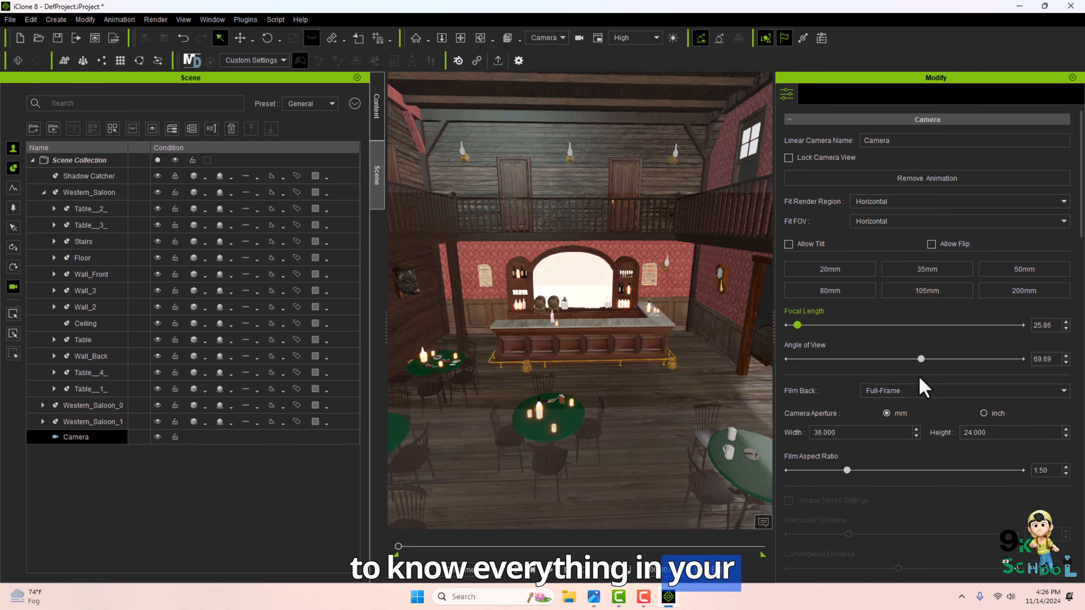
Set the camera's film back to Nikon - D3100.
click(892, 391)
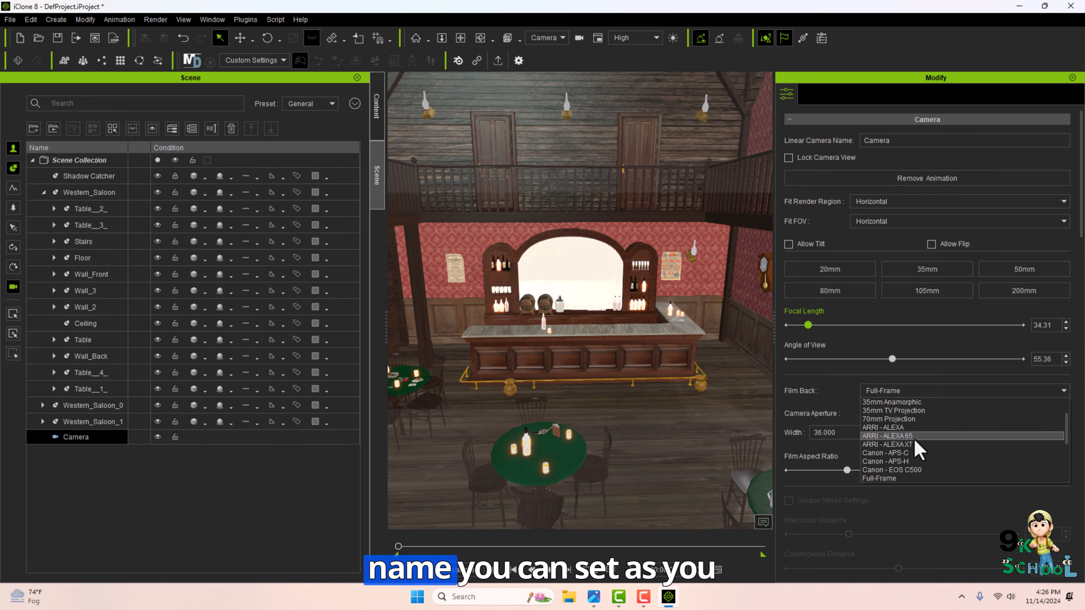
scroll(901, 452, down, 2)
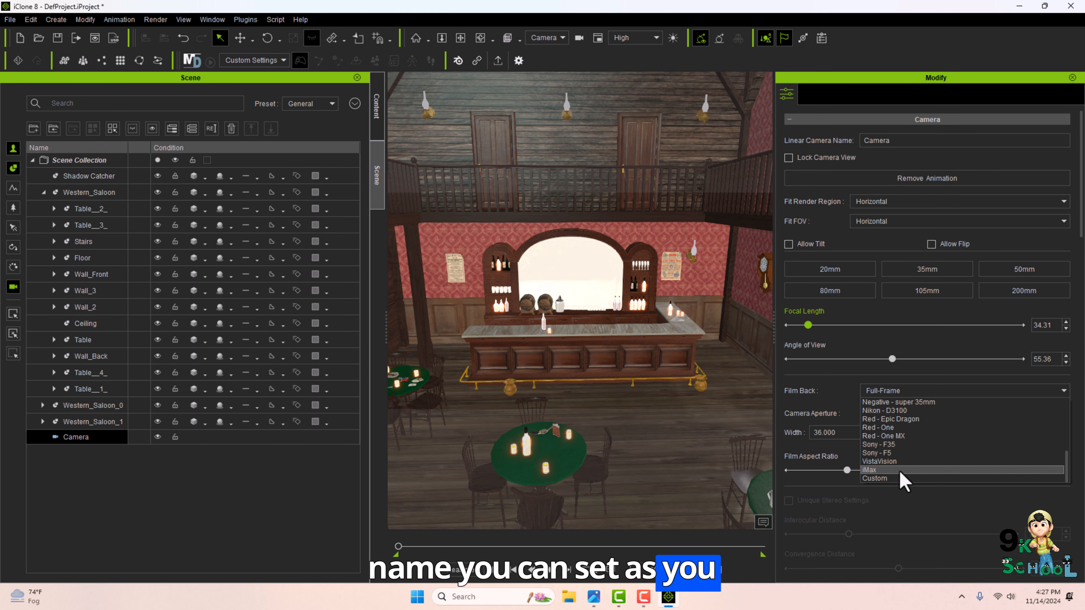
click(899, 444)
click(901, 391)
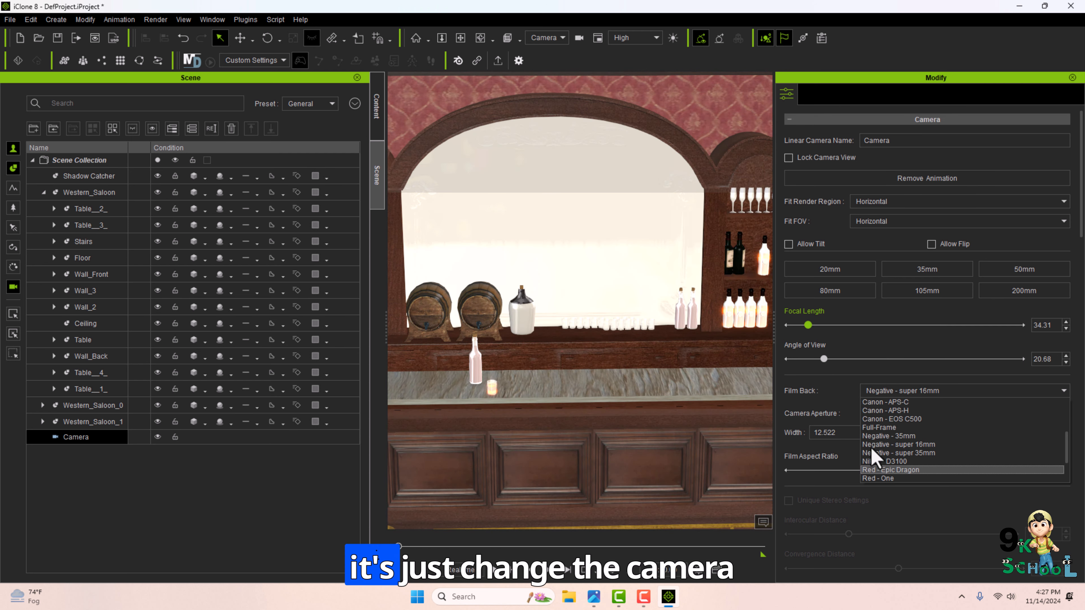
click(889, 469)
click(904, 391)
click(909, 462)
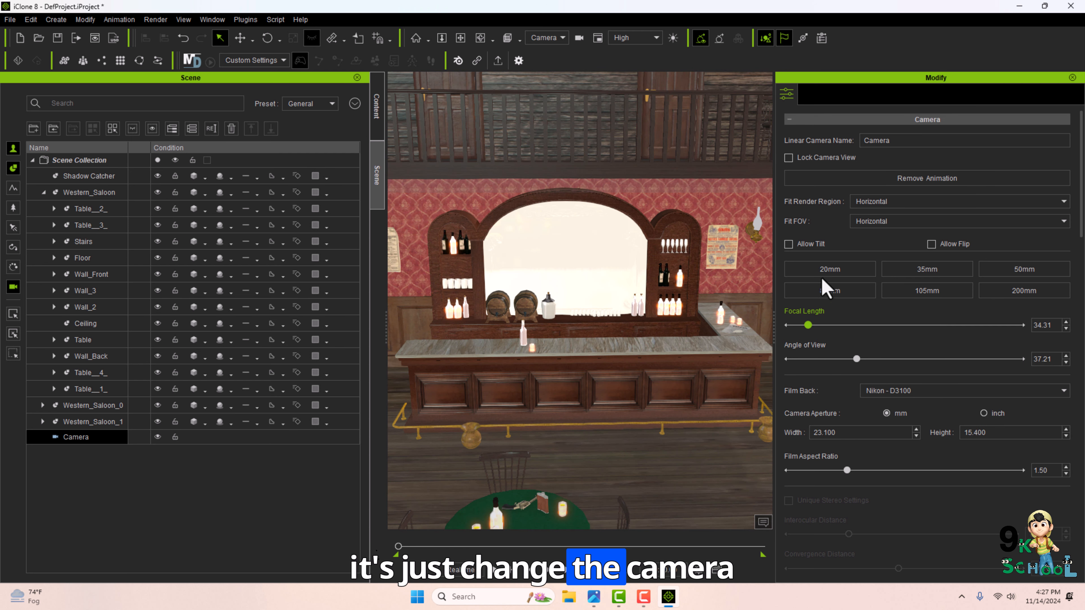
Set the camera's film back to Sony - F35 and widen its angle of view to about 54 degrees.
click(904, 390)
click(878, 444)
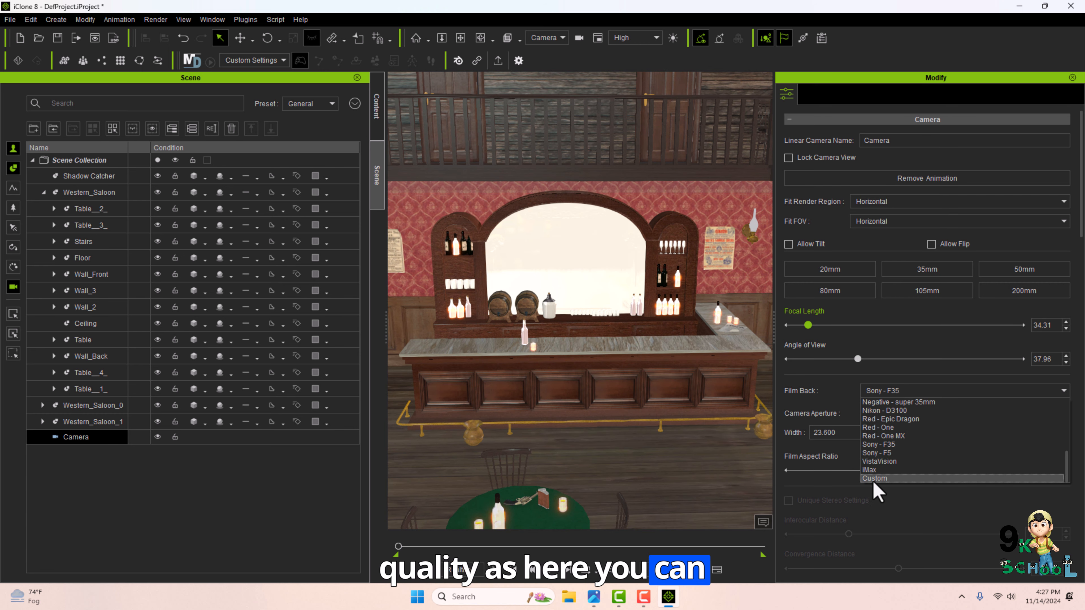
click(874, 478)
drag(855, 363, 888, 371)
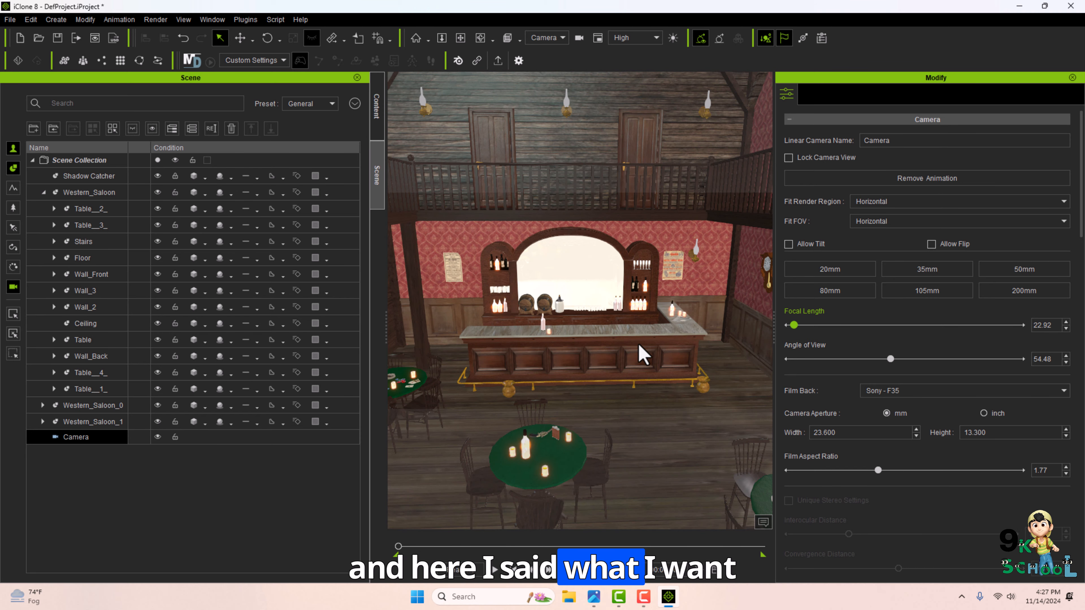
Adjust the camera's position, nudging its Move X value to -533.510.
right_drag(639, 345, 622, 344)
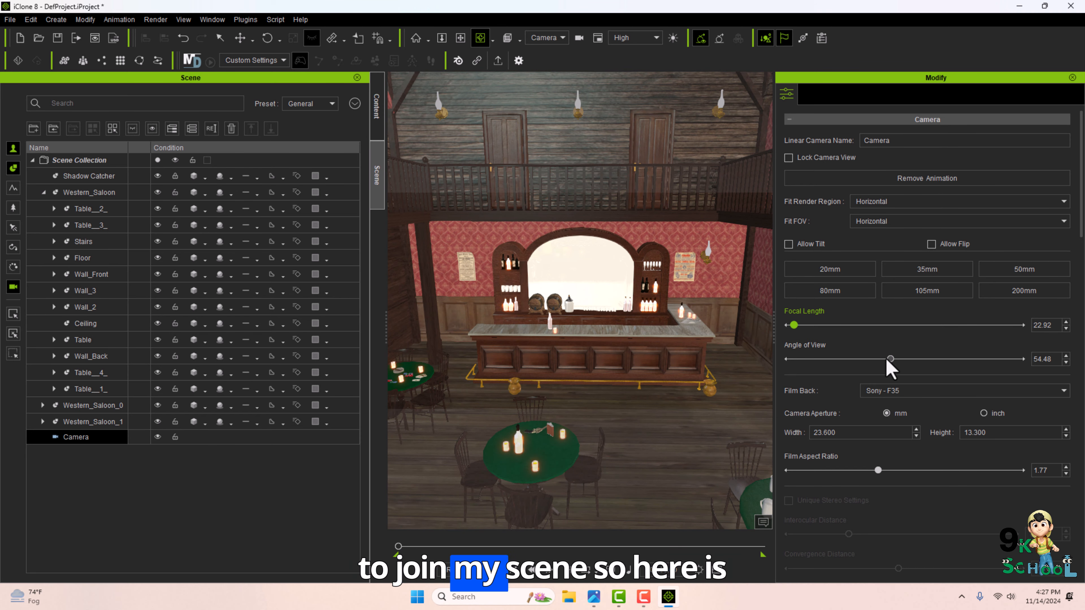
scroll(818, 332, down, 10)
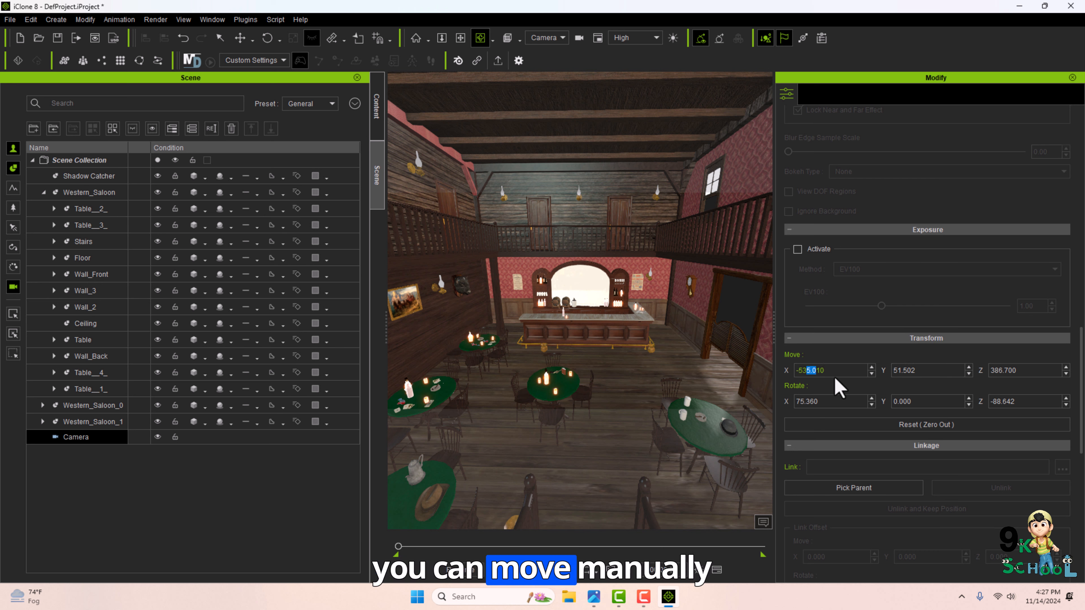
click(871, 367)
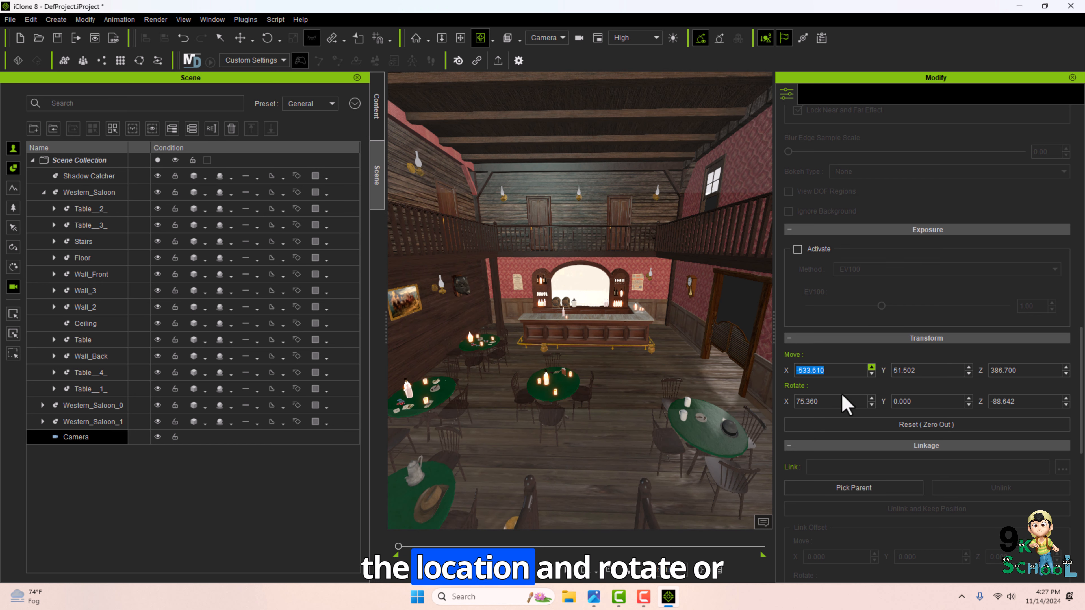
scroll(879, 446, down, 3)
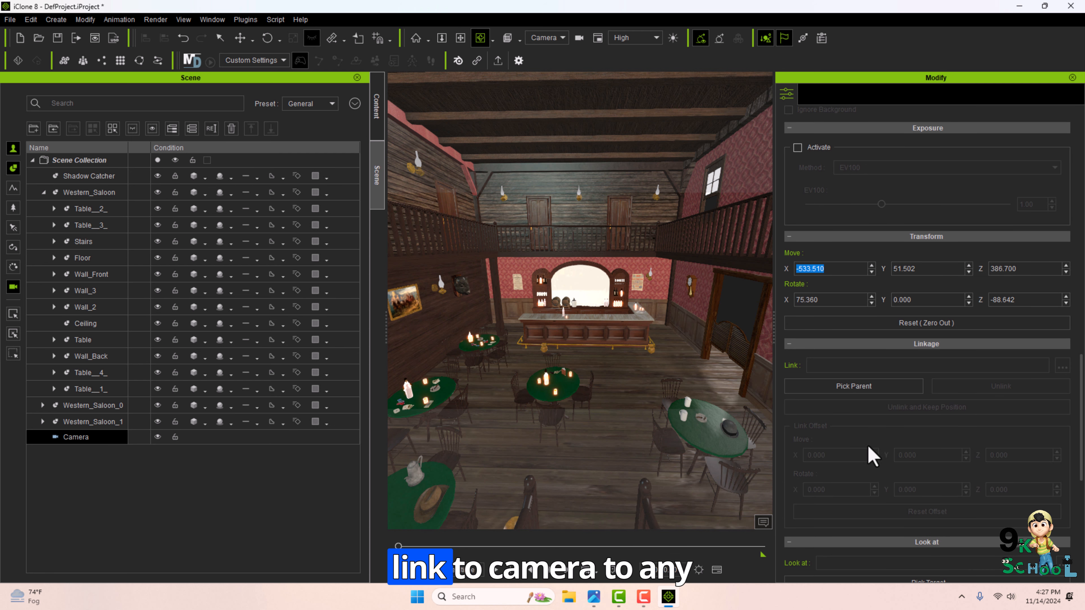
Make the camera look at the bar furniture by picking it as the look-at target.
scroll(879, 410, down, 7)
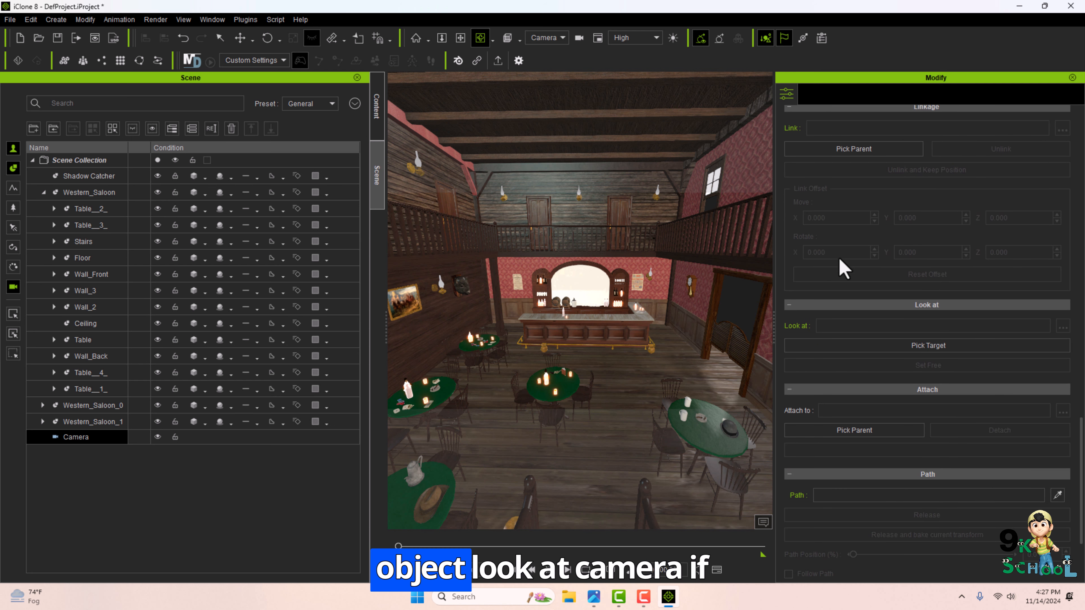
scroll(871, 310, down, 1)
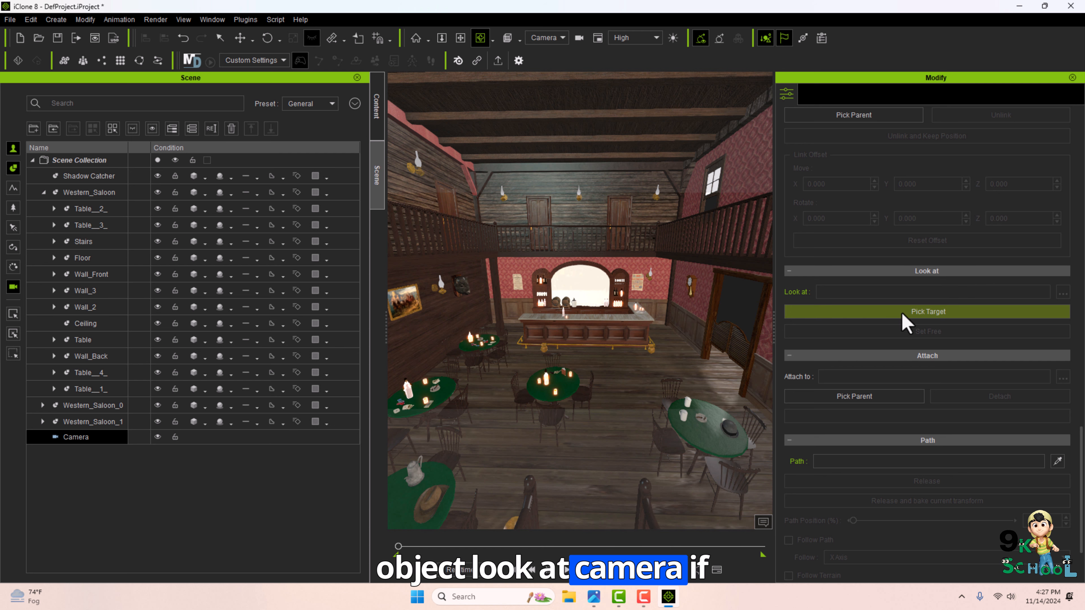
click(902, 314)
click(536, 278)
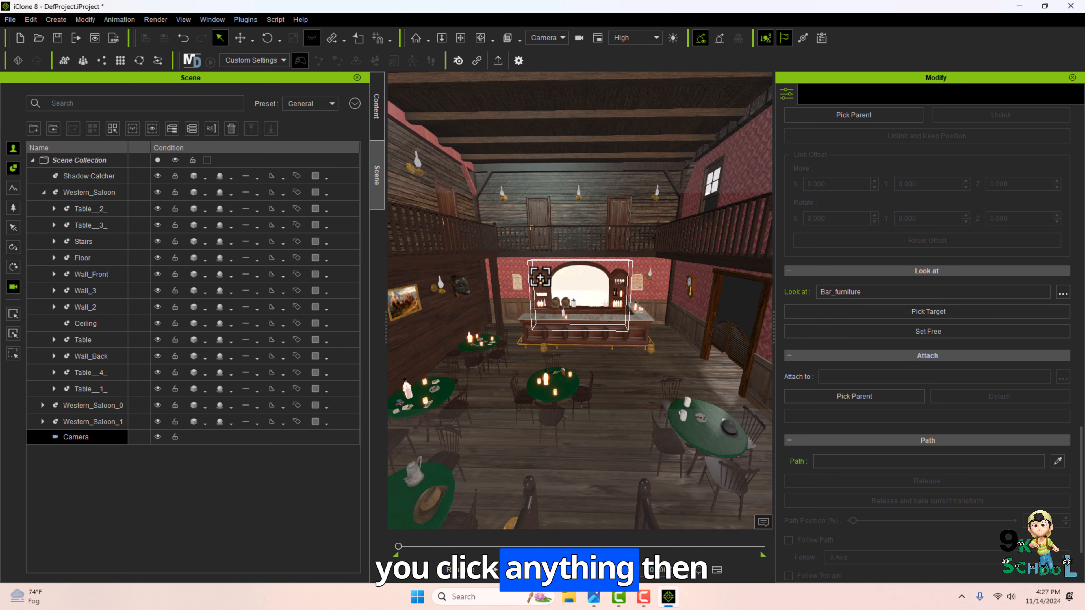
Retarget the camera's look-at to a beer on a table and orbit the camera around it.
right_drag(646, 347, 627, 329)
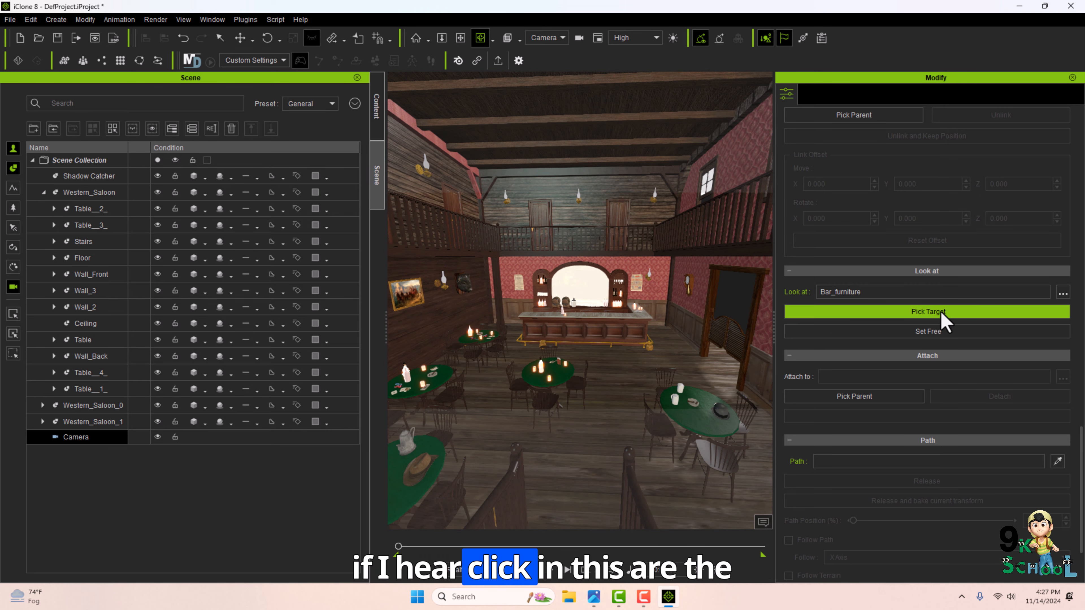
click(680, 388)
right_drag(523, 335, 489, 497)
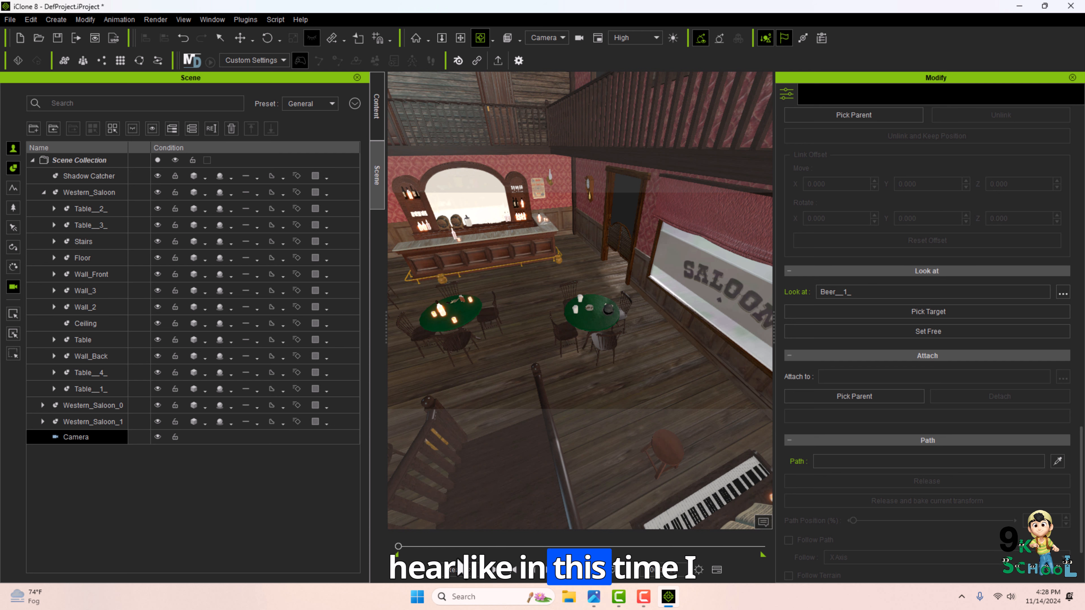
right_drag(503, 399, 505, 555)
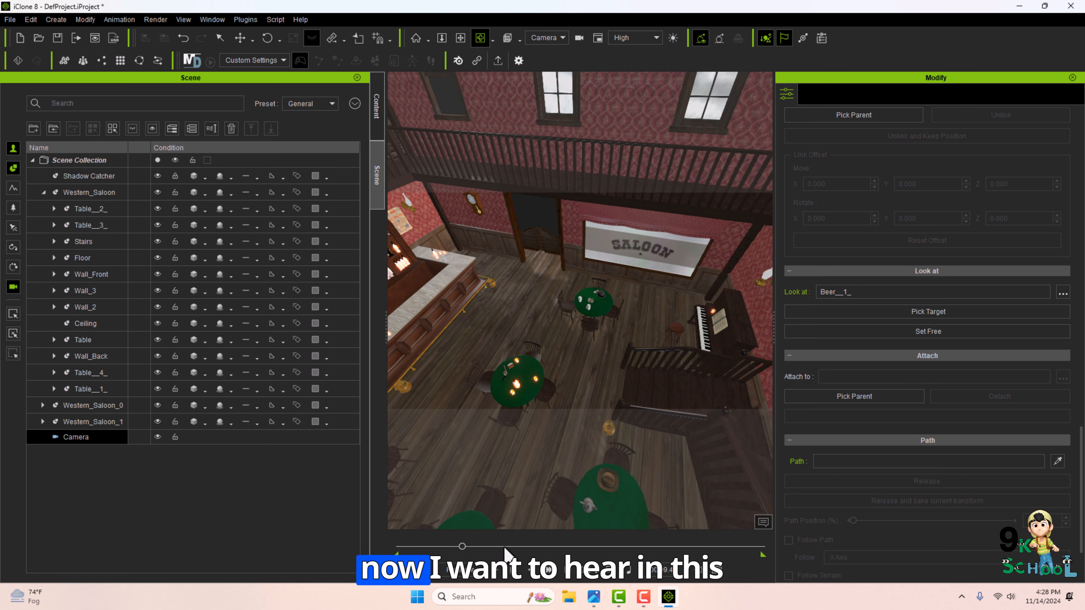
Set the camera free from its look-at target and move the view.
click(929, 333)
right_drag(537, 303, 516, 520)
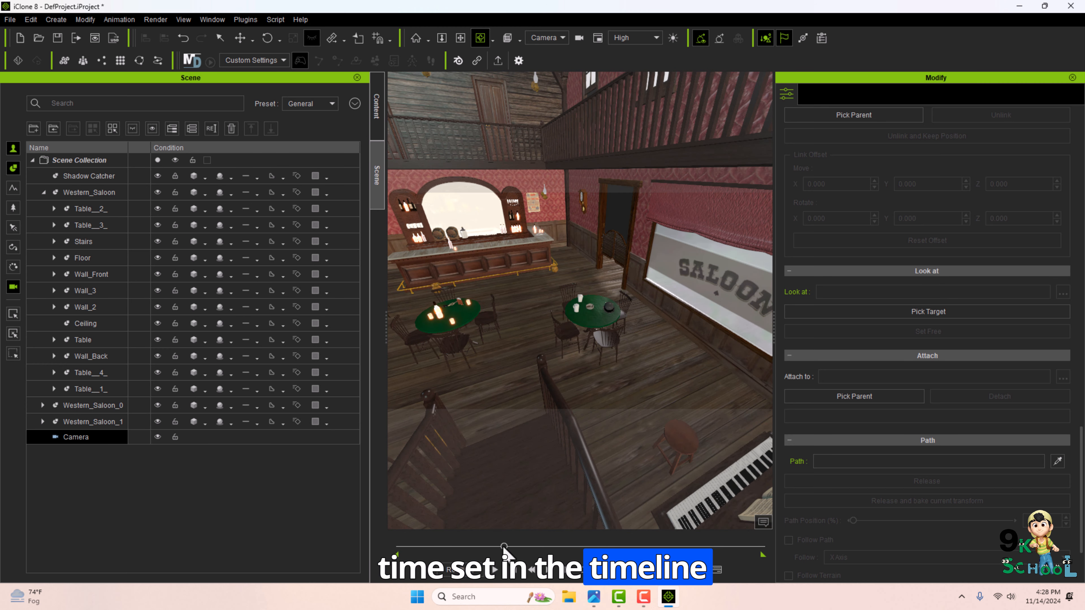
Return the timeline to the start and play it to preview the camera.
drag(504, 546, 386, 546)
key(space)
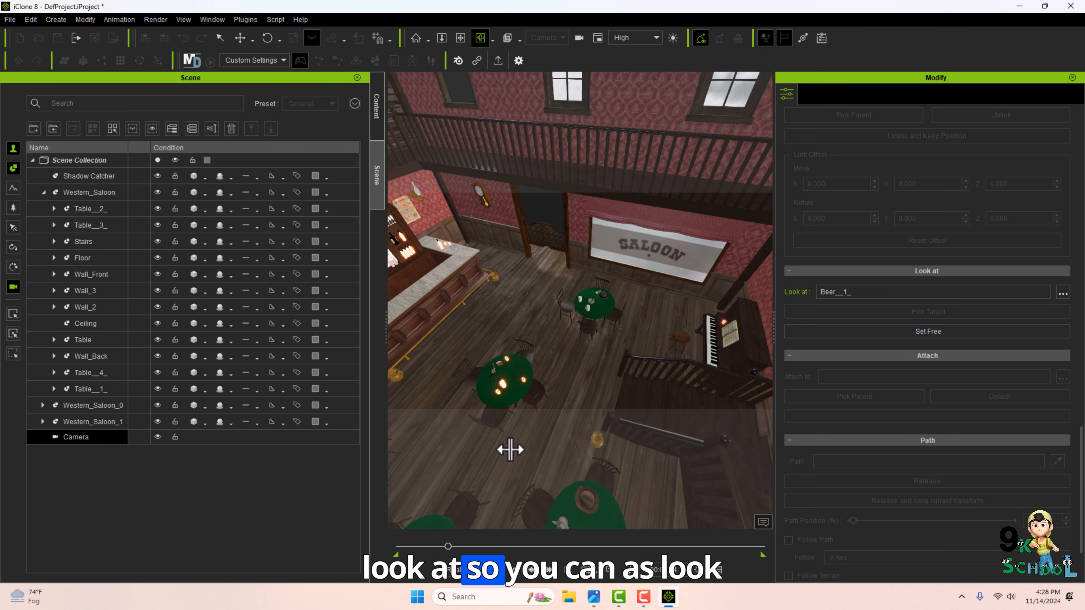
key(space)
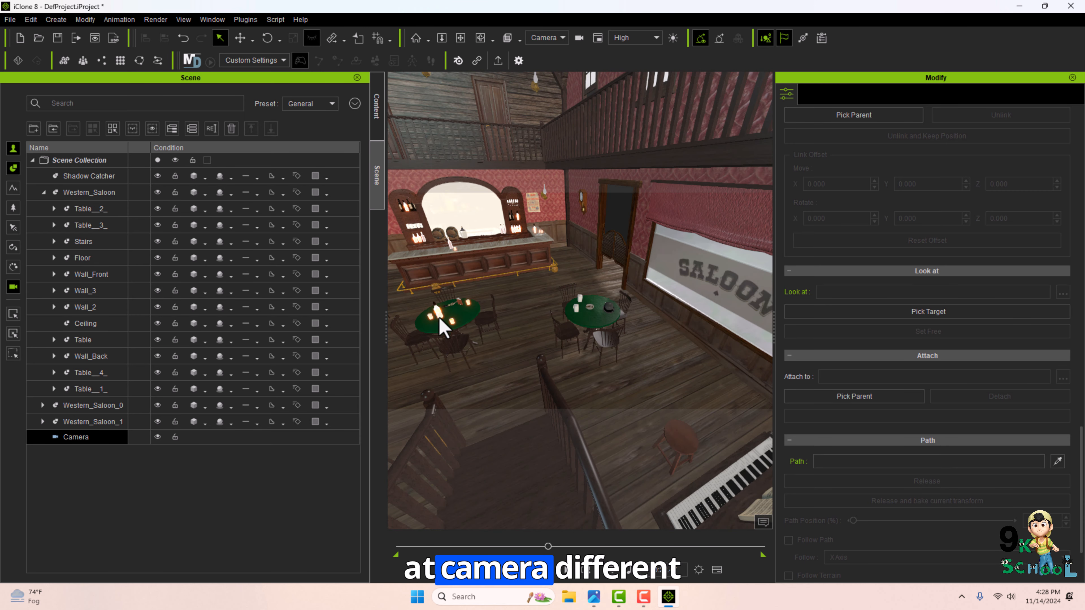
Pick a bottle as the camera's look-at target, then advance the timeline and reposition the camera.
click(918, 316)
click(529, 245)
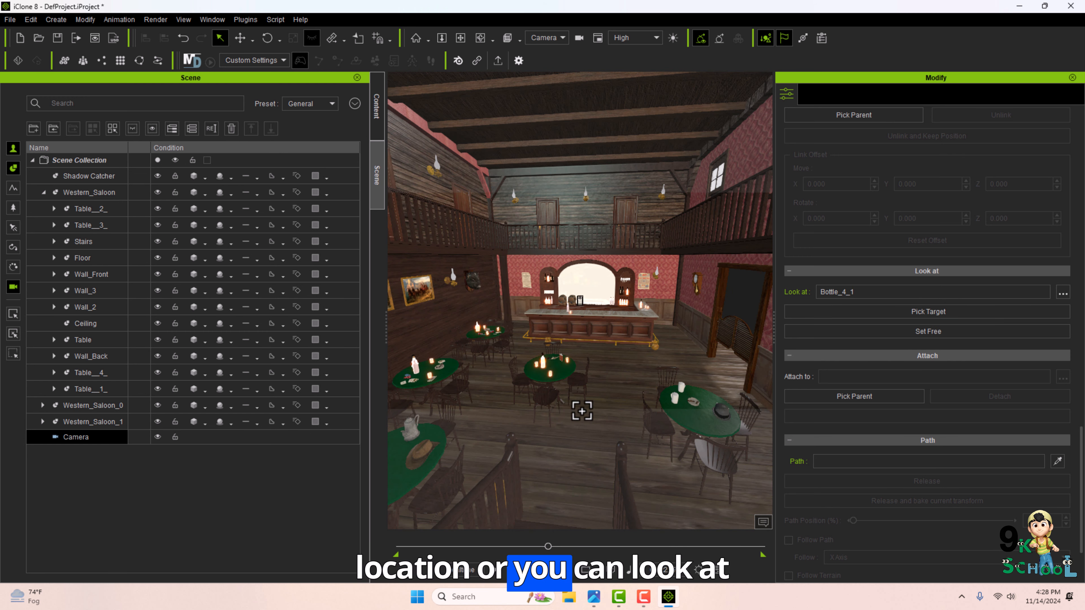
drag(548, 546, 582, 546)
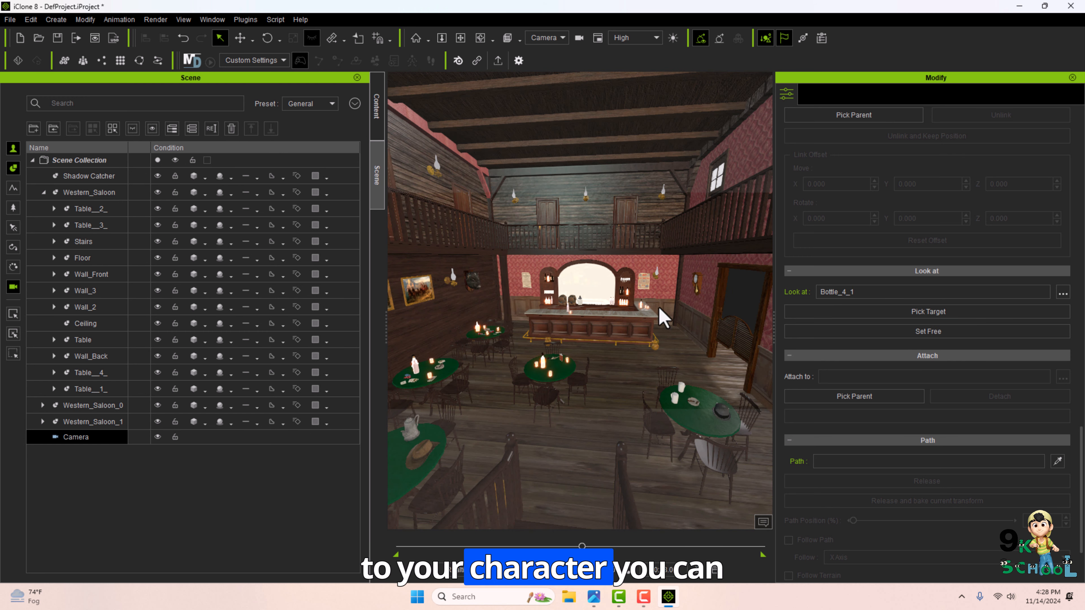
right_drag(517, 326, 560, 329)
Set the camera's Fit Render Region to Vertical and Fit FOV to Vertical (iClone6).
scroll(892, 520, up, 15)
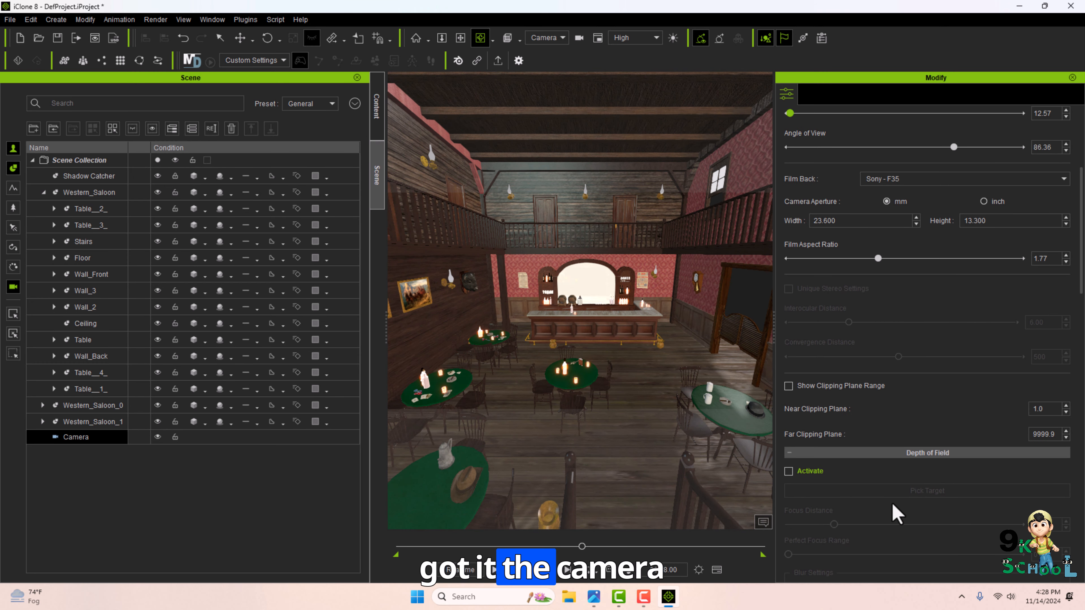
scroll(896, 504, up, 2)
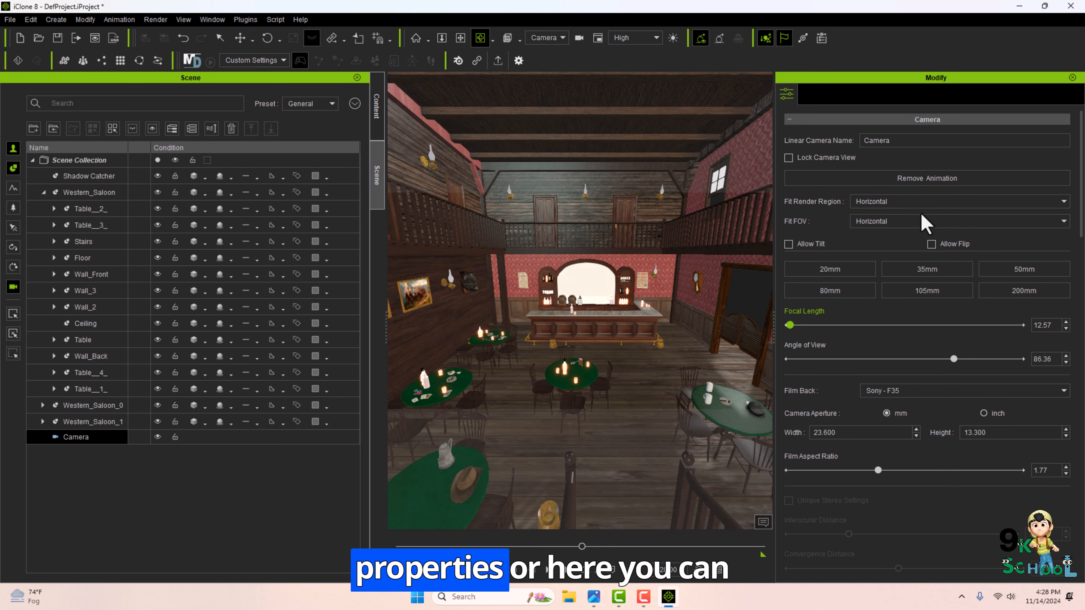
click(912, 201)
click(880, 221)
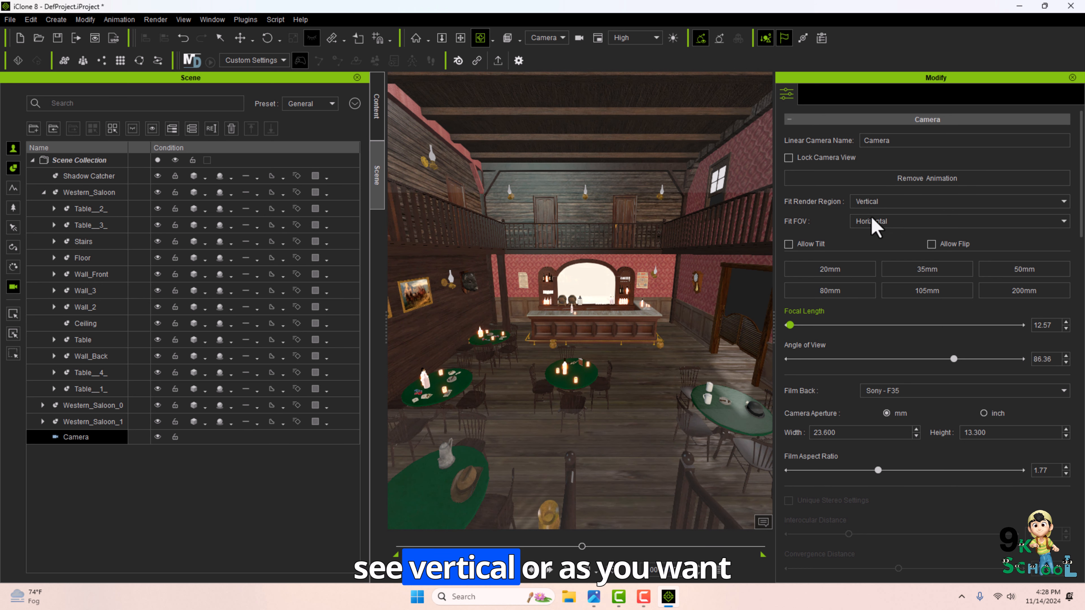
click(883, 225)
click(882, 245)
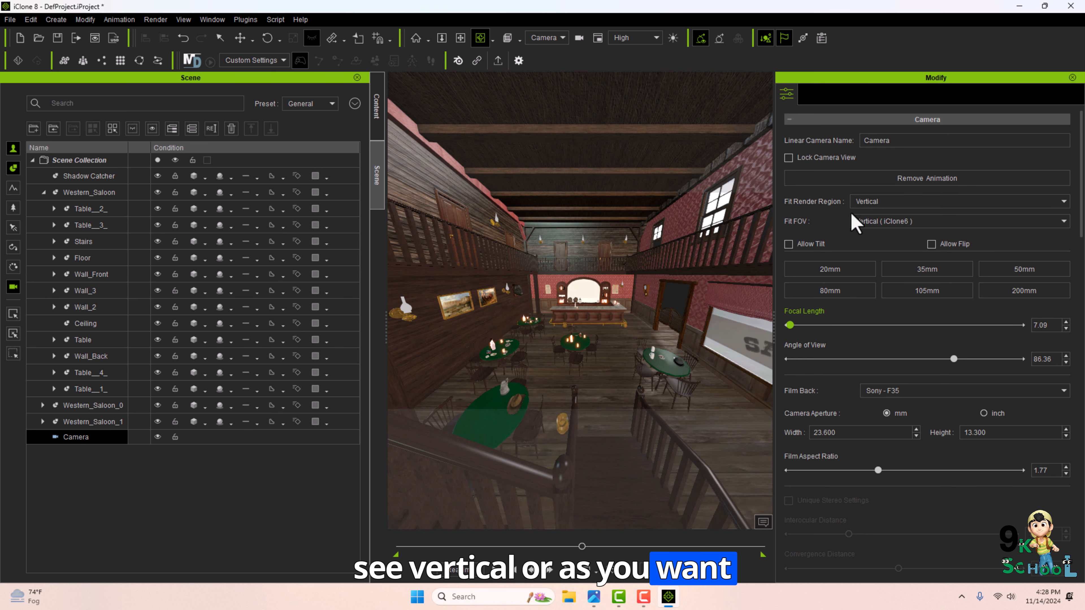
drag(544, 351, 497, 382)
Switch to the image viewer and open the next course outline slide.
click(594, 597)
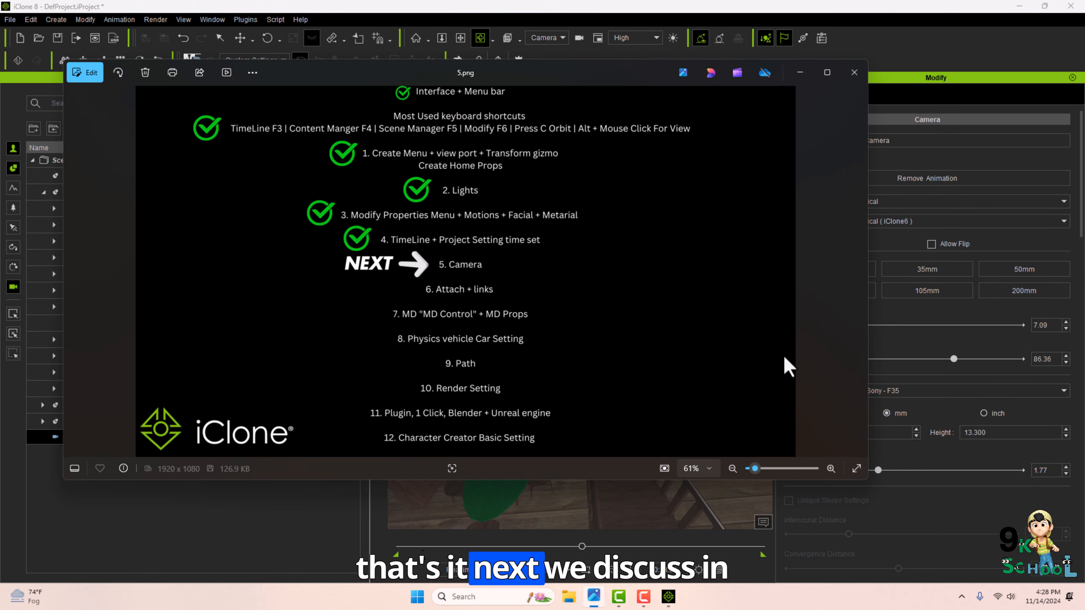
click(857, 272)
key(Left)
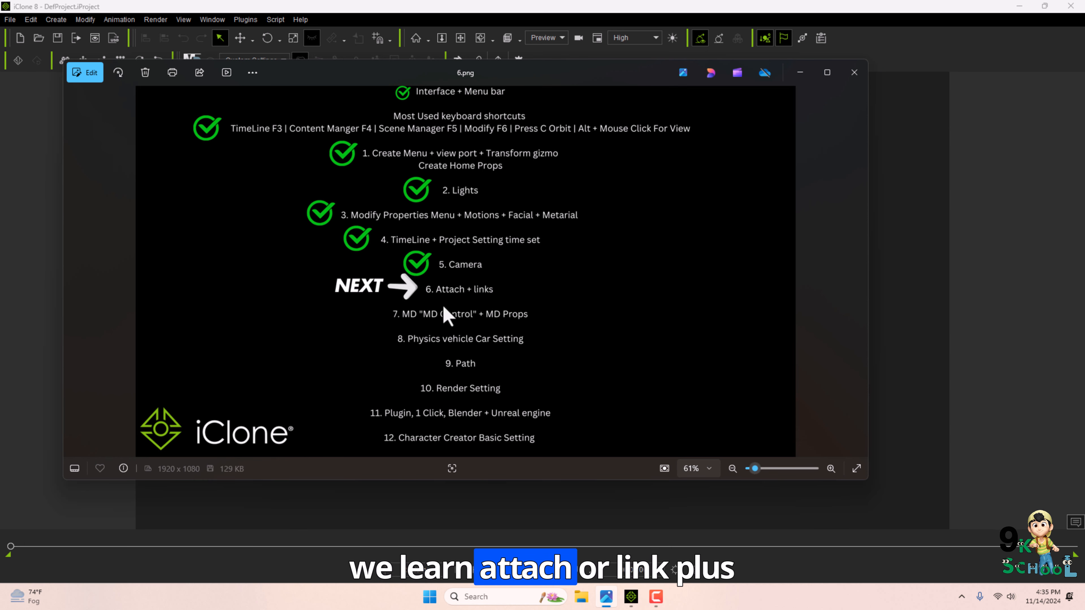
Close the Content panel and zoom in on the character in the viewport.
click(212, 19)
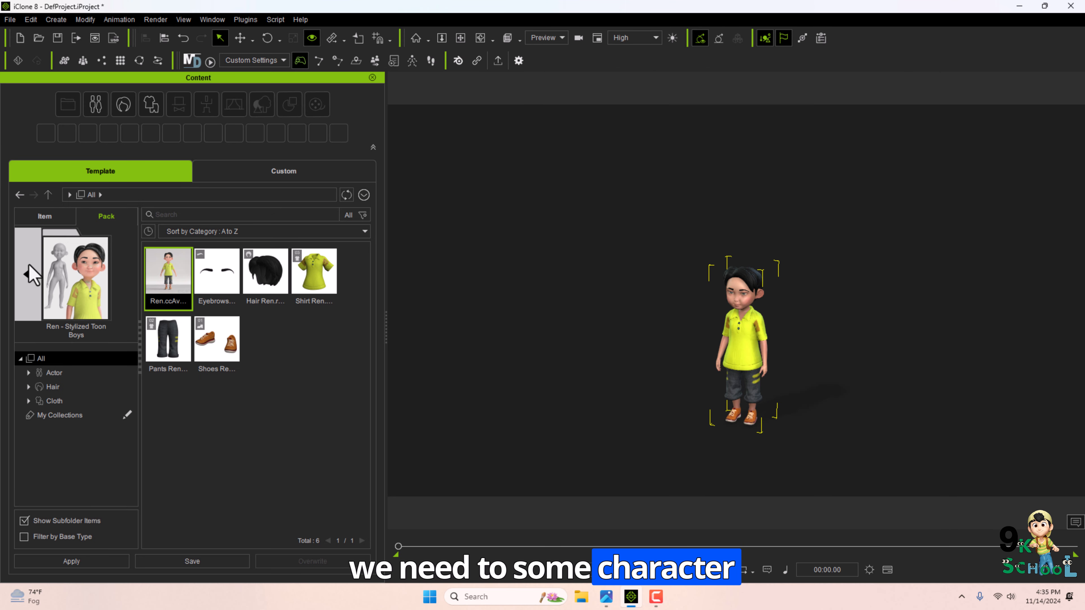
click(32, 275)
click(372, 77)
scroll(461, 364, up, 6)
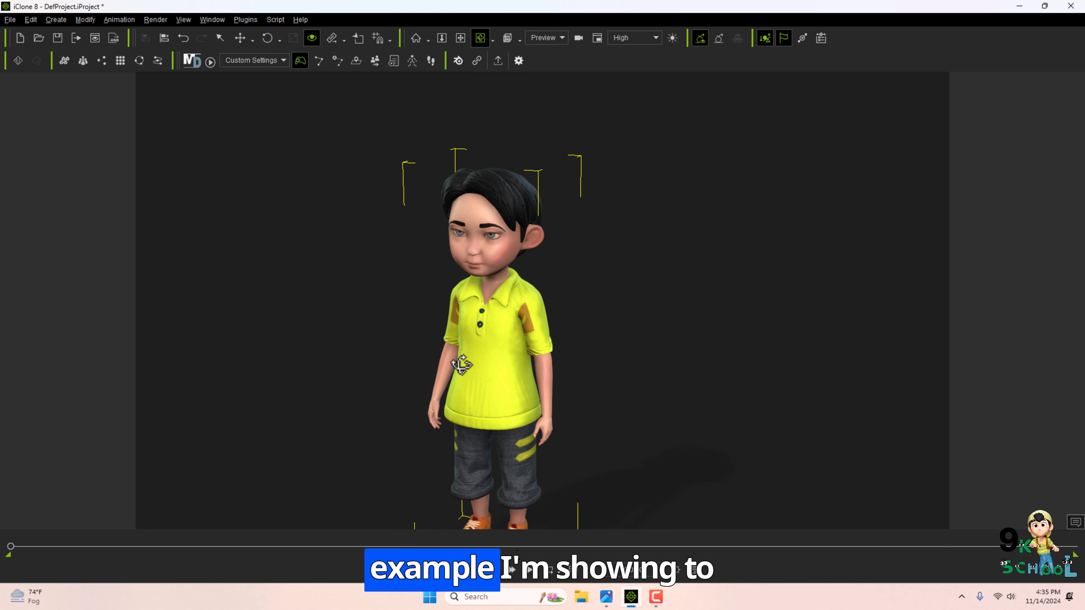
Create a box primitive in the scene.
click(56, 19)
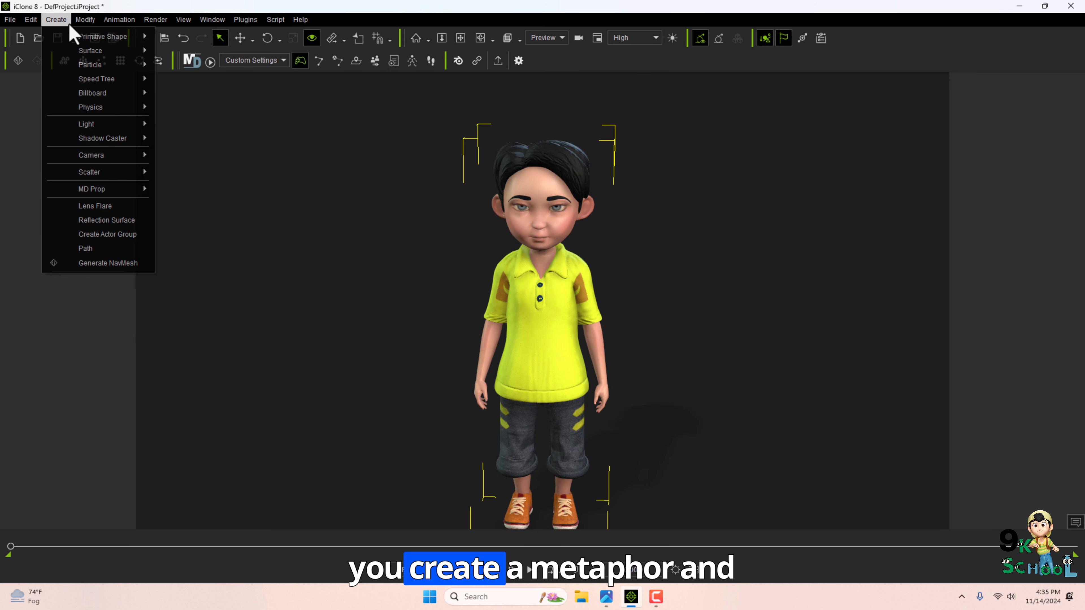
mouse_move(85, 36)
click(199, 40)
Scale the box down into a small flat patch.
key(r)
scroll(512, 355, down, 3)
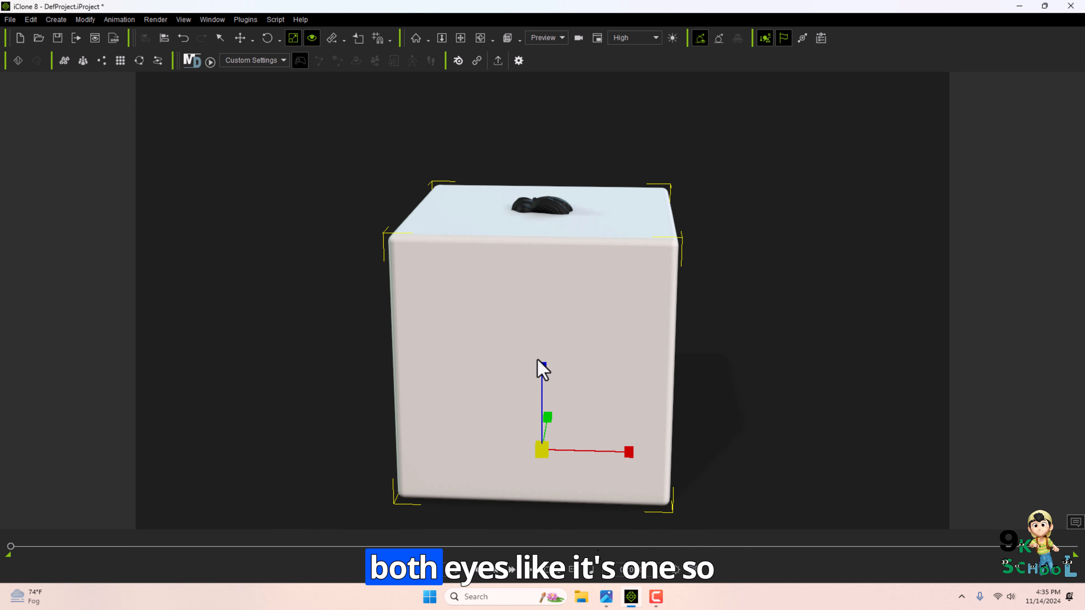
drag(538, 369, 537, 273)
Move the box onto the front of the character's shirt near the buttons.
key(w)
right_drag(523, 359, 555, 378)
scroll(554, 374, up, 3)
scroll(557, 381, up, 2)
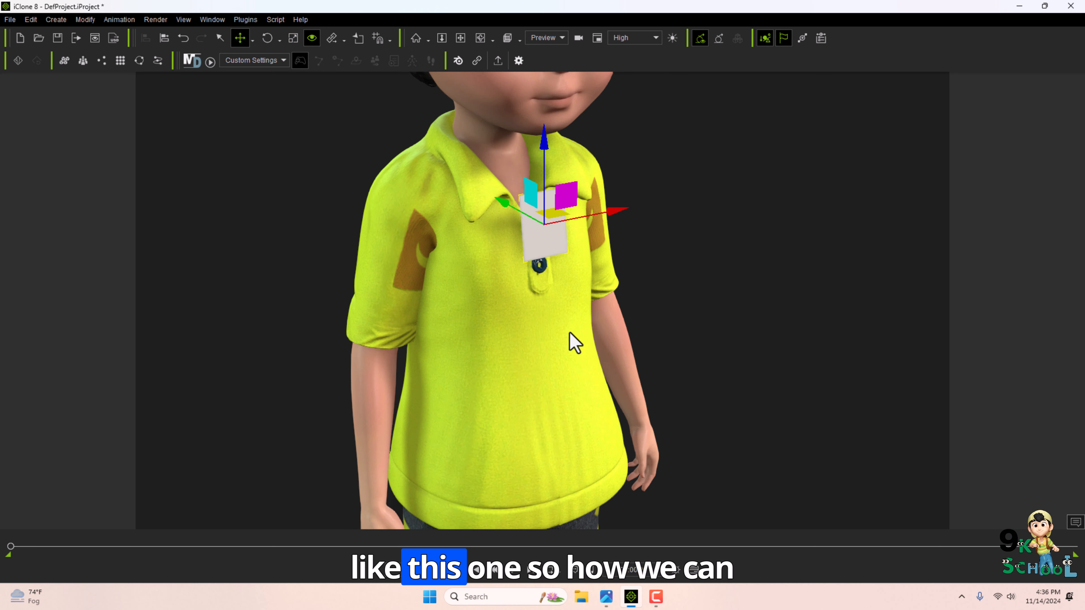
scroll(501, 332, up, 5)
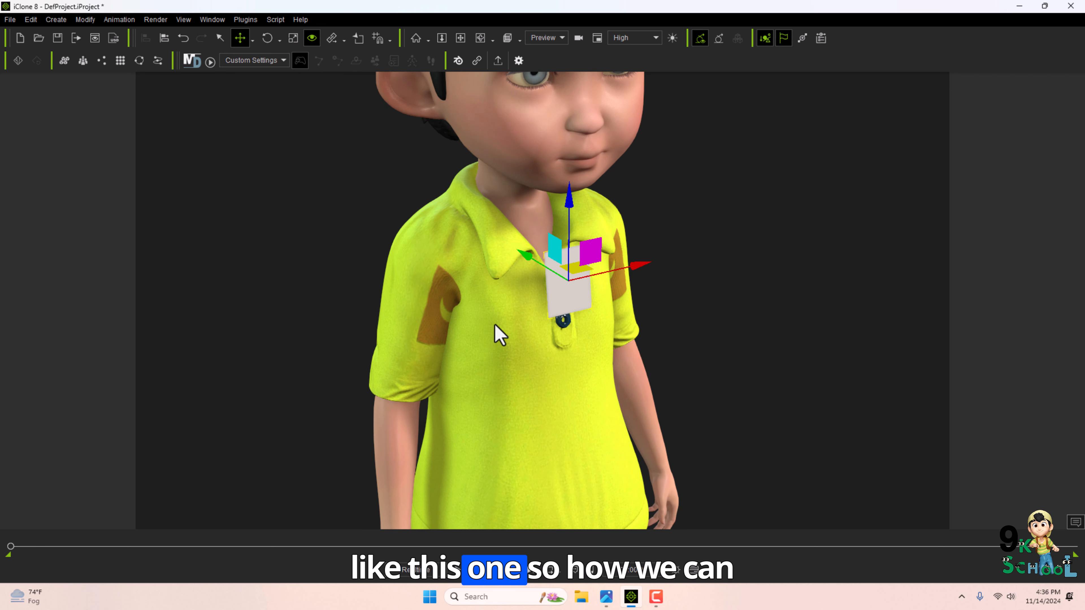
key(r)
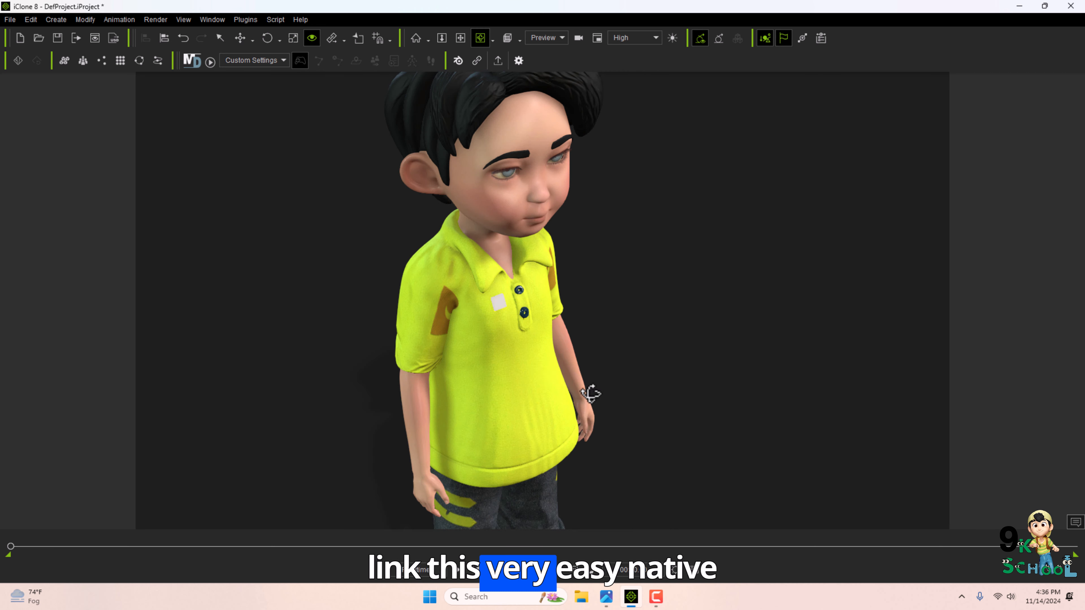
scroll(539, 369, up, 5)
key(q)
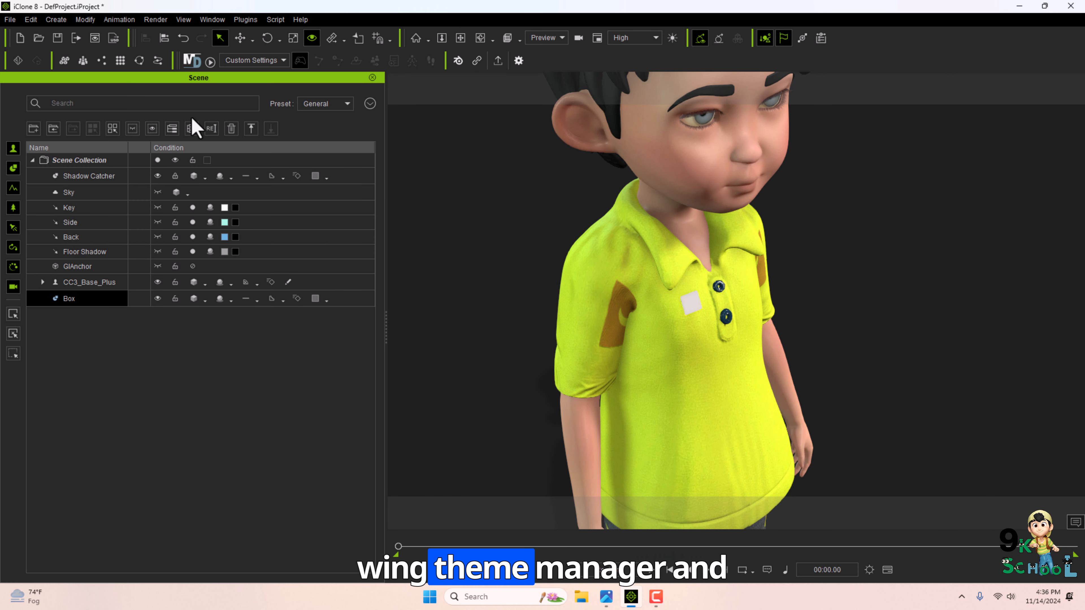
Attach the box to the CC3_Base_Plus character by picking it as parent.
right_click(689, 305)
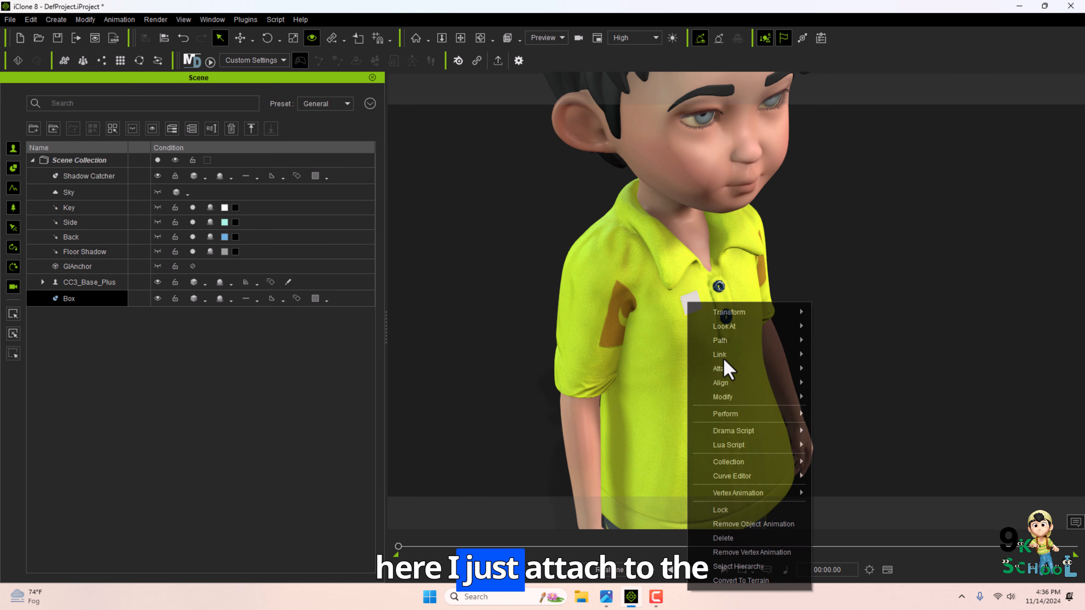
mouse_move(731, 372)
click(837, 370)
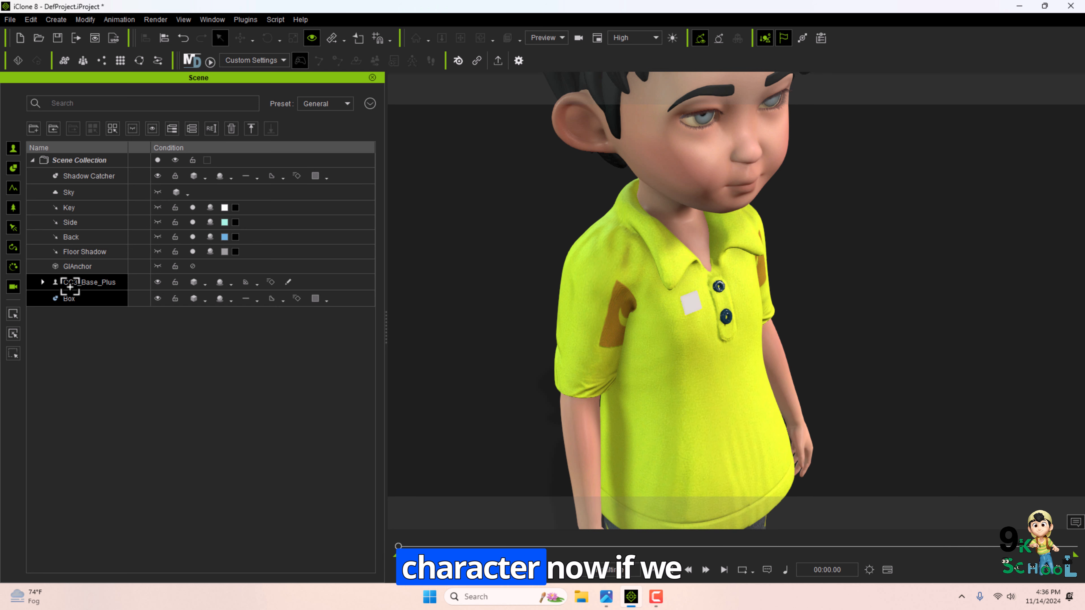
click(81, 283)
Move the character to check that the attached box travels with its shirt.
scroll(706, 346, down, 3)
scroll(705, 345, down, 3)
key(w)
drag(715, 486, 882, 264)
drag(757, 400, 659, 405)
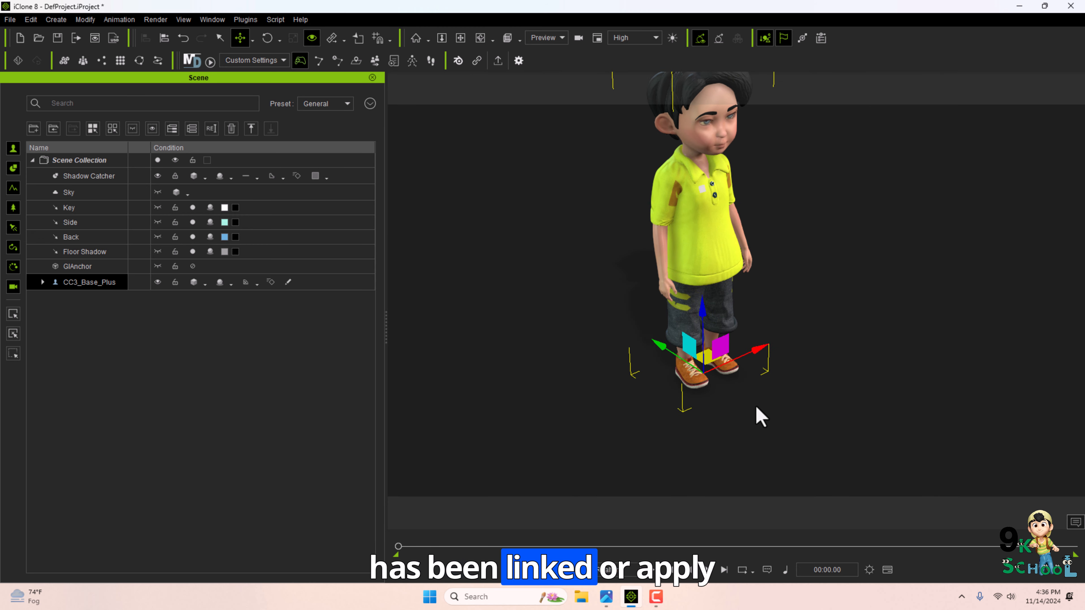
key(q)
scroll(666, 329, up, 5)
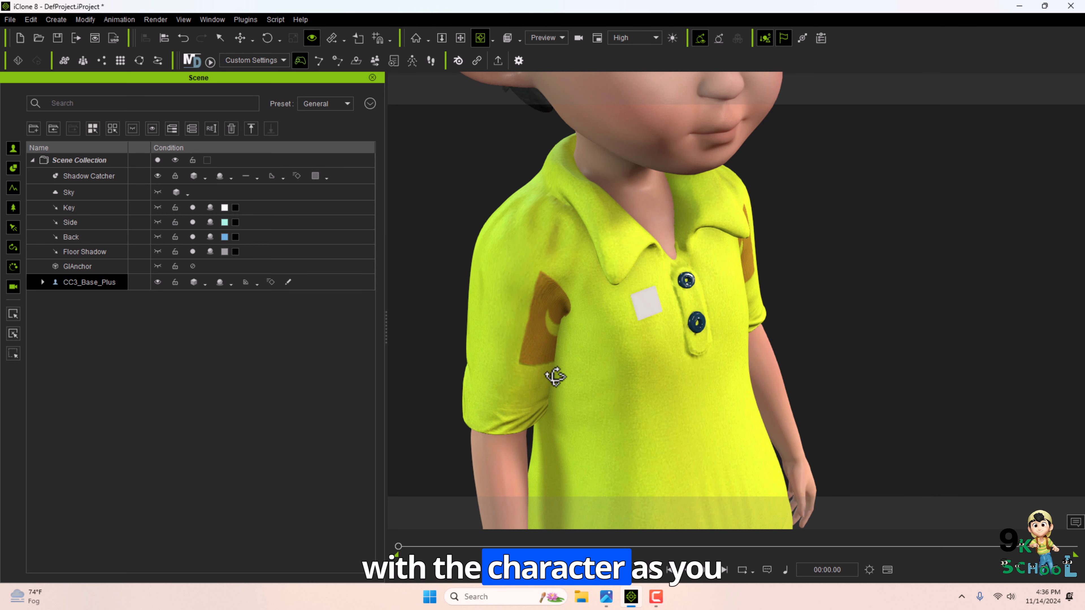
Try to make the character look at the box attached to its shirt using the Look at target picker.
right_drag(553, 376, 667, 352)
scroll(646, 347, down, 5)
scroll(648, 322, up, 3)
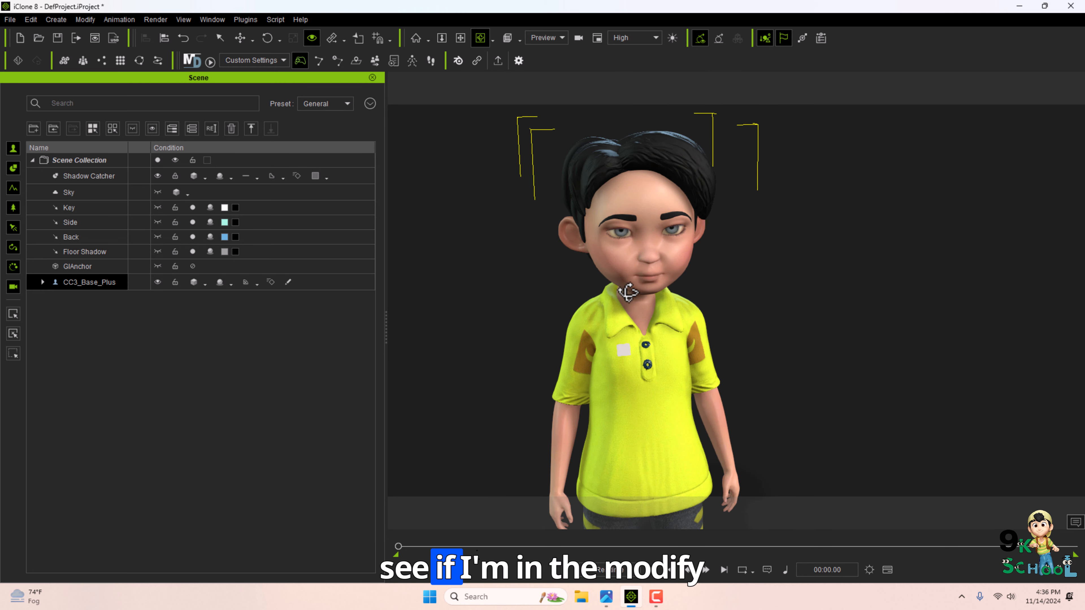
key(F3)
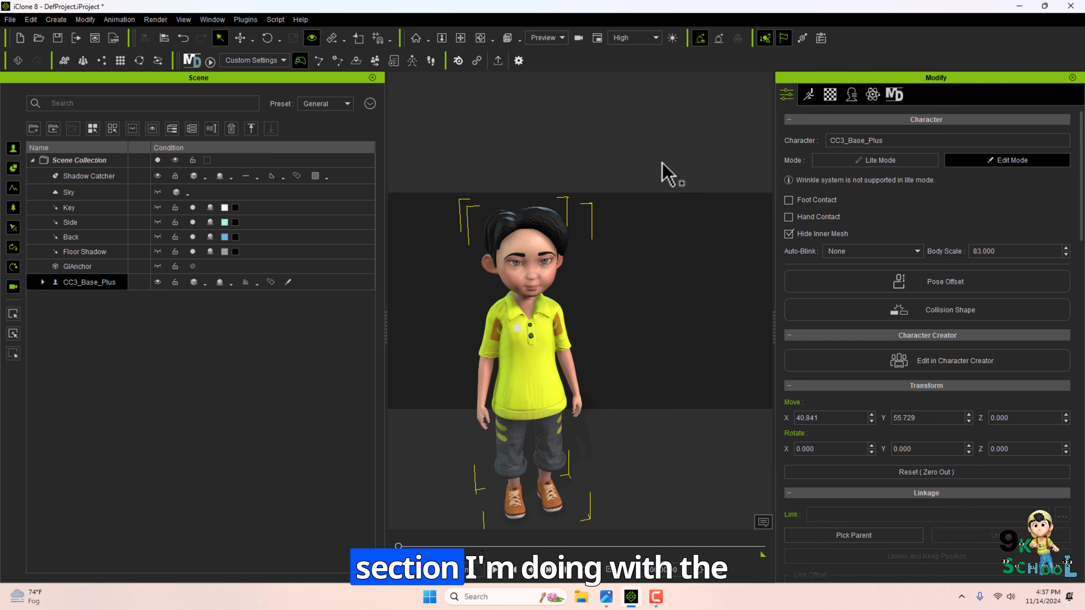
scroll(972, 311, down, 4)
scroll(937, 327, down, 2)
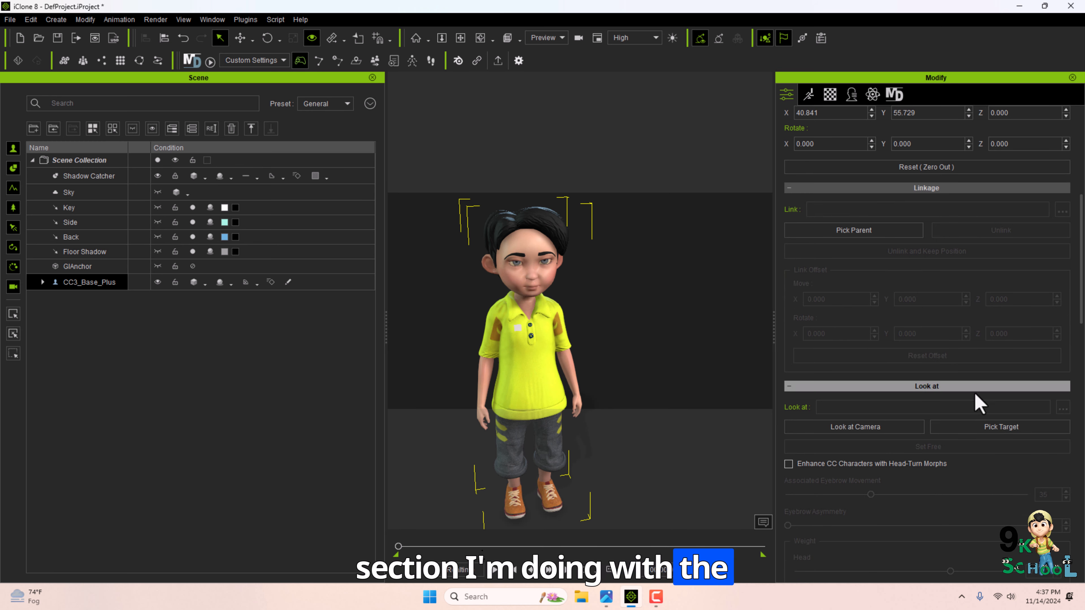
click(1000, 427)
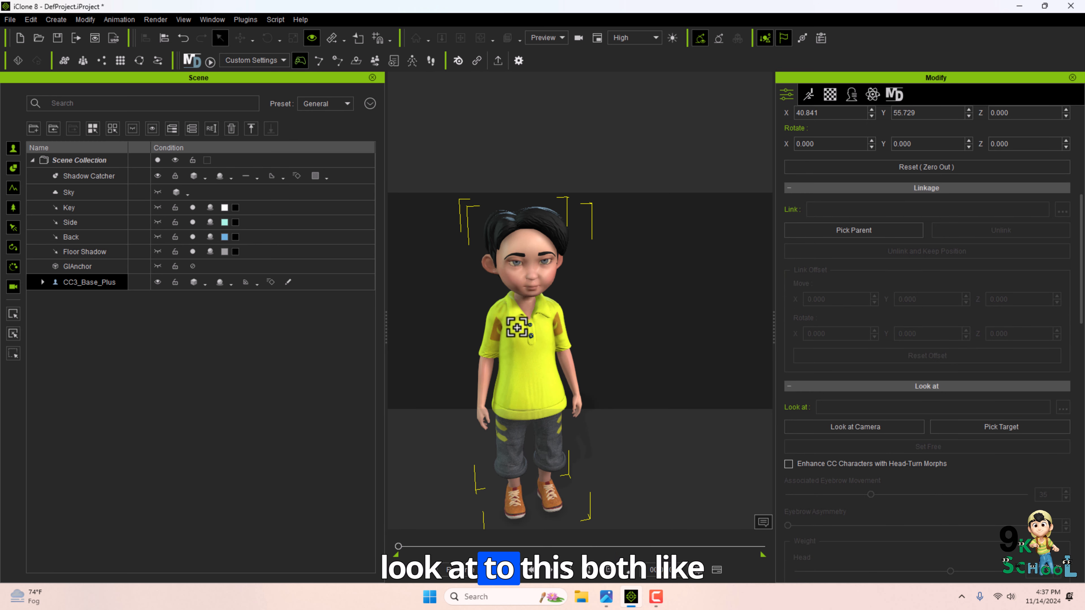
click(517, 328)
click(42, 282)
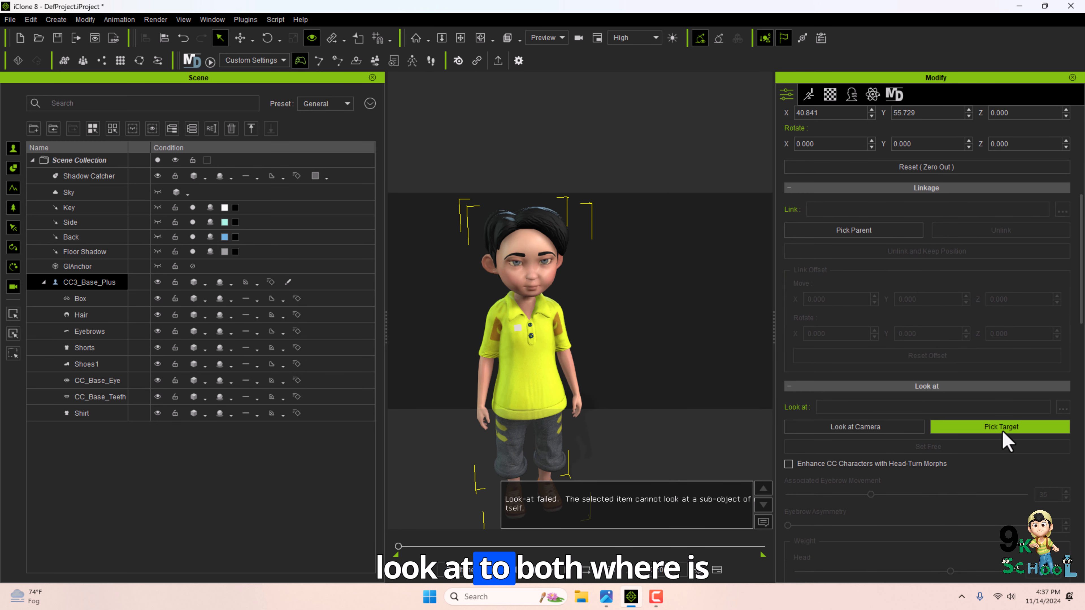
Select the attached box inside the character in the scene tree to inspect it.
scroll(486, 400, up, 2)
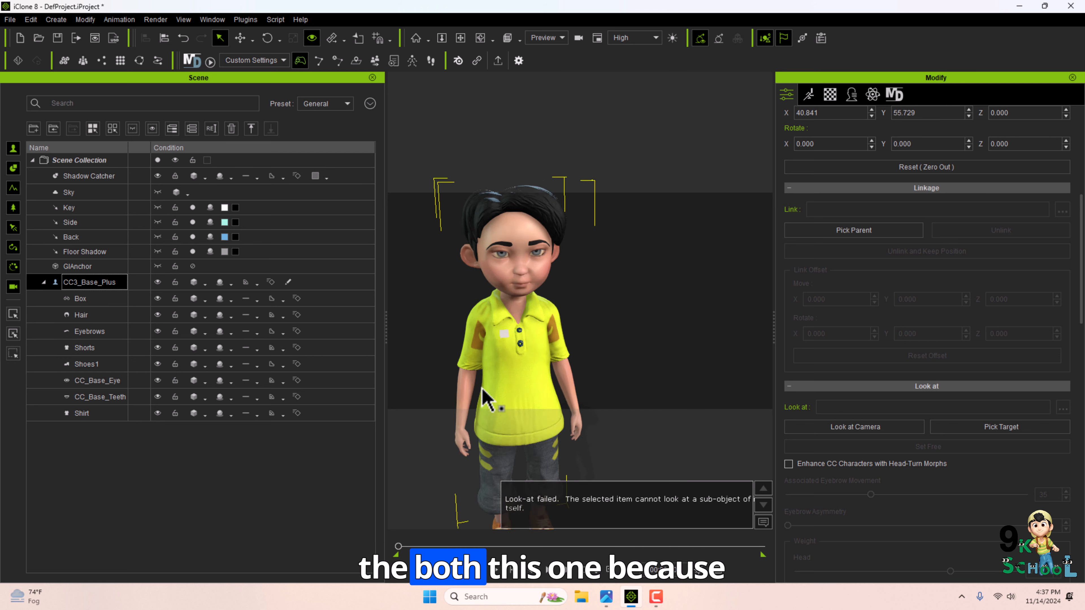
scroll(486, 399, up, 3)
click(75, 302)
ctrl+click(81, 314)
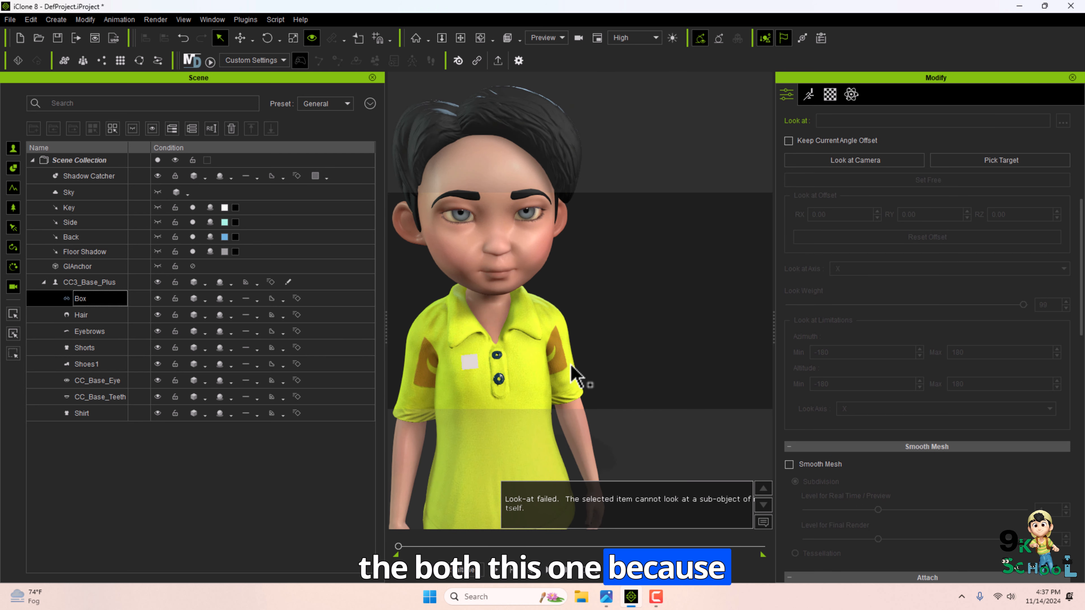
scroll(496, 391, down, 5)
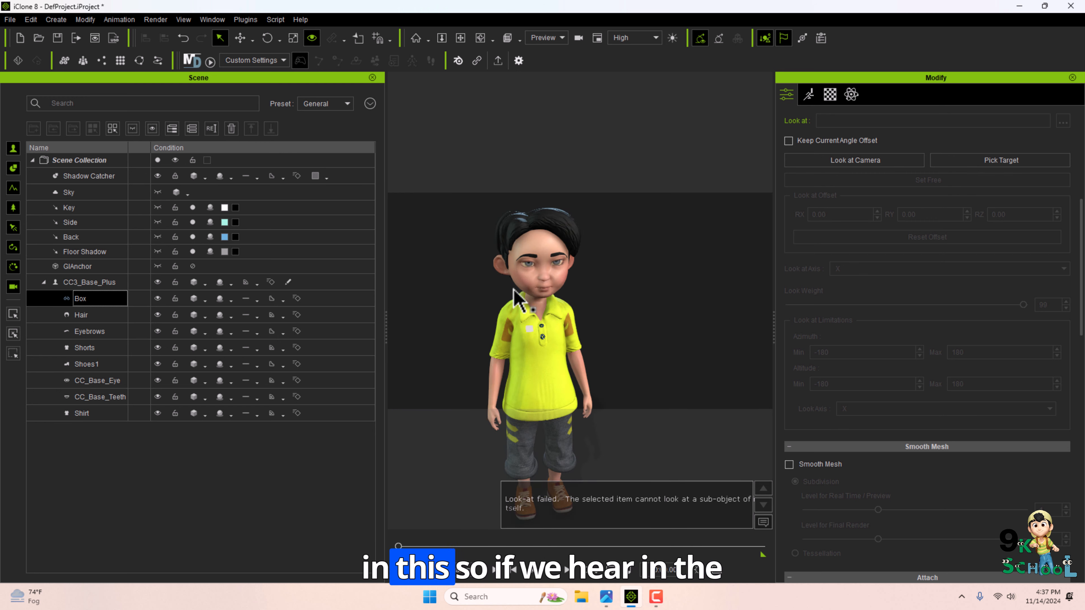
Create a new box prop and move it to the side of the character.
click(44, 282)
click(56, 19)
click(218, 68)
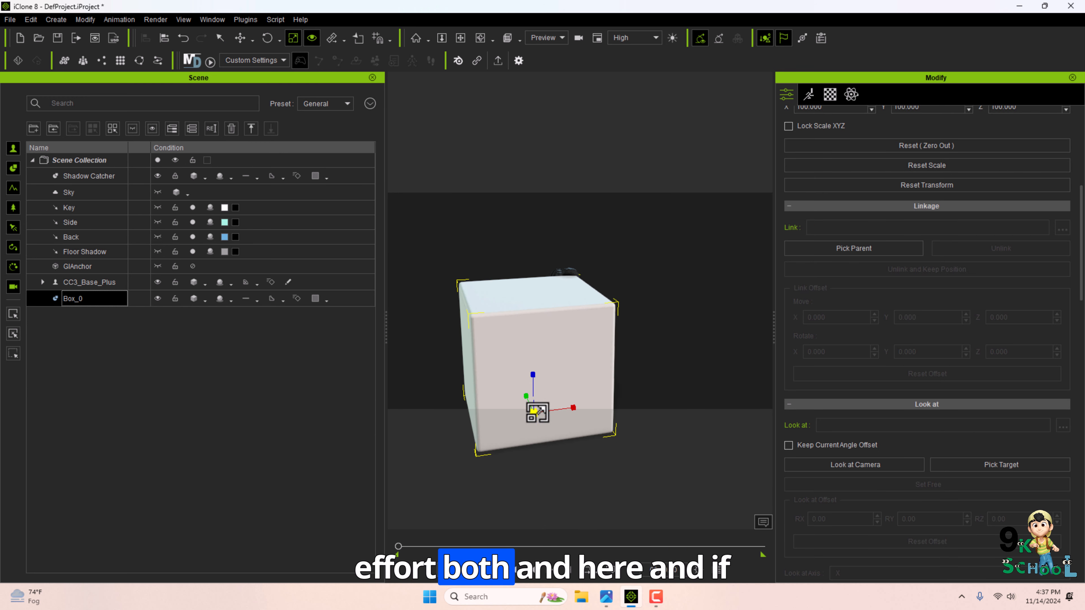
key(w)
drag(535, 411, 674, 369)
scroll(545, 307, up, 4)
middle_drag(545, 307, 531, 282)
Set the character's Look at target to the new box.
key(q)
click(531, 282)
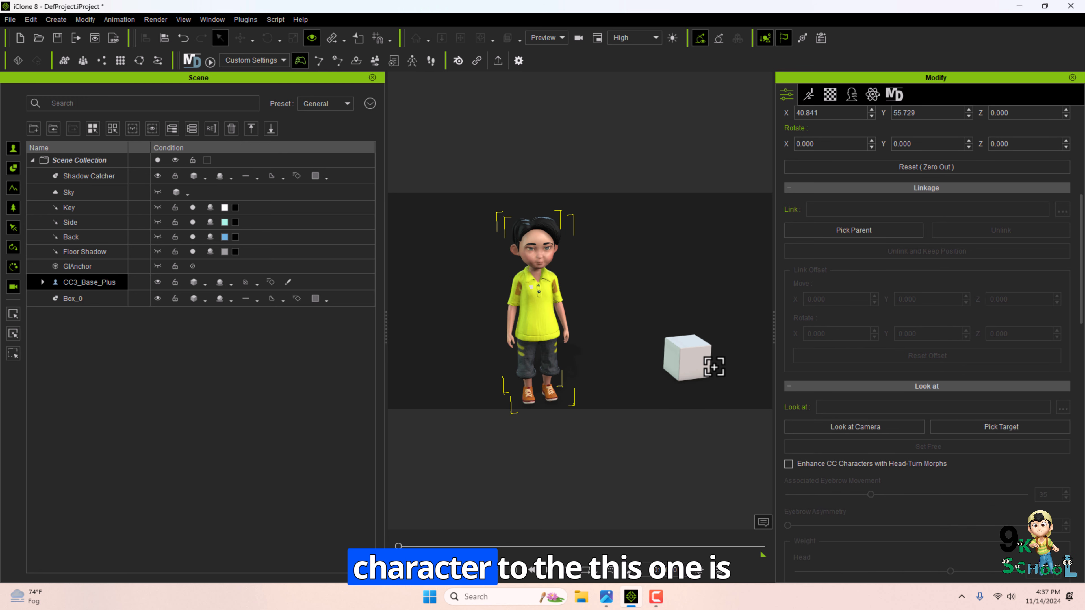
click(690, 361)
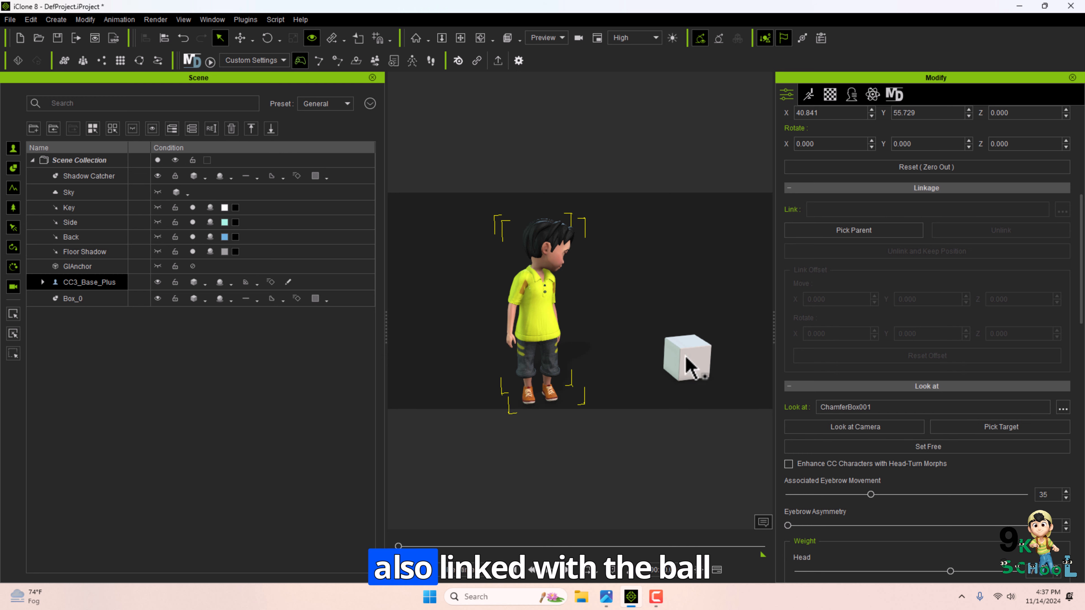
Try moving the box slightly to the left, then undo the move.
click(689, 361)
key(w)
drag(683, 364, 657, 363)
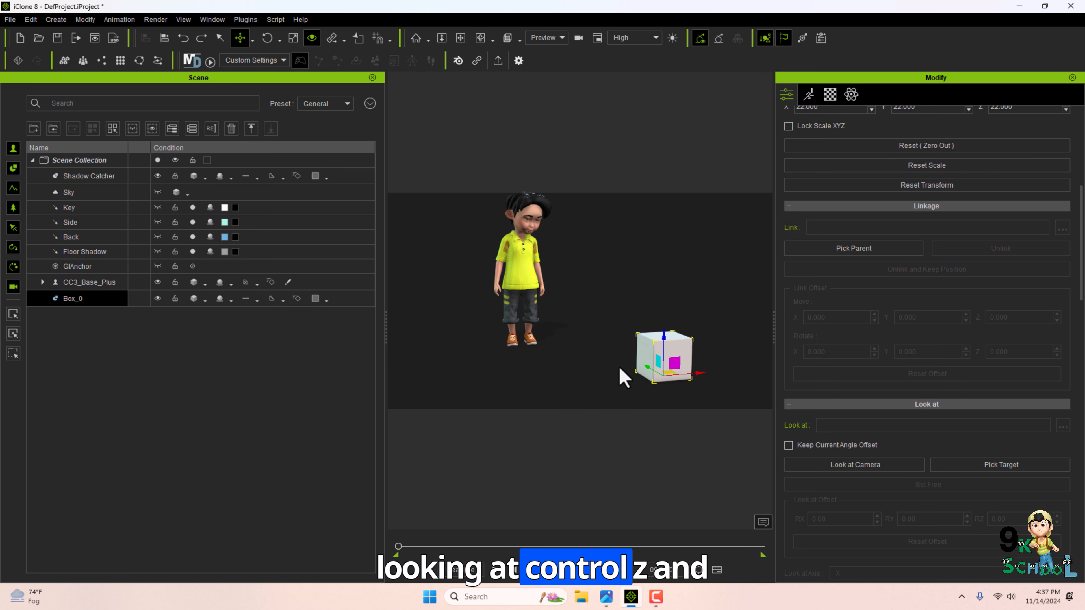
key(ctrl+z)
scroll(897, 387, up, 10)
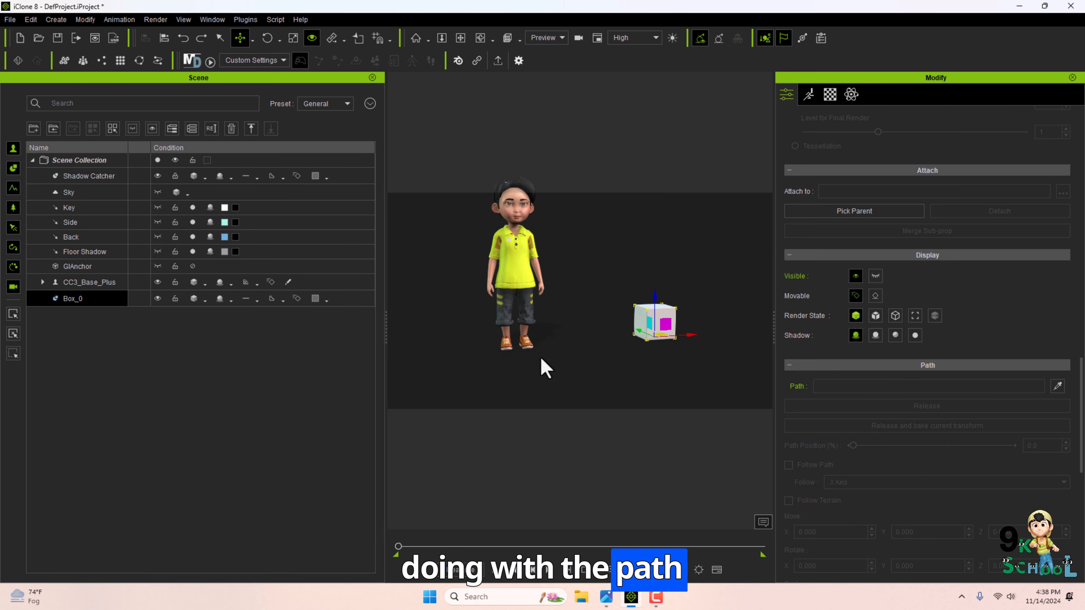
Examine the new box and the patch attached to the shirt from different angles in the viewport.
click(606, 596)
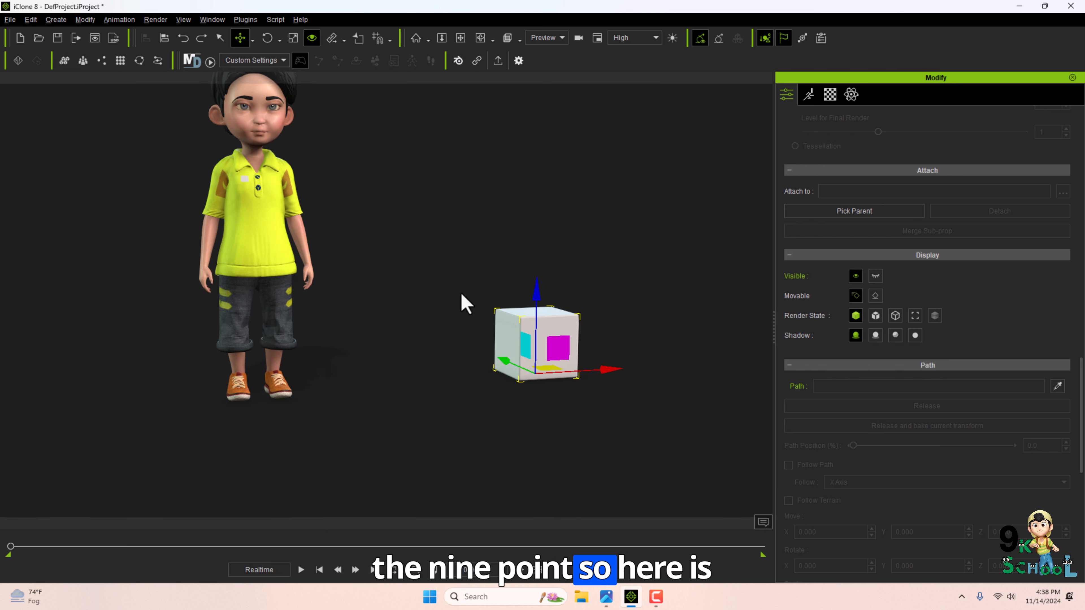
click(566, 363)
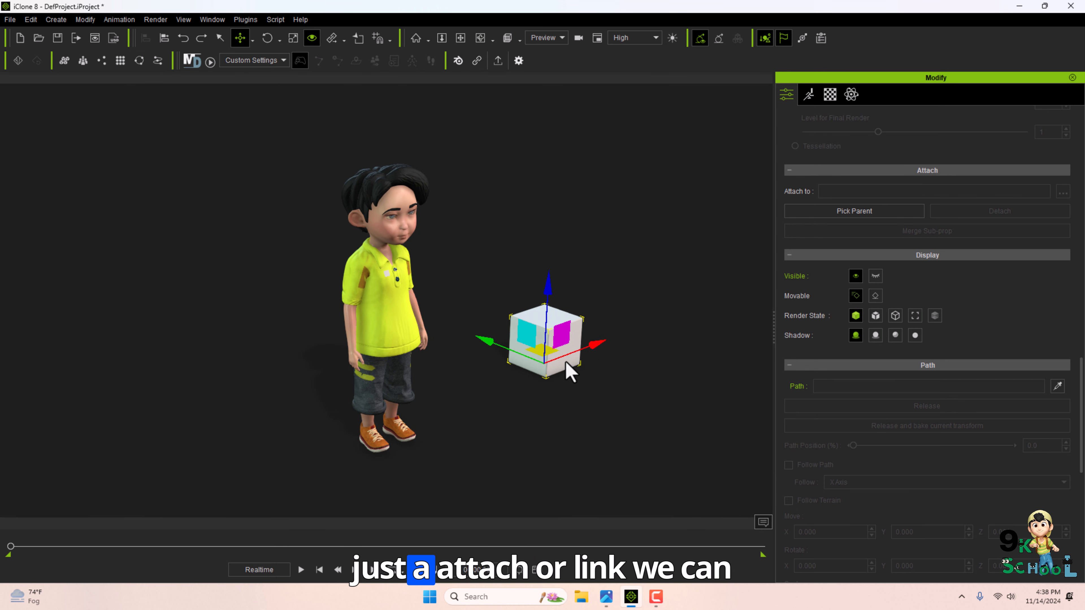
scroll(395, 332, up, 6)
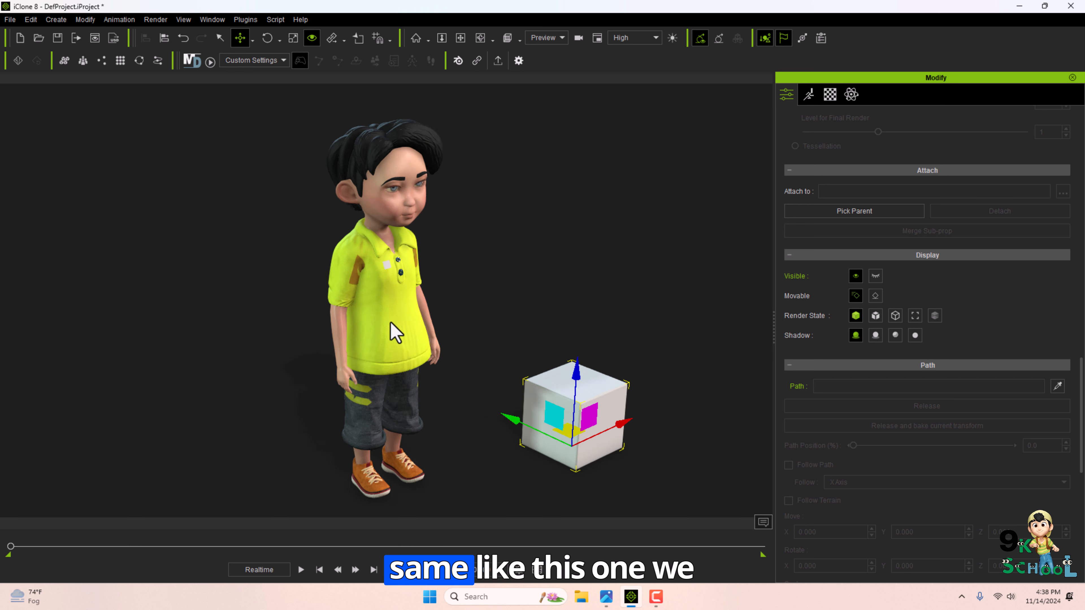
scroll(454, 342, up, 5)
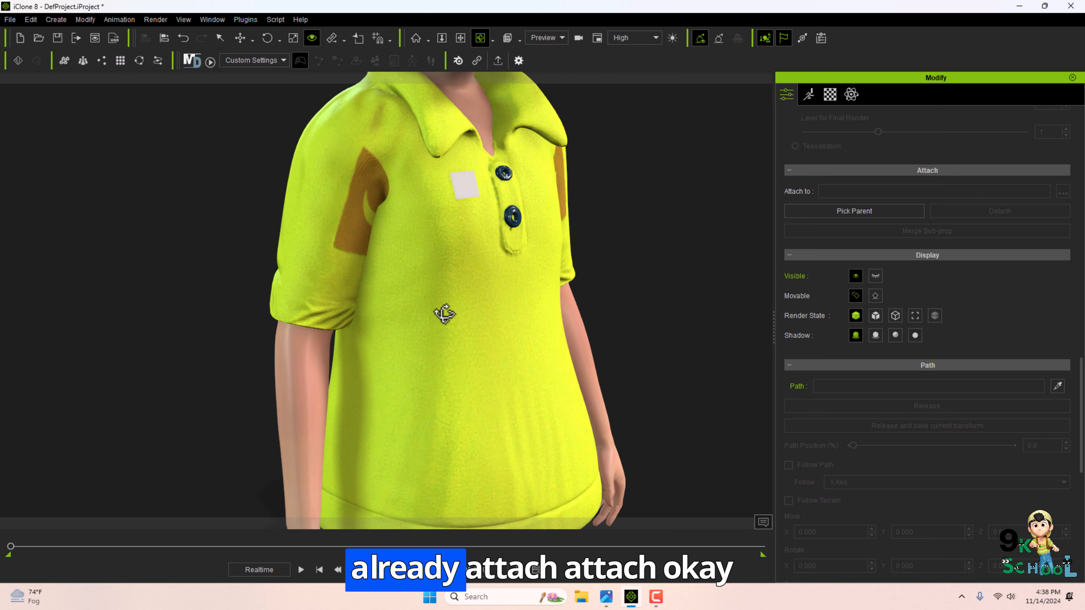
key(q)
click(468, 197)
click(467, 179)
scroll(470, 183, down, 6)
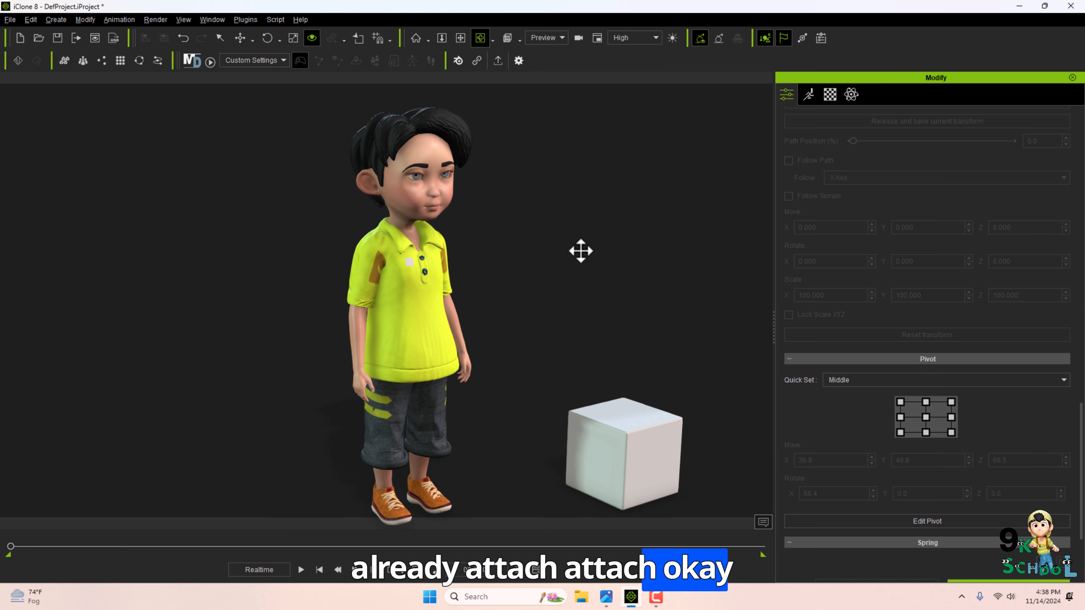
right_drag(581, 250, 785, 98)
Start a new project without saving and open the course outline image.
click(10, 20)
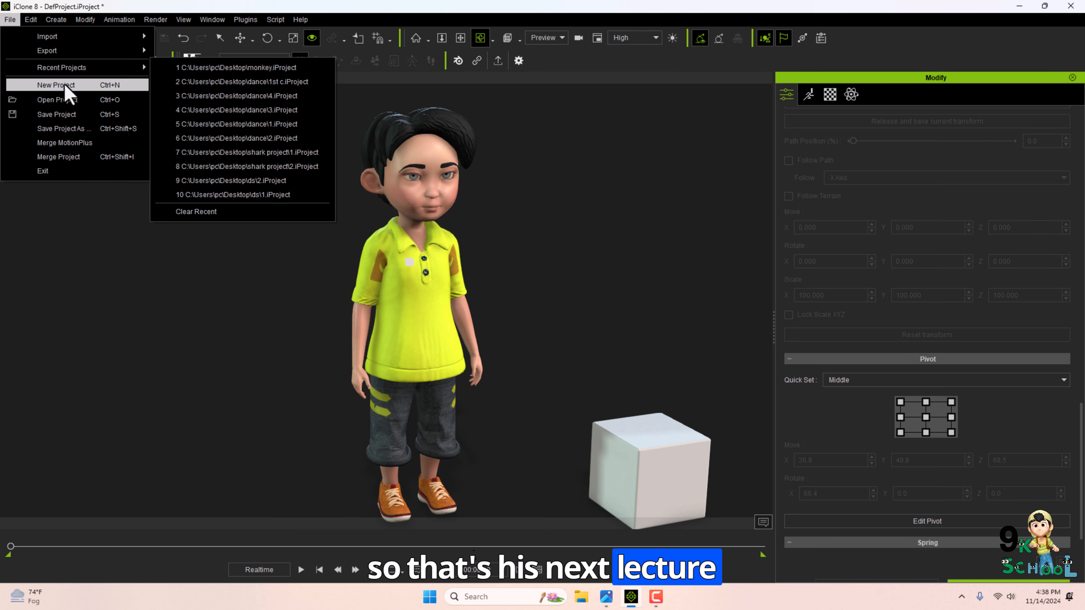
click(65, 85)
click(526, 325)
click(606, 596)
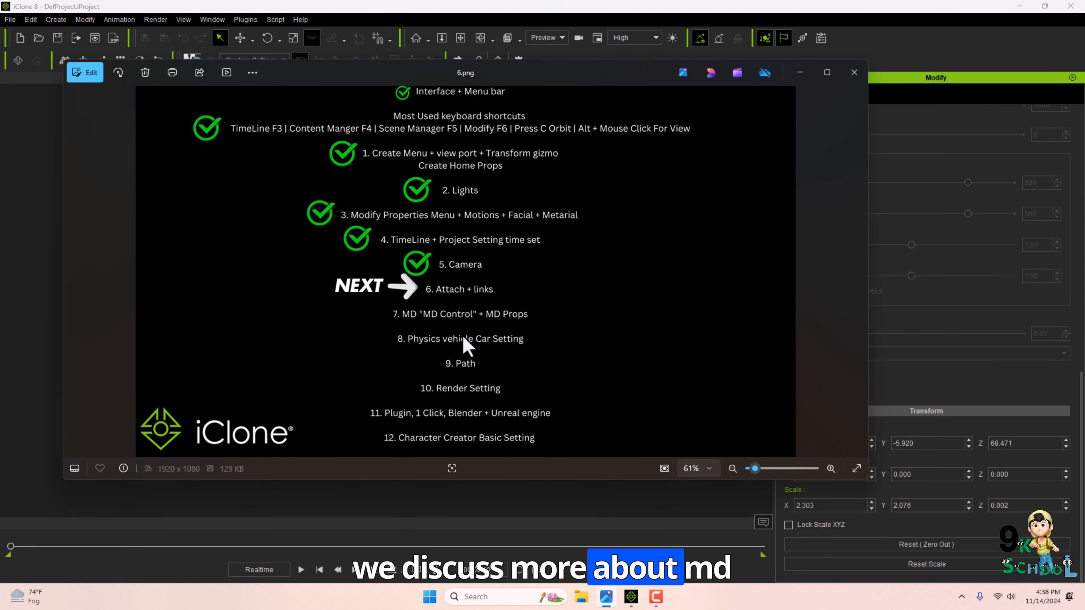
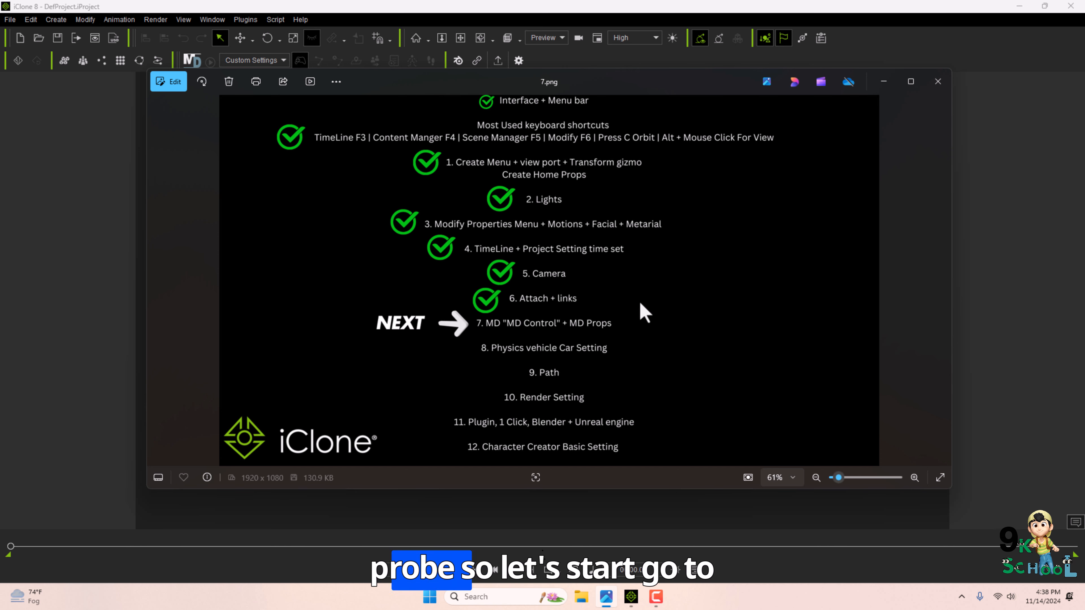
Close the slide image viewer and open the Content Manager.
click(883, 82)
click(212, 19)
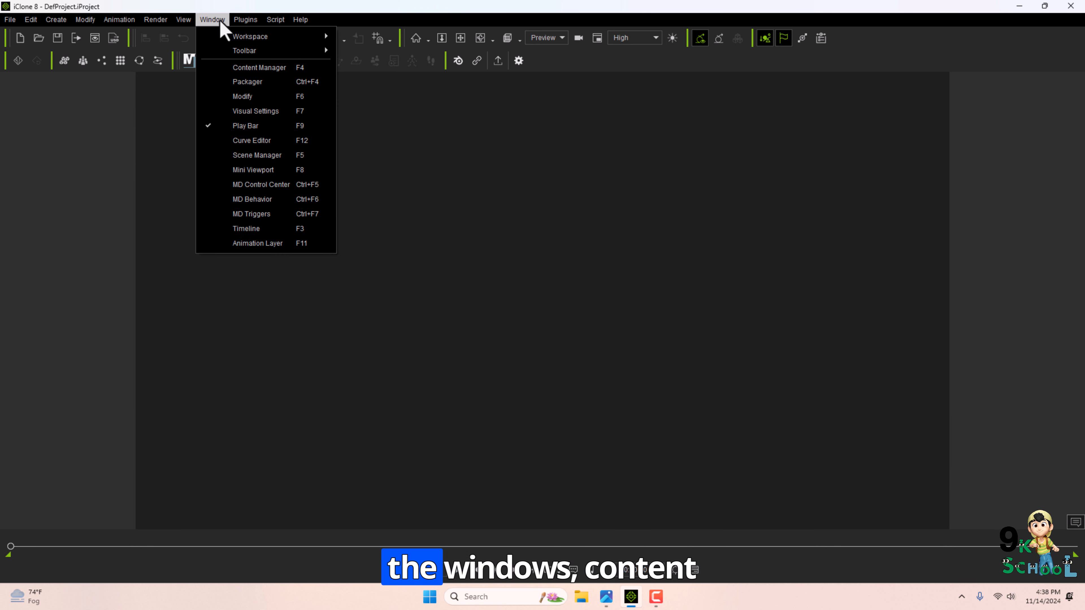
click(259, 68)
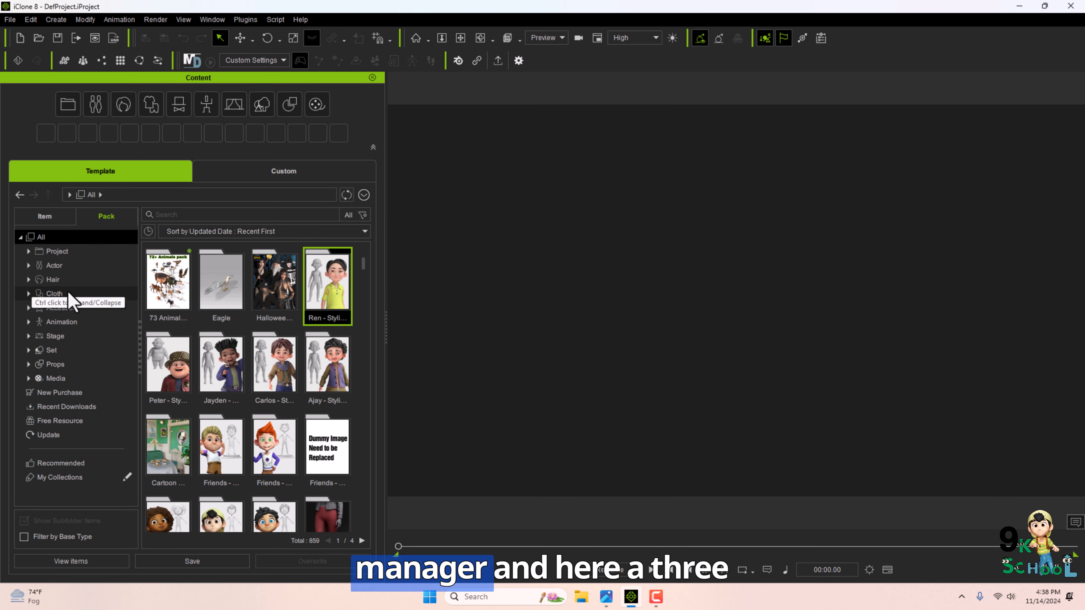
Add the Party_M_0001 character from the Free Resource Characters pack to the scene.
click(70, 420)
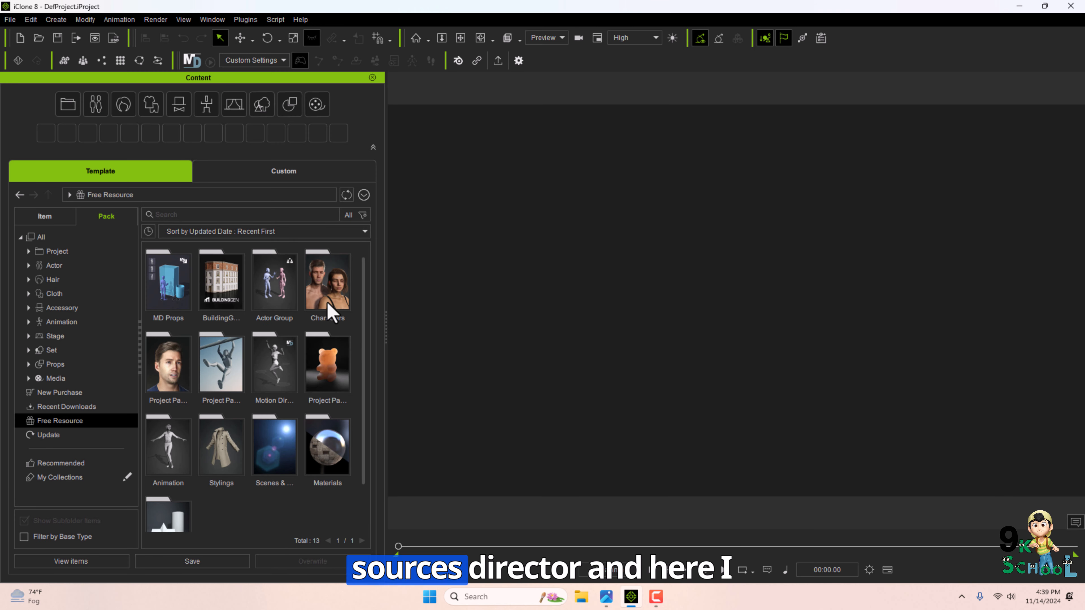
double_click(330, 311)
scroll(252, 419, down, 1)
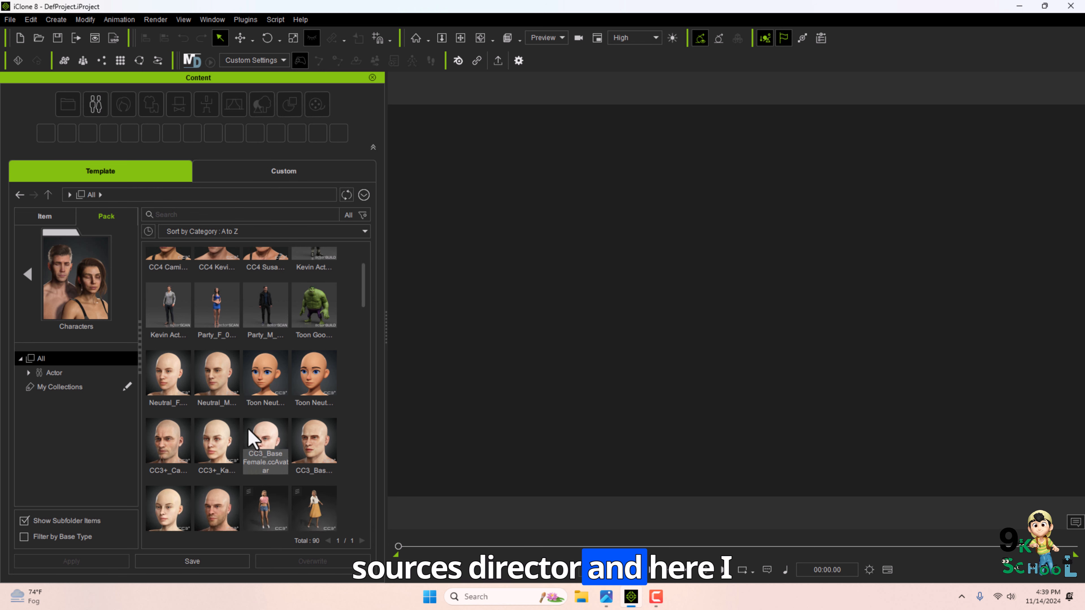
scroll(218, 346, up, 1)
scroll(305, 410, down, 1)
scroll(268, 348, up, 1)
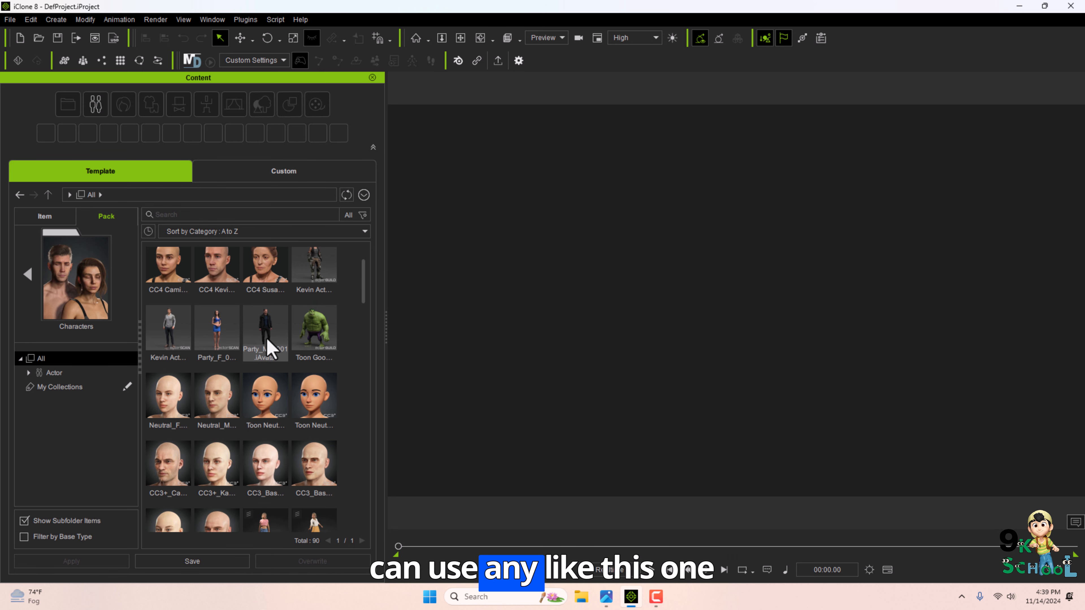
double_click(265, 342)
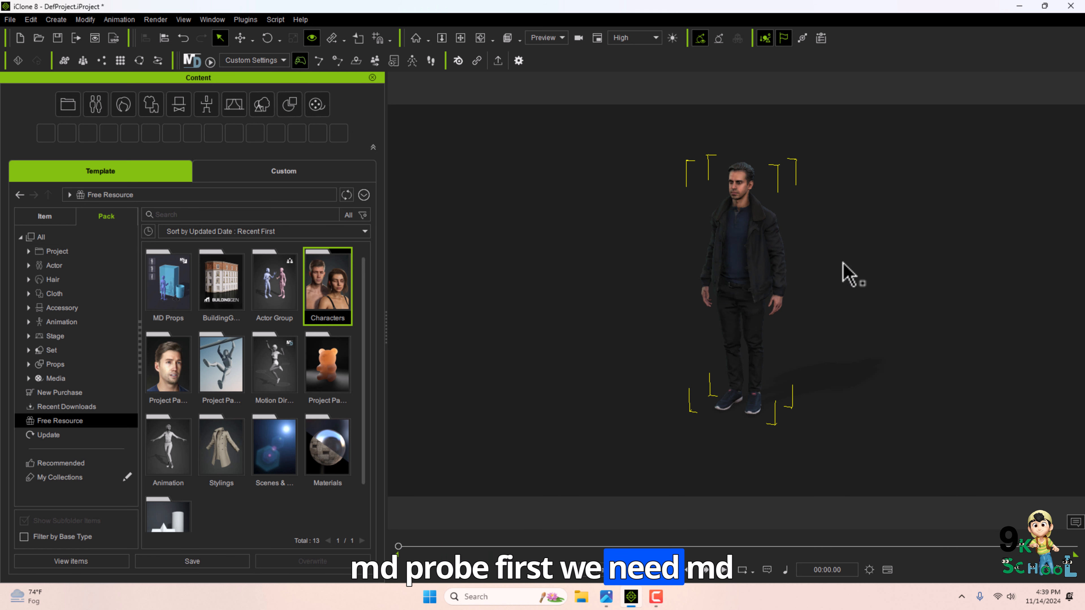
Close the Content panel and start Motion Director control, accepting the recommended MD layout.
click(373, 78)
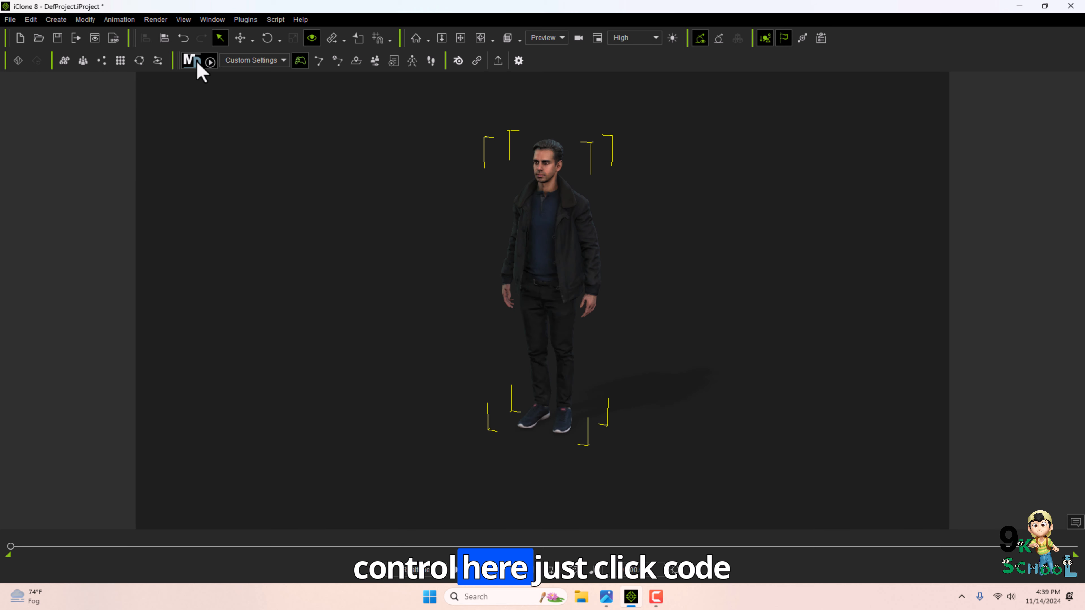
click(192, 62)
click(547, 330)
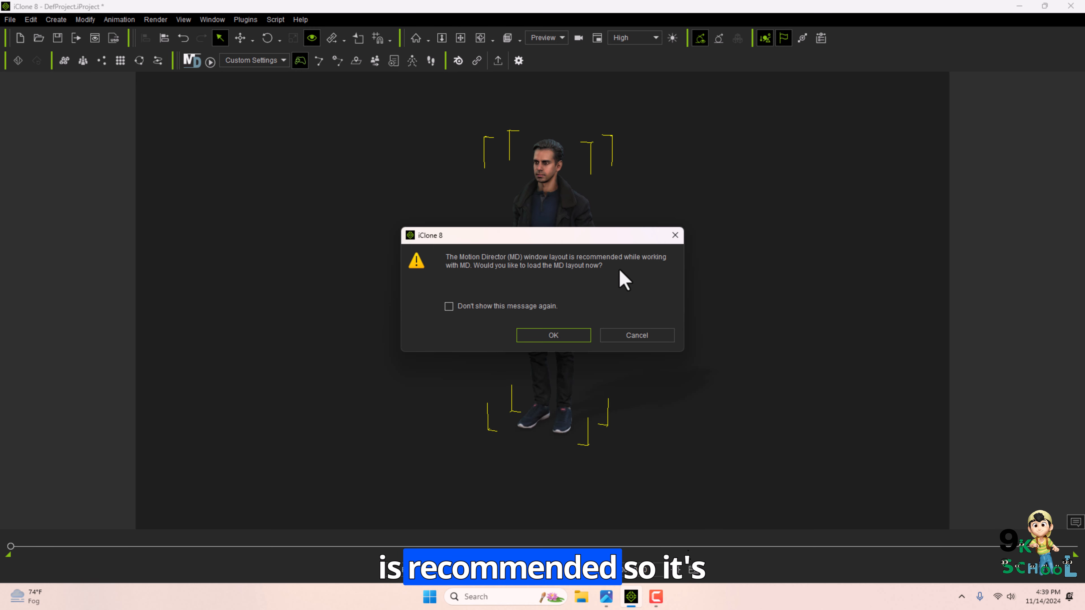
click(560, 336)
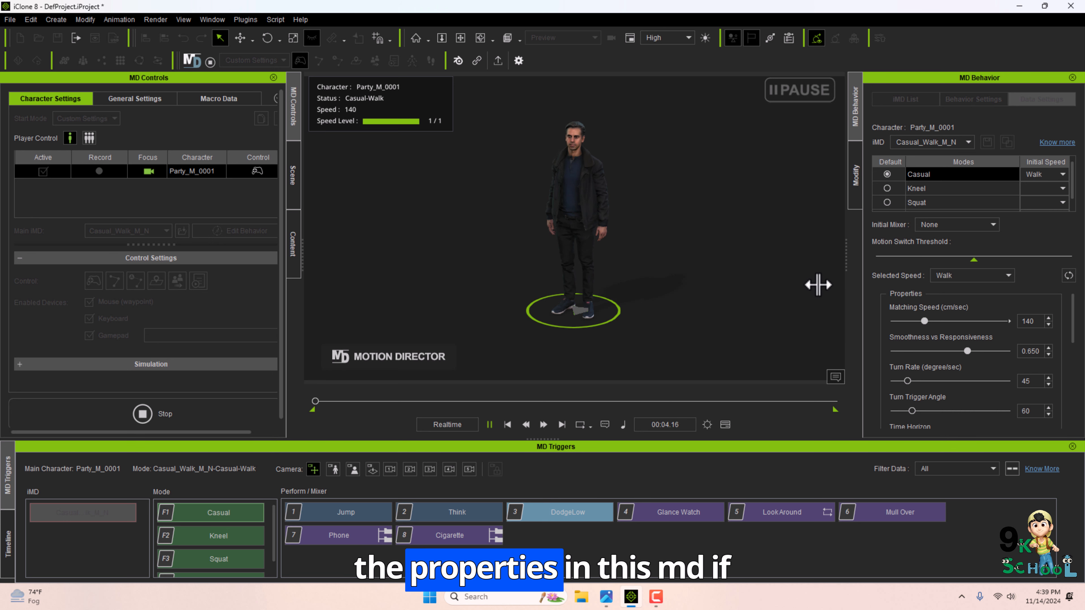
Walk the character across the ground, then trigger the Jump, Glance Watch and Look Around actions.
click(665, 284)
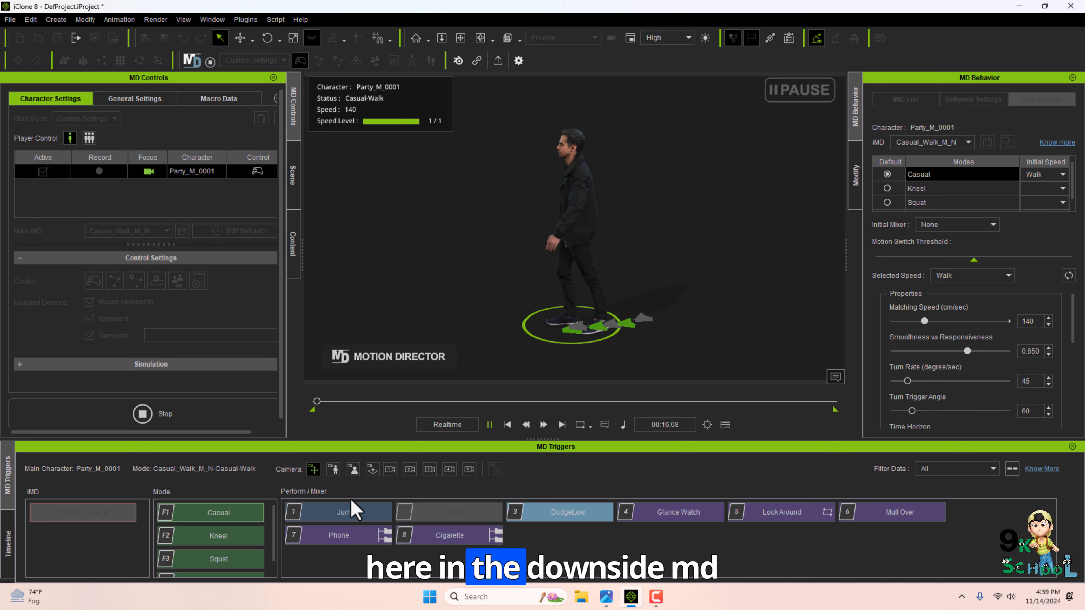
drag(552, 440, 554, 389)
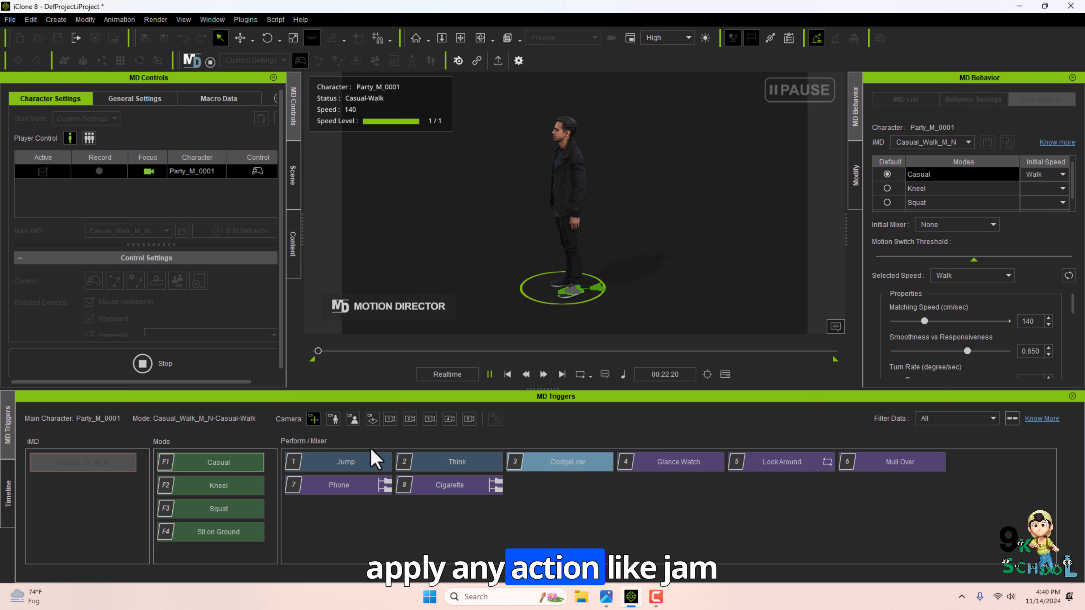
click(325, 466)
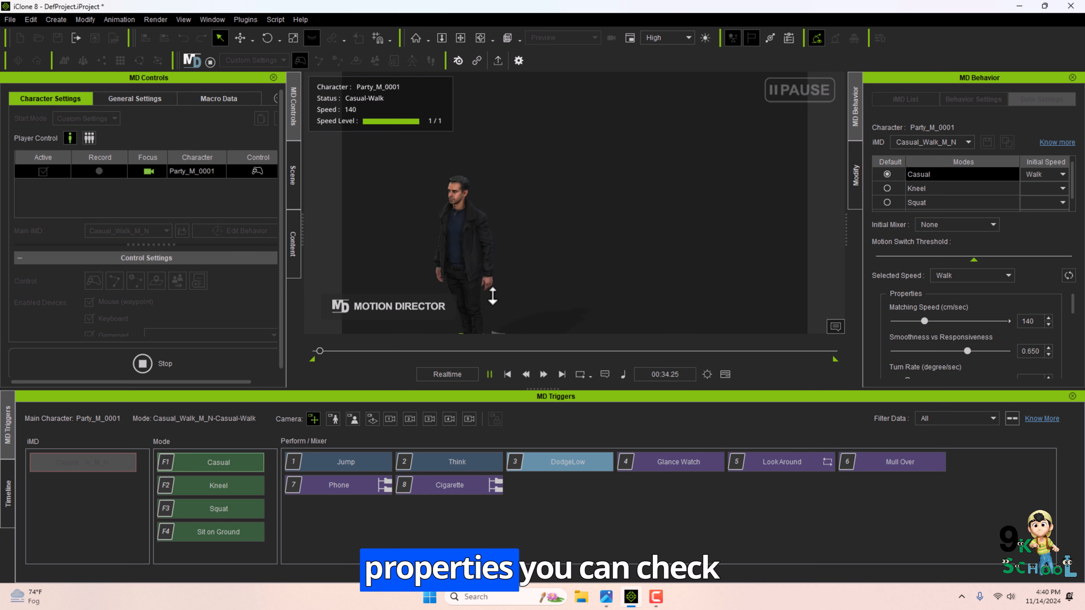
key(4)
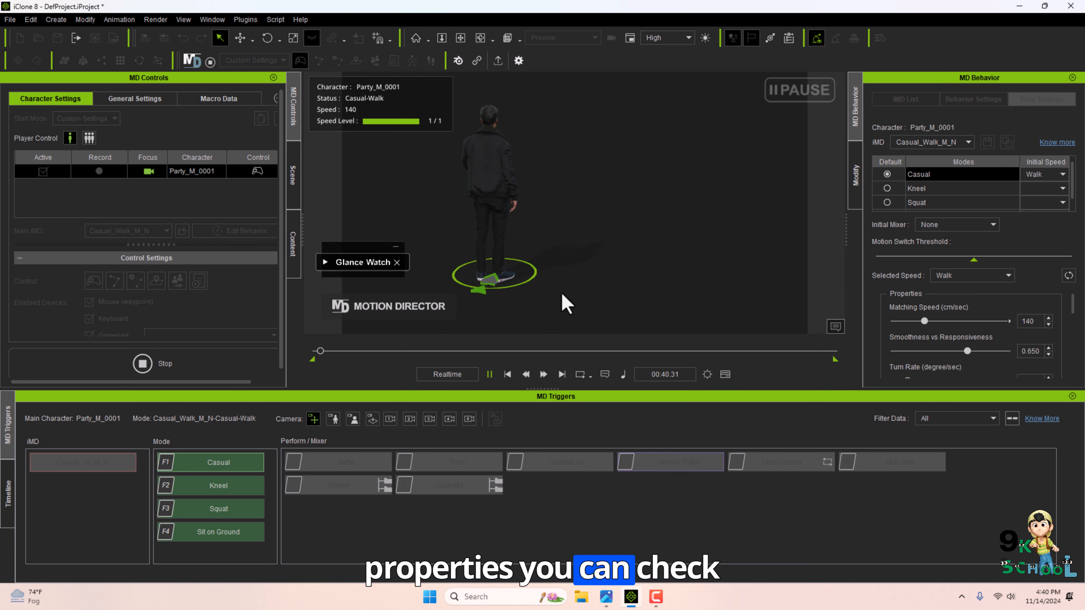
click(807, 466)
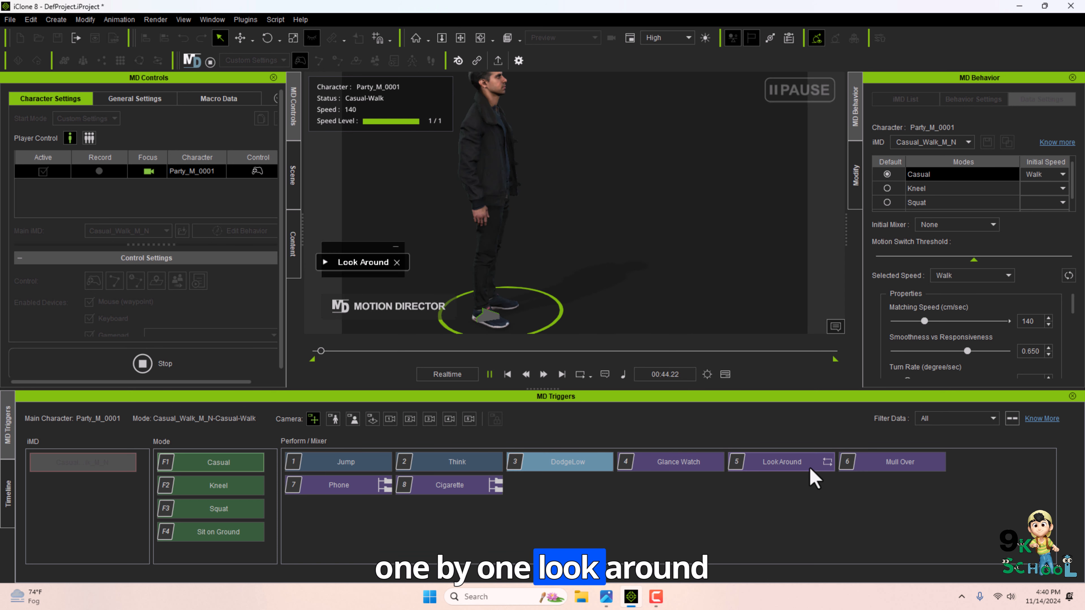
Trigger the Phone action, then switch the character to Kneel and then Sit on Ground mode.
click(341, 485)
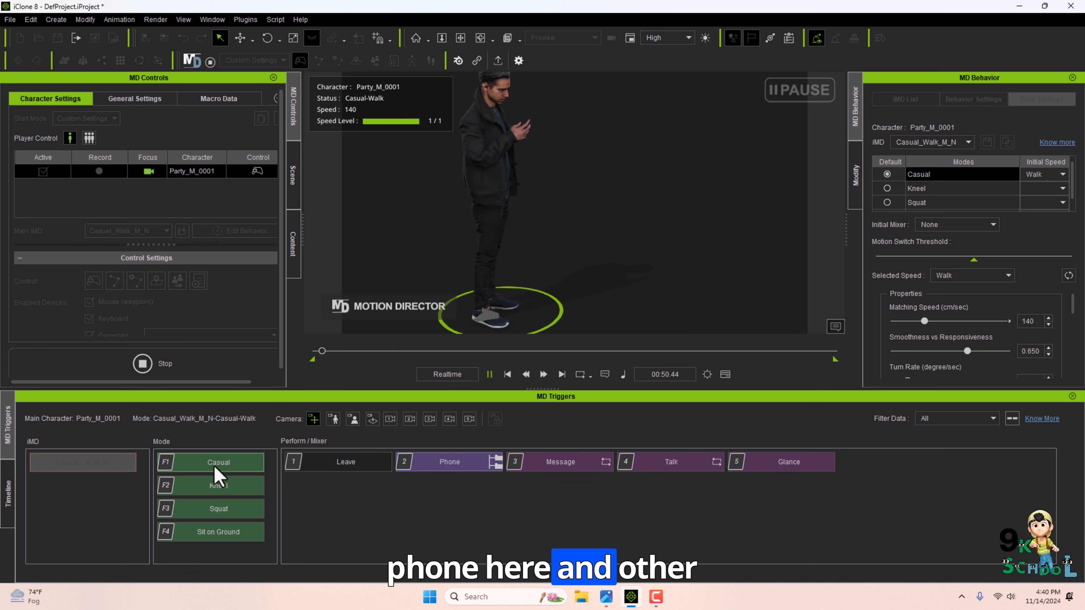
click(201, 487)
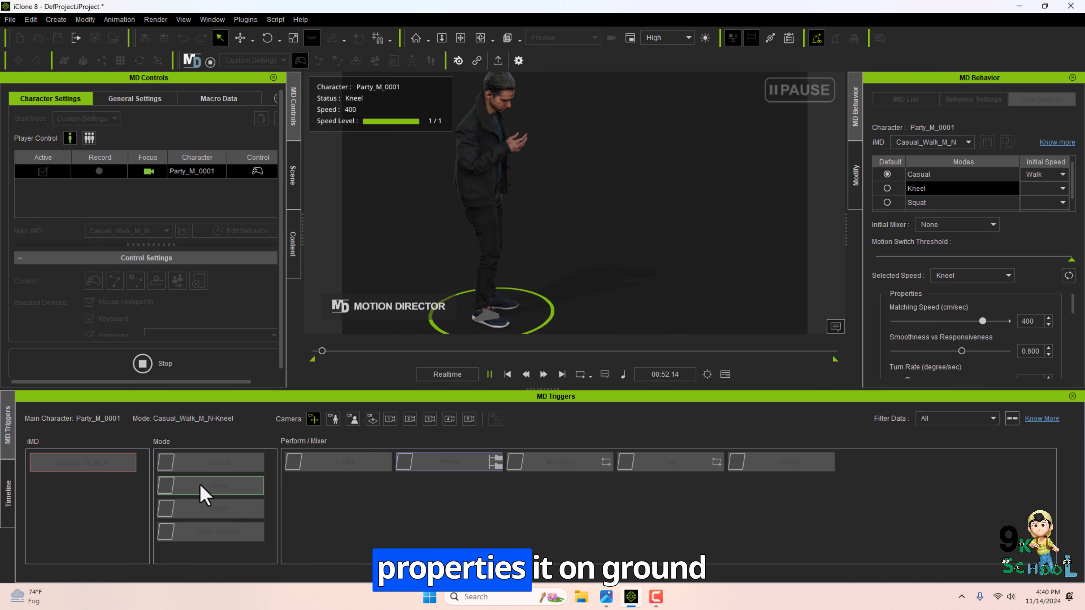
click(213, 531)
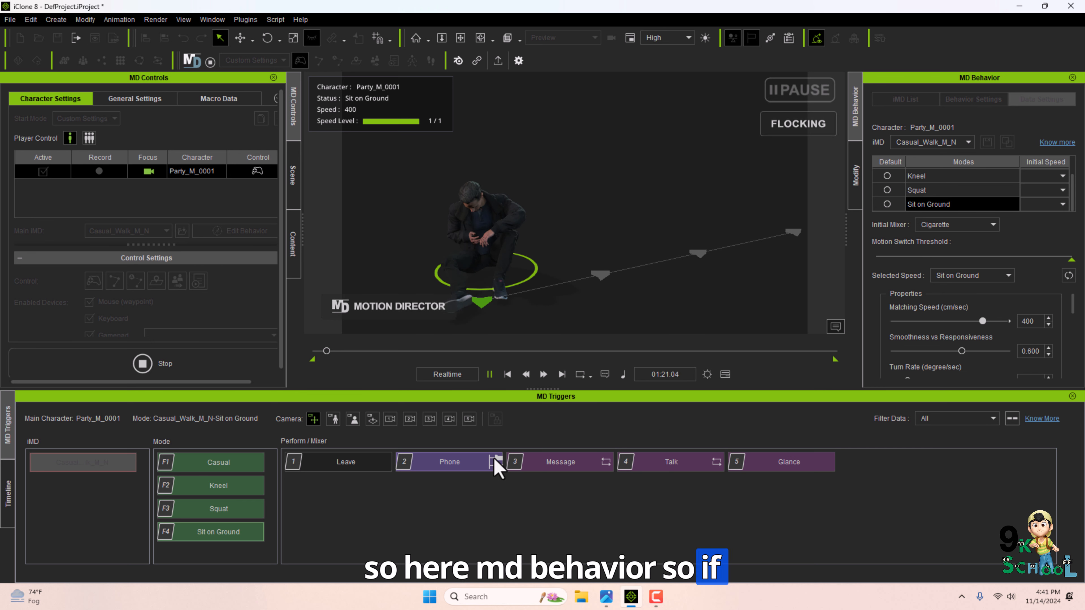
Trigger Phone from the character's radial menu, then the Look Around and Cigarette actions while sitting.
scroll(472, 300, up, 3)
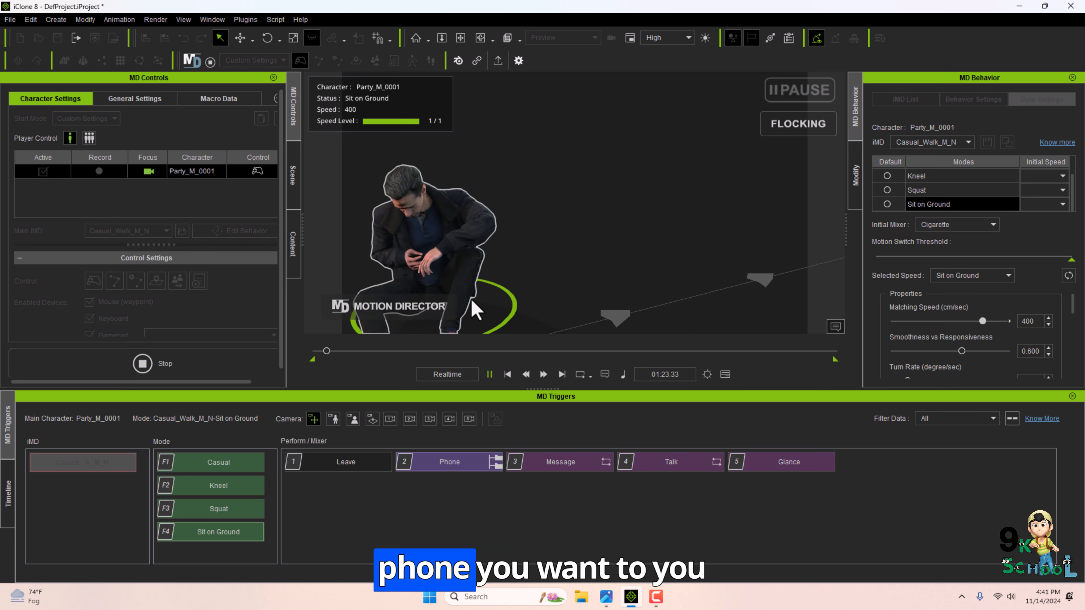
scroll(472, 301, up, 1)
scroll(467, 300, down, 2)
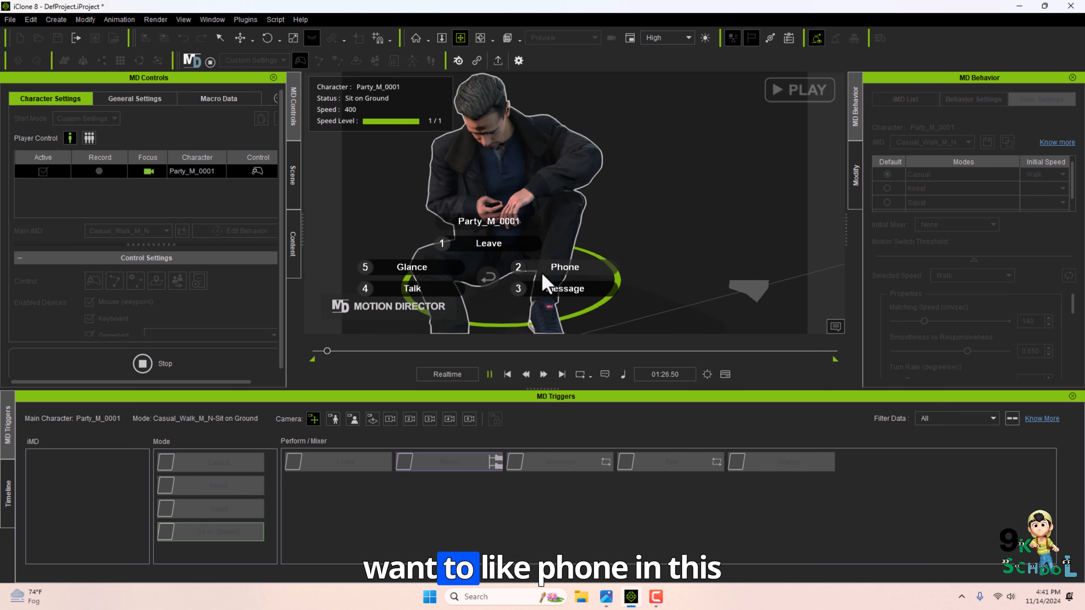
click(562, 266)
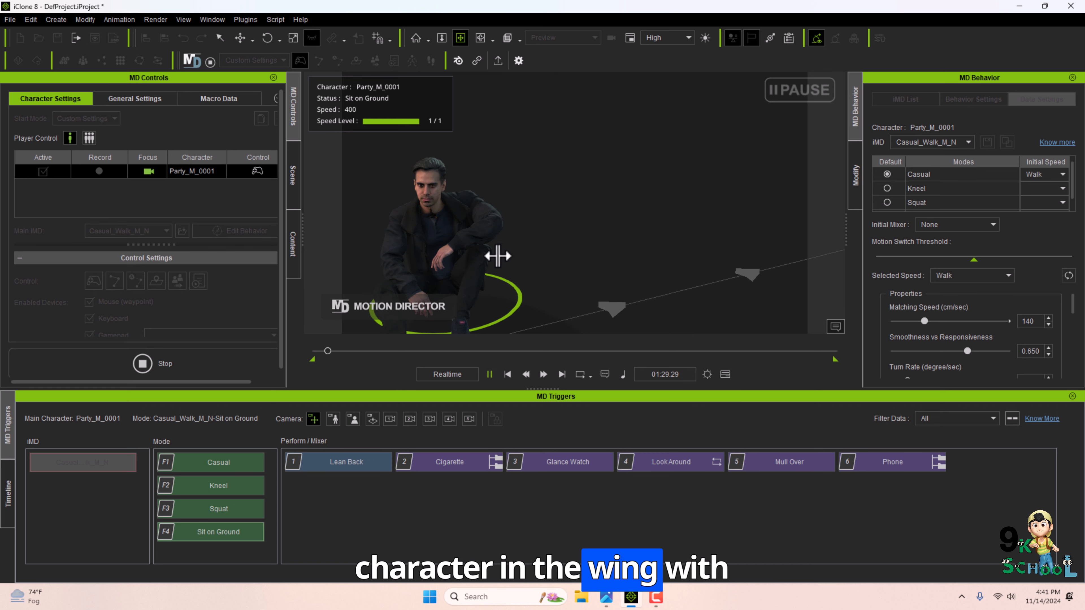
click(686, 464)
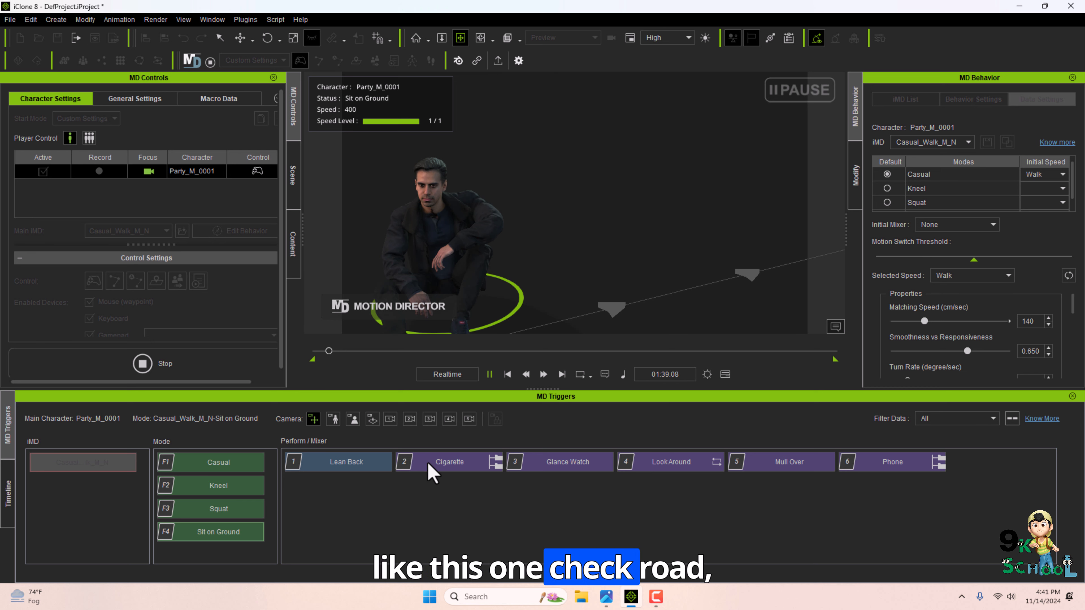
click(432, 468)
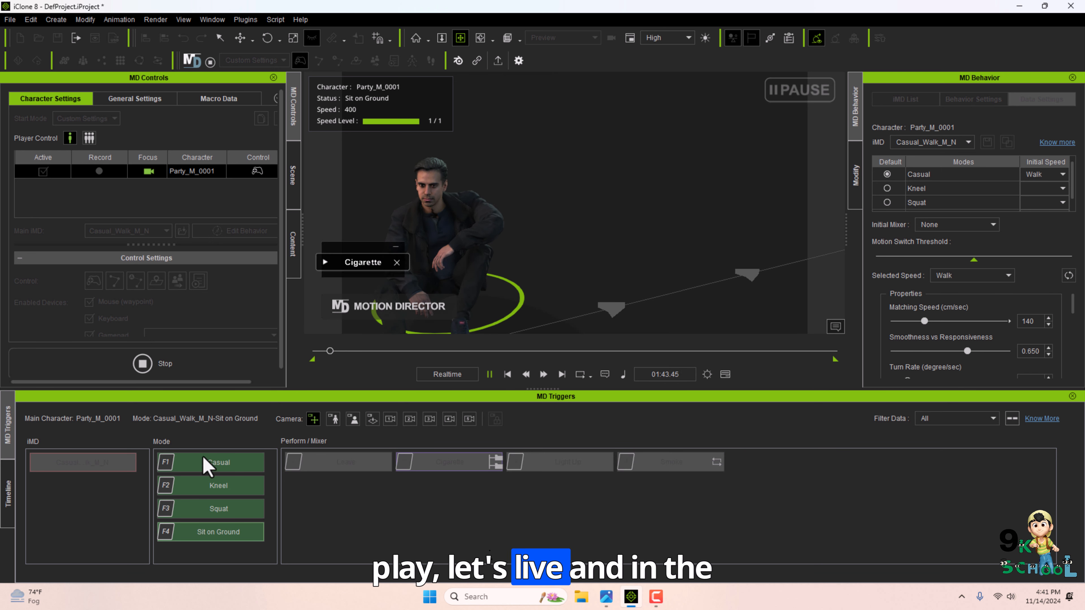
Switch back to Casual mode with the Phone action and set Matching Speed to 500 cm/sec.
click(209, 464)
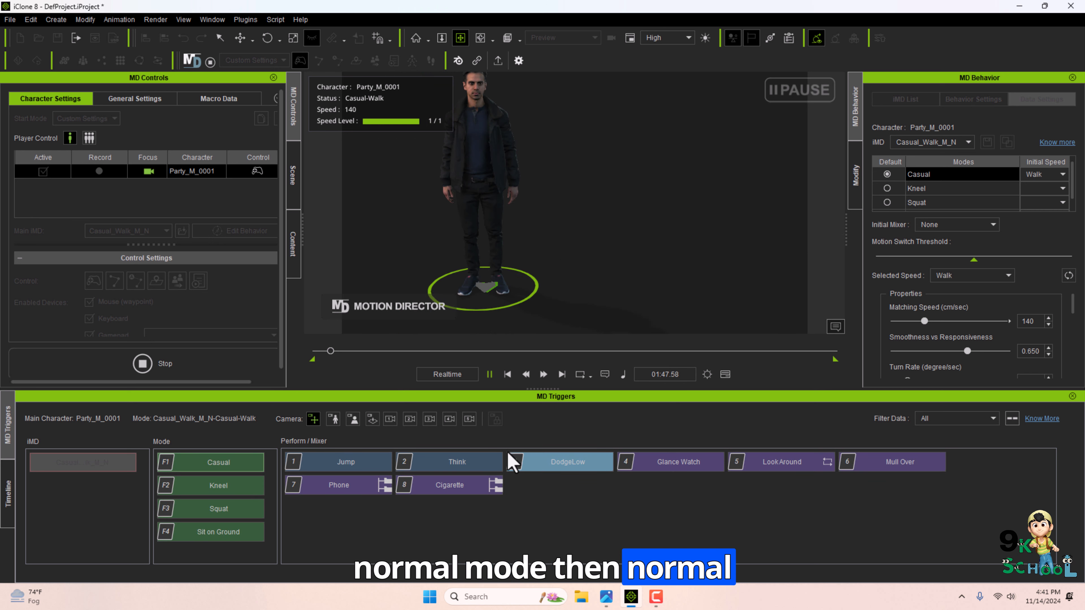
click(358, 490)
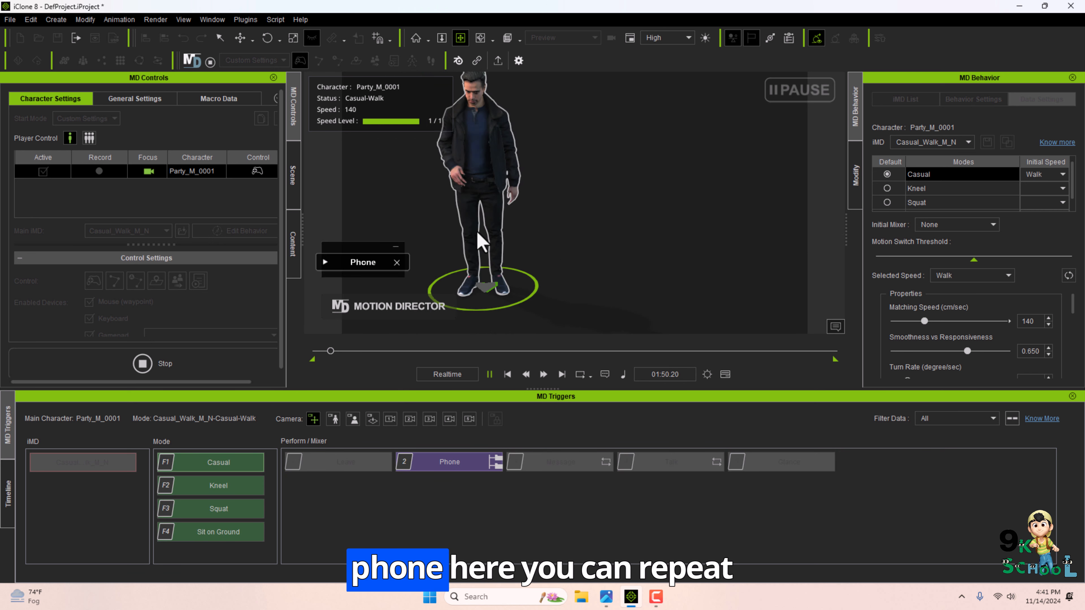
drag(942, 320, 852, 321)
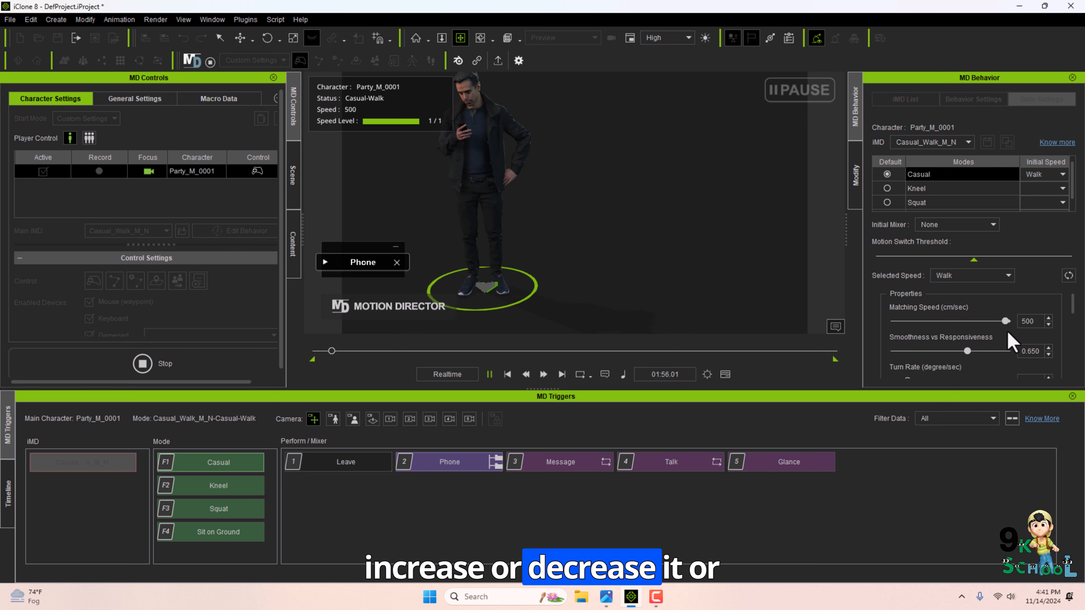
Leave the phone action and trigger Phone again.
click(365, 464)
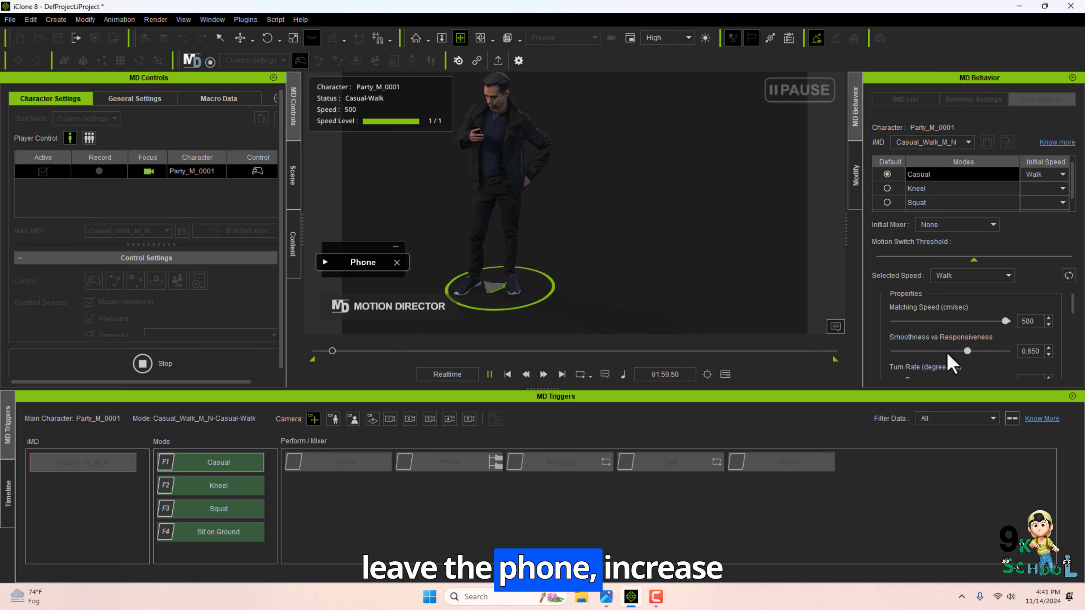
scroll(978, 359, down, 2)
click(339, 485)
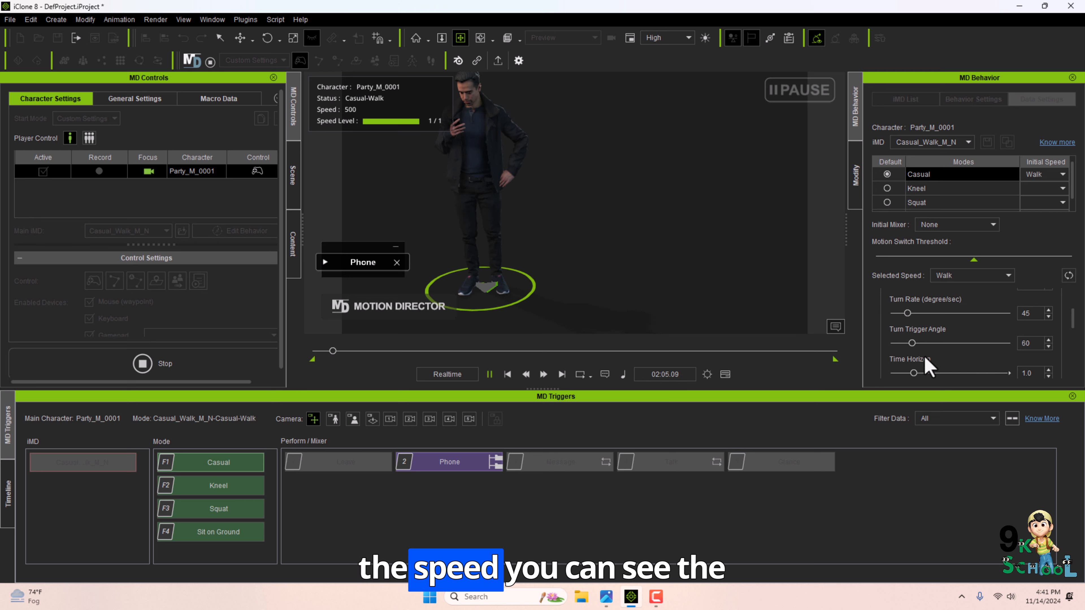
scroll(1019, 363, up, 2)
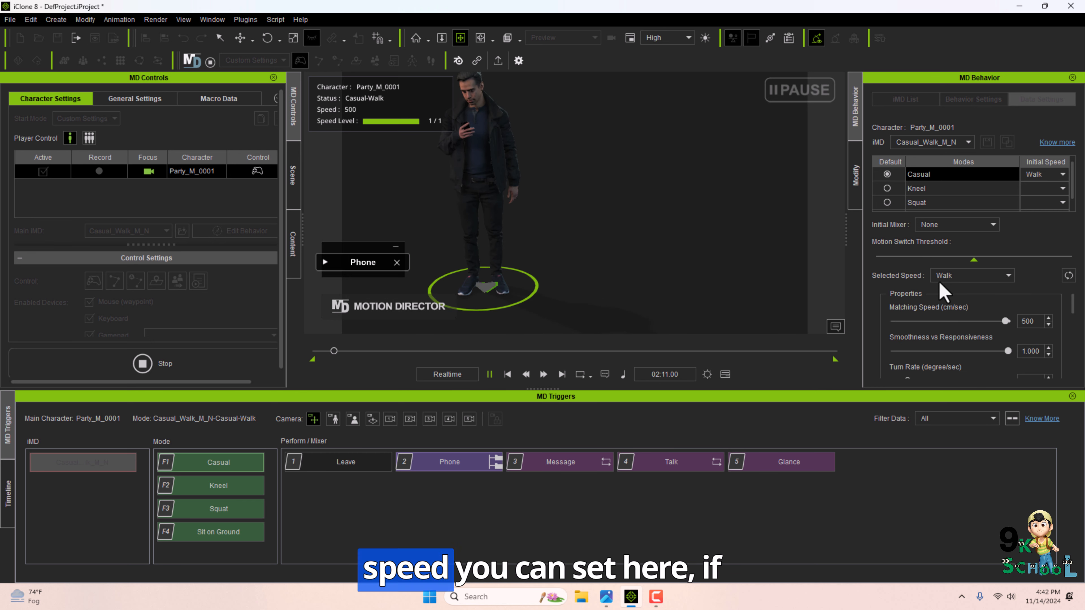
Lower the Matching Speed to 28 and raise it back to 500 cm/sec.
drag(964, 321, 898, 321)
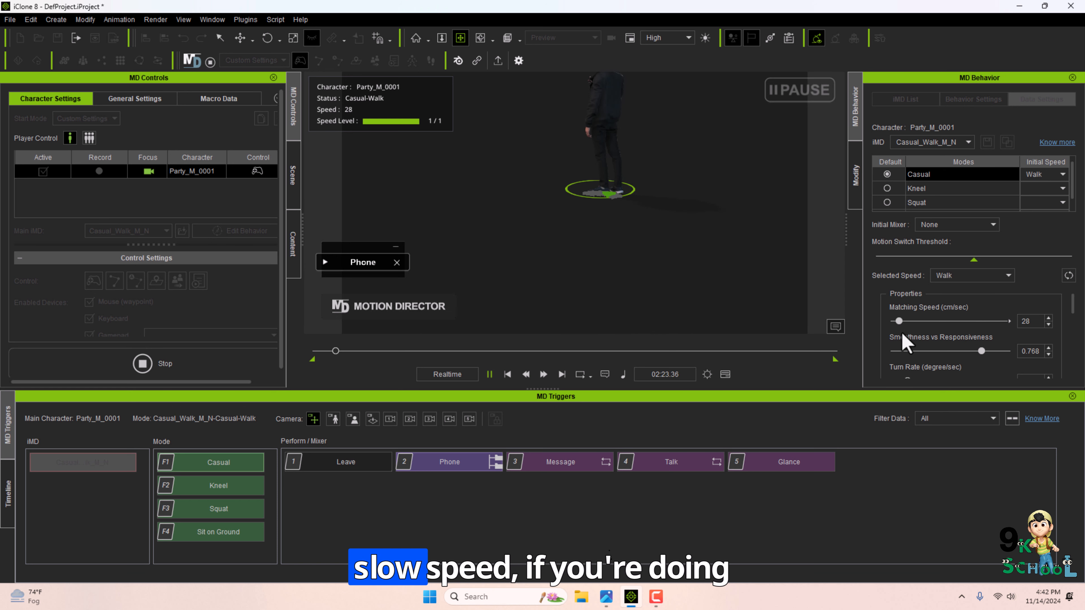
drag(898, 321, 1026, 322)
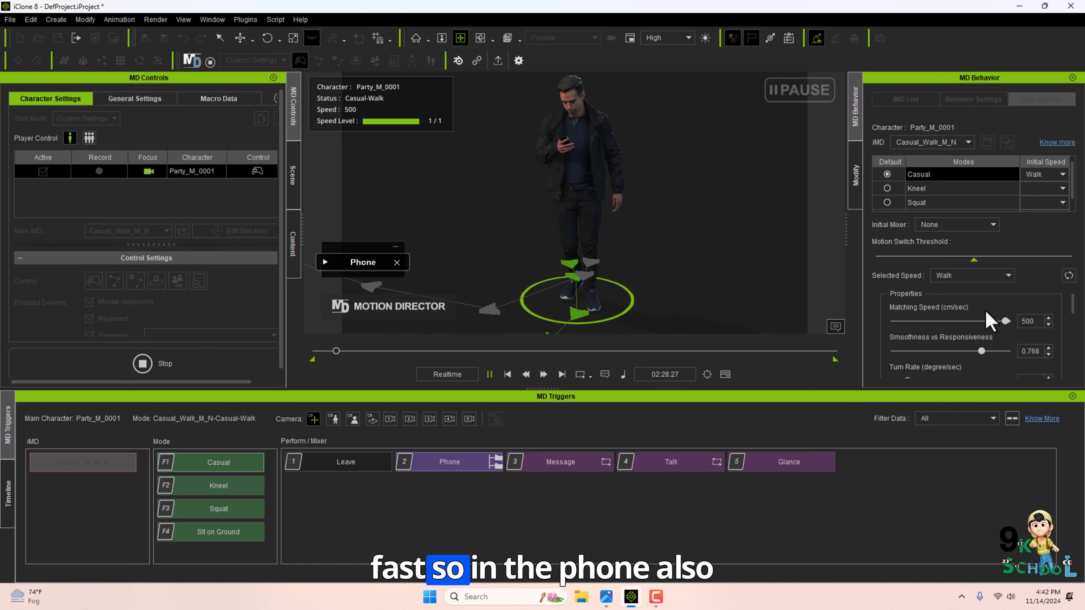
Set the Initial Mixer to Phone and the Matching Speed to 500 cm/sec.
click(956, 225)
click(944, 285)
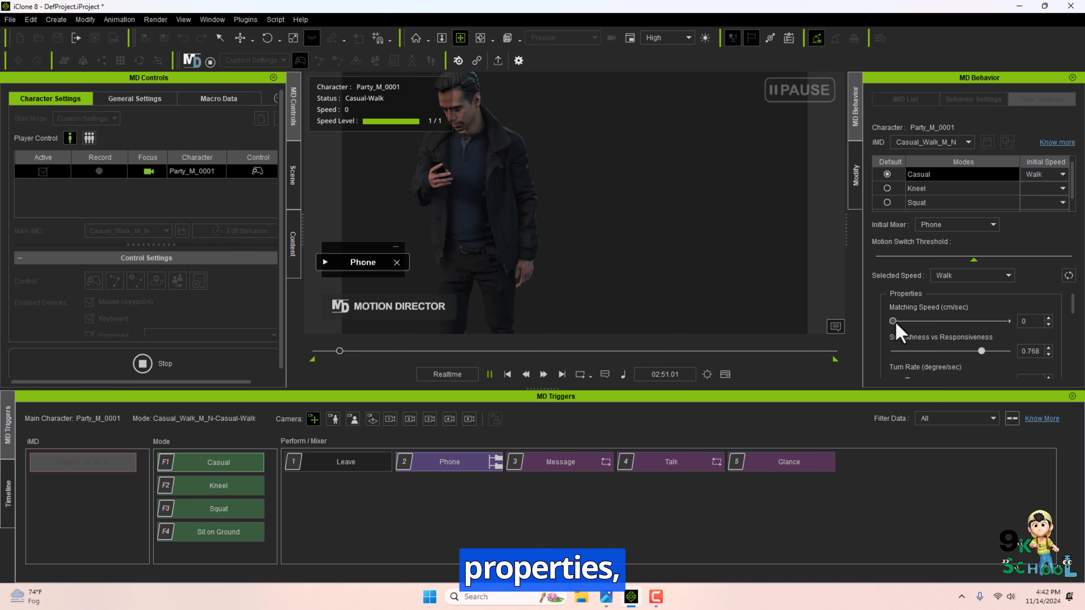
drag(894, 321, 1055, 340)
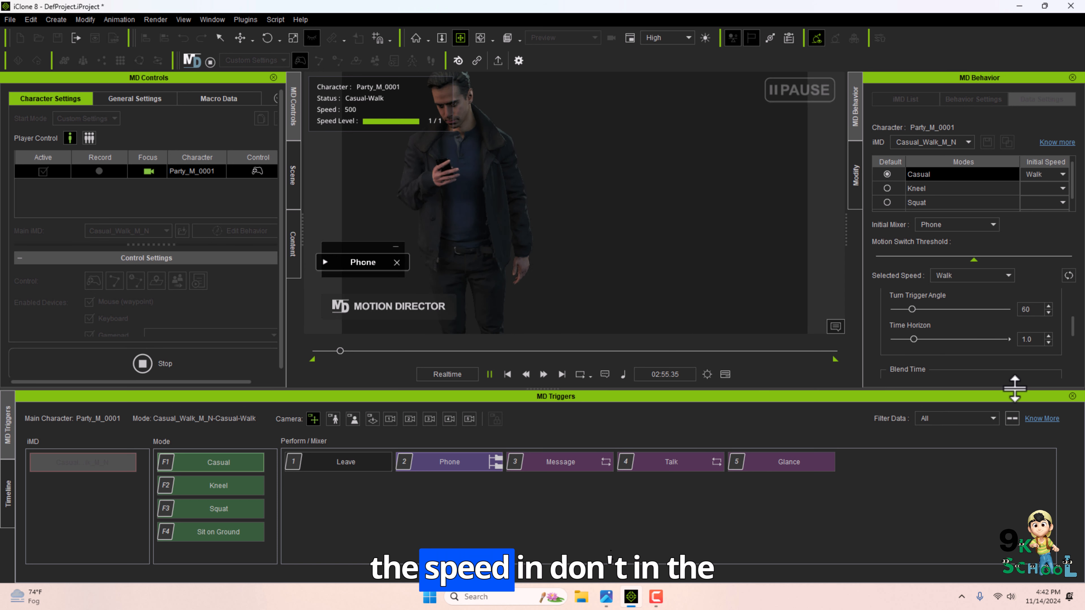
Set the Blend Time values for Move to 1.818 and Perform to 2.000.
drag(1014, 388, 1012, 485)
scroll(999, 344, down, 6)
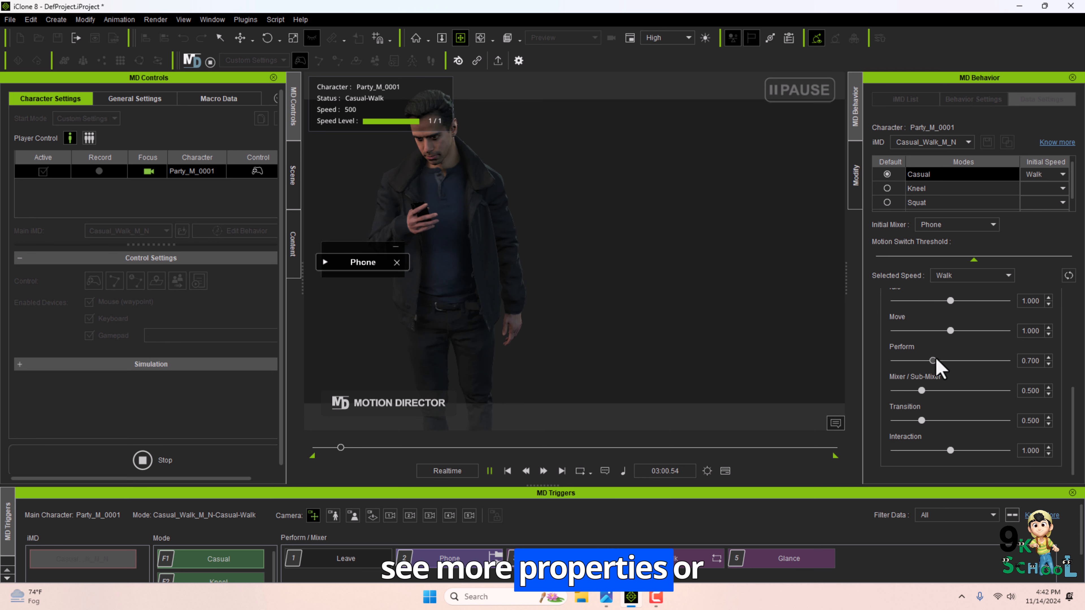
drag(932, 361, 980, 361)
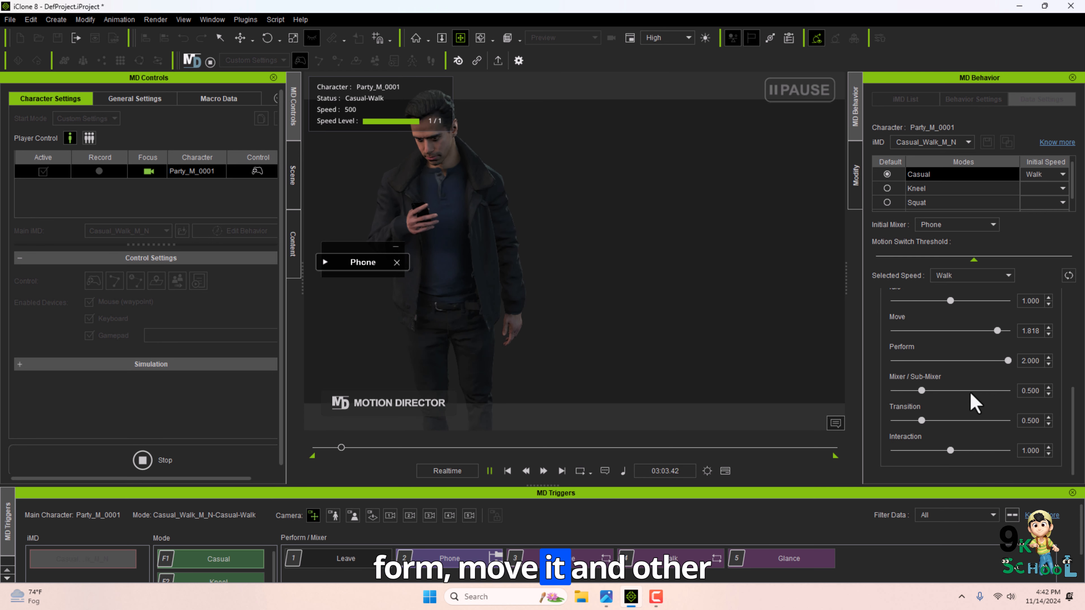
scroll(937, 357, up, 6)
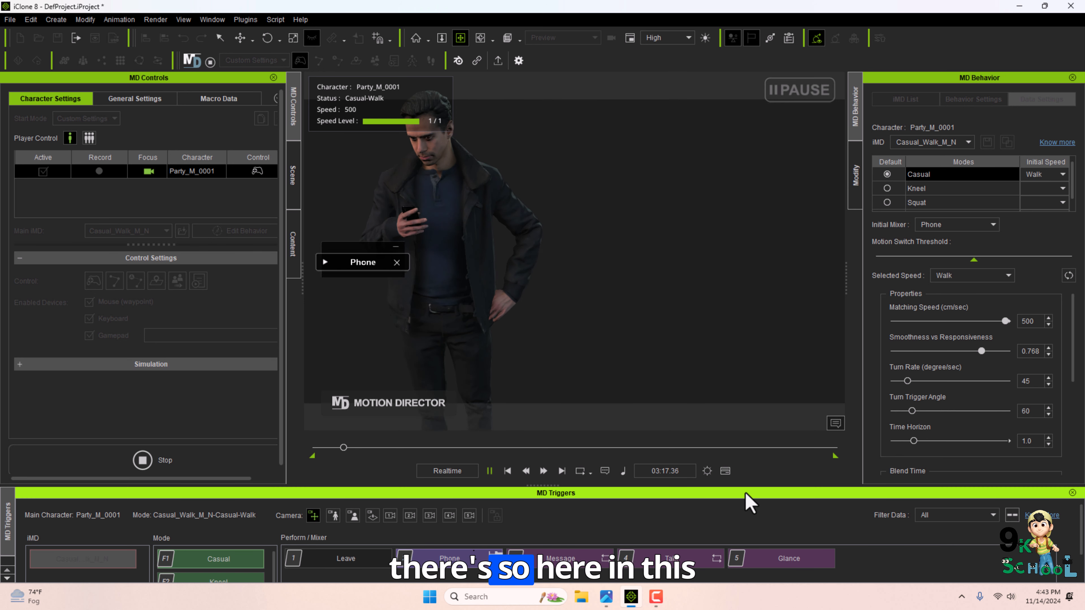
Stop the running Motion Director session.
drag(692, 485, 704, 386)
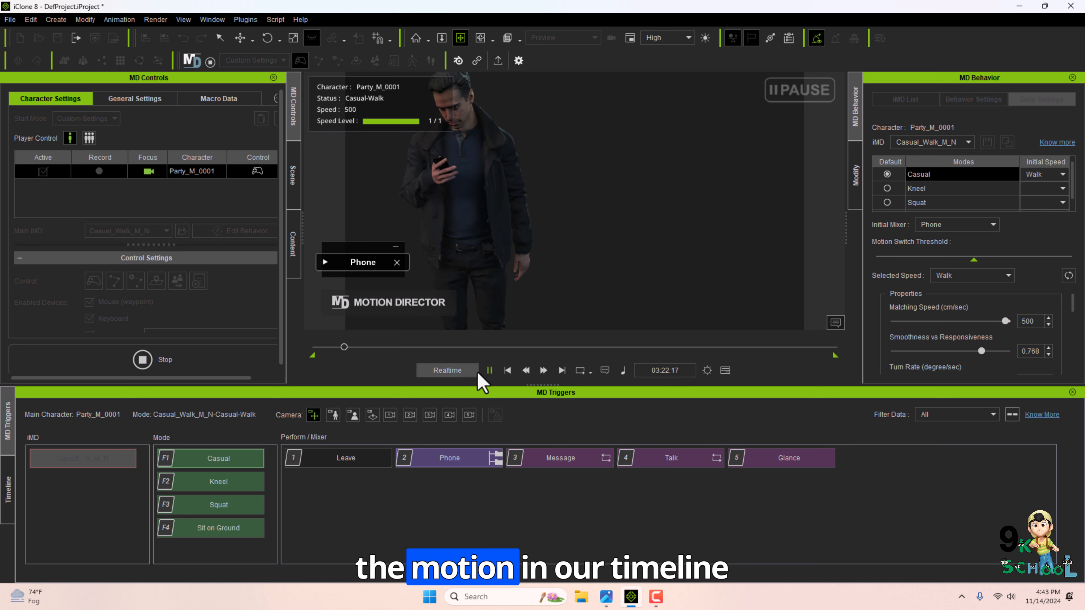
drag(489, 390, 399, 484)
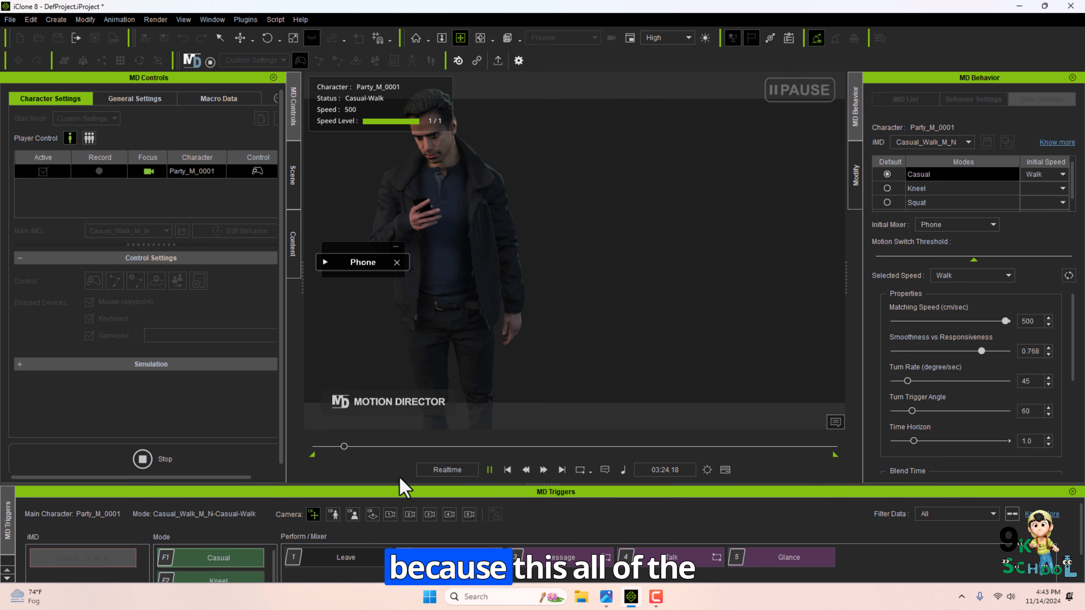
click(143, 459)
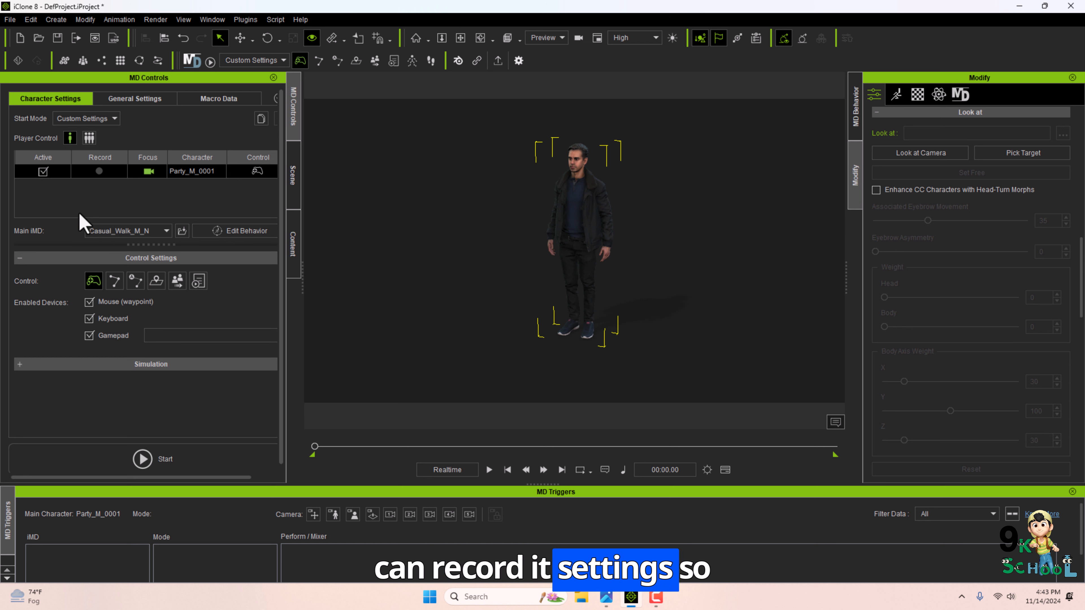
Turn on recording for the Party_M_0001 character in the MD Controls list.
click(114, 230)
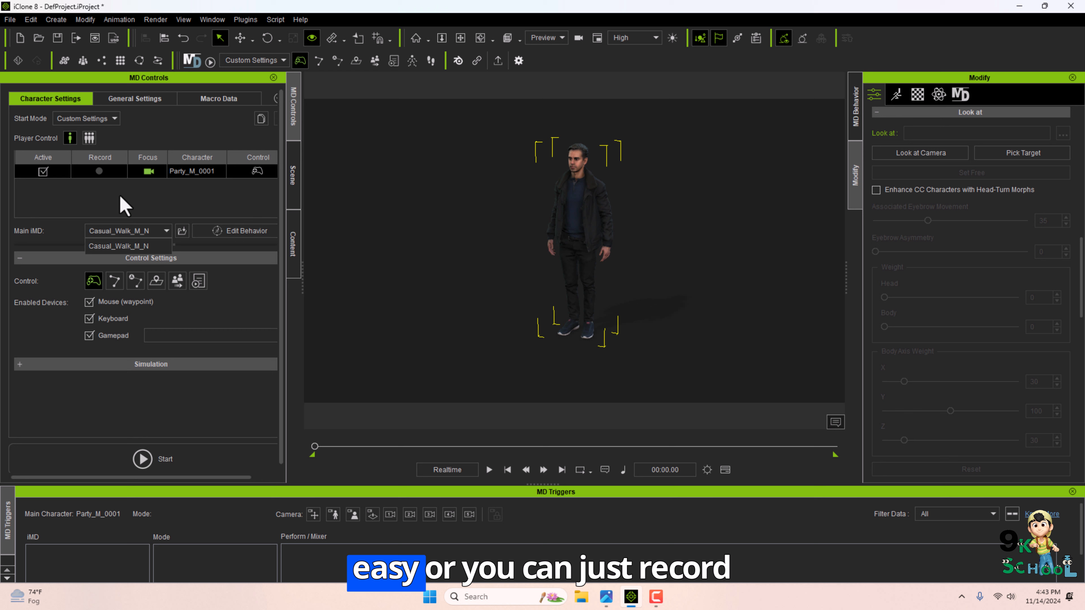
click(99, 171)
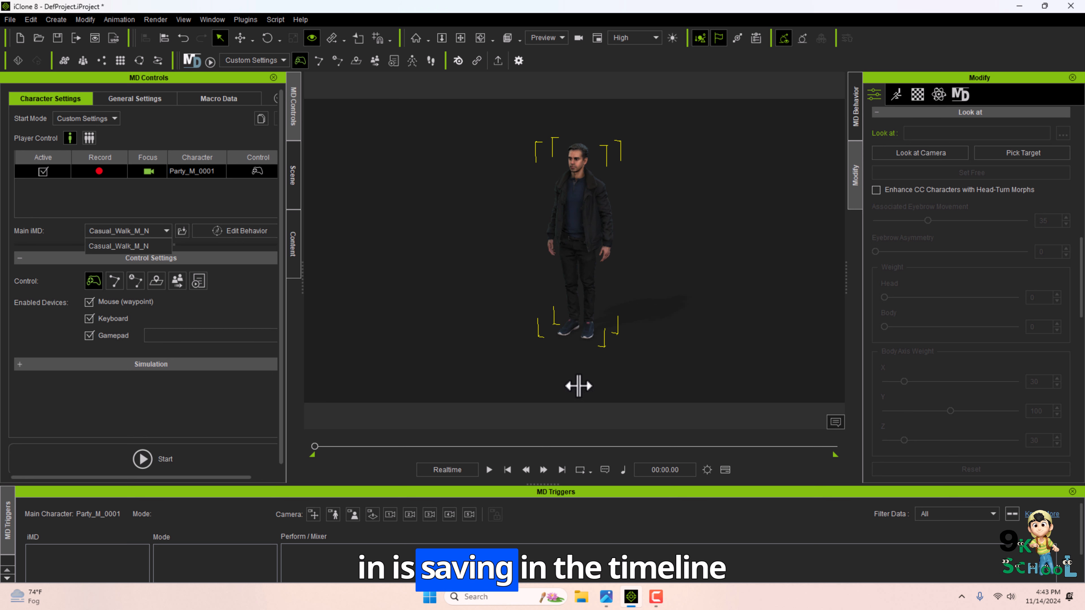
drag(571, 484, 570, 462)
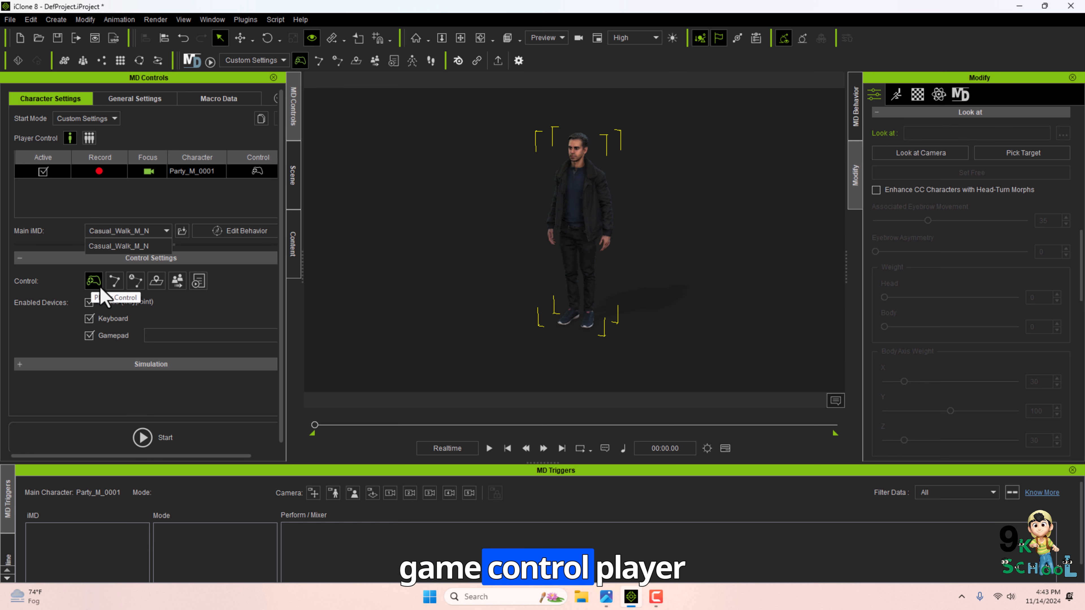
Browse the available character control modes, such as path, reference path, zone and follow controls.
click(112, 286)
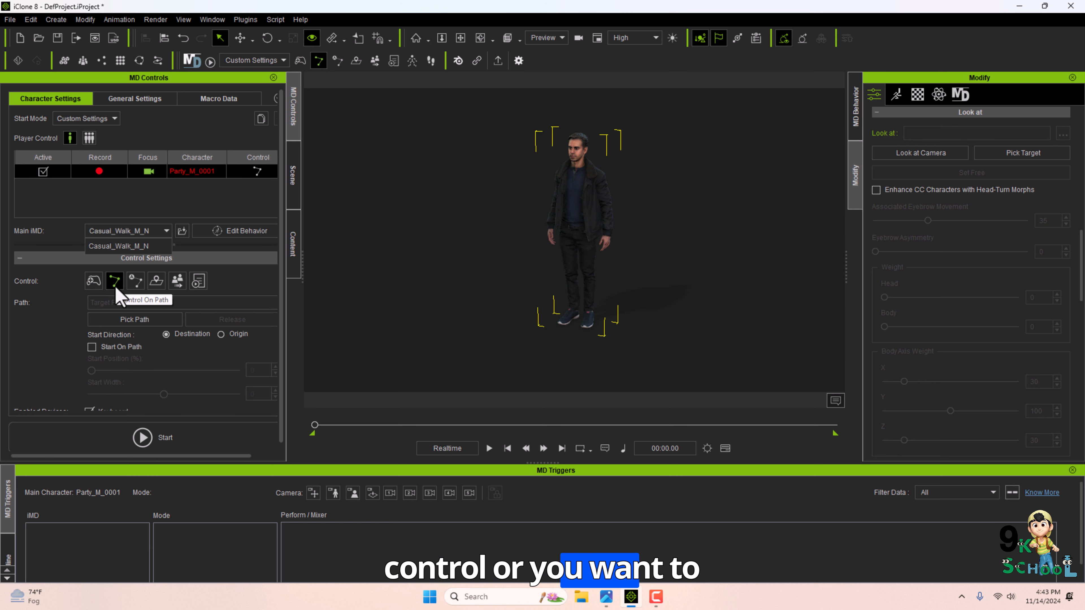
click(135, 282)
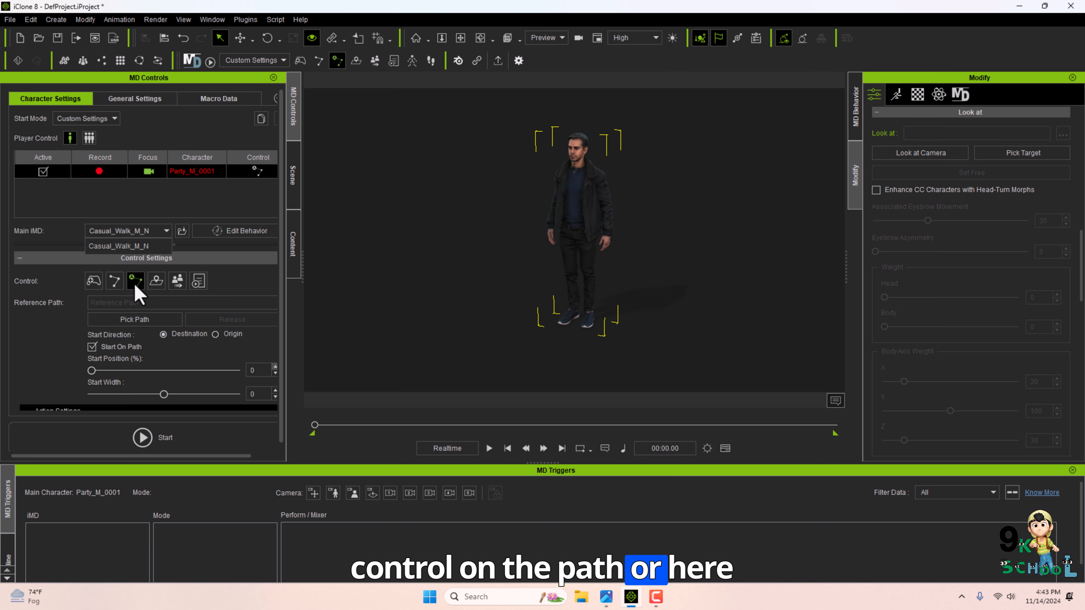
click(157, 282)
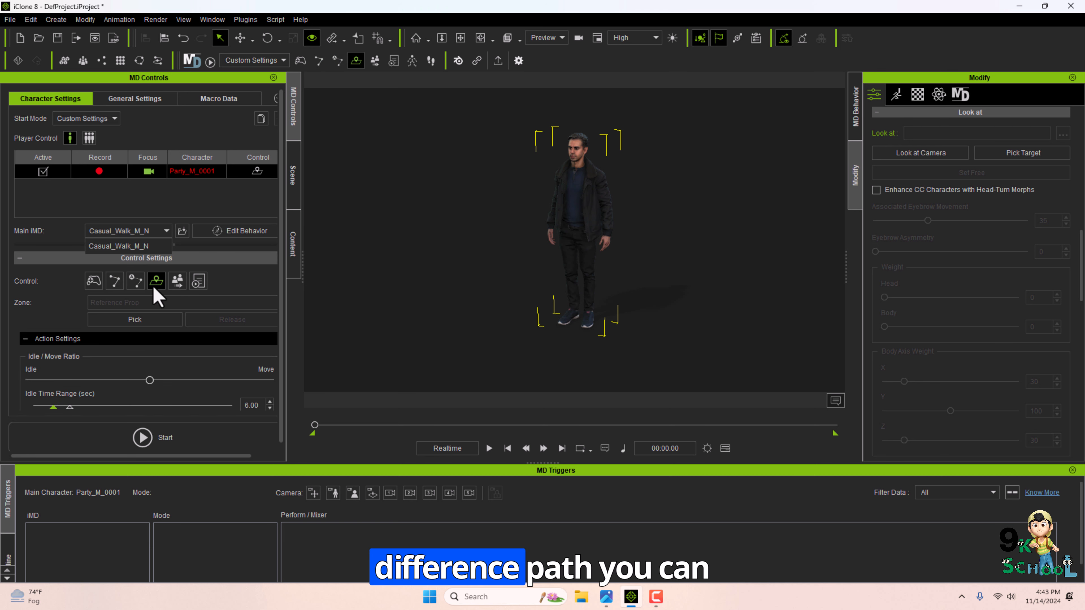
click(177, 281)
click(198, 284)
click(174, 284)
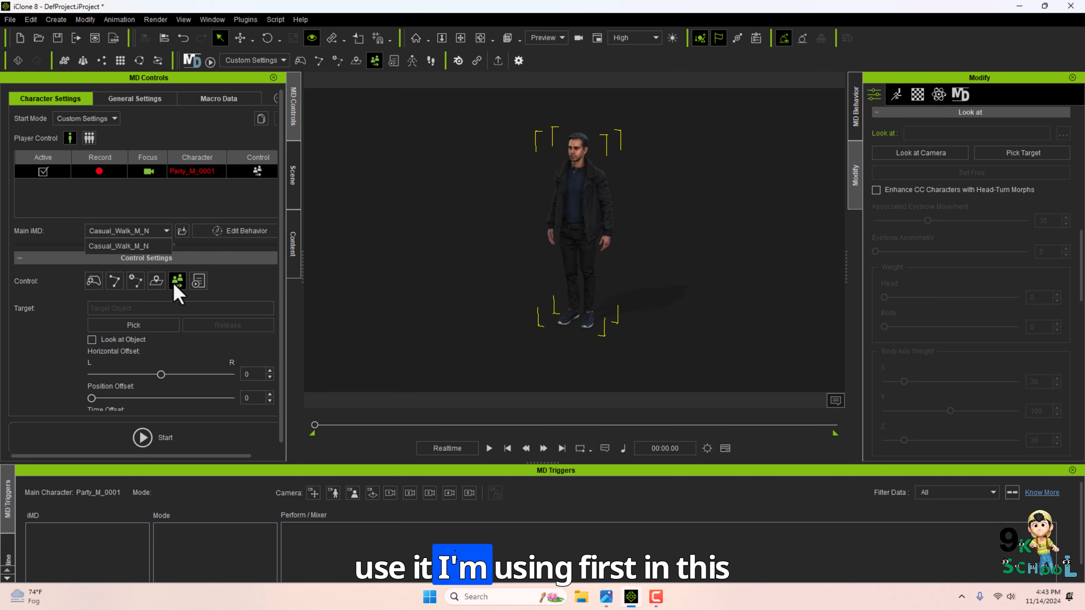
Switch the control mode back to Player Control and start the Motion Director session.
click(94, 282)
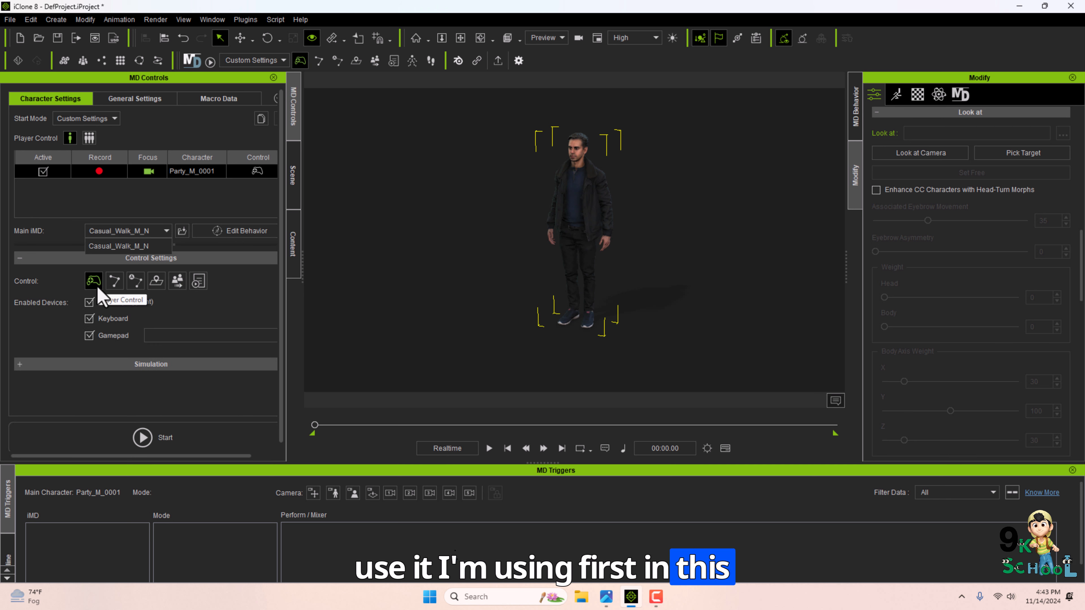
click(167, 440)
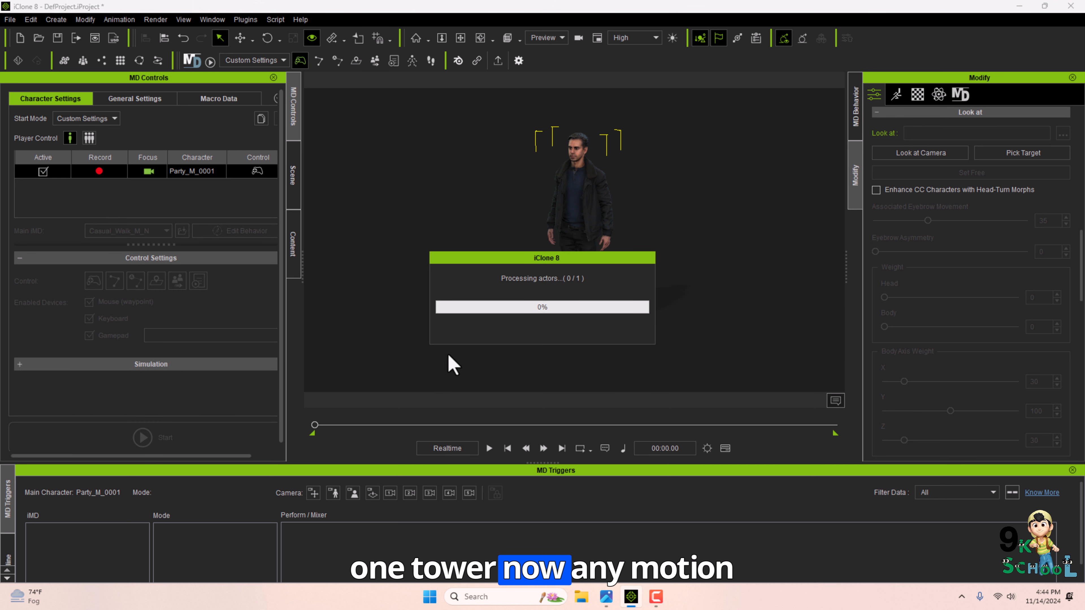
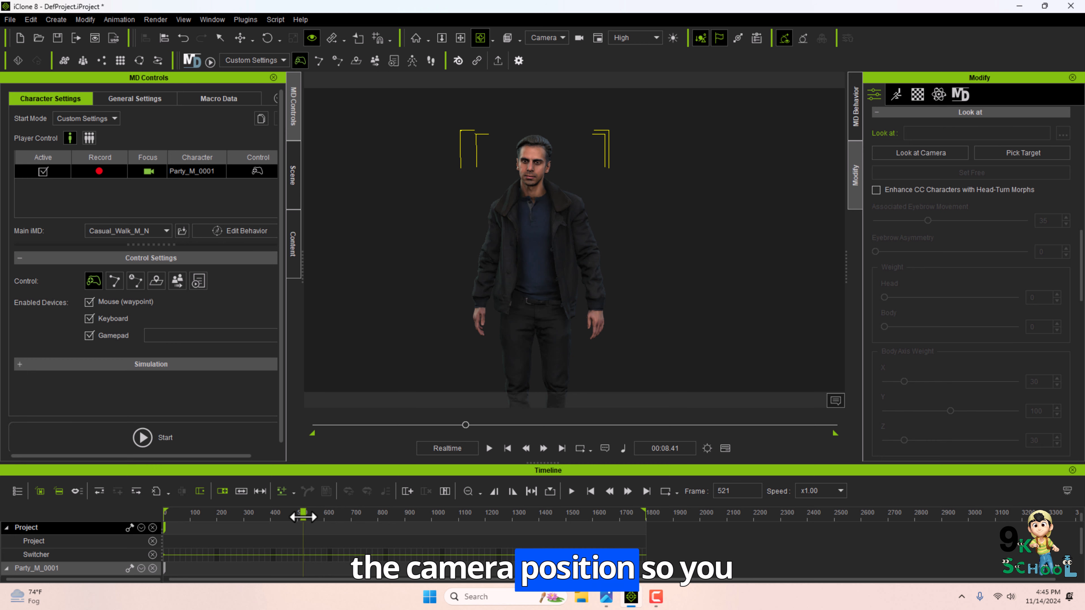
Select the Camera in the scene list and preview its keyframed animation by playing and scrubbing the timeline.
drag(303, 515, 165, 487)
drag(340, 463, 335, 390)
click(293, 175)
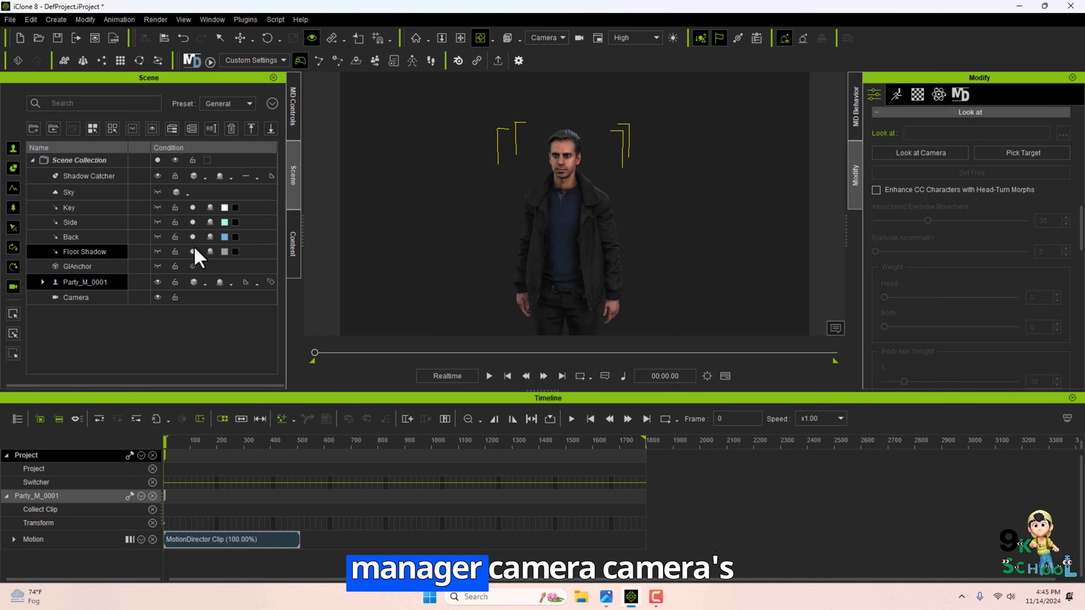
click(83, 298)
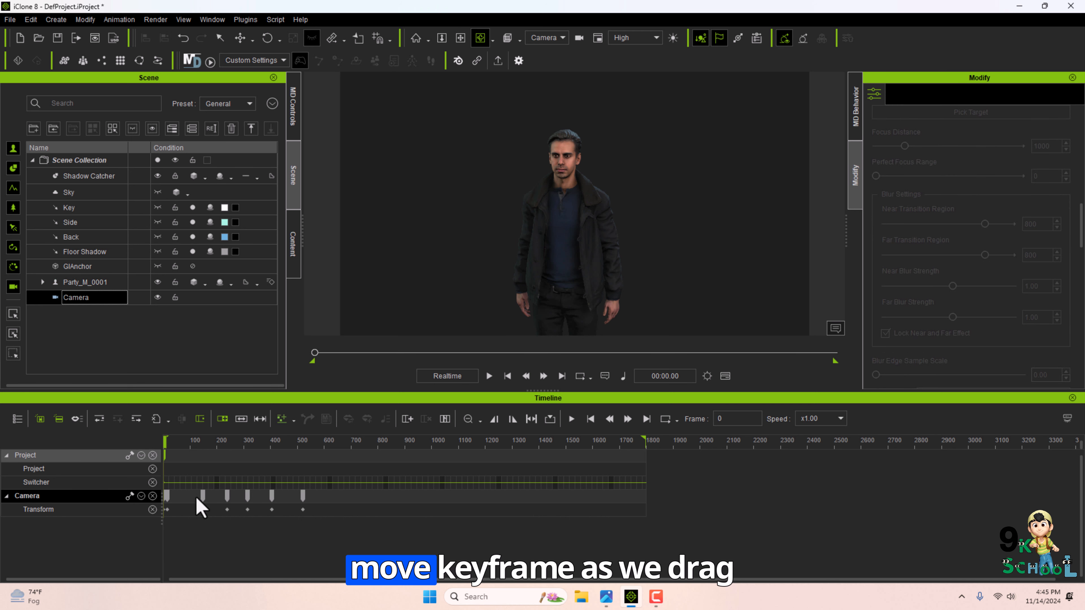
click(490, 376)
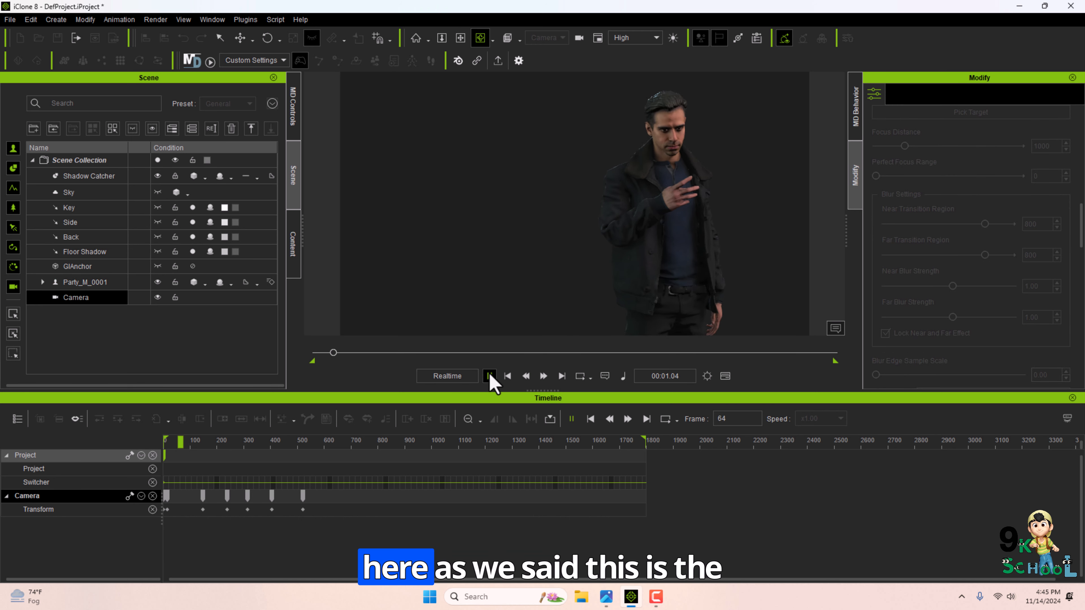
click(489, 375)
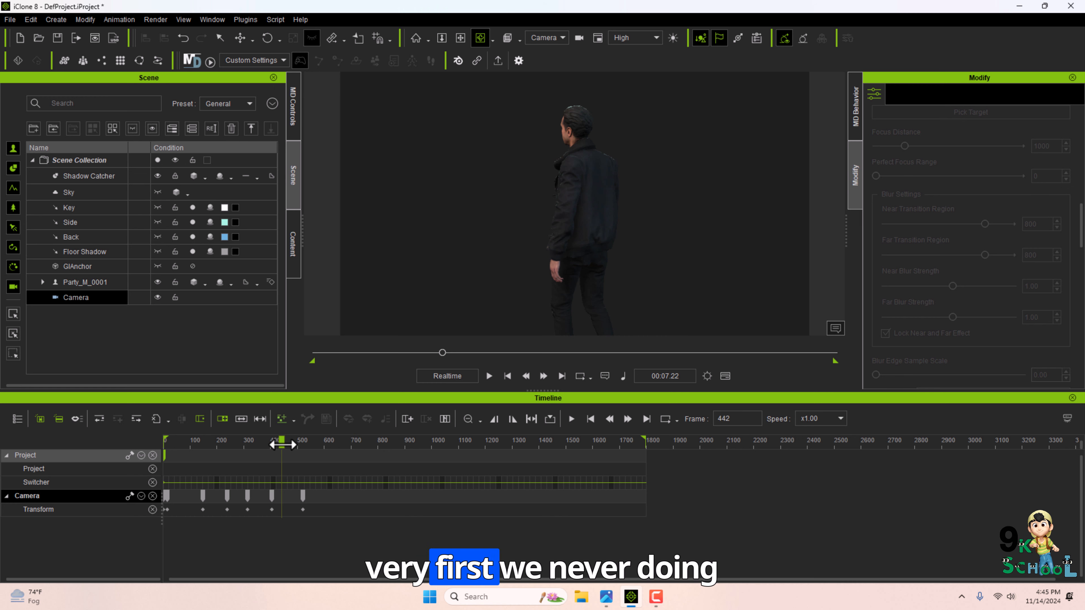
drag(282, 444, 195, 456)
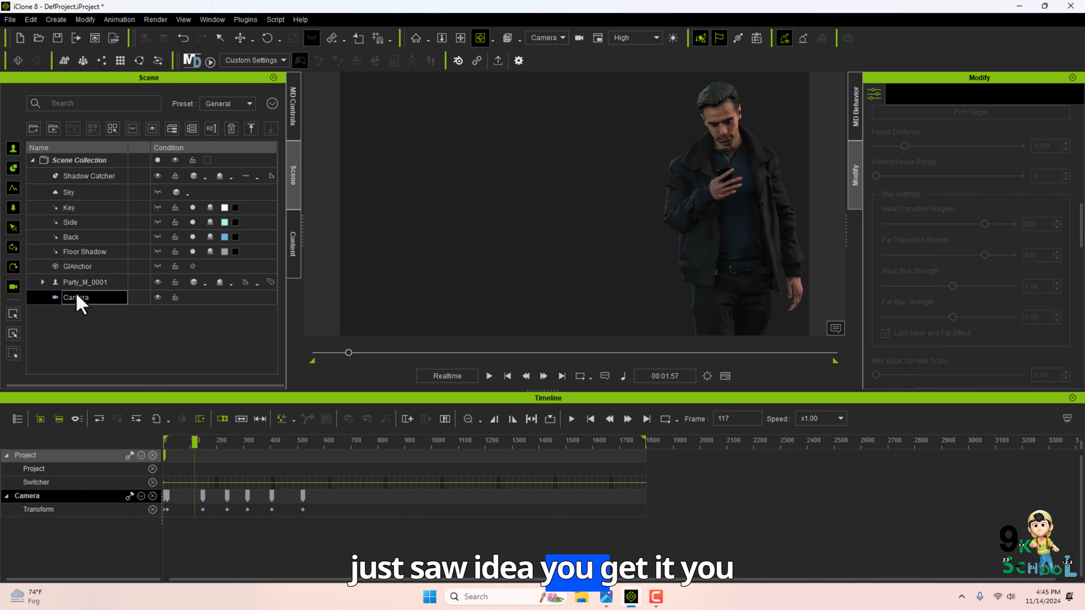
Delete the camera from the scene and return the playhead to the first frame.
key(Delete)
drag(553, 391, 552, 542)
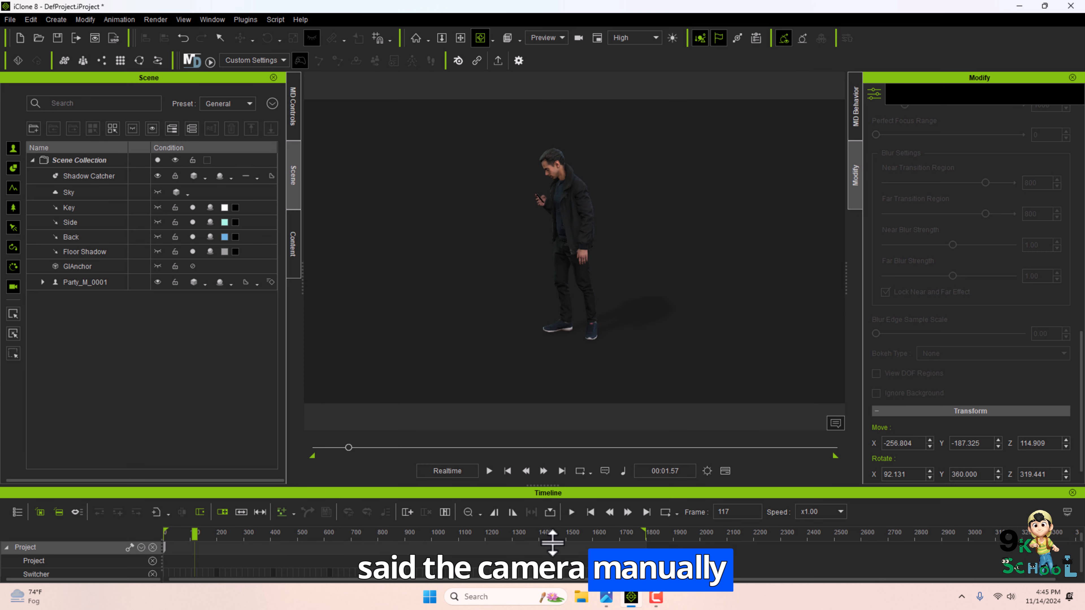
click(507, 470)
Switch Motion Director to crowd player control and open the Crowd Generation tool.
click(293, 109)
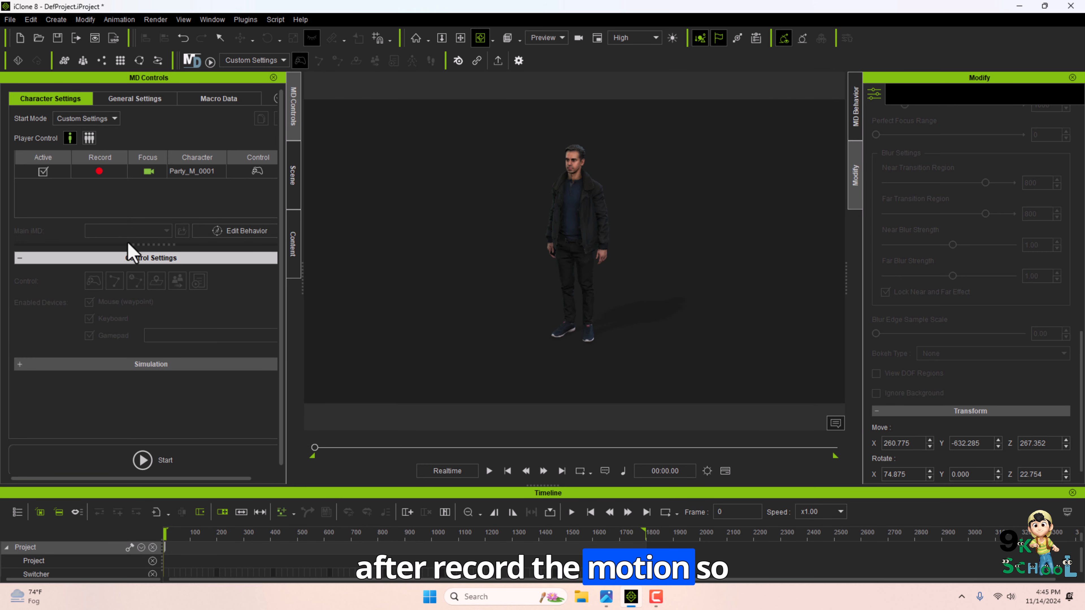
click(88, 138)
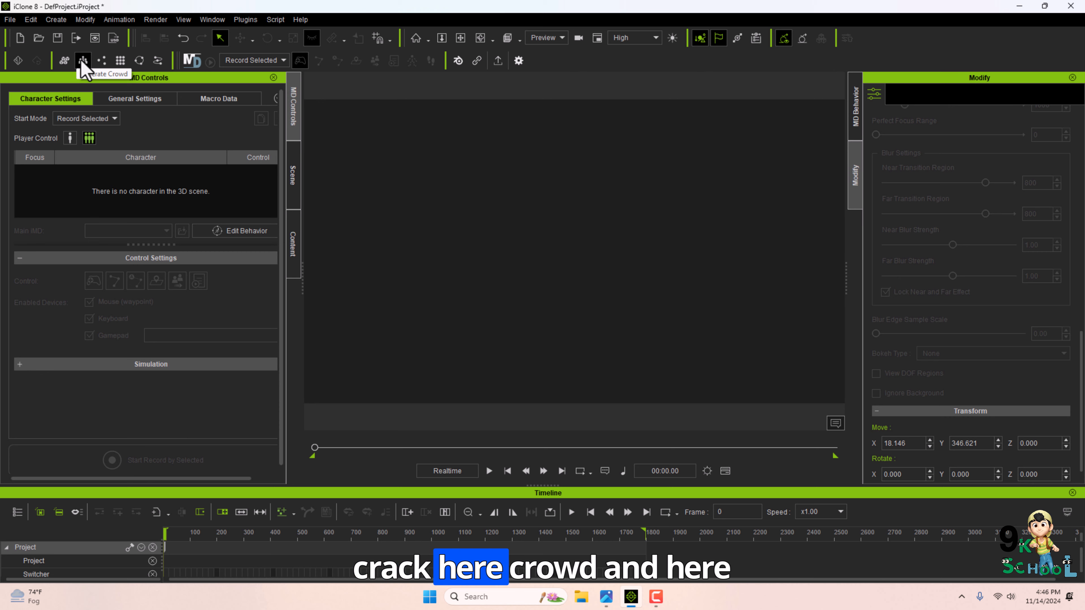
click(83, 61)
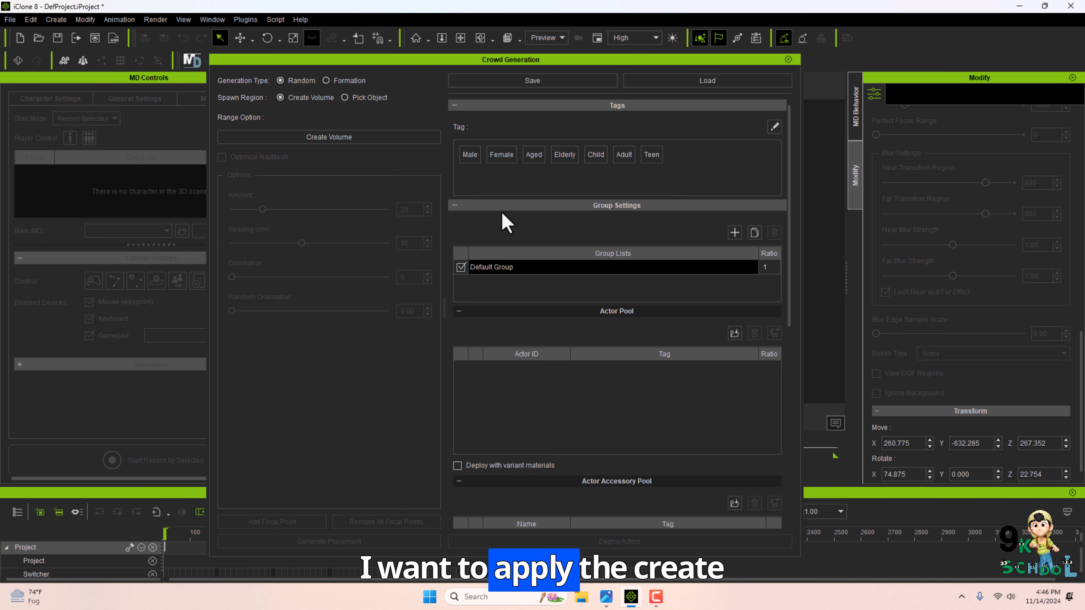
Search the content library for Male-tagged actors and add Casual_M_E0002 to the actor pool.
drag(788, 173, 754, 231)
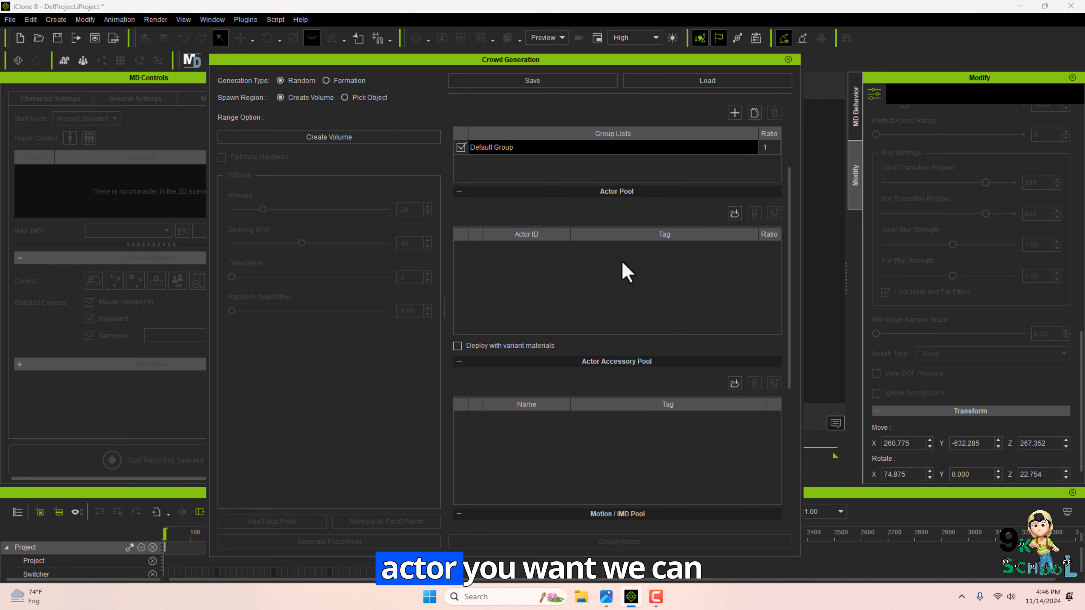
scroll(563, 319, up, 5)
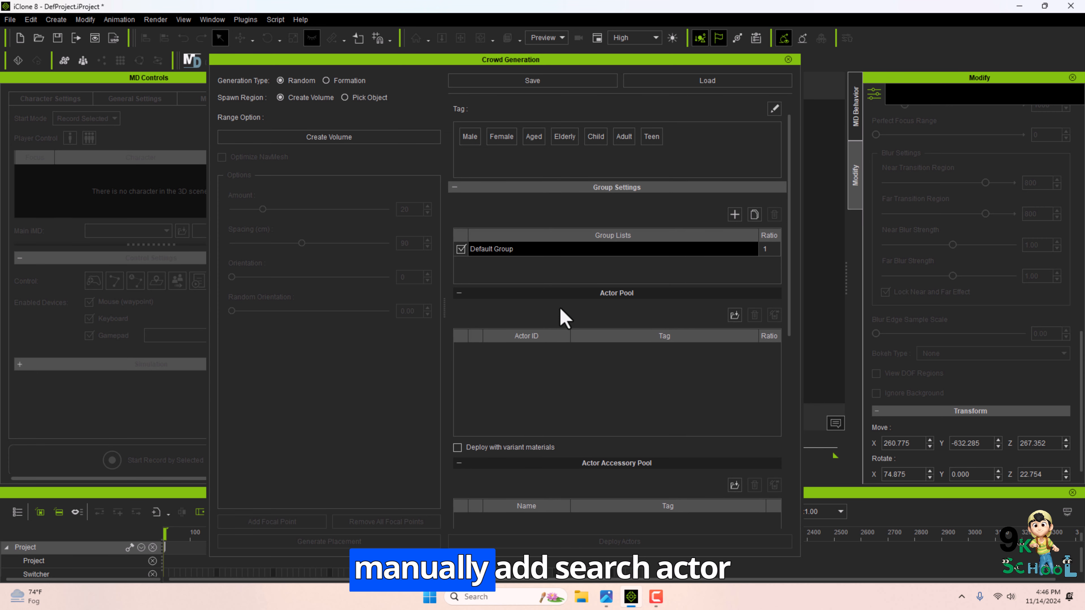
right_click(477, 159)
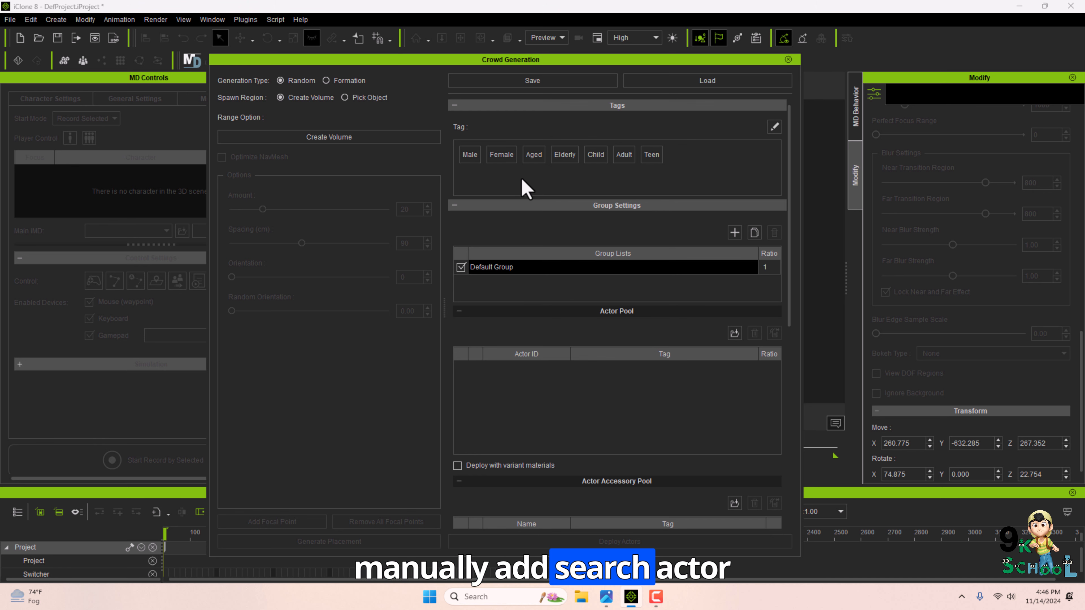
drag(520, 62, 616, 52)
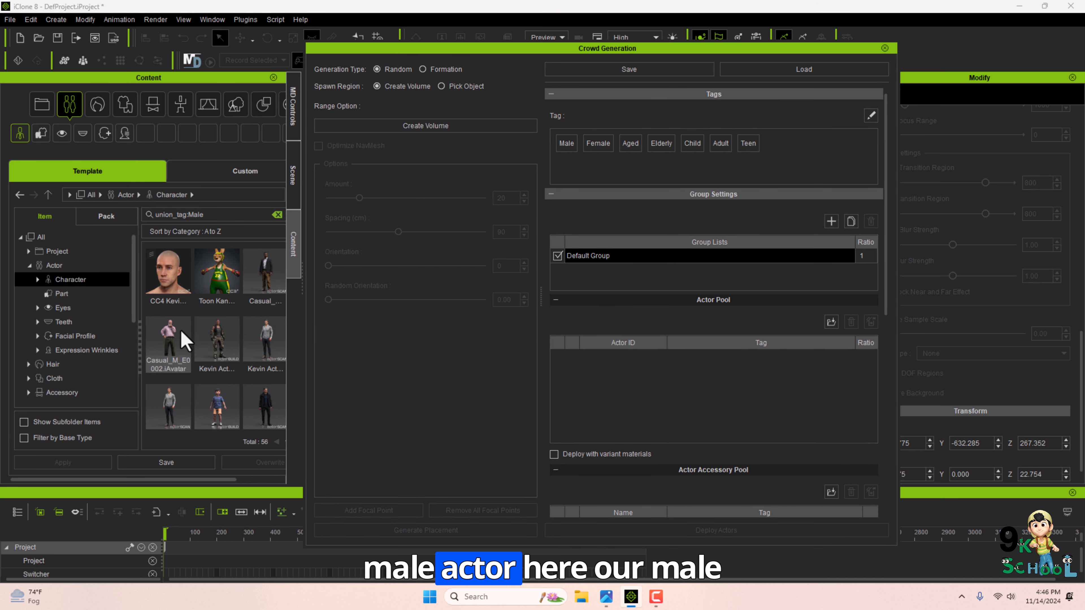
drag(181, 340, 649, 384)
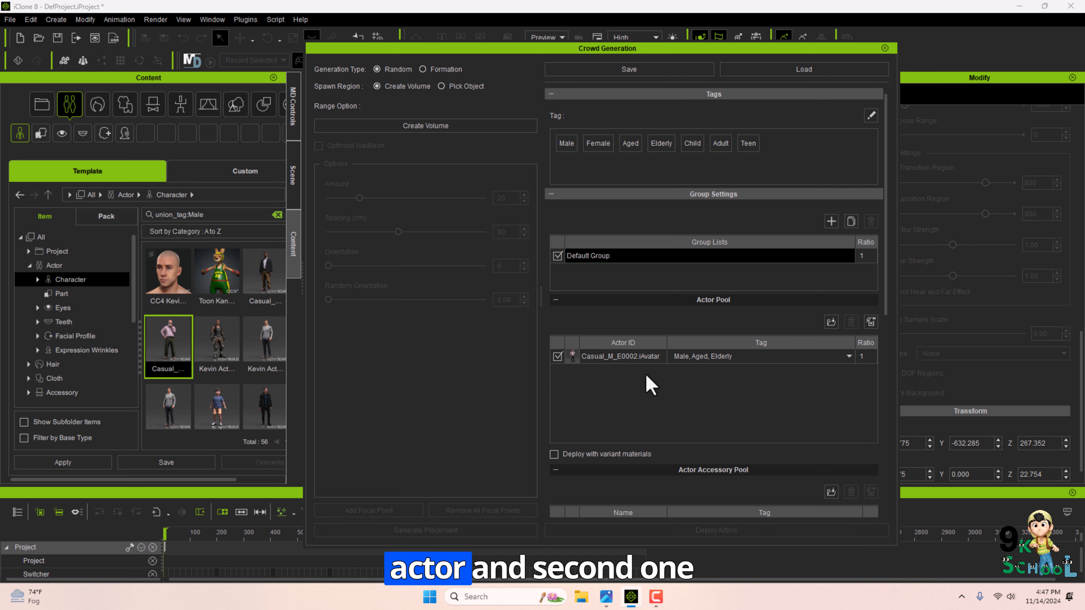
Search for Female-tagged actors and add Casual_F_E0001, Casual_F_E0002 and Business_F_0004 to the actor pool.
right_click(594, 144)
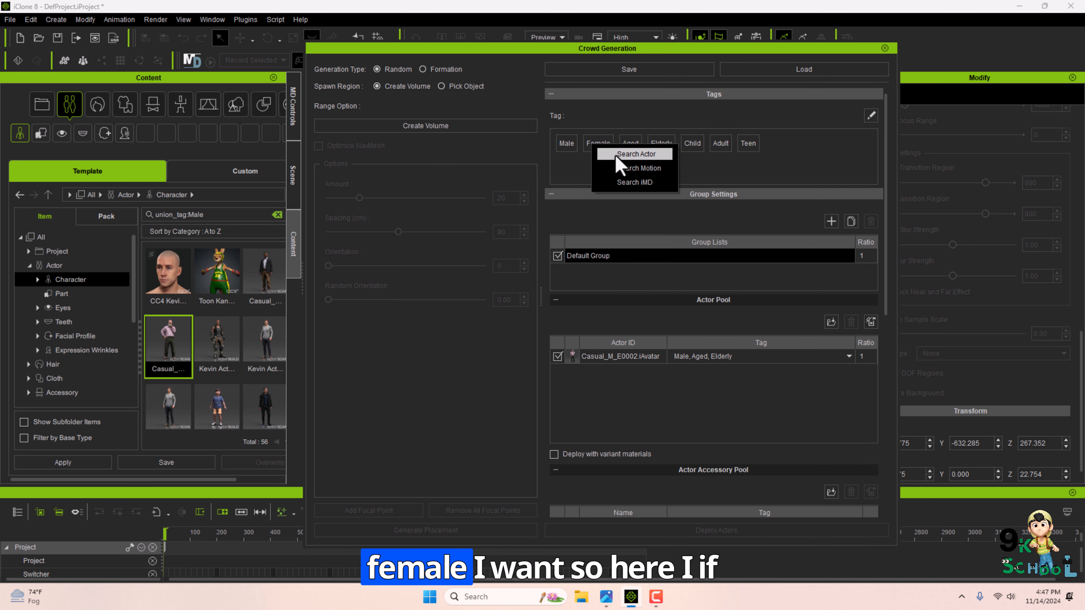
click(617, 156)
scroll(175, 325, down, 1)
click(170, 322)
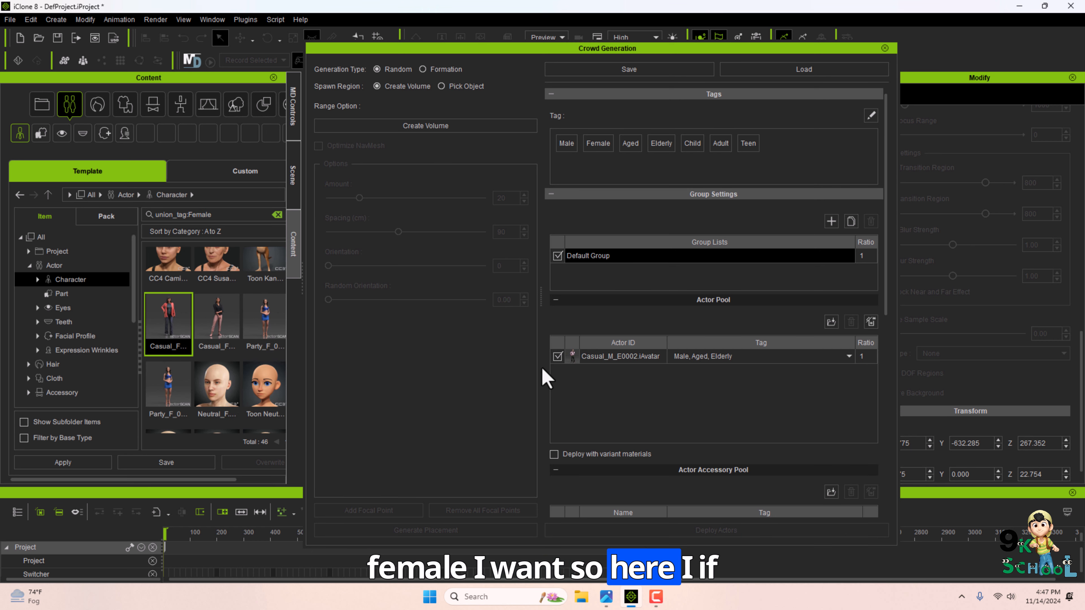
drag(543, 369, 627, 396)
drag(230, 314, 724, 421)
scroll(213, 342, down, 3)
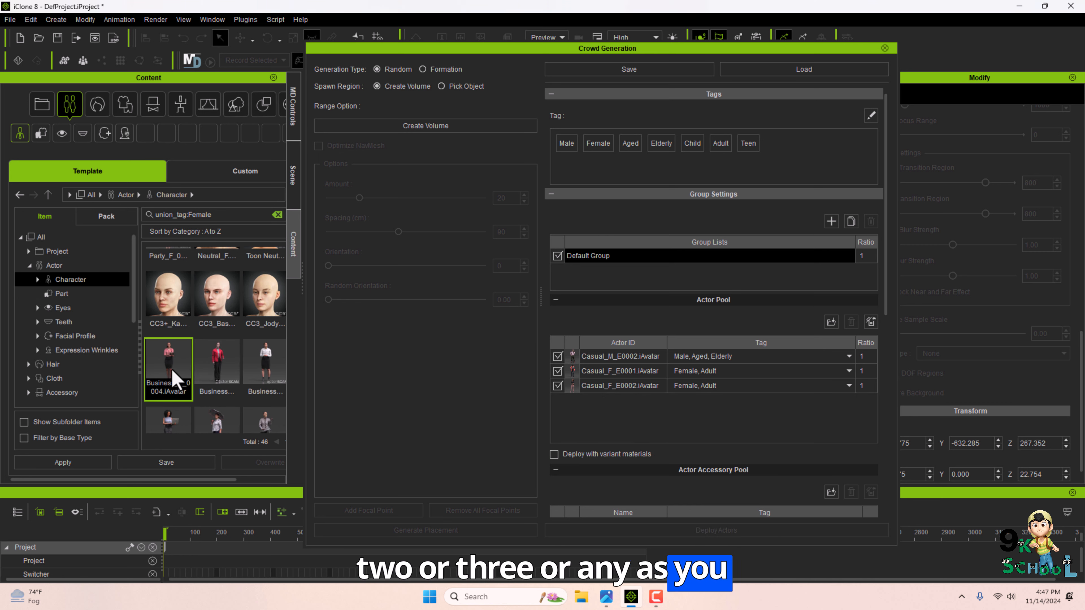
drag(168, 368, 691, 414)
Open and cancel the file browser for adding accessories to the actor accessory pool.
drag(671, 46, 605, 42)
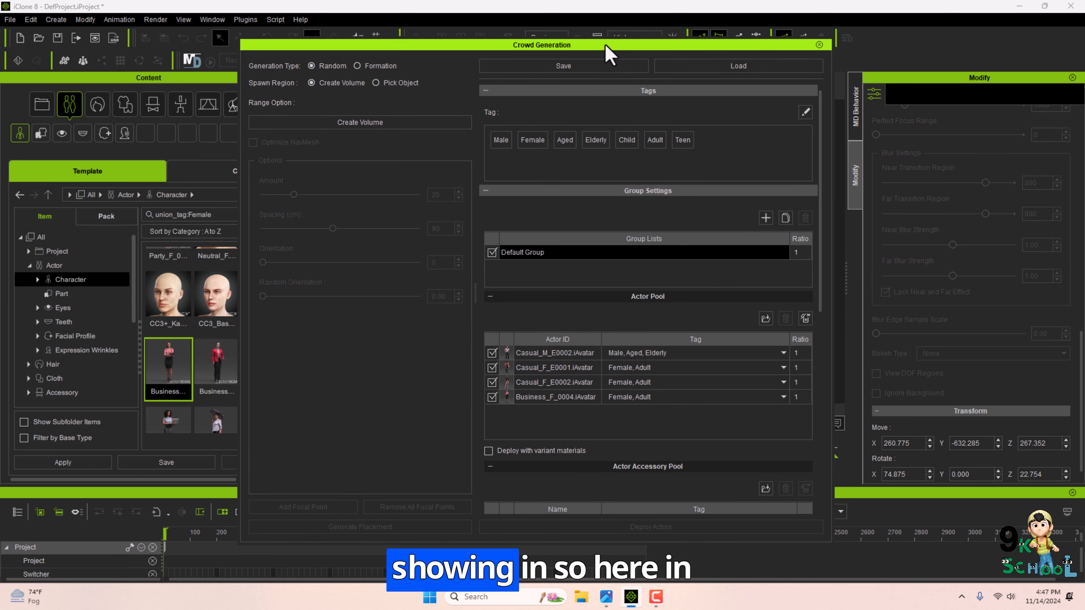
scroll(657, 411, down, 3)
scroll(705, 412, down, 3)
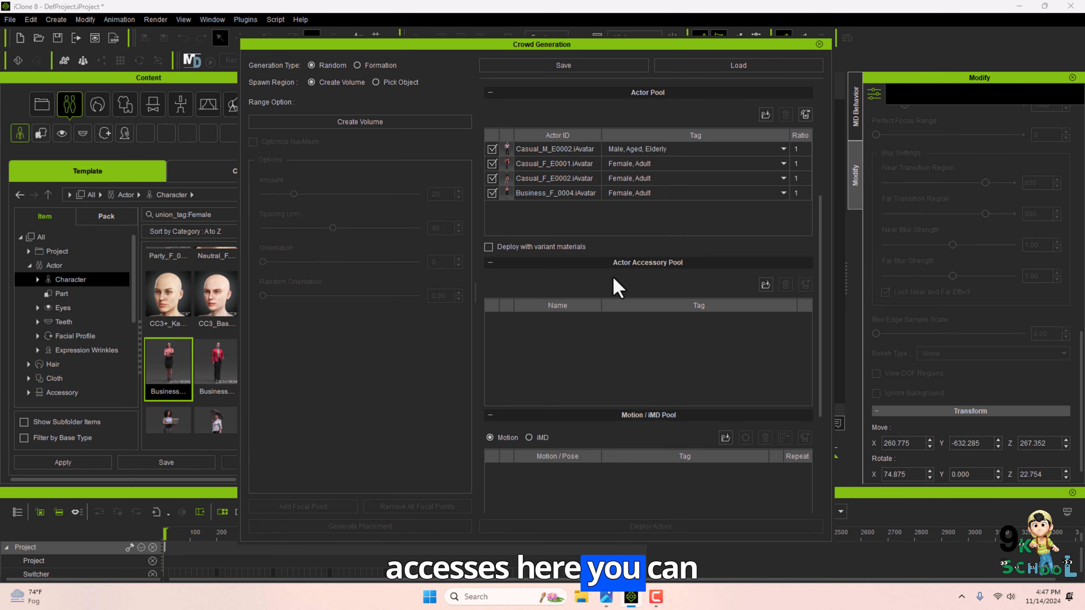
click(765, 285)
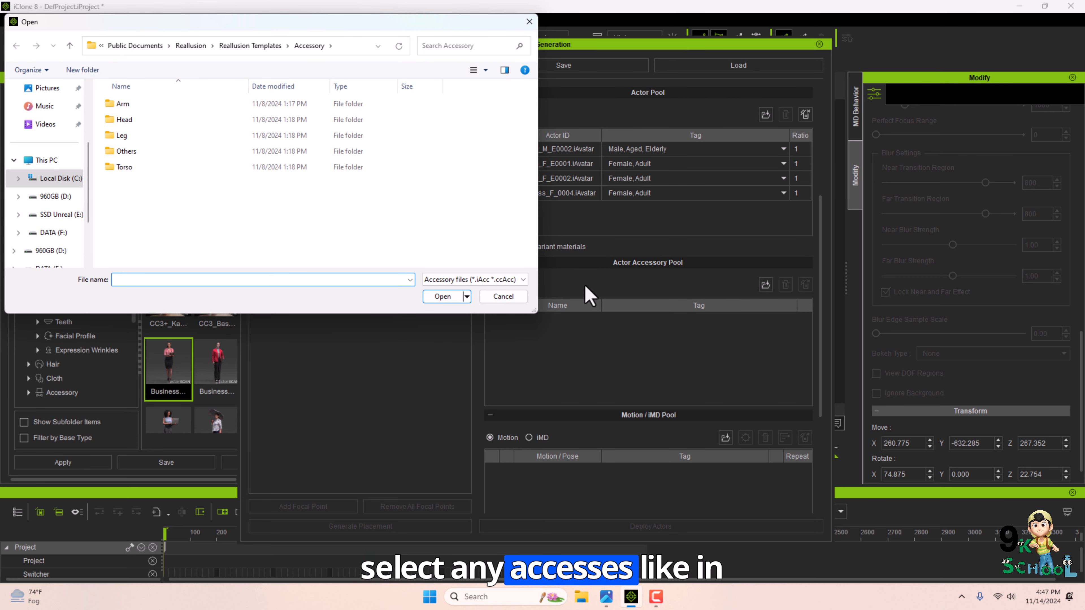
click(503, 296)
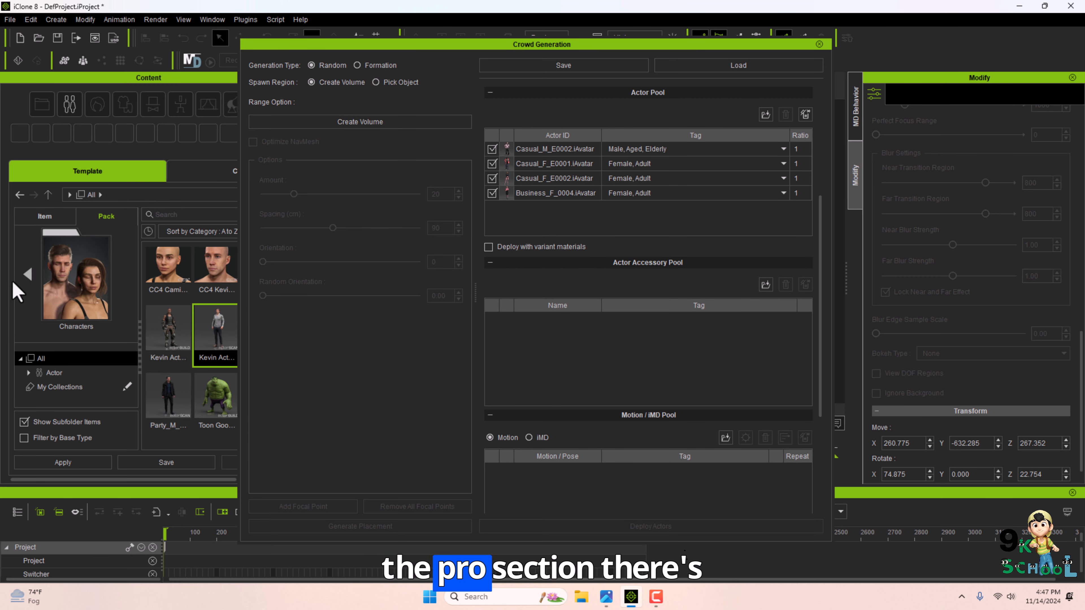
Add the Base_Hat_Wizard and Hat_Wizard_Blue accessories from the Halloween Special pack to the actor accessory pool.
click(18, 280)
click(100, 307)
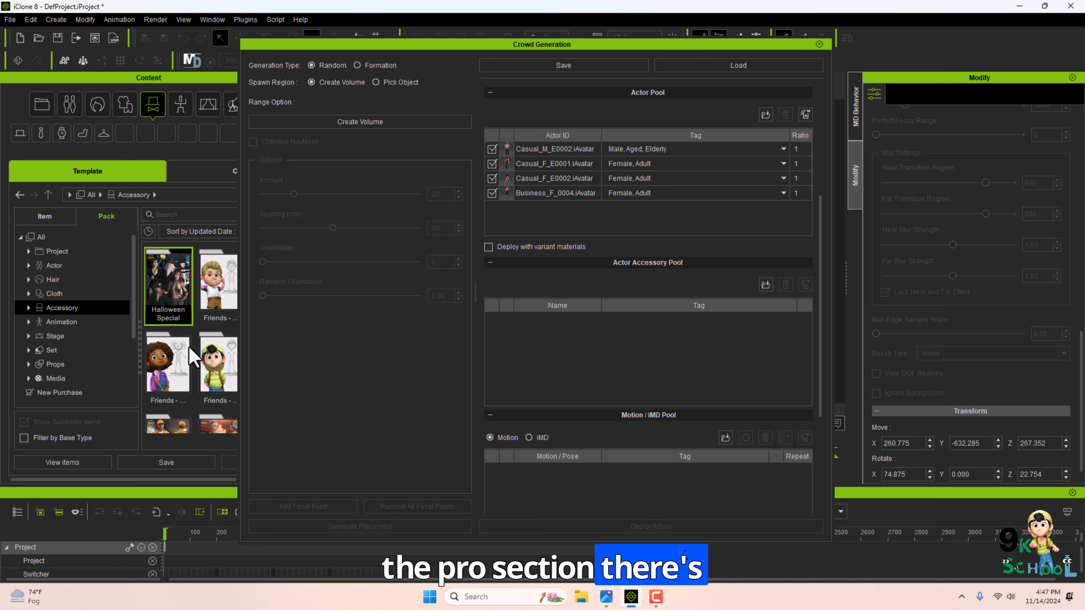
double_click(168, 286)
drag(216, 299, 579, 368)
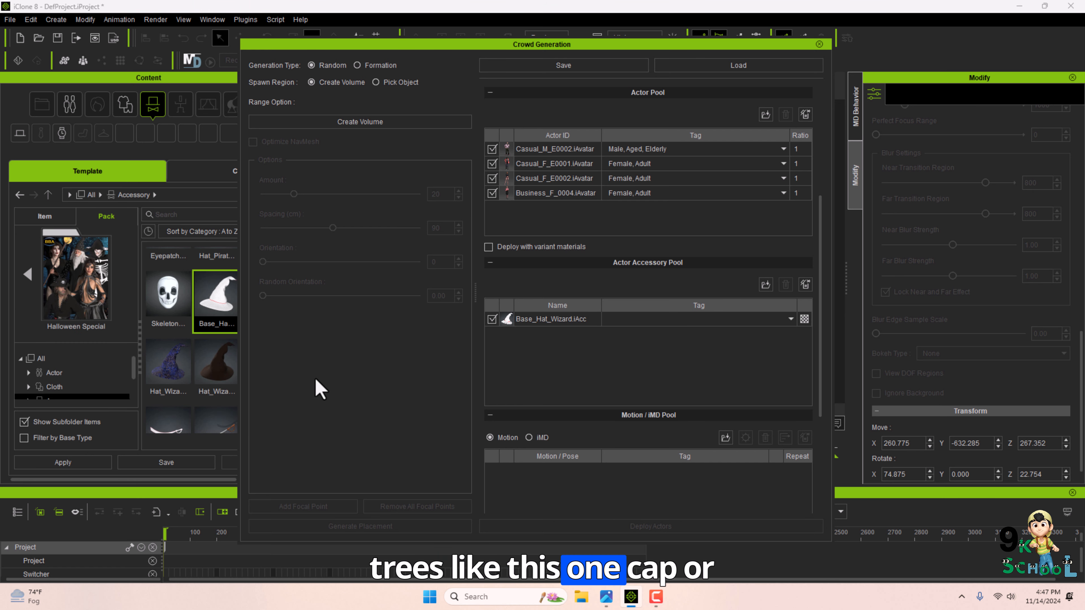
drag(175, 373, 572, 378)
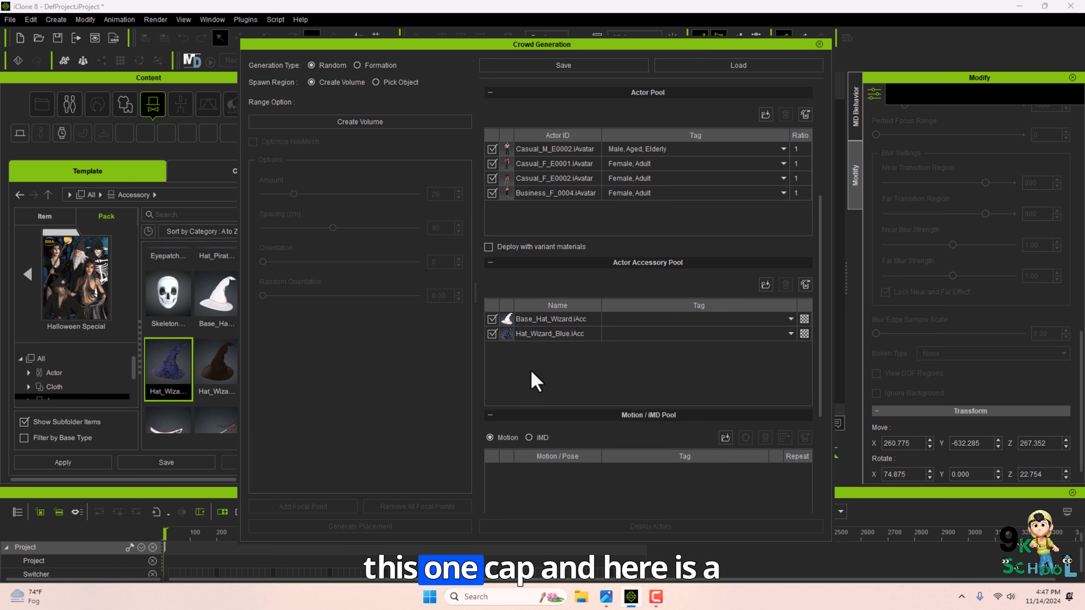
Set the motion pool to iMD and deploy the crowd actors into the formation volume, closing Crowd Generation.
scroll(535, 382, down, 5)
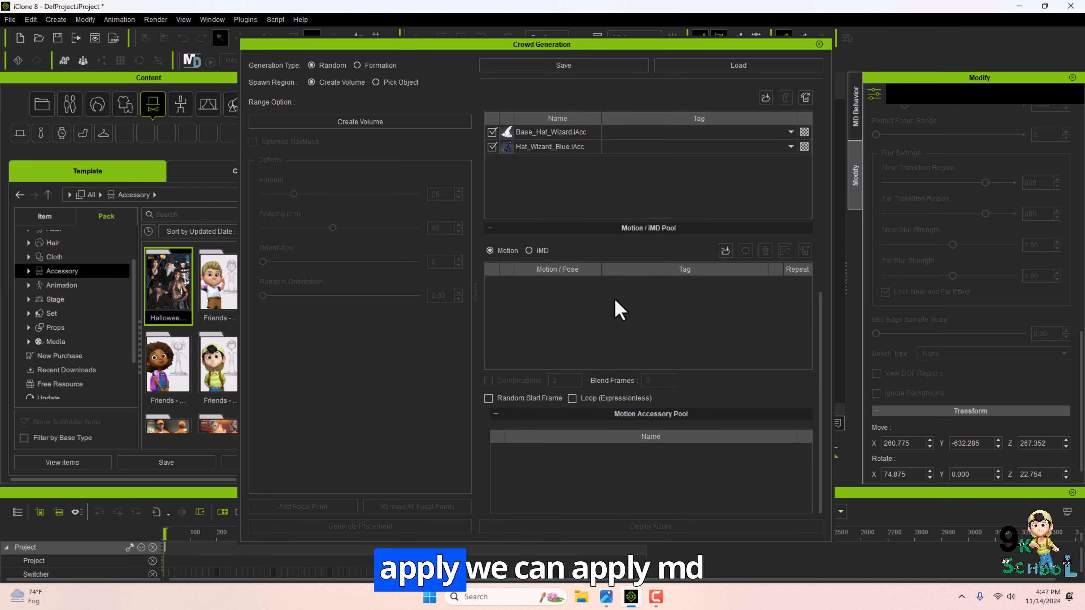
click(530, 250)
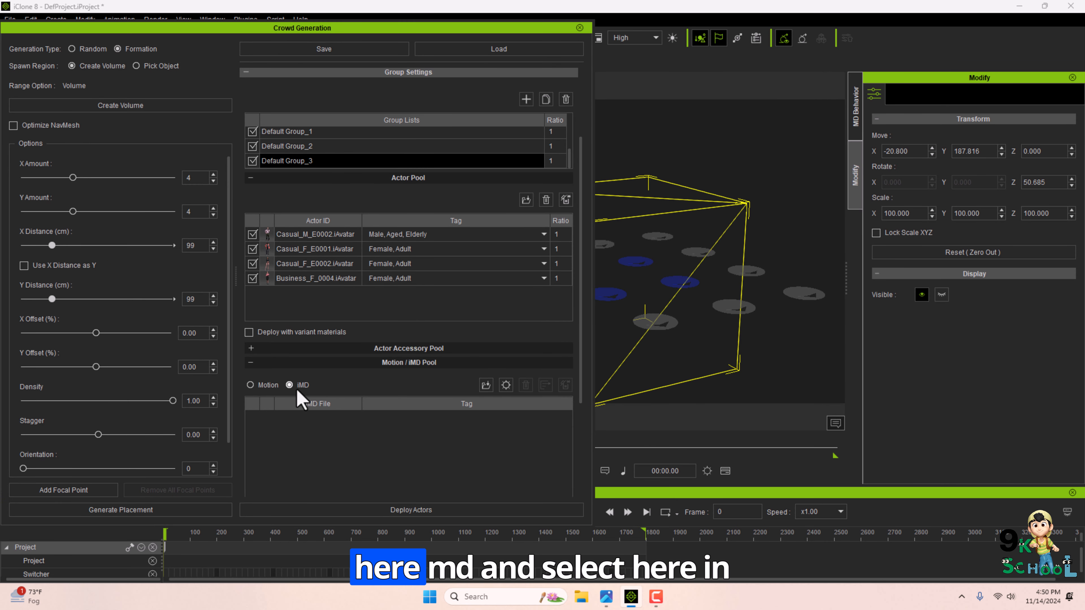
click(709, 332)
scroll(707, 332, down, 4)
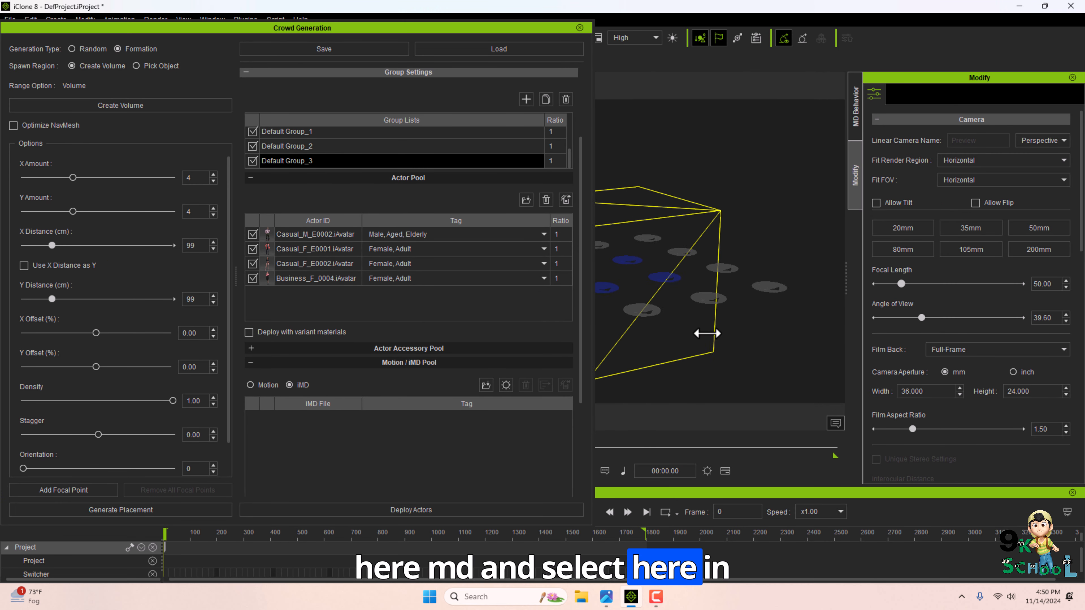
drag(742, 308, 822, 315)
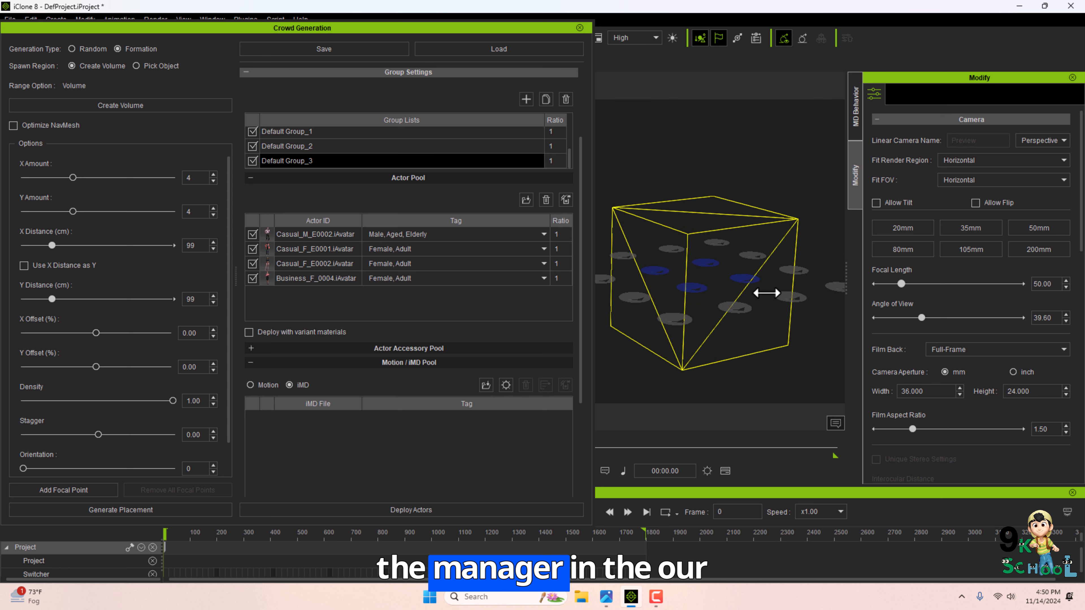
right_drag(767, 293, 705, 232)
right_drag(740, 311, 611, 322)
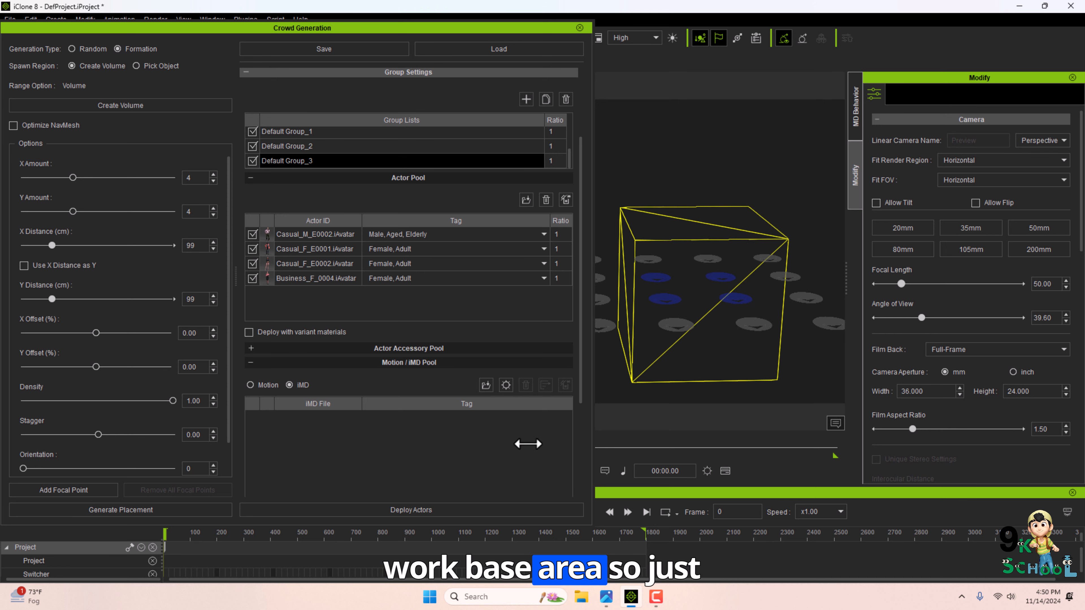
click(425, 512)
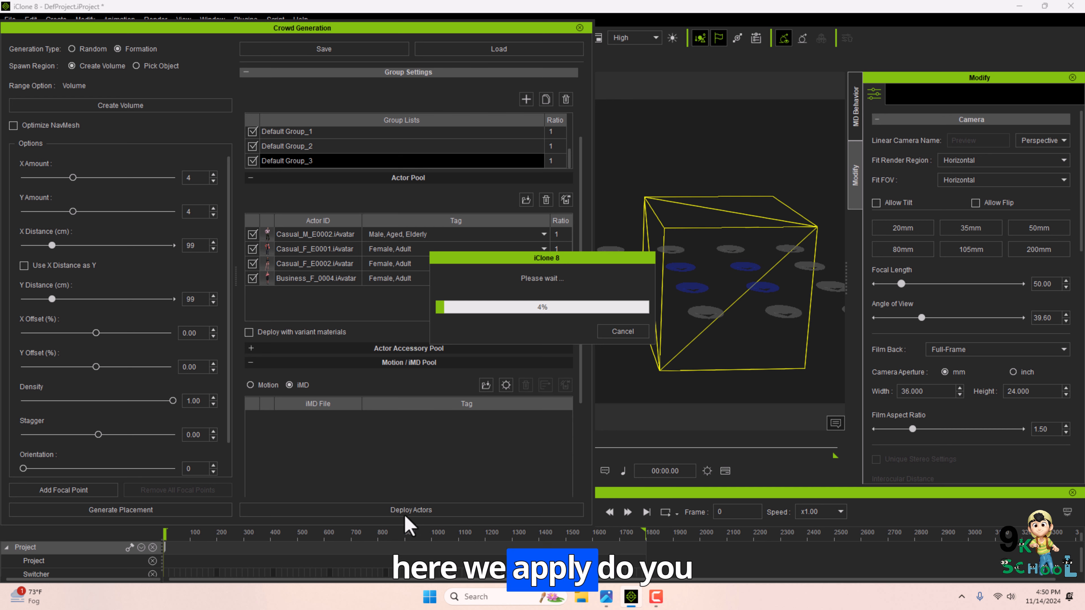
click(580, 28)
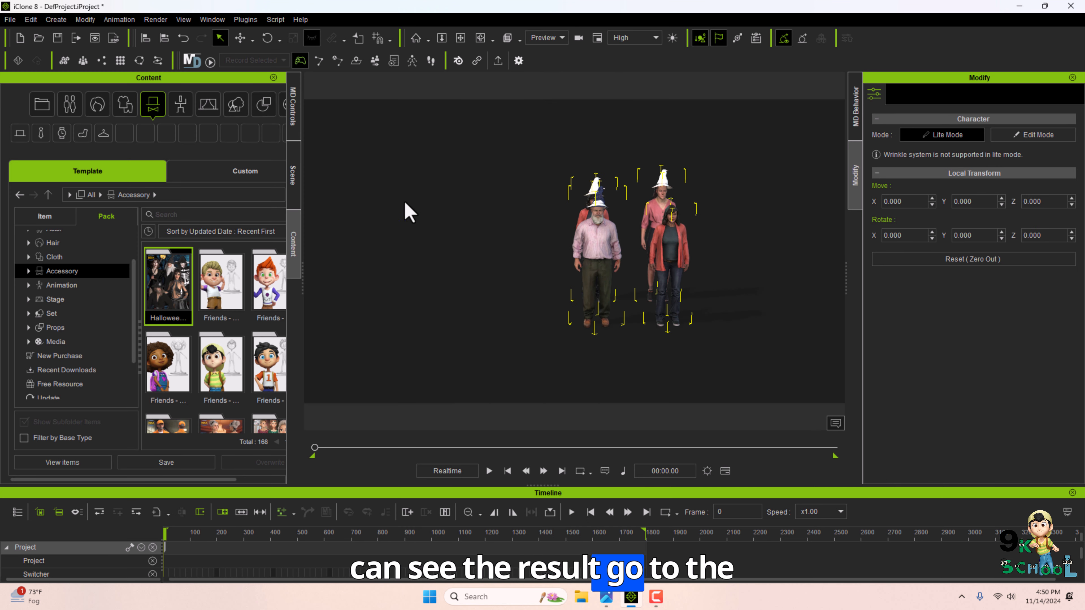
Activate all four crowd characters in the MD Controls character list.
click(293, 105)
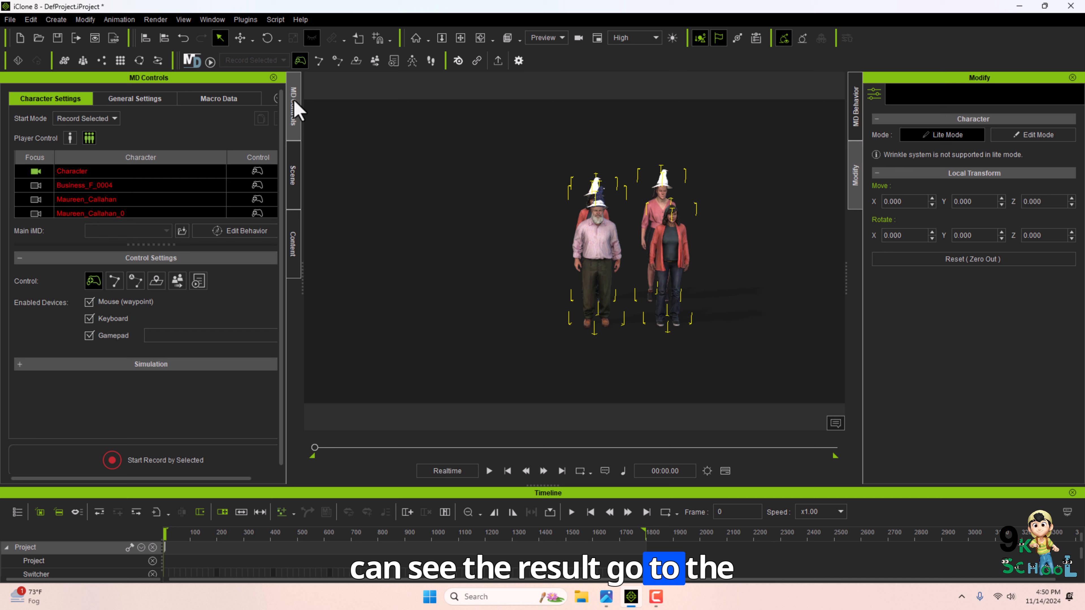
click(42, 187)
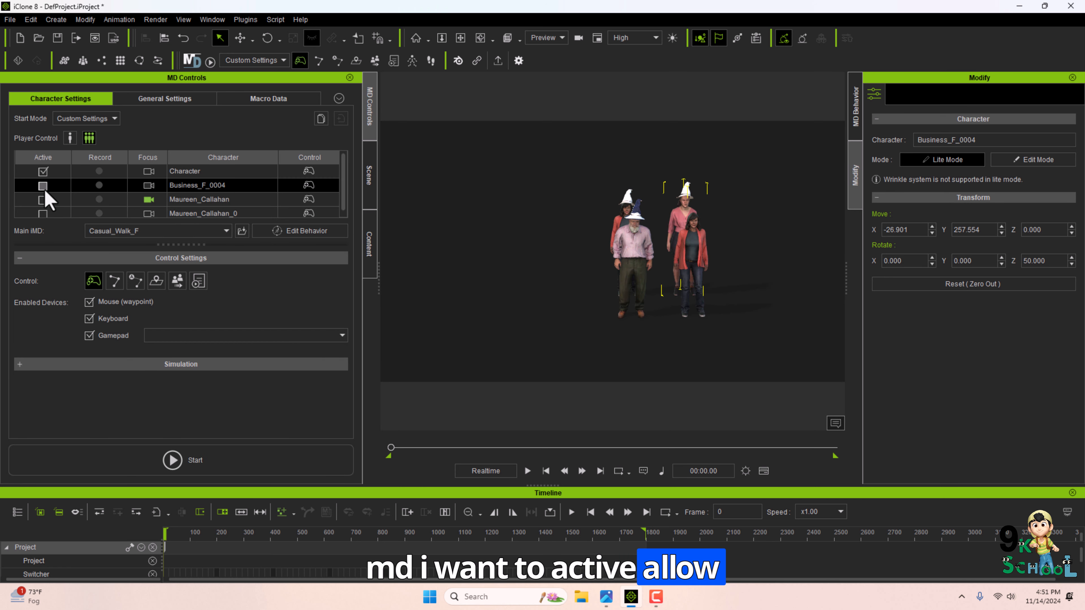
click(43, 200)
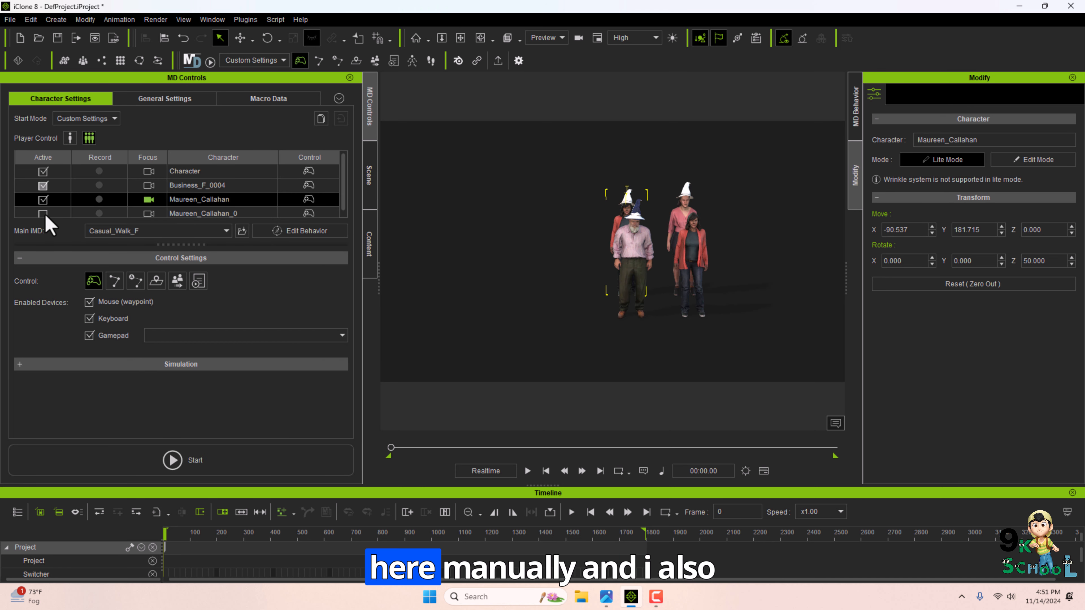
click(44, 213)
click(44, 187)
drag(163, 244, 163, 345)
Turn on recording for Character, Business_F_0004 and Maureen_Callahan.
click(99, 171)
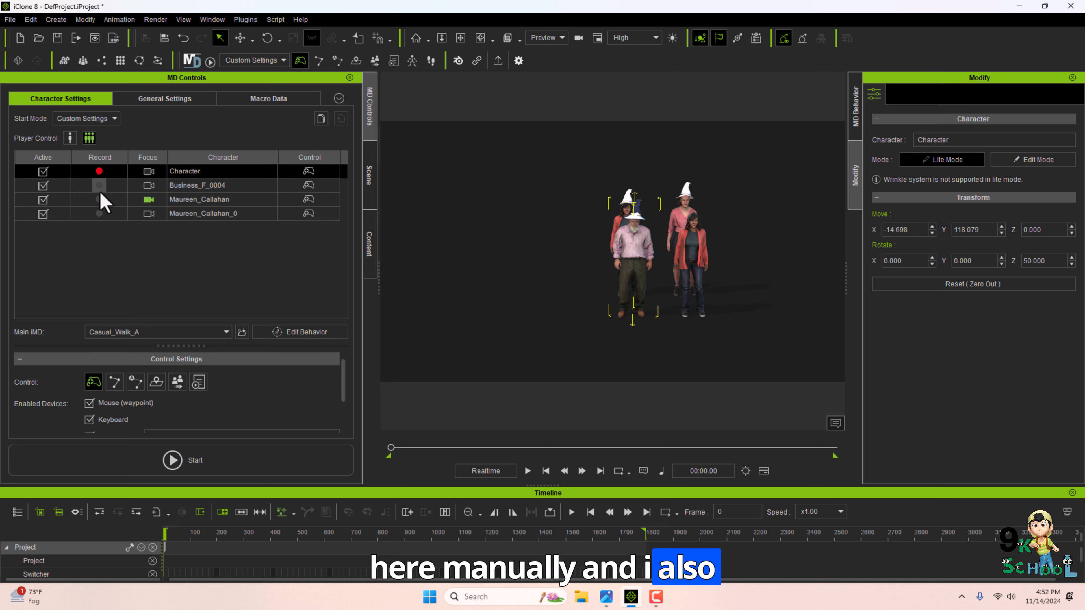
click(99, 185)
click(99, 199)
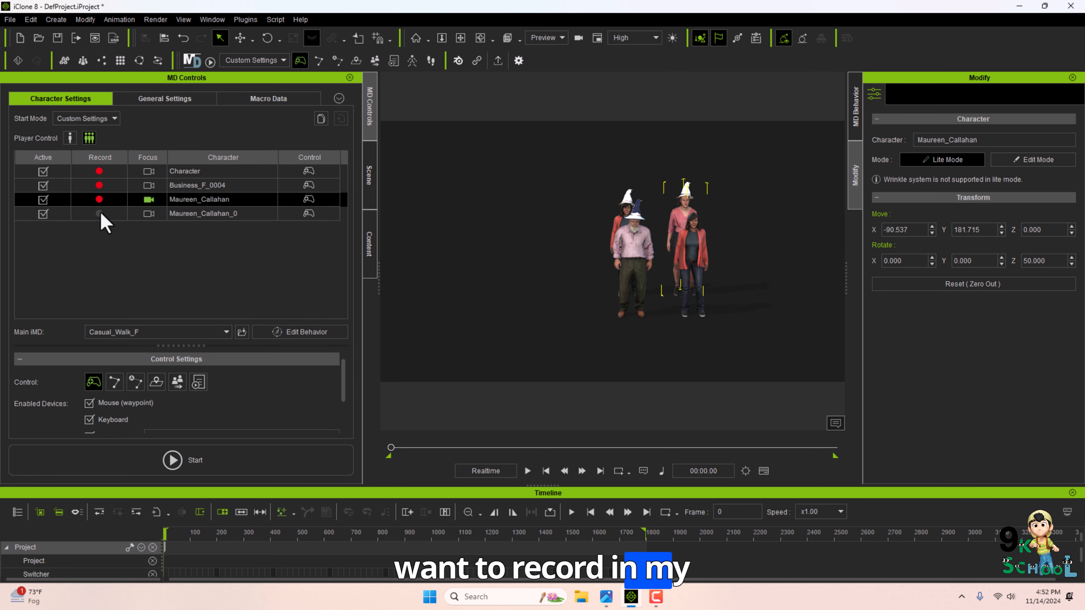
Turn on recording for Maureen_Callahan_0 and start Motion Director.
click(99, 213)
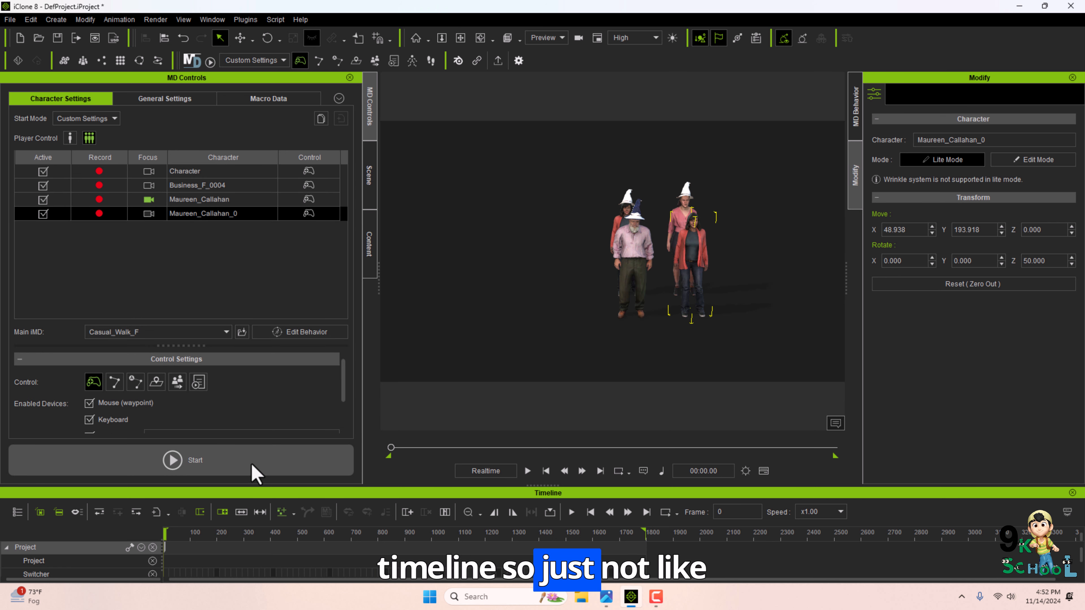
click(150, 201)
click(165, 213)
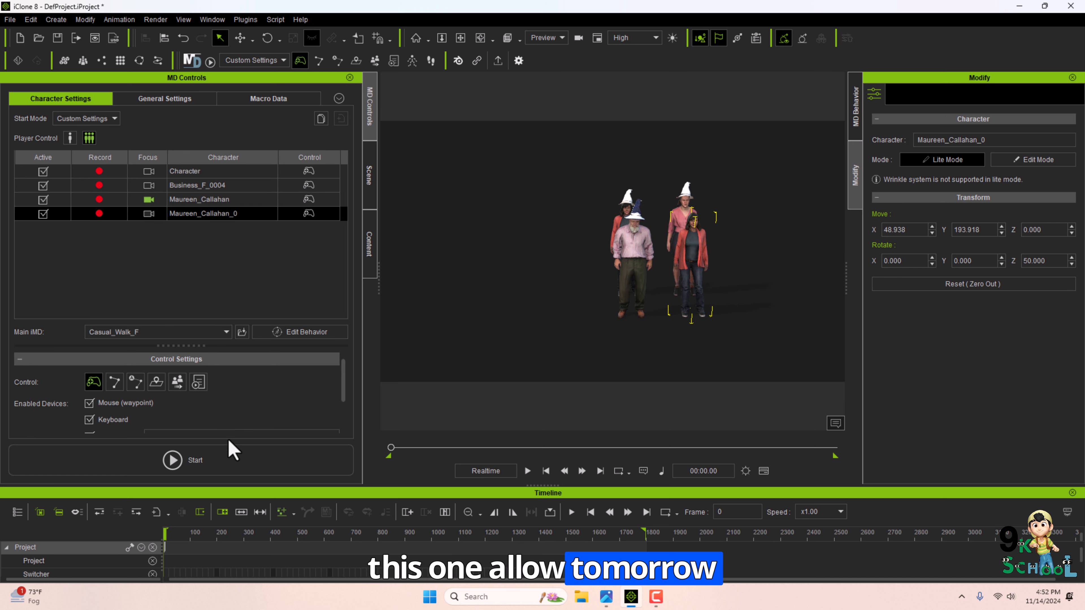
click(212, 445)
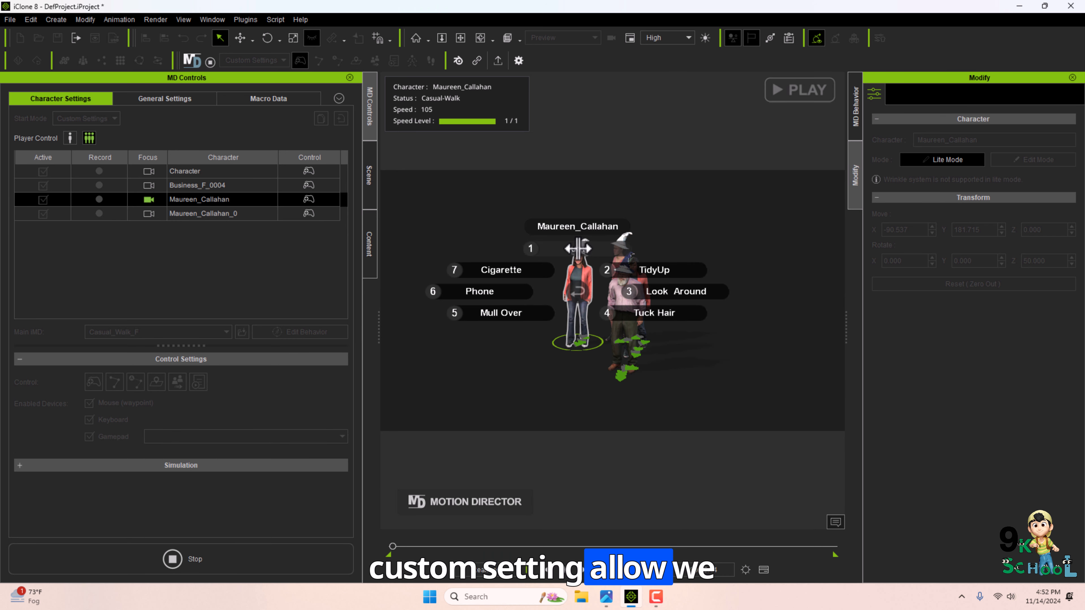
Direct the crowd characters with waypoints, switching control between them and triggering actions such as Phone.
click(570, 248)
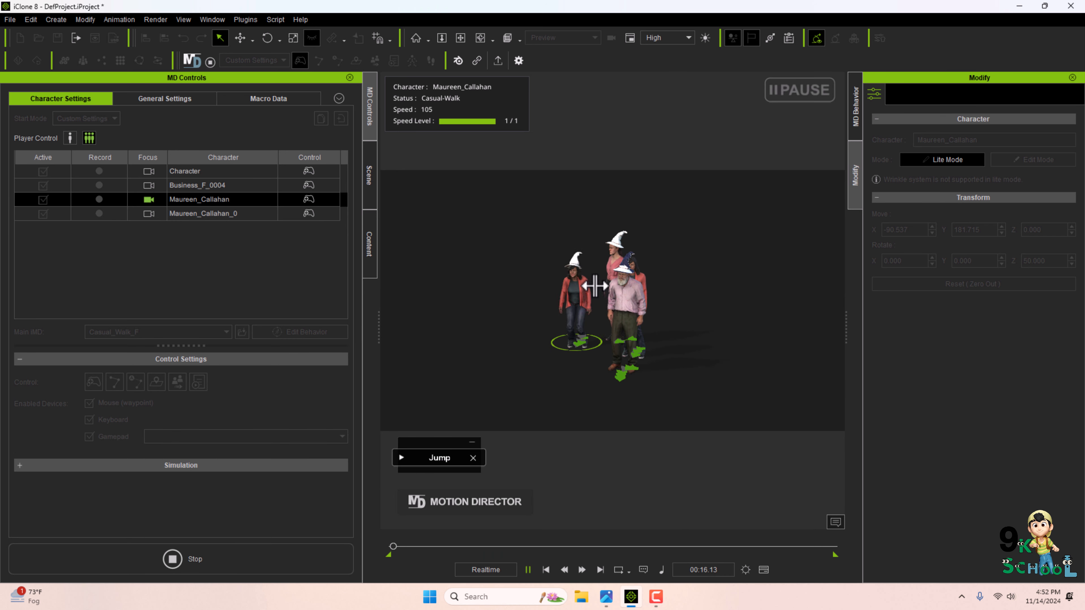
click(624, 299)
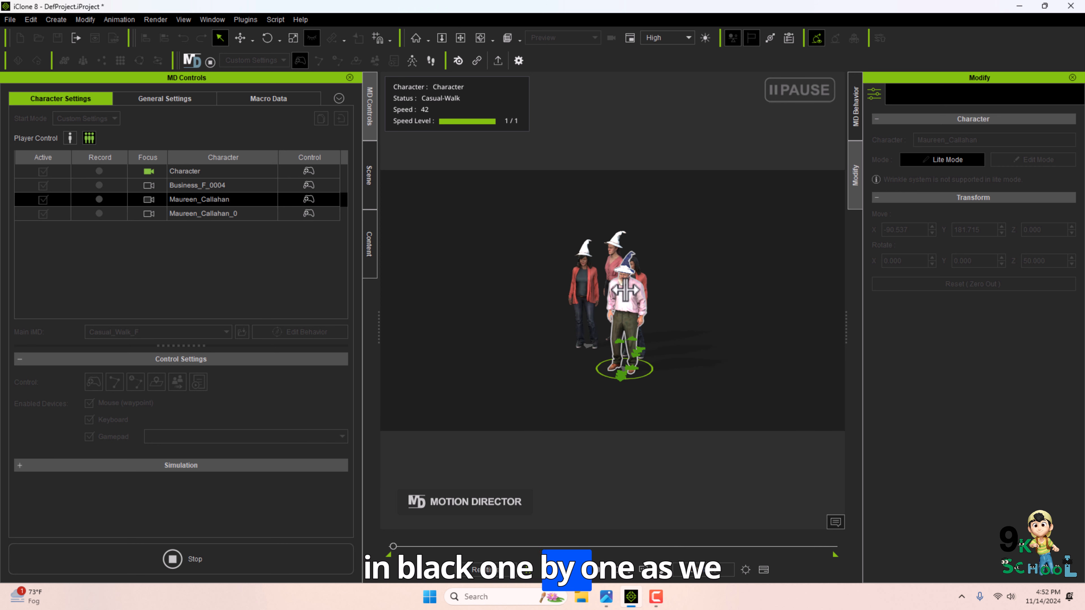
click(625, 290)
click(649, 337)
click(618, 276)
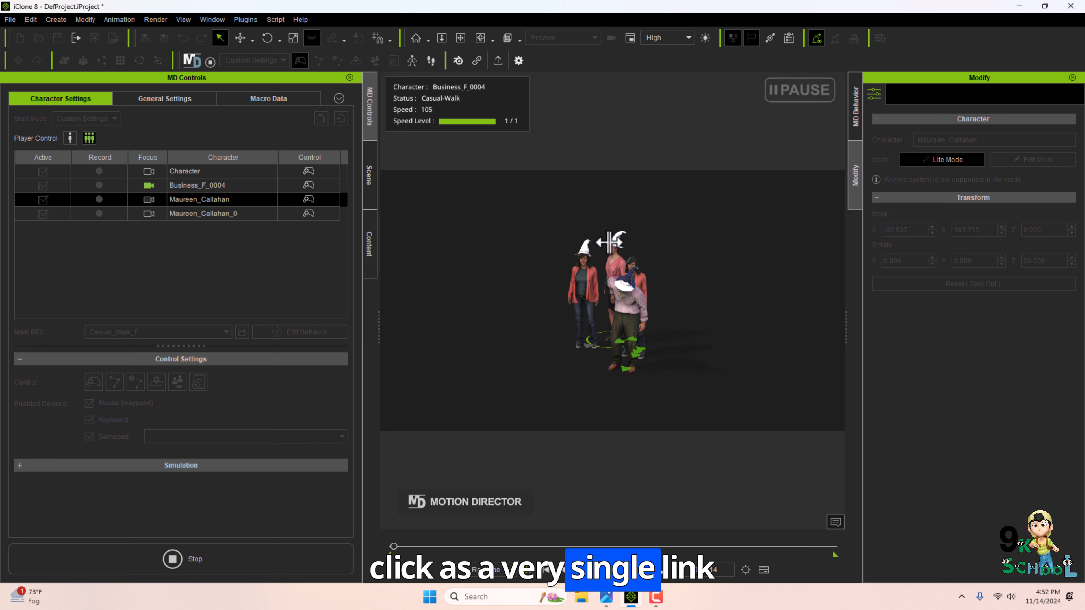
click(612, 250)
key(6)
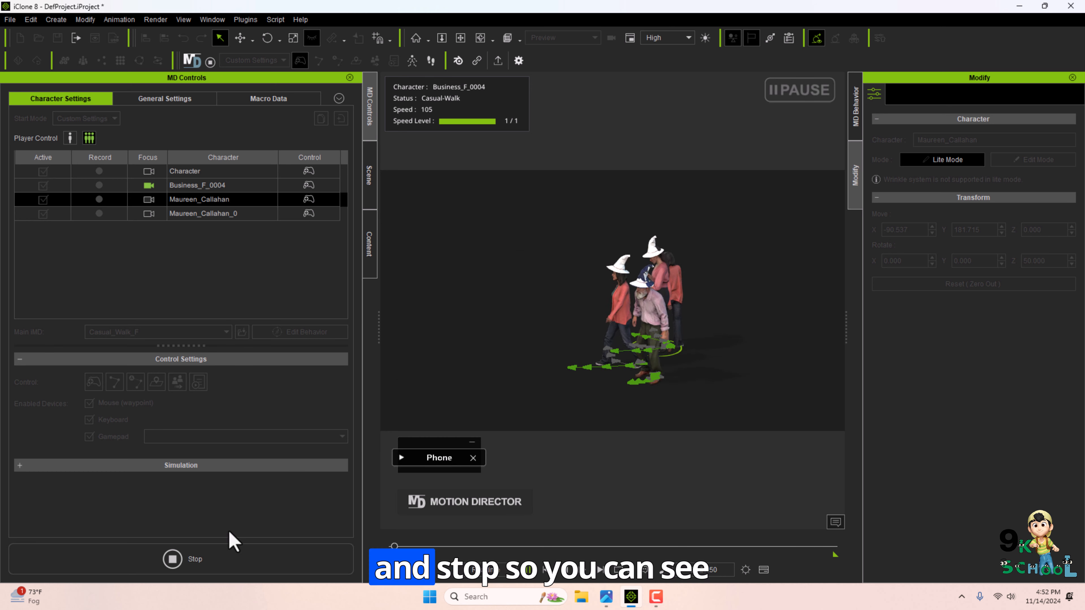
Stop Motion Director and play the recorded crowd motion back from the start.
click(222, 571)
mouse_move(398, 546)
mouse_down()
mouse_move(633, 547)
mouse_move(389, 549)
mouse_up()
click(528, 572)
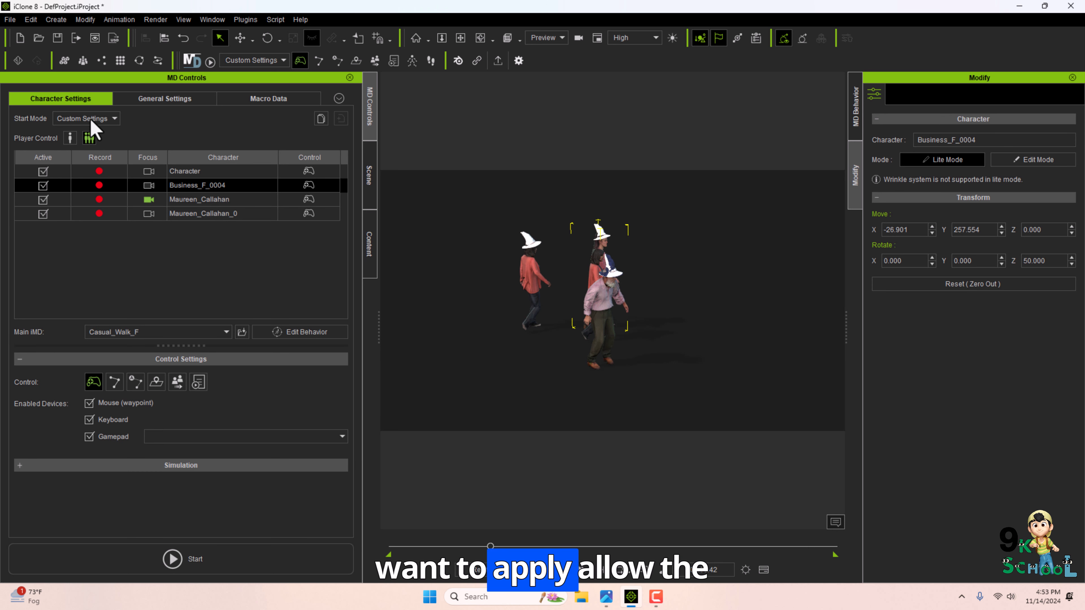
click(91, 119)
click(81, 122)
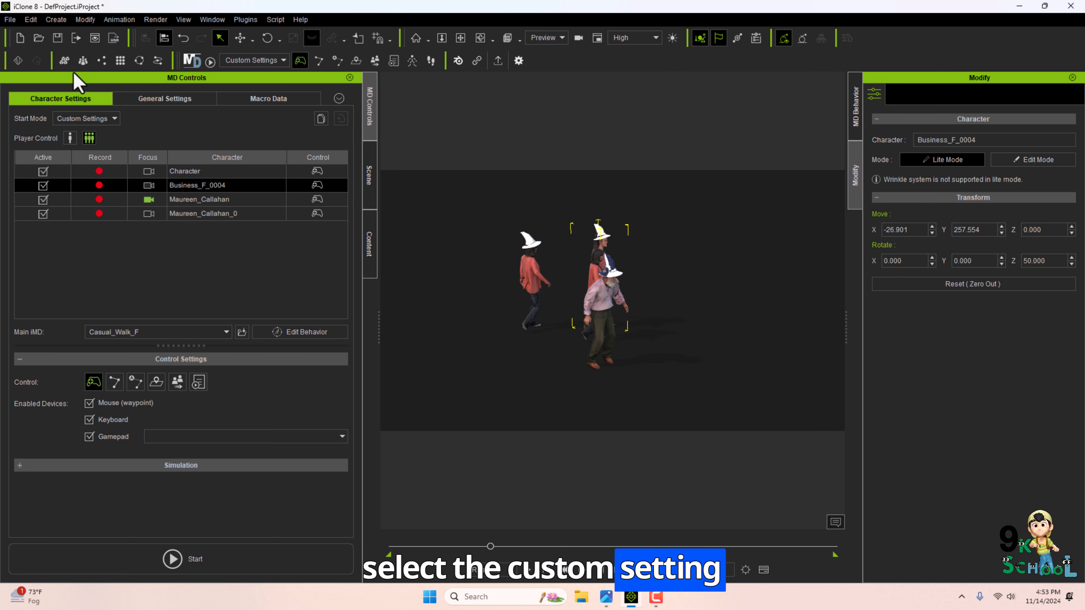
Start a new empty project.
key(ctrl+n)
click(534, 323)
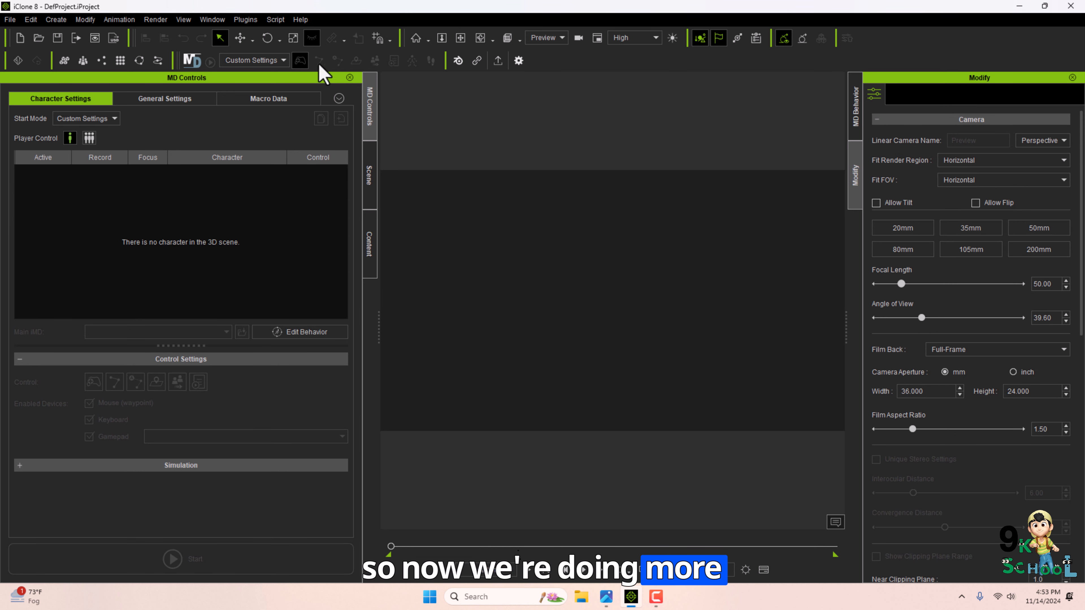
Close the MD Controls and Modify panels.
click(349, 78)
click(358, 78)
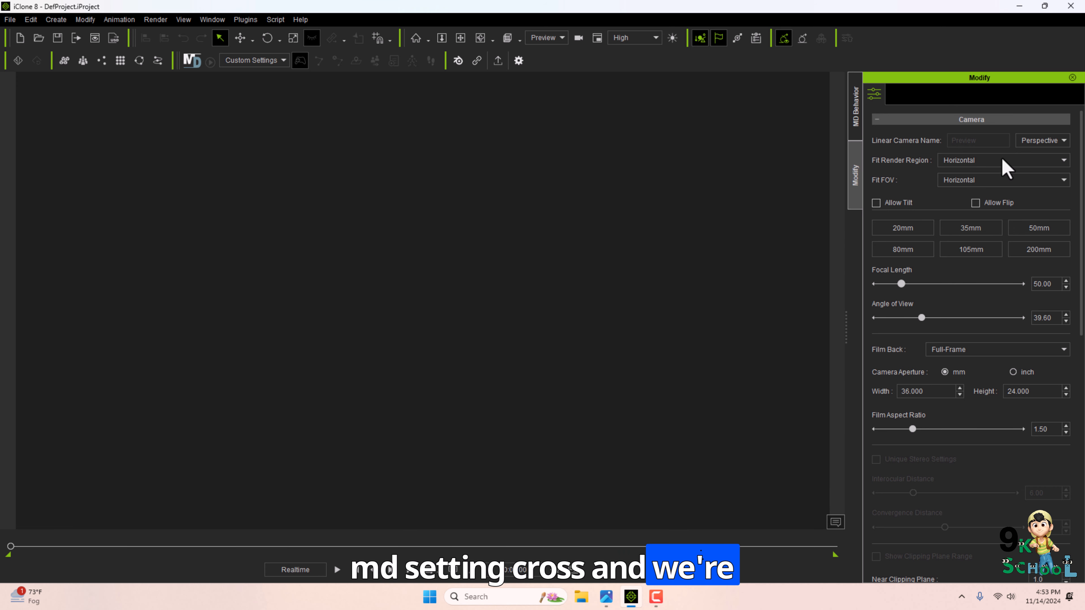
click(1072, 77)
click(1071, 78)
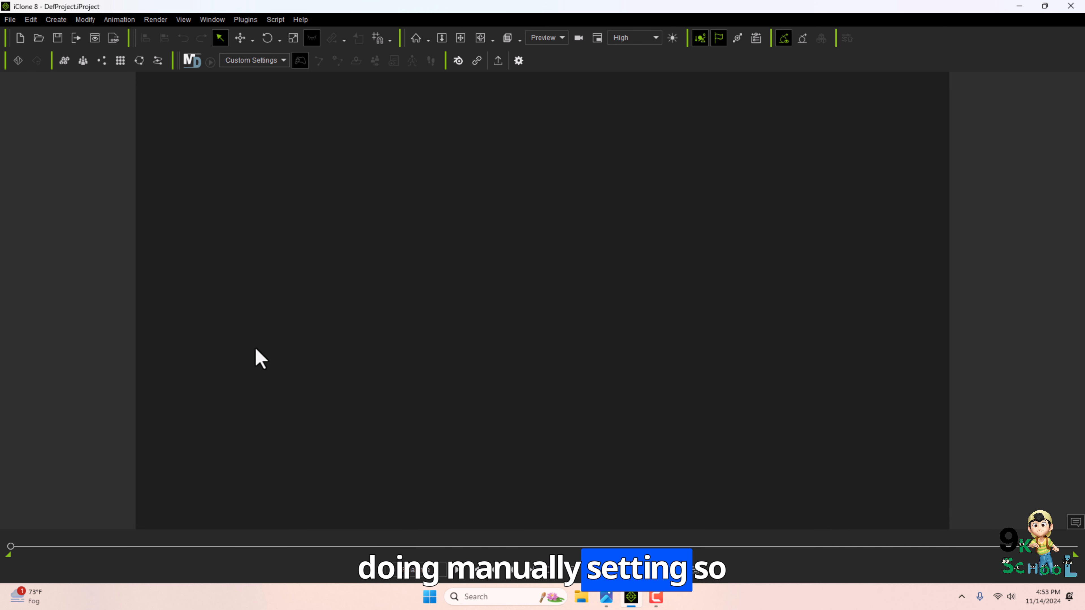
Open the Content Manager and add a character from the Free Resource Actor Group to the scene.
click(212, 19)
click(258, 68)
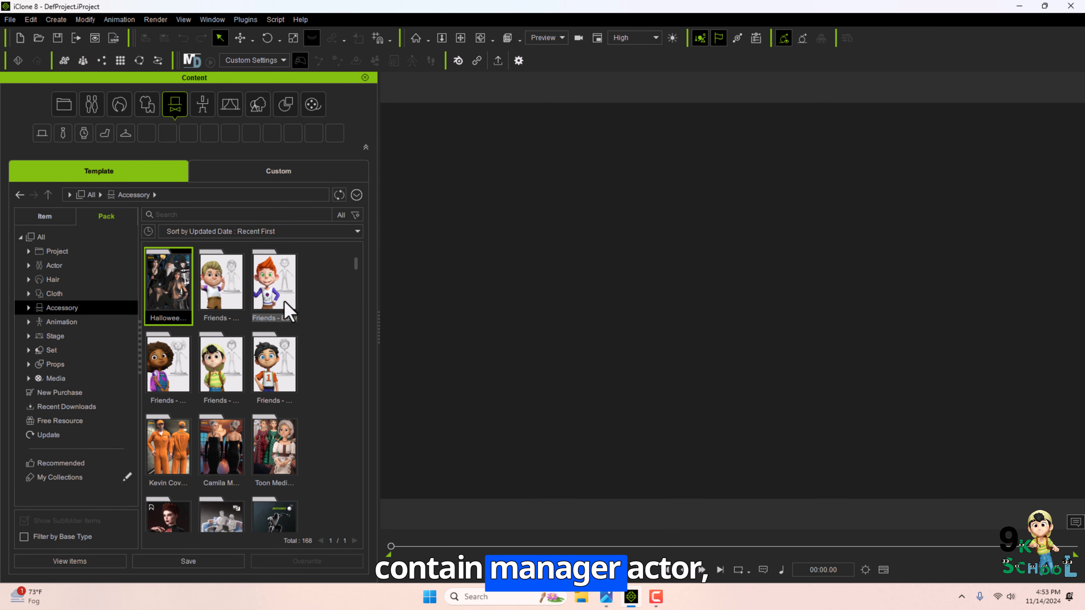
click(52, 279)
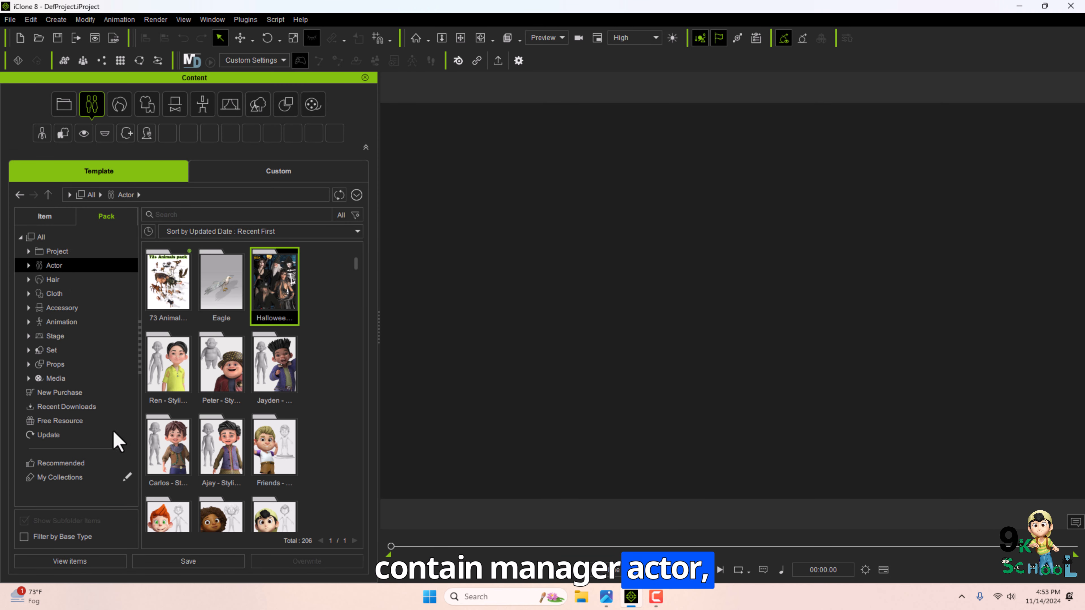
click(60, 420)
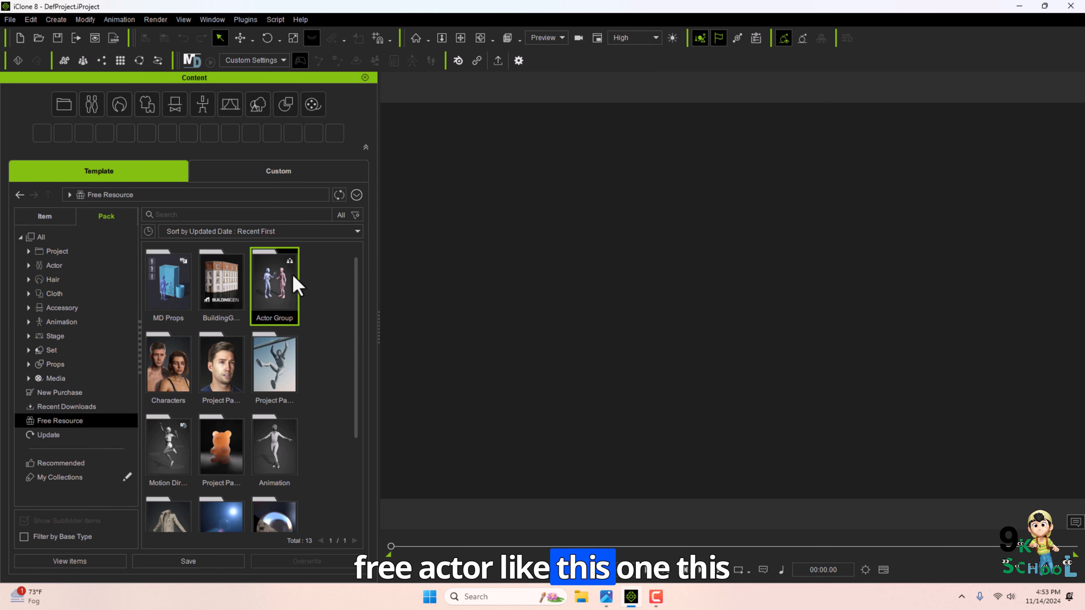
double_click(280, 287)
scroll(280, 317, down, 5)
scroll(280, 318, up, 3)
double_click(313, 350)
Search all content for md to list the MD packs.
click(19, 195)
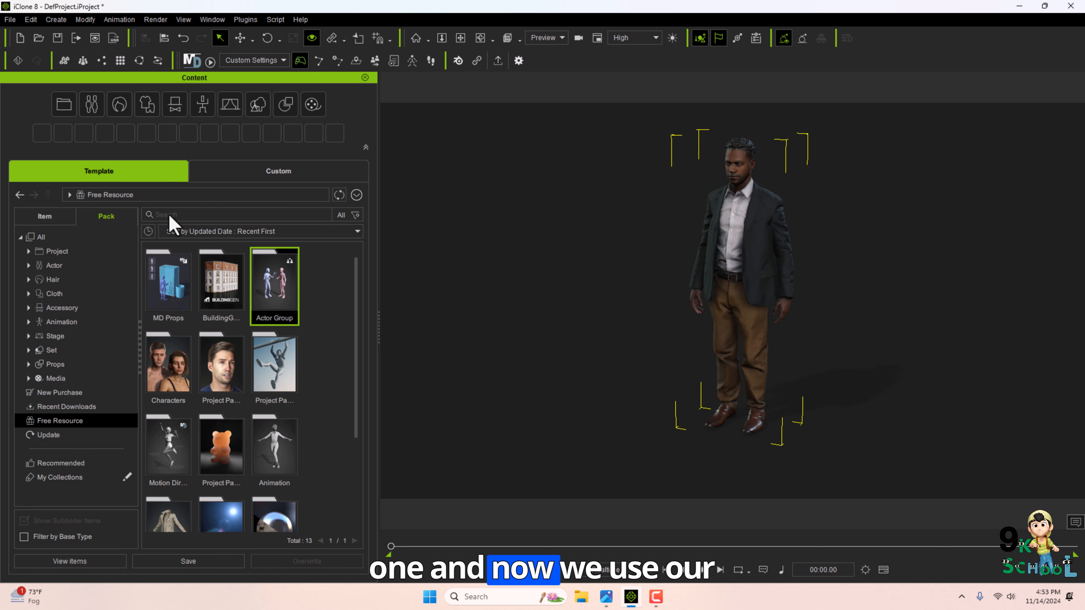
click(169, 216)
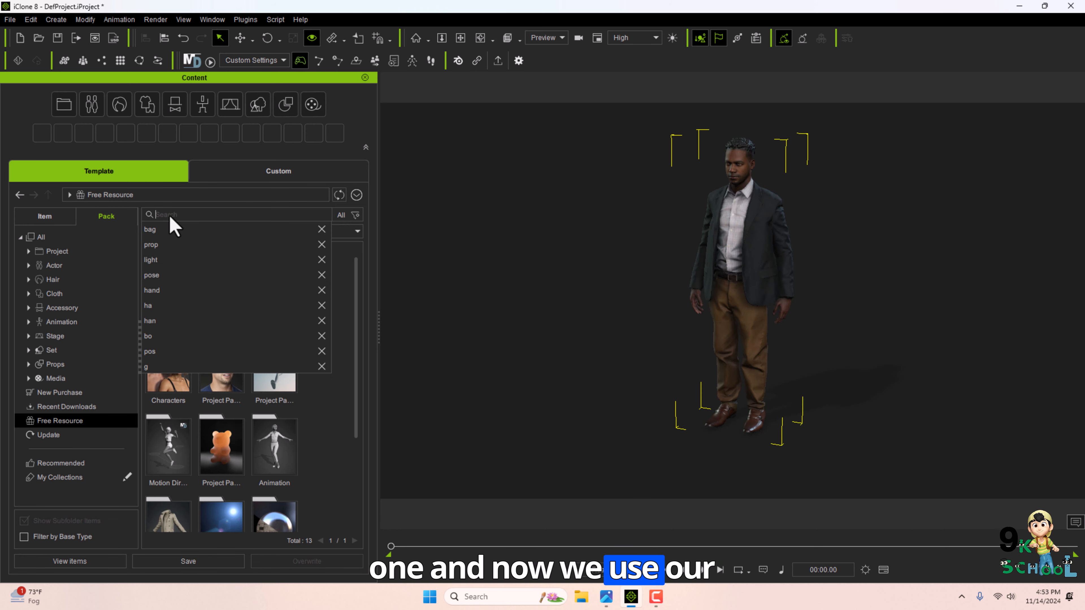
click(344, 303)
click(191, 214)
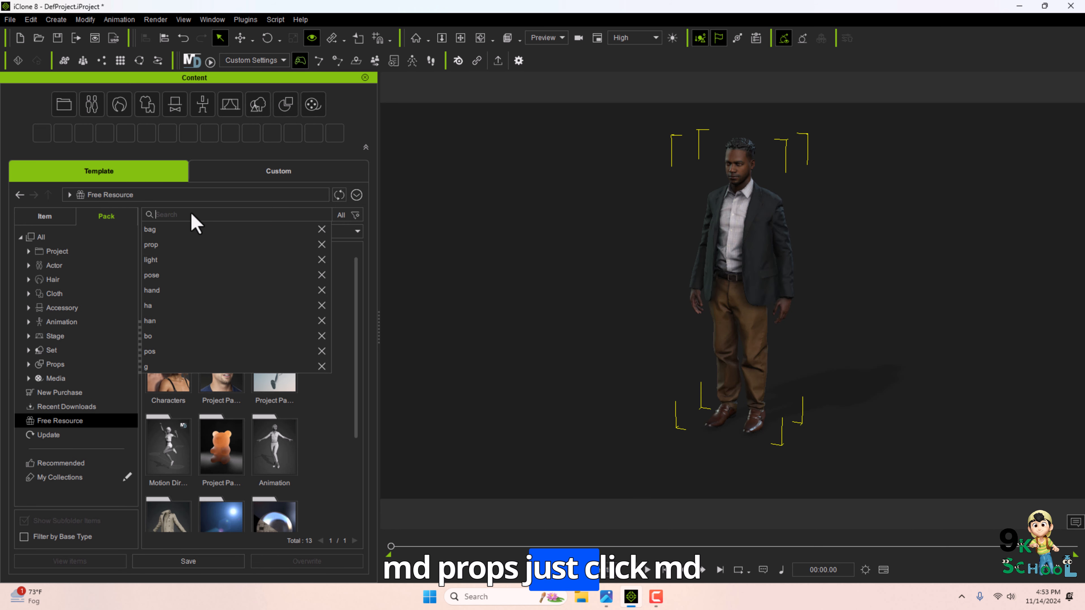
text(md)
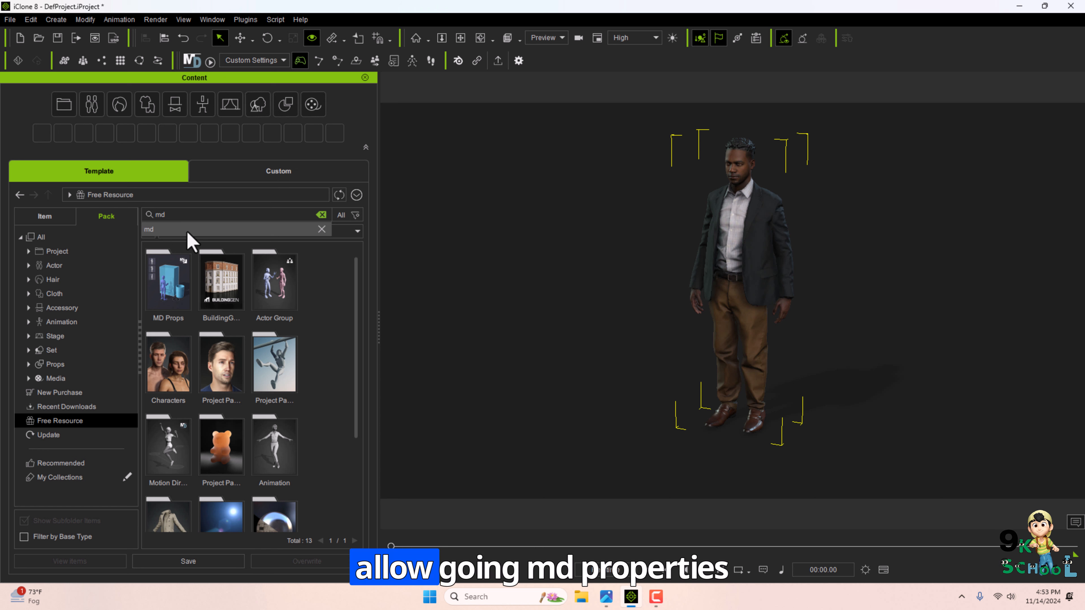
click(187, 229)
click(116, 239)
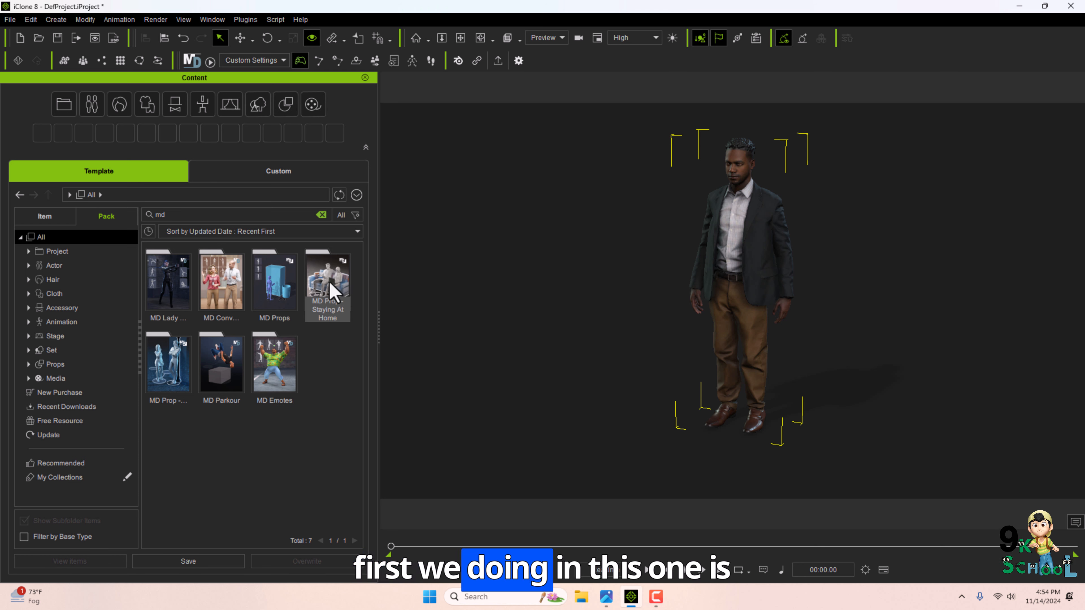
Browse the MD Lady Agent pack and return to the md search results.
double_click(174, 276)
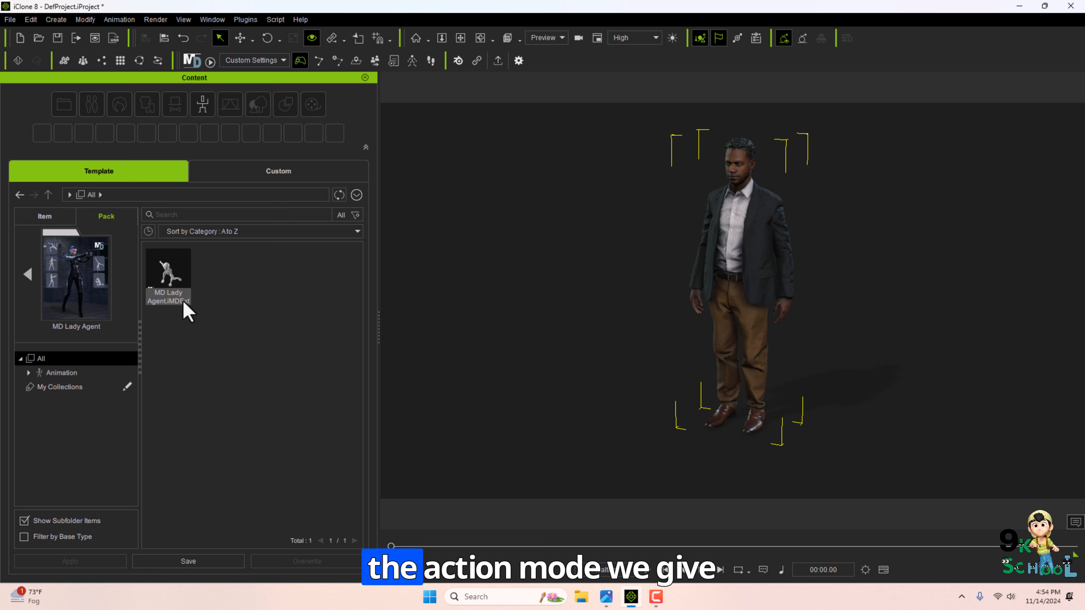
click(35, 274)
click(188, 215)
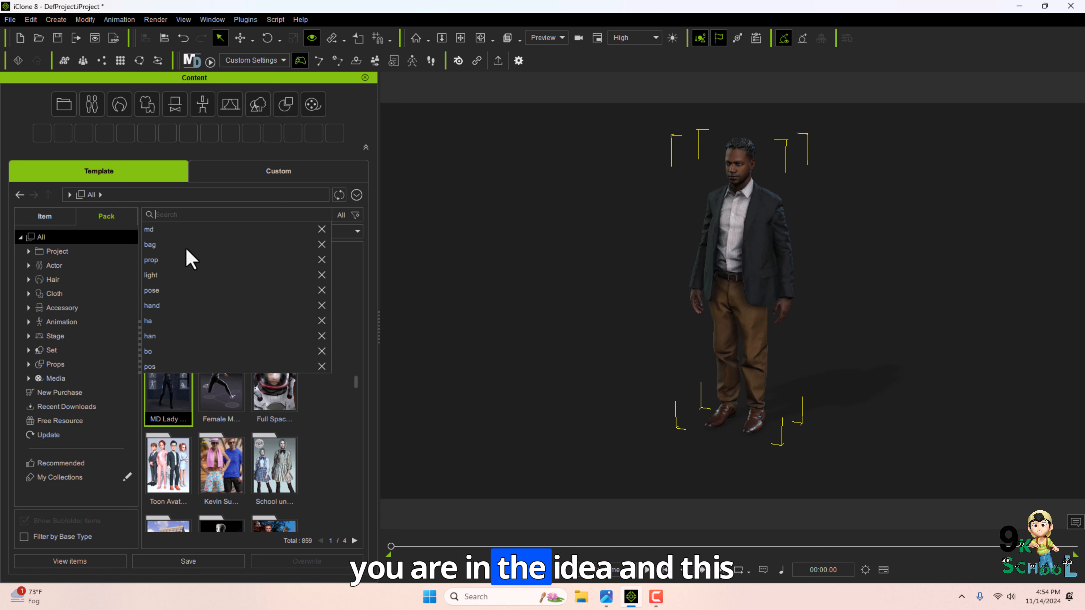
click(179, 229)
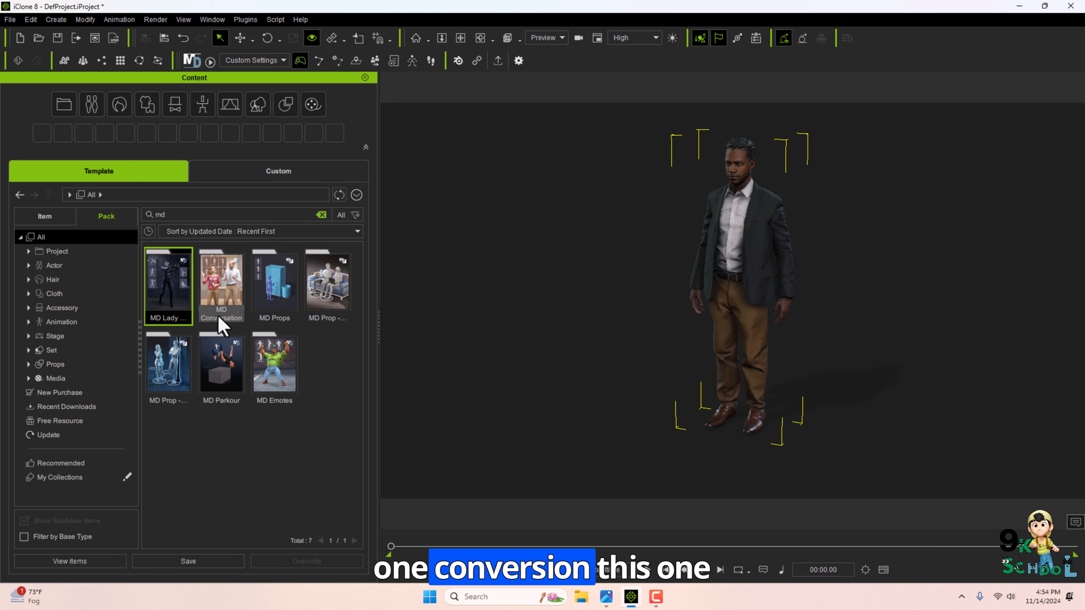
Open MD Props and add the Outdoor Bench and 01_Sit on Chair props to the scene.
double_click(275, 295)
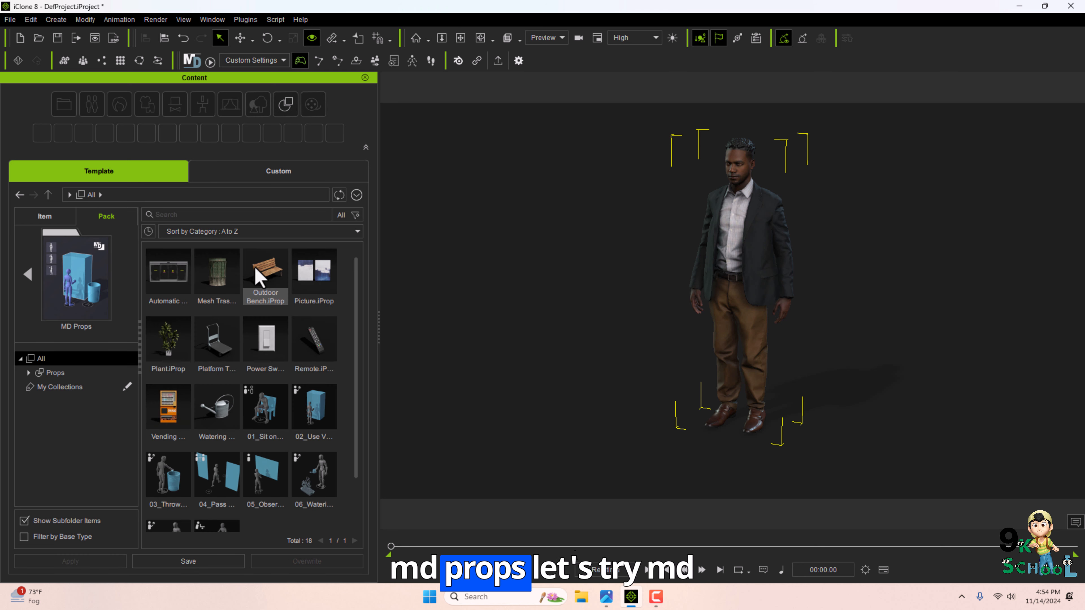
drag(357, 336, 351, 349)
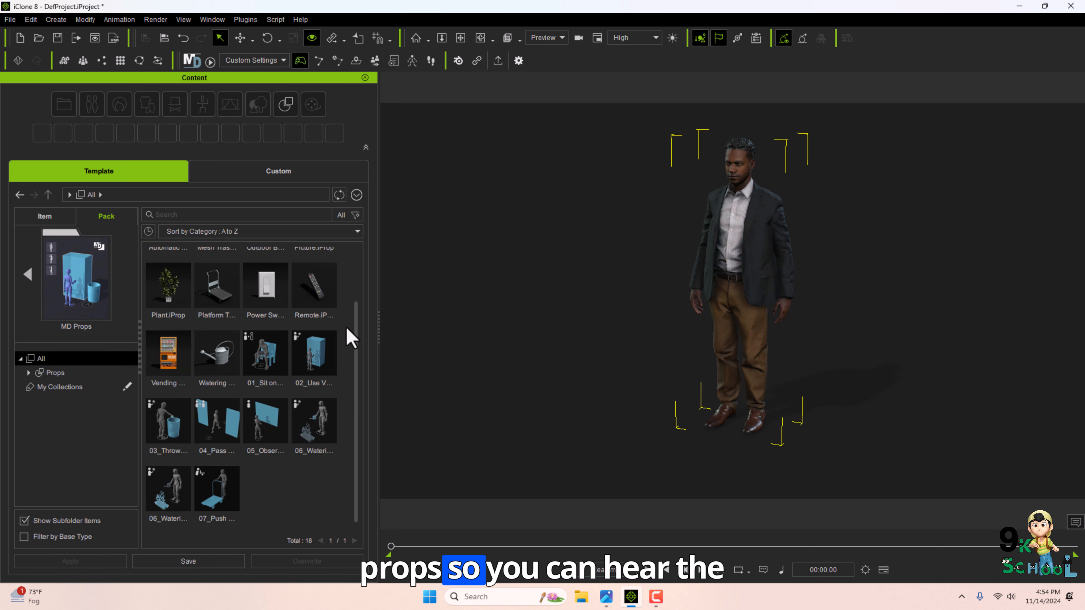
scroll(353, 331, up, 2)
scroll(342, 376, down, 2)
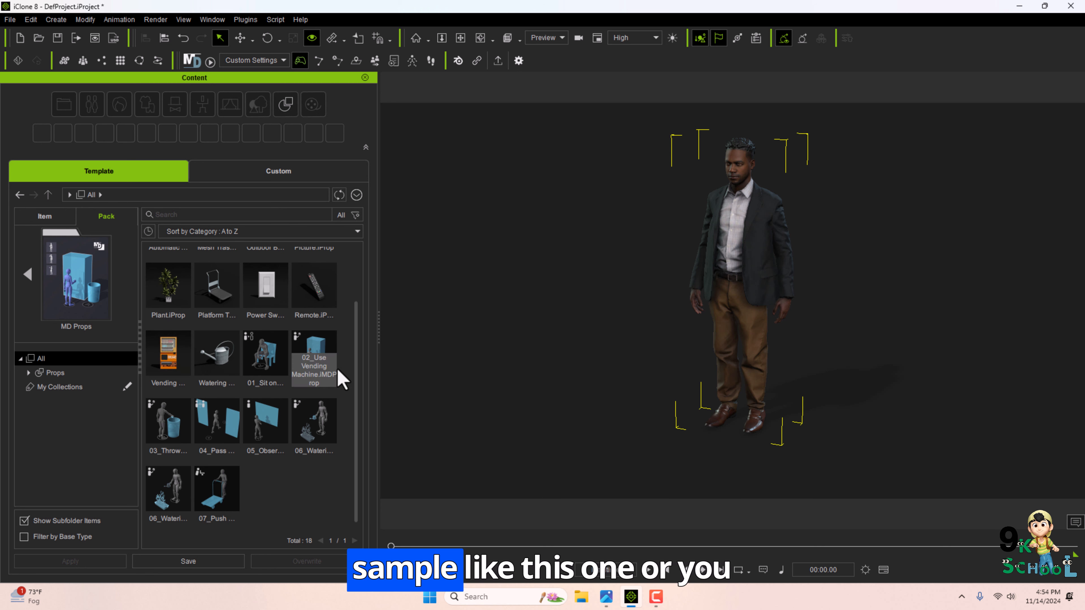
scroll(295, 334, up, 2)
drag(278, 290, 508, 344)
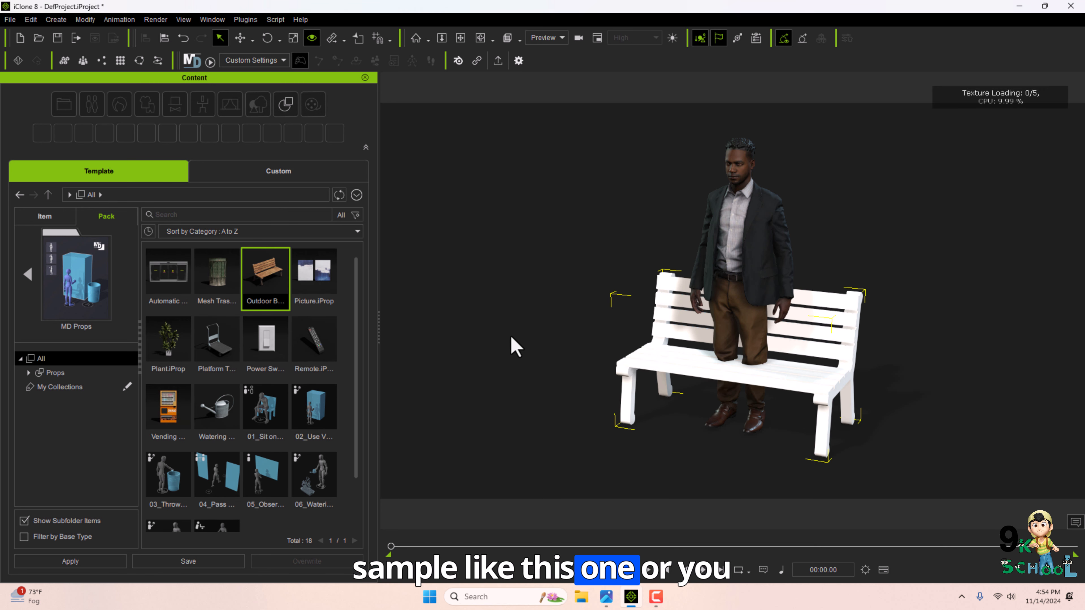
click(282, 421)
drag(278, 416, 634, 370)
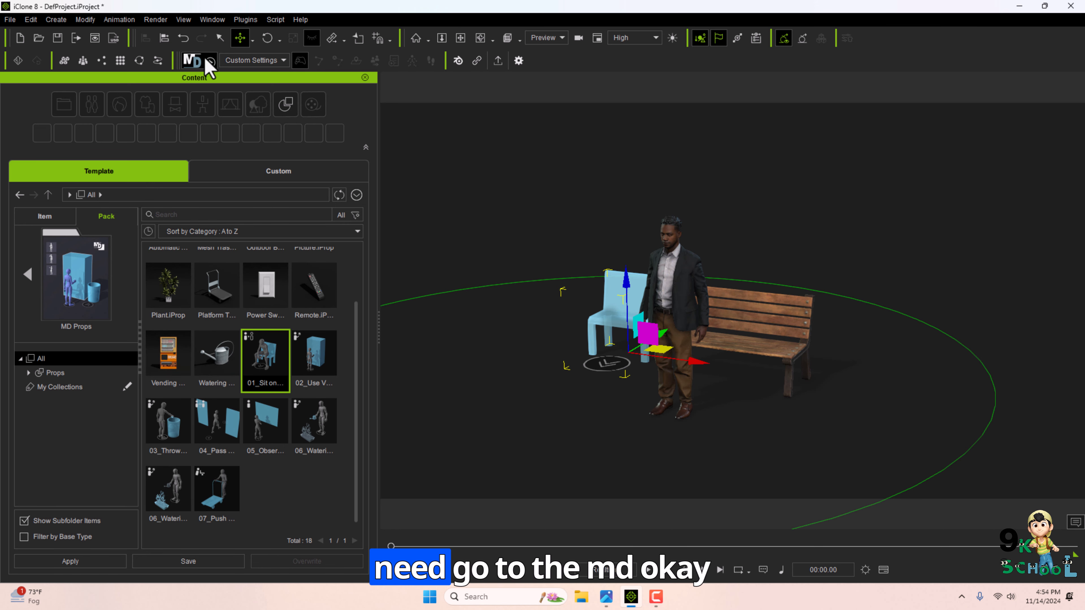
Run Motion Director and have the character sit down on the chair prop and stand up again.
click(195, 61)
click(537, 326)
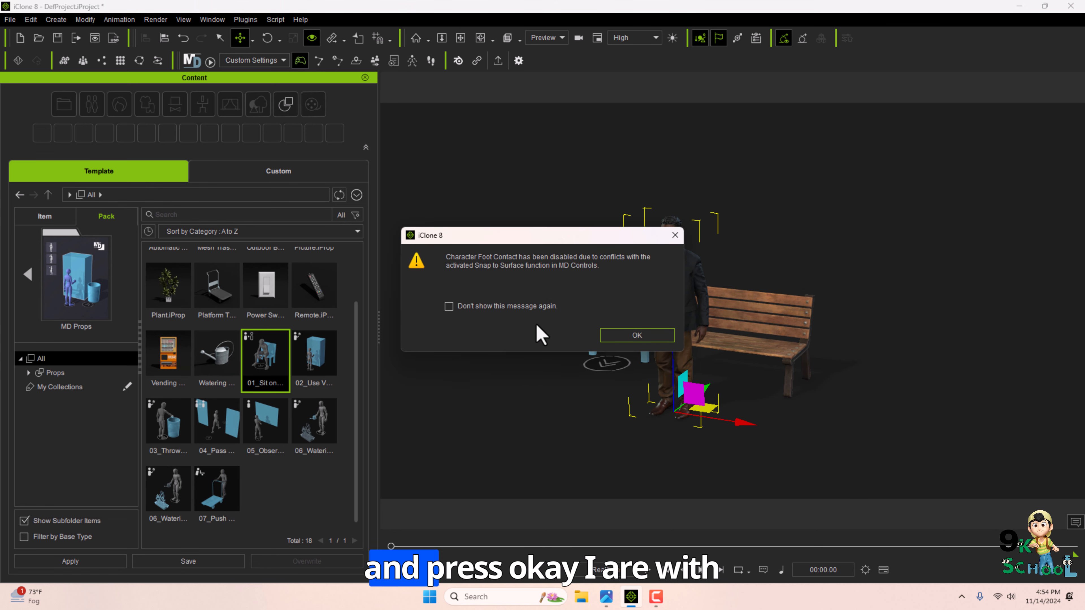
click(622, 335)
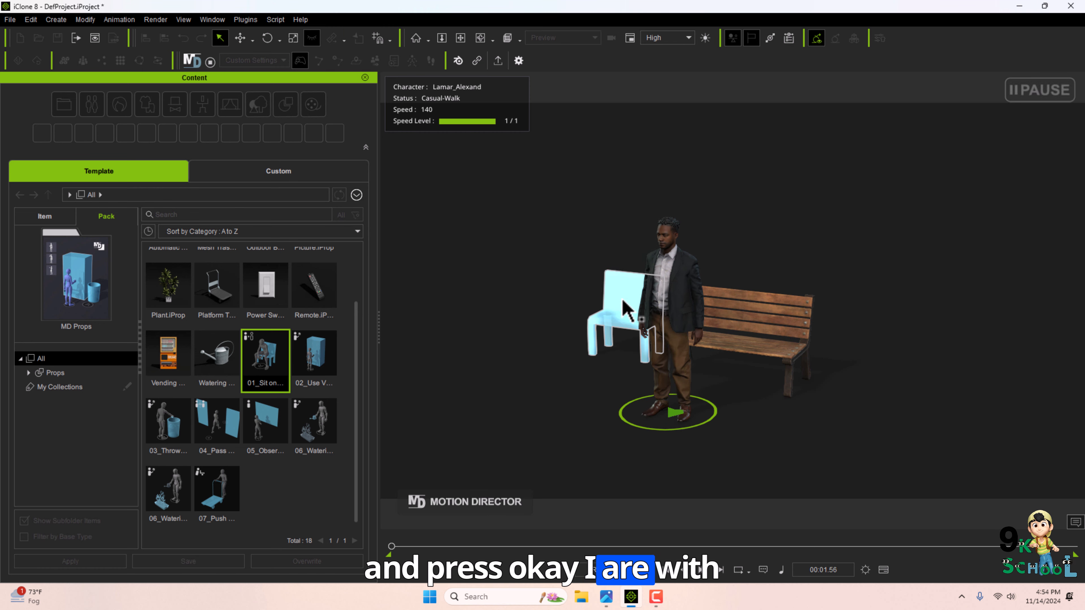
click(627, 304)
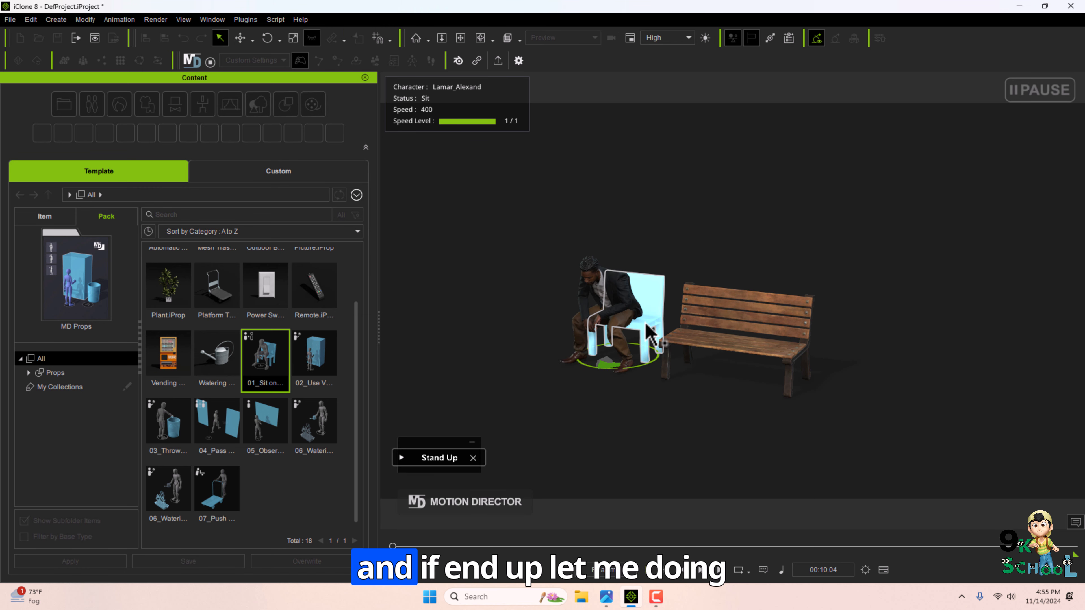
click(645, 324)
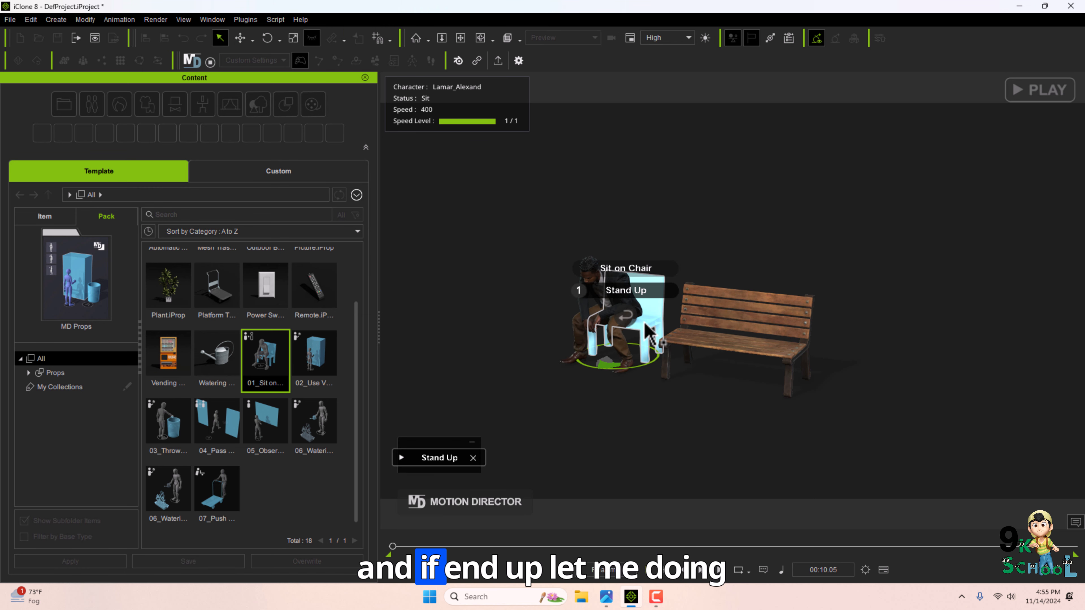
click(631, 299)
Open the MD Controls panel and stop Motion Director.
click(212, 20)
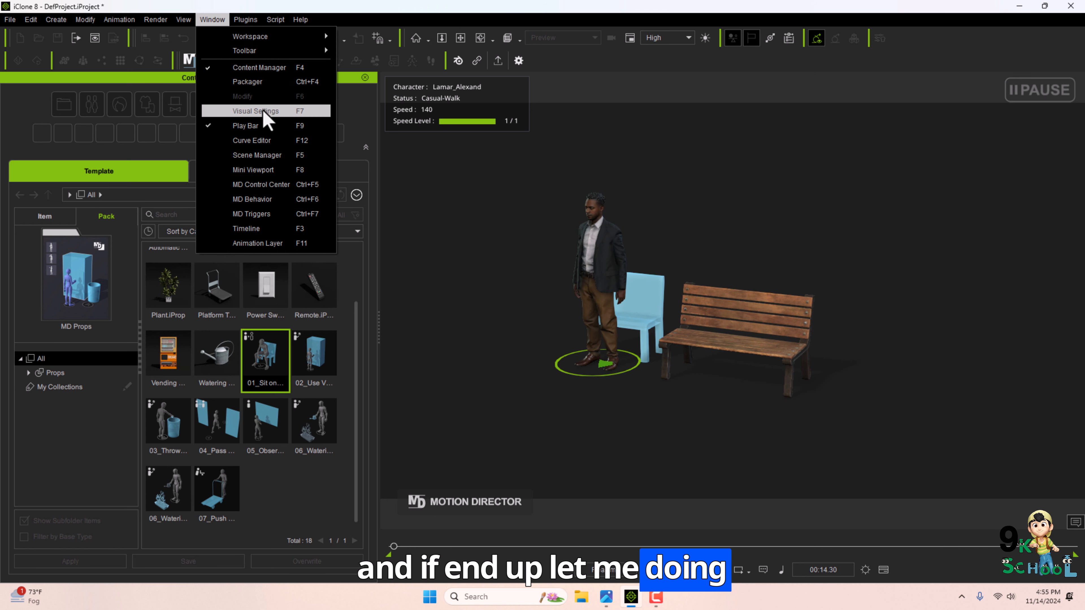
click(289, 185)
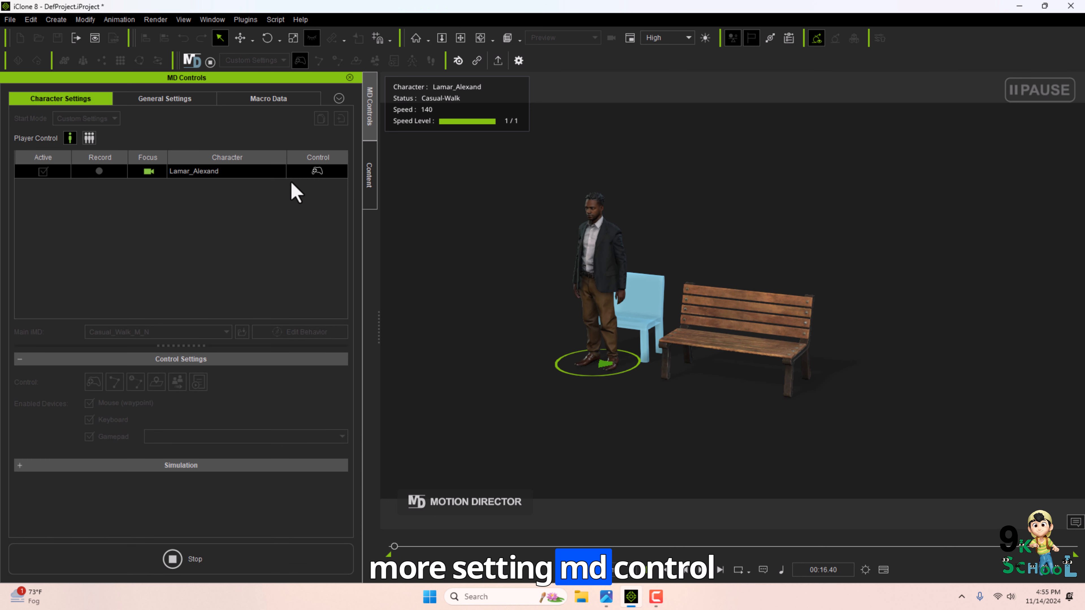
click(259, 571)
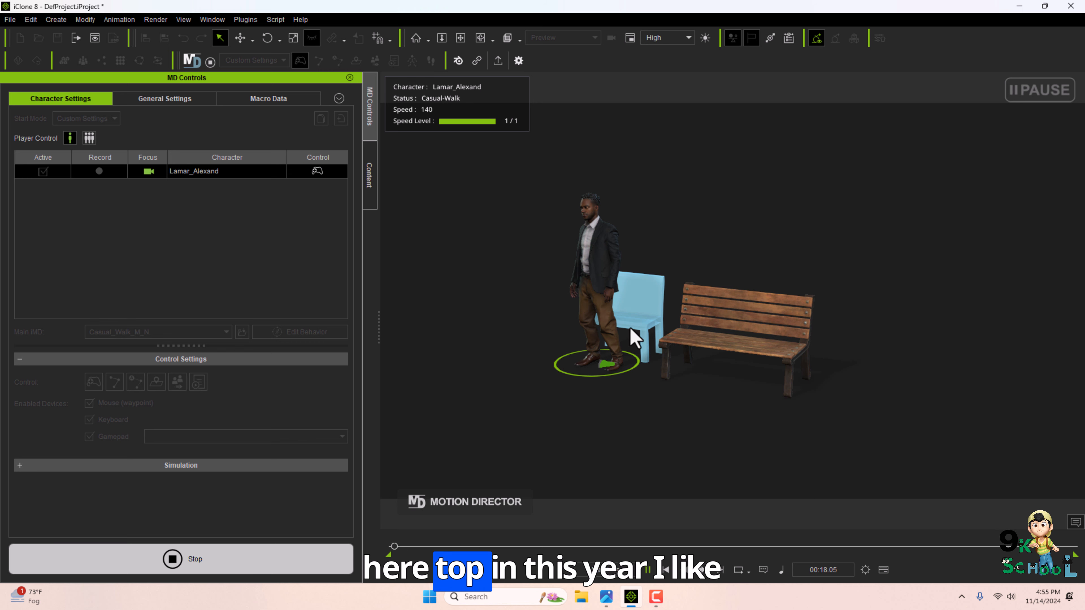
Move the sit-on-chair prop onto the outdoor bench.
click(649, 337)
drag(649, 336, 773, 375)
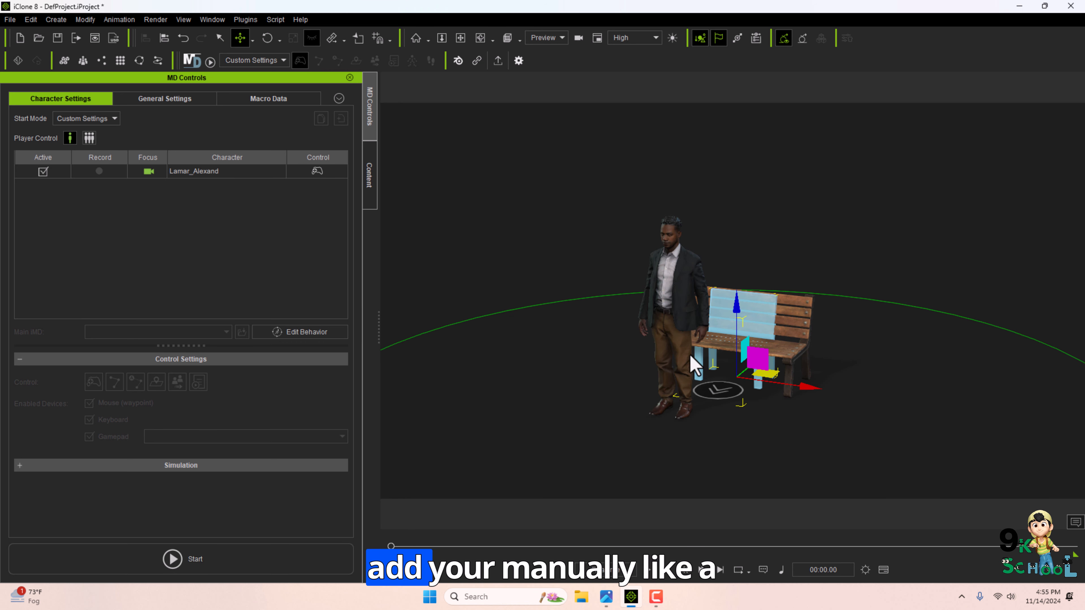
Start Motion Director and have the character sit down on the outdoor bench and stand up again.
right_drag(826, 443, 774, 402)
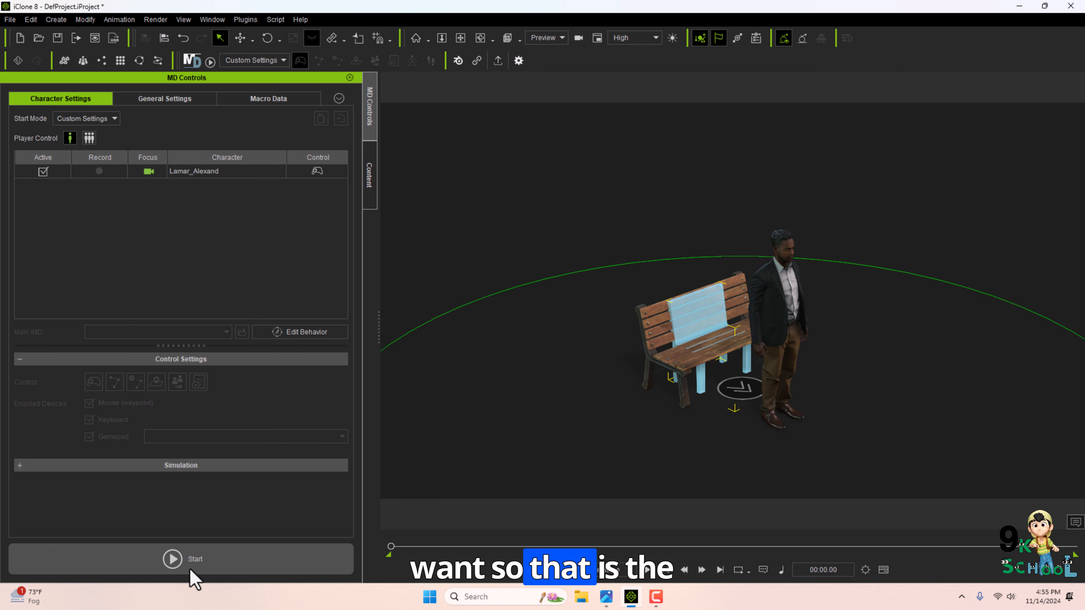
alt+right_drag(646, 334, 631, 411)
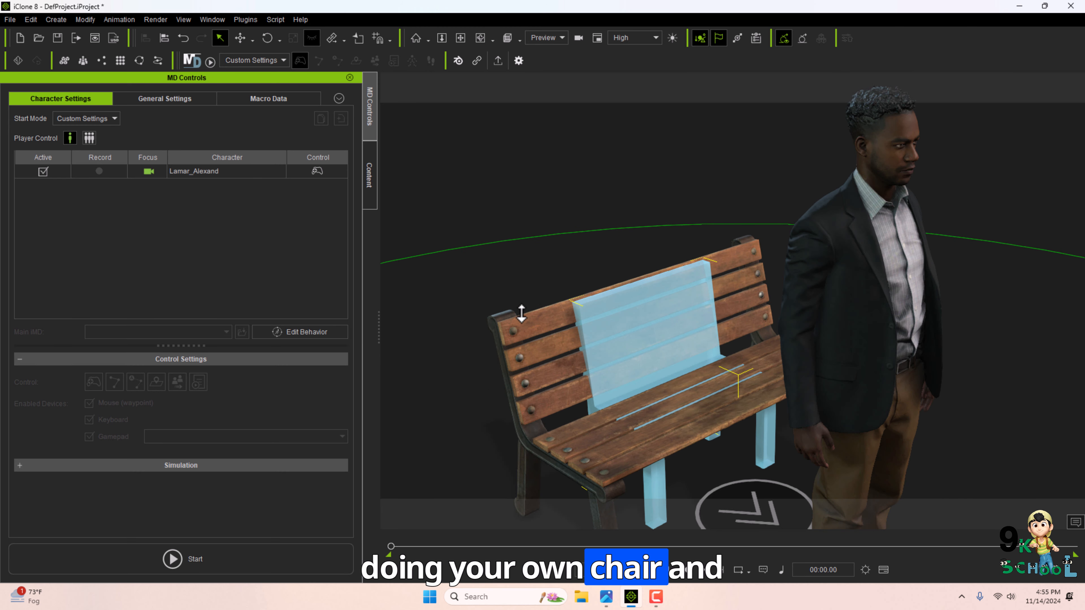
alt+right_drag(522, 314, 817, 339)
scroll(712, 334, down, 4)
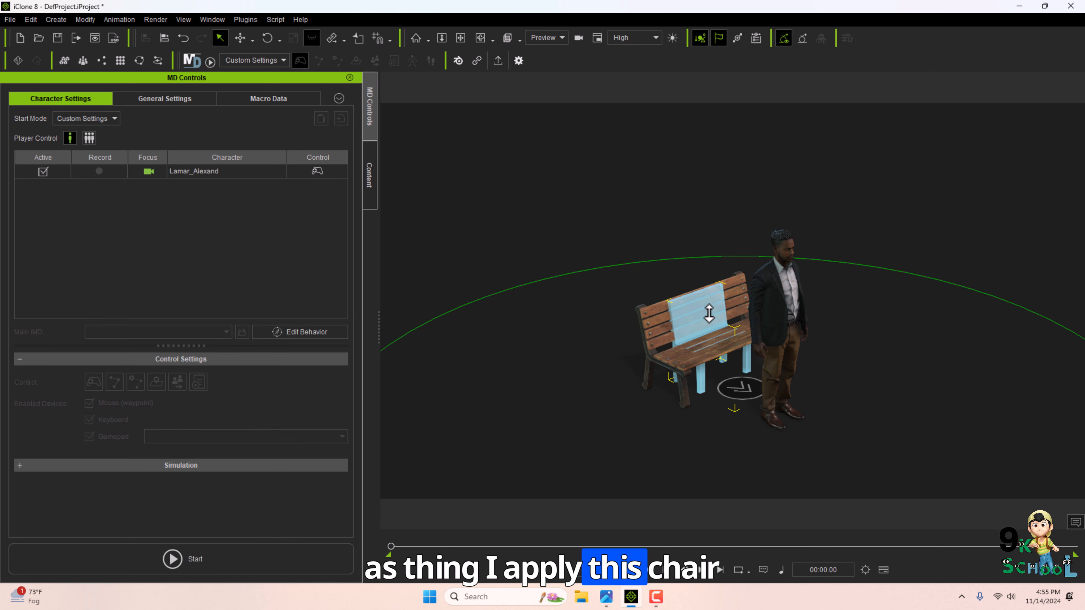
click(257, 565)
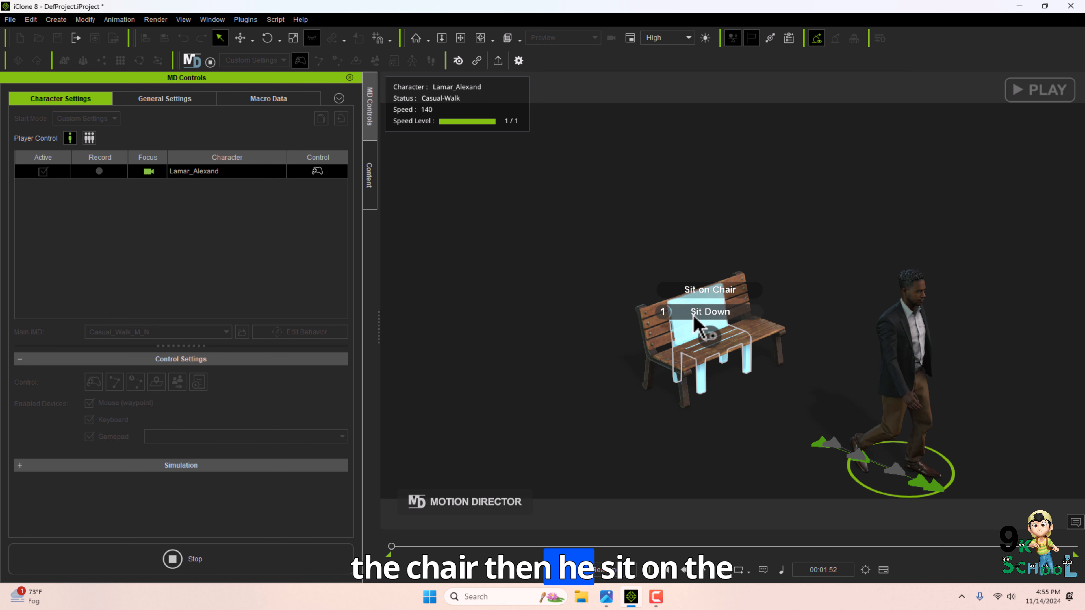
click(709, 311)
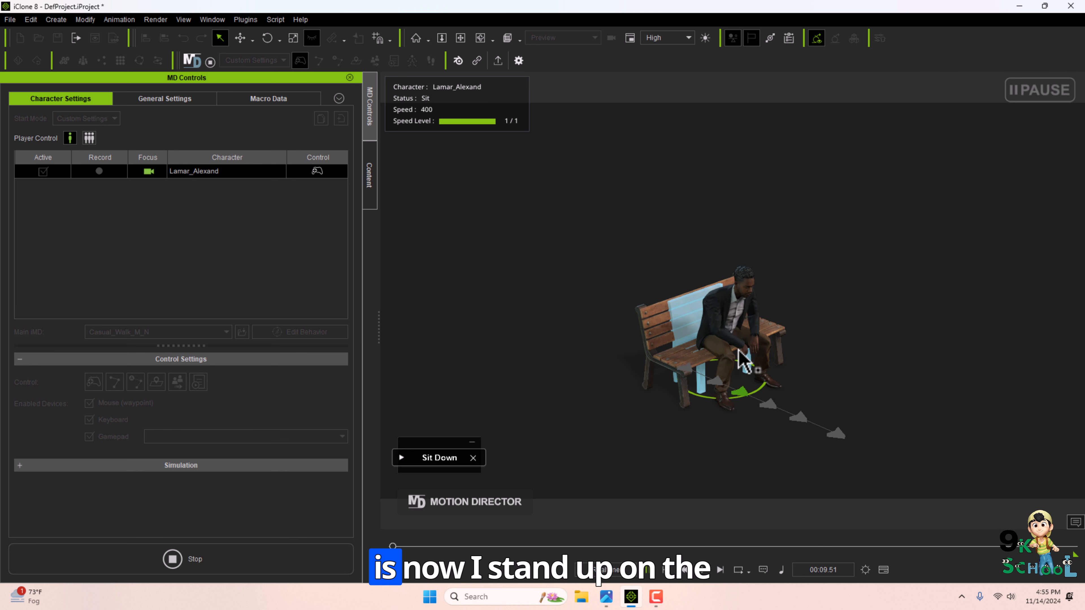
click(683, 328)
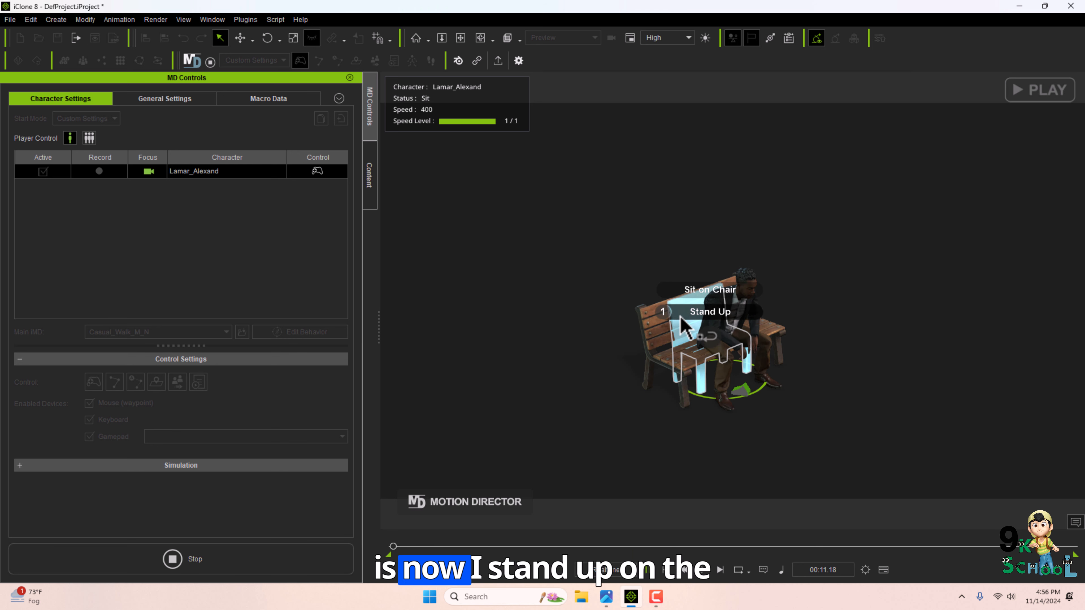
click(709, 311)
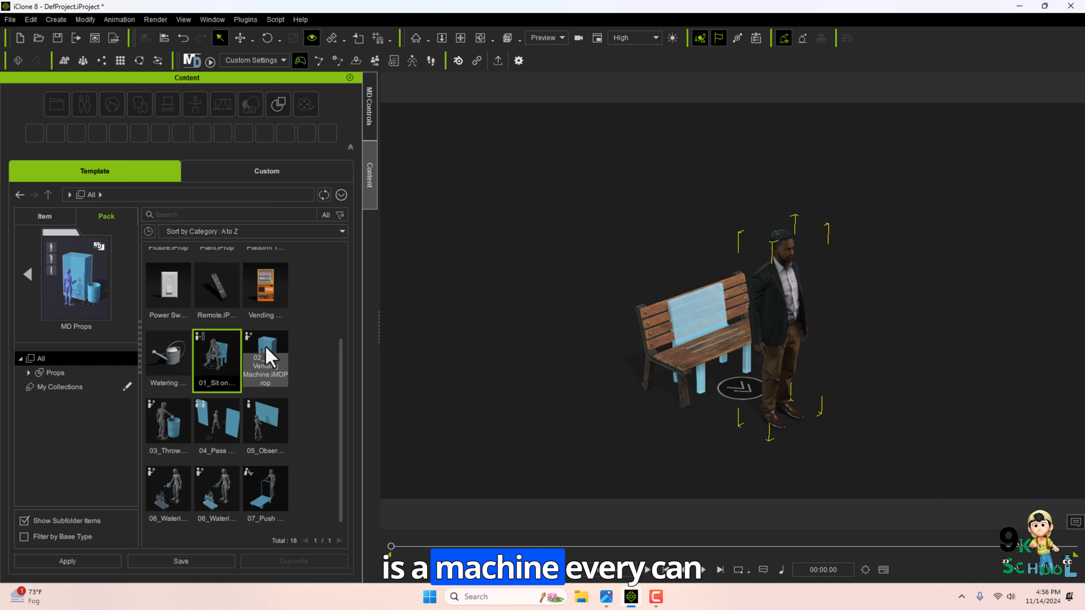
Add the Vending Machine prop and the 02_Use Vending Machine MD prop to the scene.
drag(266, 359, 835, 338)
drag(253, 307, 835, 323)
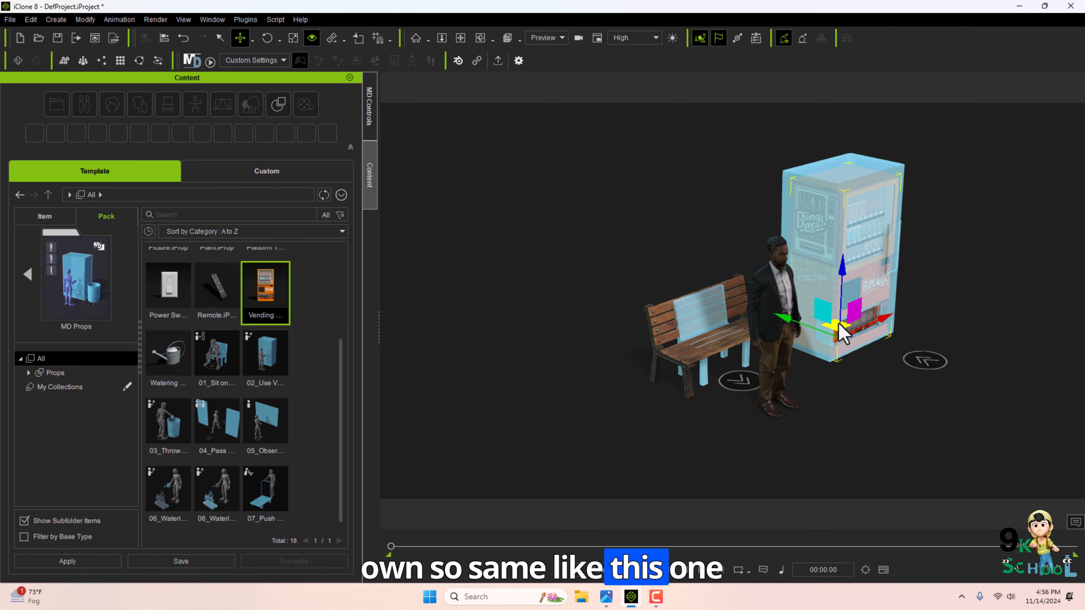
click(771, 299)
Run Motion Director, have the character drink a beverage at the vending machine, and stop it.
click(370, 124)
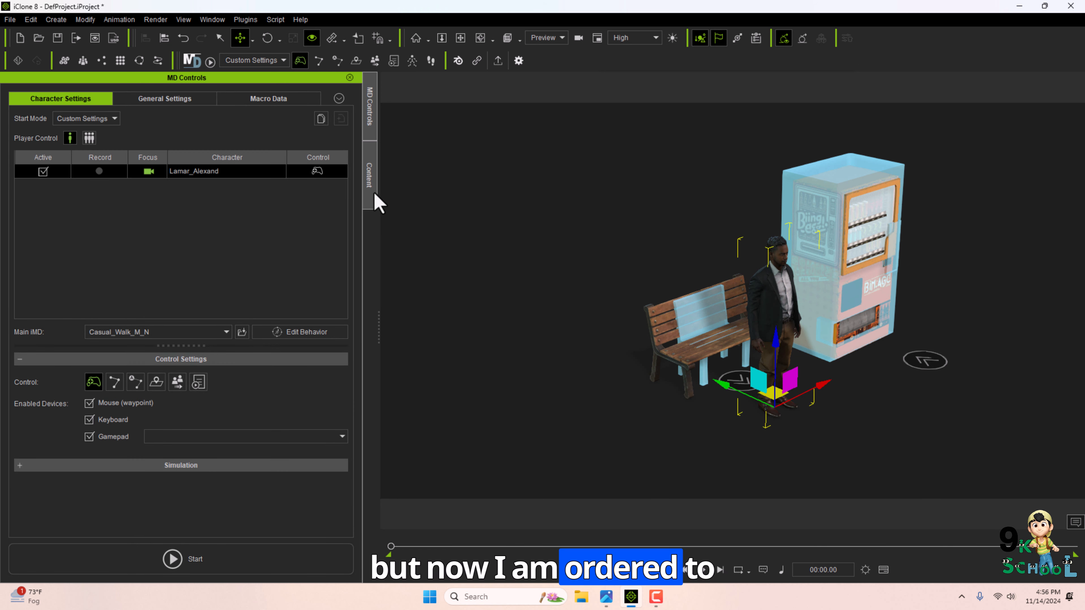
click(179, 559)
mouse_move(842, 230)
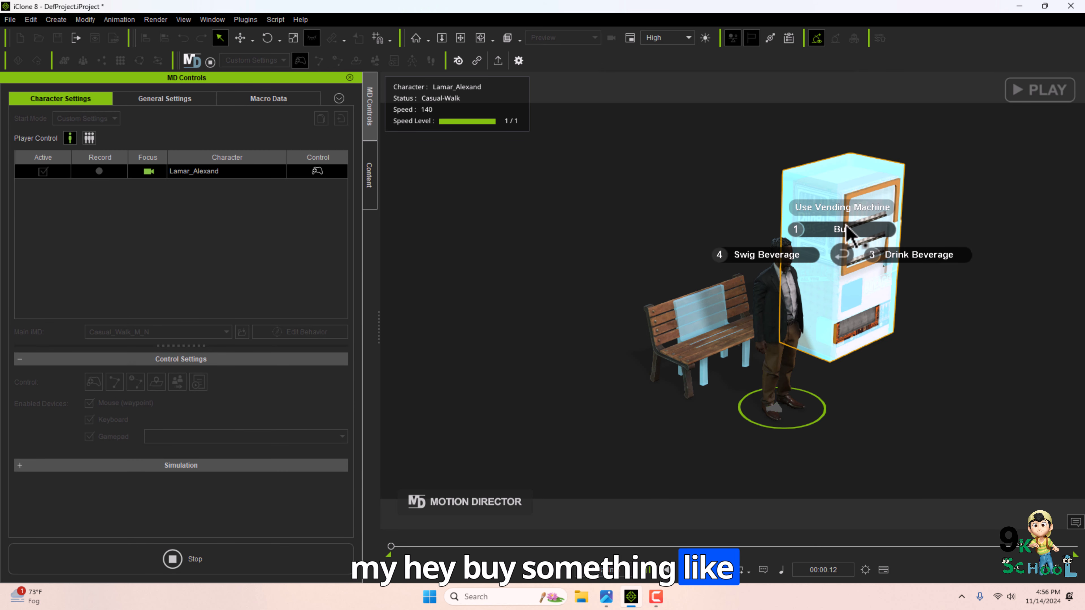
click(889, 255)
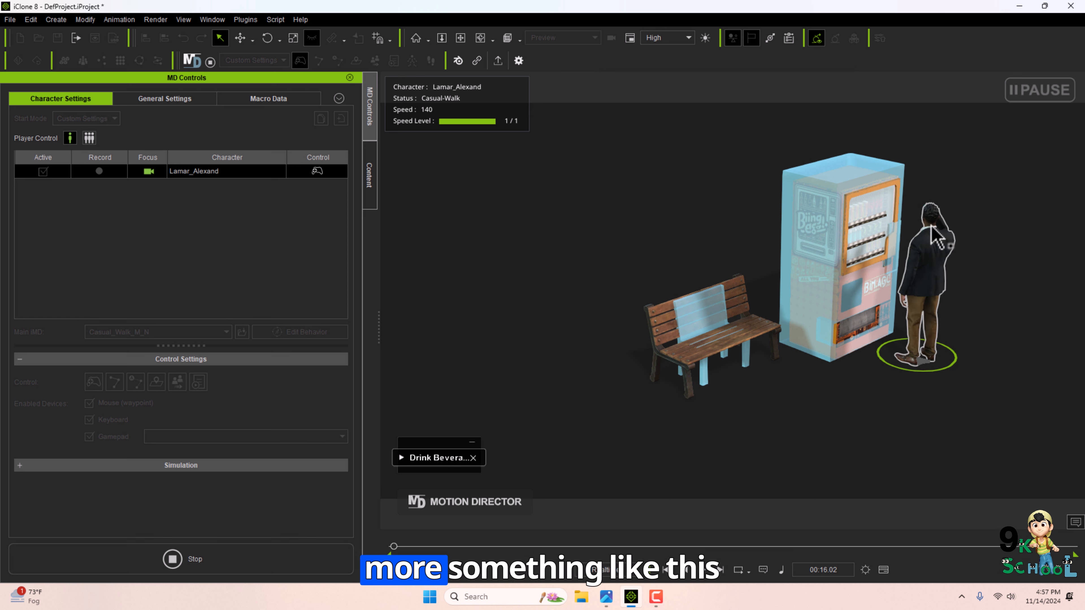
click(172, 559)
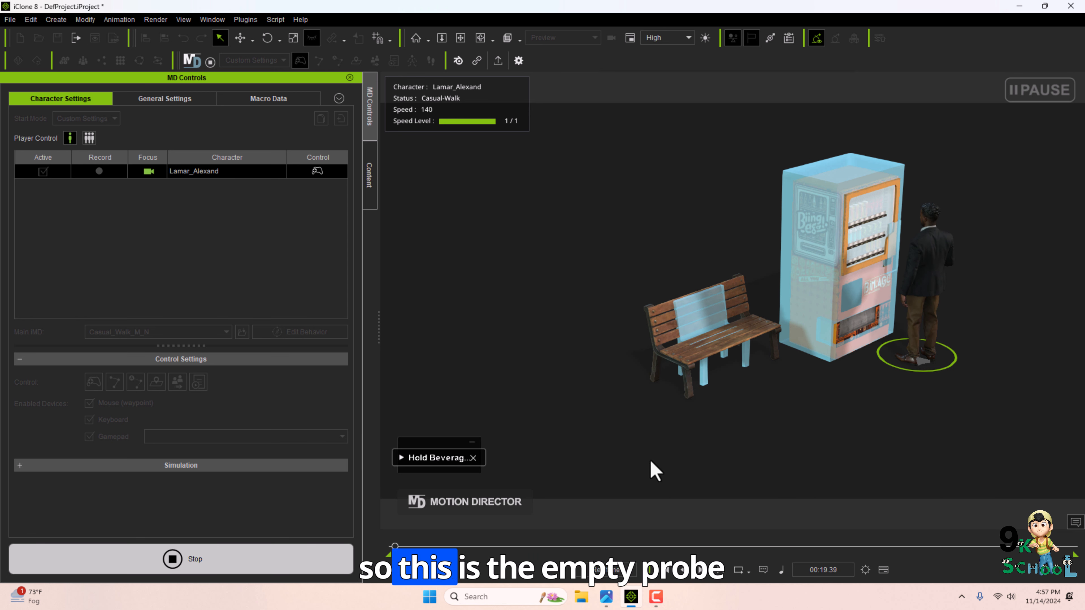
Open the MD Prop - Staying At Home pack and add the 13_Eat at Dinner Table prop to the scene.
click(370, 188)
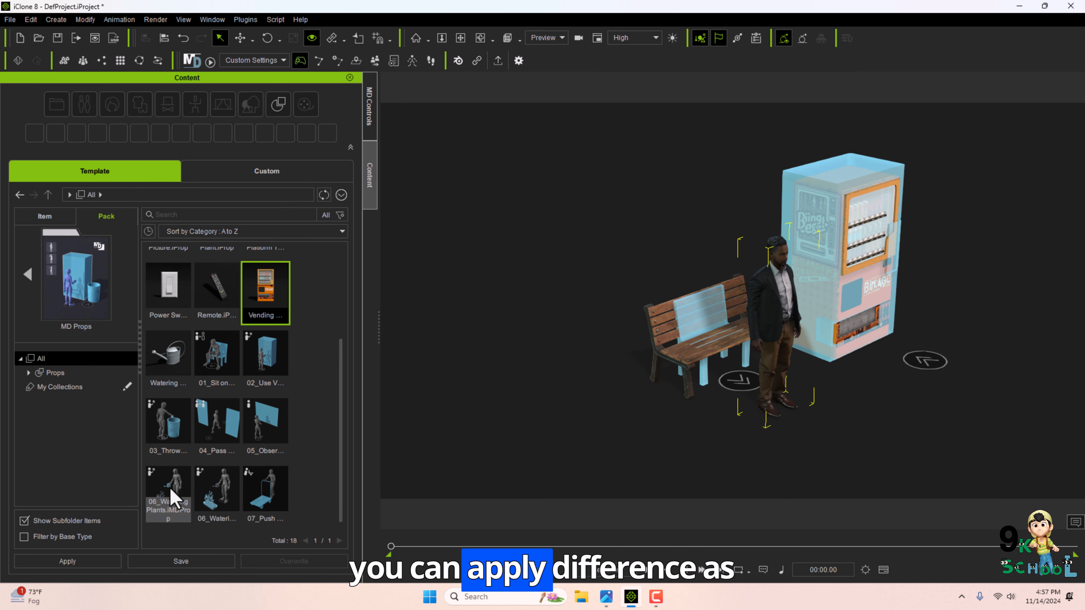
click(27, 274)
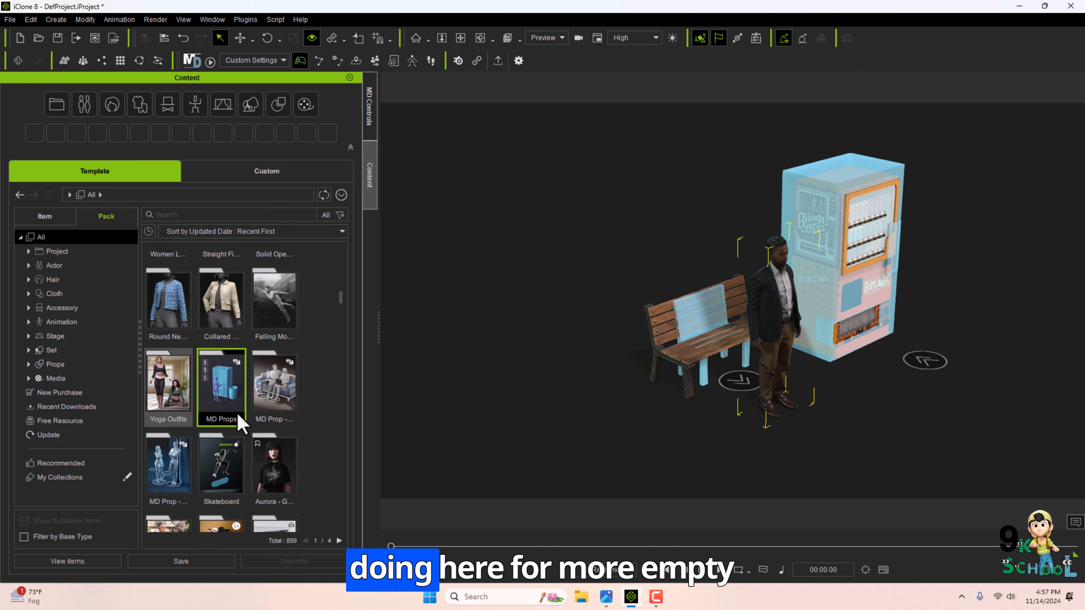
click(170, 214)
click(230, 229)
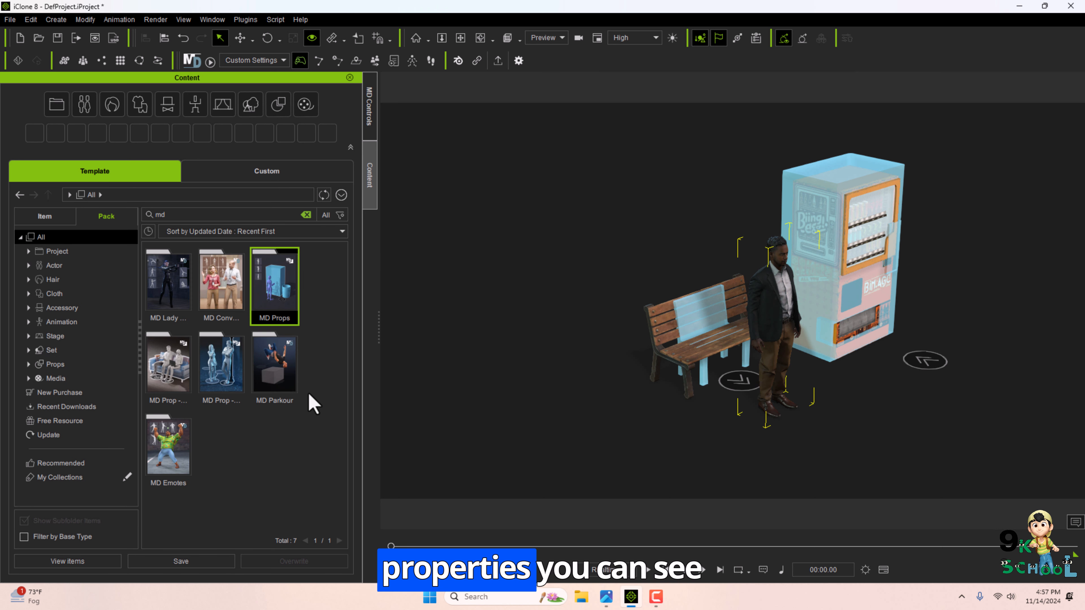
double_click(183, 372)
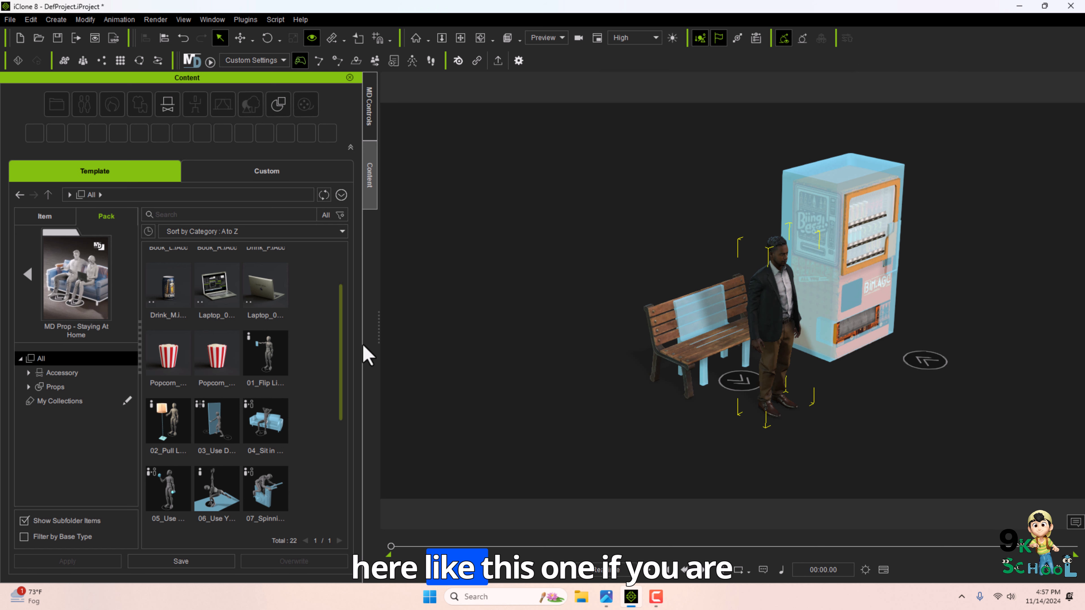
drag(345, 337, 342, 466)
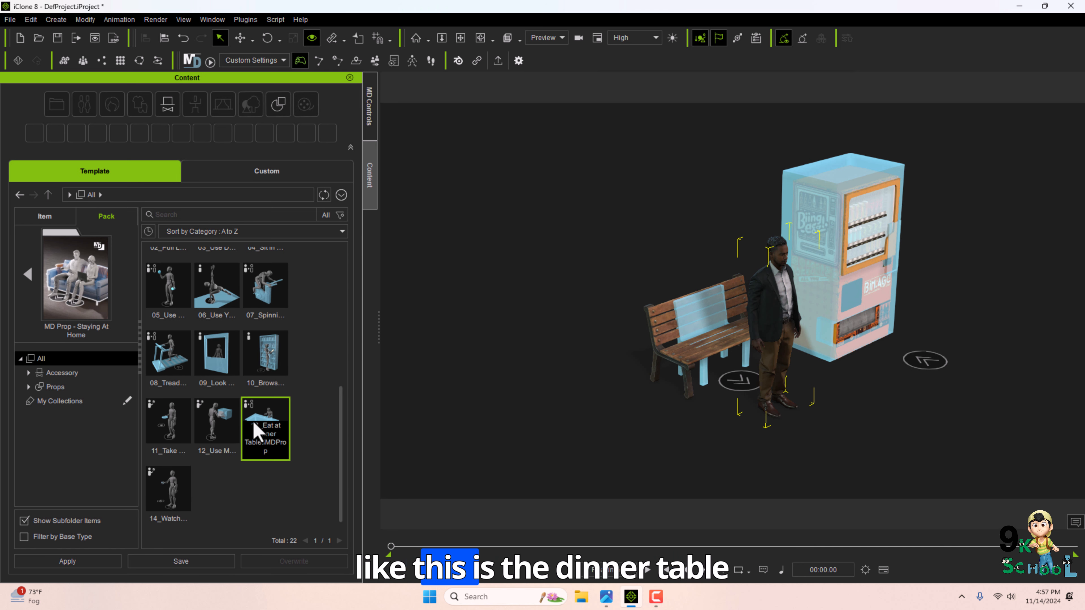
drag(255, 430, 478, 370)
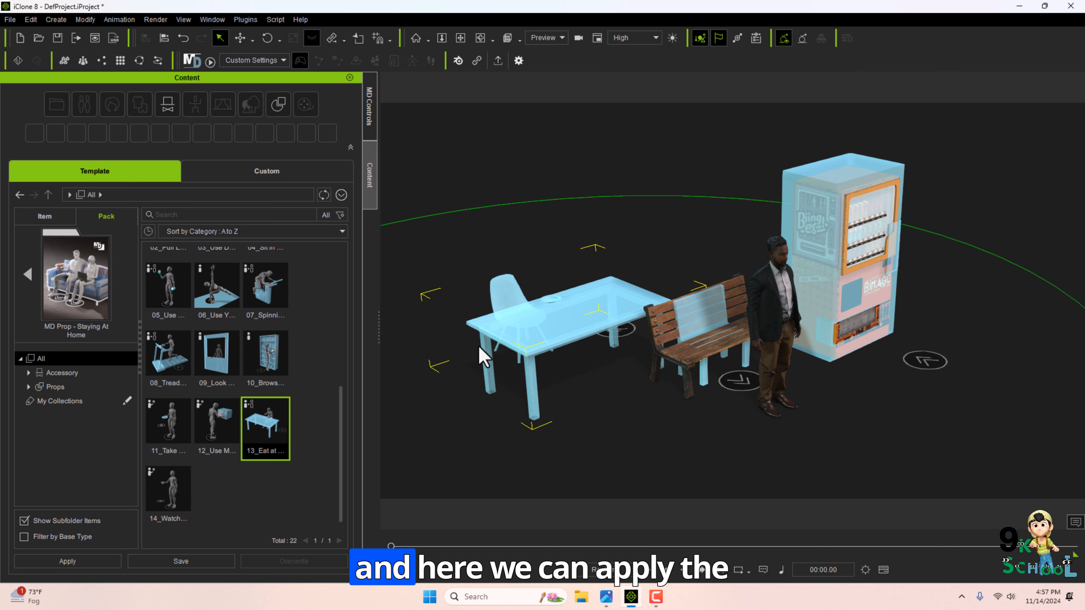
scroll(215, 413, up, 5)
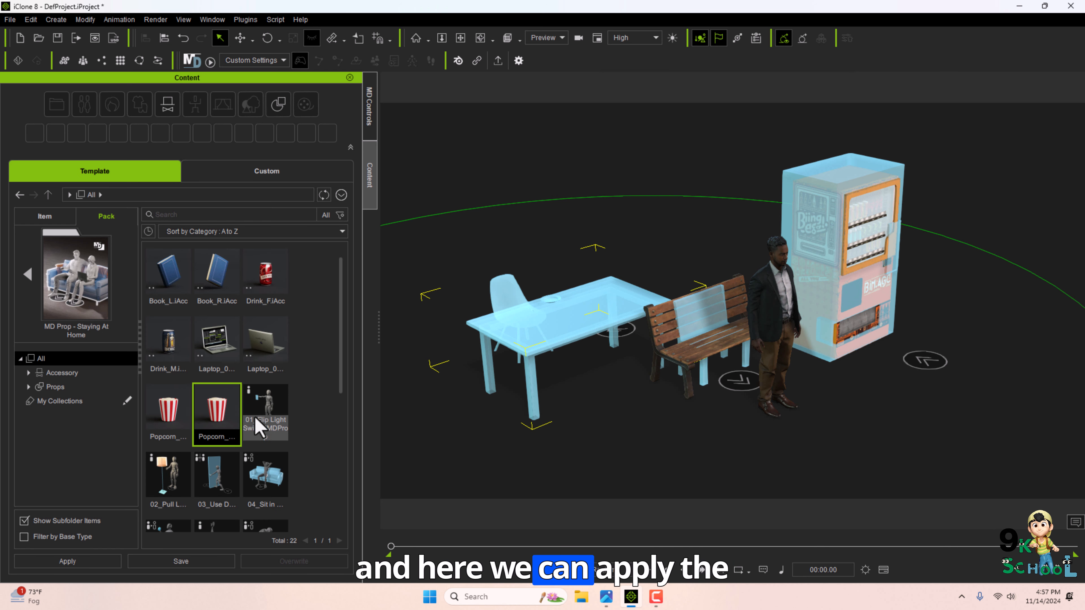
scroll(274, 466, down, 4)
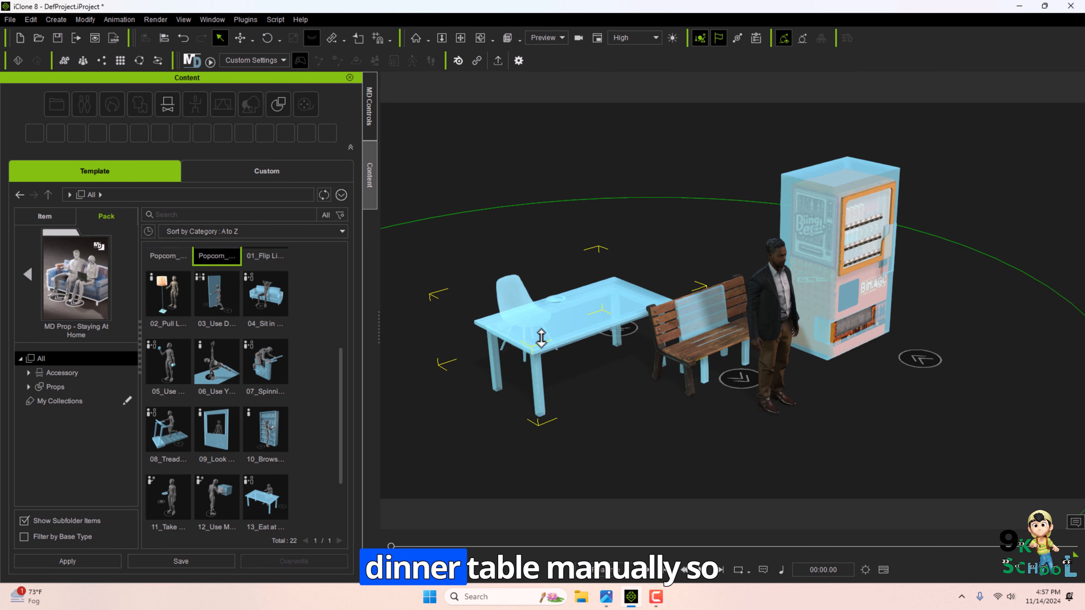
scroll(541, 339, down, 1)
scroll(254, 412, down, 2)
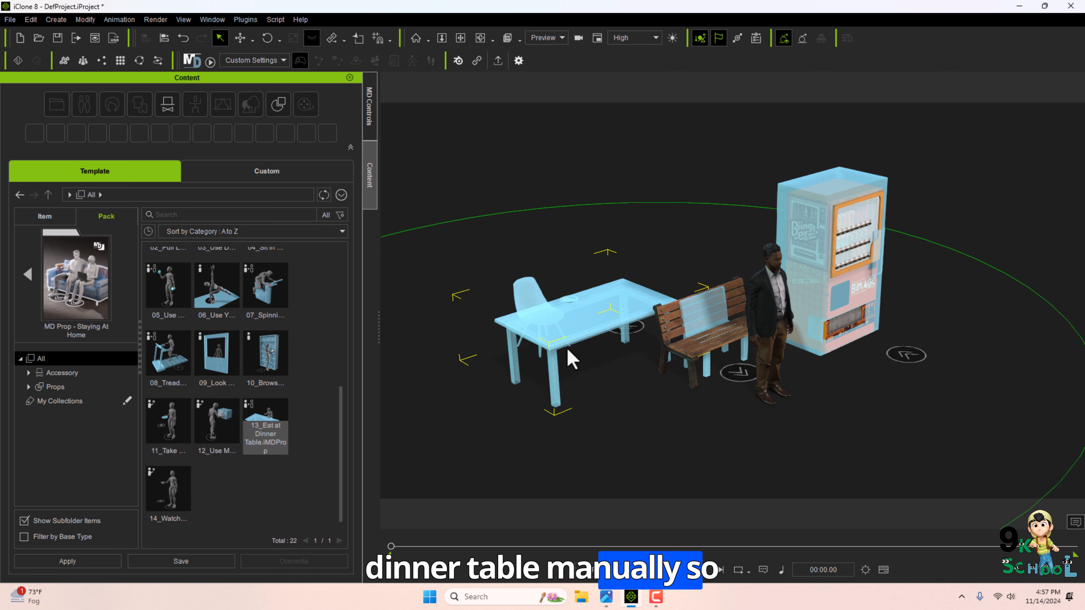
right_click(767, 310)
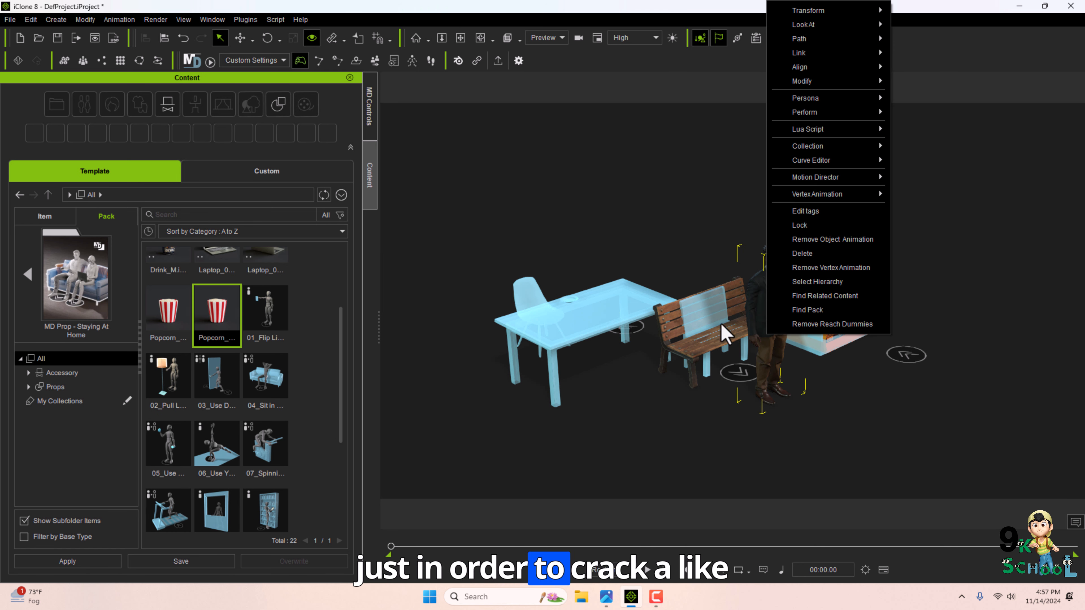
Start Motion Director and have the character sit at the desk of the dinner table.
click(369, 106)
click(162, 560)
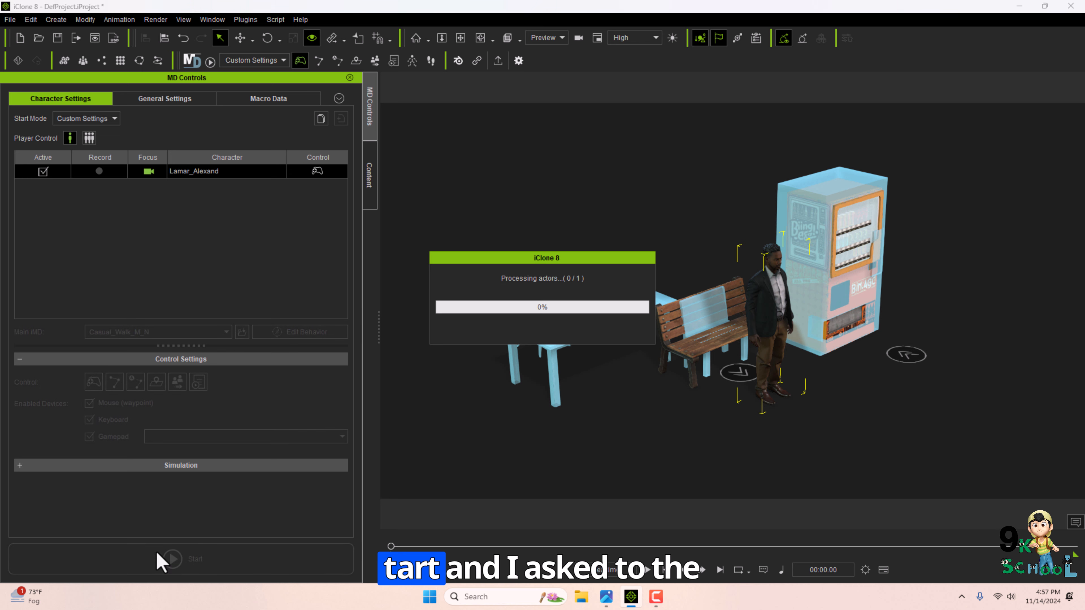
click(604, 305)
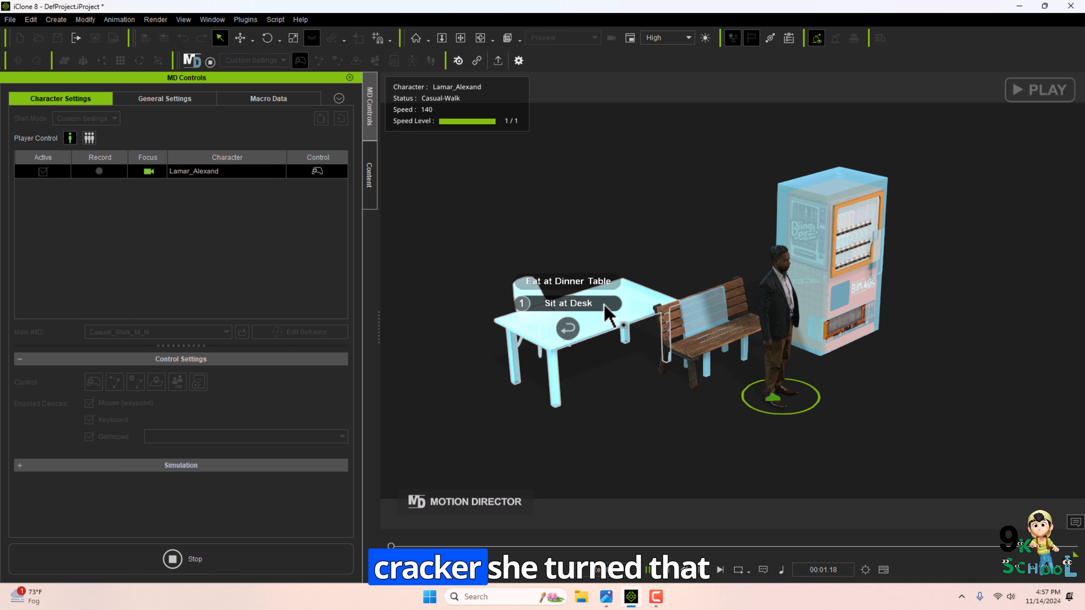
click(567, 303)
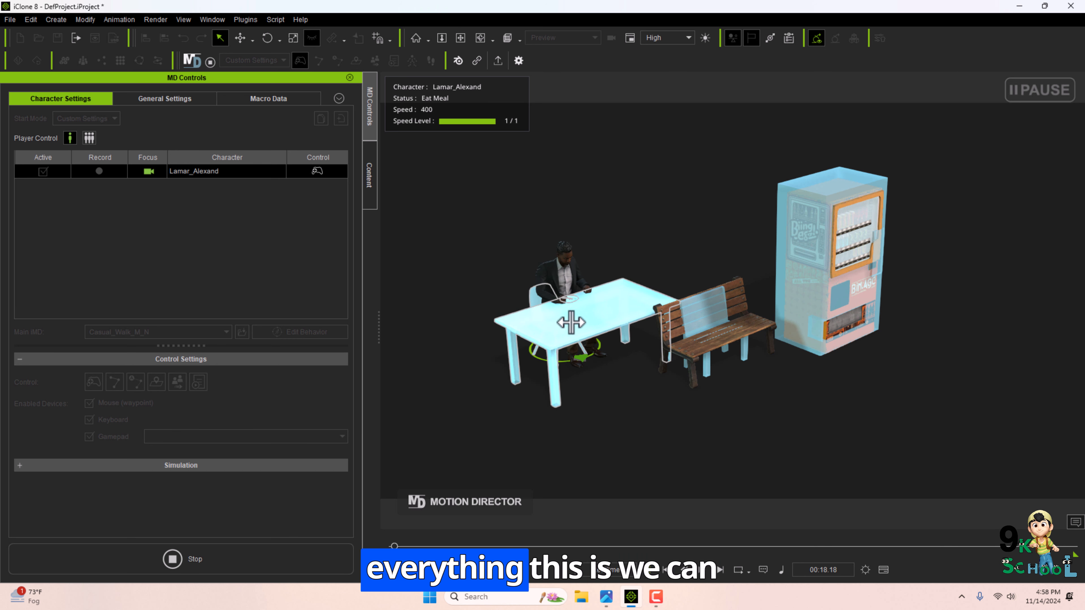
scroll(571, 323, up, 5)
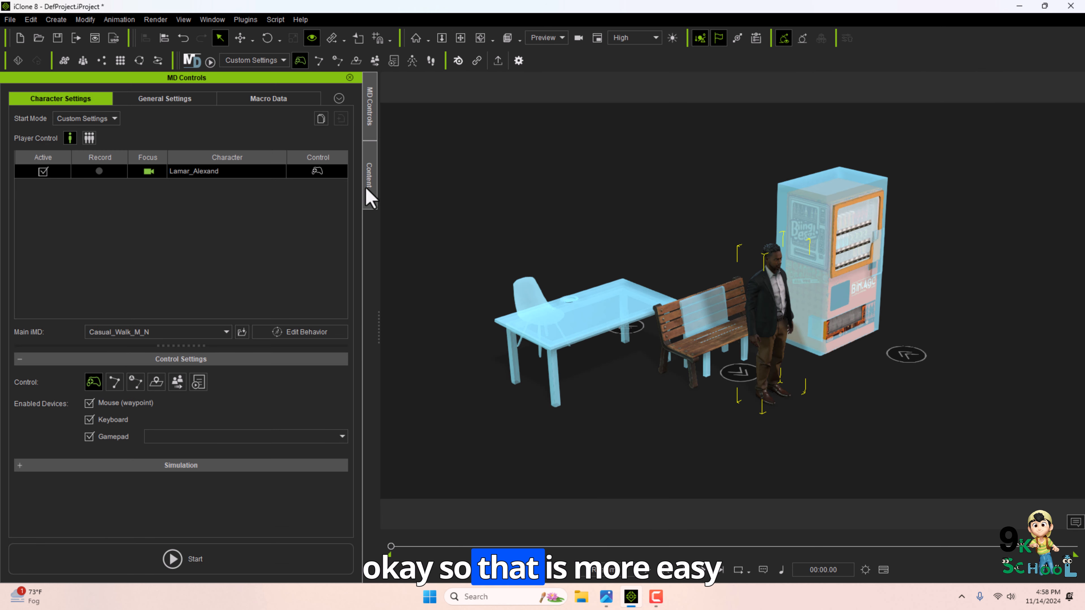
Open the MD Prop - Down The Street pack in the content library.
click(368, 184)
drag(335, 366, 324, 387)
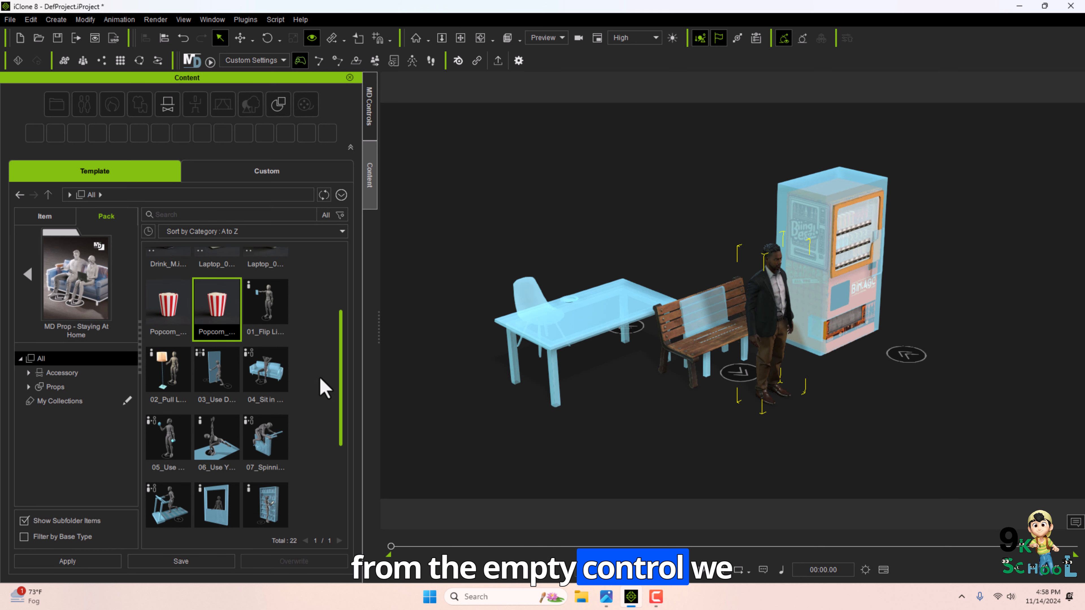
click(28, 274)
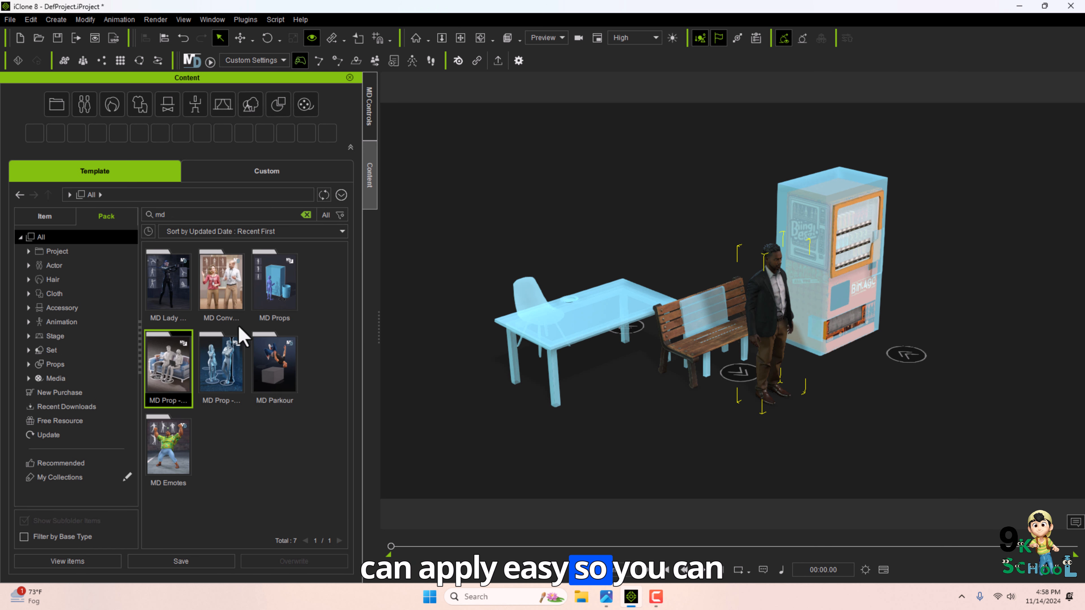
double_click(209, 383)
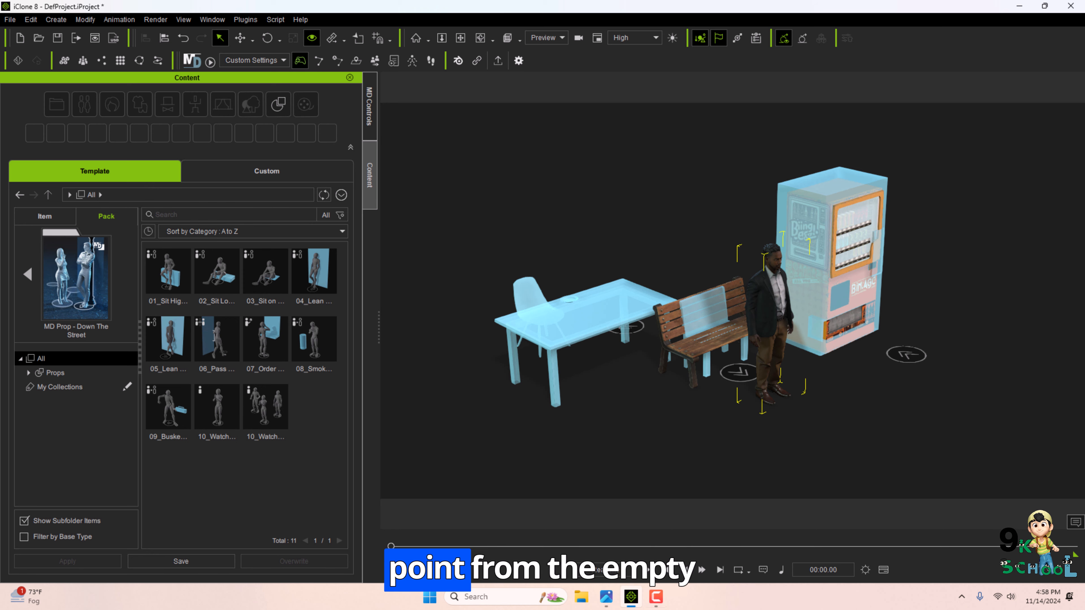
View the course outline image in the photo viewer, then minimize it.
click(606, 596)
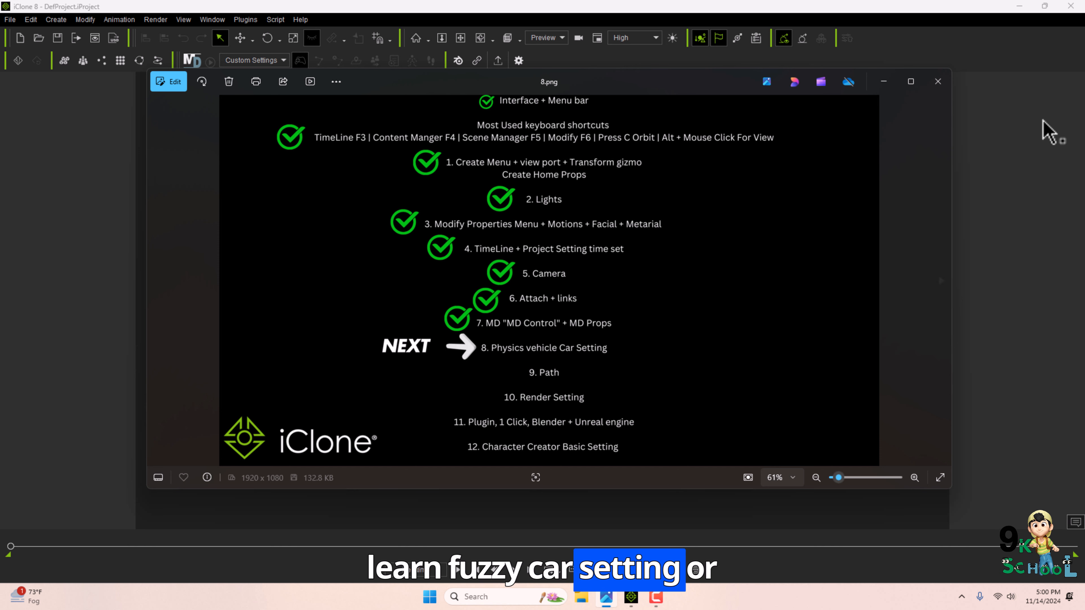
click(883, 82)
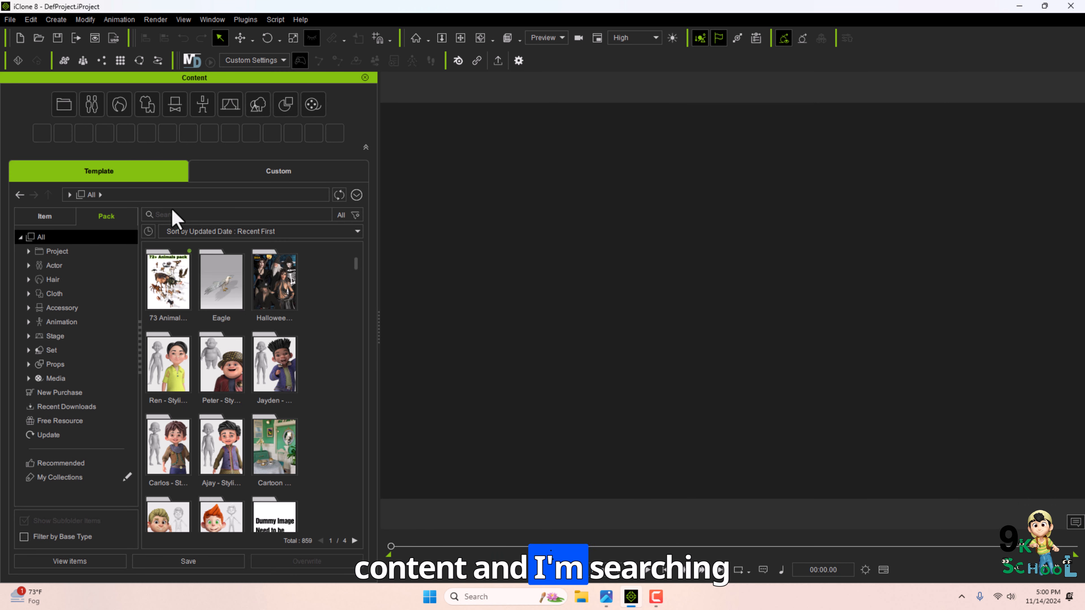
Search the content library for car and open the SUV Urban pack.
click(173, 214)
text(car)
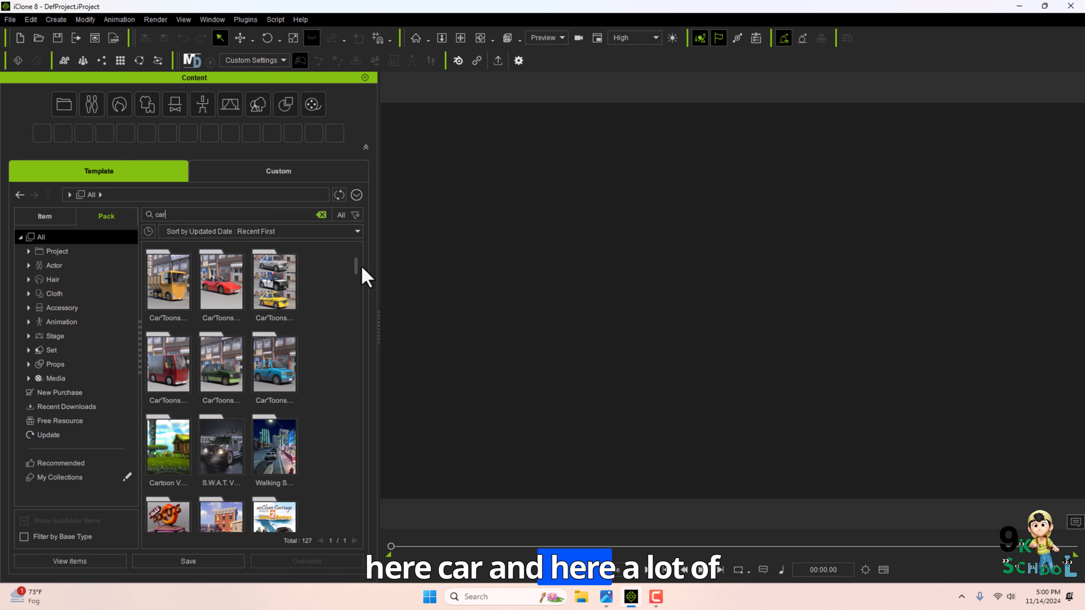
scroll(358, 284, down, 8)
scroll(350, 318, down, 8)
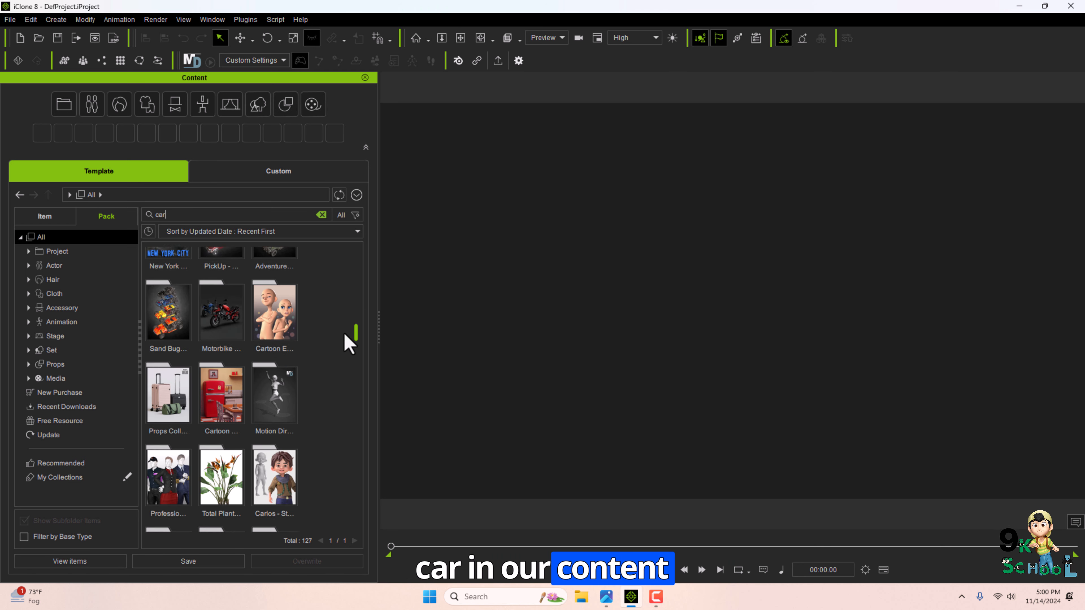
scroll(240, 363, up, 4)
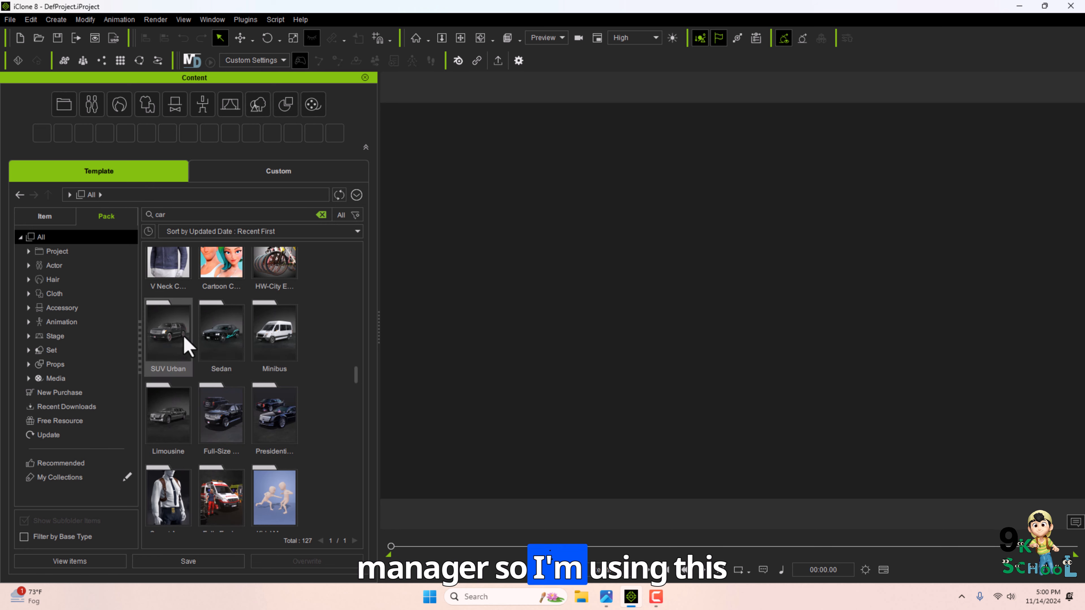
click(165, 344)
double_click(192, 312)
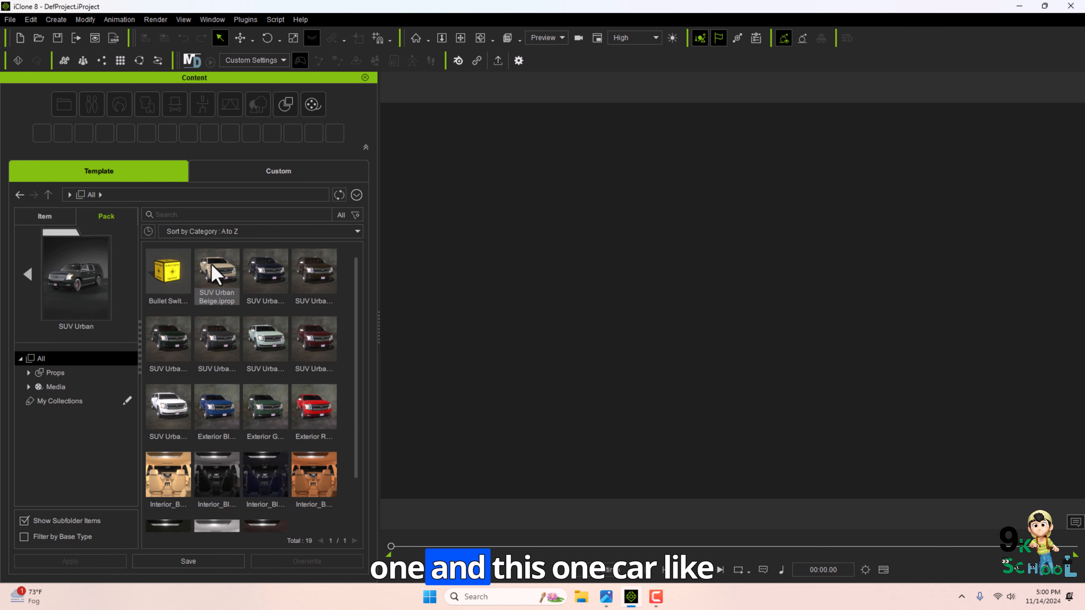
Add the SUV Urban Beige car from the pack to the scene.
double_click(214, 272)
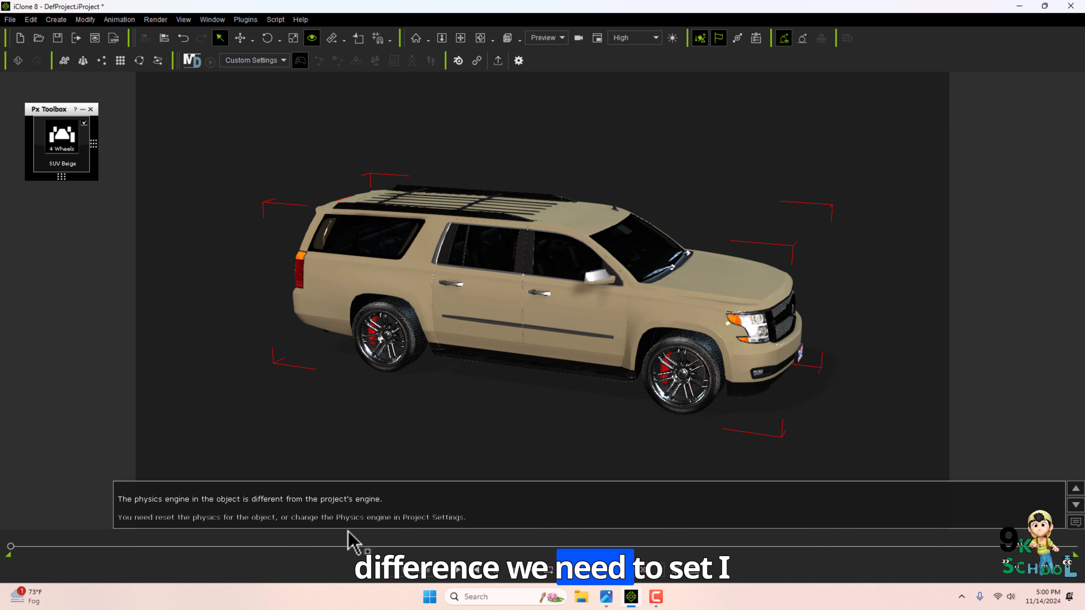
middle_drag(540, 312, 743, 363)
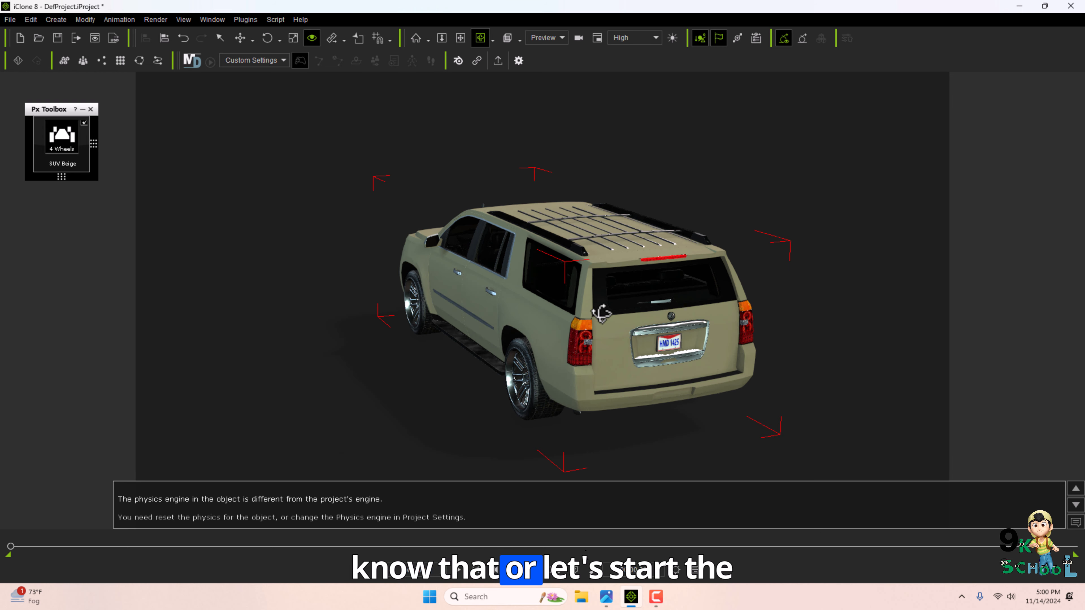
middle_drag(590, 304, 508, 317)
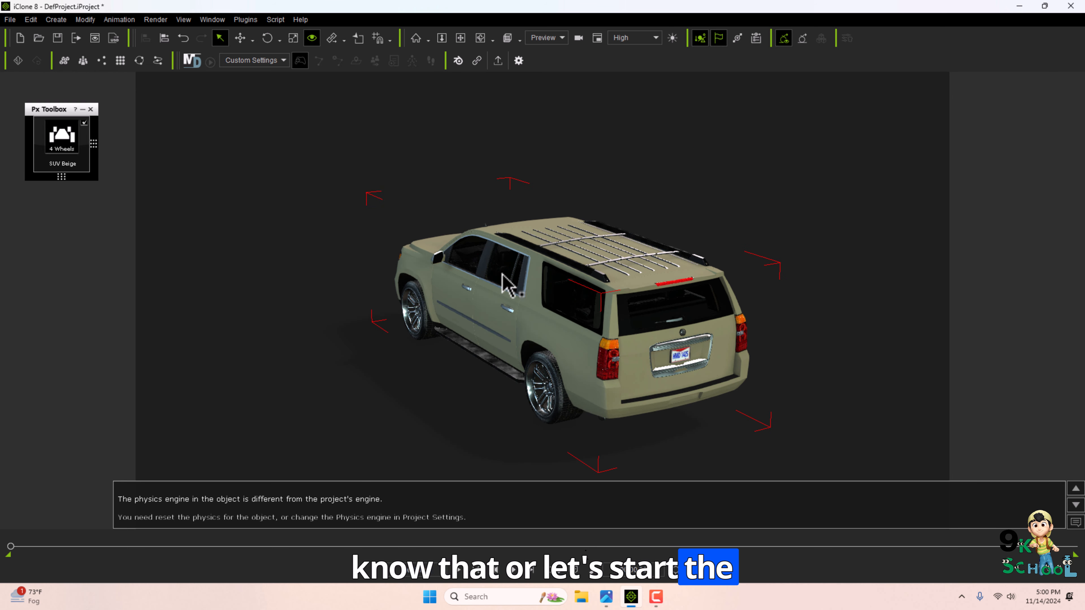
Try to run the car's 4 Wheels vehicle simulation with the move tool active and playback started.
click(55, 162)
key(w)
click(461, 570)
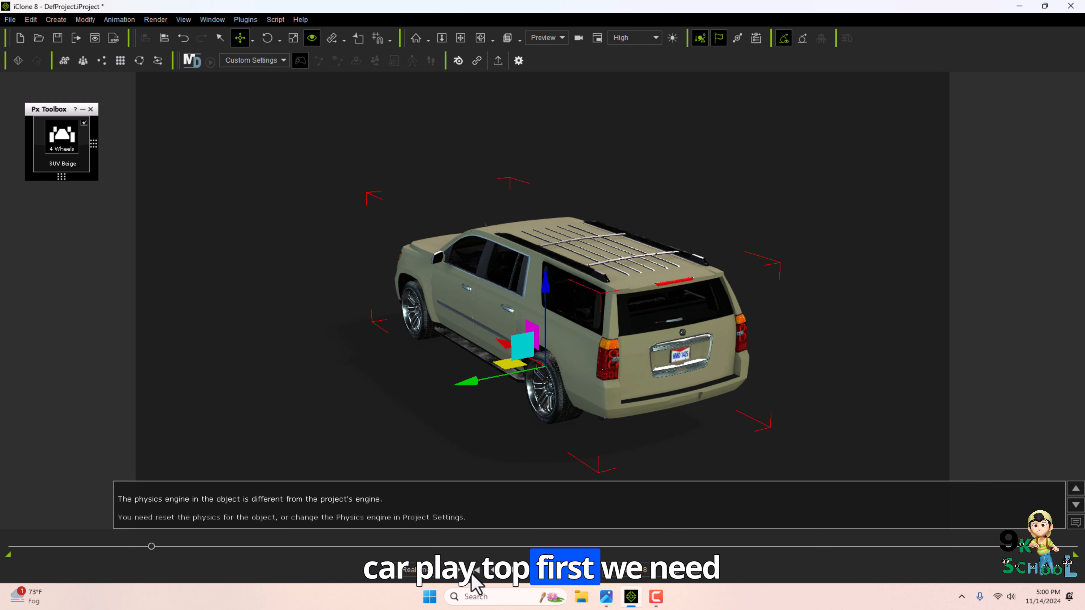
Switch the project's physics simulation to Bullet Engine in Project Settings and close the settings.
click(29, 20)
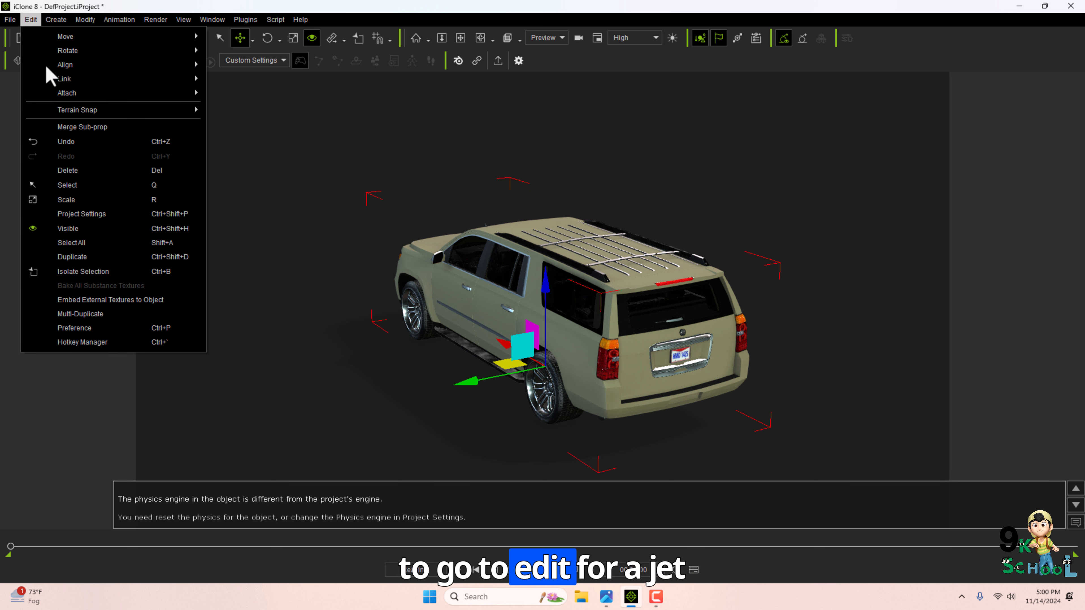
click(81, 214)
scroll(951, 220, down, 6)
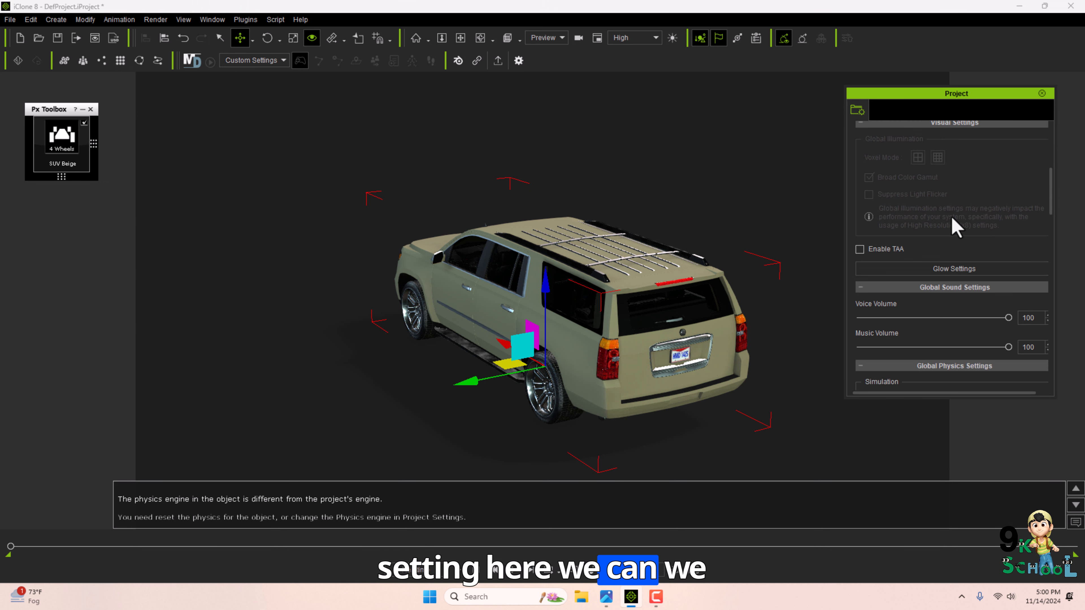
scroll(966, 232, down, 4)
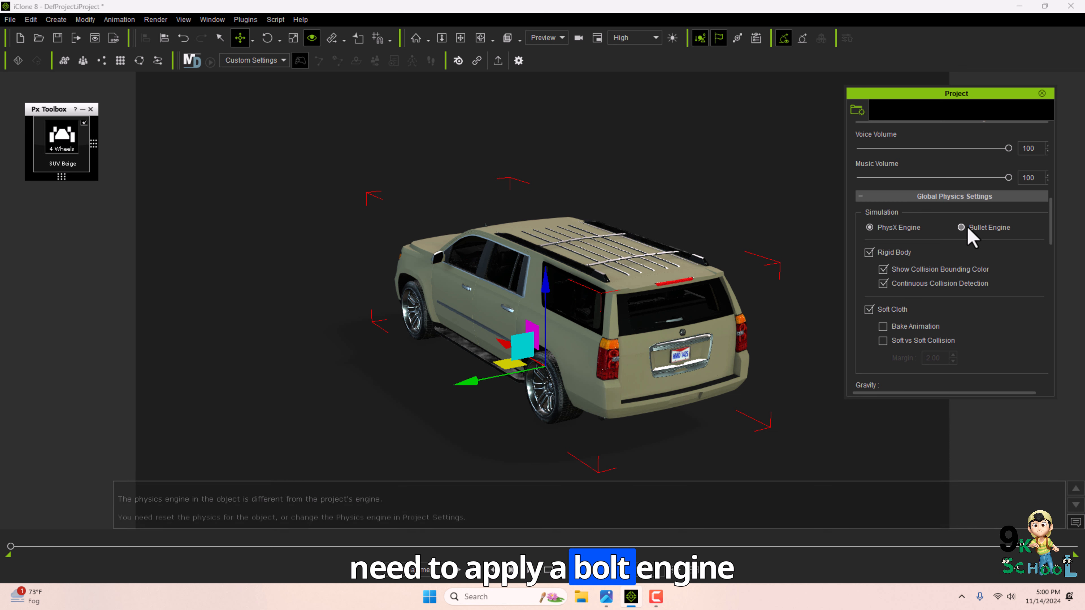
click(962, 228)
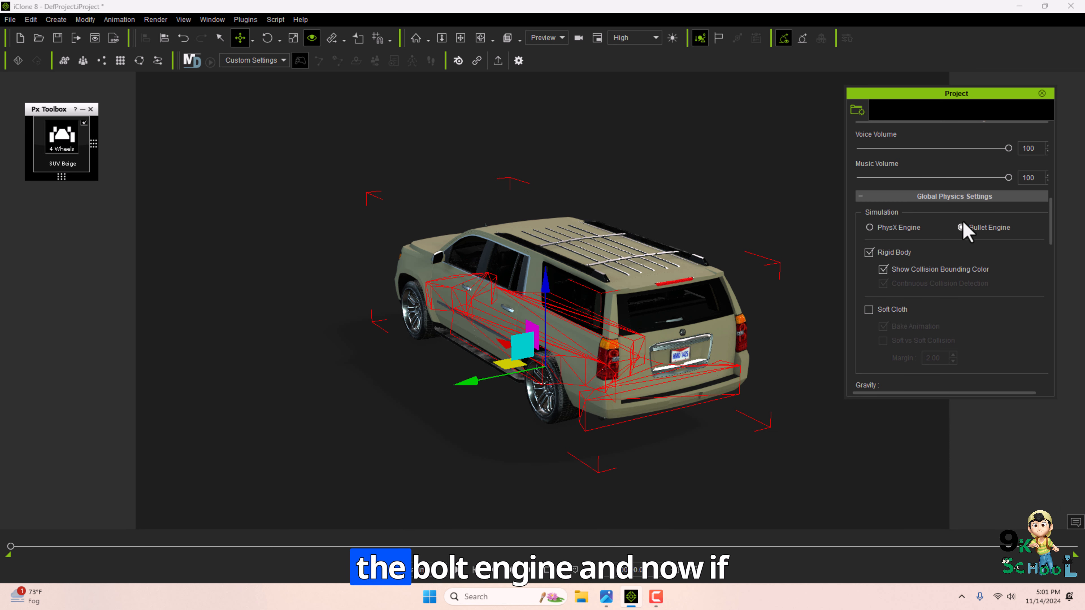
click(1041, 93)
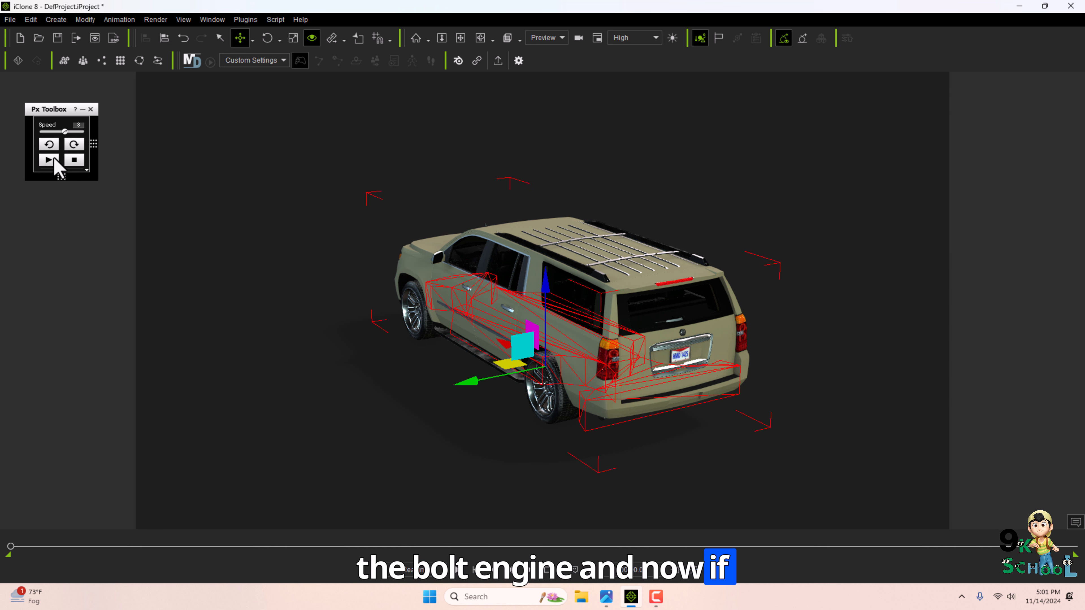
Run the car's vehicle simulation from the Px Toolbox with playback.
click(54, 159)
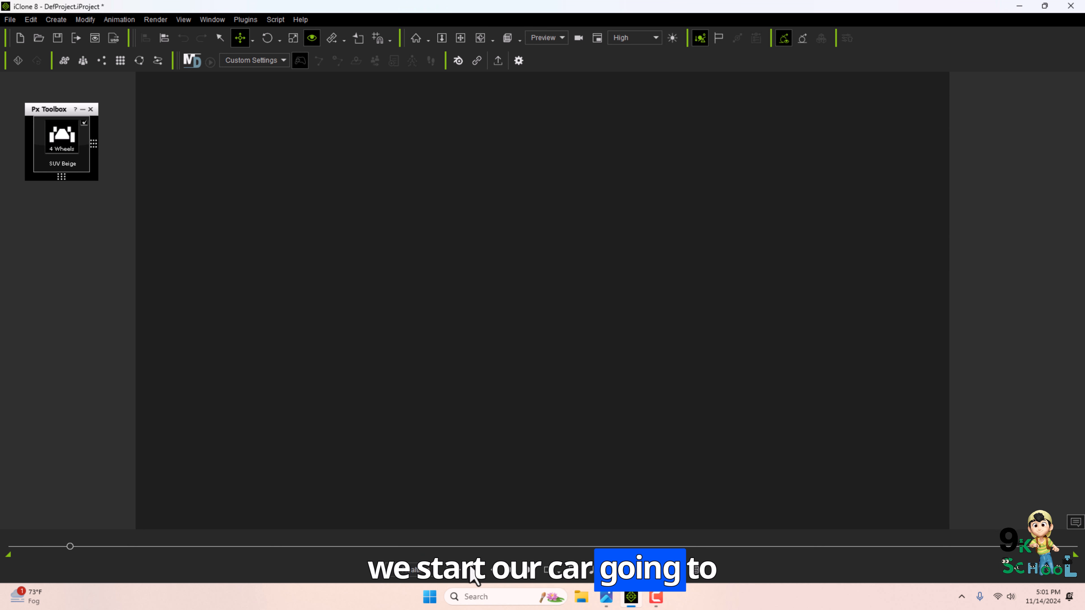
click(471, 570)
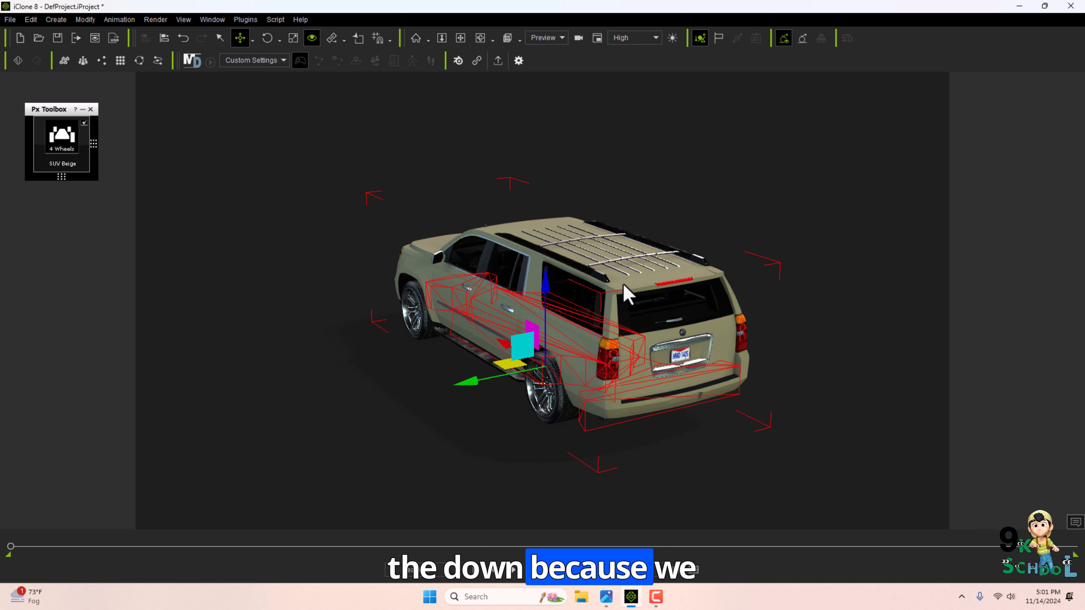
Create a physics infinite plane for the car to drive on.
click(28, 22)
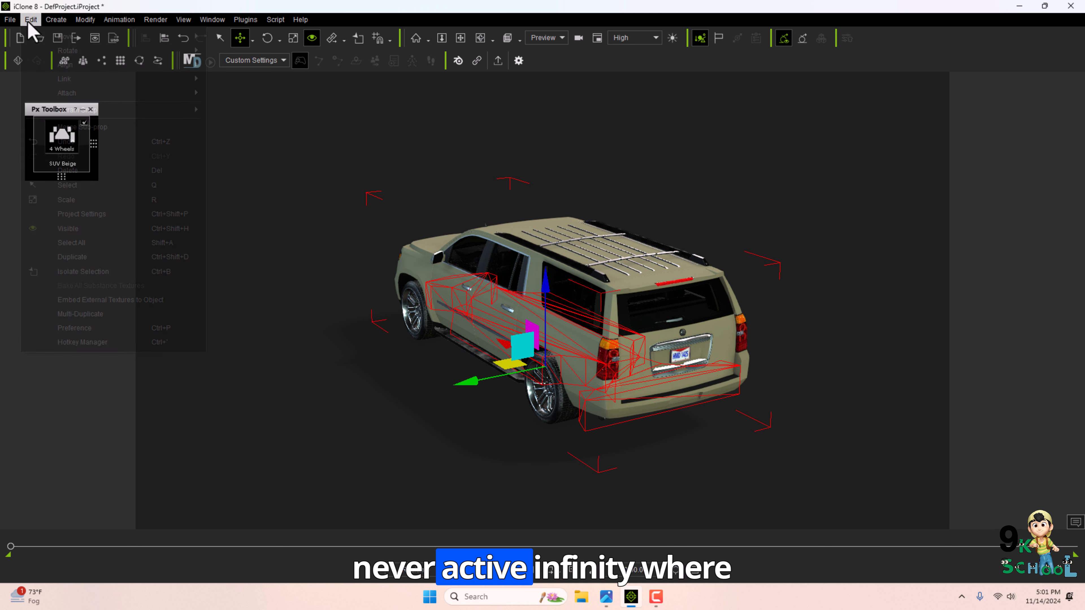
mouse_move(56, 20)
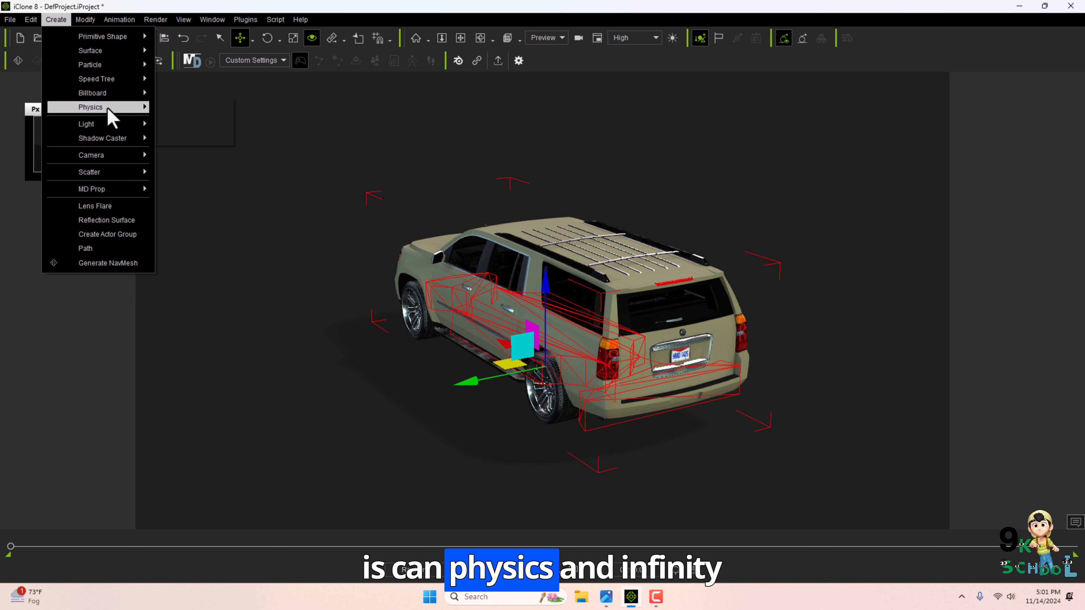
click(214, 107)
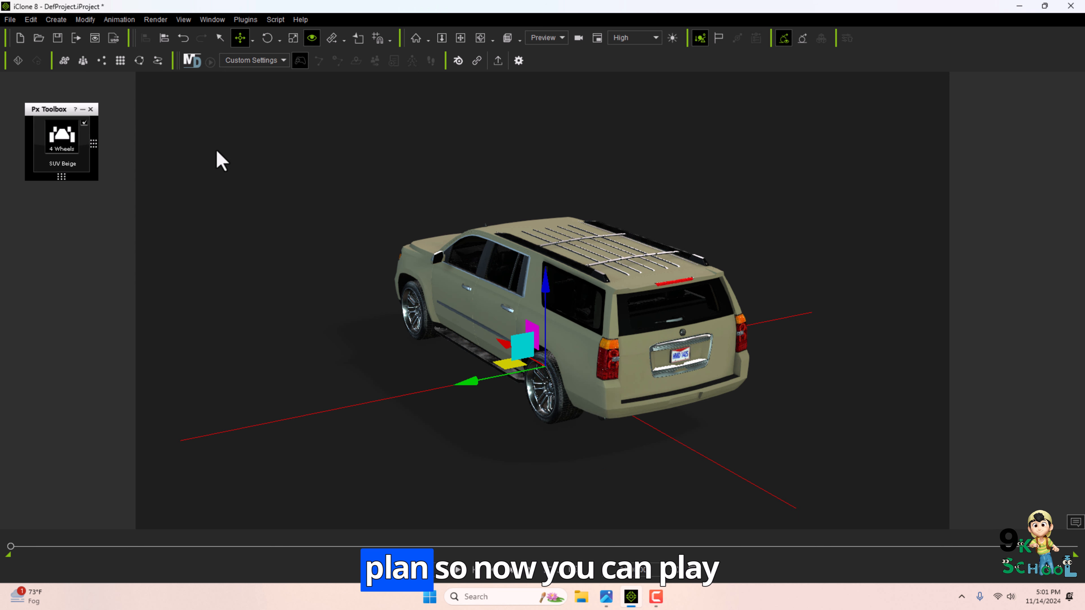
Play the vehicle simulation on the plane, then stop it from the Px Toolbox.
click(56, 162)
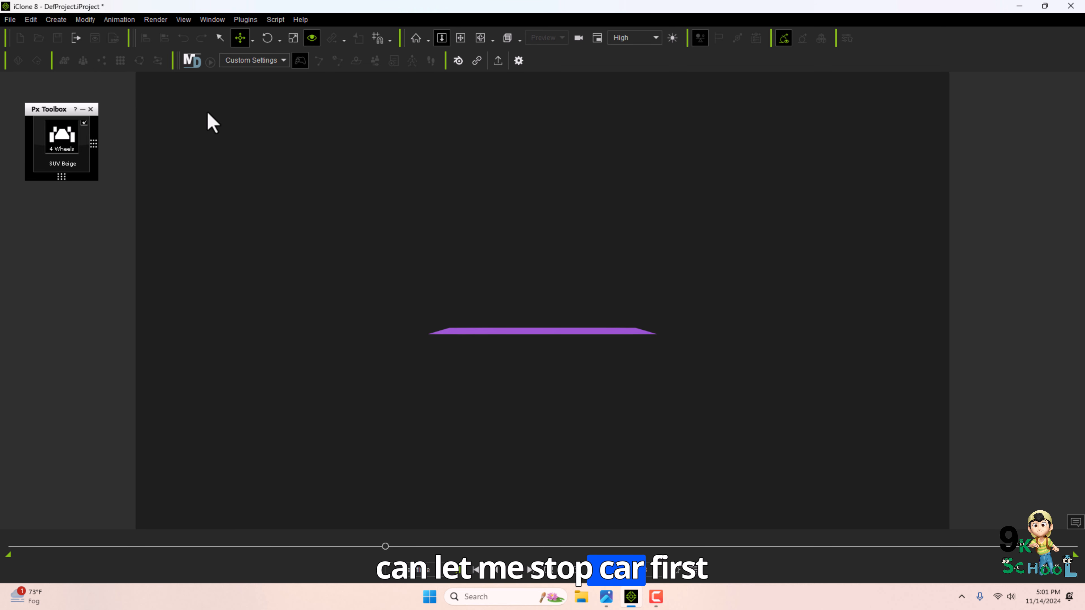
click(471, 569)
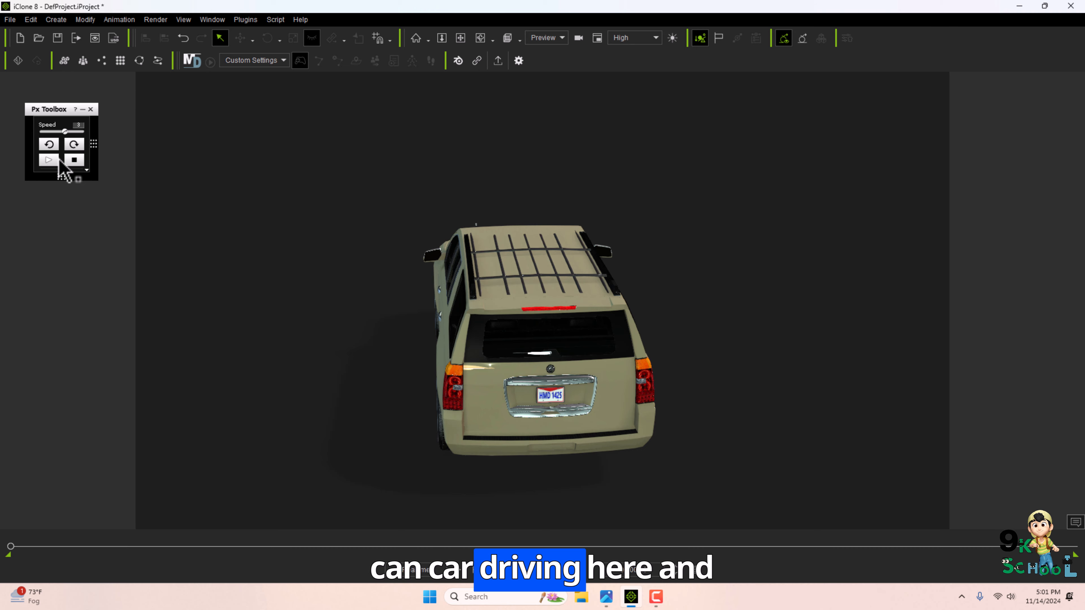
click(74, 161)
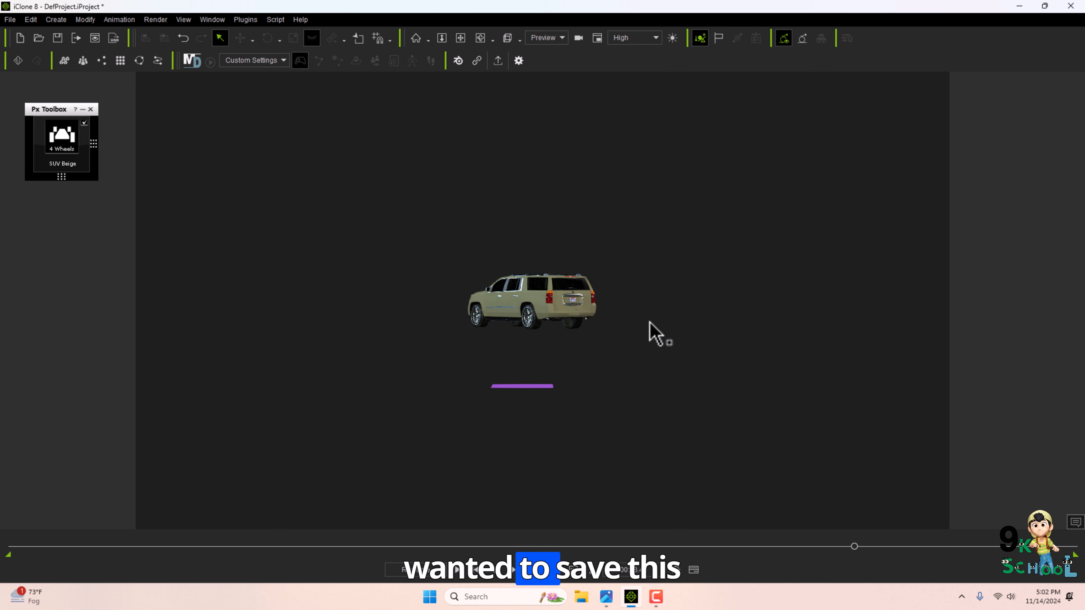
Switch the project's physics simulation back to PhysX Engine in Project Settings.
click(30, 20)
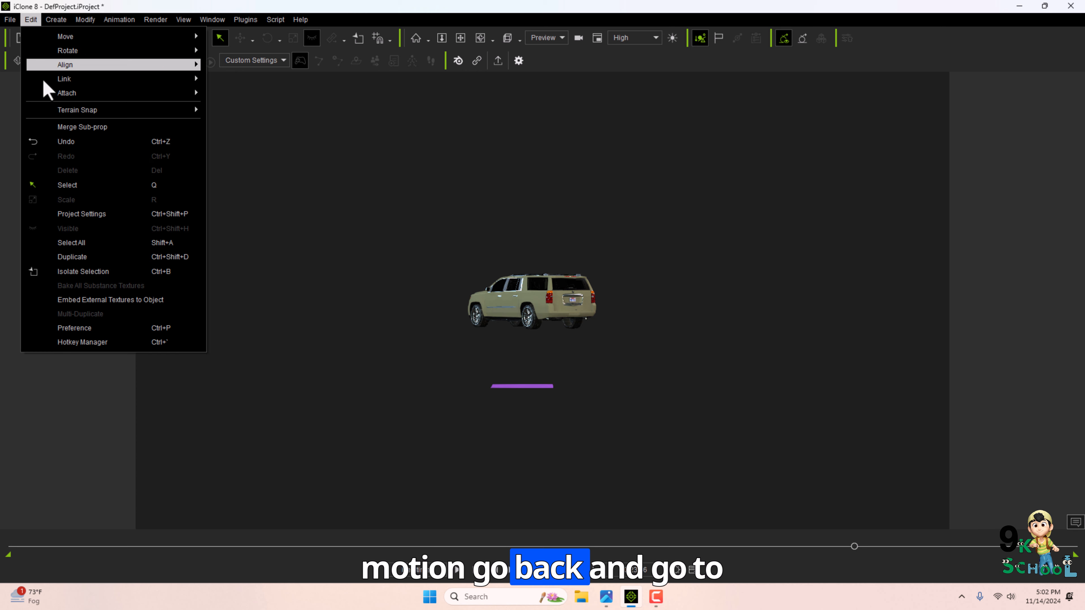
click(97, 215)
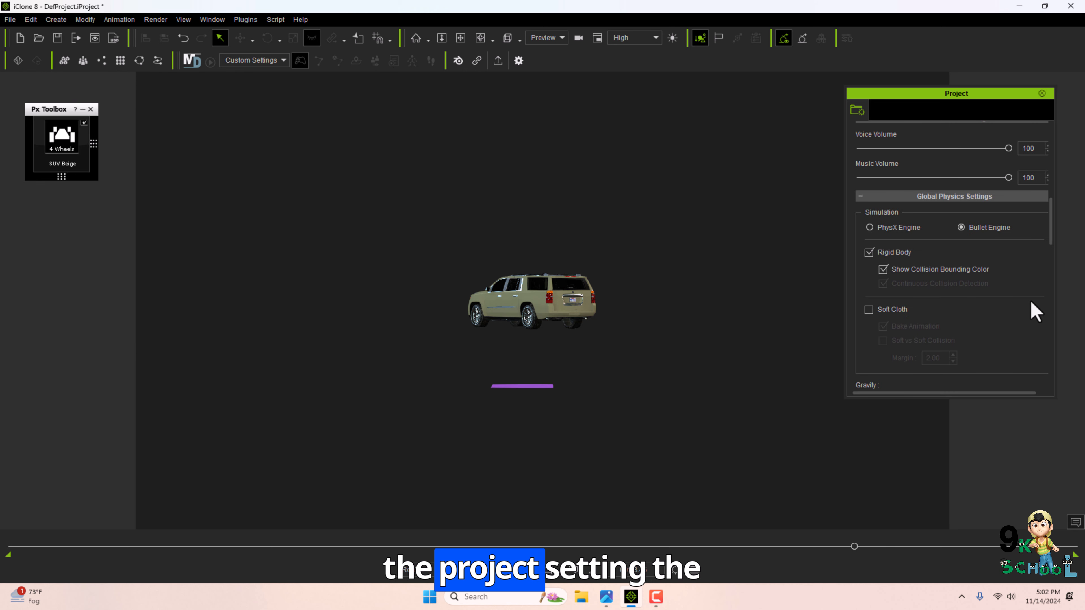
click(888, 228)
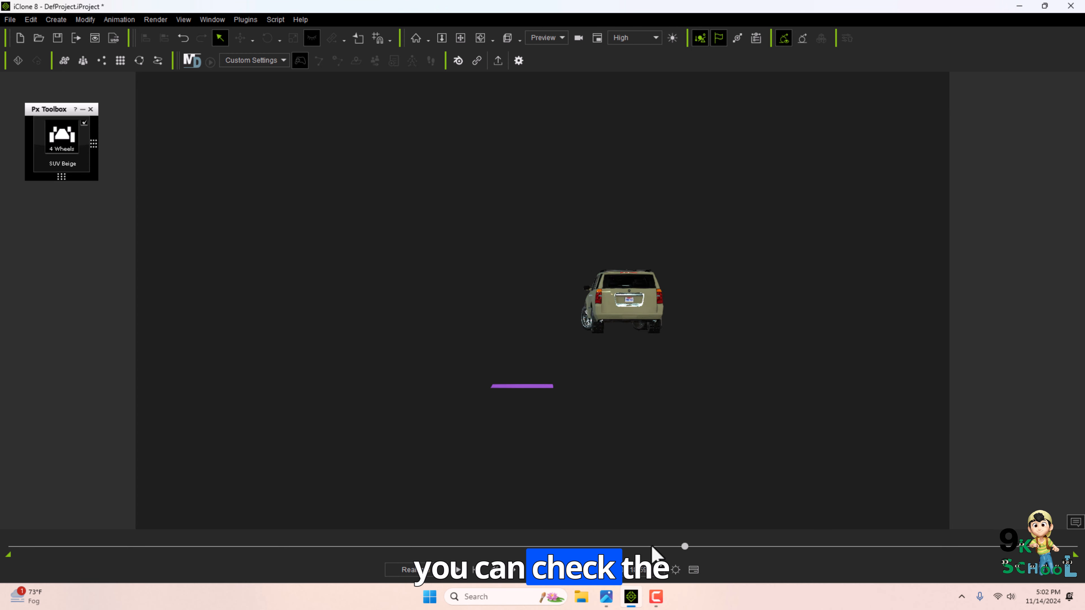
Rewind and replay the recorded car animation, orbiting and scrubbing the timeline to inspect it.
drag(685, 546, 2, 549)
click(456, 569)
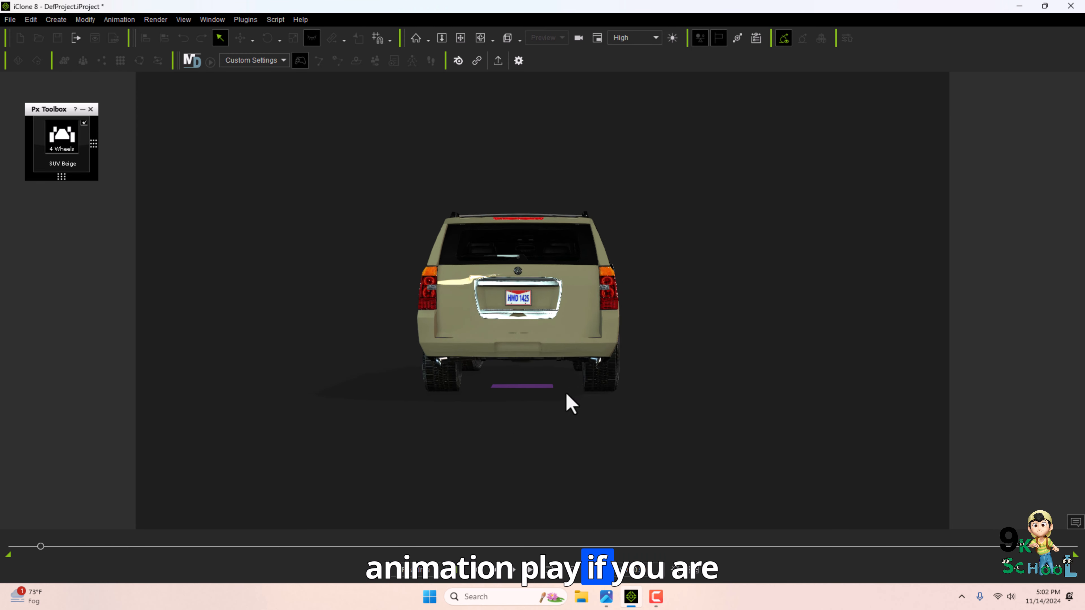
right_drag(569, 402, 695, 355)
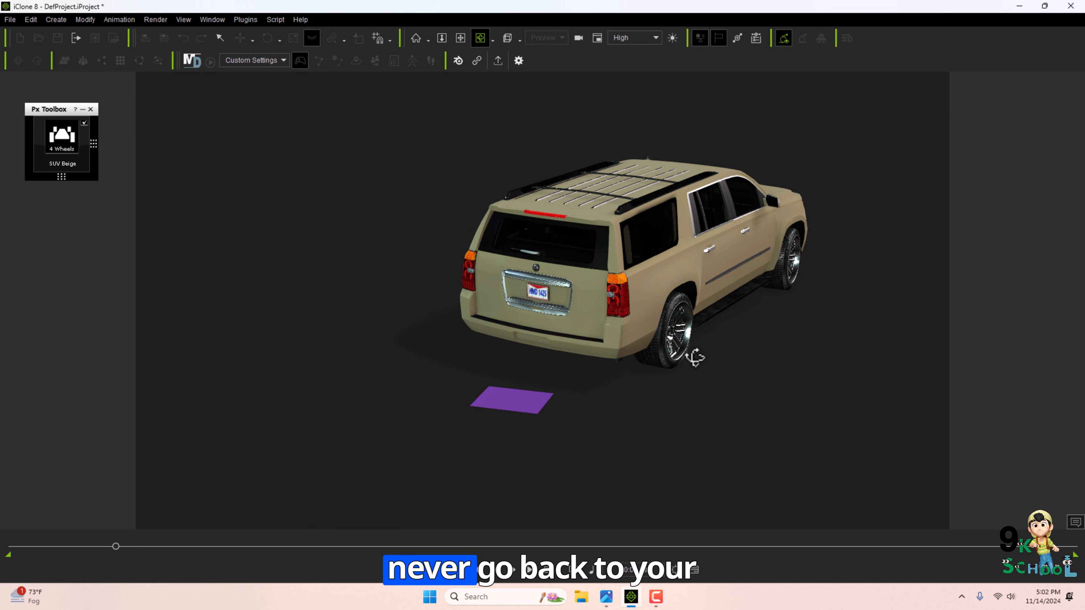
middle_drag(695, 356, 661, 358)
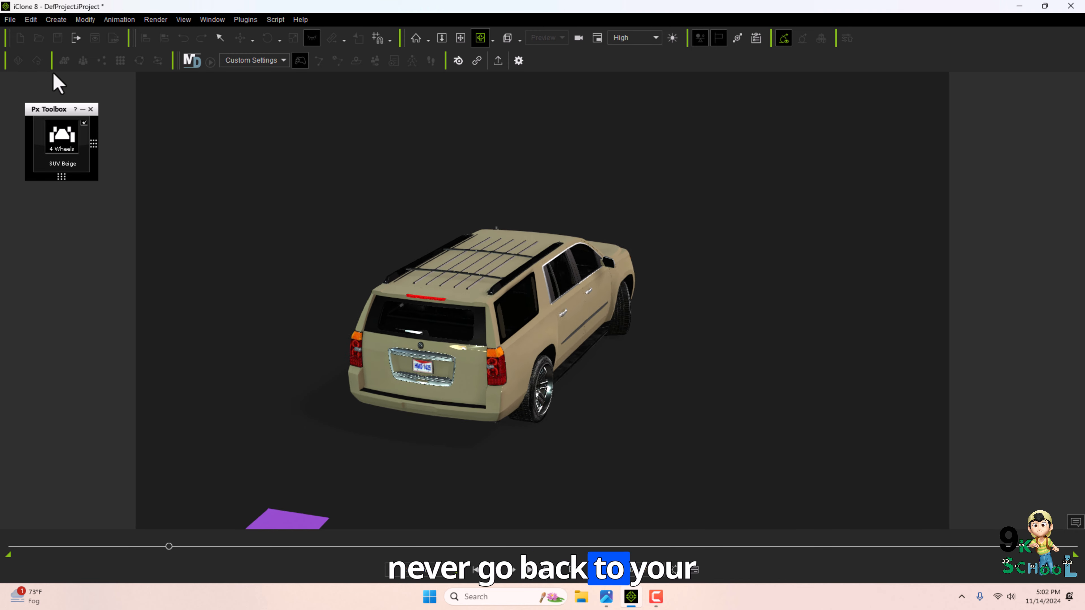
alt+drag(448, 332, 395, 335)
alt+middle_drag(394, 335, 650, 318)
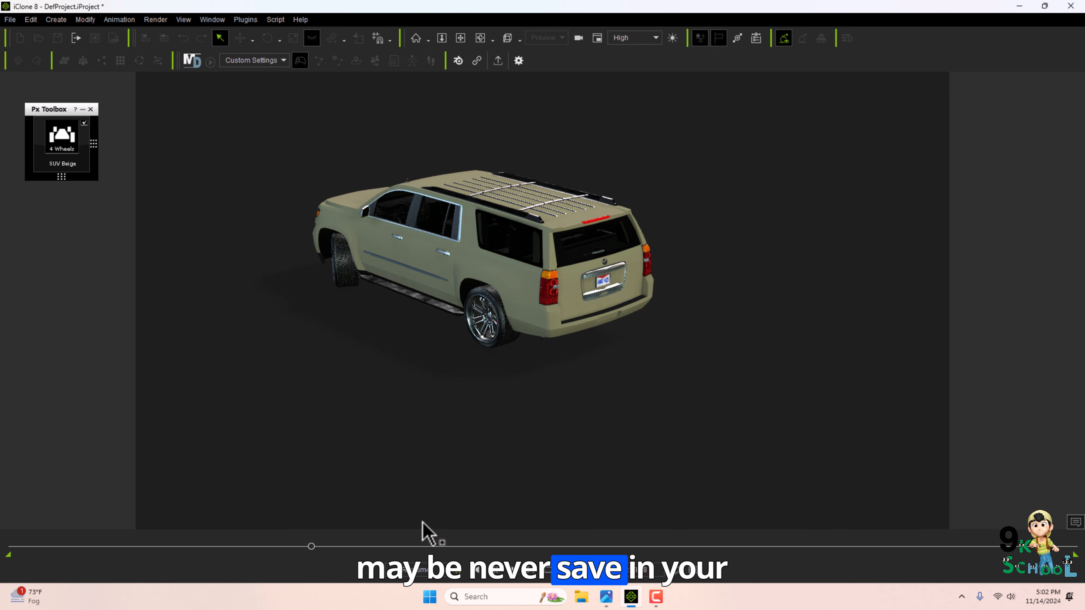
click(456, 570)
drag(358, 546, 474, 551)
drag(551, 548, 1, 504)
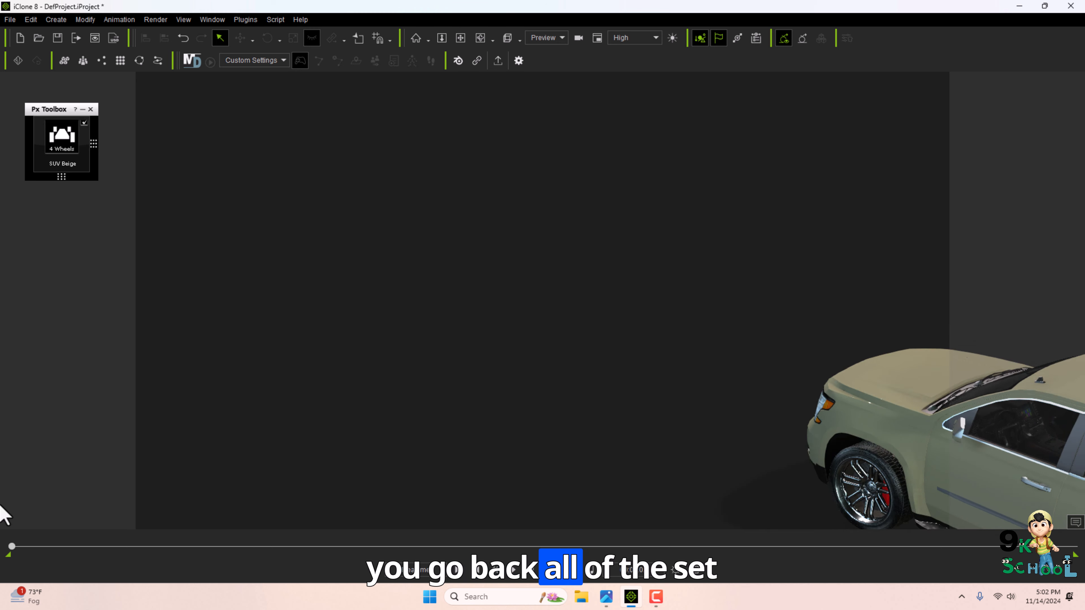
Start a new empty project.
click(14, 21)
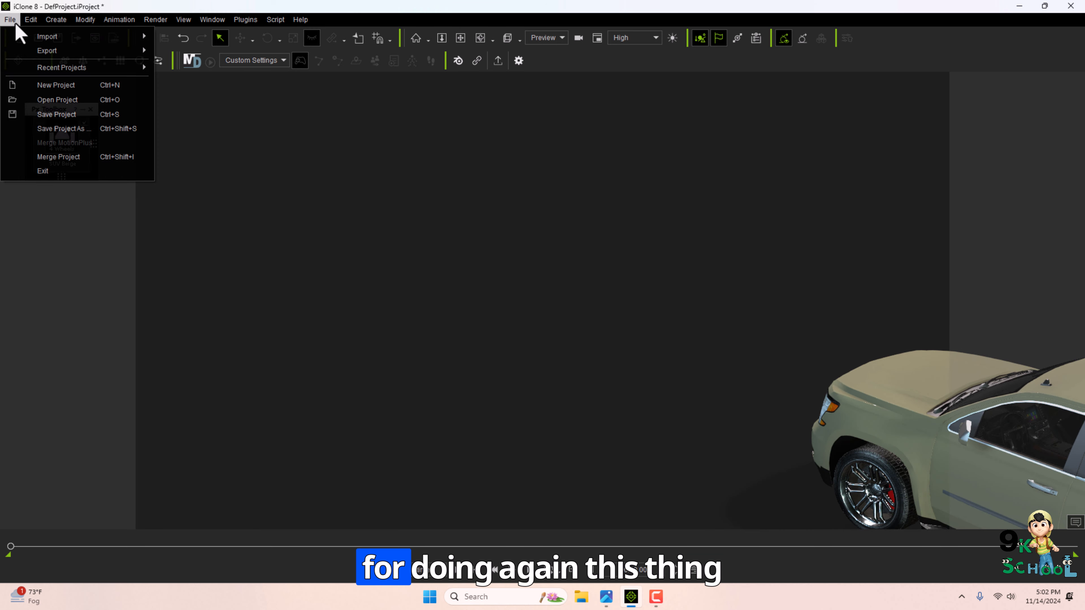
click(70, 85)
click(576, 325)
Open the Content Manager and browse the car search results.
click(210, 20)
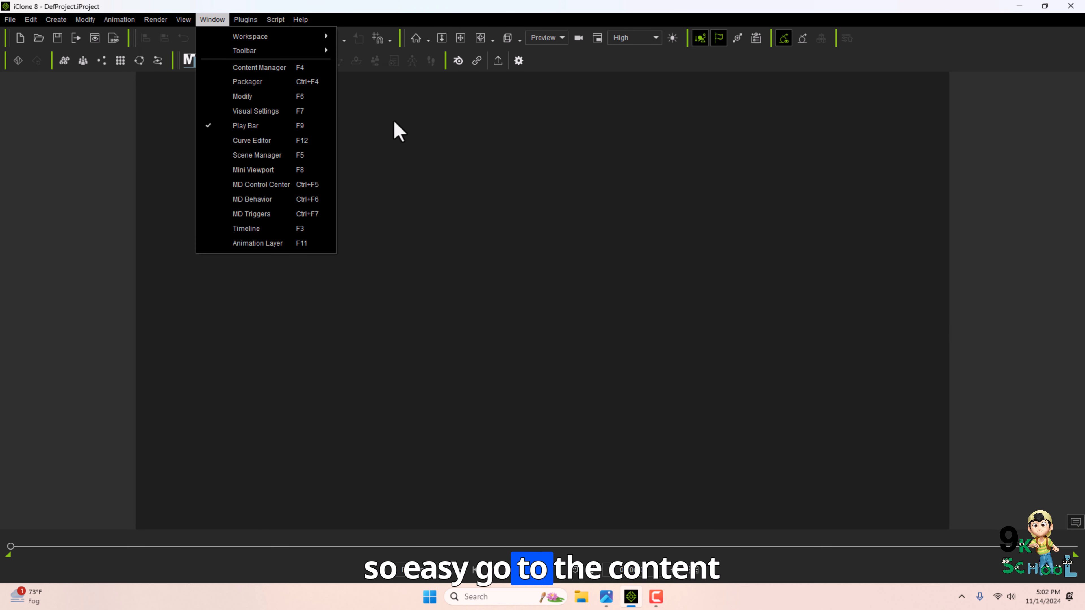
click(280, 347)
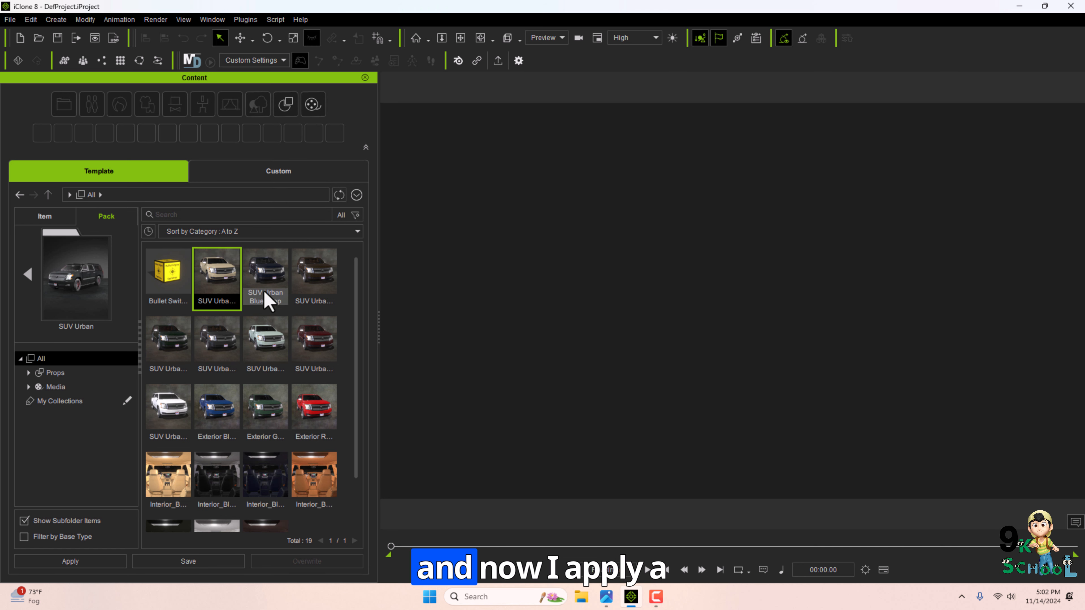
scroll(304, 417, down, 2)
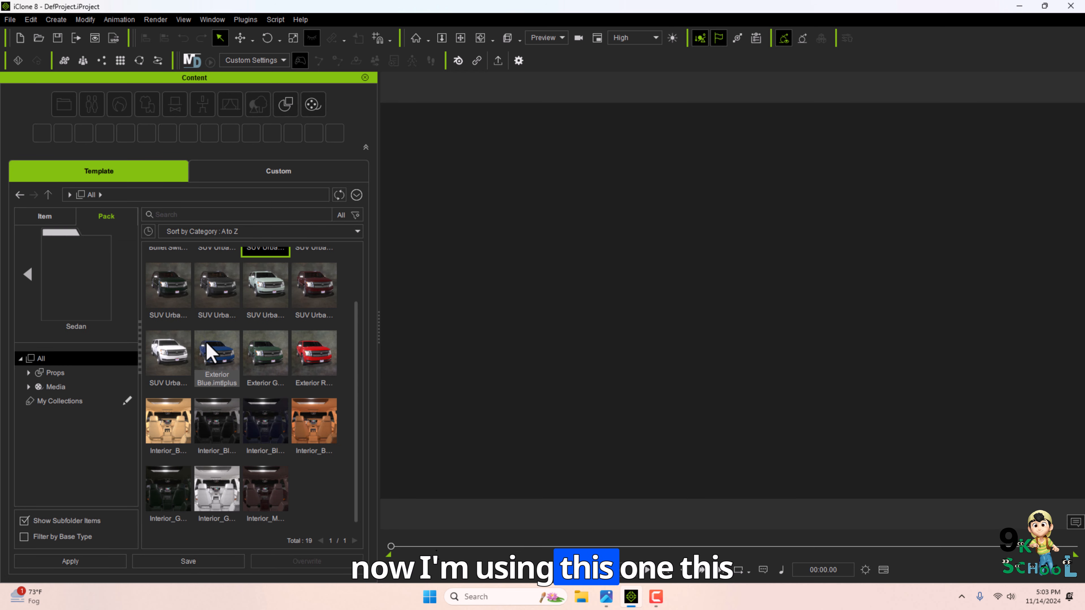
Open the Sedan pack and add the Sedan Blue car to the scene.
drag(216, 301, 526, 366)
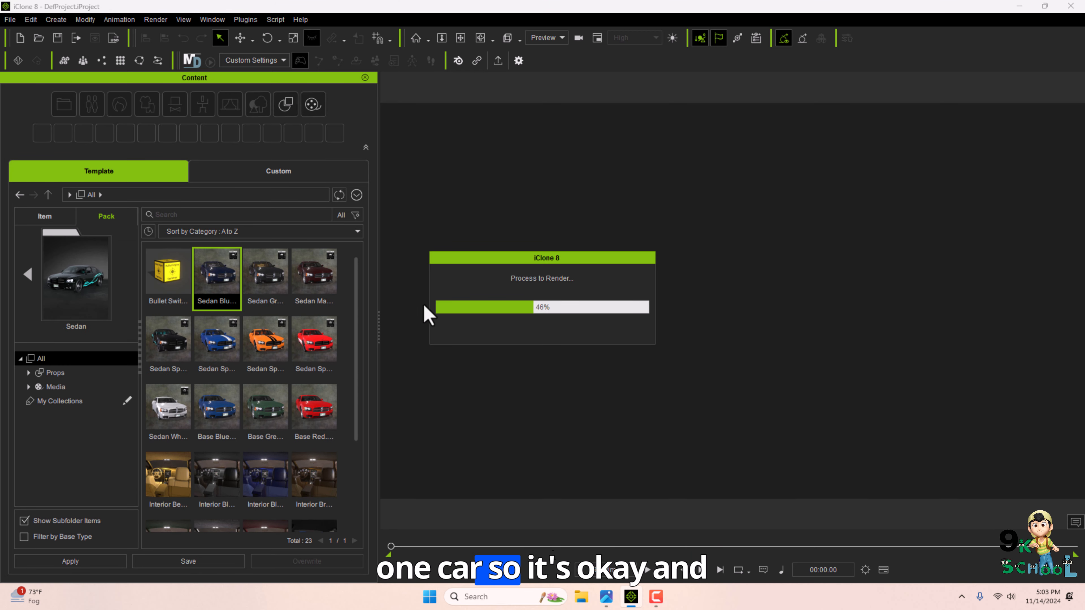
right_drag(550, 333, 796, 363)
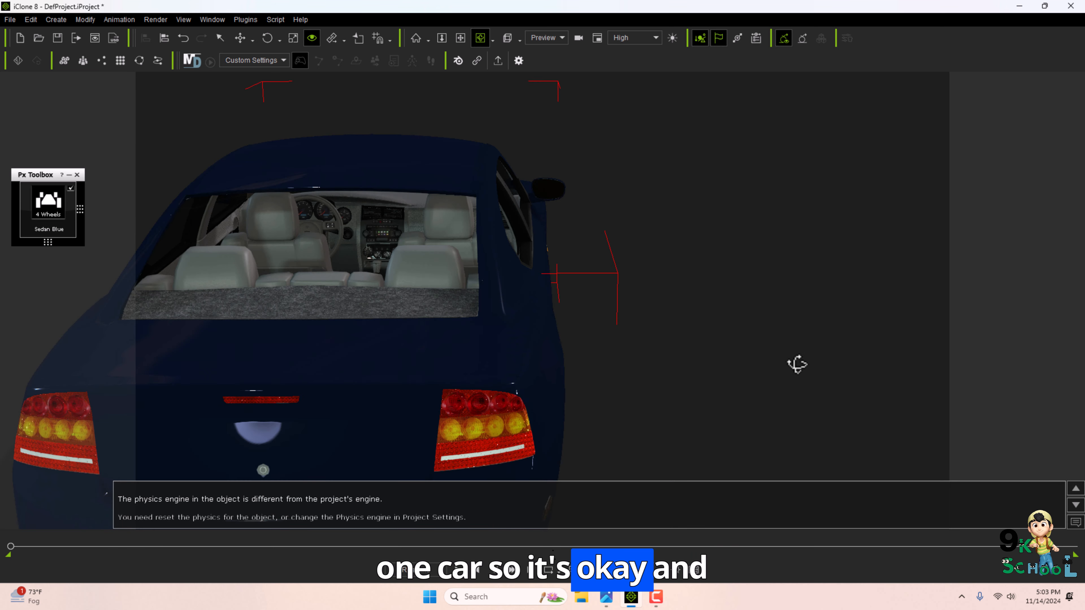
scroll(428, 331, down, 2)
right_drag(428, 331, 616, 373)
scroll(567, 354, down, 4)
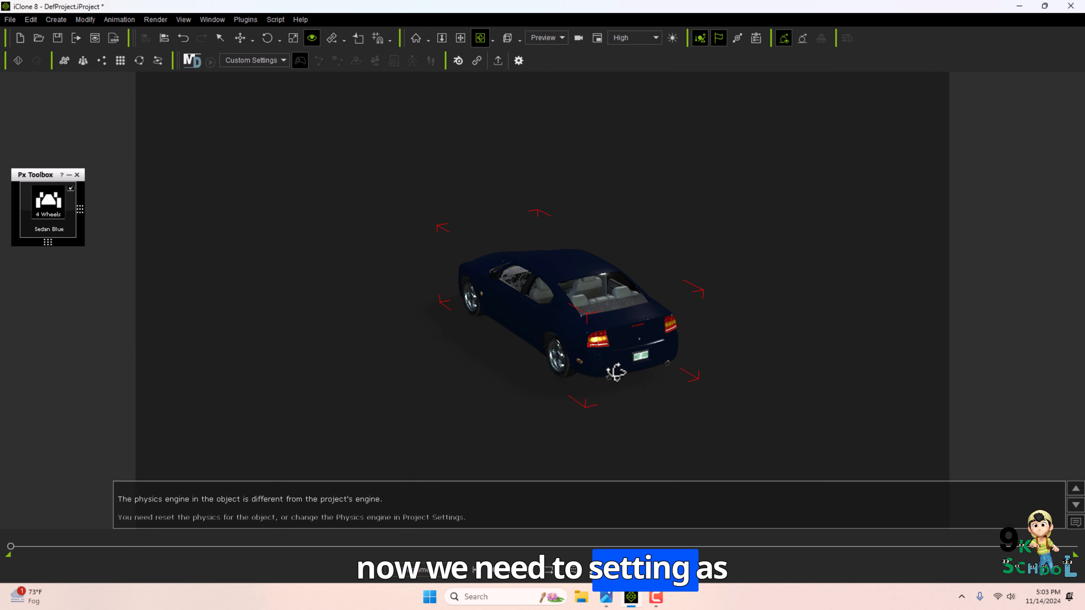
Check the physics engine in Project Settings, then start the sedan's 4 Wheels simulation from the Px Toolbox.
click(30, 20)
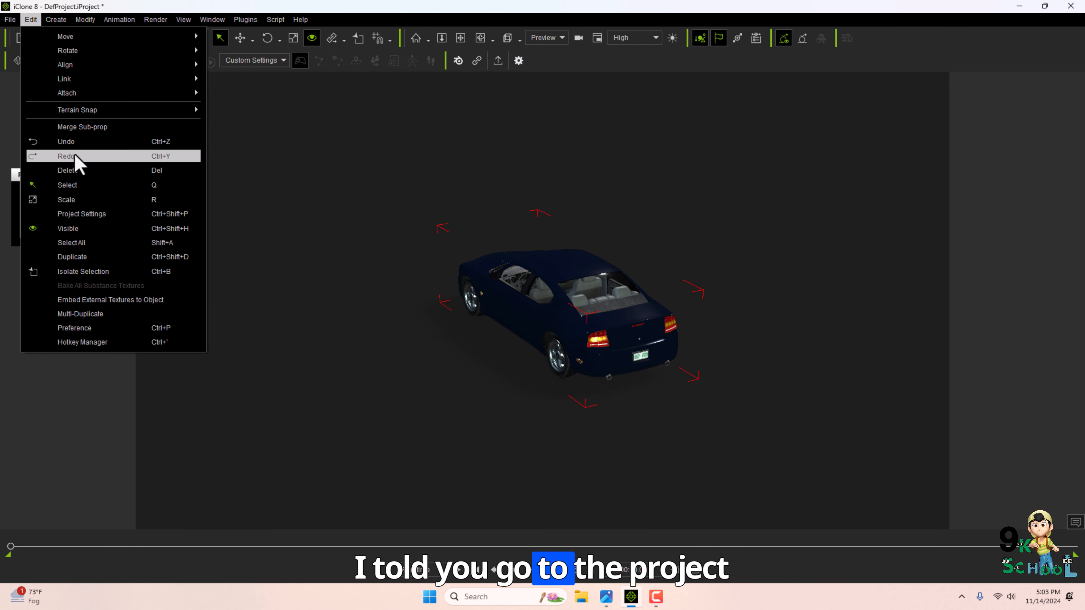
mouse_move(30, 36)
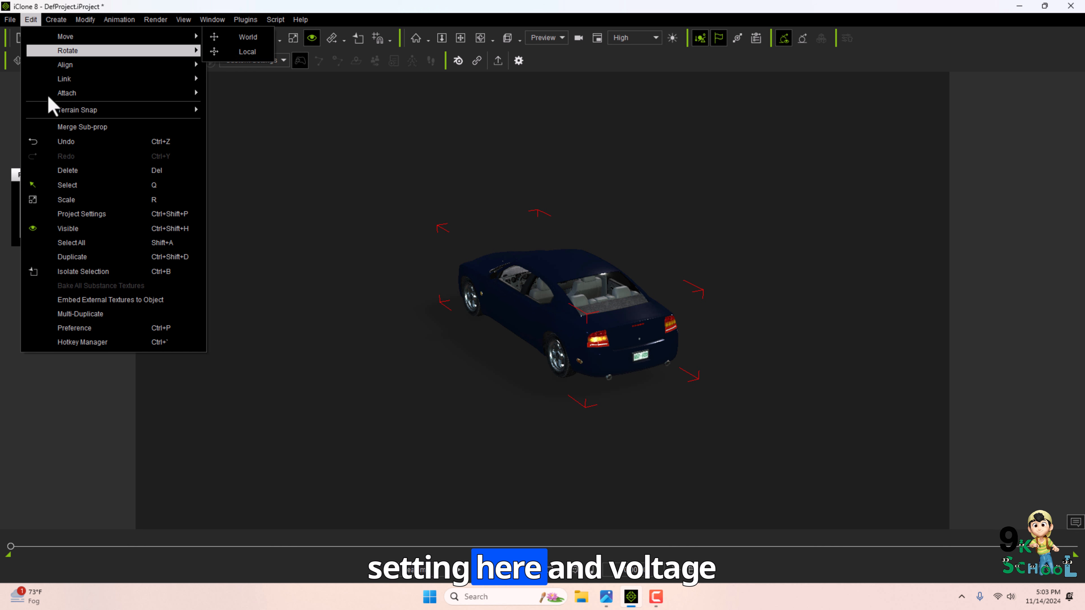
click(81, 213)
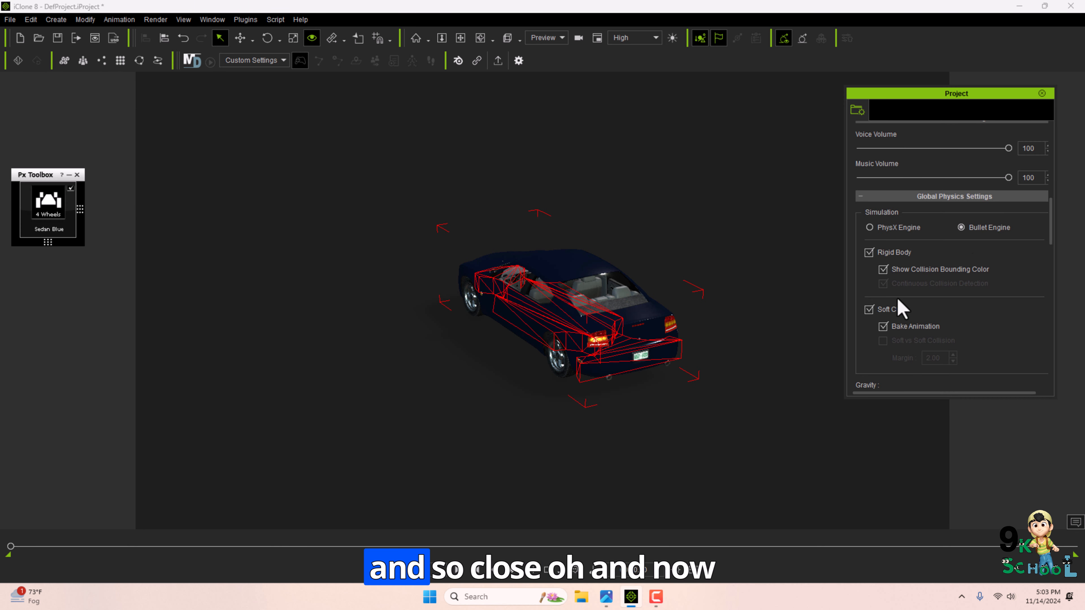
click(1041, 93)
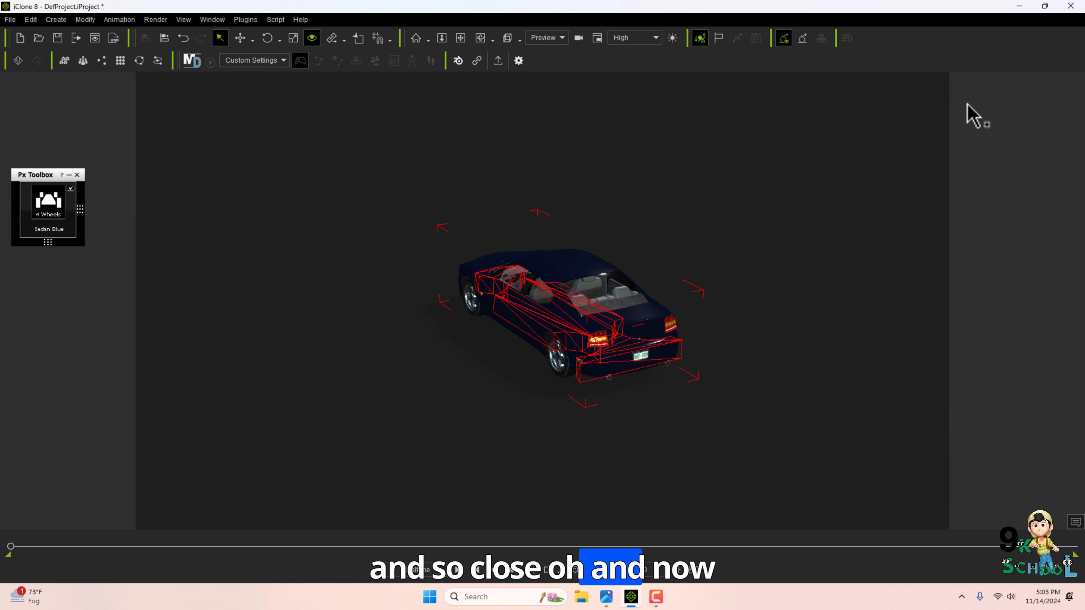
click(80, 210)
click(59, 214)
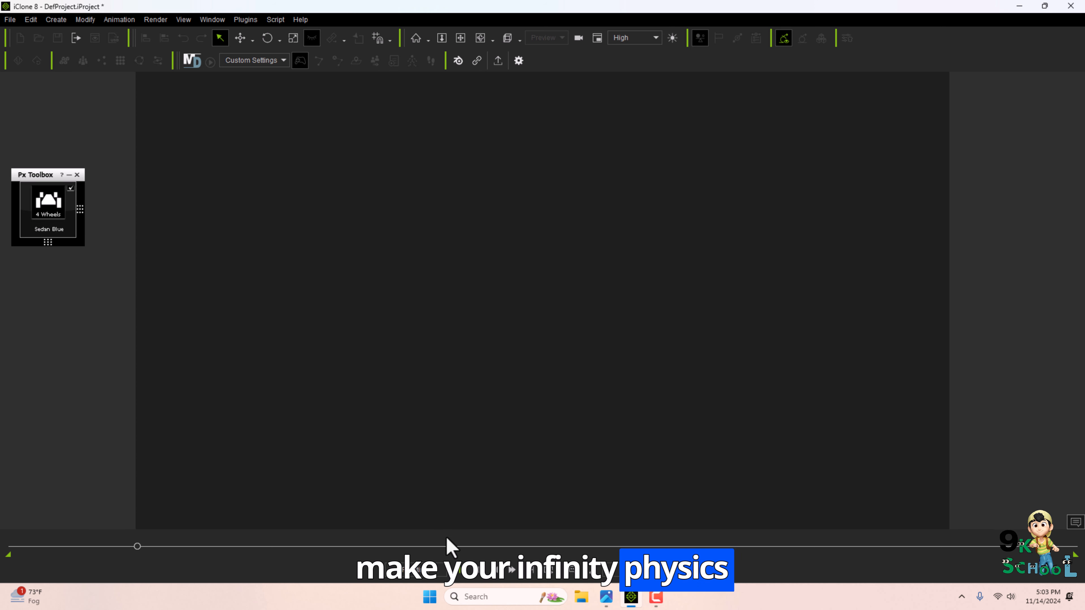
Add an infinite physics plane to the scene under the sedan.
click(470, 577)
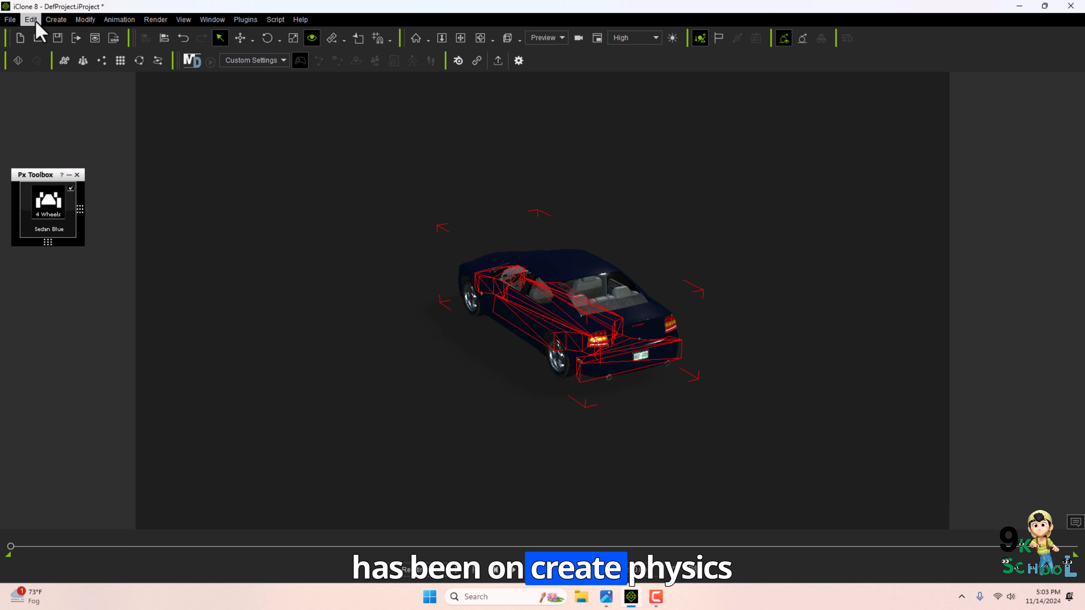
click(56, 19)
mouse_move(137, 108)
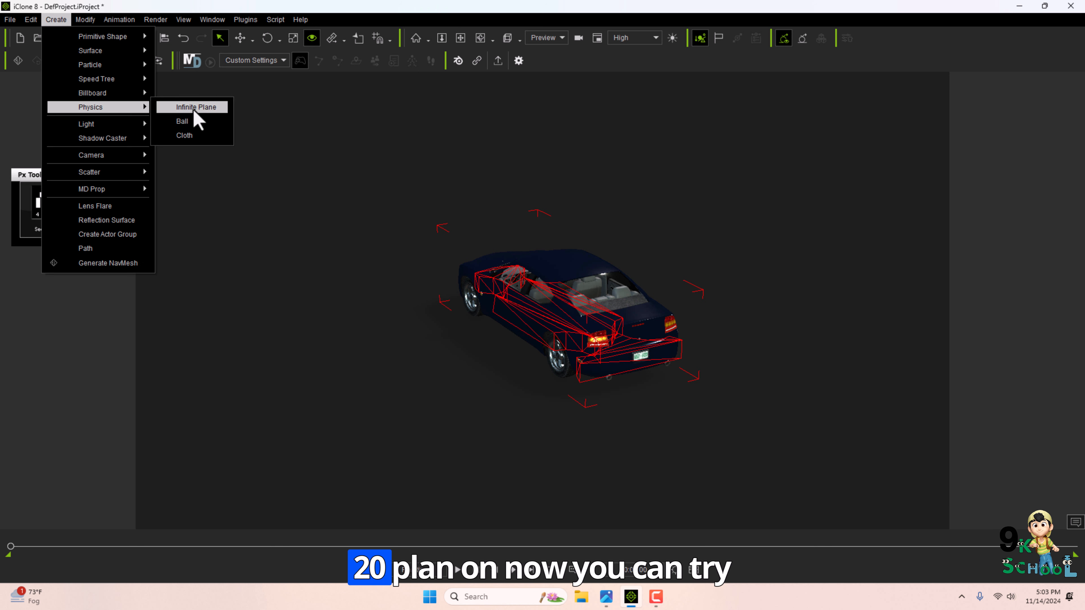
click(196, 107)
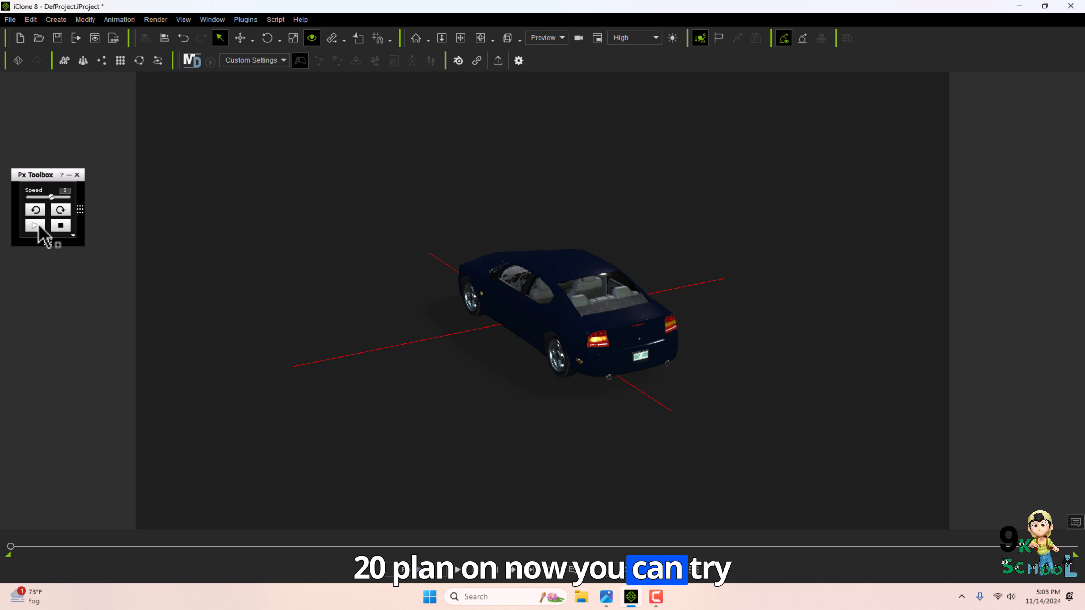
Start the sedan's vehicle simulation in the Px Toolbox and raise its speed slightly.
click(36, 226)
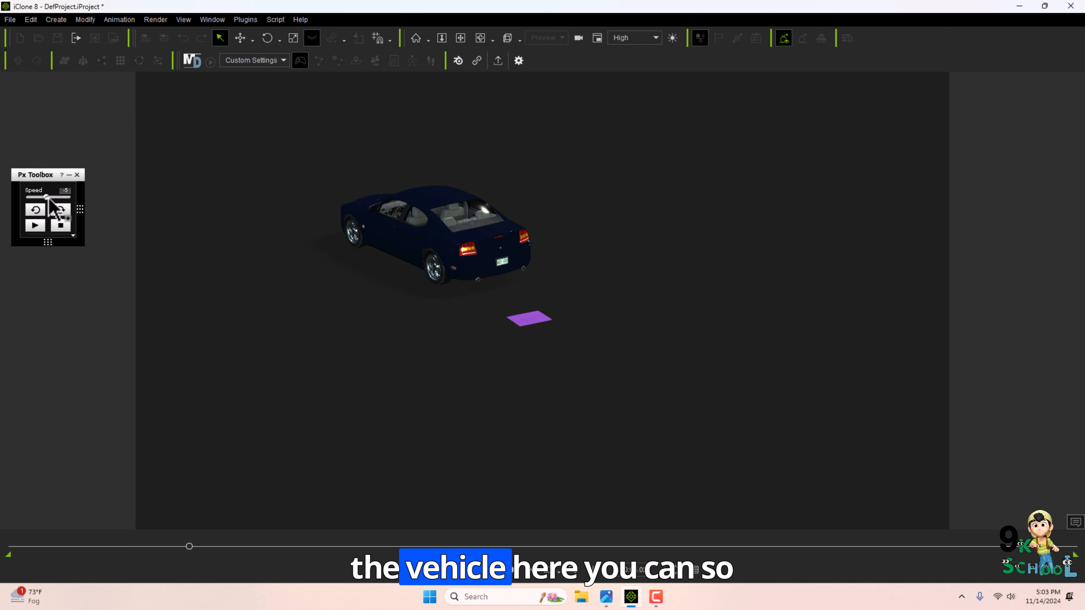
drag(49, 198, 56, 199)
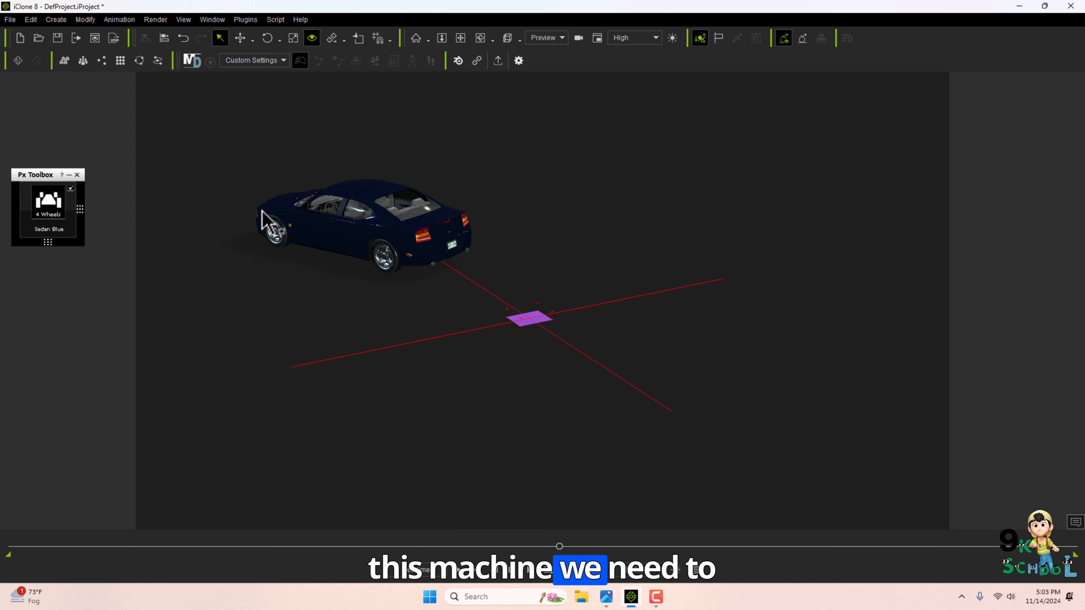
Open Project Settings, toggle options under Global Physics Settings, and close the panel.
click(31, 19)
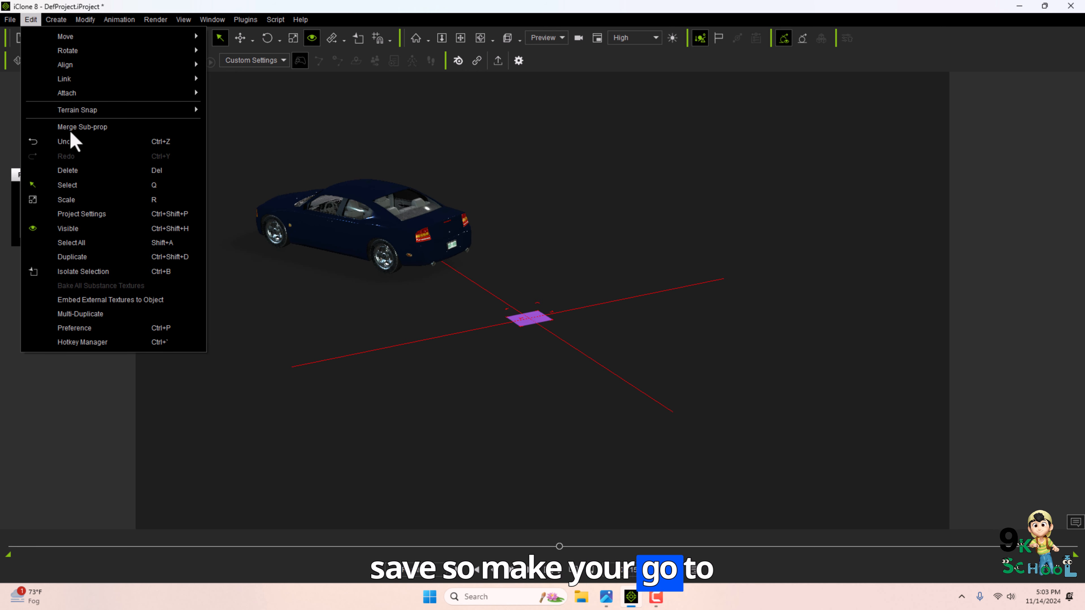
click(101, 213)
click(894, 229)
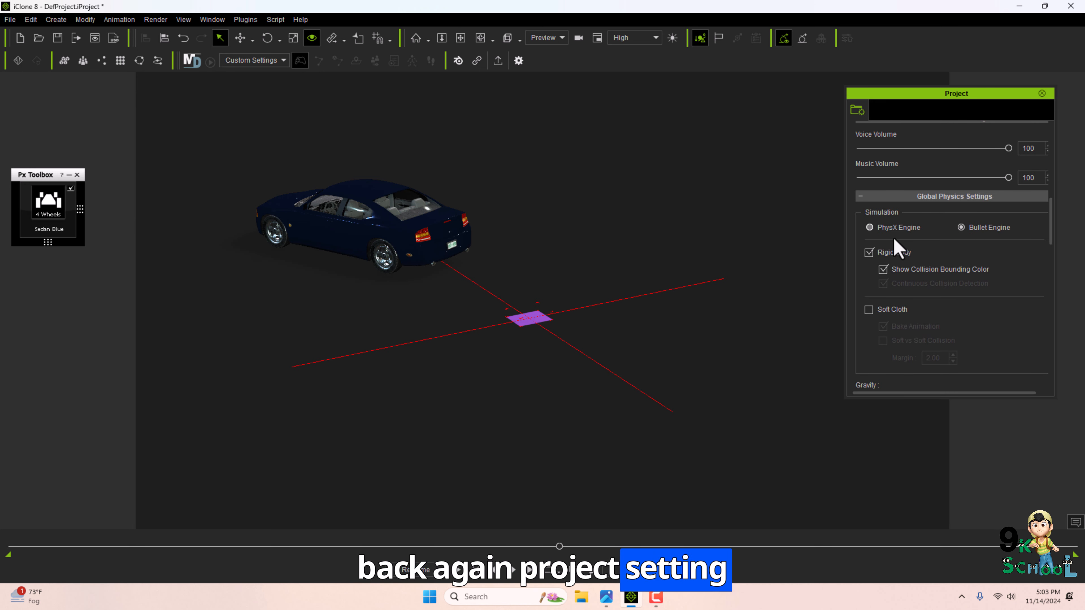
click(891, 311)
click(1041, 93)
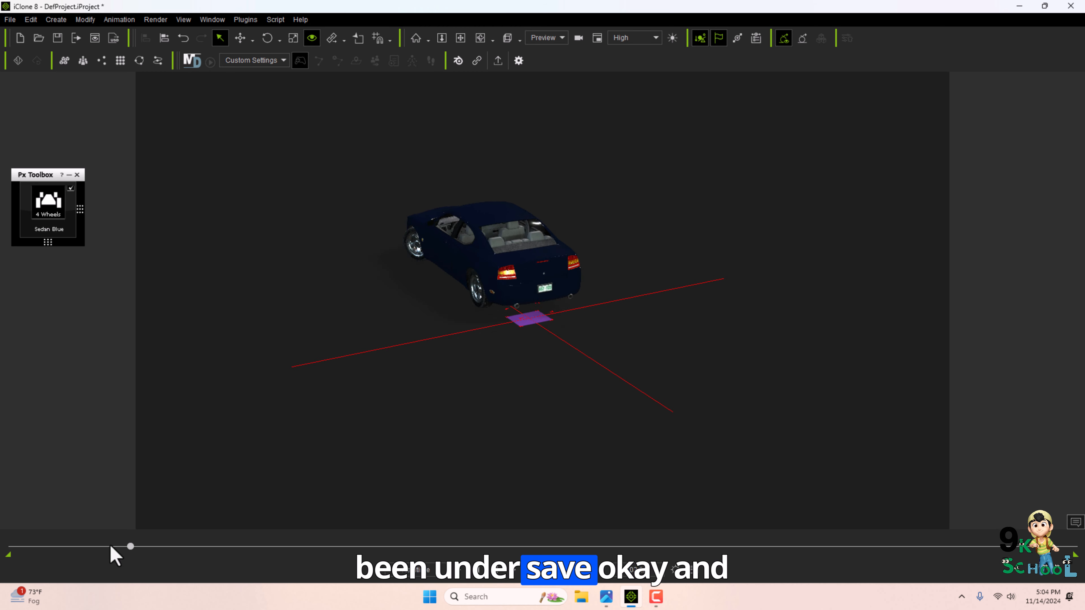
Start a new project without saving the current one.
click(9, 19)
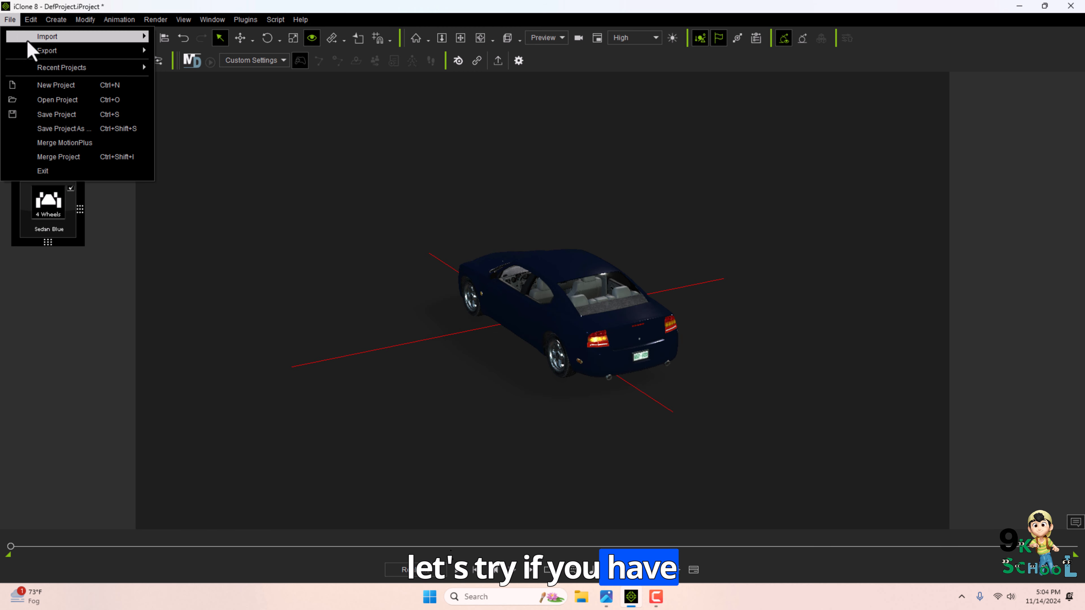
click(47, 86)
click(534, 327)
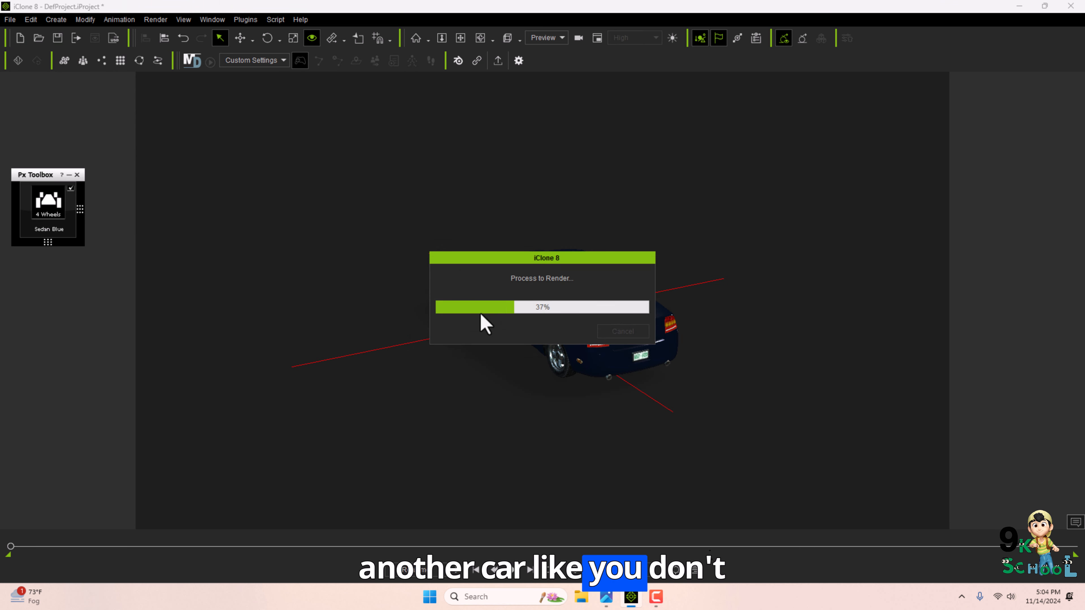
Open the Content Manager and search for "car".
click(209, 19)
click(258, 68)
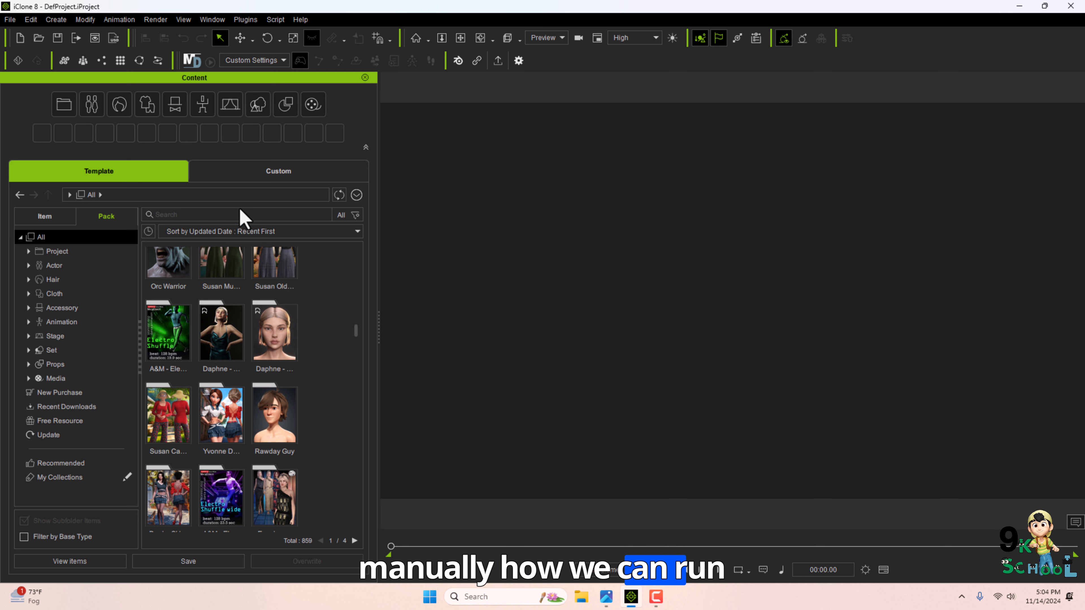
click(194, 216)
text(car)
key(Return)
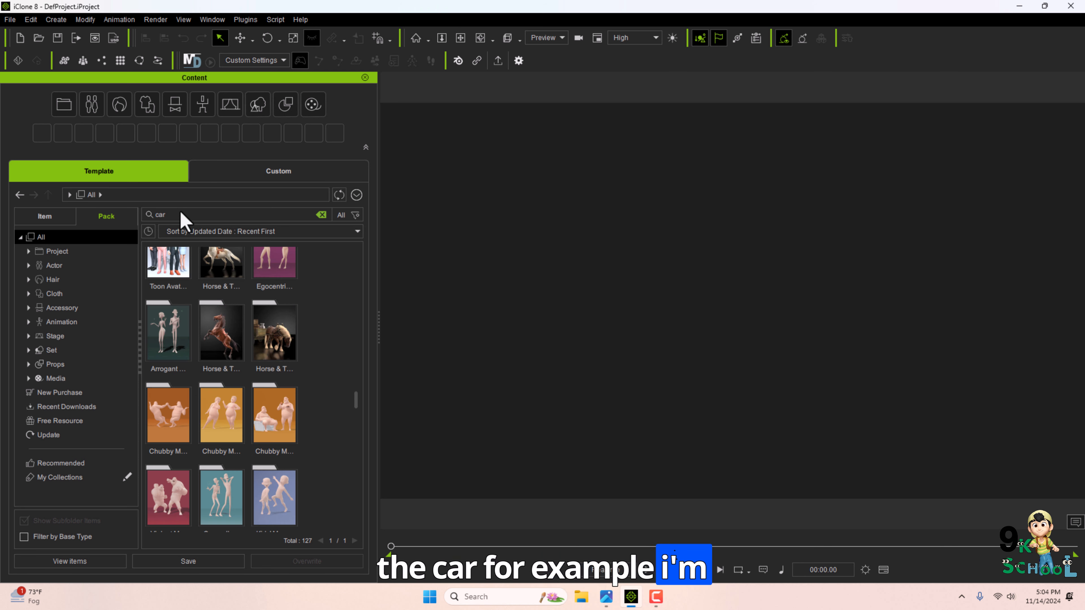
Add the Basic_Car_2doors prop from the Car'Toons Basic Car 2 doors pack to the scene.
scroll(298, 347, up, 2)
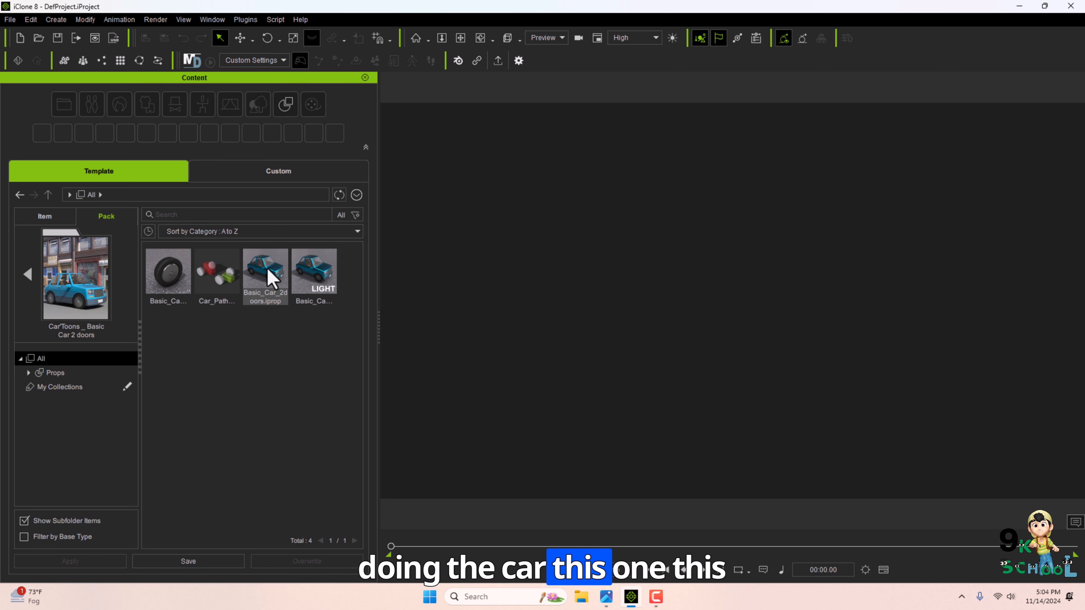
double_click(268, 276)
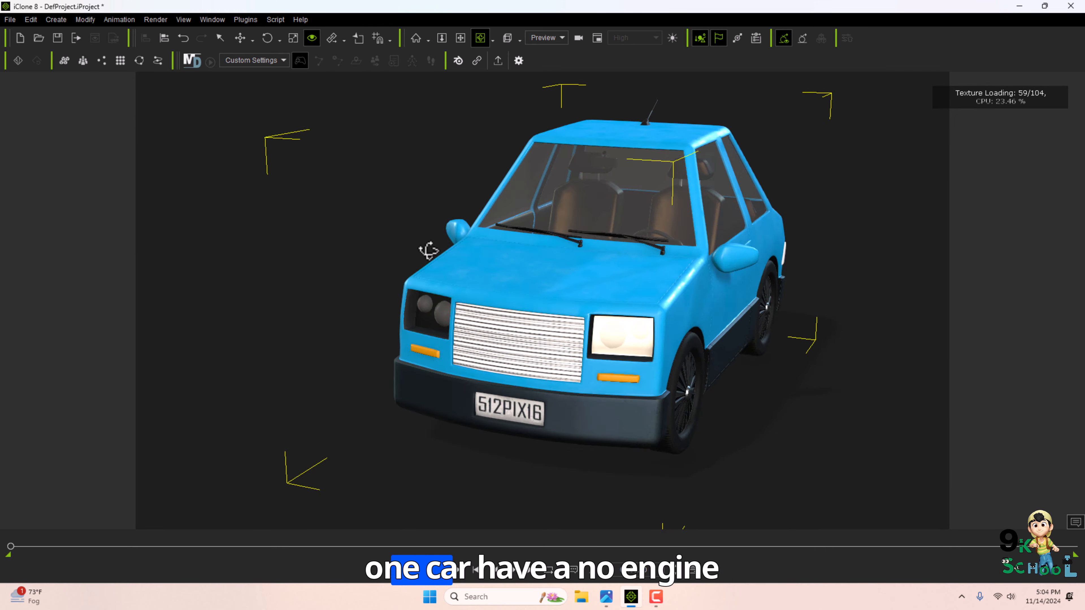
drag(428, 250, 535, 370)
middle_drag(511, 378, 566, 325)
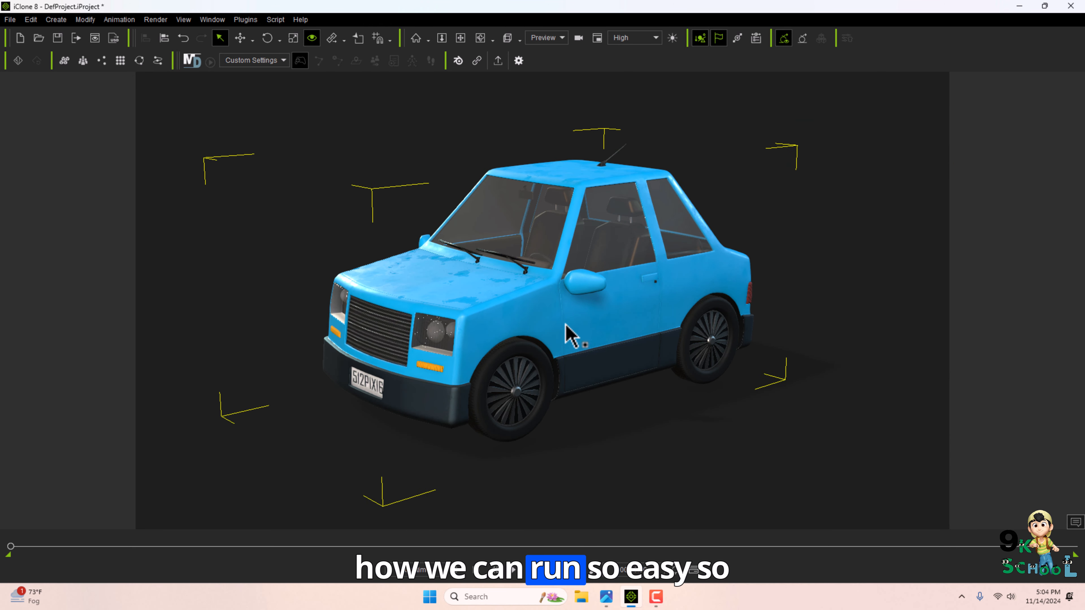
Move to a later time on the timeline and rotate the car's front wheel to key its spin.
right_drag(509, 363, 317, 527)
click(307, 547)
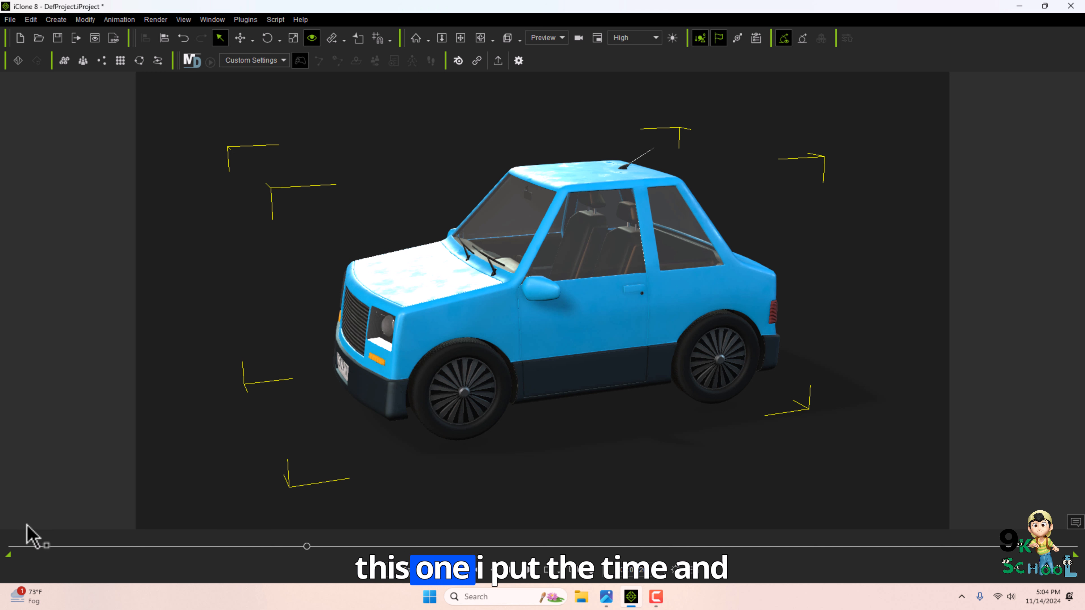
click(456, 355)
key(e)
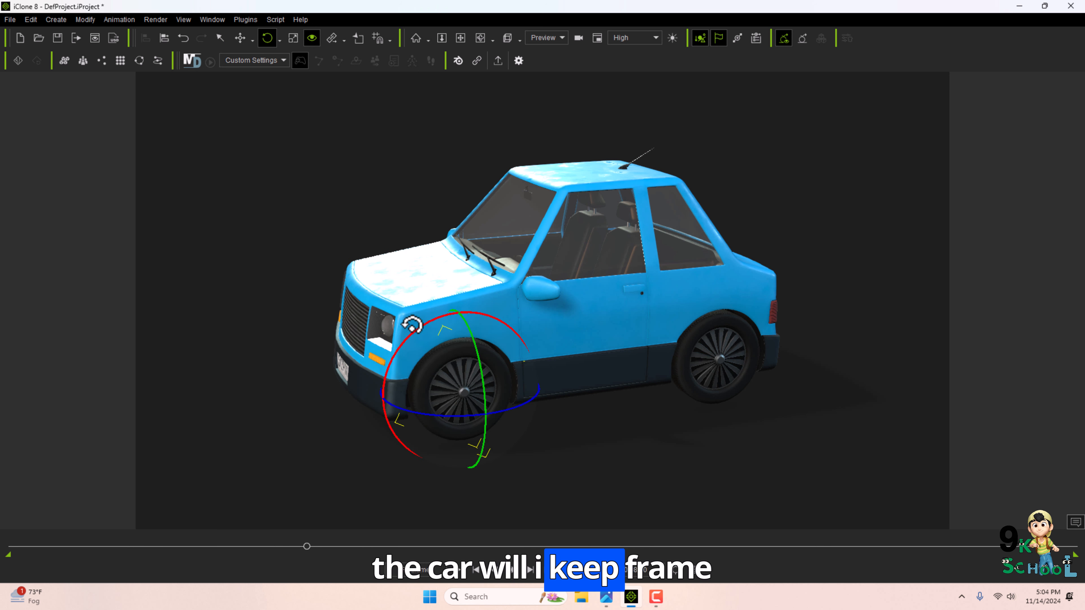
drag(442, 317, 416, 340)
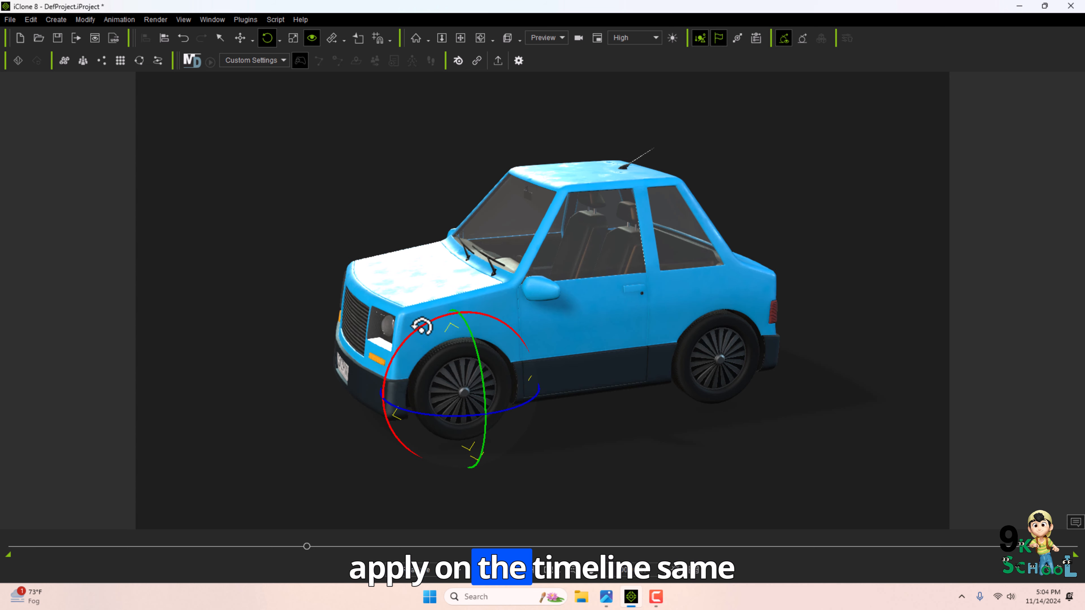
Select the rear wheel and play back the animation from the start to preview the wheel rotation.
click(713, 330)
right_drag(709, 310, 412, 487)
click(456, 573)
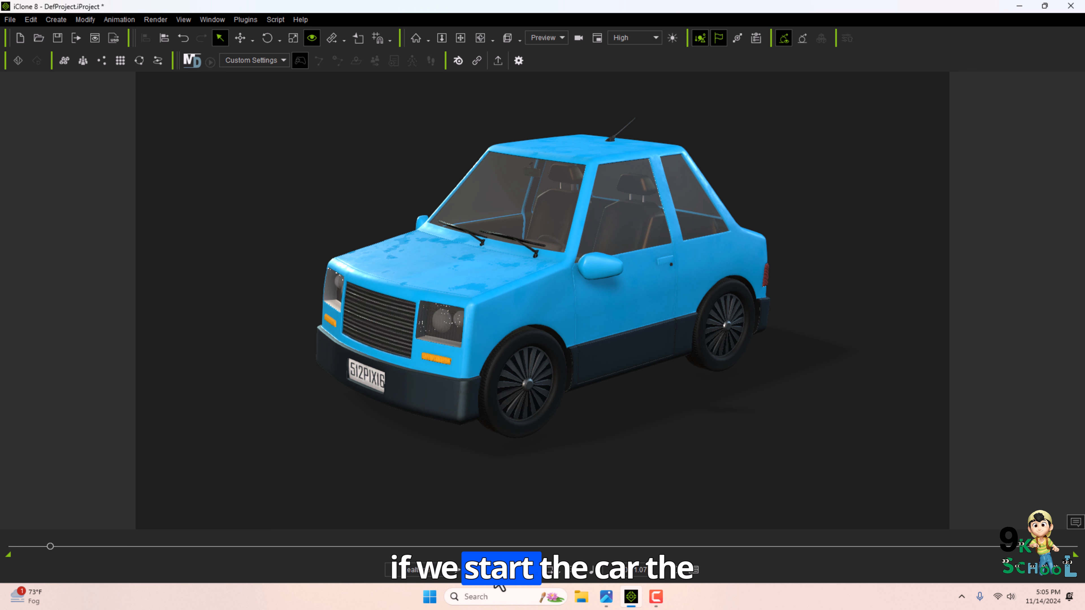
click(492, 576)
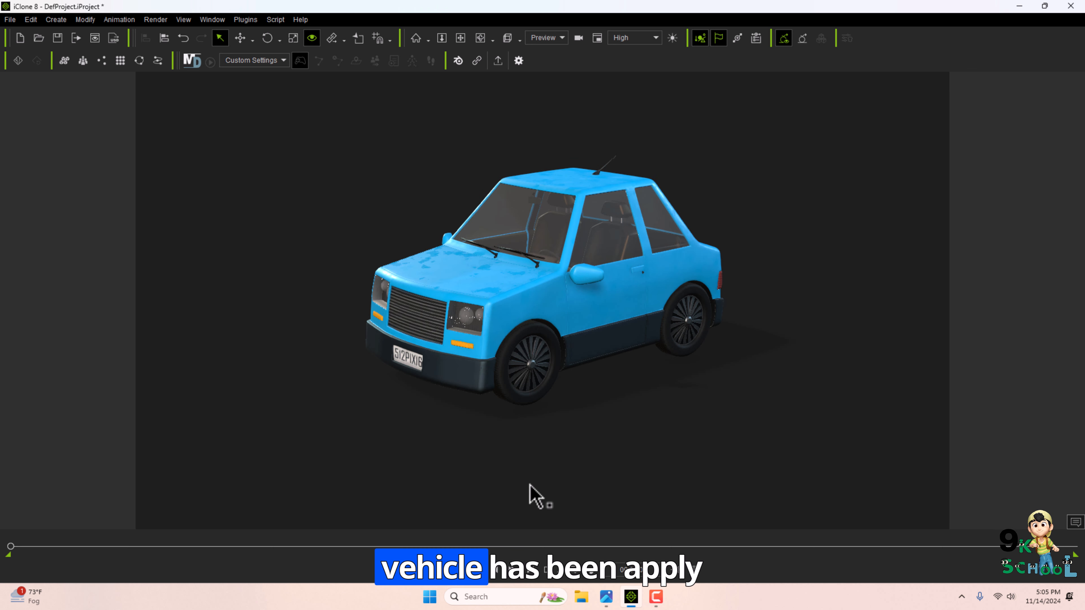
At a later time, move the whole car forward to a new position and play back its motion.
click(572, 280)
key(w)
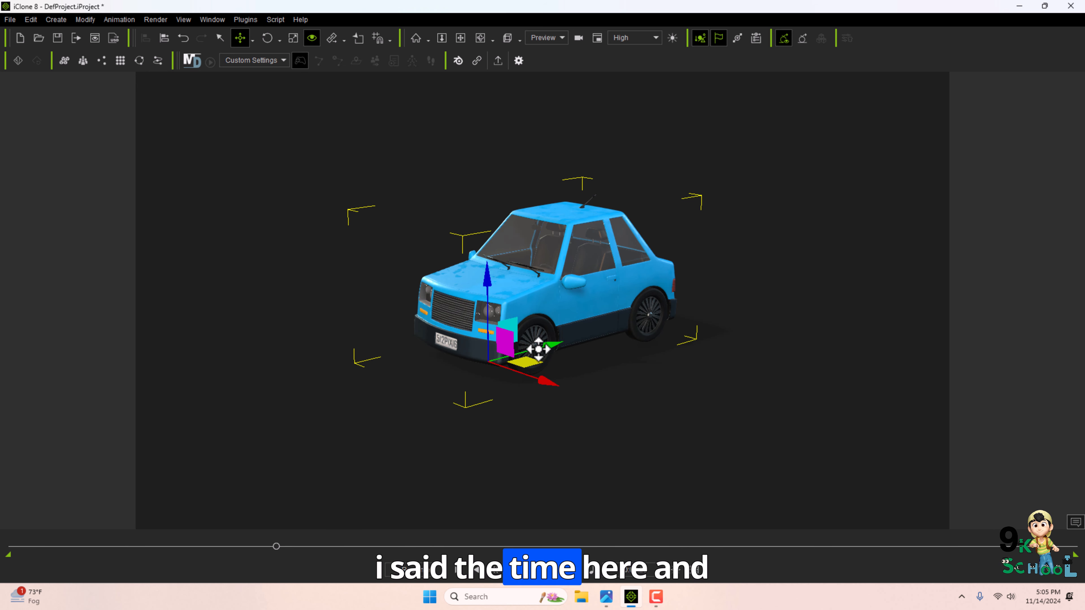
drag(550, 344, 279, 419)
click(475, 571)
click(456, 571)
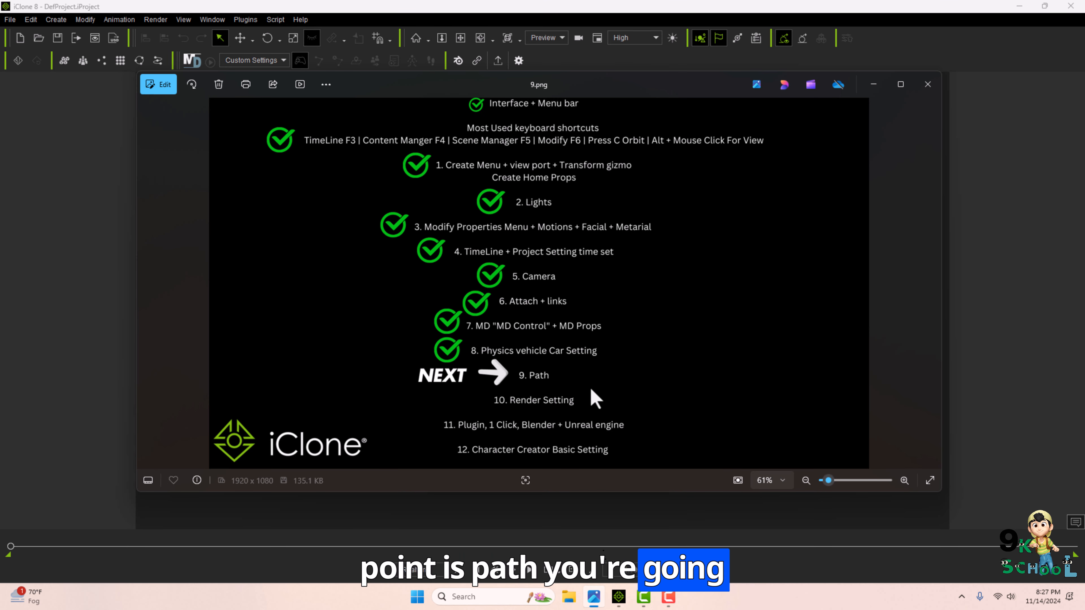
Create a path by placing five points in a loop across the empty viewport.
click(873, 86)
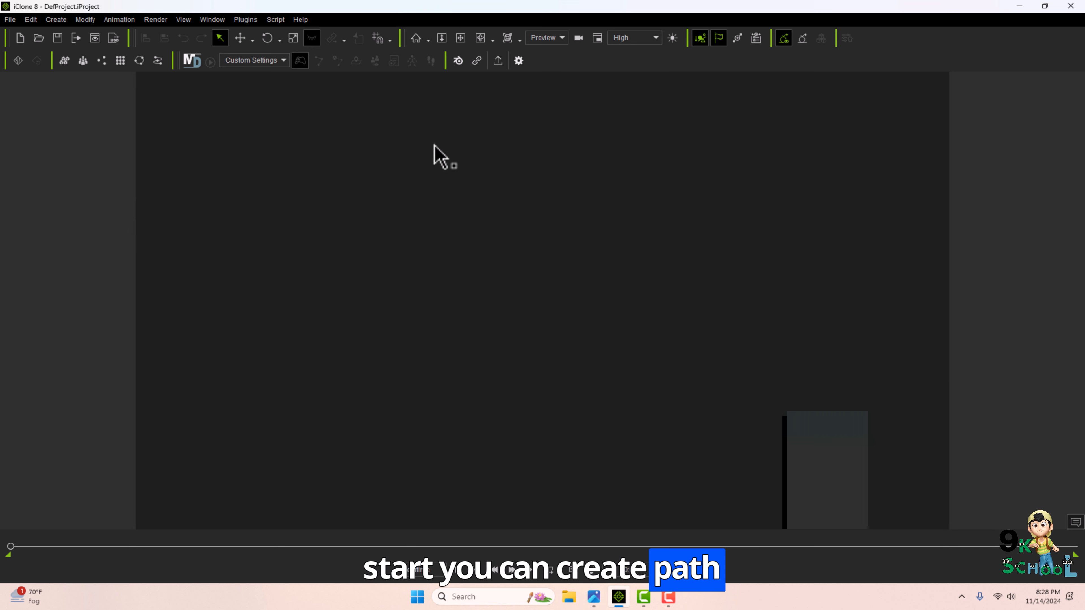
click(53, 21)
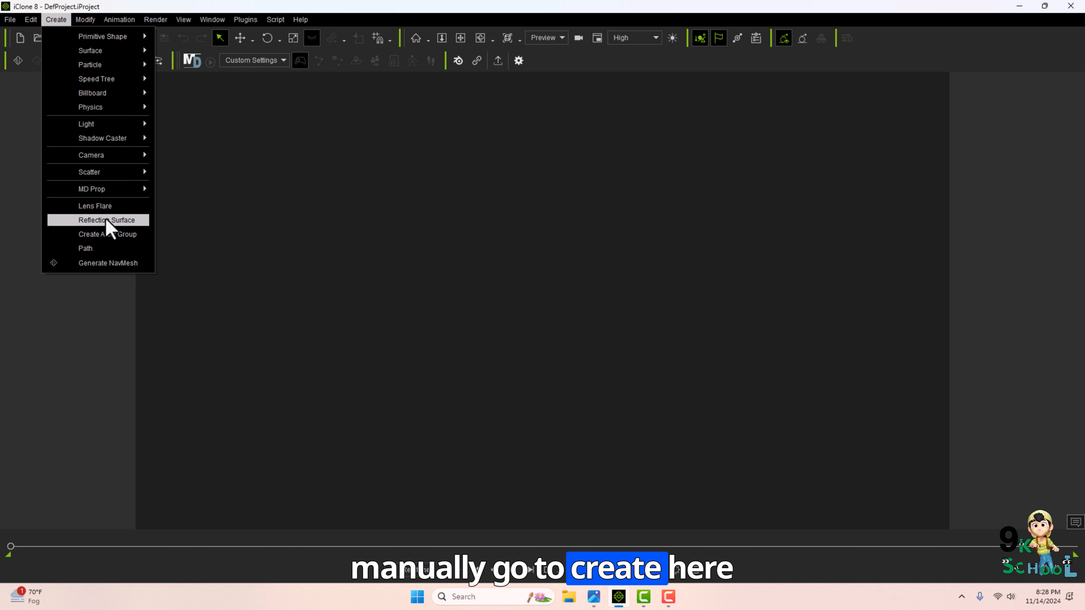
click(86, 249)
click(572, 199)
click(281, 273)
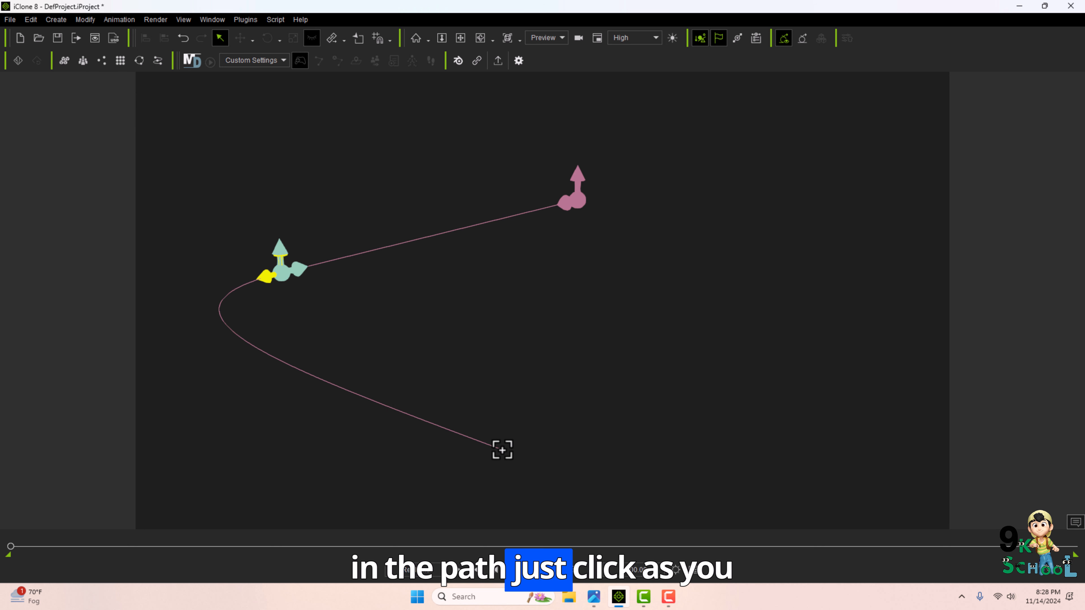
click(501, 448)
click(839, 186)
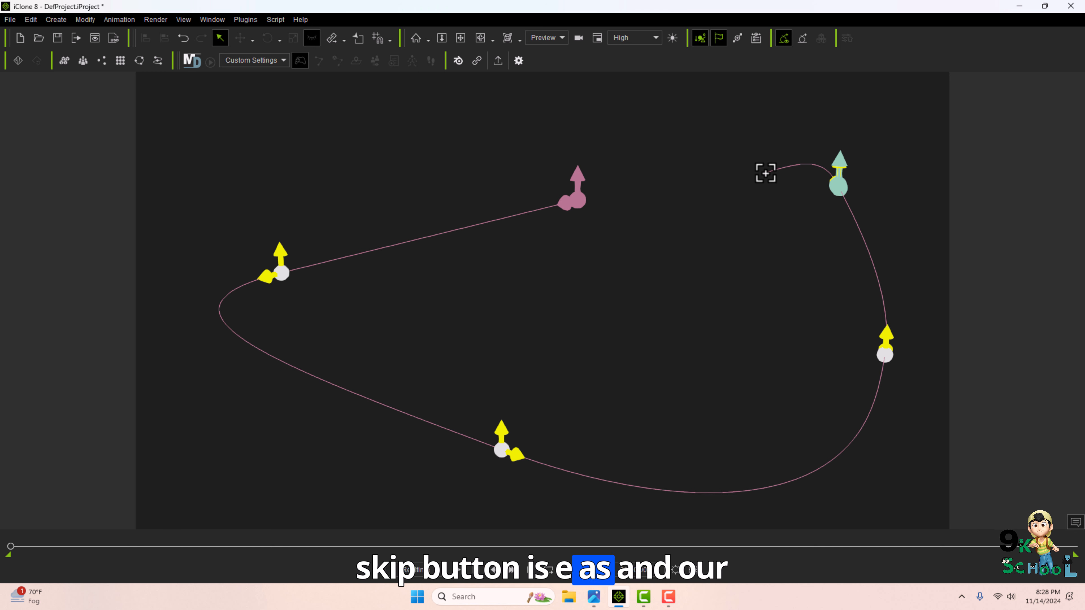
key(Escape)
Add the Party_M standing male character from the Content Manager near the path's start.
scroll(700, 325, down, 5)
middle_drag(668, 324, 640, 329)
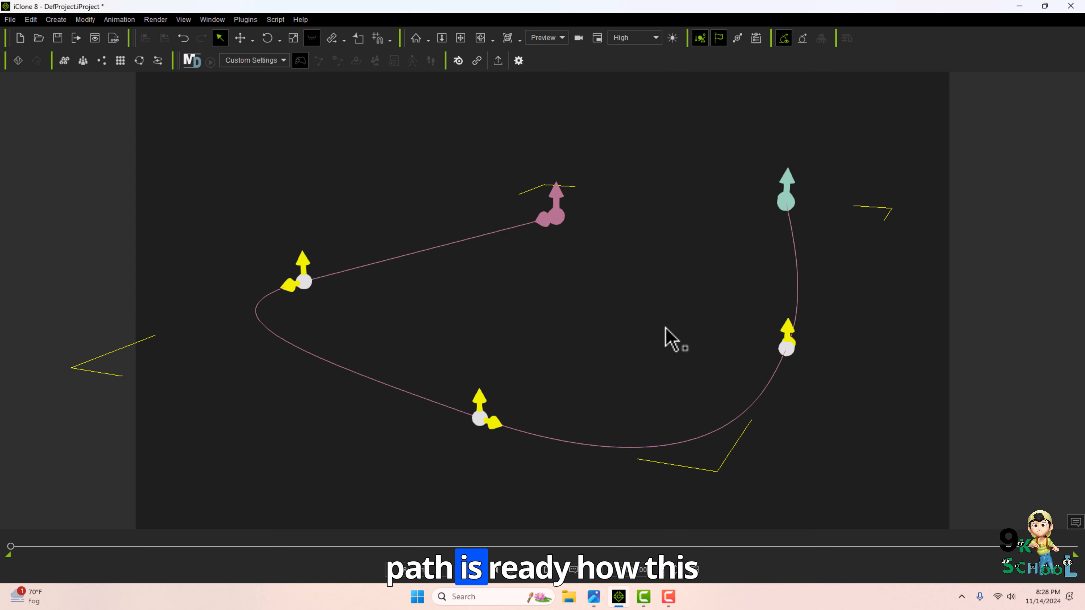
right_drag(618, 328, 596, 323)
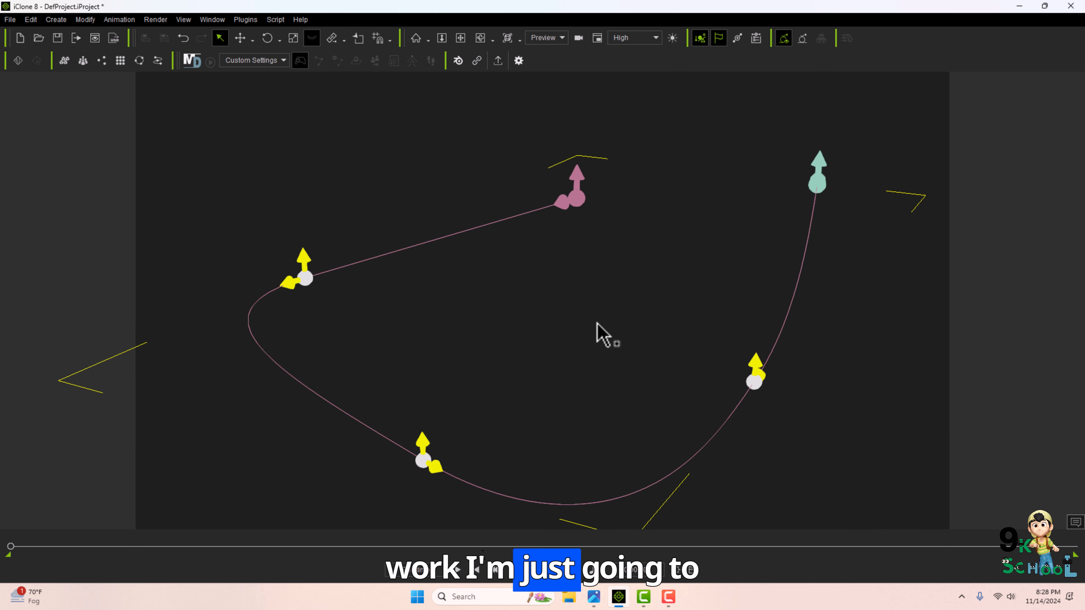
key(F4)
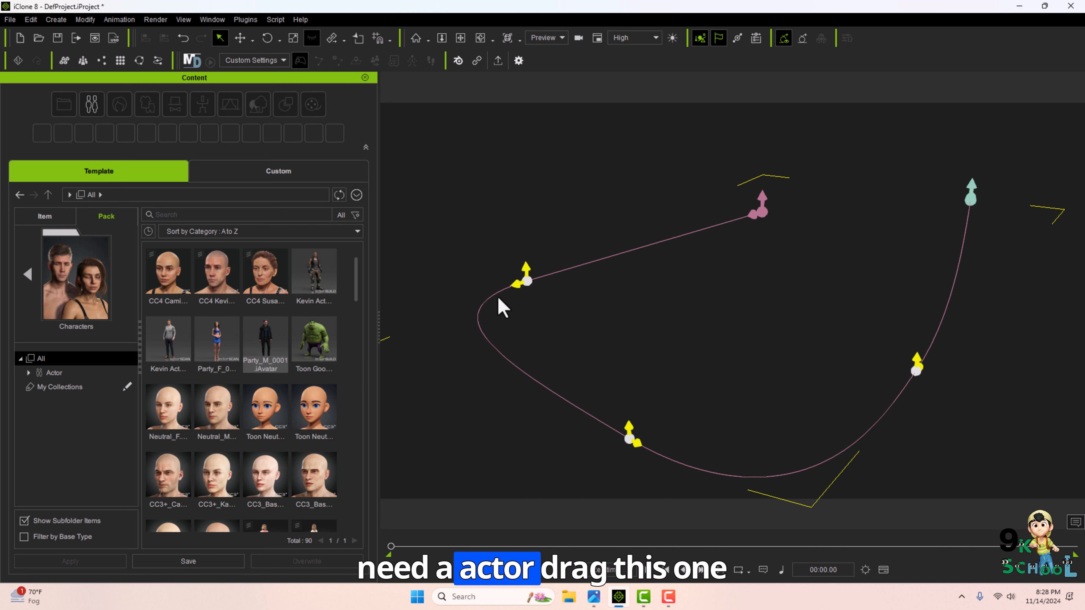
drag(503, 308, 799, 261)
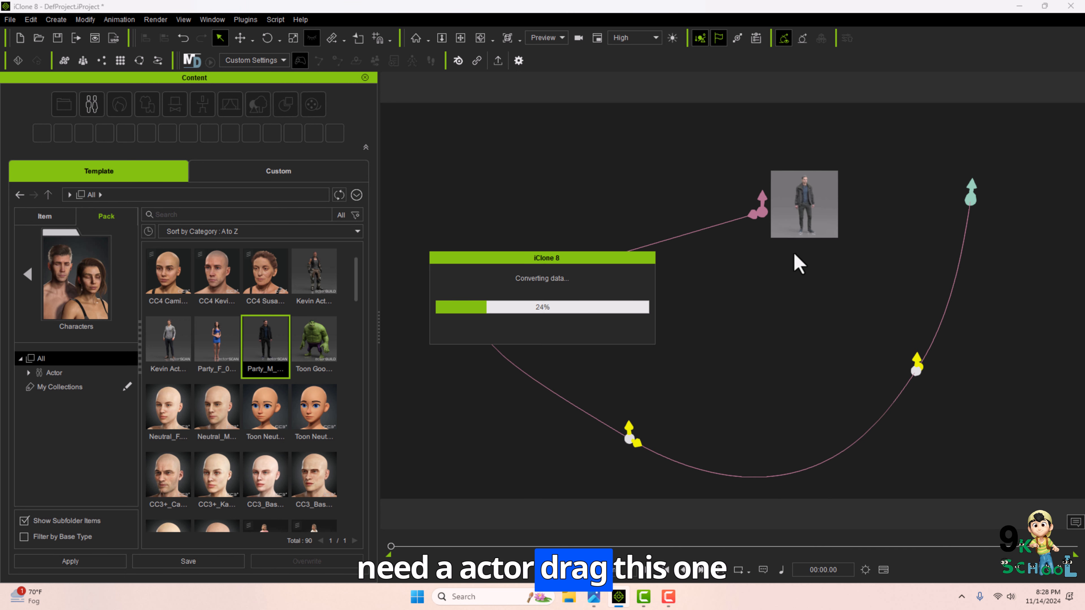
click(365, 78)
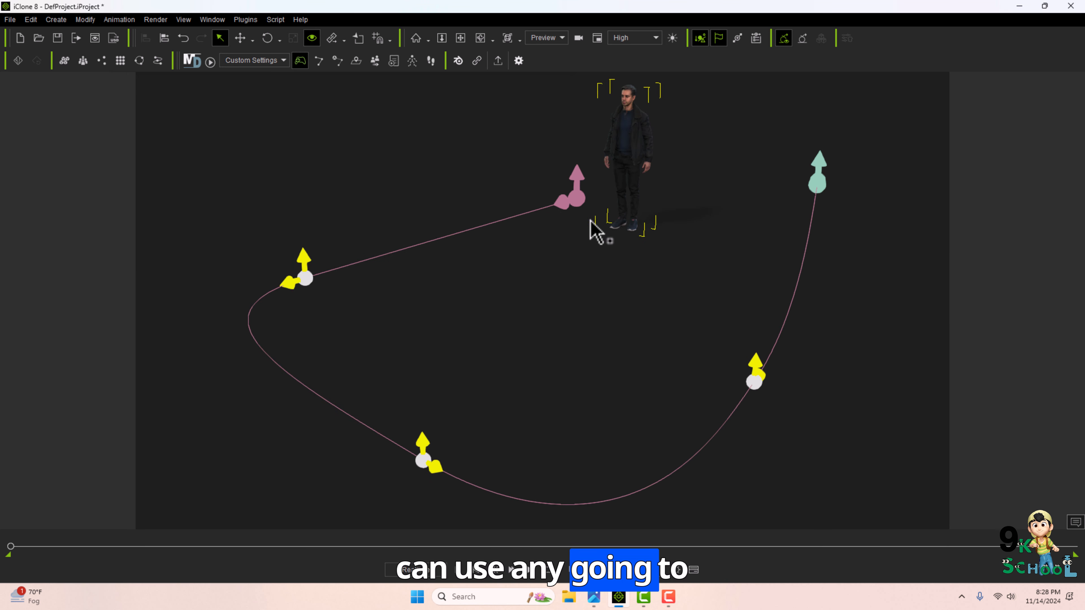
Open the character's Modify settings and start picking the path in the Path section.
key(F3)
scroll(956, 334, down, 10)
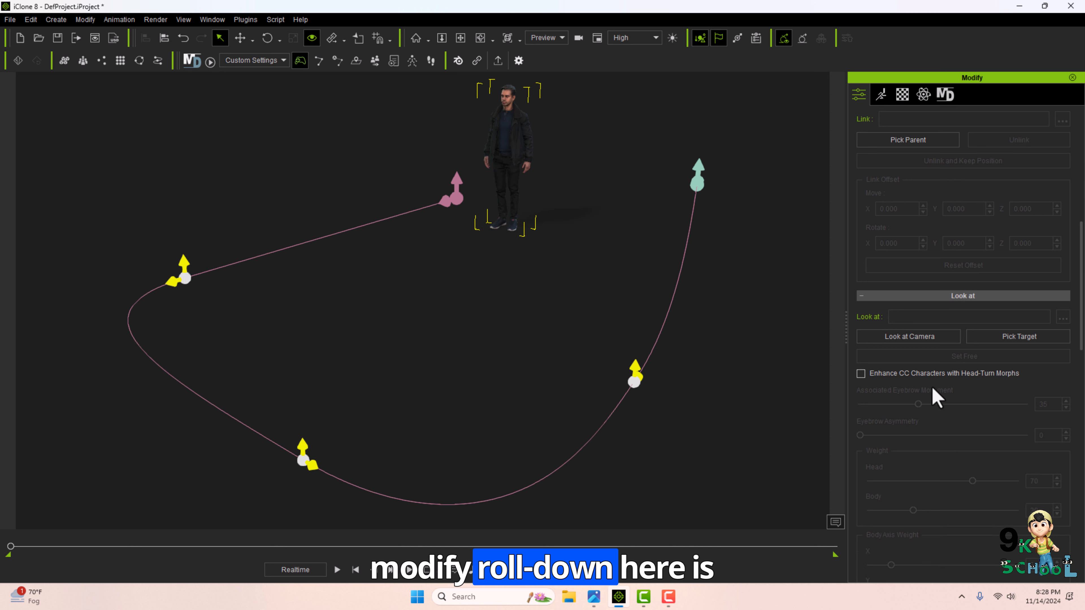
scroll(933, 397, up, 5)
click(1057, 328)
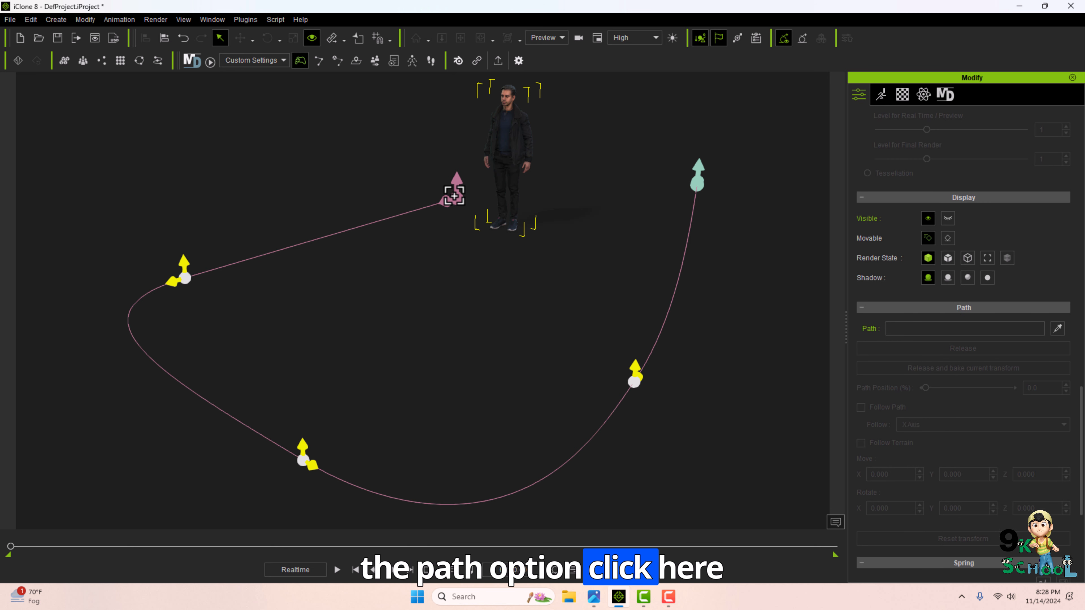
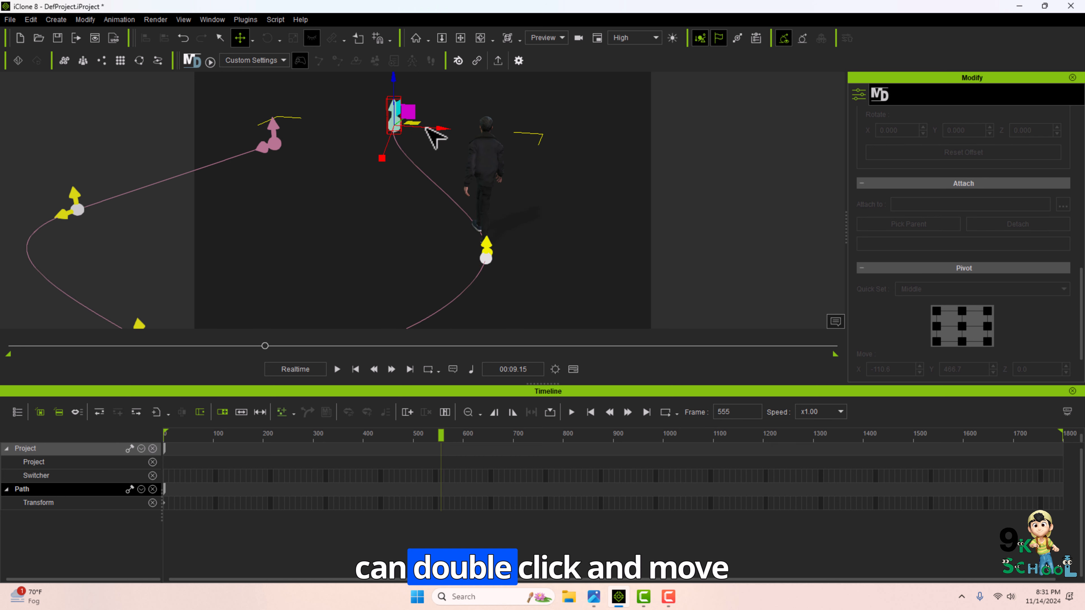
Move a path point beside the character and pick the path for the character to follow.
drag(436, 138, 493, 205)
scroll(490, 181, down, 1)
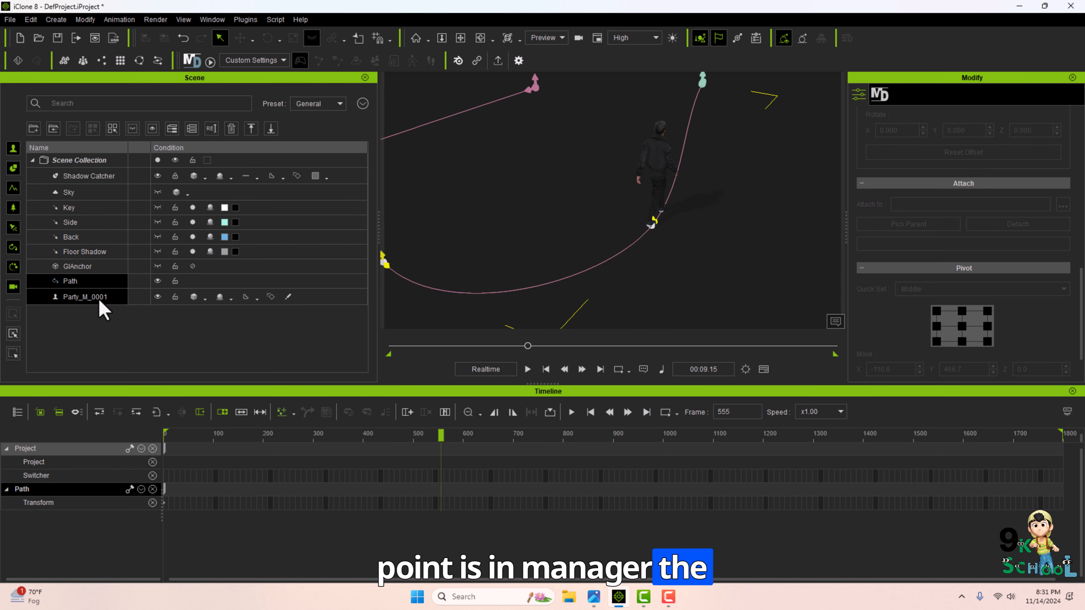
click(99, 299)
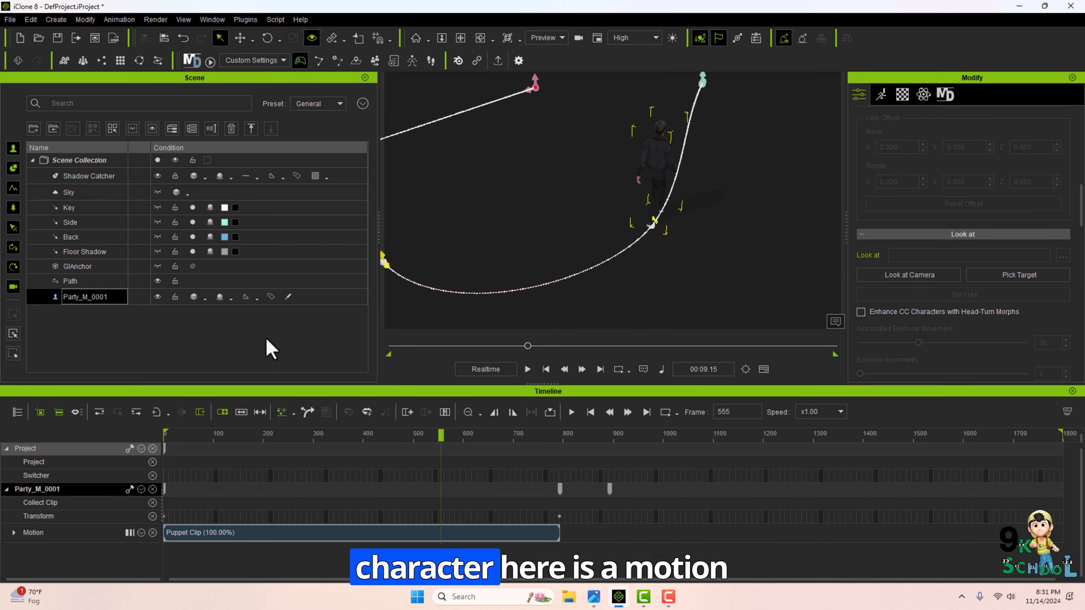
Move the path's end key in the timeline to about frame 1168 and play back the walk.
click(558, 450)
drag(526, 454, 747, 460)
scroll(973, 296, down, 8)
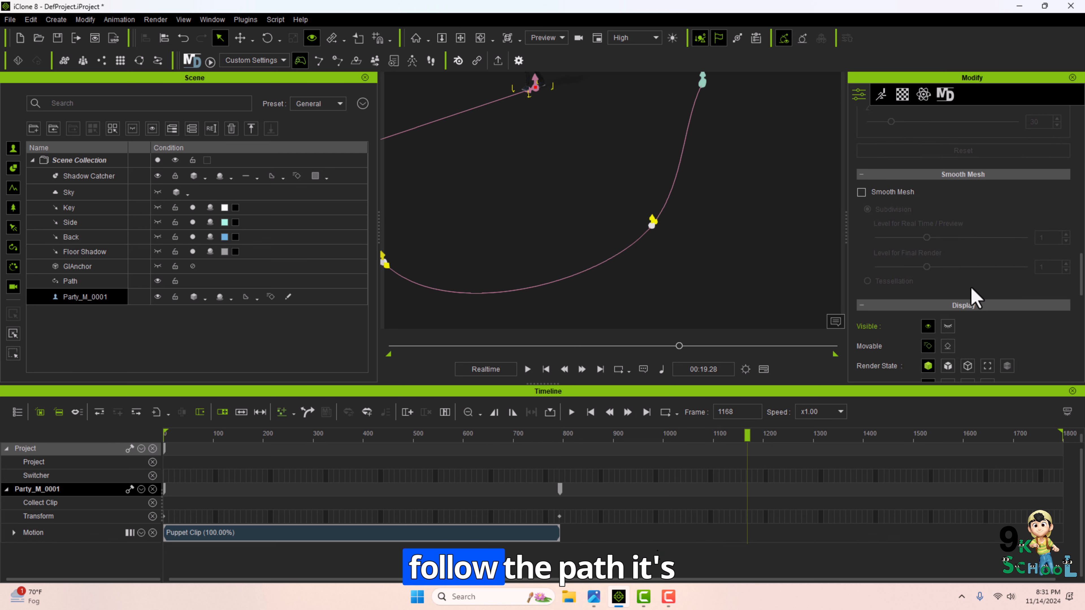
key(space)
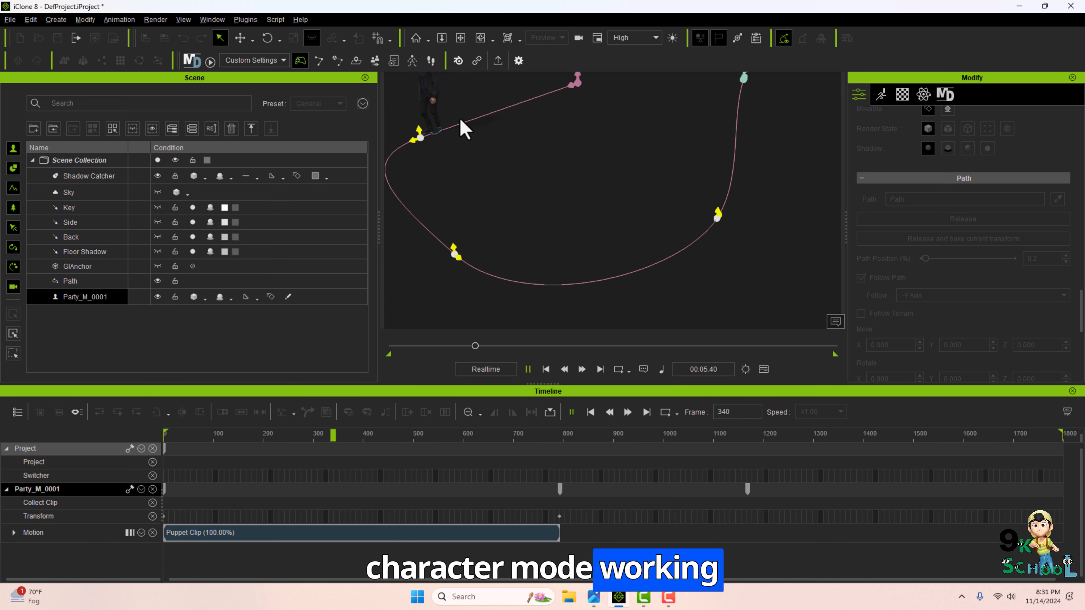
middle_drag(460, 120, 451, 113)
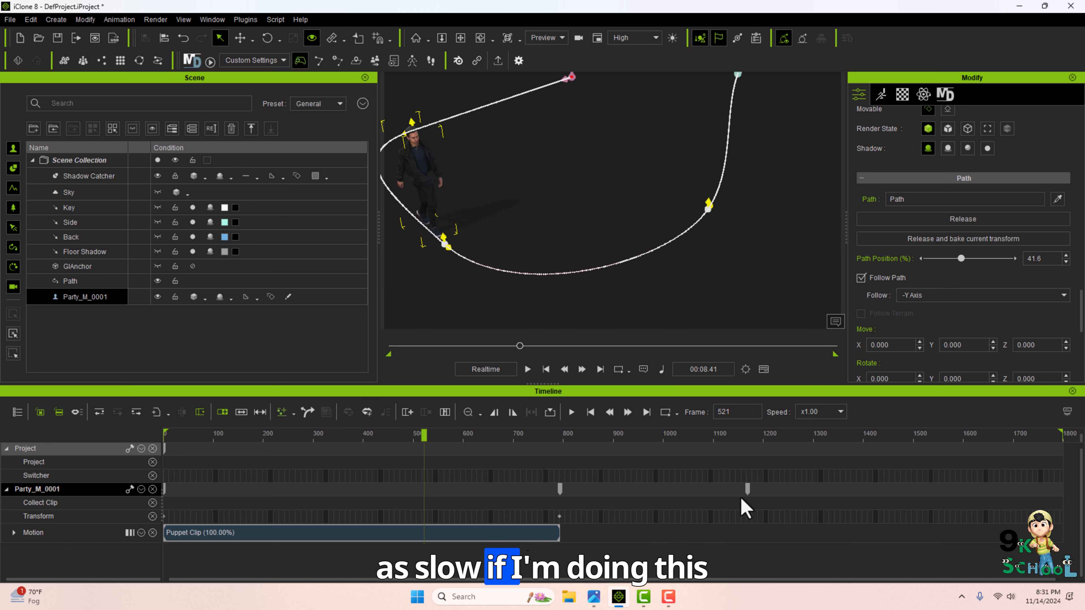
Move the path's end key to about frame 1727 and play the walk from an earlier frame.
drag(748, 491, 1027, 492)
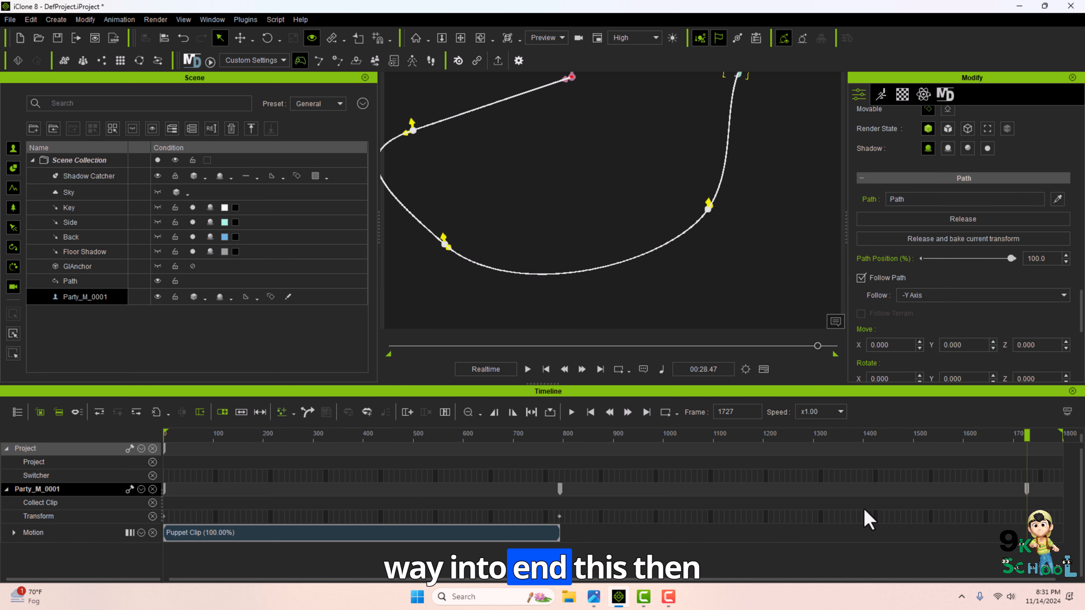
click(375, 434)
key(space)
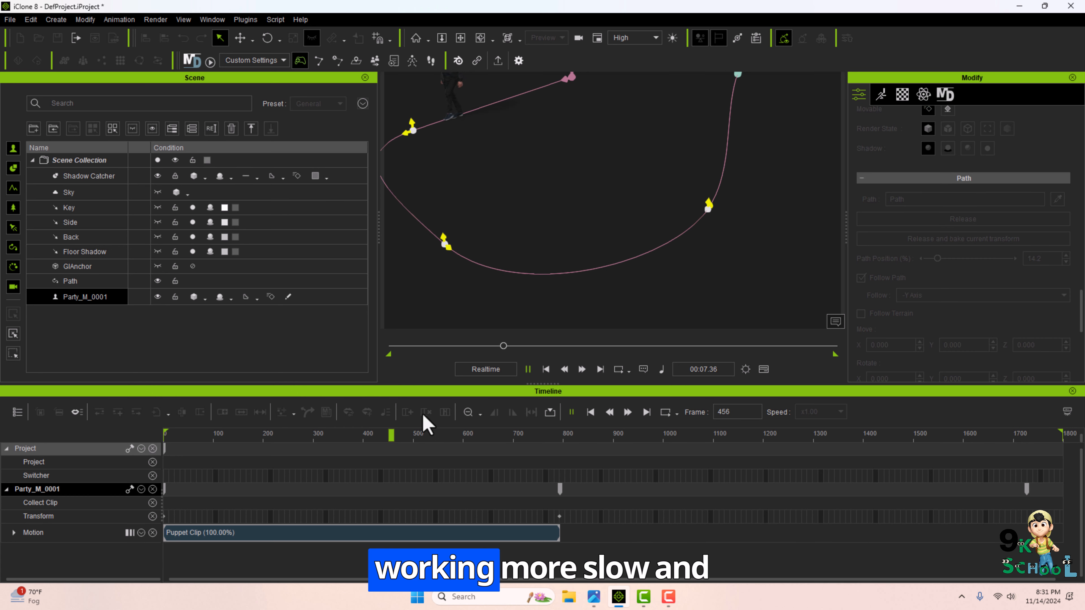
key(space)
Move the path's end key to the last frame of the timeline and play the walk again.
drag(1026, 490, 1066, 491)
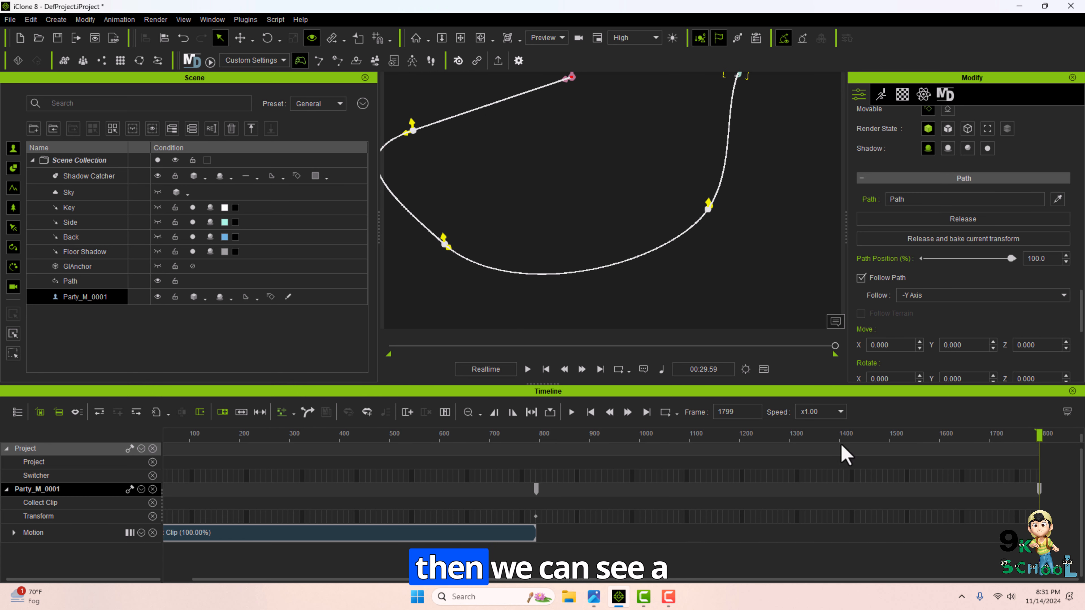
click(395, 434)
key(space)
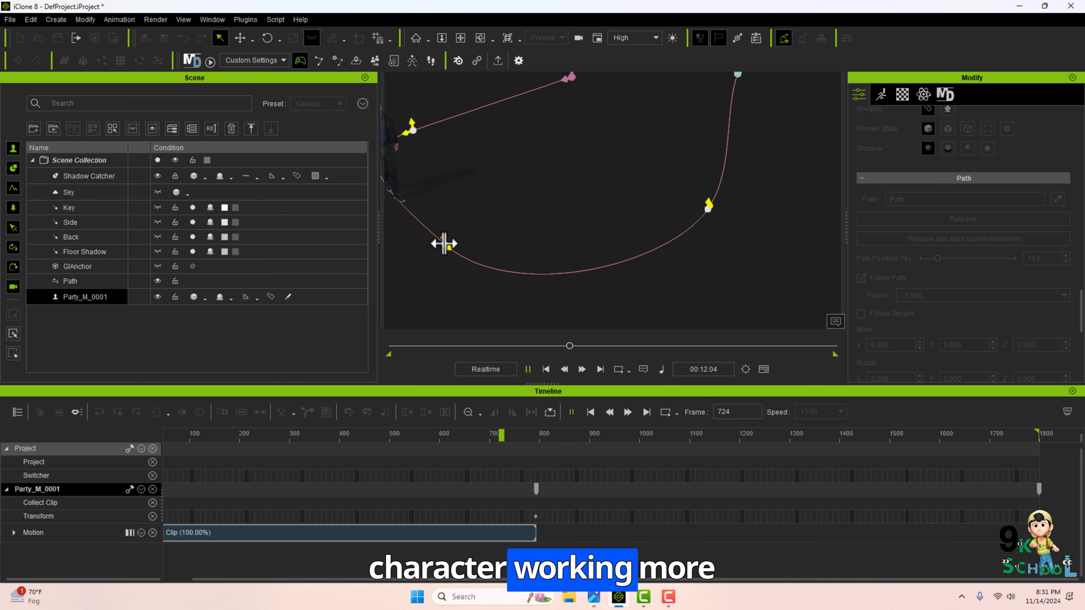
key(space)
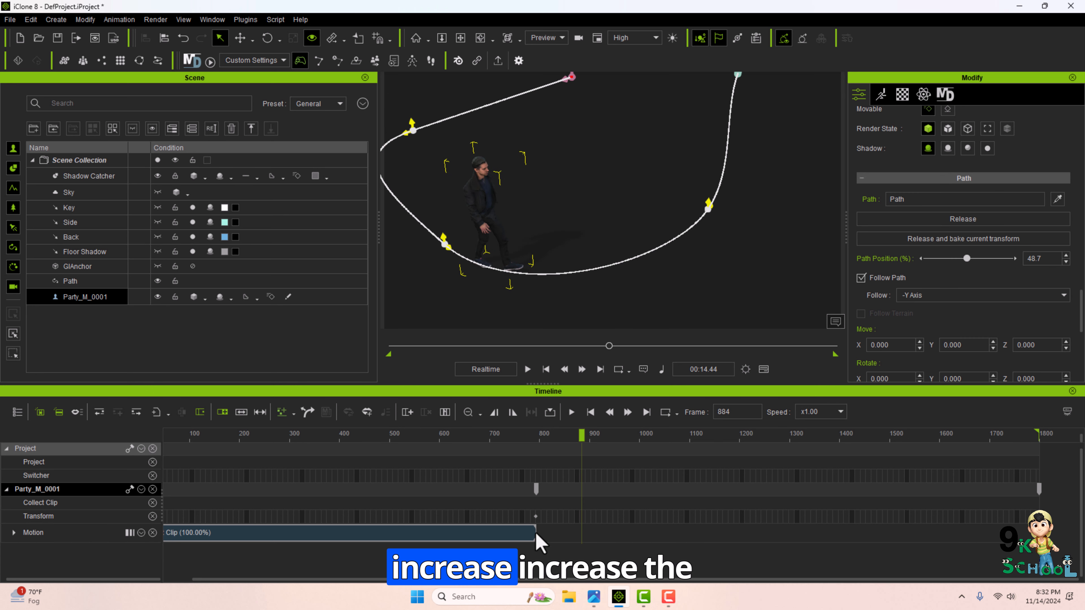
Stretch the character's motion clip to the end of the timeline and play it back.
drag(530, 531, 1039, 532)
key(space)
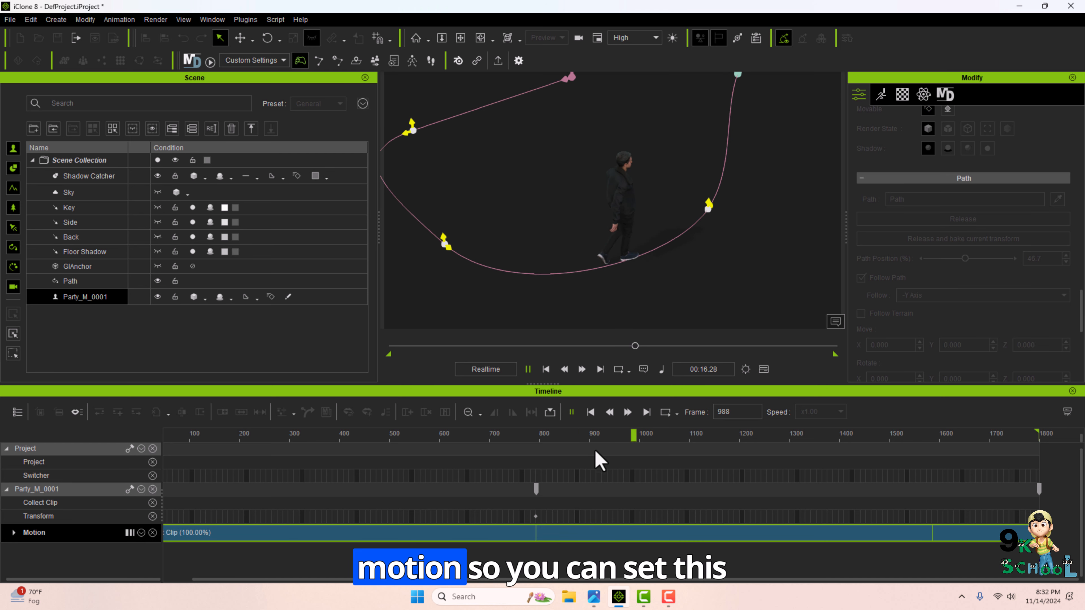
key(space)
Return to frame 0 and add several new points continuing the path from its end around the left side.
drag(265, 431, 123, 418)
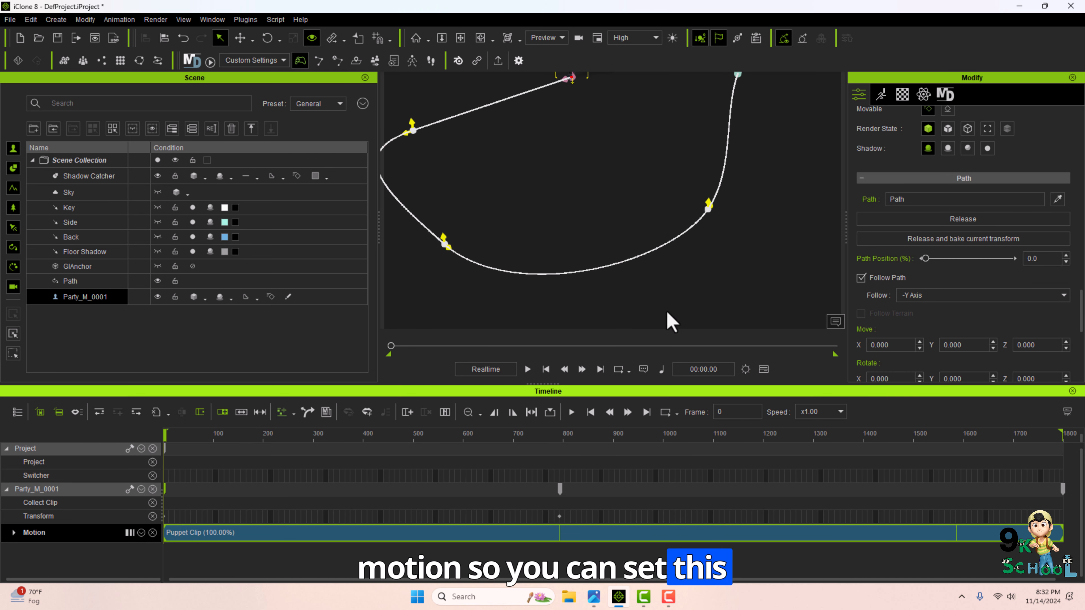
drag(959, 386, 939, 494)
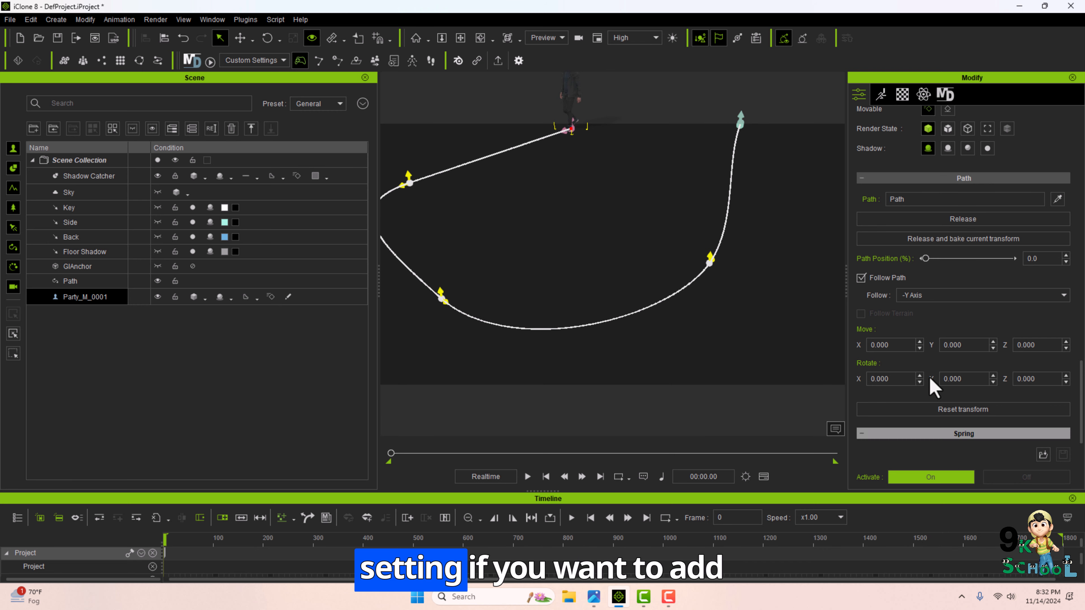
click(720, 183)
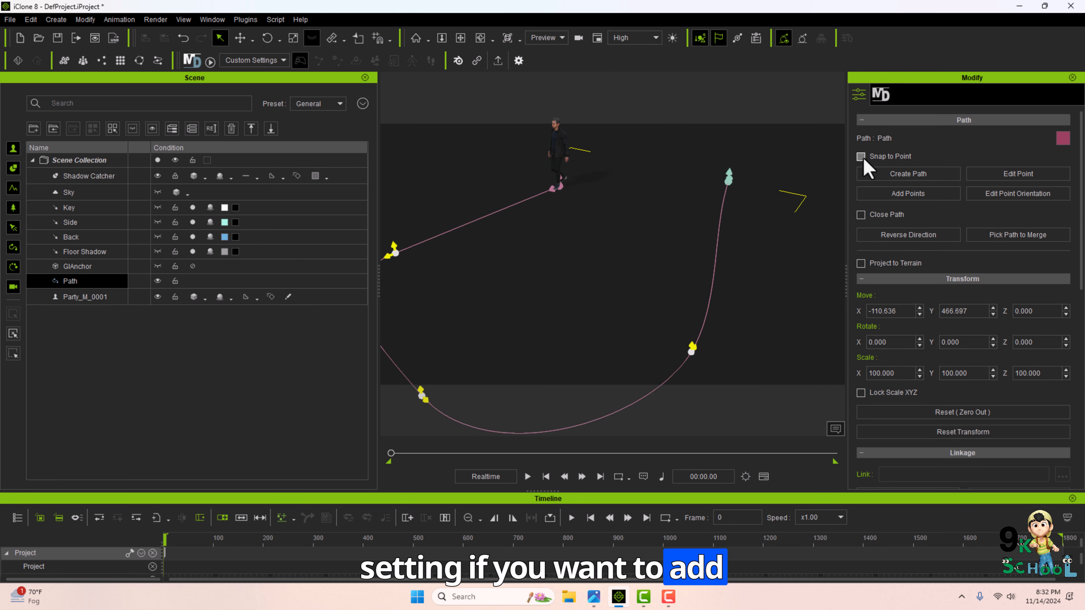
click(906, 196)
click(730, 180)
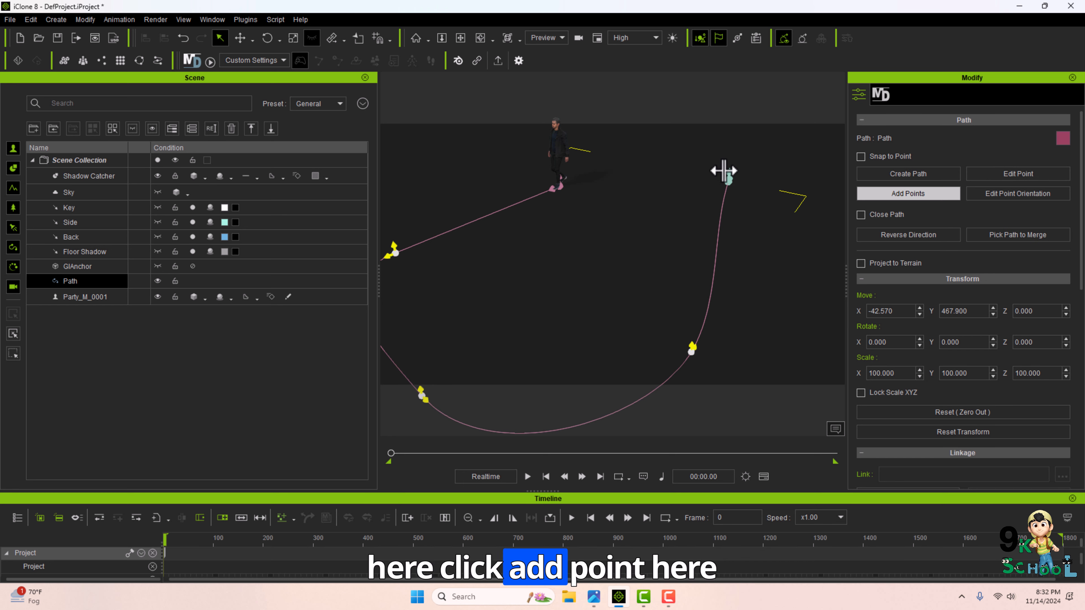
click(667, 148)
scroll(689, 137, down, 5)
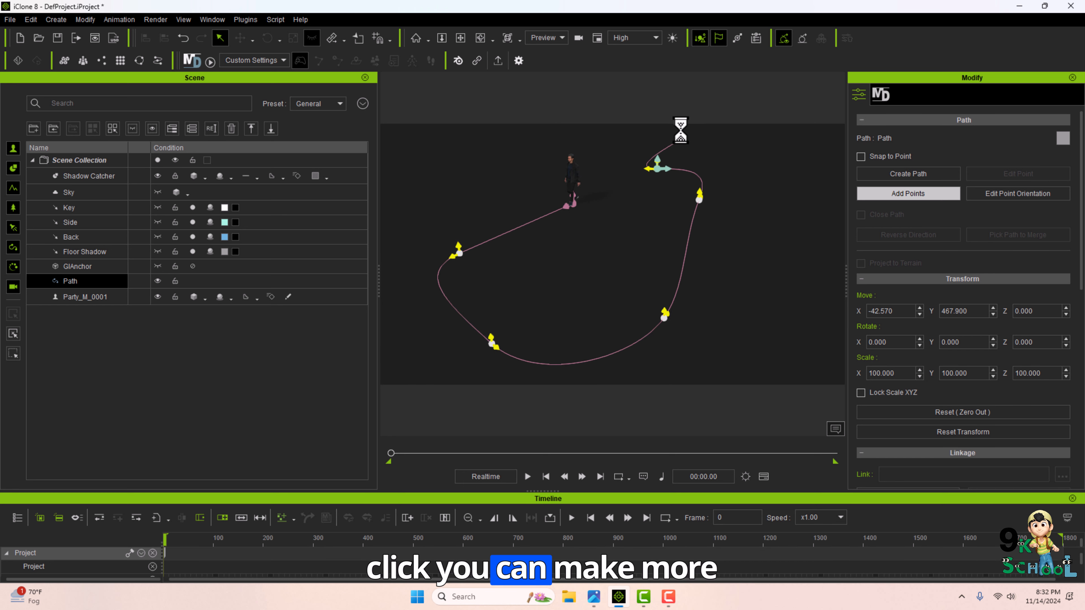
click(654, 130)
click(528, 127)
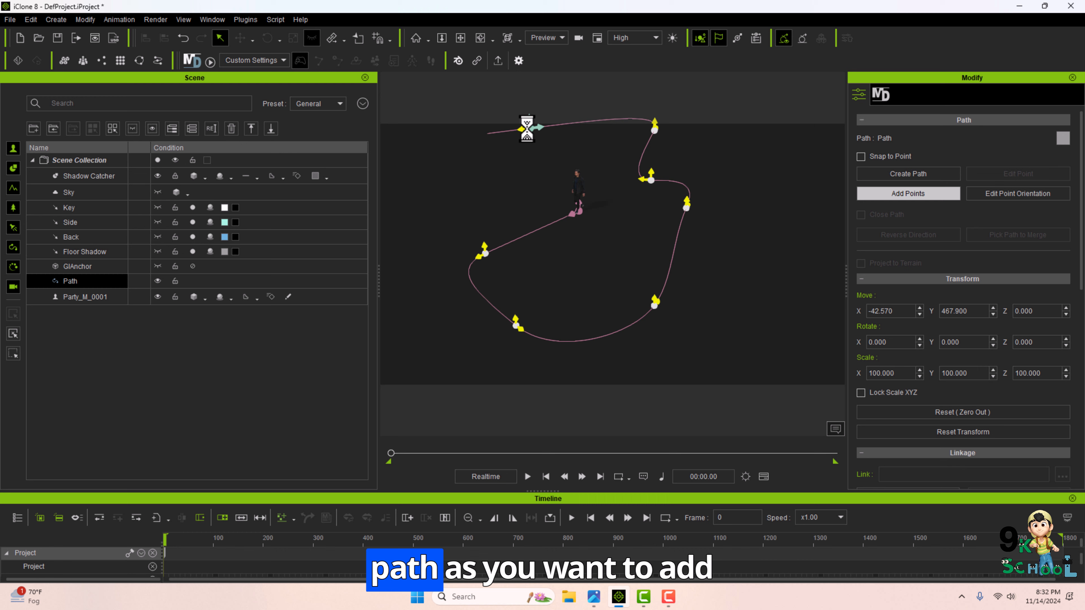
click(429, 192)
click(420, 313)
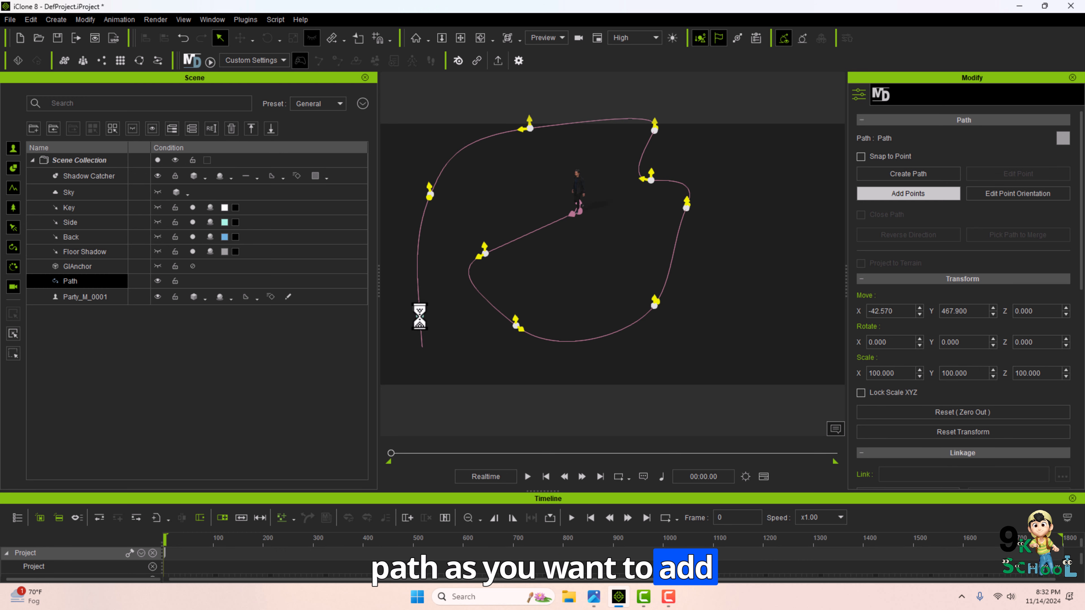
right_click(612, 391)
Select the character and scrub through the timeline to review its walk along the extended path.
drag(853, 495, 798, 329)
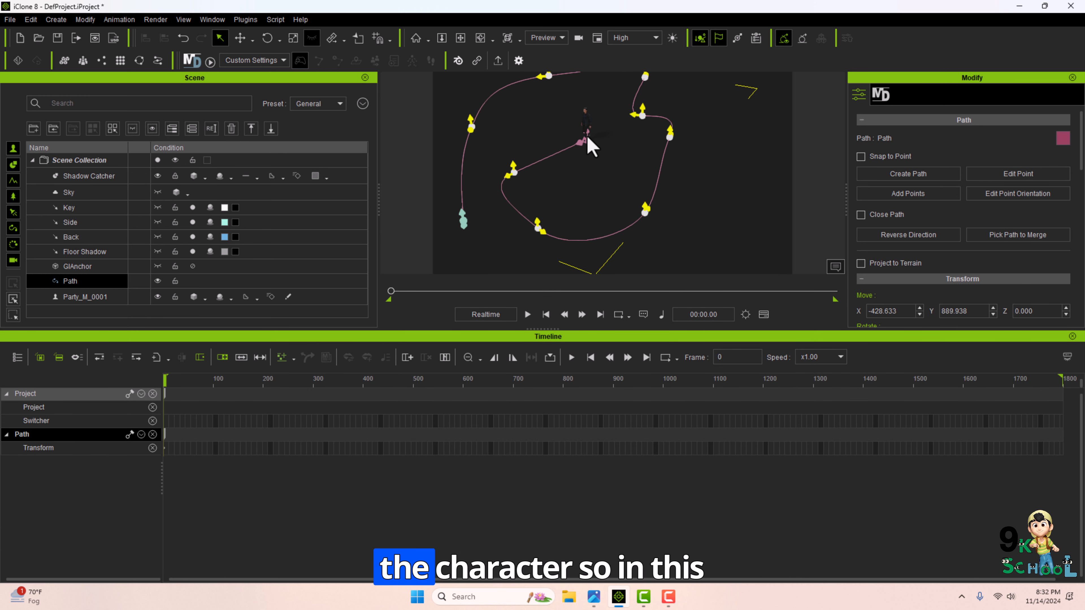
click(85, 296)
drag(714, 400, 1075, 401)
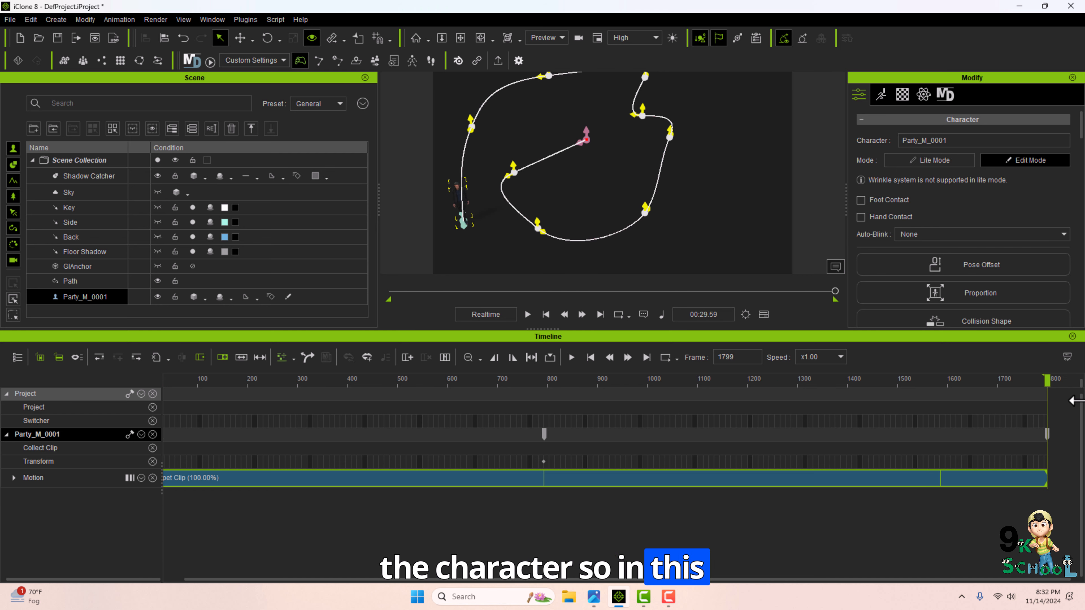
scroll(938, 248, down, 4)
scroll(940, 257, down, 8)
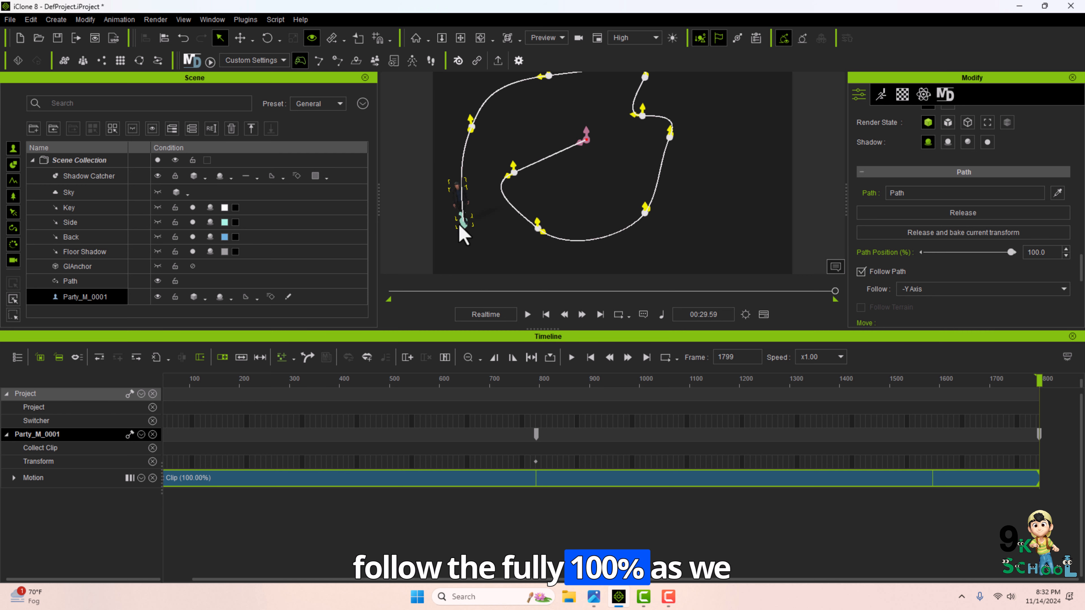
drag(551, 378, 225, 318)
click(527, 315)
scroll(897, 227, up, 12)
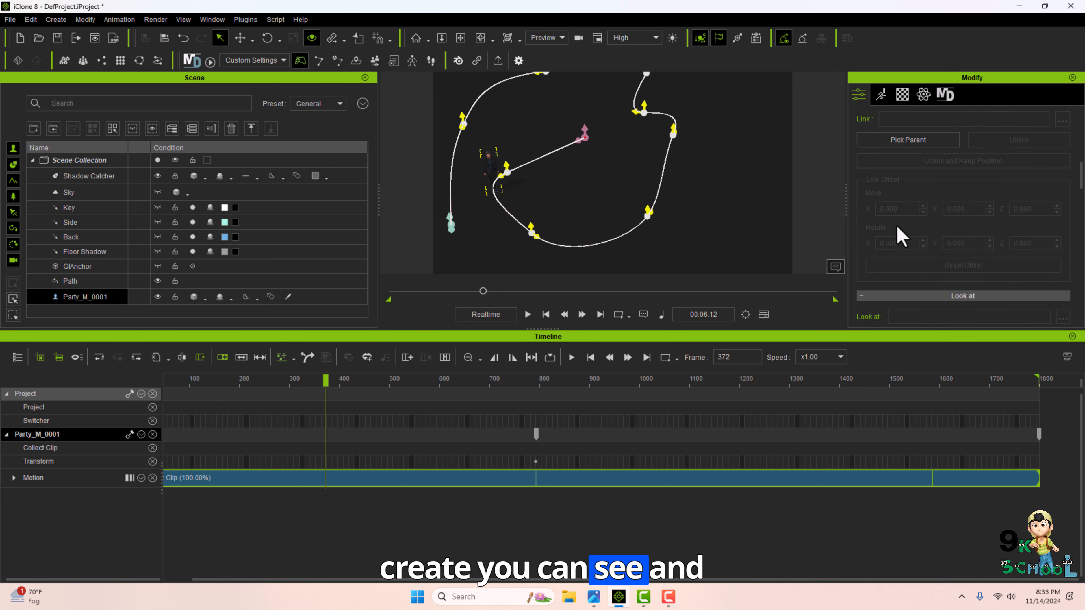
Select the path and change its colour to bright green #aaff00.
click(581, 137)
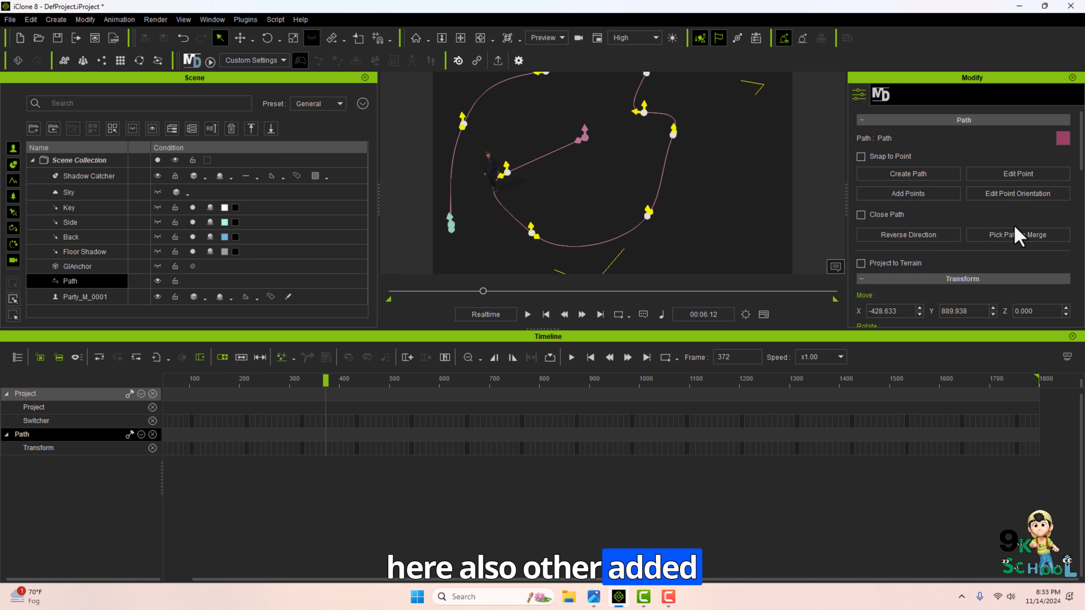
click(1061, 138)
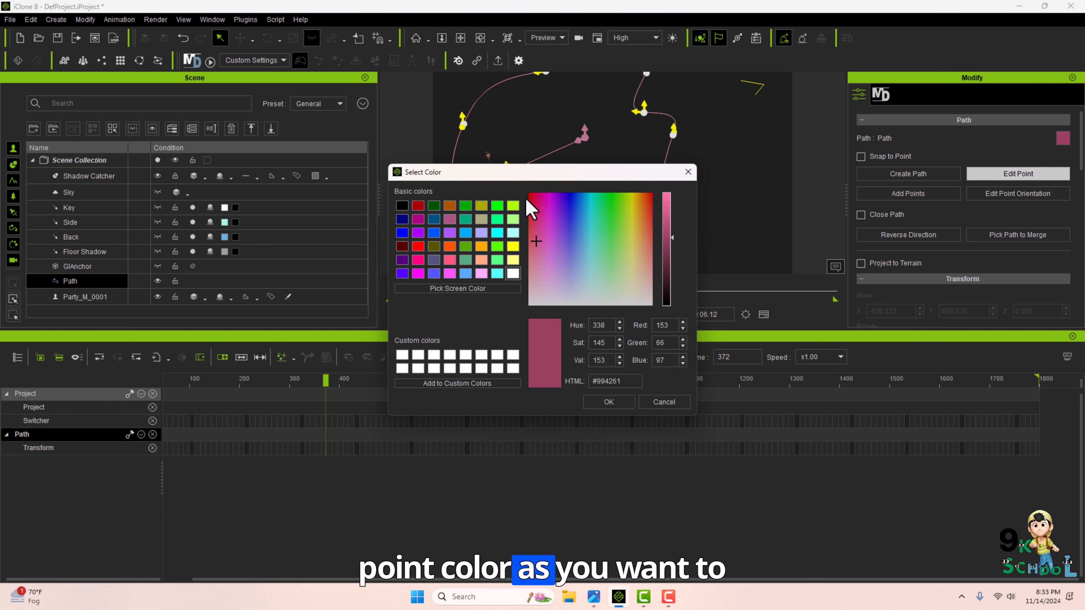
click(513, 205)
click(497, 206)
click(513, 206)
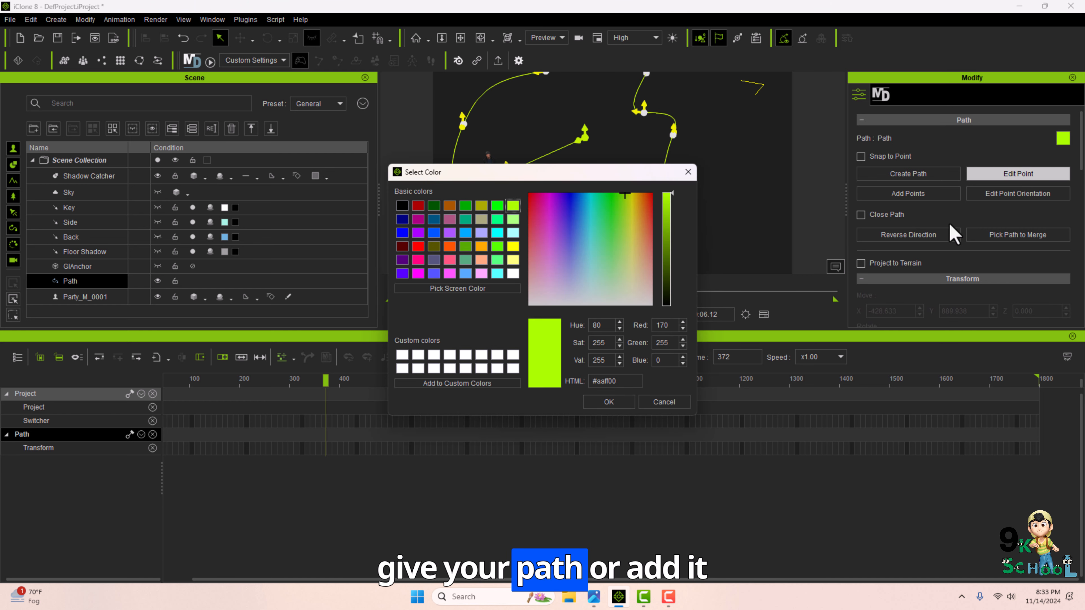
key(Return)
Adjust the orientation of the path's last point with Edit Point Orientation and scrub the timeline to review it.
click(1009, 194)
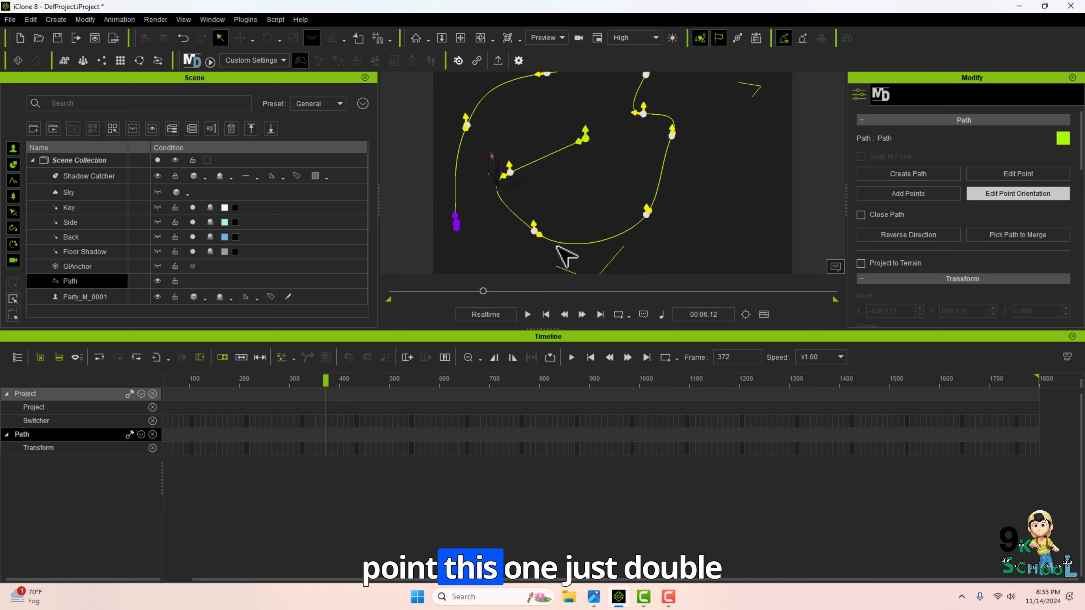
middle_drag(505, 245, 547, 216)
scroll(640, 212, up, 2)
middle_drag(640, 213, 700, 222)
double_click(694, 210)
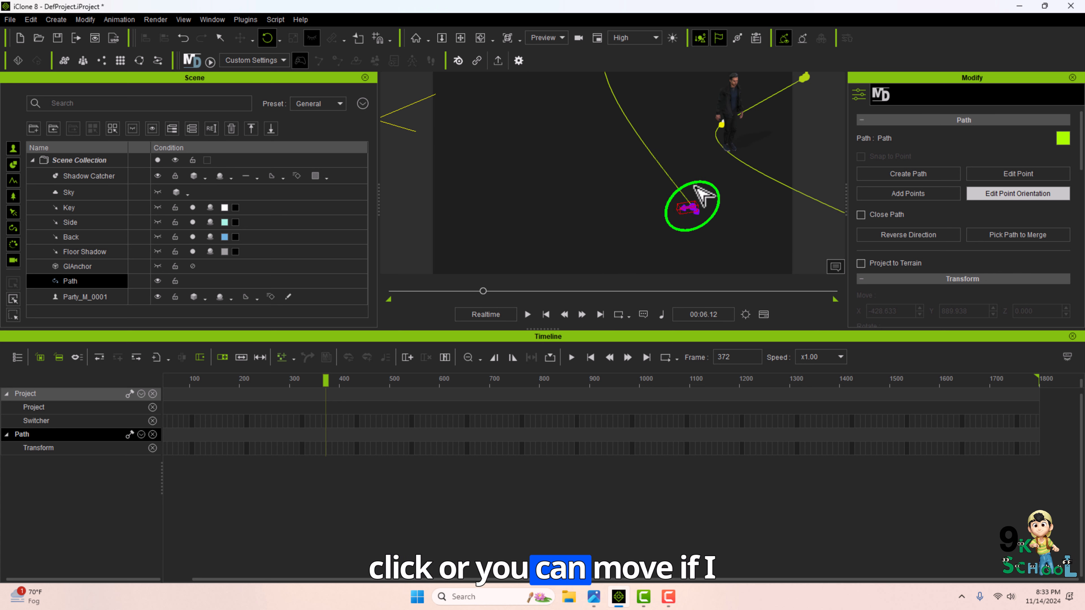
middle_drag(815, 215, 703, 214)
scroll(671, 246, down, 2)
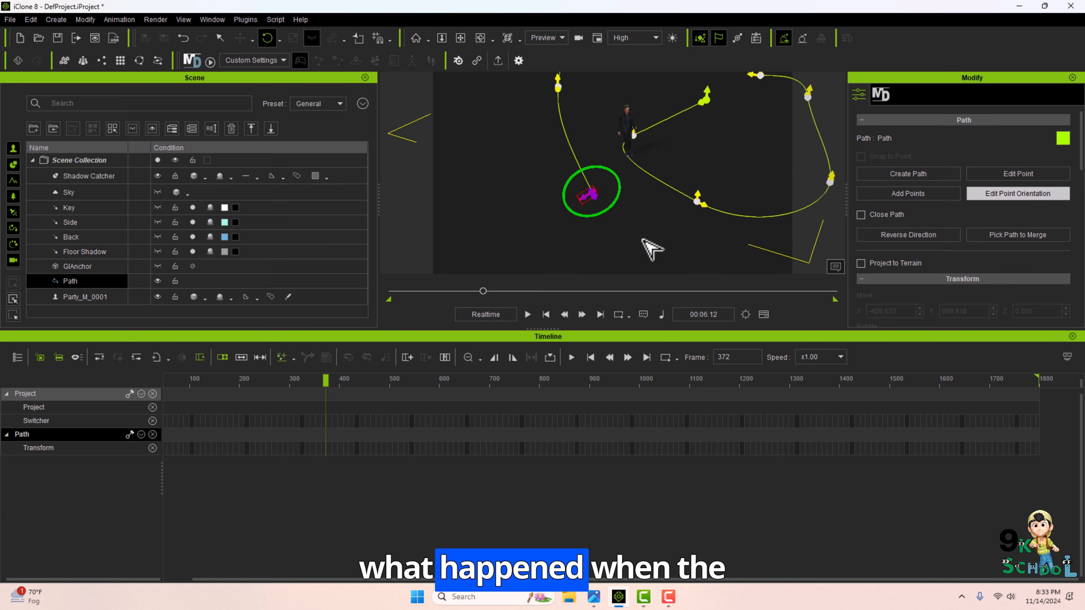
drag(326, 383, 671, 382)
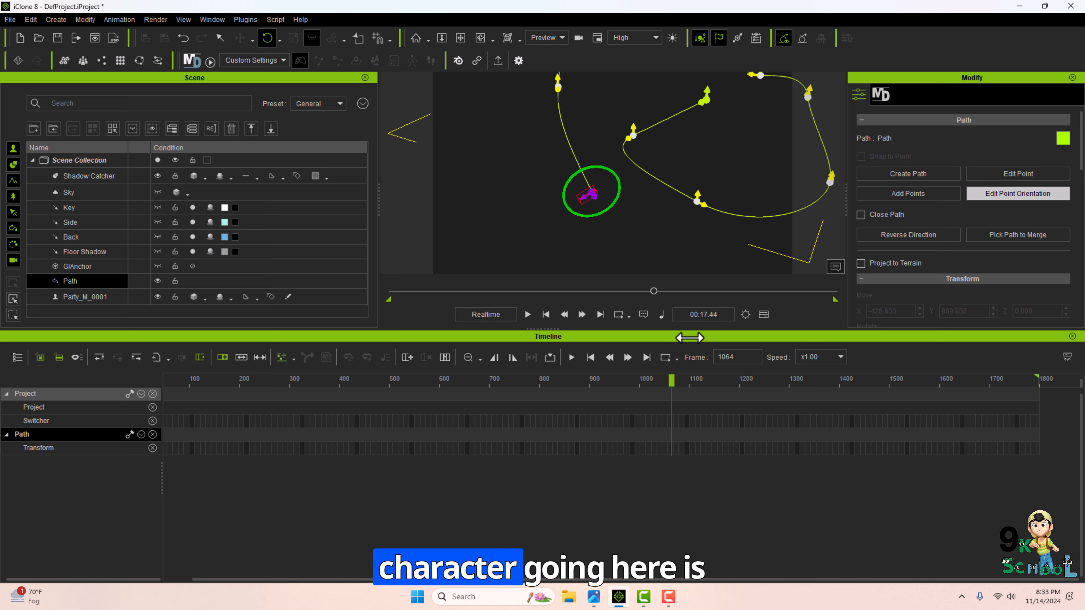
drag(867, 310, 942, 311)
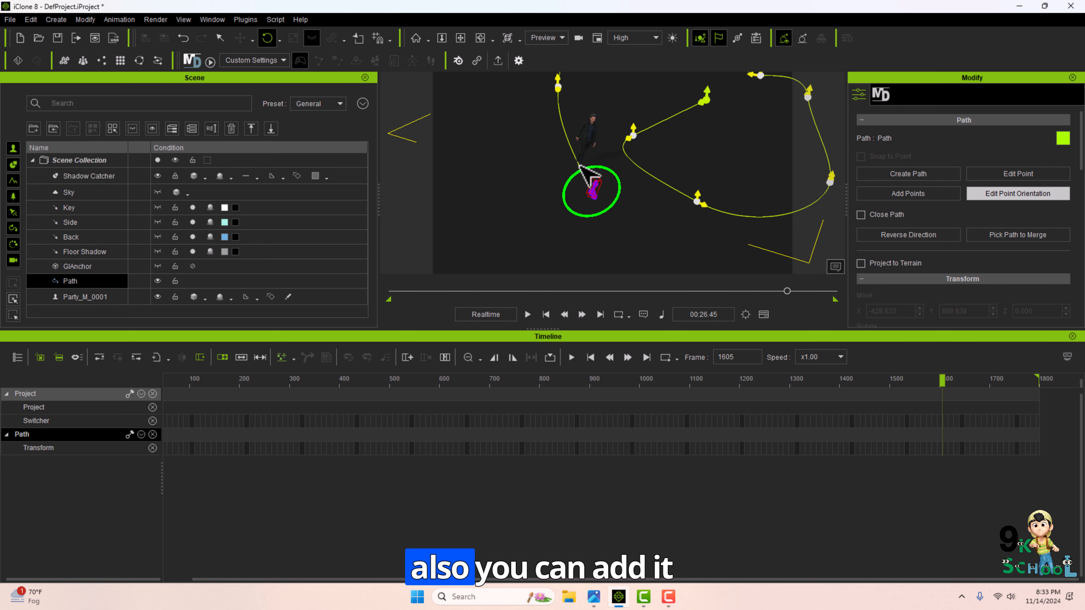
Move the path's last point to a new position using Edit Point.
click(1018, 174)
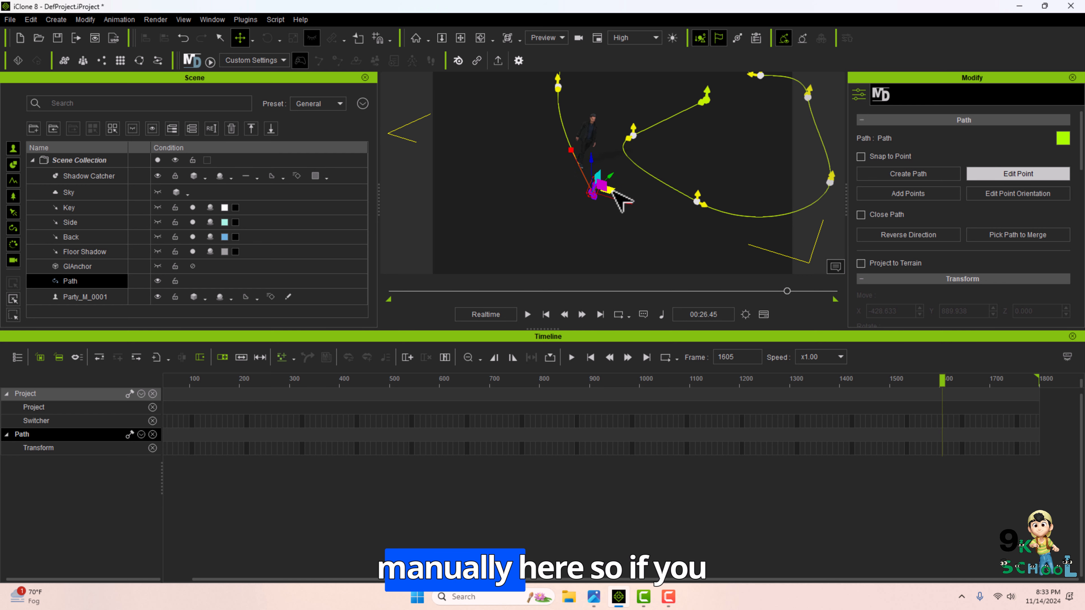
drag(613, 191, 576, 184)
drag(497, 203, 711, 187)
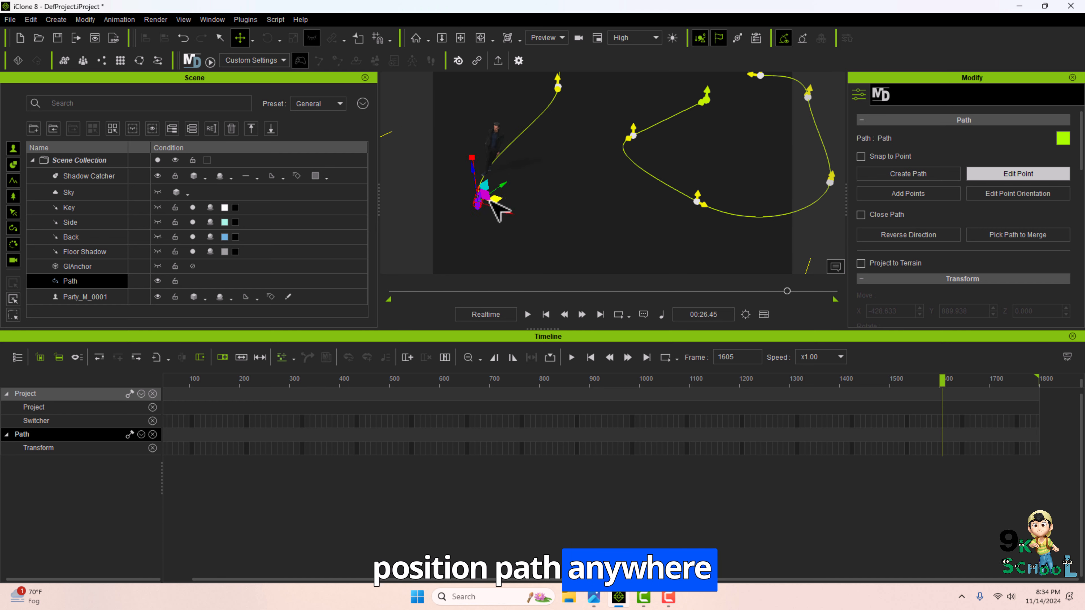
drag(491, 200, 581, 215)
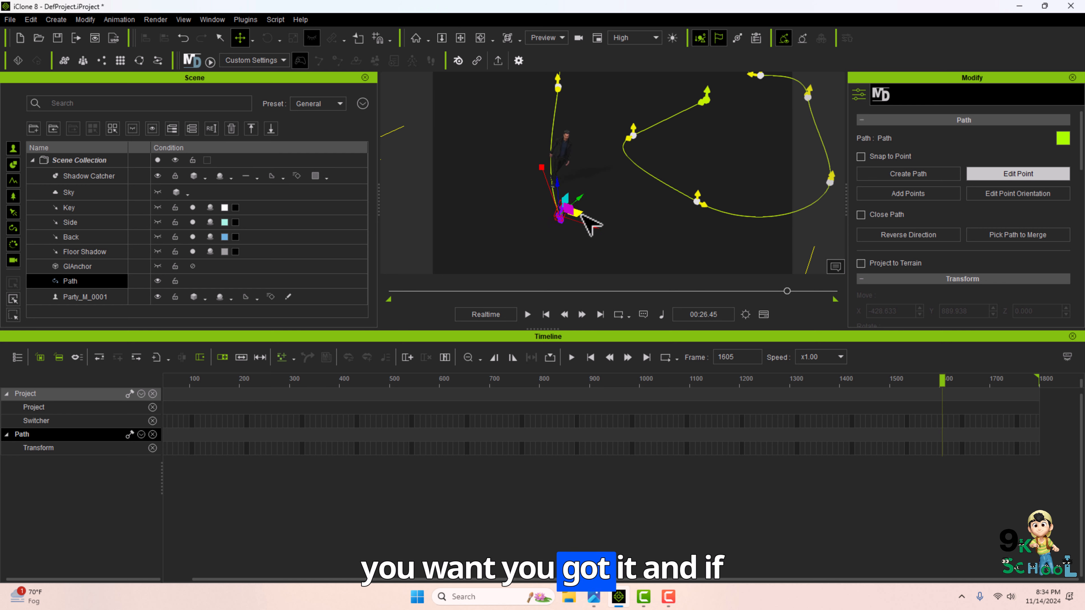
Enable Close Path to loop the path and return the timeline to the start.
click(861, 213)
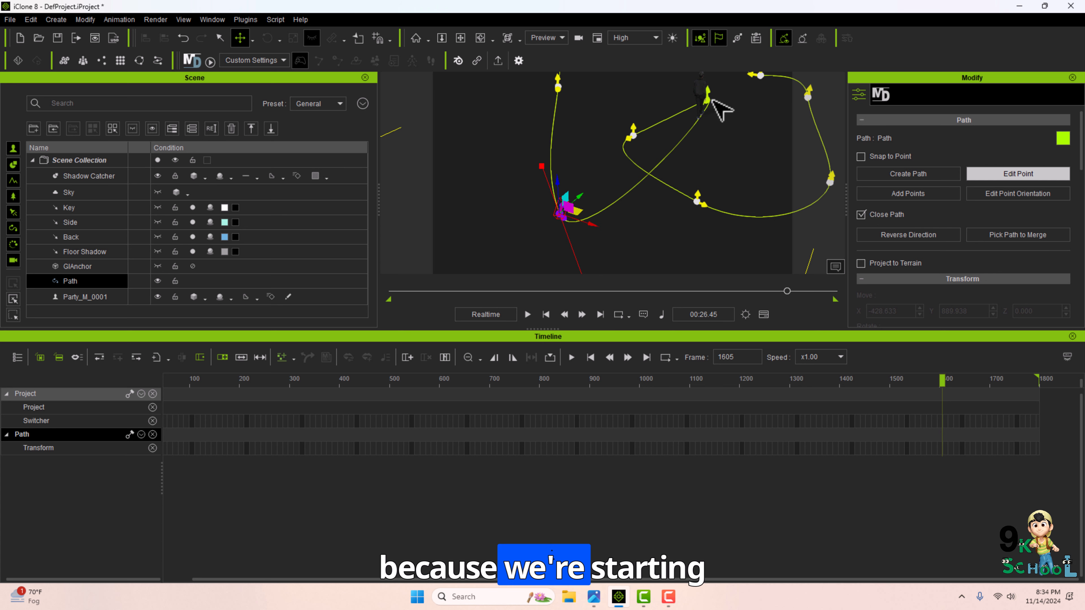
click(393, 291)
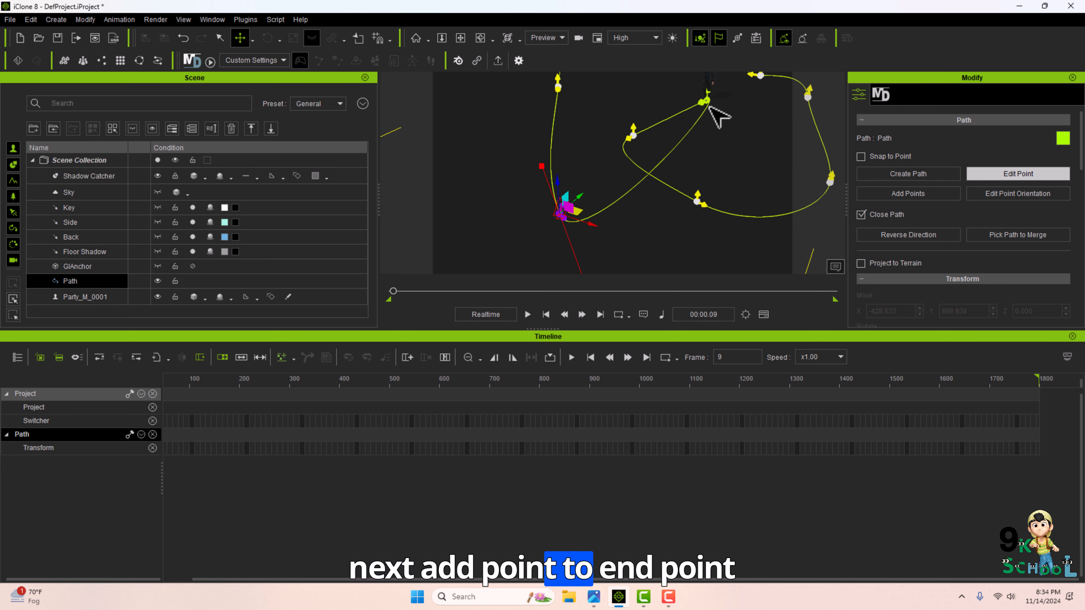
Enable Snap to Point on the path and scrub the timeline to review the path's motion.
drag(393, 291, 820, 291)
click(860, 157)
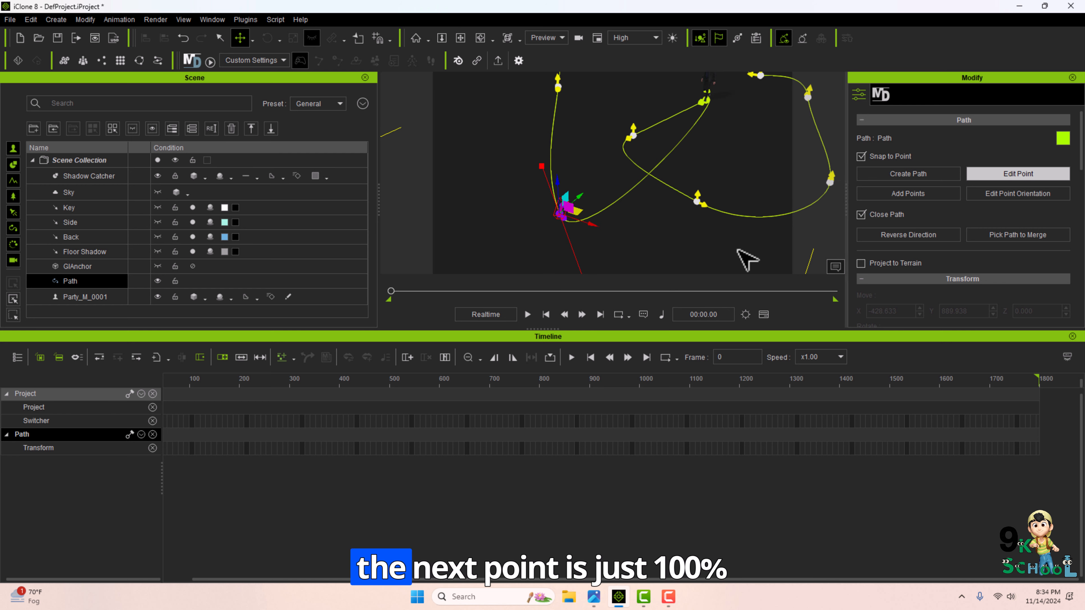
drag(391, 291, 615, 291)
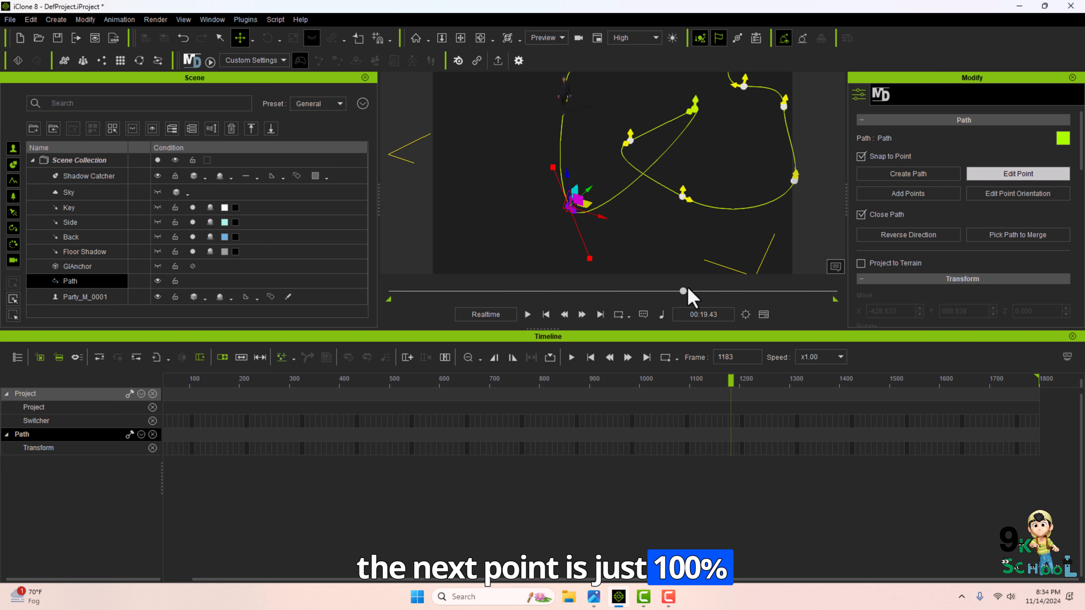
drag(726, 292, 778, 291)
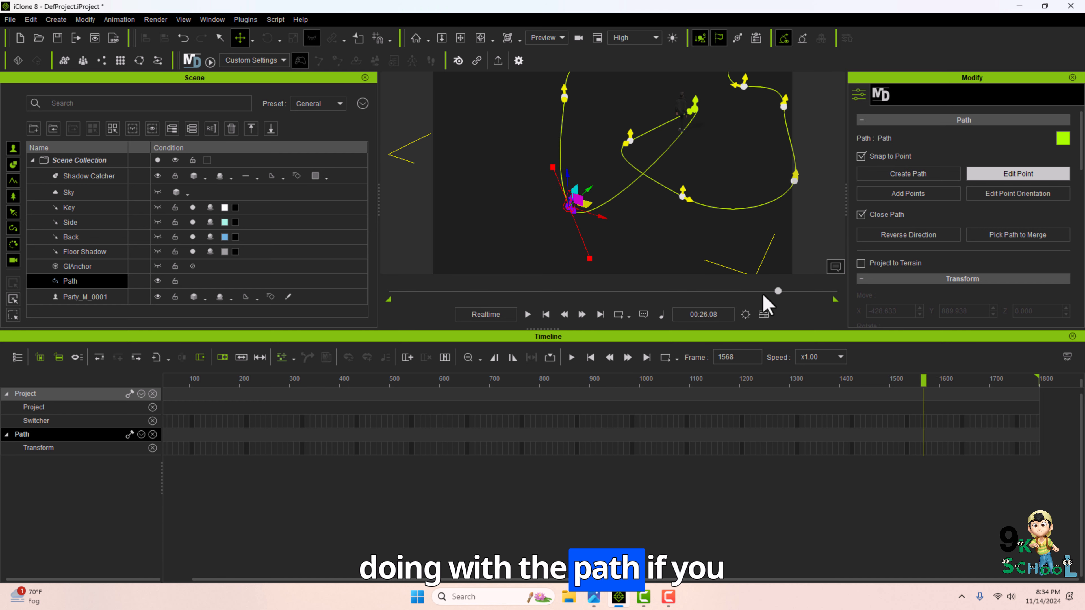
drag(591, 291, 363, 286)
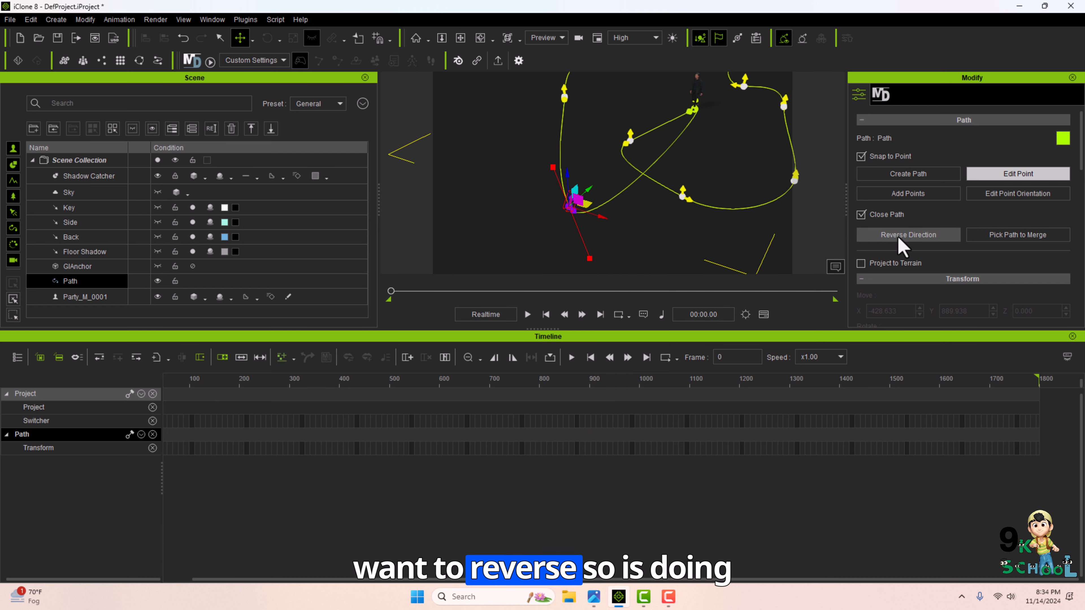
Play the path animation and select the character Party_M_0001 to inspect how it follows the path.
click(527, 315)
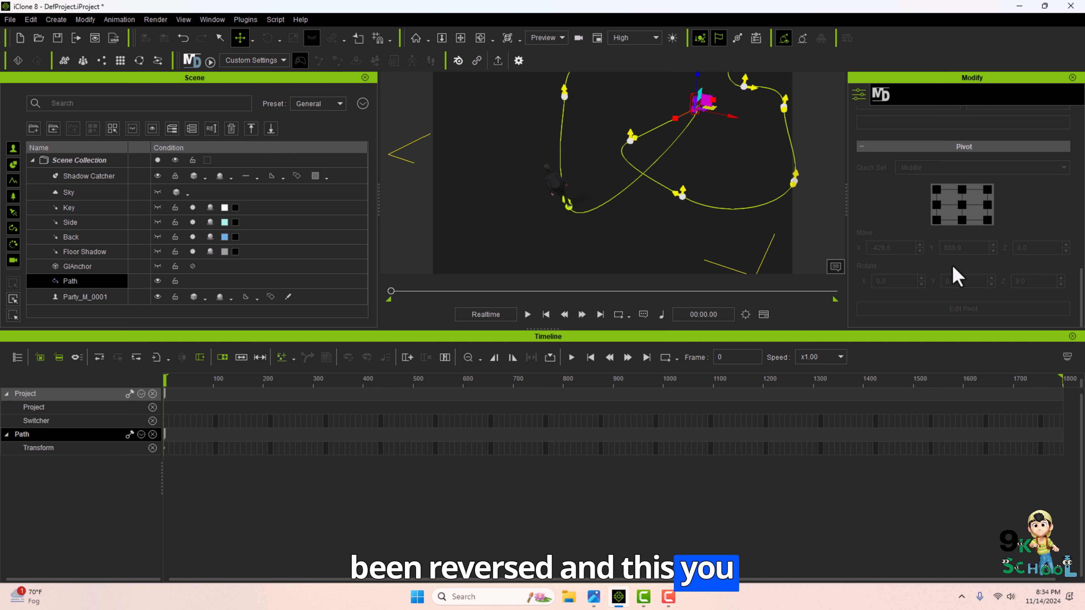
scroll(952, 272, up, 6)
click(173, 223)
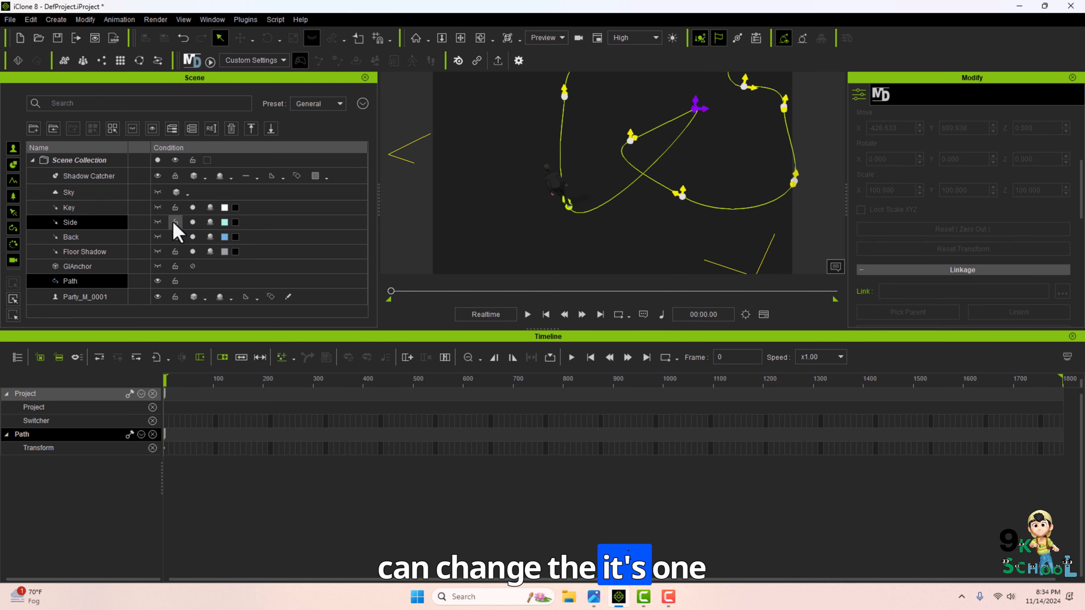
click(87, 301)
scroll(985, 272, up, 5)
click(681, 196)
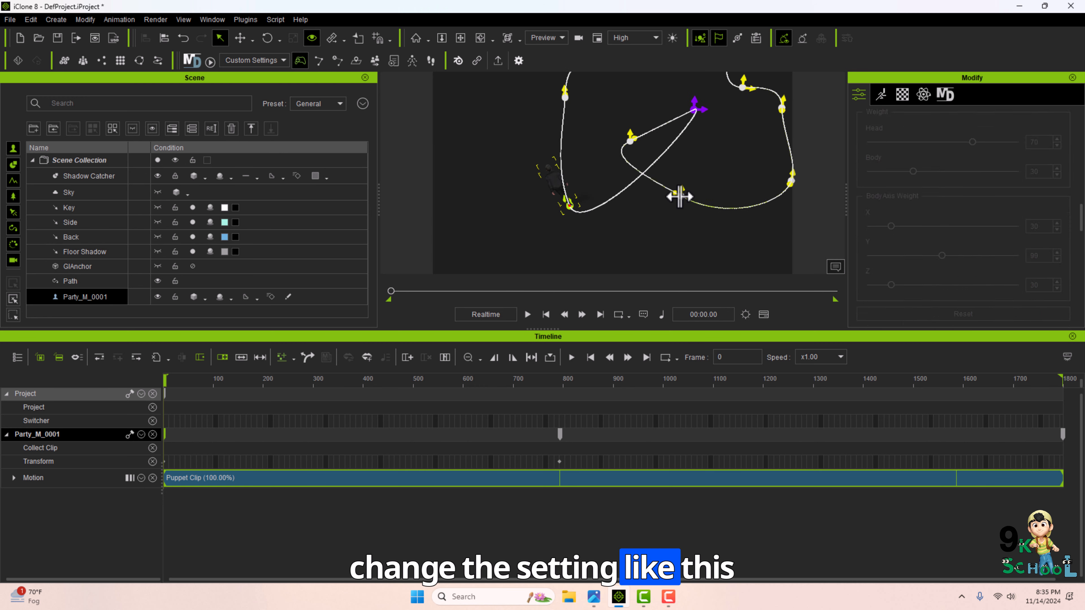
Hide the timeline, scroll through the camera properties and select the path again.
scroll(681, 196, down, 1)
key(F3)
scroll(951, 431, up, 6)
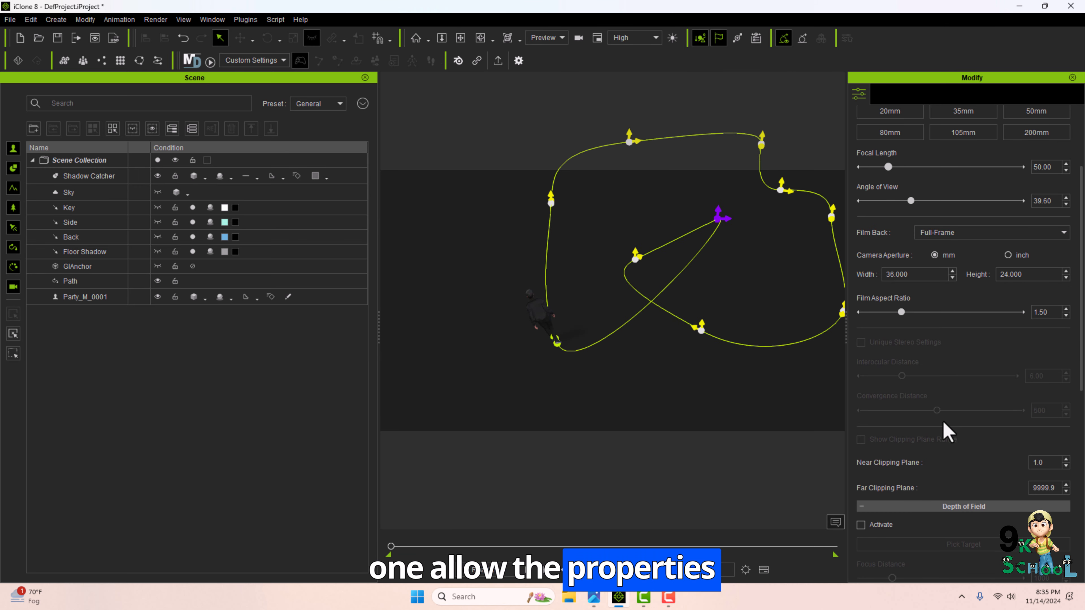
scroll(931, 422, up, 3)
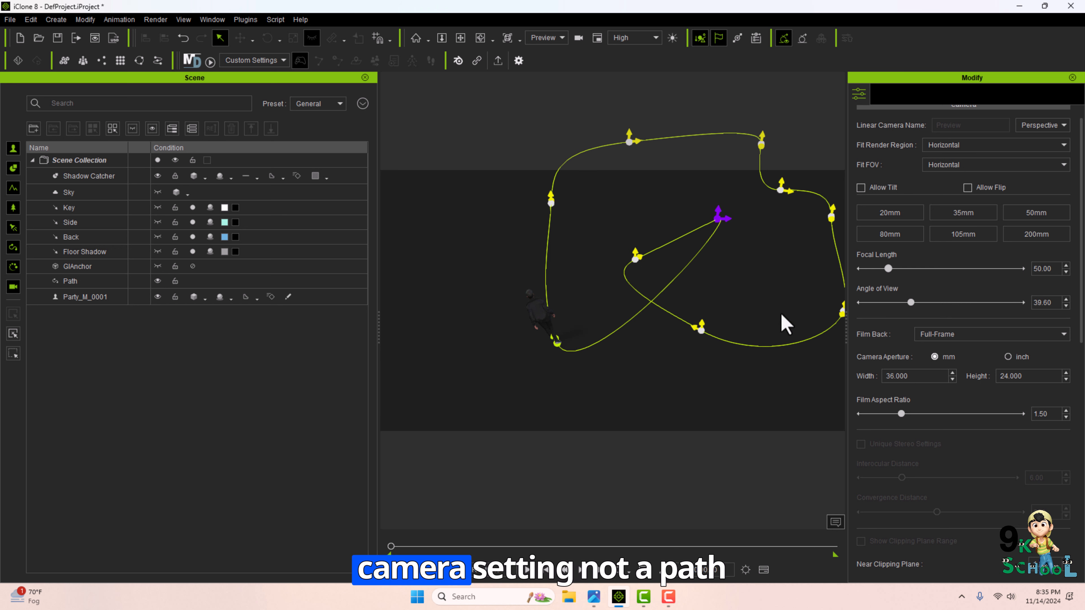
scroll(956, 376, up, 1)
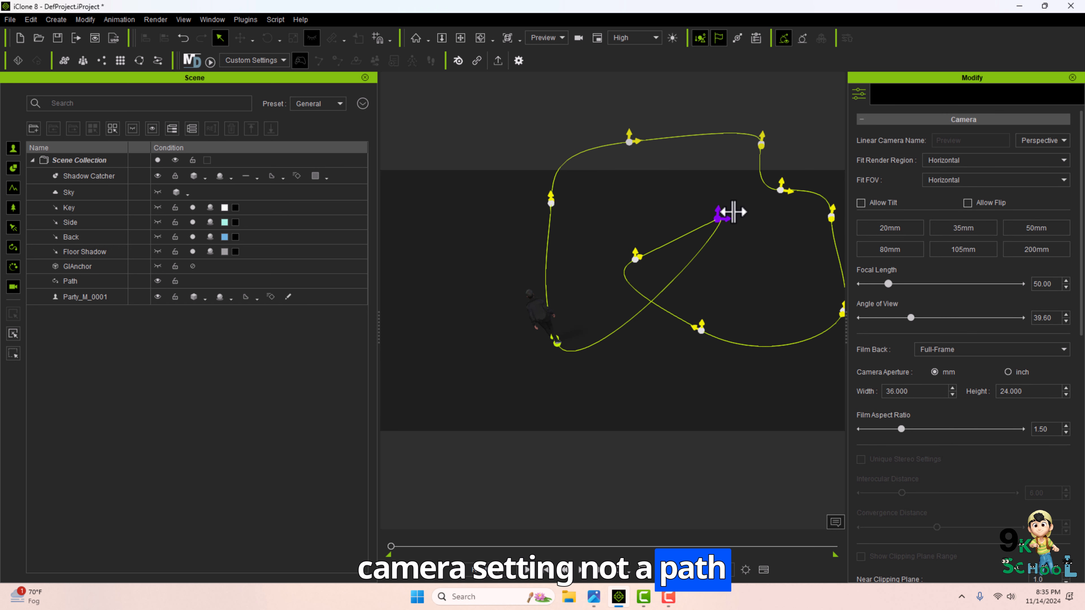
click(733, 212)
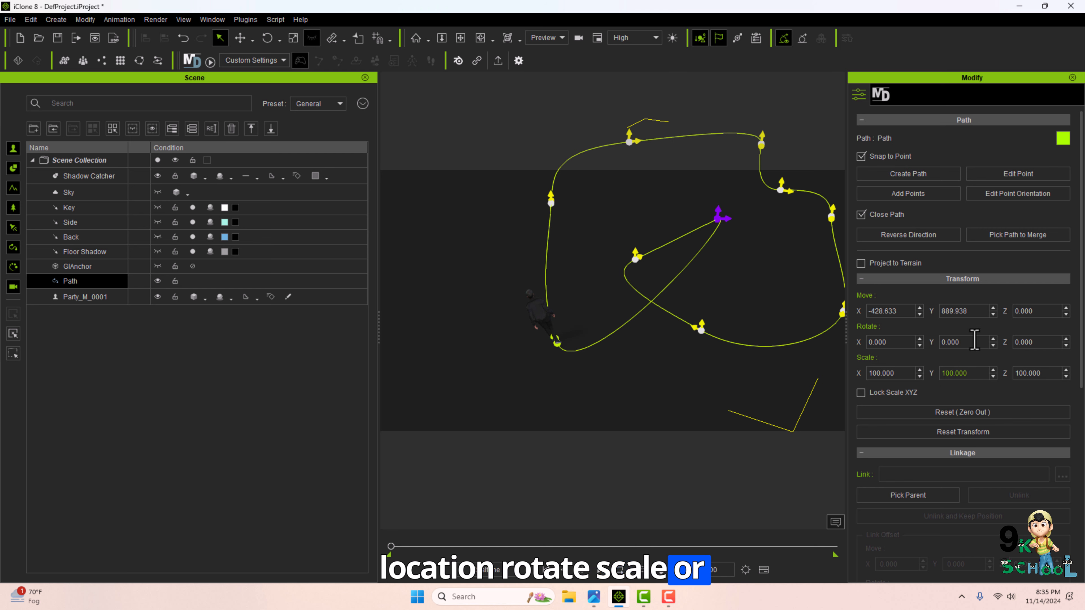
Try moving the path to Y 3333, then undo the move.
click(992, 308)
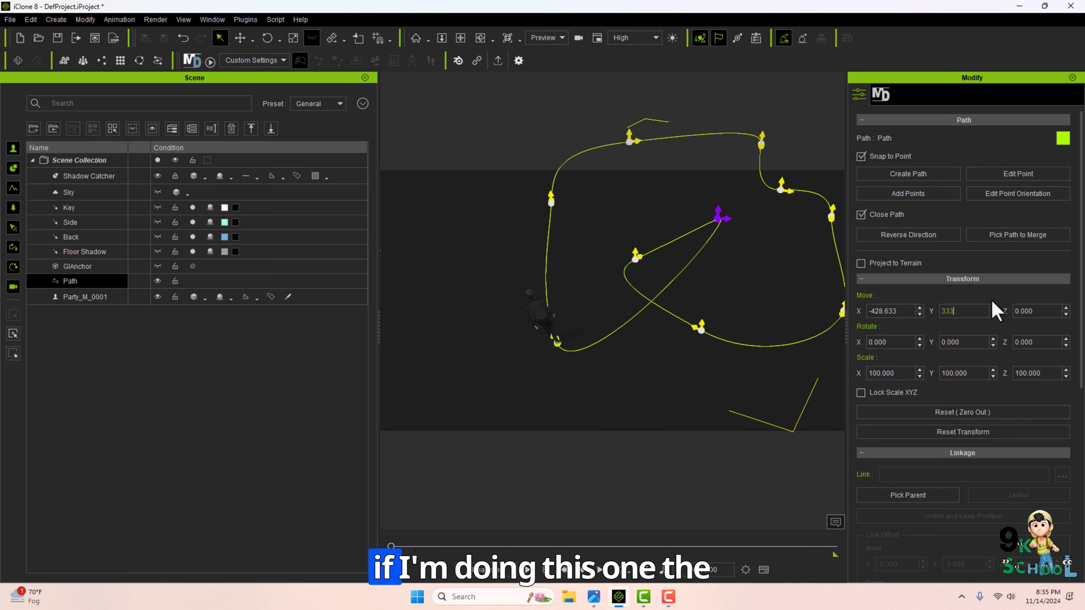
text(3333)
key(Return)
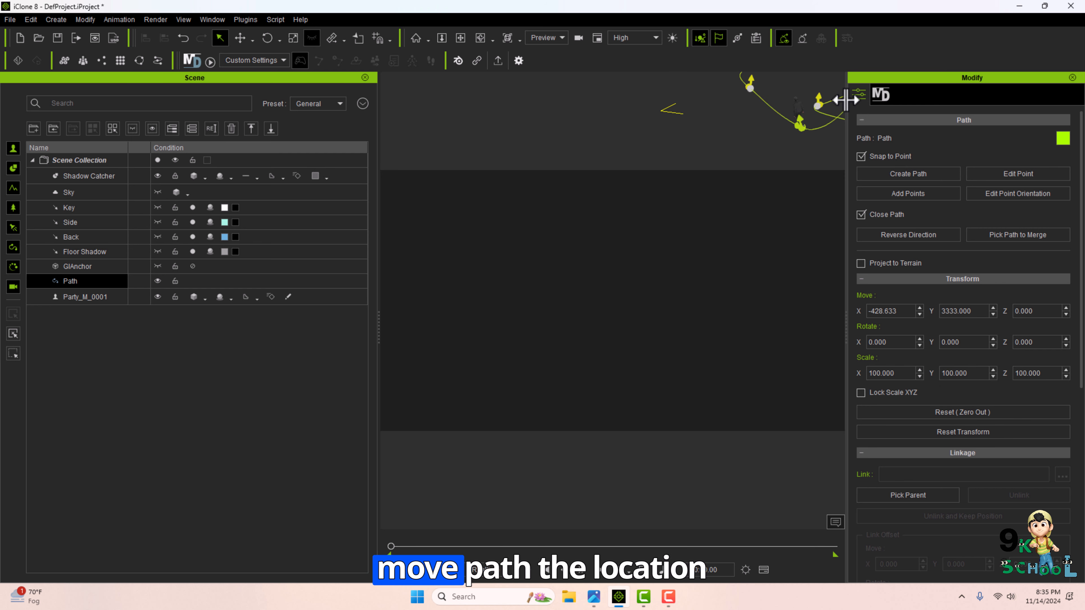
key(ctrl+z)
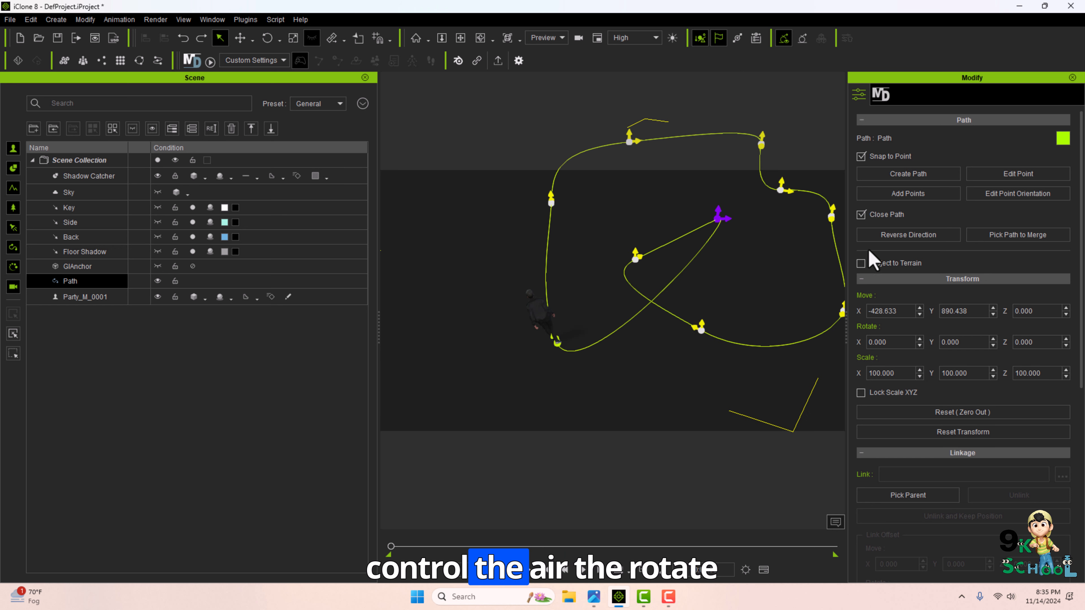
Rotate the path 22 degrees about X, then reset its X rotation to 0.
click(901, 342)
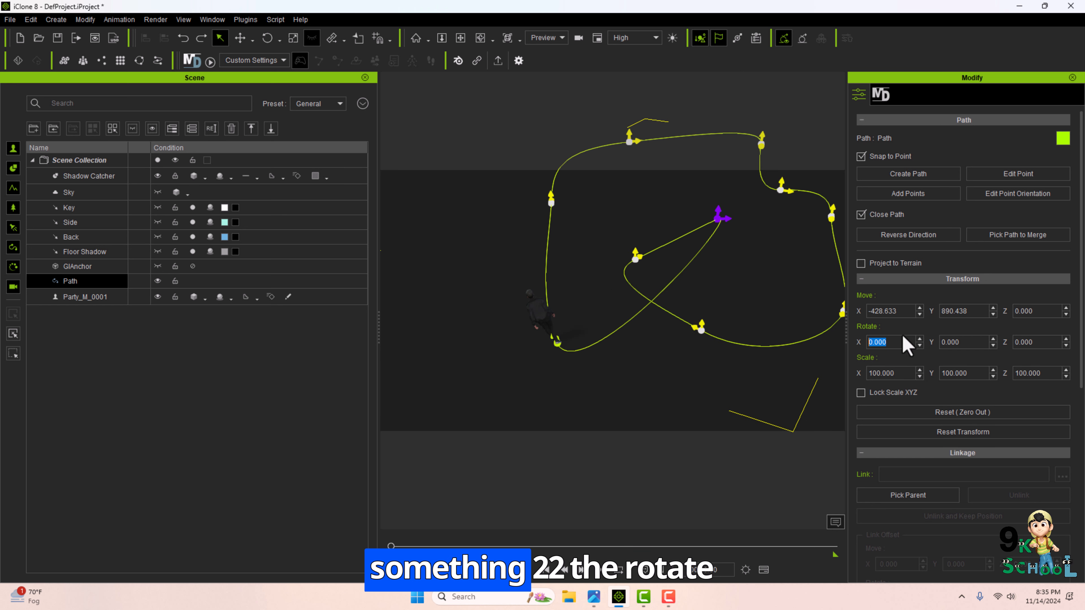
text(22)
key(Return)
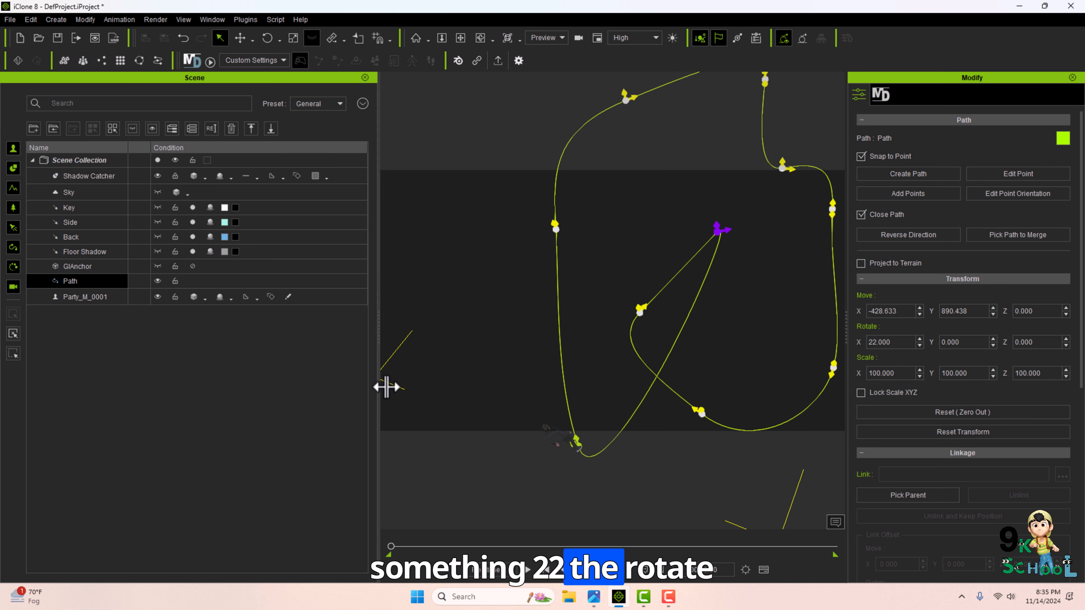
drag(877, 343, 893, 345)
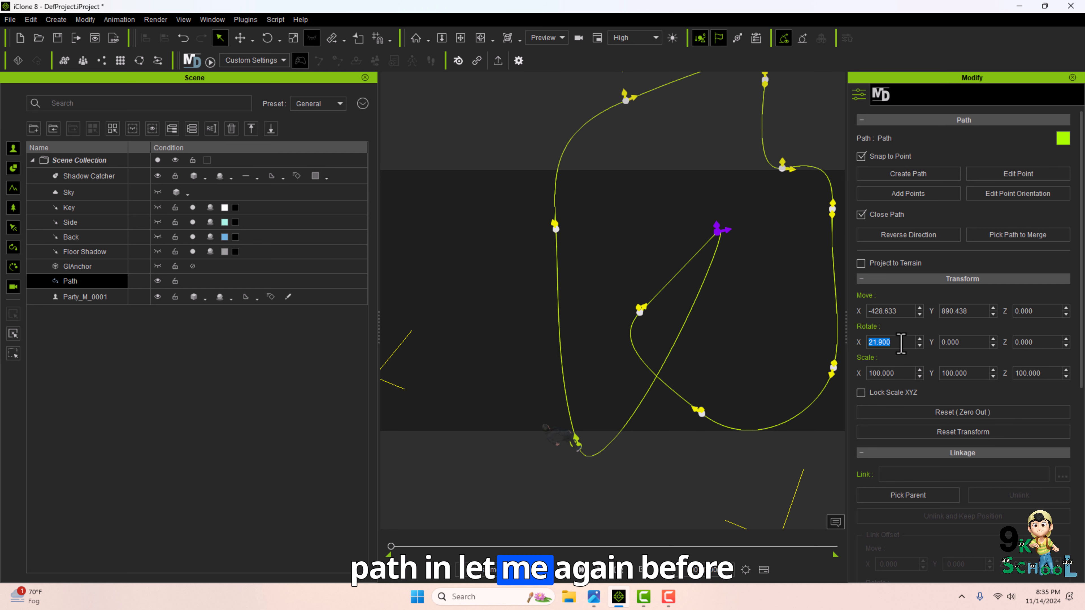
text(0)
key(Return)
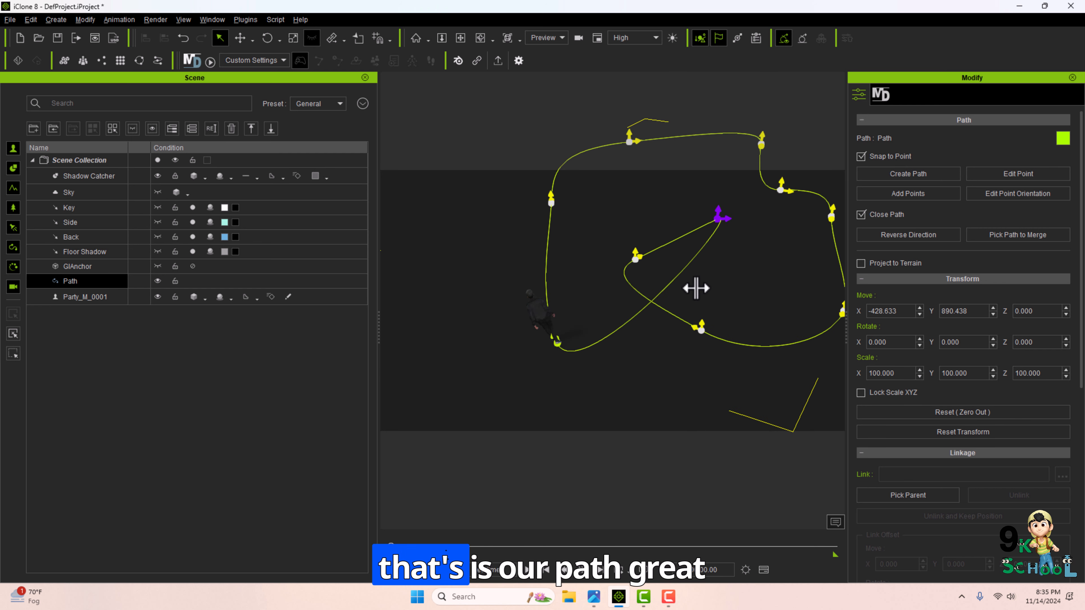
Orbit around the path, then view the course outline image and close it.
right_drag(696, 287, 733, 271)
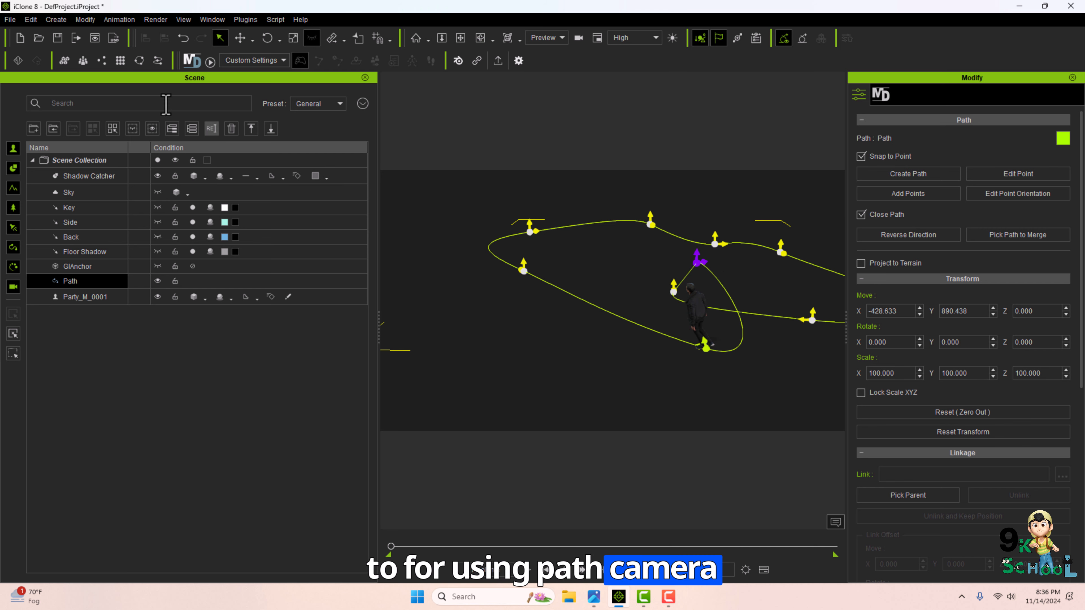
right_drag(824, 300, 671, 331)
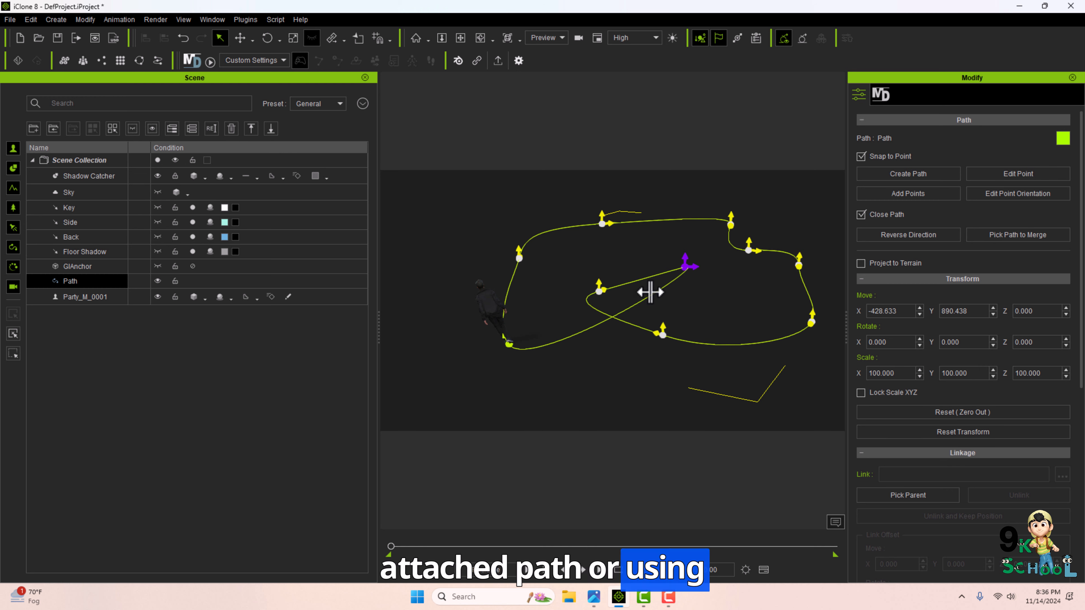
click(593, 597)
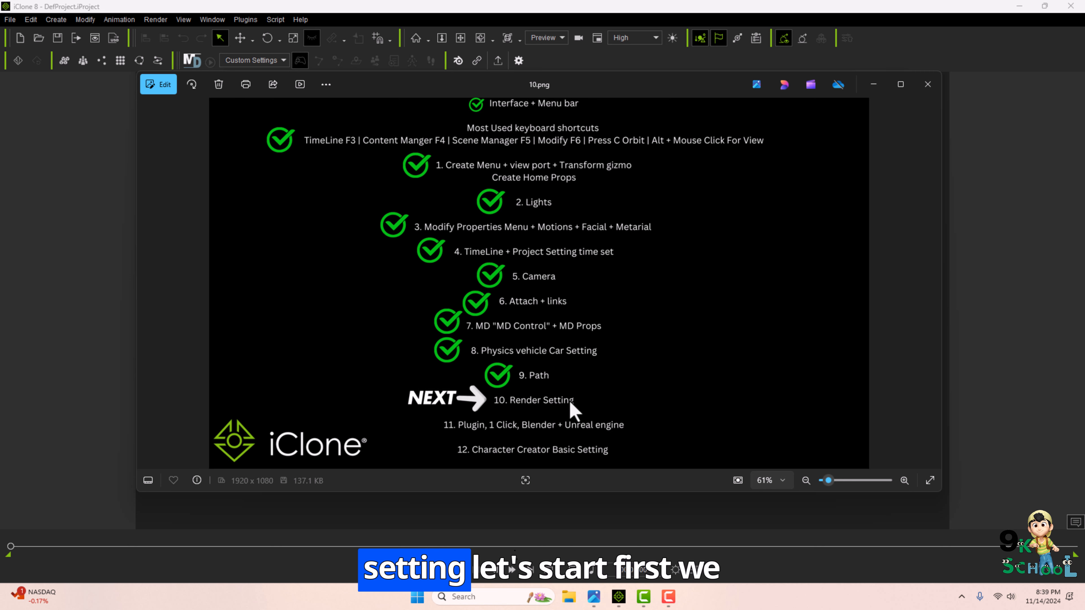
key(alt+F4)
Open the Content Manager and browse the template packs for a scene.
click(212, 19)
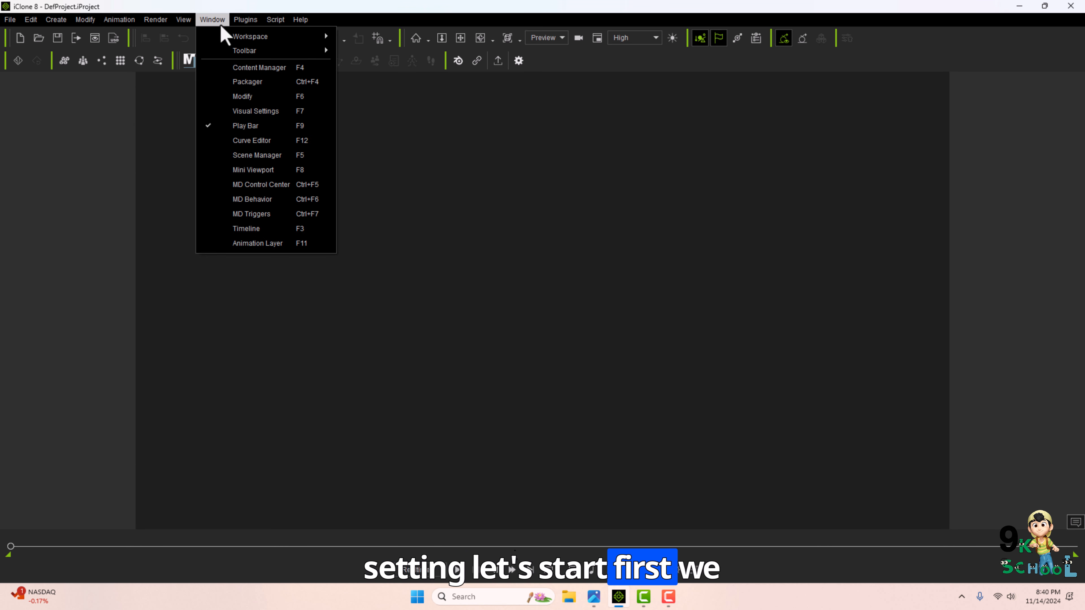
click(260, 67)
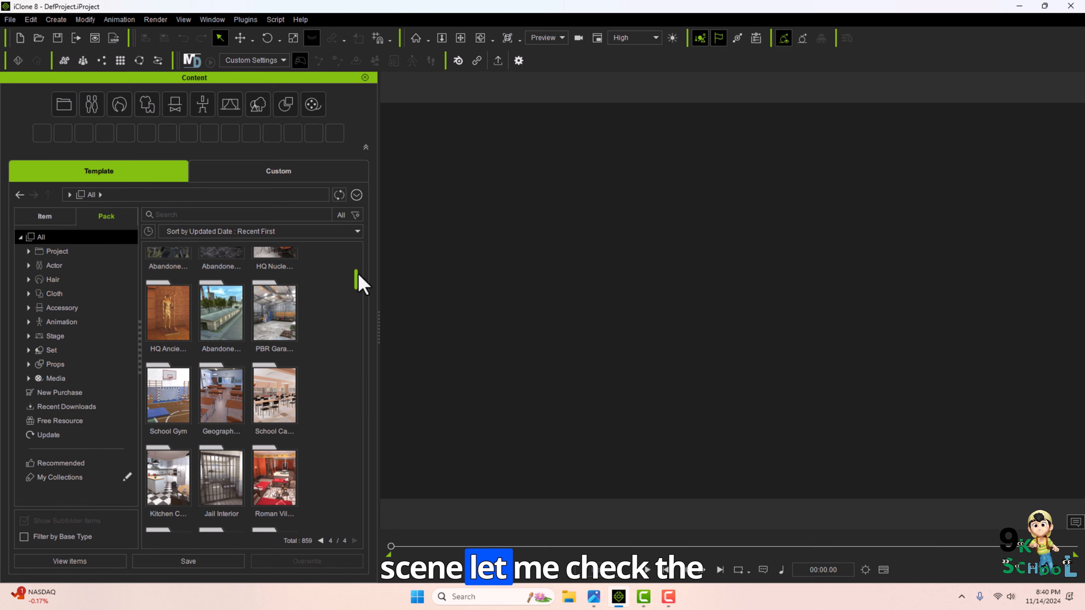
drag(359, 277, 370, 297)
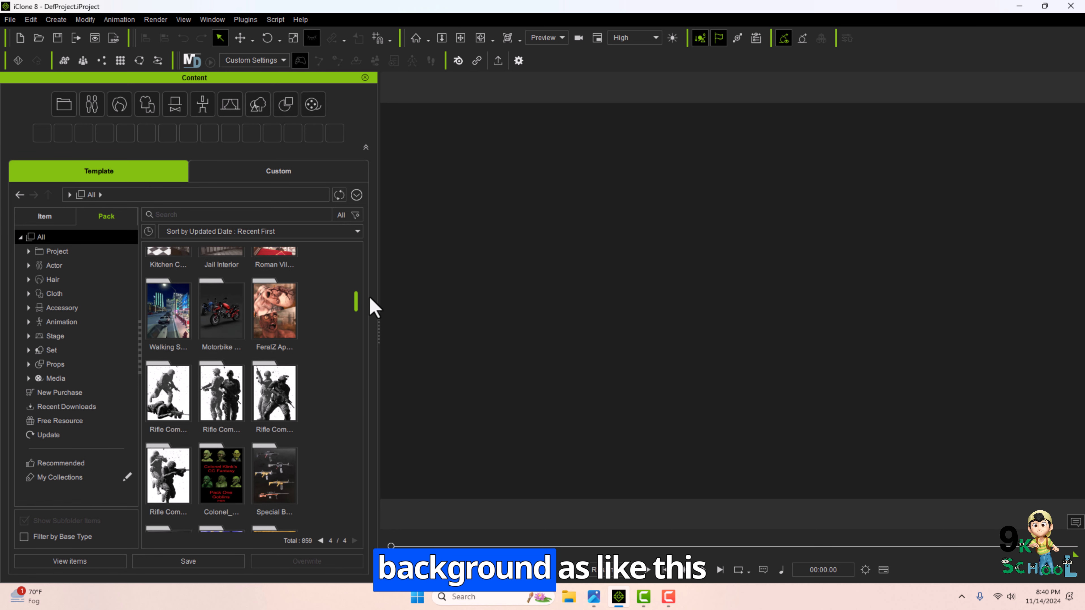
scroll(271, 332, down, 5)
scroll(179, 338, down, 5)
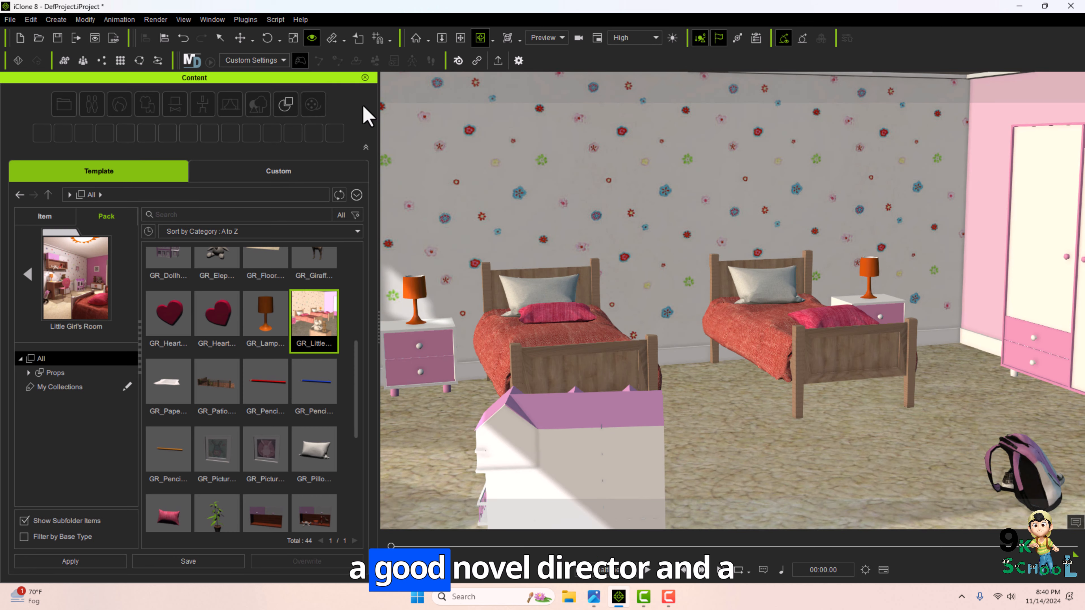
Add a CC4 female character from the Characters pack into the bedroom scene.
click(212, 19)
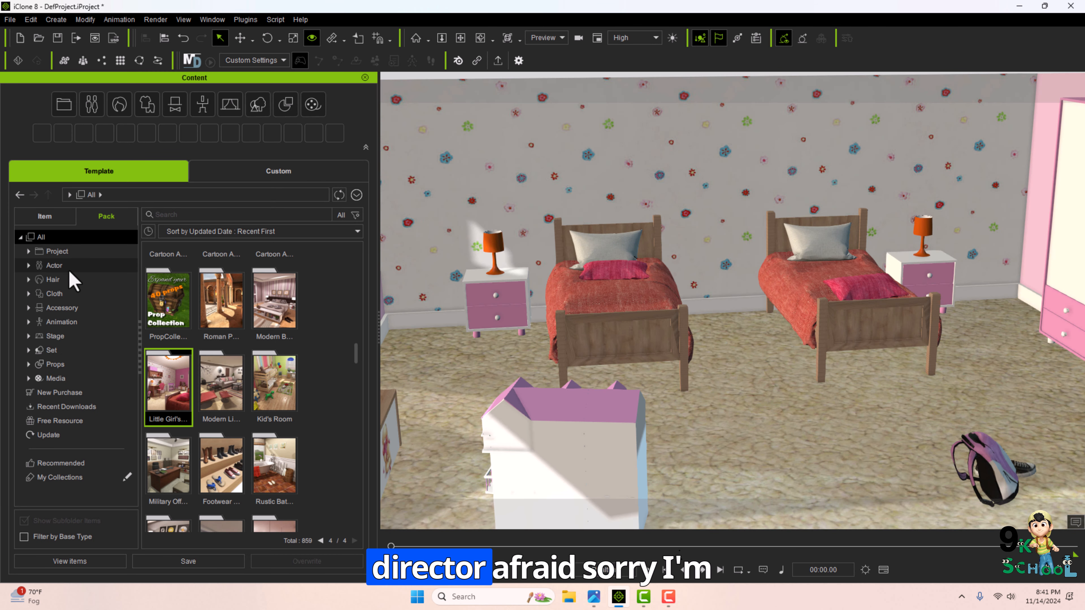
click(85, 420)
double_click(177, 372)
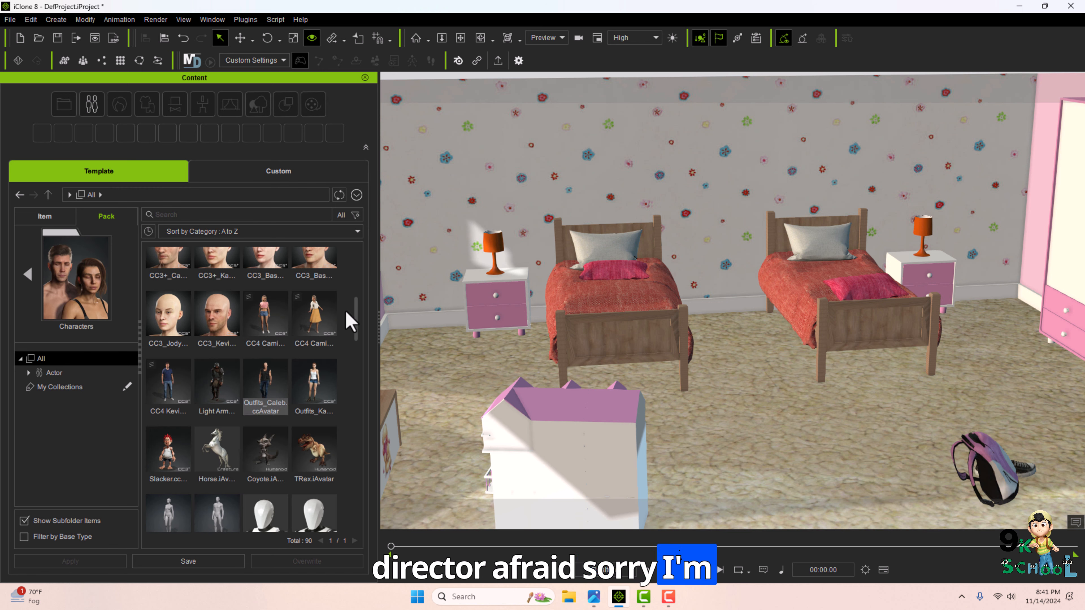
click(313, 337)
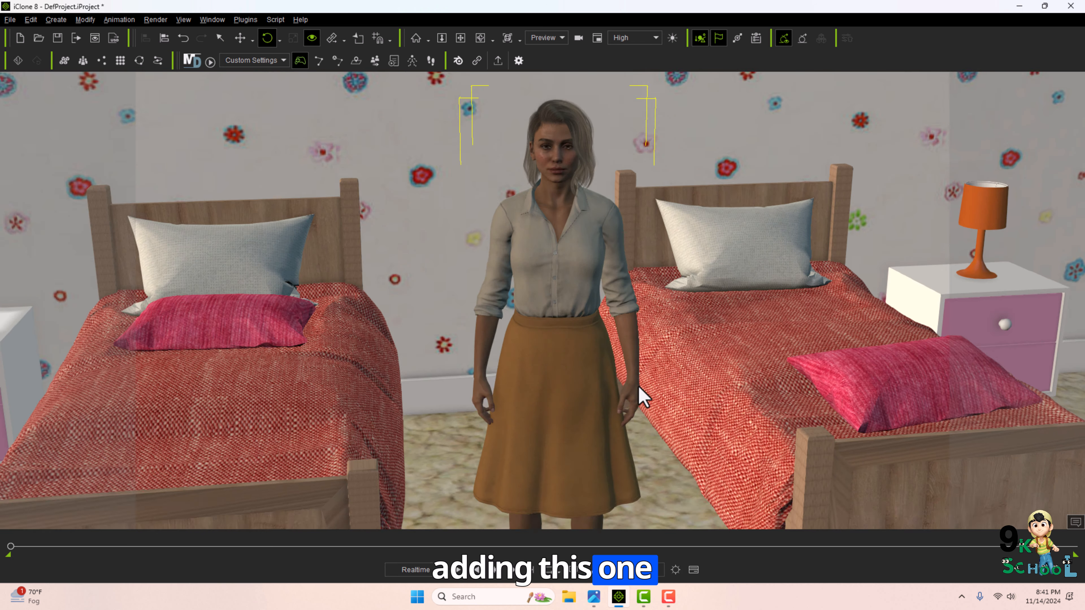
right_drag(638, 387, 647, 384)
mouse_move(668, 594)
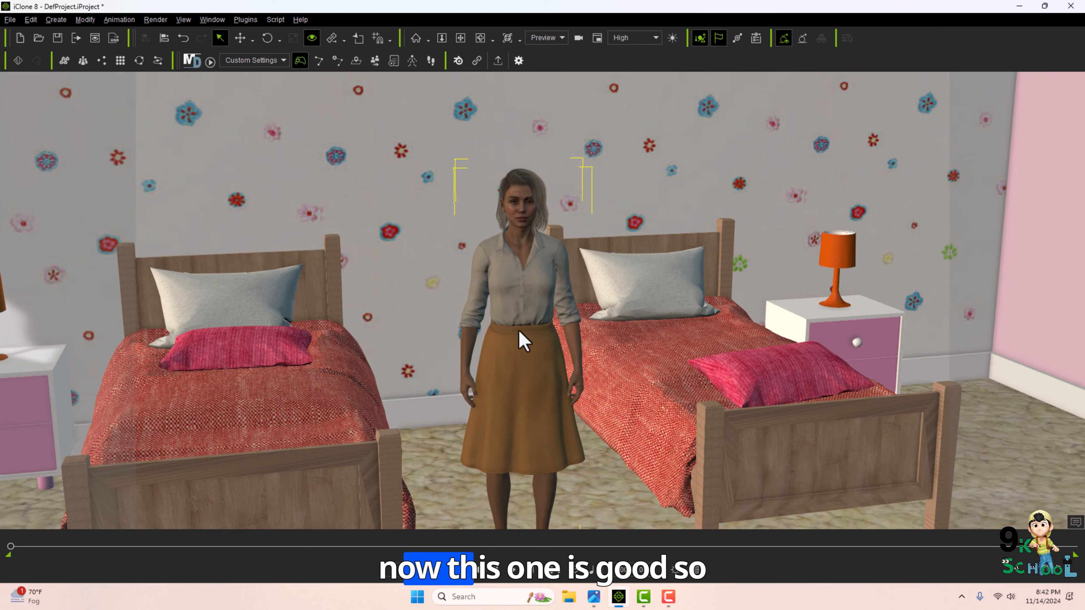
Create a Spot Light in the bedroom scene near the character.
scroll(528, 304, up, 4)
middle_drag(527, 304, 542, 327)
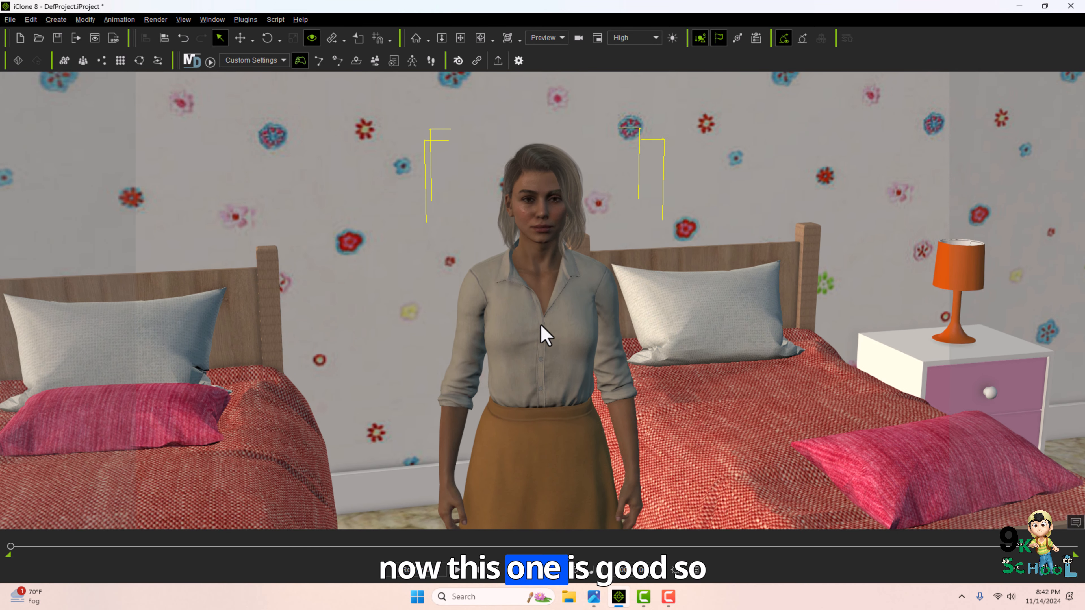
right_drag(542, 327, 545, 310)
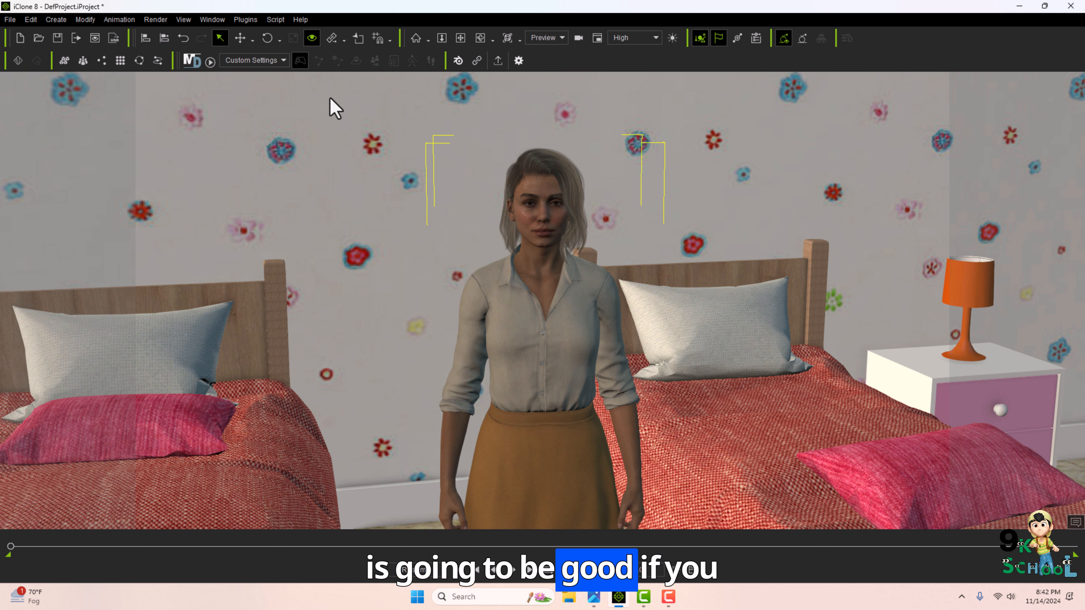
click(56, 19)
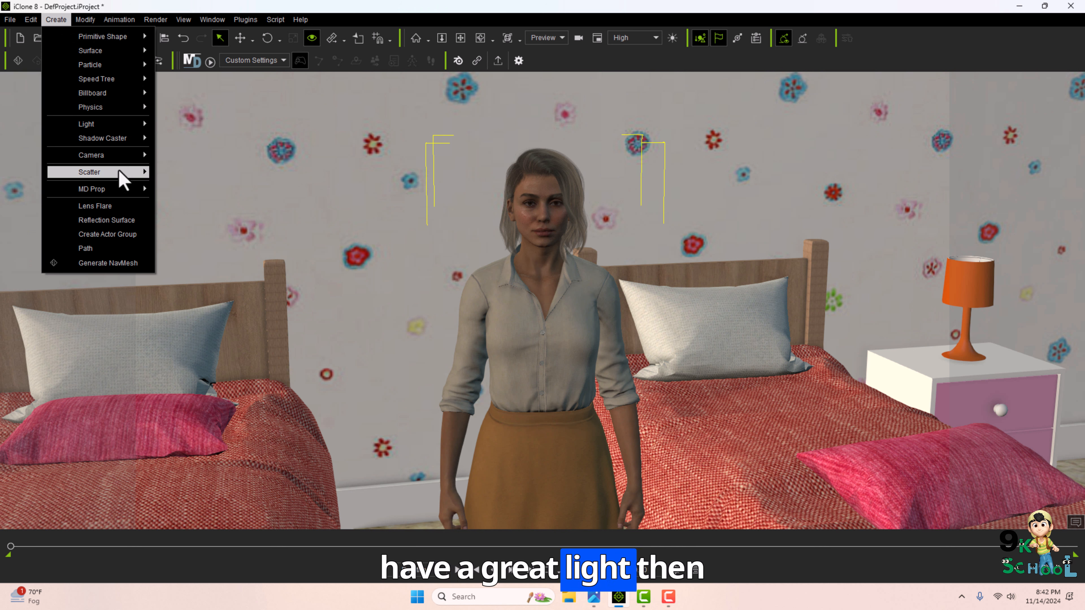
mouse_move(129, 124)
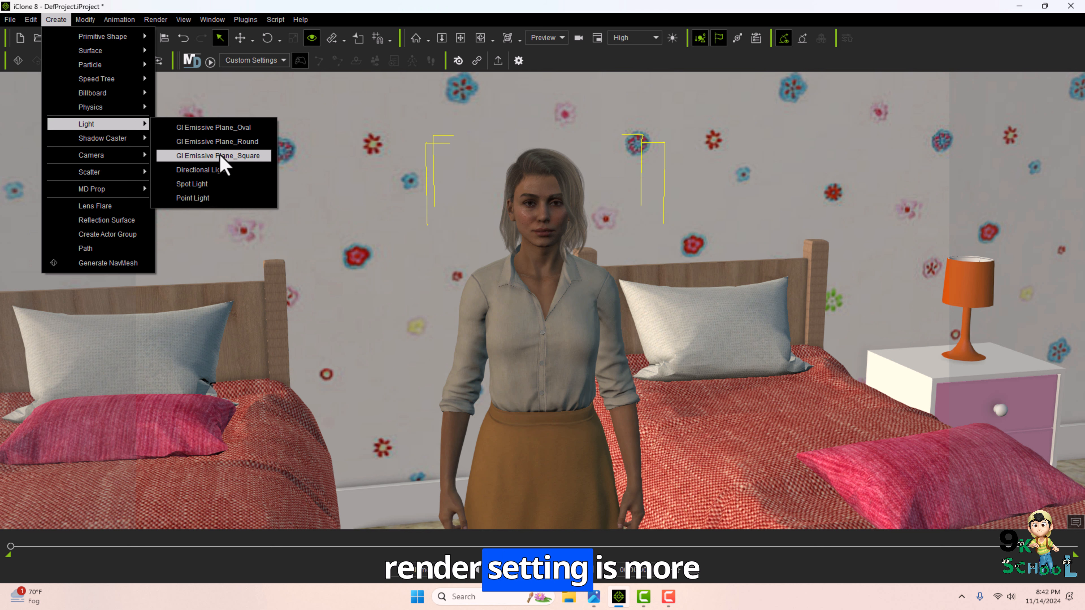
click(192, 184)
key(e)
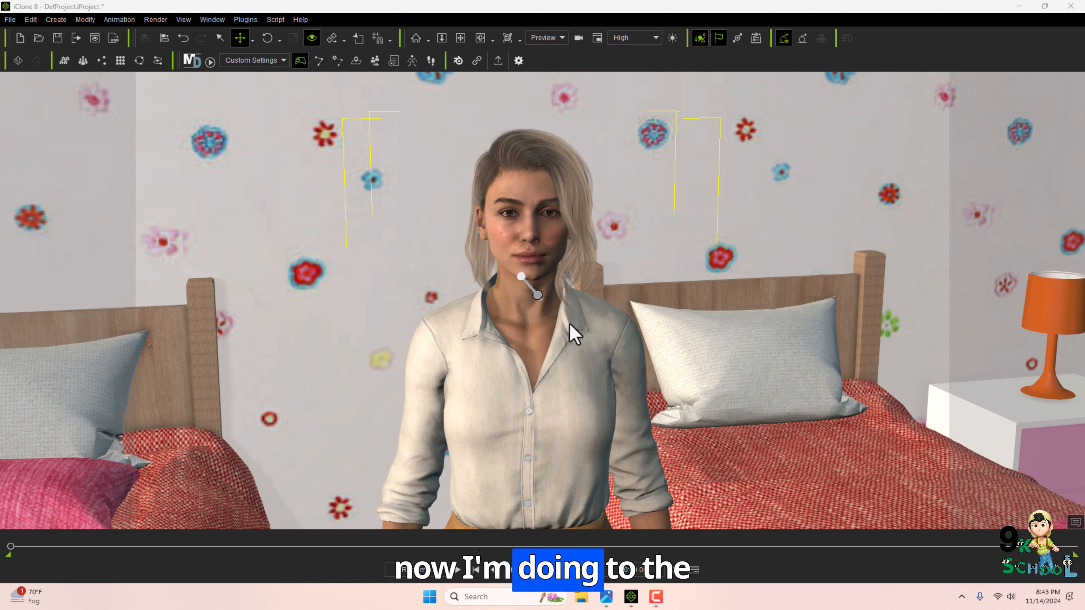
Render a current frame preview, open the preview image in Photos, and close it.
scroll(557, 324, down, 2)
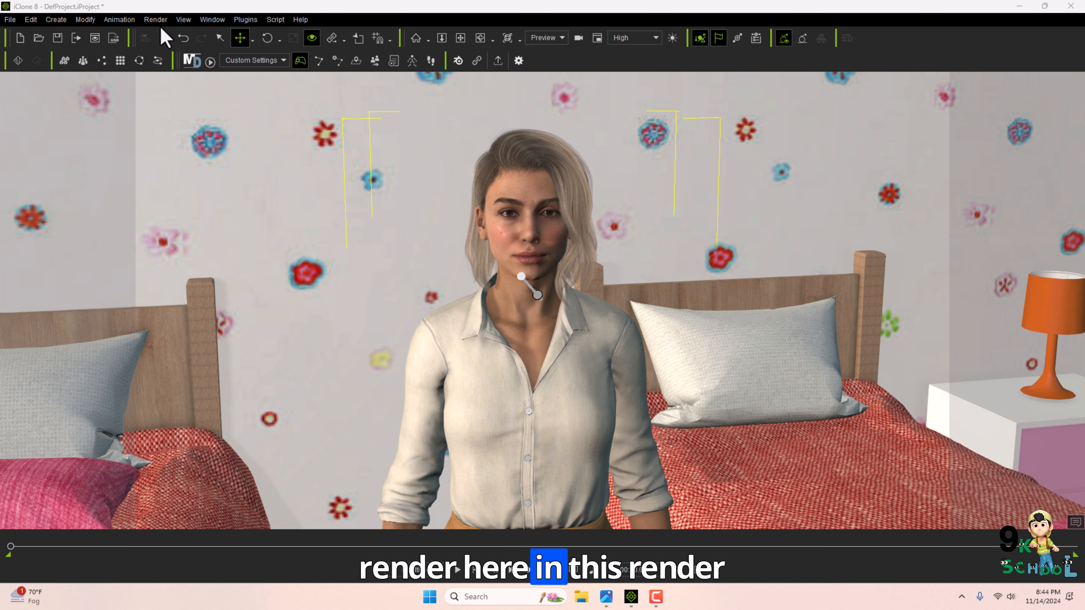
click(154, 19)
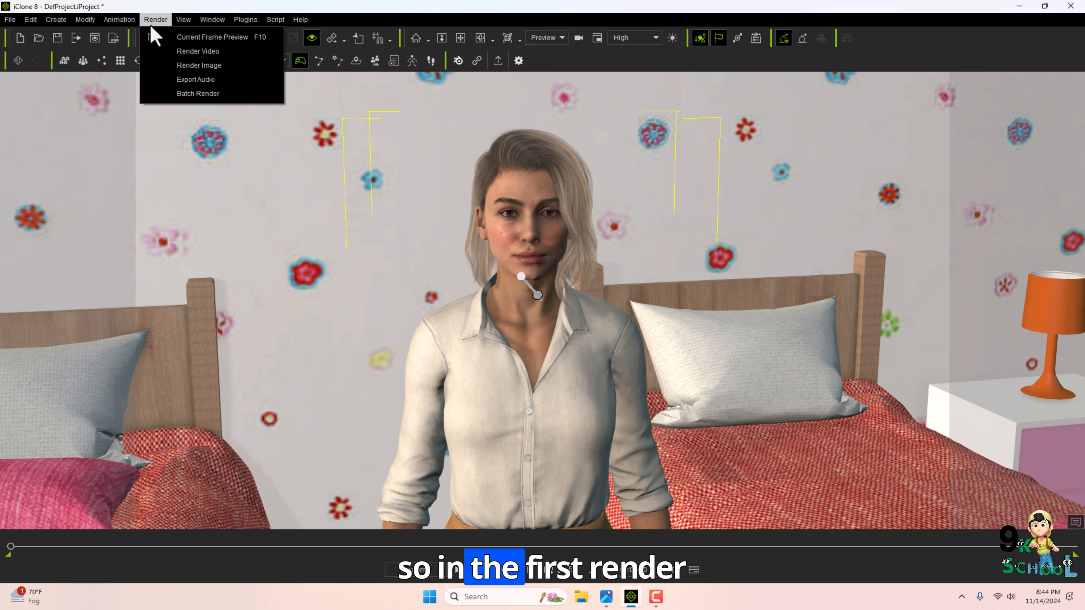
click(187, 39)
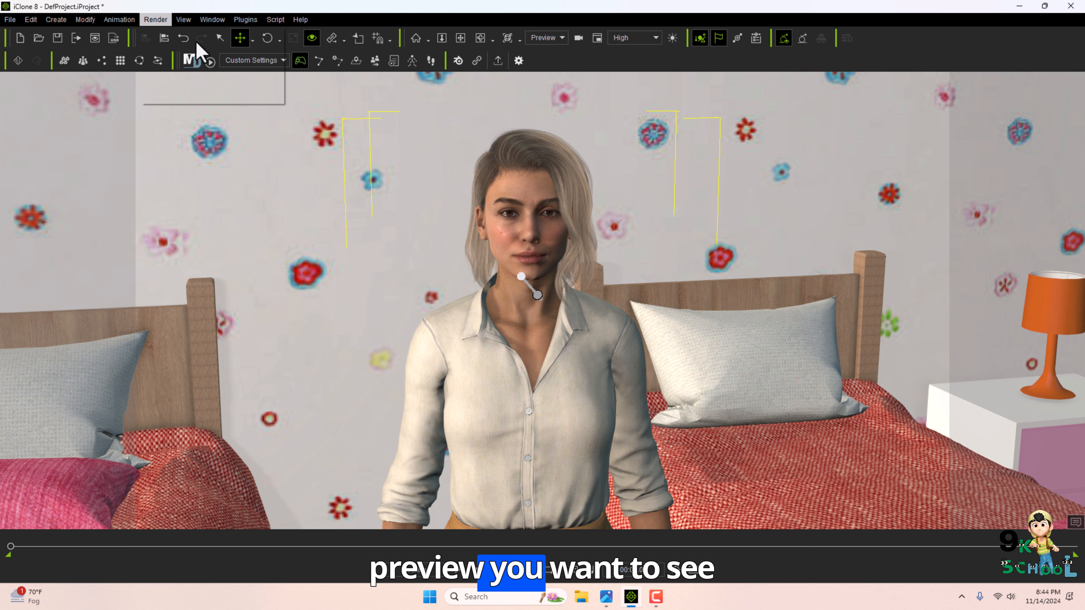
click(467, 297)
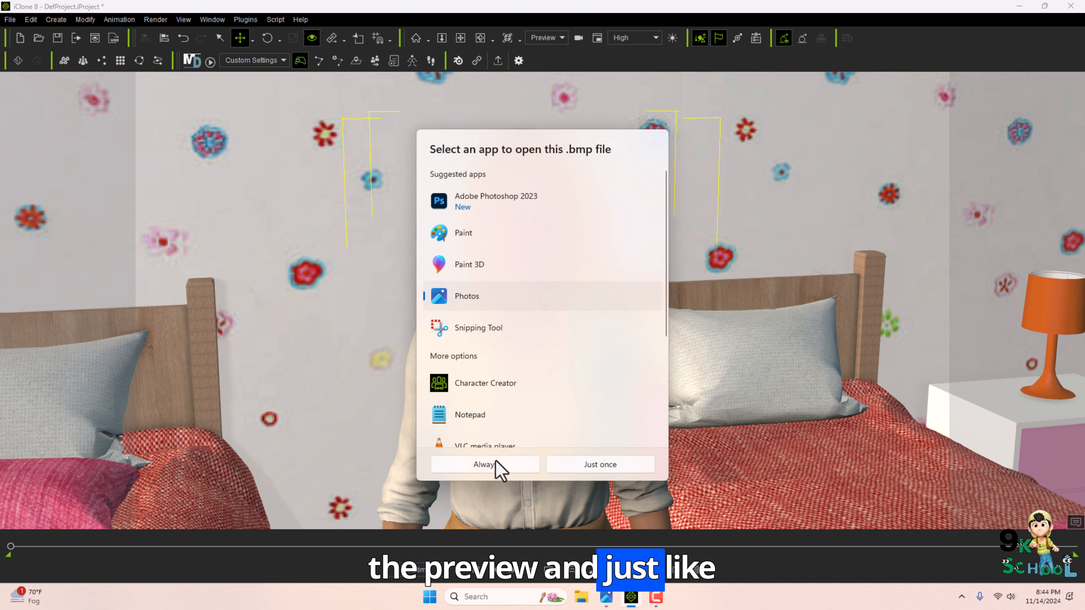
click(496, 466)
scroll(584, 352, down, 3)
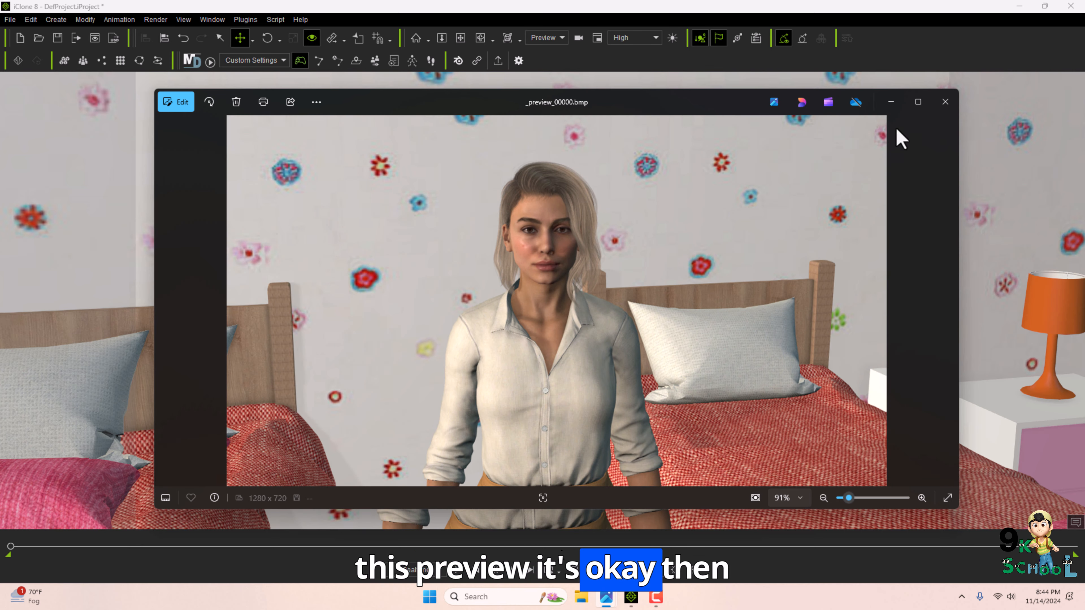
click(944, 101)
Open the Render Image settings and choose Png as the image format.
click(155, 19)
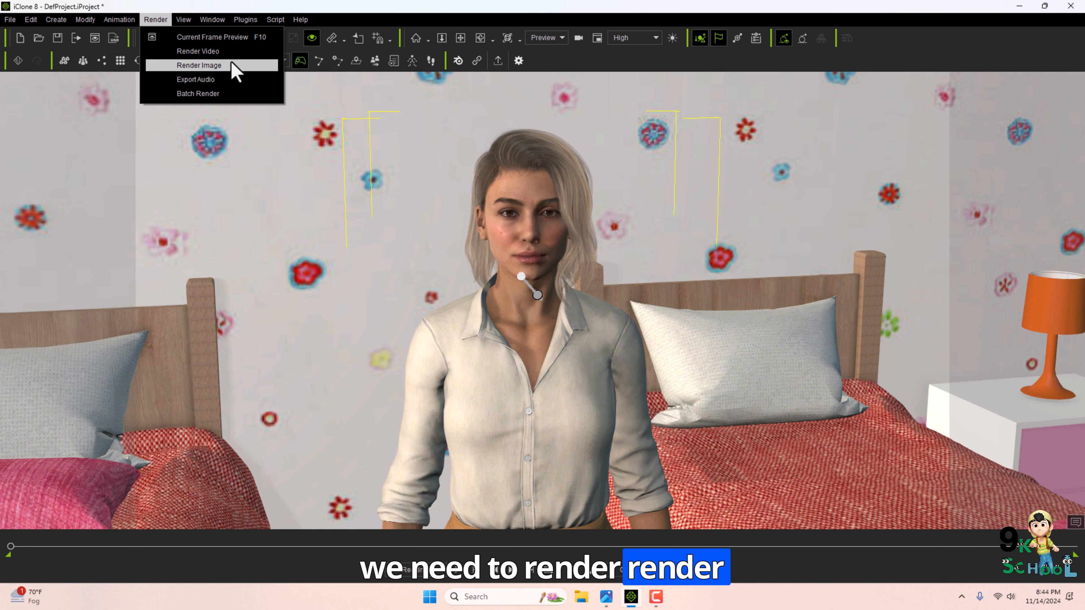
click(611, 291)
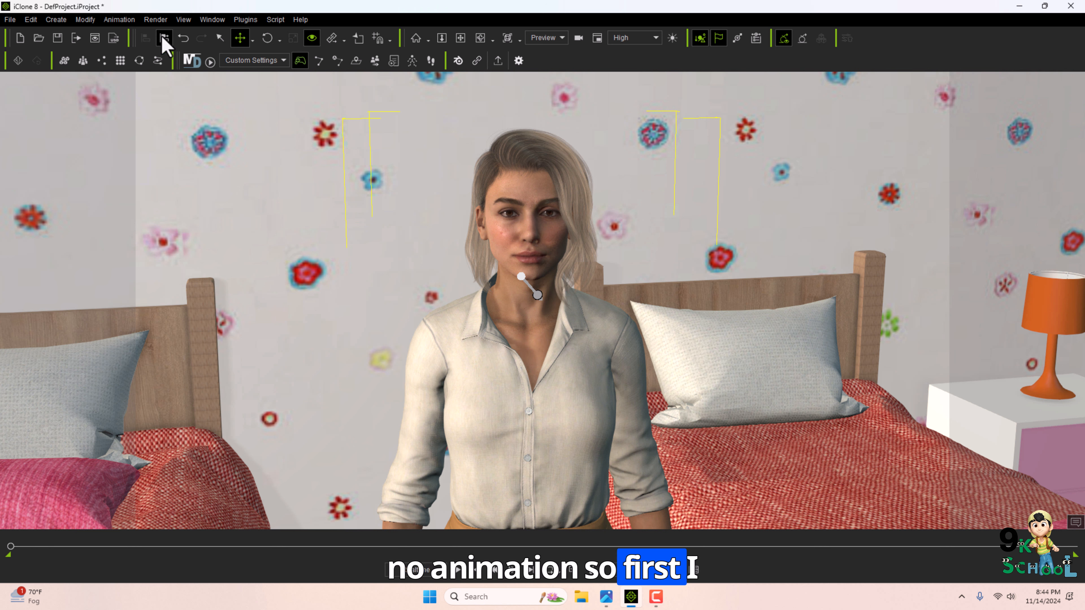
click(155, 19)
click(196, 66)
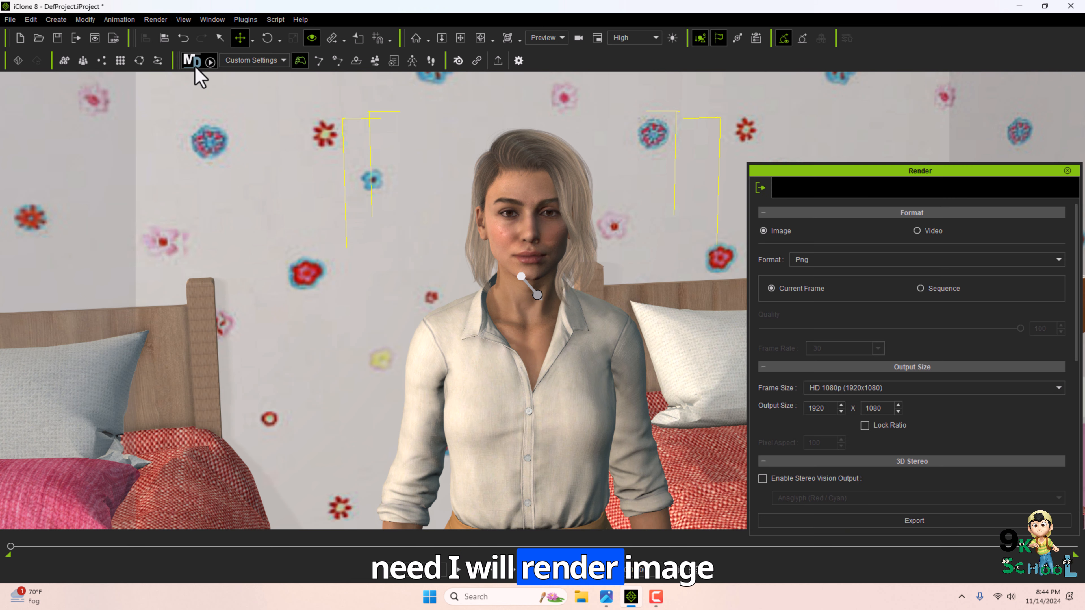
drag(813, 169, 778, 110)
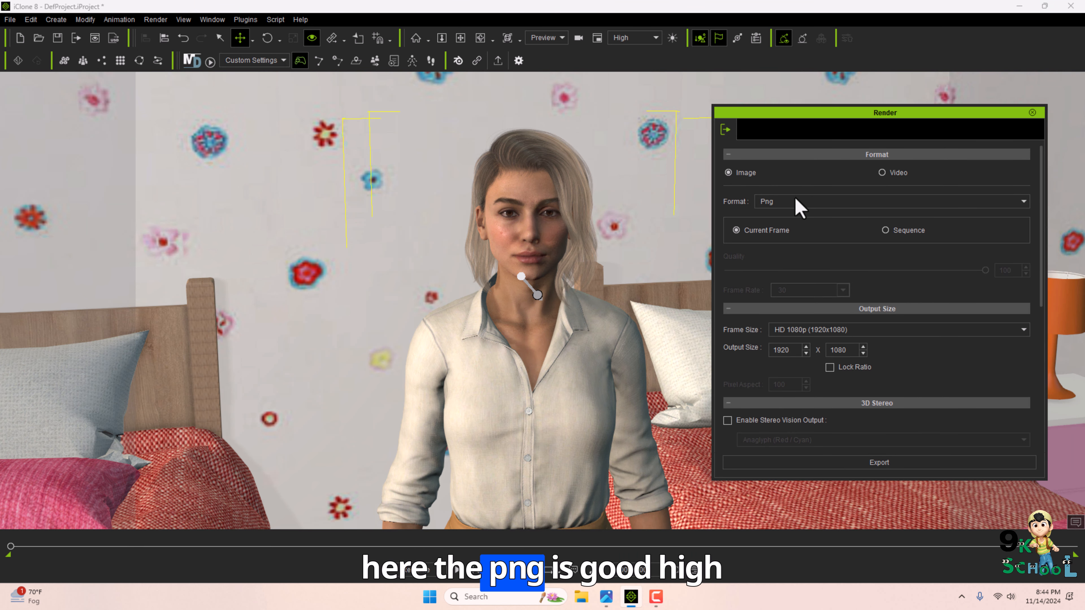
click(797, 203)
click(782, 238)
click(772, 202)
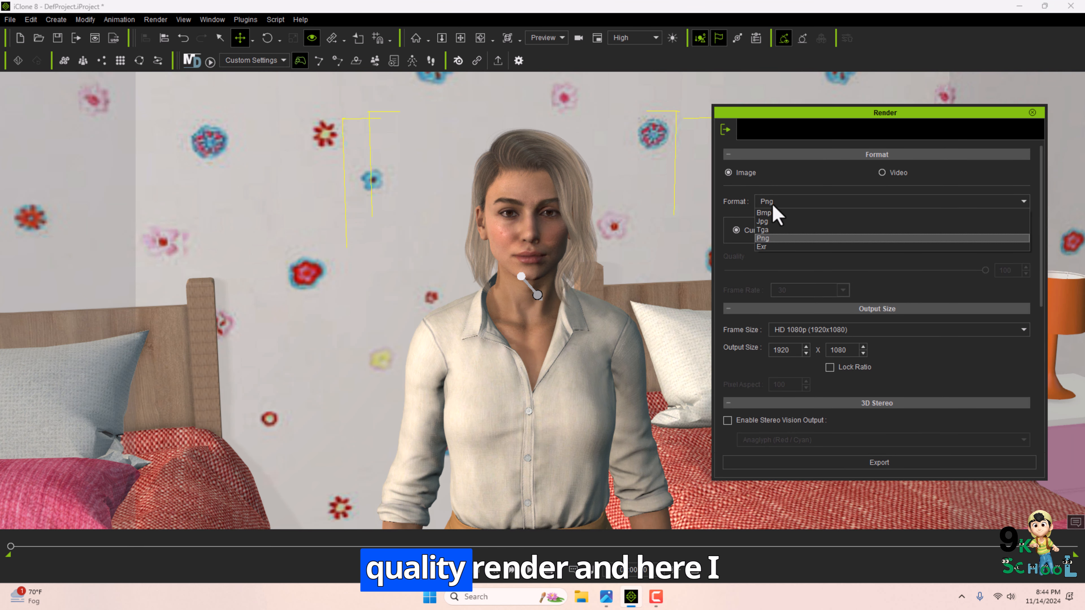
click(770, 238)
Keep the HD 1080p frame size and set Anti Aliasing to High (3 x 3) with High Quality DOF.
scroll(811, 324, down, 2)
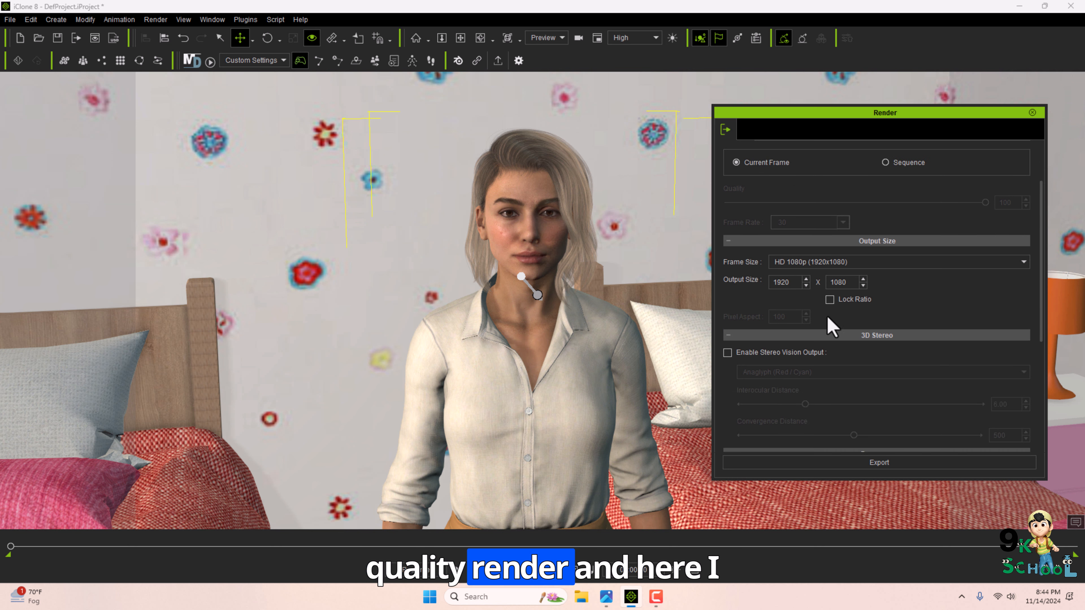
click(819, 261)
click(839, 300)
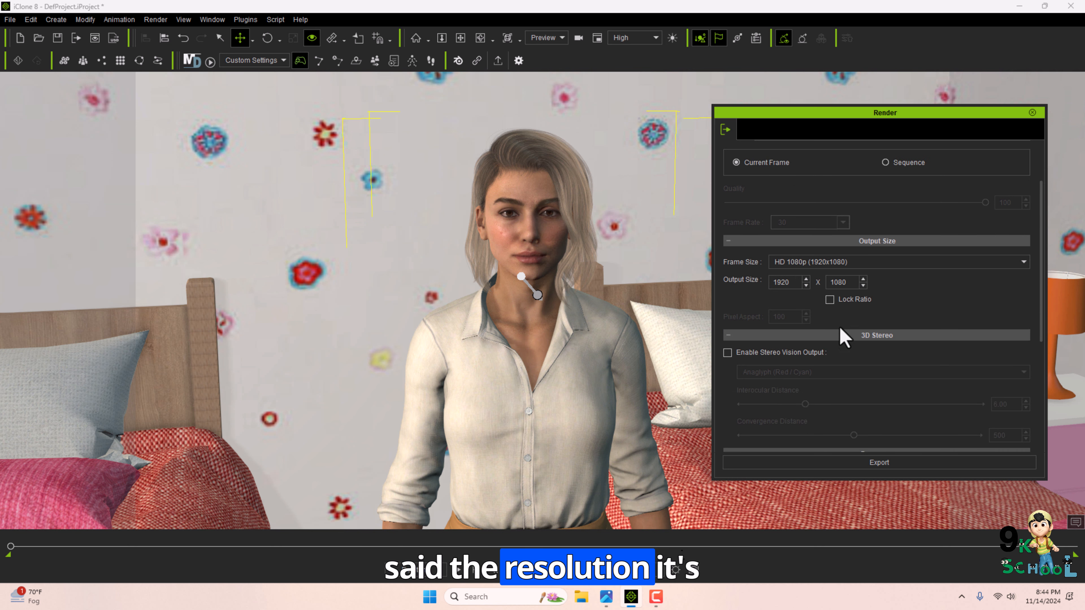
scroll(803, 356, down, 6)
scroll(794, 299, up, 2)
scroll(751, 295, down, 2)
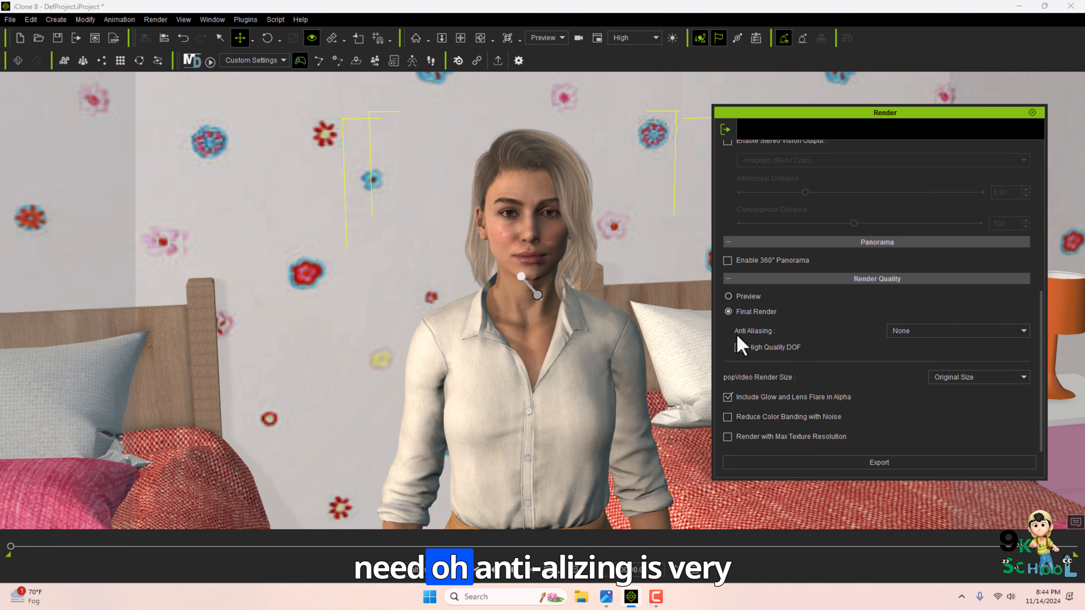
click(924, 331)
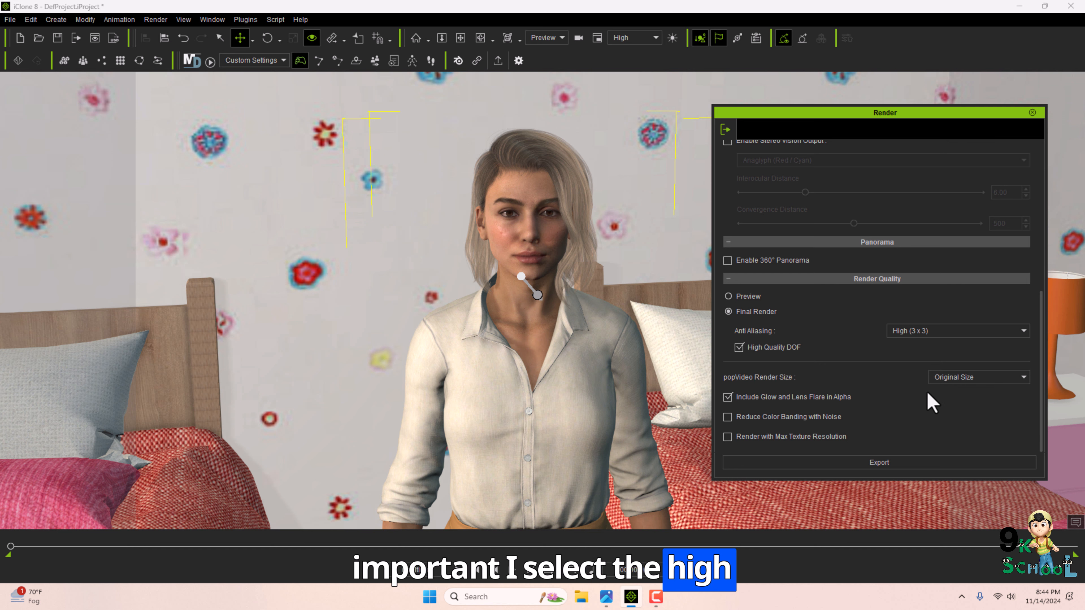
Export the current frame image to the Pictures folder as 1.
click(860, 470)
click(51, 182)
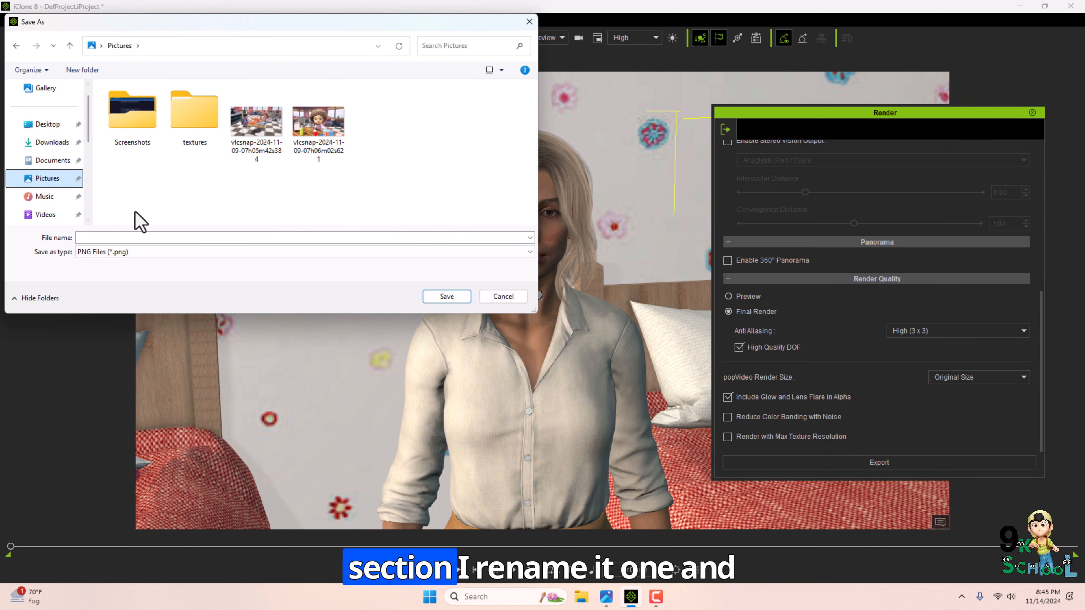
click(169, 241)
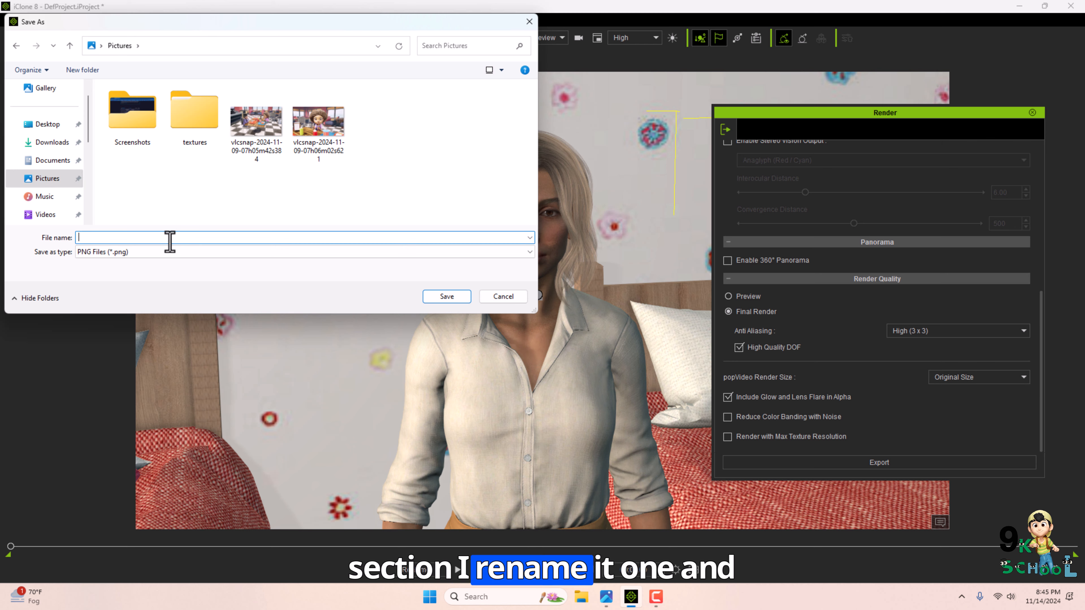
click(447, 297)
Open the rendered 1.png image and pan around it to inspect the detail.
click(921, 110)
scroll(555, 264, up, 5)
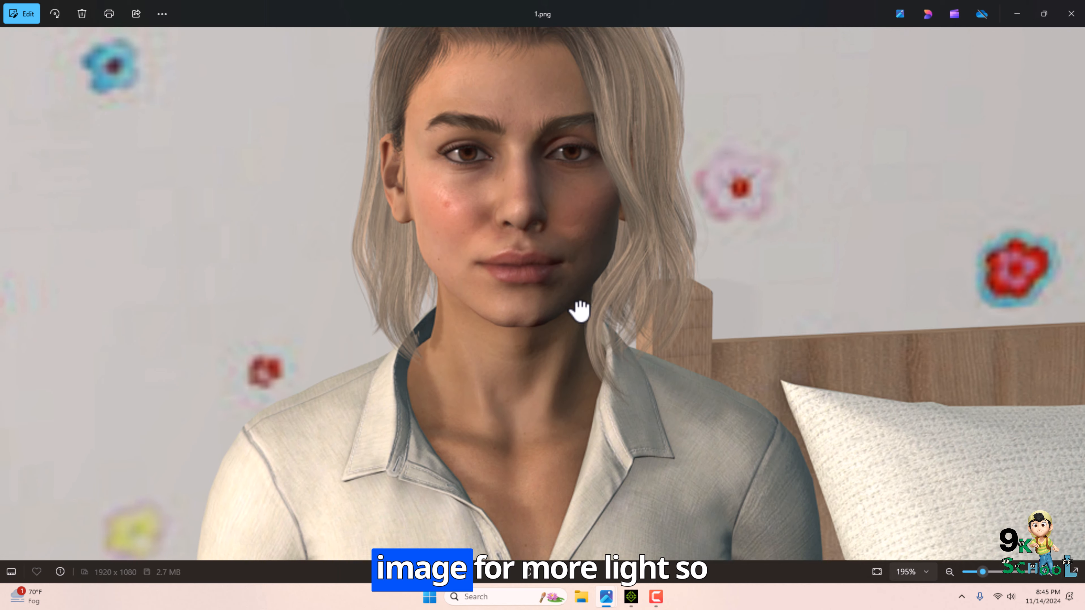
drag(524, 252, 550, 333)
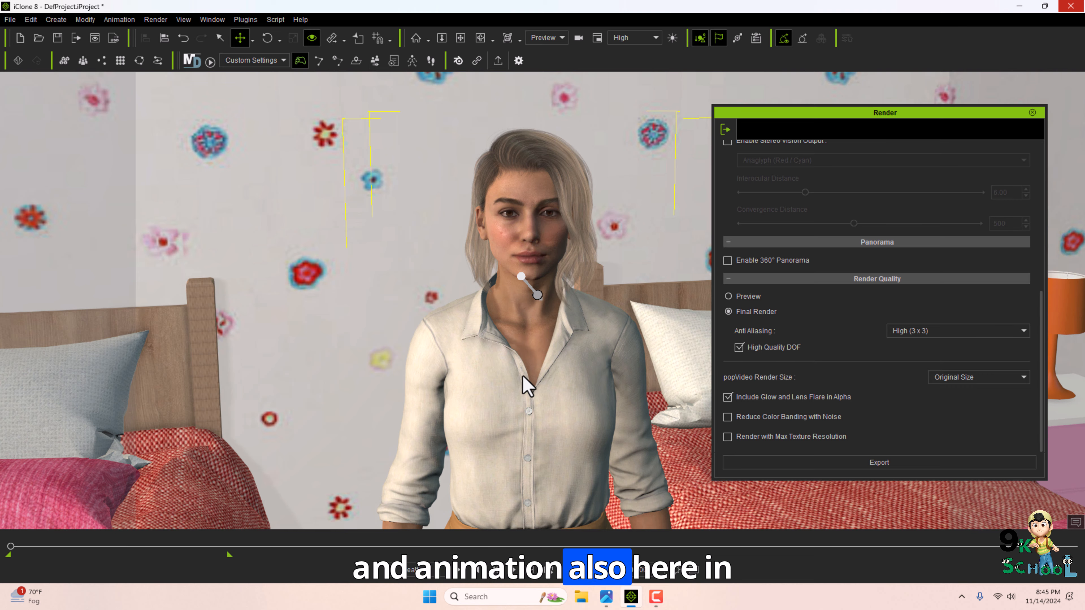
Open the 2.Camila Facial Demo project from the Project Part 2 template pack.
key(F5)
key(F4)
click(103, 425)
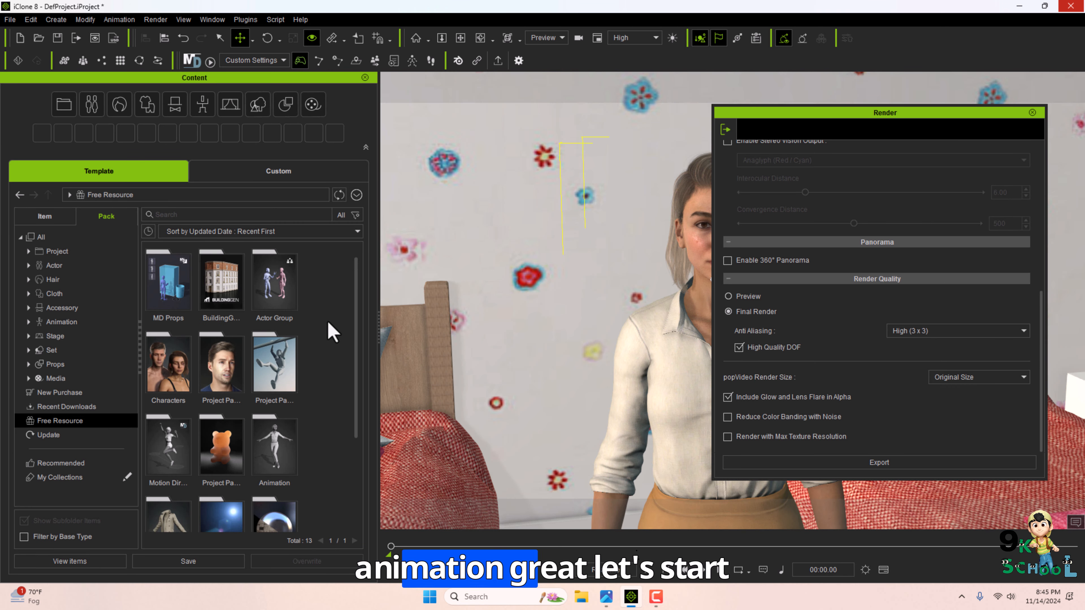
scroll(311, 321, down, 2)
double_click(203, 319)
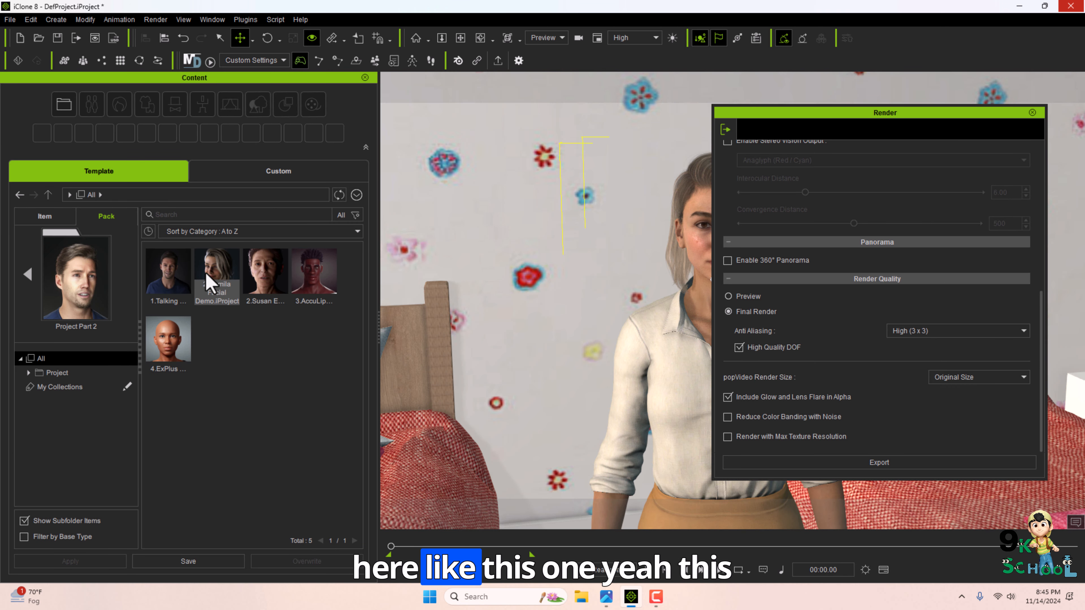
double_click(206, 282)
click(534, 323)
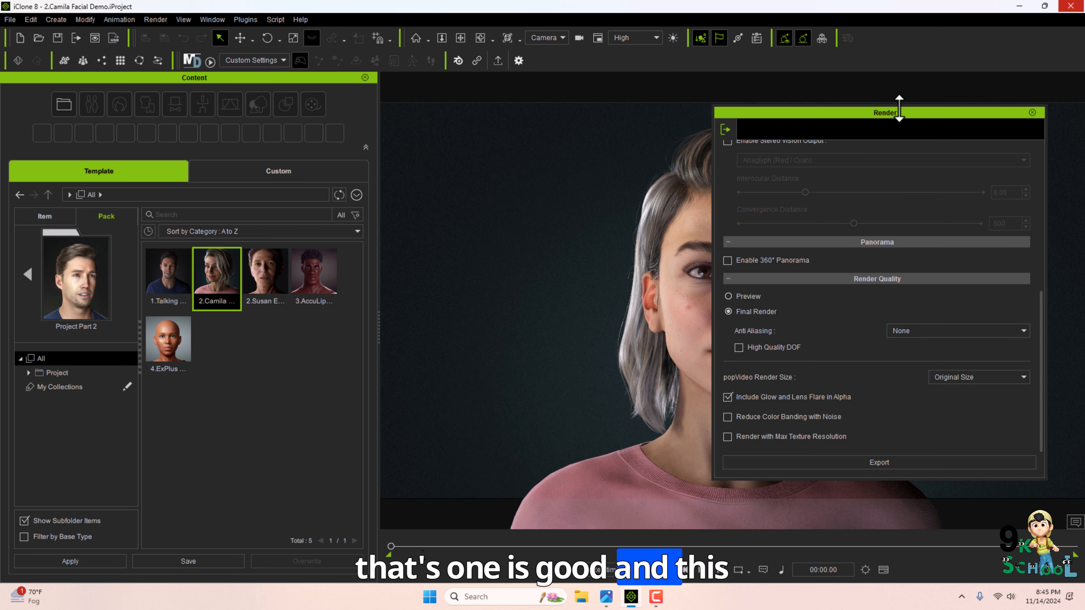
Close the content panel, reposition the render panel, and scrub through the facial animation timeline.
drag(867, 156, 985, 242)
click(365, 78)
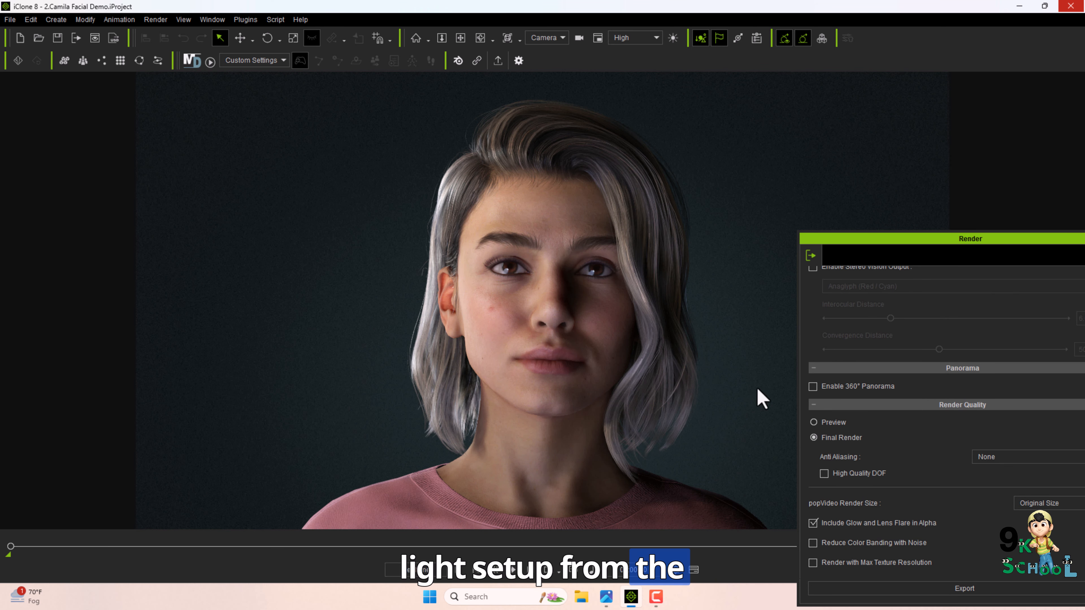
drag(824, 247, 837, 135)
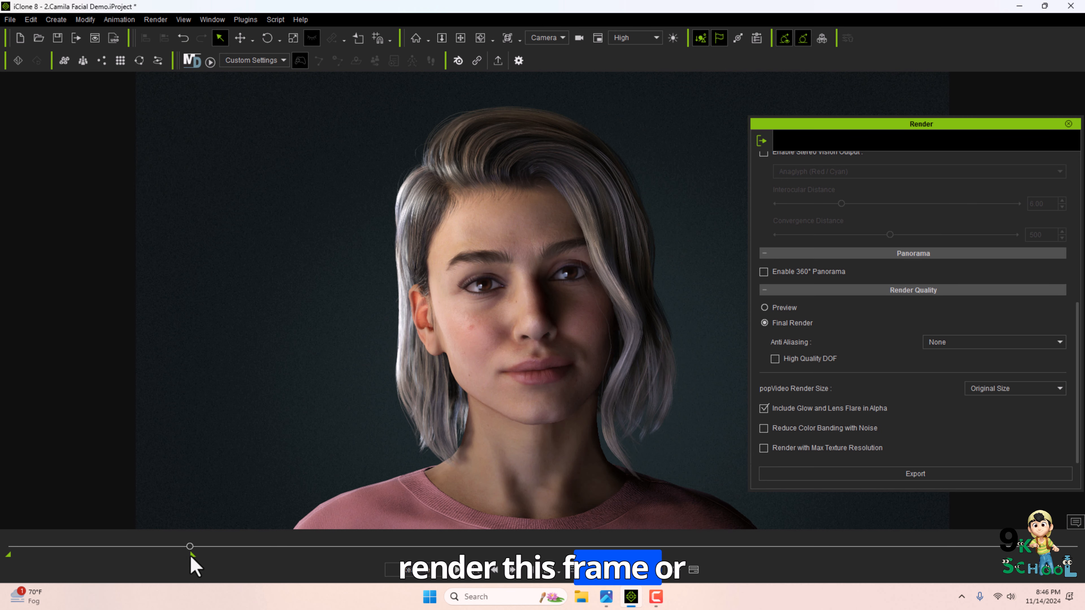
drag(191, 555, 305, 554)
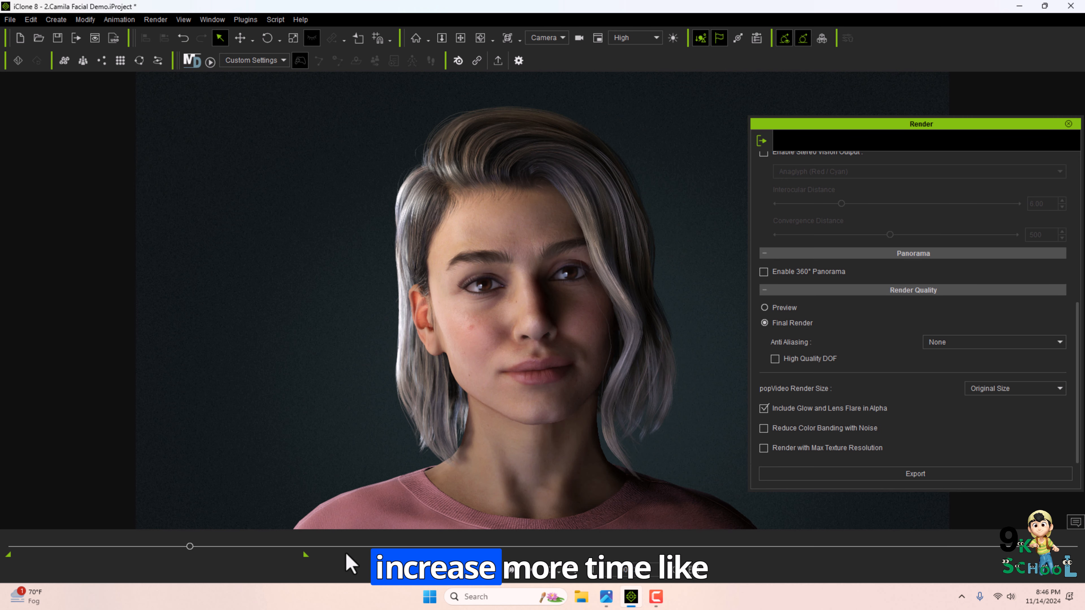
click(457, 574)
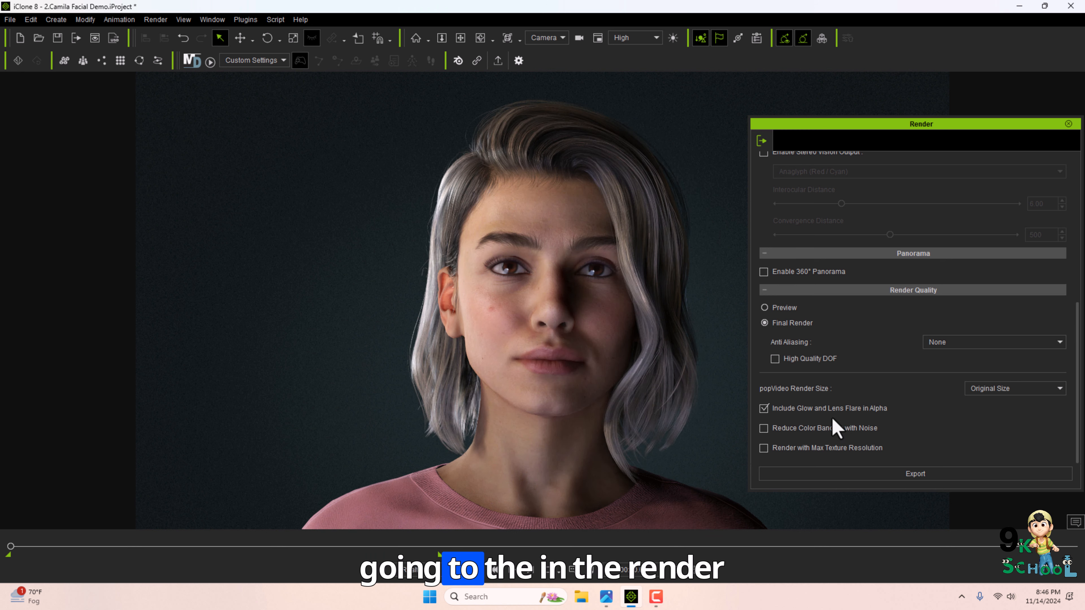
Switch the render format to Video and set the frame size to HD 1080p (1920x1080).
scroll(765, 429, up, 6)
click(834, 217)
click(918, 185)
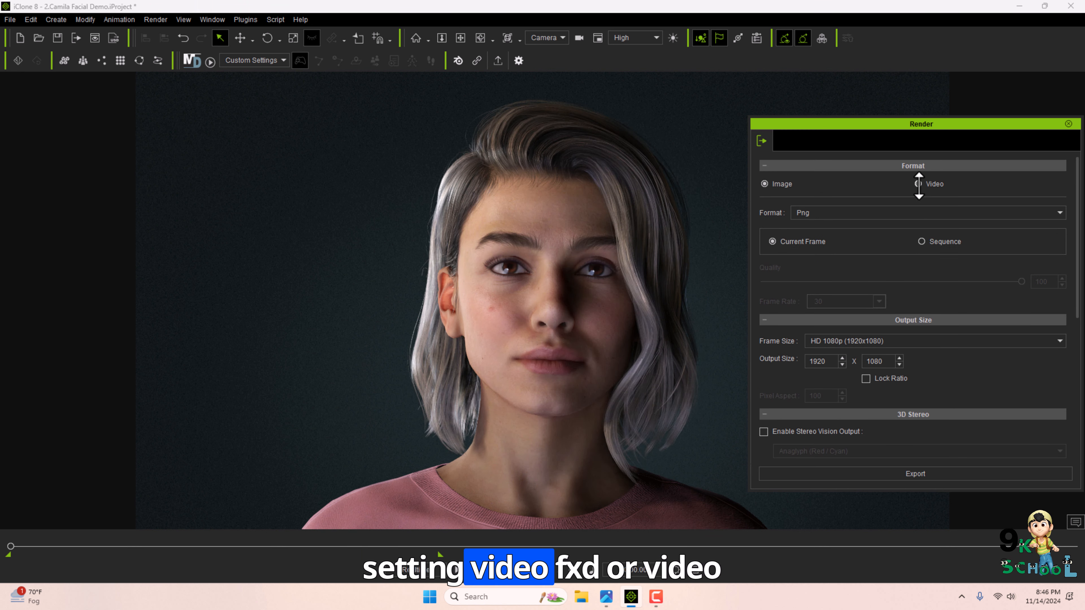
click(918, 185)
scroll(886, 280, down, 2)
click(883, 284)
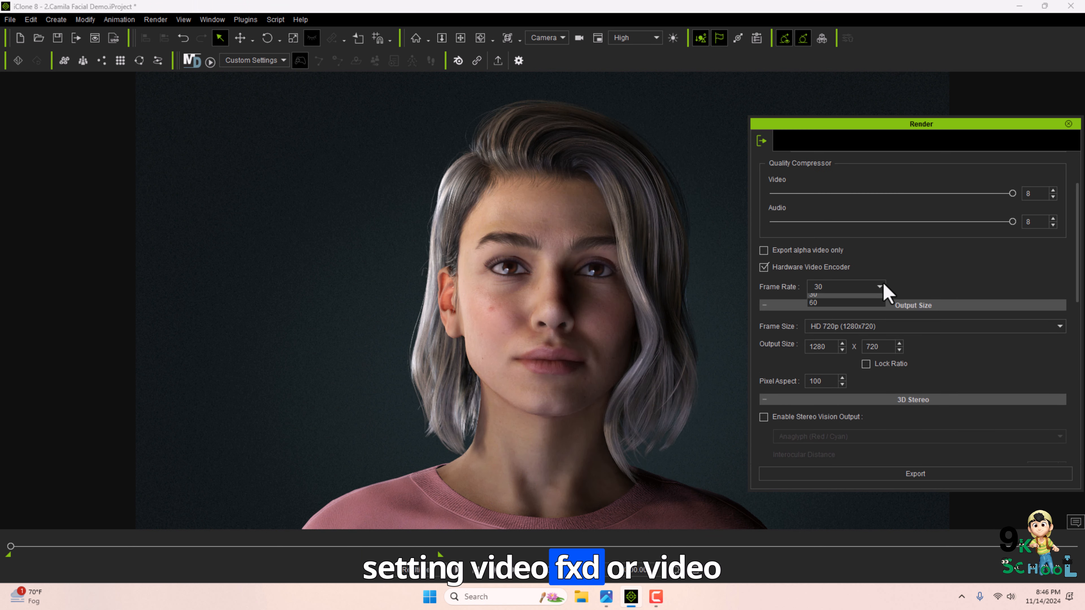
click(933, 326)
click(895, 367)
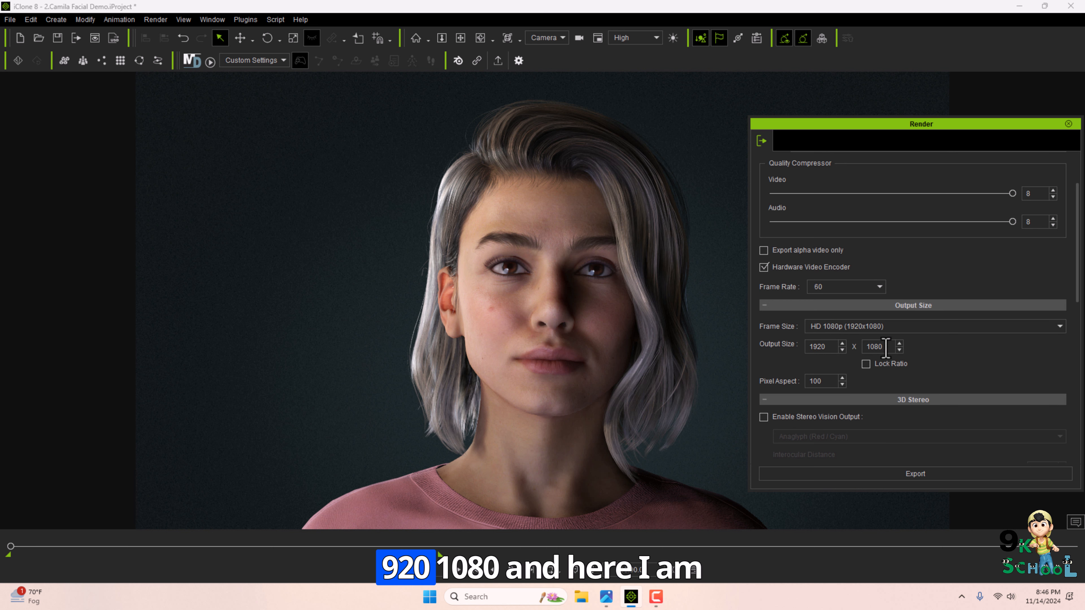
Set Anti Aliasing to High (3 x 3) and turn off Include Glow and Lens Flare in Alpha.
scroll(918, 380, down, 6)
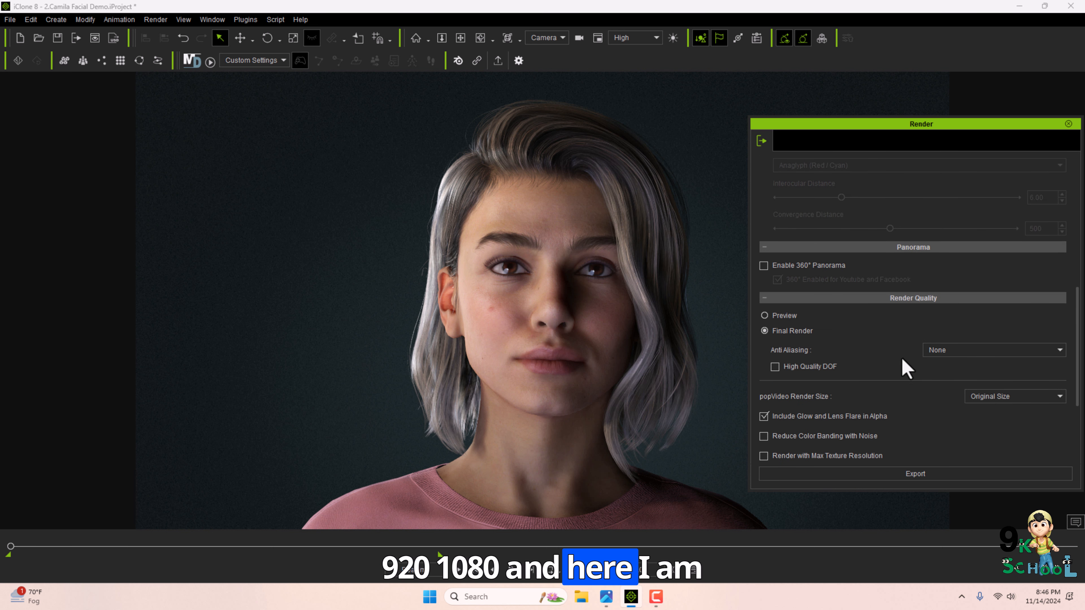
click(951, 350)
click(936, 385)
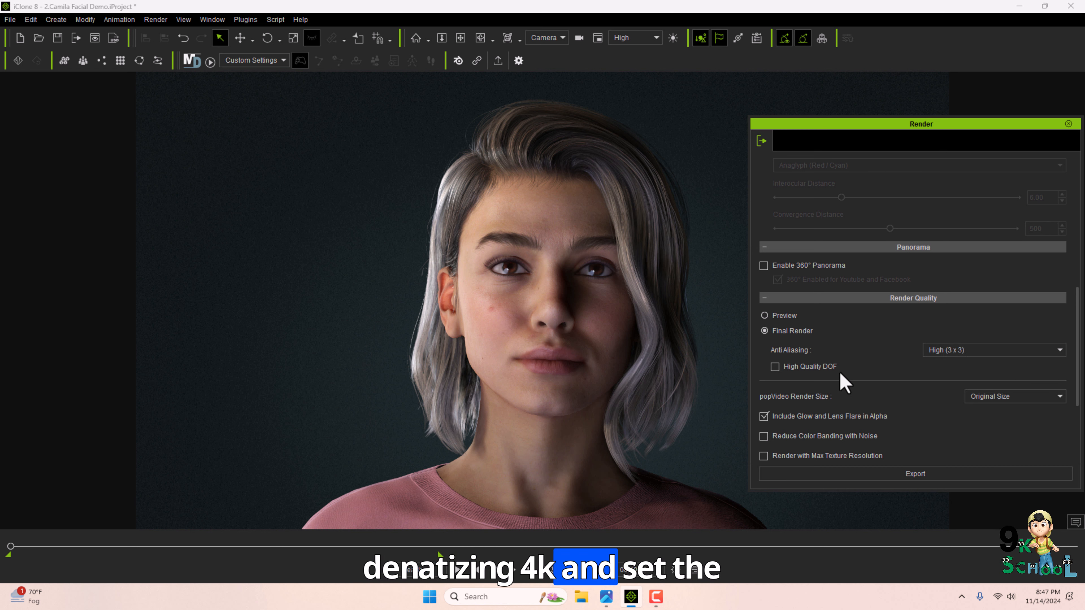
scroll(828, 380, down, 3)
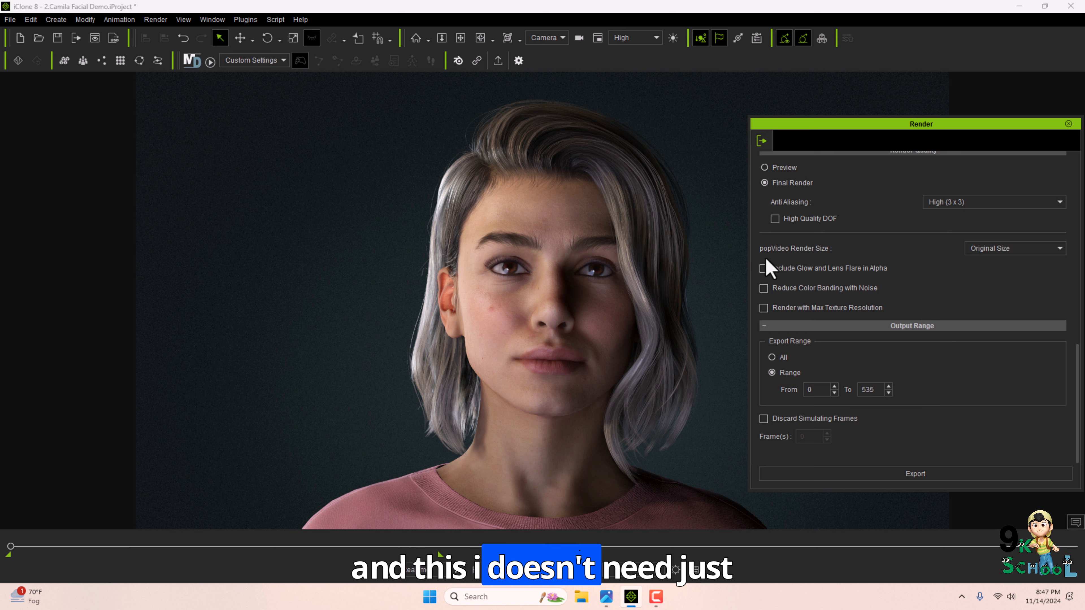
click(771, 268)
Export the video to the Pictures folder as 1 in MP4 format.
click(883, 475)
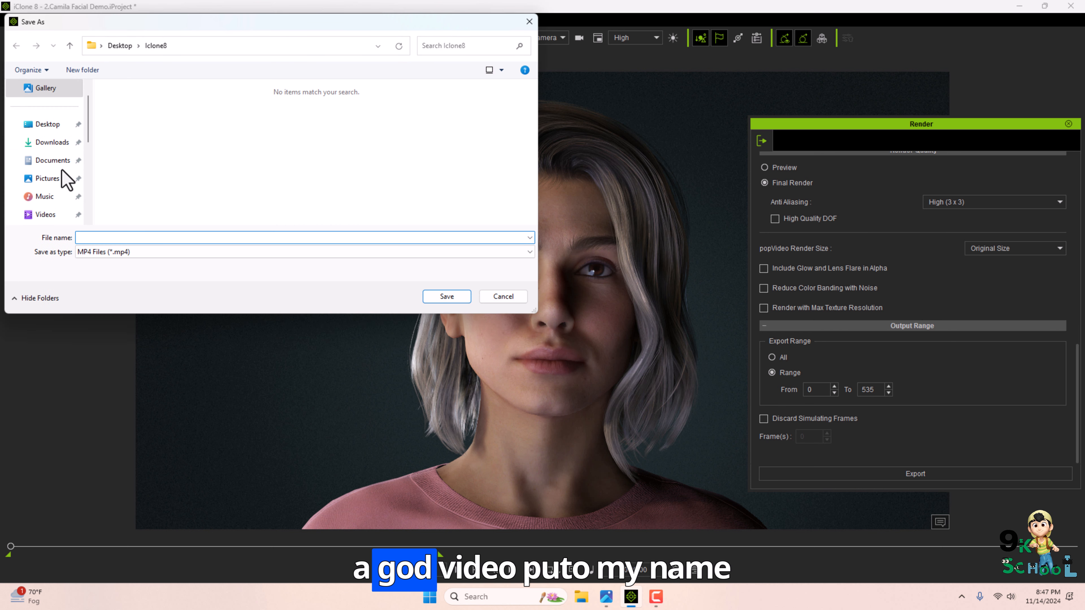
click(64, 178)
click(145, 256)
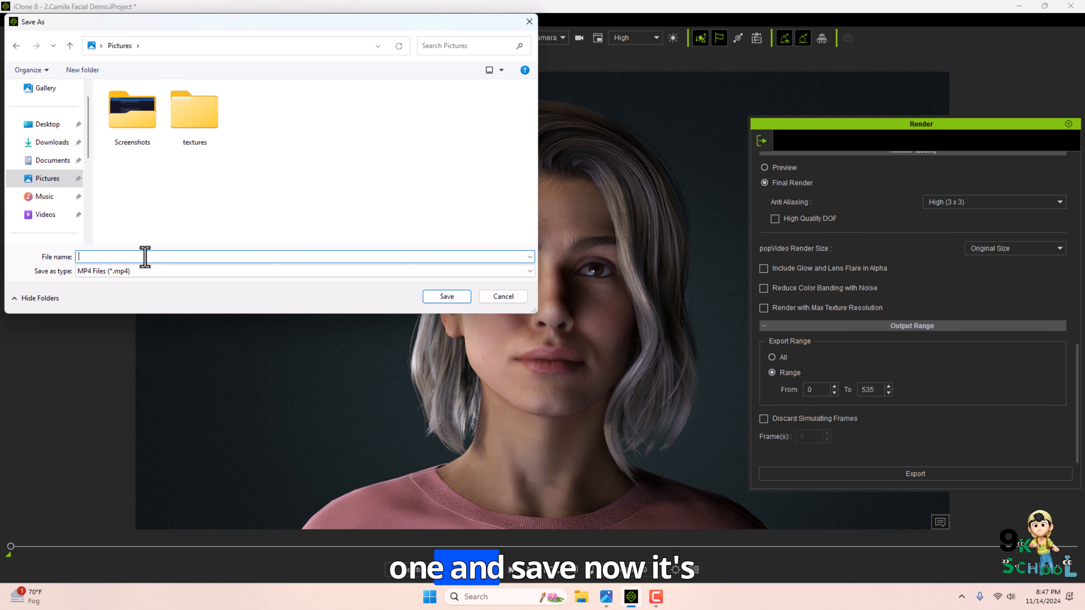
text(1)
click(446, 296)
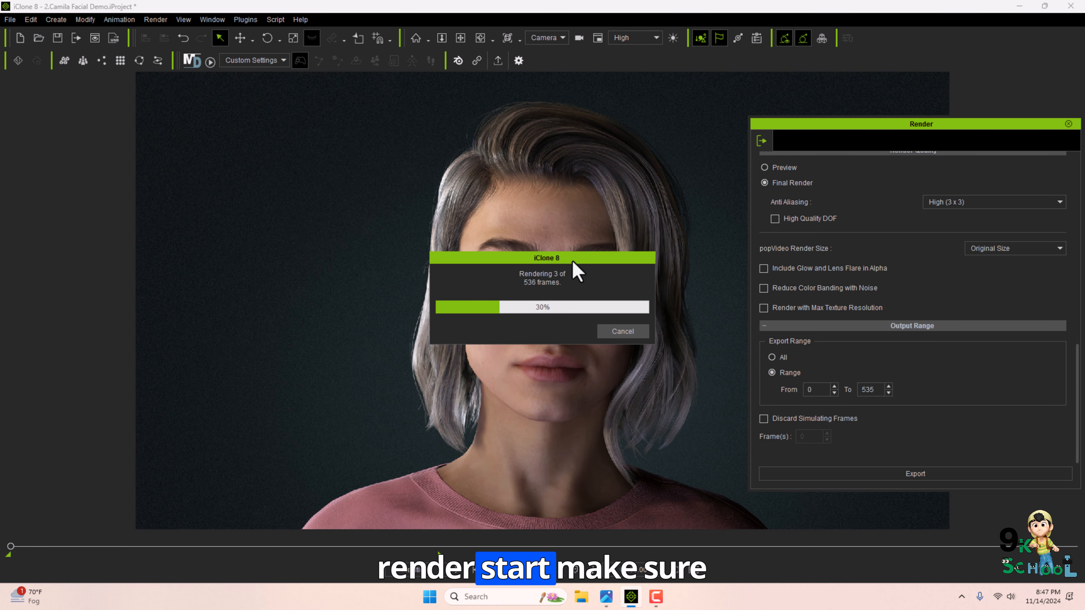
drag(572, 260, 785, 253)
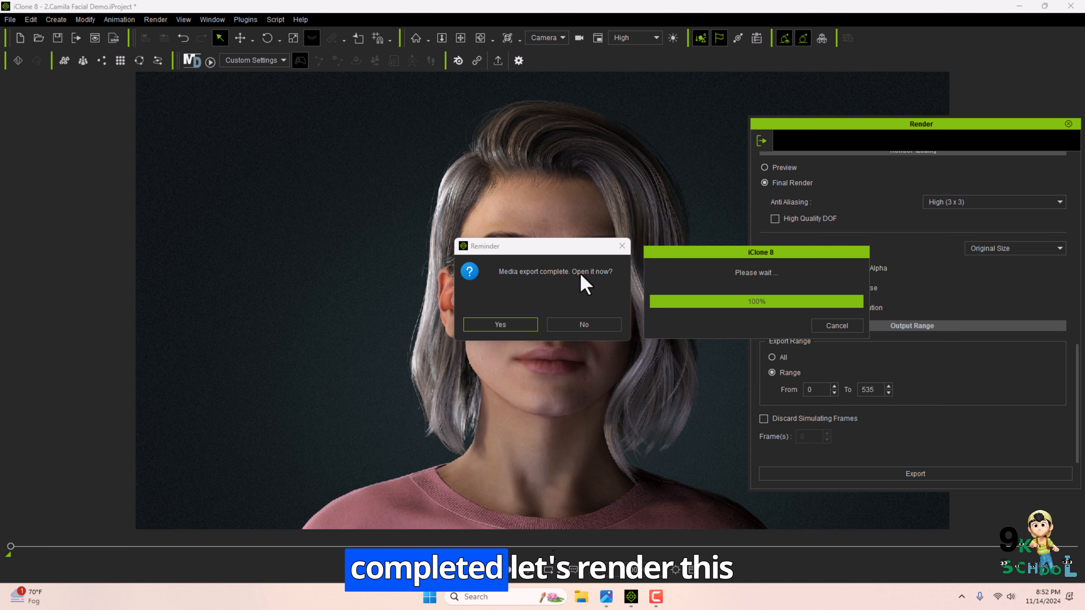
Open the project settings and turn off Activate Image in the 2D Background section.
click(505, 325)
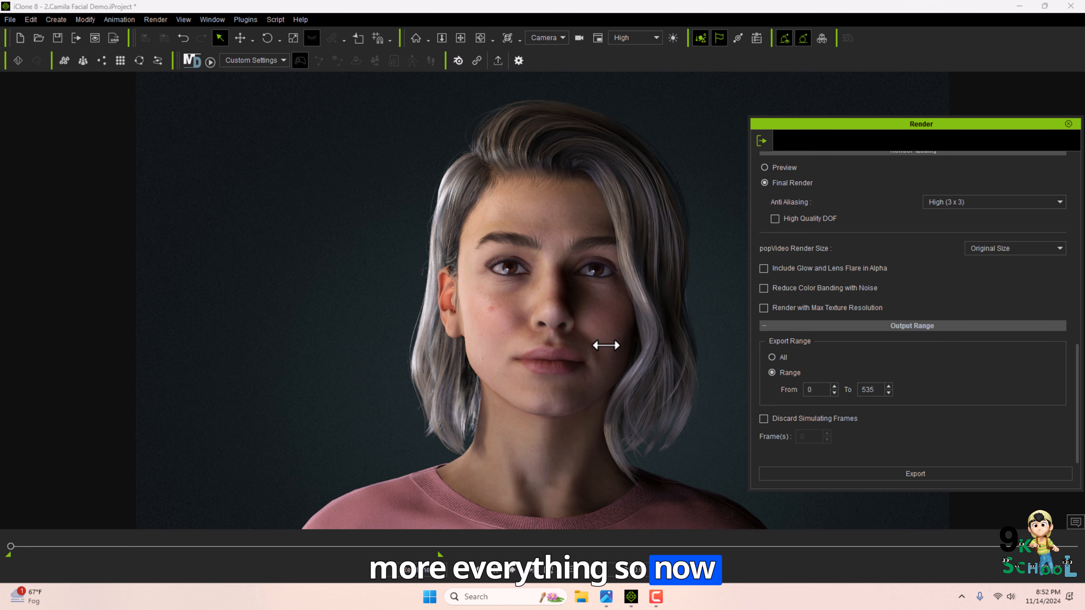
scroll(921, 358, up, 10)
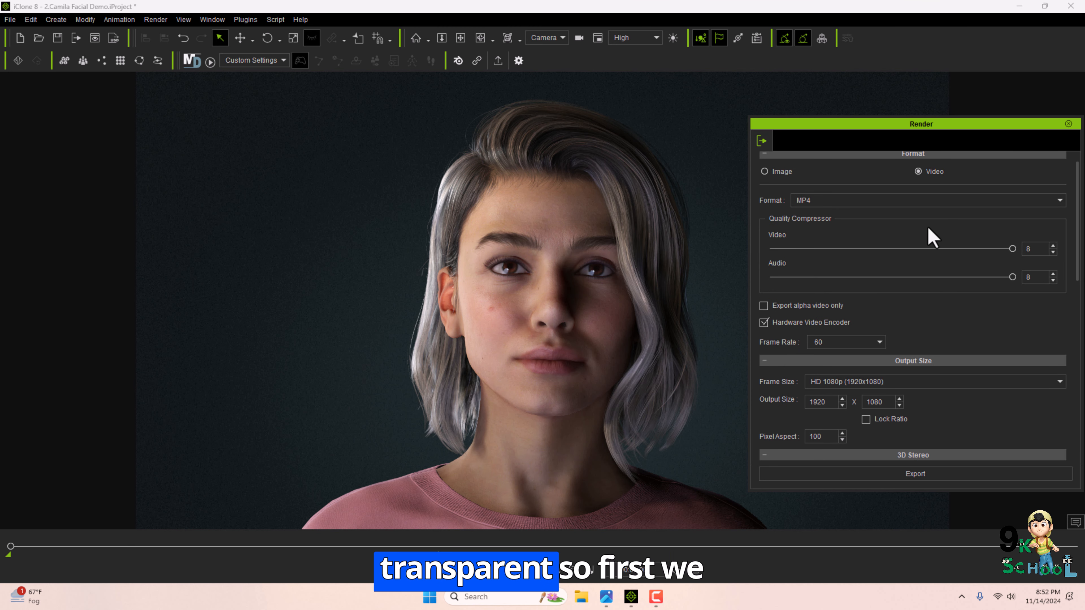
click(31, 20)
click(73, 223)
drag(969, 94, 765, 98)
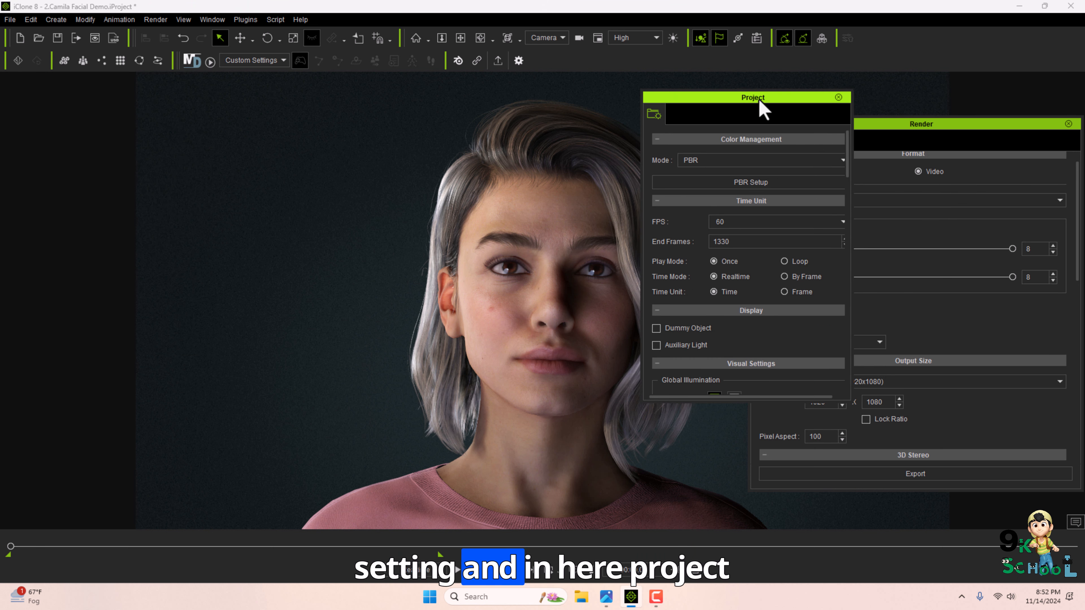
scroll(780, 317, down, 15)
scroll(728, 300, down, 3)
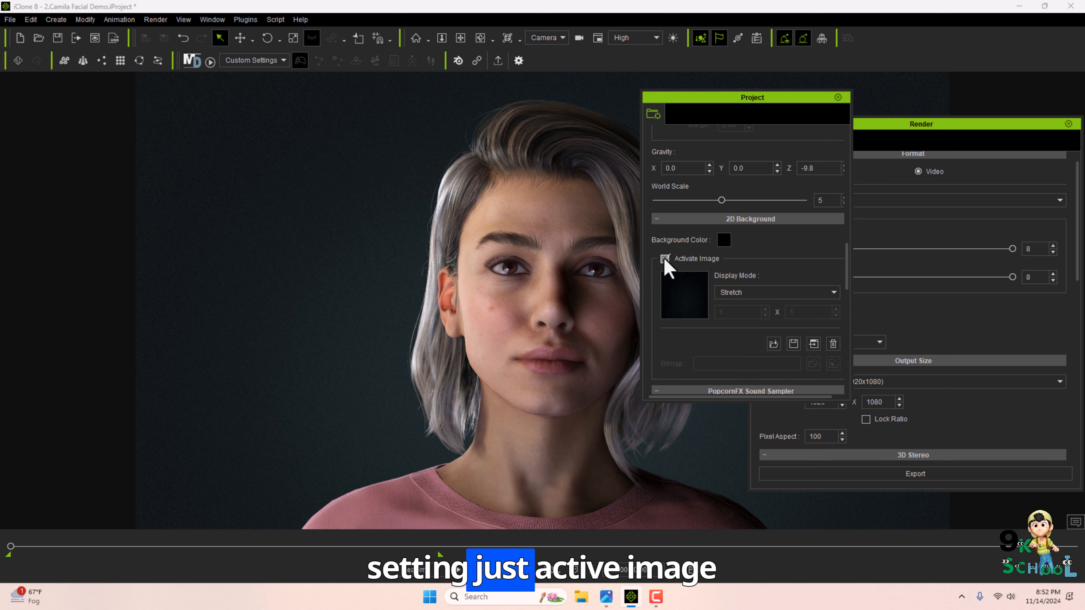
click(665, 259)
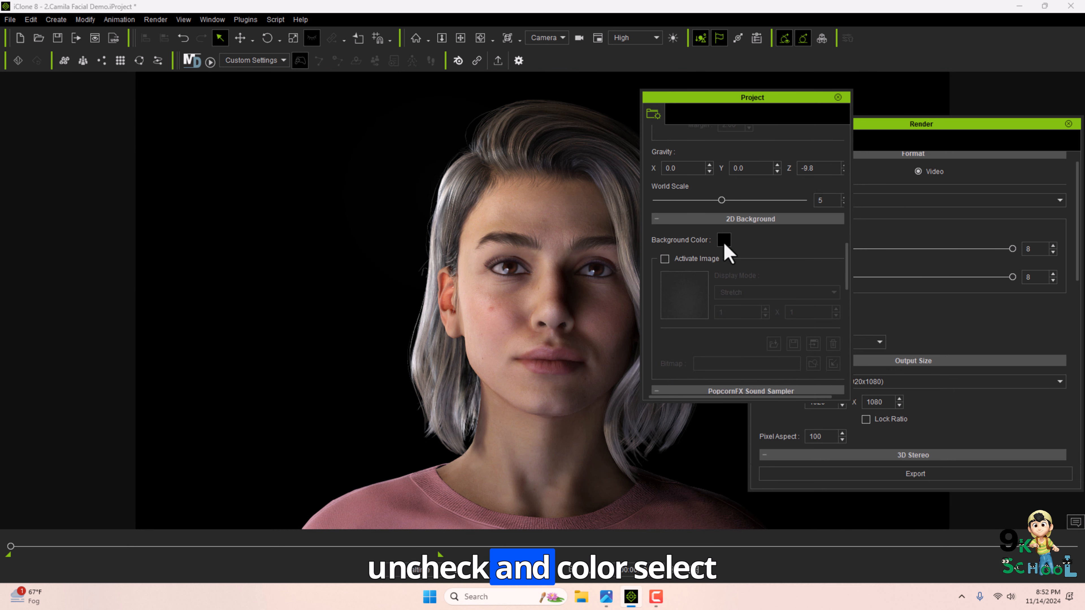
Set the 2D background color to white and close the project settings.
click(725, 240)
click(698, 216)
click(812, 350)
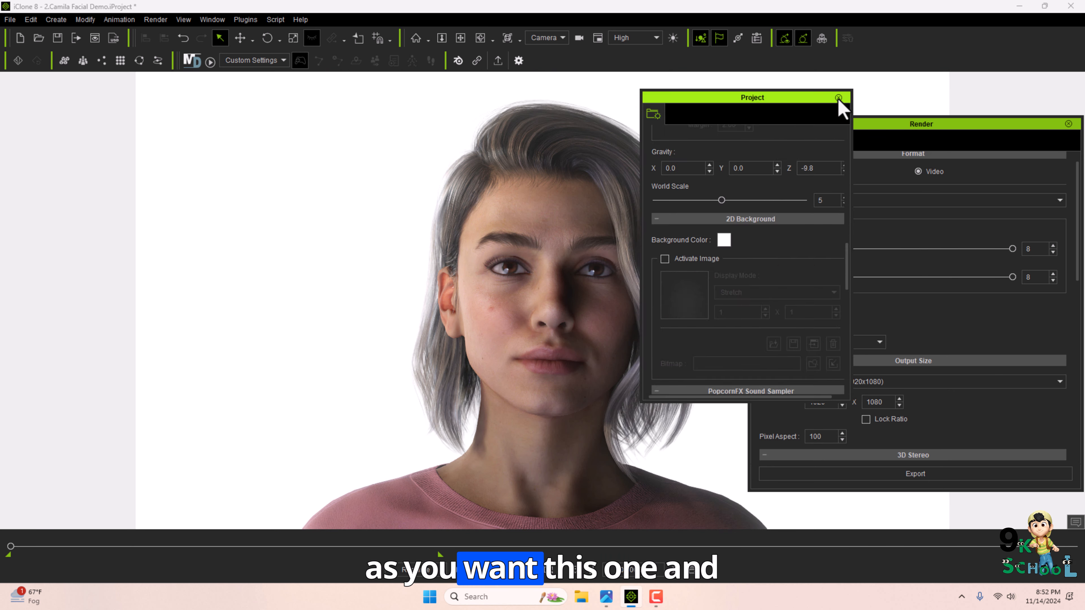
click(838, 98)
Open the Scene Manager and examine the character and light set entries.
click(218, 20)
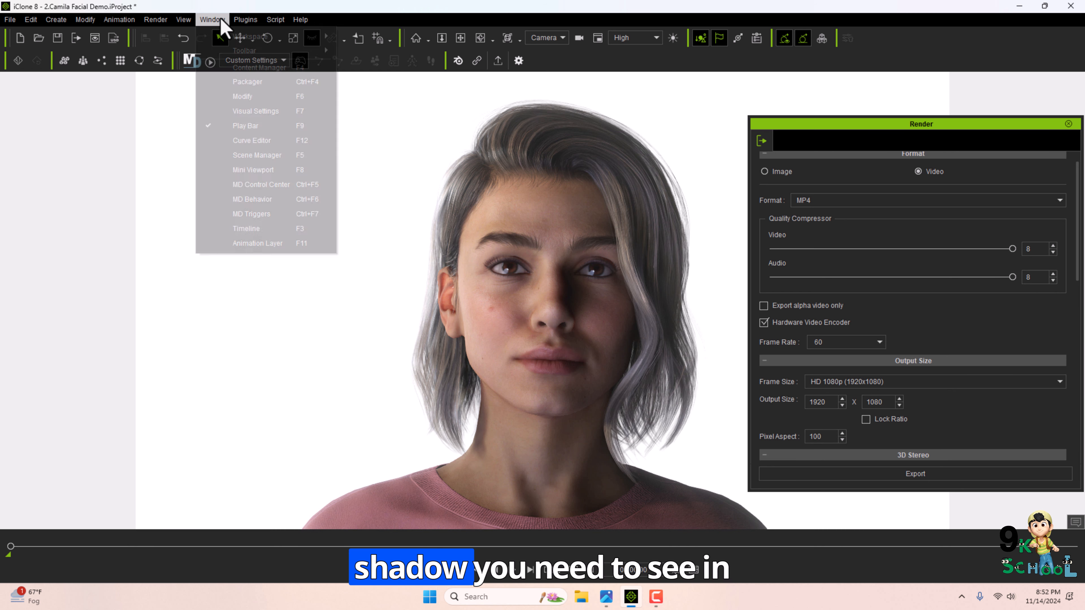
click(256, 155)
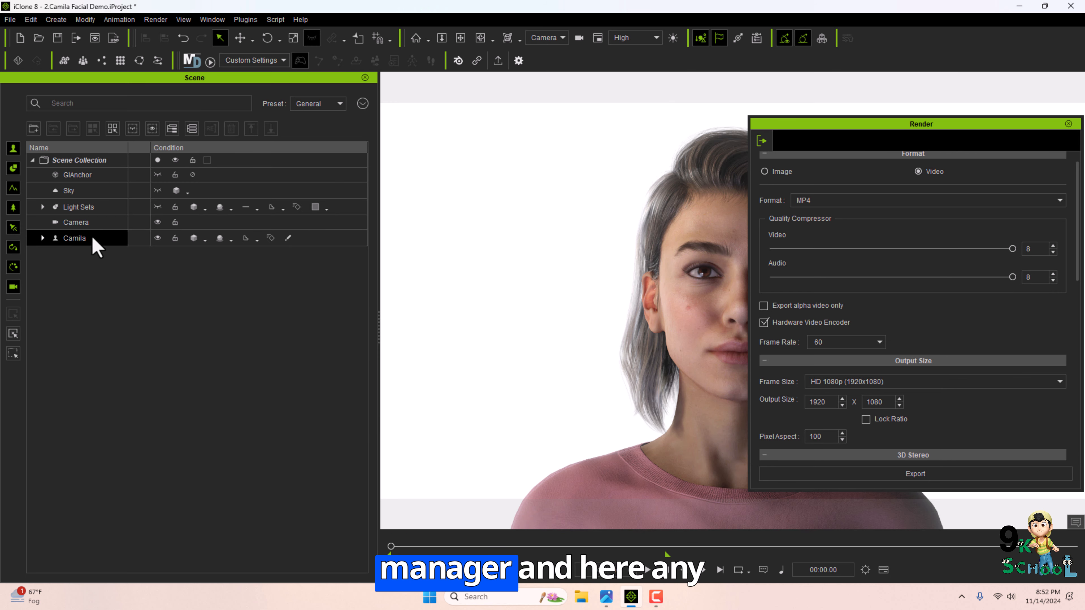
click(42, 239)
click(43, 238)
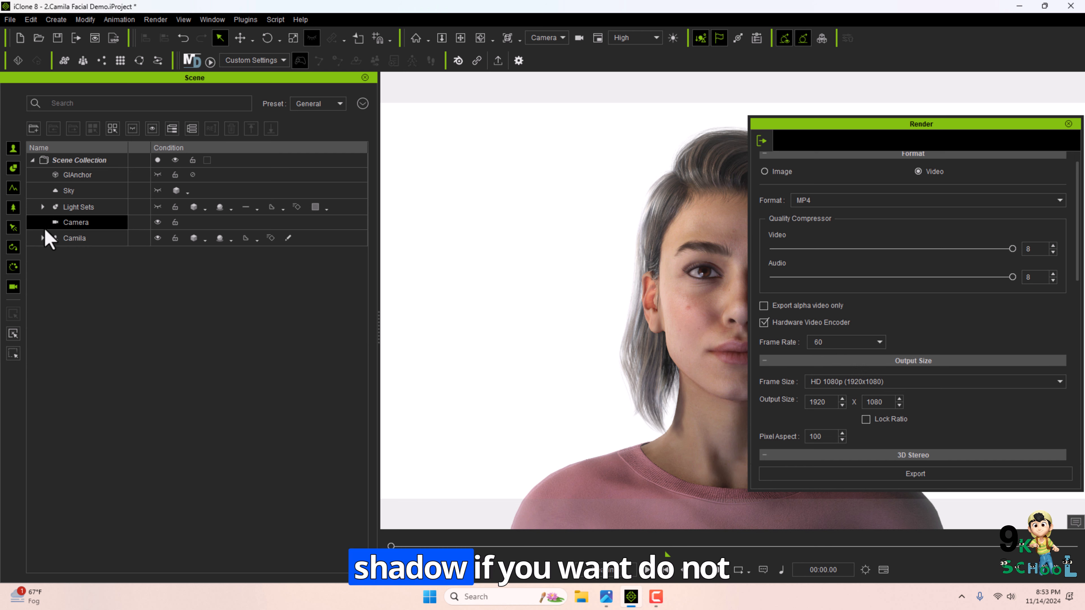
click(42, 208)
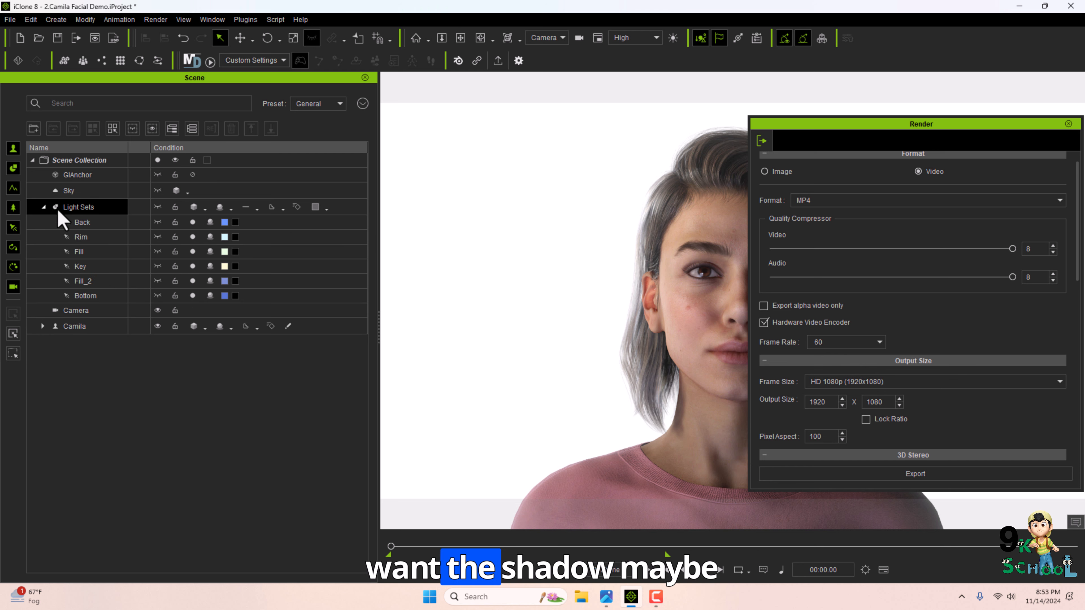
click(43, 206)
click(1068, 124)
click(365, 78)
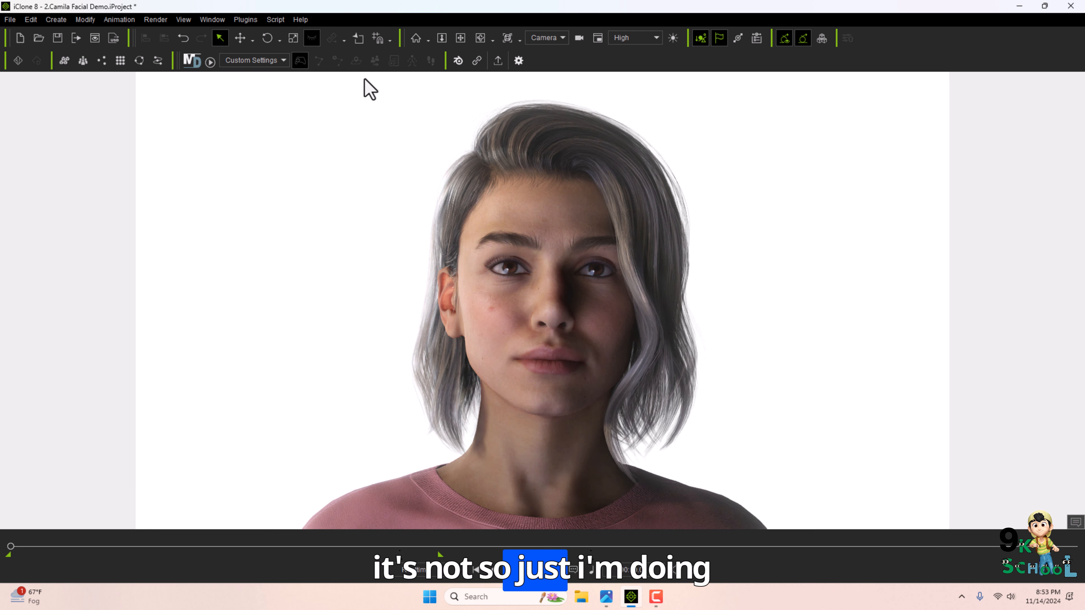
Reopen the render panel, switch the format to Image with PNG, and export it to the Pictures folder.
click(156, 20)
click(171, 32)
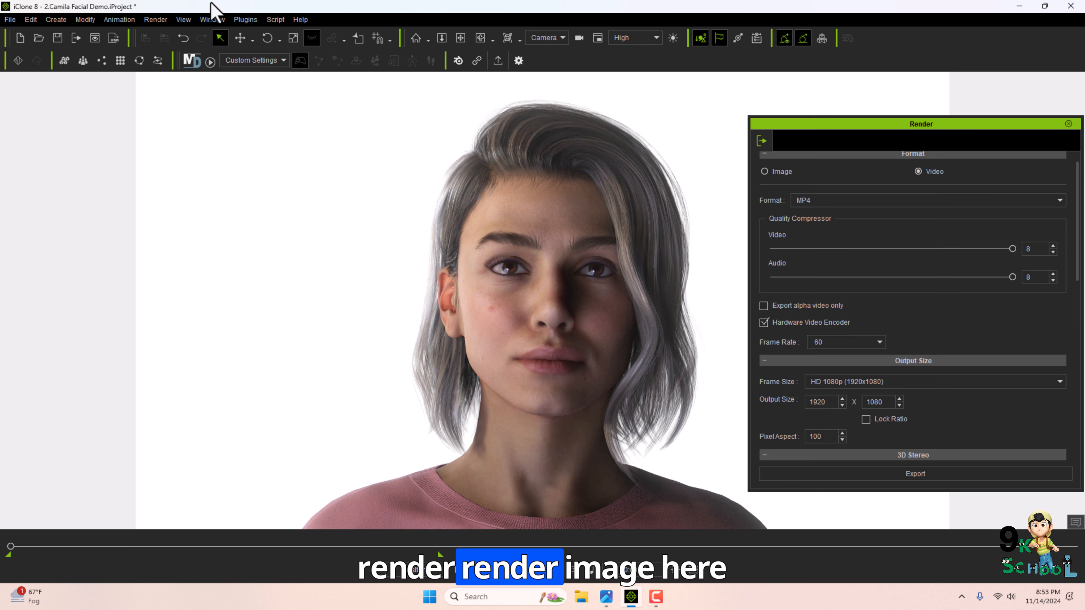
click(764, 171)
click(854, 200)
click(862, 237)
scroll(782, 356, down, 3)
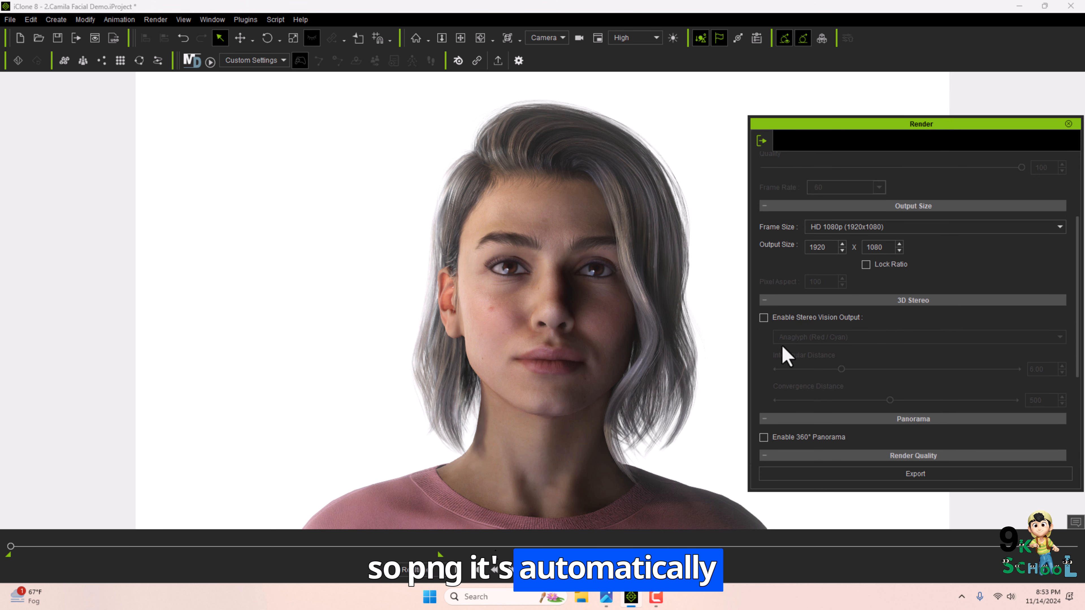
click(900, 474)
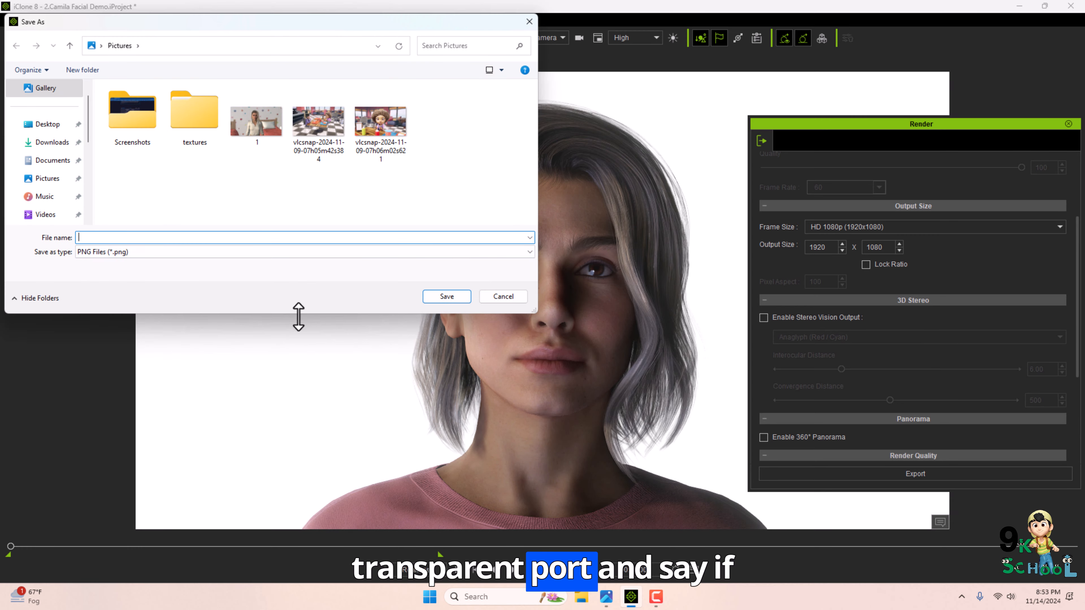
click(440, 298)
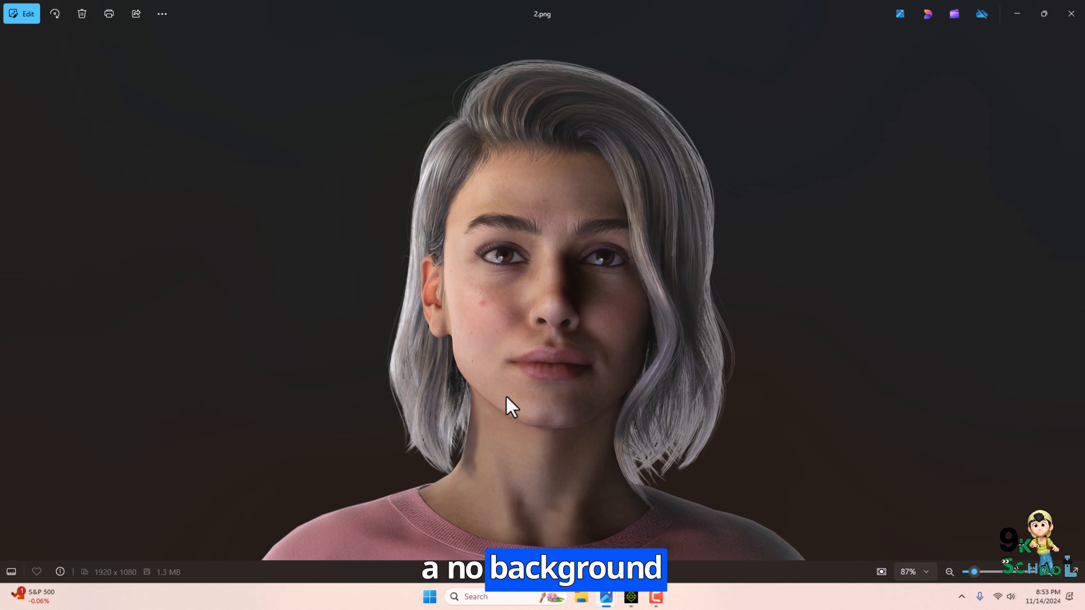
View the rendered PNG image and close the image viewer.
scroll(283, 394, up, 3)
scroll(438, 230, down, 3)
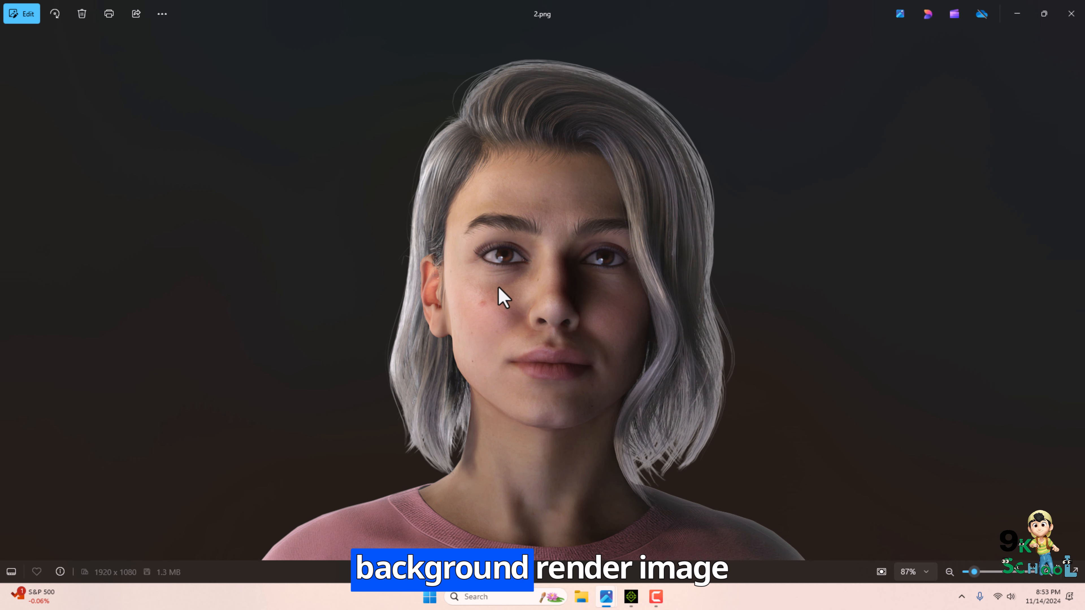
click(1071, 14)
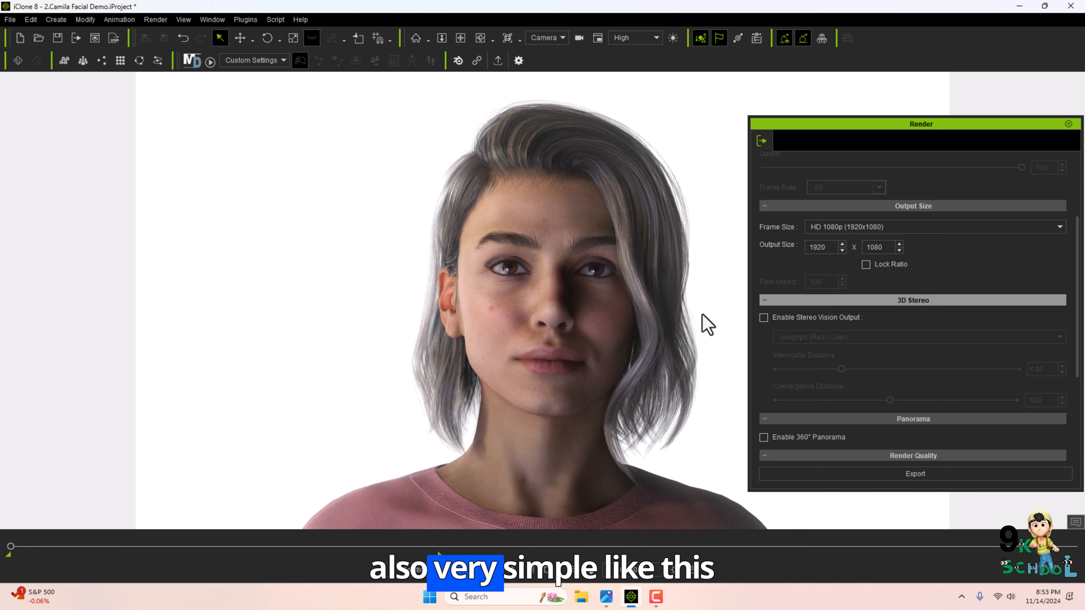
Render a PNG image sequence at 60 fps, saving it to the Pictures folder as 12.
scroll(957, 312, up, 3)
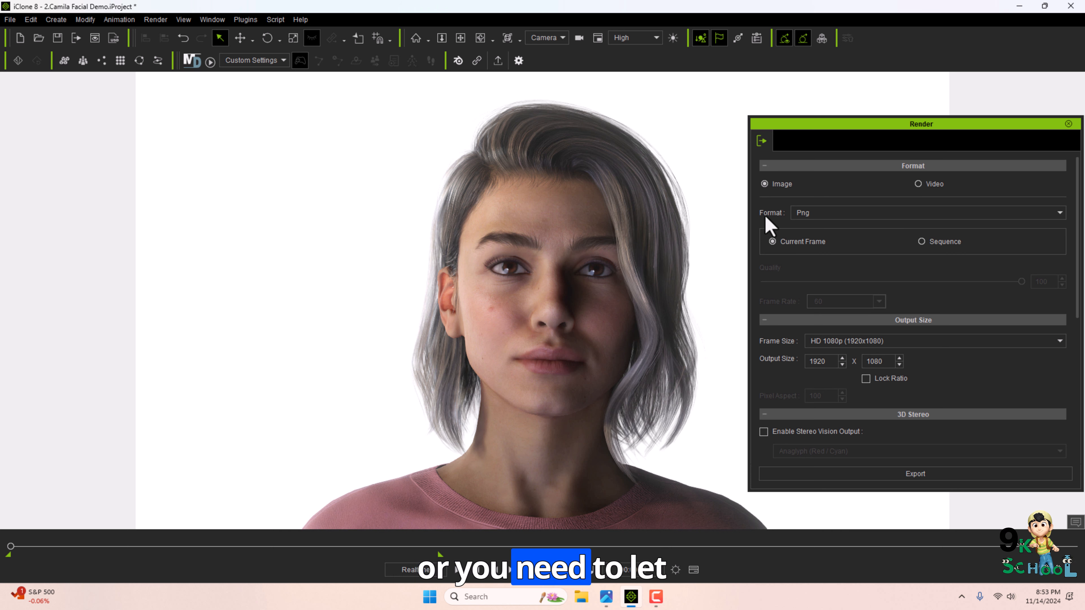
click(879, 302)
click(829, 346)
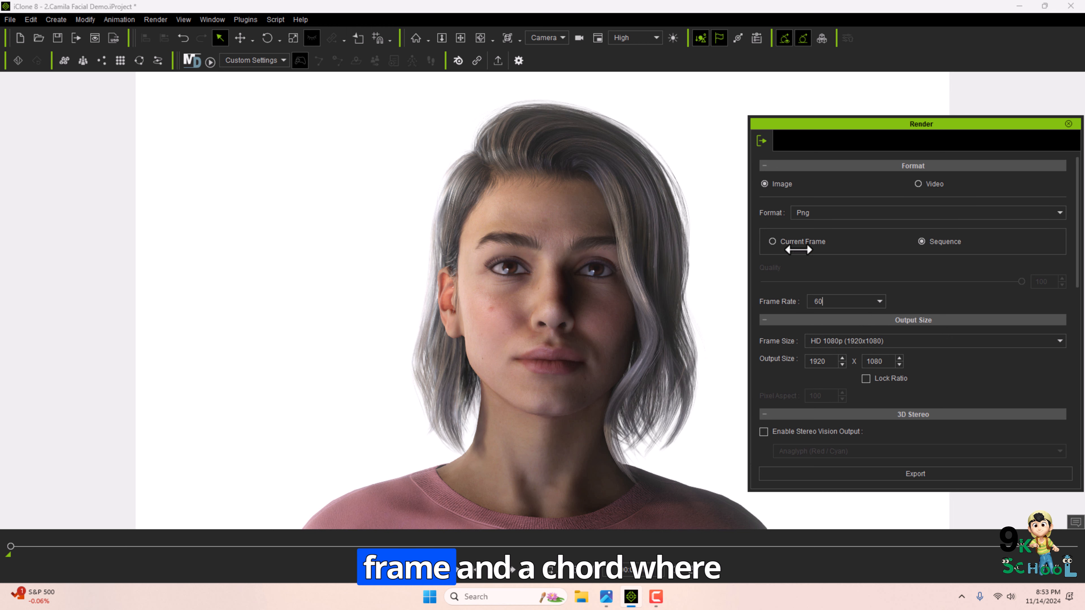
scroll(901, 426, down, 5)
click(918, 474)
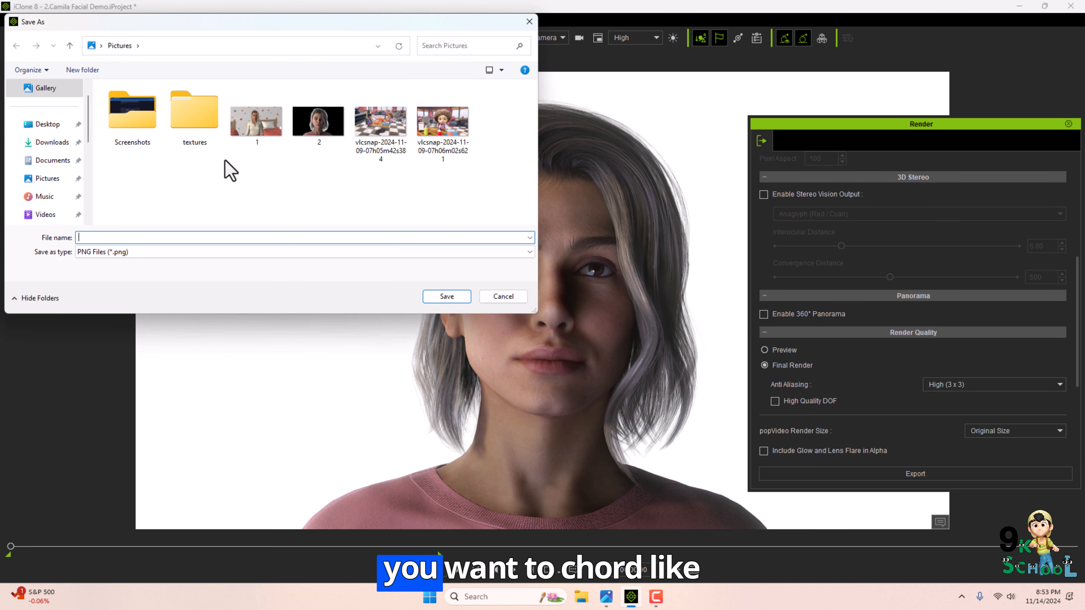
text(1)
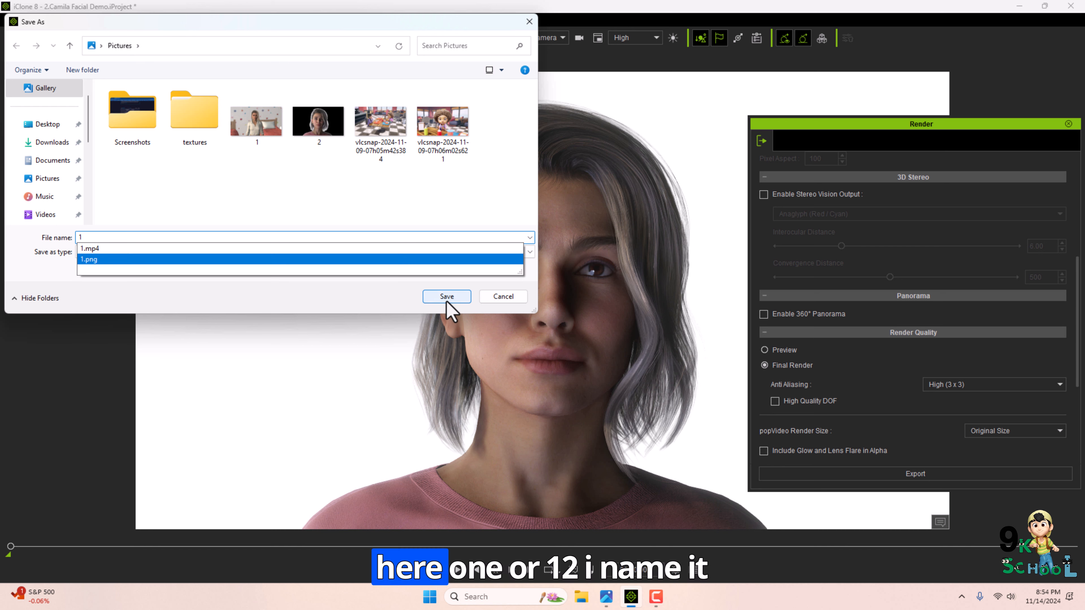
text(2)
click(444, 298)
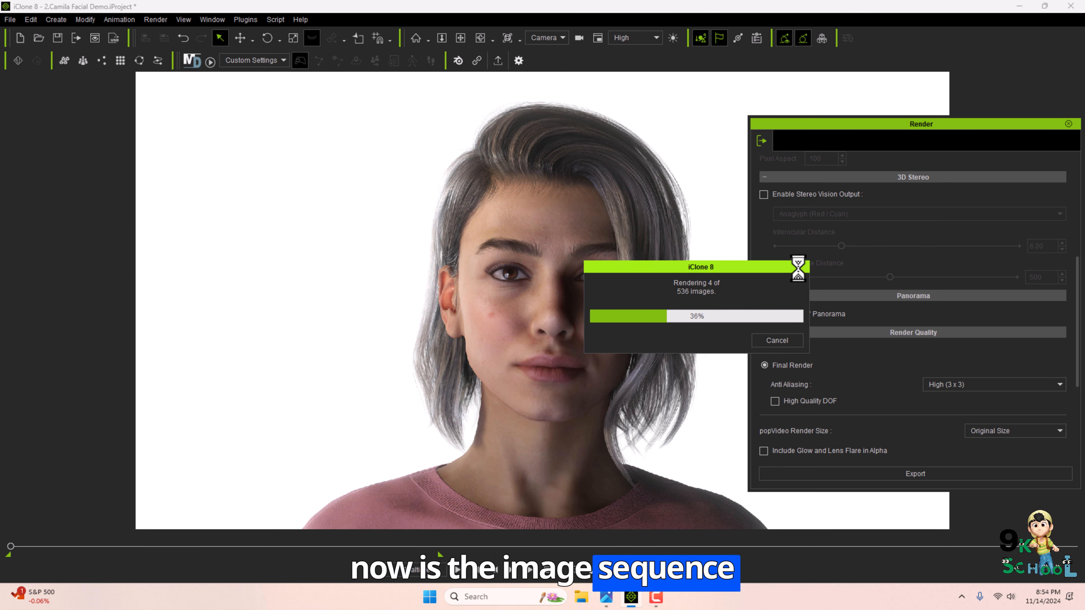
Cancel the image sequence rendering partway through.
drag(797, 267, 909, 268)
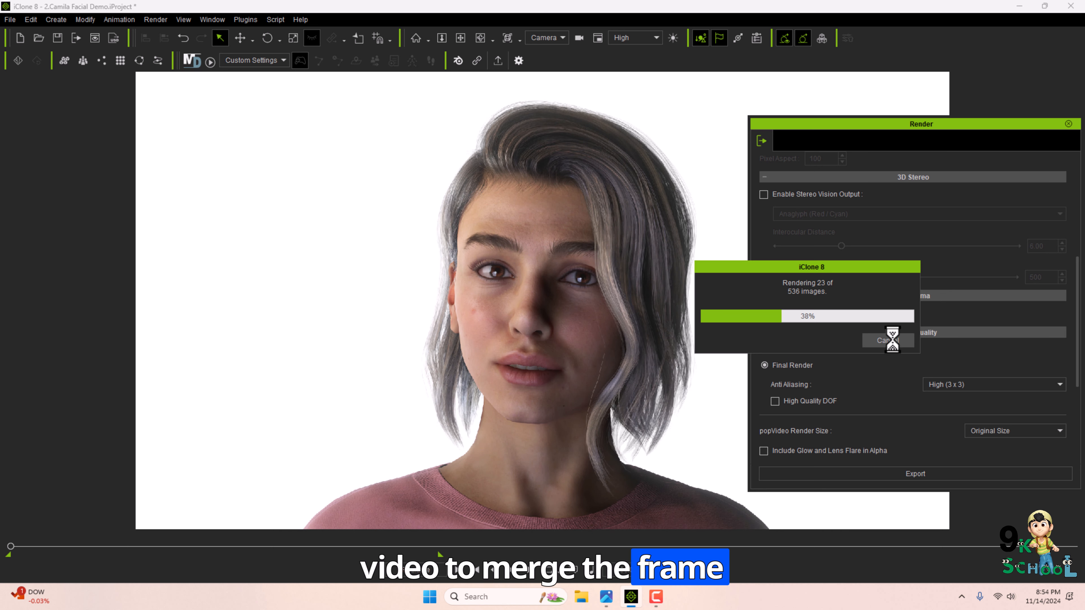
click(892, 340)
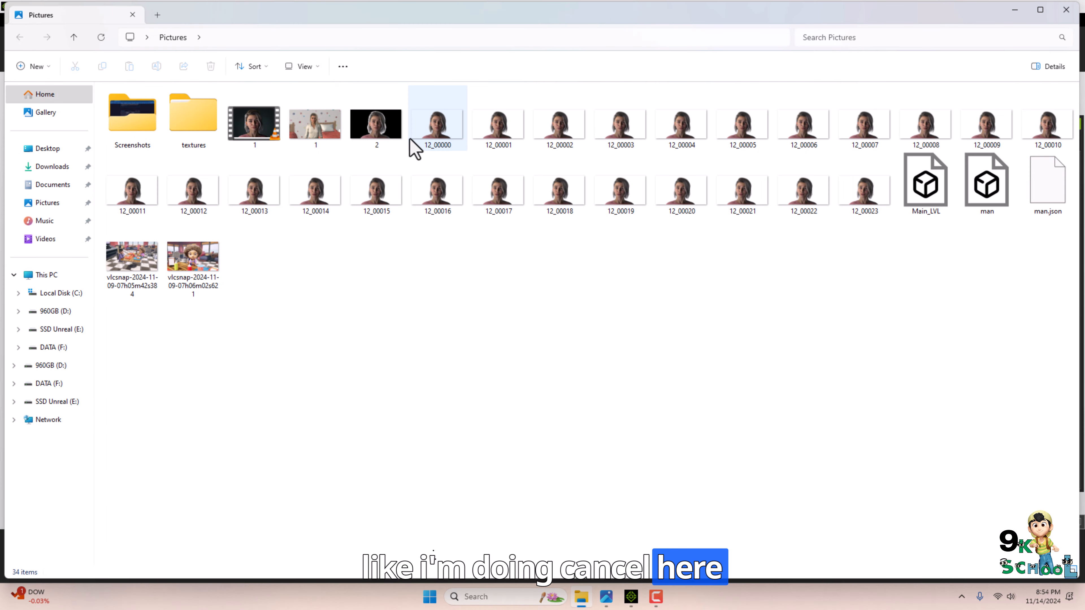
Open the rendered sequence frames and step through them in the image viewer.
double_click(457, 131)
click(1070, 298)
click(1071, 298)
click(1071, 299)
click(1070, 298)
click(1070, 299)
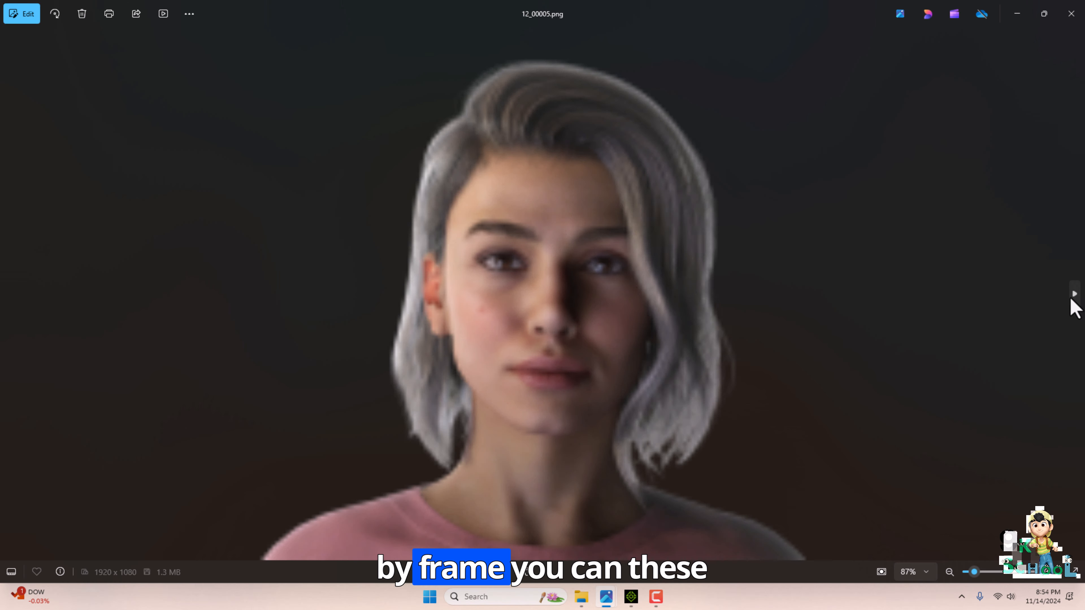
click(1071, 299)
click(1071, 14)
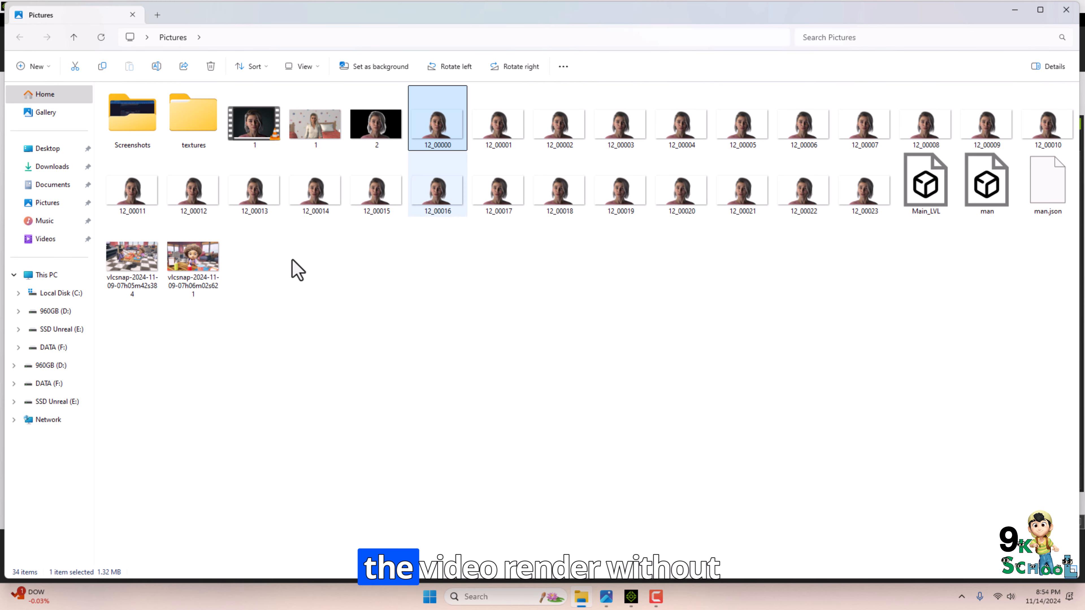
click(1014, 10)
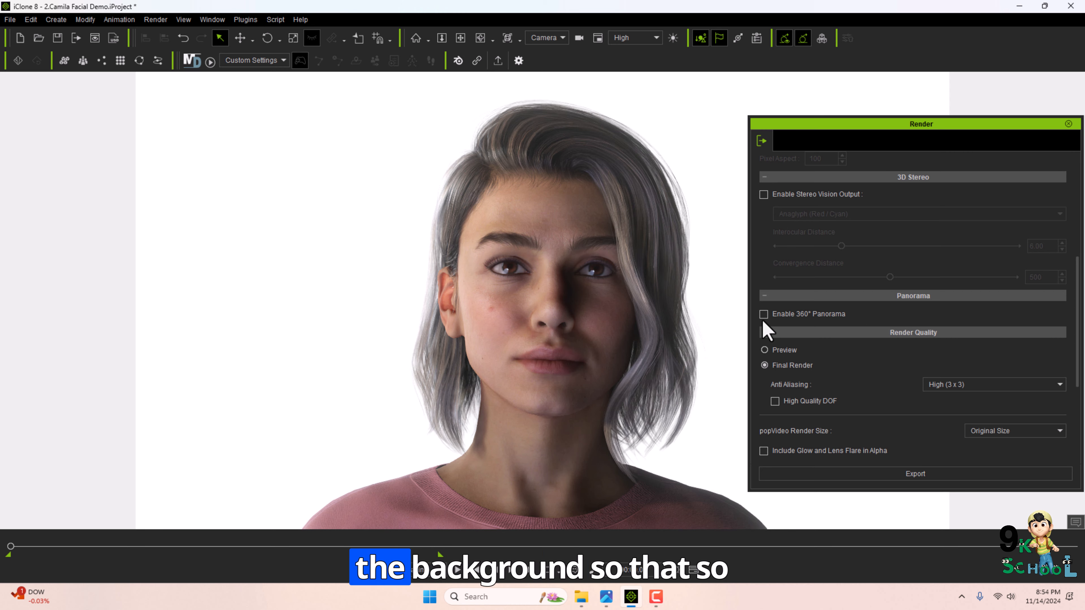
Close the render panel and start a new project without saving the current one.
scroll(1039, 385, up, 5)
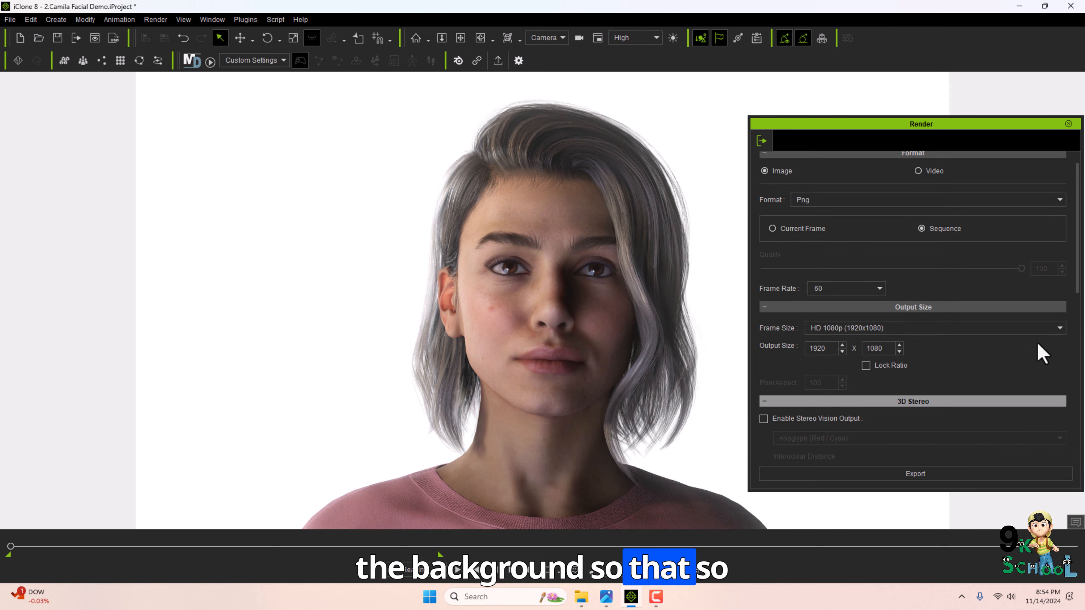
click(1068, 123)
click(10, 19)
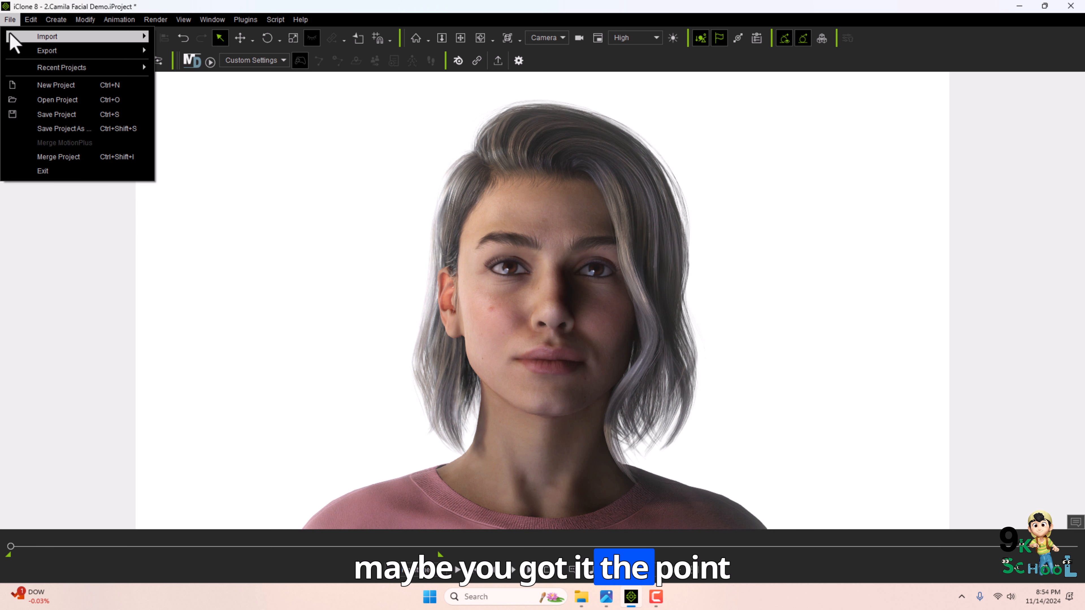
click(17, 83)
click(539, 324)
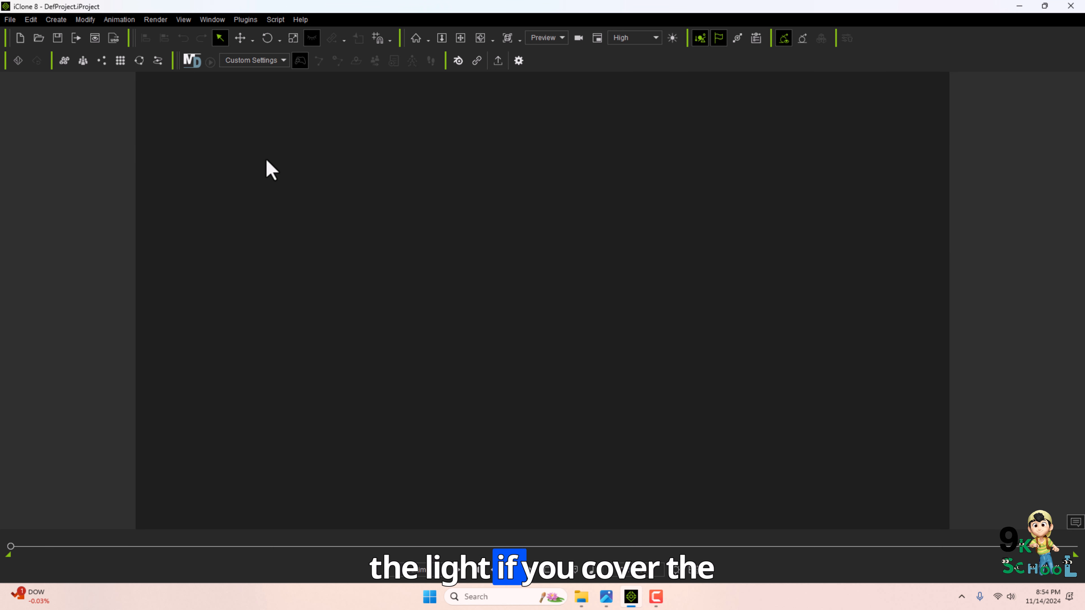
click(155, 19)
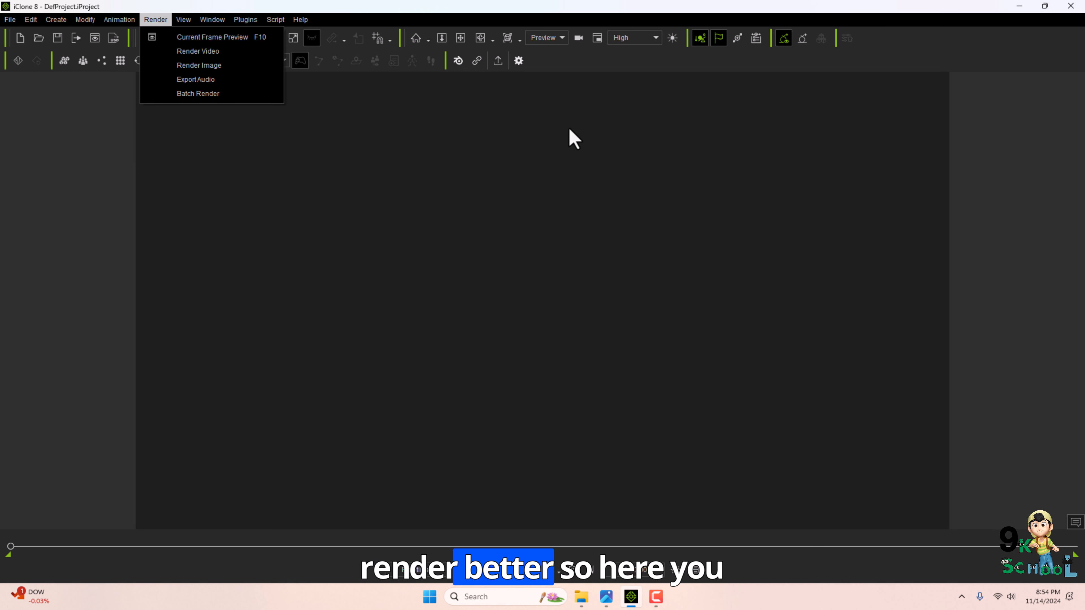
click(162, 21)
click(156, 19)
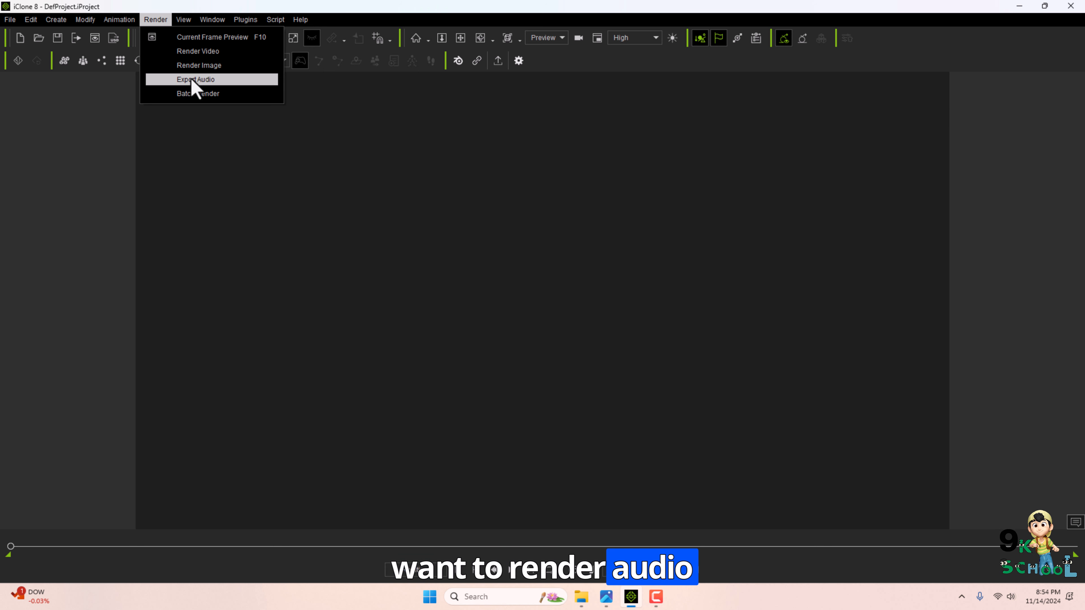
click(424, 202)
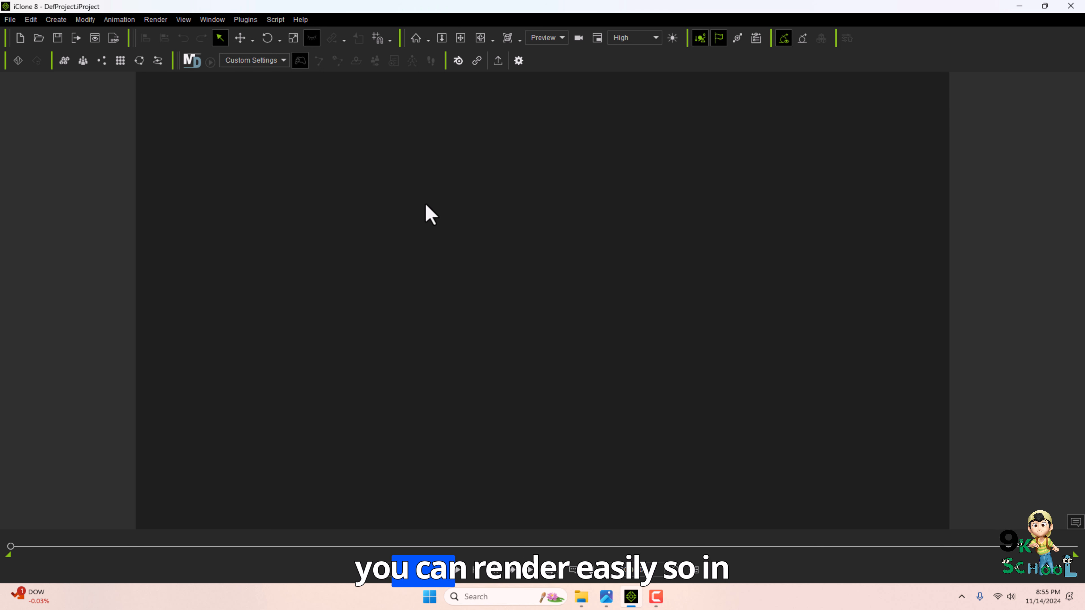
Switch to the course outline image and minimize its window.
key(alt+Tab)
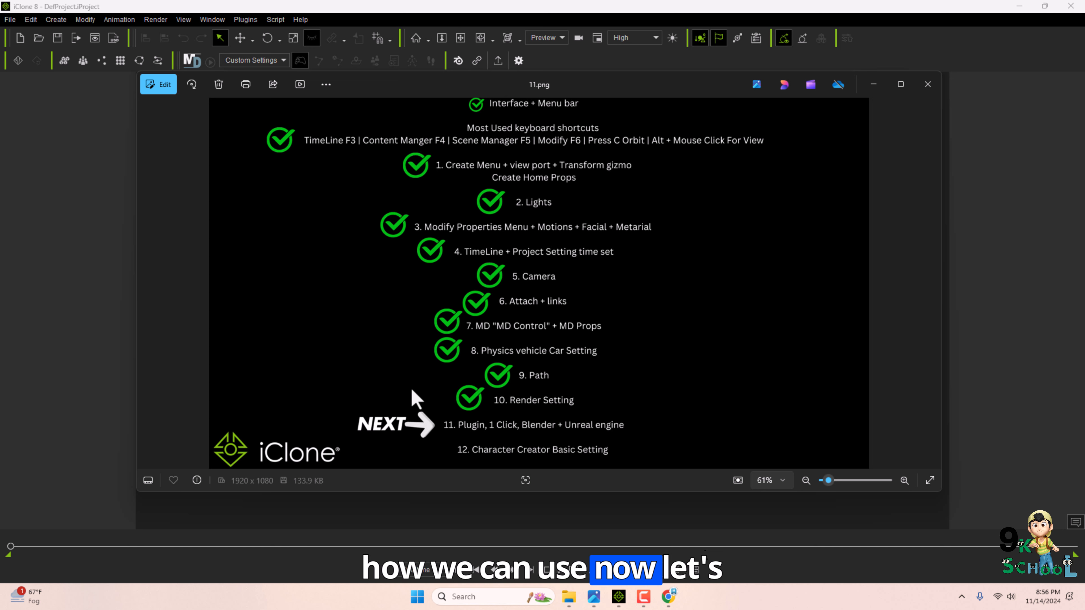
click(873, 84)
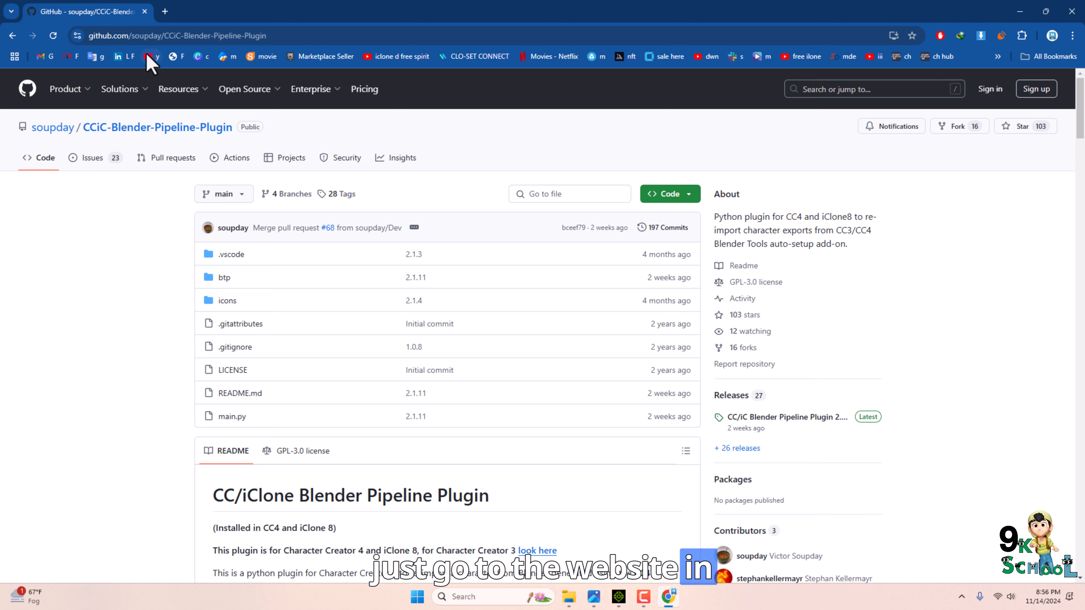
Review the CCiC-Blender-Pipeline-Plugin repository and its 2.1.11 release assets, cancelling the source code zip download.
click(197, 35)
click(133, 287)
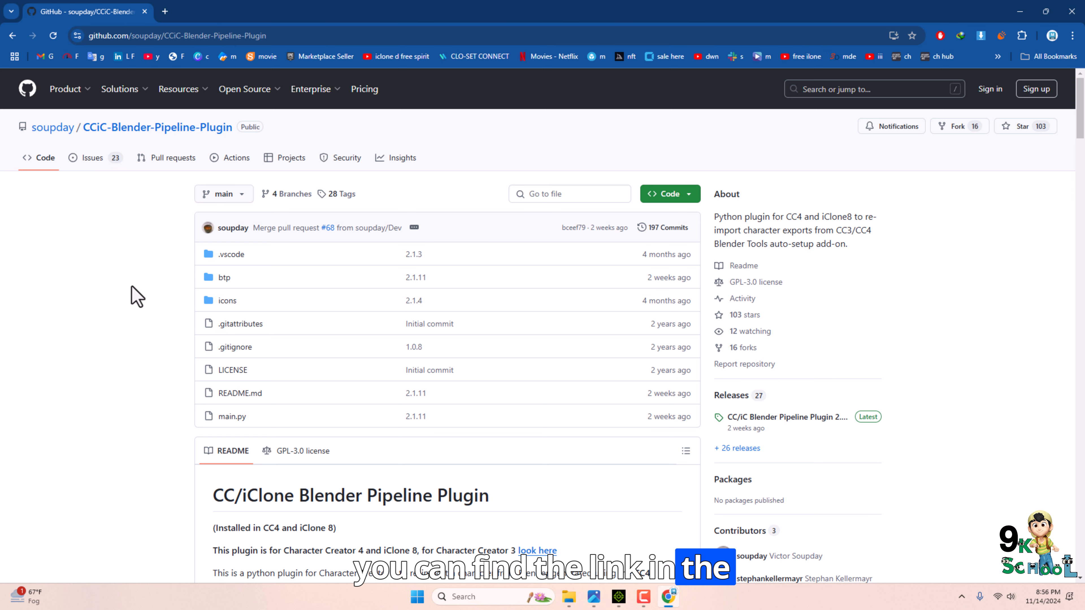
scroll(541, 416, down, 2)
scroll(541, 416, up, 1)
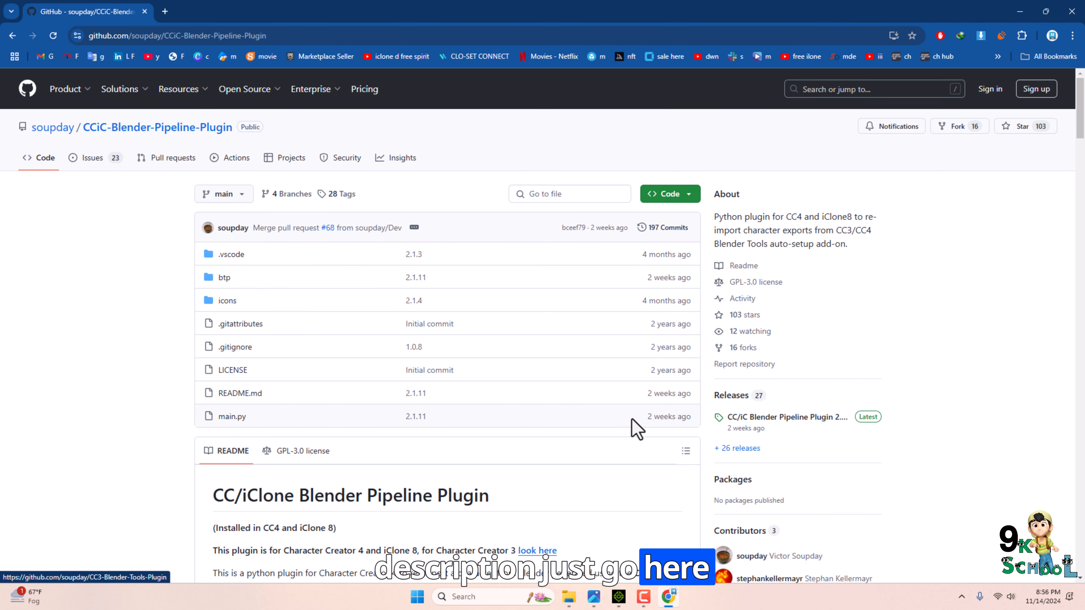
scroll(666, 405, down, 2)
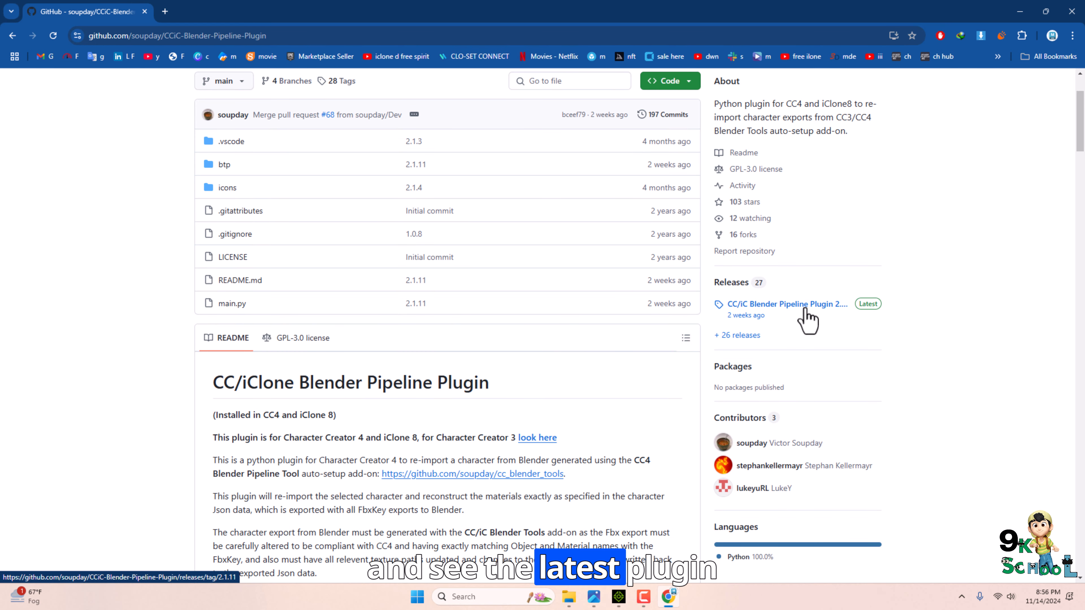
scroll(539, 375, up, 2)
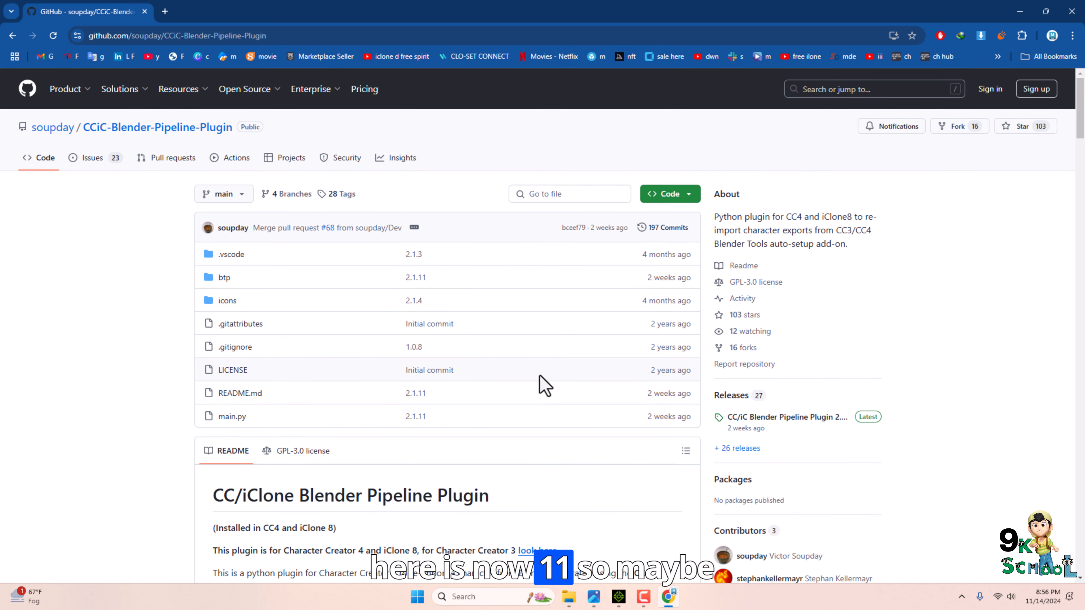
scroll(790, 342, down, 2)
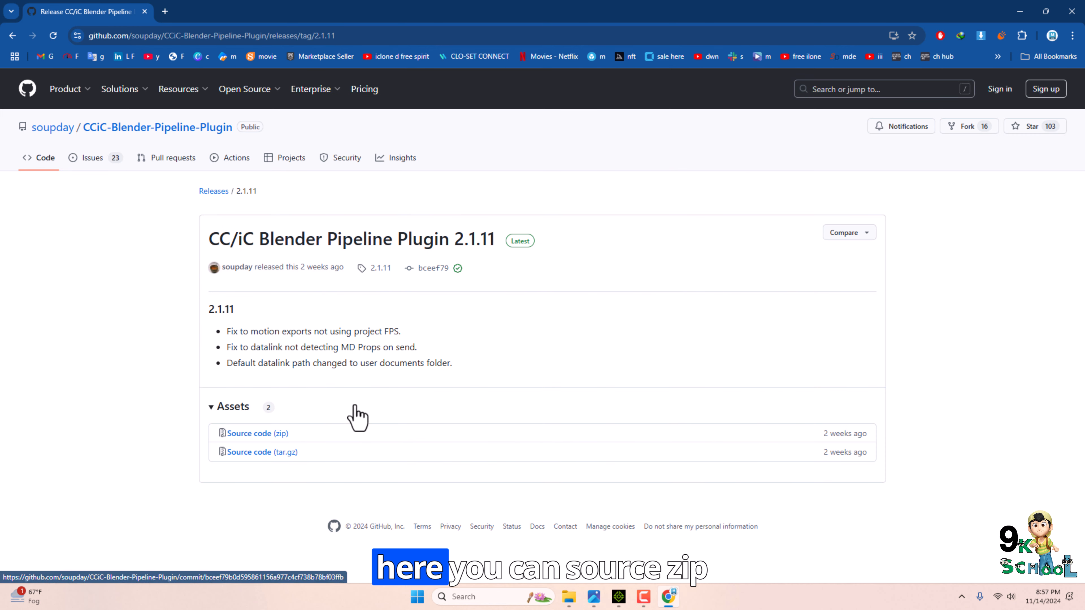
click(256, 434)
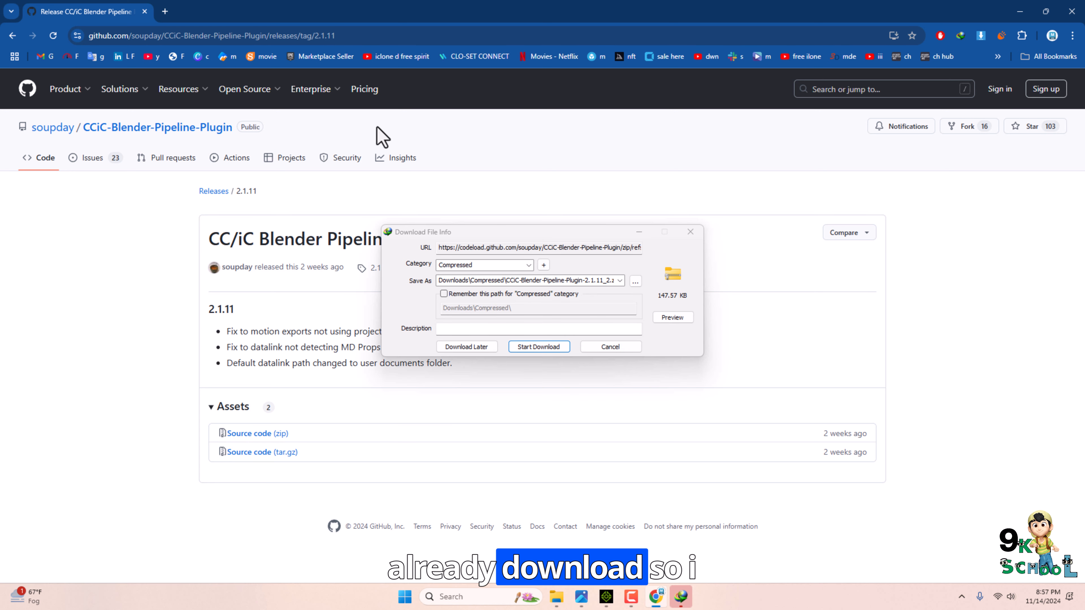
click(603, 348)
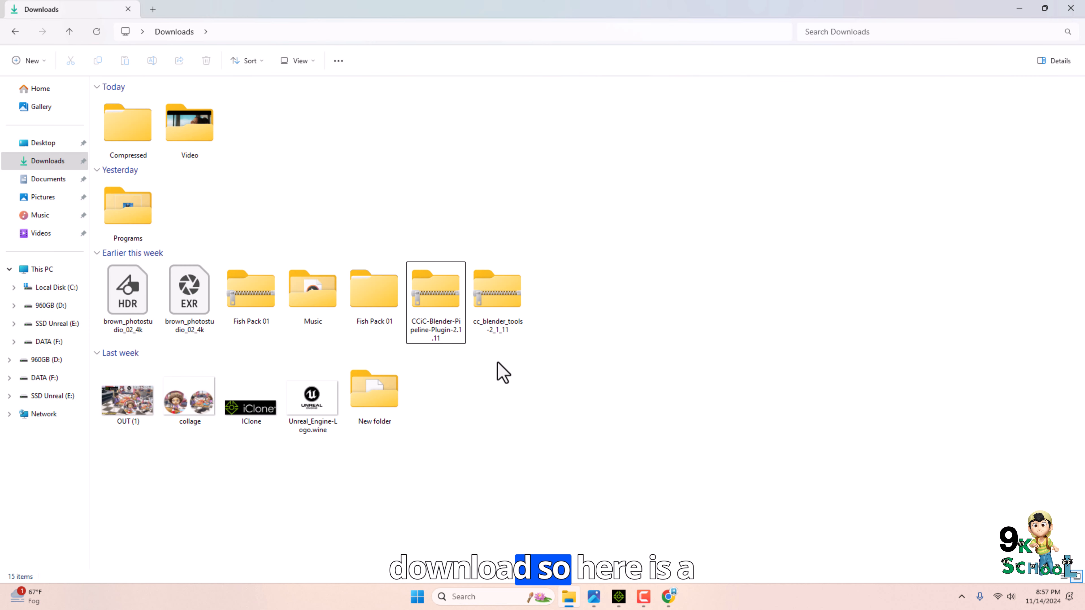
Extract the CCiC-Blender-Pipeline-Plugin-2.1.11 zip in Downloads.
right_click(444, 286)
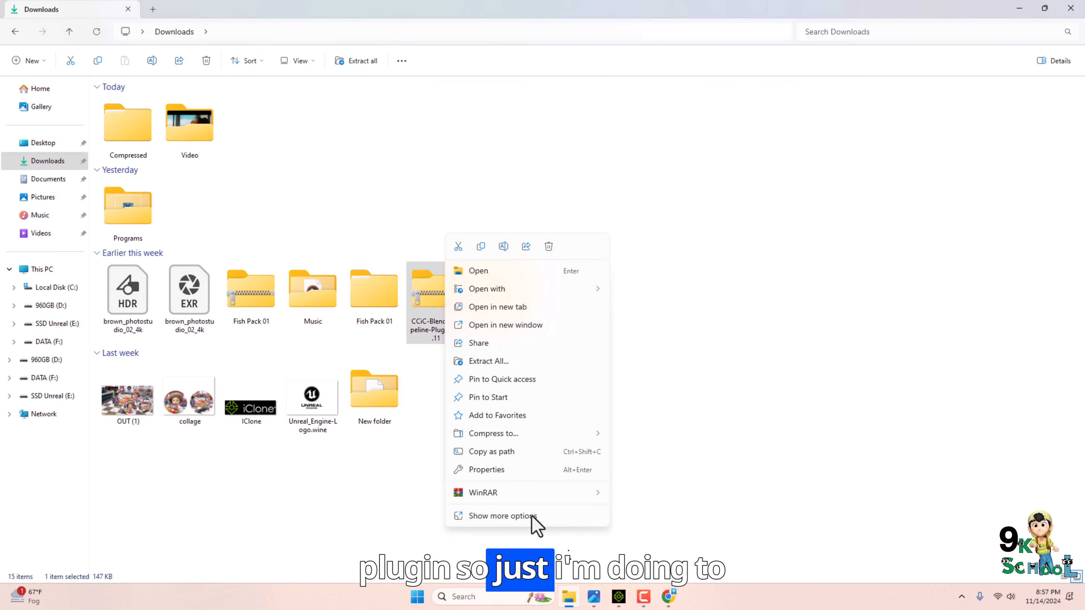
click(530, 516)
click(472, 354)
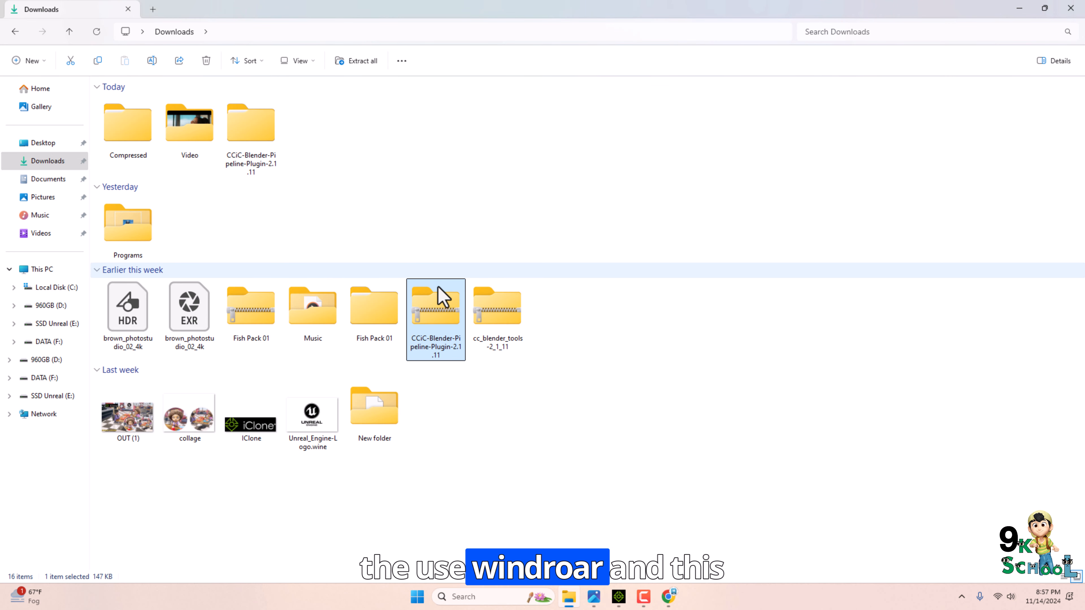
Copy the CCiC-Blender-Pipeline-Plugin-2.1.11 folder from inside the extracted folder.
double_click(233, 136)
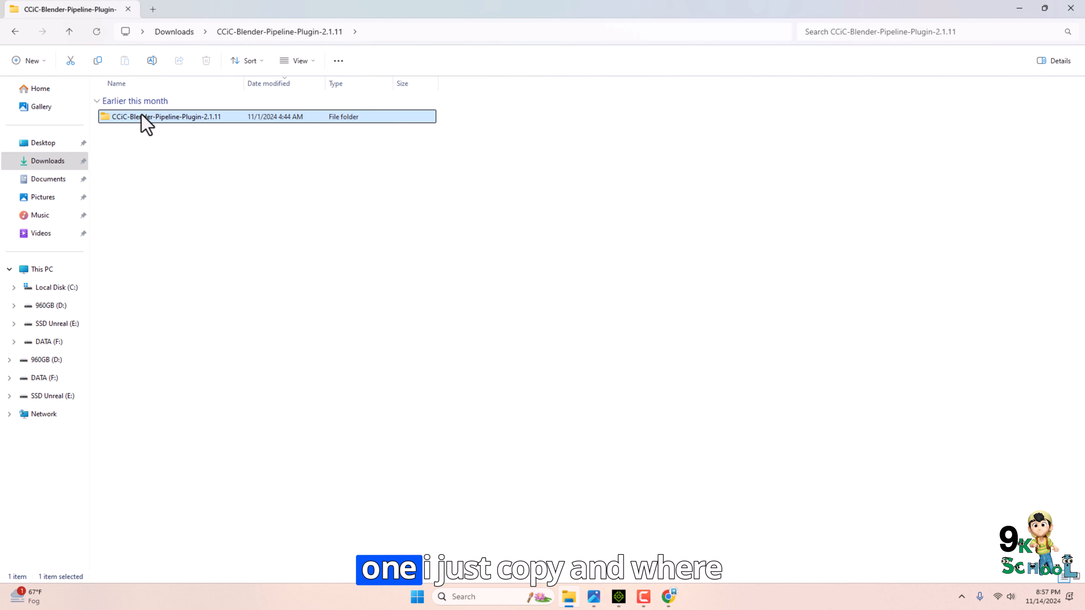
right_click(144, 120)
click(164, 130)
click(1019, 9)
click(1019, 11)
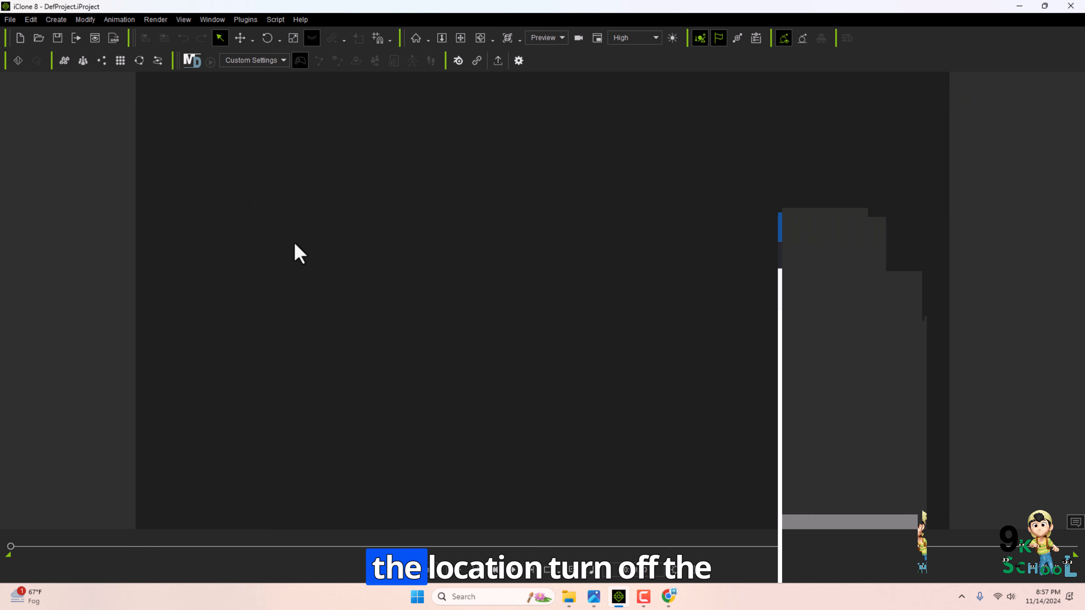
click(1020, 7)
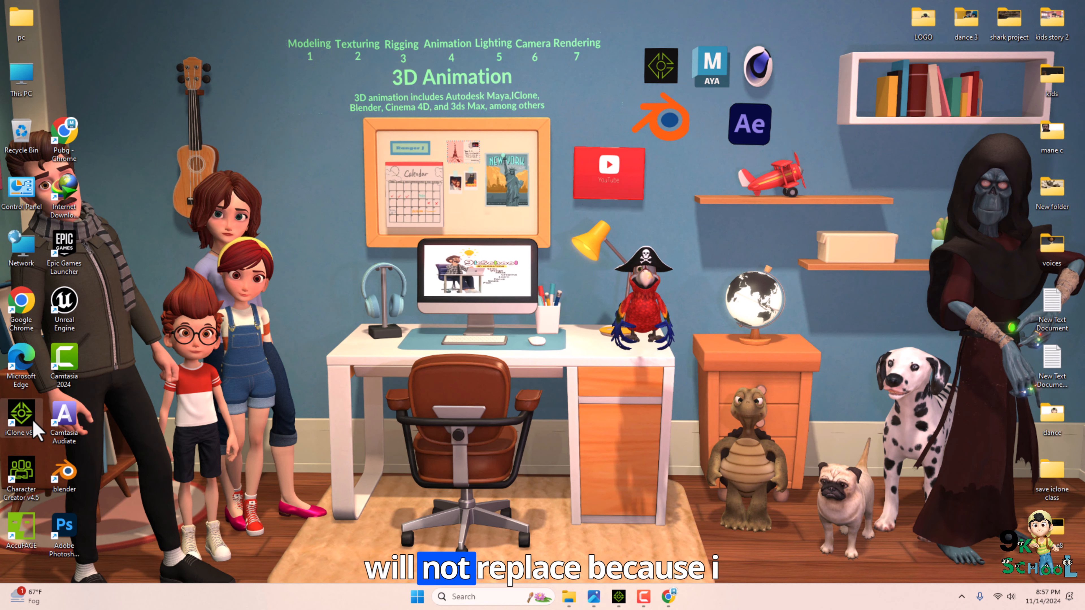
Open the file location of the iClone 8 desktop shortcut.
click(616, 593)
click(616, 593)
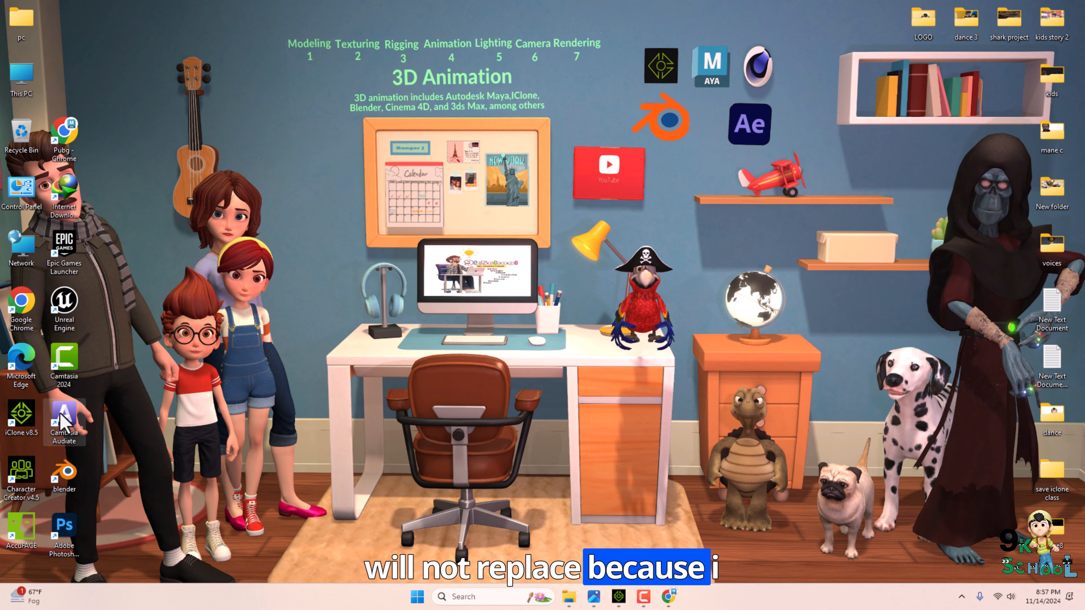
right_click(25, 423)
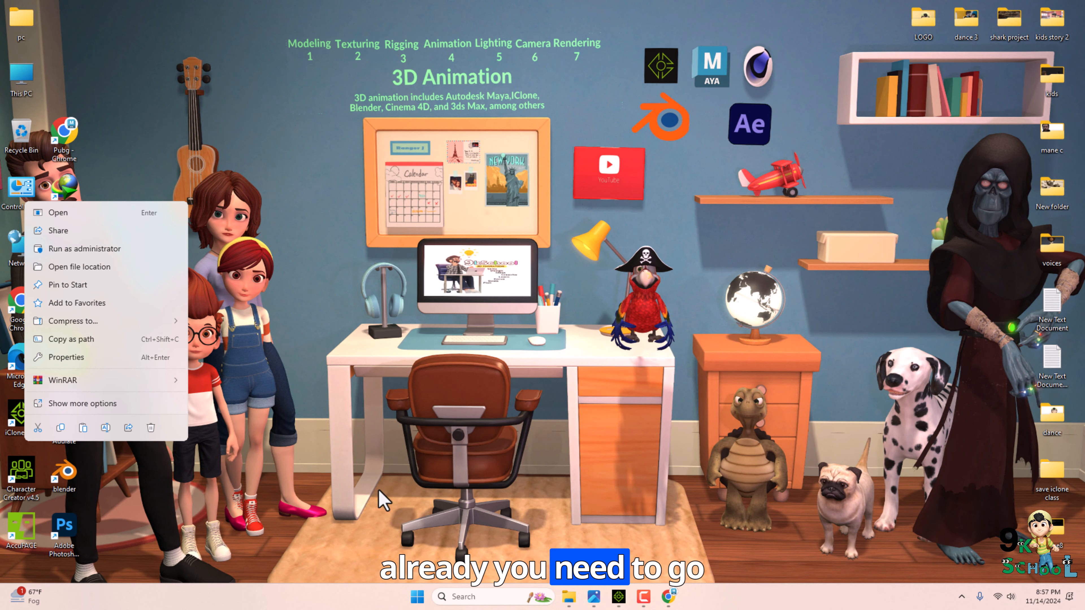
click(33, 413)
right_click(33, 412)
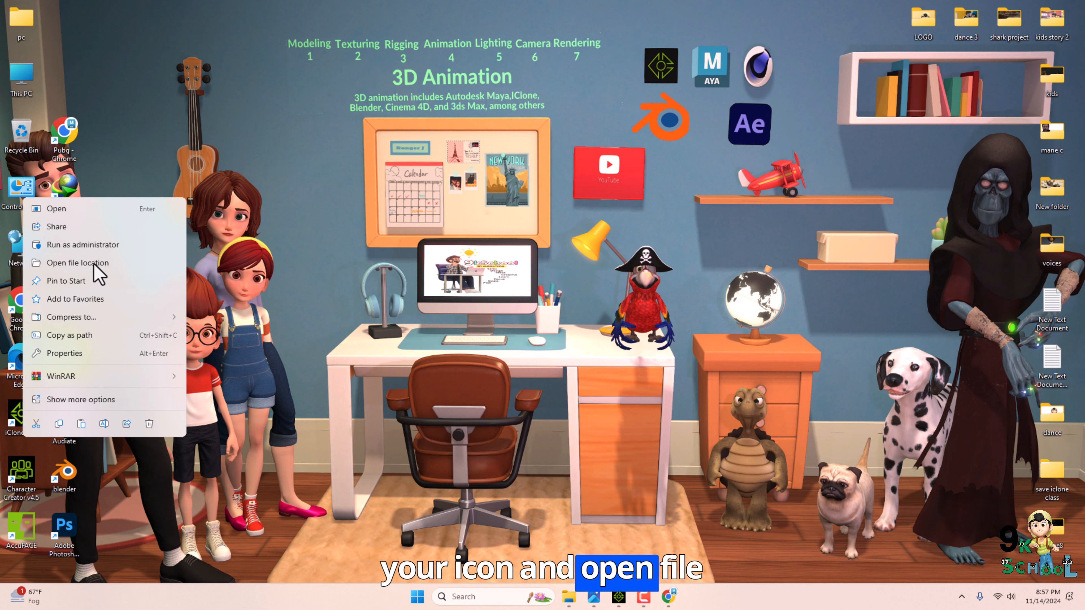
click(107, 278)
scroll(271, 218, up, 4)
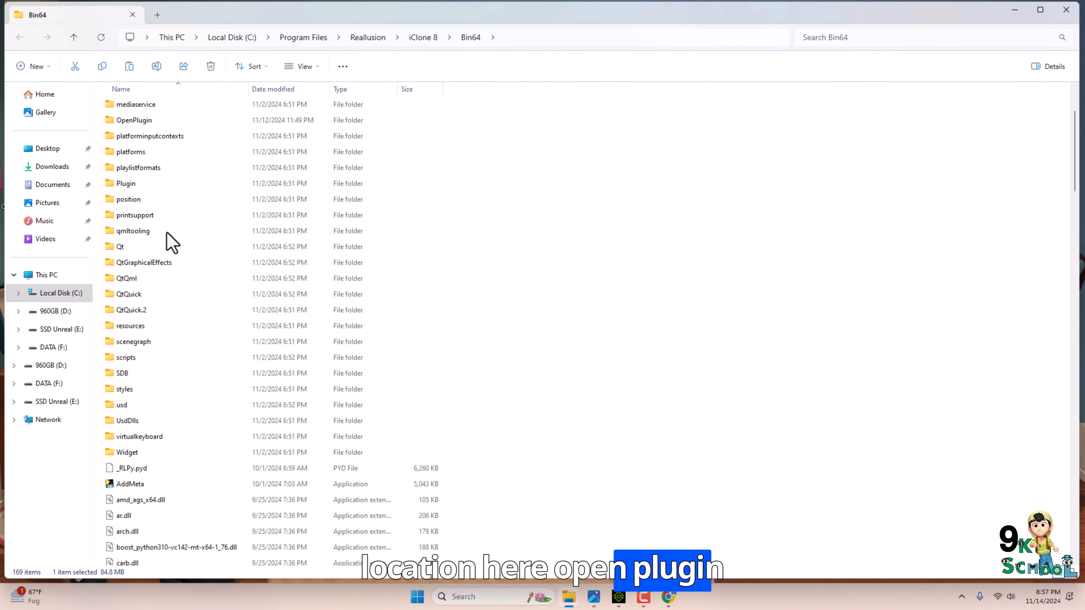
Paste the copied plugin folder into iClone 8's Bin64\OpenPlugin folder.
click(148, 121)
double_click(148, 121)
right_click(233, 232)
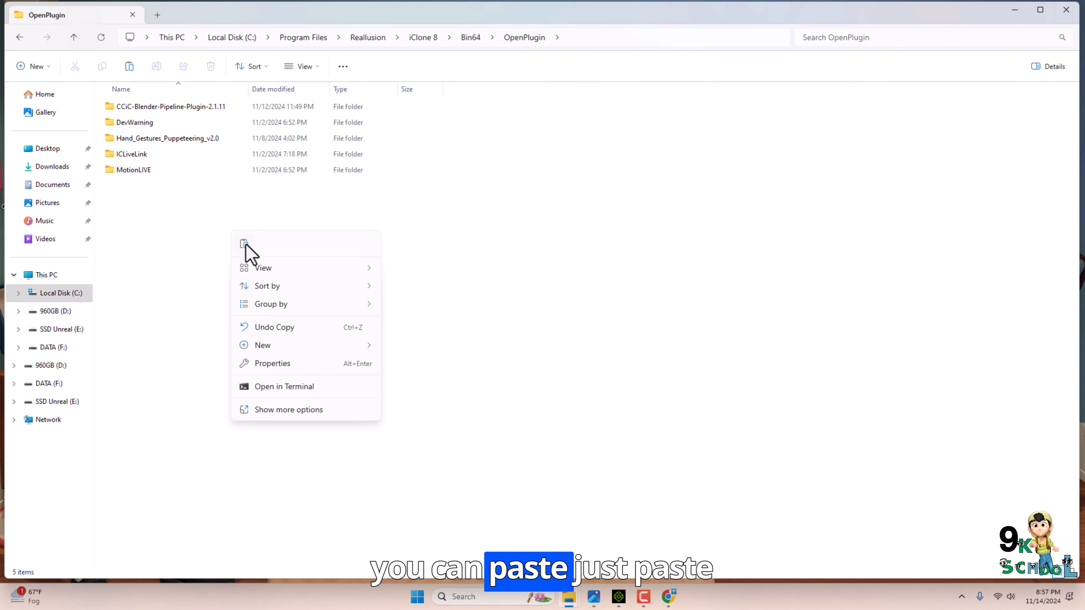
click(697, 302)
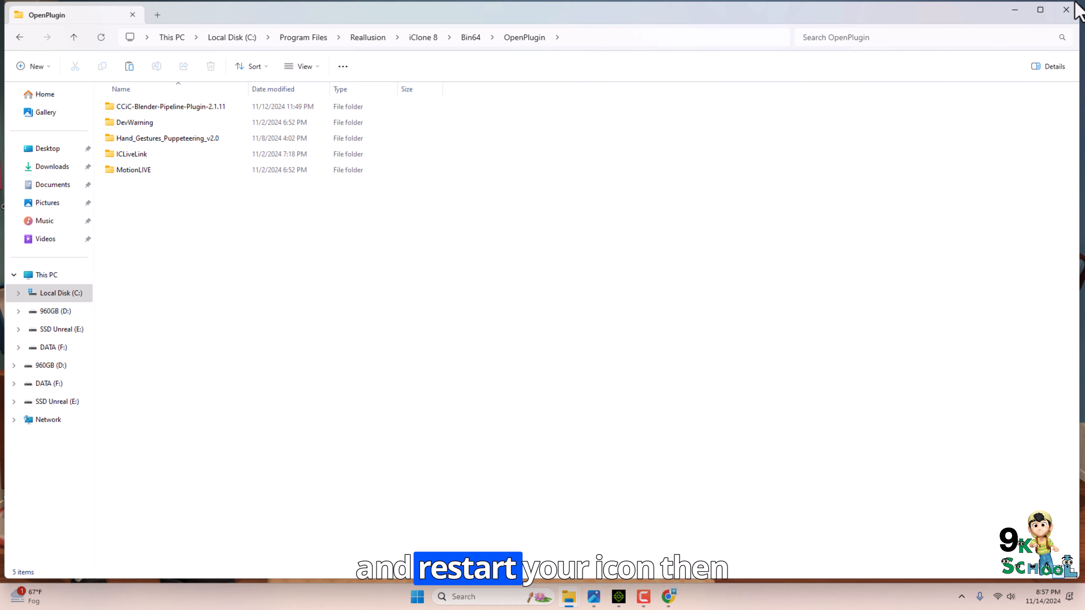
Close the OpenPlugin folder window and launch Blender from the desktop.
click(1064, 9)
click(619, 596)
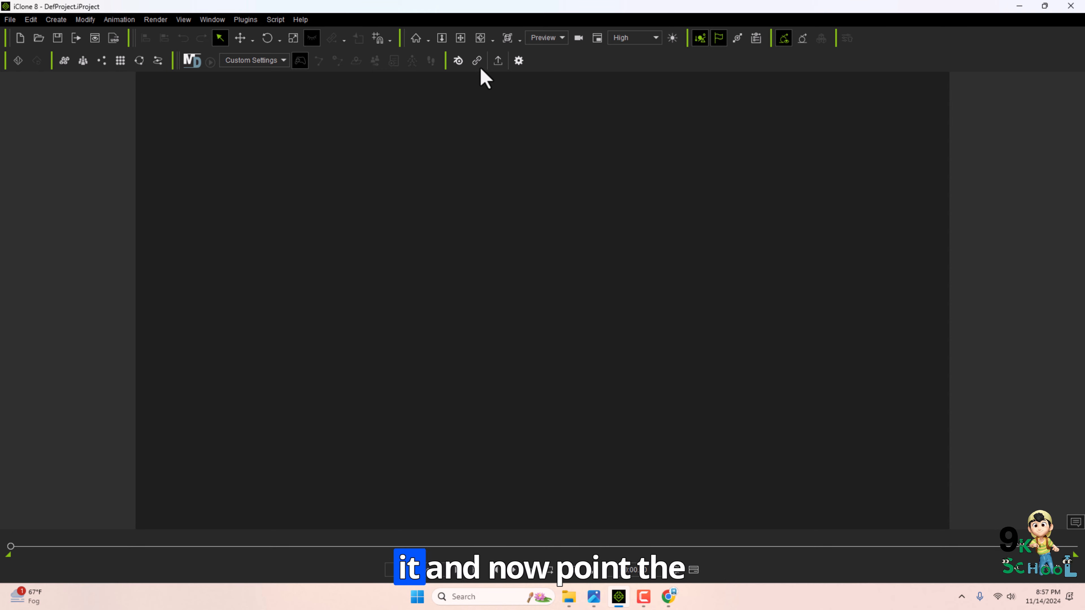
click(1019, 5)
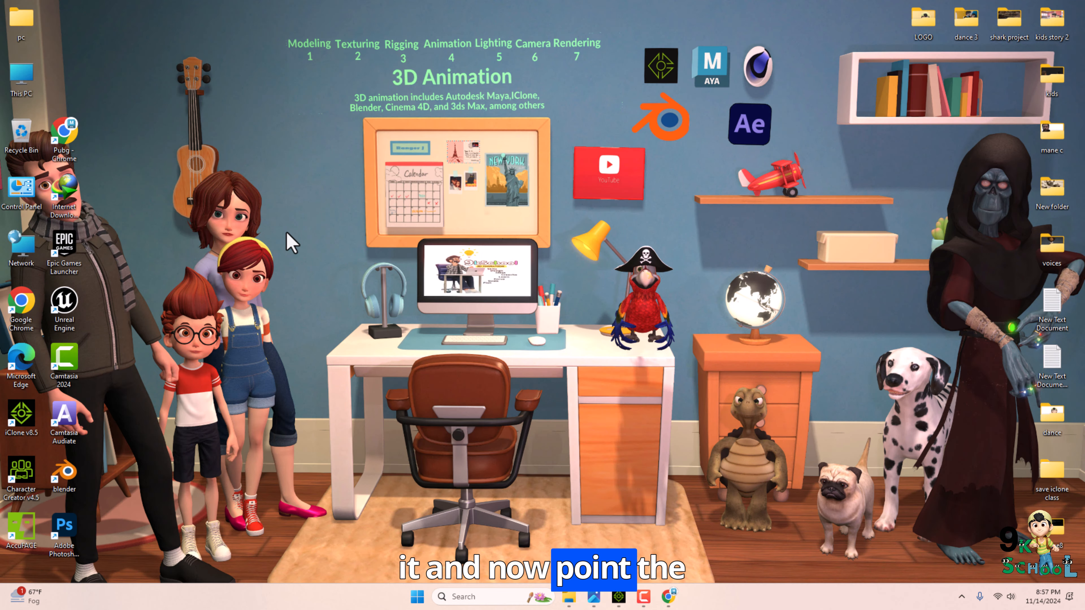
double_click(72, 496)
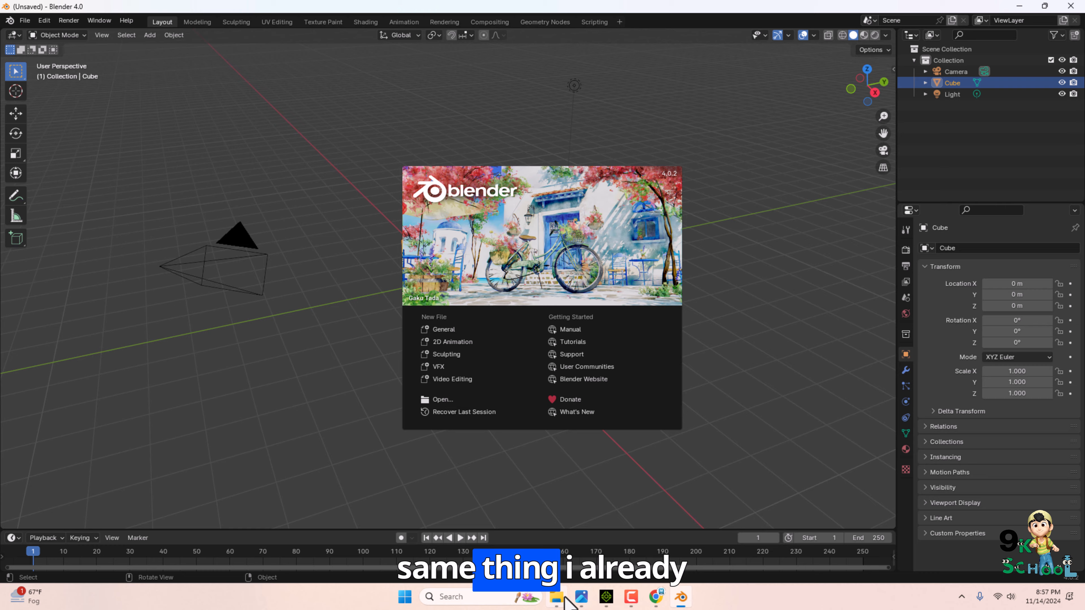
Open the cc_blender_tools GitHub repository page in Chrome.
click(556, 596)
click(51, 161)
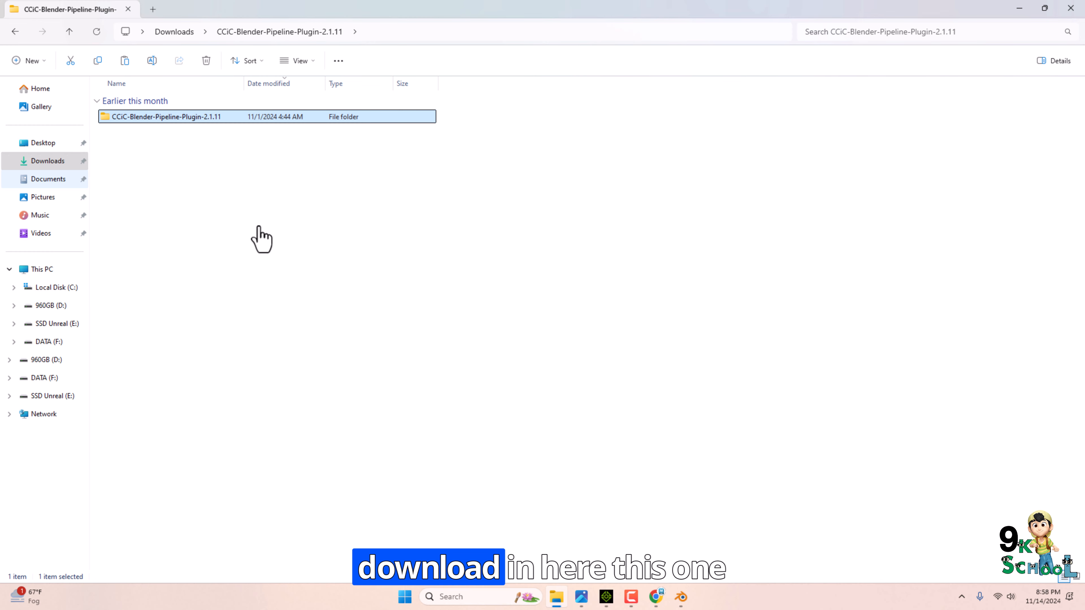
click(317, 323)
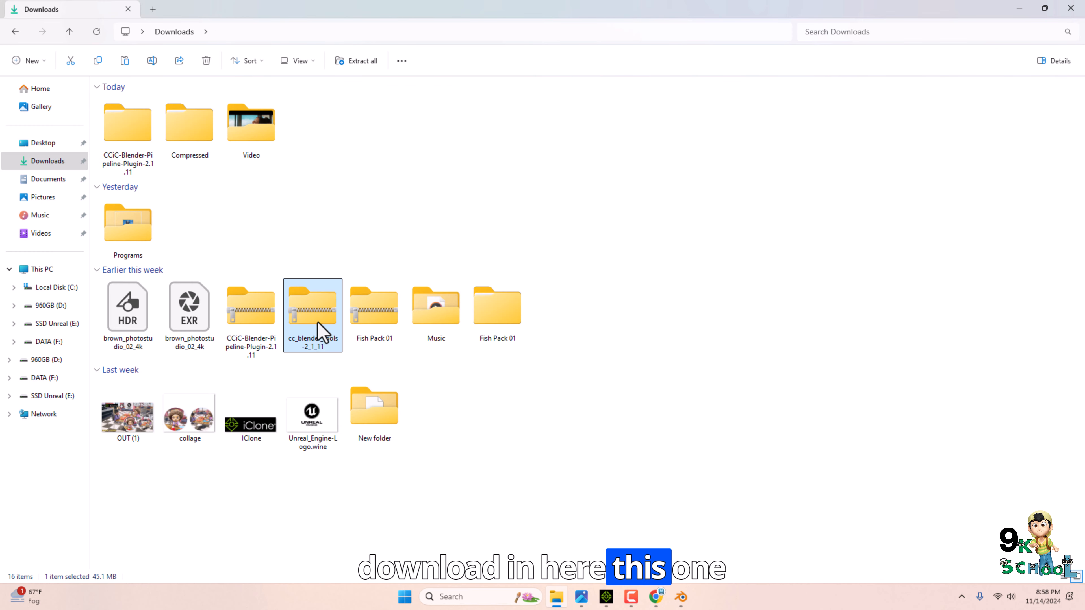
right_click(311, 336)
click(486, 384)
click(656, 596)
click(239, 37)
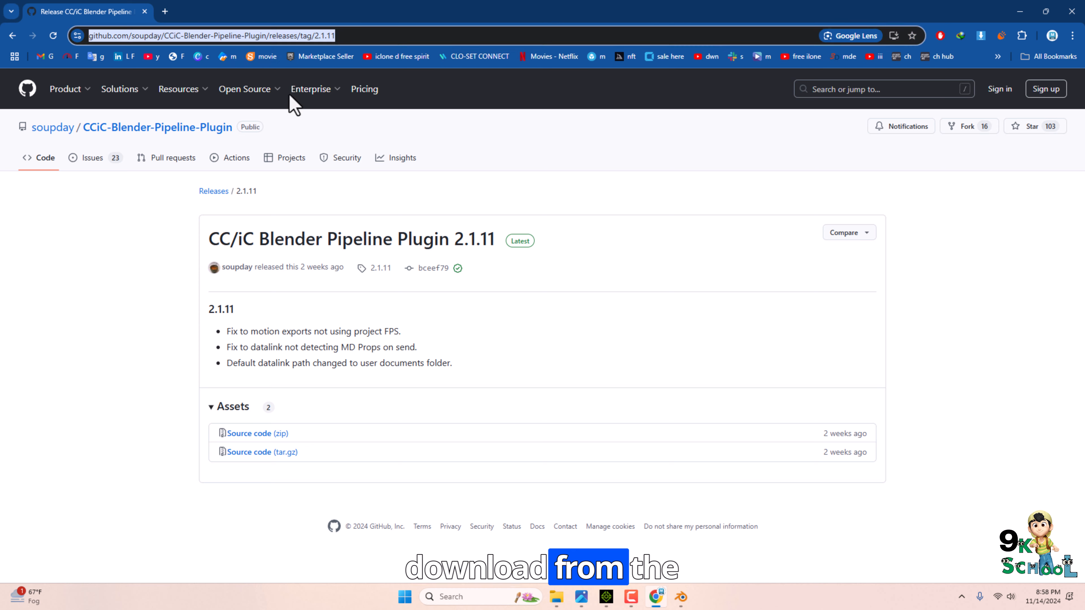
key(ctrl+v)
key(Return)
Browse the cc_blender_tools repository files and its latest CC/iC Blender Tools Add-on 2.1.11 release.
click(212, 217)
scroll(232, 256, down, 5)
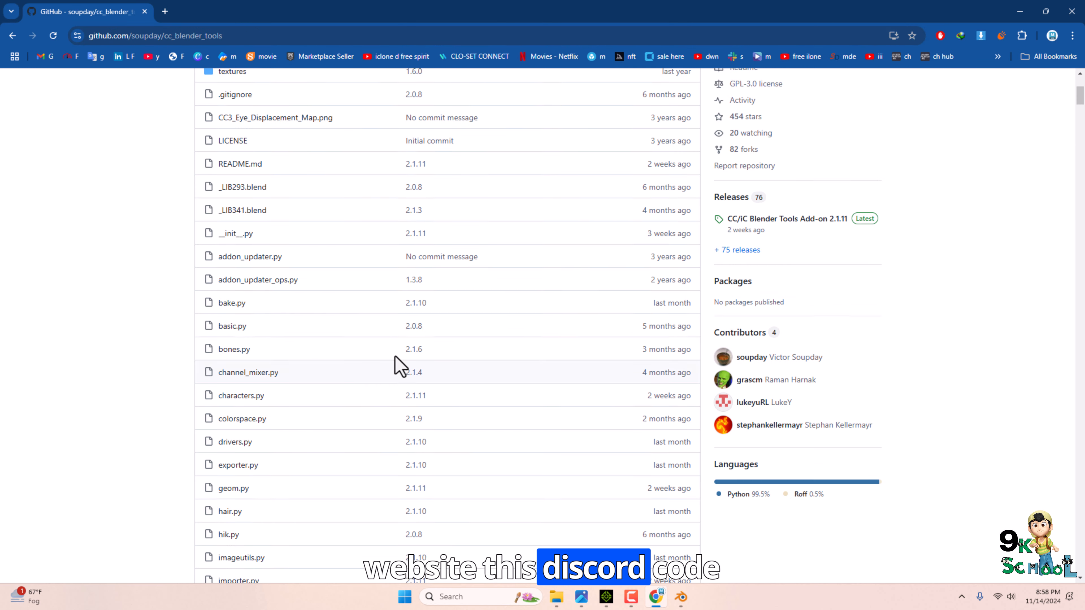
scroll(394, 366, up, 5)
click(671, 196)
click(507, 354)
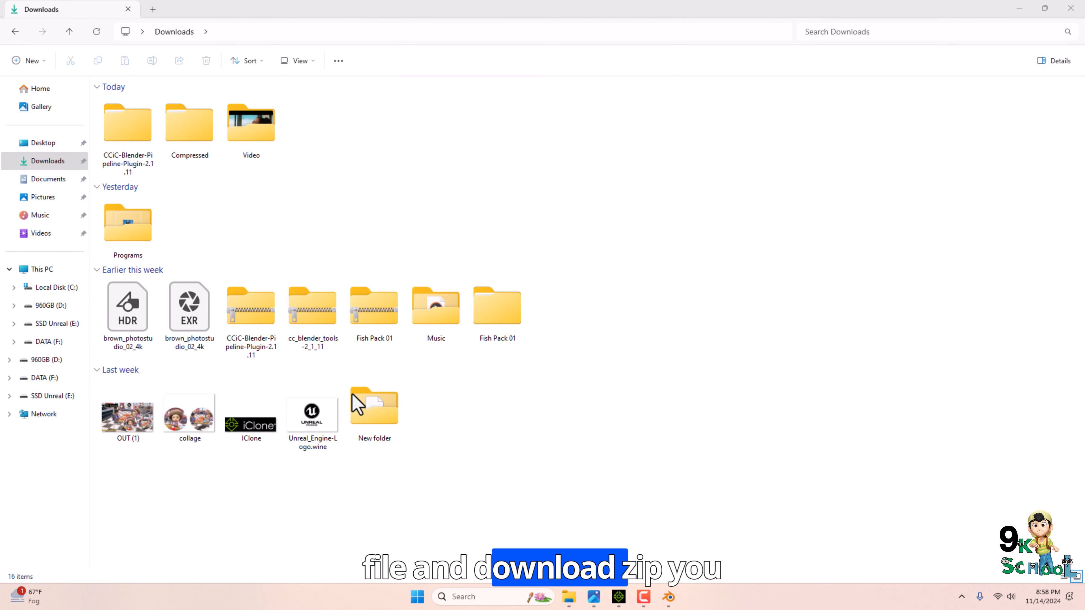
In Blender, install the cc_blender_tools-2_1_11.zip add-on from Downloads through Preferences' Add-ons section.
click(670, 597)
click(368, 151)
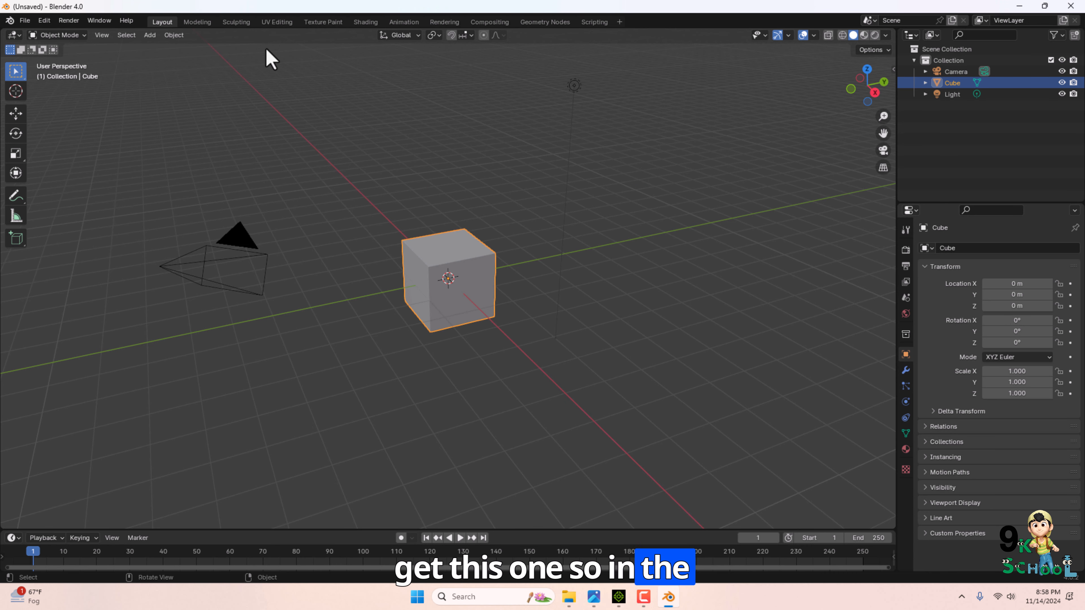
click(44, 20)
click(66, 166)
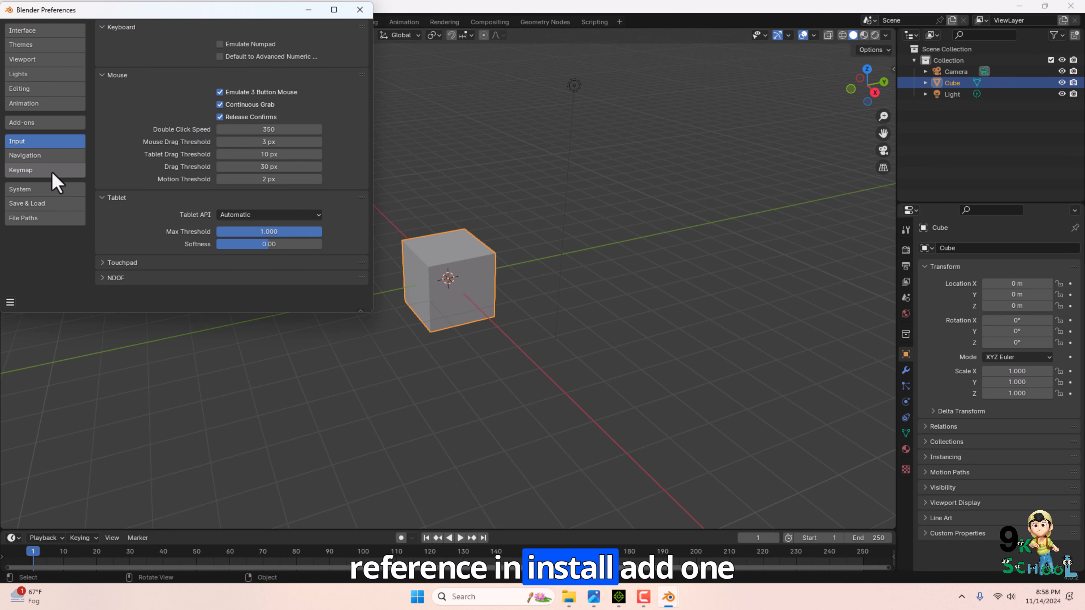
click(19, 123)
click(281, 30)
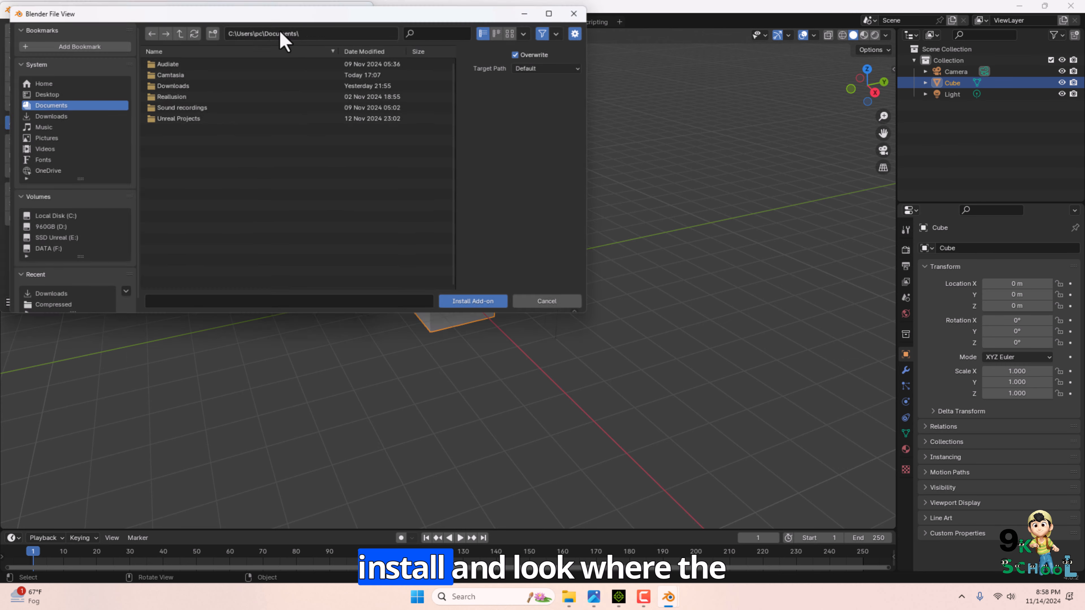
click(41, 115)
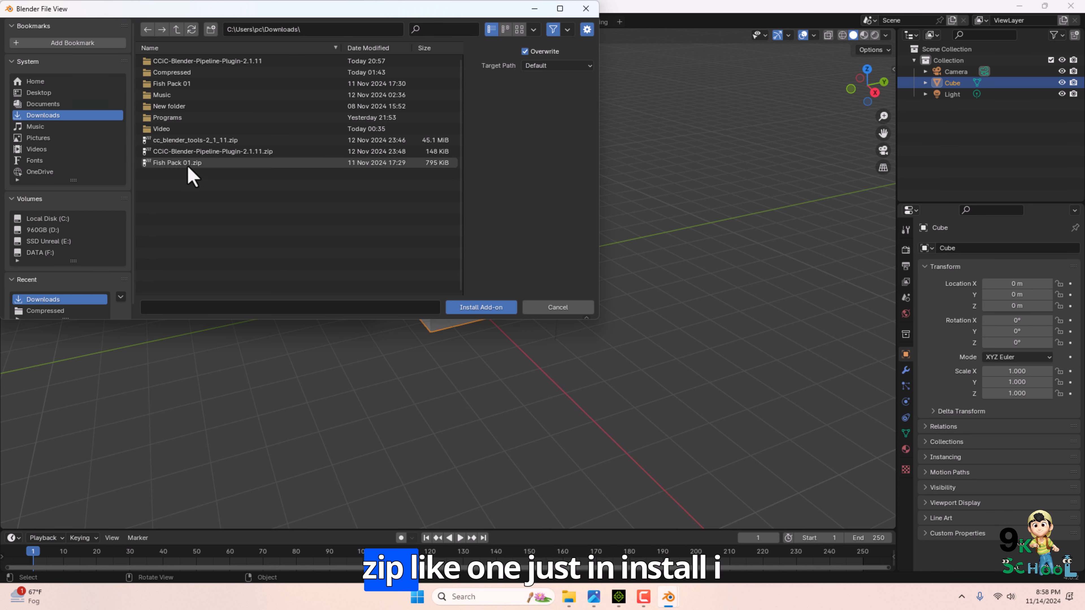
click(195, 140)
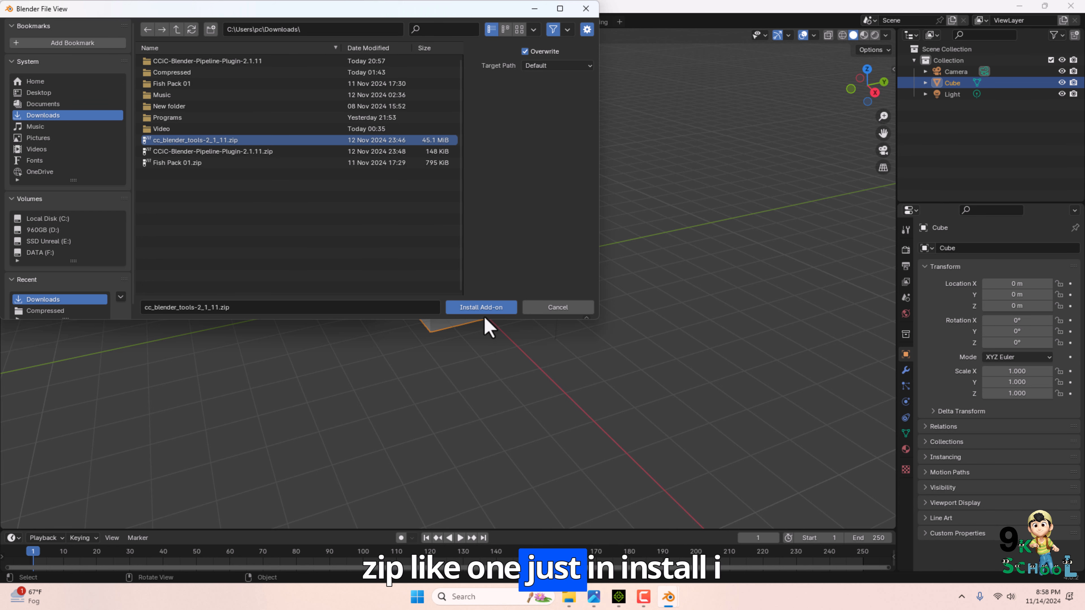
click(531, 309)
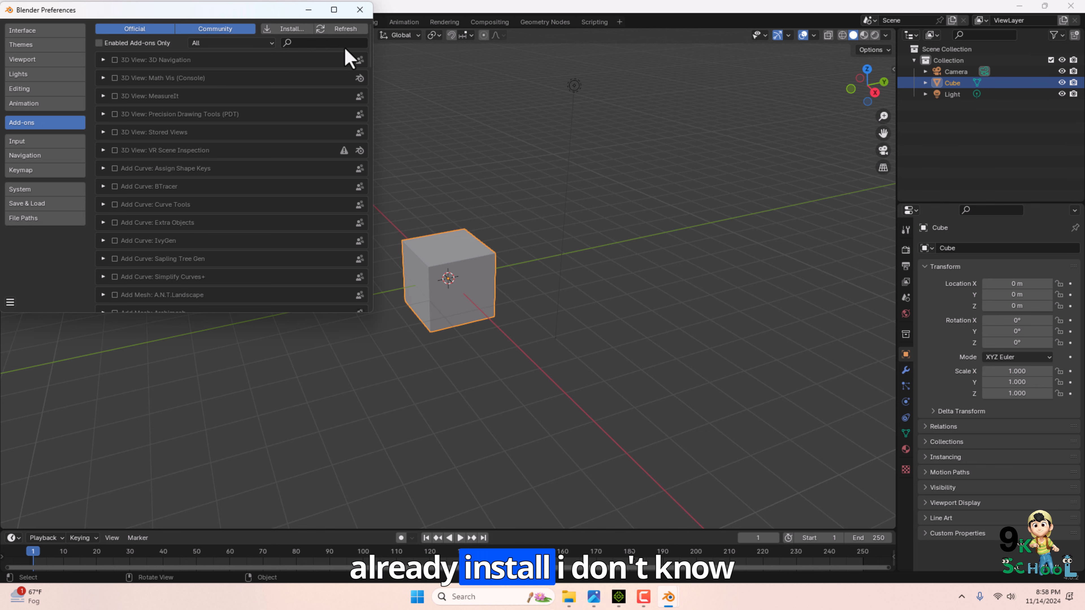
click(363, 13)
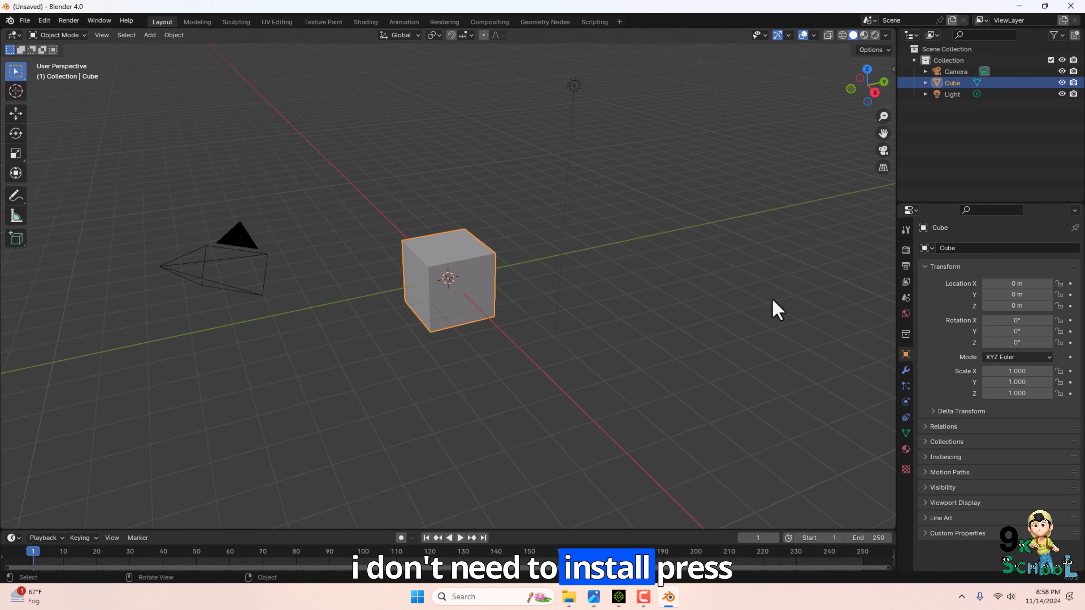
Open the viewport sidebar and view the CC/iC Pipeline, CC/iC Create and CC/iC Link tabs.
key(n)
click(890, 170)
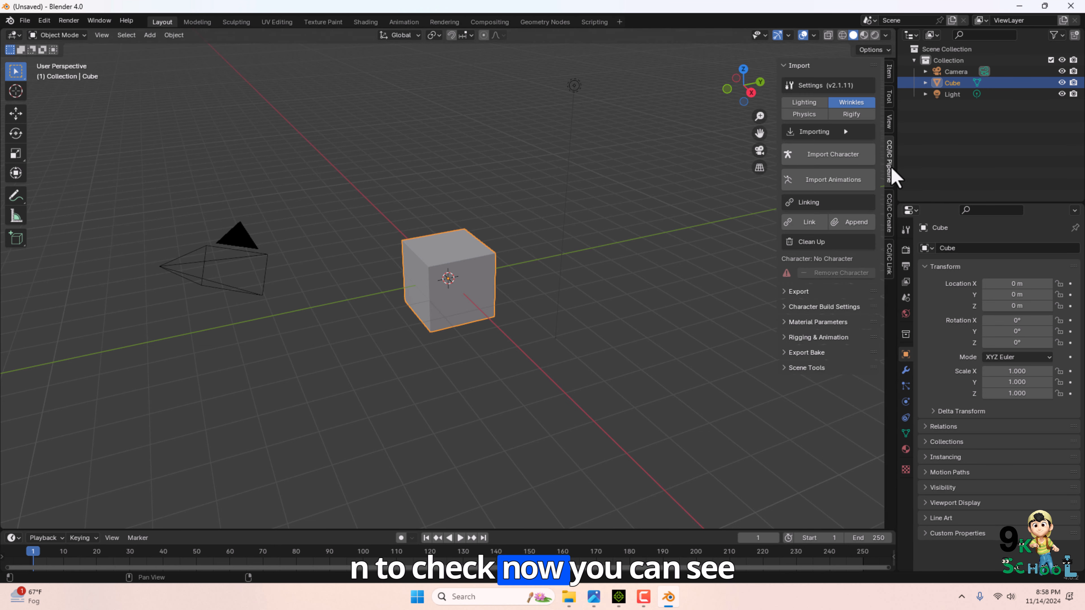
click(892, 217)
click(887, 246)
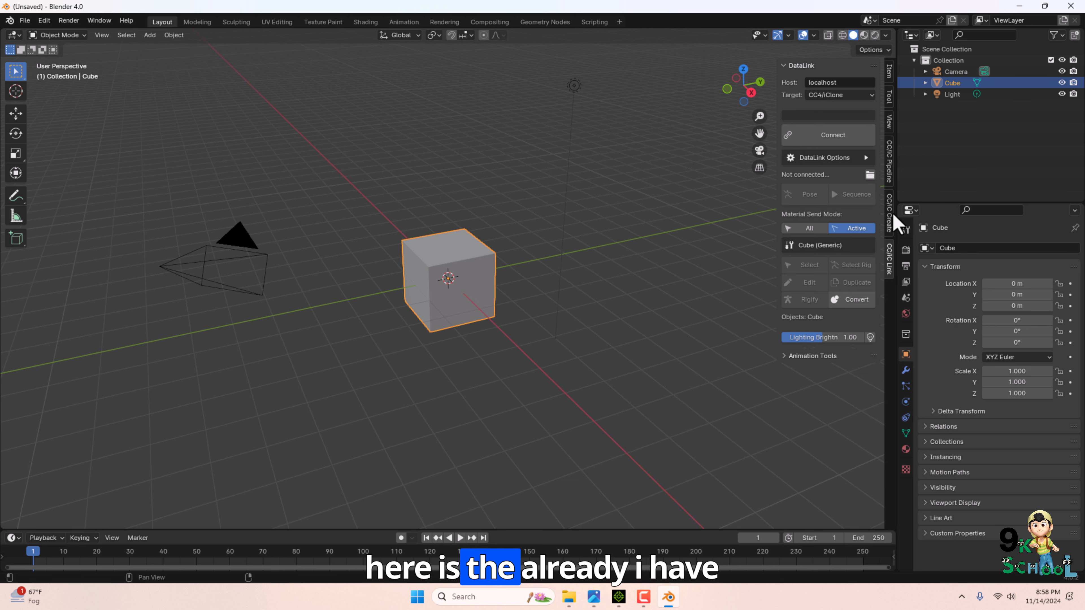
Switch between the CC/iC Pipeline, Create and Link sidebar tabs, ending on CC/iC Link, and deselect the cube.
click(891, 213)
click(886, 164)
click(888, 250)
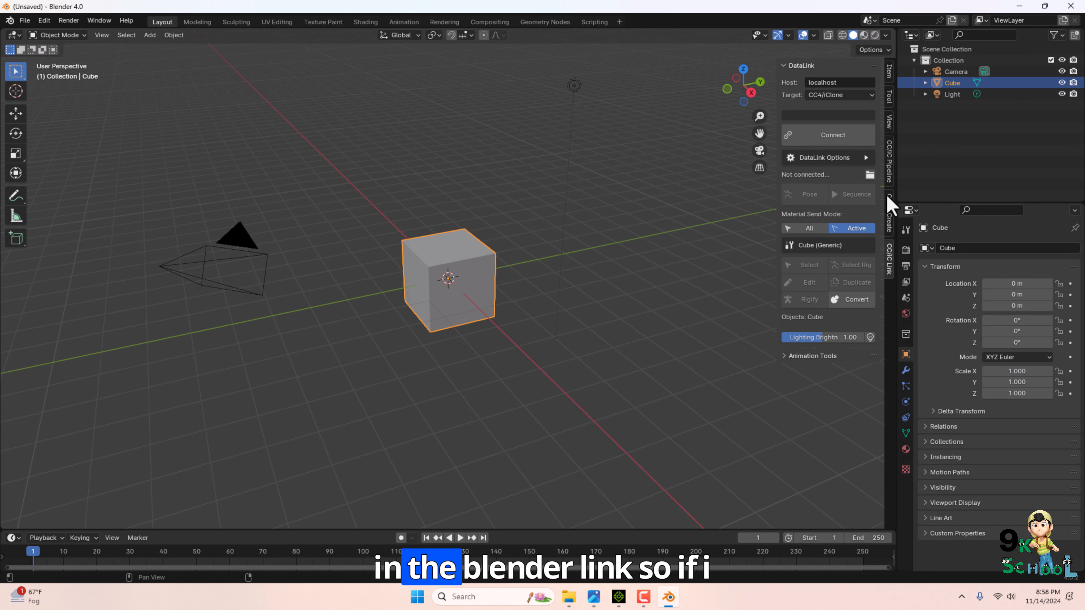
click(888, 197)
click(888, 171)
click(889, 259)
click(760, 411)
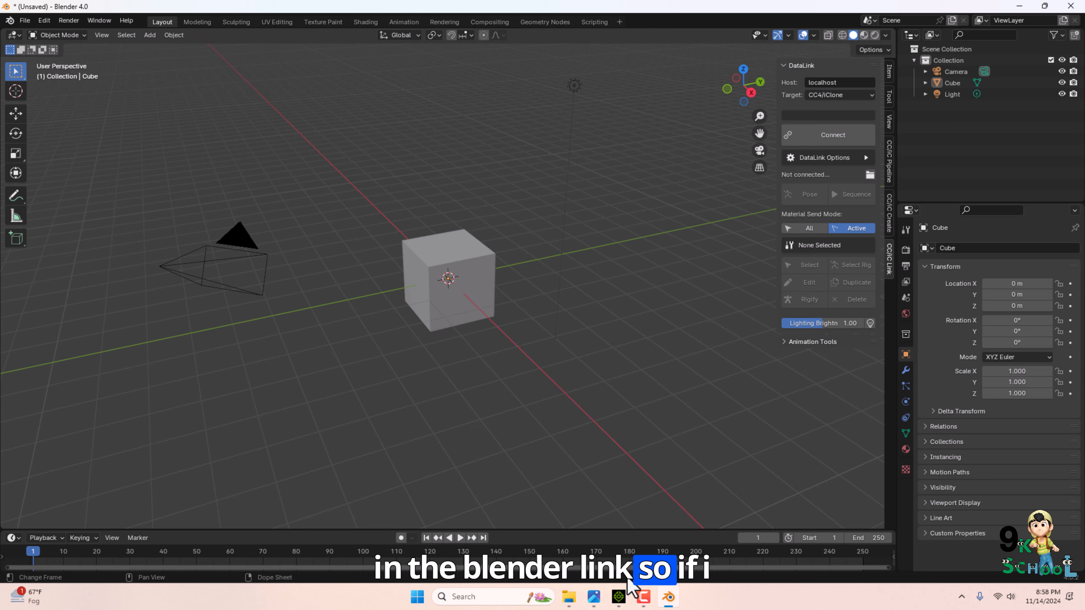
In iClone, open the Content Manager and load the 2.Camila Facial Demo project template.
click(618, 598)
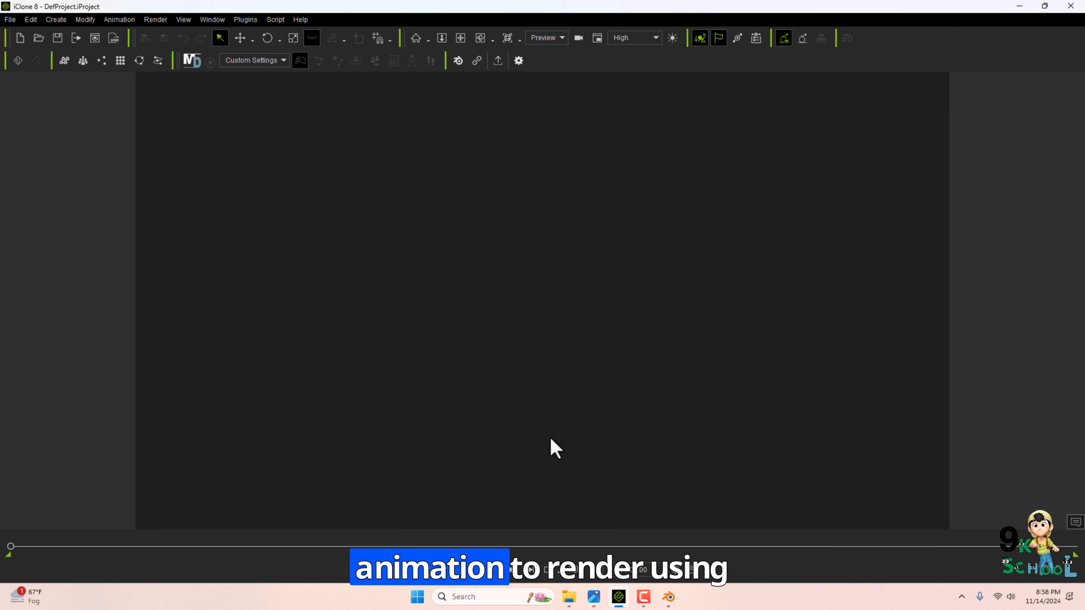
click(669, 599)
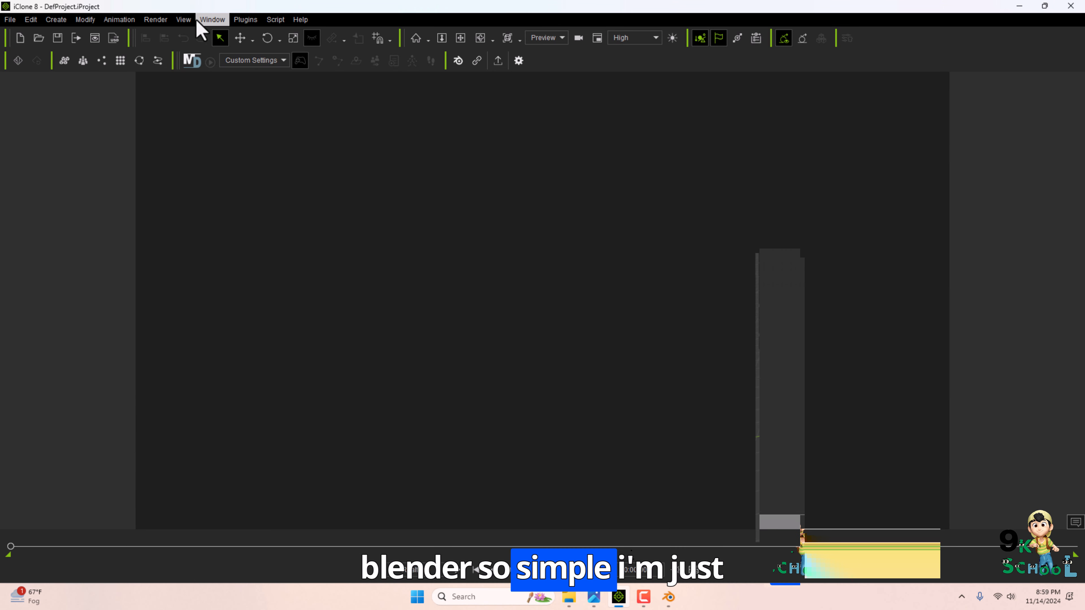
click(202, 20)
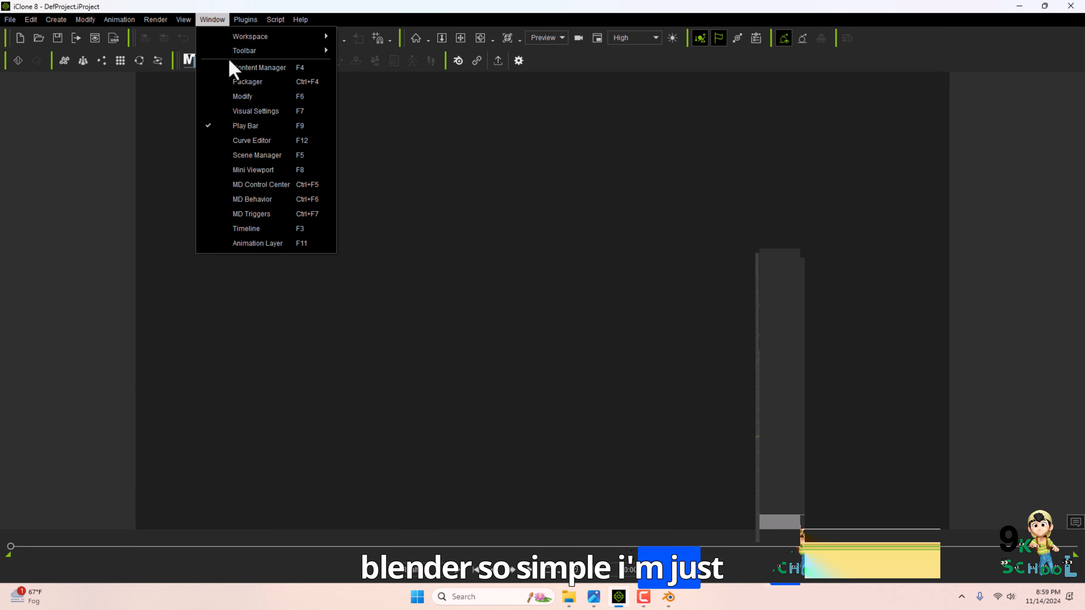
click(256, 67)
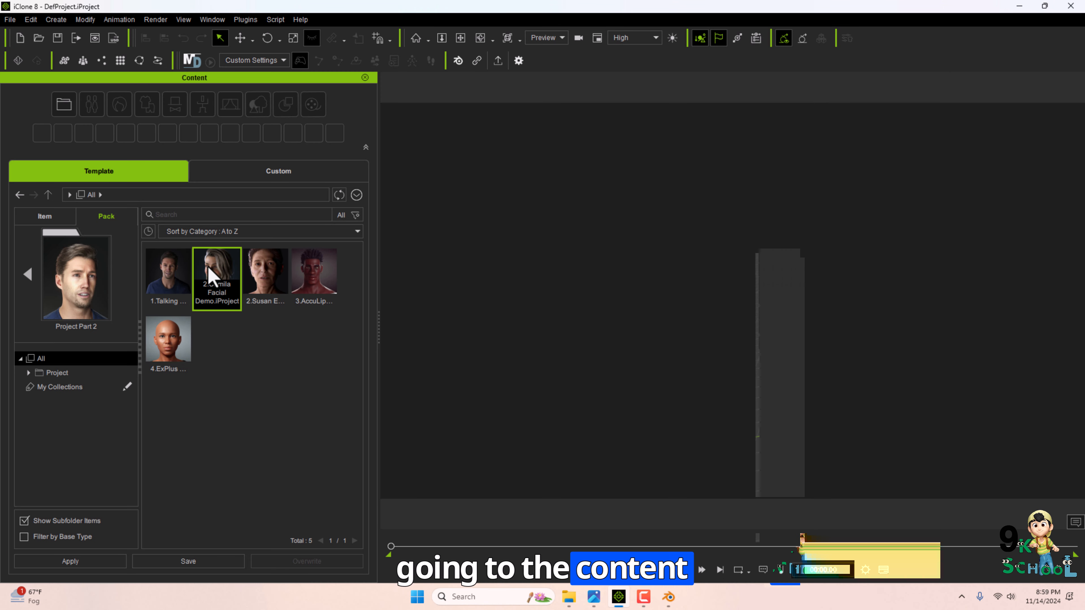
double_click(209, 277)
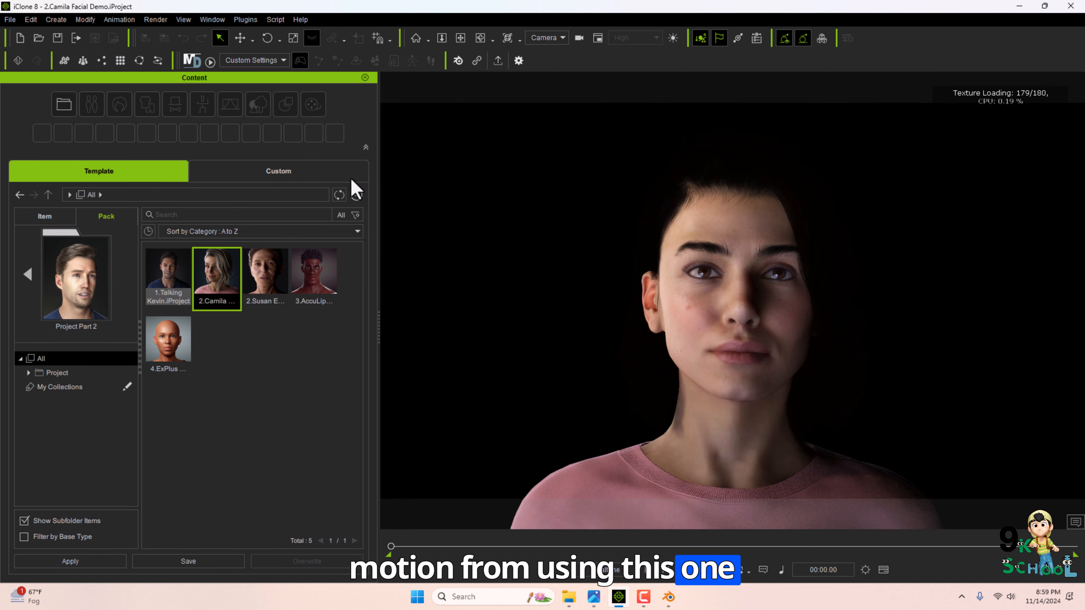
Close the Content panel and switch the viewport camera to Preview.
click(365, 77)
click(547, 38)
click(539, 49)
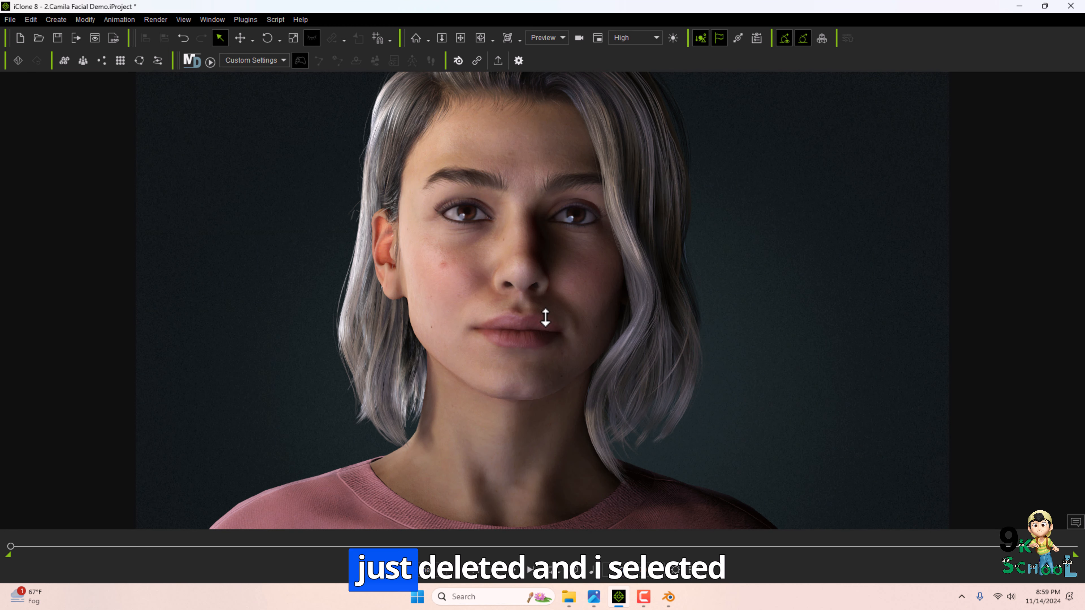
scroll(519, 299, up, 5)
scroll(526, 324, down, 6)
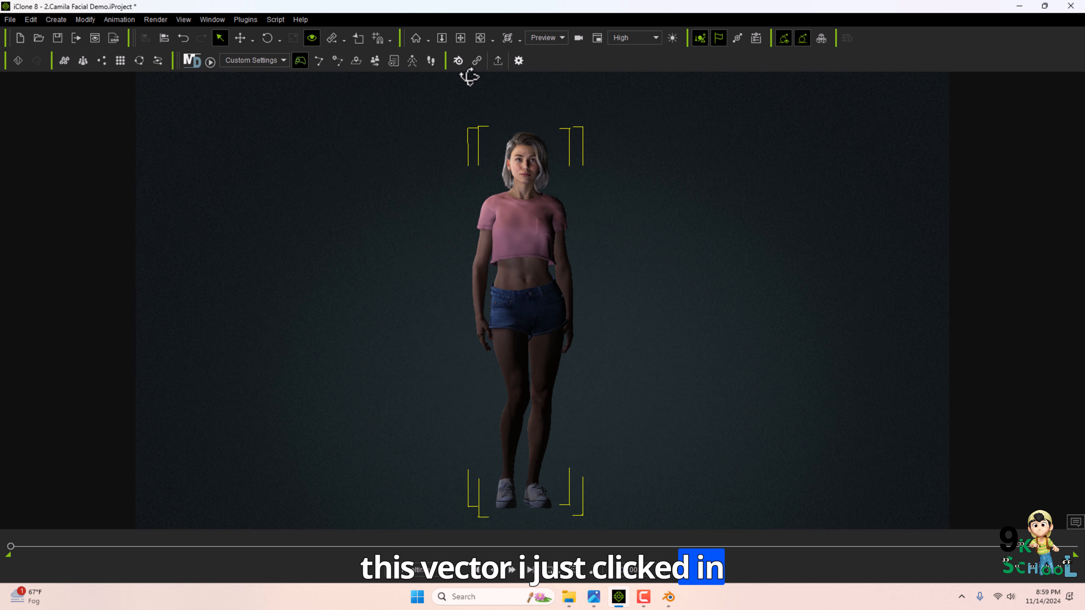
Open the Blender Pipeline Plug-in Preferences from the pipeline toolbar.
click(458, 60)
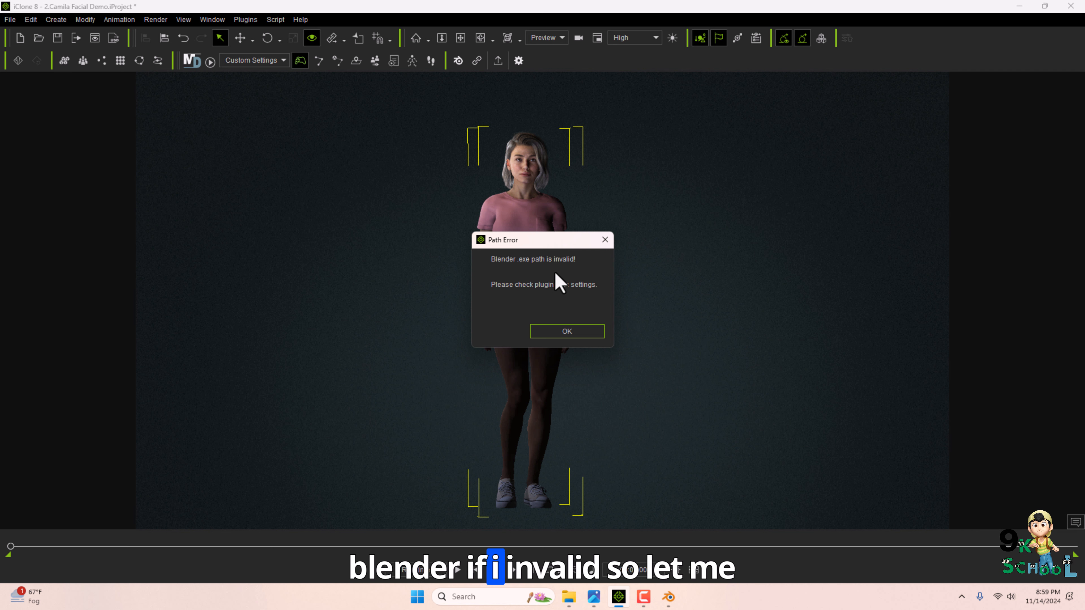
click(557, 331)
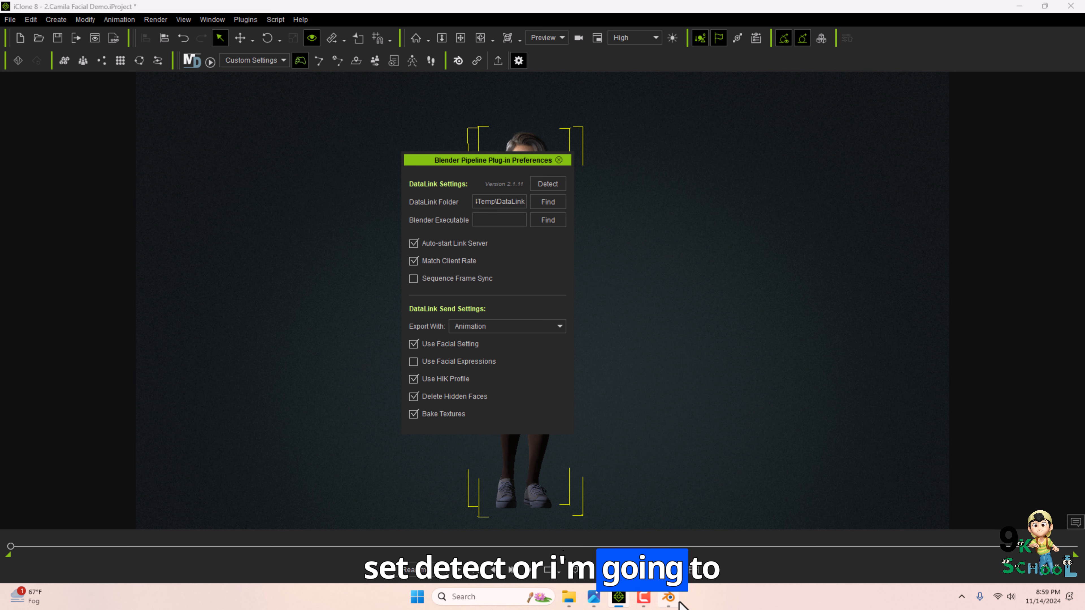
click(670, 598)
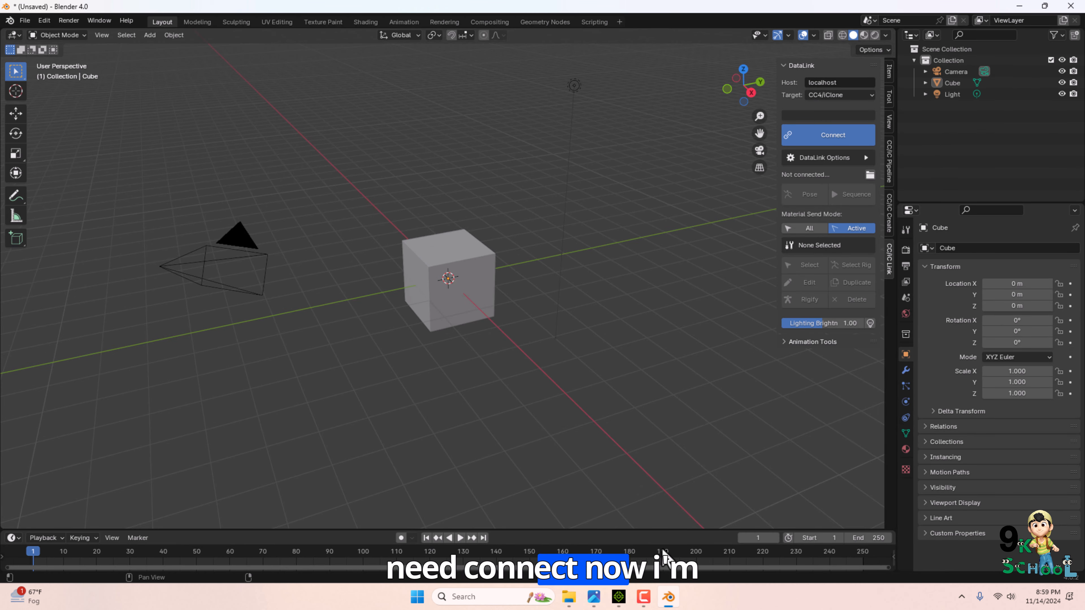
click(618, 596)
click(549, 202)
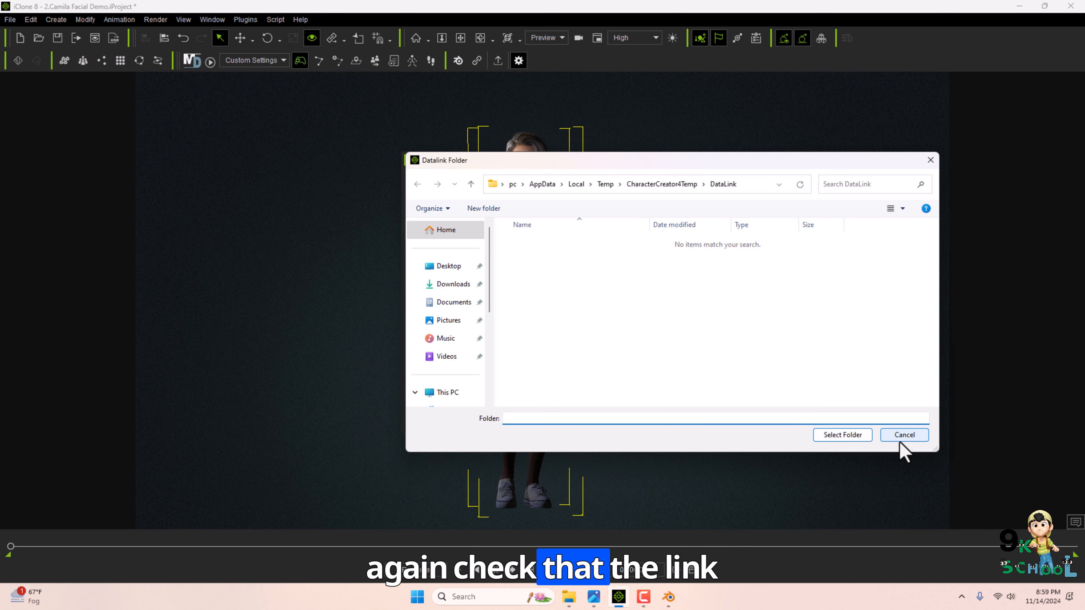
click(889, 440)
Open the Blender Pipeline Export FBX dialog with the Selected Models with Motions preset and start the export.
click(498, 61)
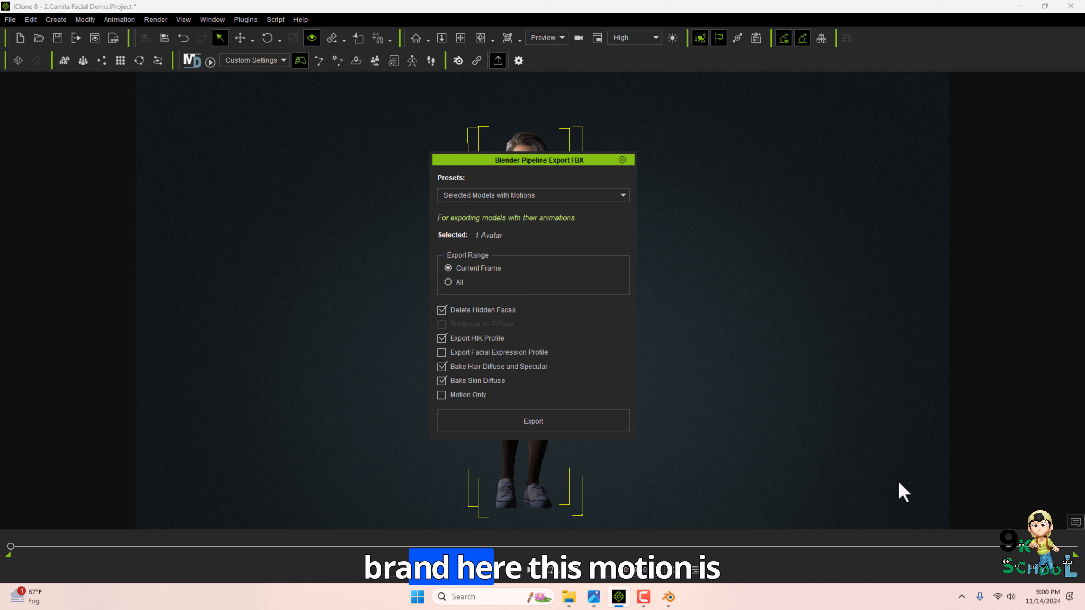
drag(198, 563, 198, 564)
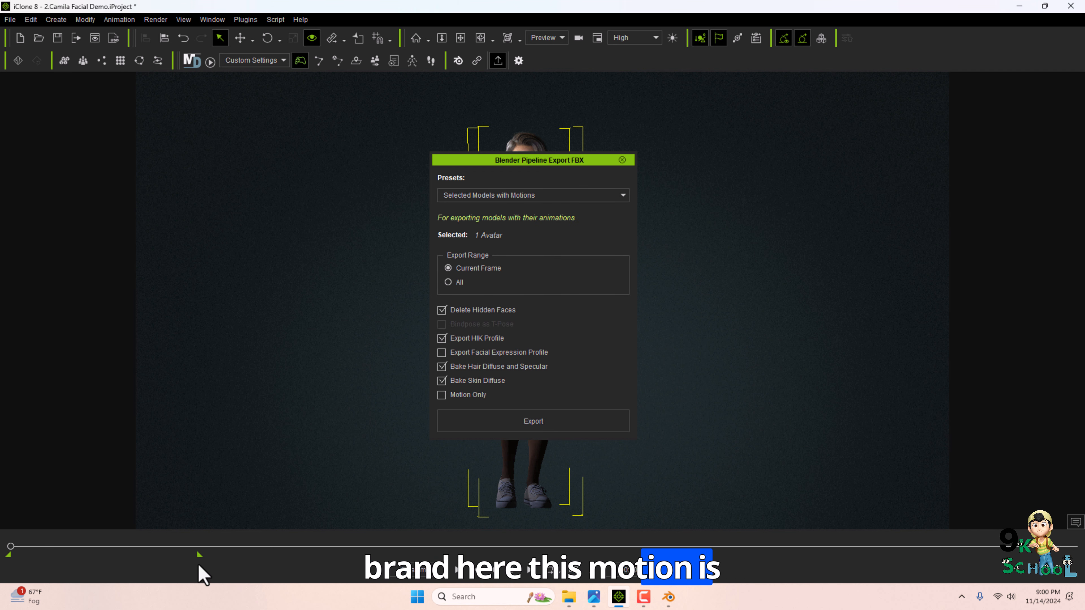
click(534, 422)
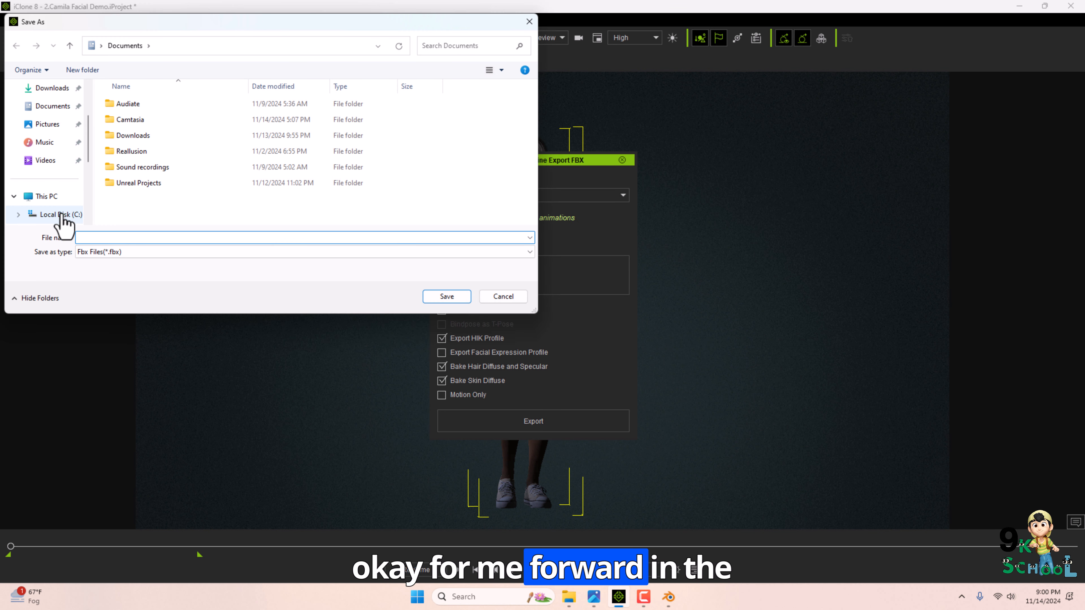
Create a new folder named blender inside Pictures.
click(47, 124)
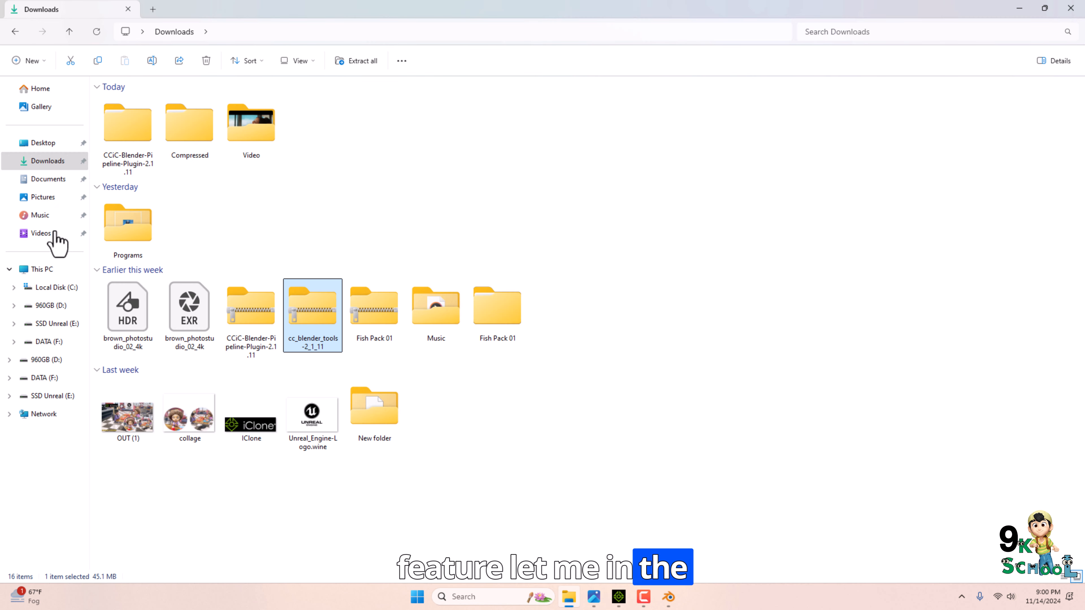
click(44, 197)
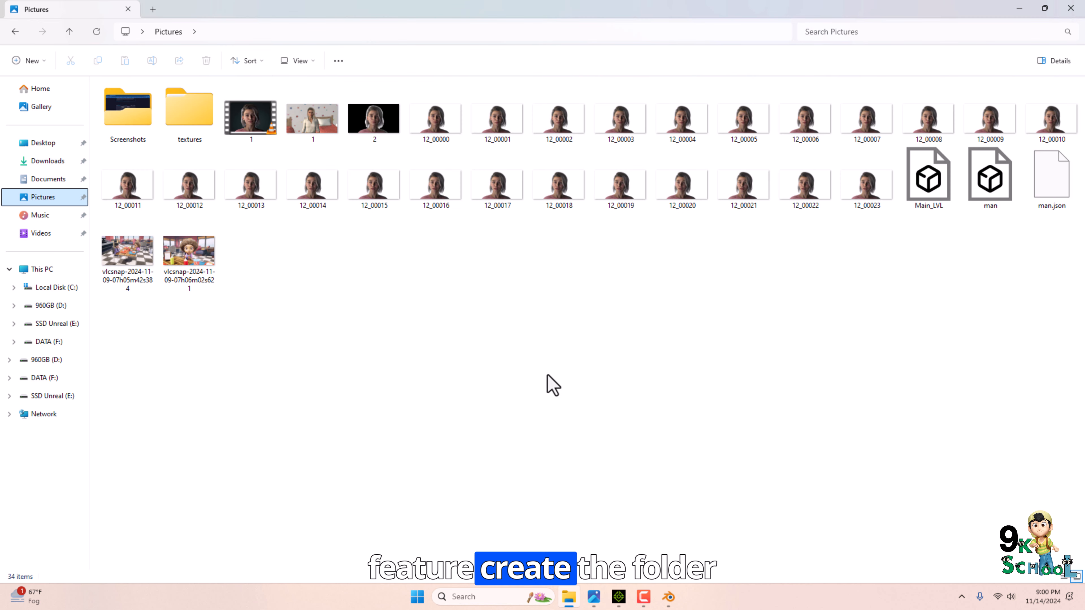
right_click(532, 342)
mouse_move(561, 427)
click(720, 432)
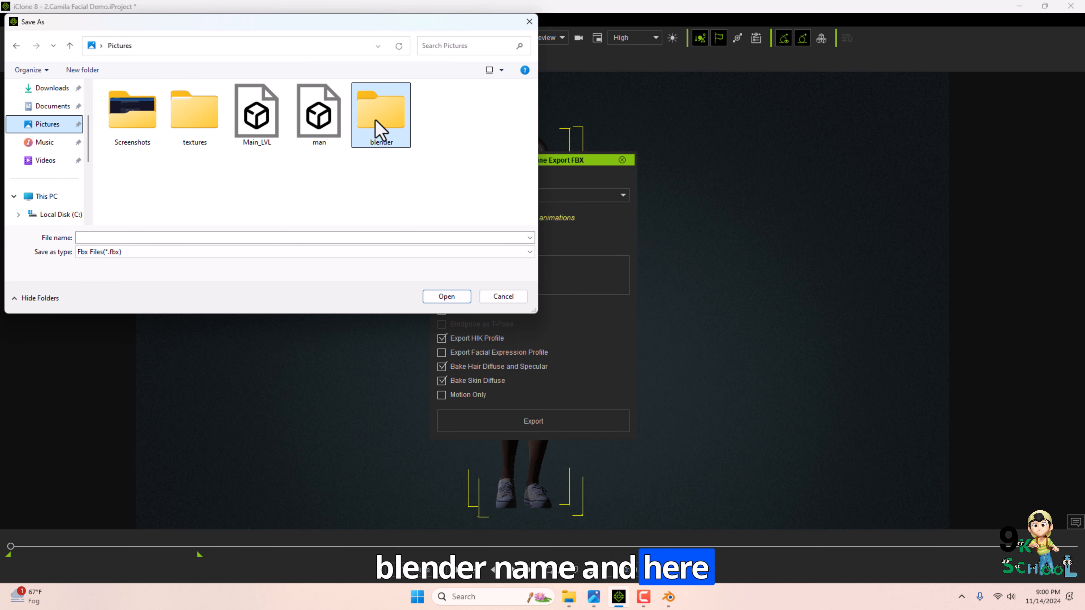
Save the FBX export as 1 in the Pictures\blender folder.
double_click(380, 111)
click(377, 236)
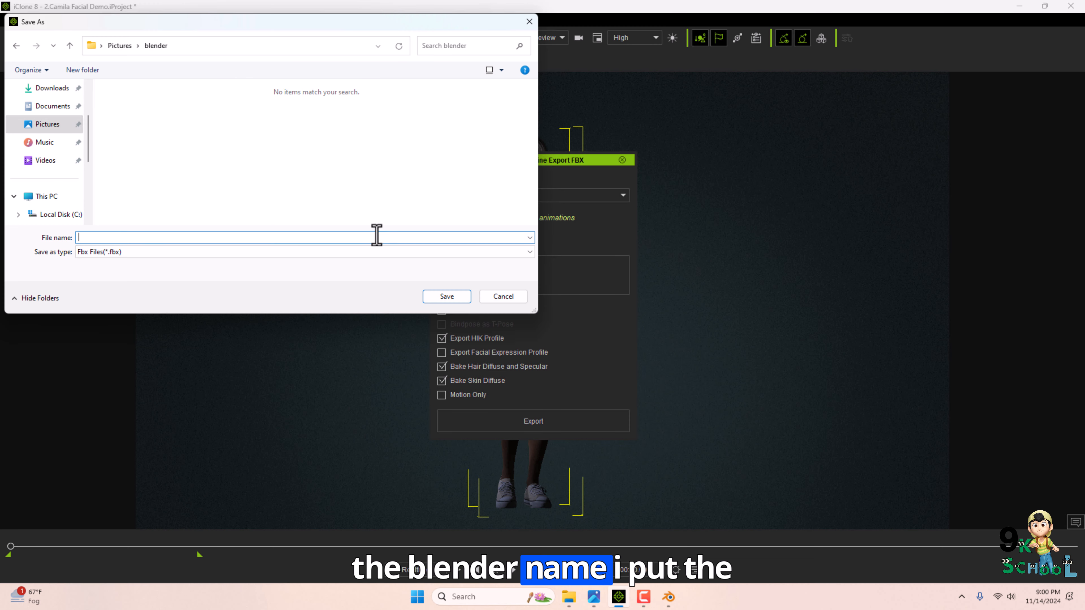
text(1)
click(457, 299)
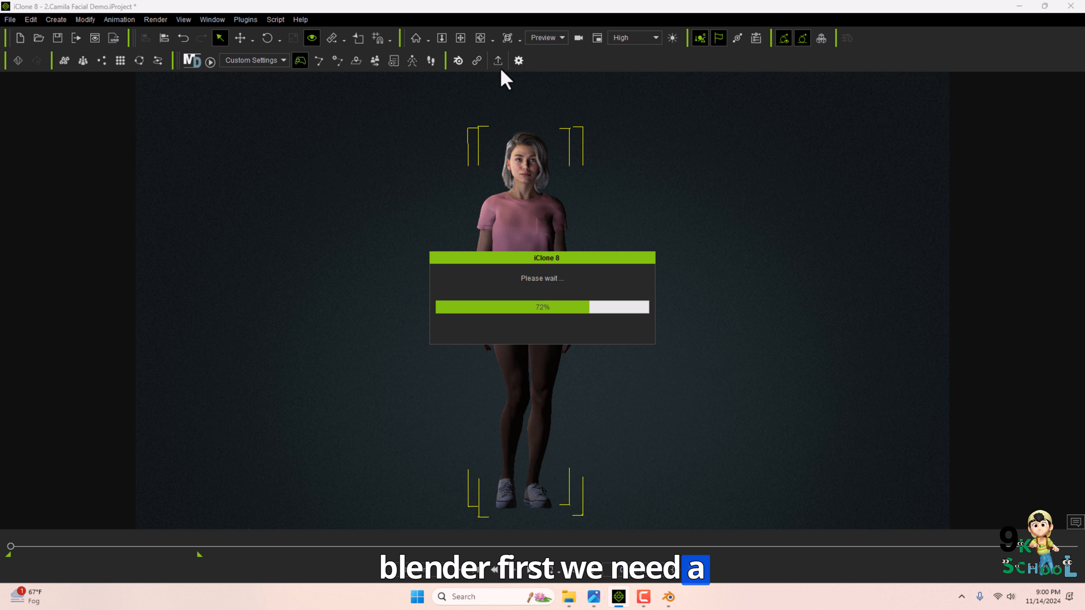
Open the Blender DataLink panel, start the server and cancel the firewall access prompt.
click(477, 61)
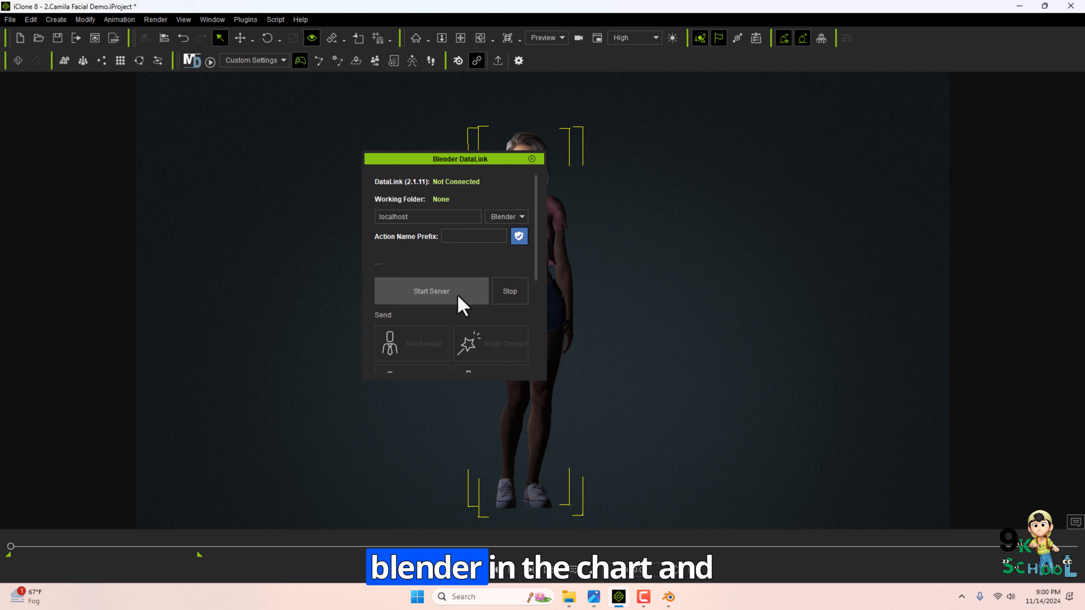
click(447, 297)
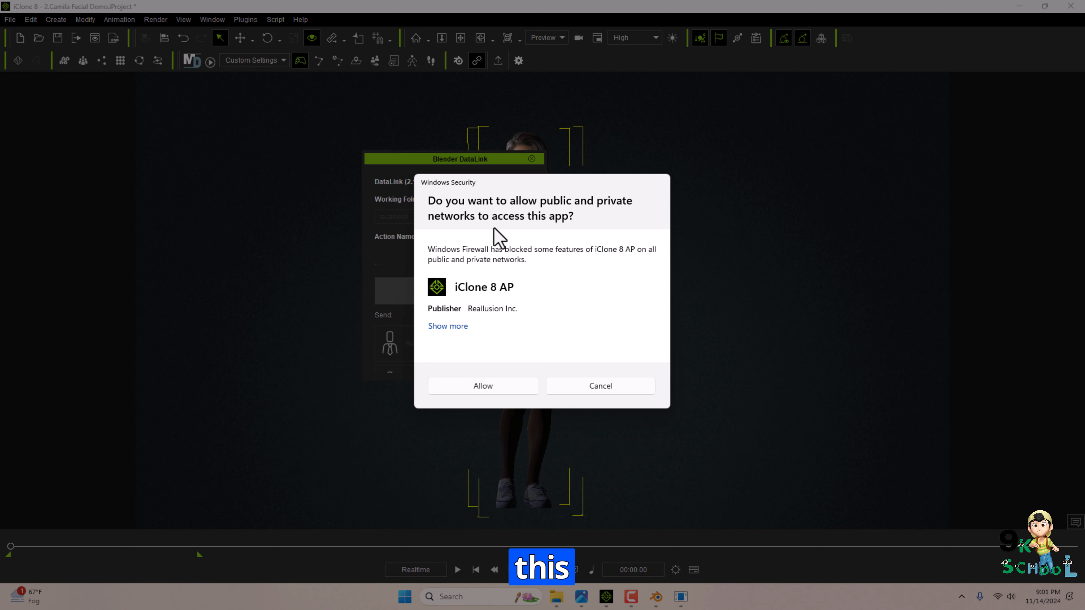
click(607, 387)
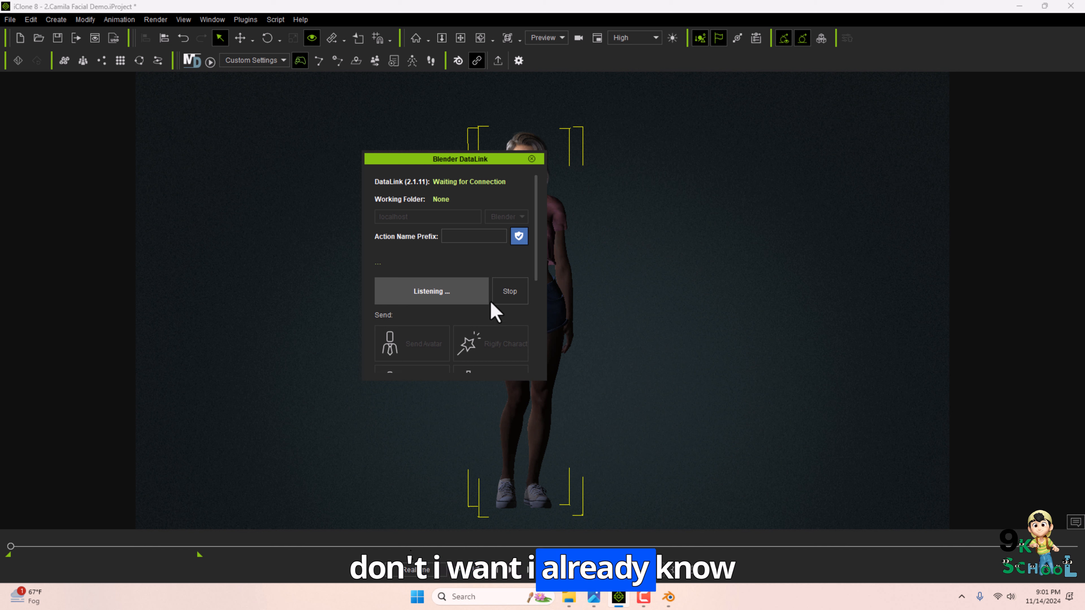
In Blender, connect the DataLink to iClone.
click(668, 597)
click(817, 136)
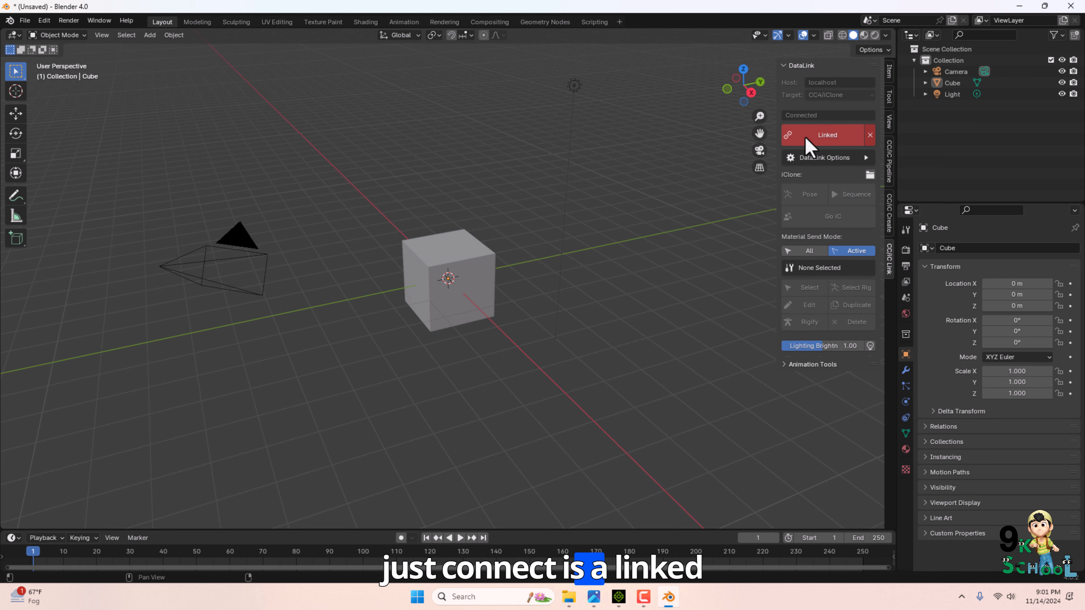
Send the Camila avatar from iClone to Blender with the one-click send, then delete the scene camera.
click(619, 597)
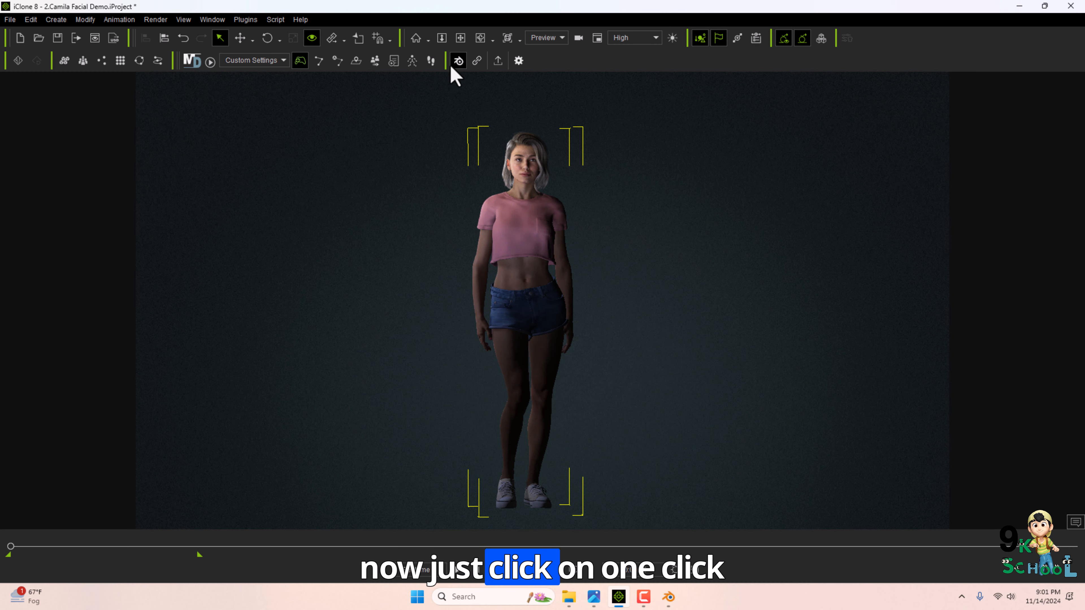
click(457, 60)
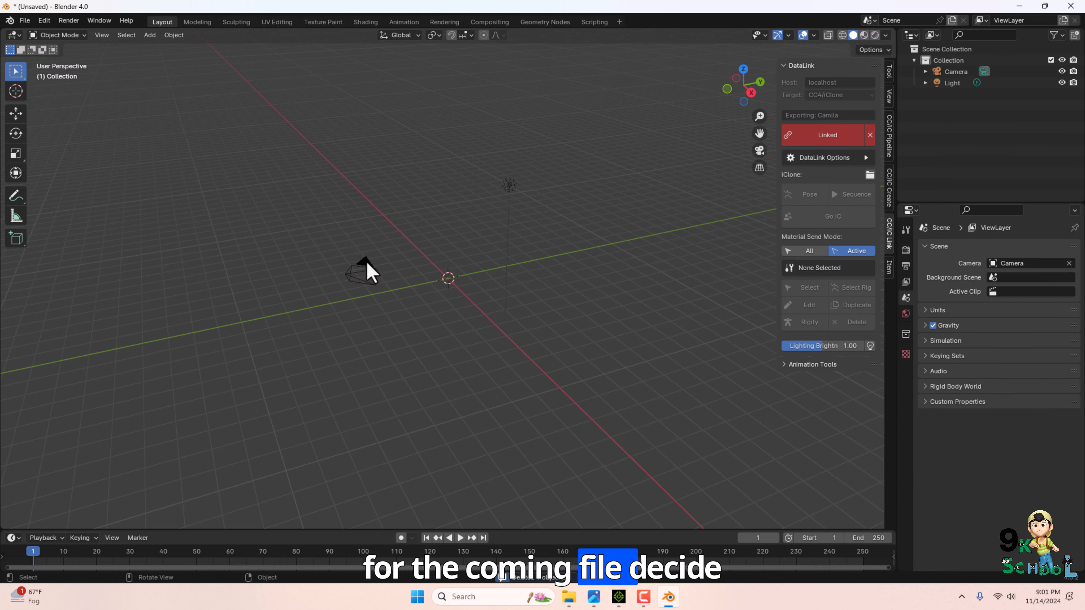
key(Delete)
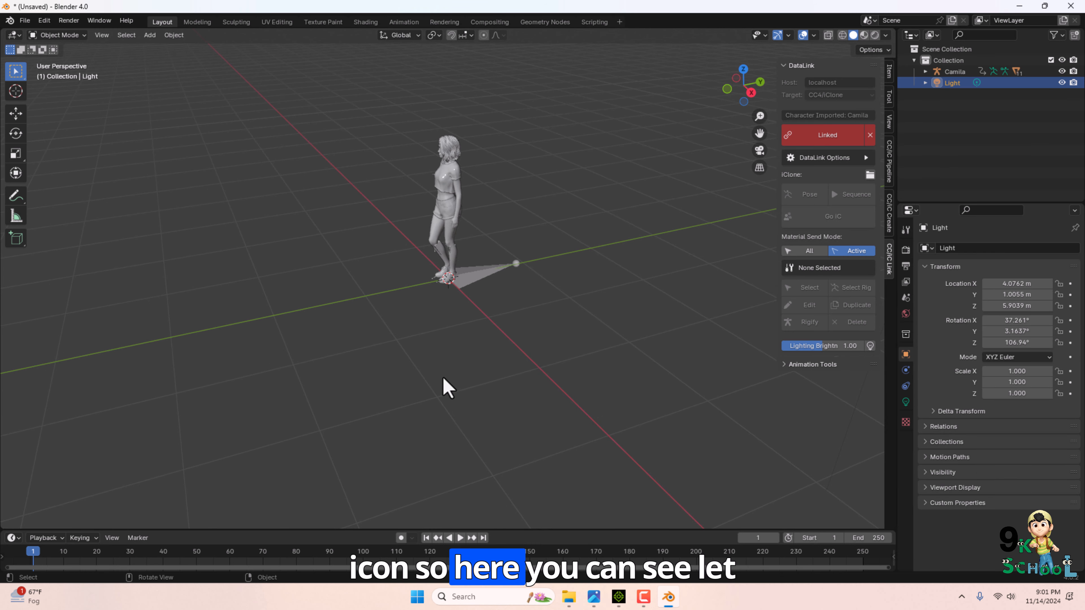
Review the mouse input settings in Blender Preferences' Input section.
right_click(423, 346)
click(44, 20)
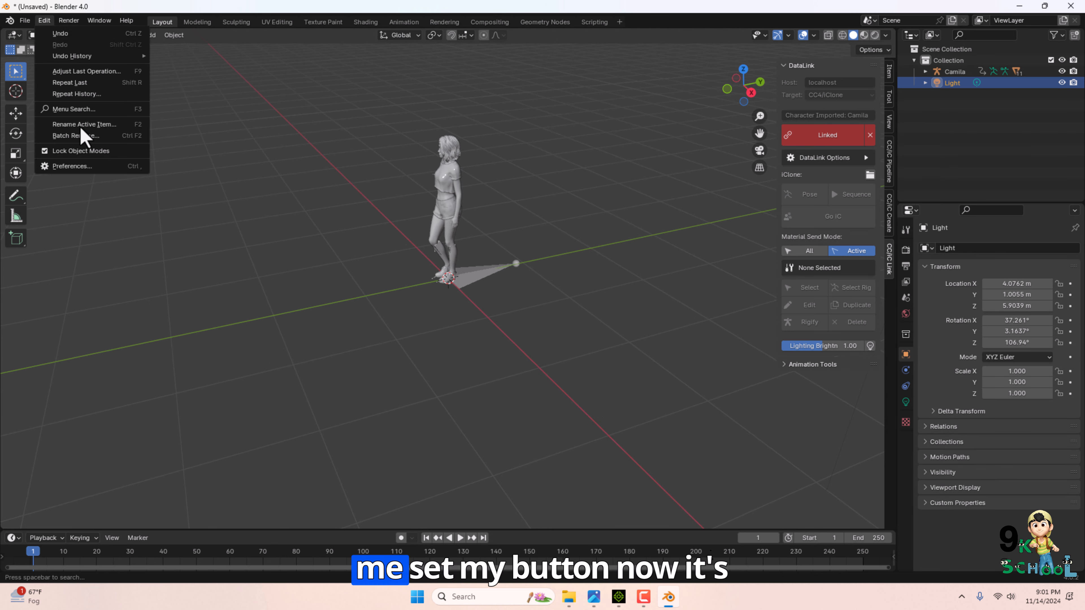
click(72, 166)
click(29, 144)
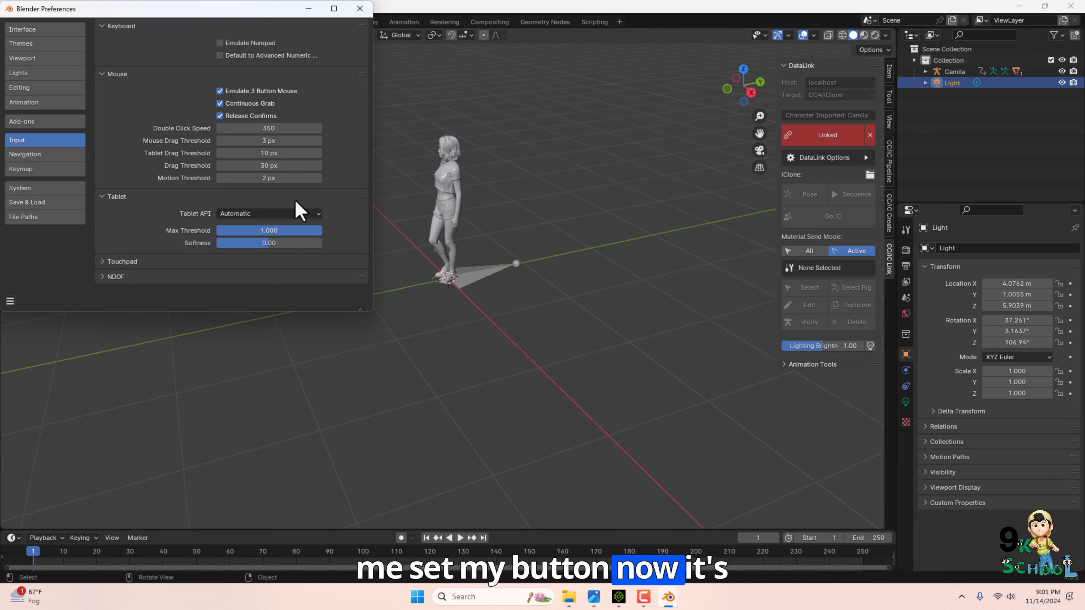
middle_drag(256, 262, 333, 254)
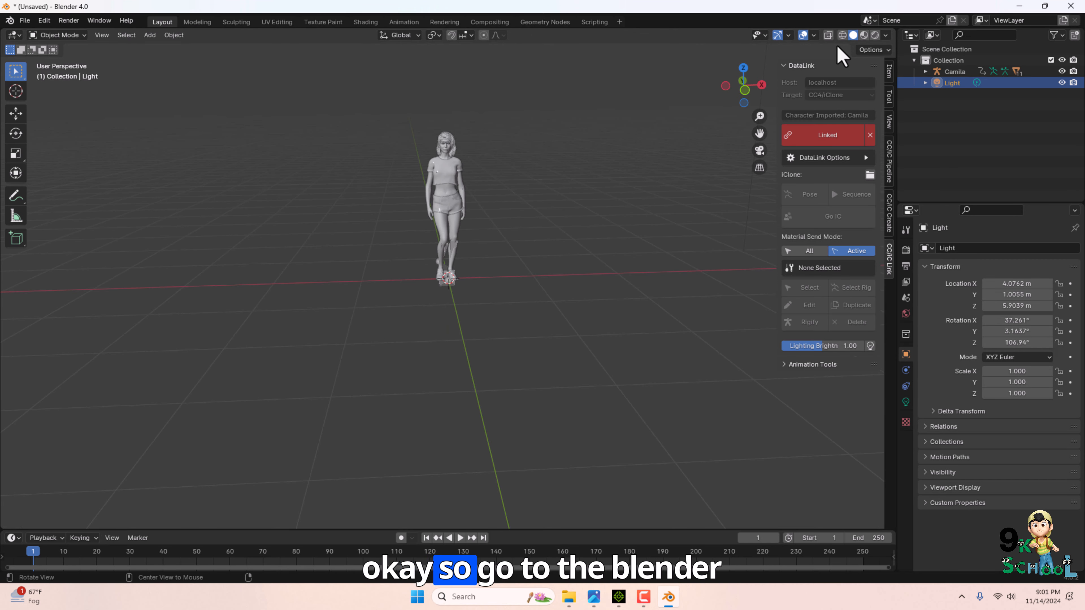
scroll(470, 199, up, 4)
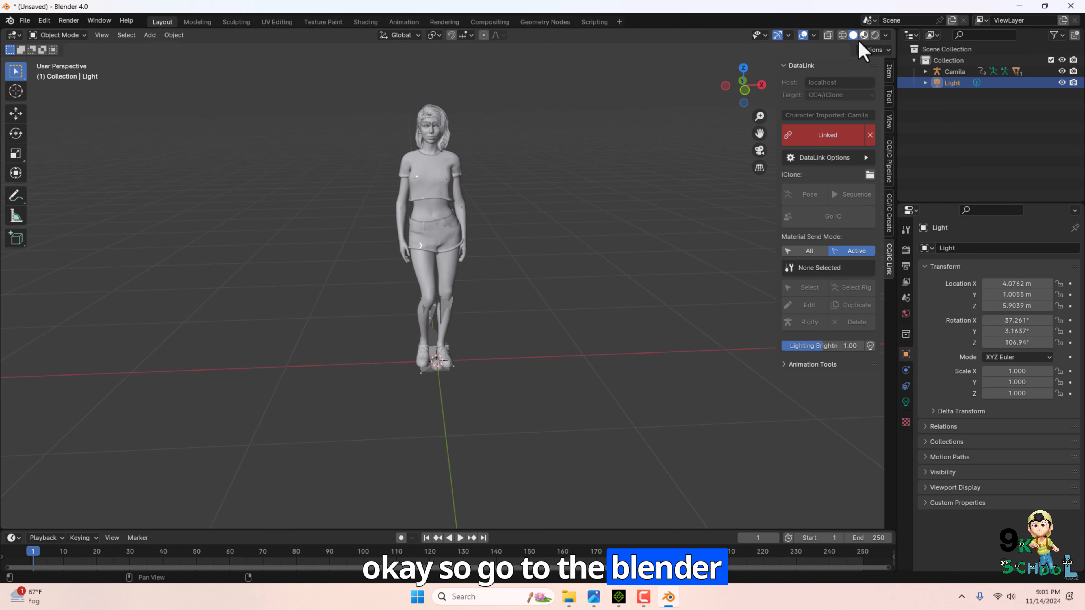
Switch the viewport to Rendered shading and slightly enlarge the timeline area.
click(863, 35)
click(875, 34)
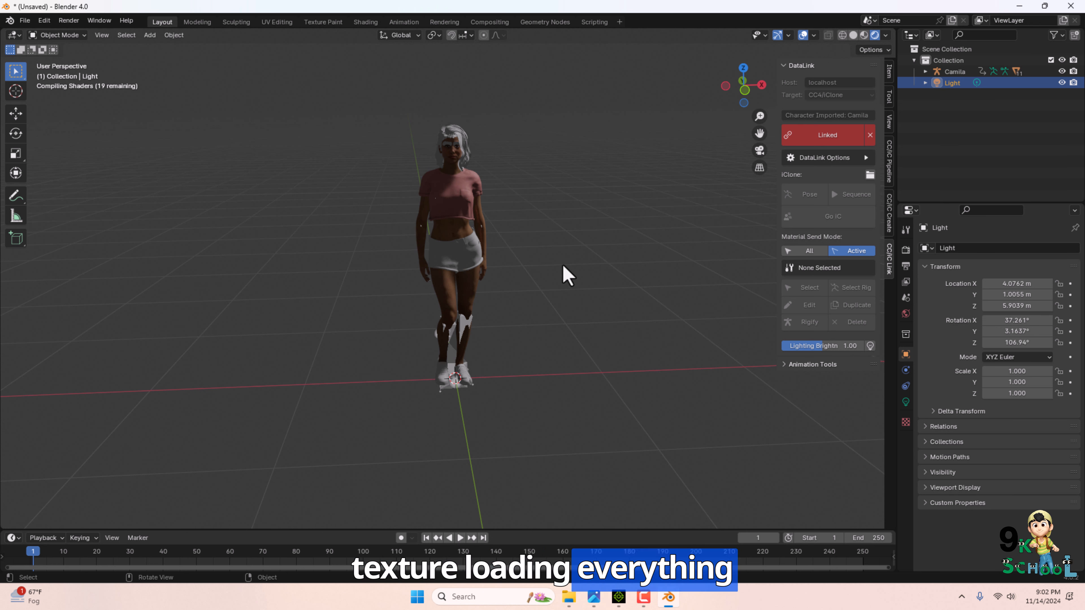
mouse_move(520, 530)
mouse_down()
mouse_move(522, 470)
mouse_move(527, 518)
mouse_up()
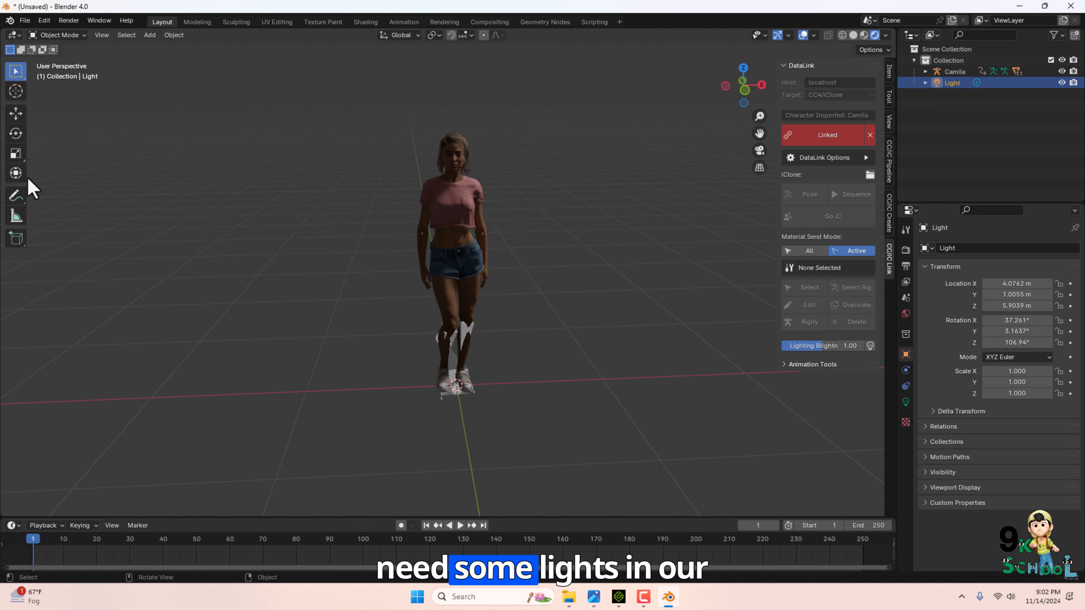
Add a point light to the scene.
click(150, 35)
mouse_move(213, 184)
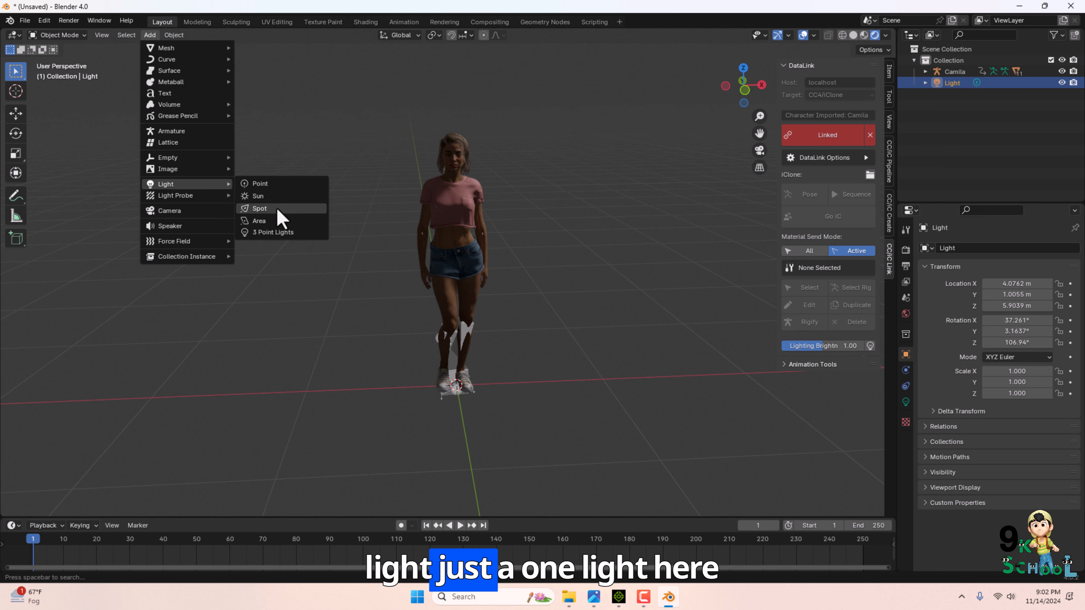
click(271, 187)
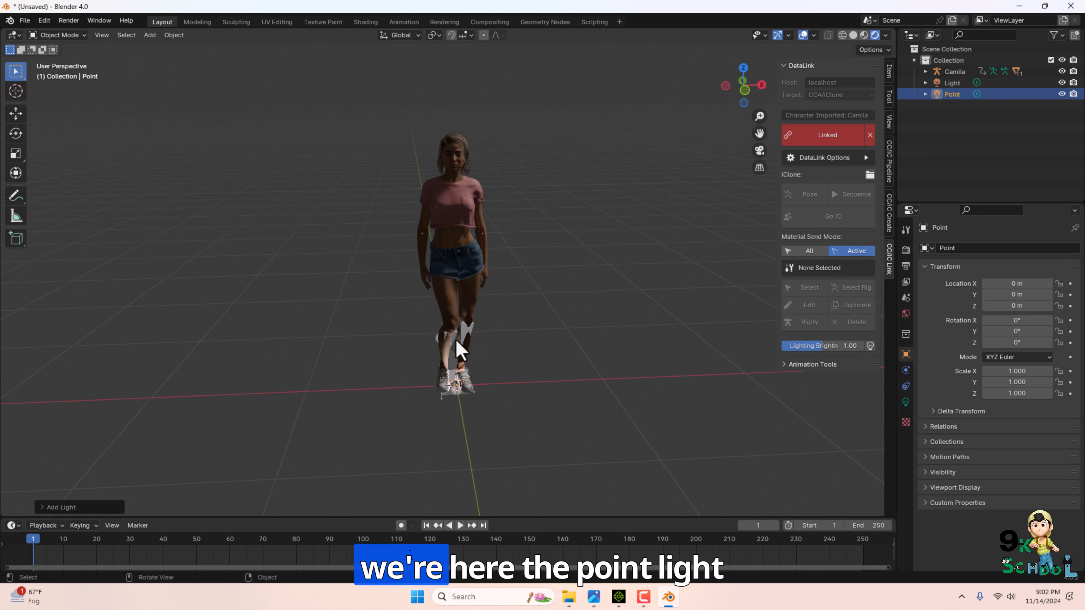
Raise the point light above the character to about 1.5 m height.
key(shift+space)
key(g)
drag(456, 339, 456, 296)
middle_drag(335, 408, 387, 419)
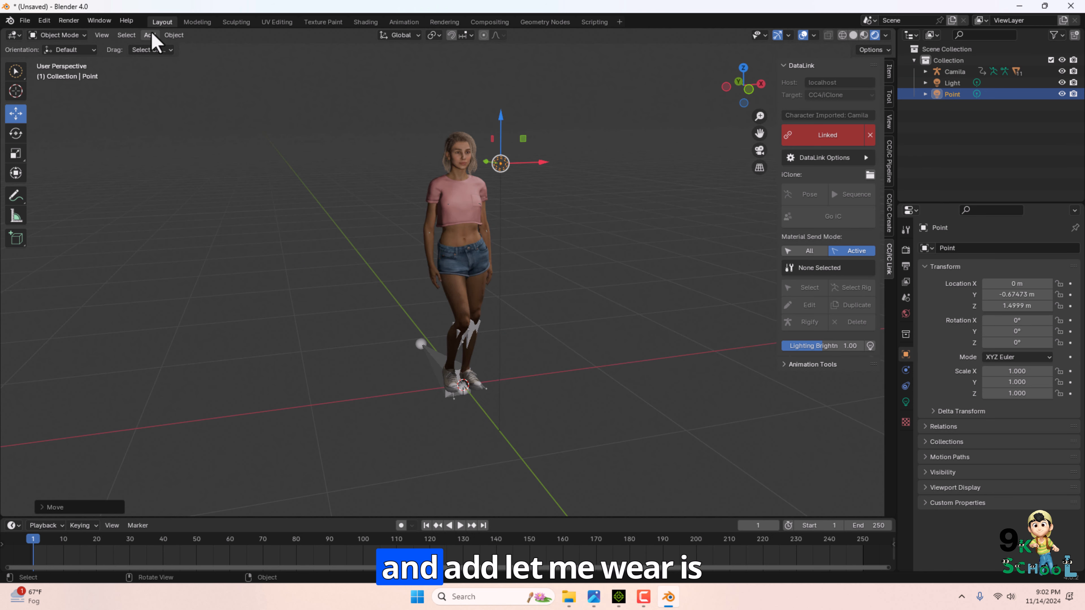
Add a floor plane under the character, tilt it slightly, and scale it to about 2.5 by 2.2.
click(151, 35)
mouse_move(179, 50)
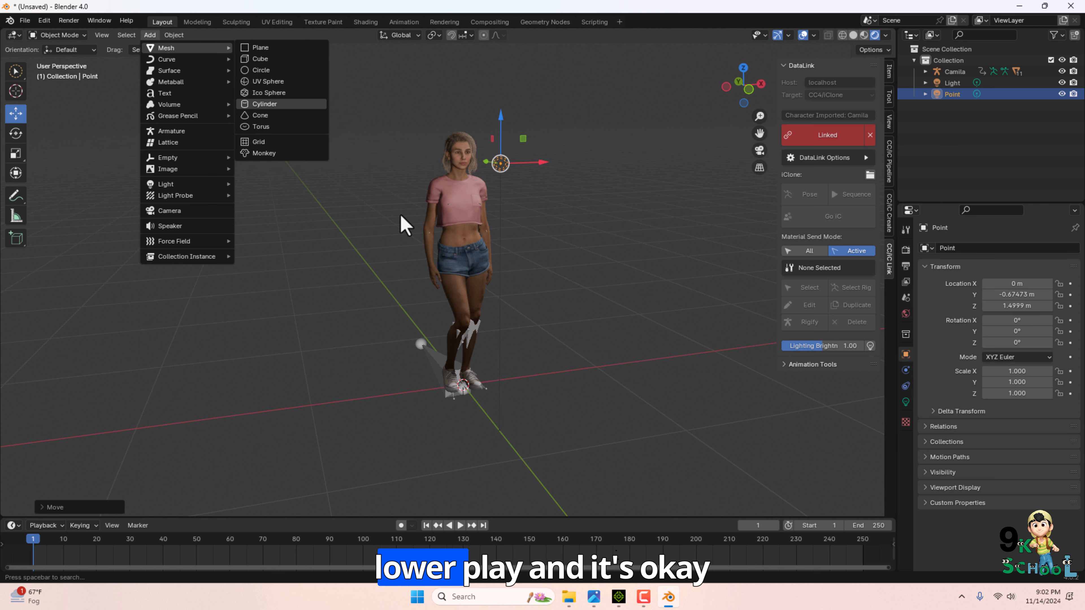
click(260, 47)
key(r)
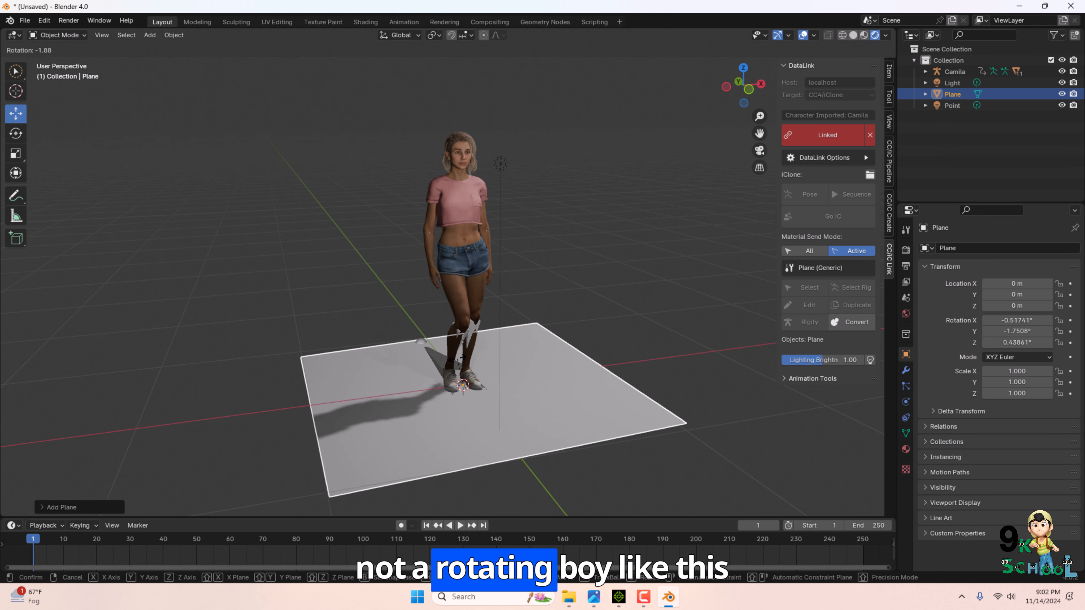
click(448, 385)
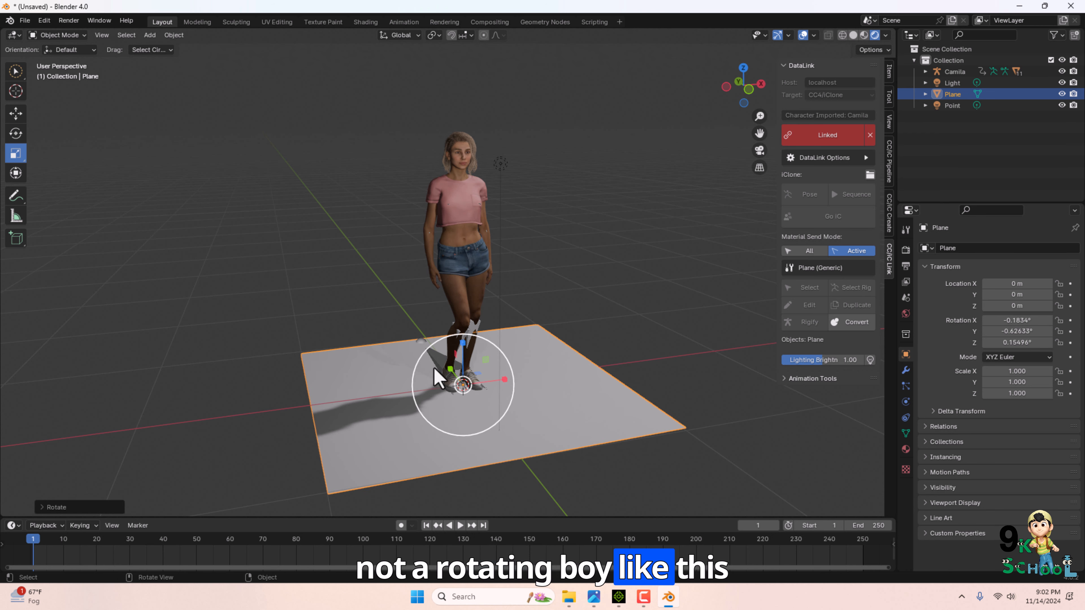
drag(450, 369, 434, 350)
drag(504, 380, 570, 373)
Add a cube and place it behind the character as a backdrop wall.
click(149, 35)
mouse_move(171, 46)
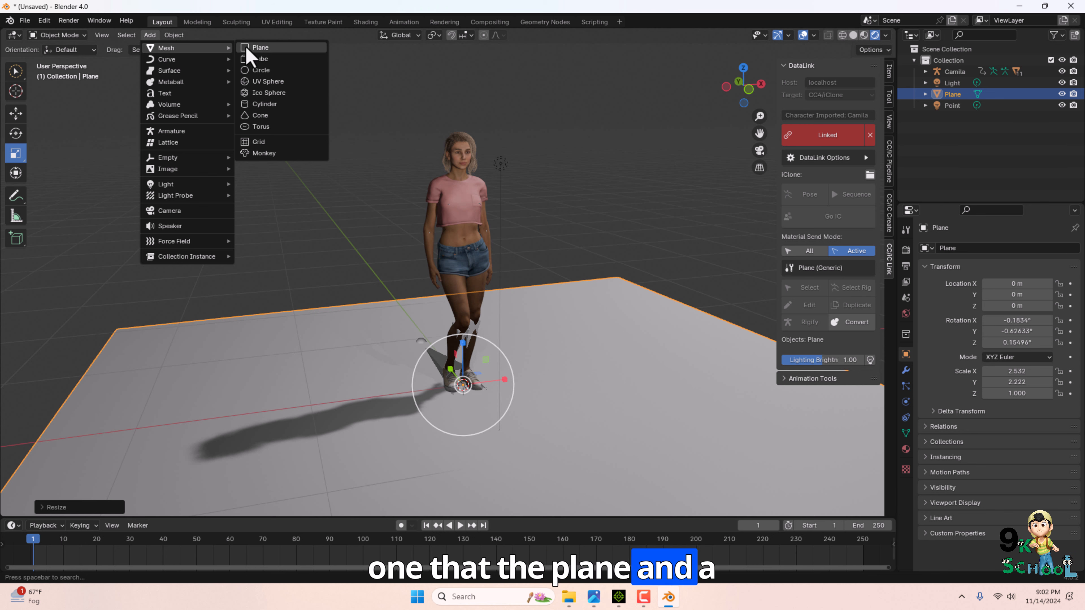
click(260, 47)
key(Delete)
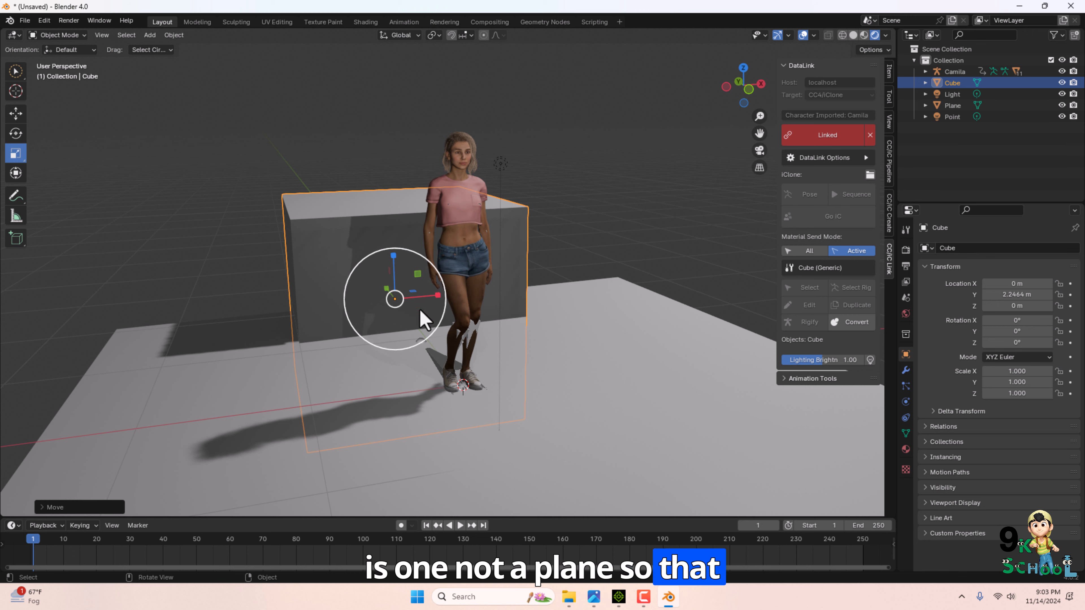
drag(435, 295, 521, 285)
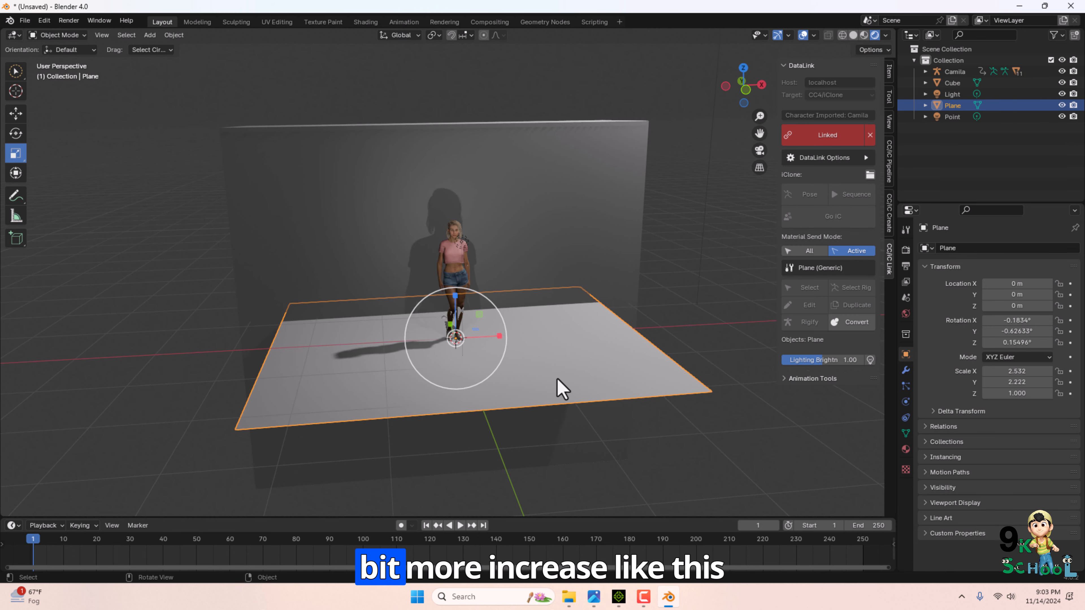
Widen the floor plane to a scale of about 4.3 along X.
drag(498, 336, 530, 334)
scroll(509, 398, up, 8)
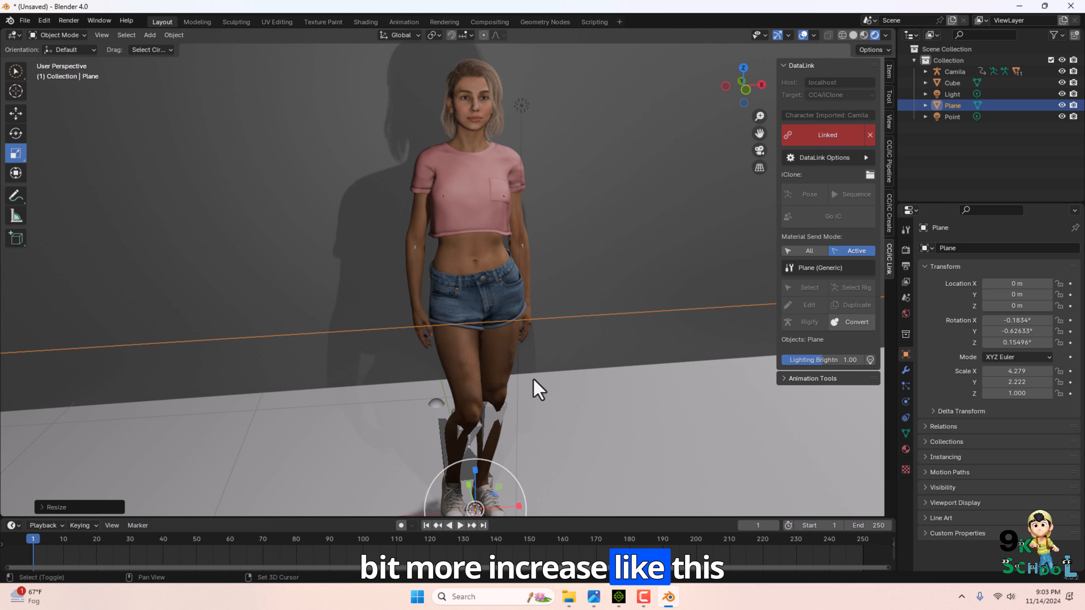
scroll(534, 387, down, 1)
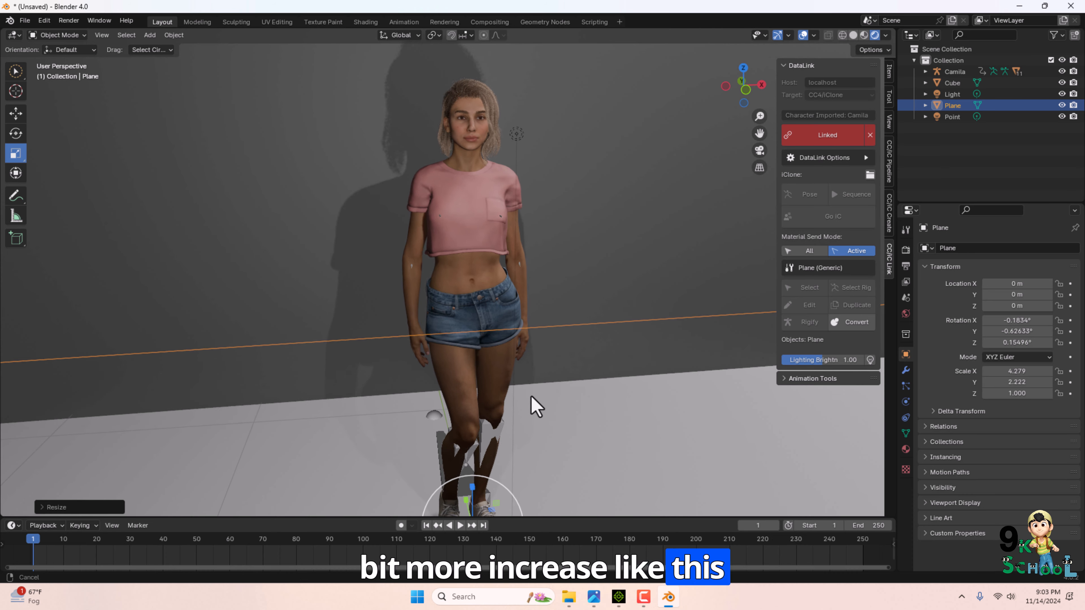
scroll(533, 397, up, 1)
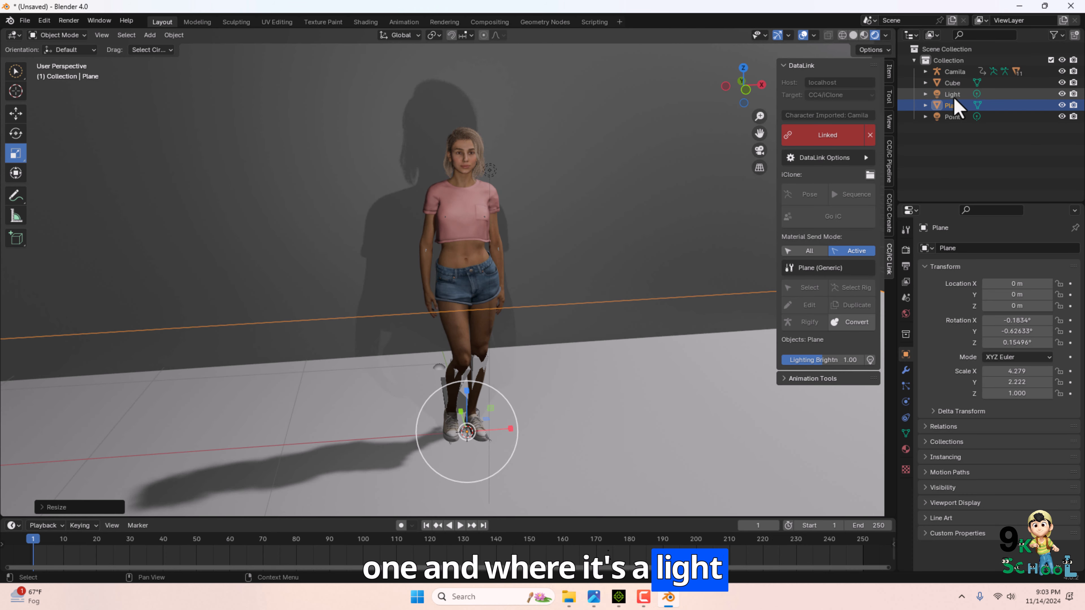
Select the existing light and move it along the Y axis to about -2.26 m.
click(952, 94)
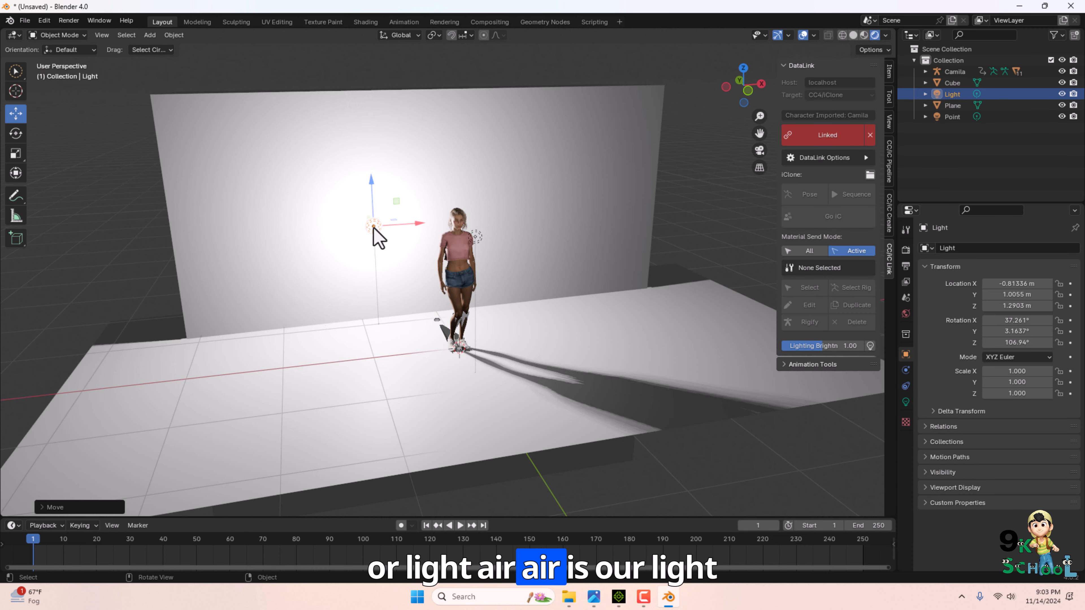
scroll(366, 327, down, 2)
key(g)
key(y)
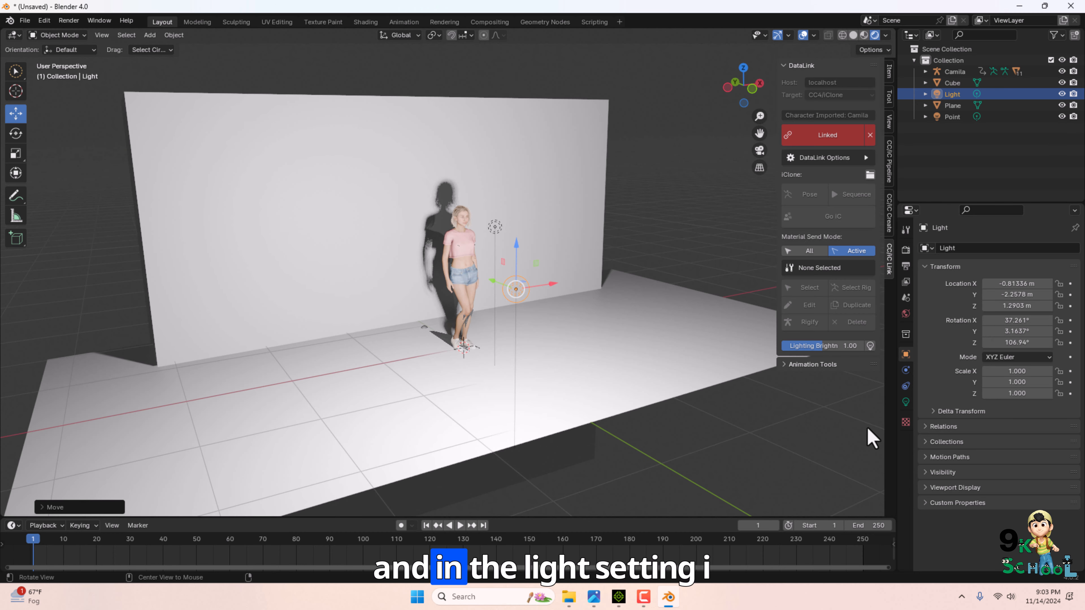
Change the light's type from Point to Area.
click(906, 402)
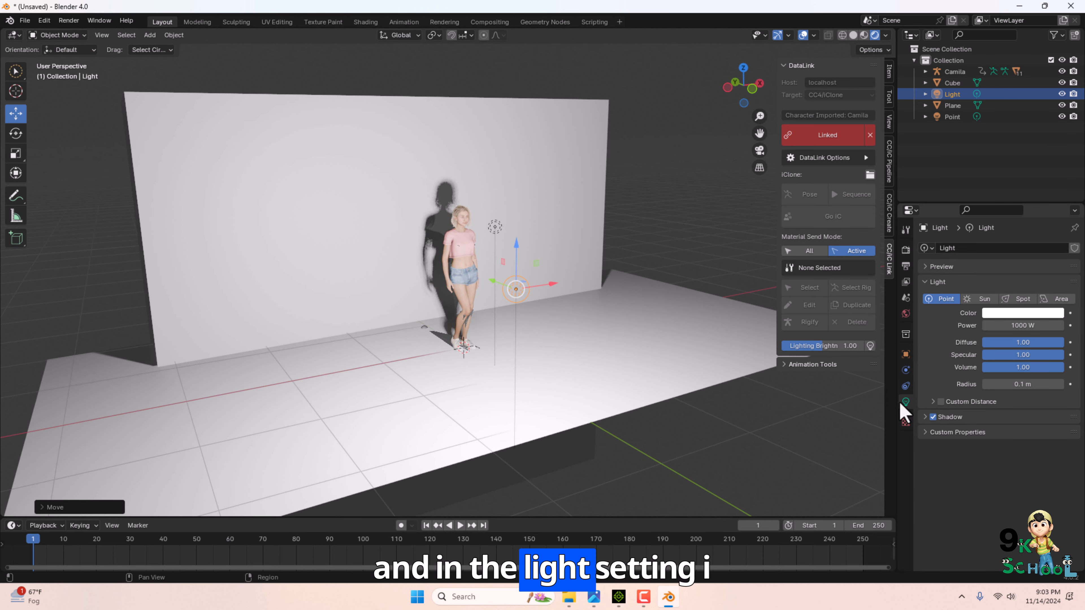
click(1052, 300)
drag(520, 248, 523, 227)
click(594, 315)
scroll(572, 316, up, 2)
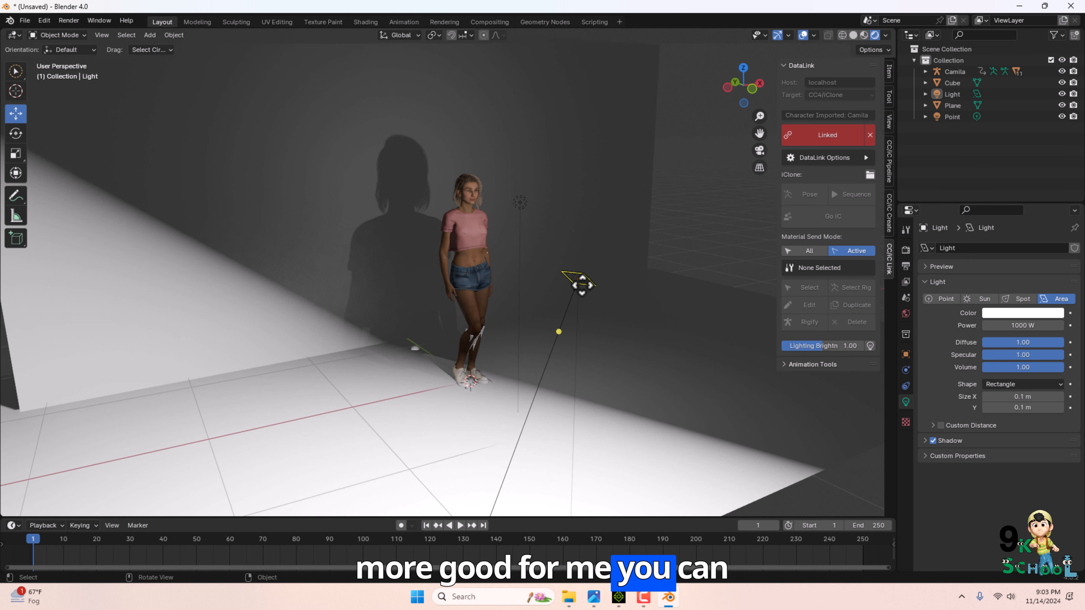
Rotate the area light toward the character and stretch its Y size to about 1.37 m.
click(581, 282)
click(16, 132)
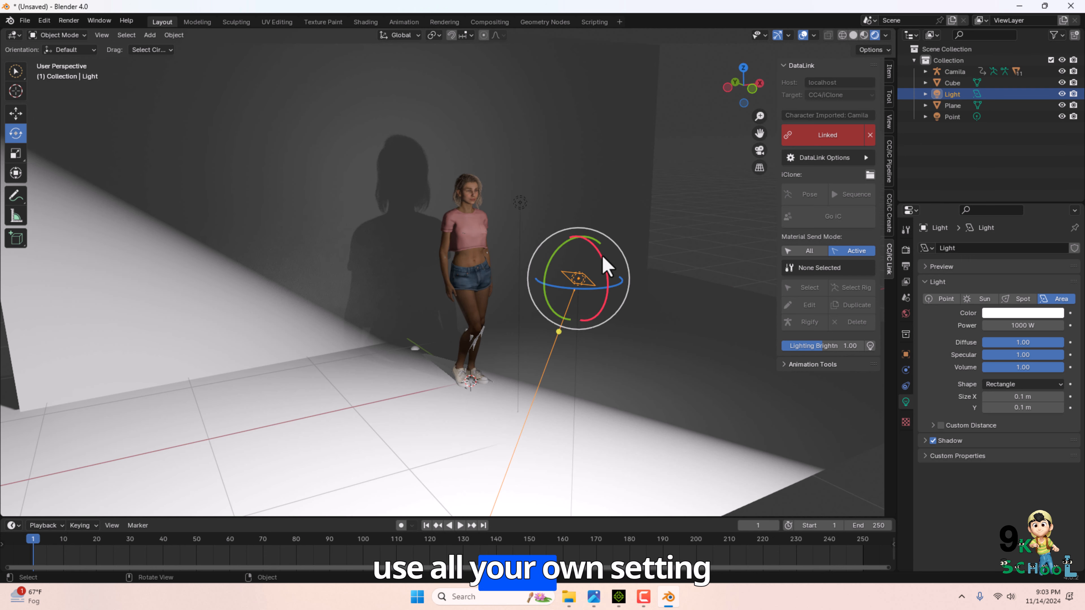
mouse_move(605, 263)
mouse_down()
mouse_move(581, 286)
mouse_move(612, 291)
mouse_move(625, 271)
mouse_up()
click(16, 154)
drag(551, 269, 423, 255)
Reposition the area light off to the side of the character.
click(16, 113)
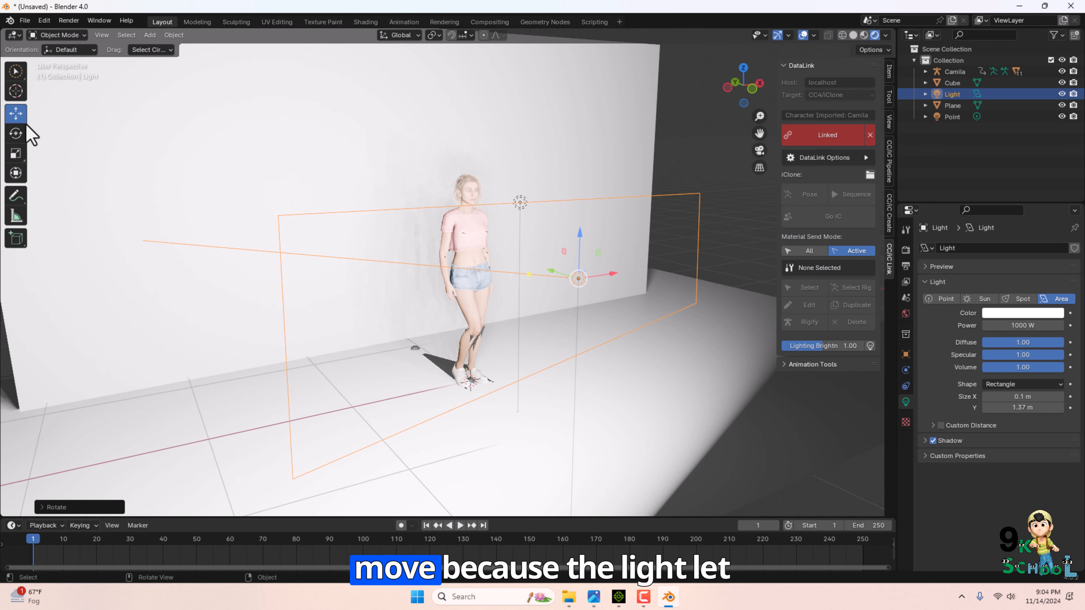
drag(551, 269, 750, 381)
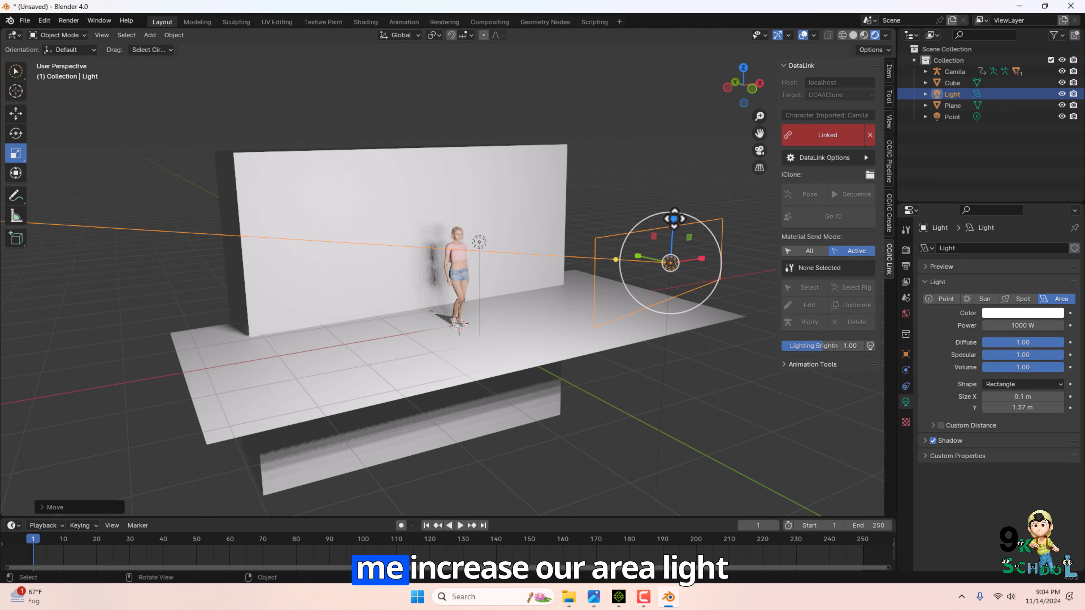
drag(674, 219, 665, 192)
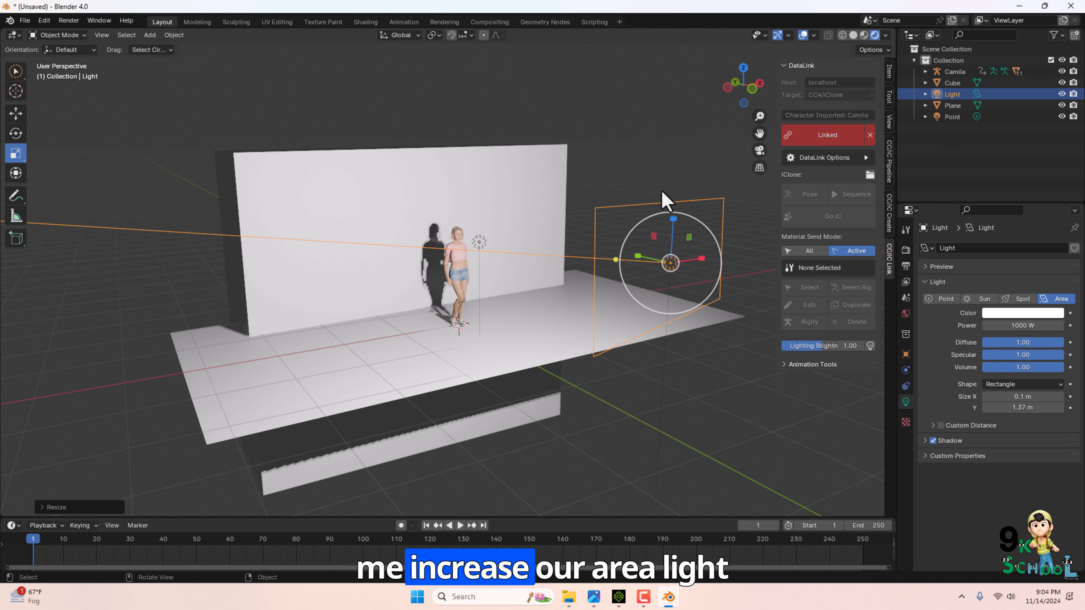
click(15, 114)
drag(633, 256, 818, 298)
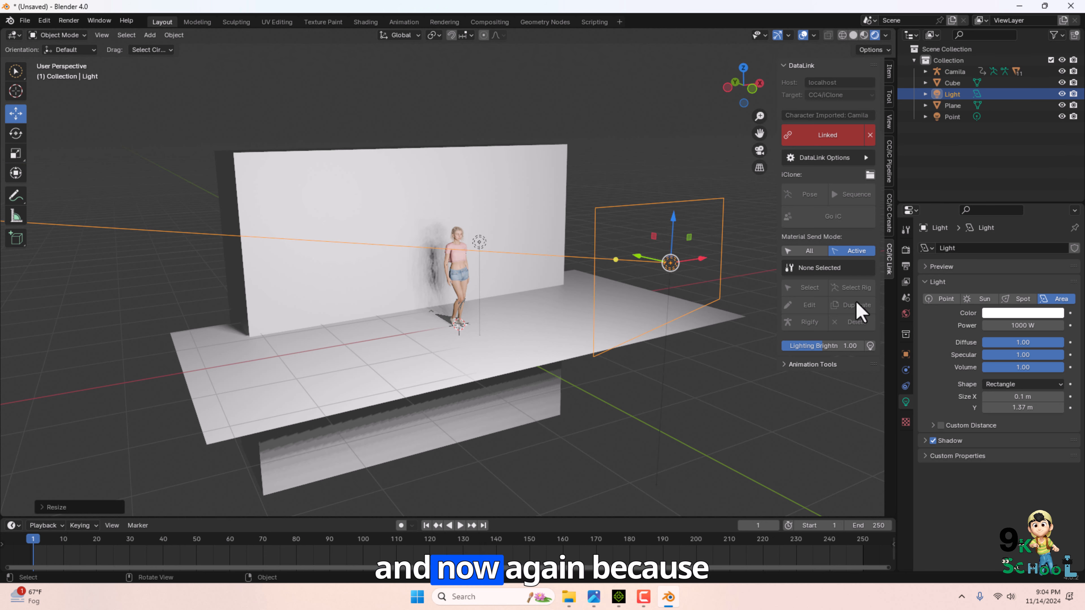
Lower the area light's power to about 735.5 W.
drag(1045, 327, 916, 324)
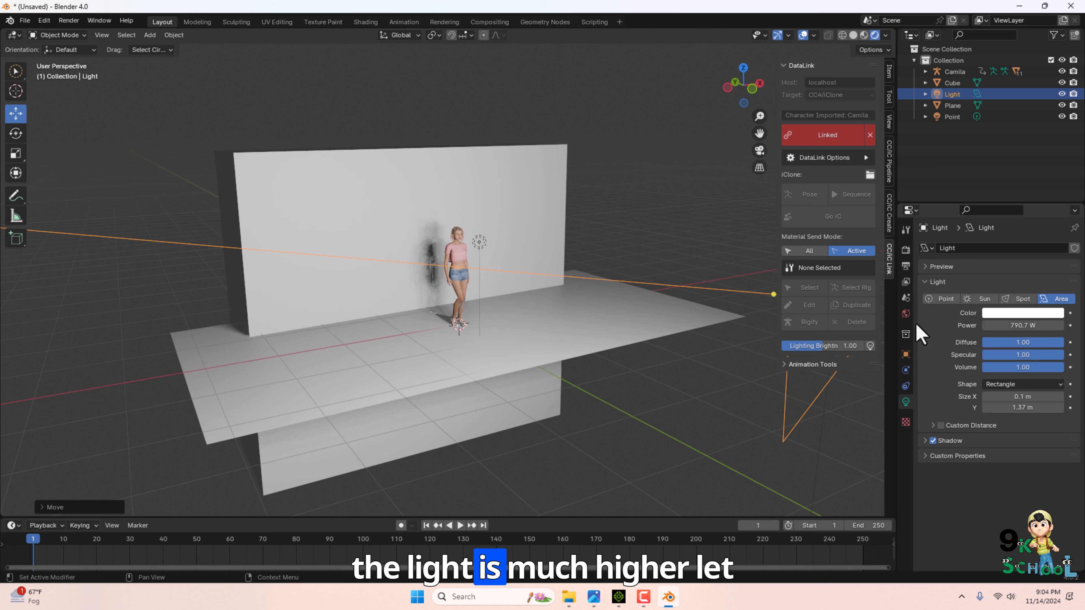
drag(379, 328, 367, 328)
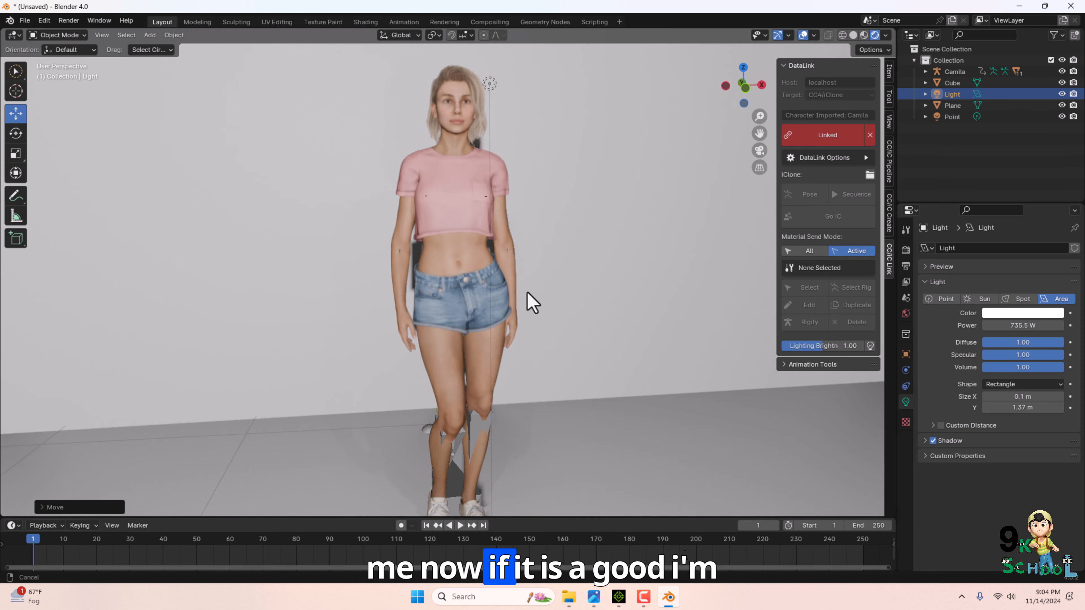
Zoom in on the character and play the animation to inspect the lighting.
shift+middle_drag(527, 294, 608, 286)
scroll(529, 324, up, 3)
scroll(574, 309, up, 3)
scroll(598, 308, down, 4)
scroll(591, 308, up, 2)
scroll(612, 293, down, 1)
scroll(615, 296, down, 1)
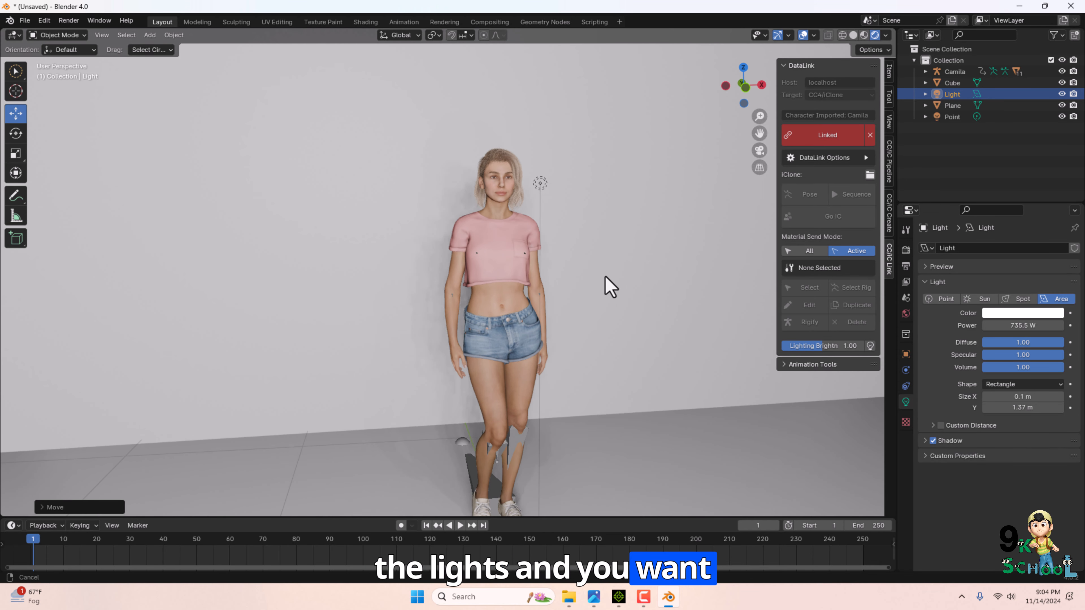
click(460, 527)
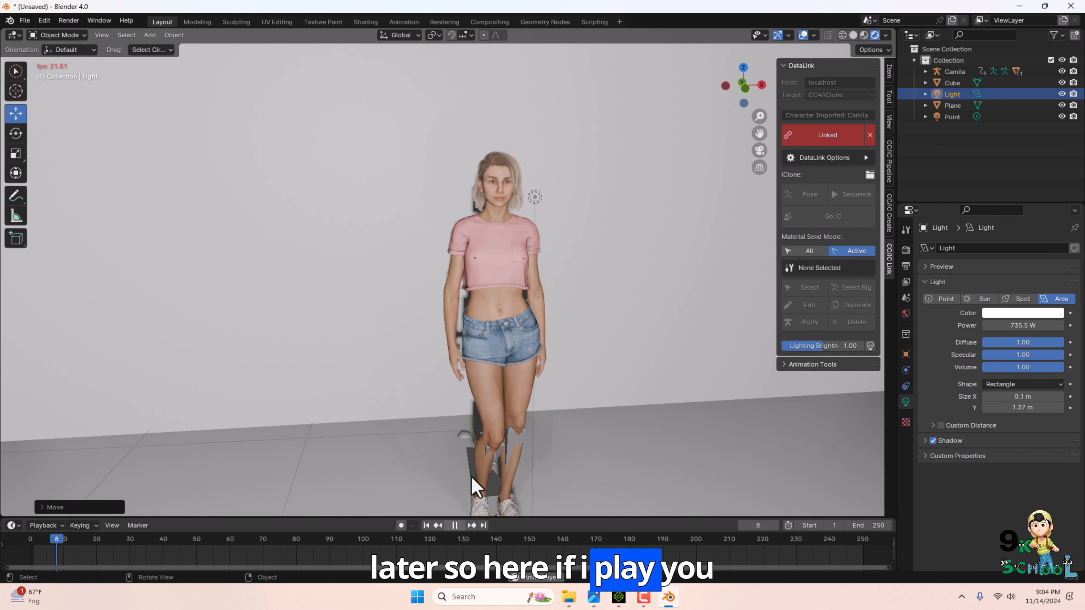
scroll(521, 286, up, 4)
shift+middle_drag(584, 266, 549, 364)
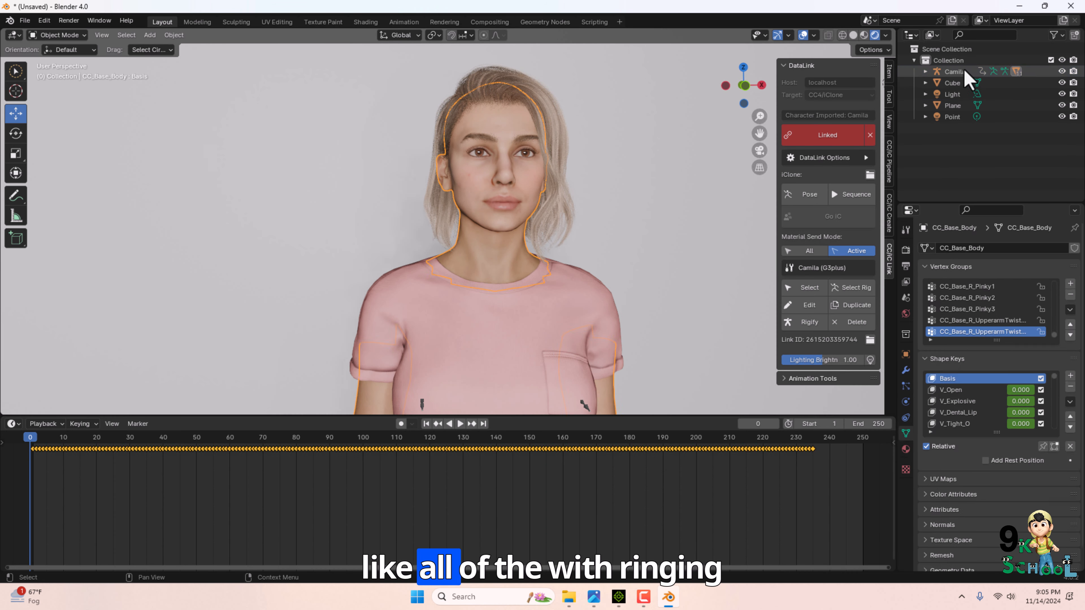
Select the Camila character and enable Camera to View locking in the viewport view options.
click(964, 71)
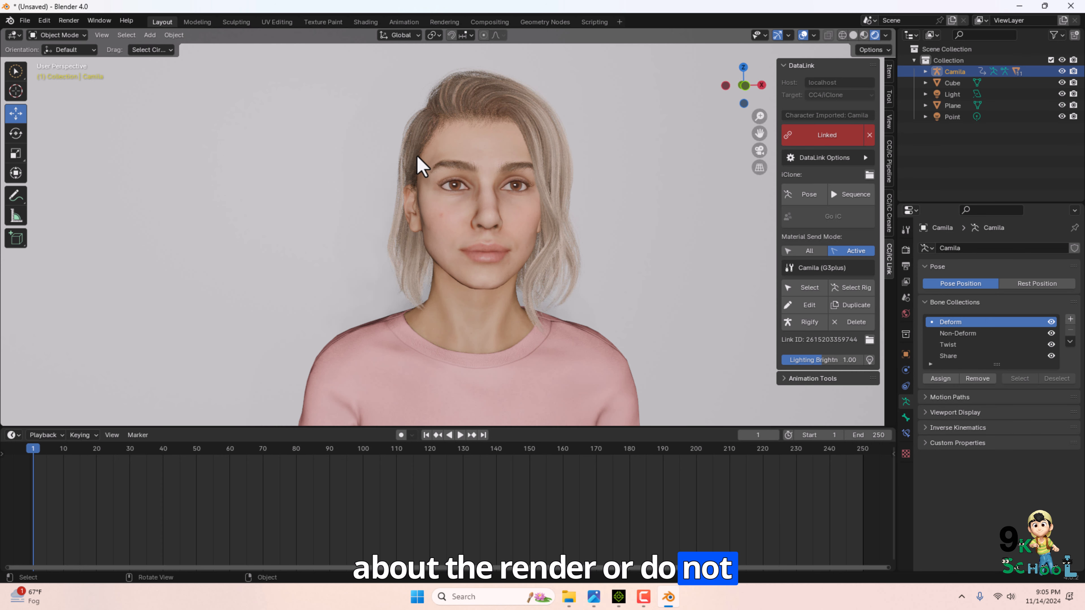
click(889, 122)
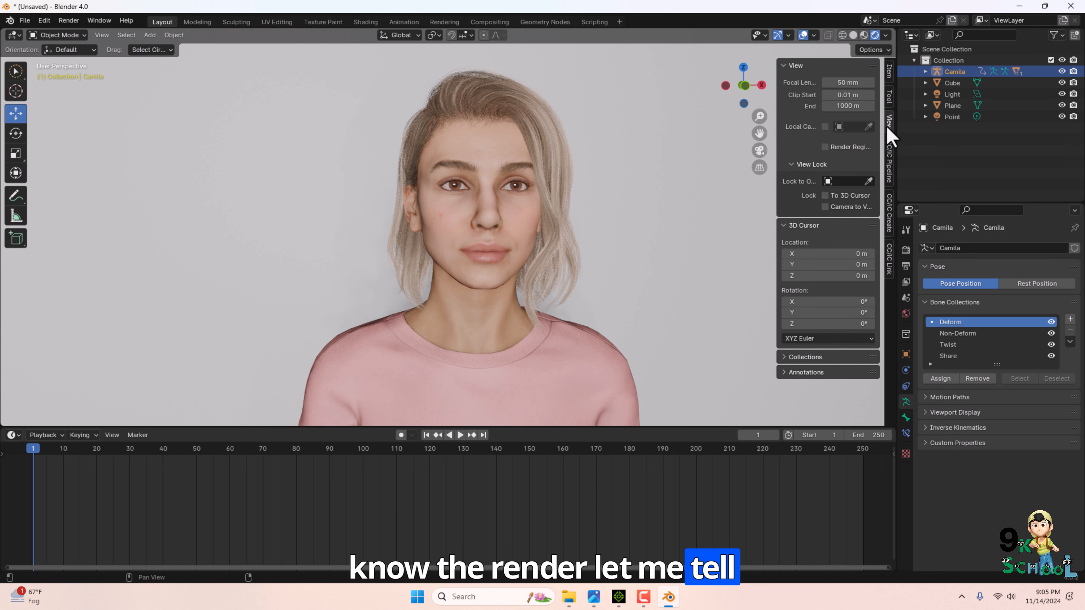
click(824, 206)
Add a new camera to the scene.
click(149, 34)
click(196, 225)
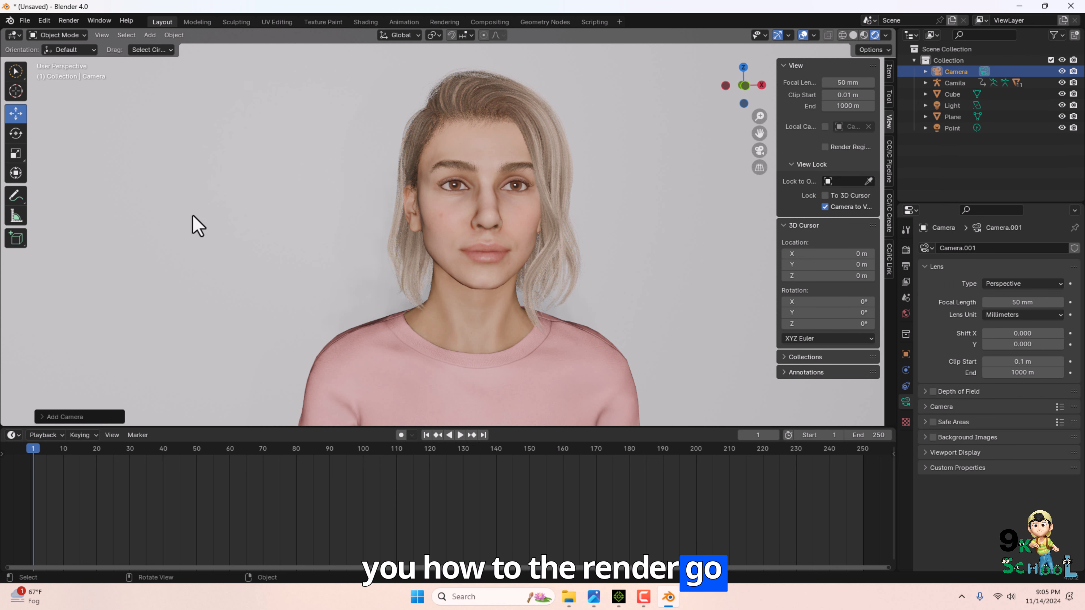
scroll(774, 265, down, 3)
click(889, 72)
click(888, 96)
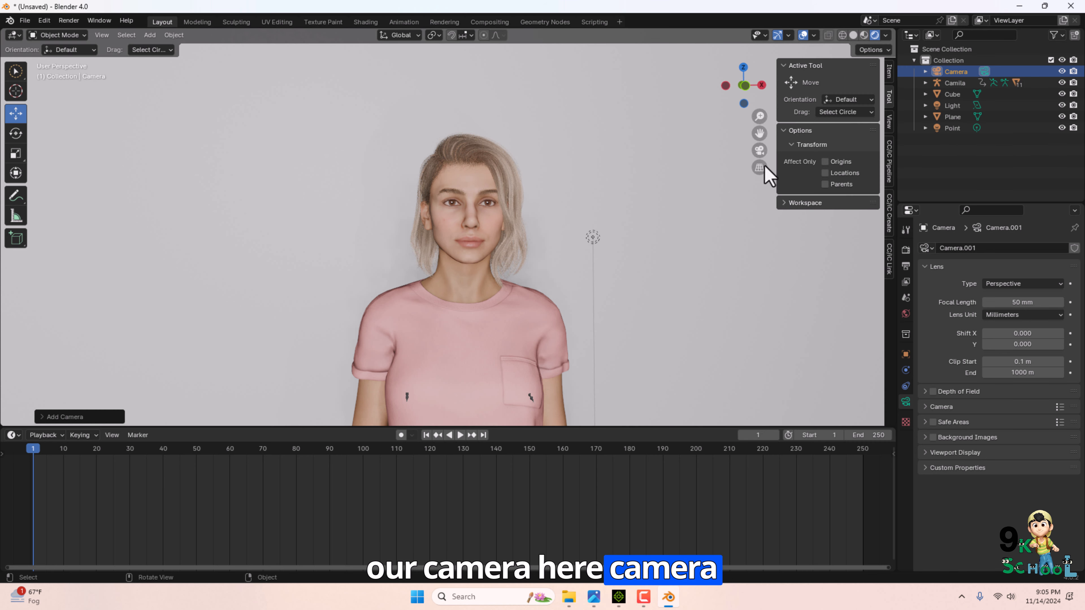
Look through the camera and frame the character's upper body by moving the locked view.
click(760, 150)
alt+shift+drag(540, 162, 514, 374)
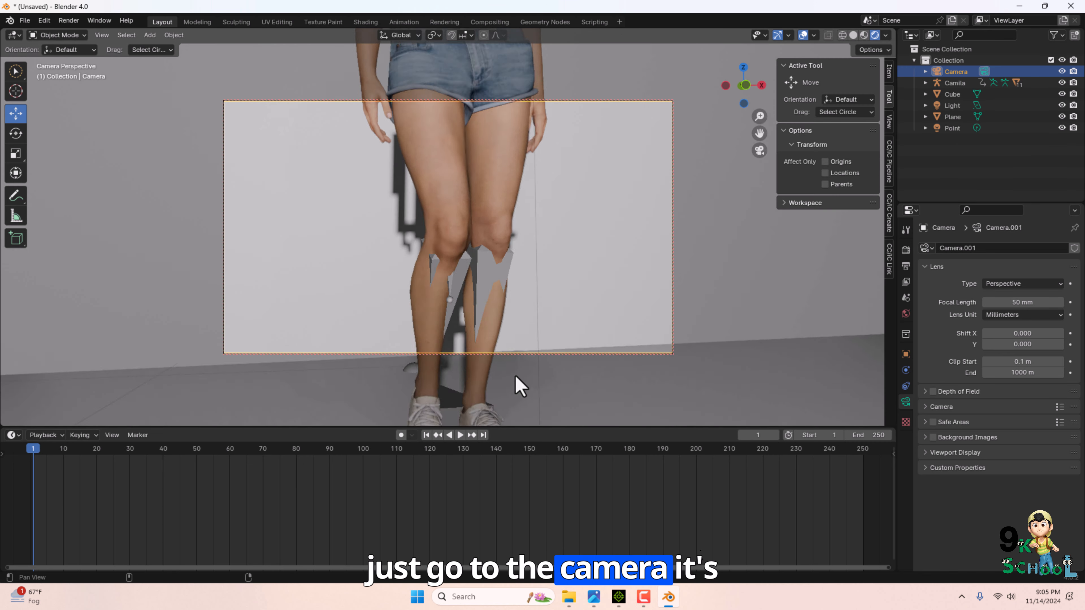
alt+shift+drag(499, 188, 495, 380)
right_click(493, 228)
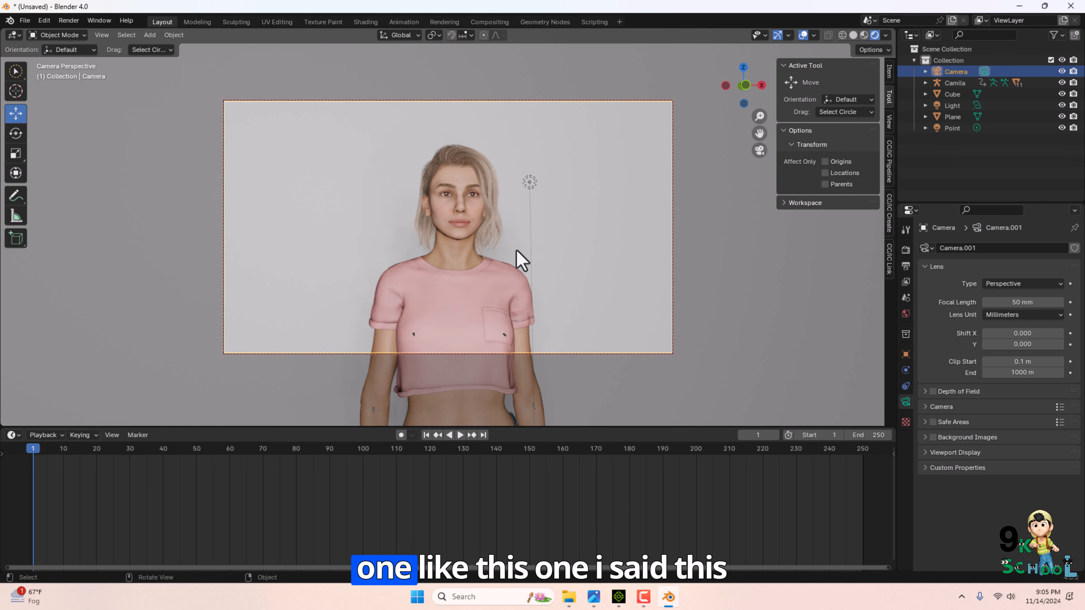
alt+drag(515, 248, 431, 245)
mouse_move(431, 237)
middle_down()
mouse_move(504, 235)
mouse_move(460, 231)
middle_up()
middle_drag(573, 282, 585, 282)
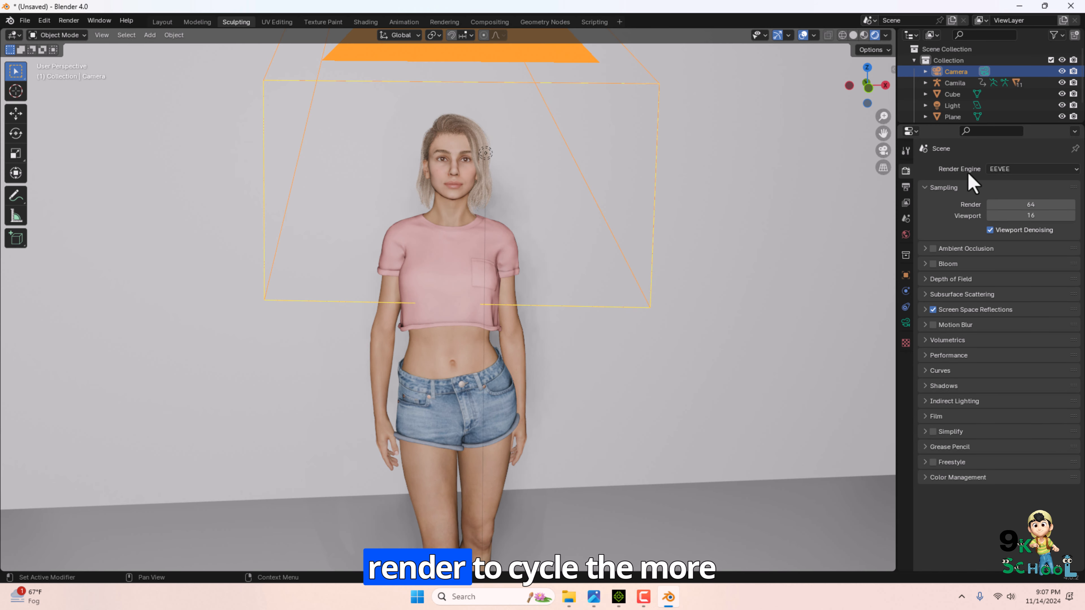
Switch the render engine to Cycles and preview the character in the viewport.
click(1010, 169)
click(1008, 208)
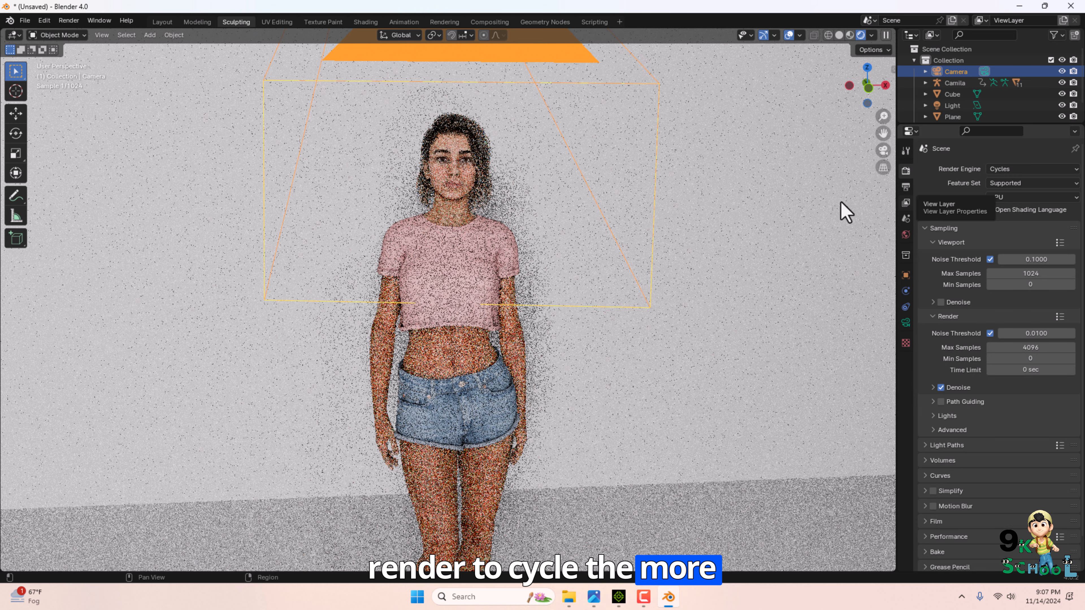
scroll(491, 270, up, 3)
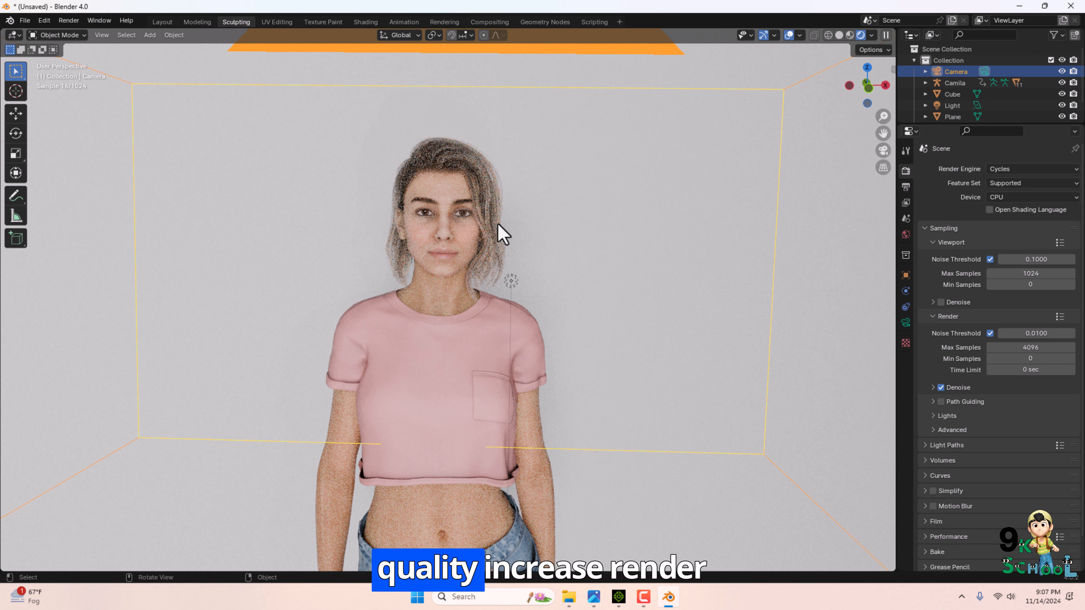
middle_drag(499, 225, 475, 218)
scroll(475, 218, up, 1)
Start rendering the animation, then close the render window.
click(75, 22)
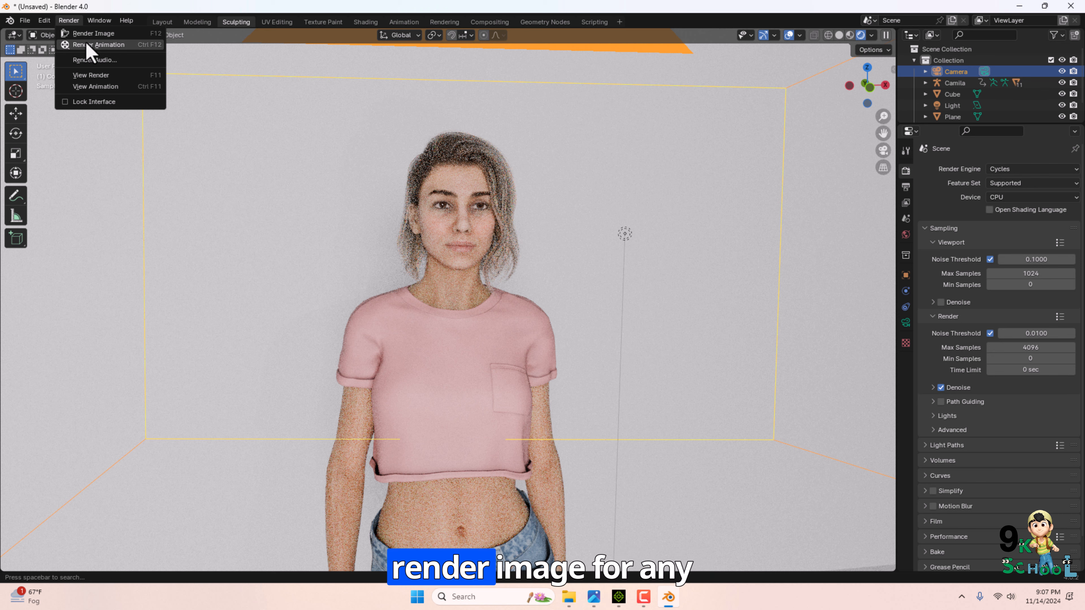
click(107, 44)
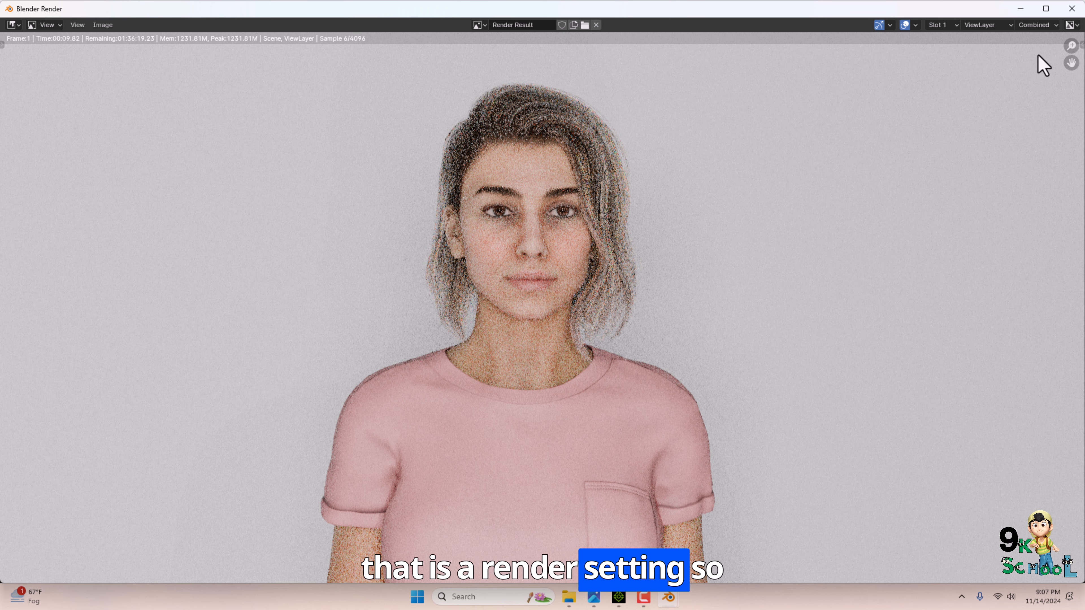
click(1071, 9)
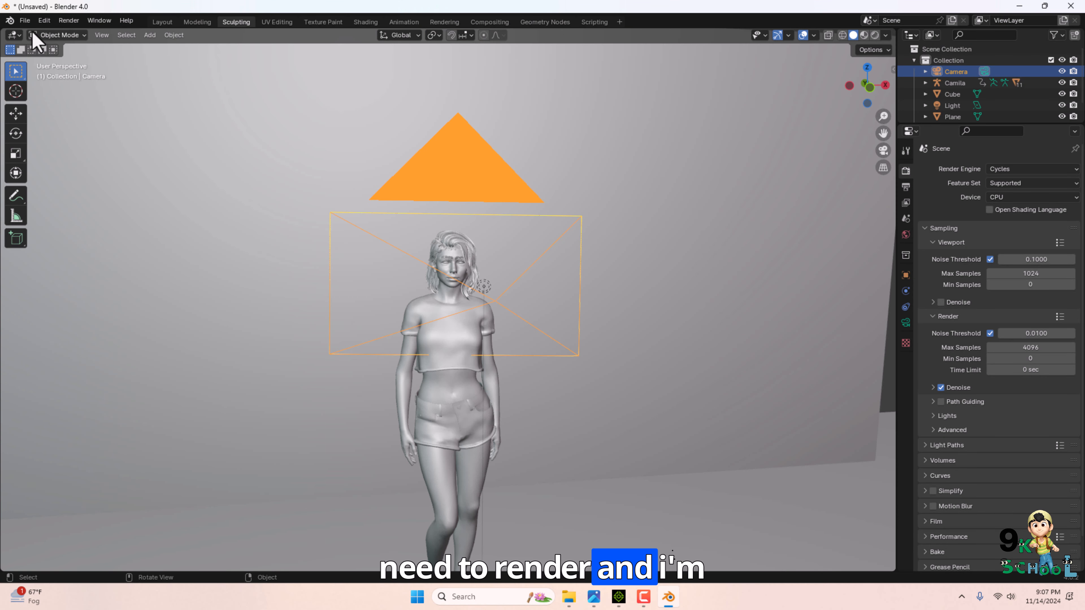
Start a new general Blender scene and delete the default cube.
click(24, 20)
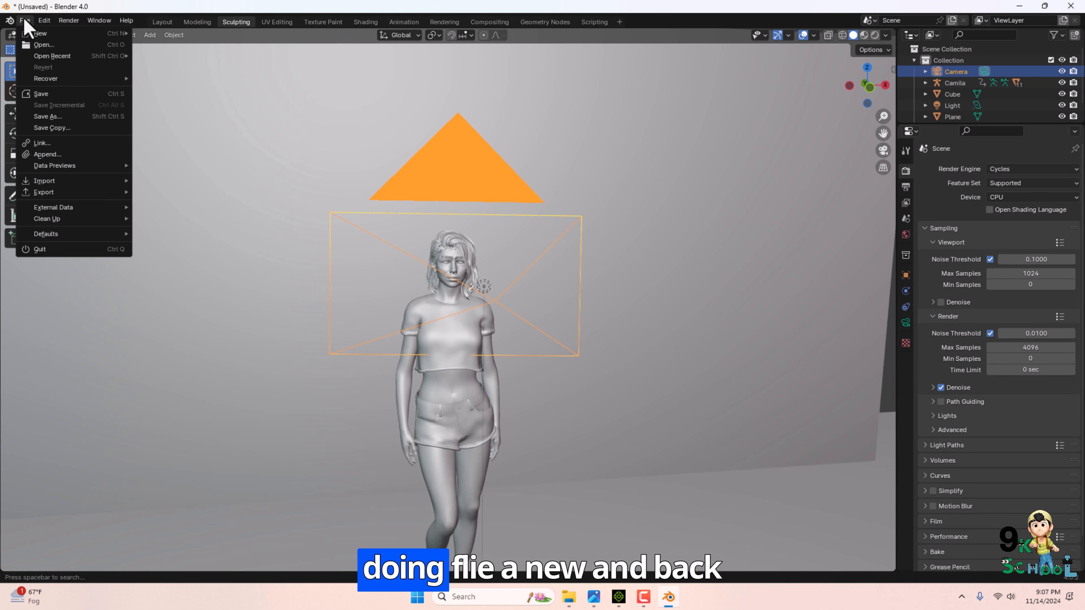
click(153, 32)
key(Delete)
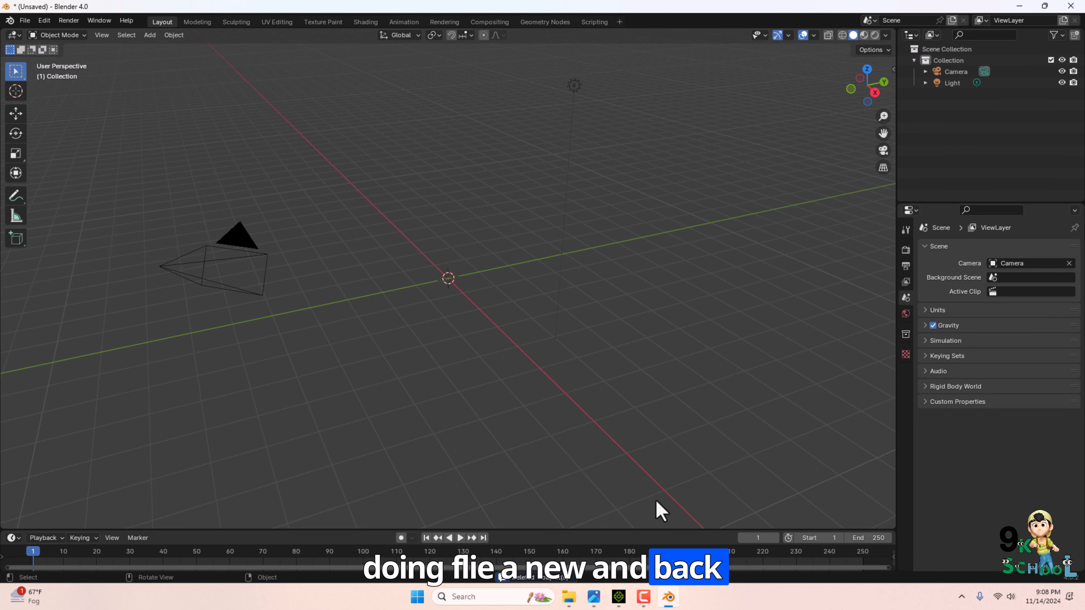
Open the Pictures blender folder in File Explorer and examine the exported character files.
click(569, 597)
double_click(274, 261)
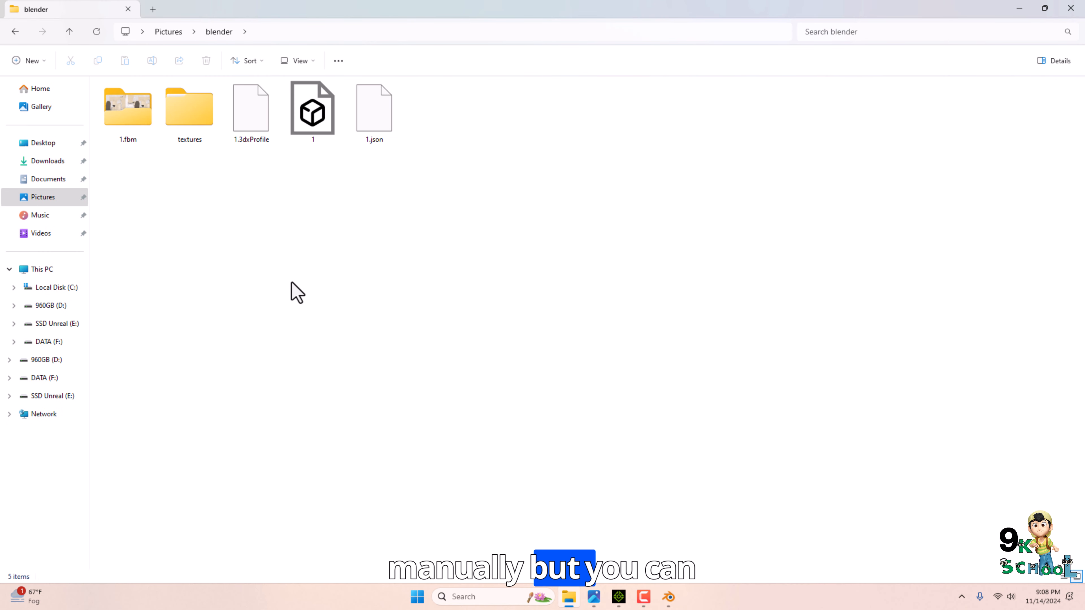
click(312, 128)
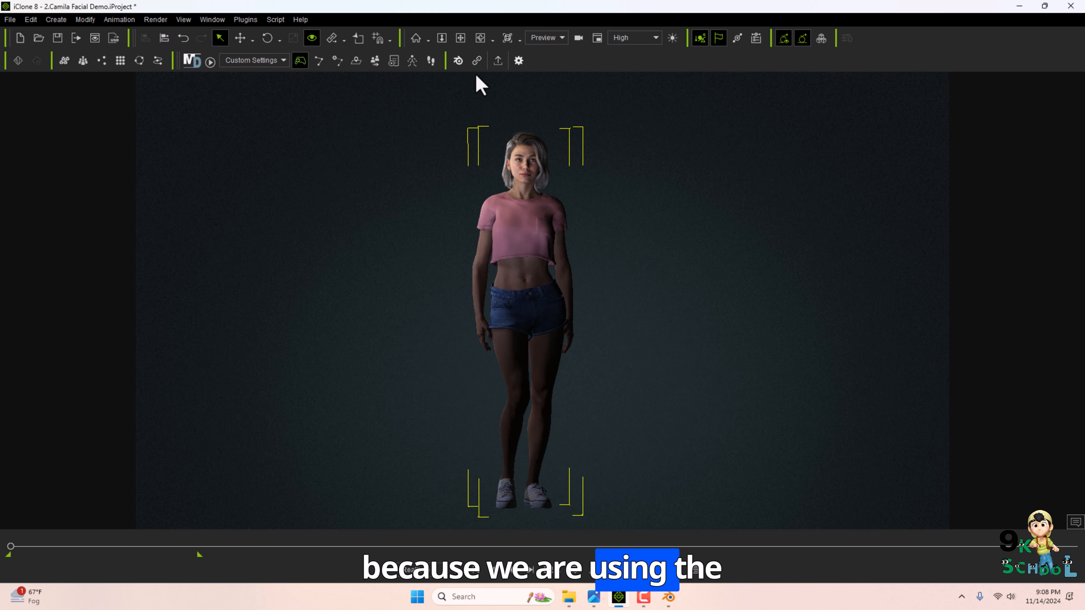
Back in Blender, import the exported character FBX from the Pictures blender folder.
click(668, 597)
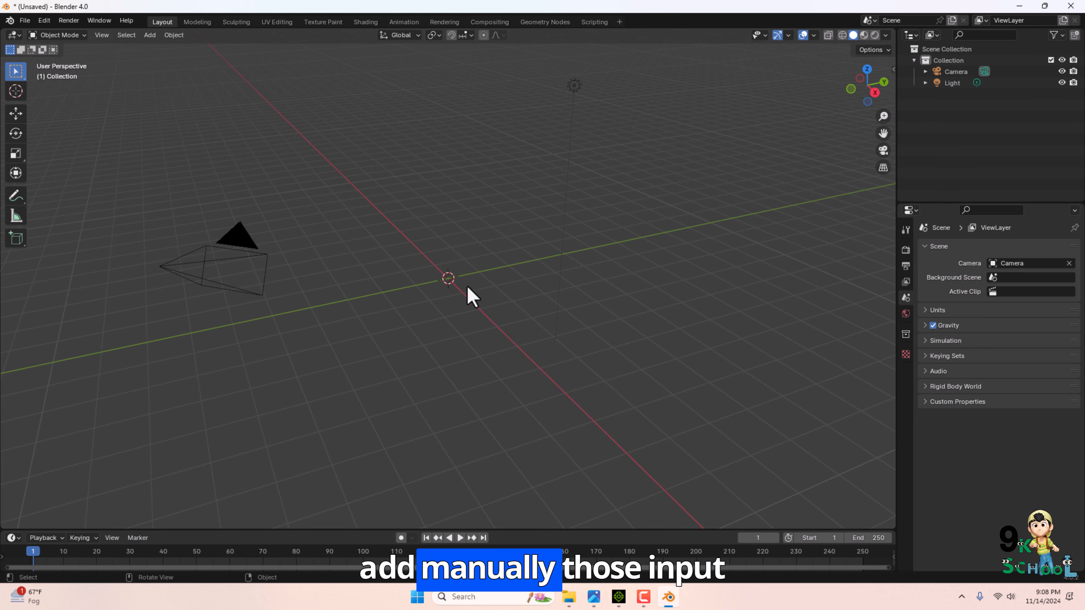
click(24, 21)
mouse_move(61, 182)
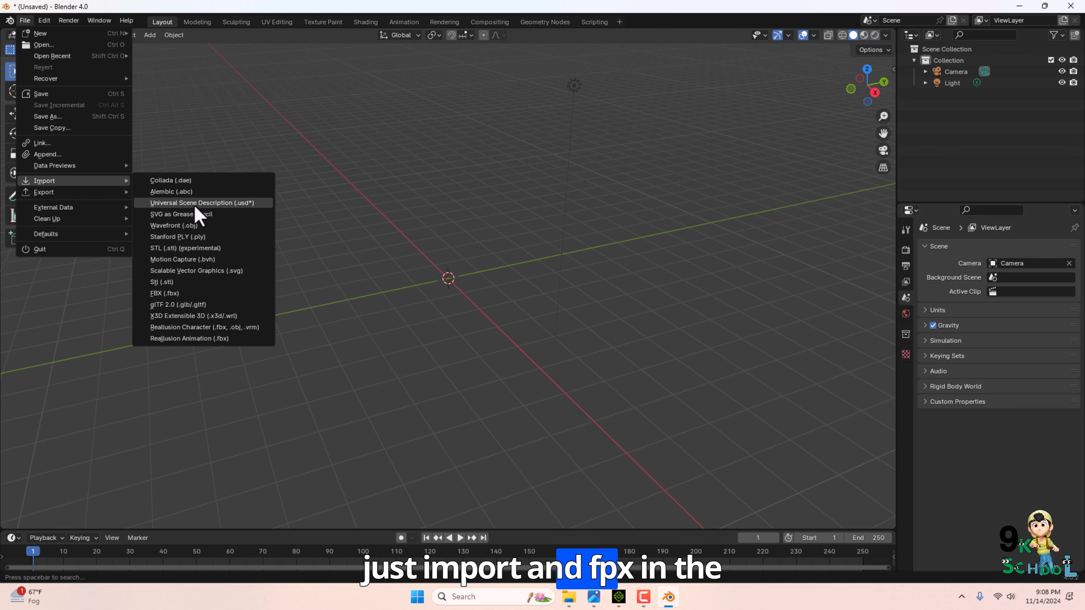
click(188, 294)
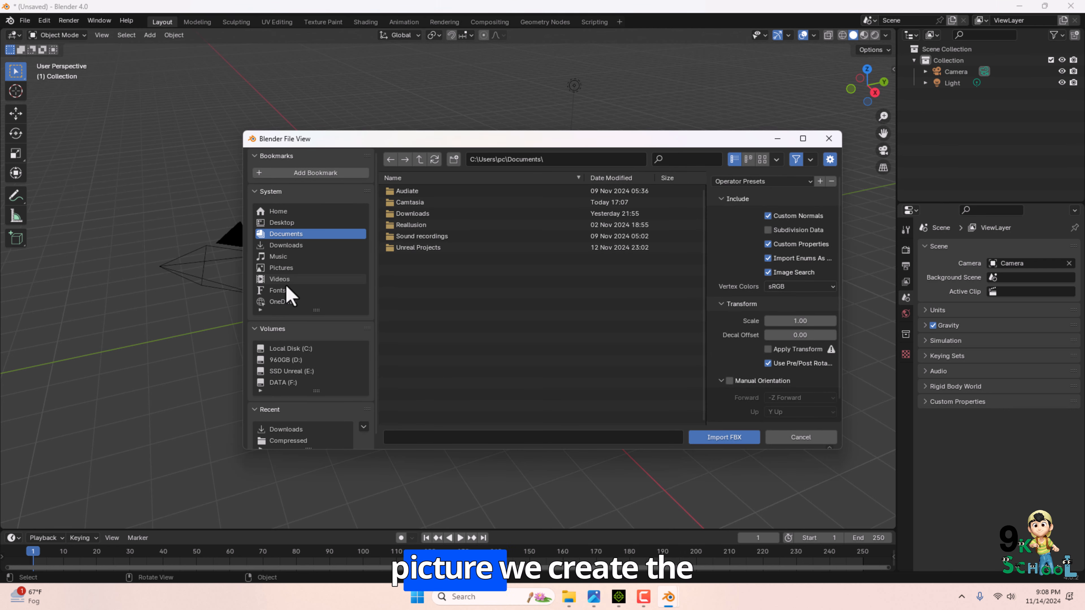
click(284, 268)
click(416, 192)
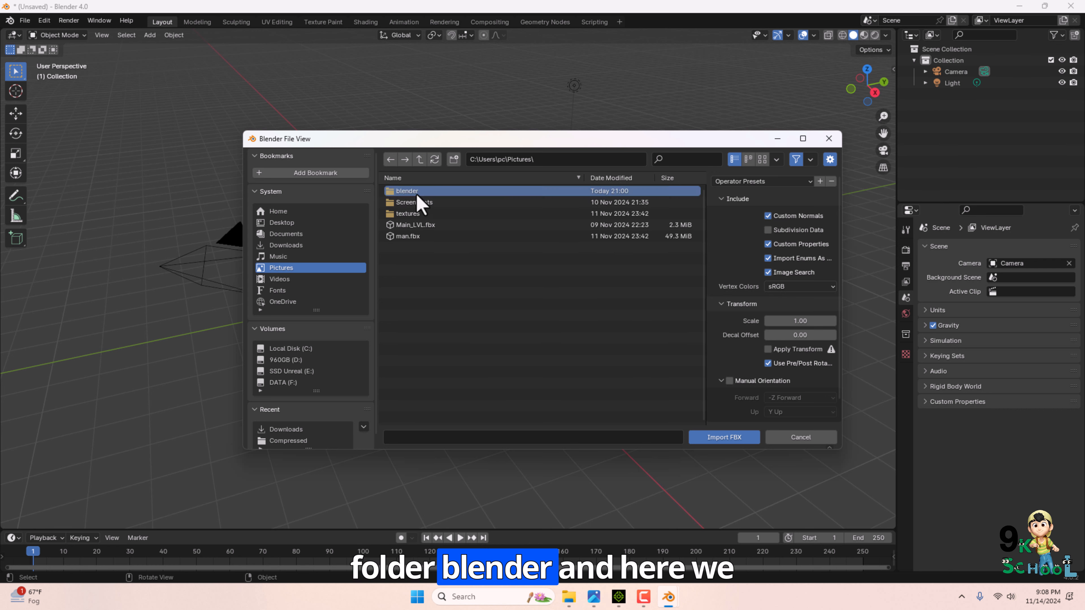
double_click(416, 194)
click(418, 214)
click(724, 437)
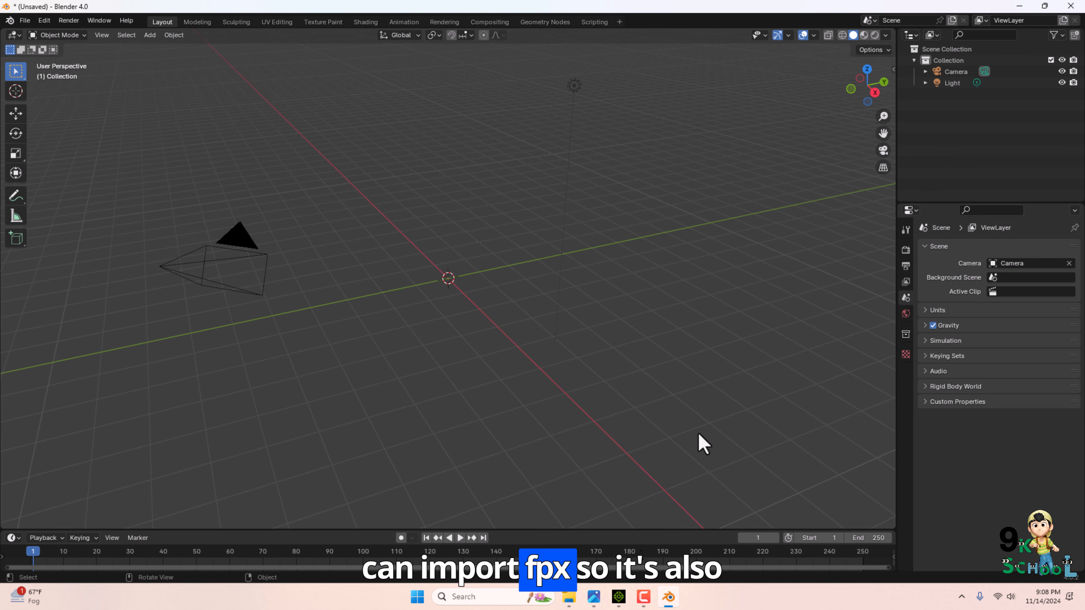
Switch the viewport to Material Preview shading and frame the imported character.
scroll(469, 311, up, 5)
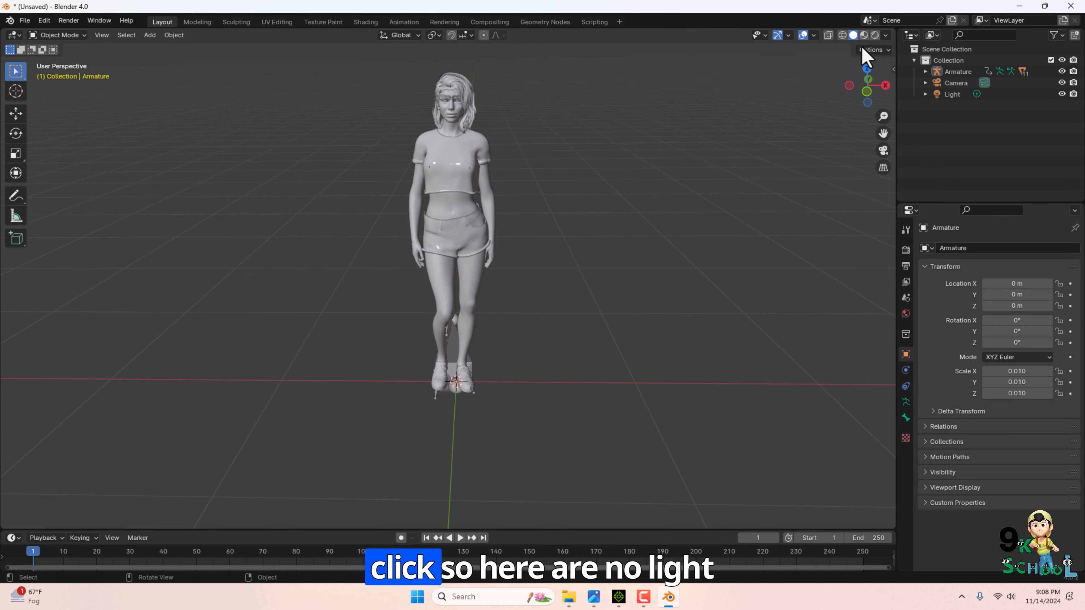
click(874, 35)
scroll(485, 149, up, 2)
shift+middle_drag(569, 157, 579, 272)
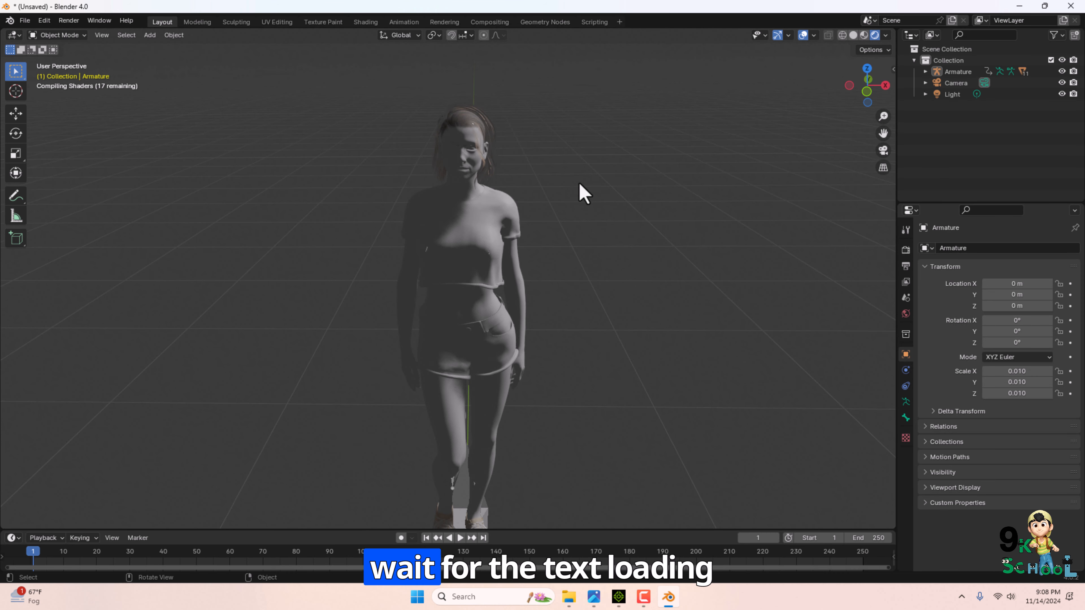
scroll(583, 193, down, 1)
middle_drag(492, 410, 486, 382)
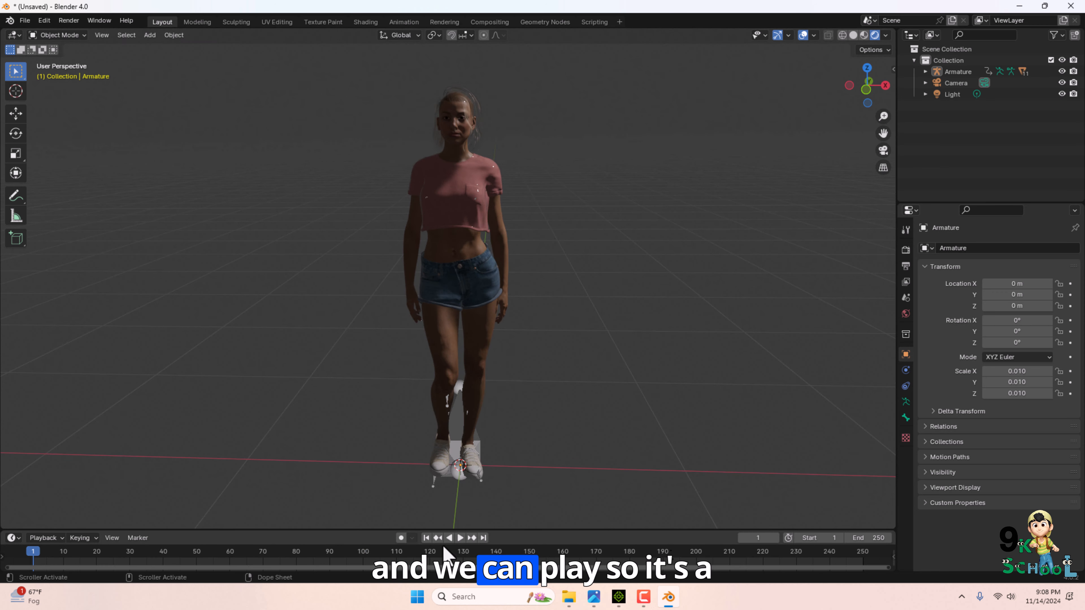
Play and scrub the imported character's animation on the timeline.
click(185, 551)
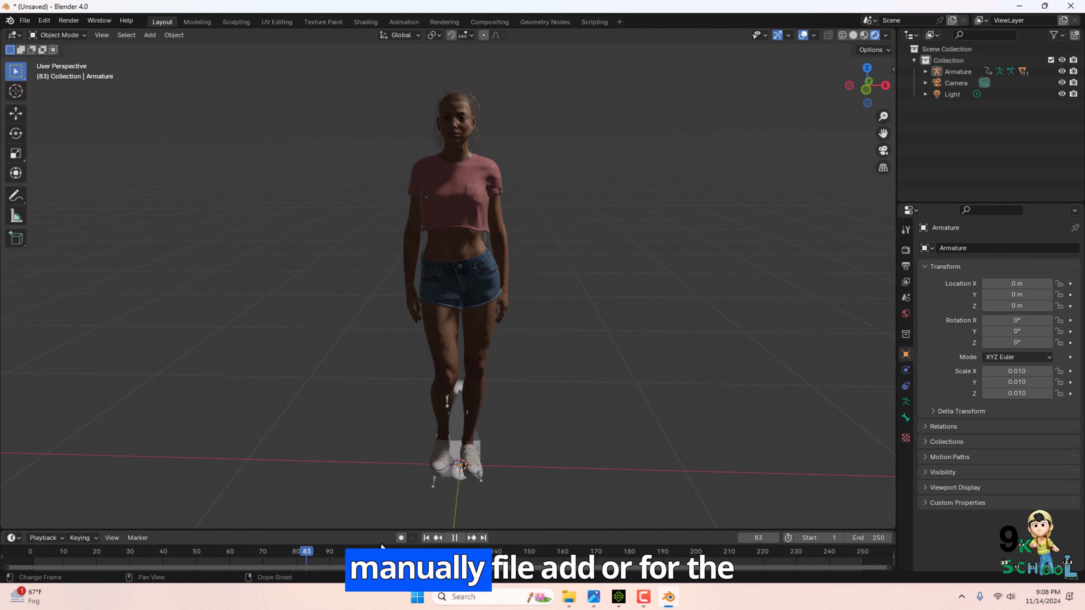
drag(381, 543, 75, 531)
middle_drag(429, 348, 413, 201)
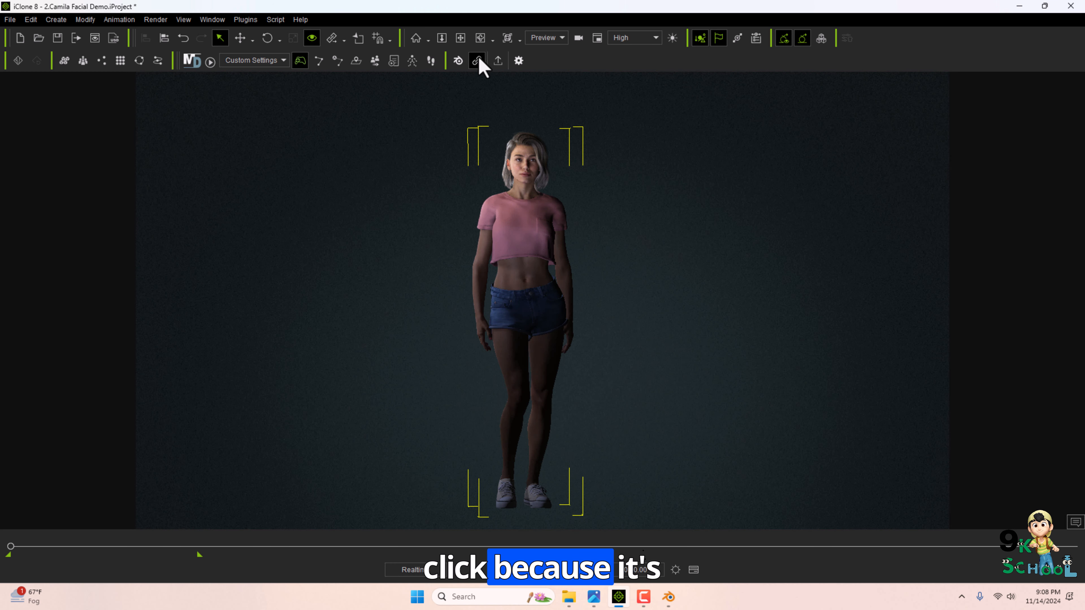
click(1018, 6)
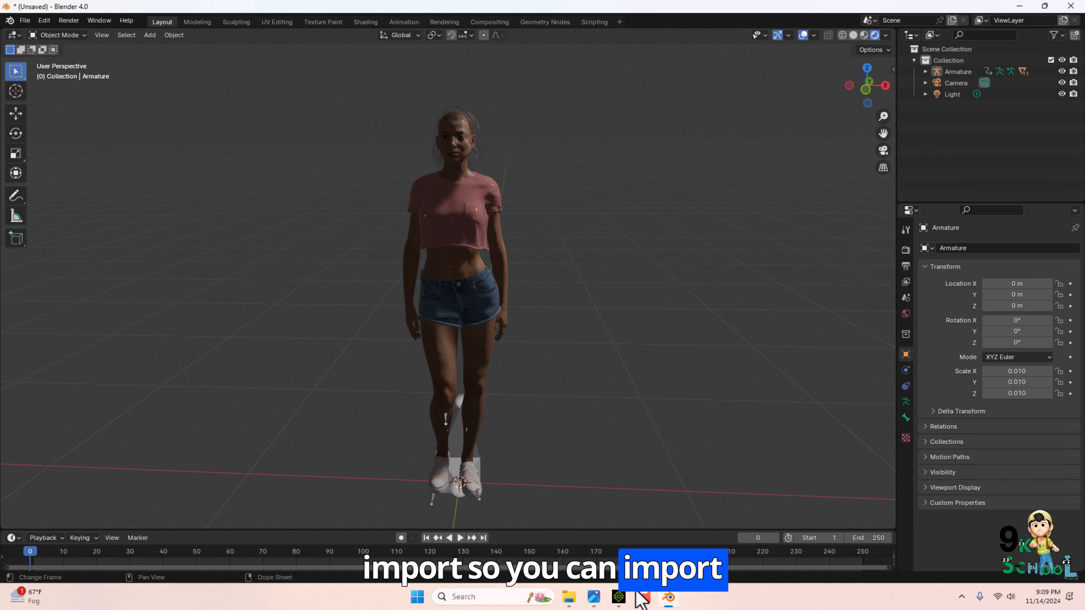
click(618, 596)
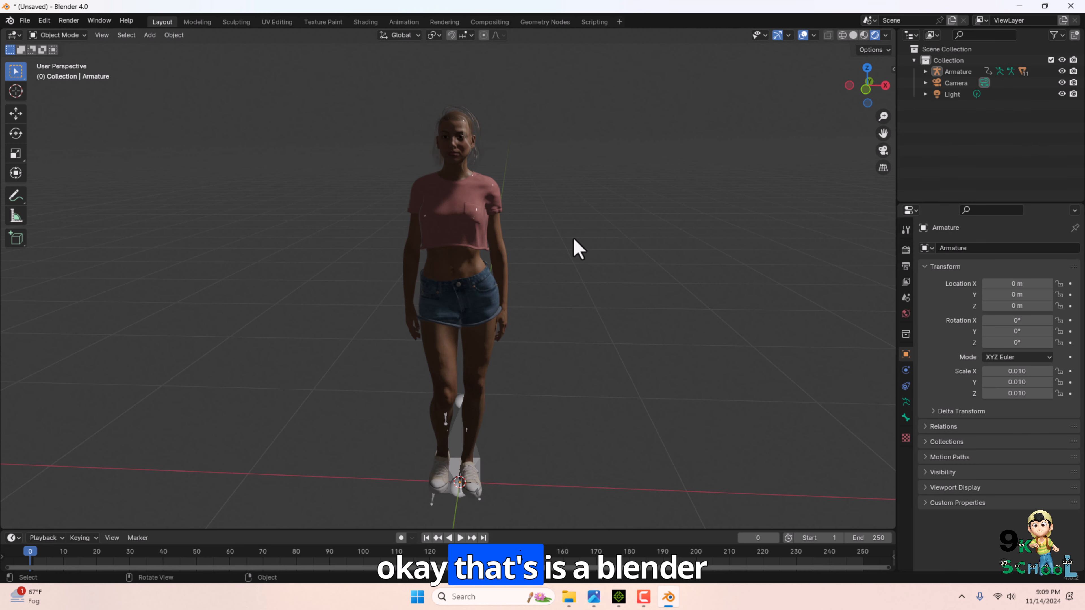
click(594, 596)
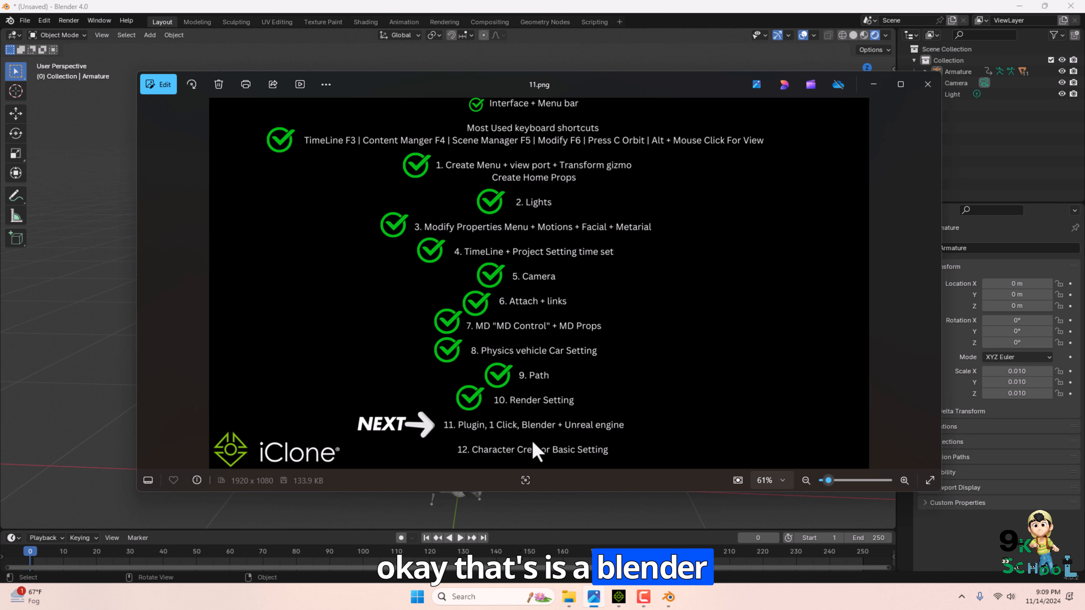
click(873, 84)
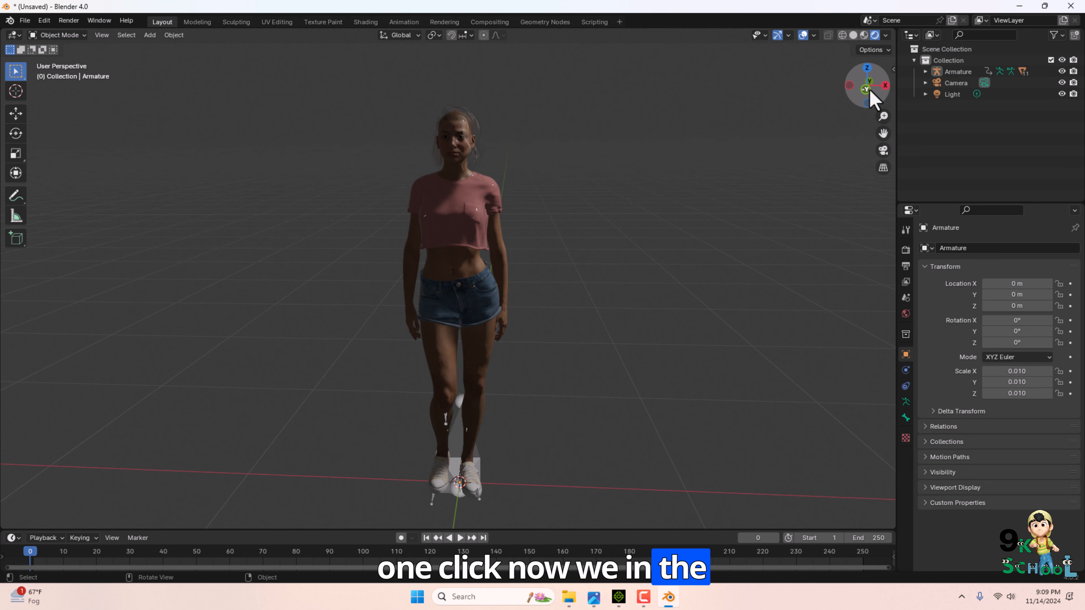
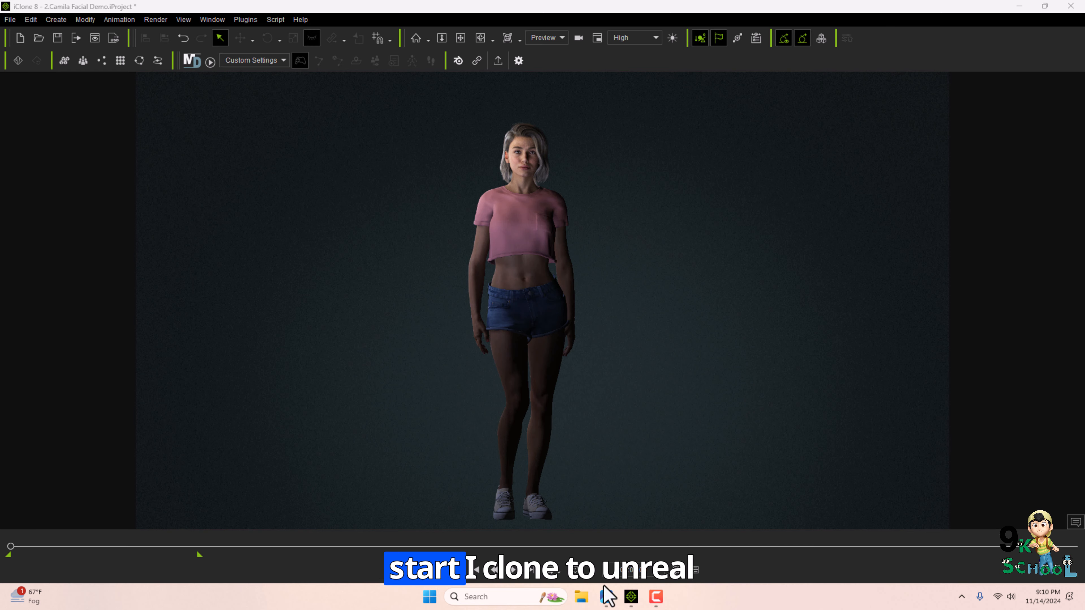
click(606, 598)
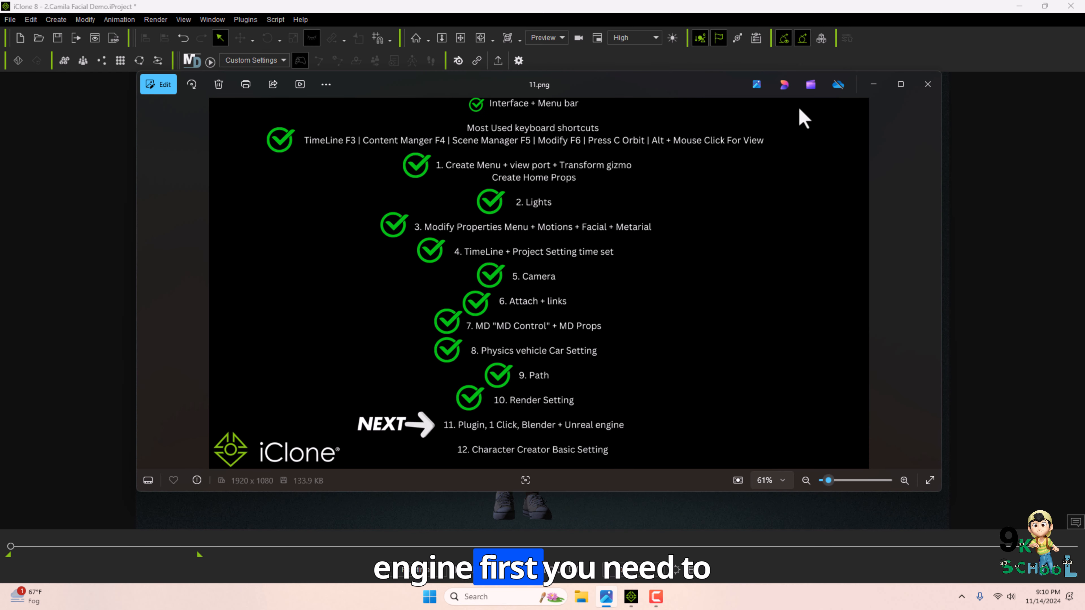
key(super+d)
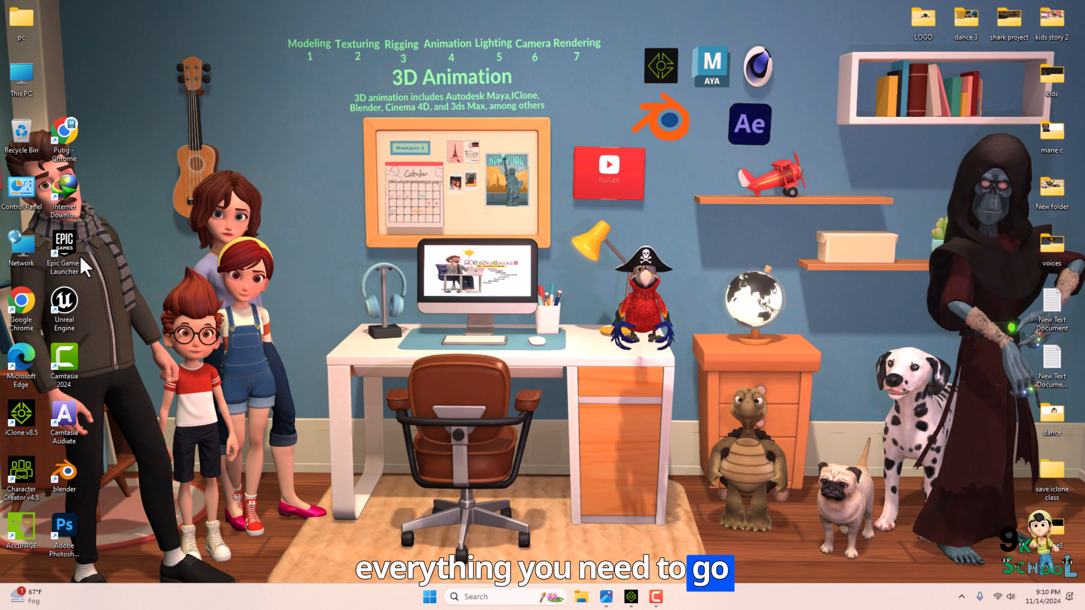
Open the Epic Games Launcher and browse the Unreal Engine Fab Library for the iClone Unreal Live Link plugin.
double_click(68, 257)
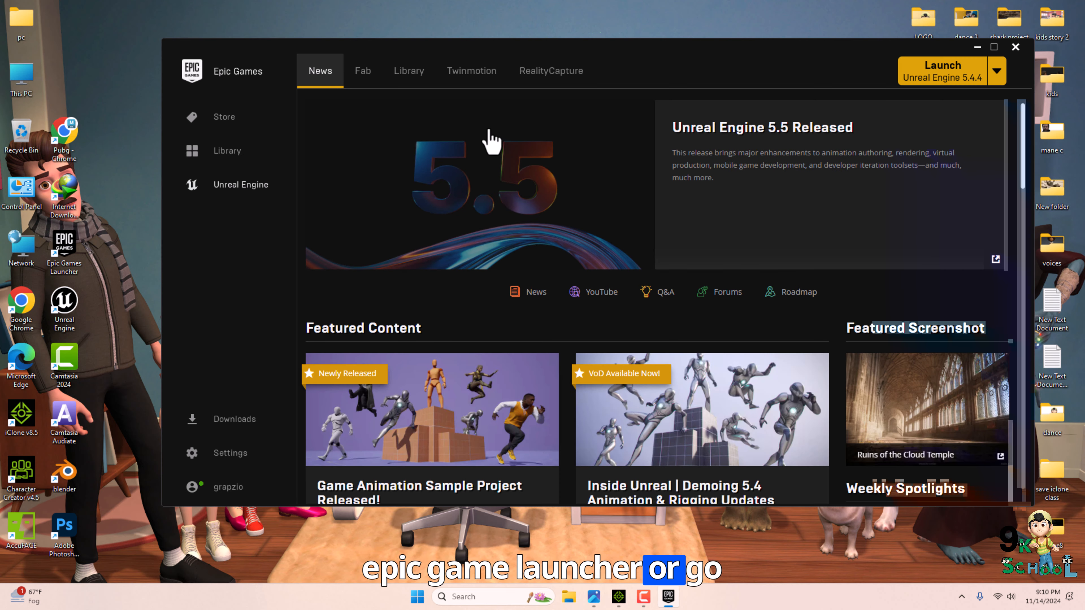
click(408, 71)
scroll(528, 285, down, 10)
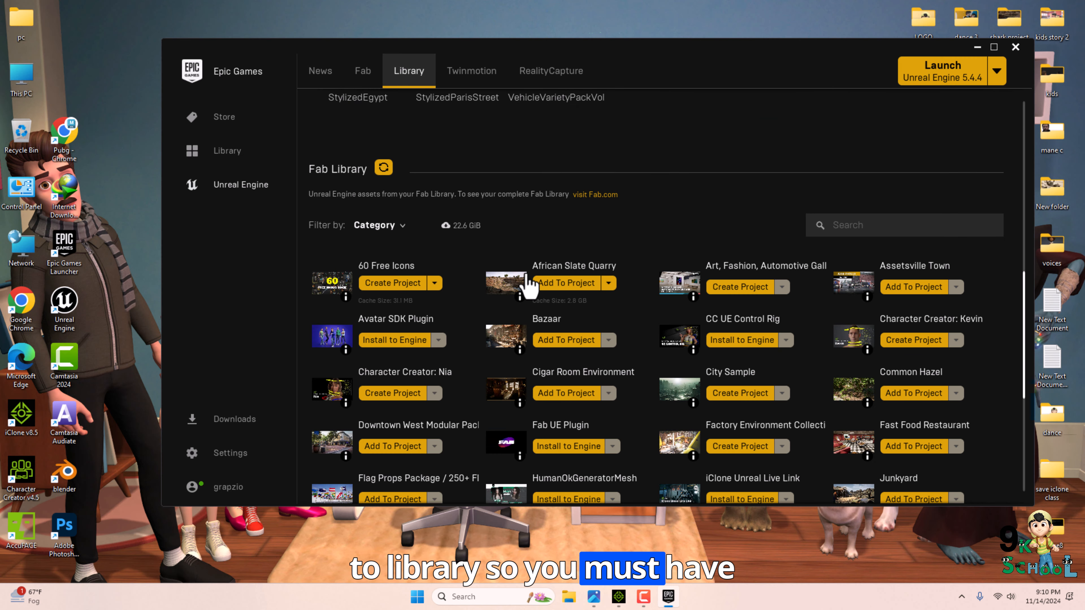
scroll(530, 285, down, 2)
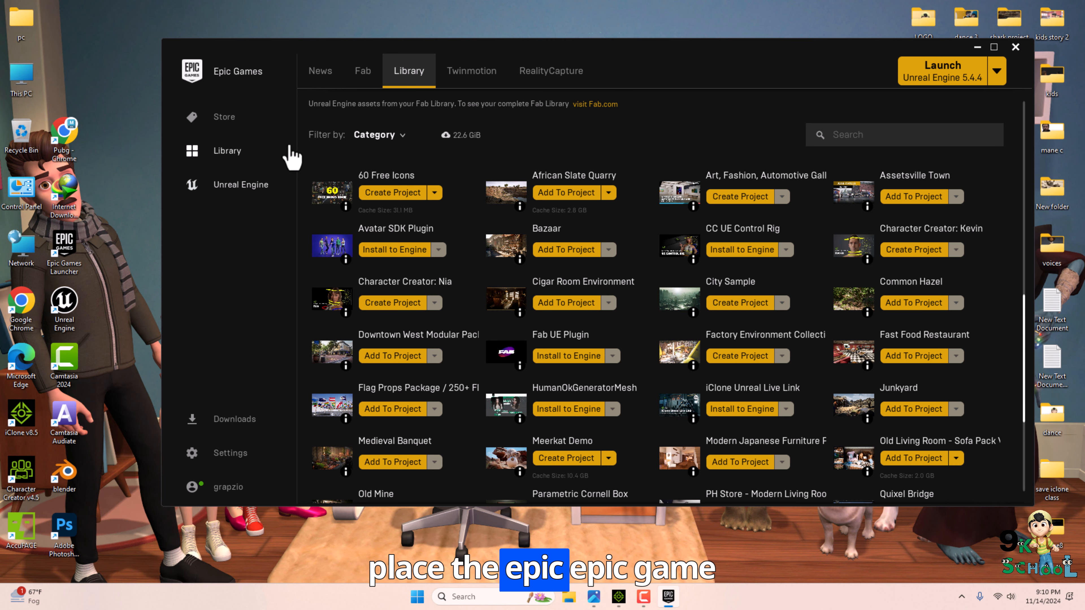
scroll(491, 295, down, 4)
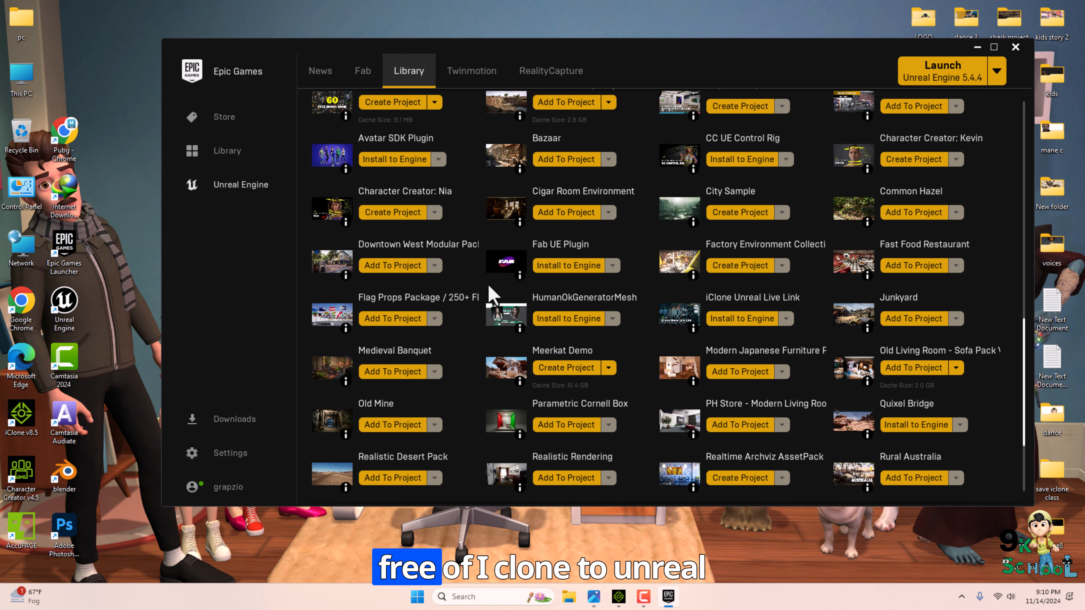
scroll(492, 299, down, 3)
scroll(789, 283, up, 3)
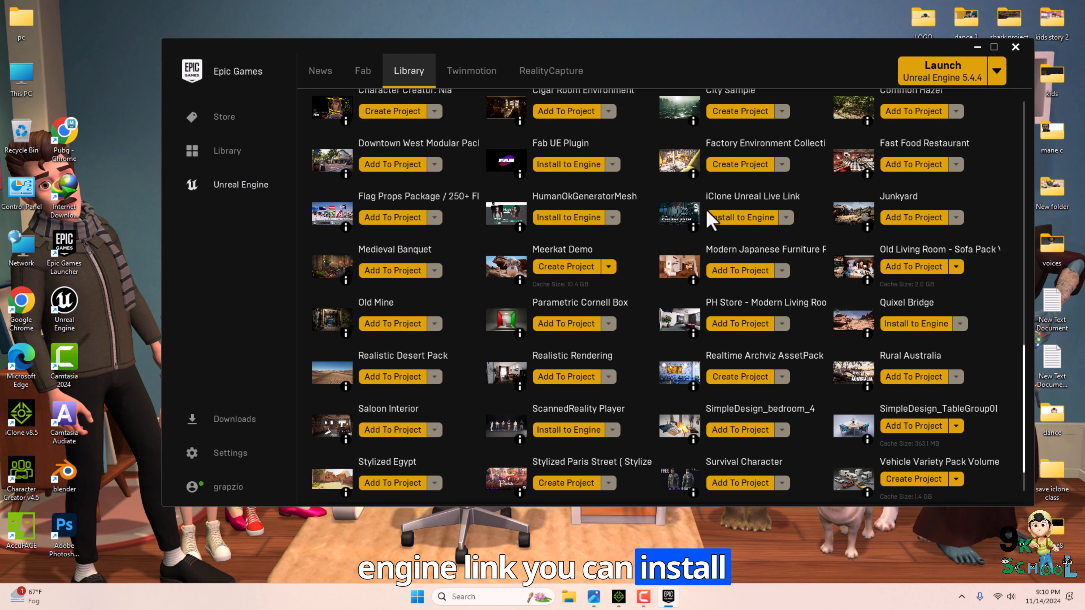
scroll(722, 261, up, 5)
scroll(739, 290, down, 3)
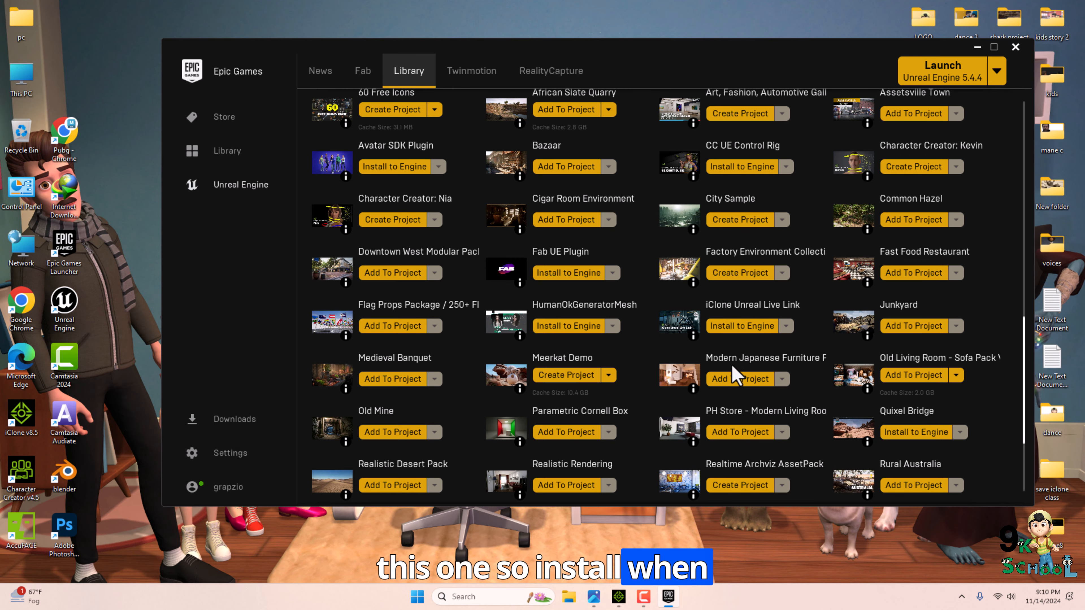
scroll(719, 319, up, 1)
scroll(726, 359, up, 10)
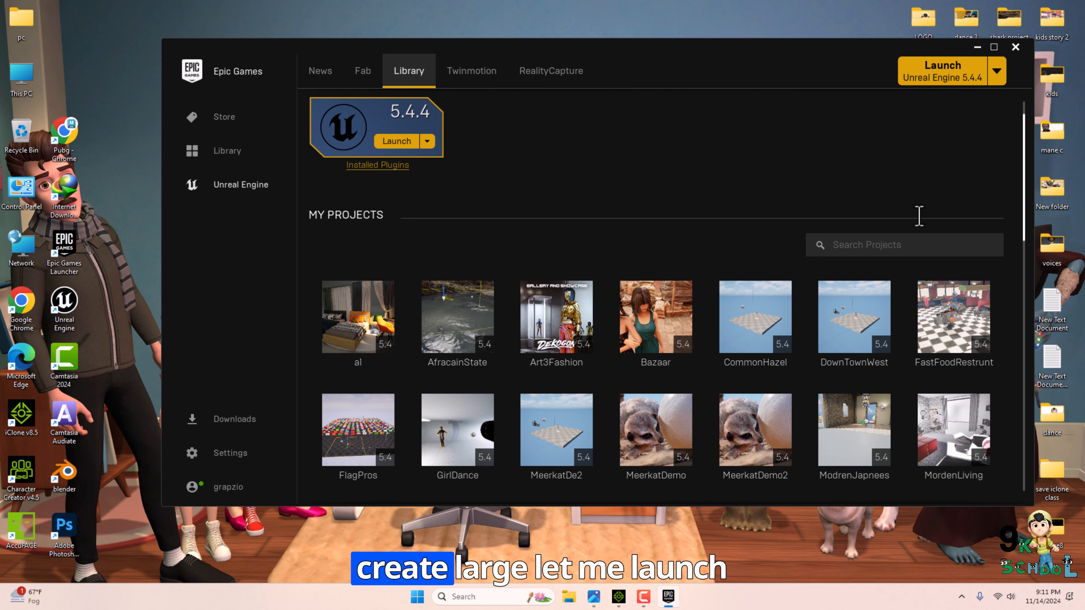
Launch Unreal Engine 5.4.4 and create a Blank Architecture project named IcloneTounreal in the Unreal Projects folder.
click(926, 86)
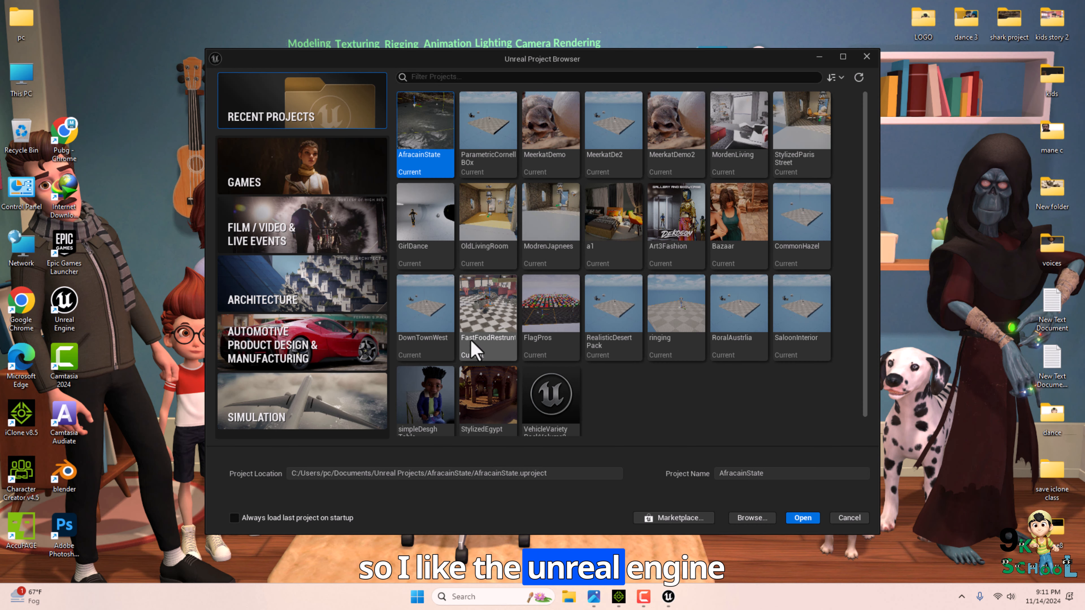
click(337, 295)
drag(778, 473, 696, 475)
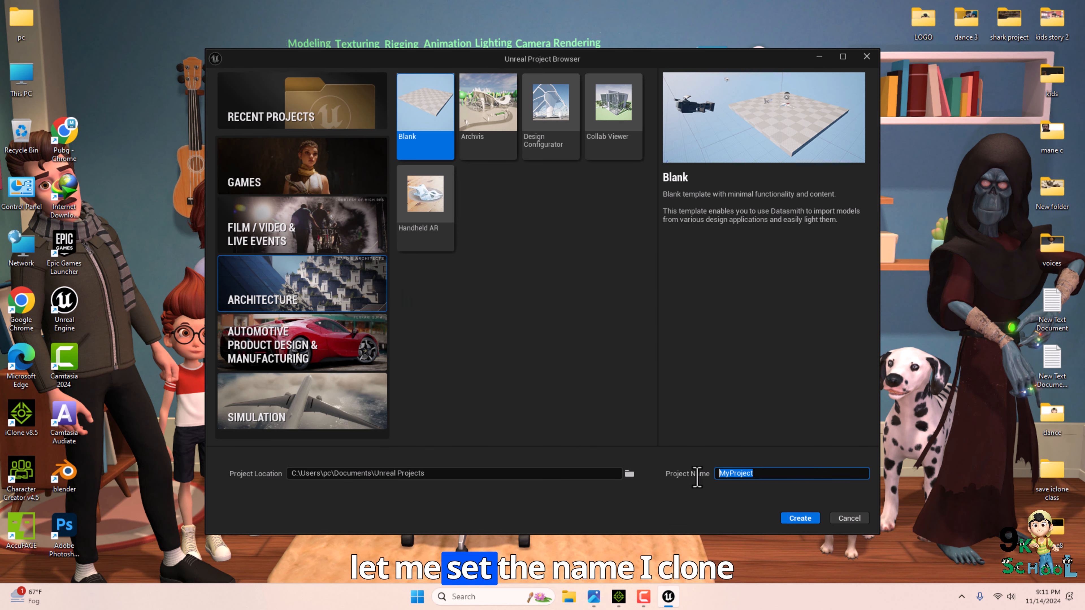
text(IcloneTounreal)
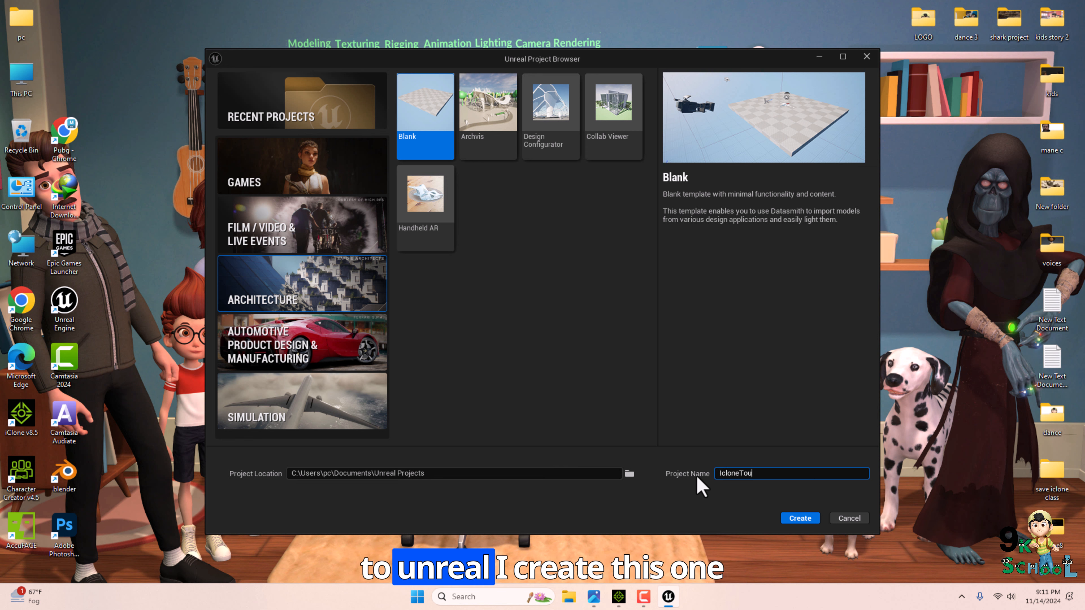
click(798, 517)
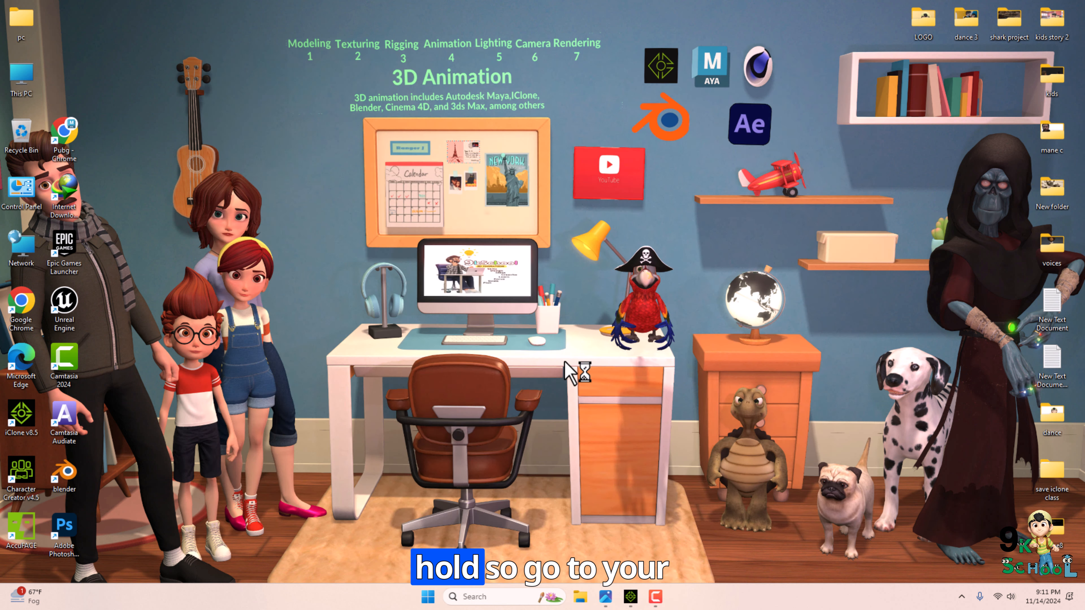
Open the IcloneTounreal project folder under Documents > Unreal Projects in File Explorer.
key(super+e)
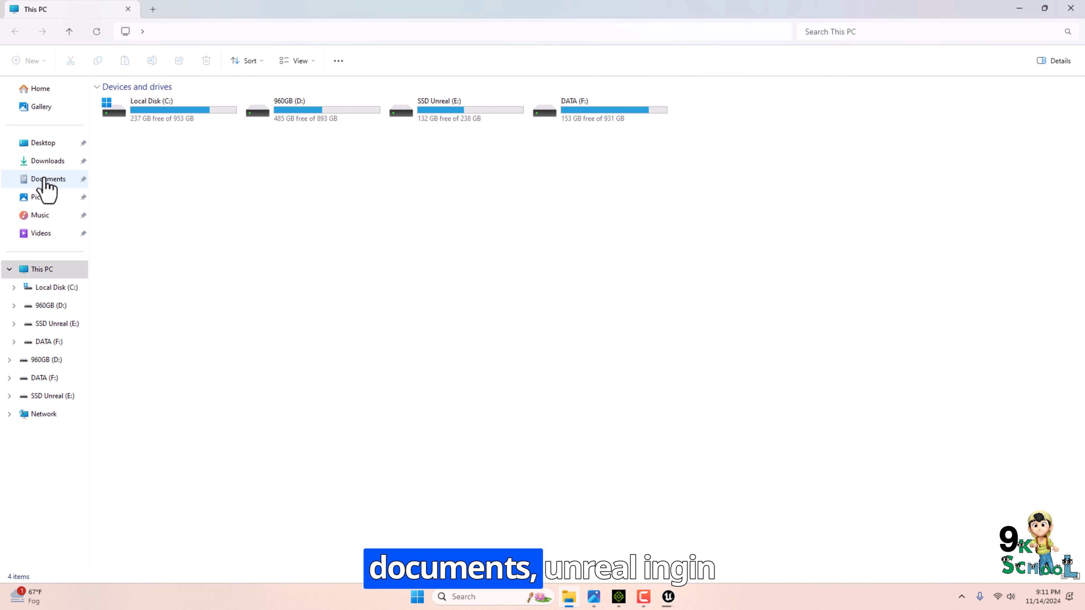
click(44, 180)
double_click(441, 123)
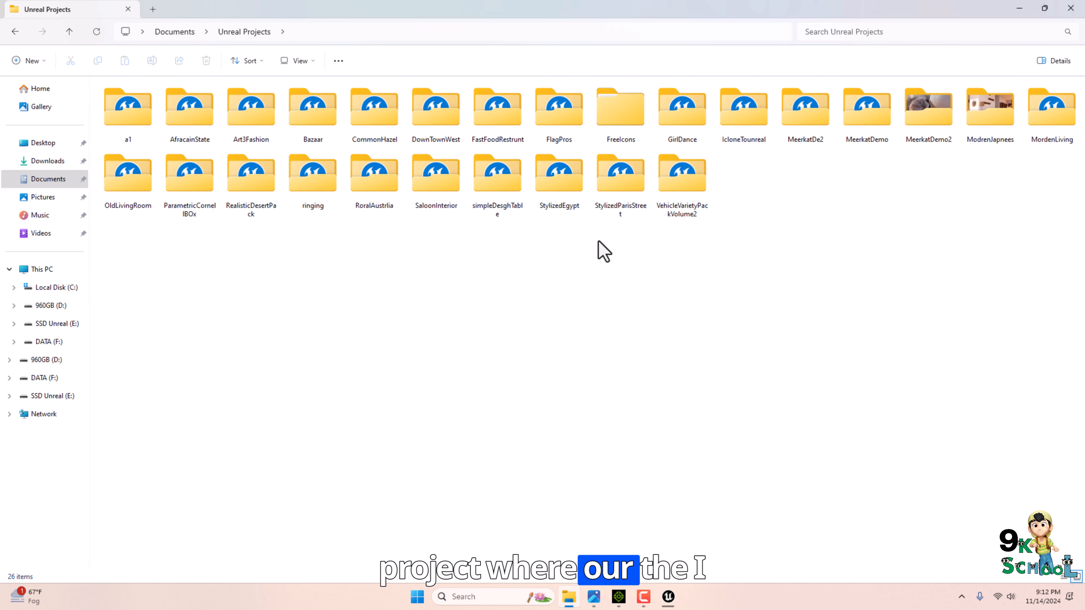
key(alt+Tab)
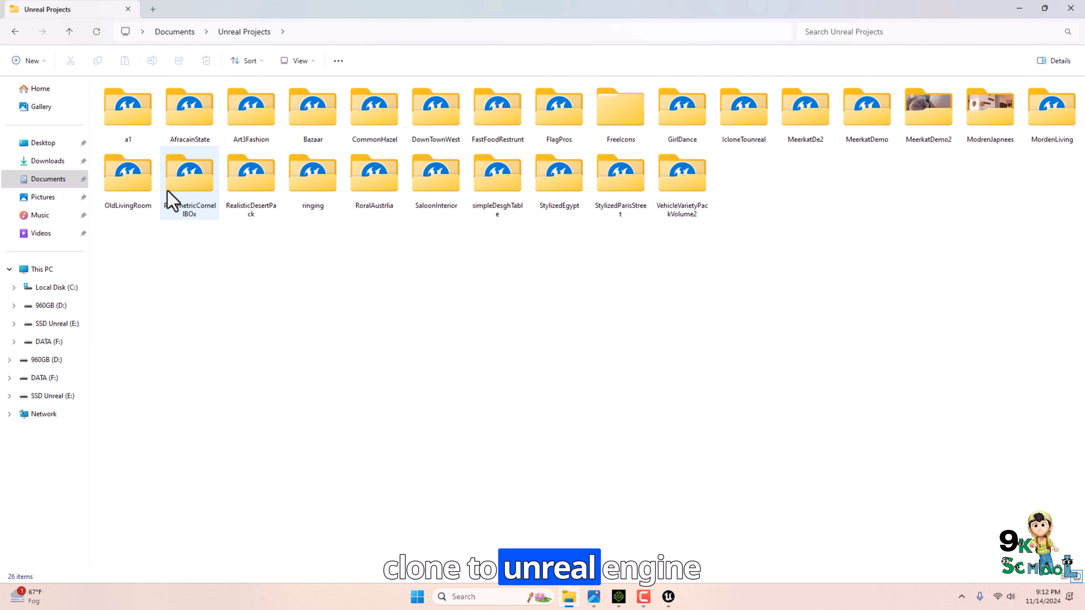
click(559, 111)
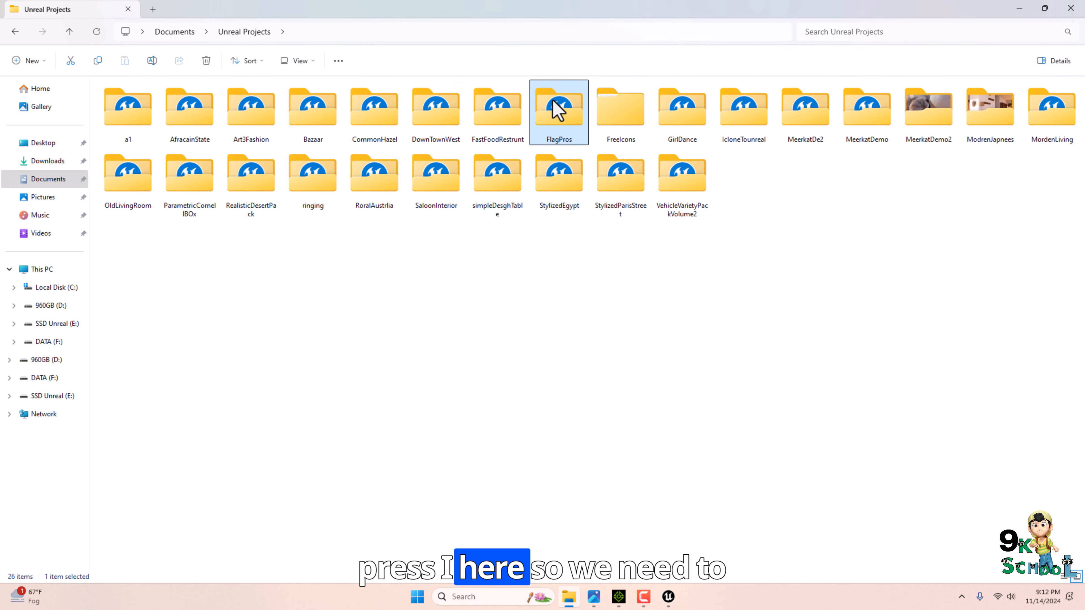
key(i)
key(Return)
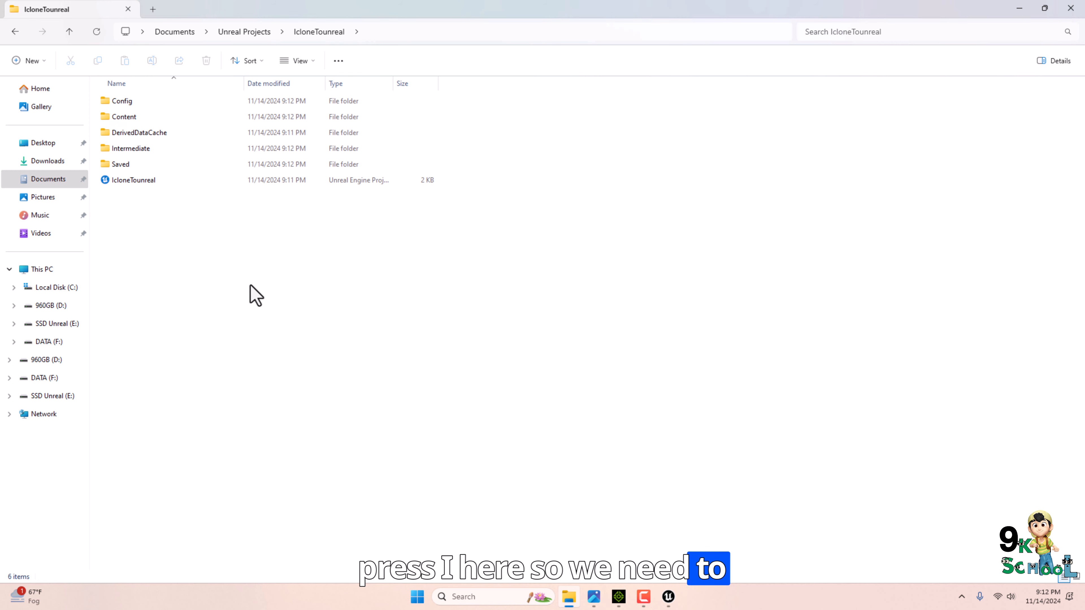
Go into the RealisticDesertPack project folder and copy its Plugins folder.
click(15, 31)
click(706, 171)
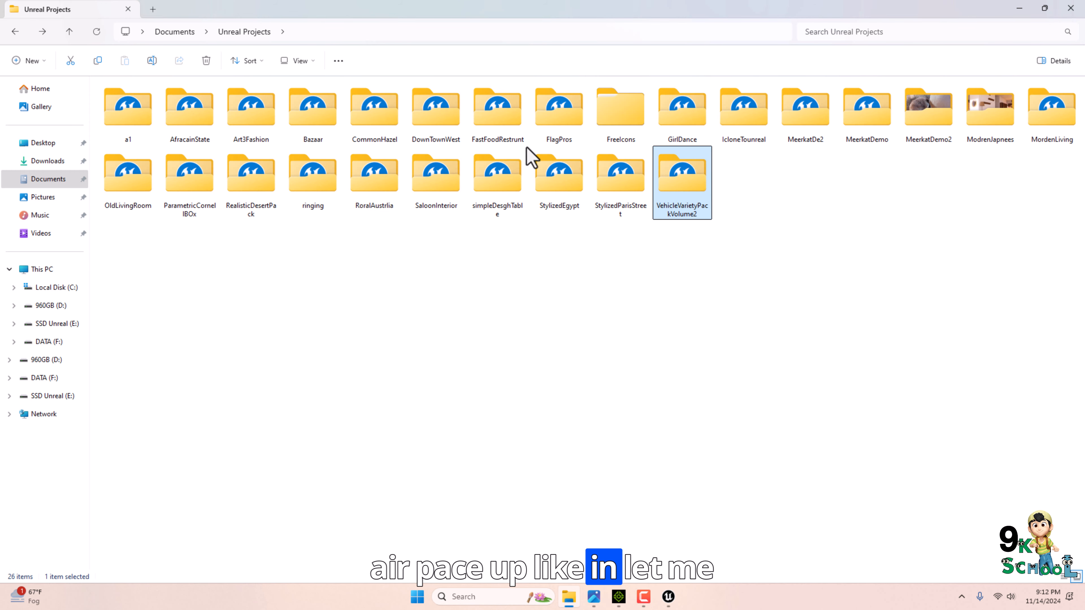
key(Return)
click(15, 31)
double_click(251, 175)
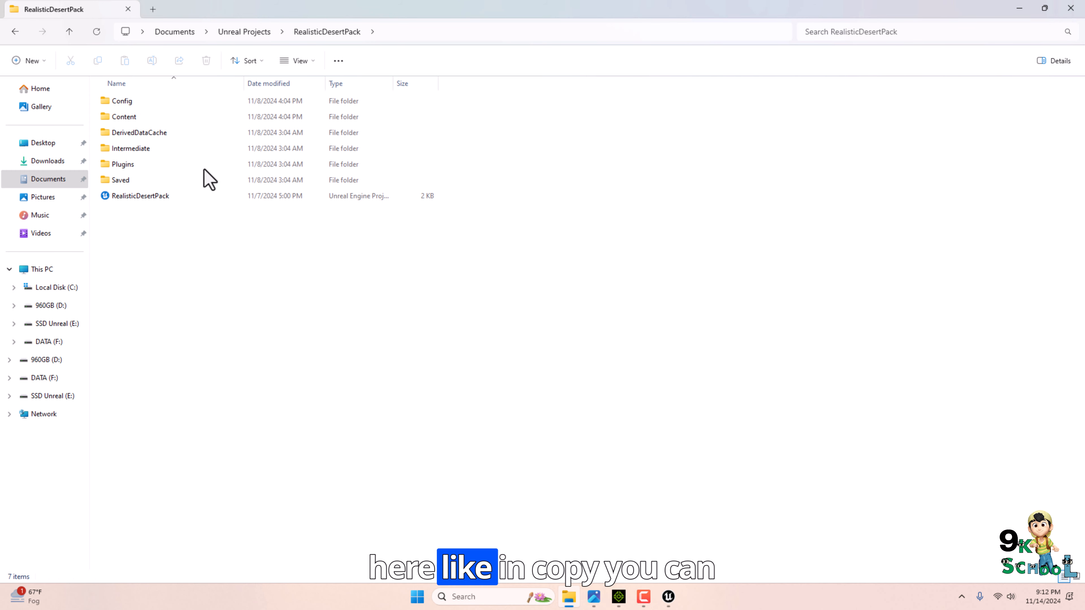
right_click(125, 164)
Paste the copied Plugins folder into the IcloneTounreal project folder.
click(15, 31)
click(15, 31)
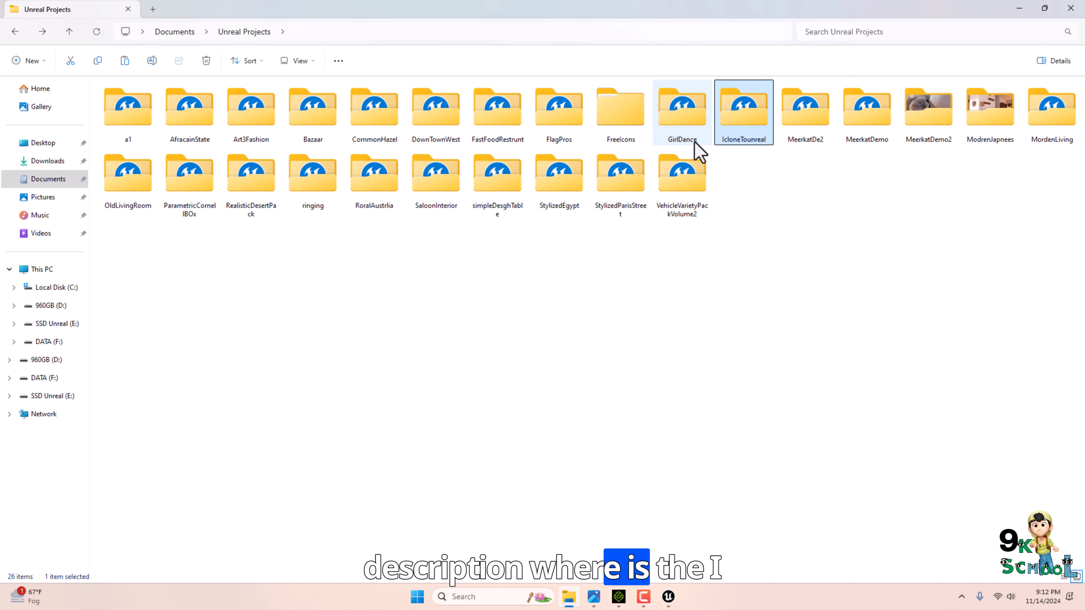
double_click(758, 133)
right_click(168, 232)
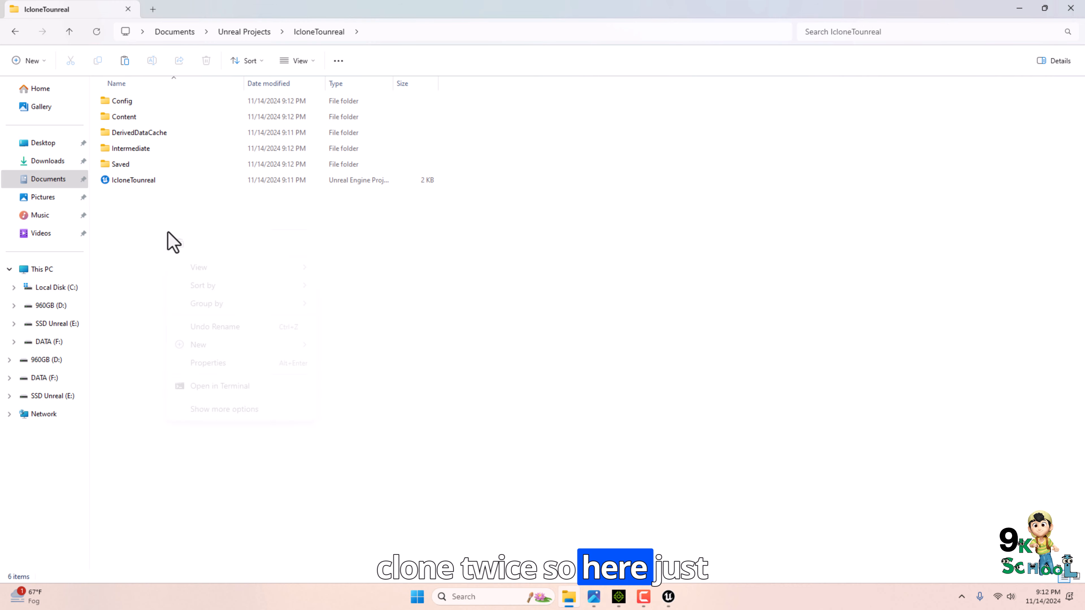
click(182, 245)
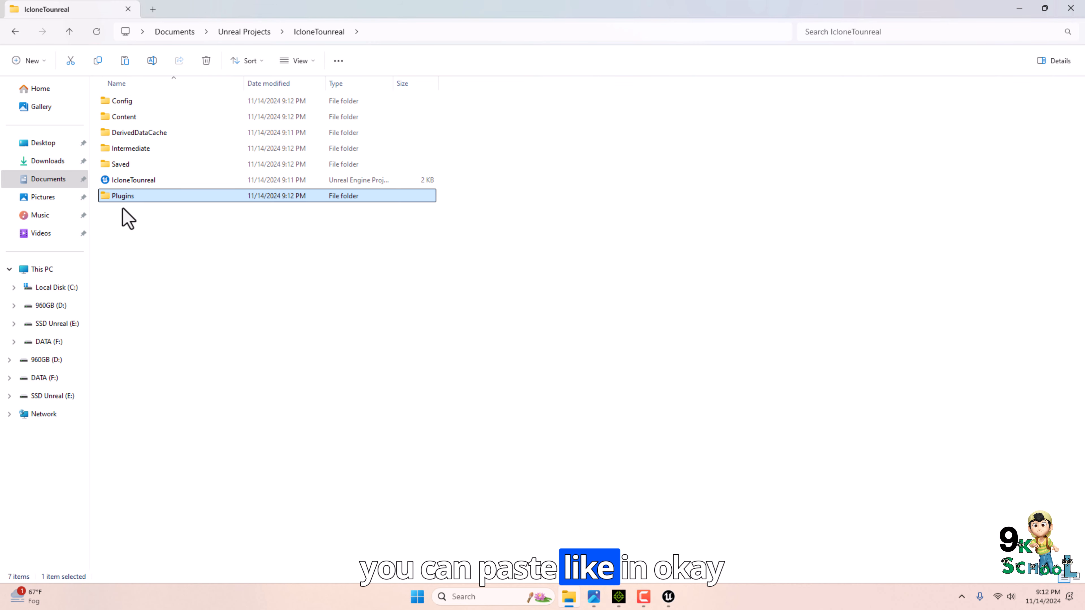
click(201, 252)
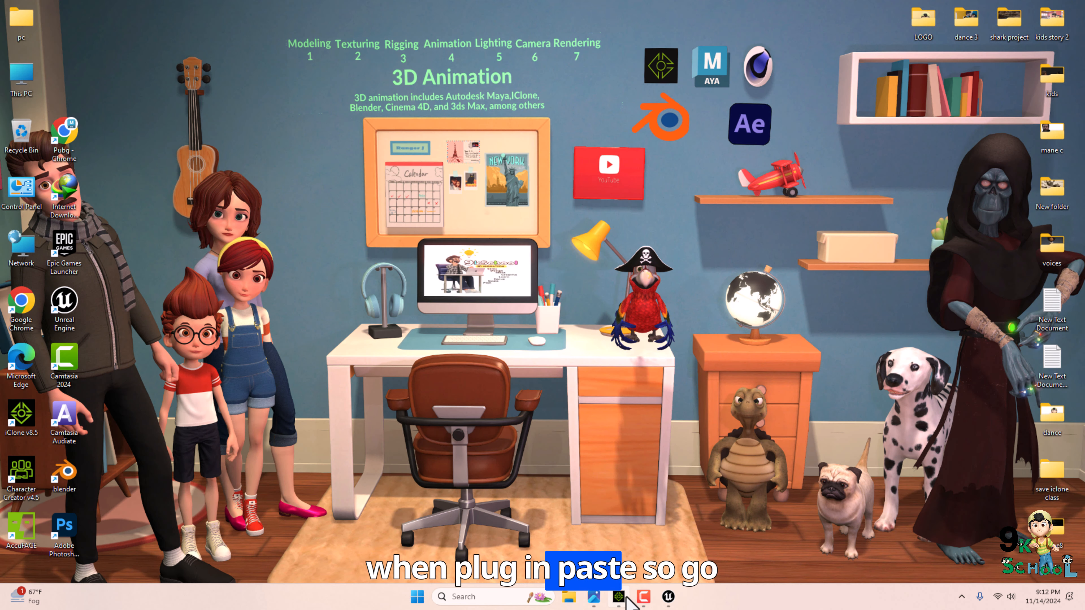
In the Unreal editor, enable the iClone Live Link plugin and restart the editor.
click(619, 597)
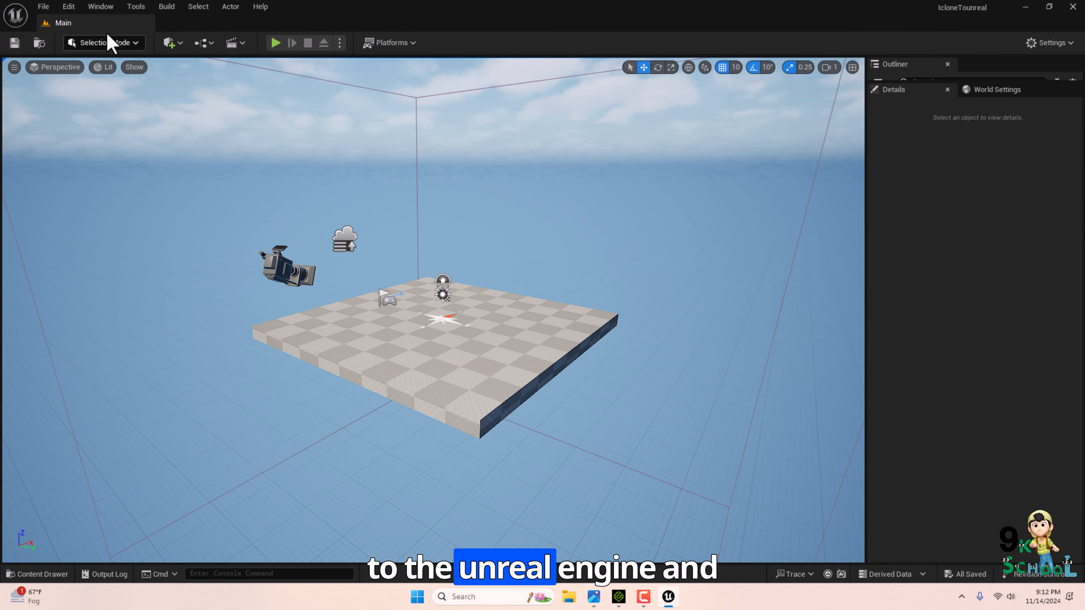
click(69, 6)
click(101, 196)
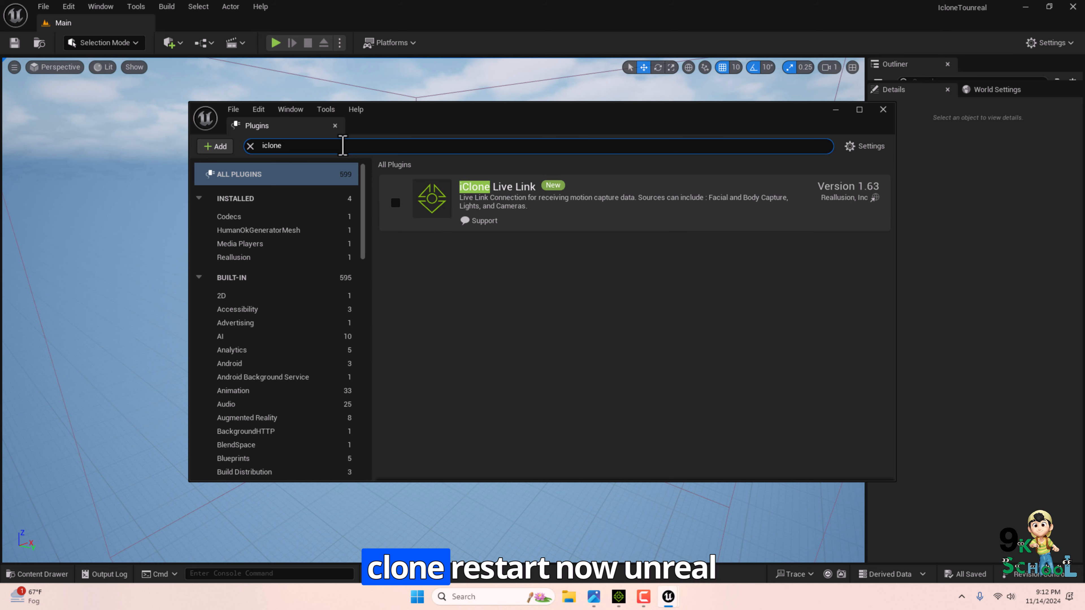
click(395, 202)
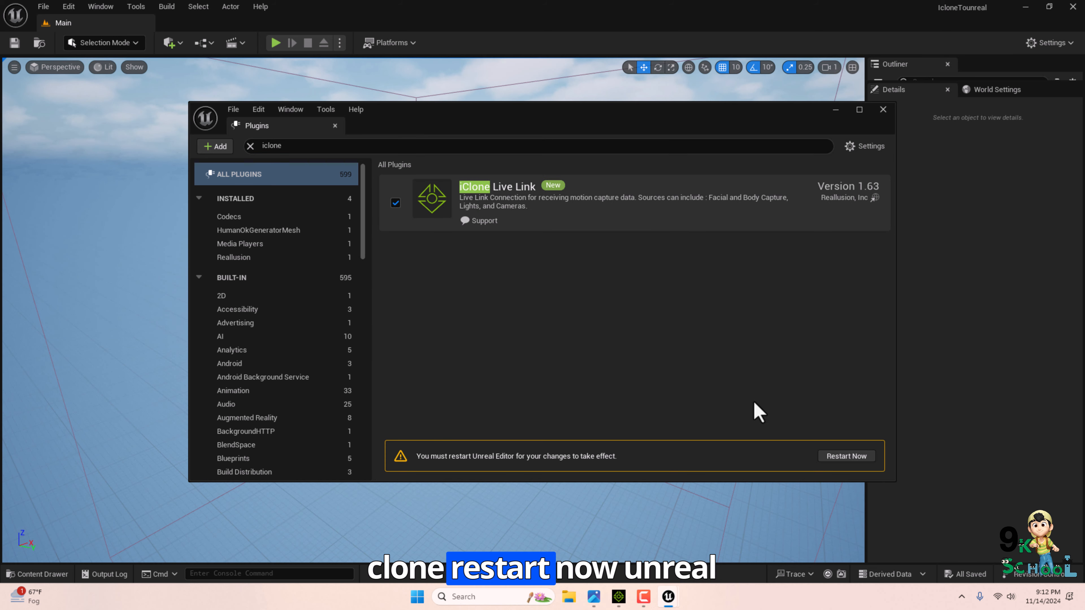
click(866, 459)
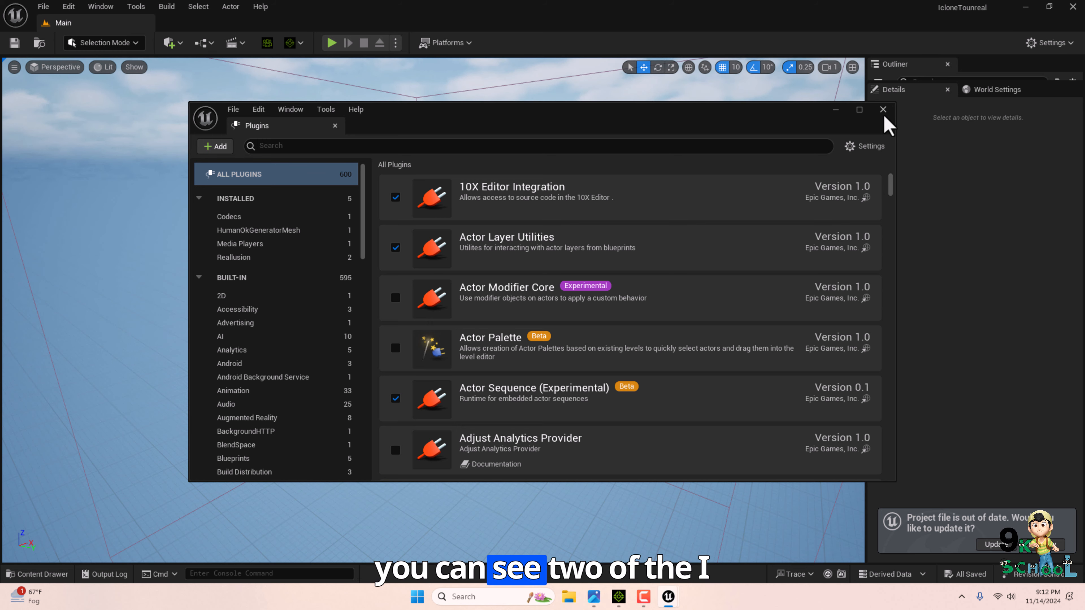
Delete the camera actor from the level.
click(883, 110)
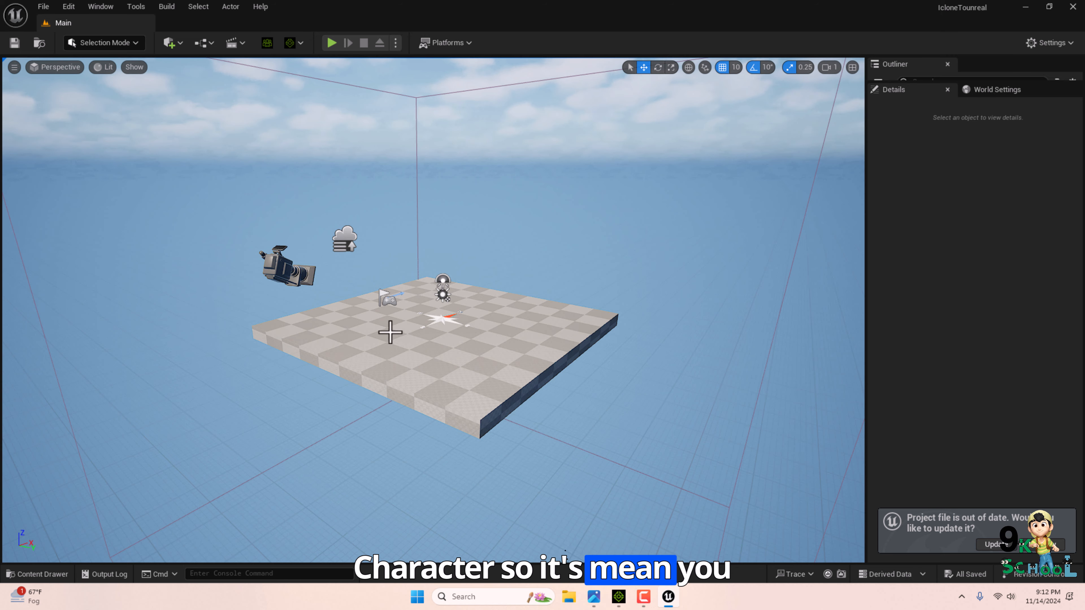
click(249, 257)
key(Delete)
scroll(417, 310, up, 5)
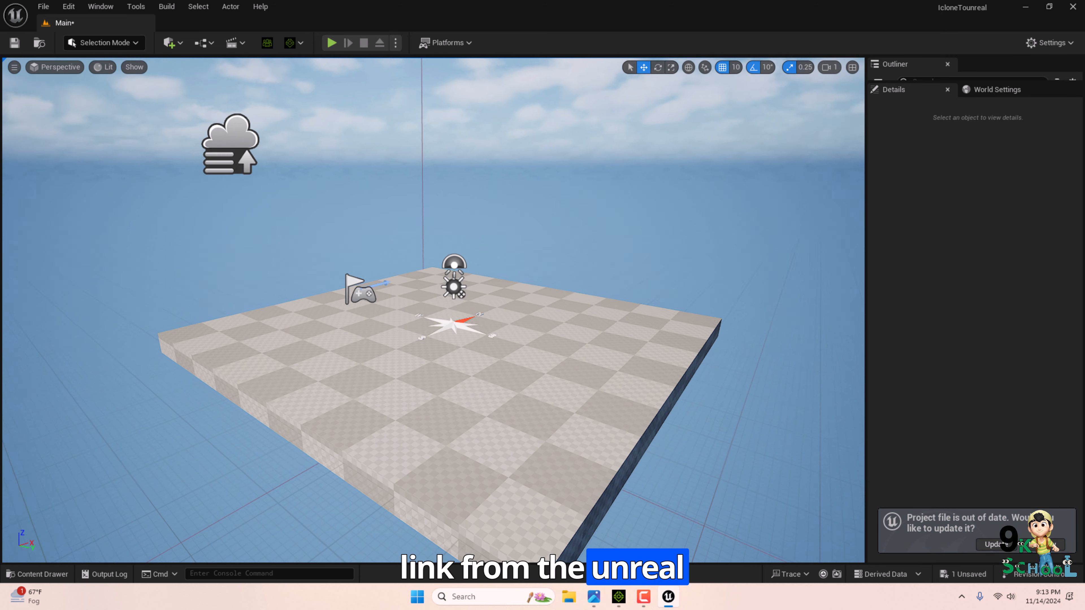
mouse_move(459, 315)
mouse_down()
mouse_move(444, 330)
mouse_move(463, 312)
mouse_up()
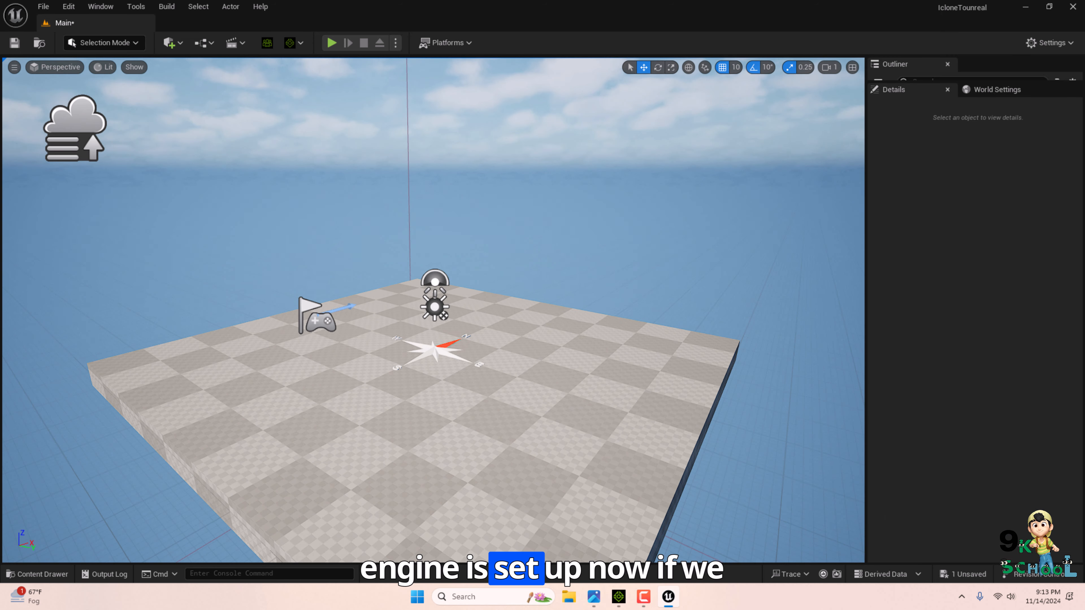
scroll(433, 310, down, 3)
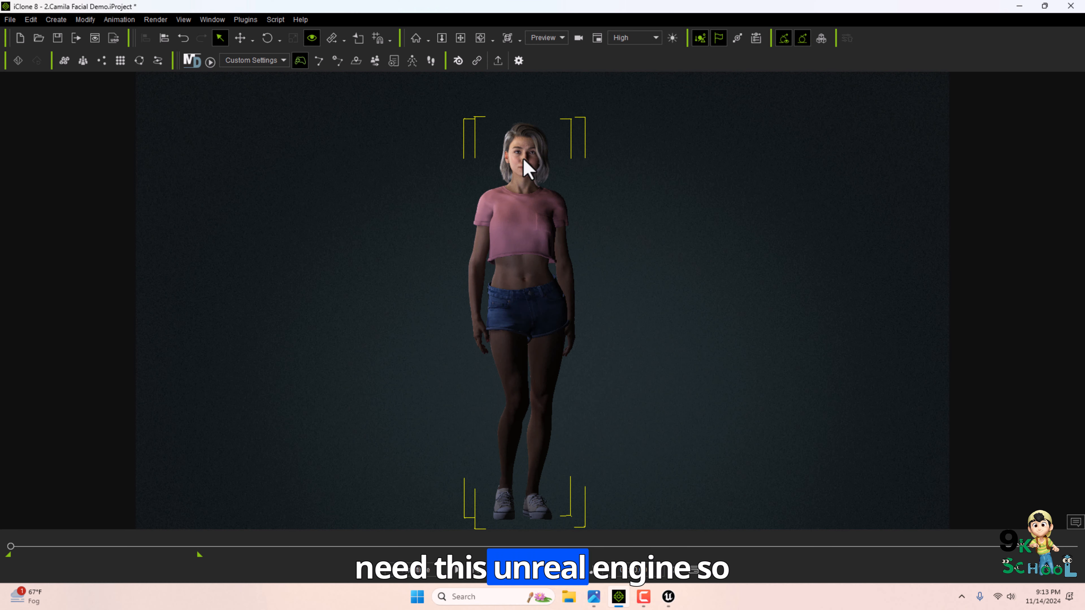
click(668, 596)
click(669, 596)
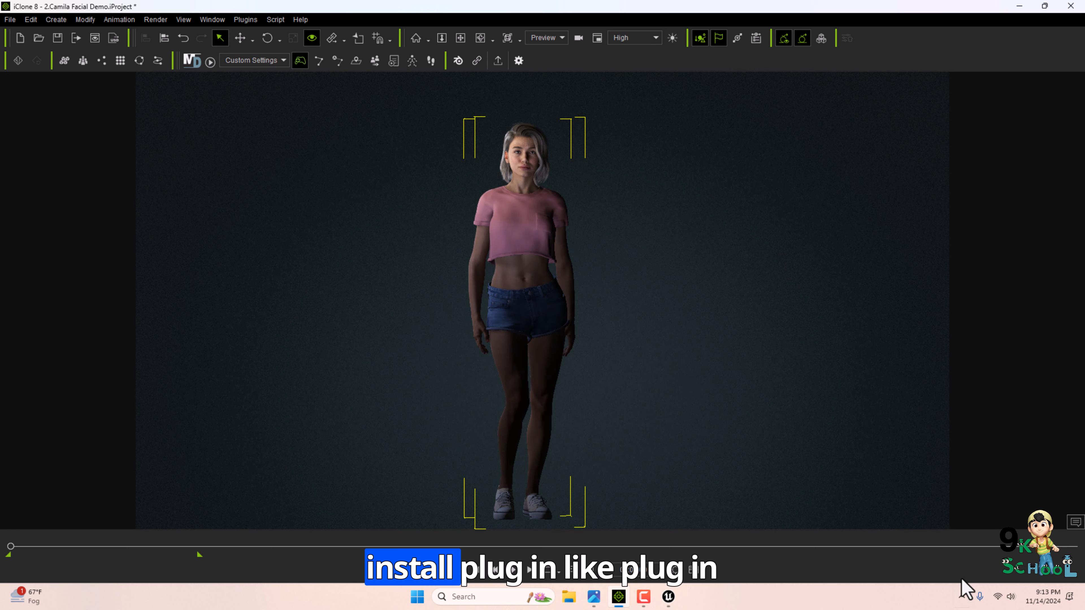
Open the Reallusion Hub and review the purchased add-ons for iClone 8, including Unreal Live Link.
click(962, 595)
click(962, 565)
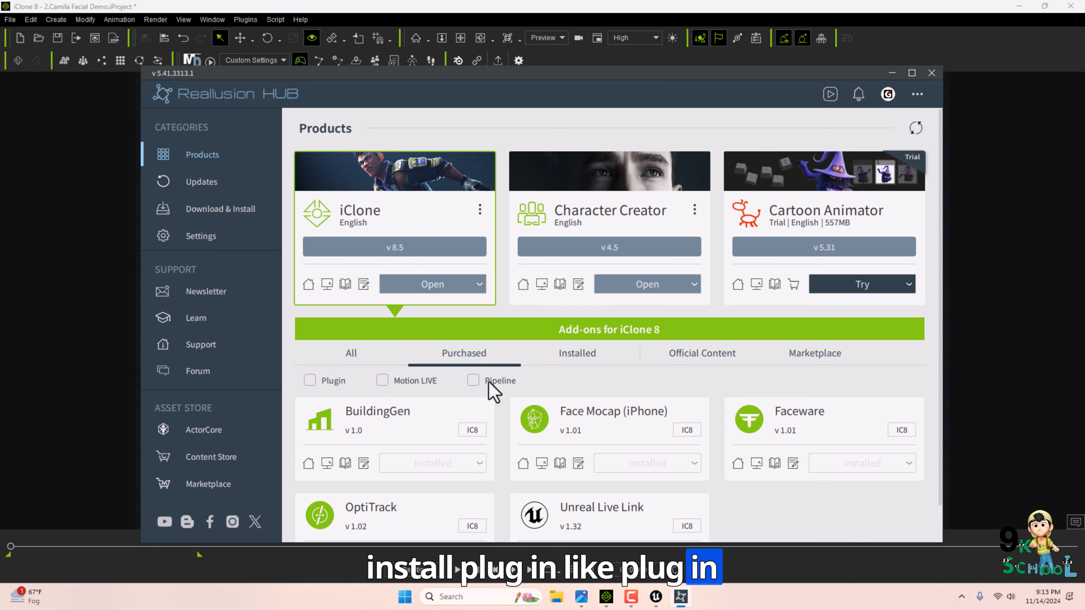
scroll(493, 391, down, 1)
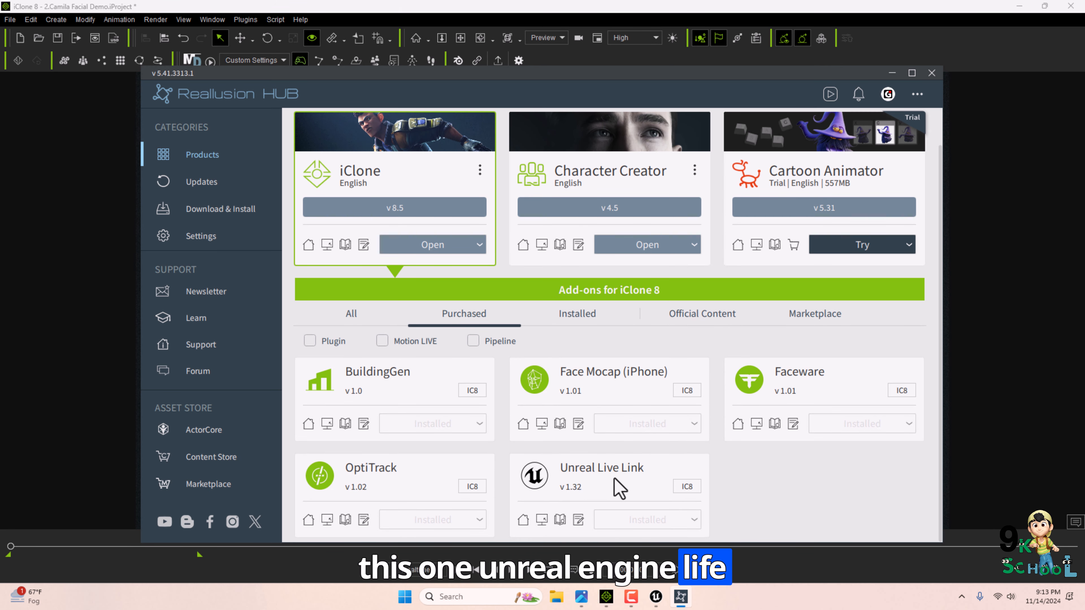
Close the Reallusion Hub and open the Plugins menu in iClone.
click(931, 73)
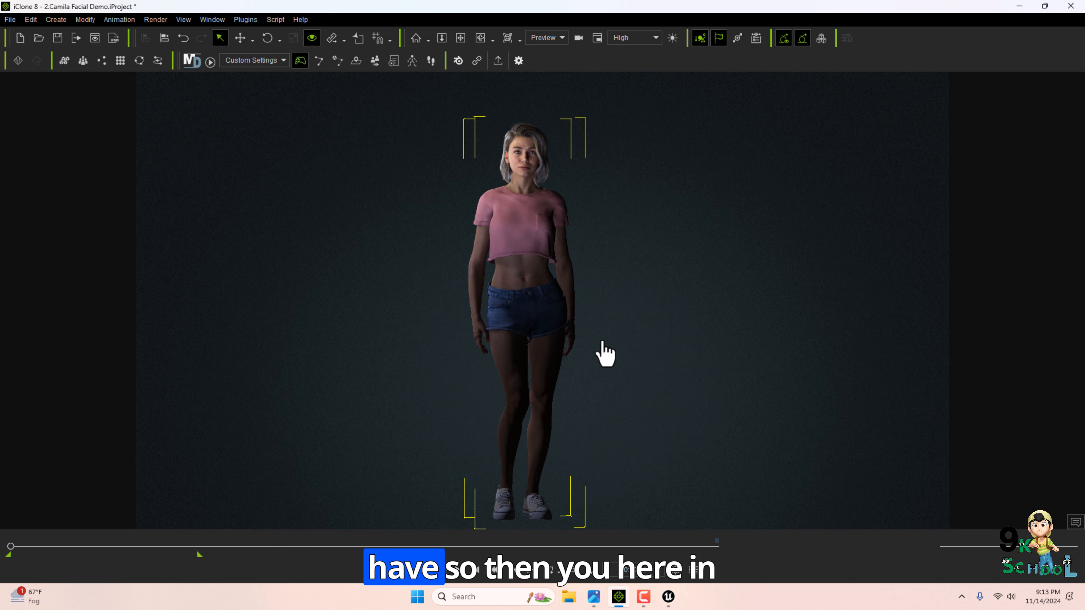
click(247, 18)
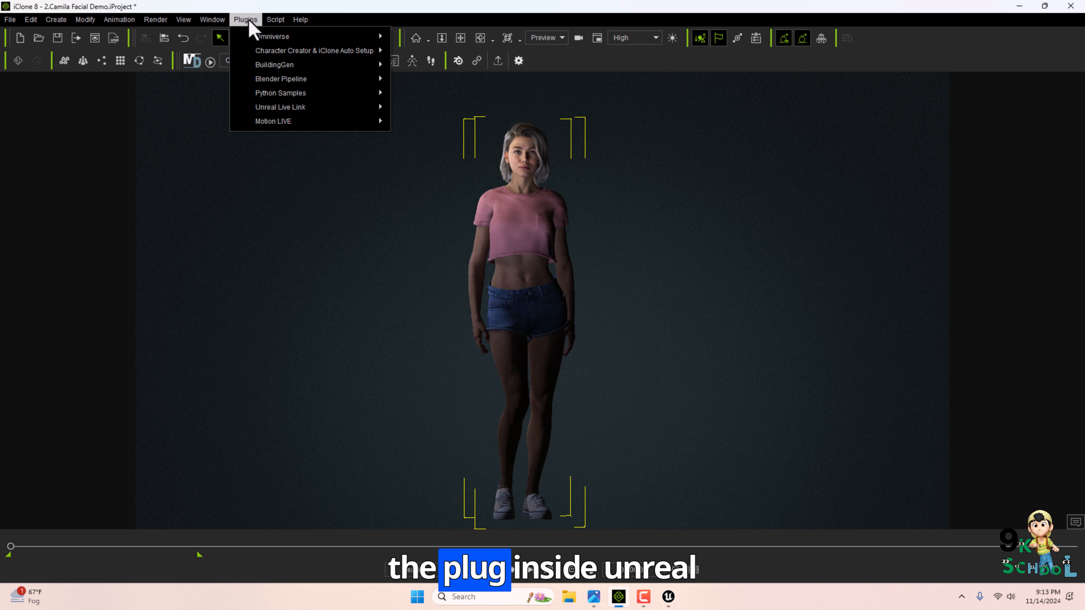
mouse_move(298, 107)
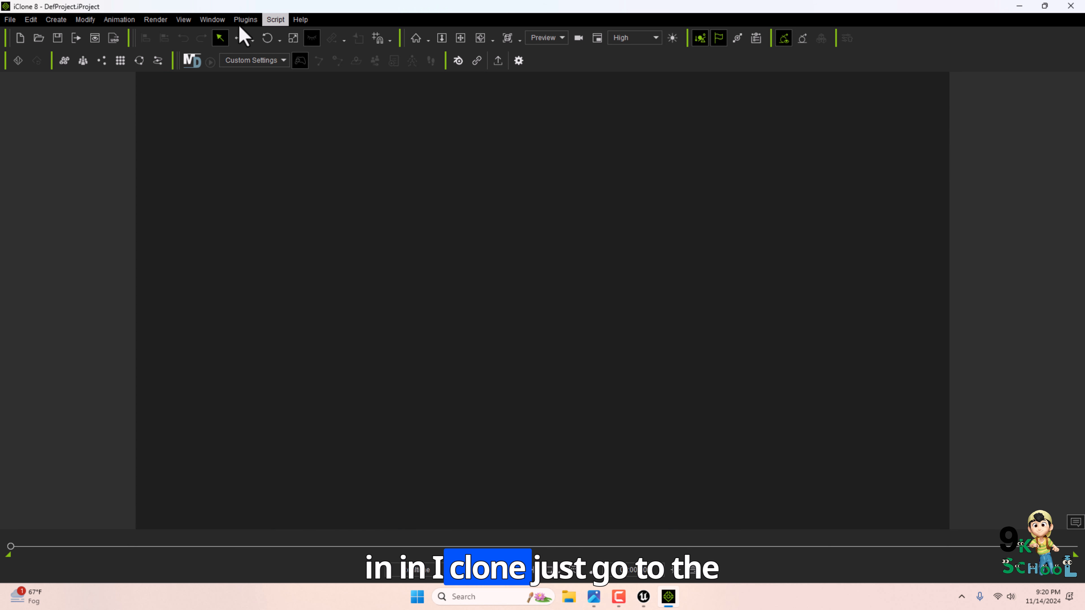
Open the Content panel and load the Party_M character from the Characters pack into the scene.
click(213, 19)
click(244, 66)
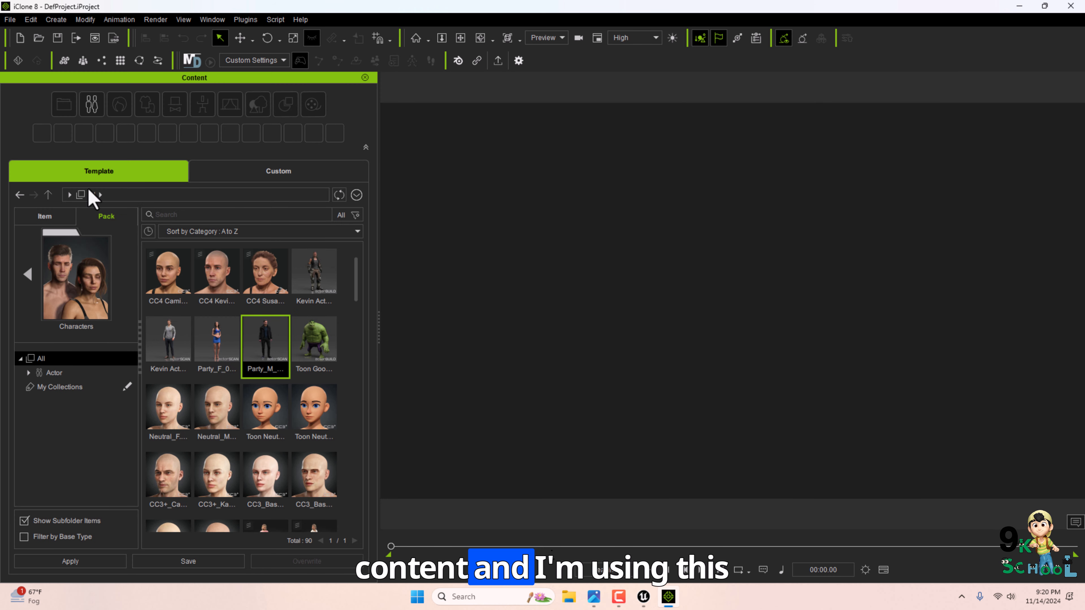
double_click(255, 337)
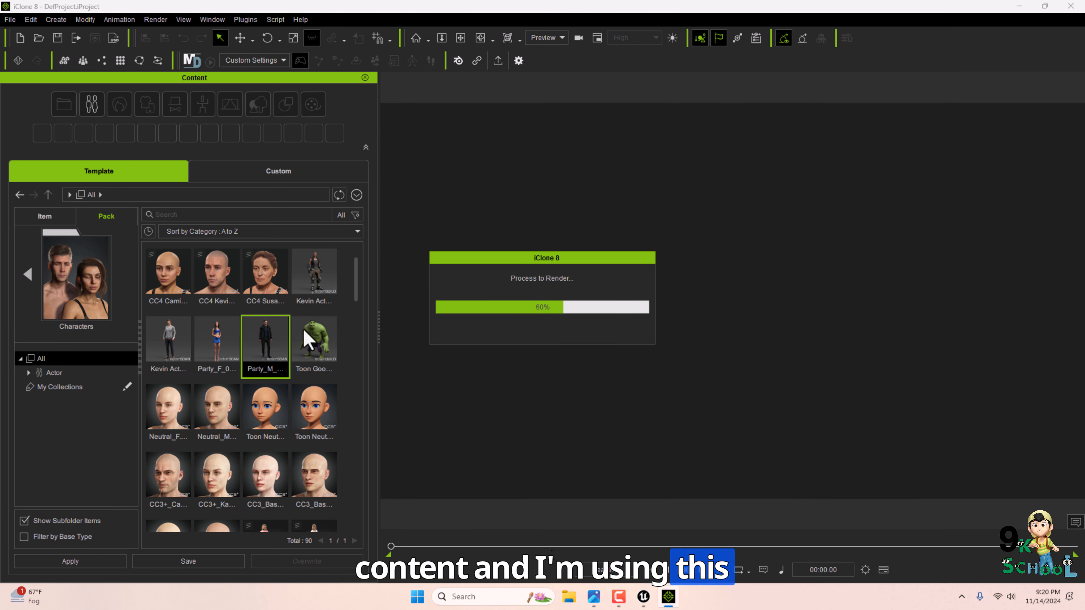
Browse the Animation content and apply a motion to the Party_M character.
click(27, 275)
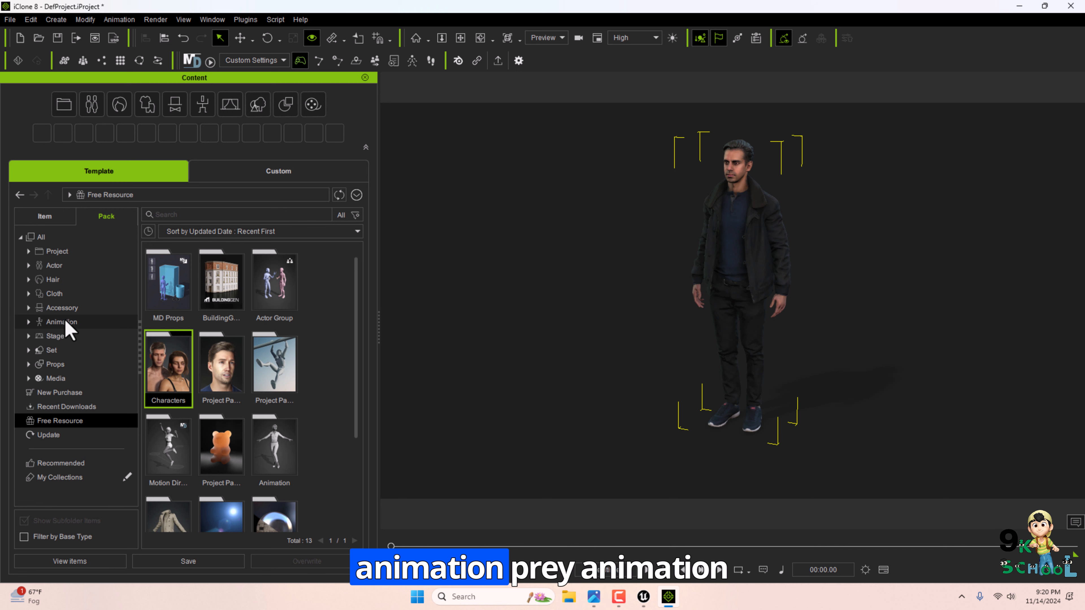
click(64, 321)
scroll(192, 384, down, 2)
click(62, 423)
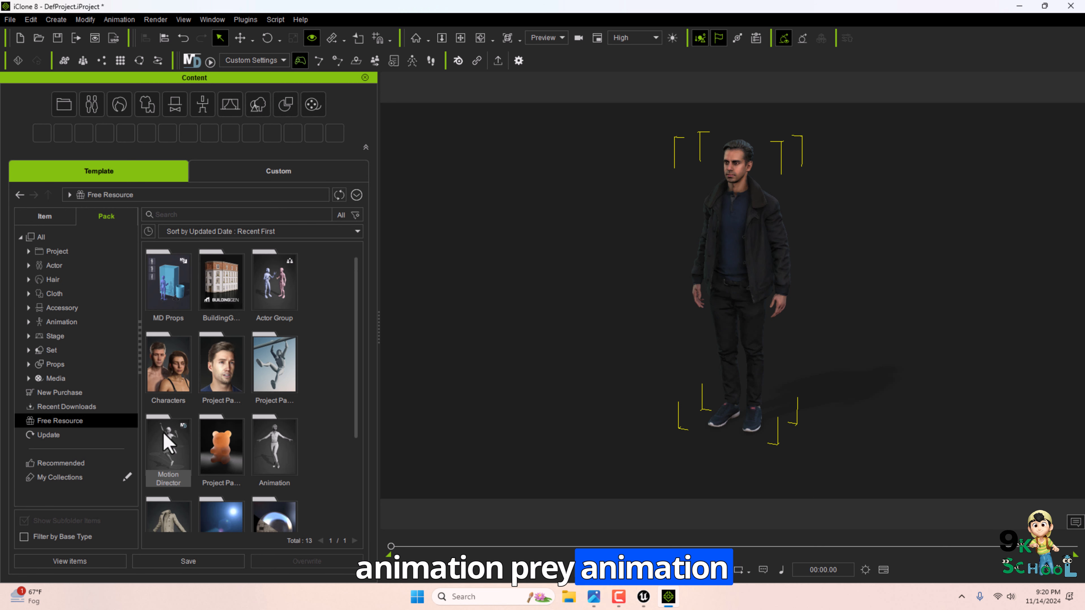
double_click(257, 464)
drag(217, 410, 758, 244)
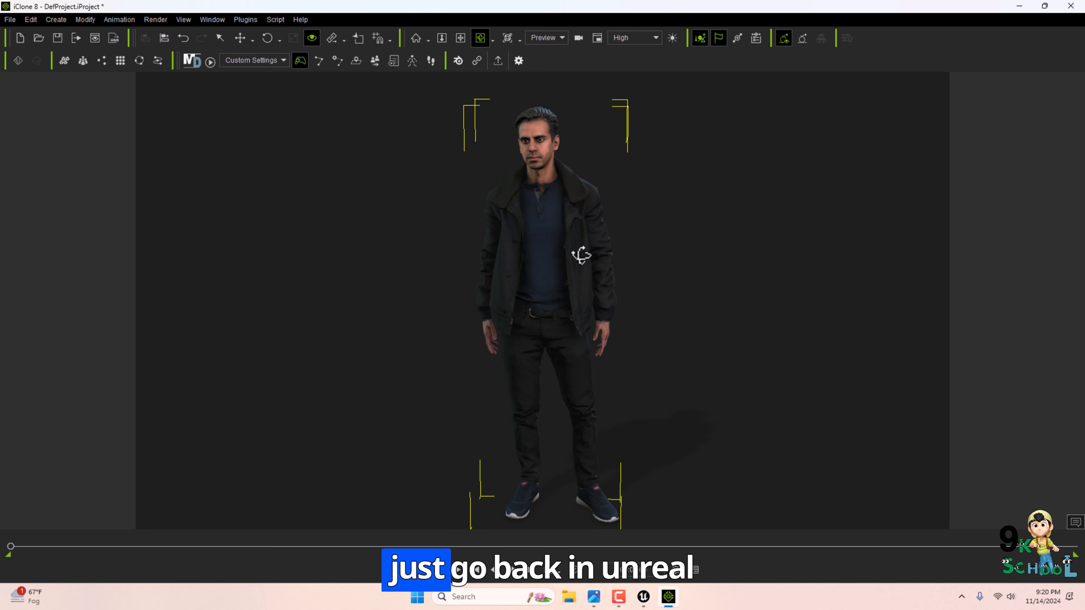
scroll(581, 254, down, 1)
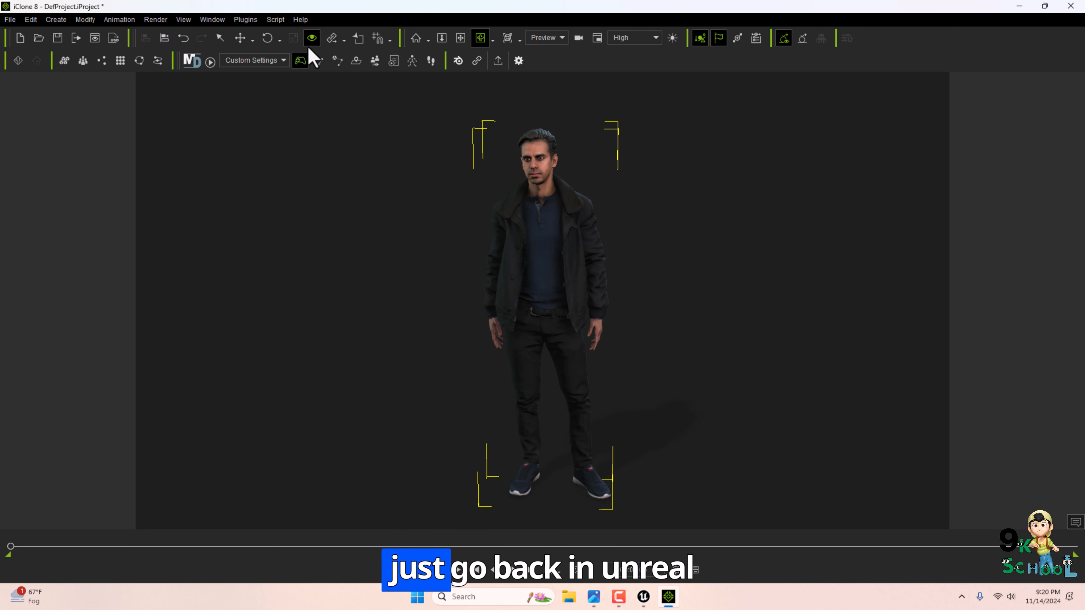
Open the Unreal Live Link dialog and try Motion mode with a frame range, then close it.
click(250, 23)
mouse_move(304, 106)
click(448, 109)
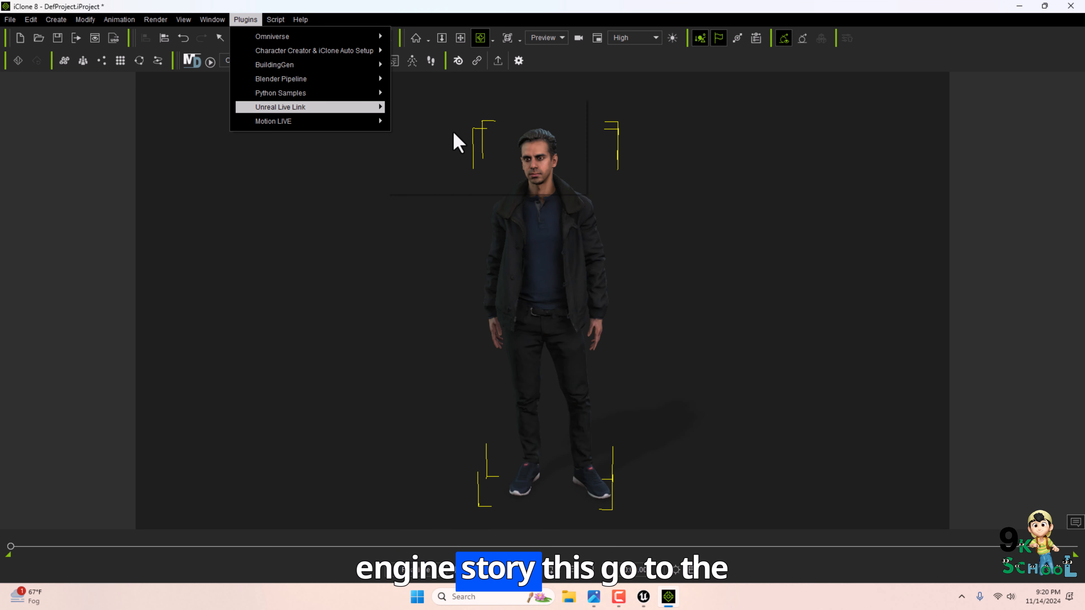
click(245, 20)
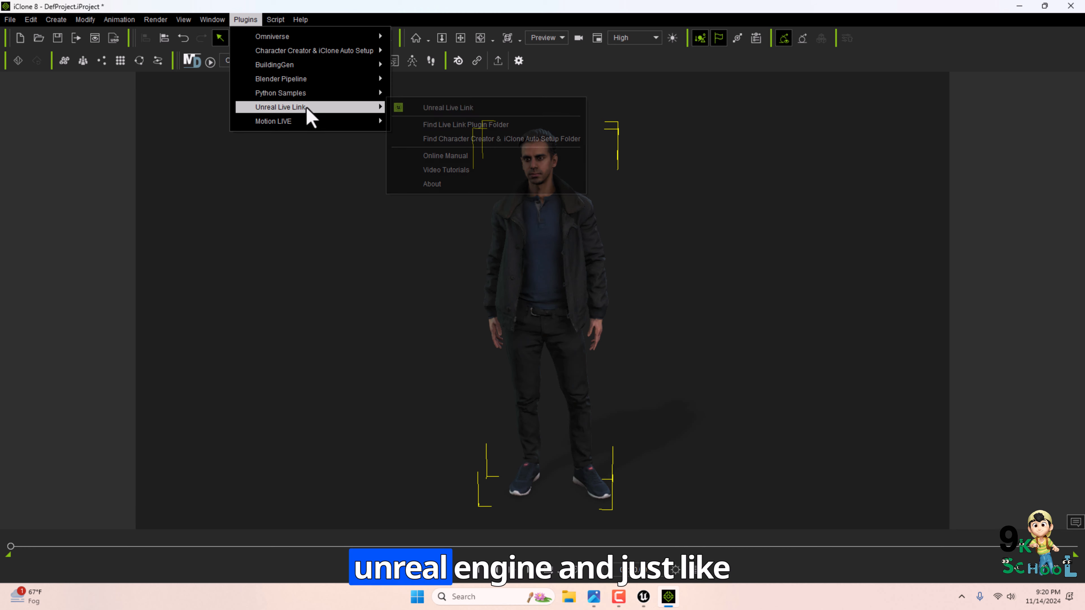
click(453, 108)
click(691, 359)
click(690, 345)
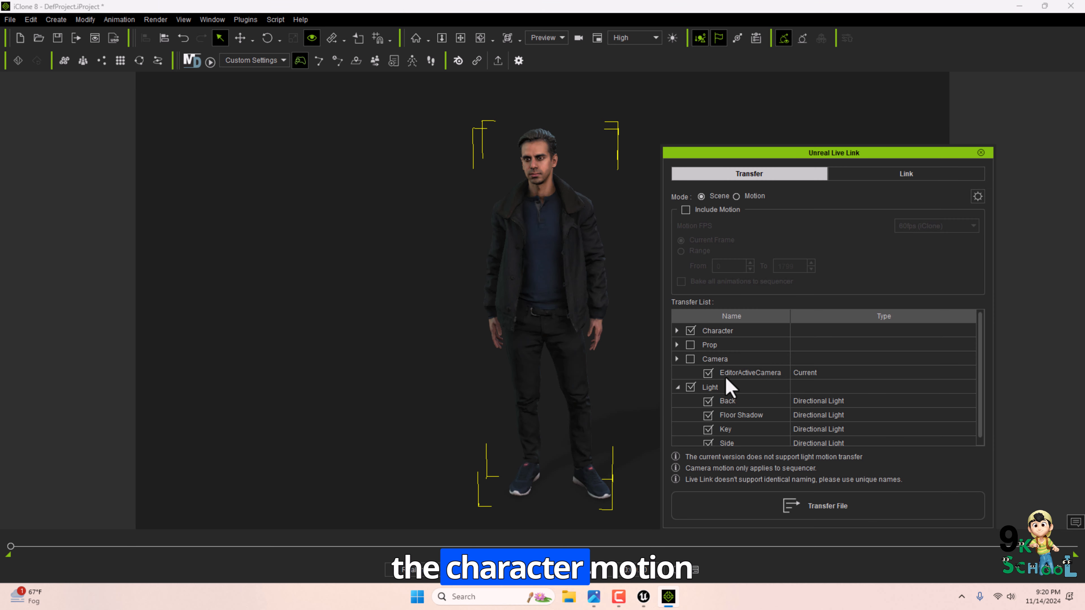
click(718, 211)
click(688, 251)
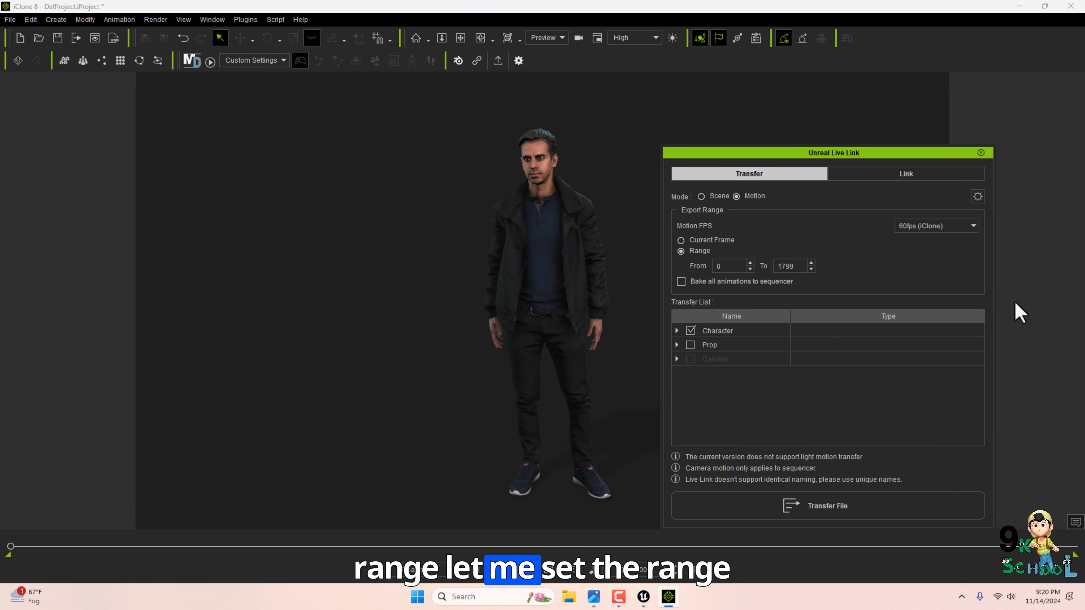
click(981, 153)
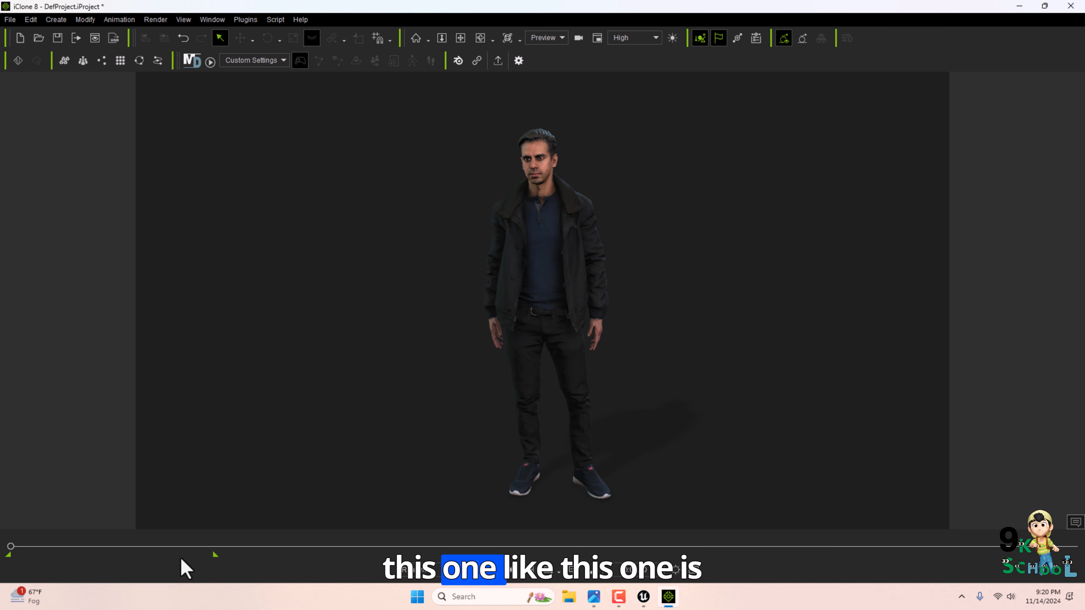
Adjust the timeline's playback range end marker.
drag(213, 557, 1075, 557)
click(476, 571)
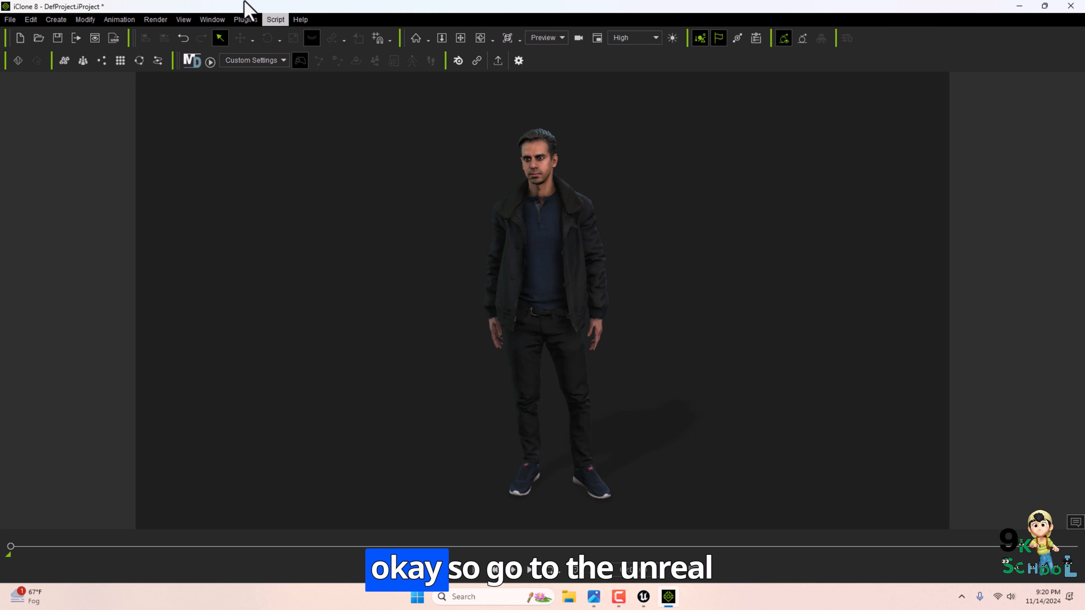
Reopen Unreal Live Link, enable Include Motion for the character only, and transfer it to Unreal.
click(246, 19)
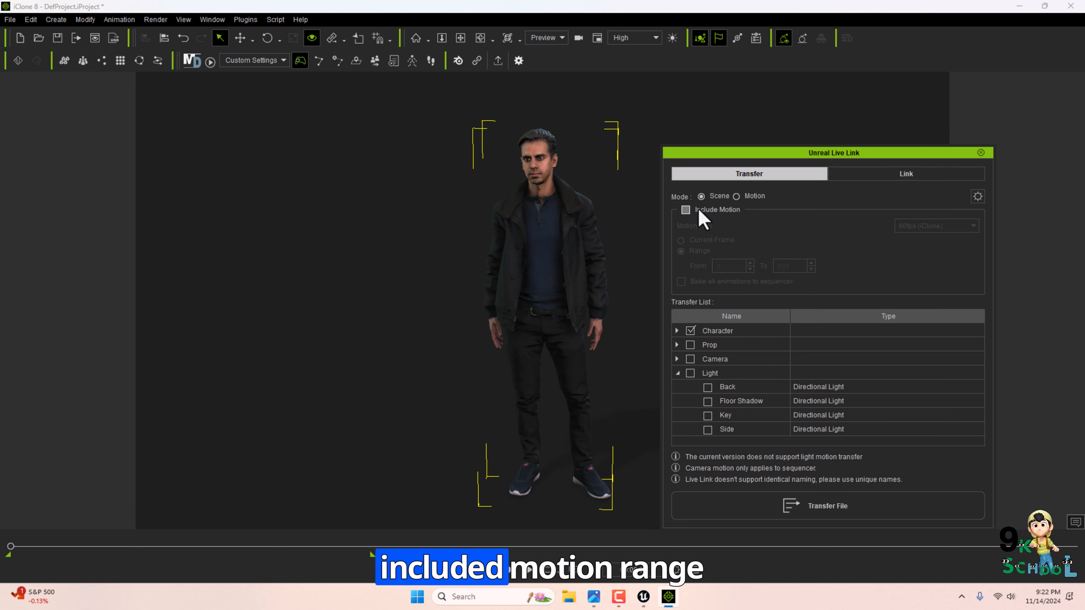
click(697, 209)
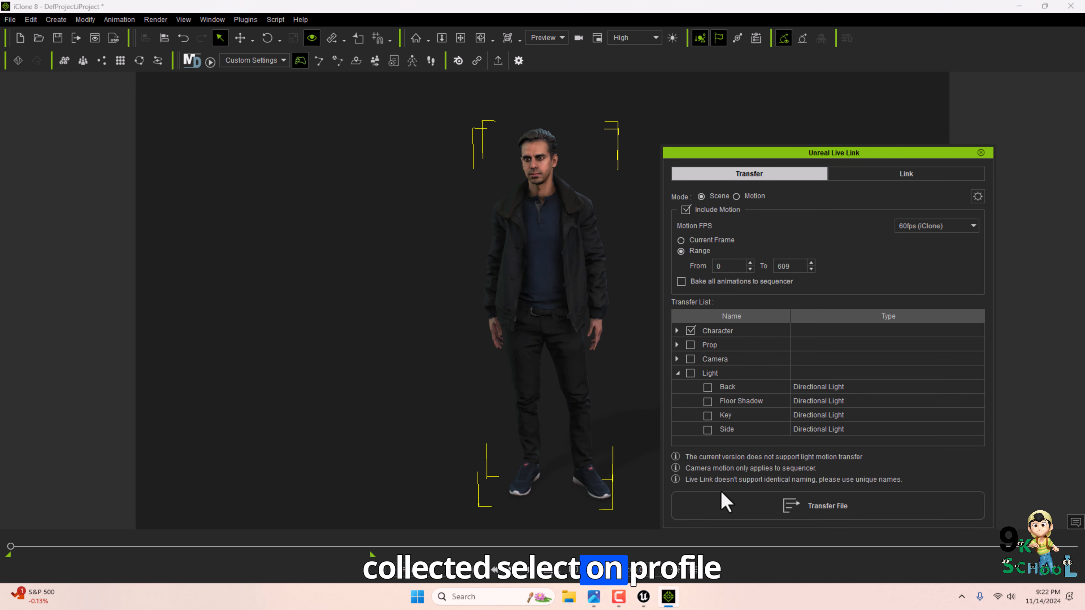
click(643, 597)
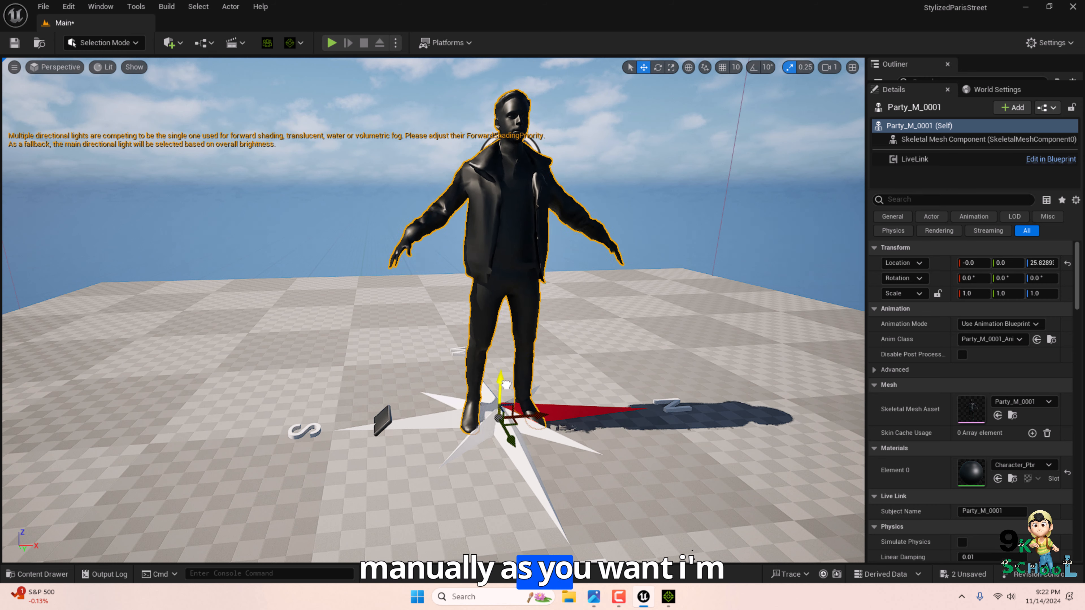
Delete the live-linked character actor and place the transferred Party_M_0001 skeletal mesh in the level.
key(Delete)
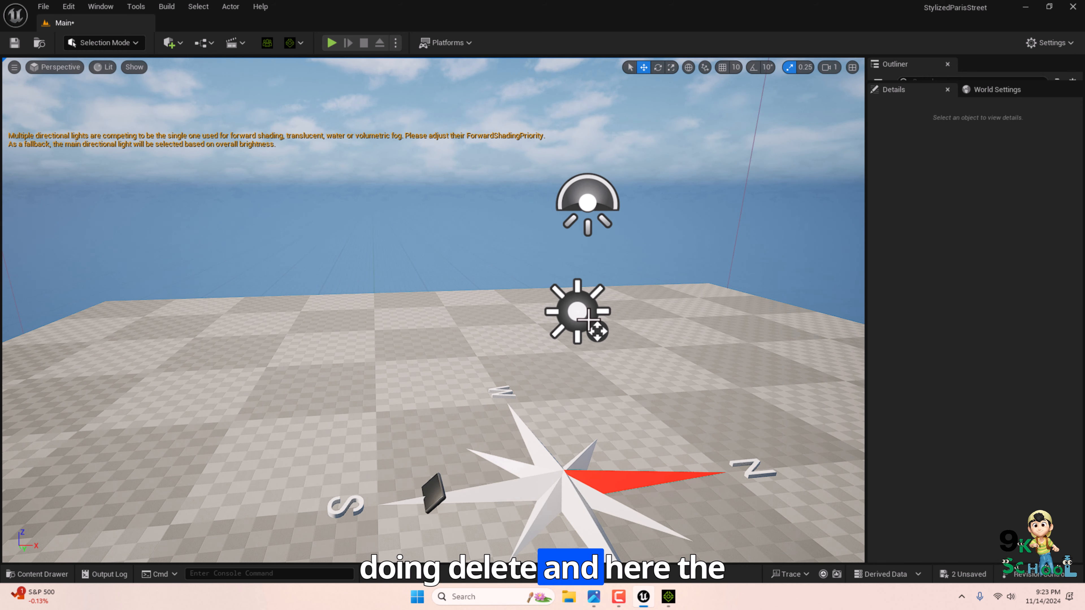
key(ctrl+space)
double_click(269, 492)
drag(272, 495, 363, 380)
key(f)
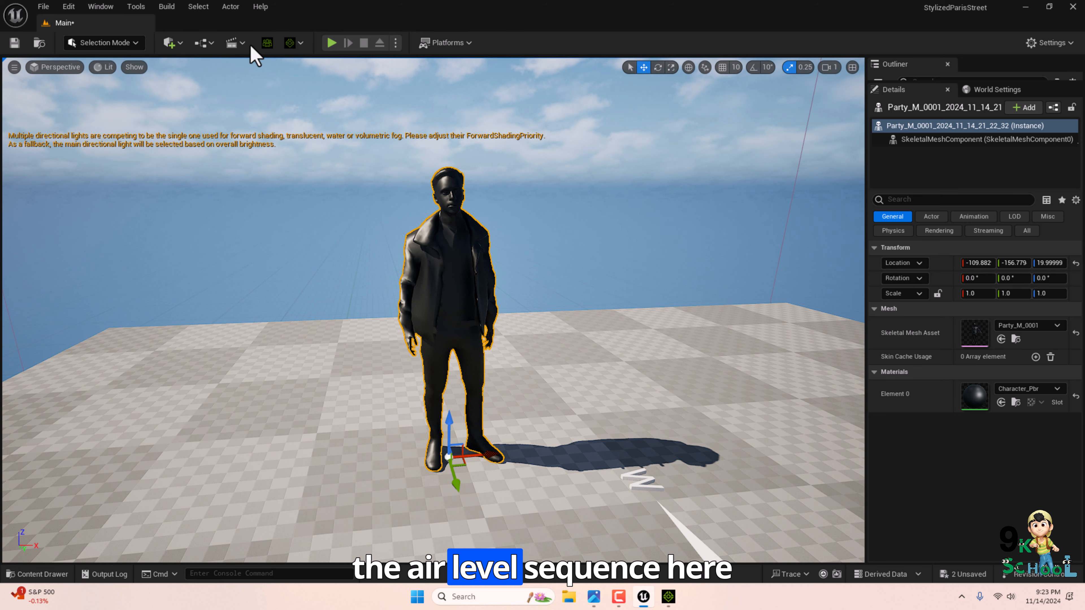
Add a new Level Sequence saved as NewLevelSequence.
click(236, 43)
click(261, 77)
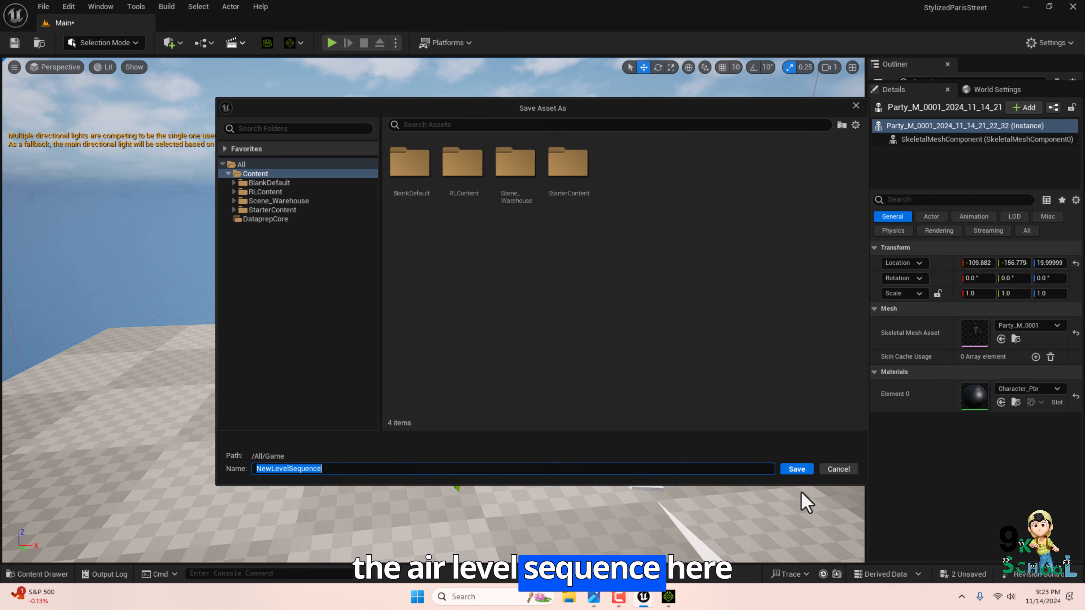
key(Return)
click(455, 222)
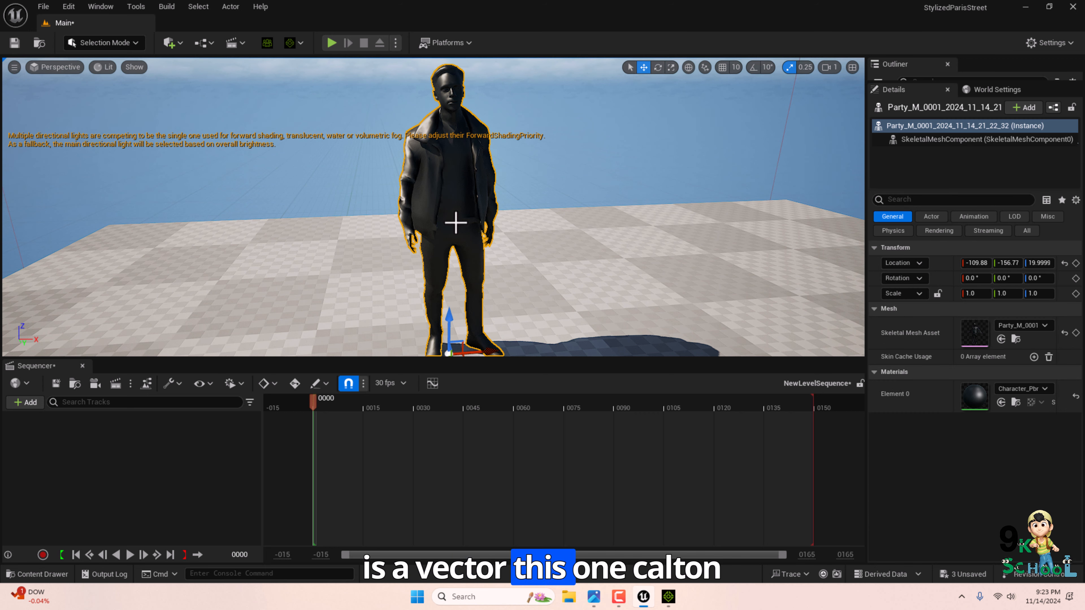
Add the Party_M_0001 actor to the sequencer with its transferred animation clip.
click(964, 139)
click(897, 126)
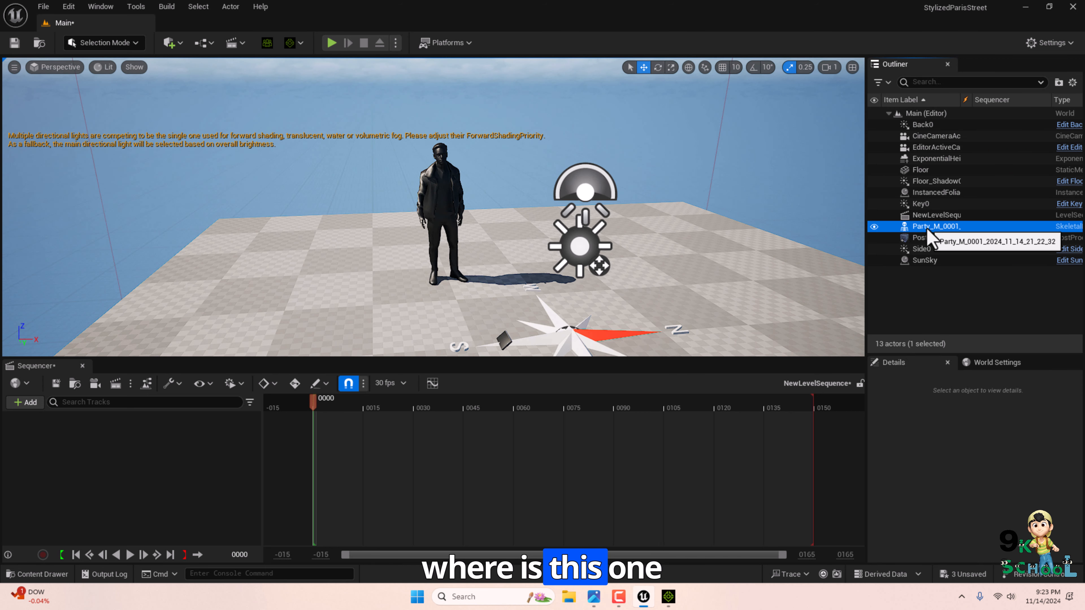
drag(927, 297, 122, 436)
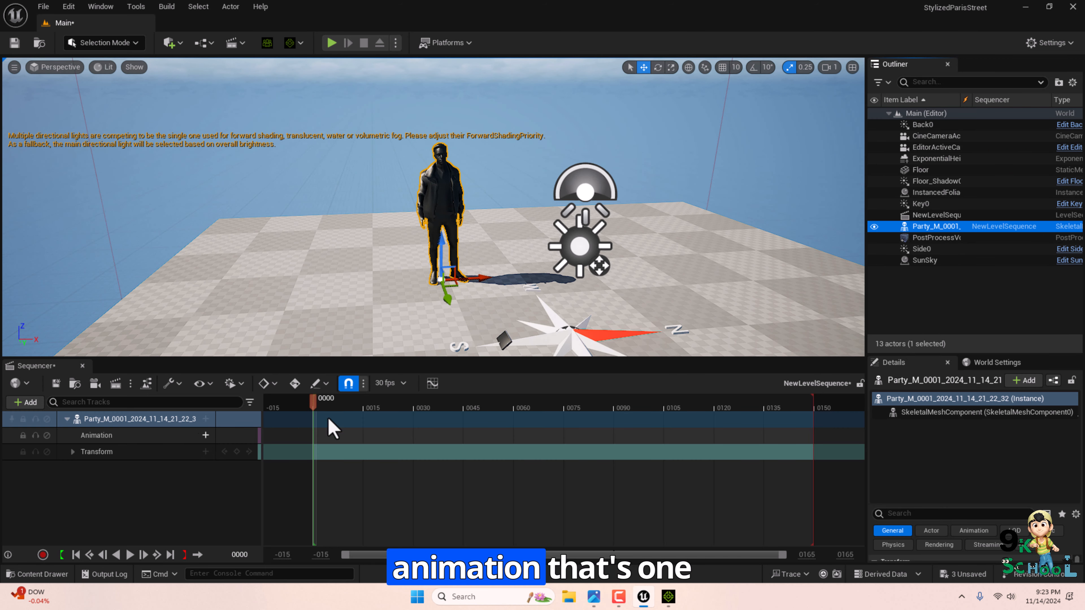
mouse_move(314, 404)
mouse_down()
mouse_move(691, 410)
mouse_move(318, 410)
mouse_up()
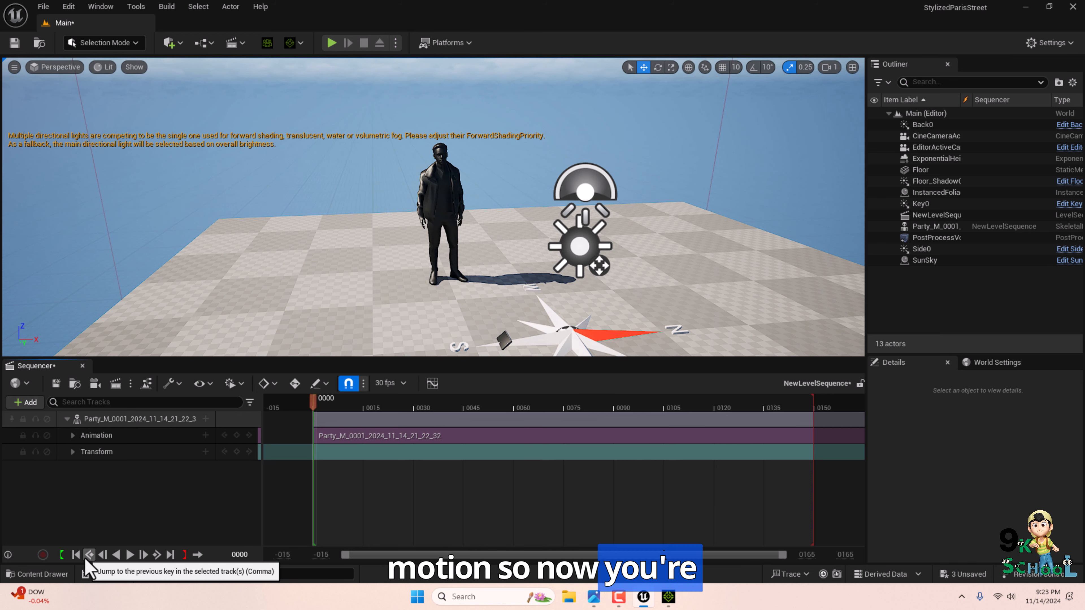
Apply the Character_Pbr_Diffuse texture from the character's textures folder onto the character.
scroll(439, 282, up, 6)
middle_drag(439, 282, 456, 301)
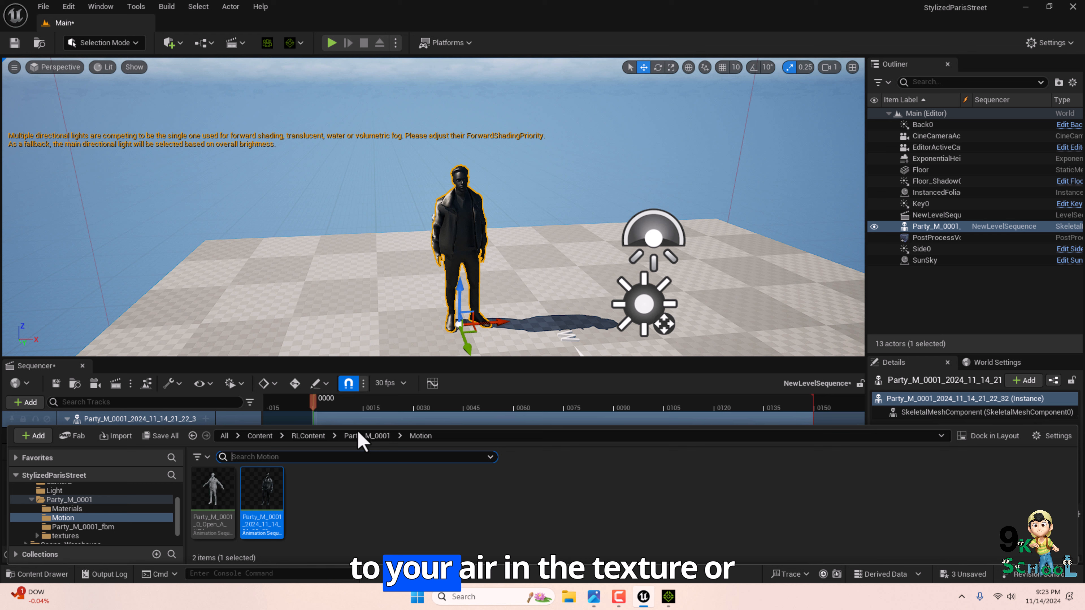
click(359, 434)
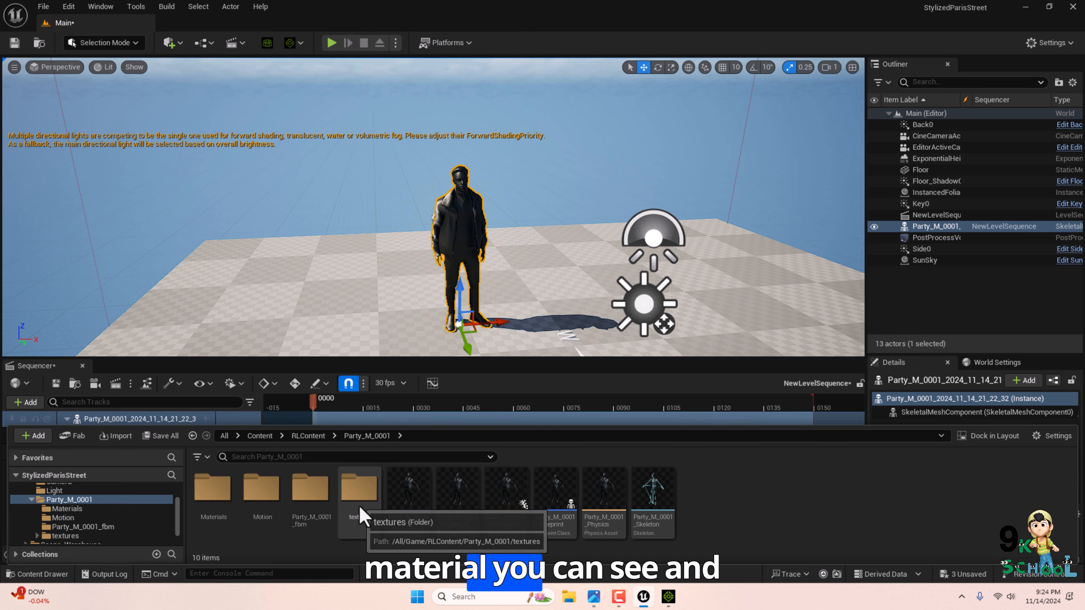
double_click(316, 496)
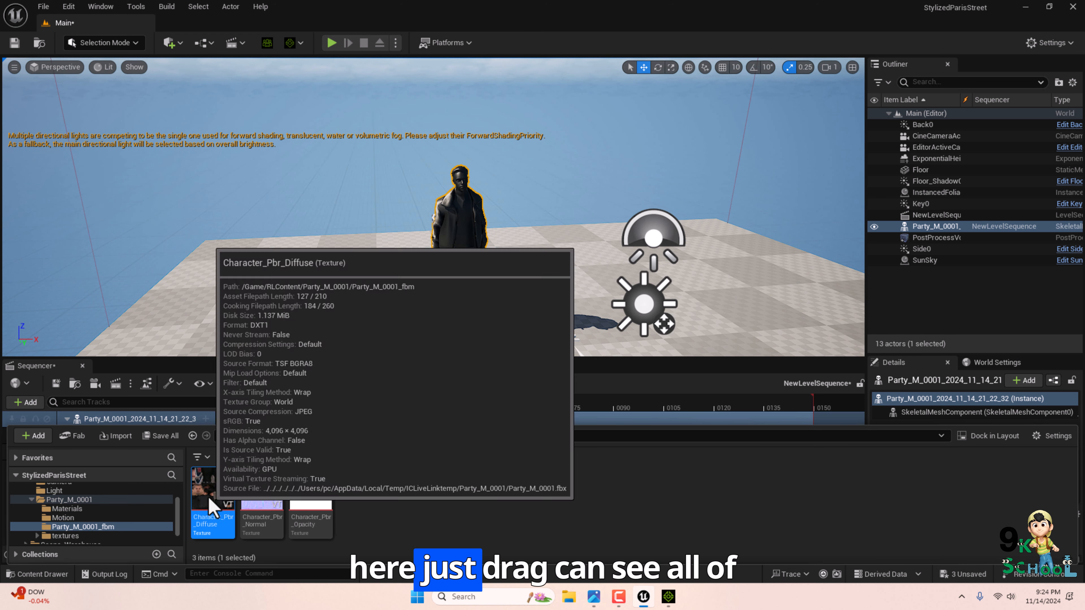
drag(209, 511, 444, 207)
drag(444, 208, 458, 216)
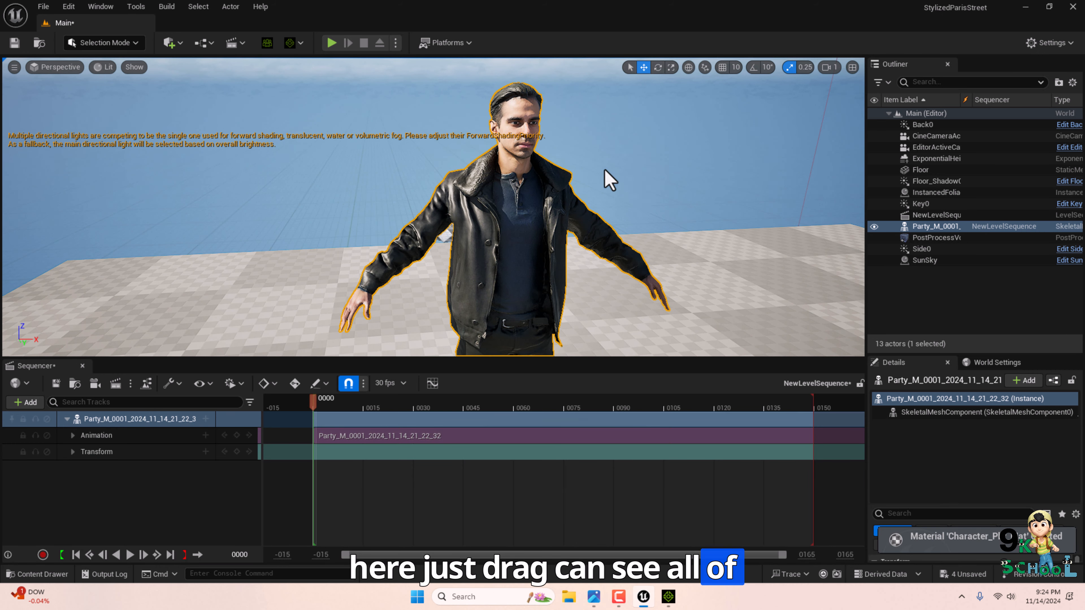
Play the sequence from the first frame and inspect the animated character in the viewport.
scroll(516, 283, down, 5)
scroll(499, 225, up, 5)
scroll(499, 225, down, 3)
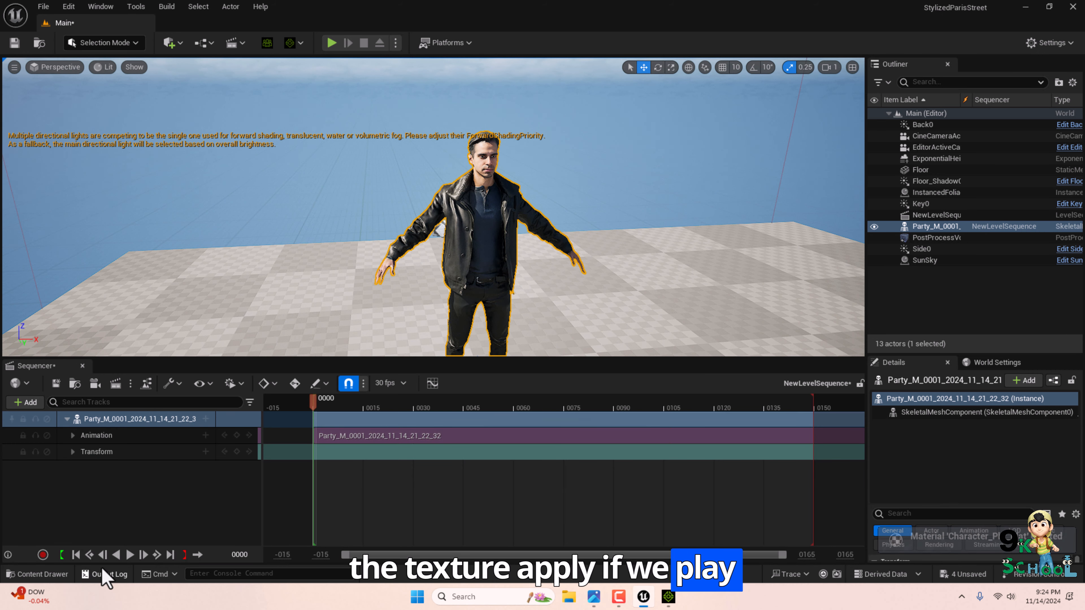
click(115, 554)
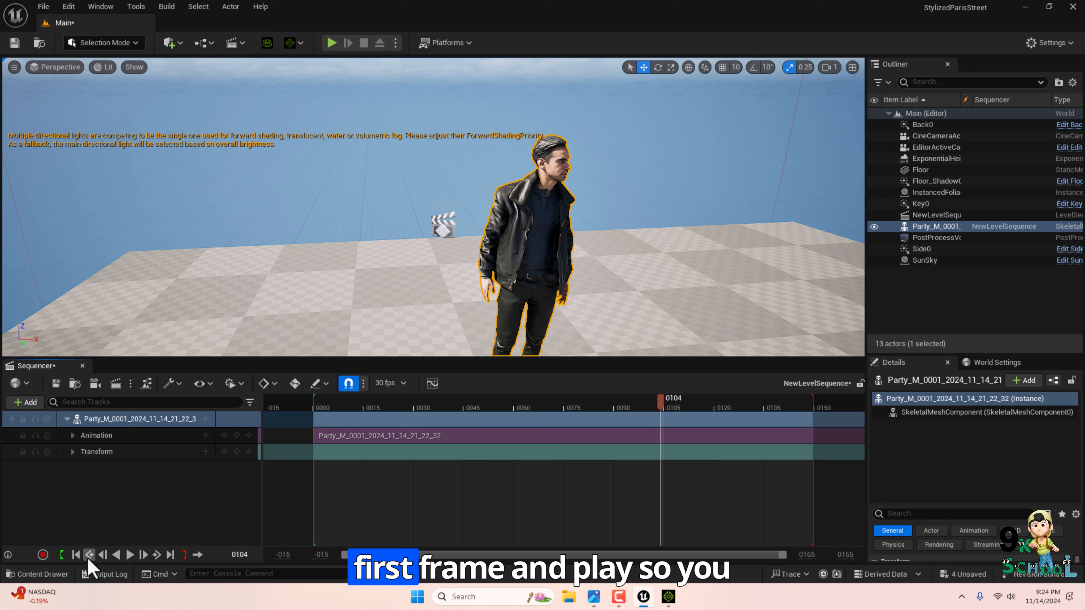
click(89, 557)
click(129, 555)
scroll(512, 235, up, 4)
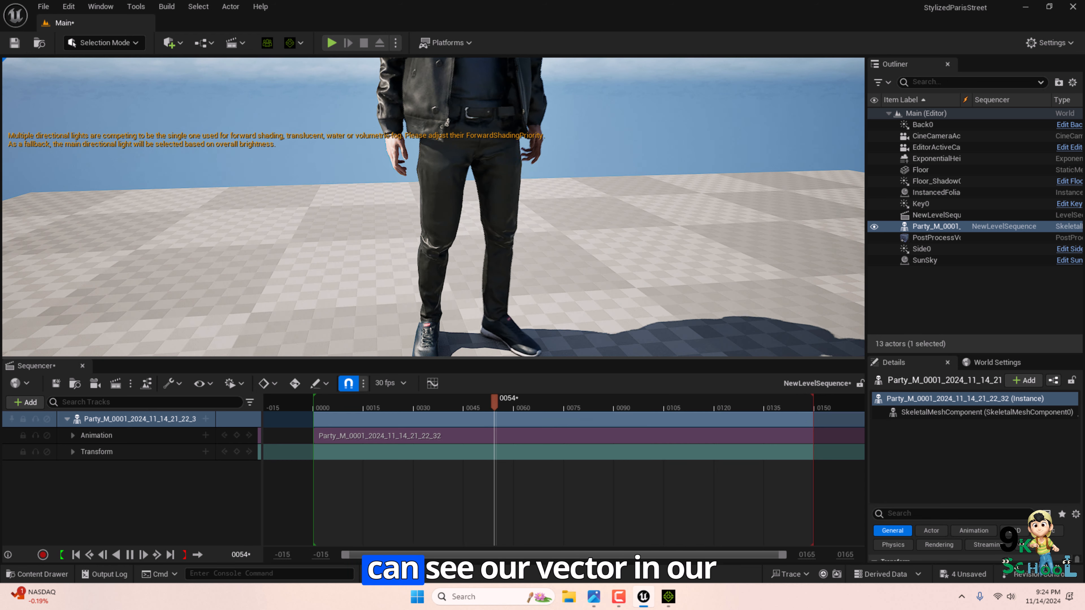
scroll(516, 242, down, 6)
scroll(495, 226, up, 3)
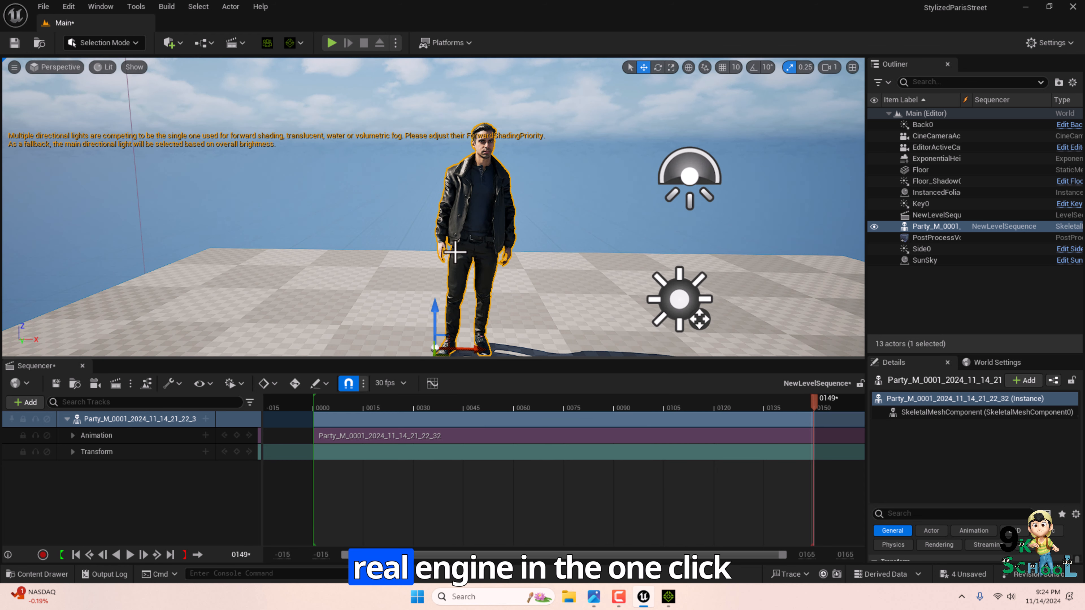
scroll(488, 257, down, 2)
right_drag(487, 257, 484, 214)
click(484, 214)
click(593, 597)
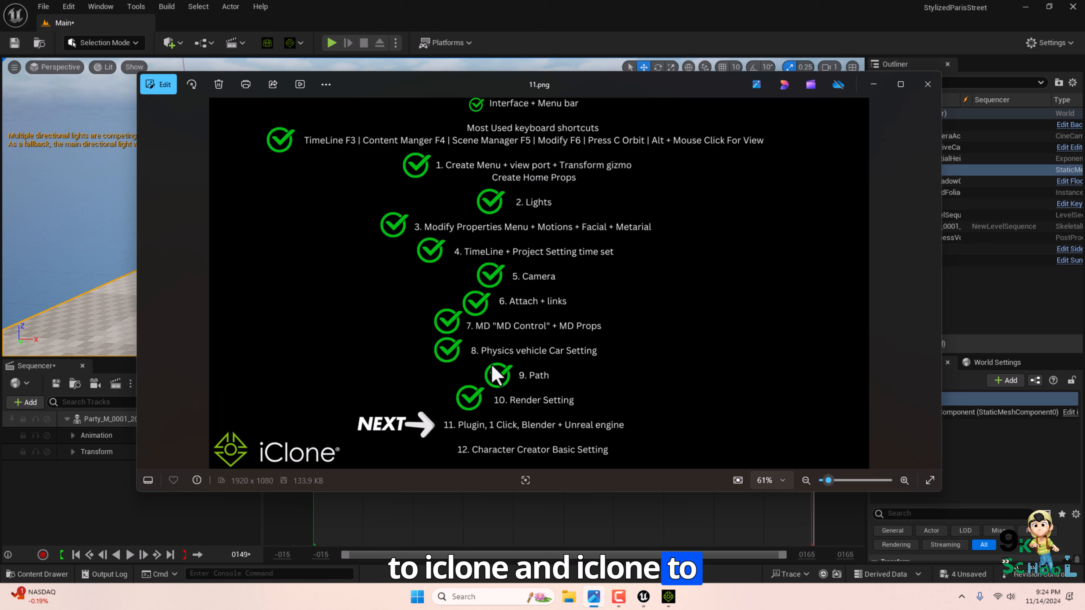
click(873, 84)
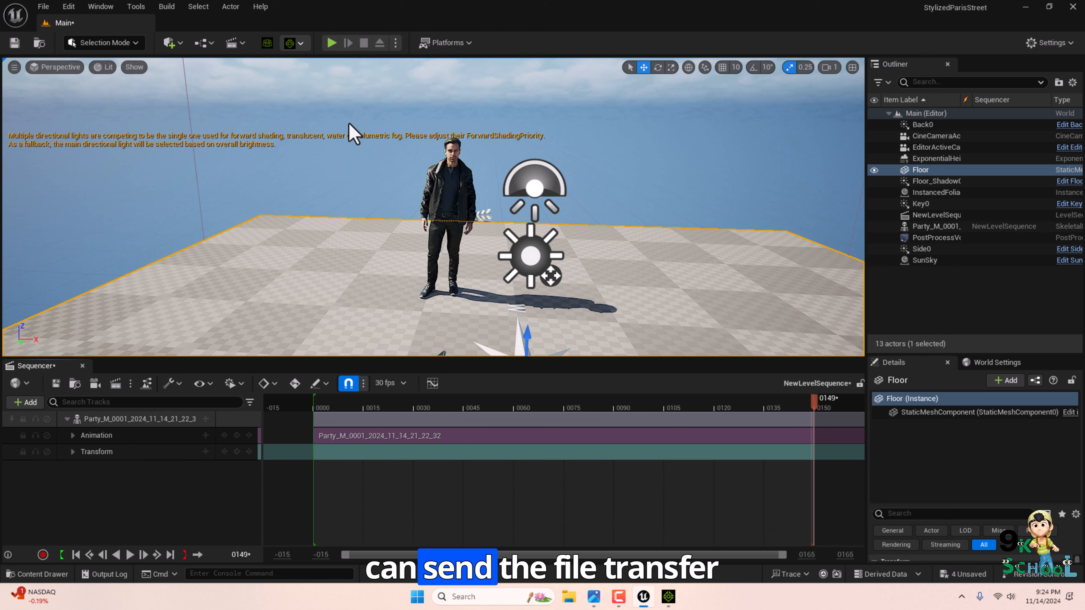
Review the Live Link menu's options for transferring the scene back to iClone.
click(294, 43)
mouse_move(378, 274)
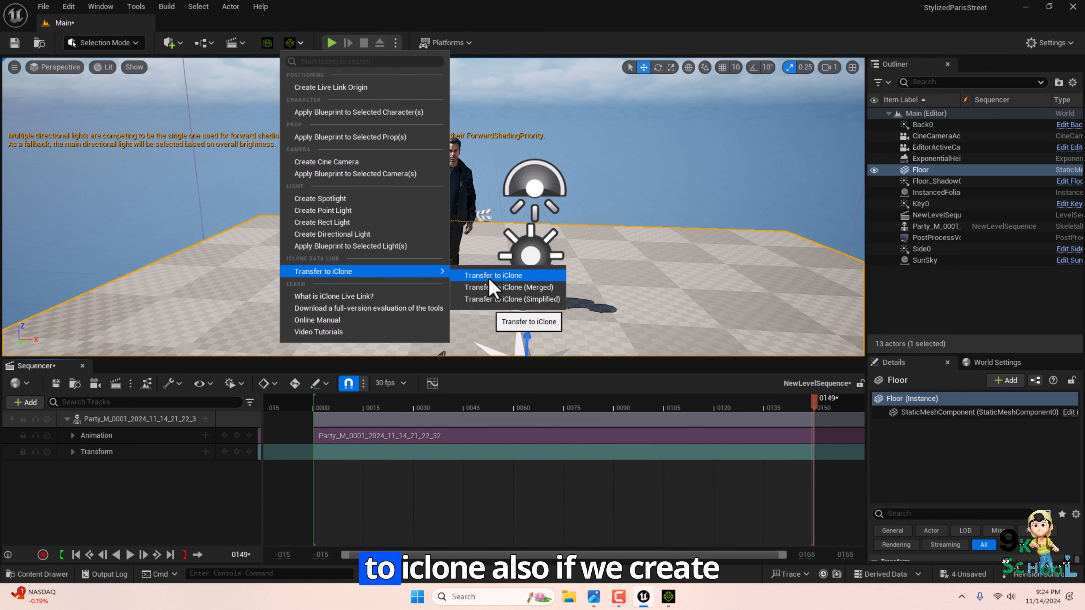
click(712, 268)
scroll(366, 236, down, 8)
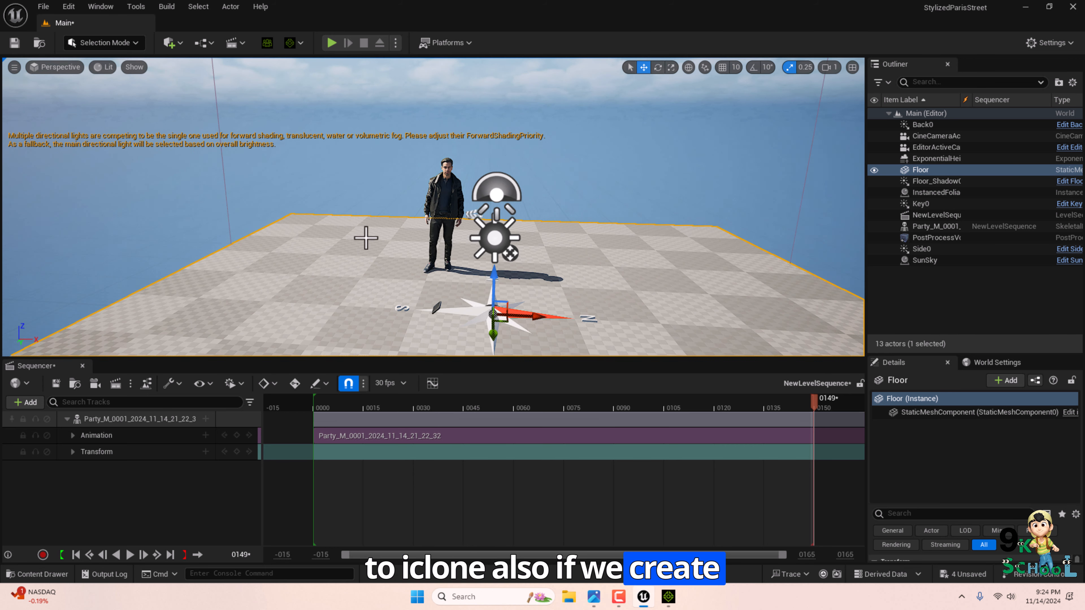
right_drag(365, 237, 350, 187)
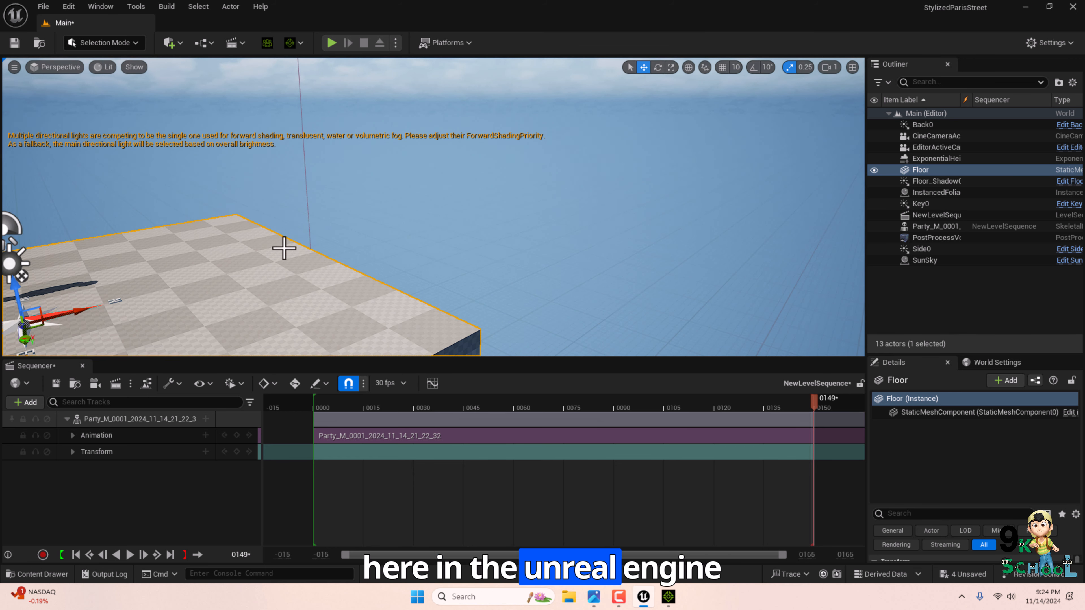
right_drag(284, 248, 358, 138)
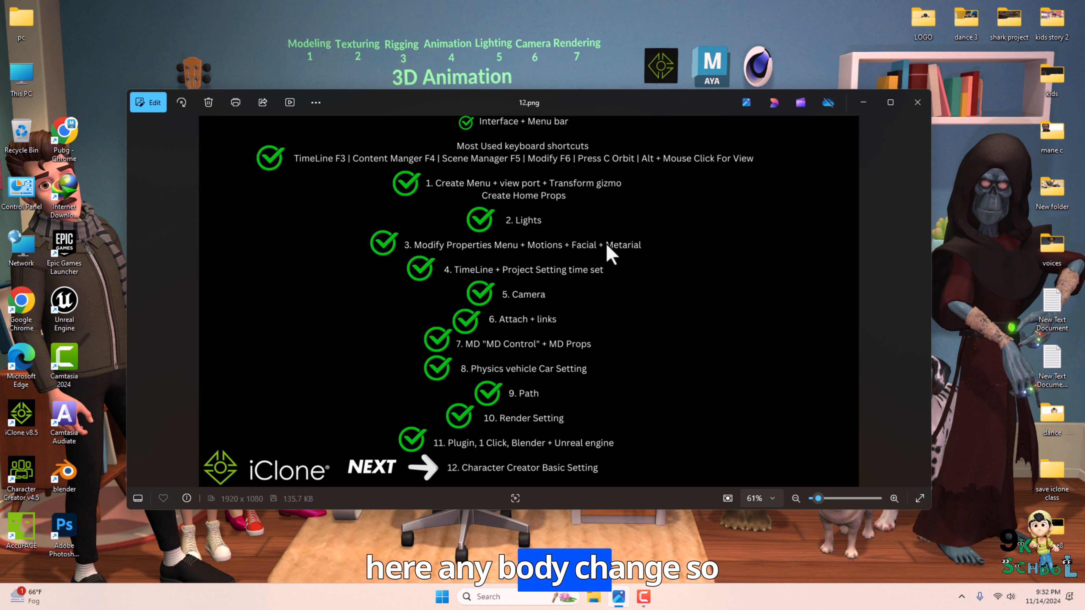
Close the image viewer and launch Character Creator 4 and iClone 8 from the desktop.
click(862, 103)
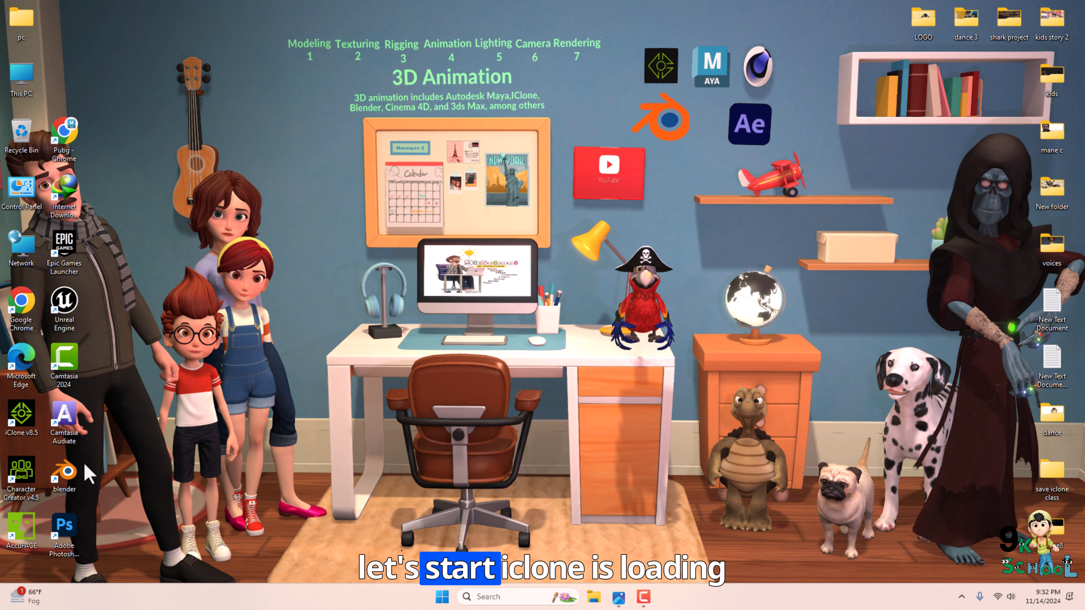
double_click(25, 479)
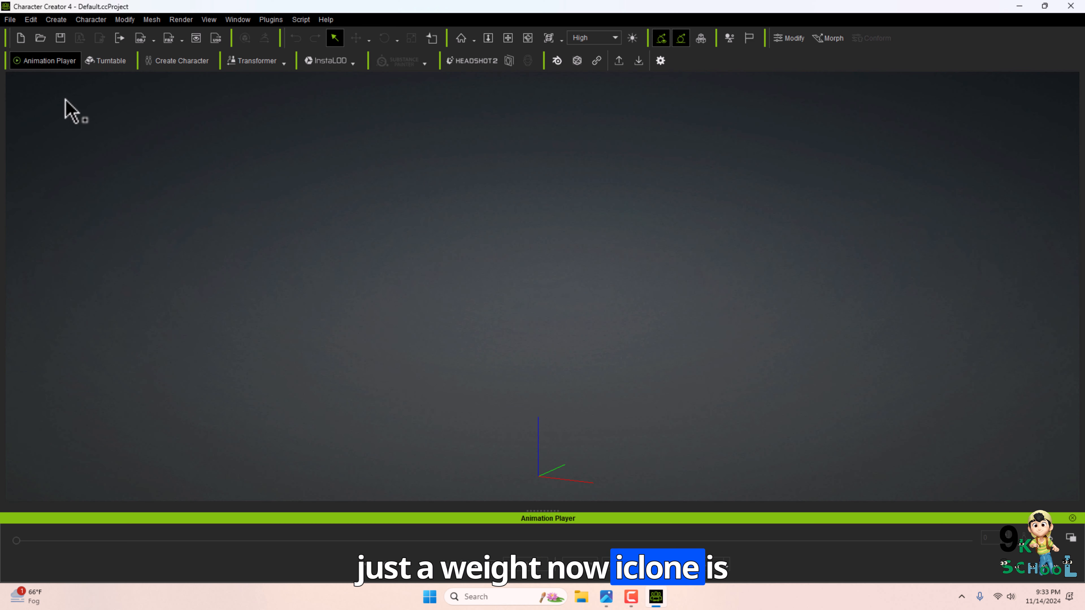
click(1019, 6)
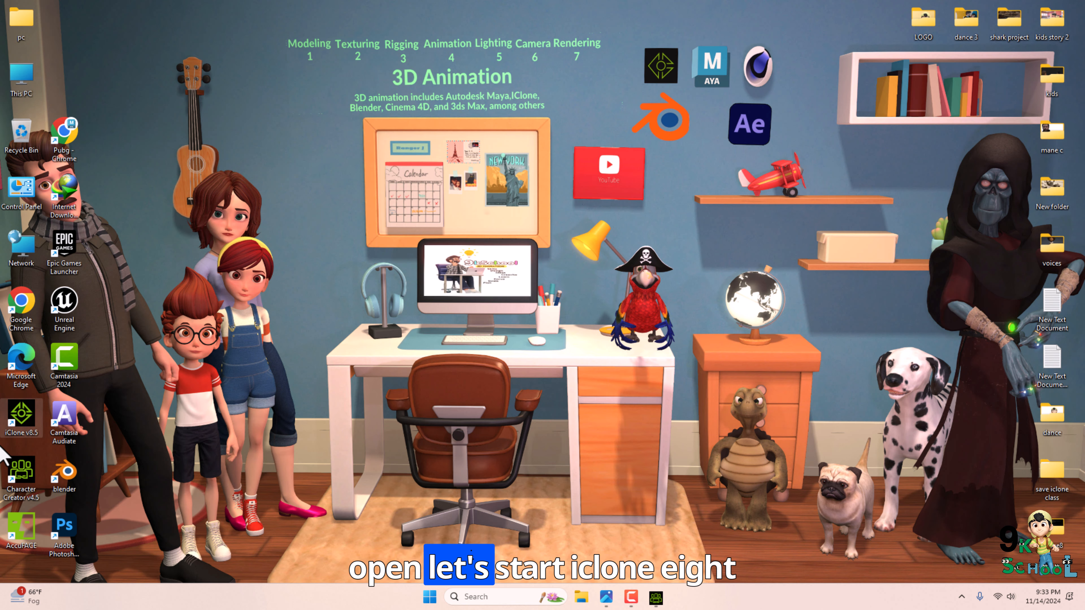
double_click(19, 430)
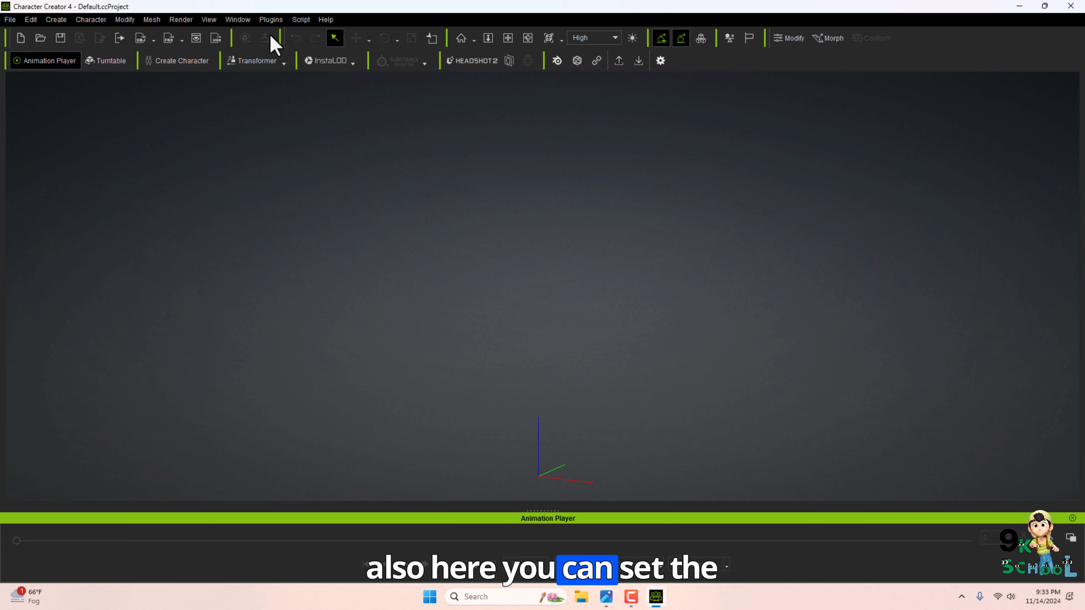
Open the Content Manager and load the CC4 Kevin character from the Actor templates.
click(238, 20)
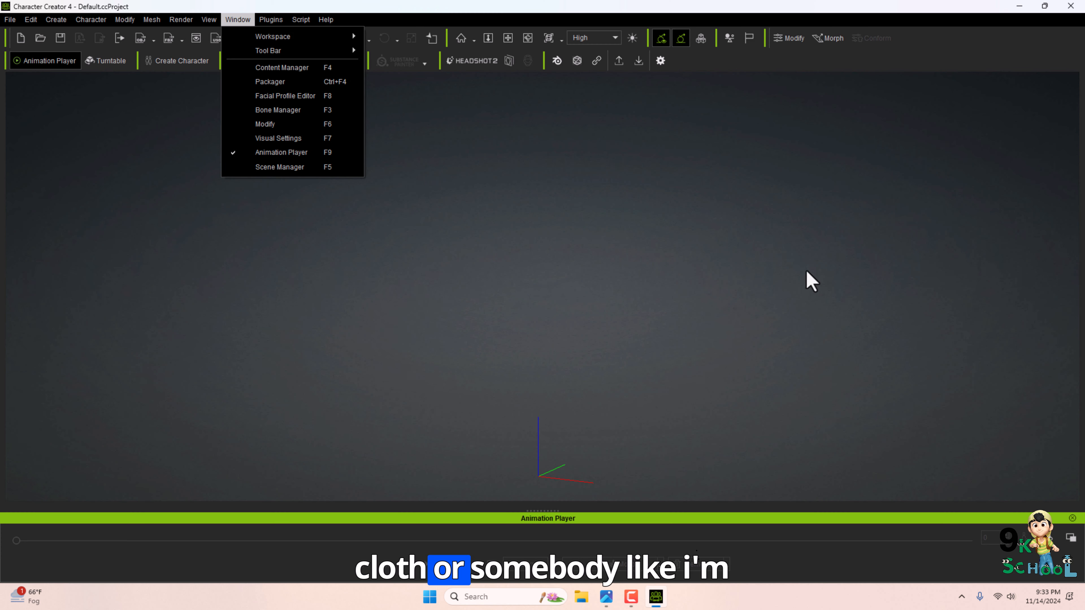
click(281, 68)
click(35, 271)
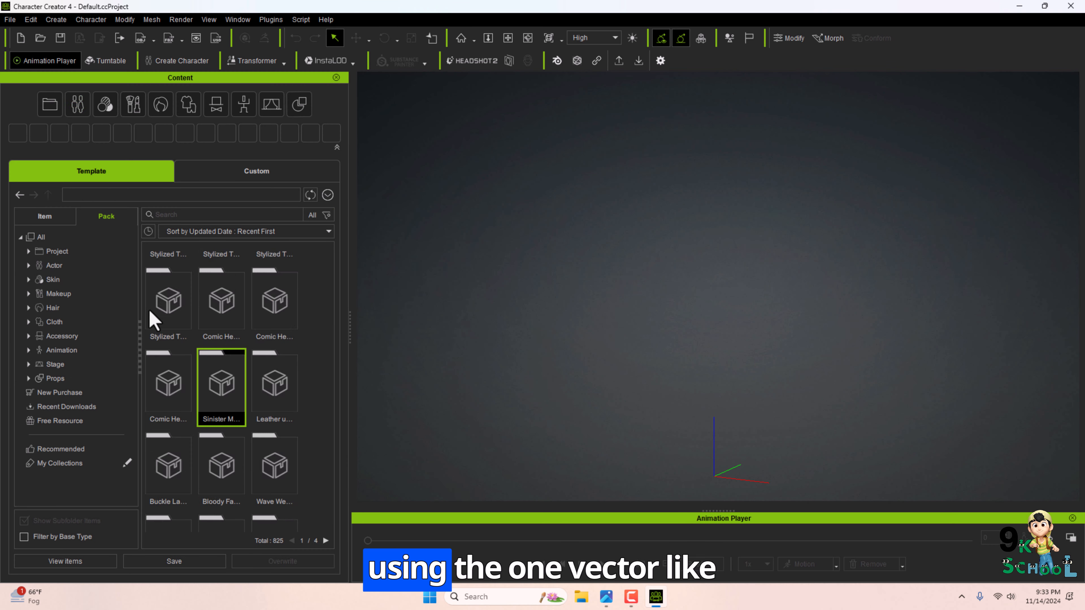
click(54, 265)
drag(352, 324, 491, 329)
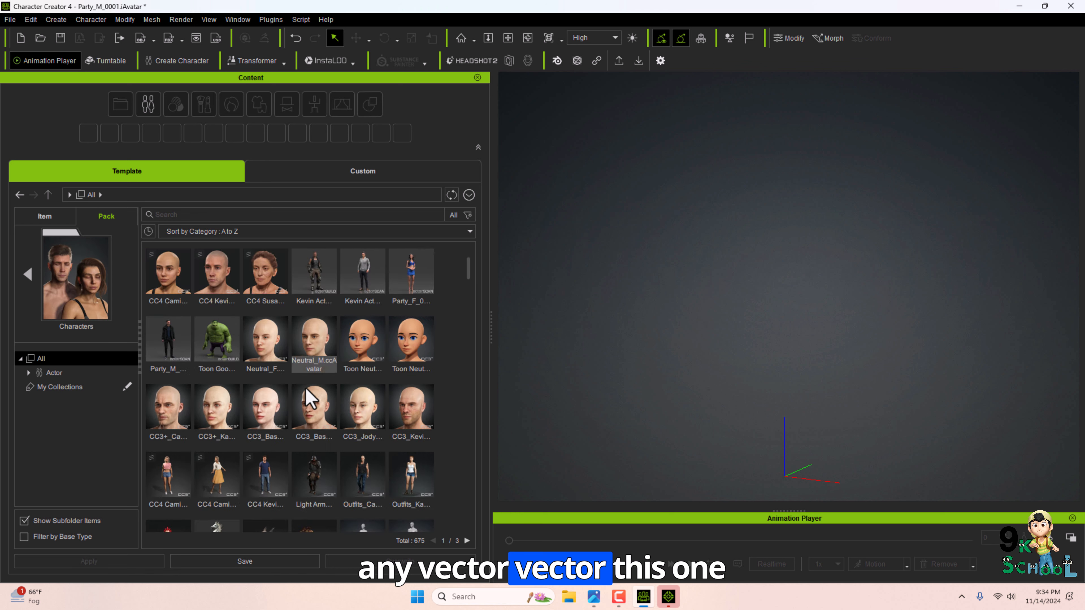
double_click(263, 440)
click(540, 325)
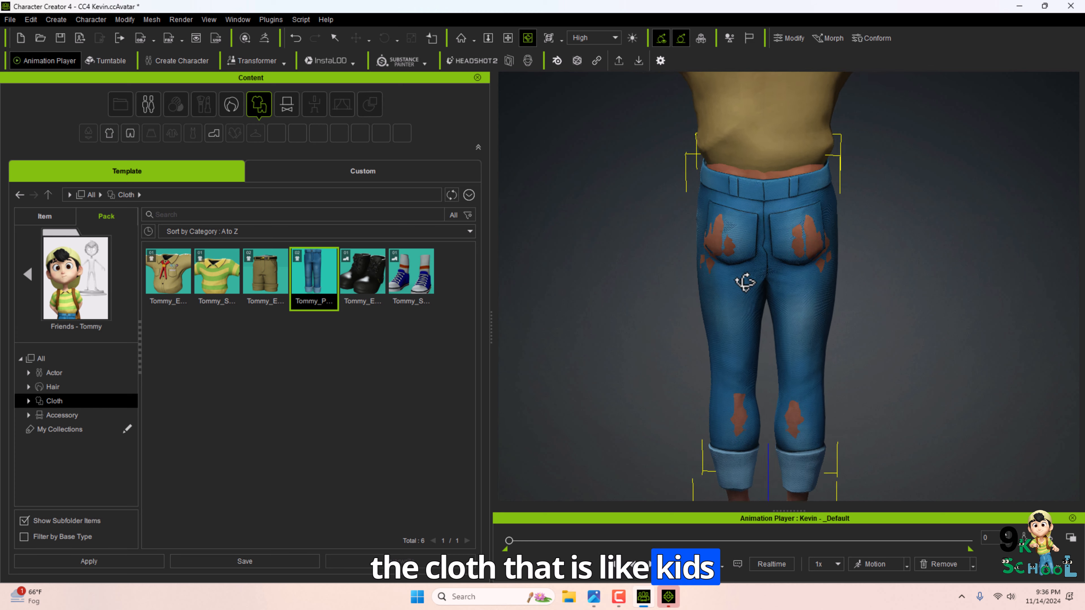
Open Edit Mesh on the character's shirt, switch to Sculpt mode and set the brush radius to 88.
middle_drag(745, 282, 714, 331)
drag(714, 332, 690, 289)
click(477, 78)
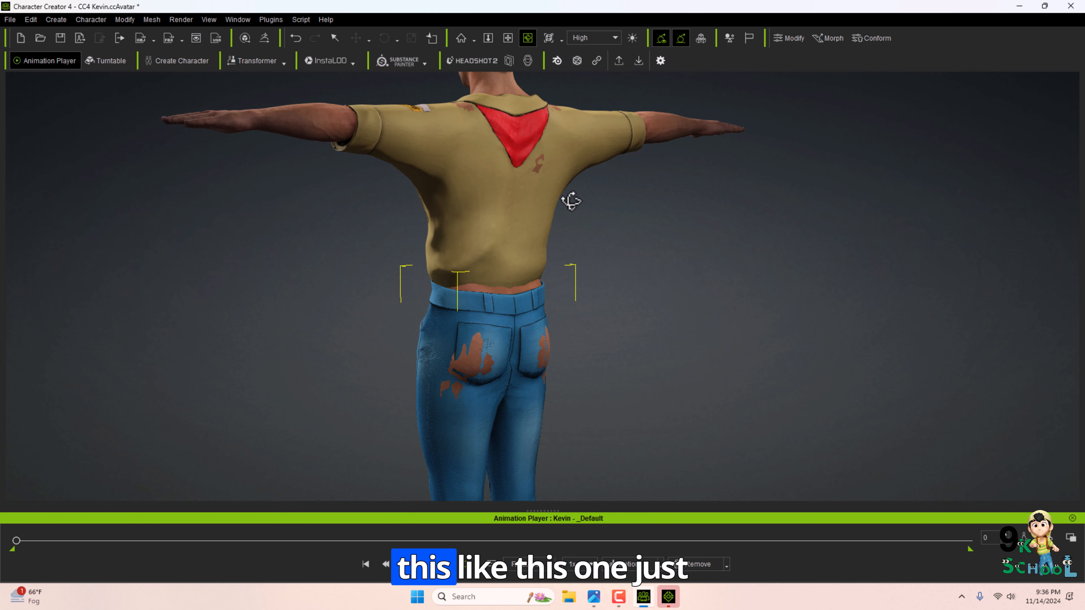
middle_drag(570, 201, 610, 292)
scroll(610, 291, up, 4)
drag(610, 292, 555, 346)
scroll(555, 346, up, 3)
scroll(545, 358, down, 3)
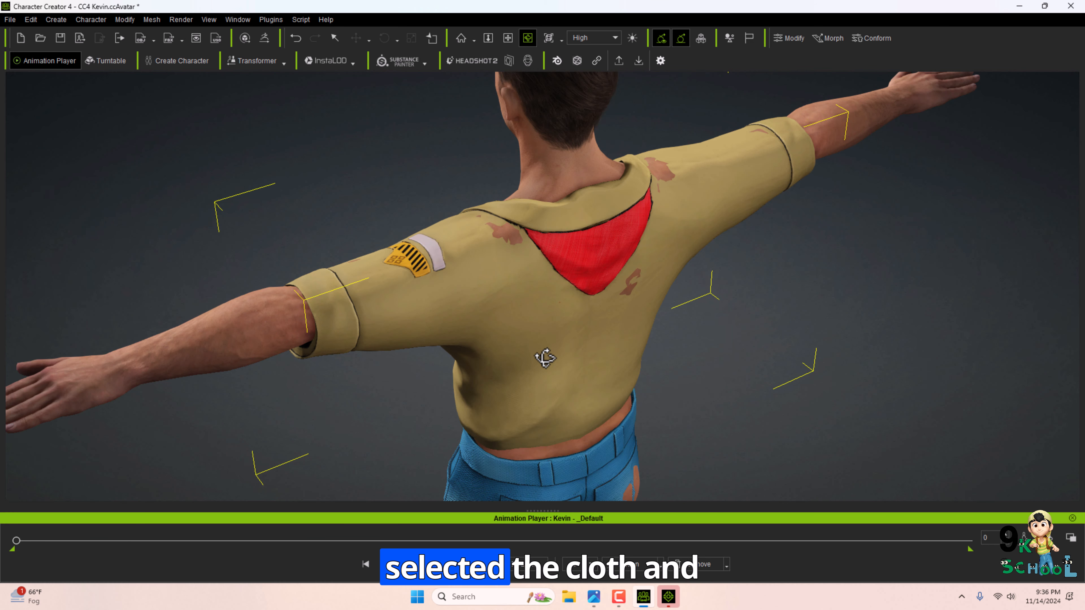
scroll(546, 358, down, 3)
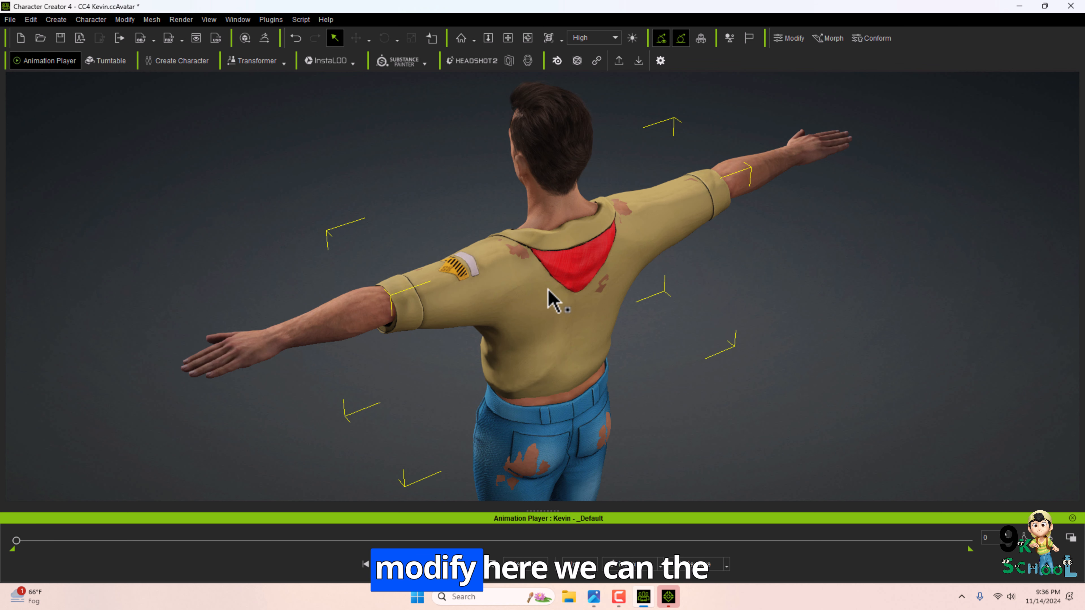
key(F6)
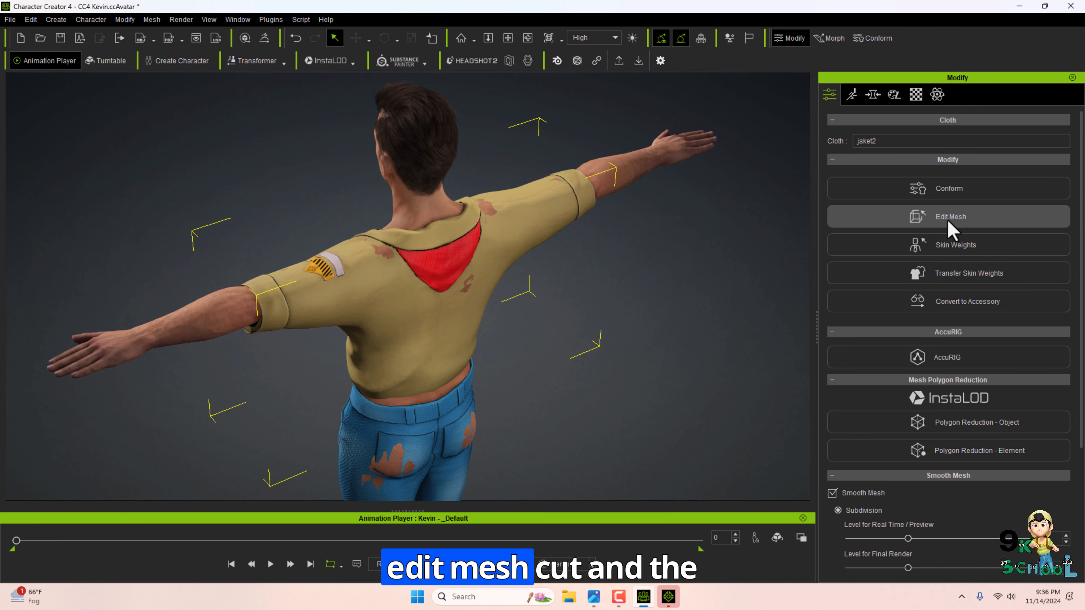
click(946, 216)
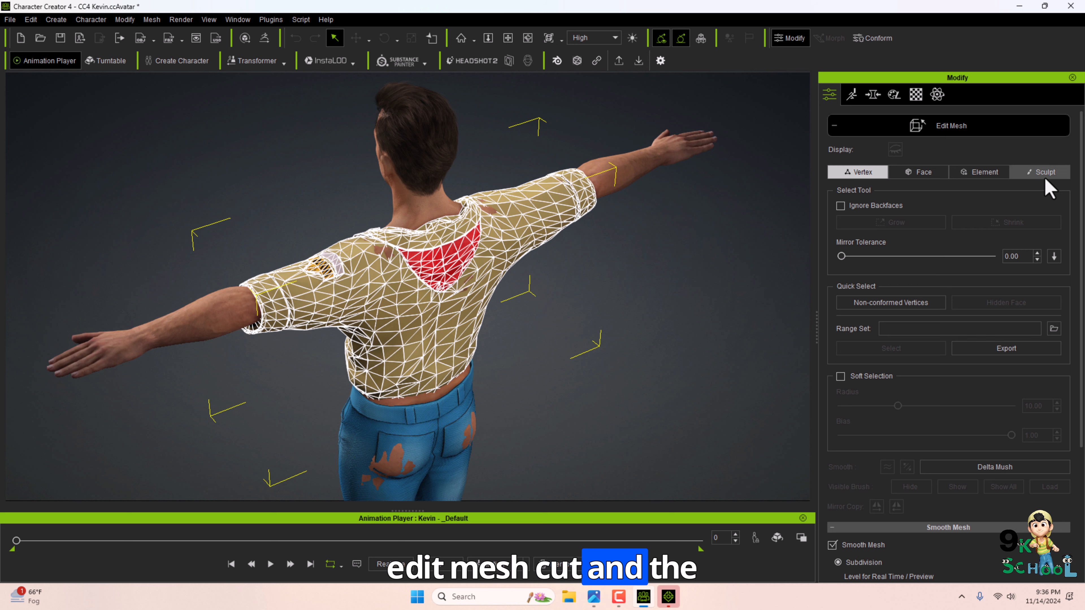
click(1045, 176)
drag(870, 245, 997, 245)
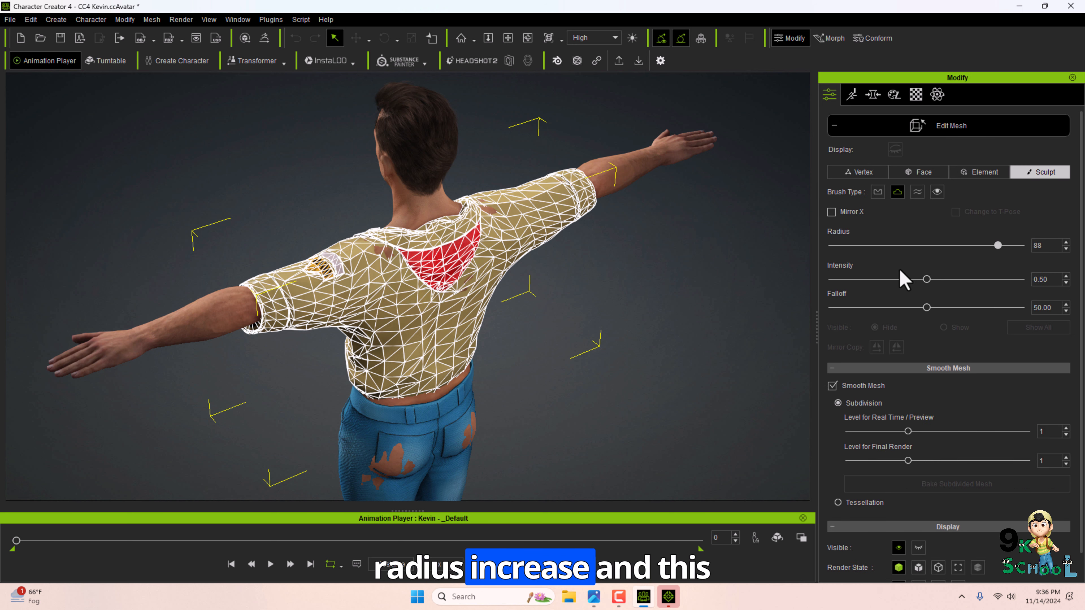
Sculpt the shirt's lower hem down over the waistband and exit Edit Mesh.
scroll(376, 243, up, 3)
right_drag(410, 248, 560, 359)
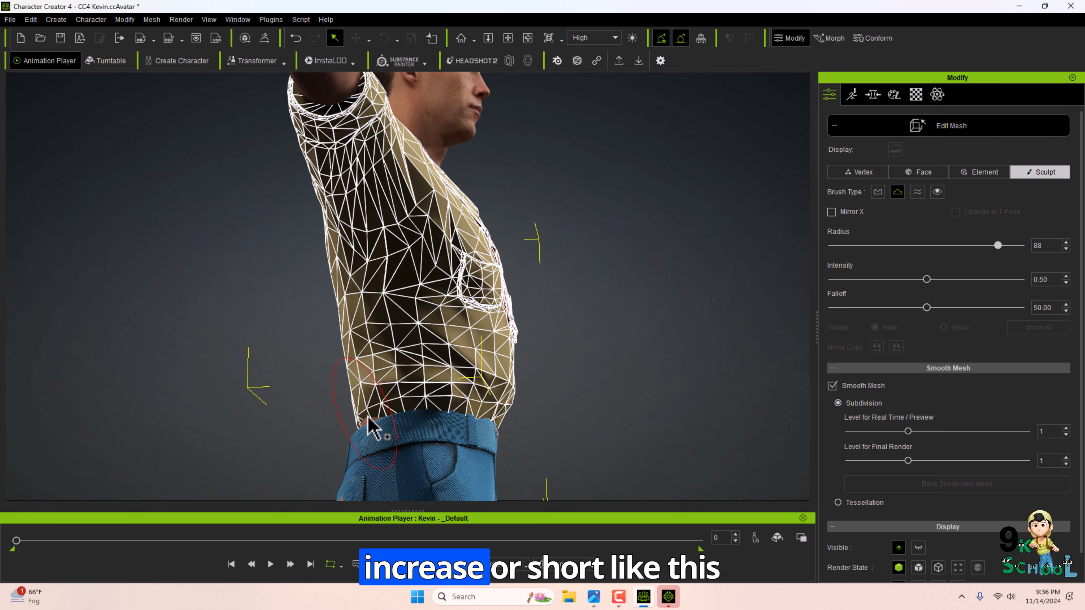
right_drag(366, 401, 709, 333)
click(943, 129)
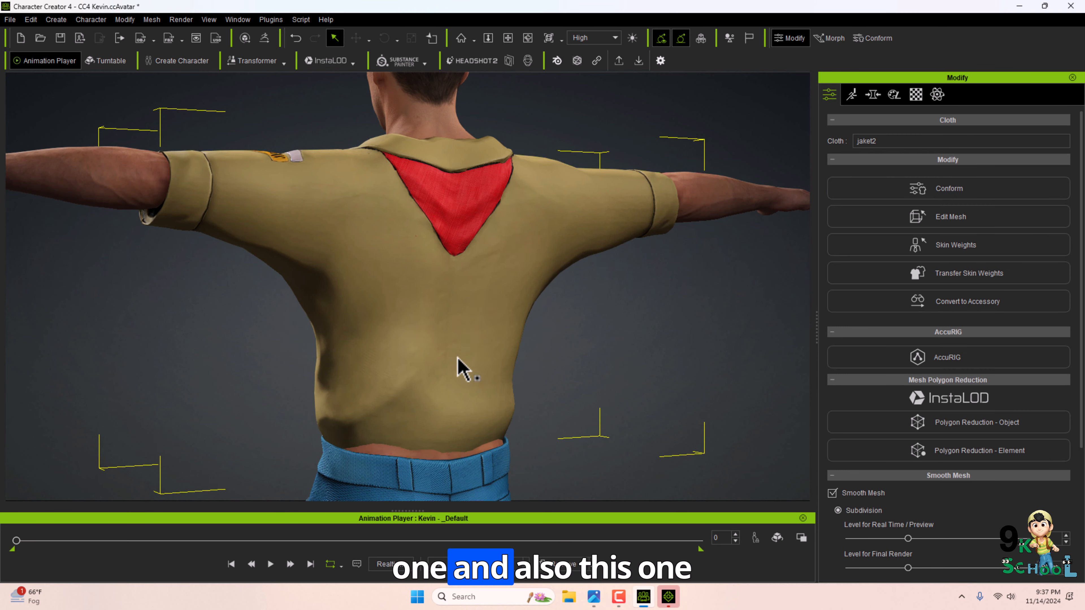
middle_drag(459, 367, 468, 225)
click(413, 260)
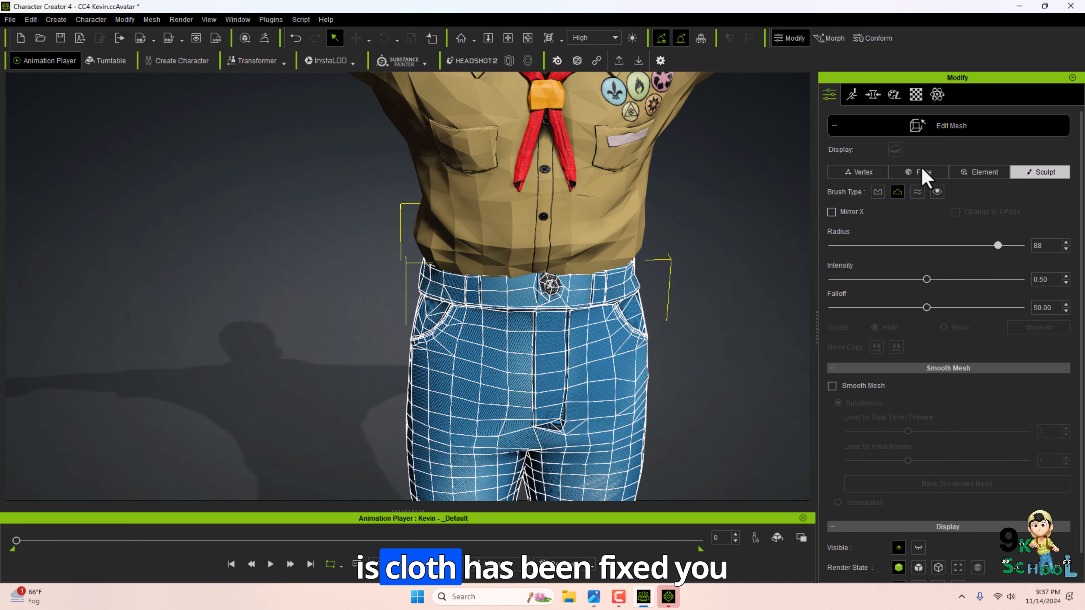
click(933, 128)
right_drag(598, 241, 676, 234)
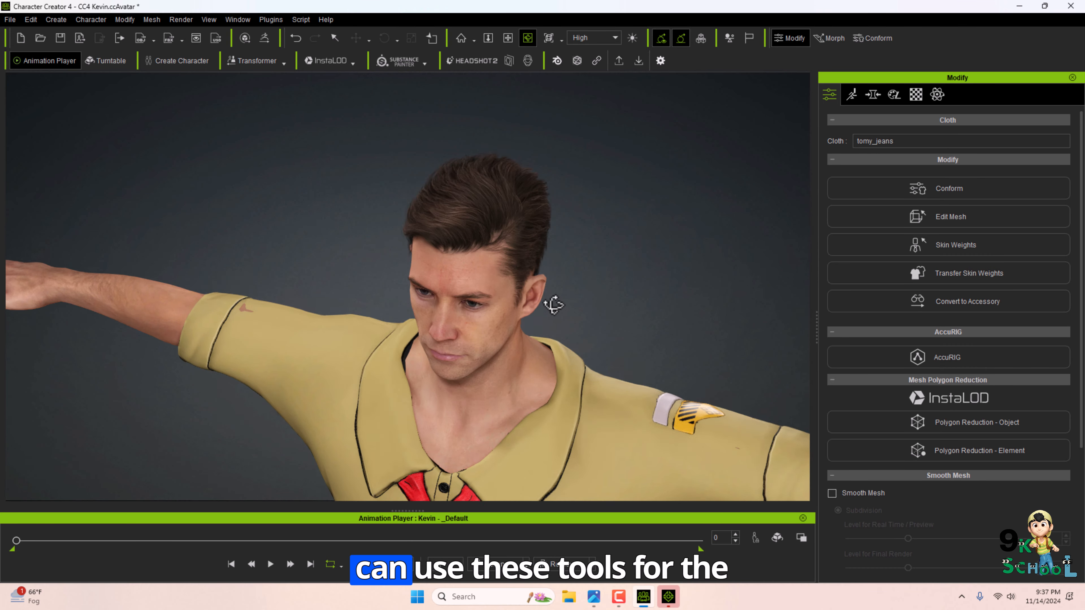
Select the whole character and export it to iClone with Send to iClone.
scroll(554, 304, down, 5)
middle_drag(540, 315, 564, 222)
right_drag(641, 265, 586, 203)
alt+middle_drag(657, 202, 680, 302)
click(534, 248)
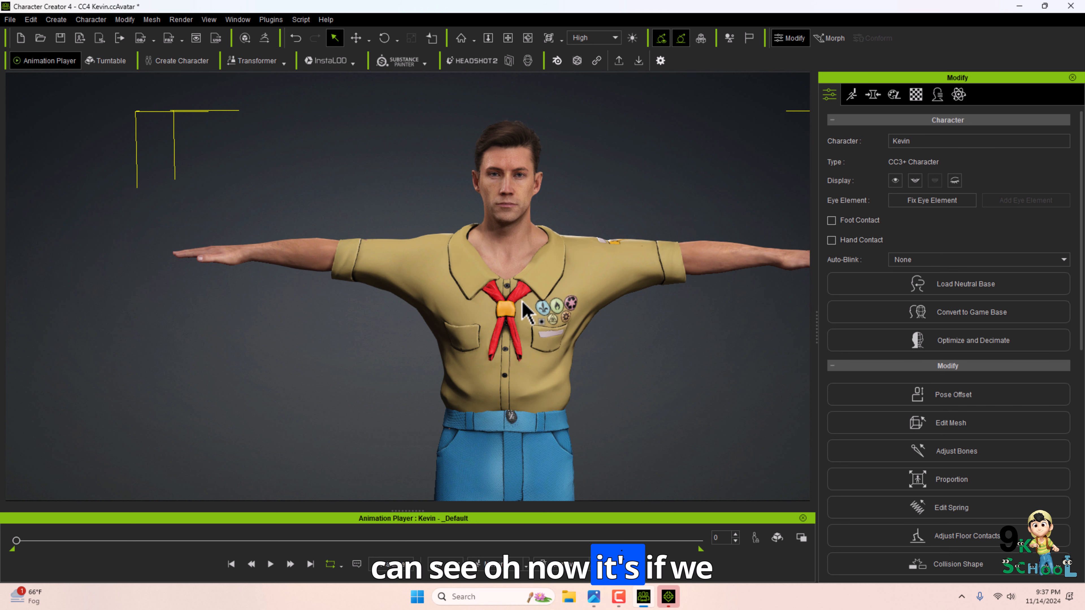
scroll(514, 321, down, 2)
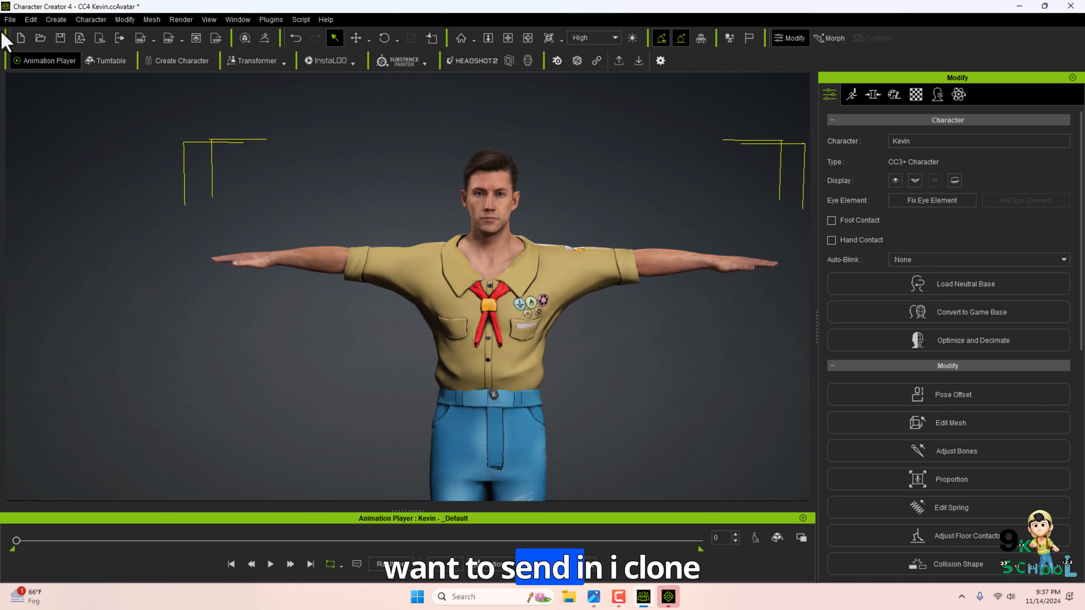
click(10, 20)
mouse_move(78, 68)
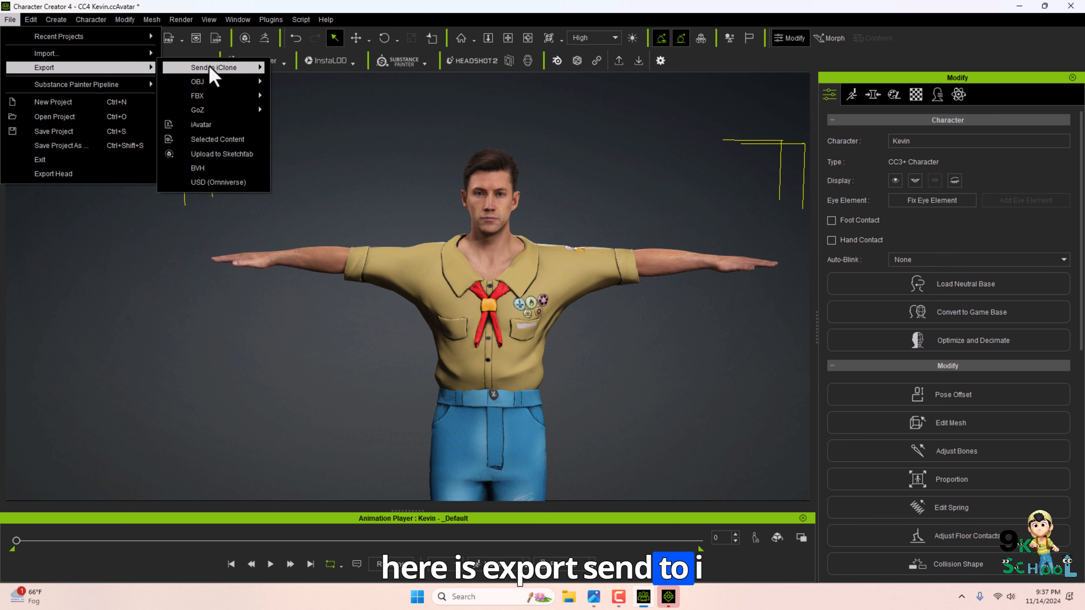
mouse_move(211, 68)
Close the Unreal Live Link panel in iClone and switch back to Character Creator.
click(674, 597)
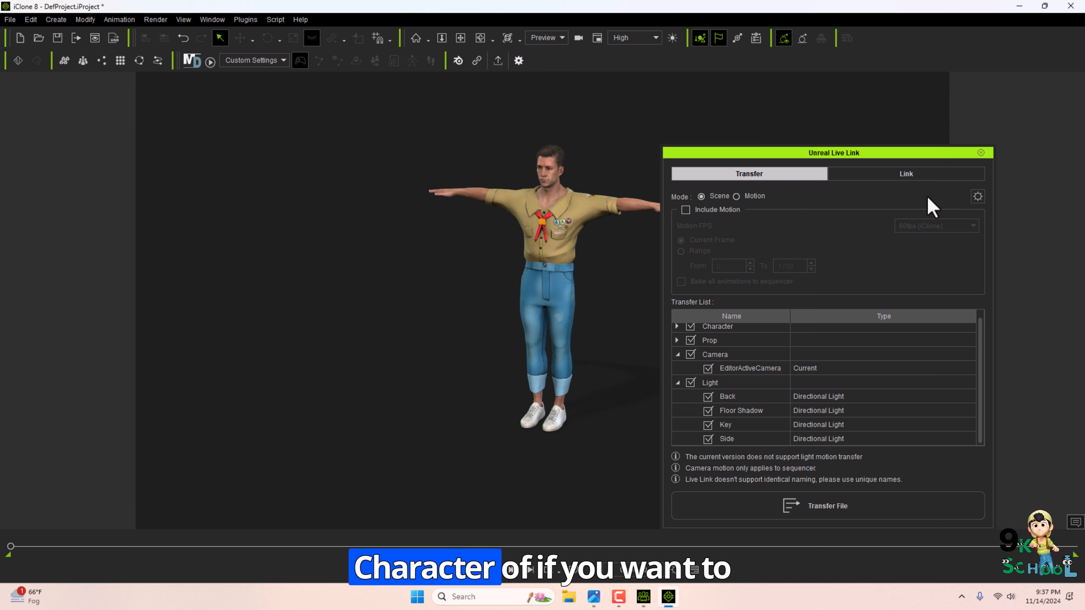
click(981, 153)
click(643, 597)
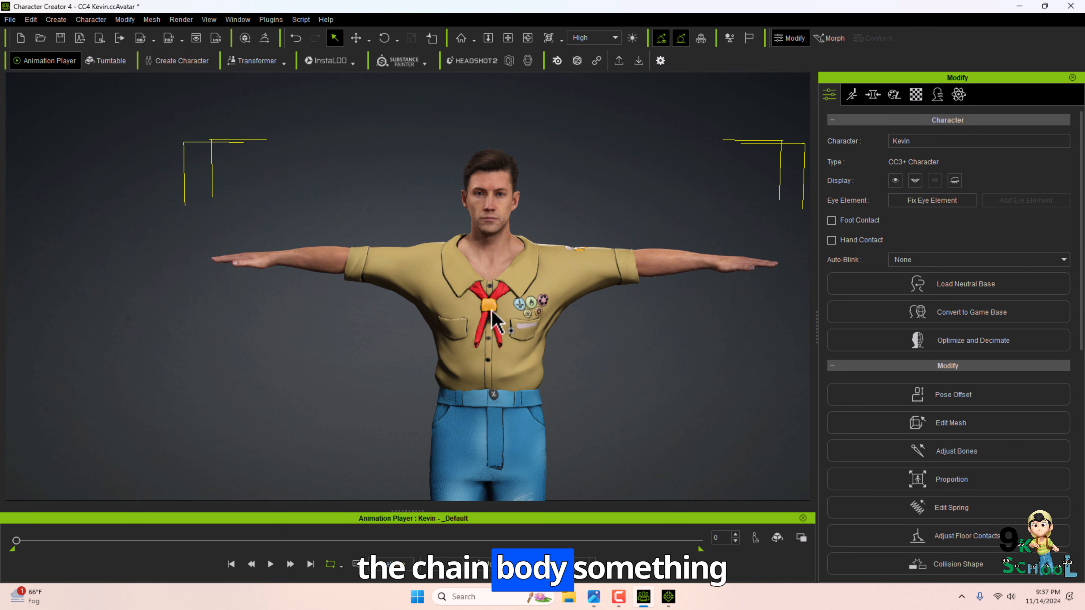
Open the character's morph sliders for Full Body and set CC4 Camila_Body to 1.
click(516, 309)
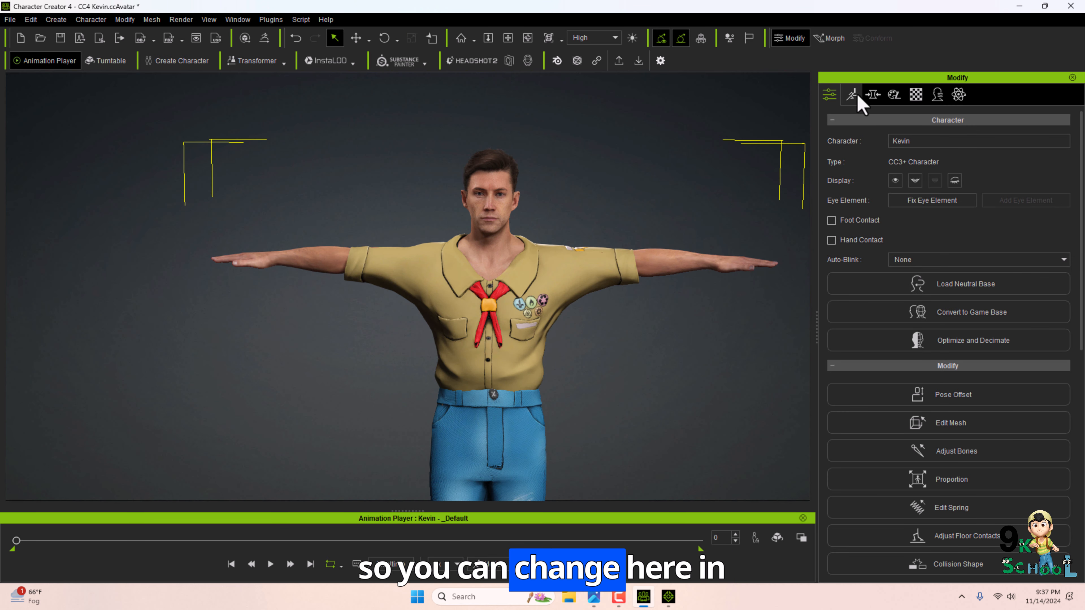
click(872, 95)
drag(817, 317, 725, 203)
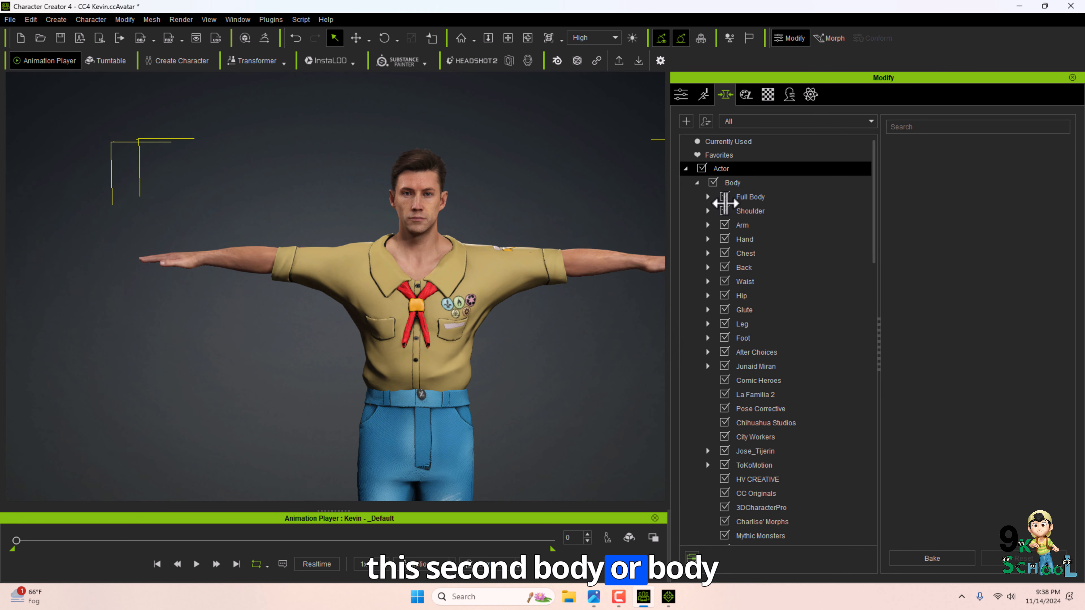
click(742, 198)
drag(1071, 149, 1069, 341)
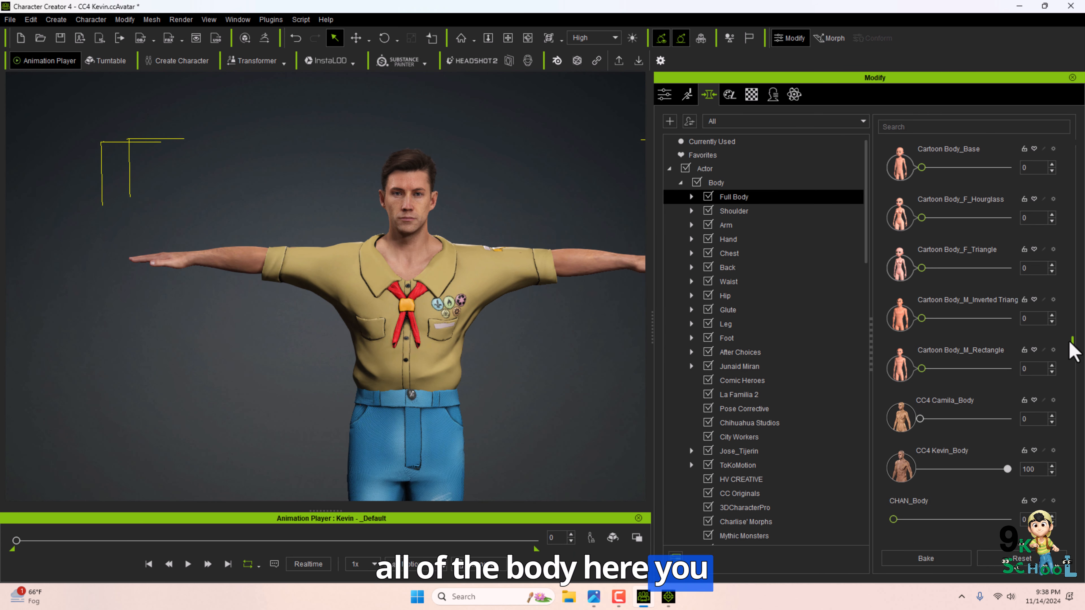
click(921, 412)
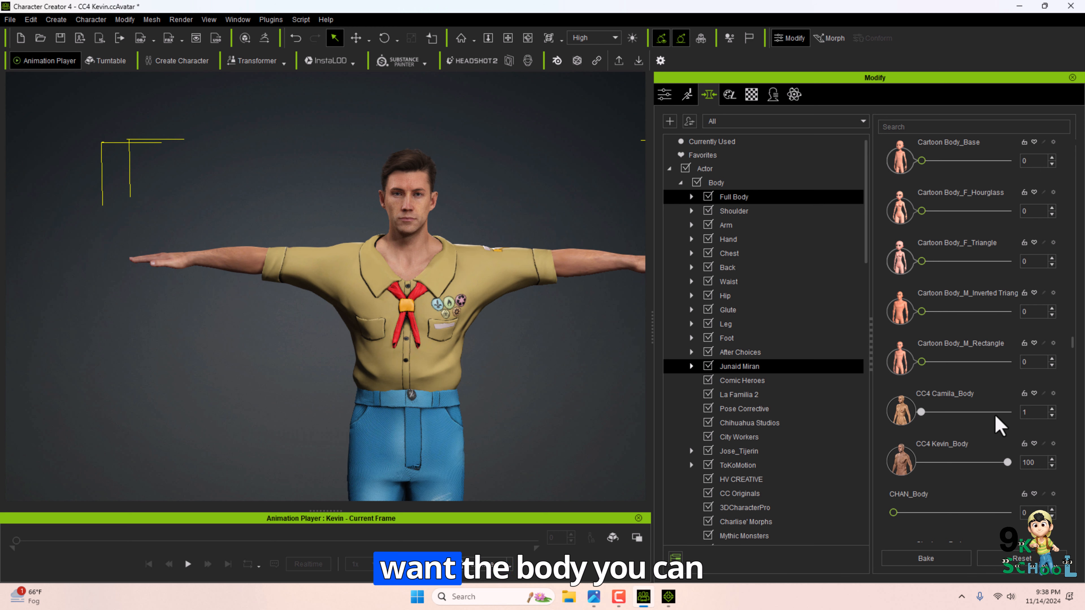
scroll(910, 438, down, 5)
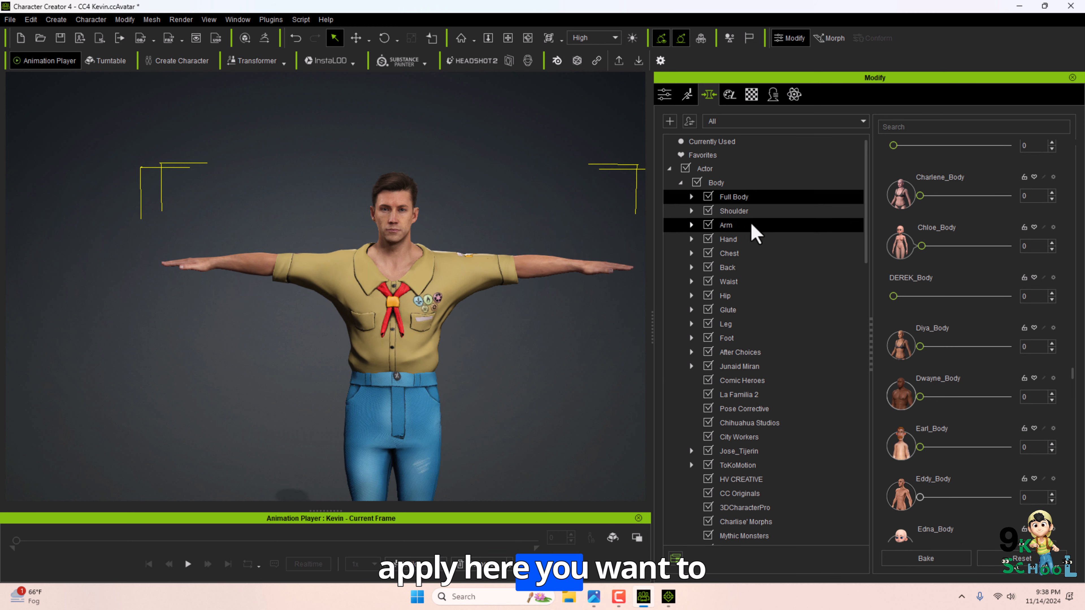
Browse the Hand, Glute and Head morph categories and set Head HA Male Heavy to 100.
click(743, 241)
click(747, 310)
scroll(748, 346, down, 7)
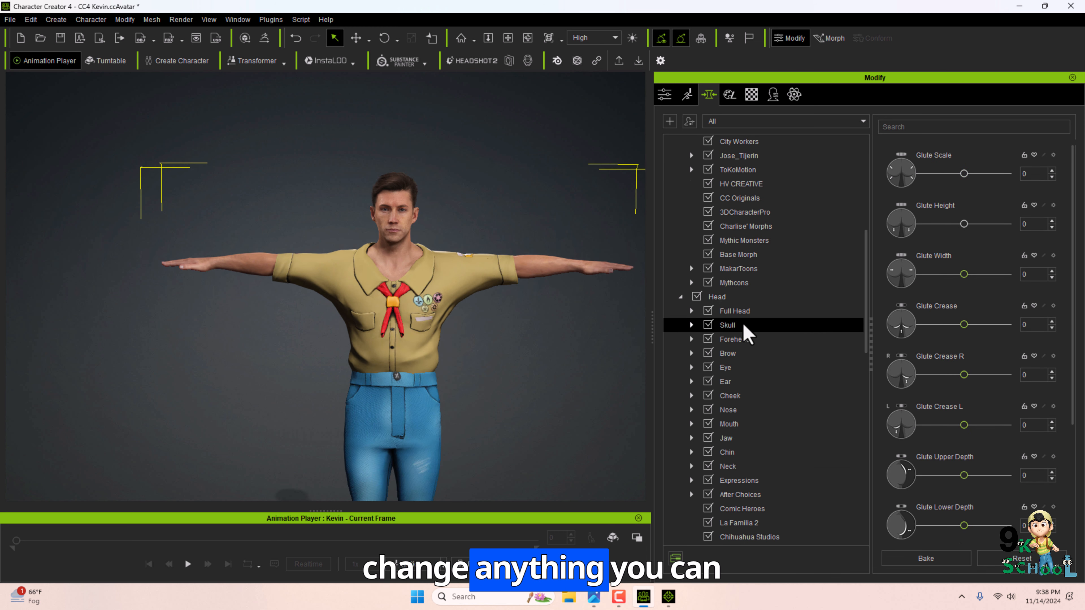
click(726, 297)
scroll(939, 452, down, 5)
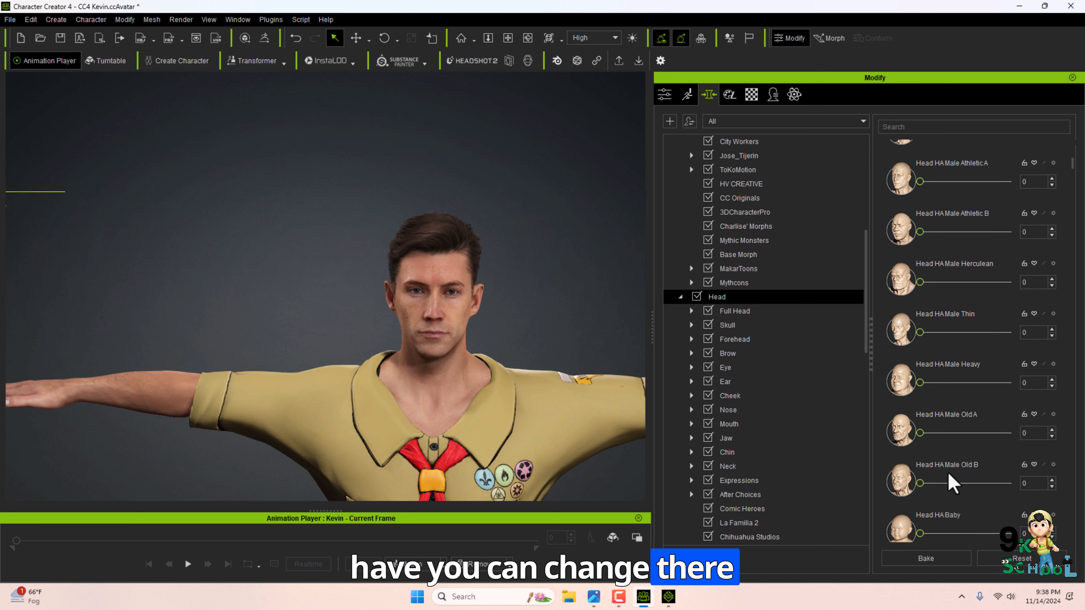
drag(964, 357, 1042, 368)
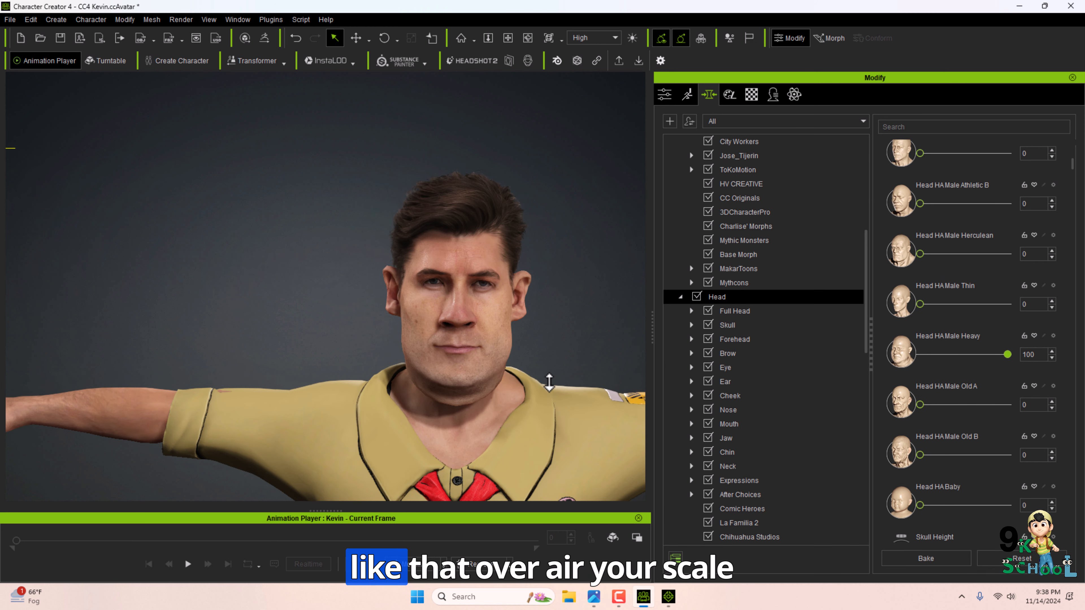
Open the Ear morphs and set Ear Scale L to -100.
click(732, 381)
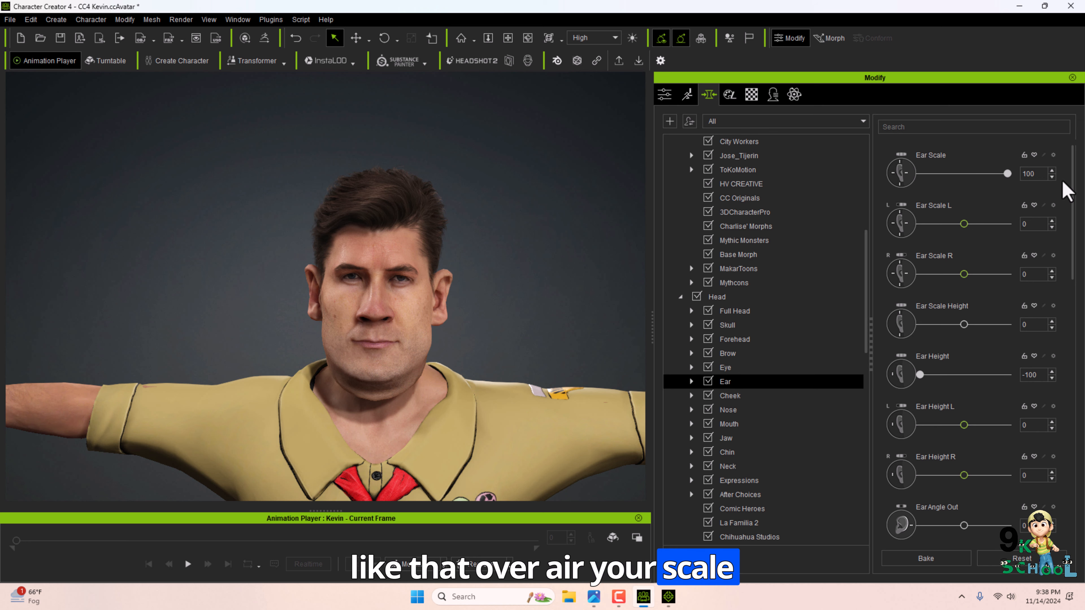
drag(964, 224, 910, 227)
scroll(803, 438, down, 10)
scroll(627, 382, down, 4)
scroll(739, 342, down, 1)
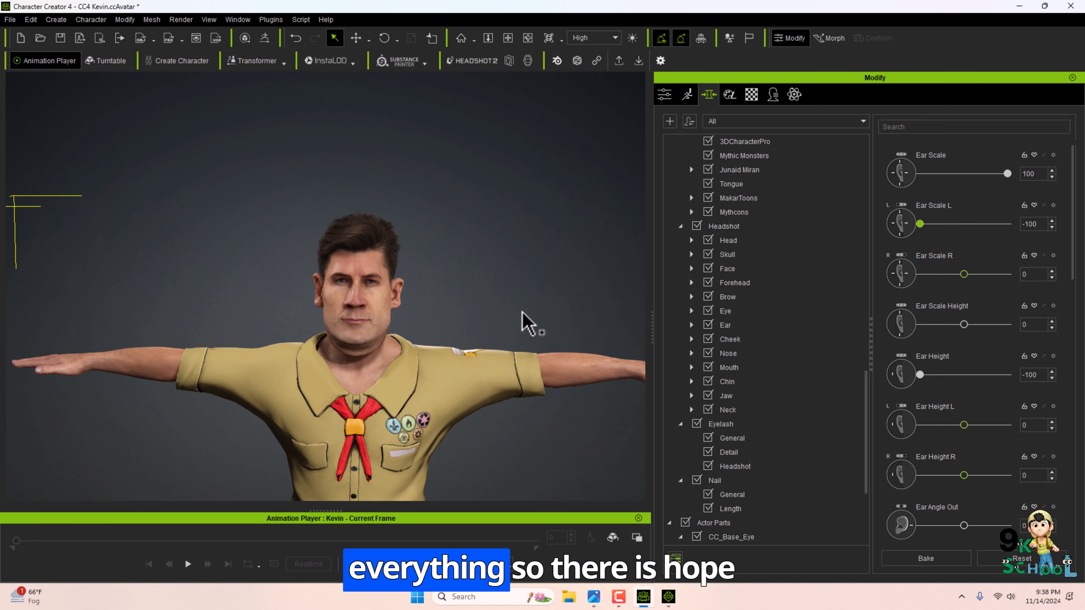
Close Character Creator and iClone without saving the projects.
middle_drag(522, 312, 550, 252)
click(1070, 7)
click(541, 323)
click(1070, 6)
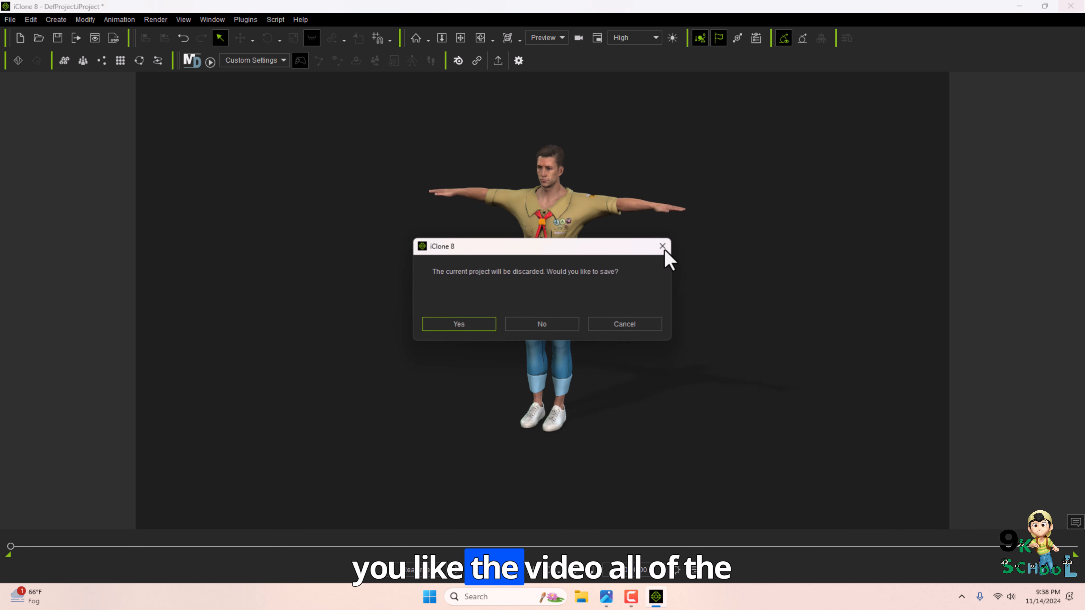
click(542, 324)
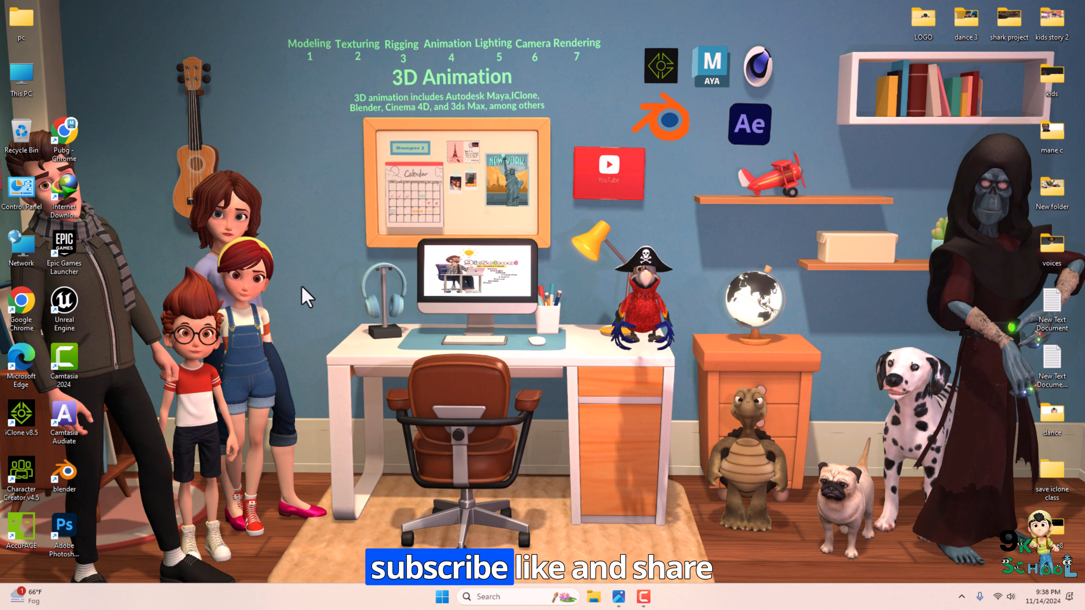